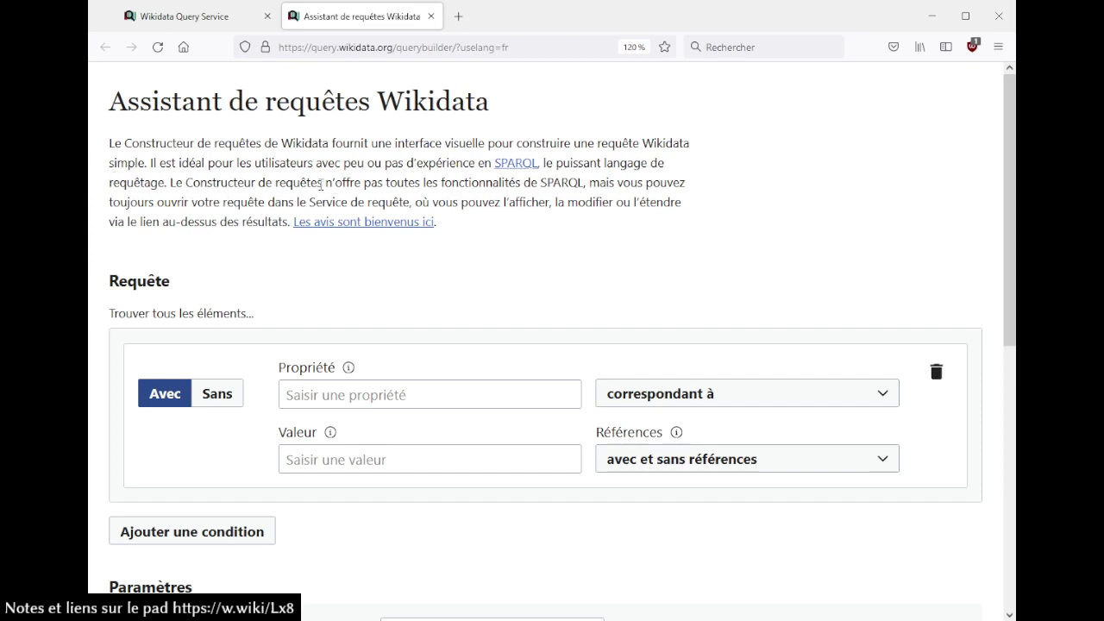
- Read the Query Builder's introduction on its limits compared with SPARQL and look over the empty query form
left_click_drag(319, 184, 599, 185)
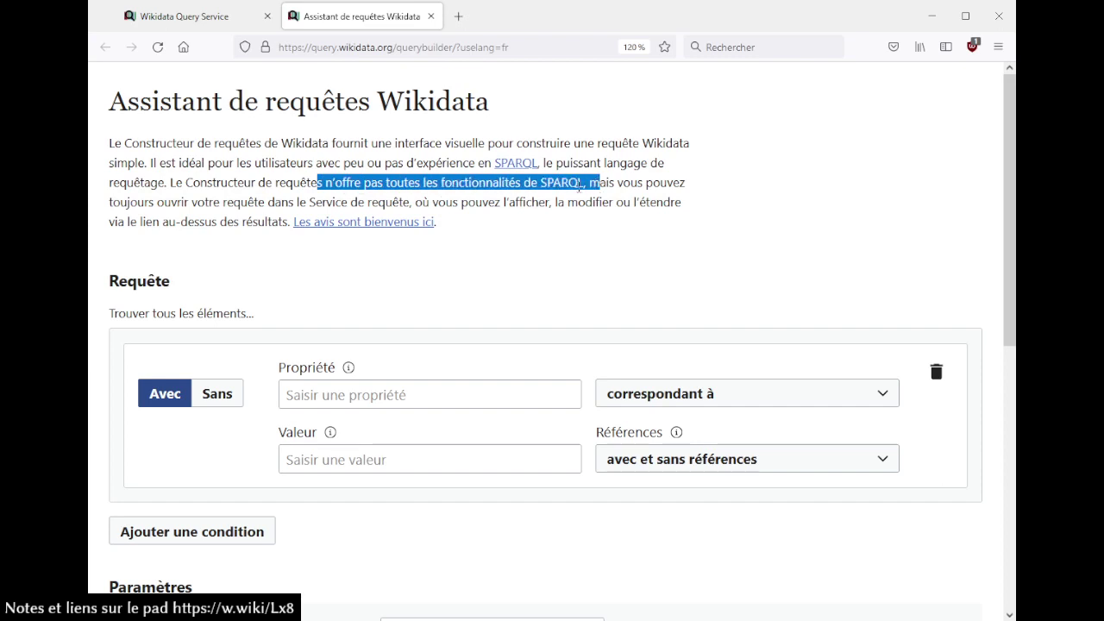
left_click(177, 205)
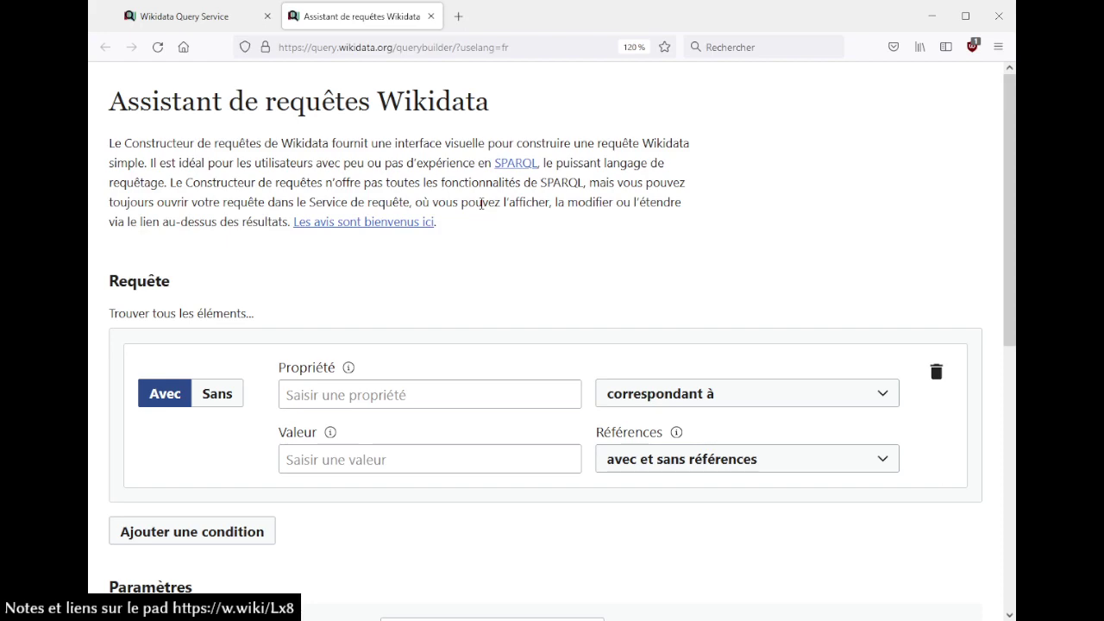
scroll(480, 203, "down", 3)
scroll(480, 204, "up", 3)
scroll(480, 204, "down", 2)
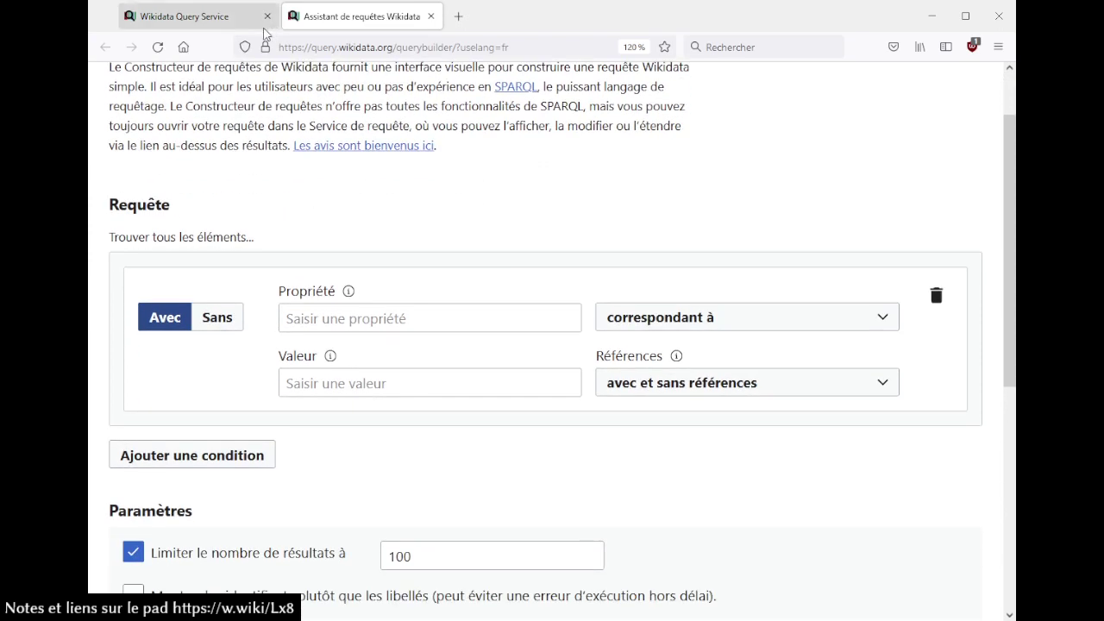
- Look at the filter options of the Wikidata Query Service's query assistant, then close it and return to the Query Builder
left_click(195, 24)
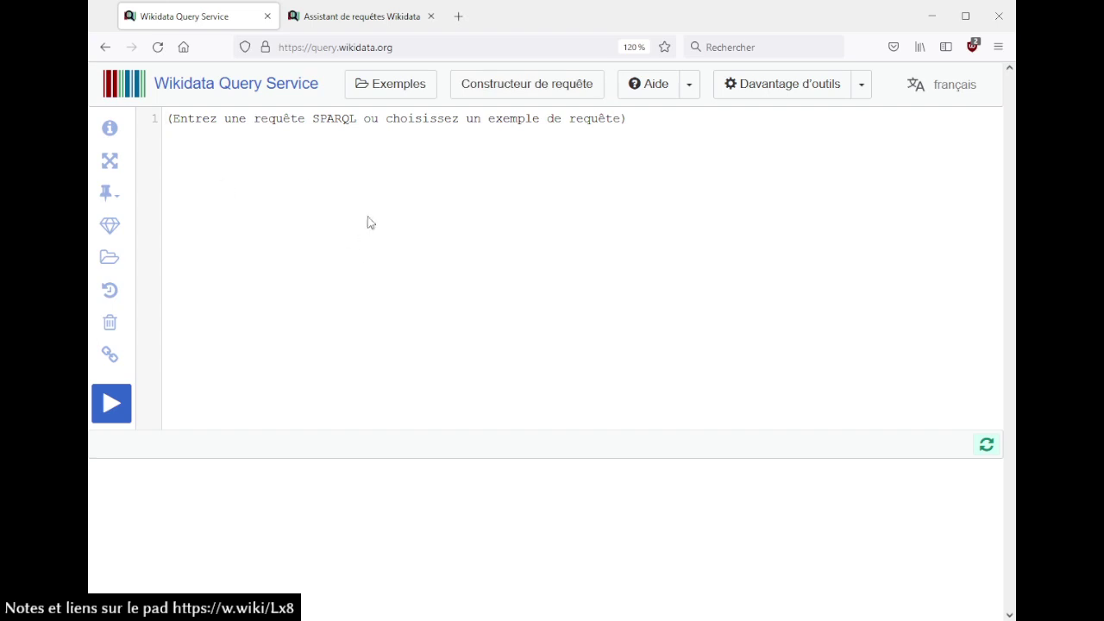
left_click(106, 129)
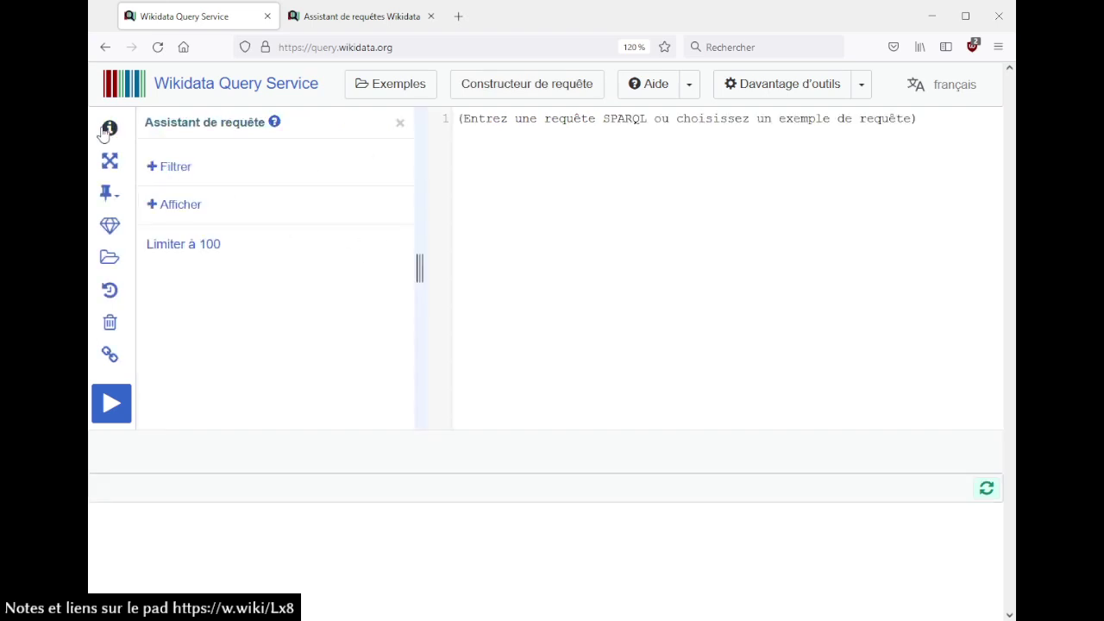
left_click(178, 171)
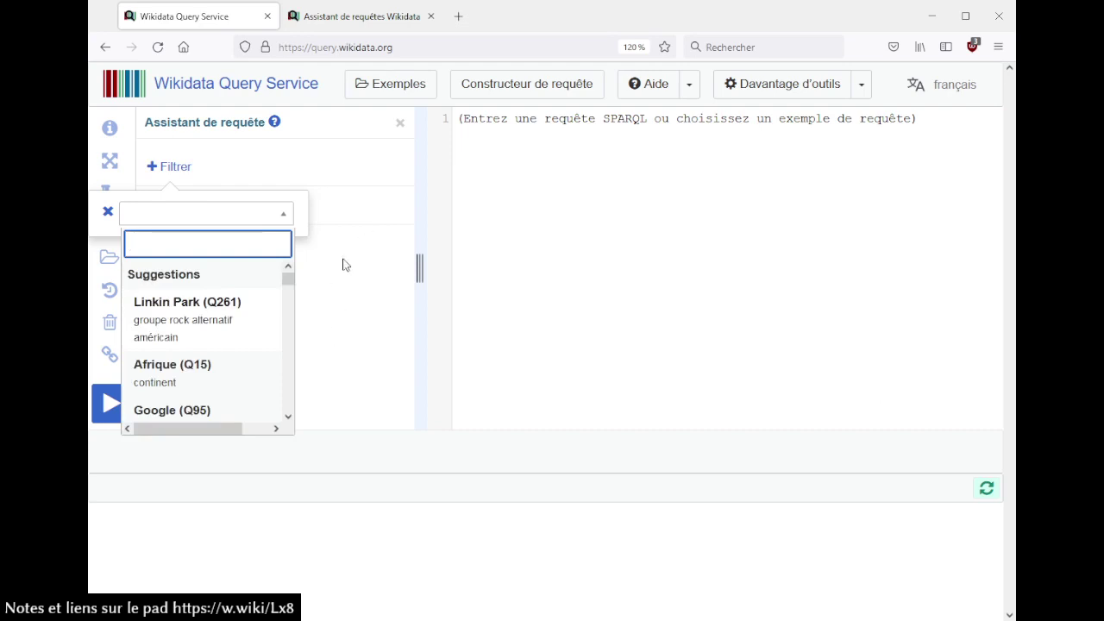
left_click(363, 314)
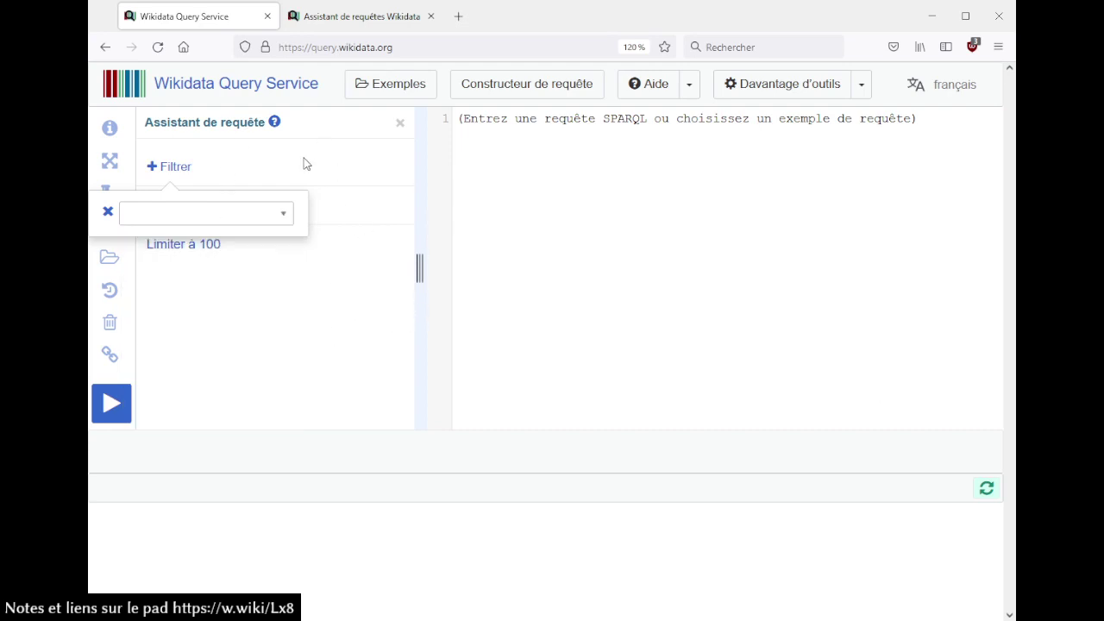
left_click(160, 167)
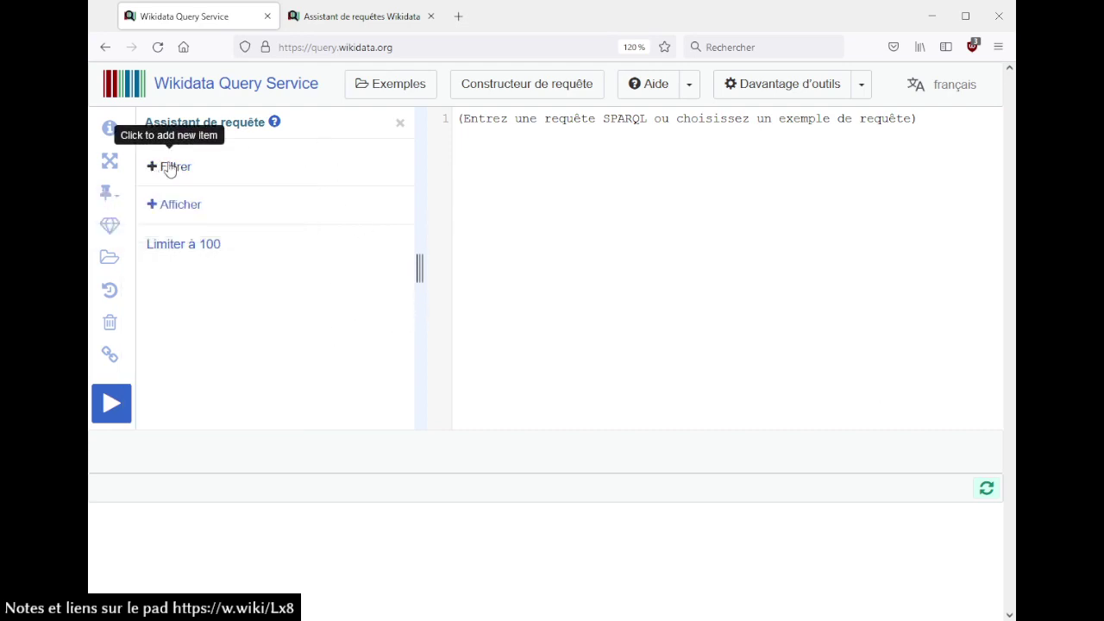
left_click(400, 126)
left_click(357, 16)
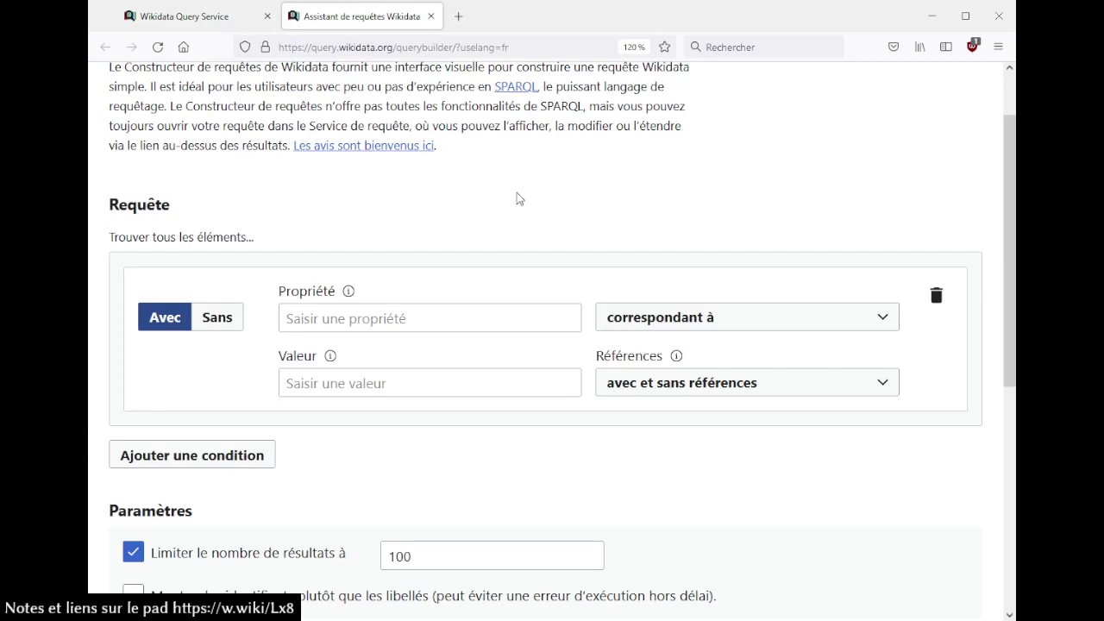
scroll(517, 199, "down", 1)
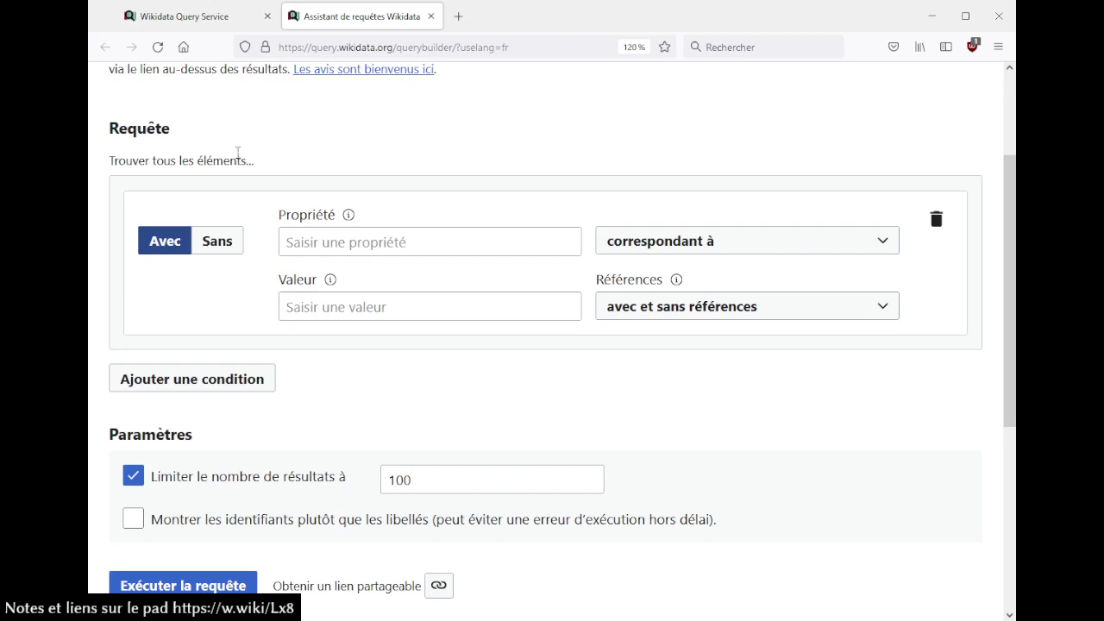
scroll(238, 153, "up", 3)
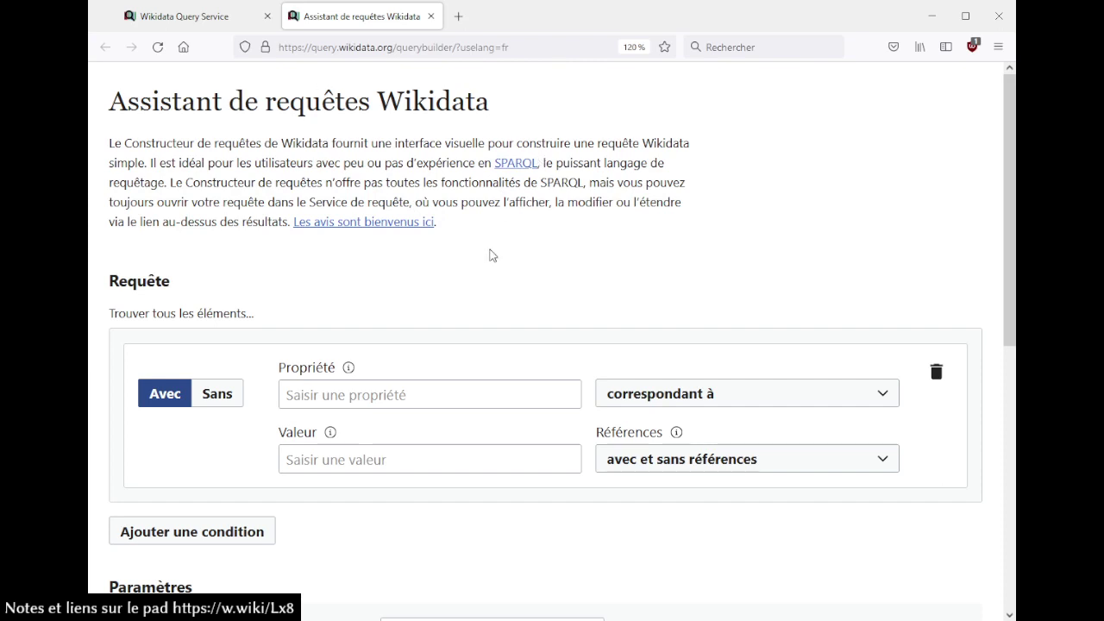
scroll(492, 255, "down", 2)
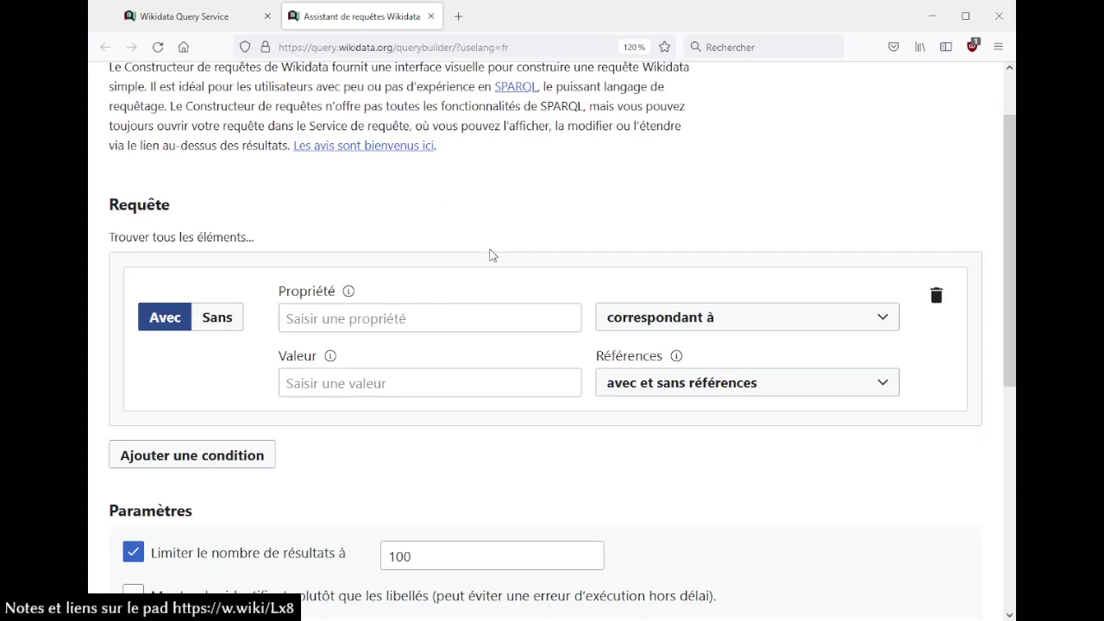
scroll(400, 195, "up", 2)
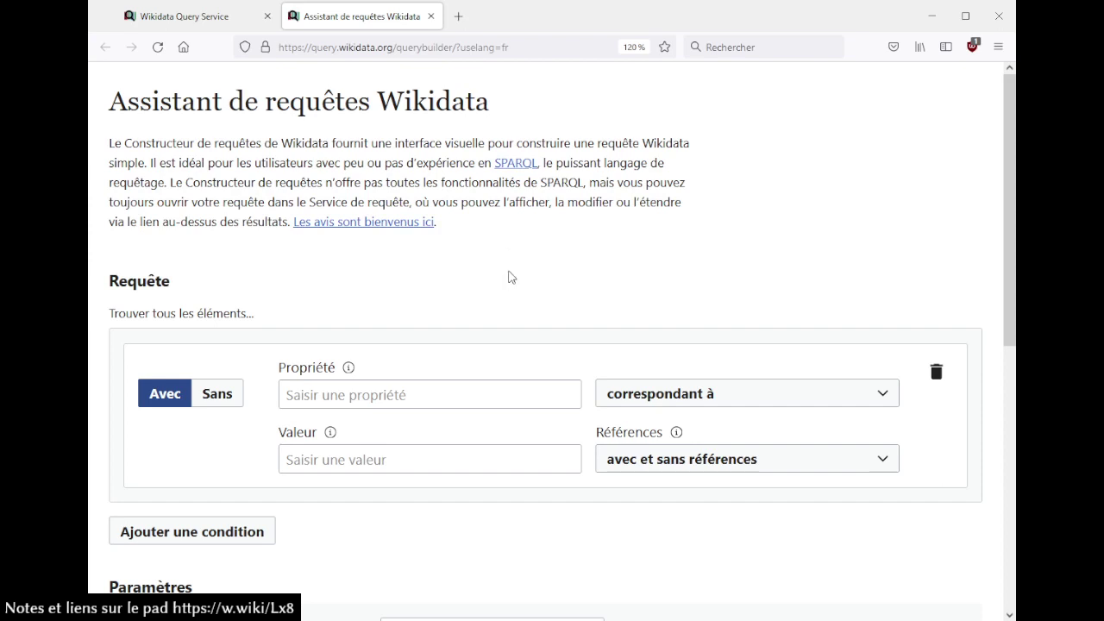
scroll(509, 277, "down", 1)
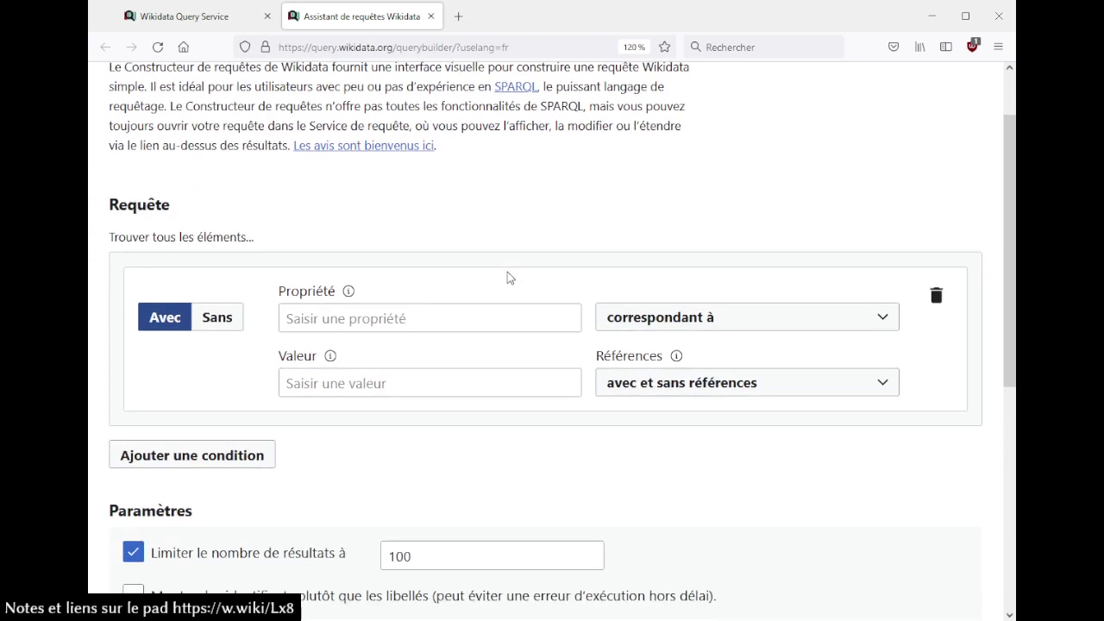
scroll(509, 277, "down", 1)
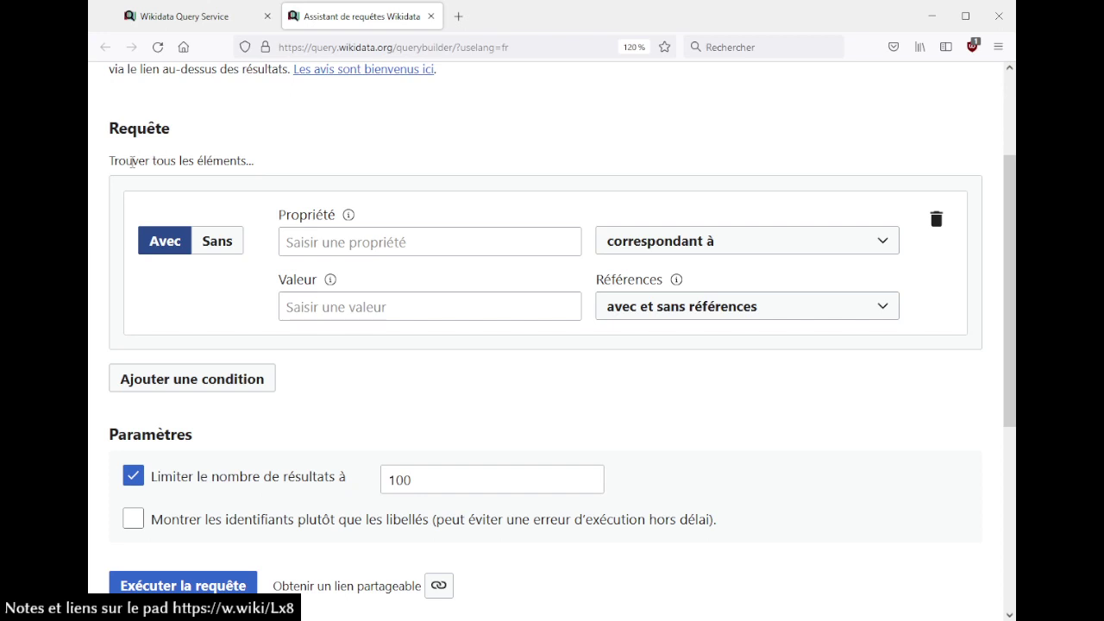
- Define the query condition with the property "localisation administrative" and the value Clermont-Ferrand
left_click_drag(131, 162, 313, 177)
left_click(319, 156)
left_click(333, 244)
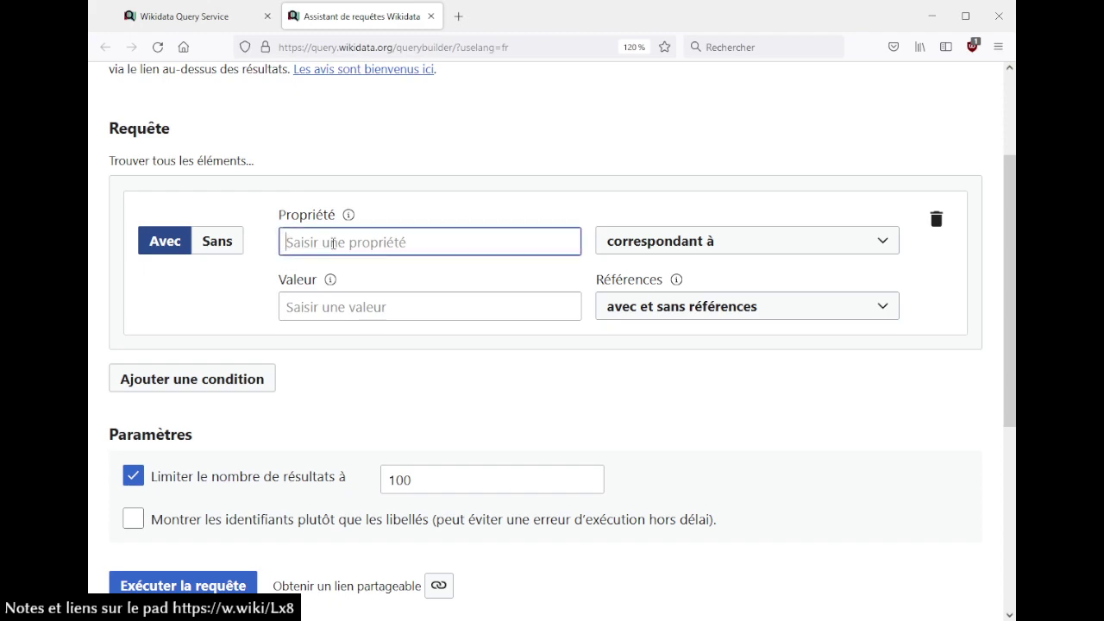
type("situé")
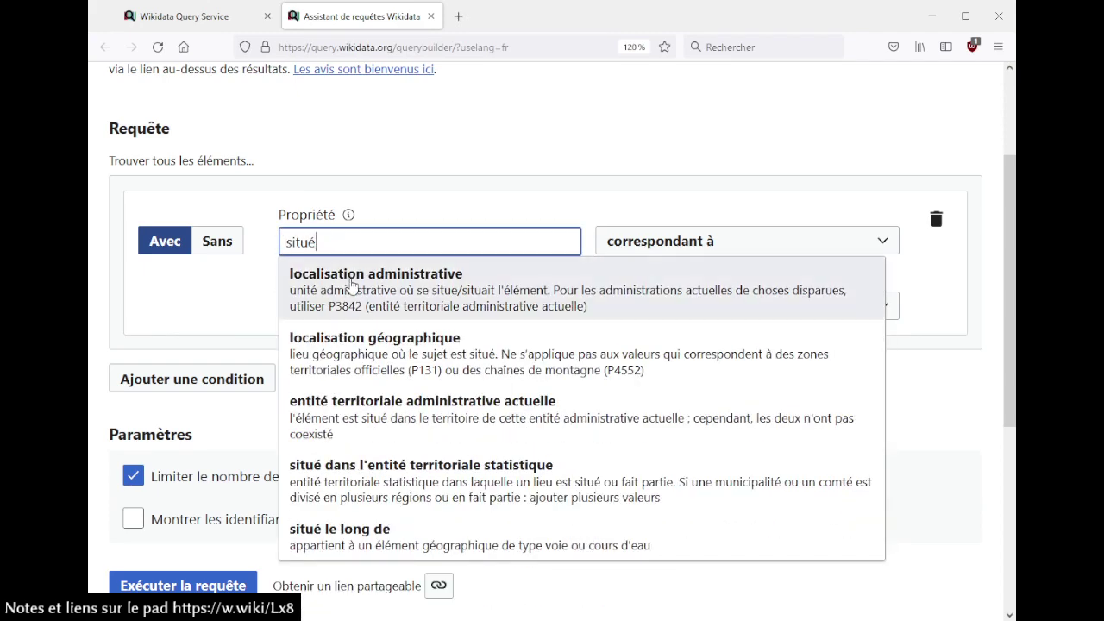
left_click(349, 283)
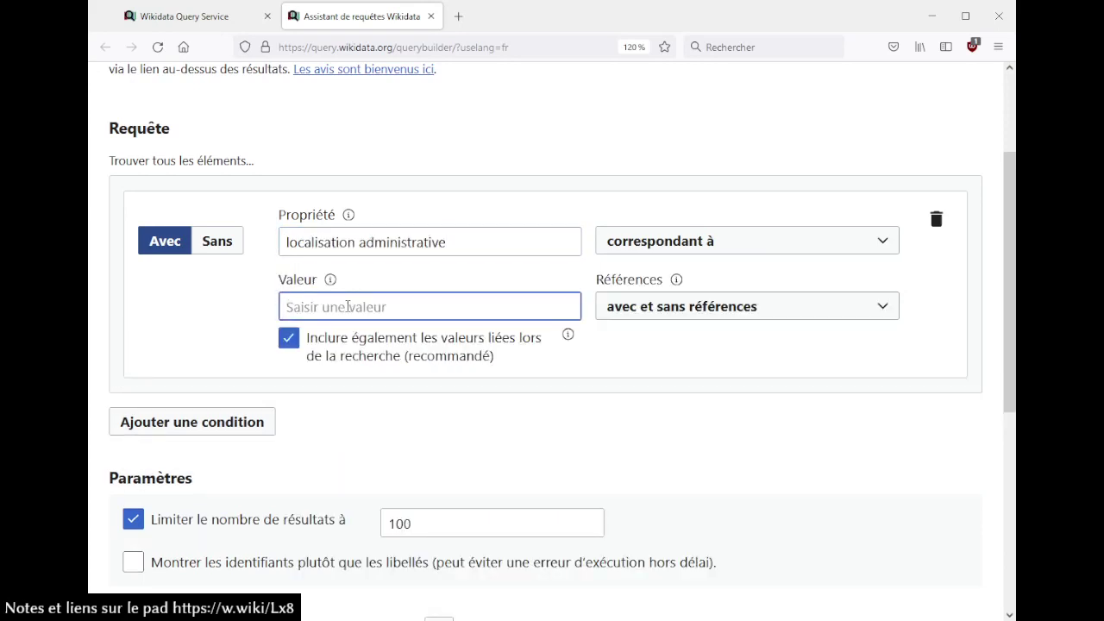
type("clermont-ferr")
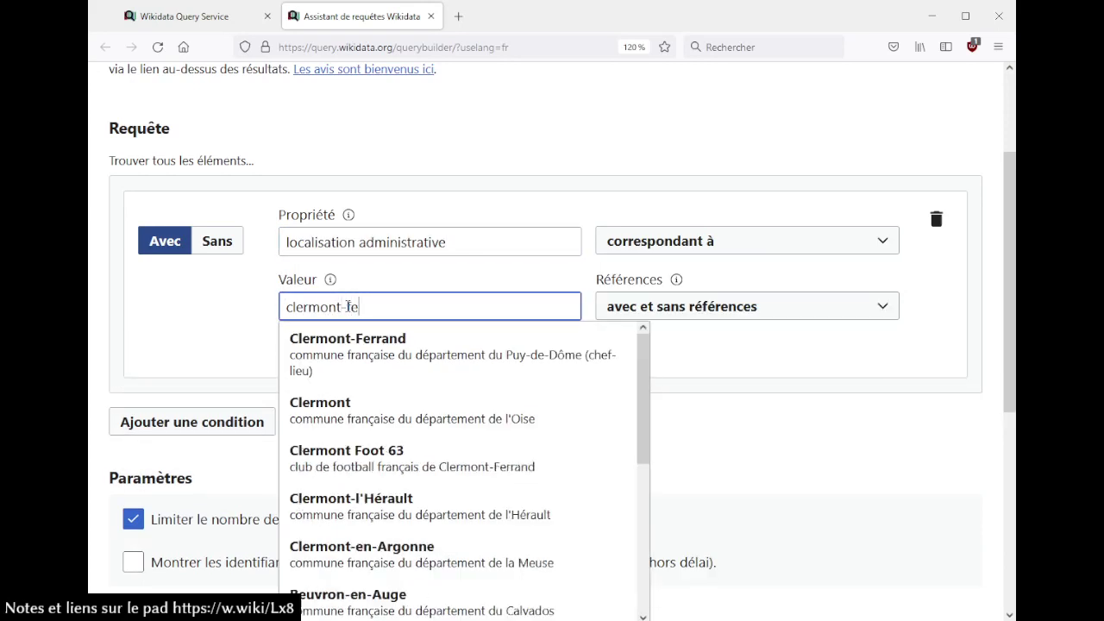
left_click(342, 345)
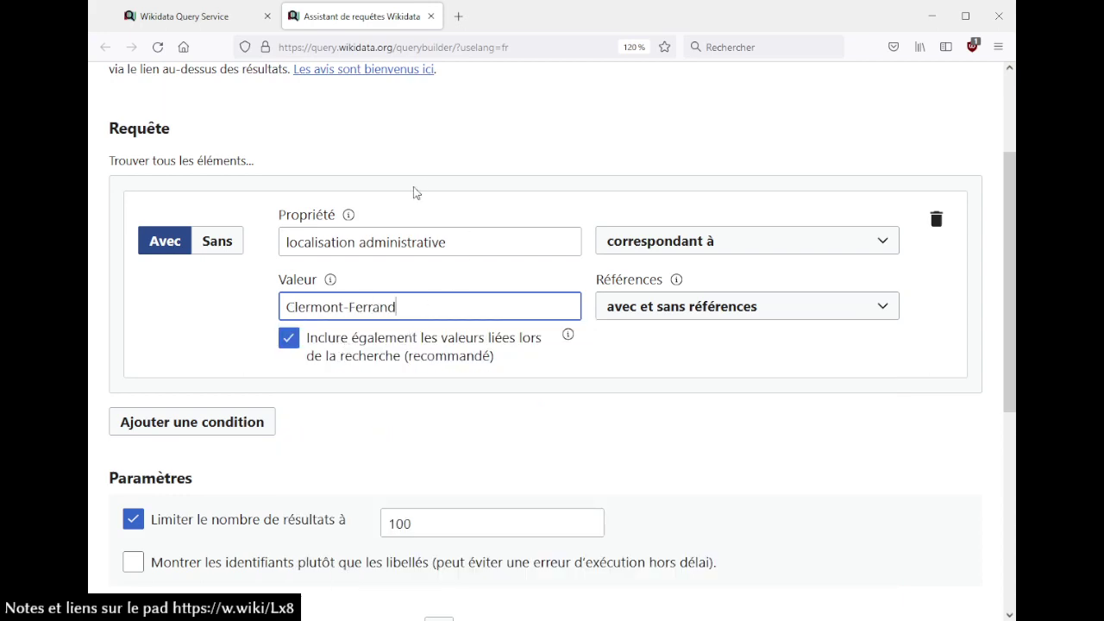
- Run the Clermont-Ferrand query and look over the resulting items and labels
scroll(320, 434, "down", 4)
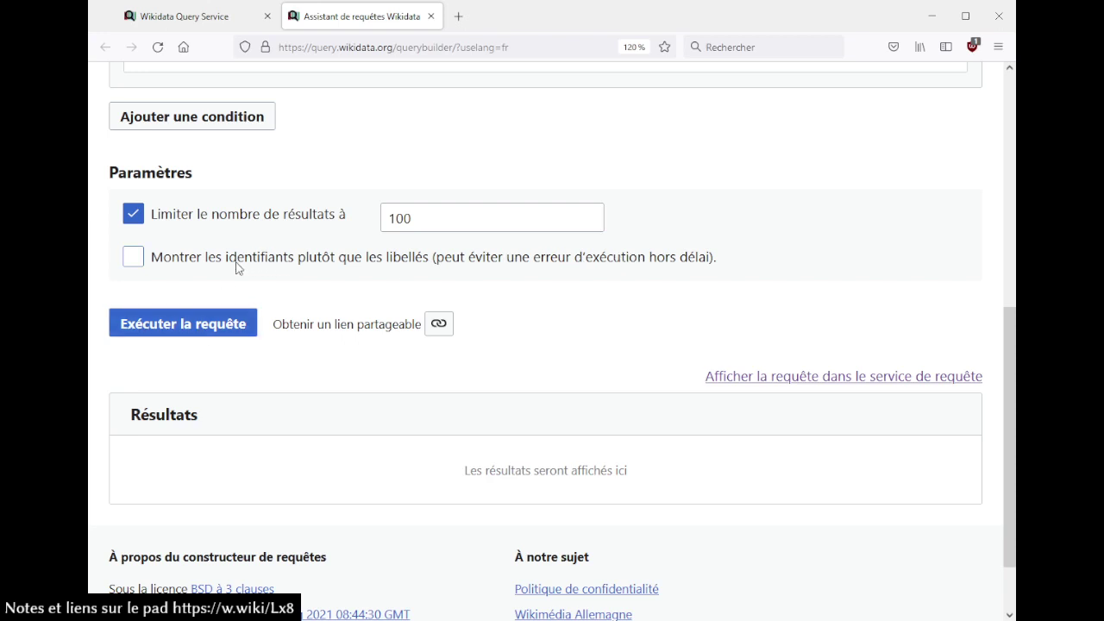
double_click(397, 259)
left_click(401, 287)
left_click(156, 329)
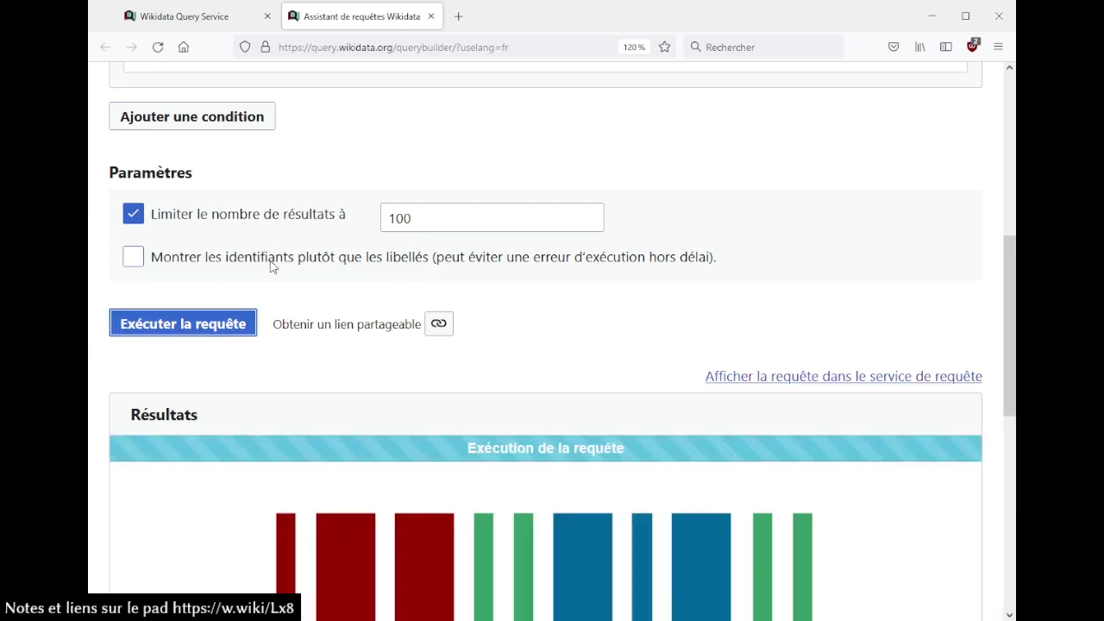
scroll(621, 287, "down", 5)
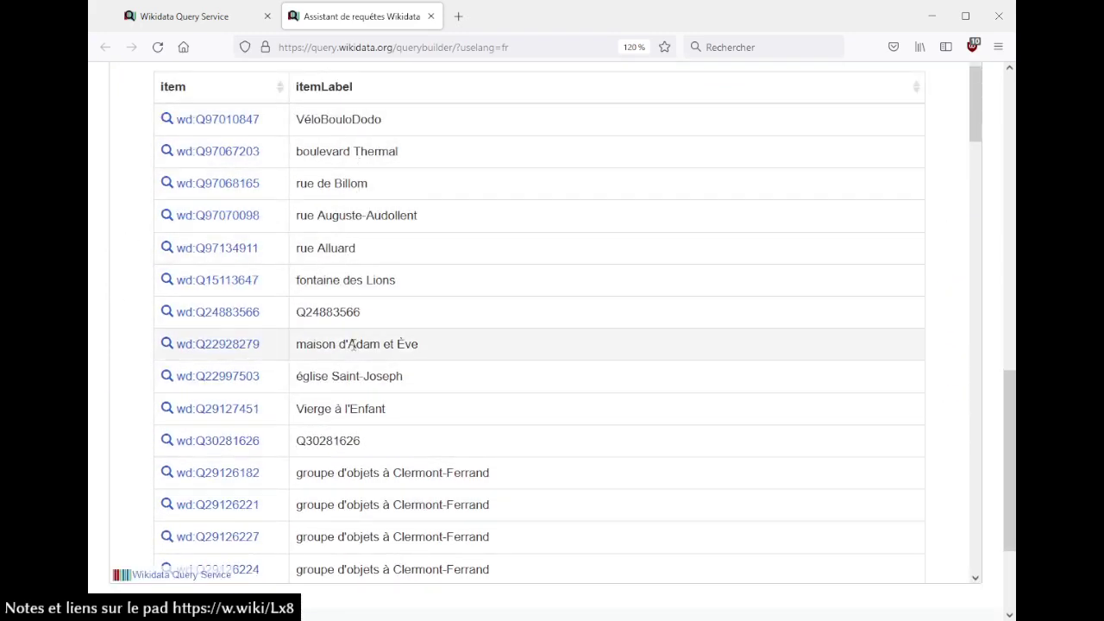
scroll(450, 409, "down", 1)
scroll(450, 405, "up", 1)
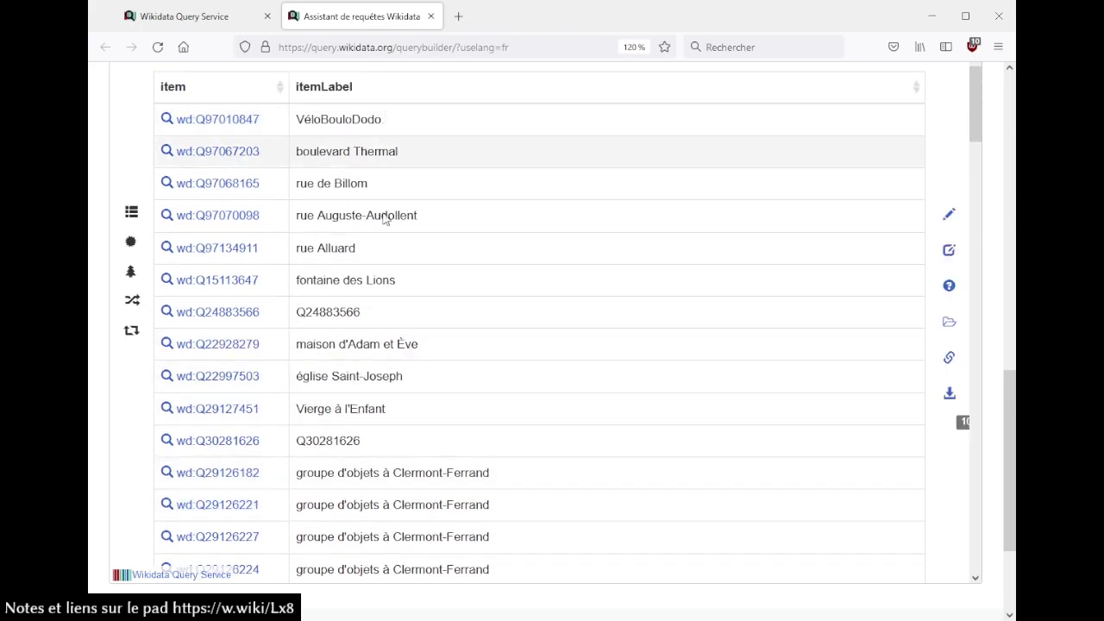
- Run the query with identifiers shown instead of labels, and rerun it with that option turned off again
scroll(388, 402, "up", 4)
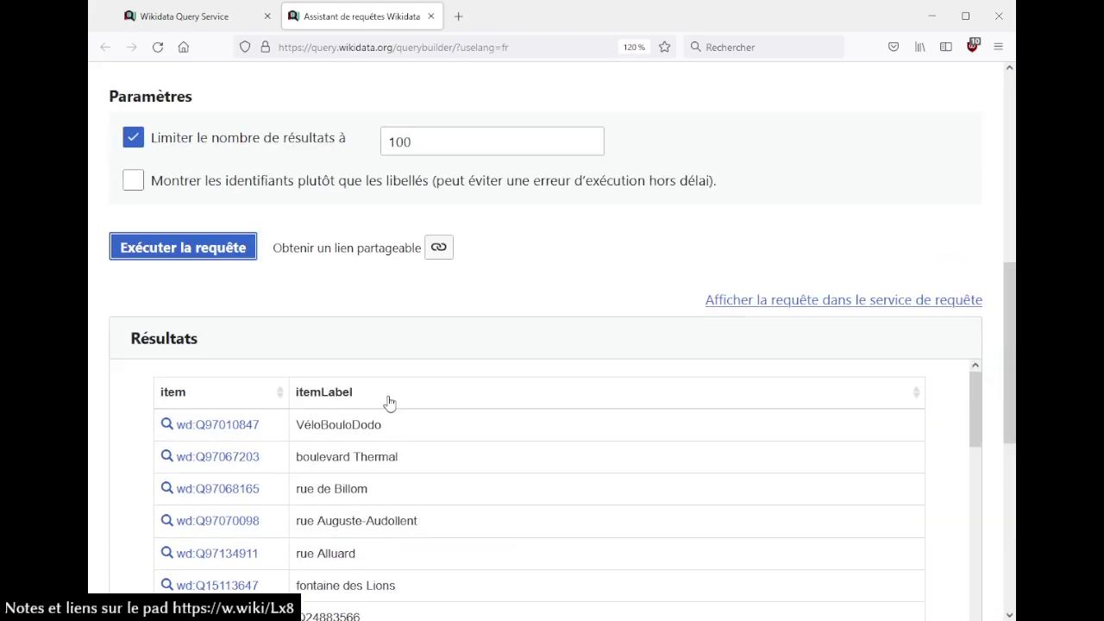
left_click(134, 183)
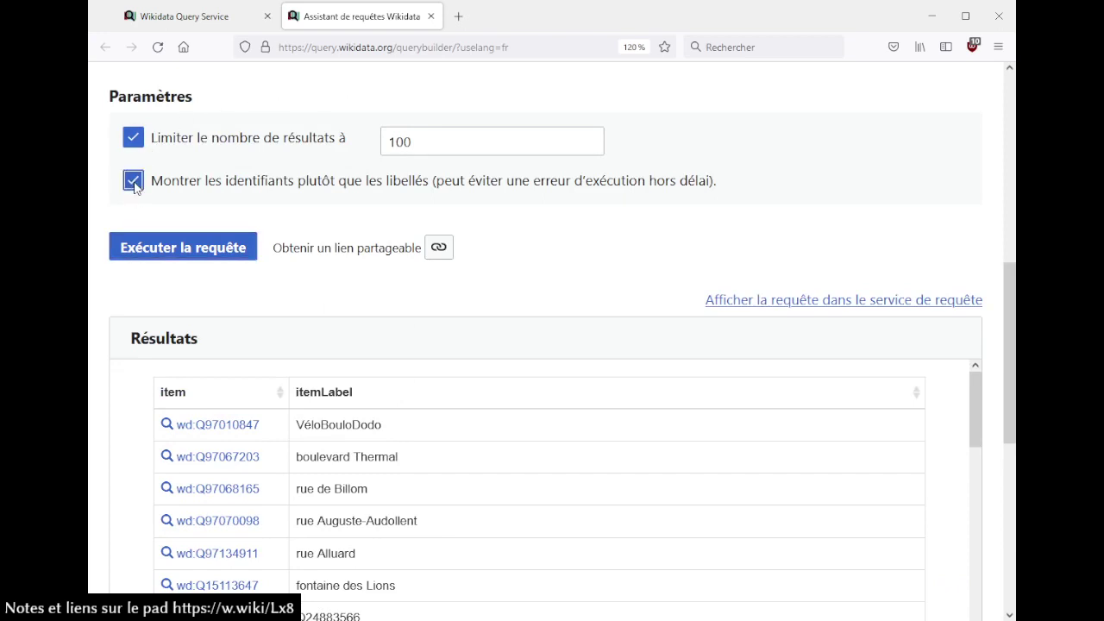
left_click(164, 248)
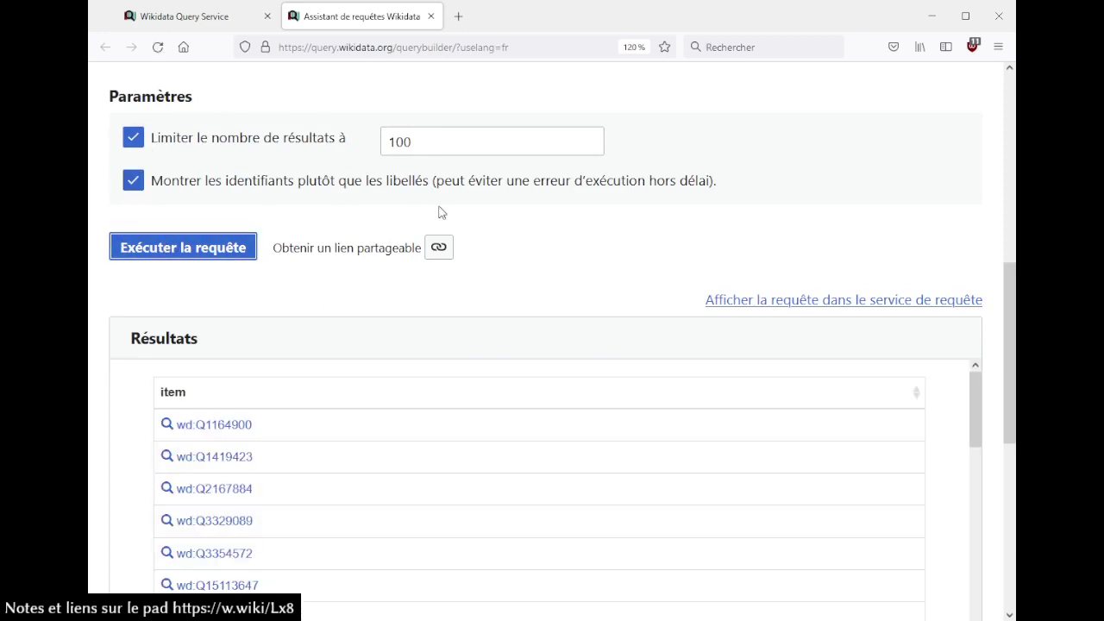
scroll(406, 315, "down", 3)
scroll(386, 378, "up", 3)
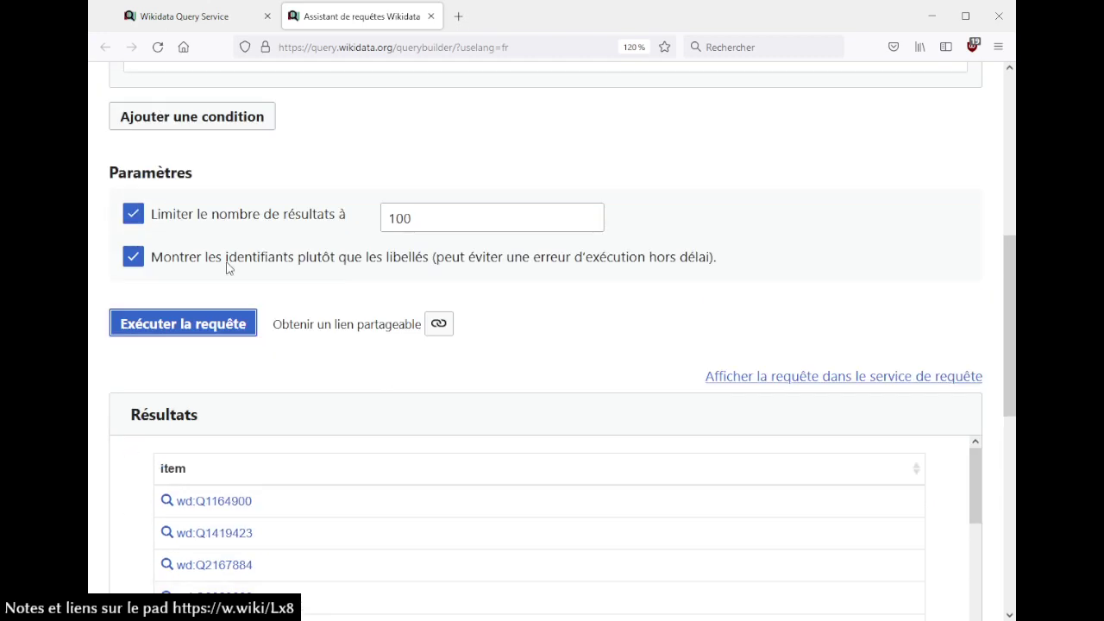
left_click(133, 257)
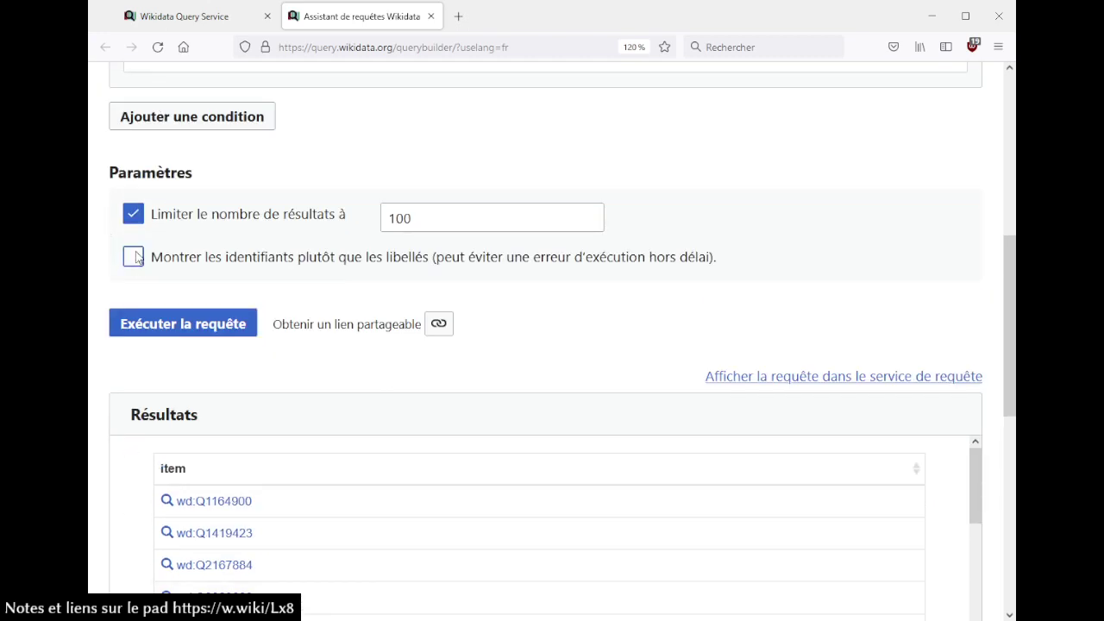
left_click(201, 332)
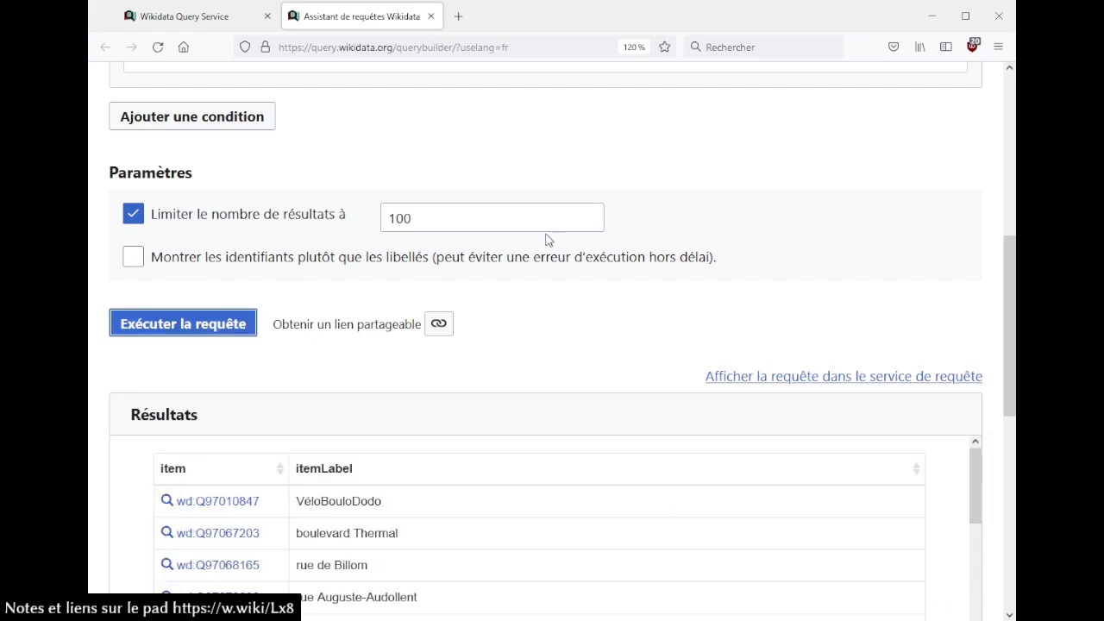
- Look through the full list of results and open the generated SPARQL query in the Wikidata Query Service
scroll(547, 240, "down", 5)
scroll(690, 446, "down", 7)
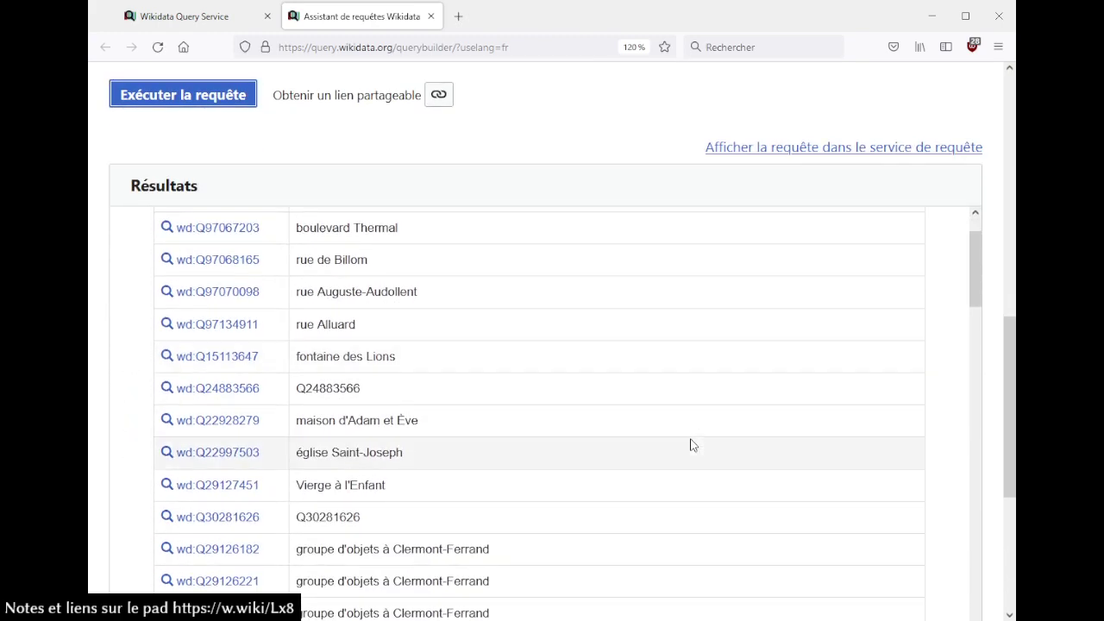
scroll(690, 445, "down", 20)
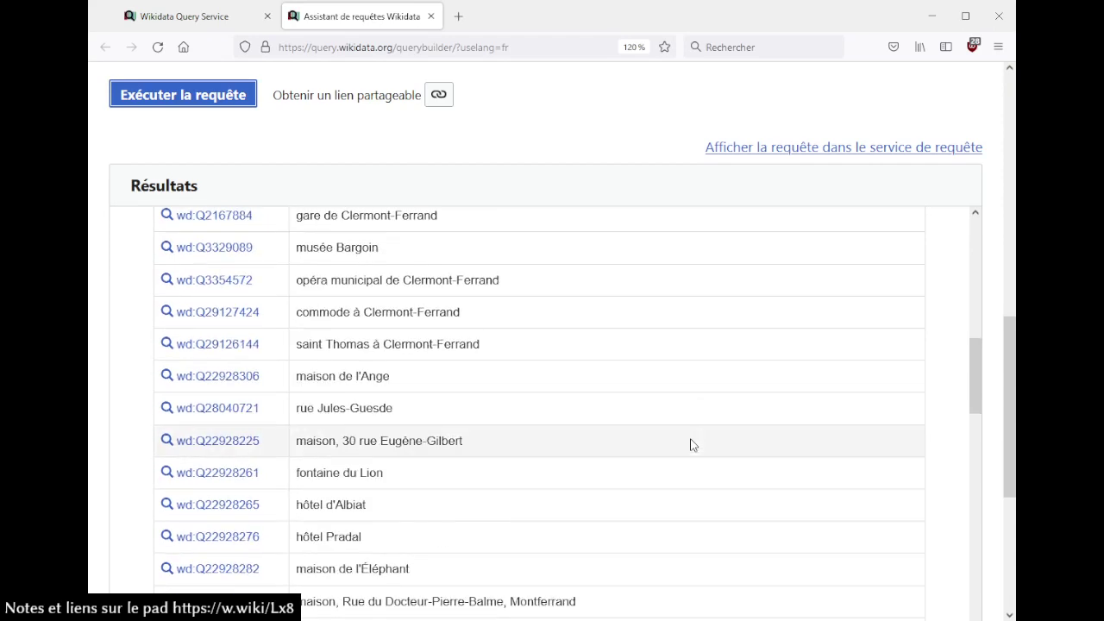
scroll(690, 445, "down", 7)
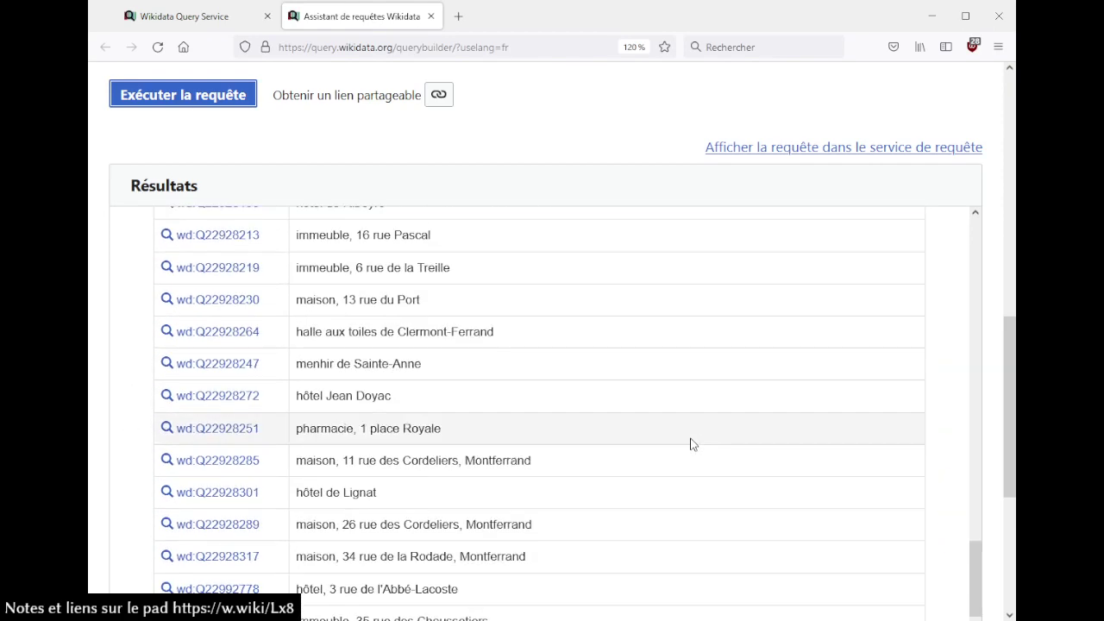
scroll(690, 445, "up", 20)
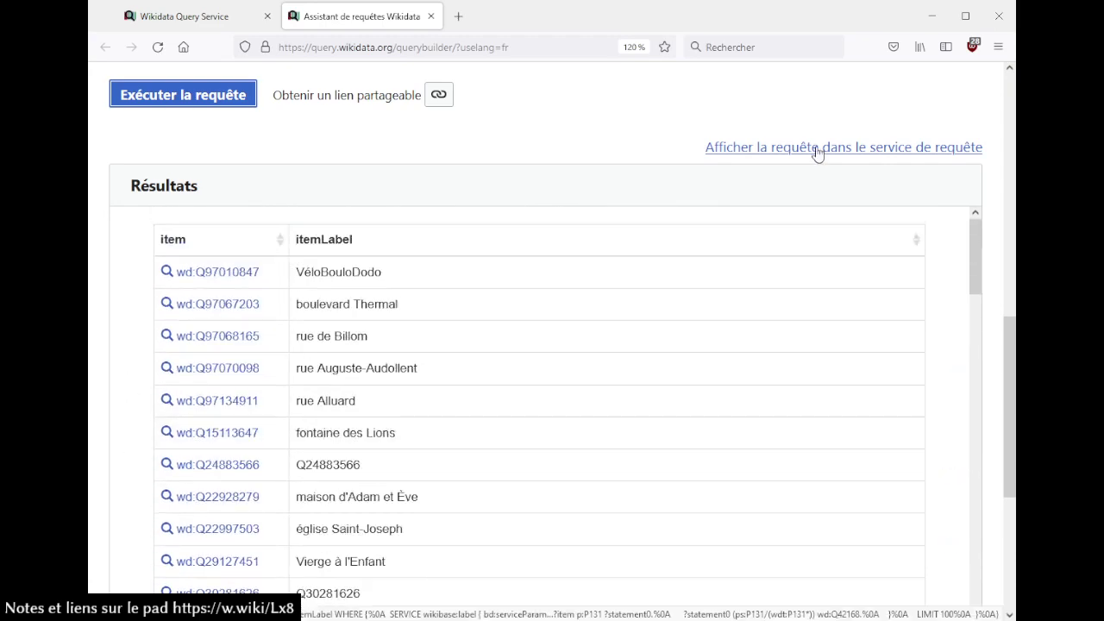
left_click(818, 148)
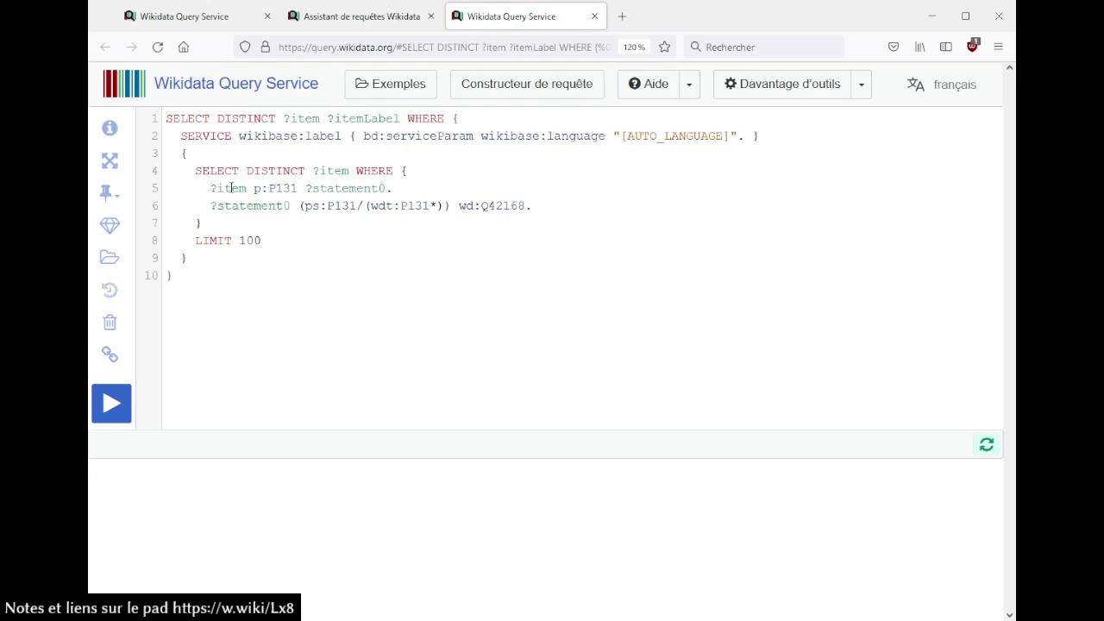
- Examine the P131 statement patterns in the generated SPARQL query and close the Query Service page to return to the query builder
left_click_drag(231, 188, 374, 221)
left_click(374, 223)
left_click(595, 17)
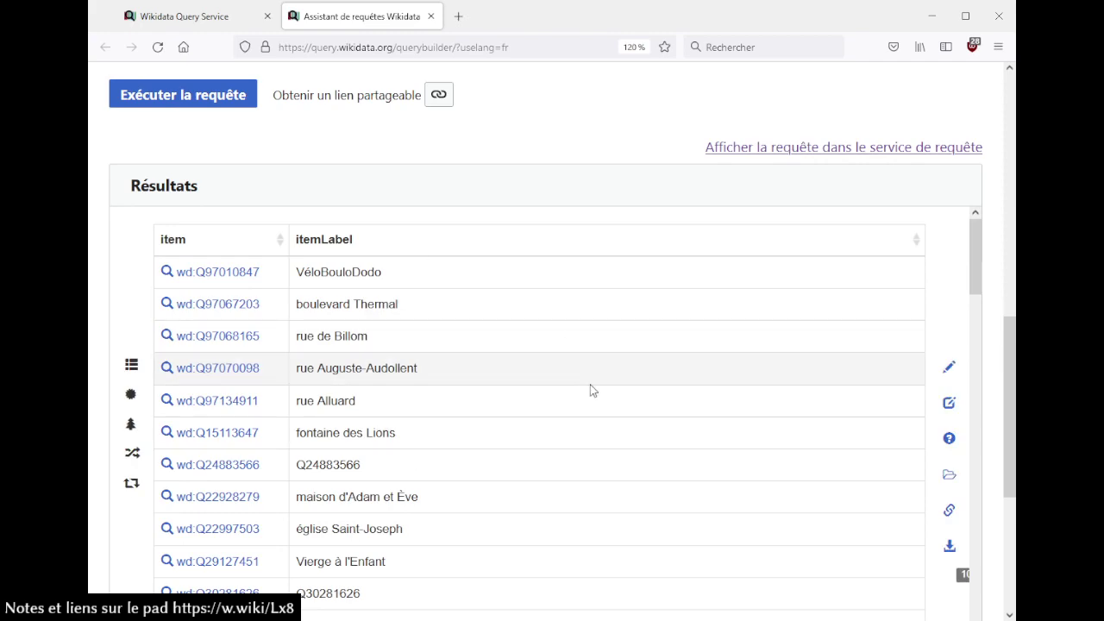
- Look through the query settings and results, and open the item page of the unlabelled result Q24883566
scroll(592, 390, "up", 8)
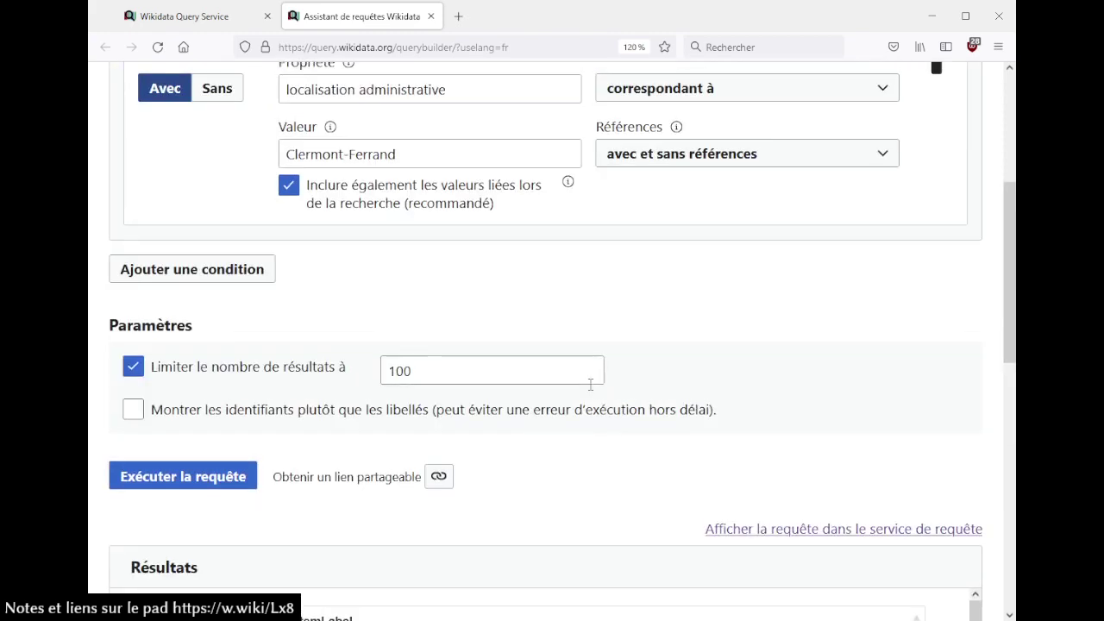
scroll(592, 390, "down", 8)
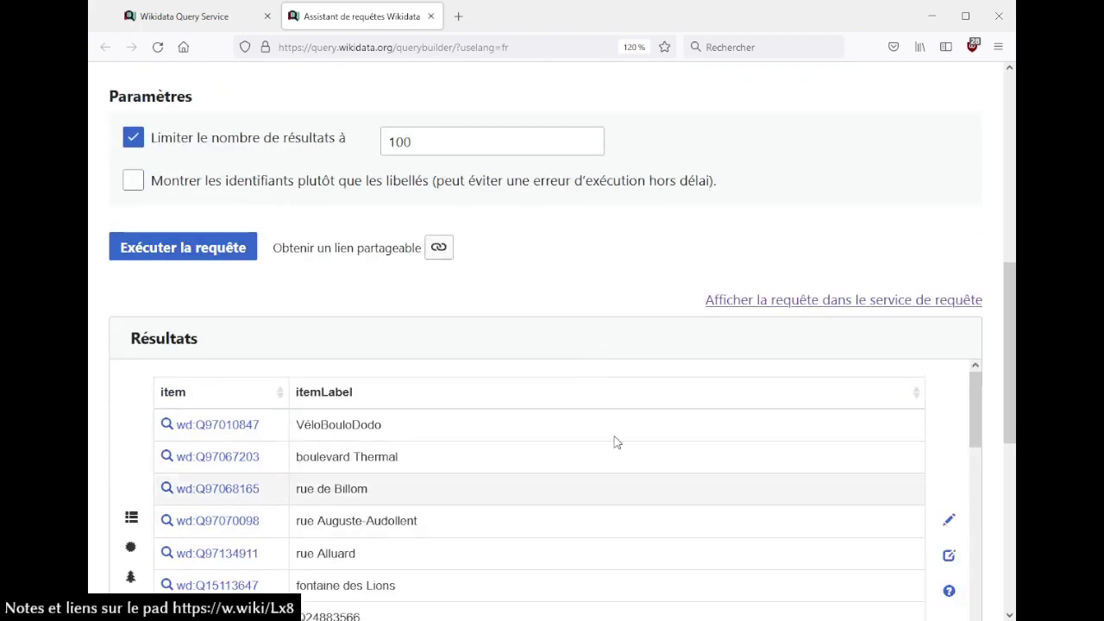
scroll(604, 414, "down", 3)
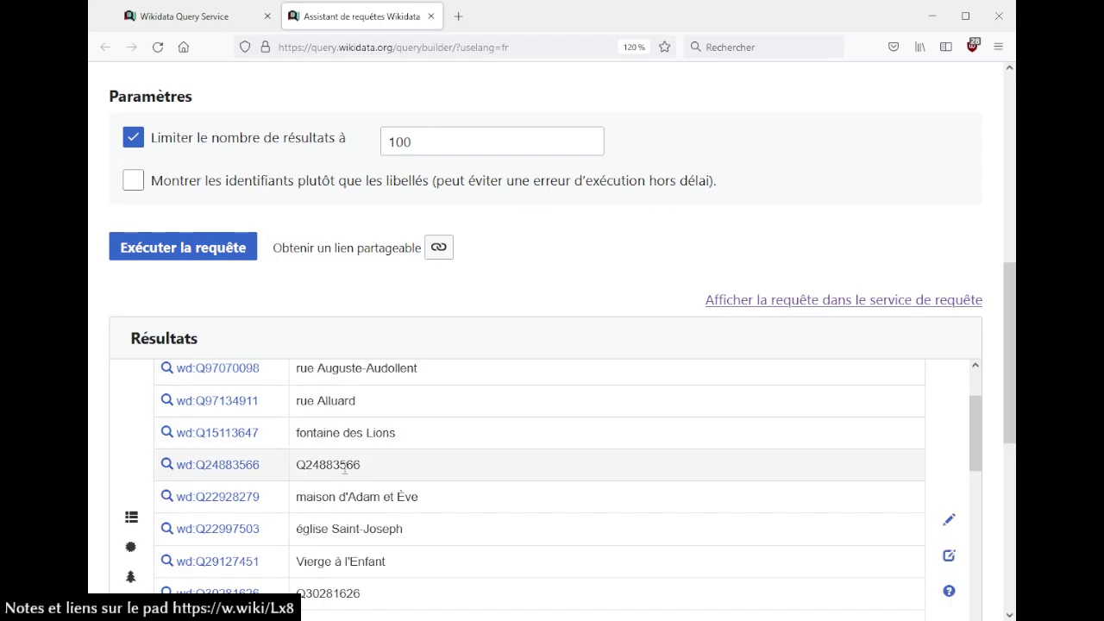
left_click(221, 466)
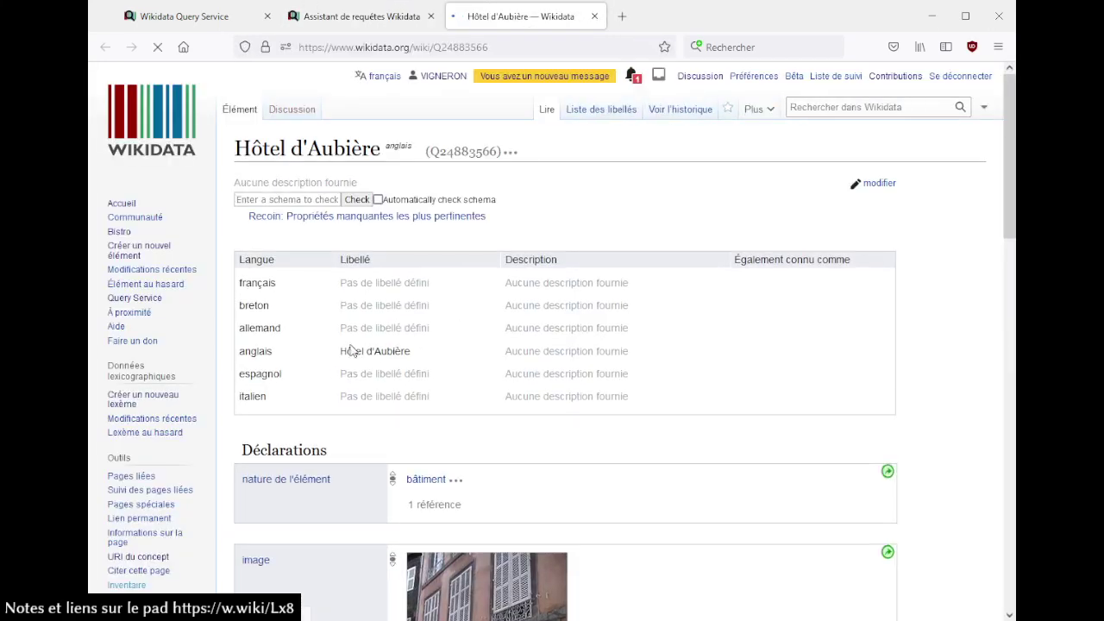
- Copy the item's English label into its French label and make the initial lowercase, giving "hôtel d'Aubière"
left_click_drag(411, 356, 321, 361)
key("ctrl+c")
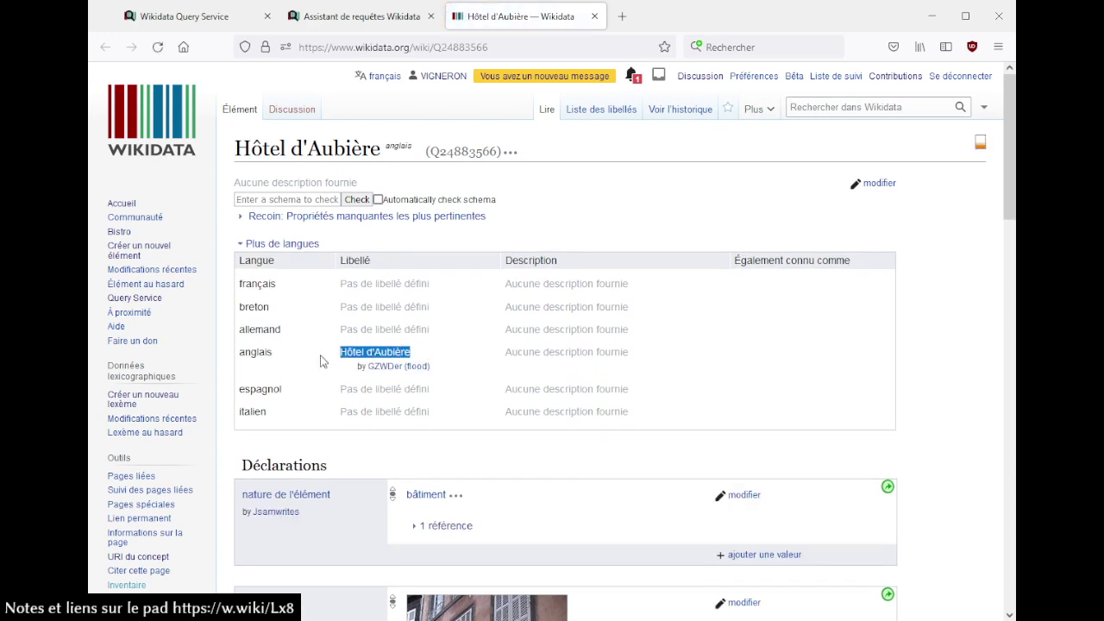
left_click(876, 183)
key("ctrl+v")
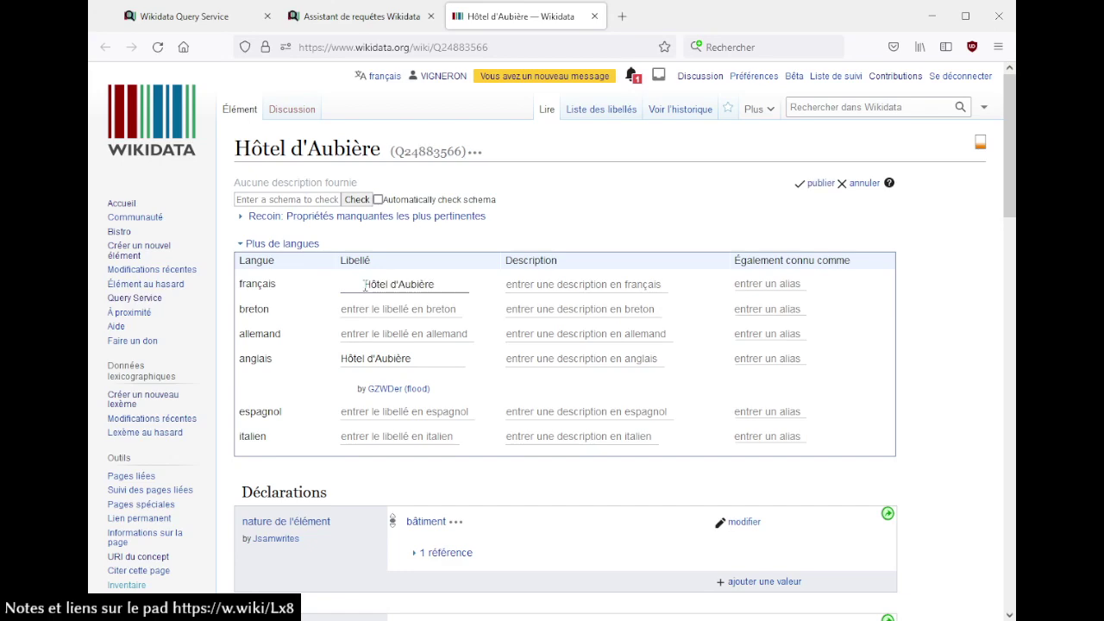
double_click(365, 285)
type("h")
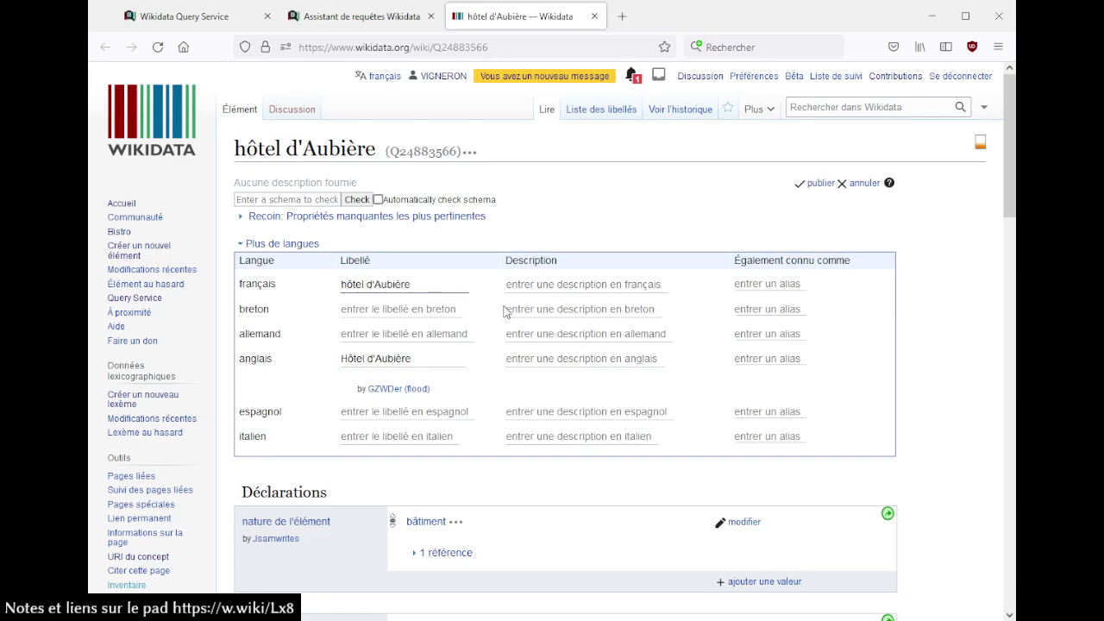
- Look through the item's statements, read its linked English Wikipedia article on Hôtel d'Aubière, and close the article
scroll(572, 320, "down", 8)
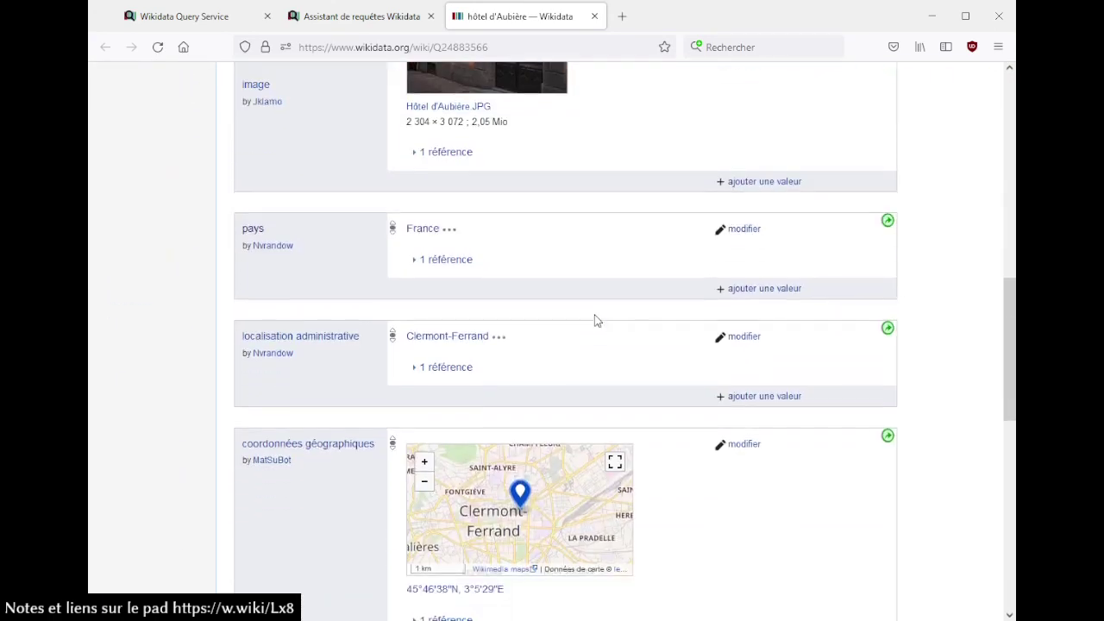
scroll(594, 320, "down", 8)
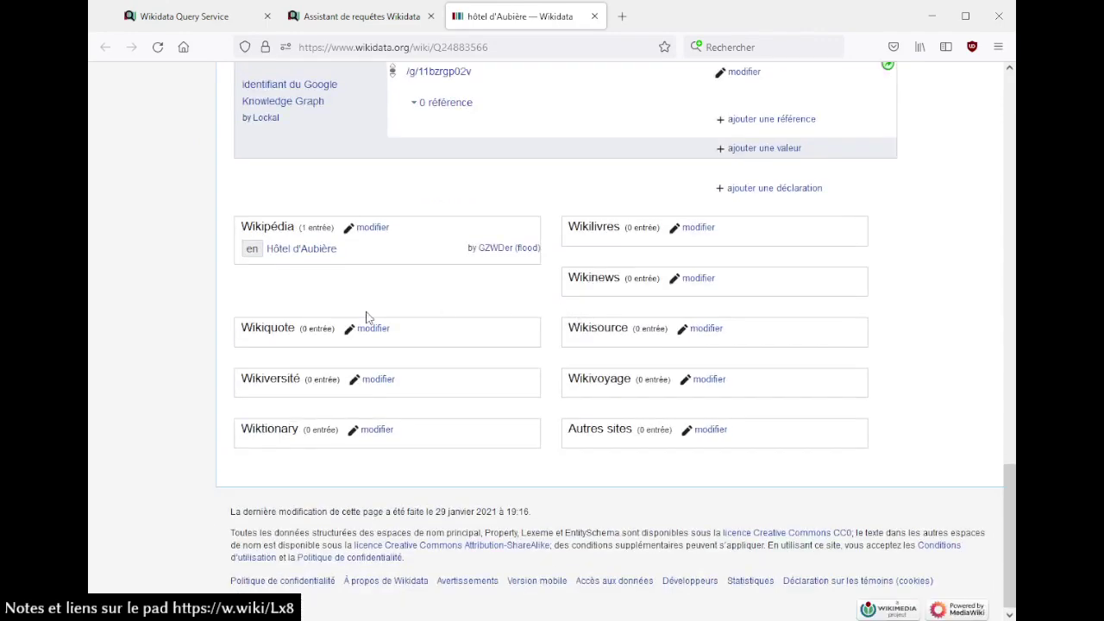
middle_click(312, 252)
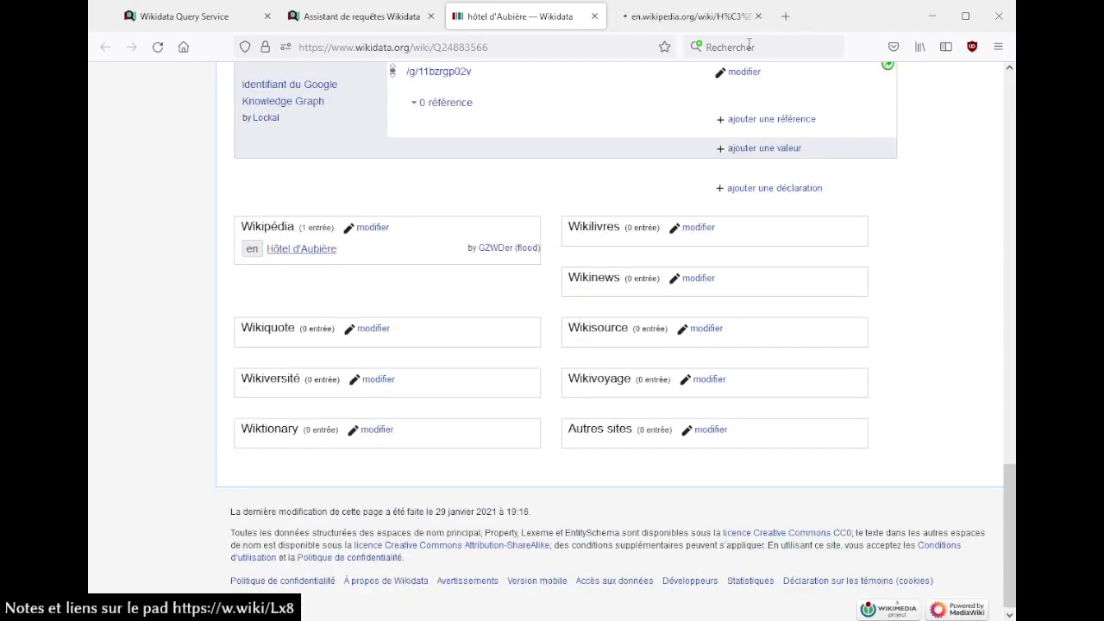
left_click(712, 16)
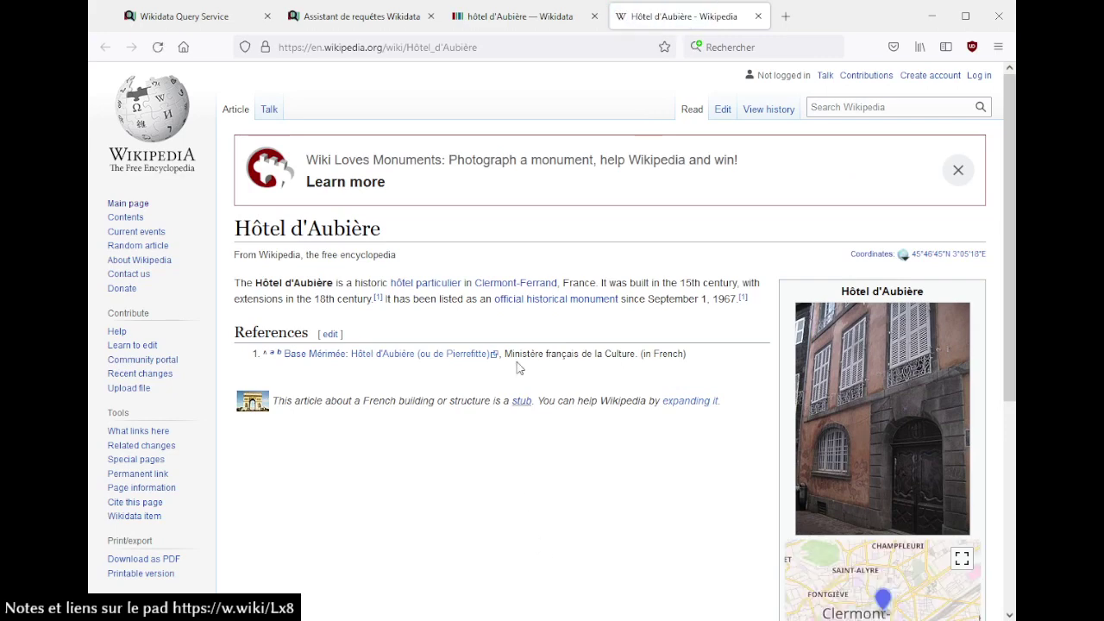
left_click_drag(471, 310, 656, 304)
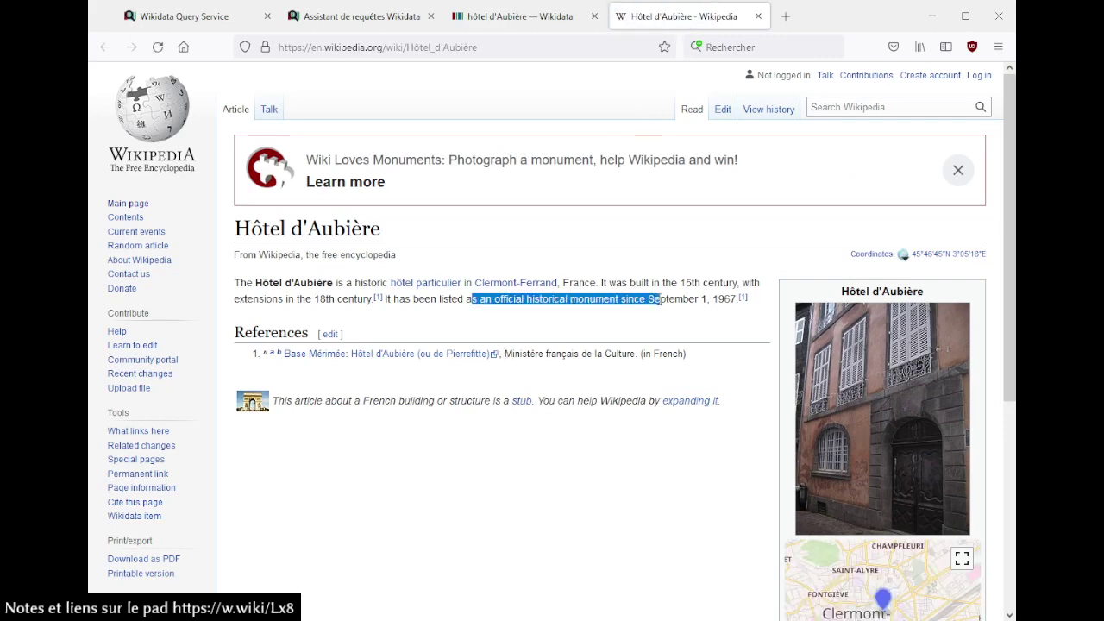
left_click(593, 506)
scroll(497, 510, "down", 5)
scroll(494, 506, "up", 5)
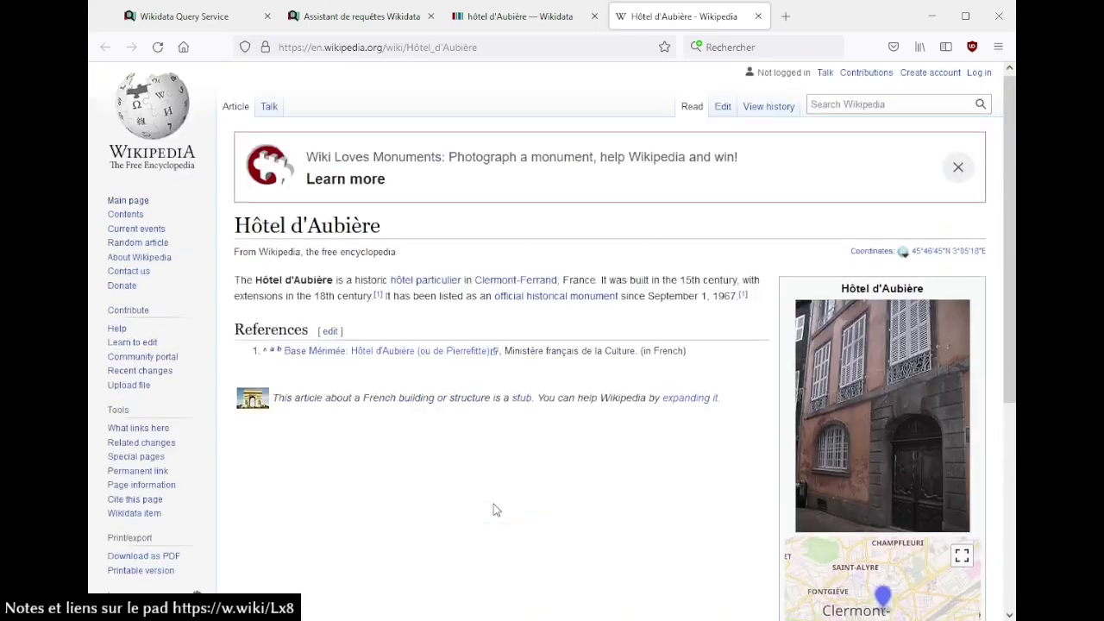
scroll(494, 510, "down", 5)
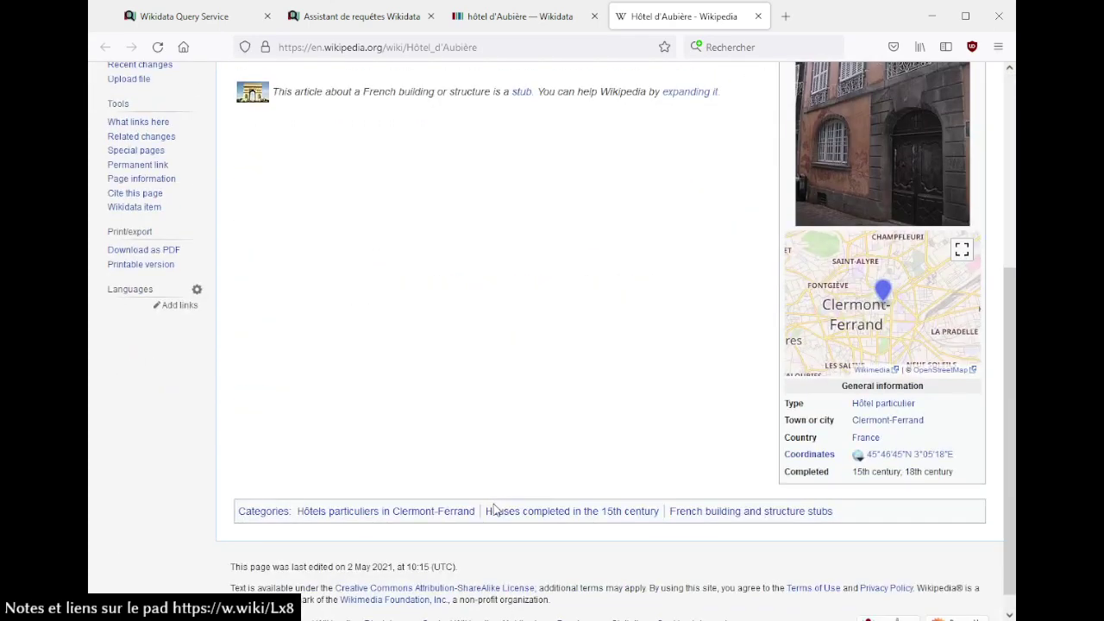
scroll(494, 509, "up", 5)
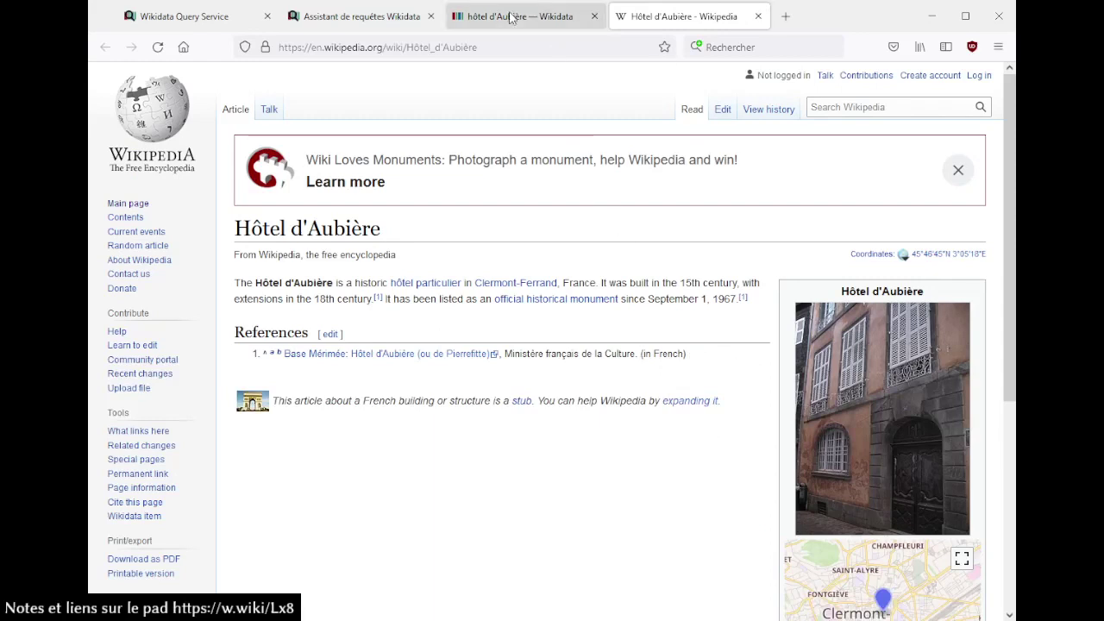
left_click(760, 17)
- Publish the French label on the Hôtel d'Aubière item and return to the query builder results
scroll(492, 189, "up", 20)
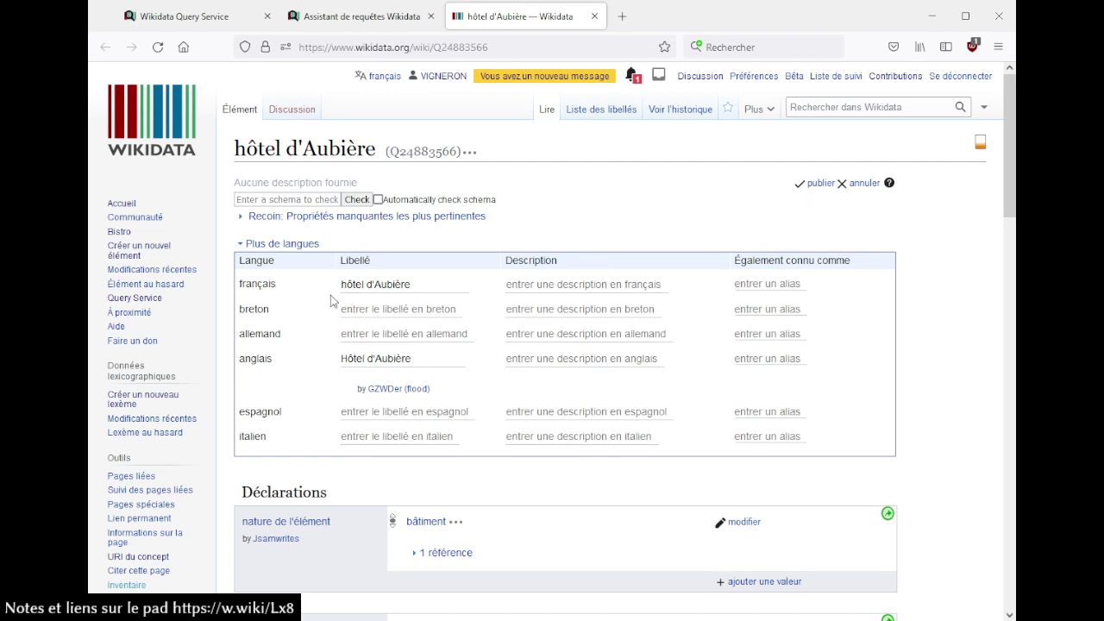
left_click(820, 183)
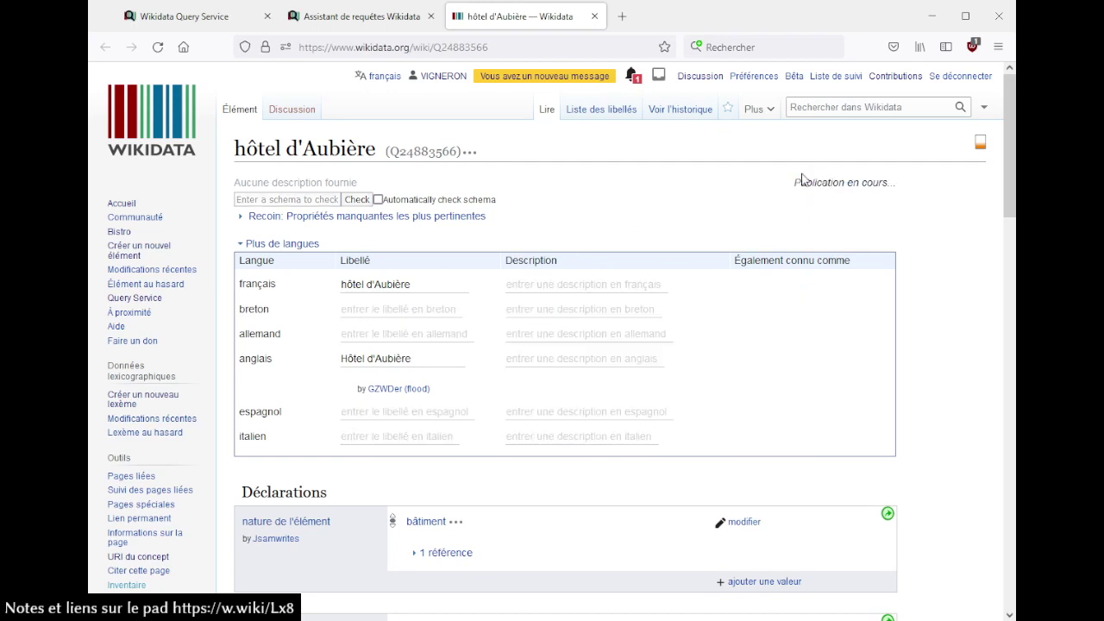
left_click(393, 15)
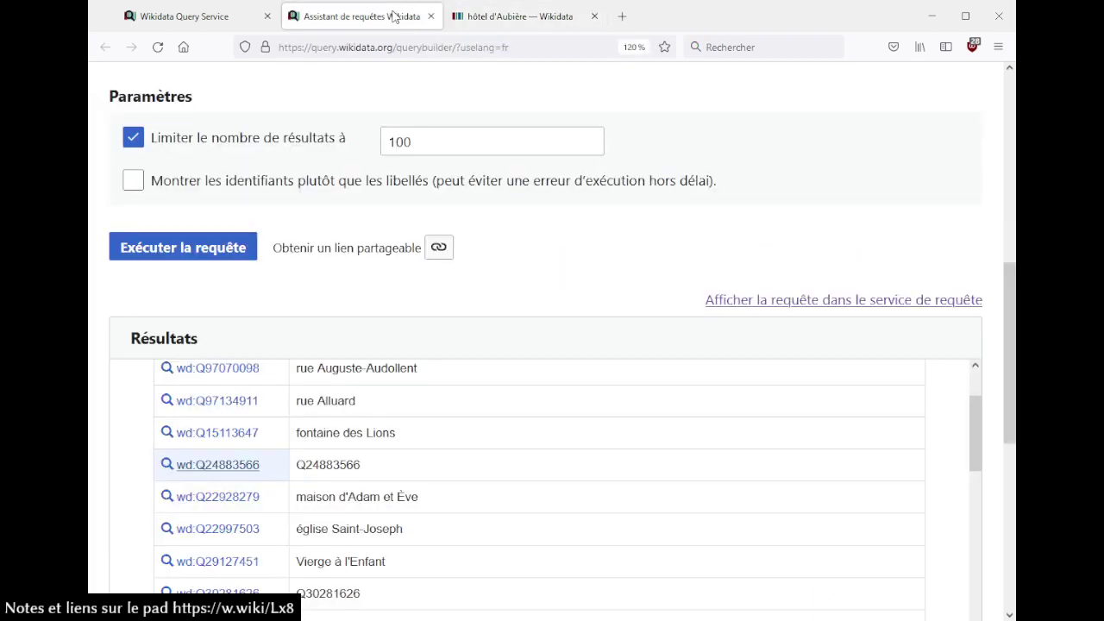
- Look through the Clermont-Ferrand results for the different kinds of items they contain
key("ctrl+plus")
key("ctrl+plus")
scroll(595, 238, "down", 3)
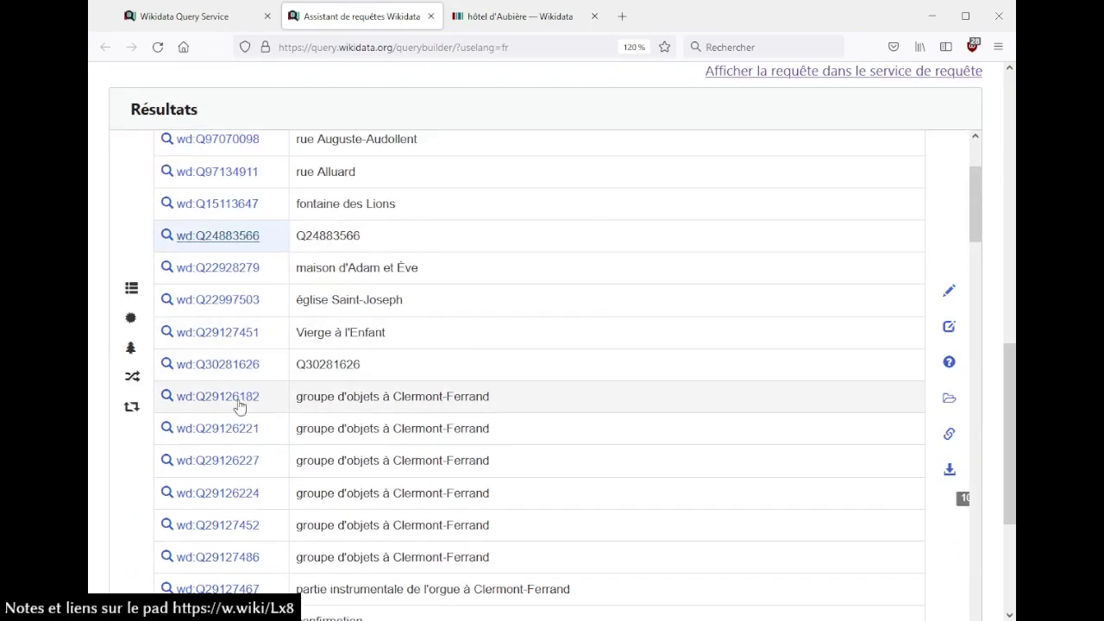
scroll(418, 397, "down", 5)
scroll(417, 403, "down", 9)
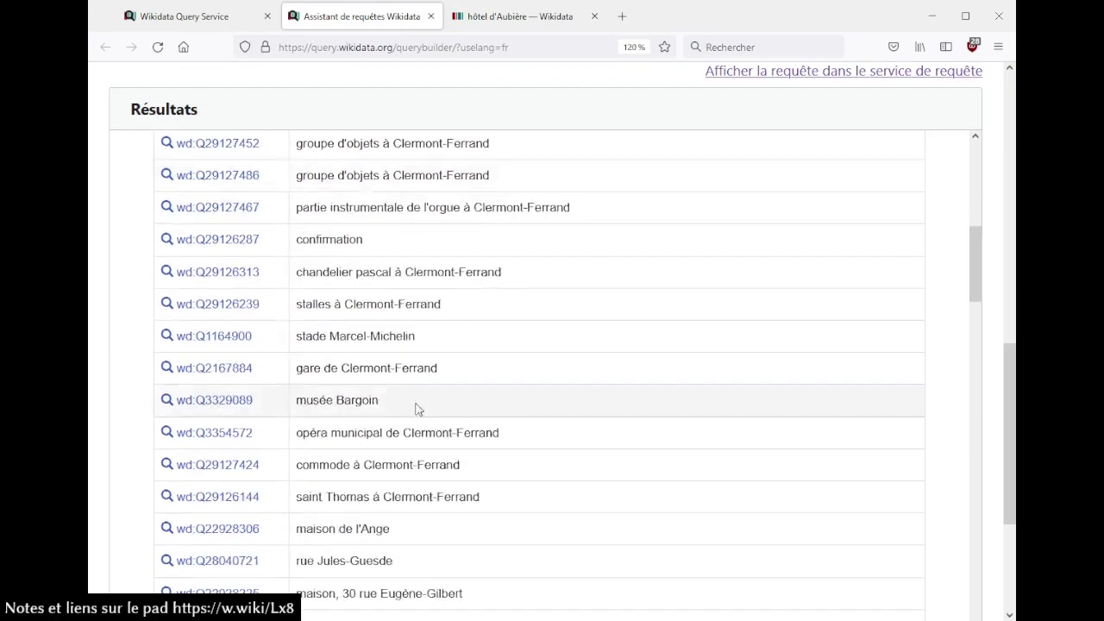
scroll(483, 449, "down", 4)
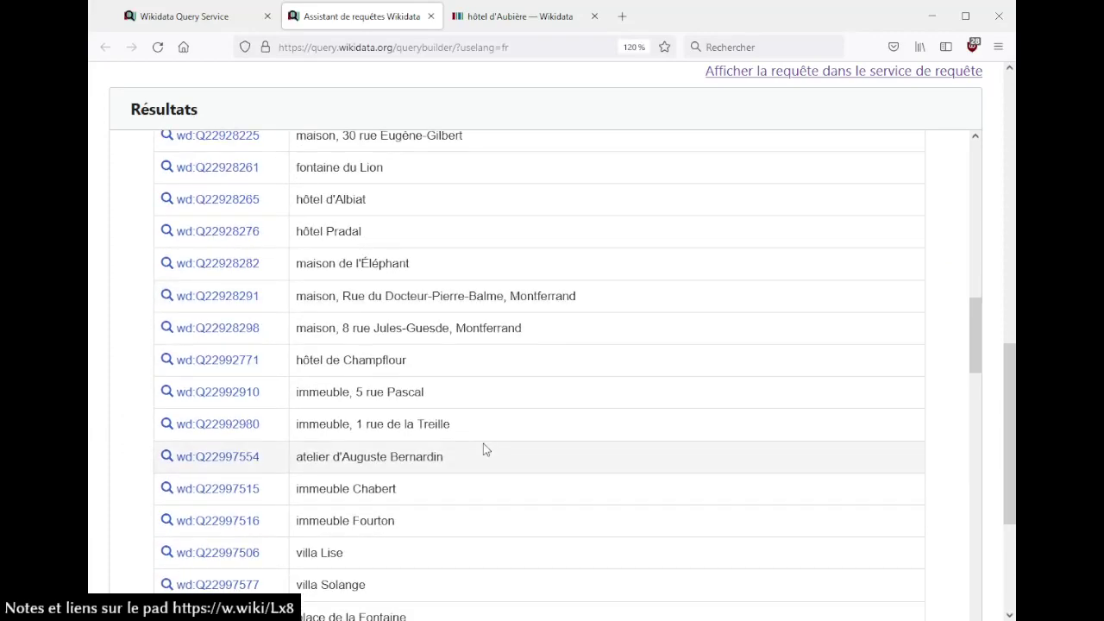
scroll(483, 449, "up", 10)
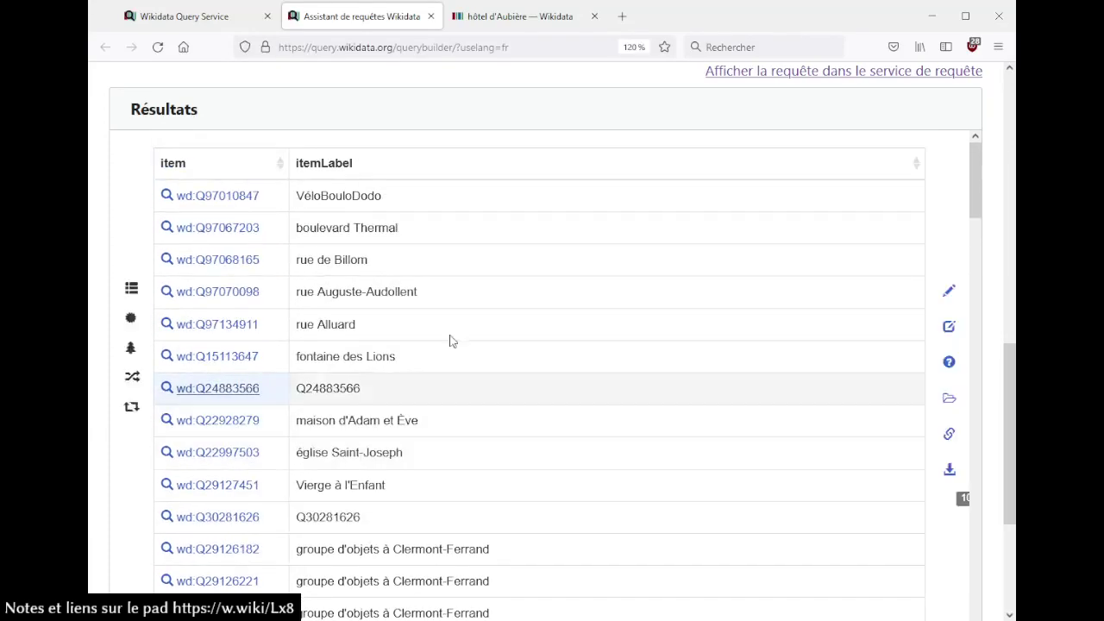
- Add a second query condition, combined with "et", using the property "nature de l'élément"
scroll(124, 195, "up", 15)
scroll(113, 316, "down", 5)
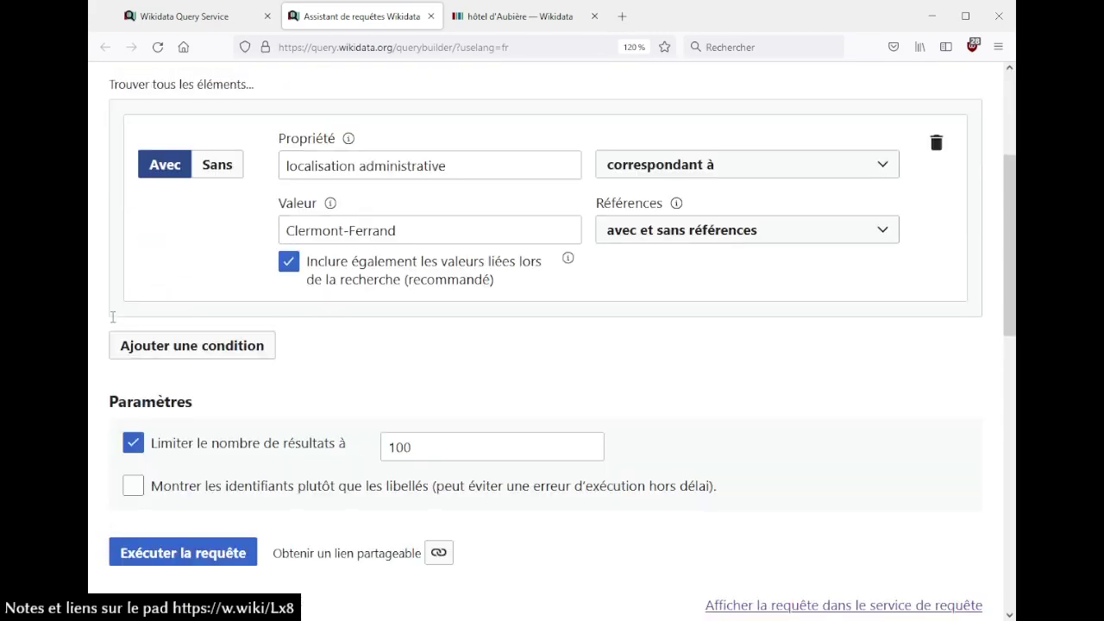
left_click(240, 356)
scroll(436, 313, "down", 6)
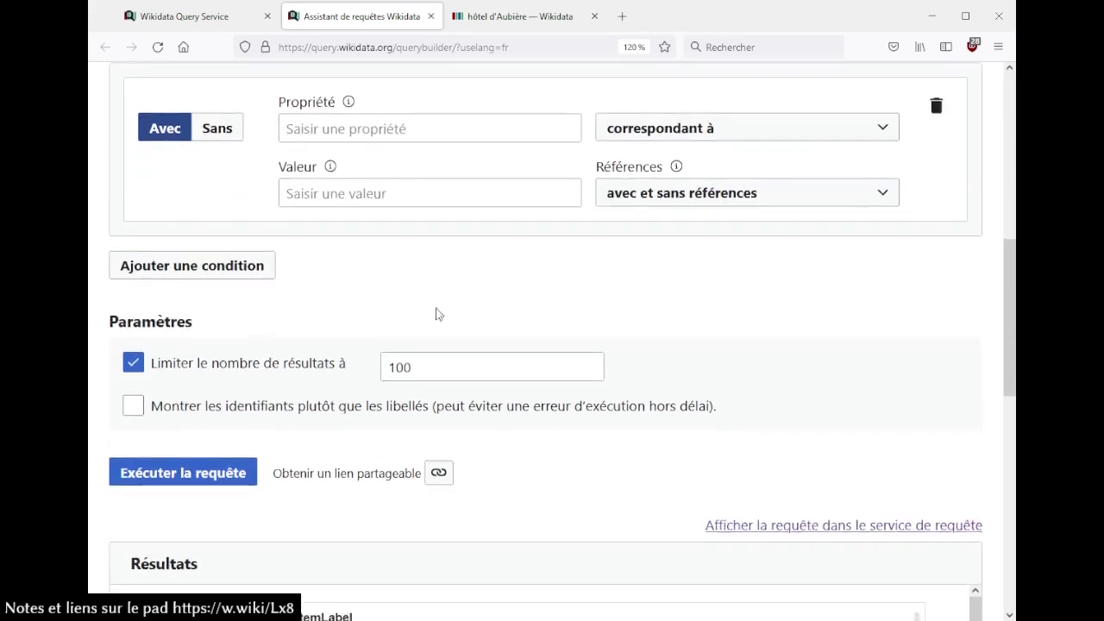
scroll(456, 331, "up", 6)
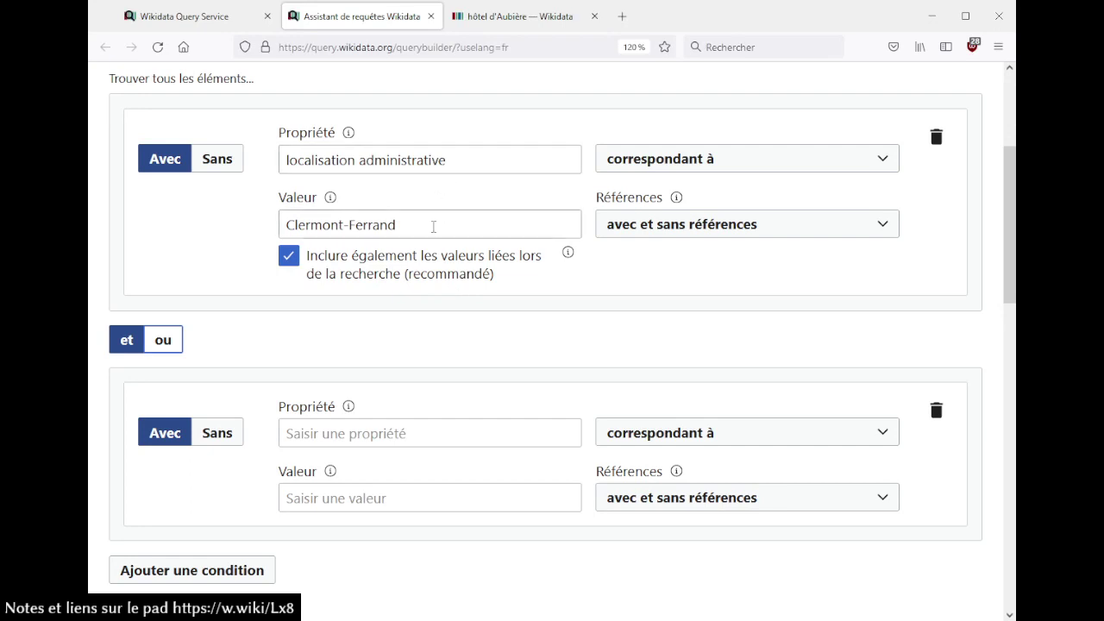
scroll(449, 302, "down", 1)
left_click(438, 356)
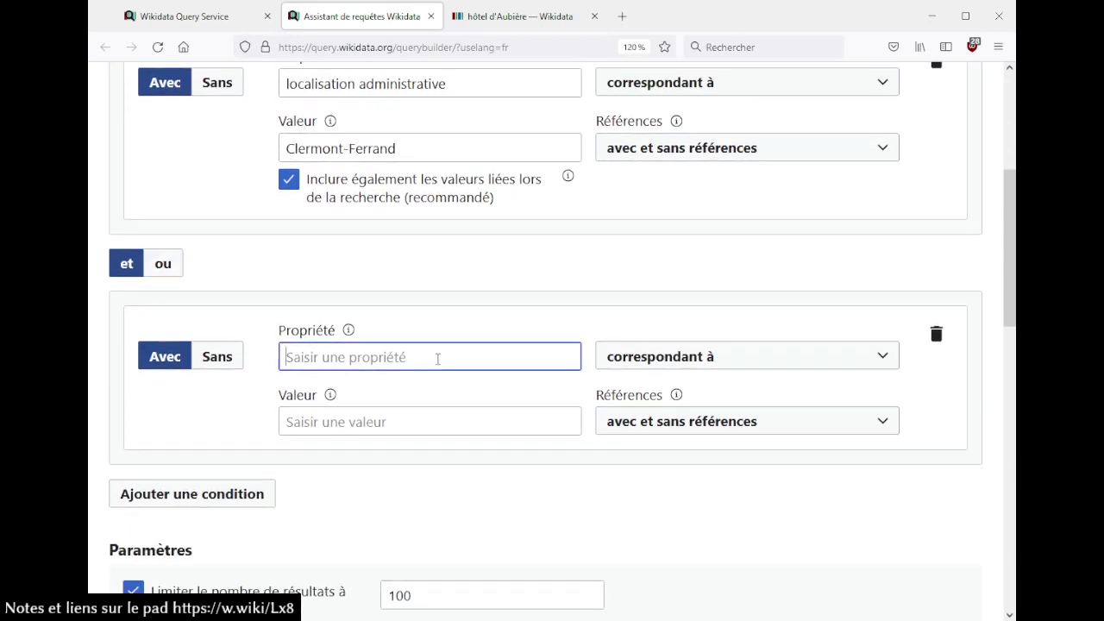
type("nature")
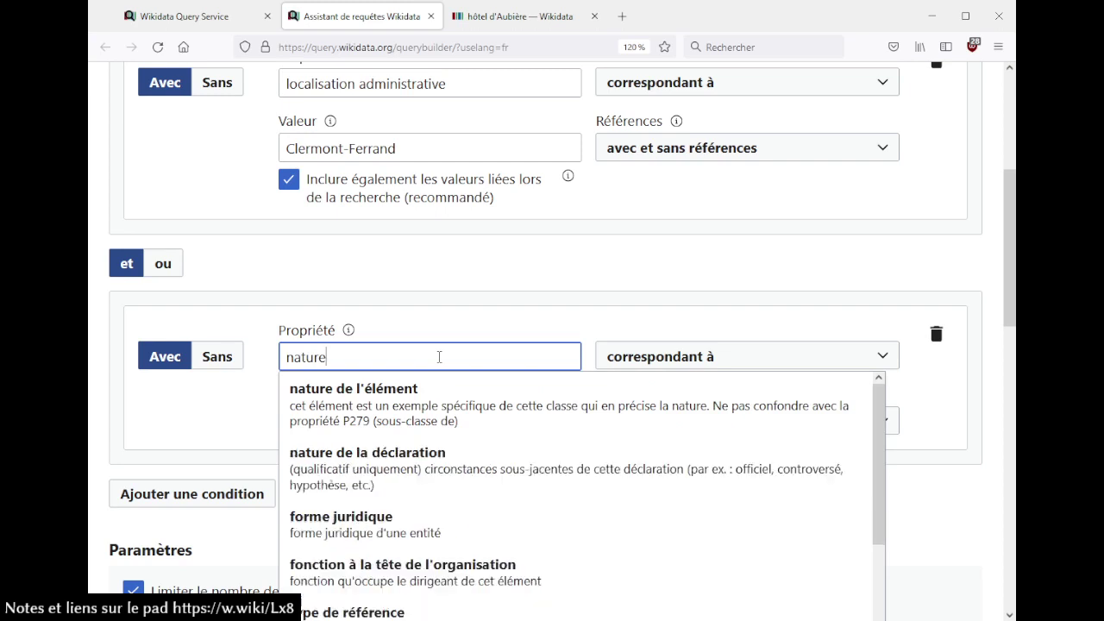
left_click(439, 399)
- Set the second condition's value to "hôtel particulier"
left_click(432, 422)
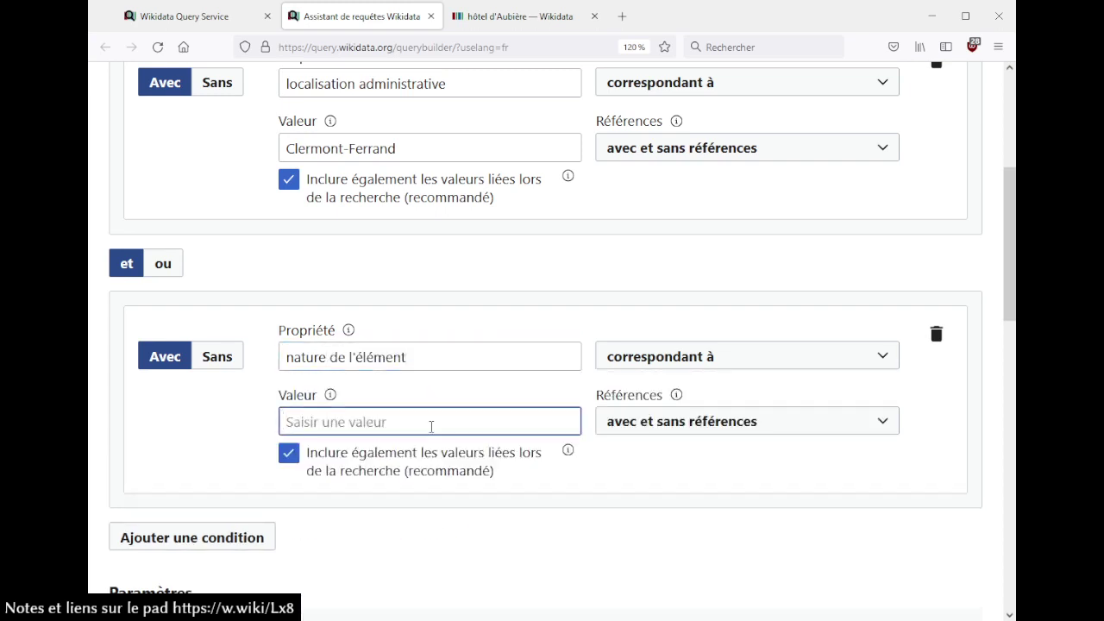
type("hp")
key("BackSpace")
type("otel ")
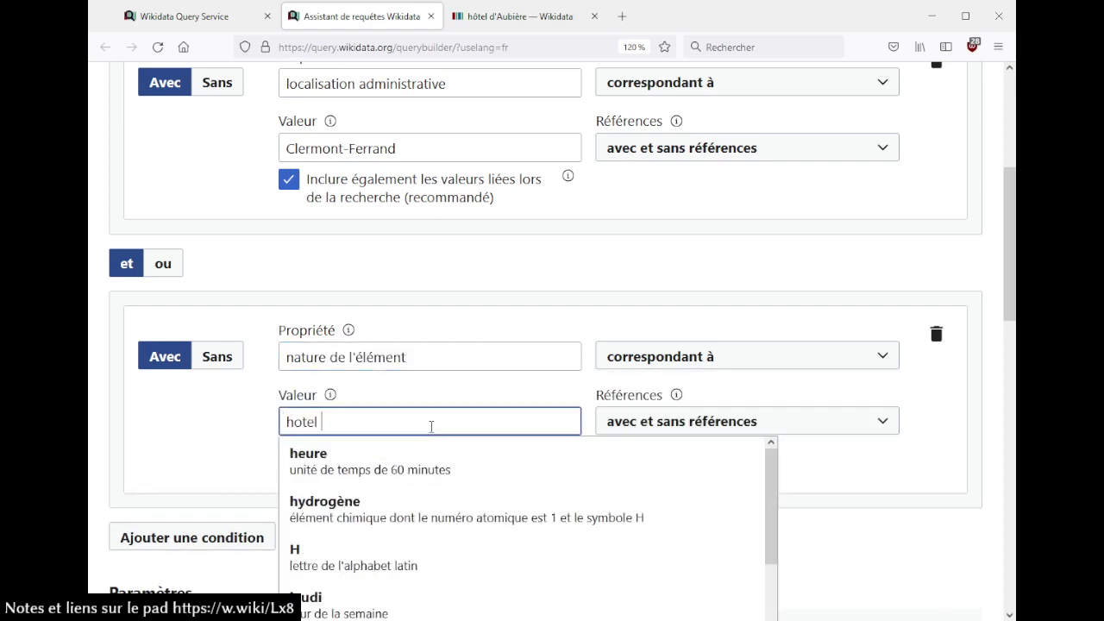
type("part")
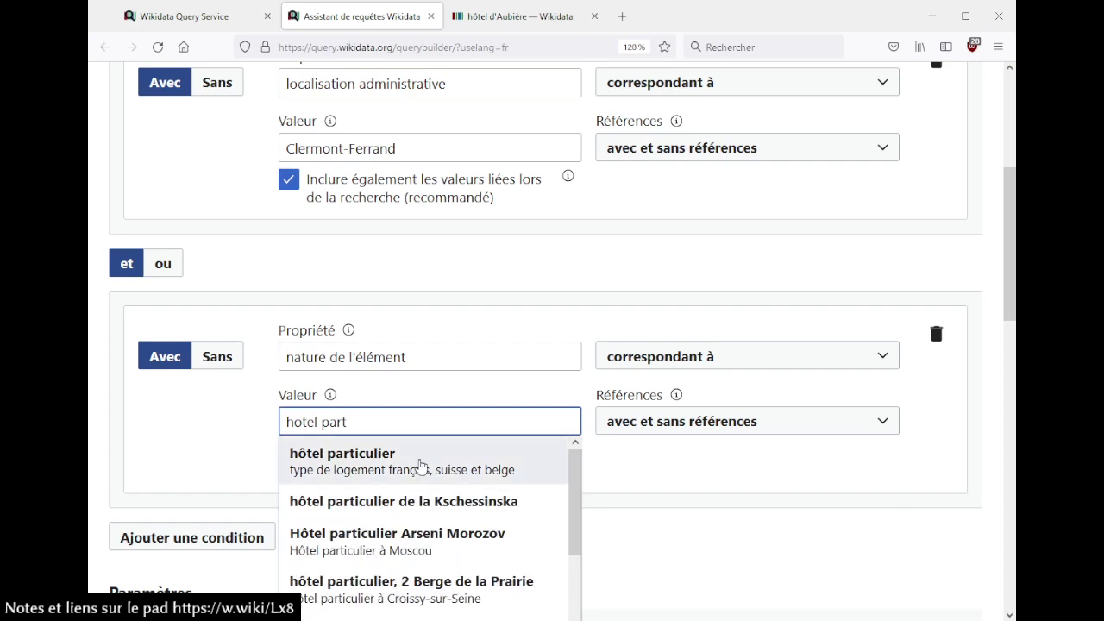
left_click(371, 462)
- Check the hôtel d'Aubière item's "nature de l'élément" statement, and run the query with both conditions
left_click(518, 16)
scroll(573, 309, "down", 3)
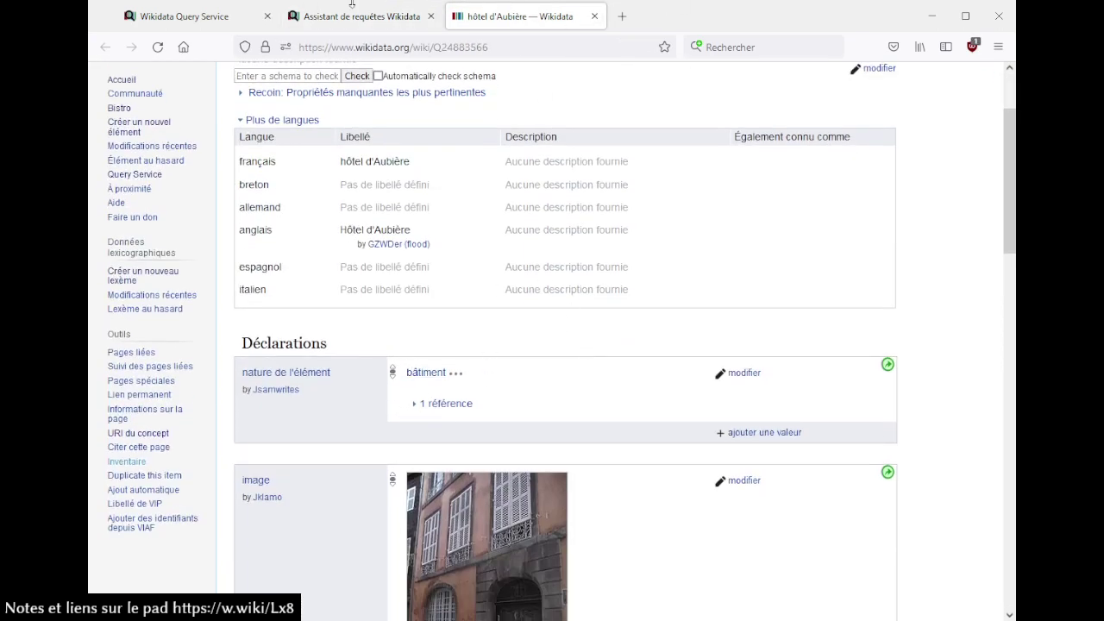
left_click(315, 11)
left_click(474, 307)
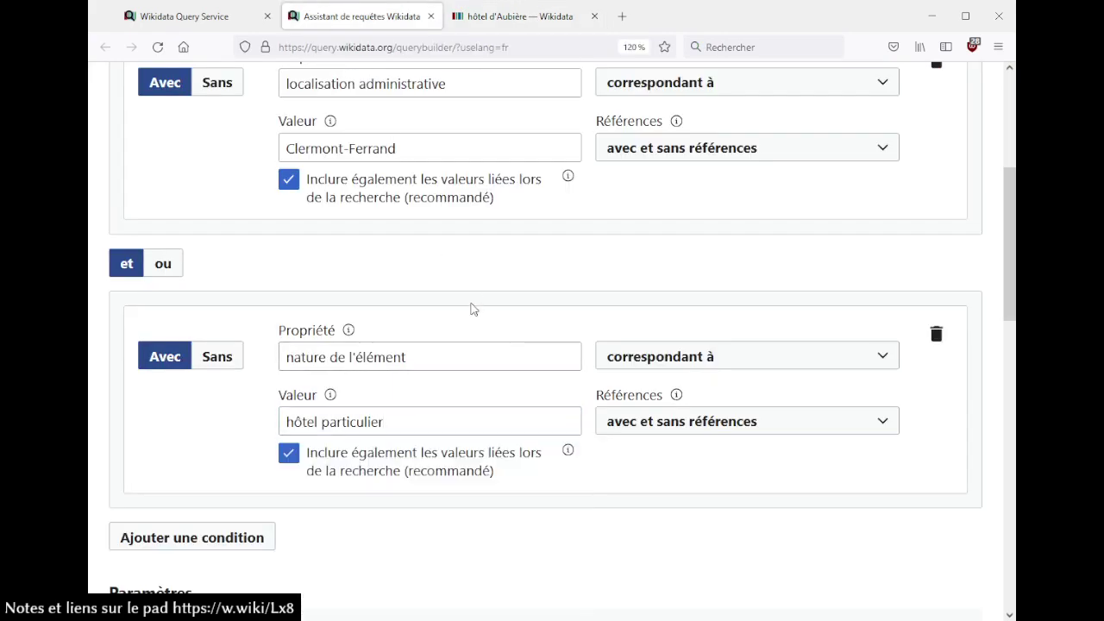
scroll(473, 308, "down", 5)
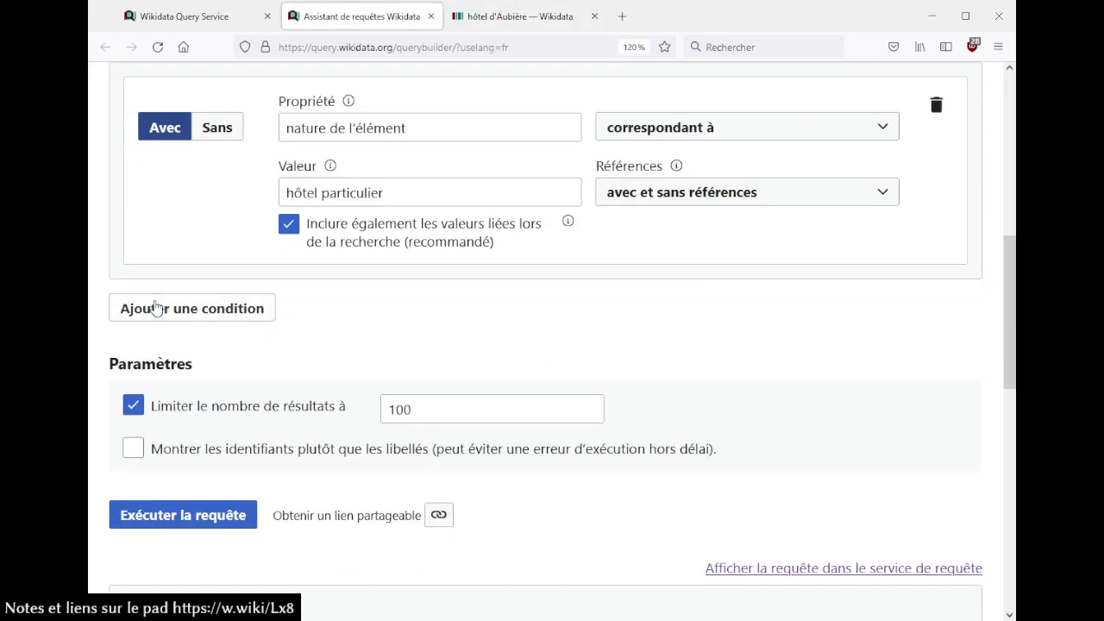
left_click(224, 514)
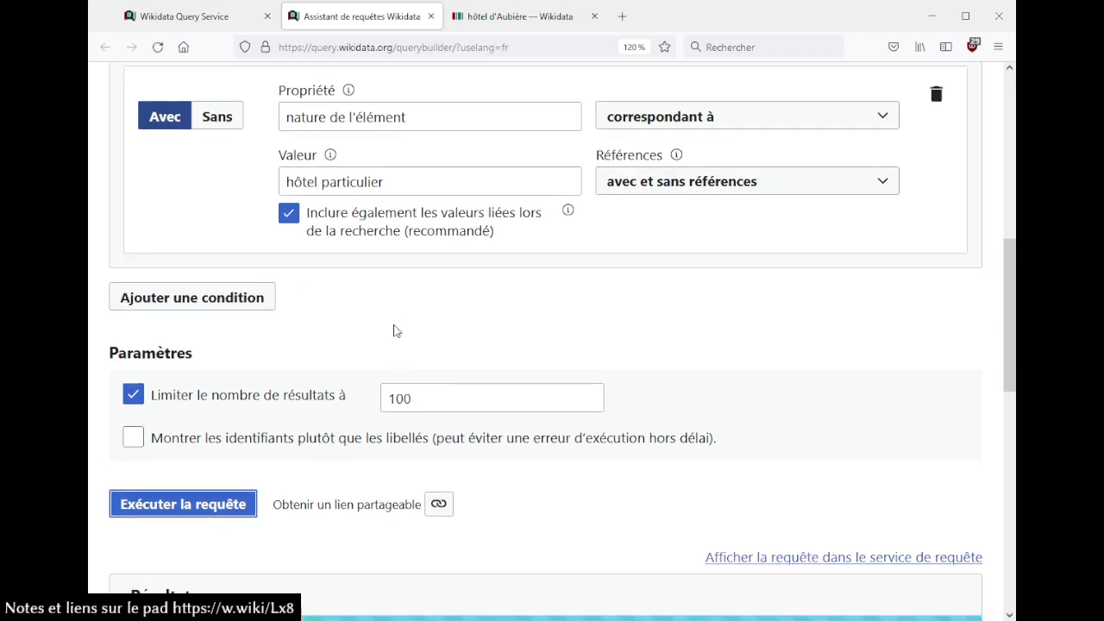
- Look through the results of the query for hôtels particuliers located in Clermont-Ferrand
scroll(395, 330, "down", 6)
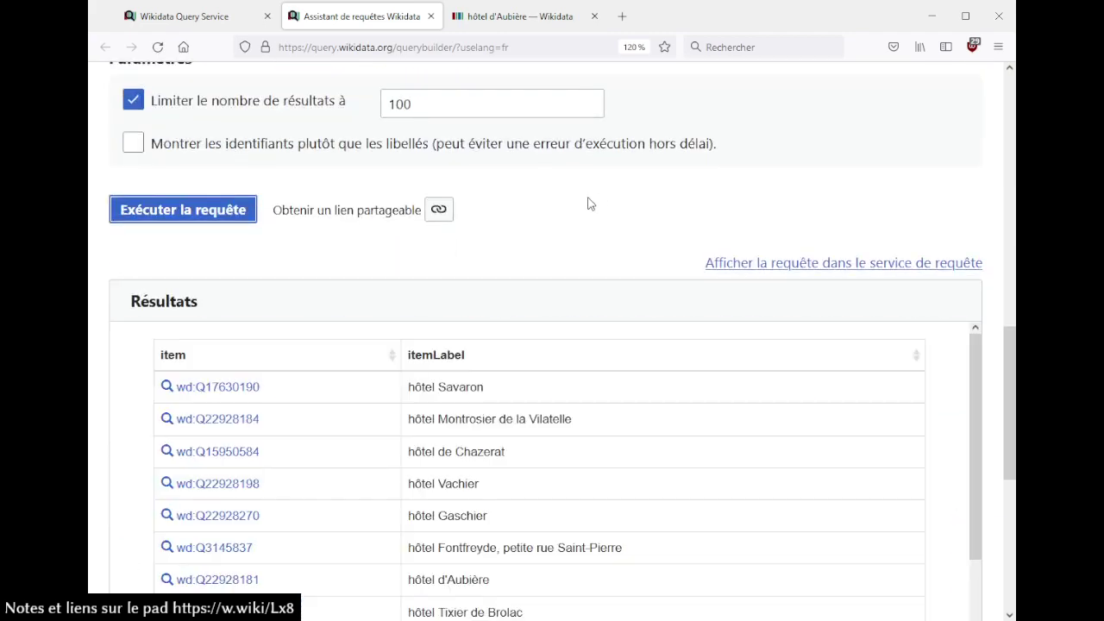
scroll(588, 203, "down", 5)
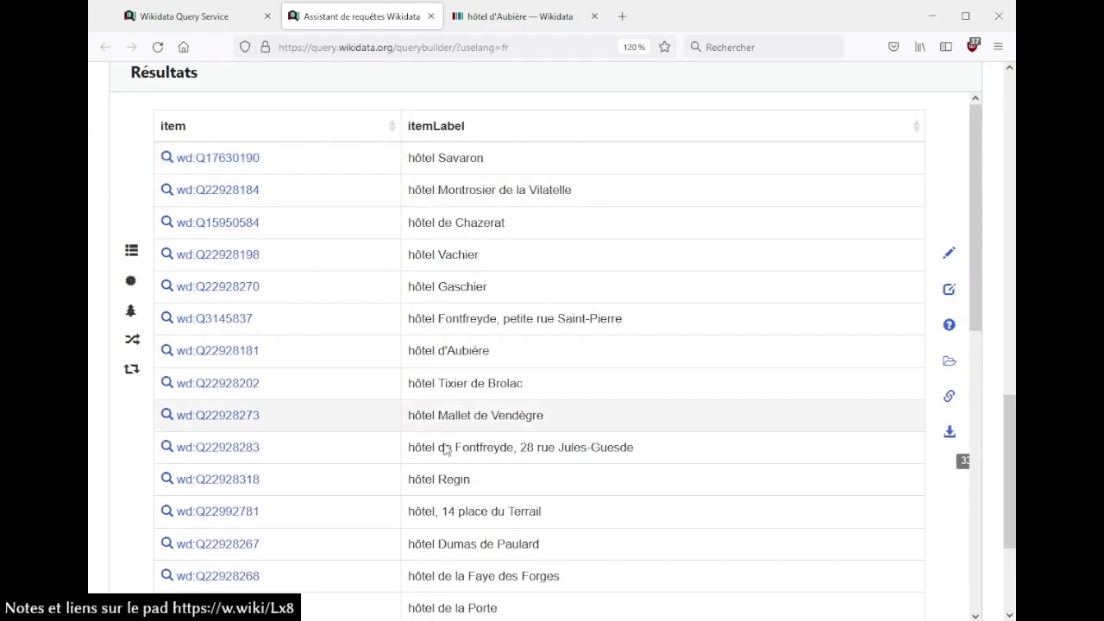
scroll(480, 476, "down", 10)
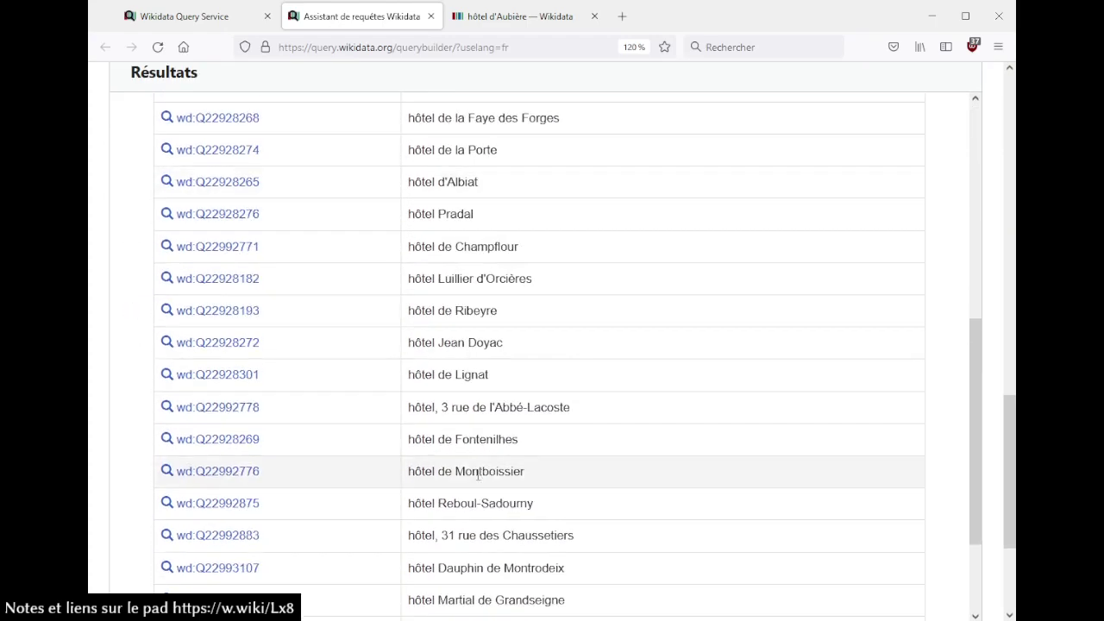
scroll(478, 475, "up", 10)
scroll(506, 303, "up", 15)
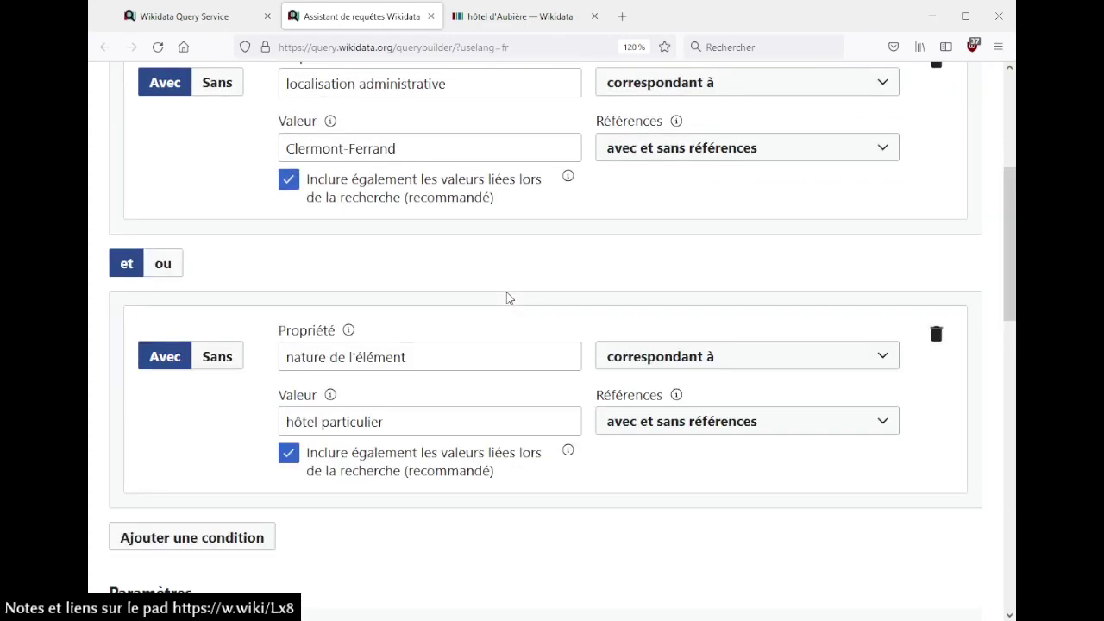
- Add a third query condition, combined with "et", using the property "date de fondation ou de création"
scroll(405, 431, "down", 3)
left_click(210, 386)
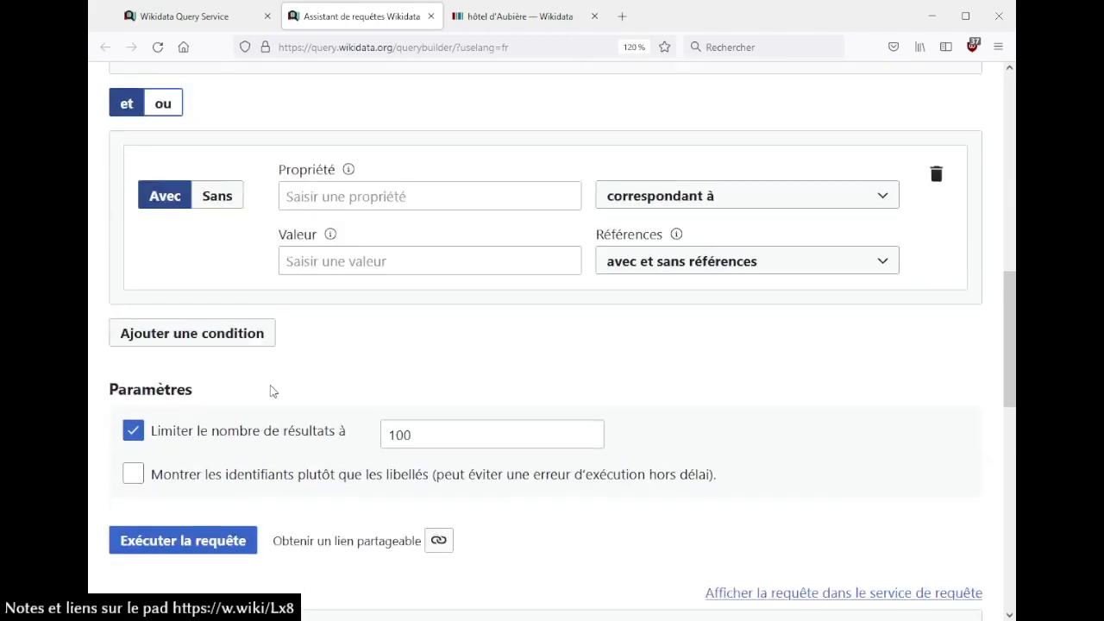
scroll(270, 391, "down", 1)
left_click(358, 126)
type("date d")
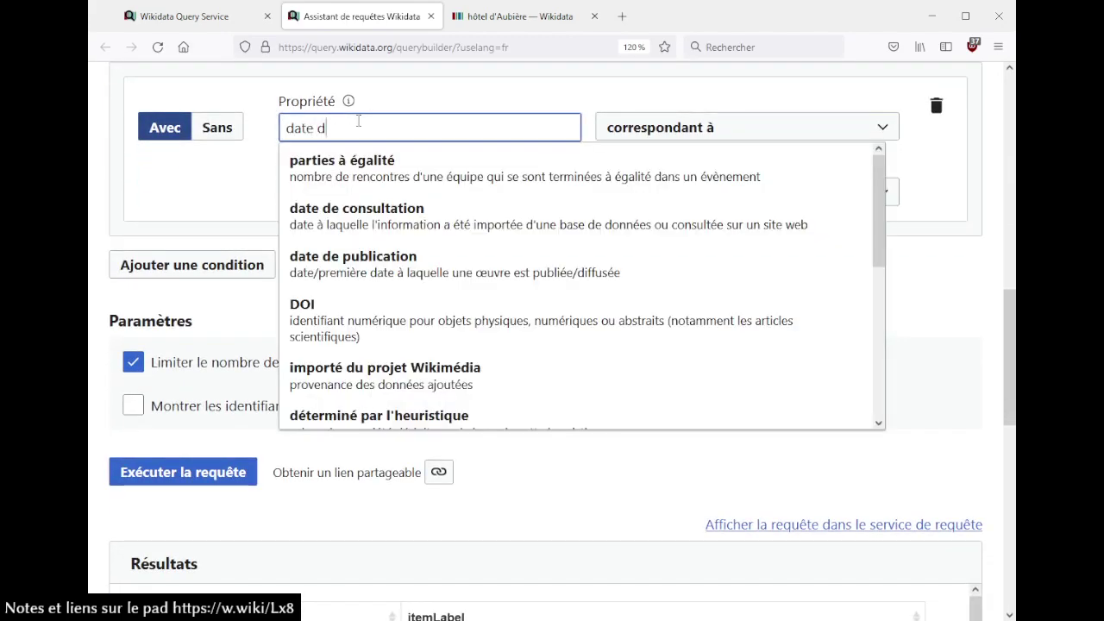
type("e cons")
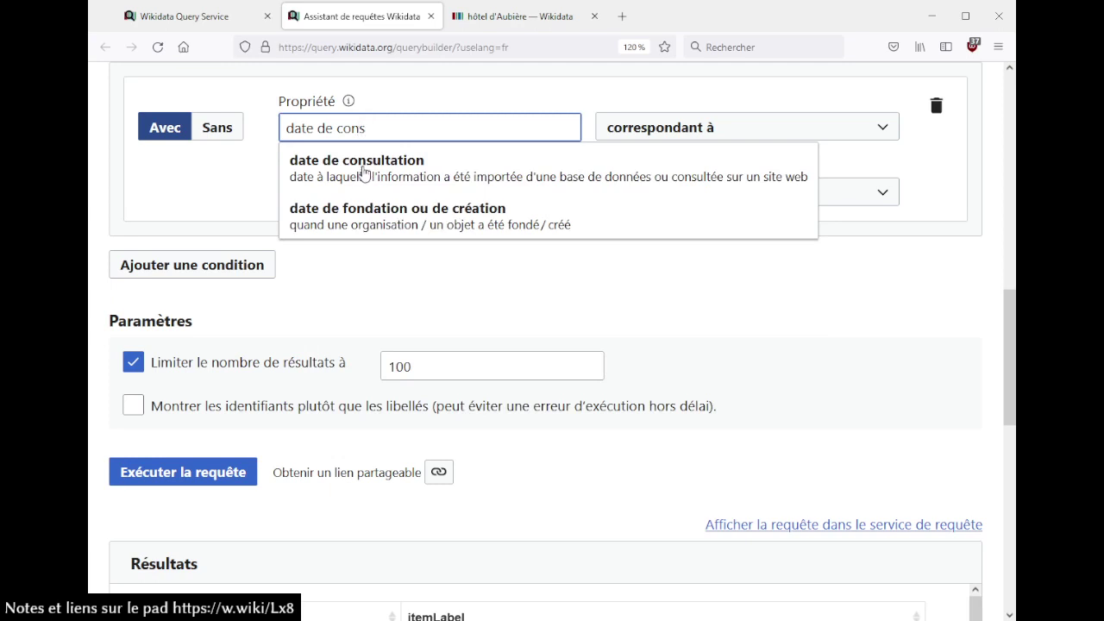
left_click(376, 223)
scroll(451, 290, "up", 3)
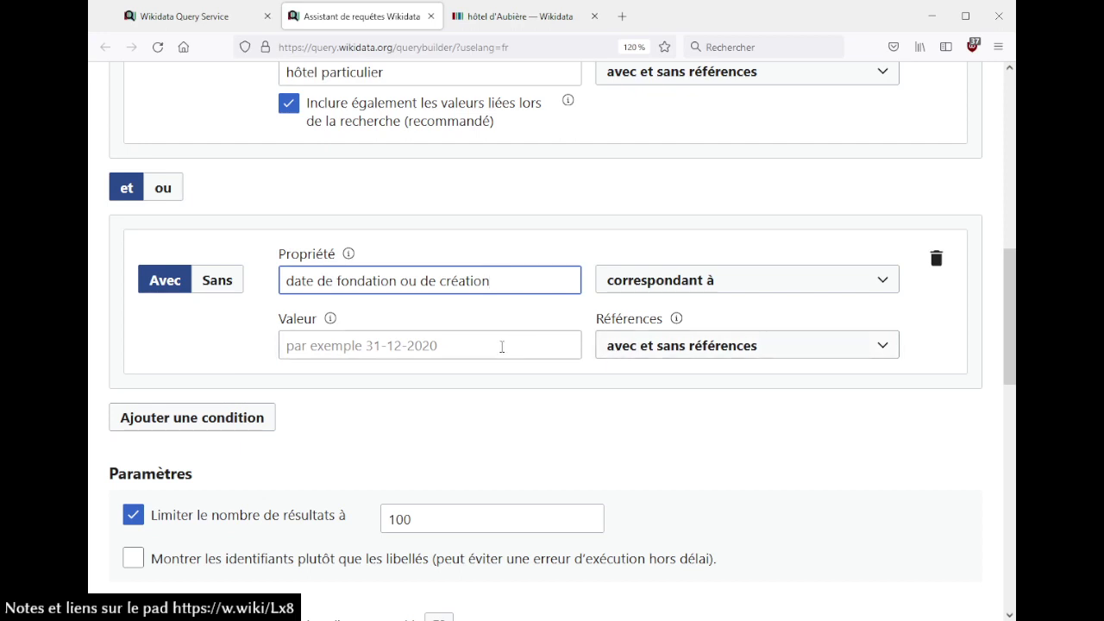
- Try to run the query with the creation-date condition's value left empty and references kept at "avec et sans références"
left_click(500, 345)
left_click(642, 351)
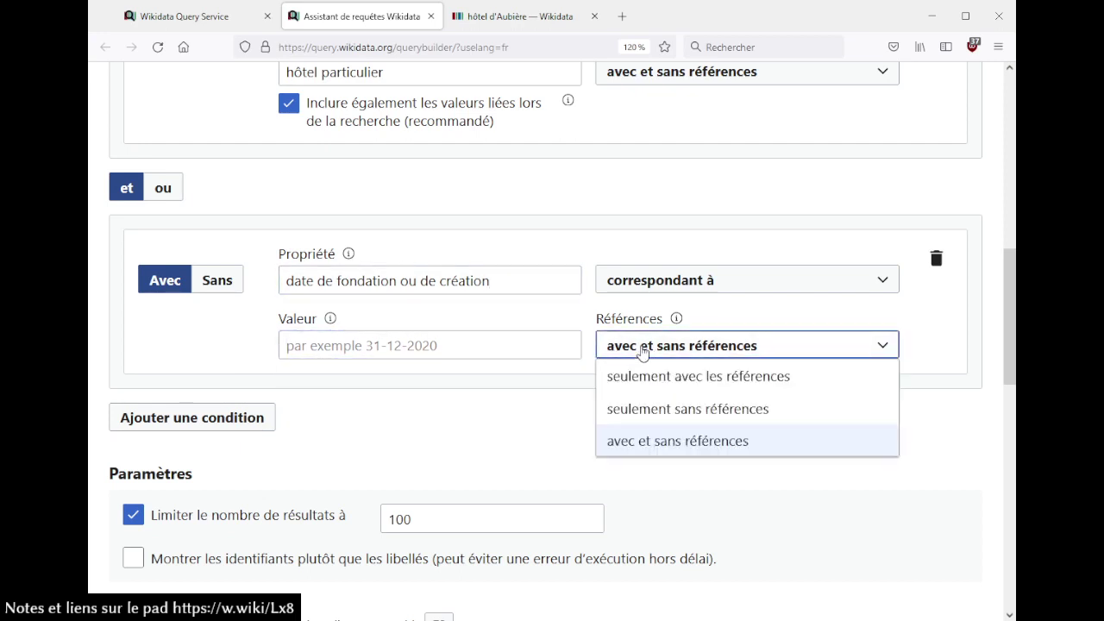
left_click(441, 412)
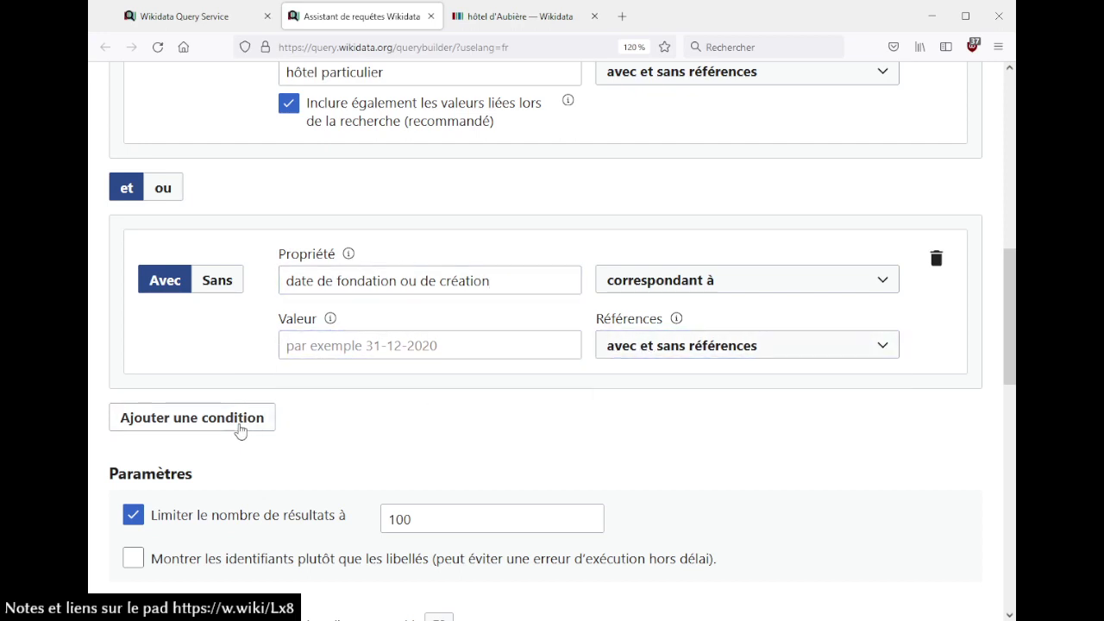
scroll(319, 404, "down", 3)
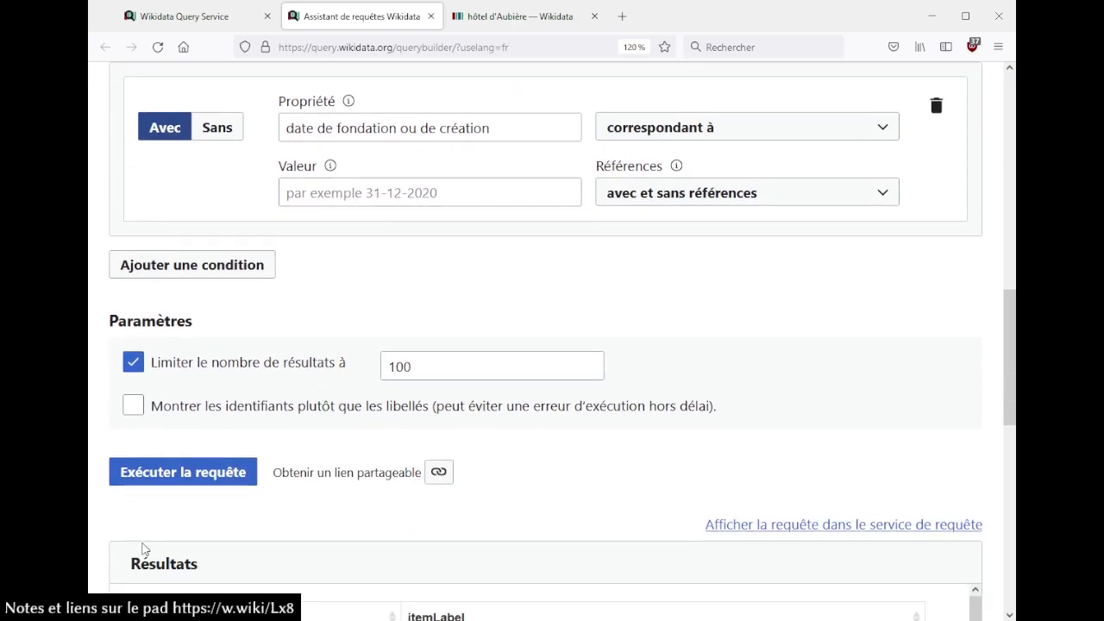
left_click(183, 473)
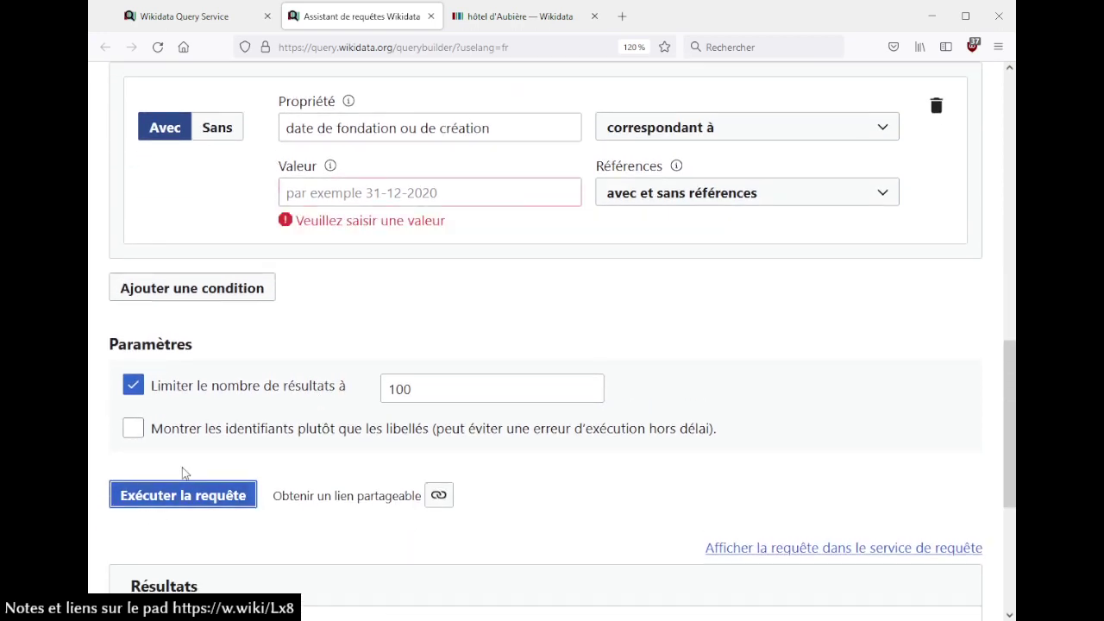
- Examine the creation-date condition's value field and its help to see what kind of value it accepts
left_click(369, 192)
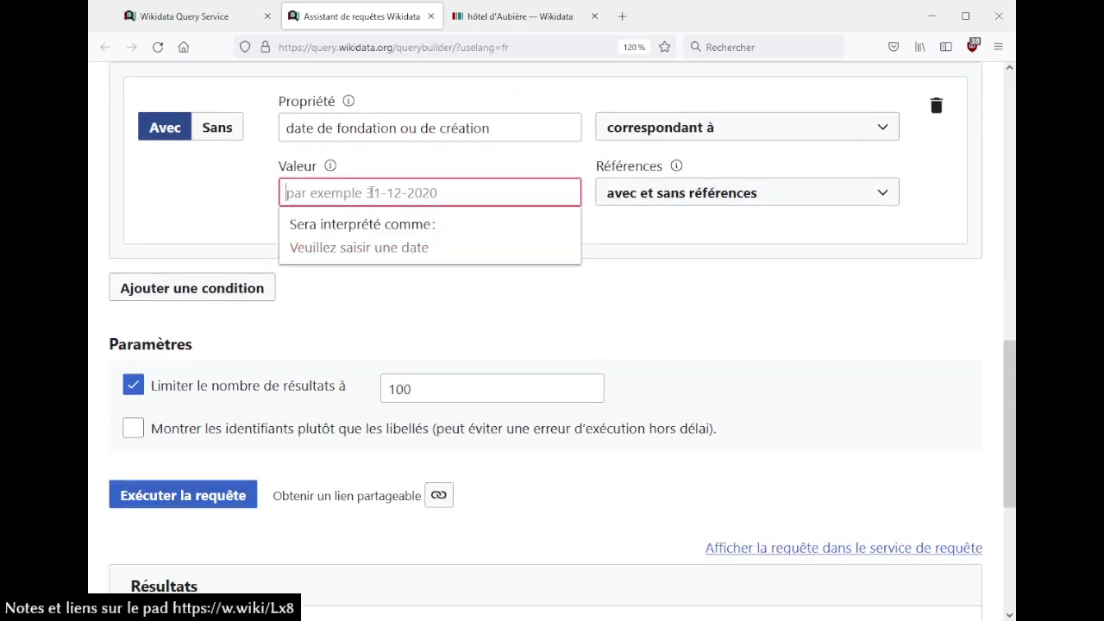
left_click(353, 261)
left_click(373, 195)
left_click(330, 165)
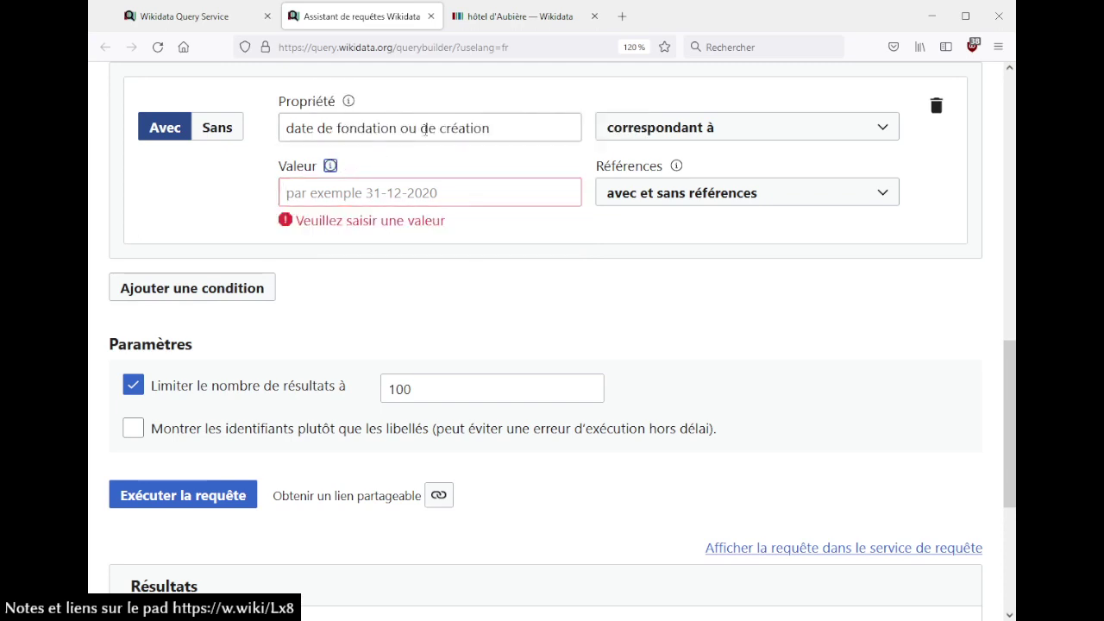
mouse_move(331, 169)
scroll(468, 324, "up", 1)
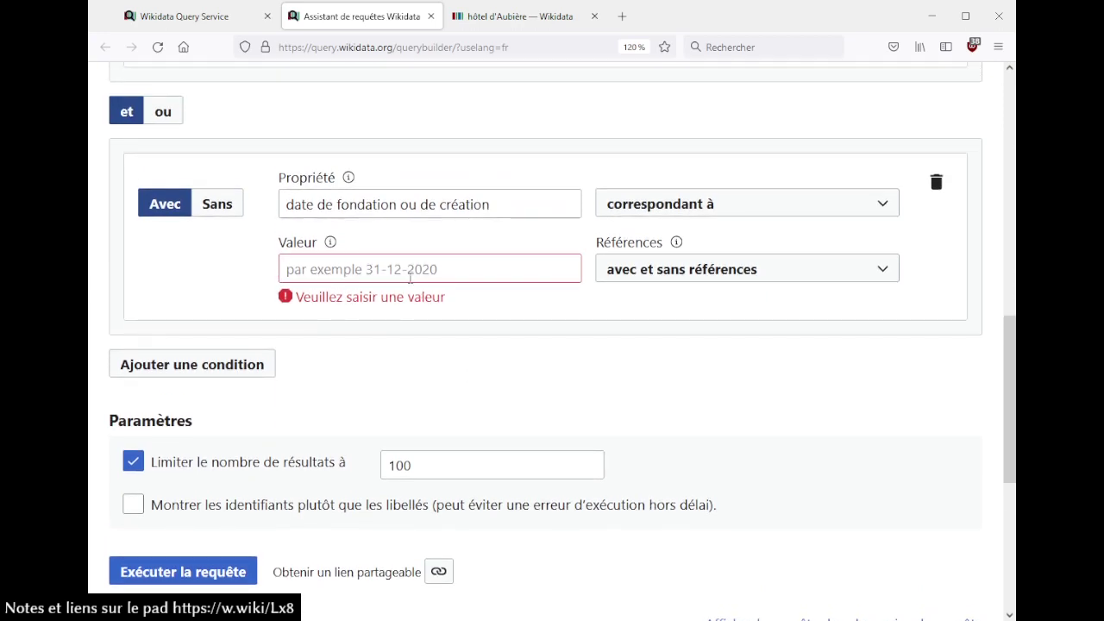
left_click(406, 269)
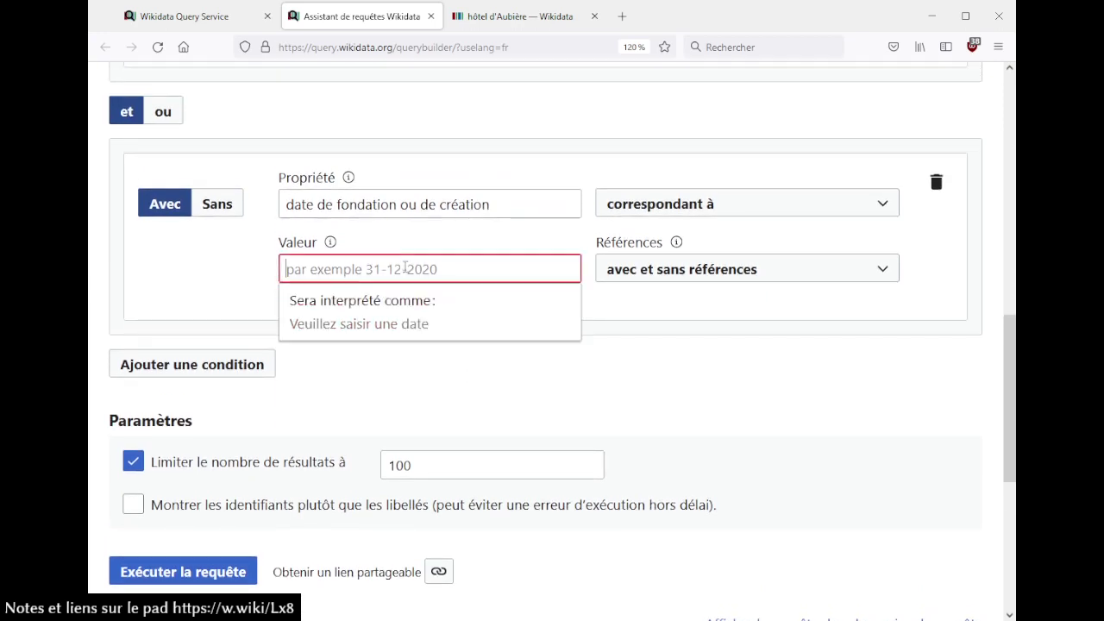
left_click(733, 211)
left_click(507, 312)
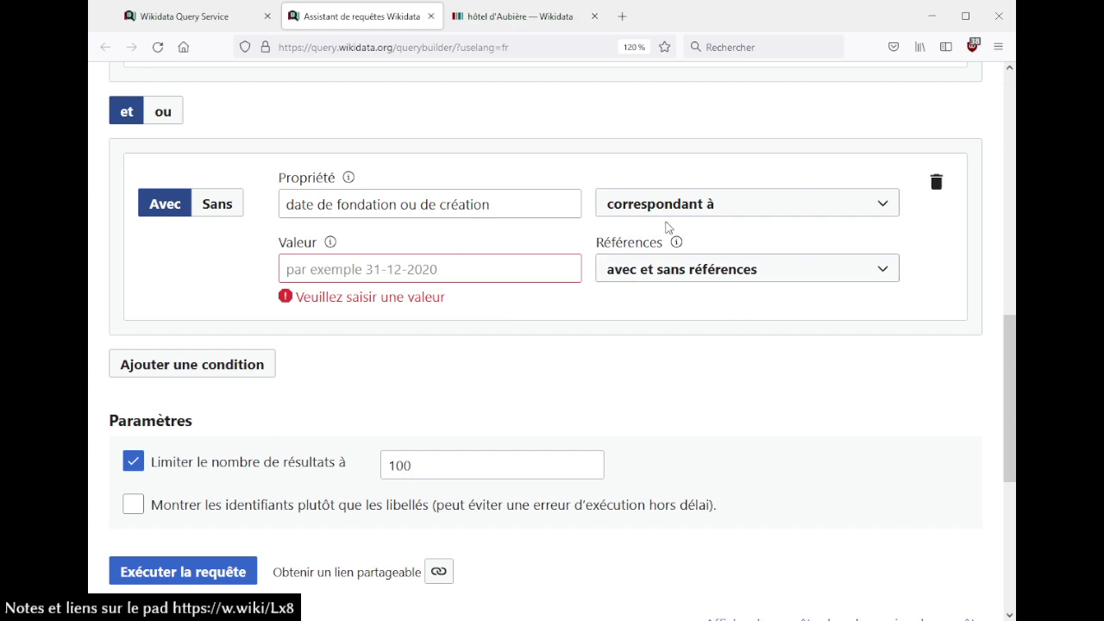
left_click(501, 204)
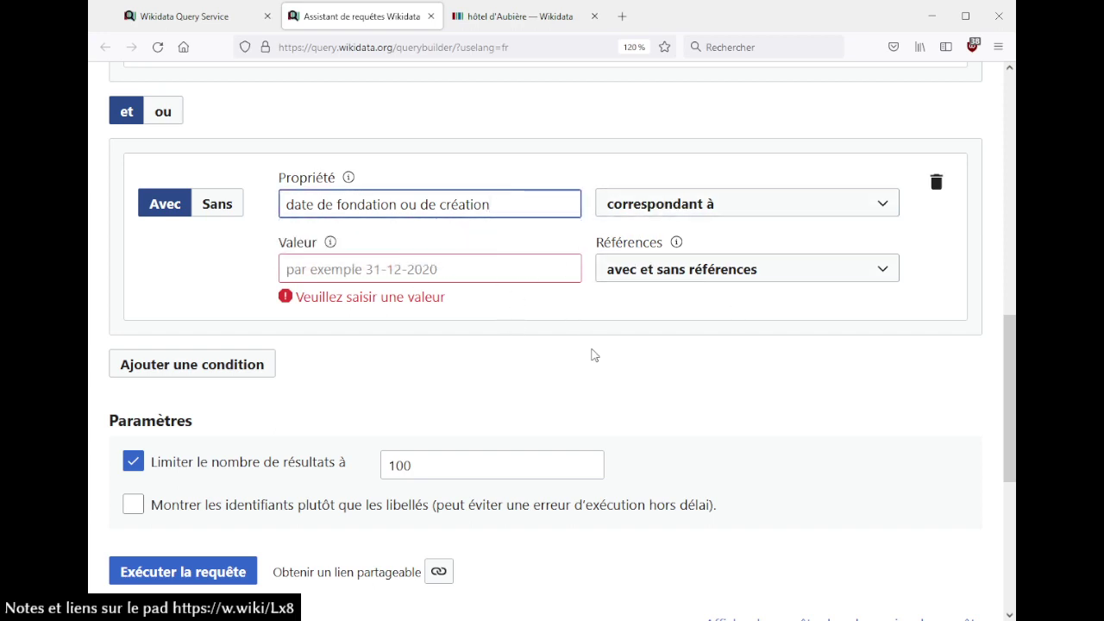
- Compare the property and value fields of the "nature de l'élément" condition with those of the creation-date condition
scroll(592, 353, "up", 3)
left_click(419, 238)
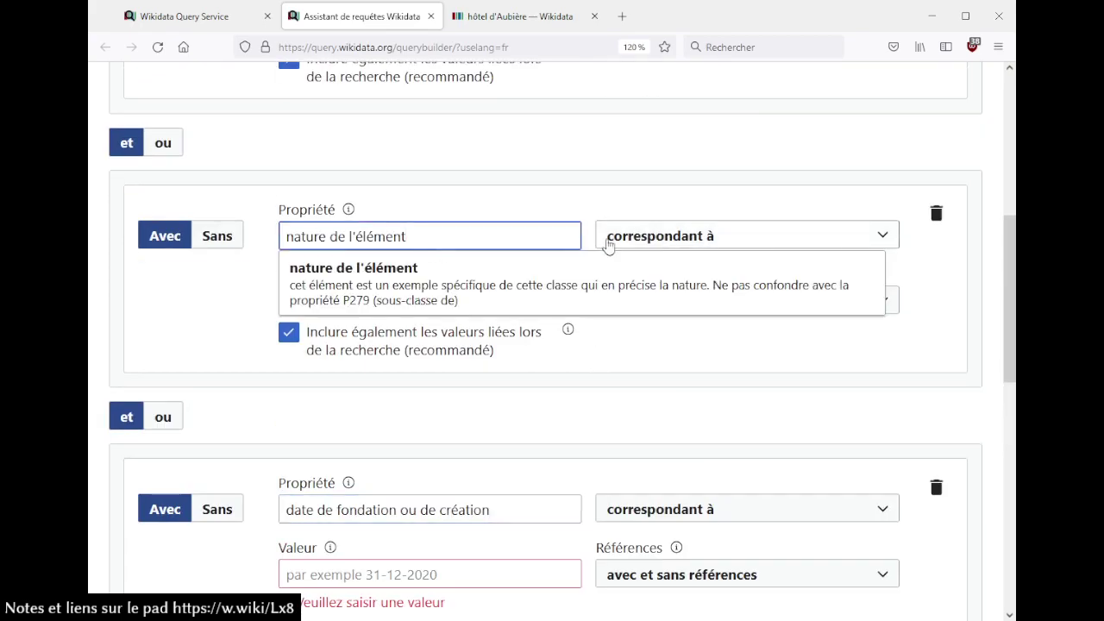
left_click(199, 354)
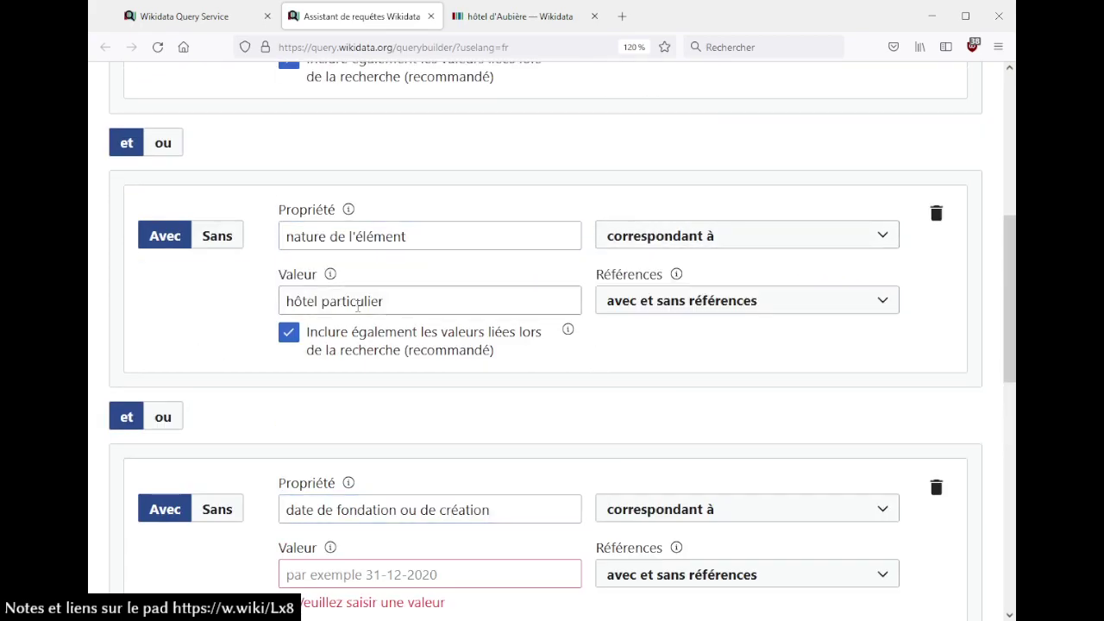
scroll(234, 335, "down", 3)
left_click(373, 278)
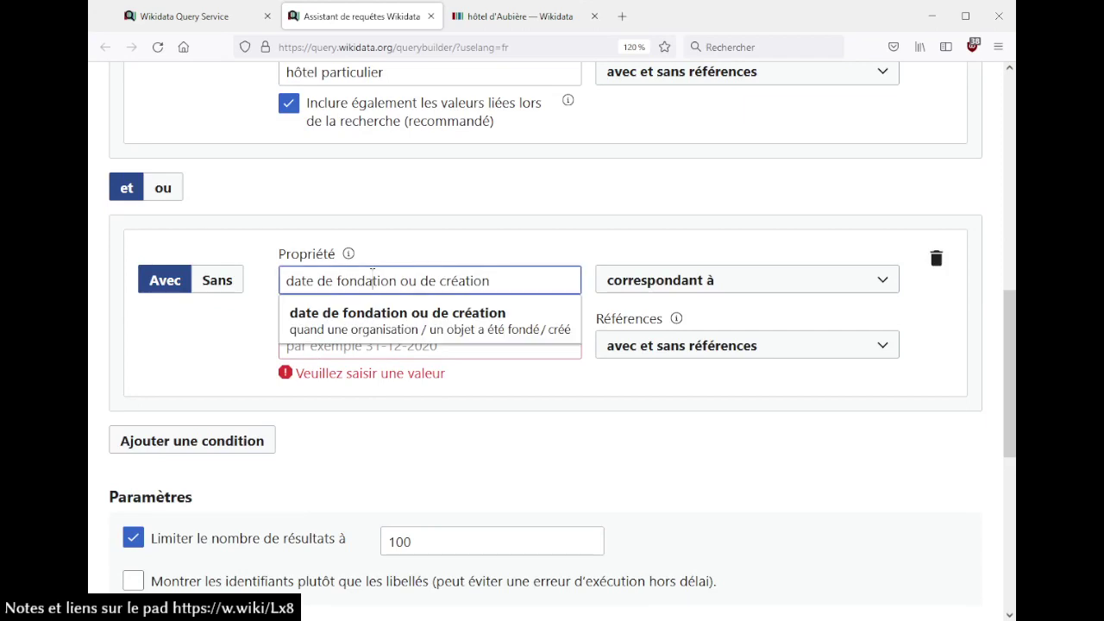
left_click(376, 348)
left_click(432, 281)
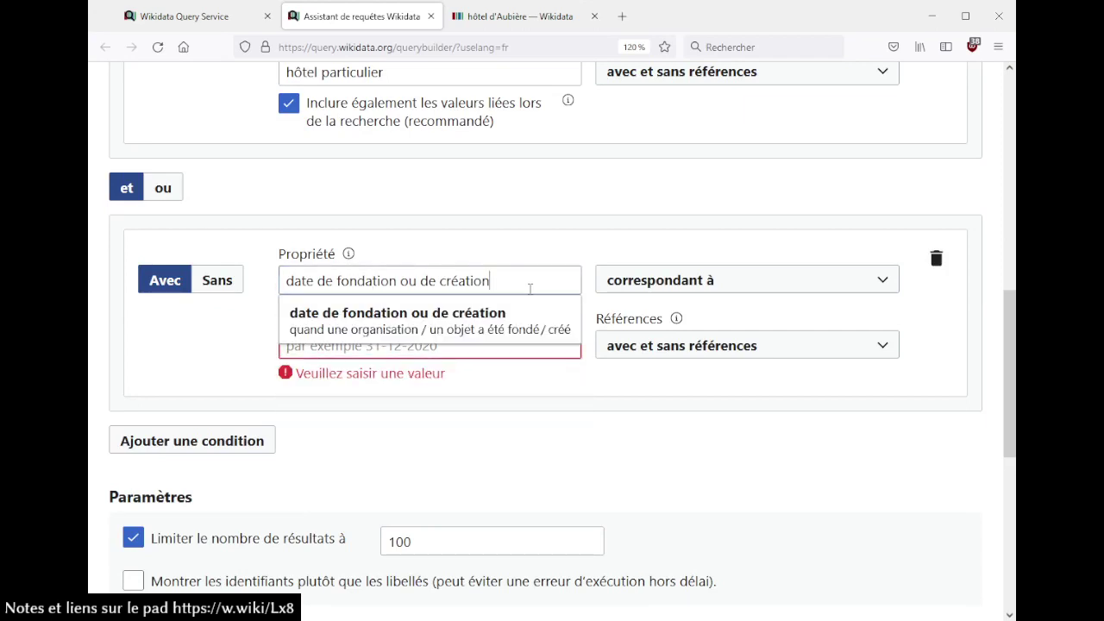
- Set the creation-date condition to "quelle que soit la valeur" and run the query
left_click(699, 280)
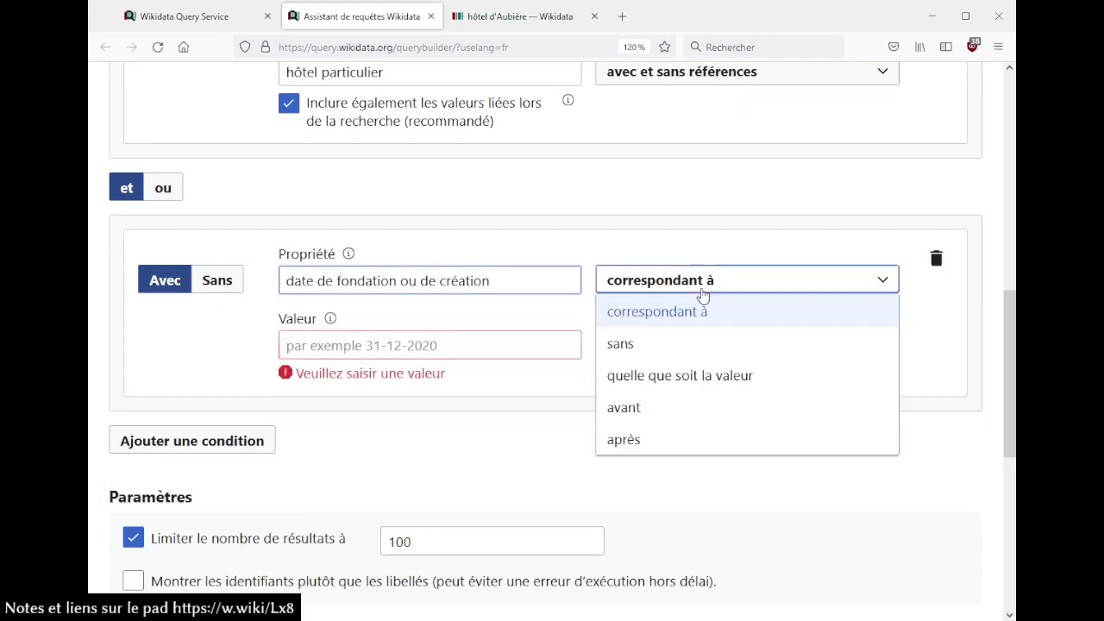
left_click(649, 393)
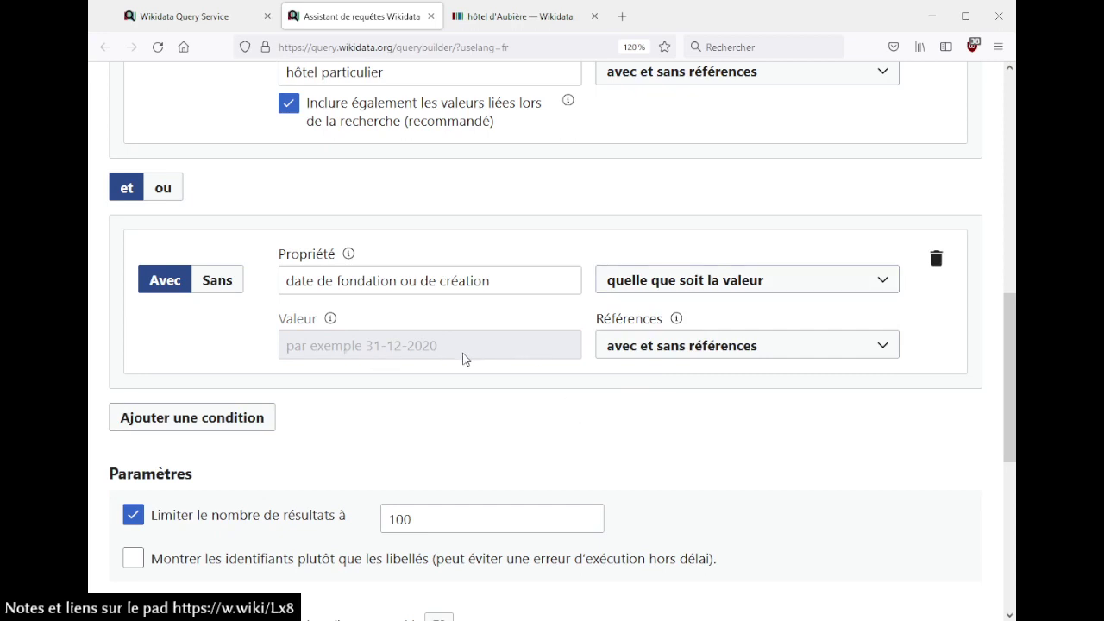
scroll(470, 340, "down", 5)
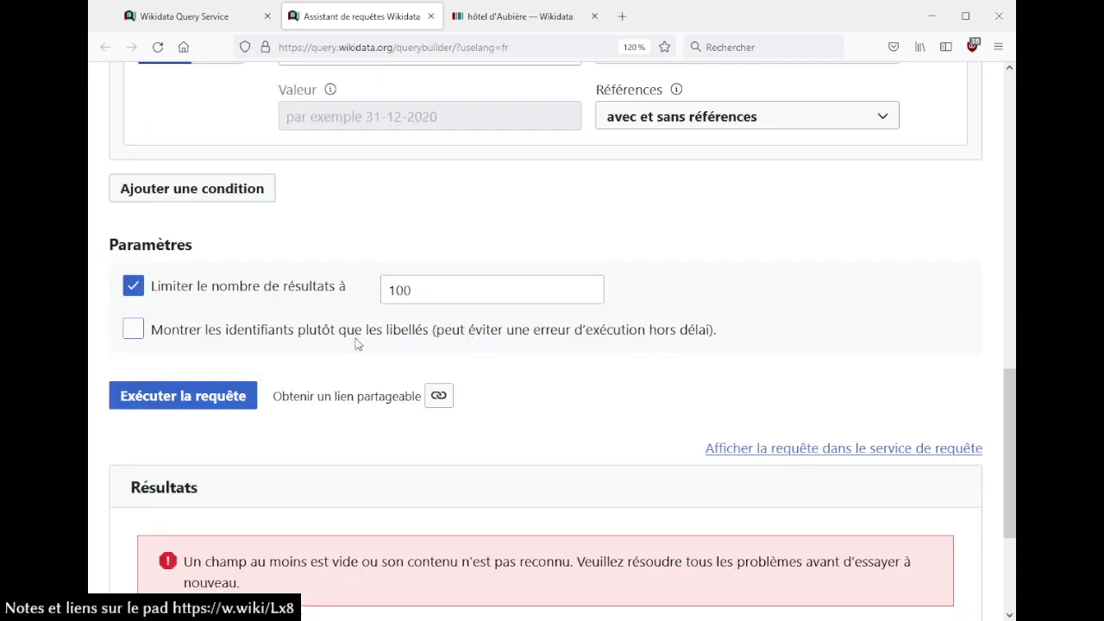
left_click(225, 407)
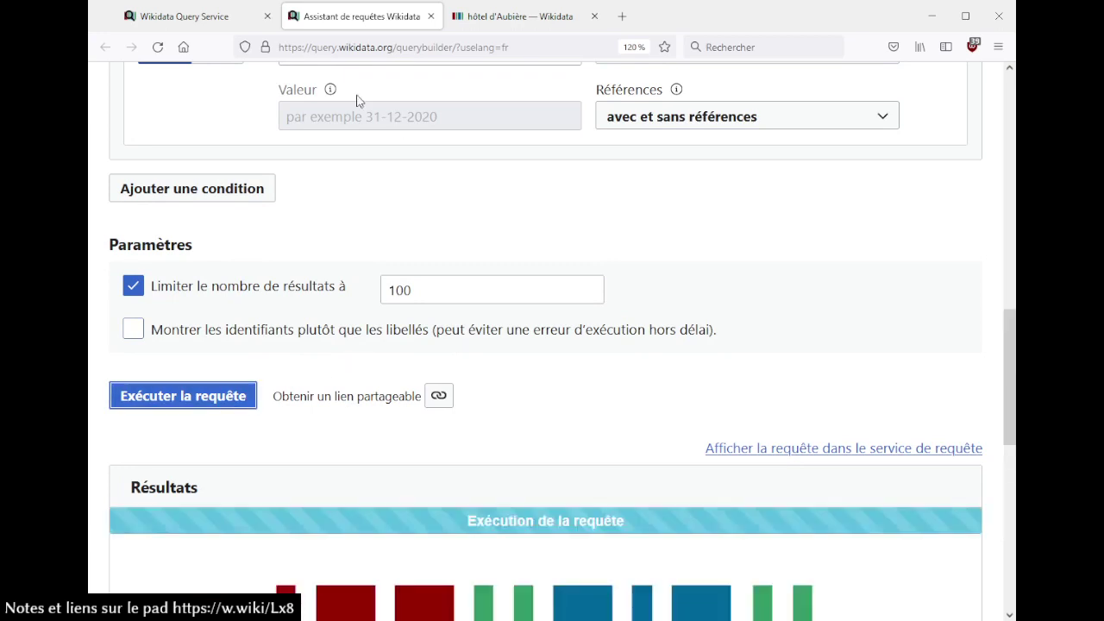
- Open the hôtel Cote-Blatin item from the results and check its "date de fondation ou de création" statement
scroll(543, 216, "down", 5)
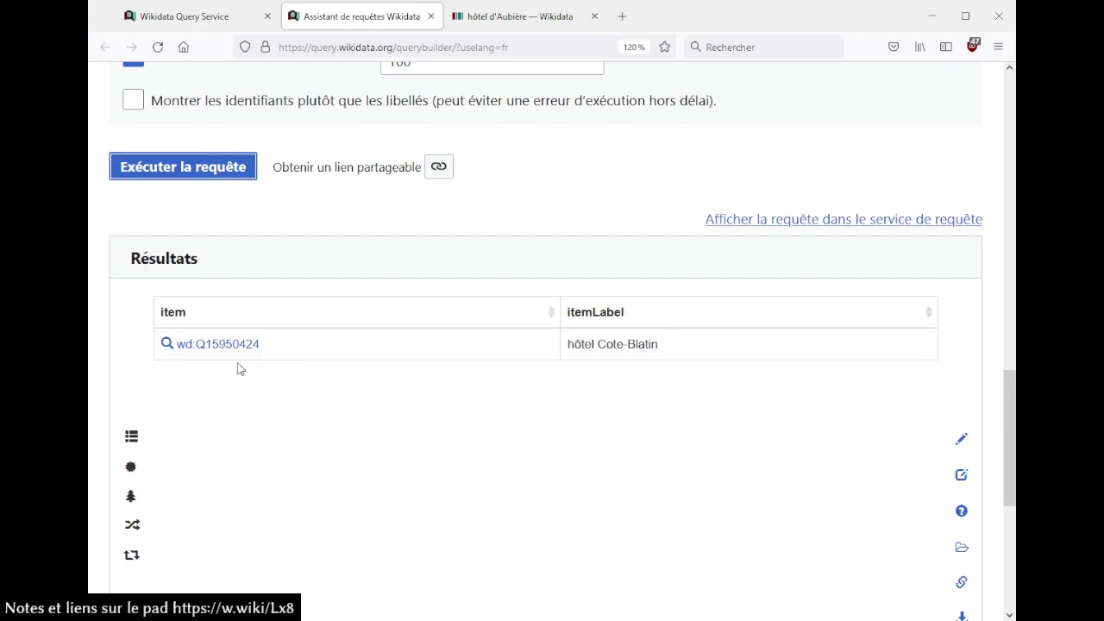
left_click(194, 349)
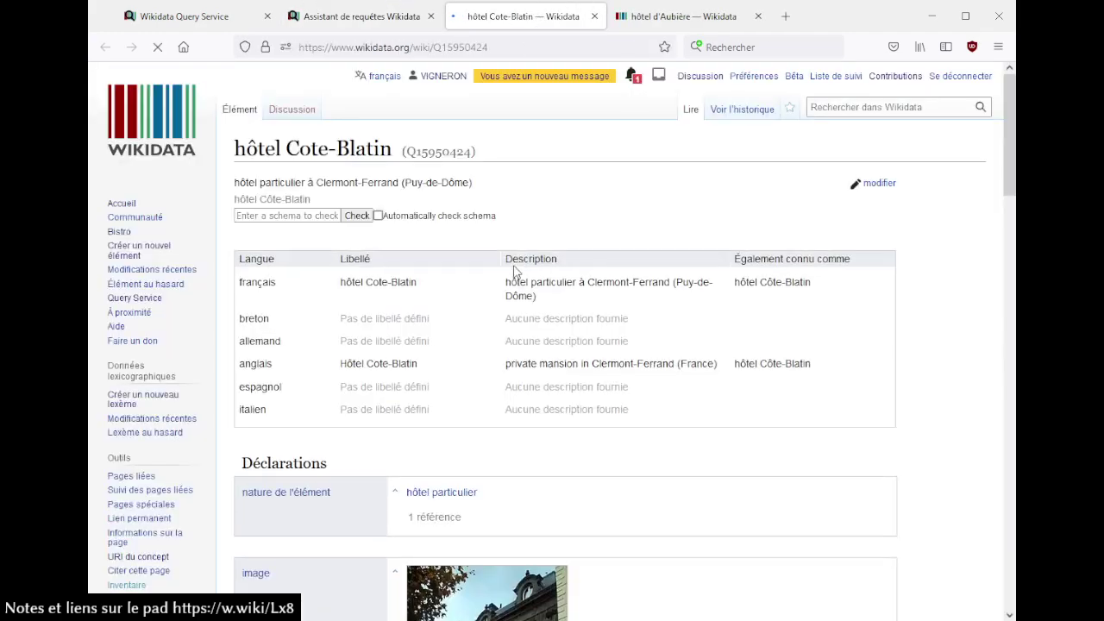
scroll(629, 289, "down", 6)
scroll(643, 293, "down", 3)
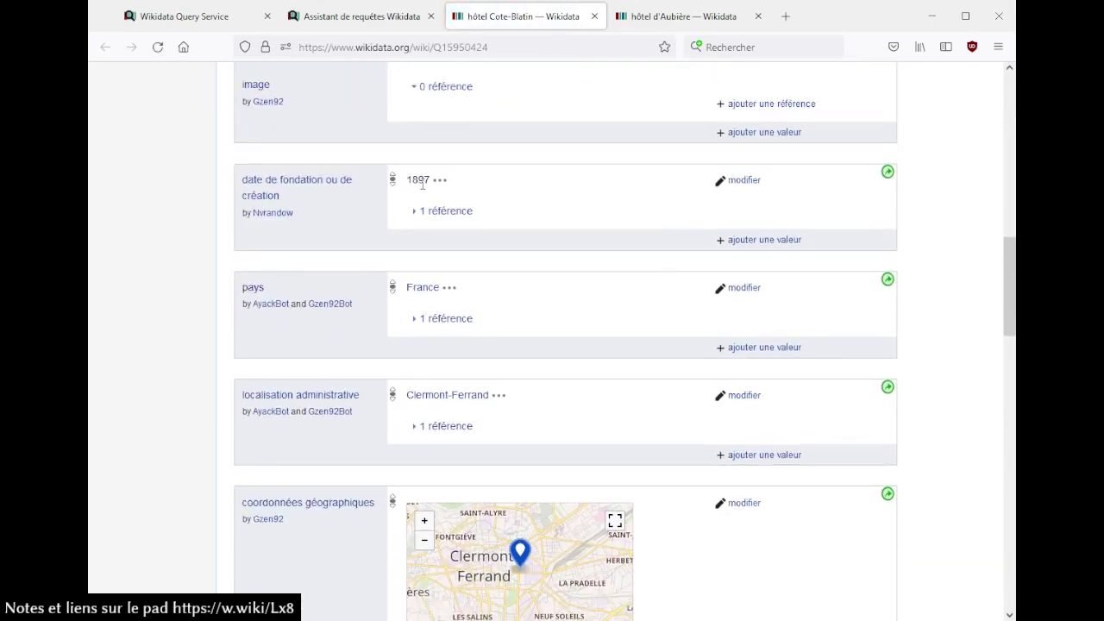
- Return to the query and close the hôtel Cote-Blatin and hôtel d'Aubière item pages
left_click(362, 17)
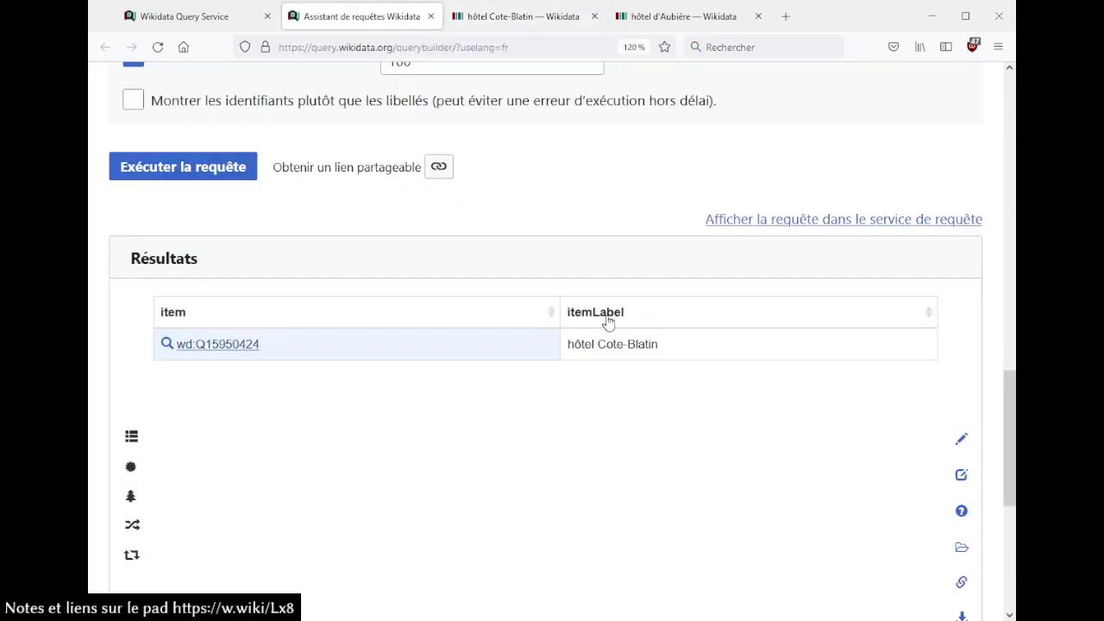
scroll(606, 322, "up", 3)
left_click(594, 17)
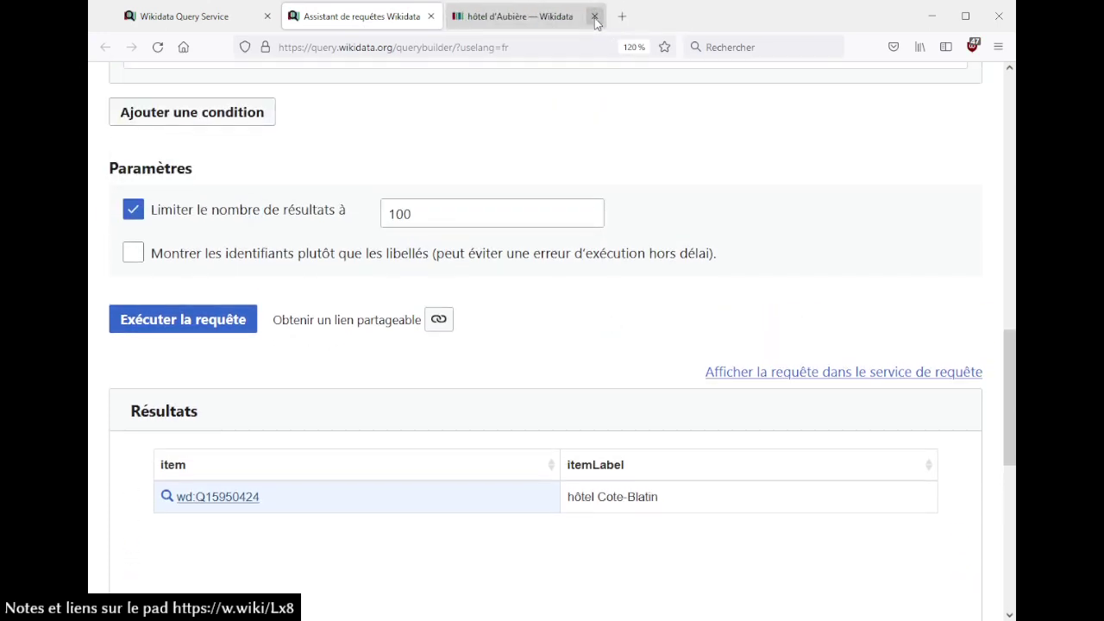
left_click(595, 16)
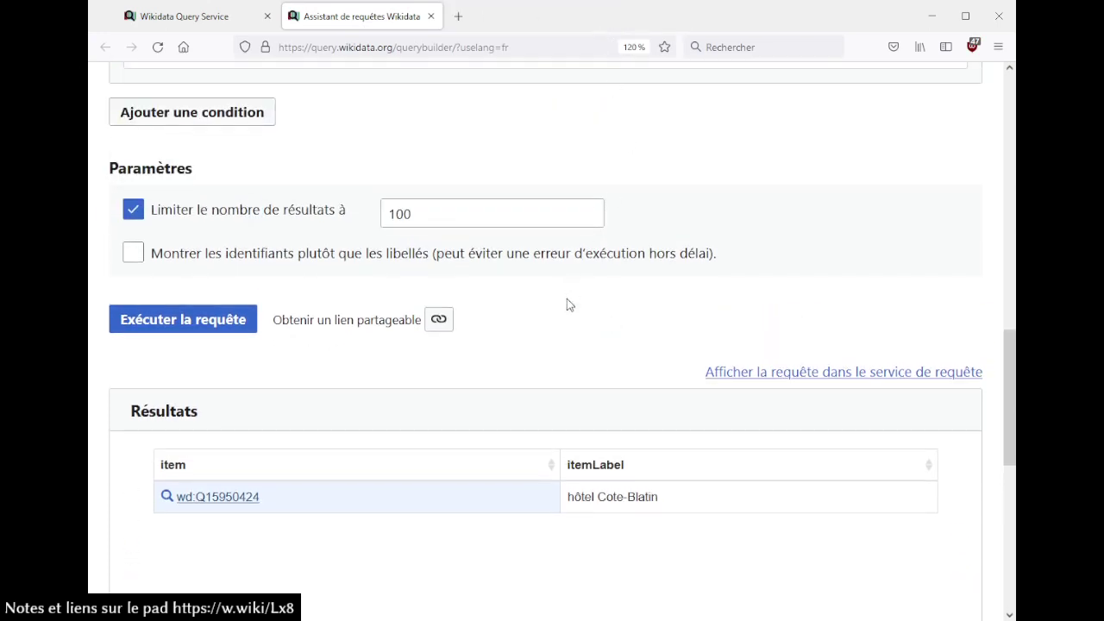
- Set the creation-date condition to "avant" and enter 1950-01-01 as its value
scroll(567, 302, "up", 5)
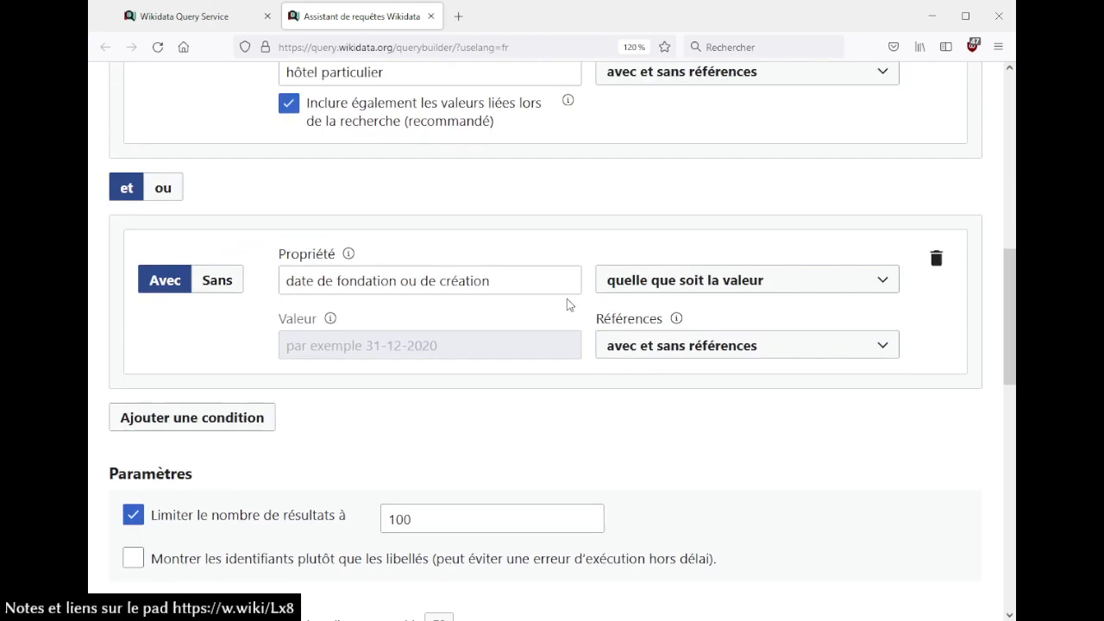
left_click(700, 279)
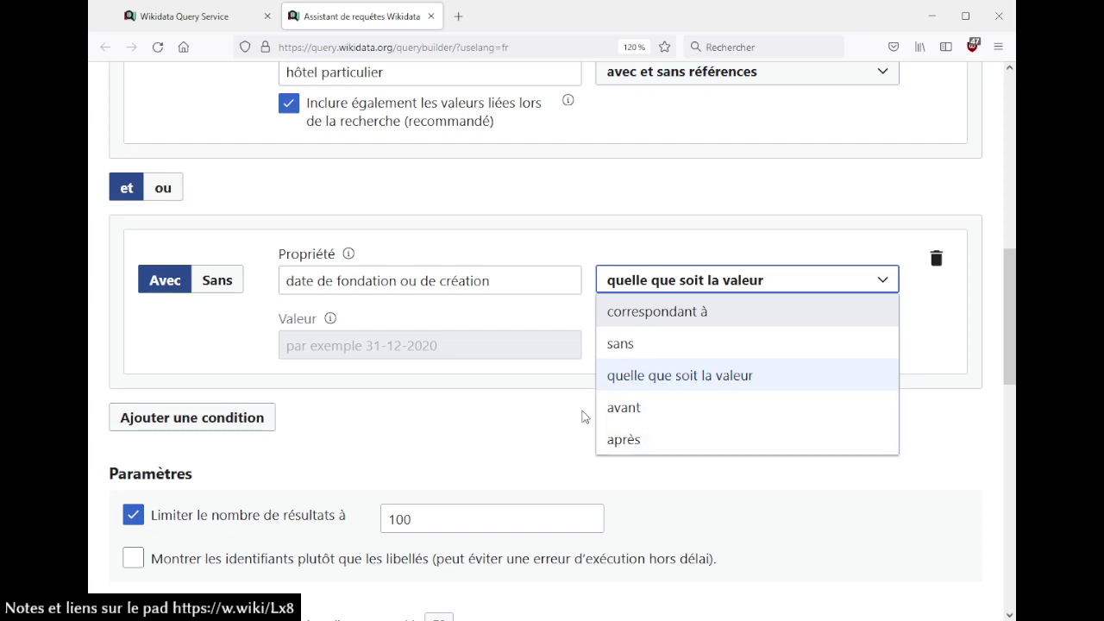
left_click(665, 421)
left_click(451, 342)
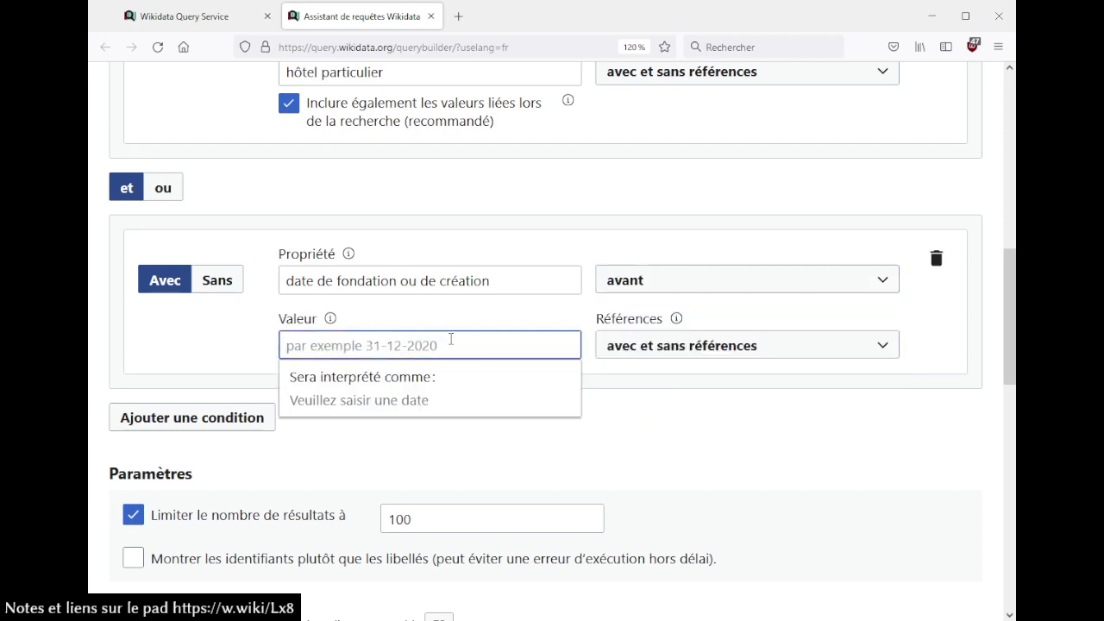
type("1950")
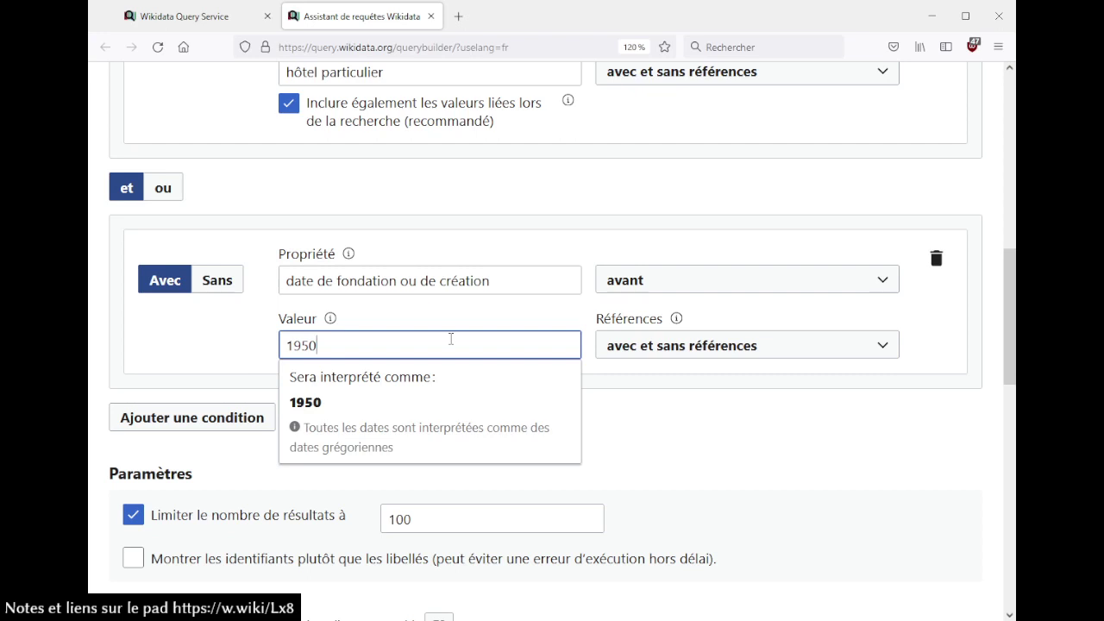
type("-01-01")
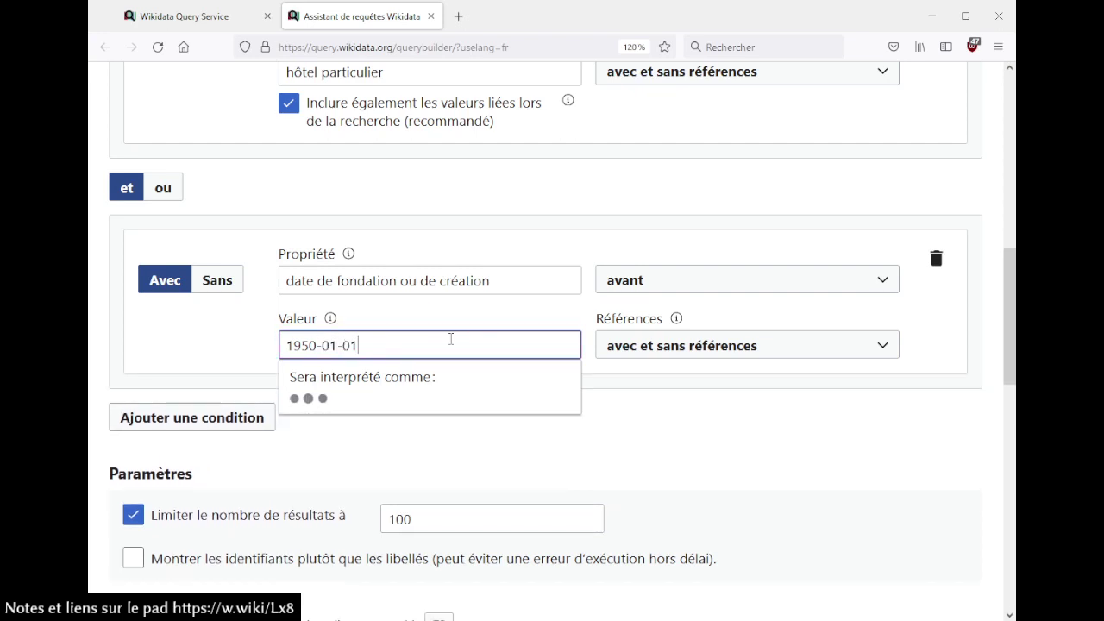
- Shorten the creation-date condition's value to the year 1950
key("shift+Left")
key("shift+Left")
key("shift+Left")
key("shift+Left")
key("shift+Left")
key("shift+Left")
key("BackSpace")
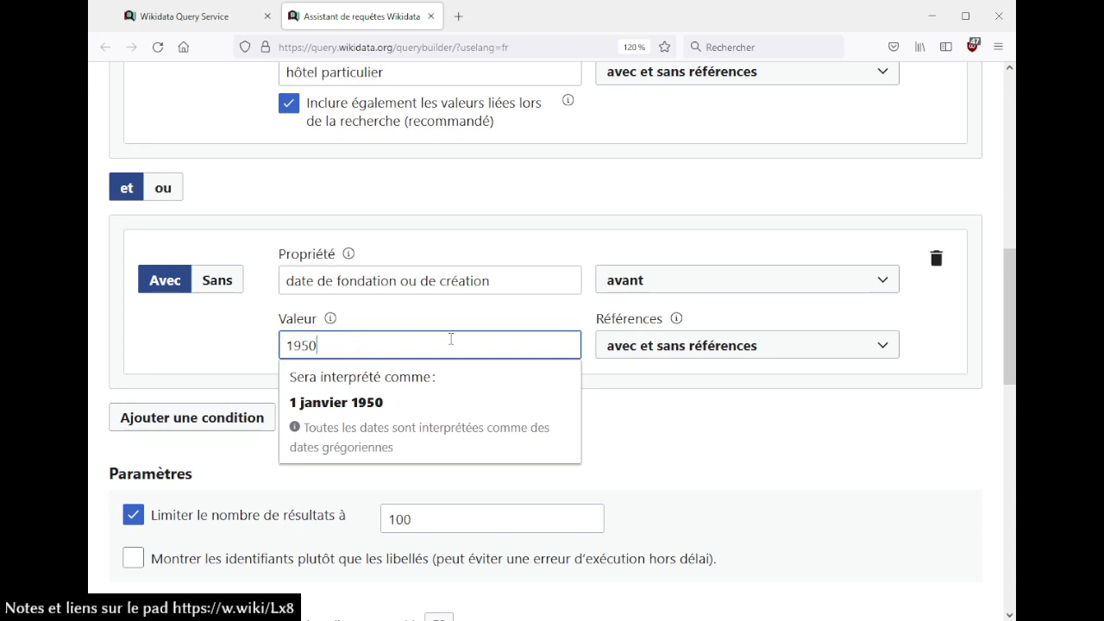
left_click(721, 405)
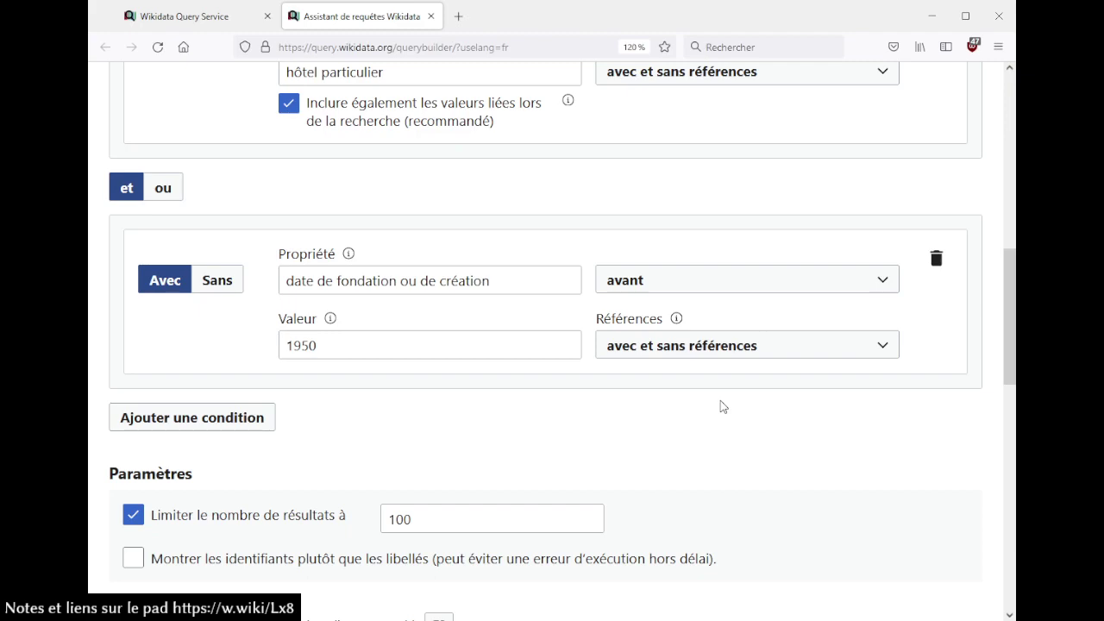
- Run the query and compare its results with the creation-date condition
scroll(420, 412, "down", 5)
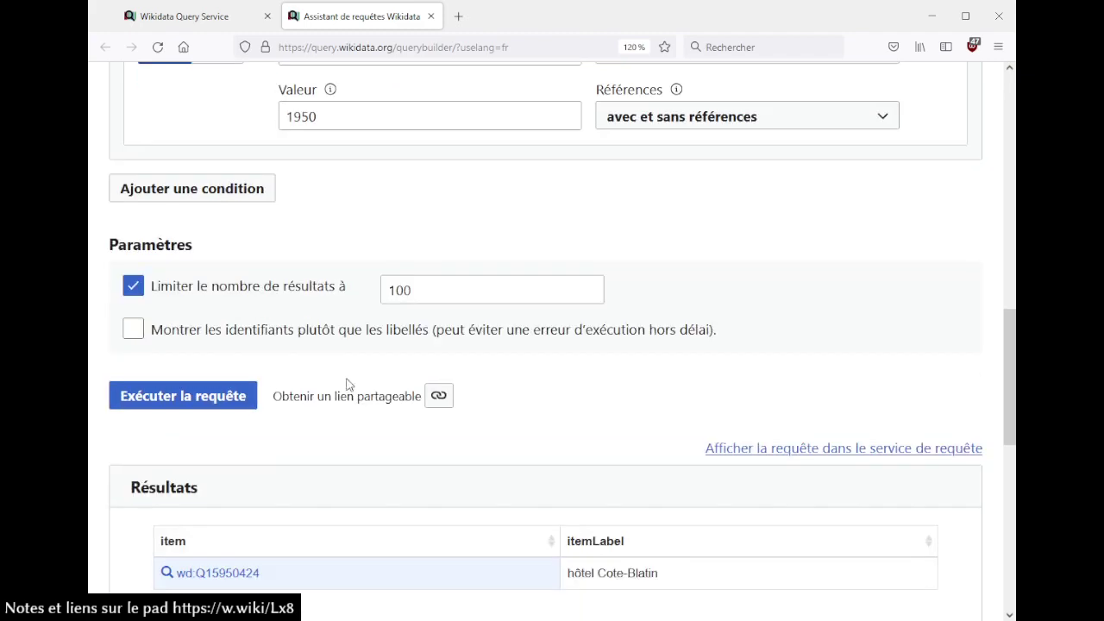
scroll(349, 385, "down", 5)
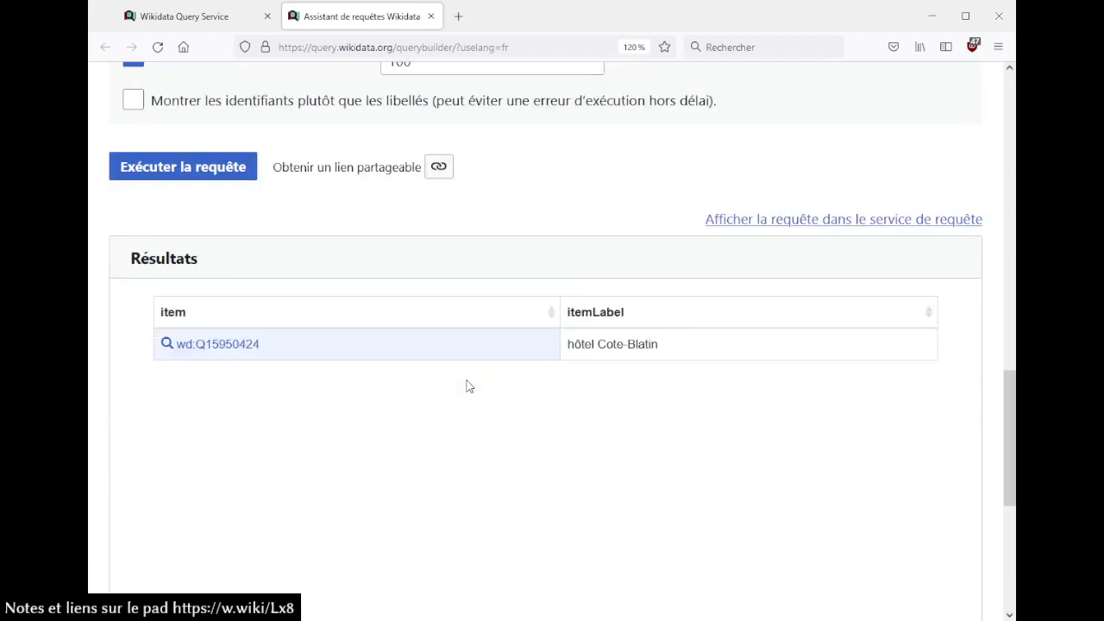
left_click(189, 176)
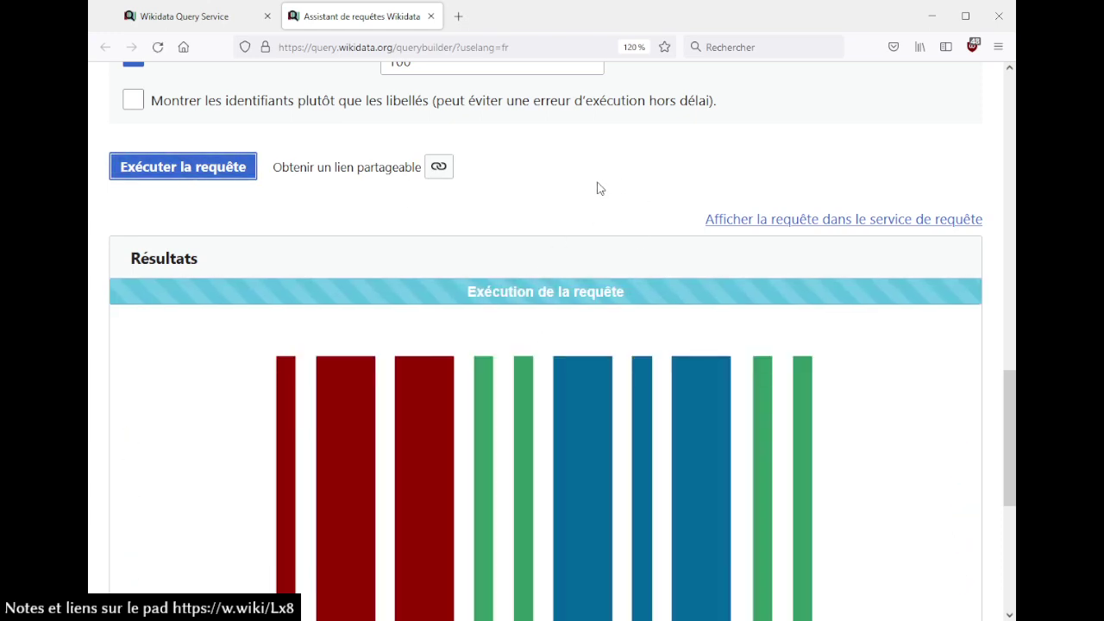
scroll(596, 185, "down", 2)
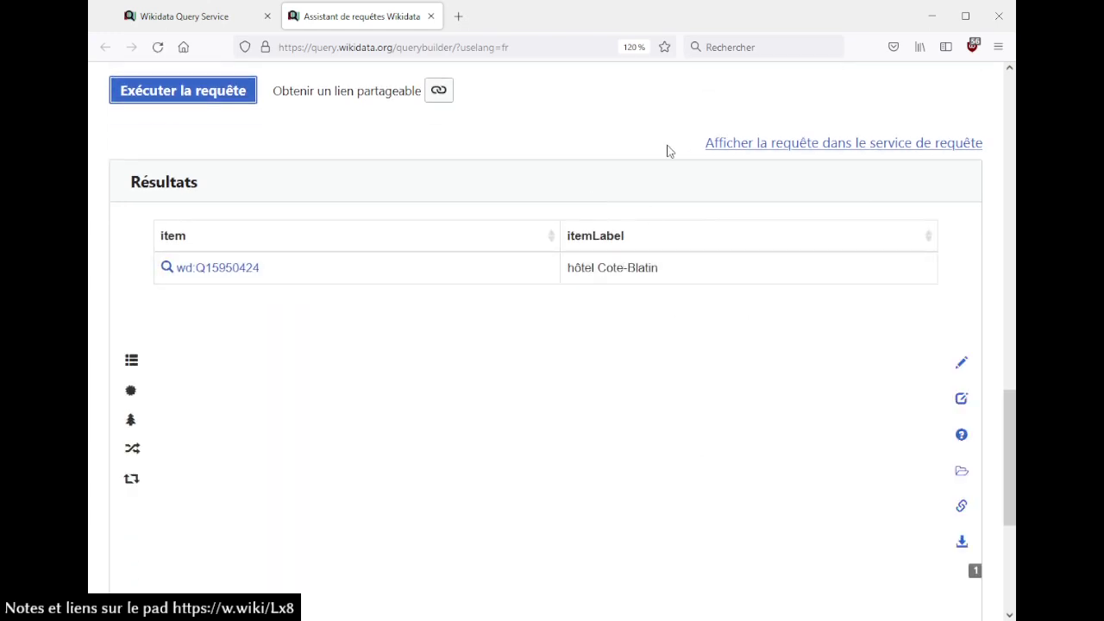
scroll(583, 309, "up", 5)
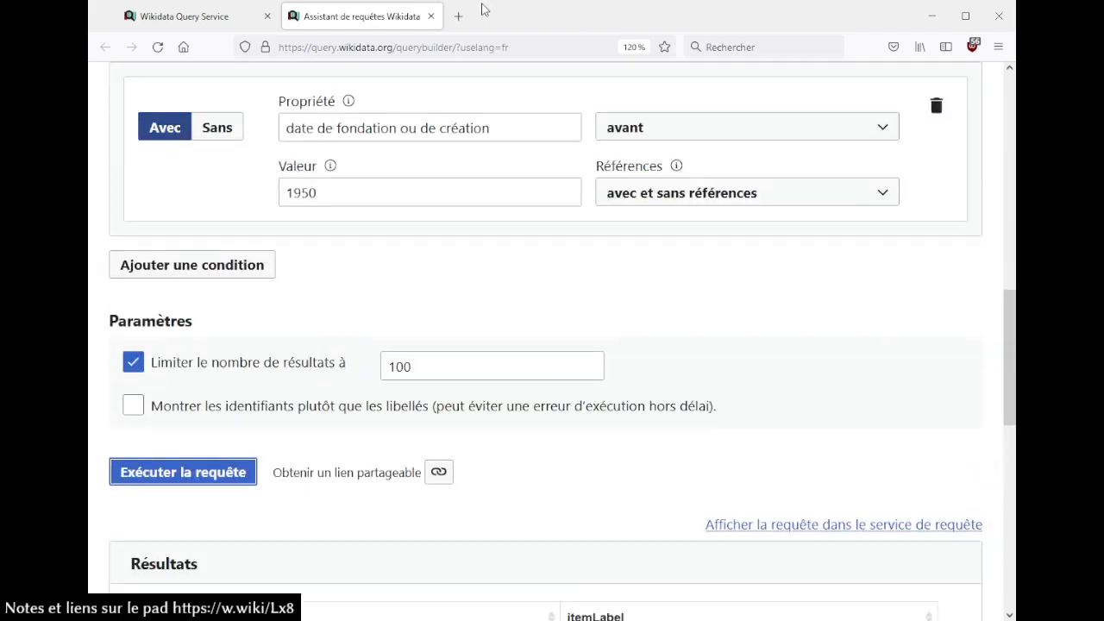
scroll(563, 321, "down", 3)
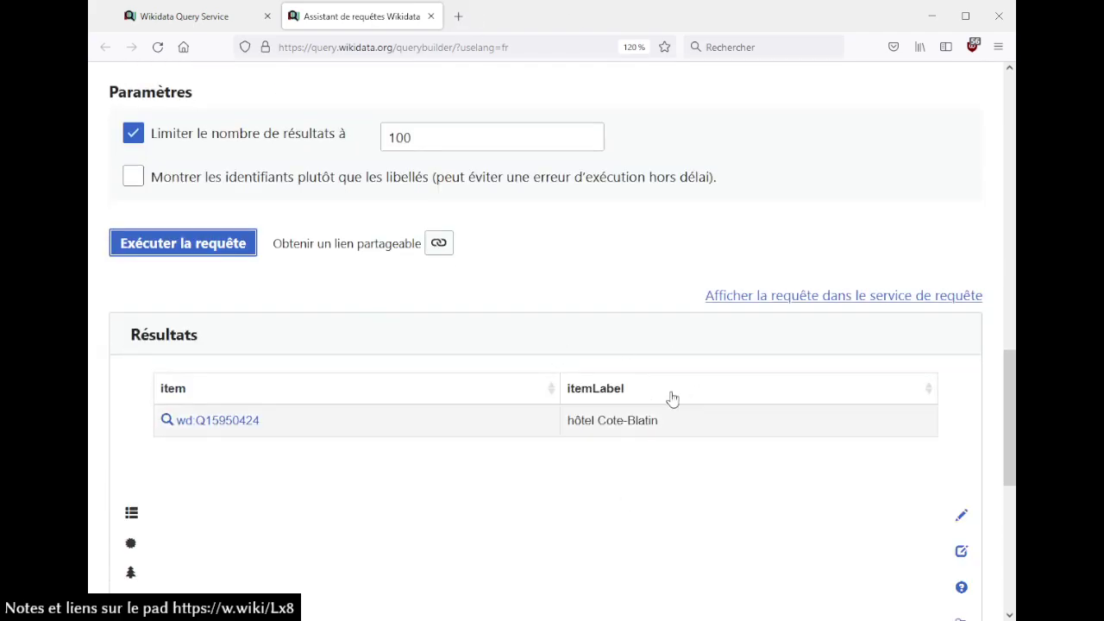
scroll(667, 411, "up", 3)
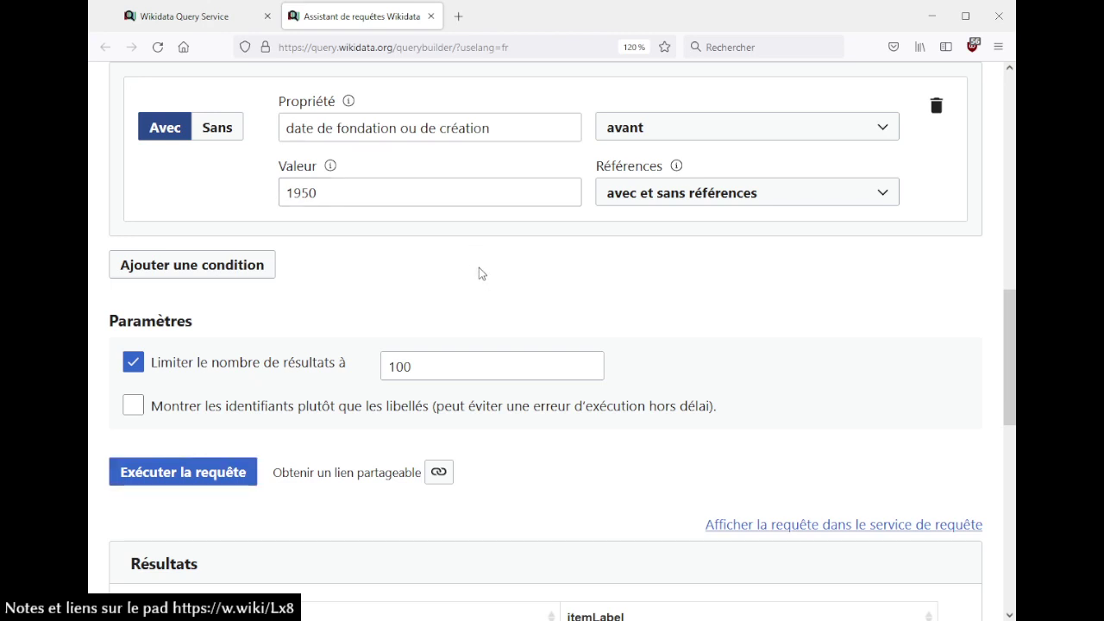
scroll(486, 284, "up", 1)
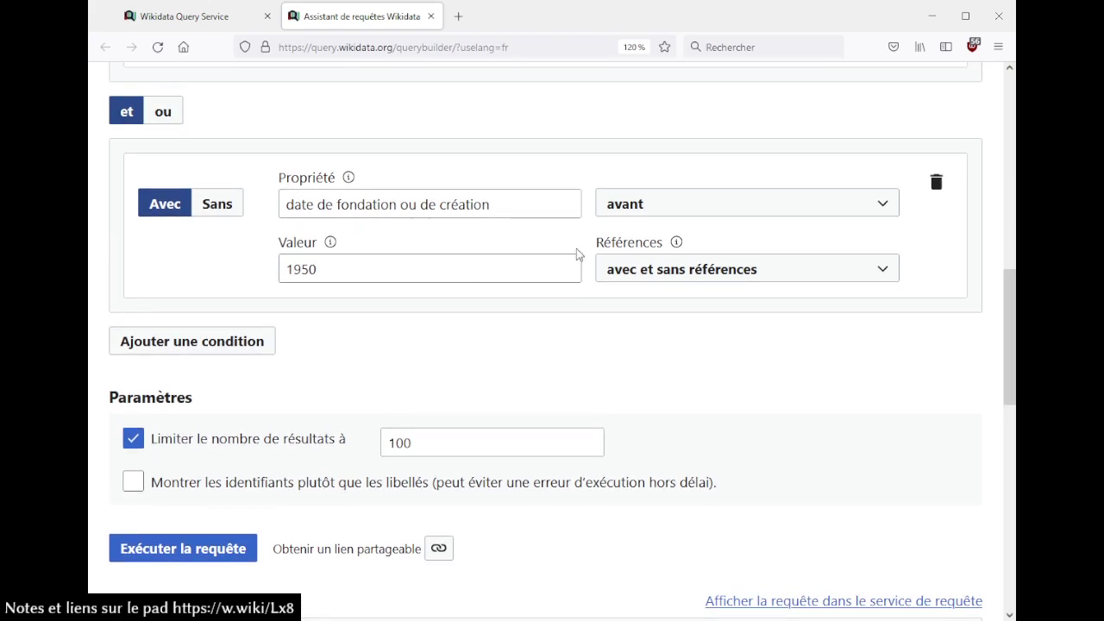
scroll(488, 165, "down", 1)
scroll(644, 458, "down", 3)
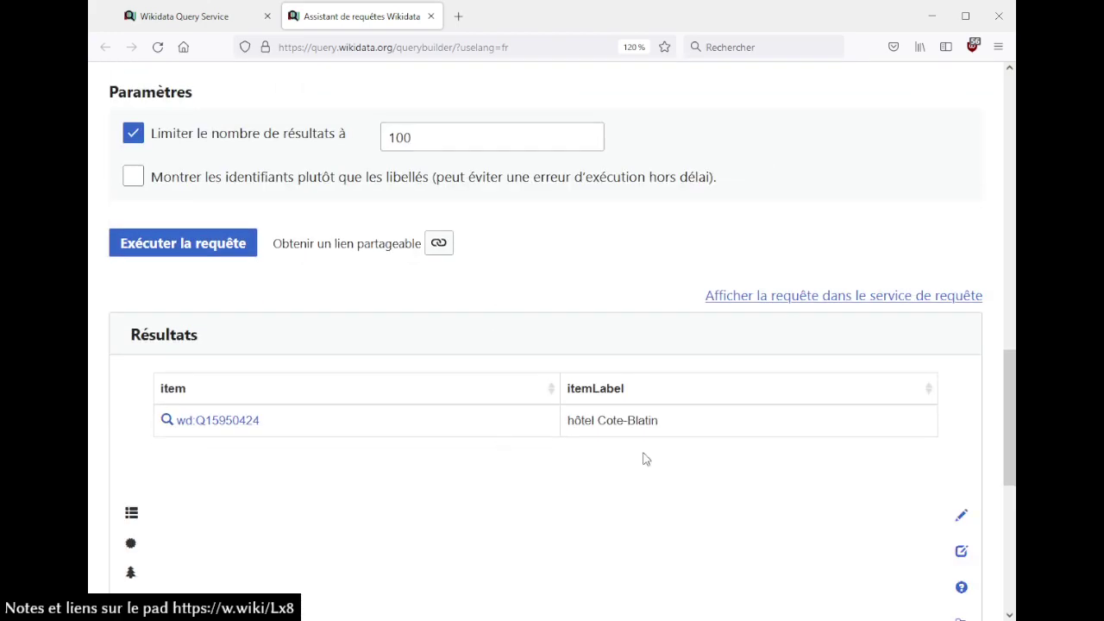
- Delete the "date de fondation ou de création" condition and review the two remaining conditions
scroll(577, 259, "up", 5)
left_click(936, 259)
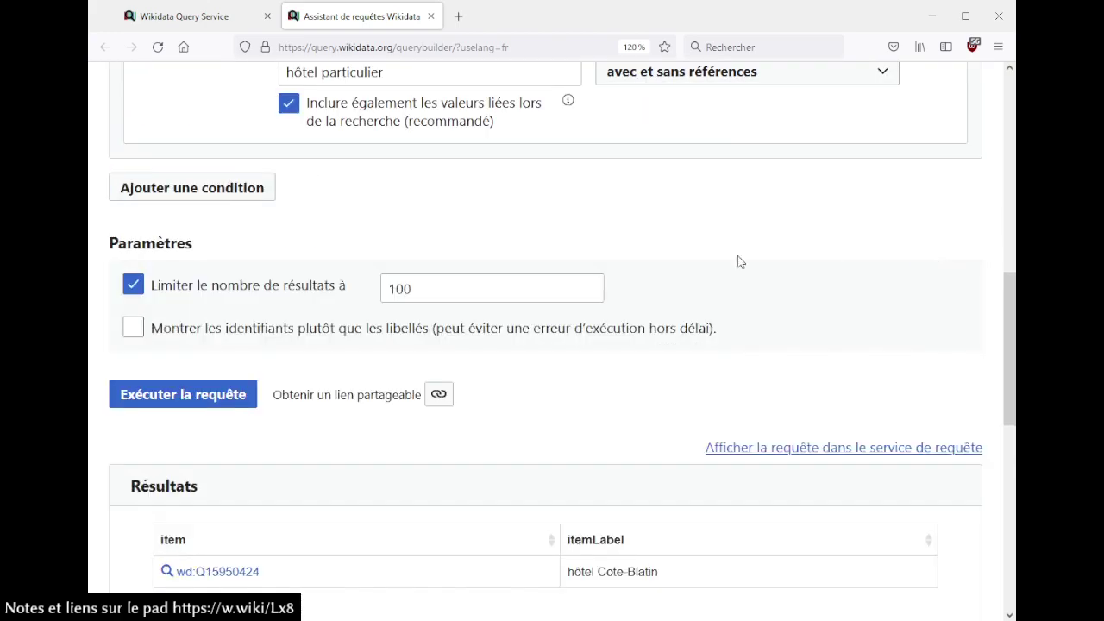
scroll(707, 266, "up", 3)
scroll(680, 272, "up", 3)
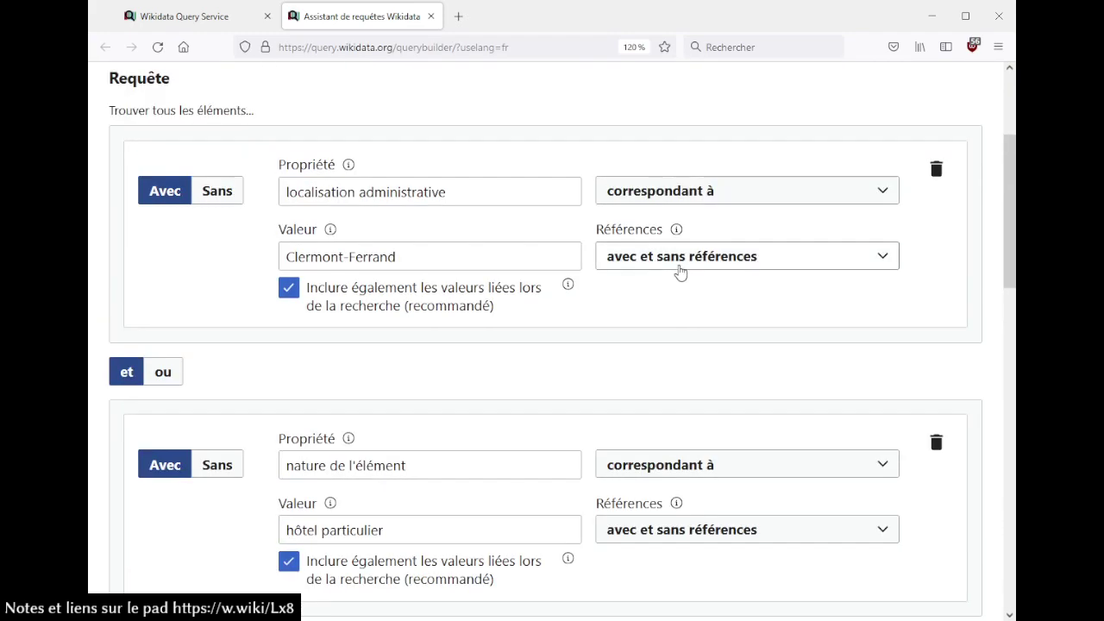
scroll(668, 337, "down", 3)
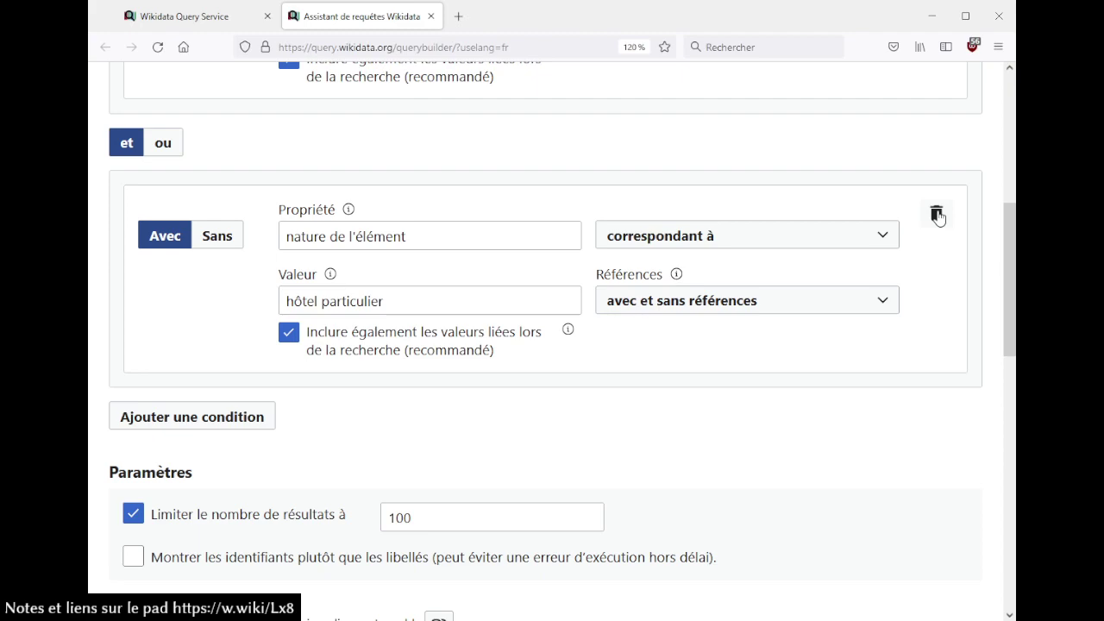
- Add a third condition on the property "architecte" with "quelle que soit la valeur"
left_click(214, 421)
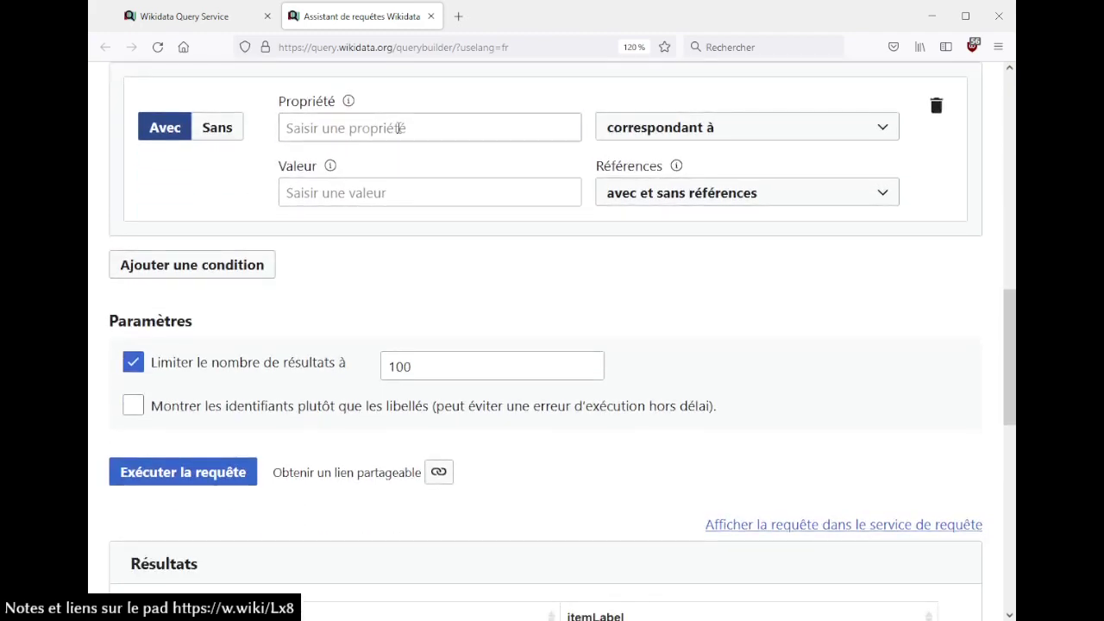
left_click(400, 127)
type("archite")
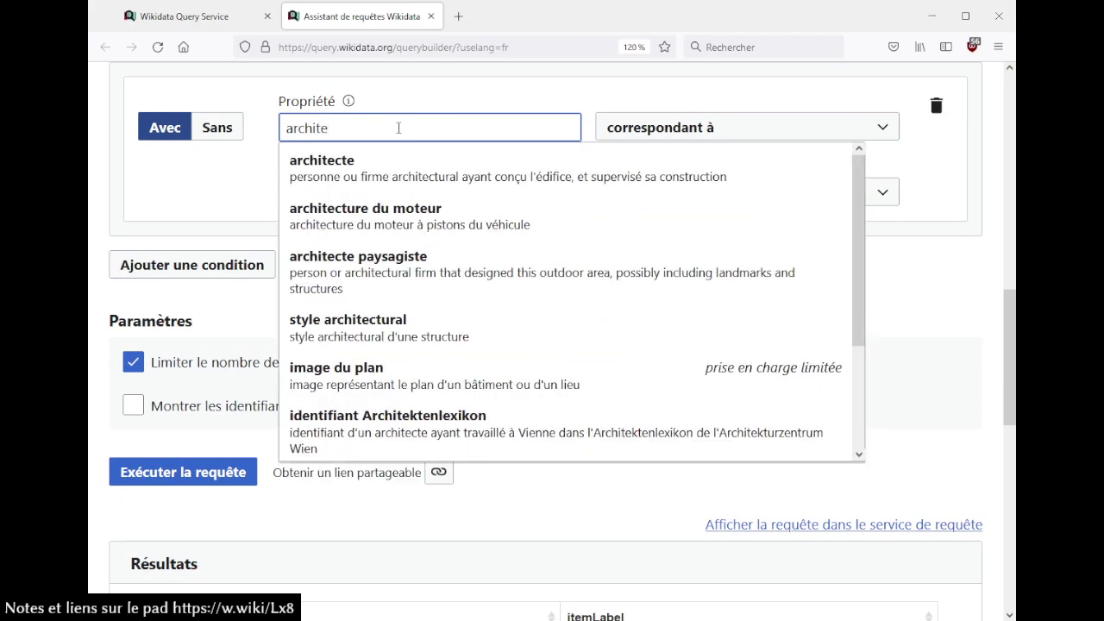
left_click(384, 164)
left_click(654, 130)
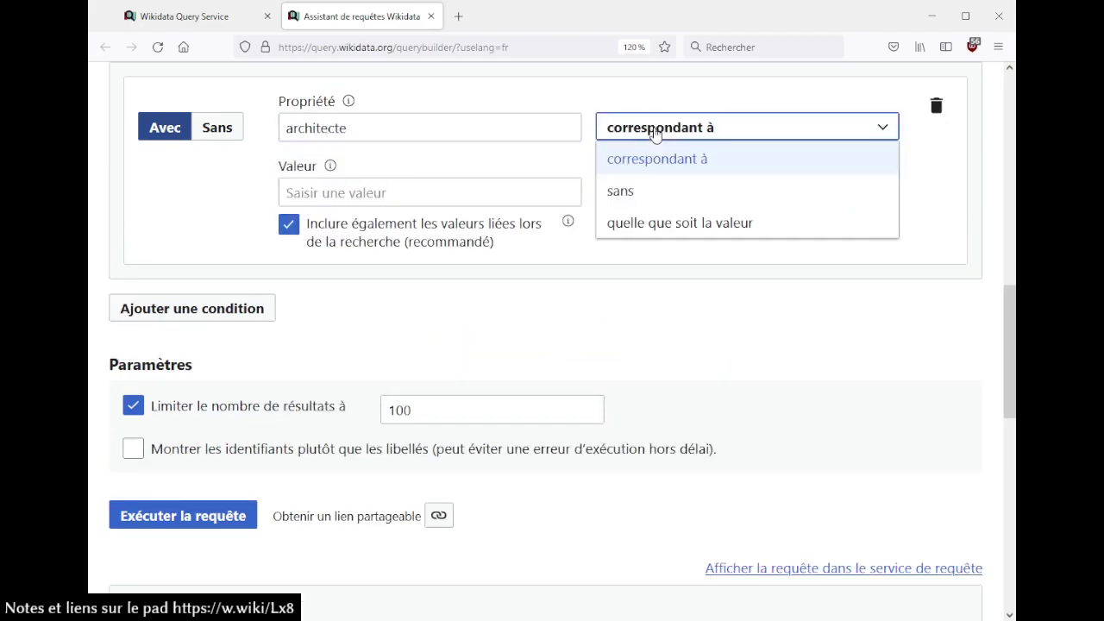
left_click(629, 223)
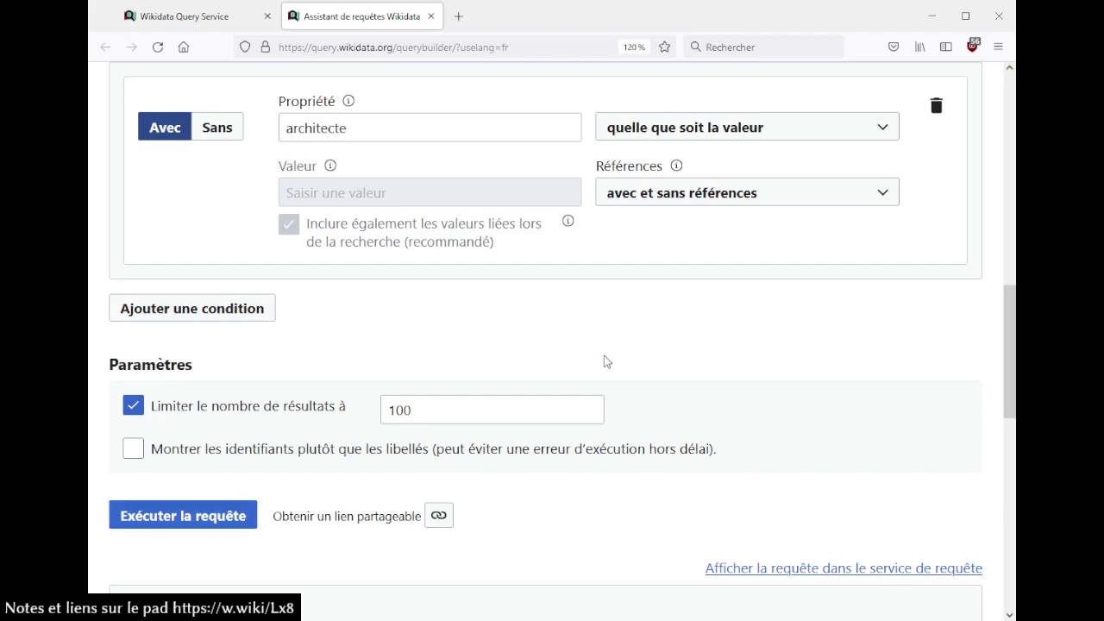
- Change the third condition's property to "date de fondation ou de création" and display its available comparison options
scroll(604, 363, "up", 1)
left_click(477, 196)
key("ctrl+a")
type("date de c")
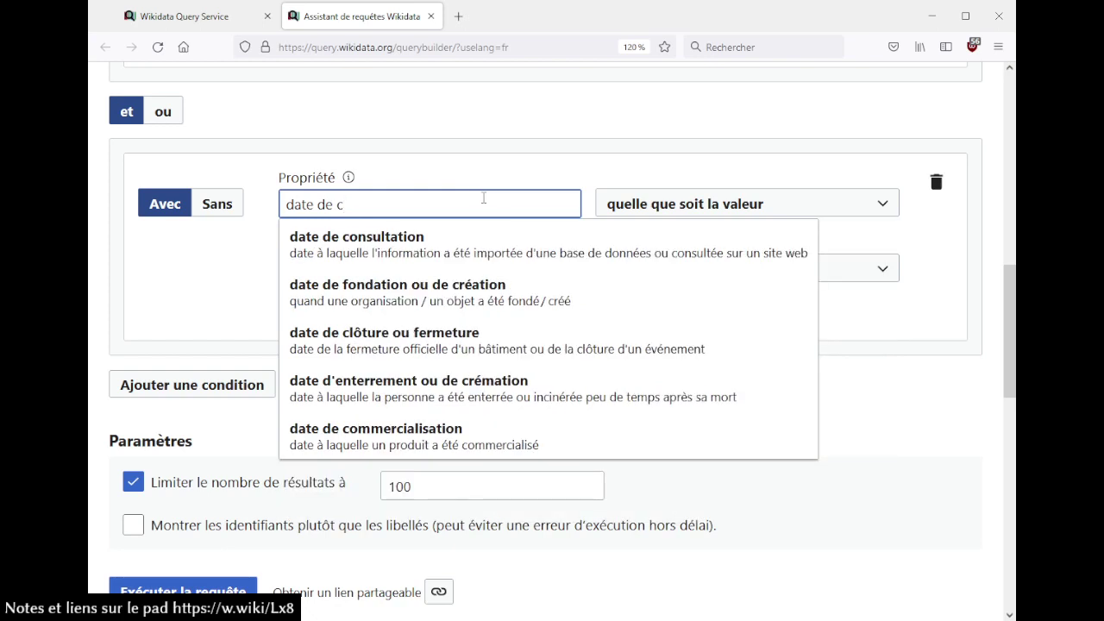
left_click(438, 293)
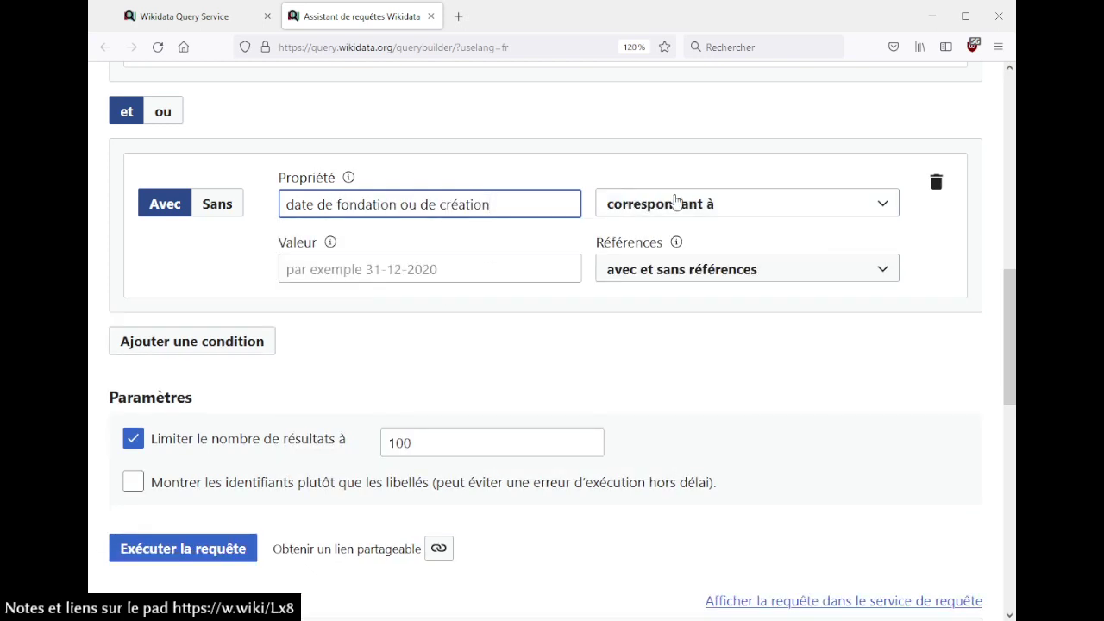
left_click(674, 203)
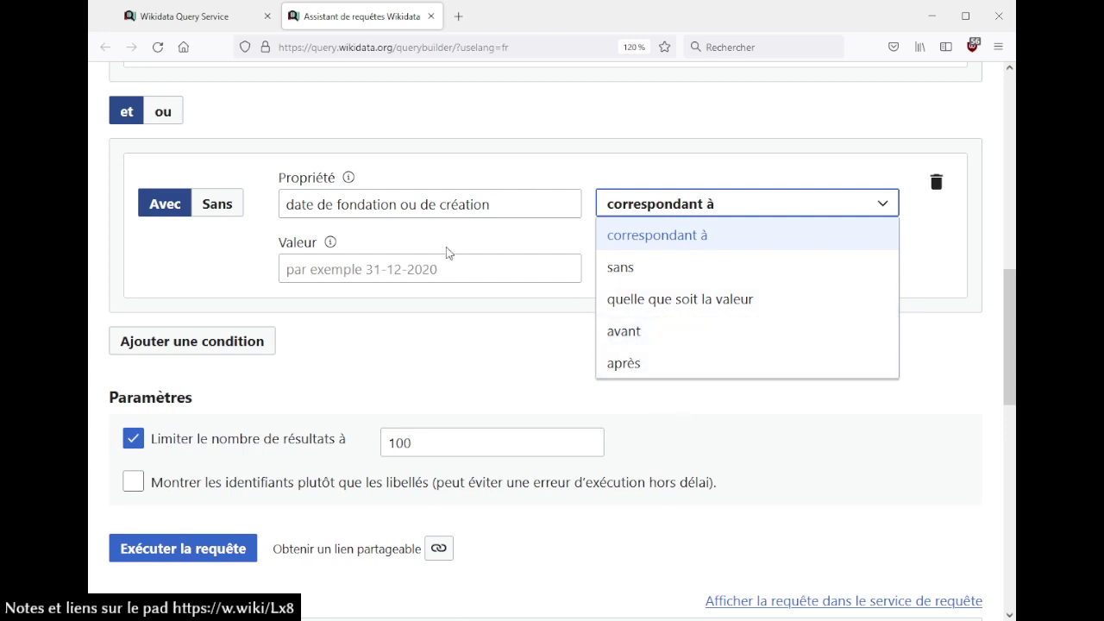
- Switch the third condition's property back to "architecte" and set it to "quelle que soit la valeur"
left_click(521, 202)
key("ctrl+a")
type("arh")
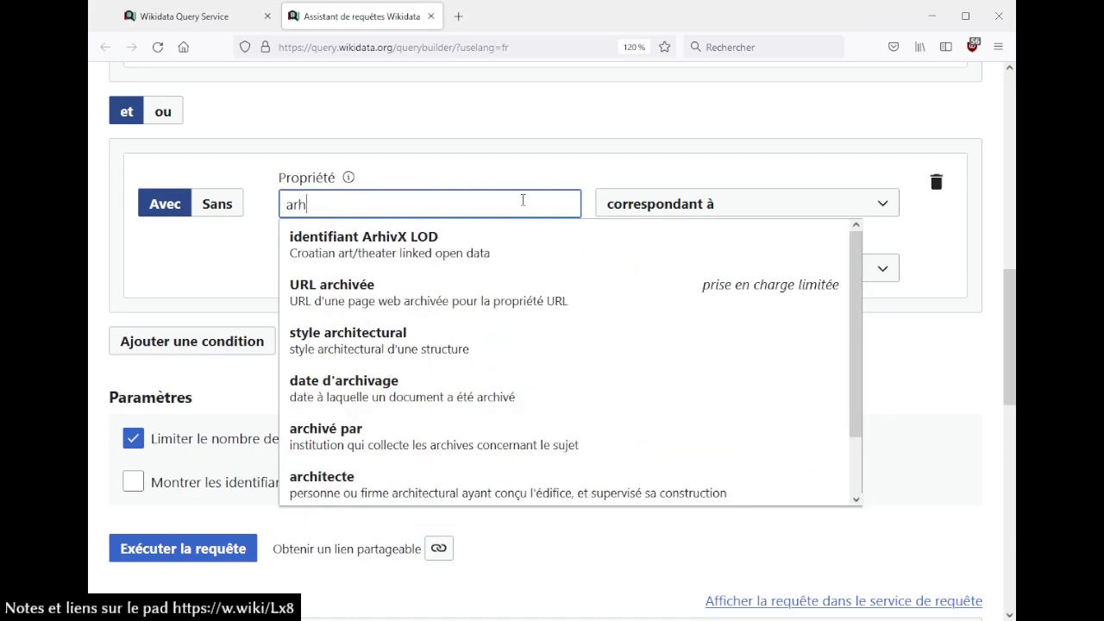
key("BackSpace")
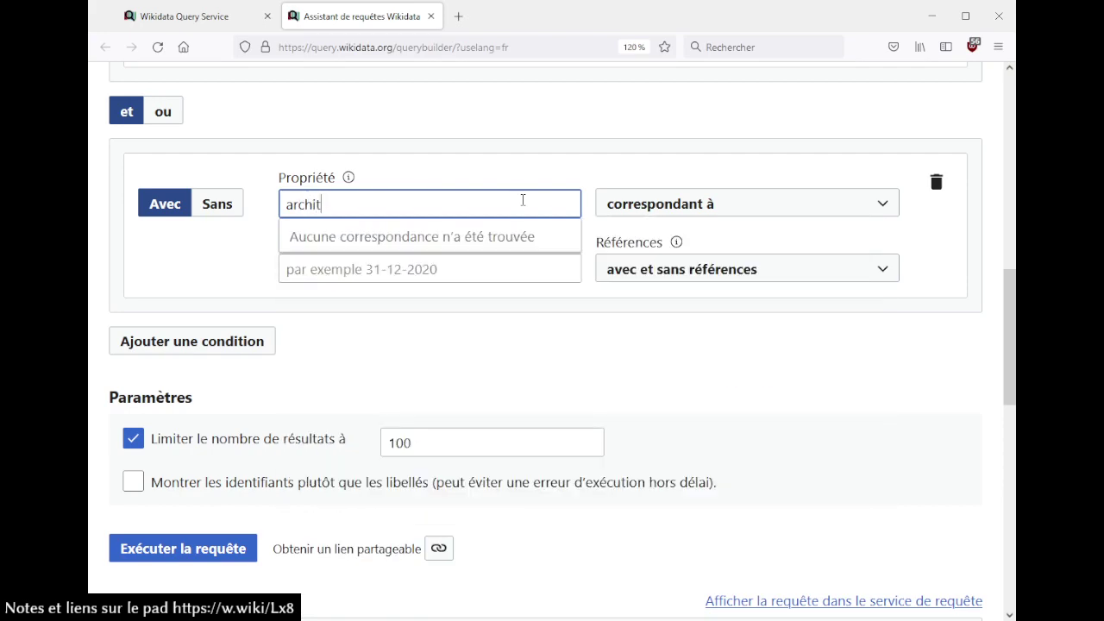
left_click(505, 246)
left_click(686, 211)
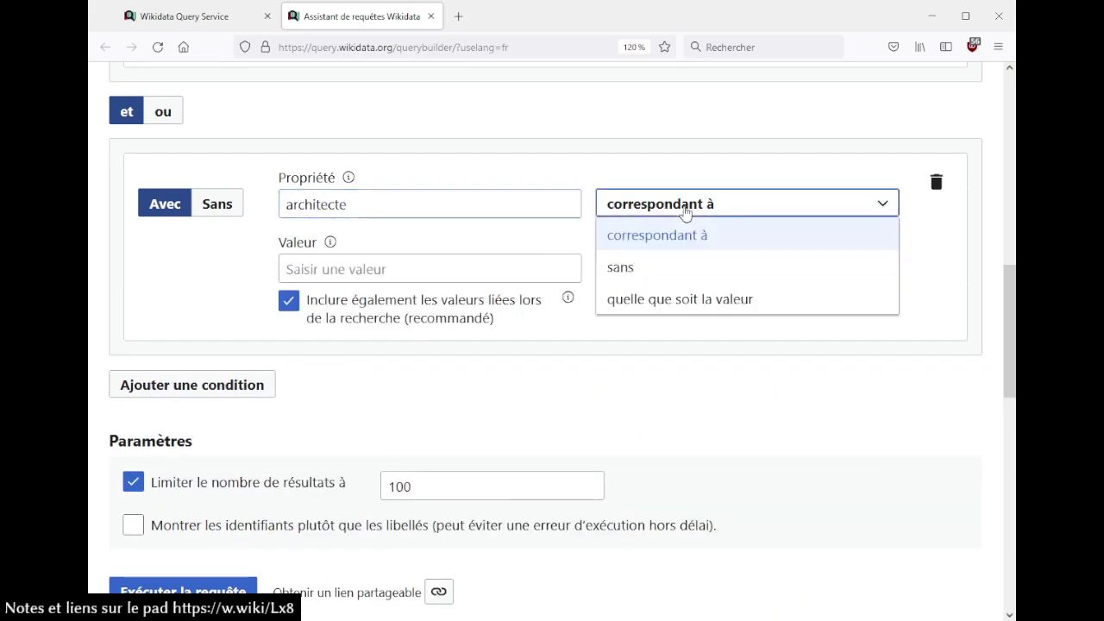
left_click(667, 304)
- Run the query with the "architecte" condition and view the results
scroll(538, 404, "down", 5)
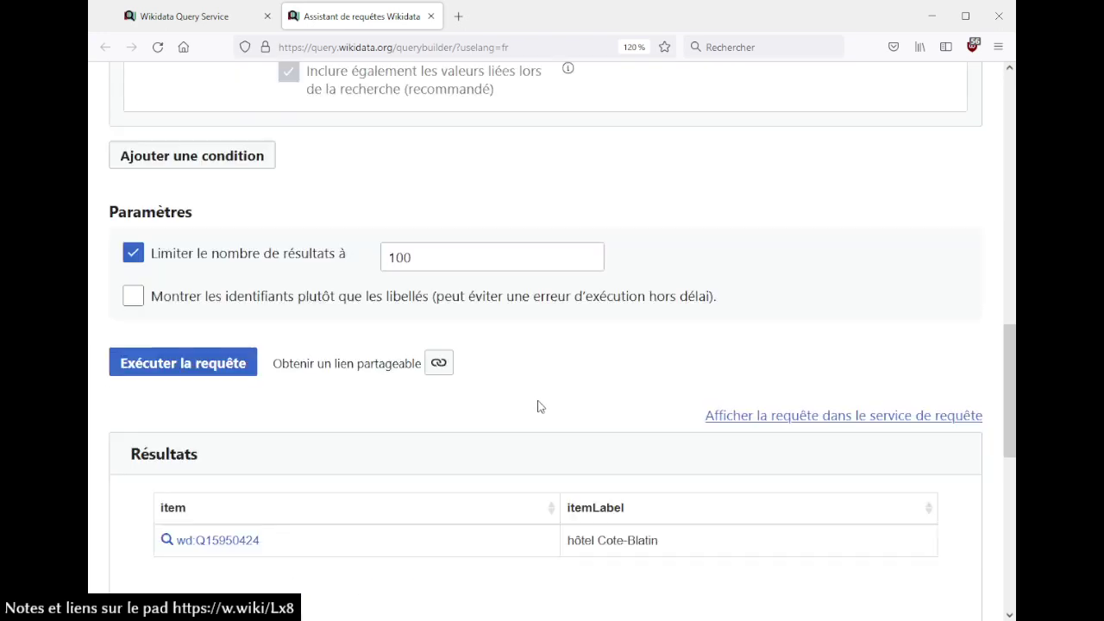
left_click(209, 365)
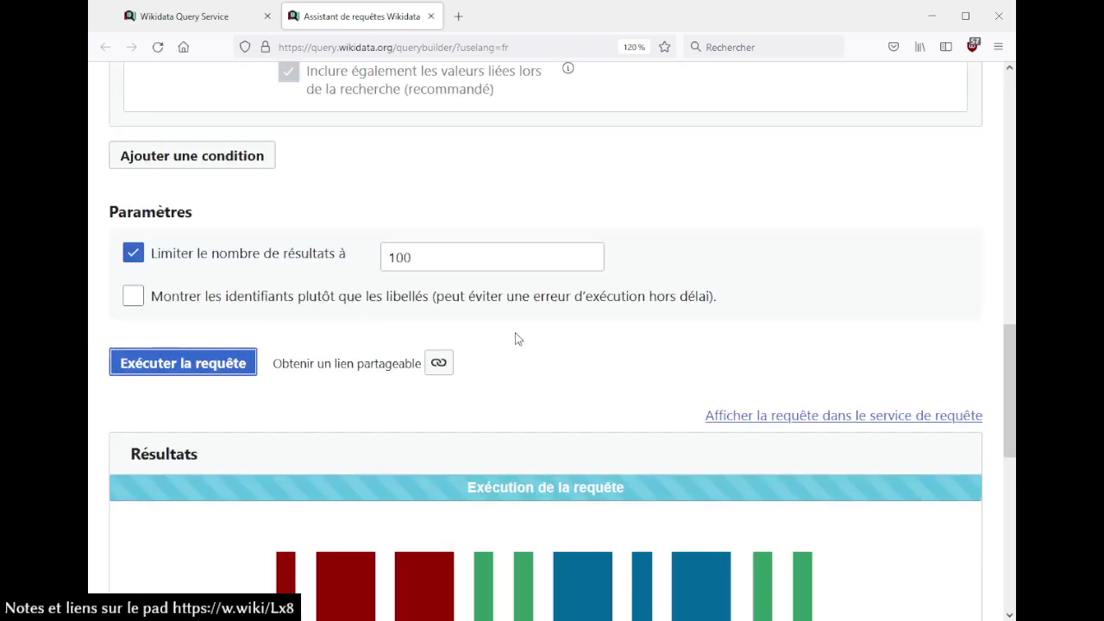
scroll(515, 338, "down", 1)
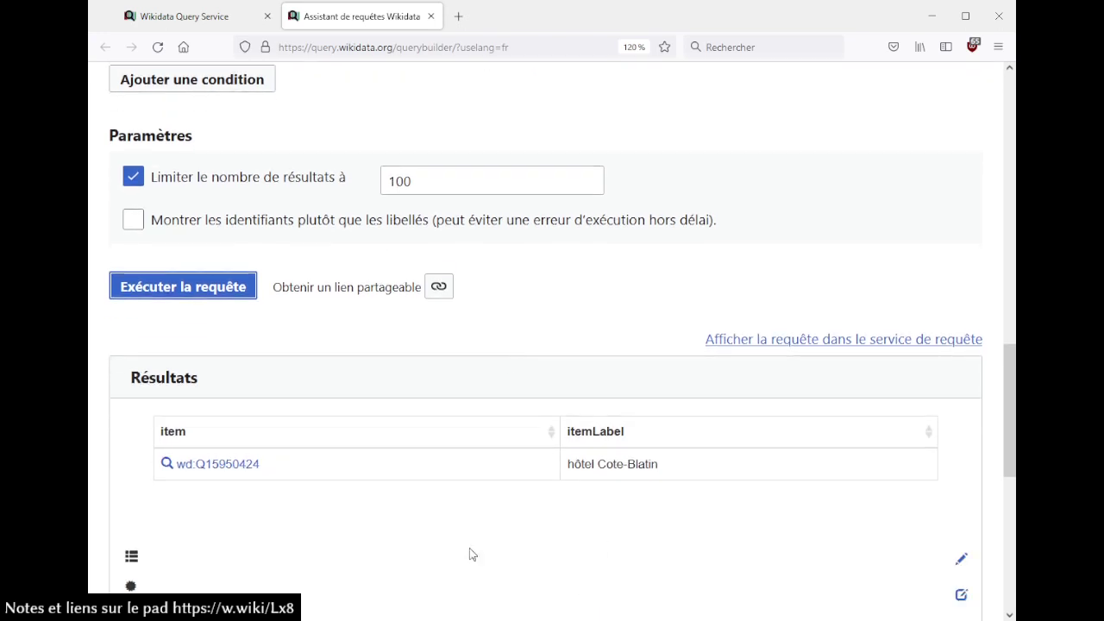
- Change the comparison of the "architecte" condition to "sans"
scroll(552, 361, "up", 5)
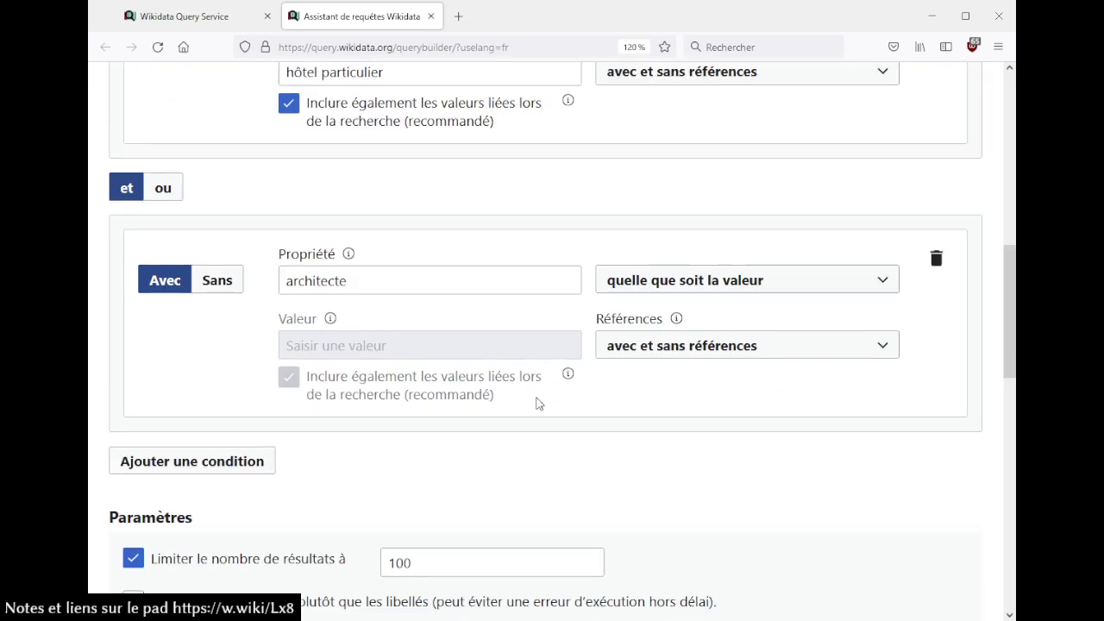
left_click(629, 288)
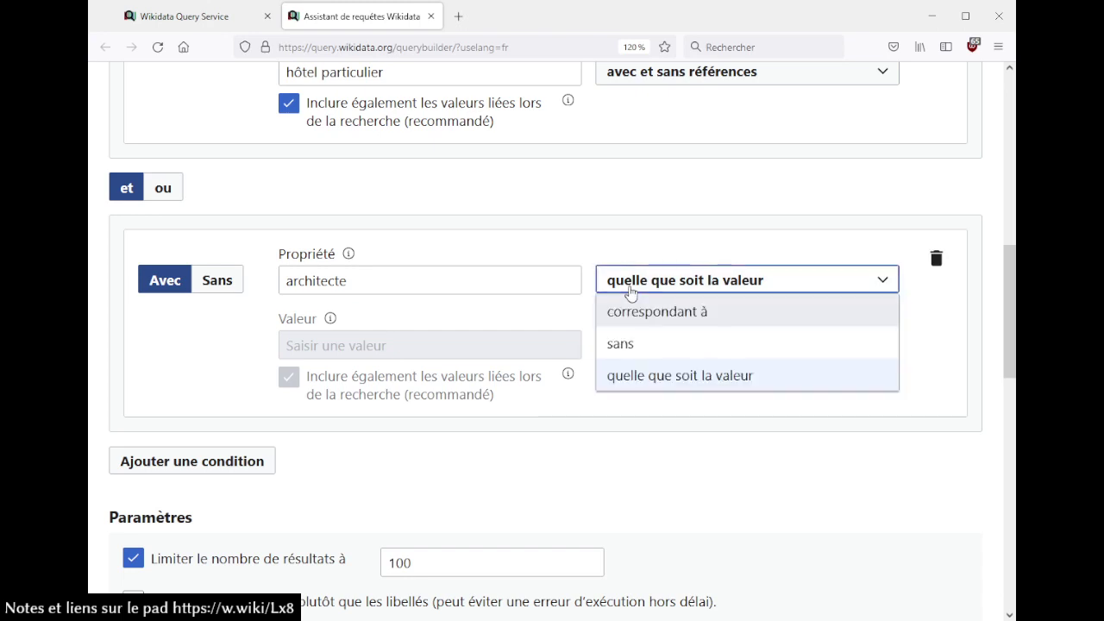
left_click(621, 344)
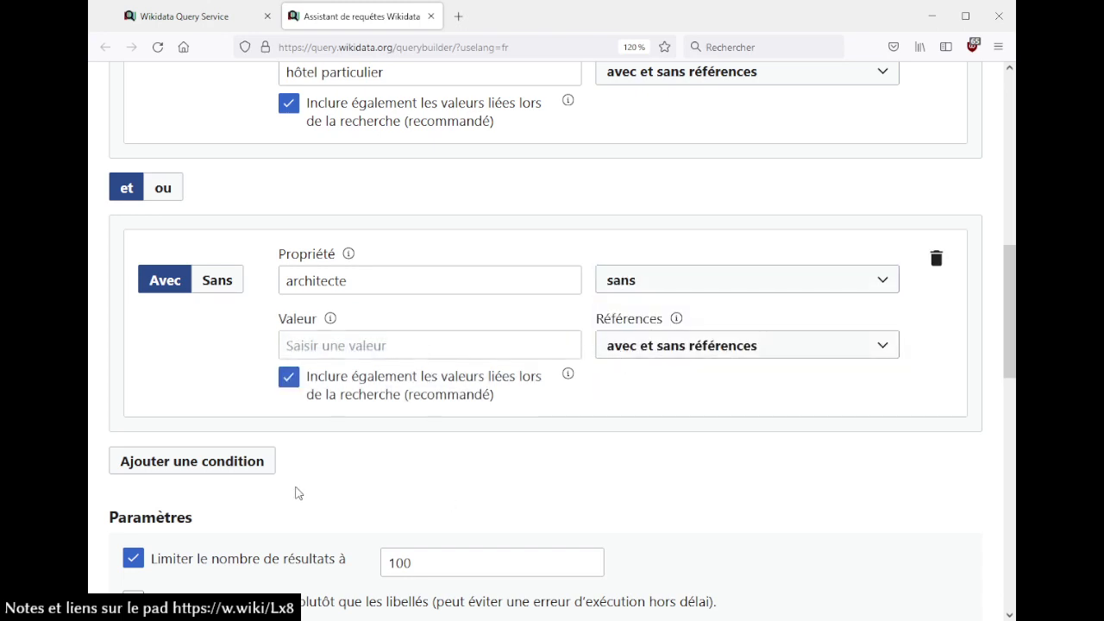
- Try to run the query with the "architecte" condition compared by "sans" and no value entered
scroll(330, 451, "down", 3)
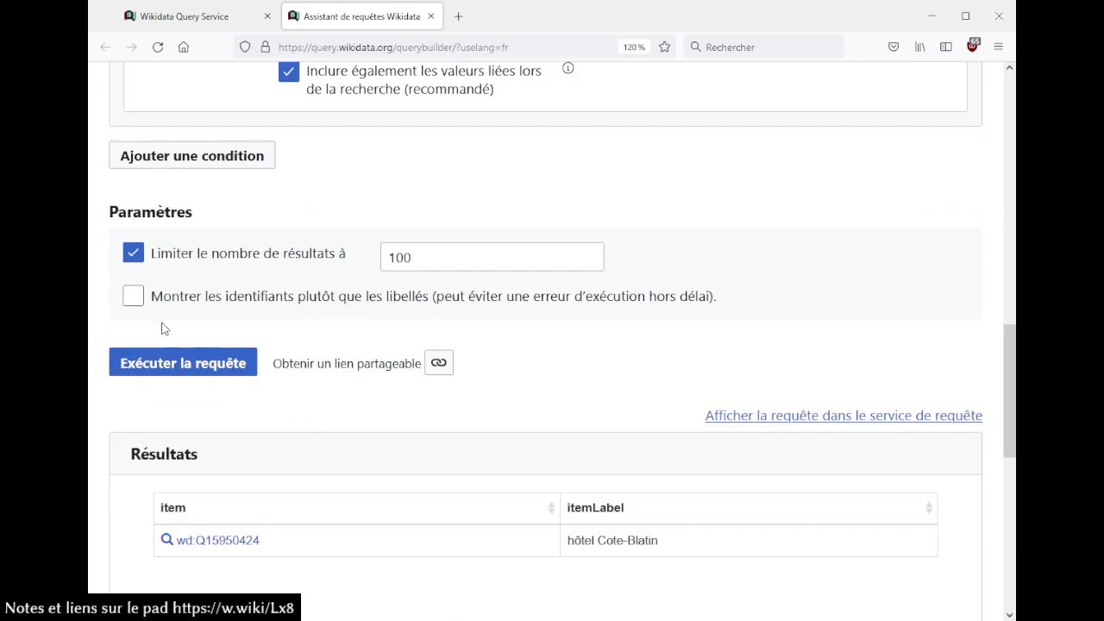
left_click(191, 371)
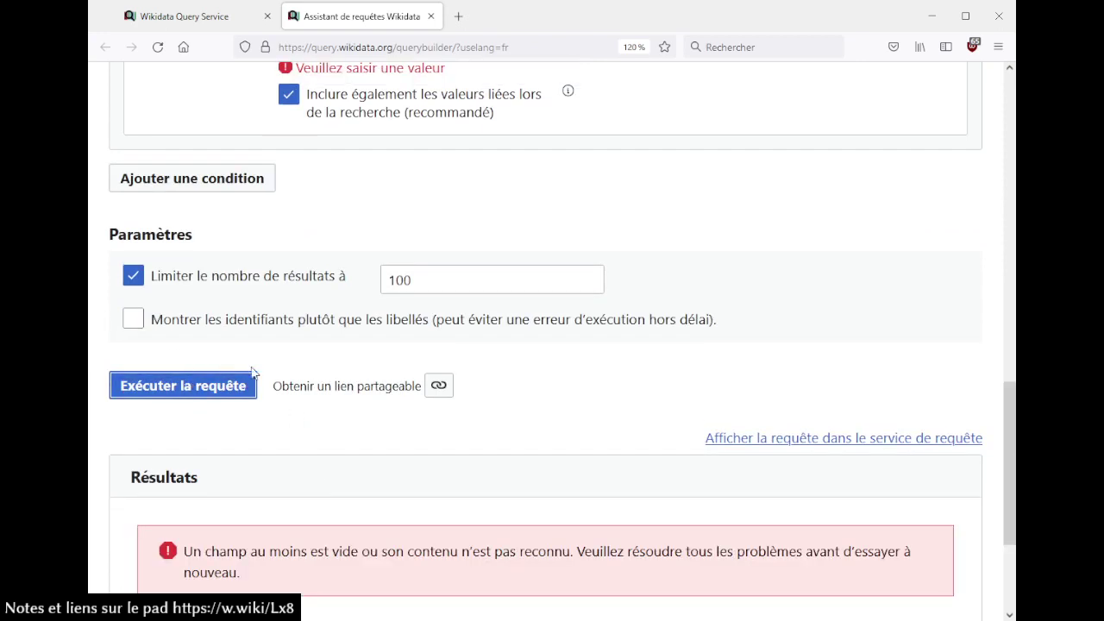
scroll(496, 371, "up", 2)
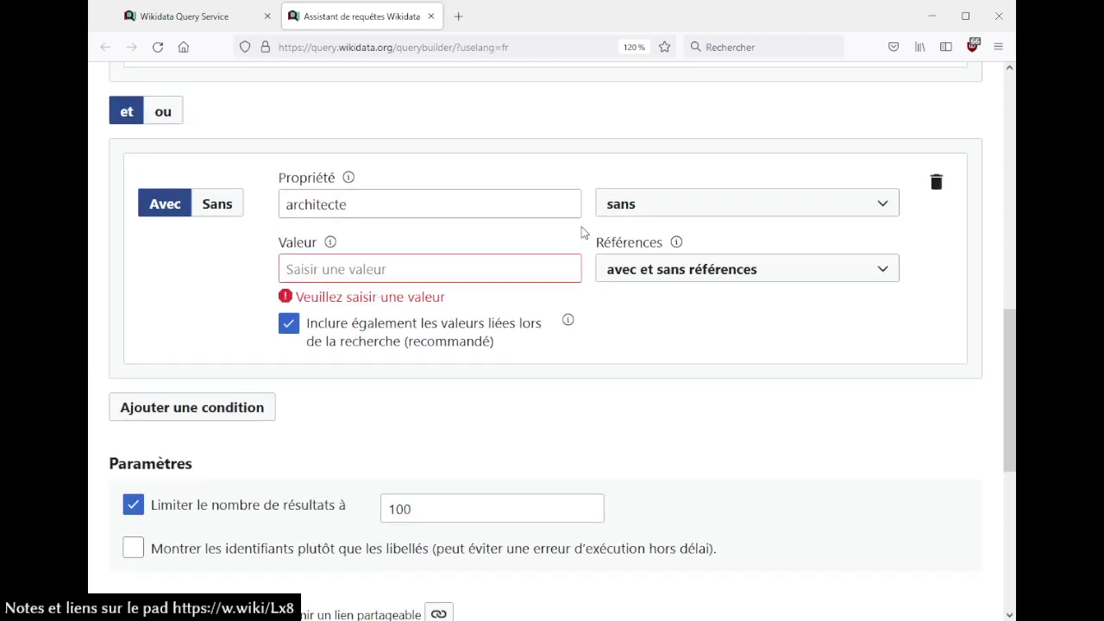
- Keep "sans" as the comparison of the "architecte" condition and set its value to the architect Gustave Eiffel
left_click(639, 205)
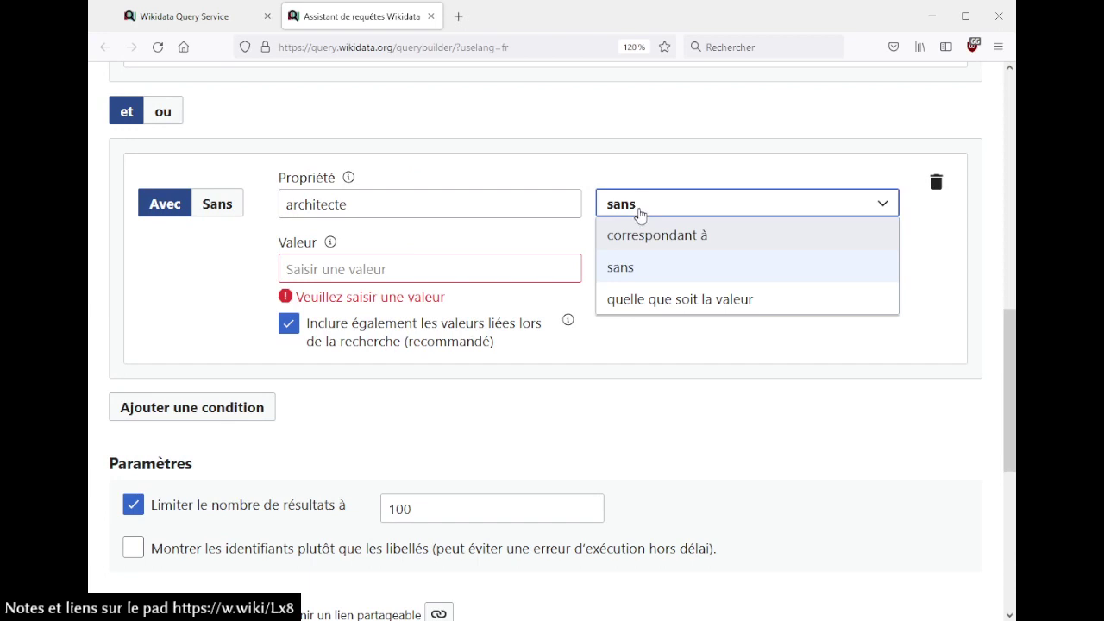
left_click(614, 268)
left_click(422, 267)
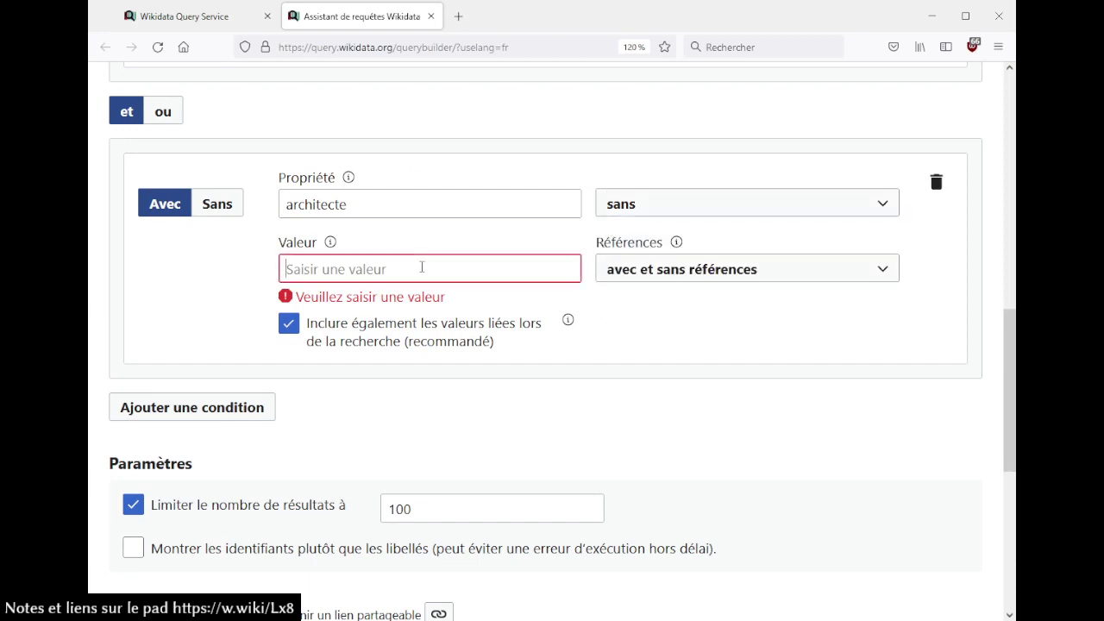
type("Gustave Eiff")
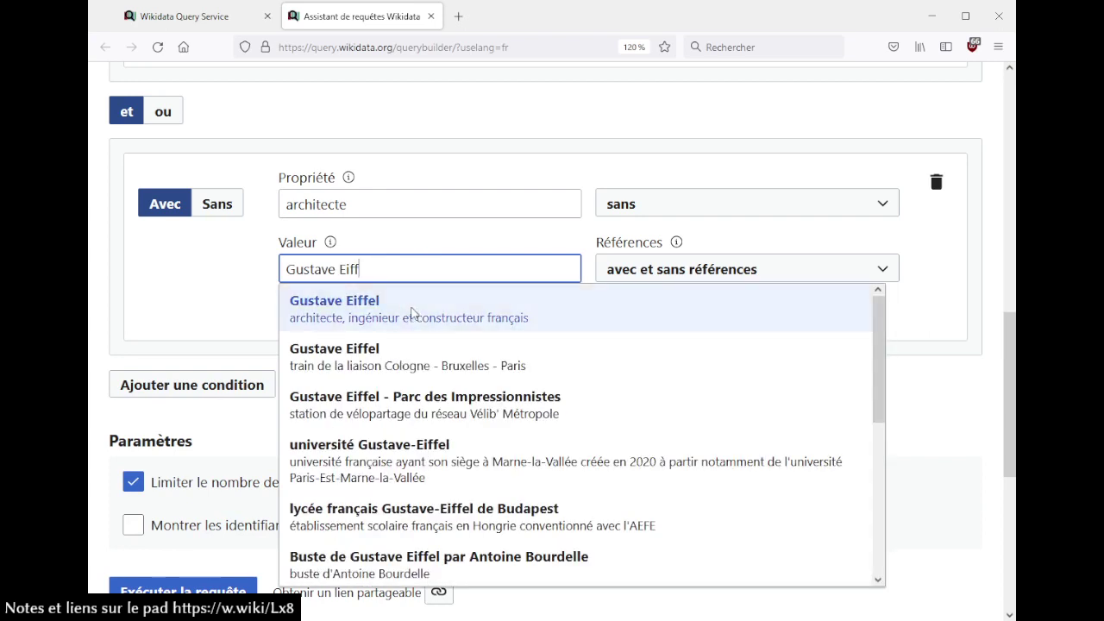
left_click(413, 312)
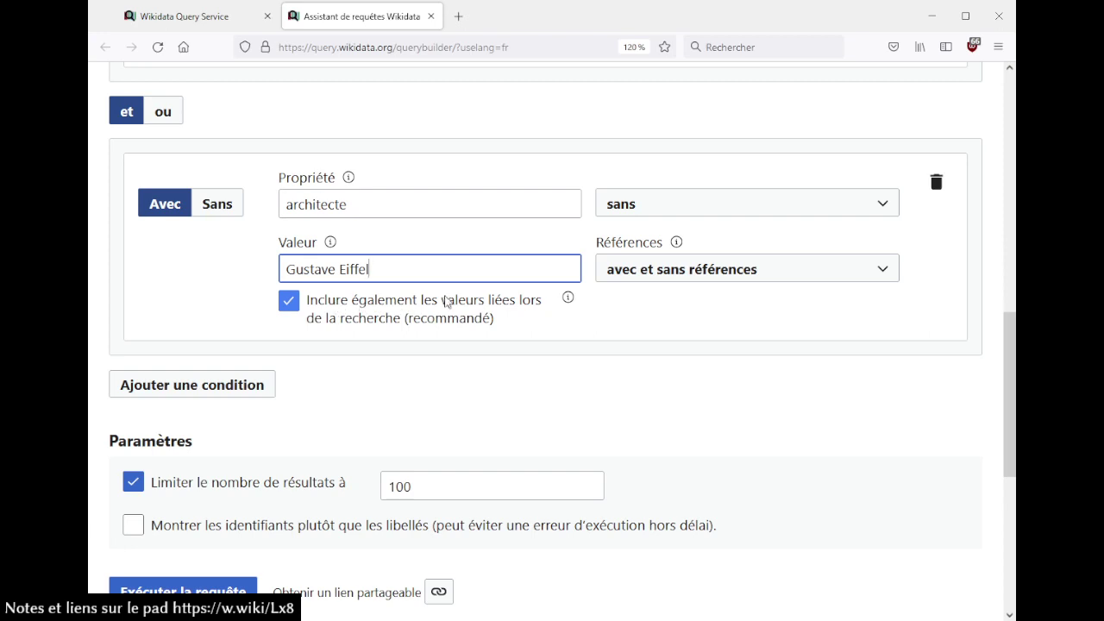
- Change the comparison of the "architecte" condition to "correspondant à" and negate the whole condition with "Sans"
left_click(738, 203)
left_click(693, 235)
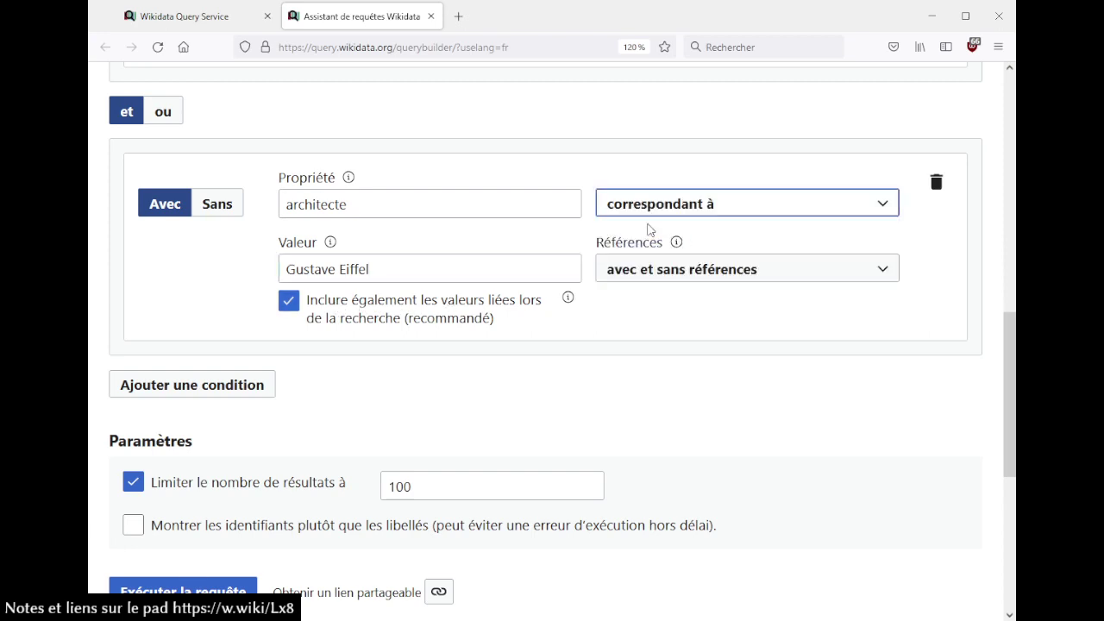
left_click(220, 211)
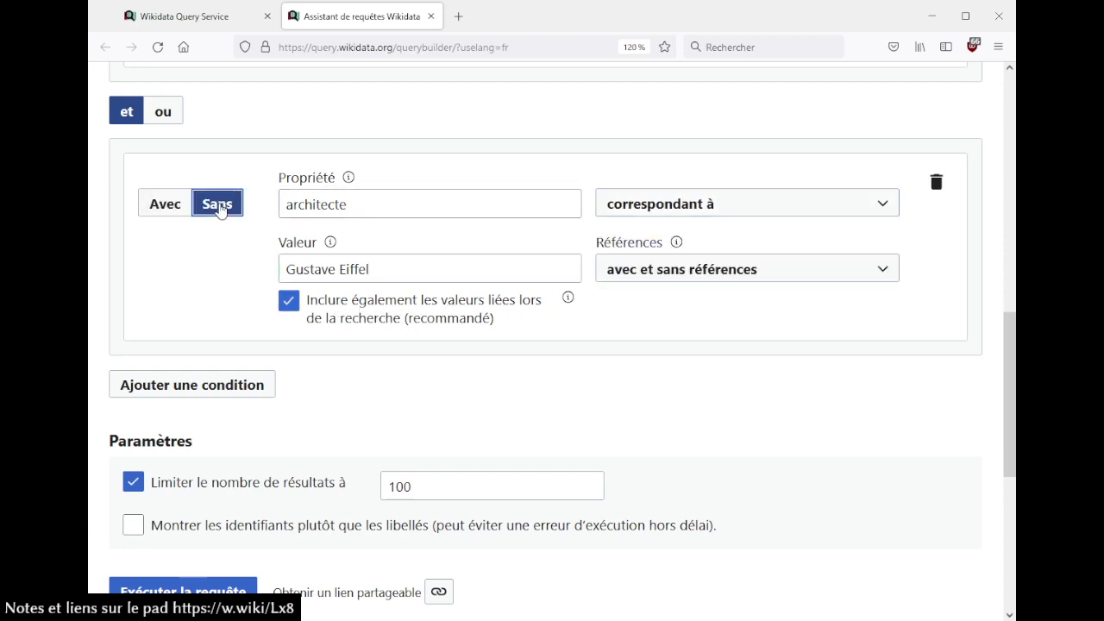
- Clear the value of the negated "architecte" condition and try to run the query
left_click(431, 271)
key("ctrl+a")
key("BackSpace")
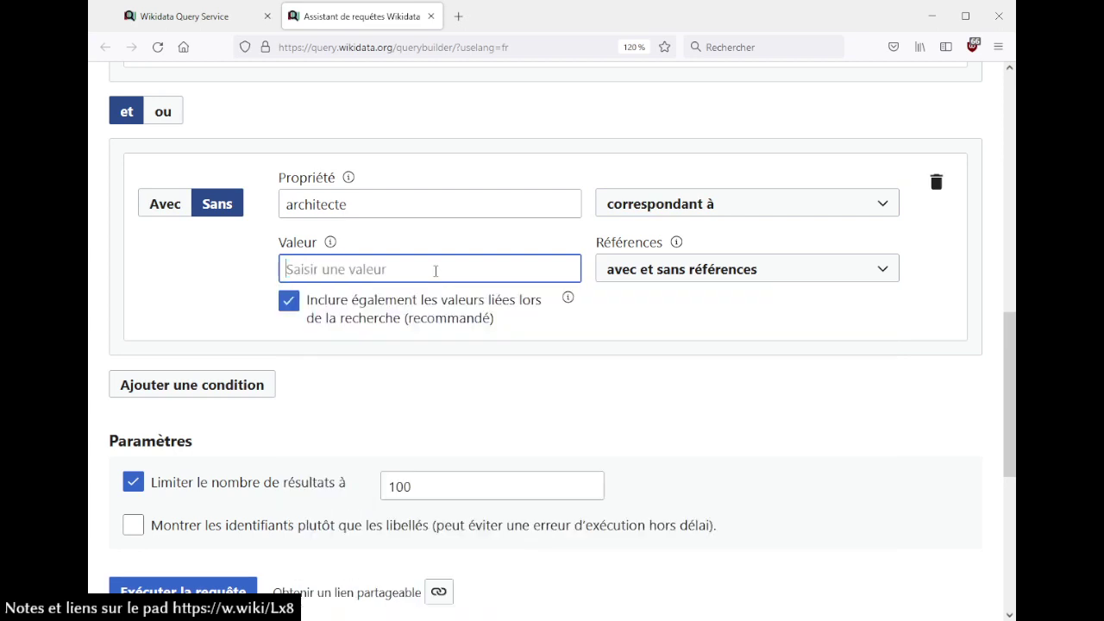
left_click(159, 275)
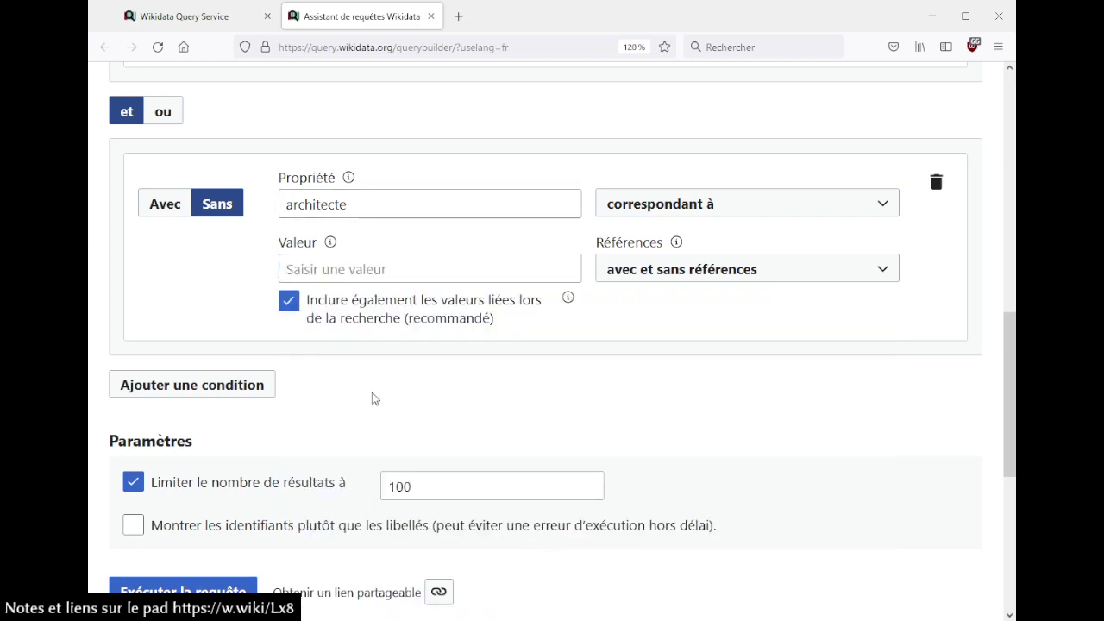
scroll(372, 398, "down", 2)
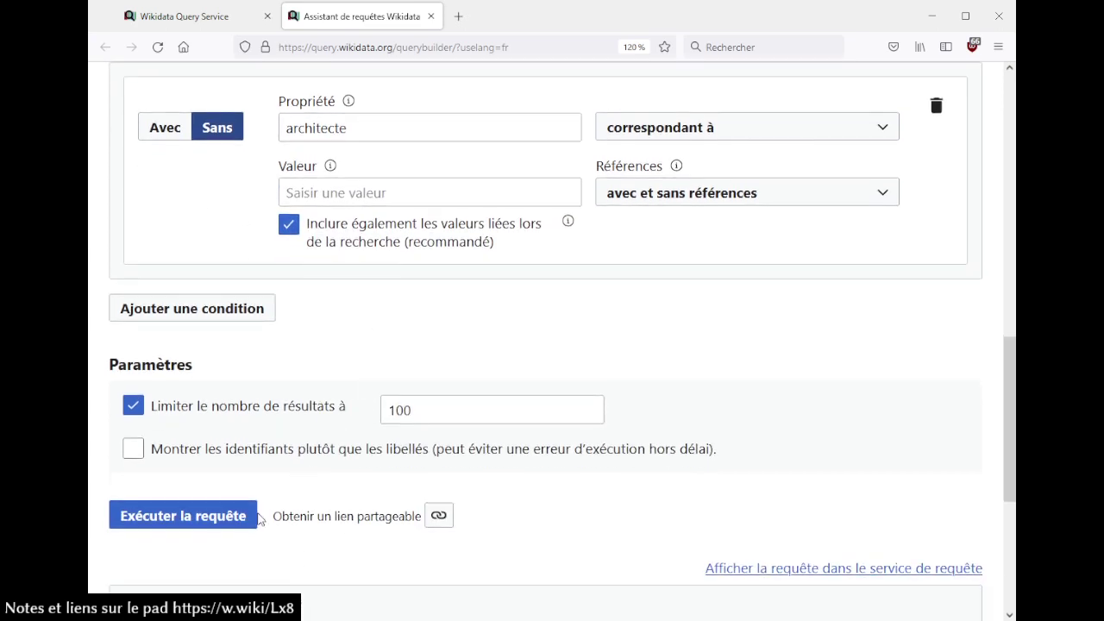
left_click(246, 521)
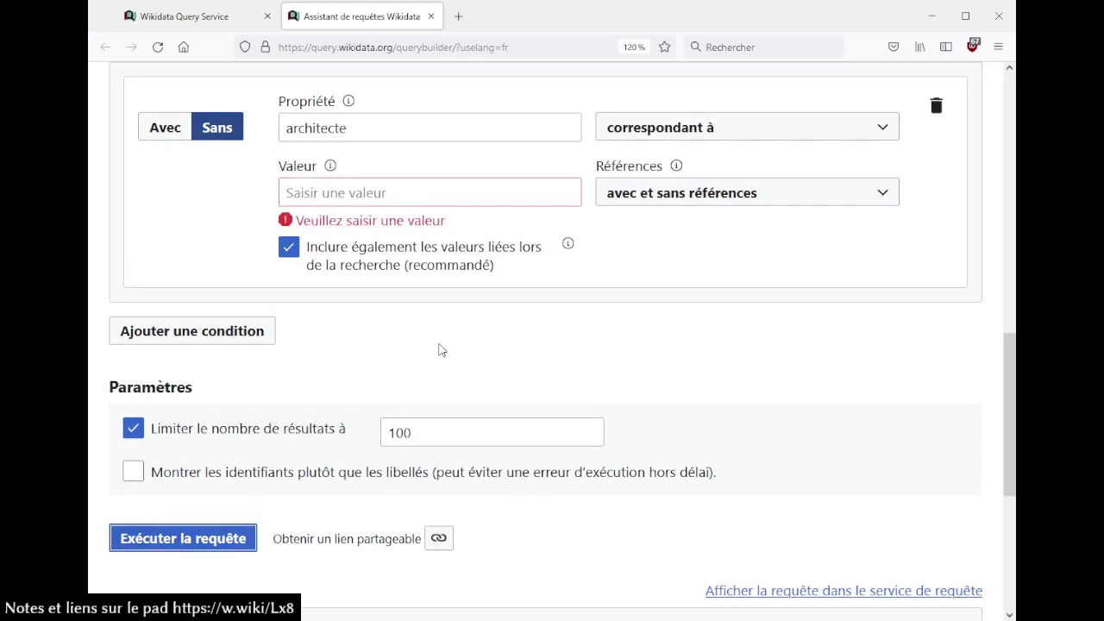
- Set the comparison of the negated "architecte" condition to "quelle que soit la valeur"
scroll(483, 327, "up", 2)
left_click(734, 212)
left_click(642, 299)
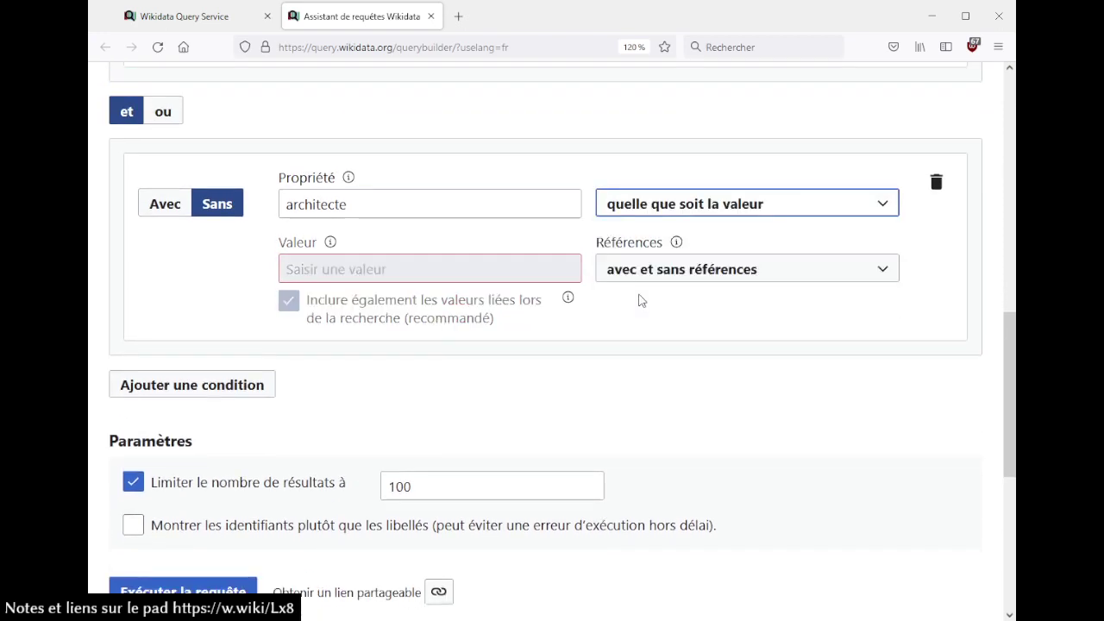
- Run the query for hôtels particuliers without any architect and look through the list of results
scroll(407, 334, "down", 6)
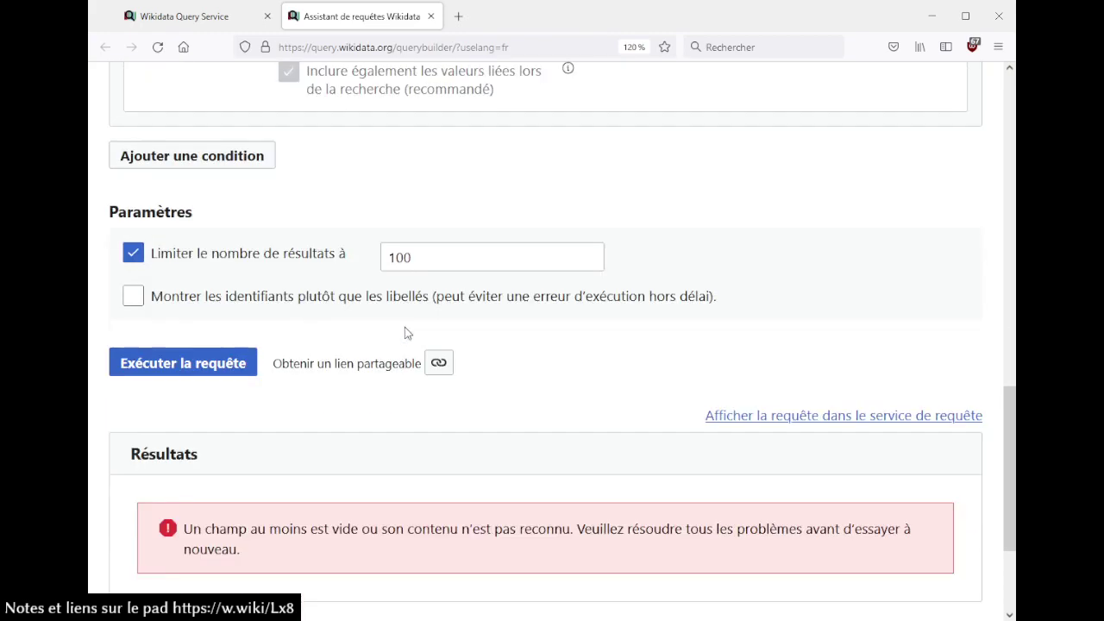
left_click(229, 363)
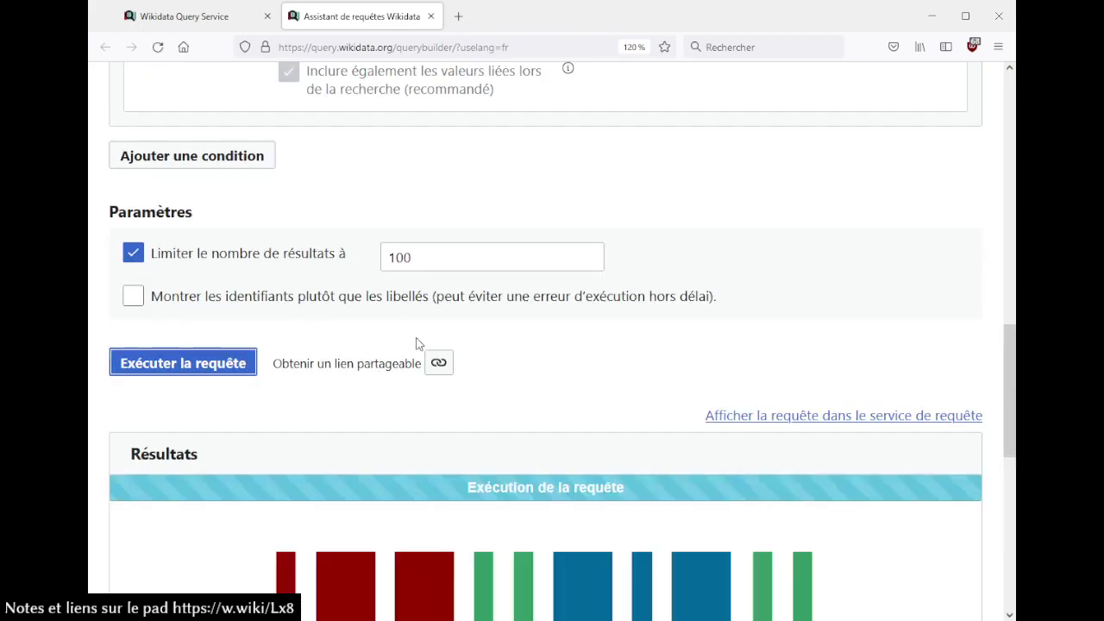
scroll(547, 342, "down", 4)
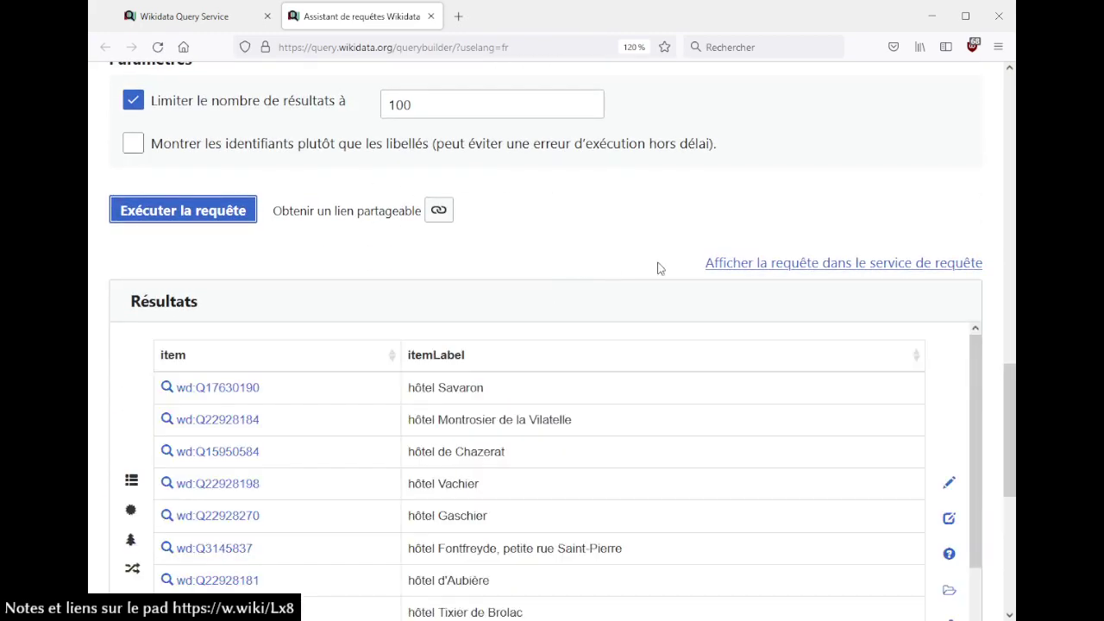
scroll(690, 226, "down", 5)
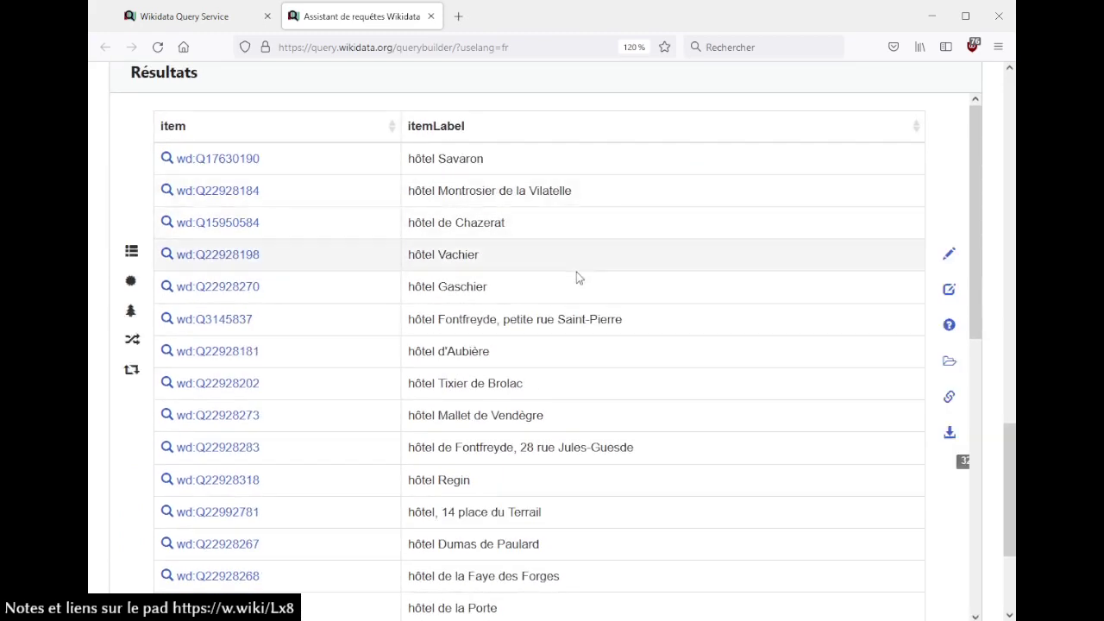
scroll(582, 295, "down", 2)
scroll(583, 294, "down", 5)
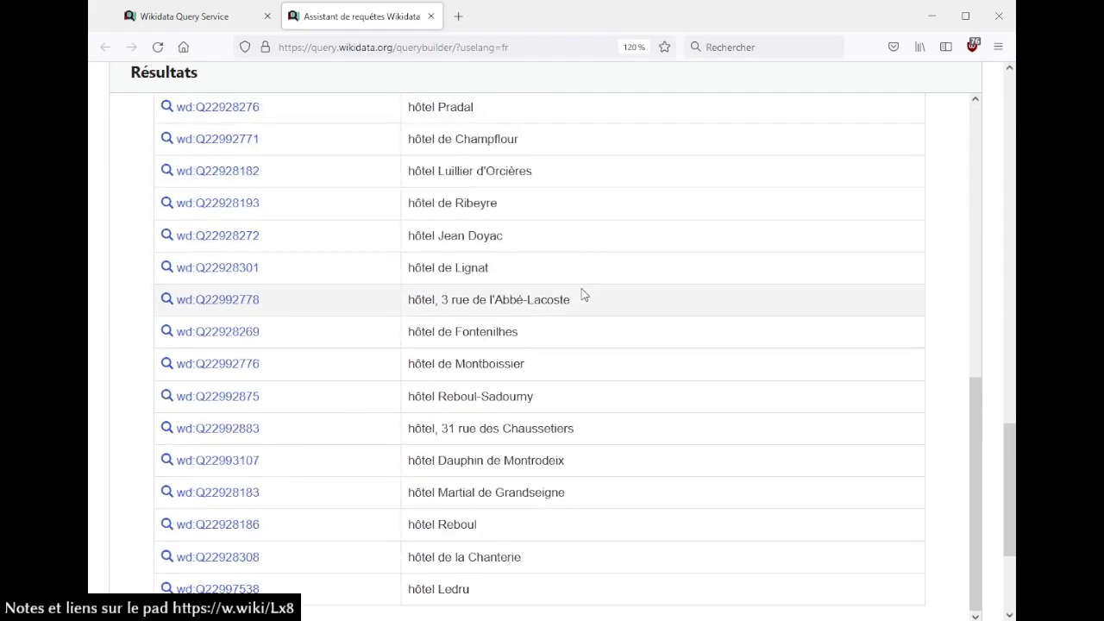
scroll(583, 294, "up", 10)
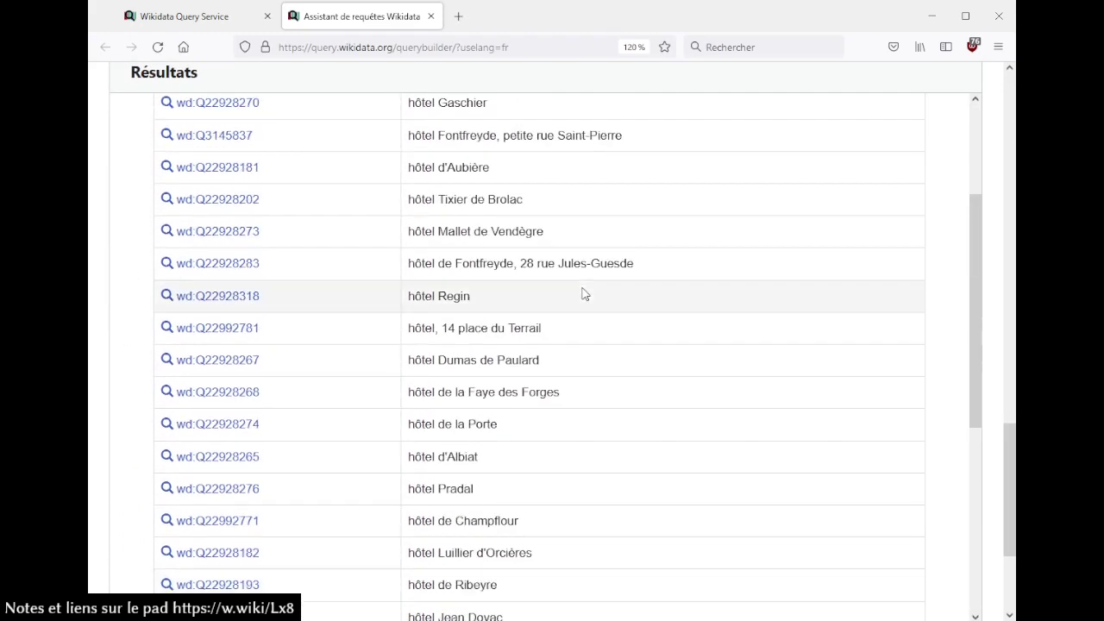
scroll(583, 295, "down", 3)
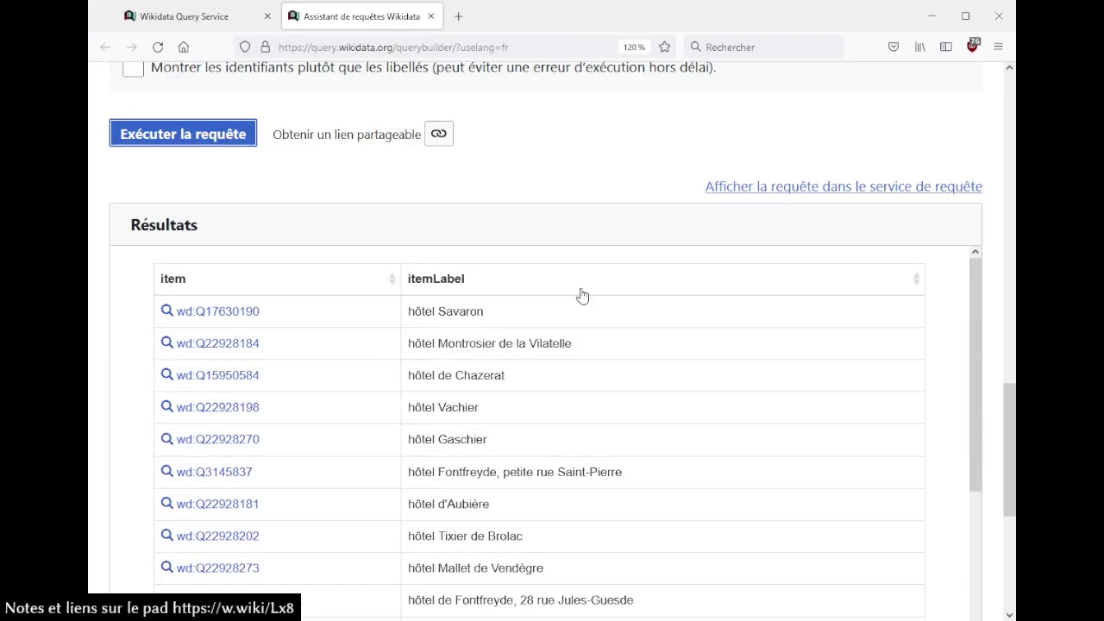
- Review the three query conditions on location, type and architect and the "et" operators linking them
scroll(582, 295, "up", 7)
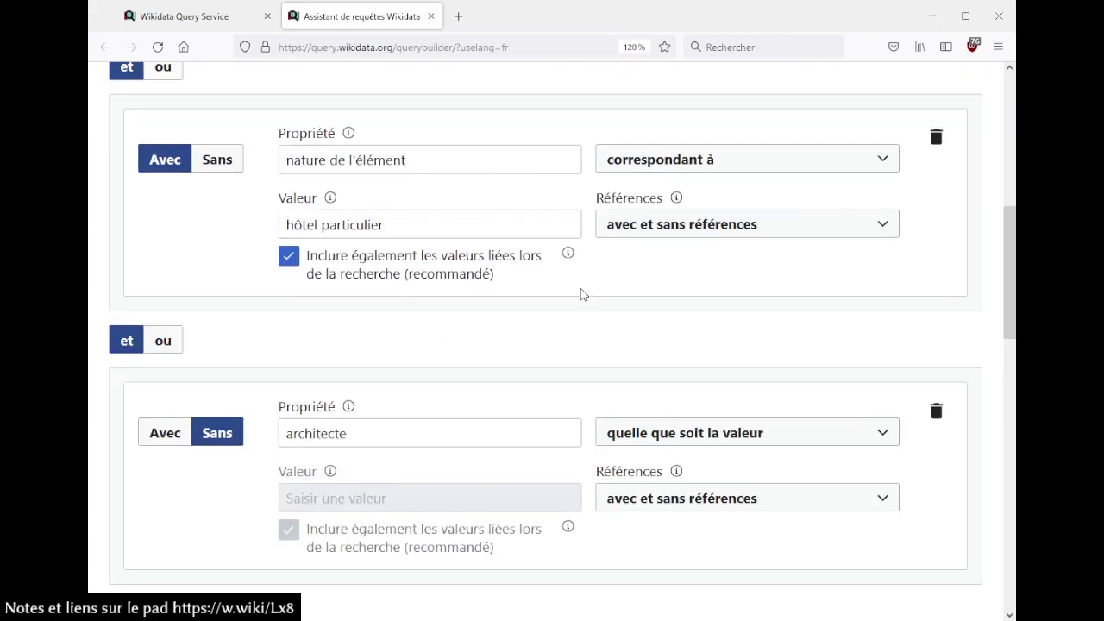
scroll(582, 295, "down", 2)
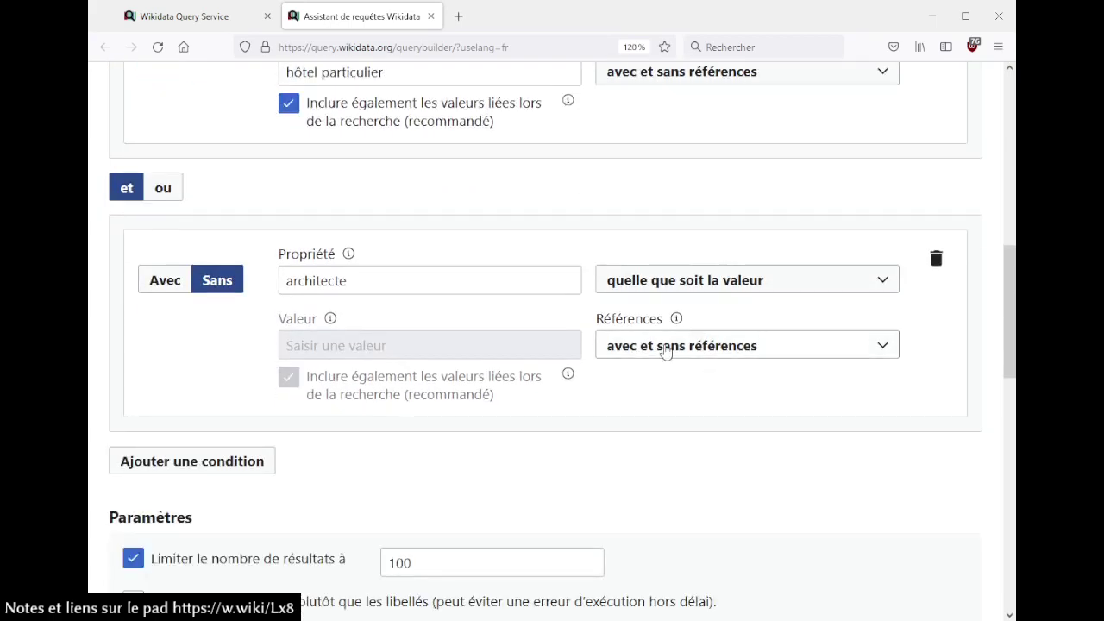
scroll(624, 444, "up", 1)
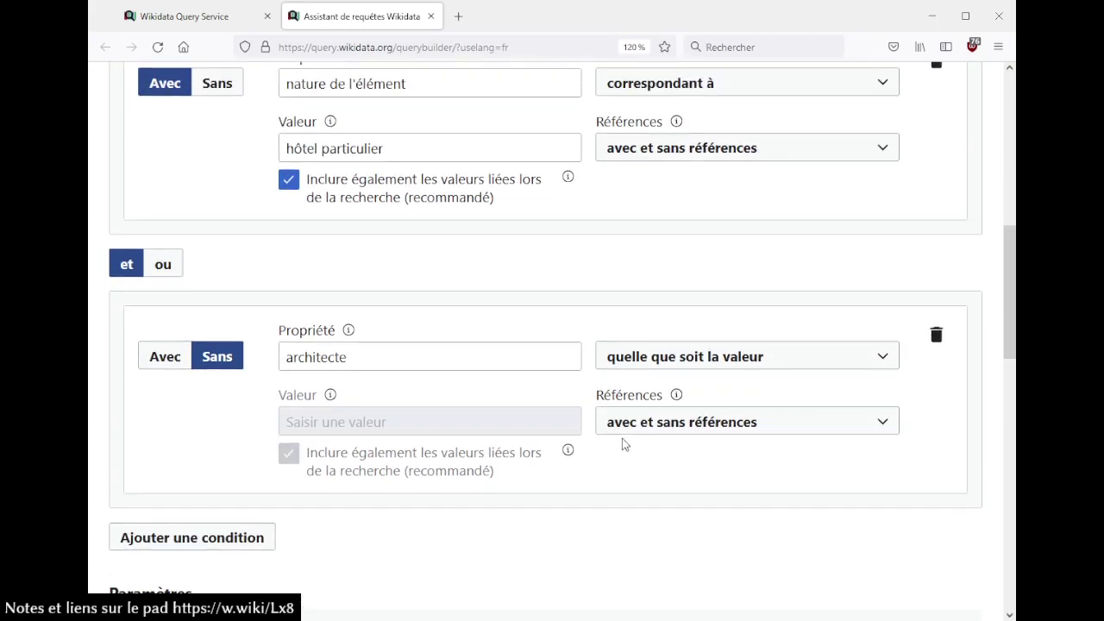
scroll(624, 444, "down", 1)
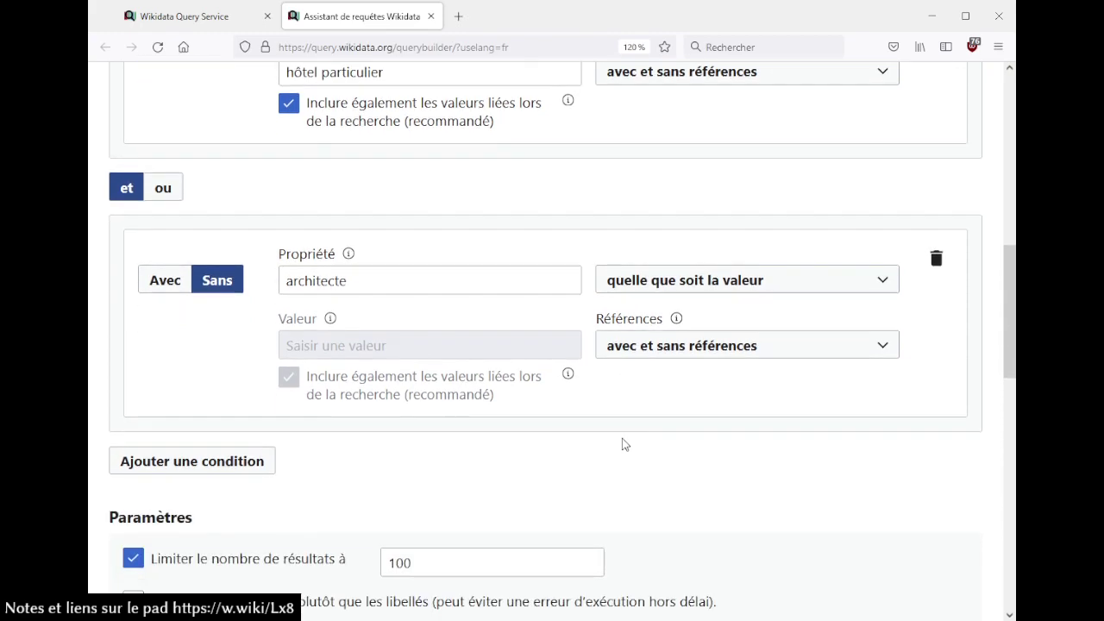
scroll(624, 443, "up", 5)
scroll(625, 443, "up", 3)
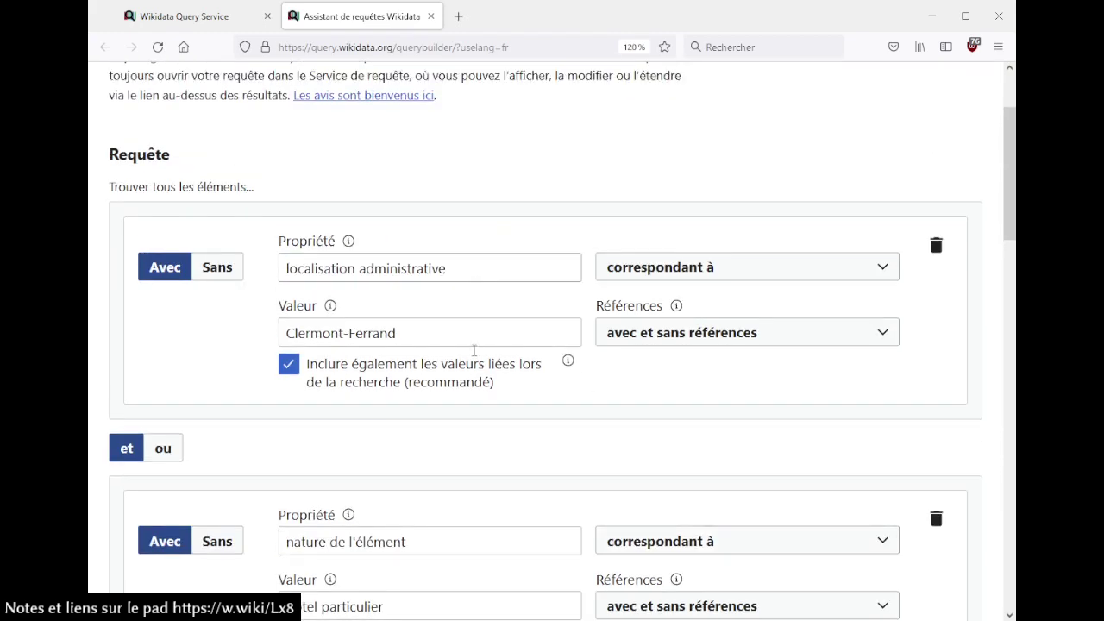
scroll(461, 454, "down", 3)
scroll(463, 455, "down", 3)
scroll(157, 158, "up", 2)
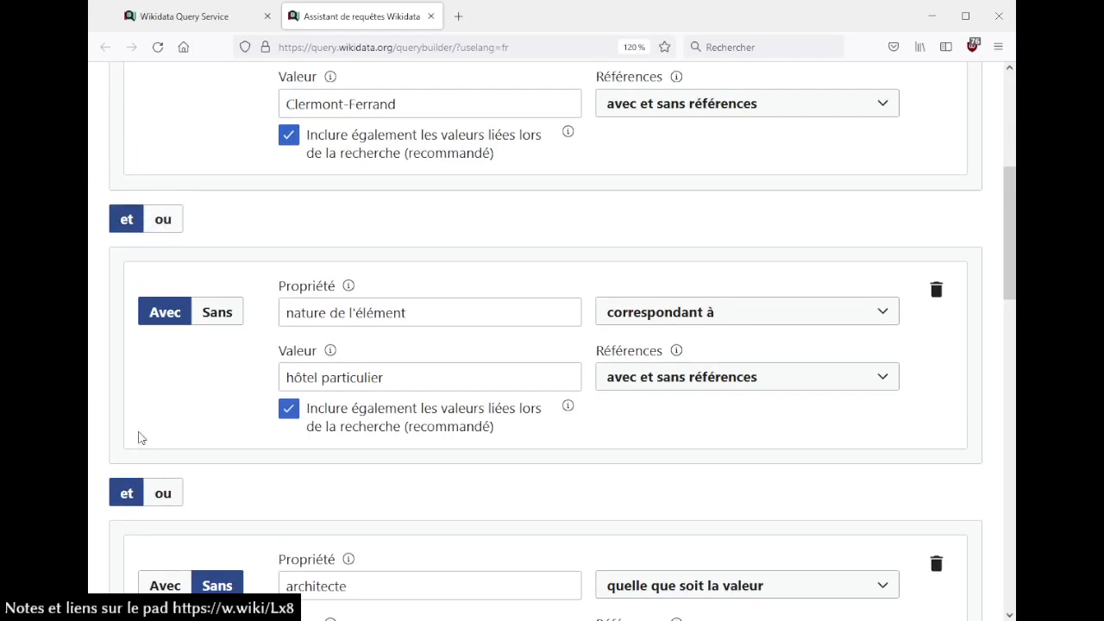
scroll(665, 423, "down", 1)
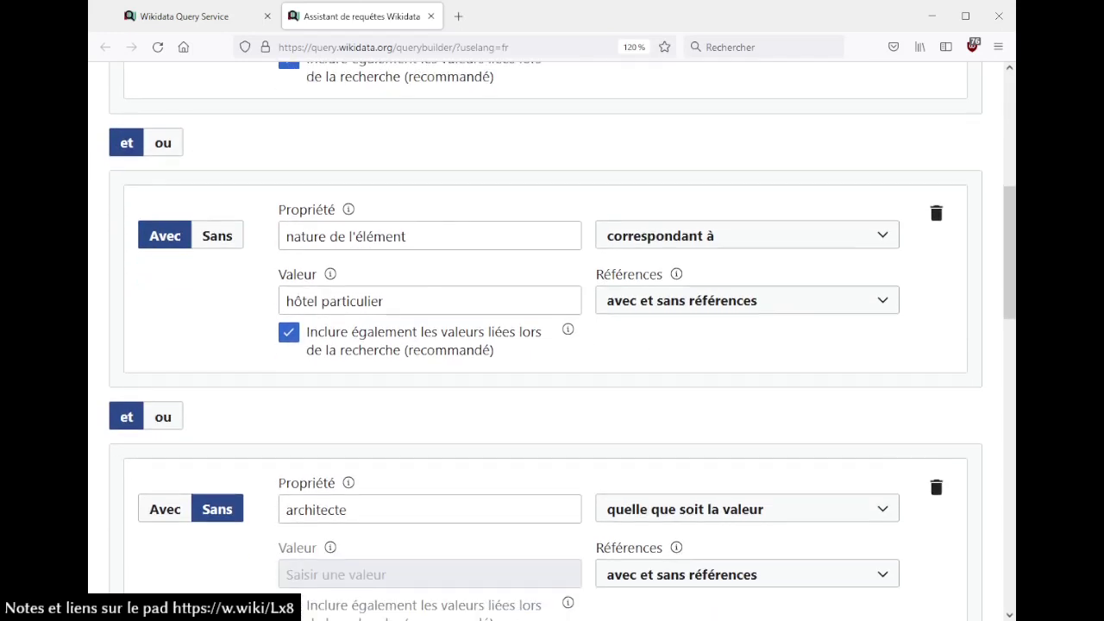
- Delete the "architecte" and "nature de l'élément" conditions from the query
left_click(937, 492)
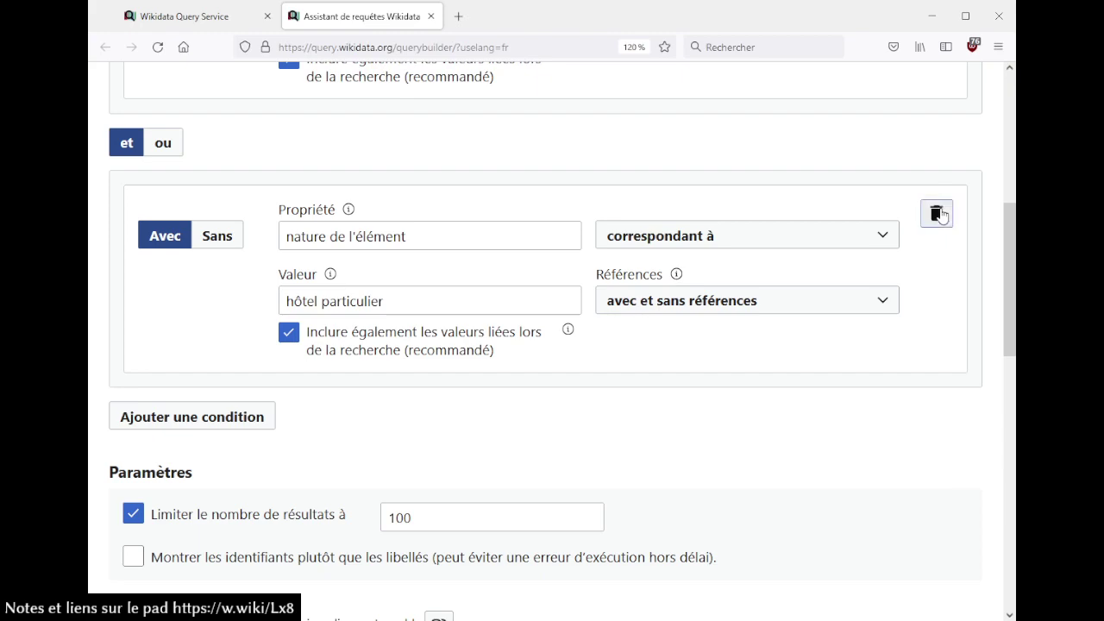
left_click(937, 214)
scroll(363, 231, "up", 4)
- Add a second condition and combine it with the Clermont-Ferrand condition using "ou"
left_click(259, 442)
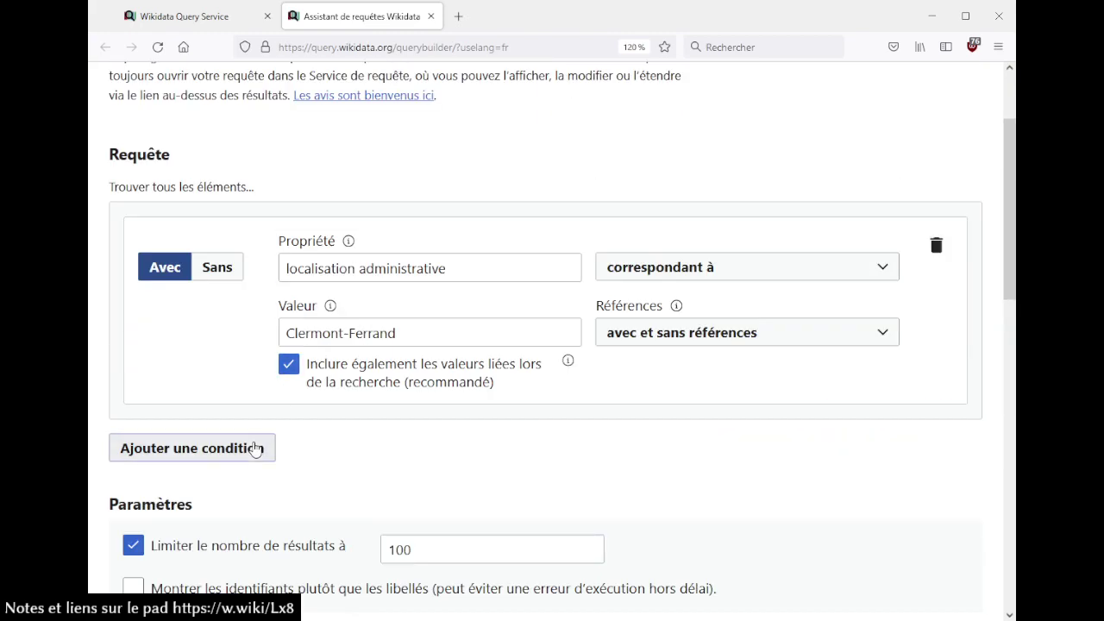
scroll(251, 179, "down", 4)
scroll(340, 372, "up", 3)
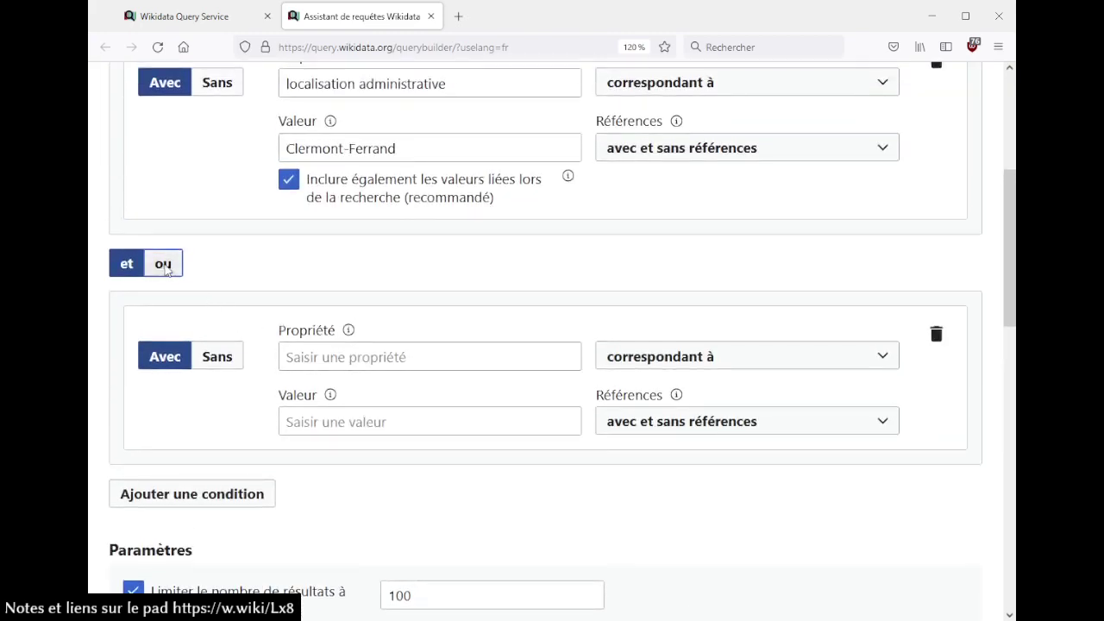
left_click(176, 255)
- Set the second condition to "localisation administrative" with the value Cournon-d'Auvergne
scroll(343, 238, "up", 2)
left_click(392, 405)
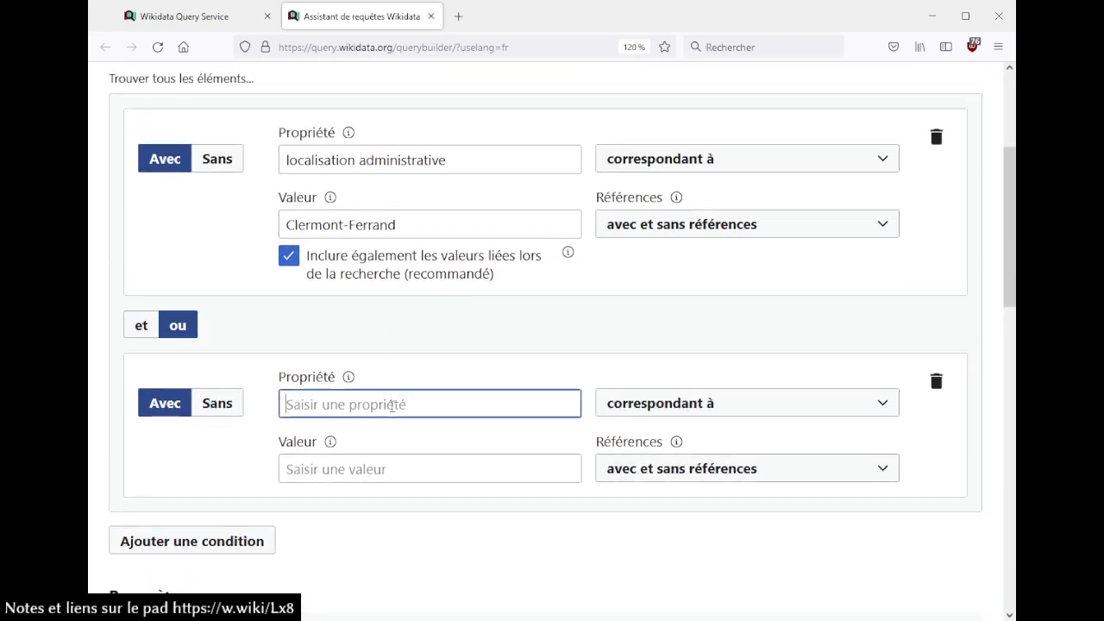
type("locali")
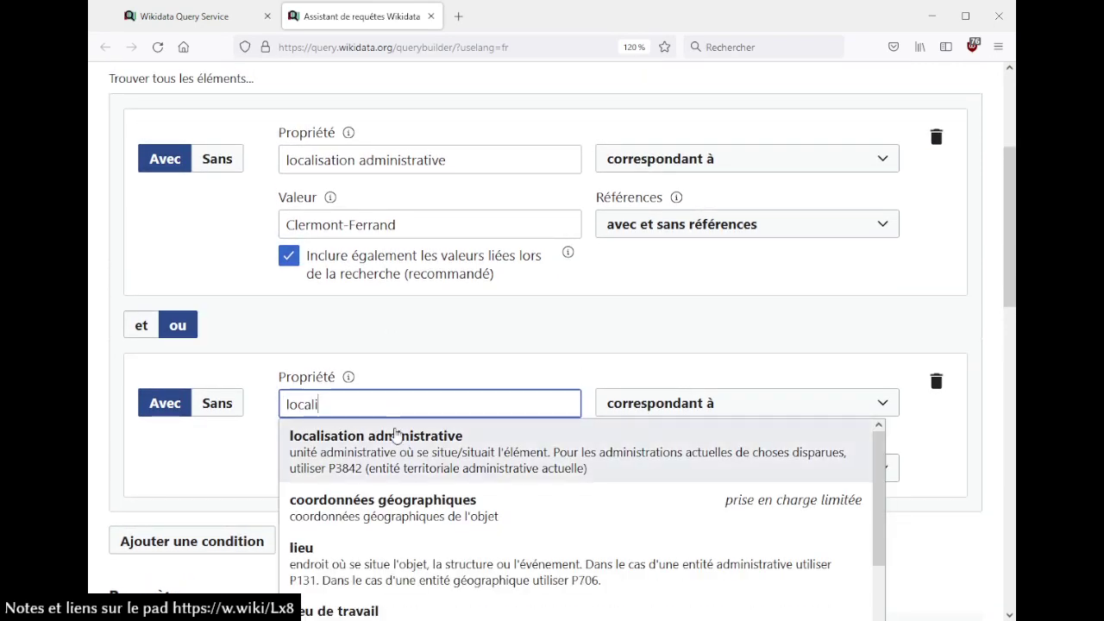
left_click(399, 436)
left_click(393, 462)
type("Co")
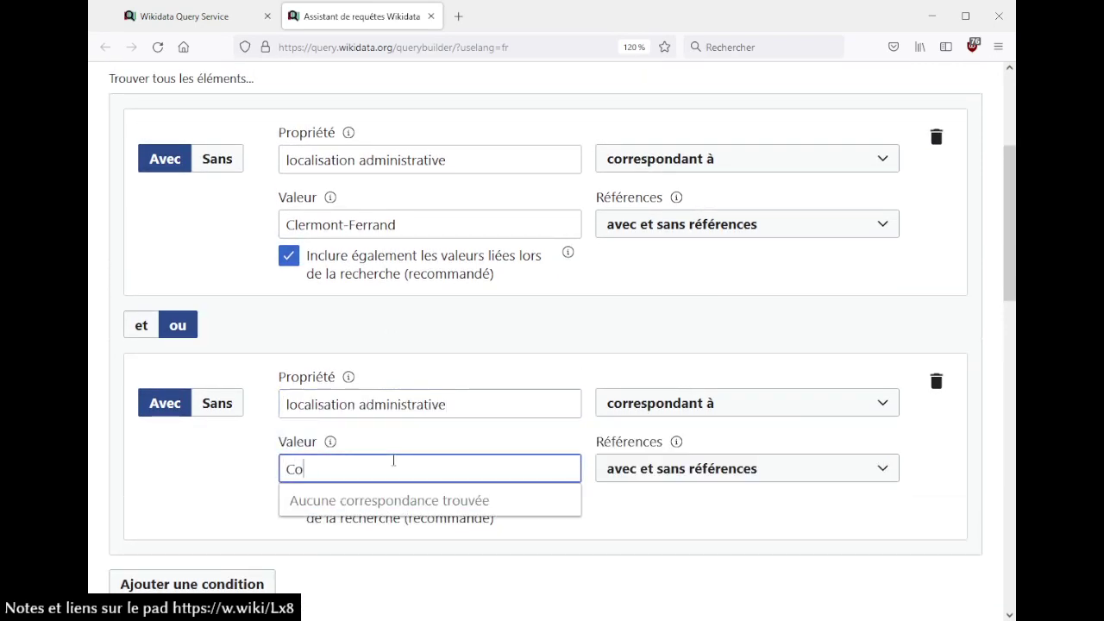
type("urnon d'")
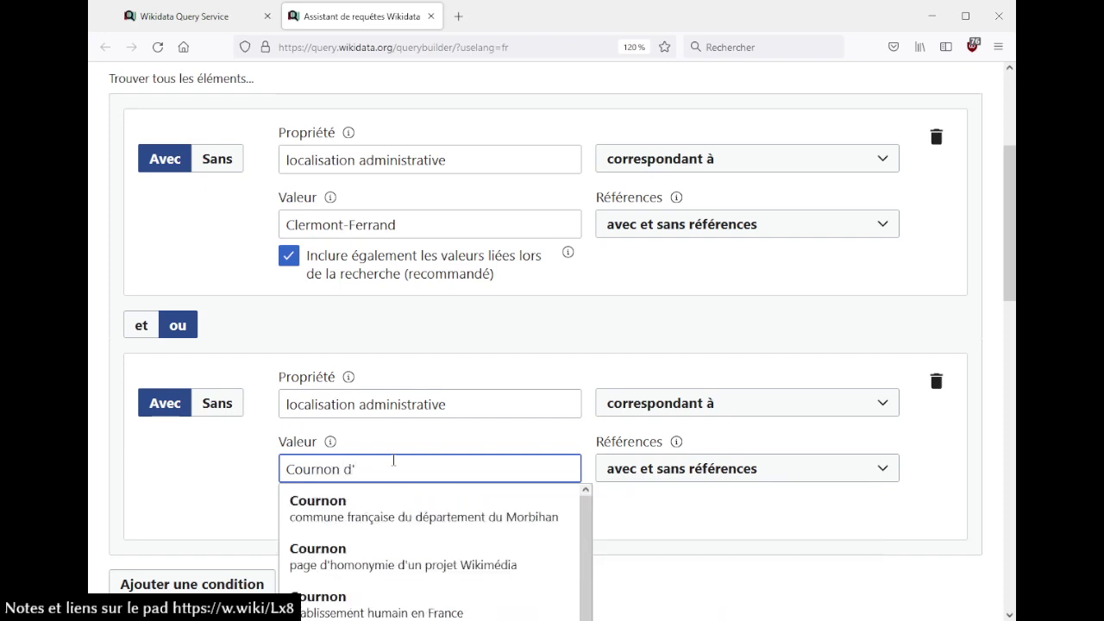
type("a")
left_click(392, 510)
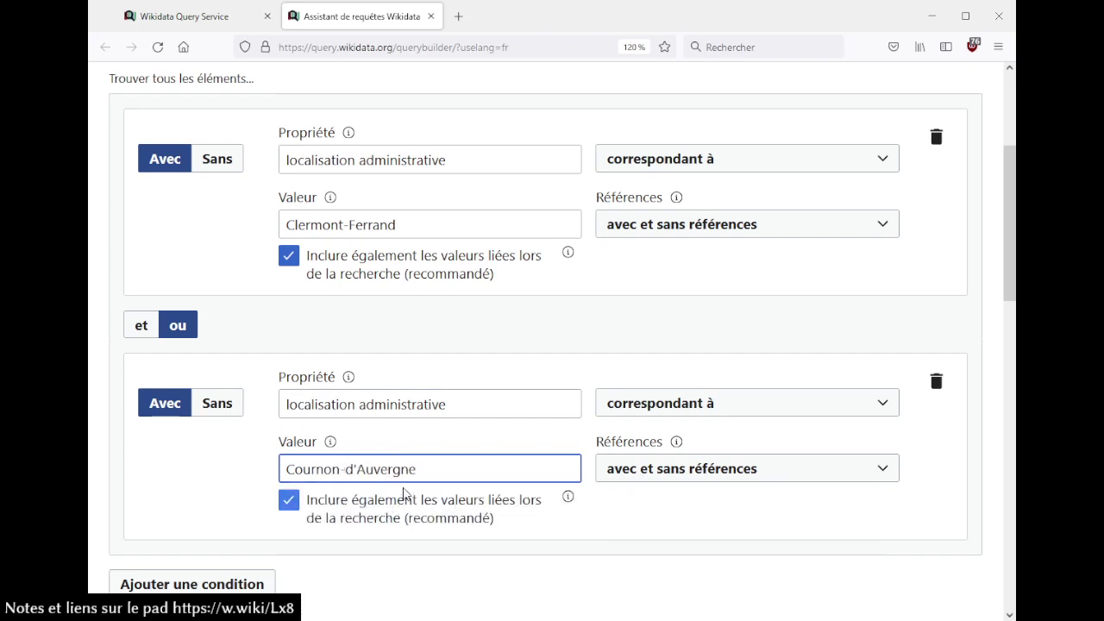
left_click(480, 330)
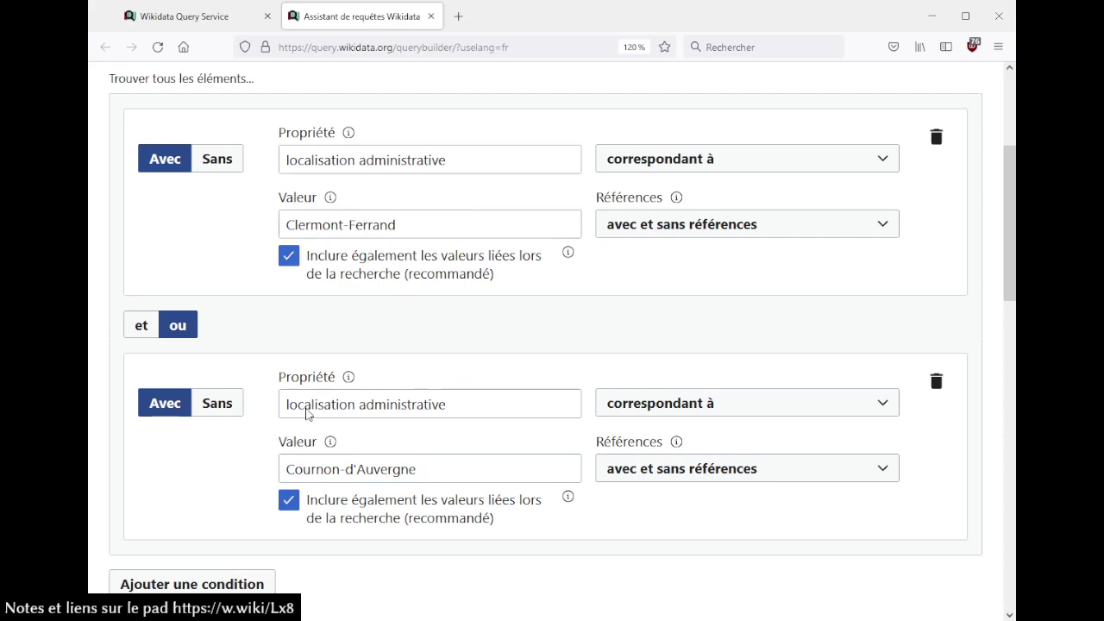
- Run the query for elements in Clermont-Ferrand or Cournon-d'Auvergne and look through the list of results
scroll(486, 326, "down", 4)
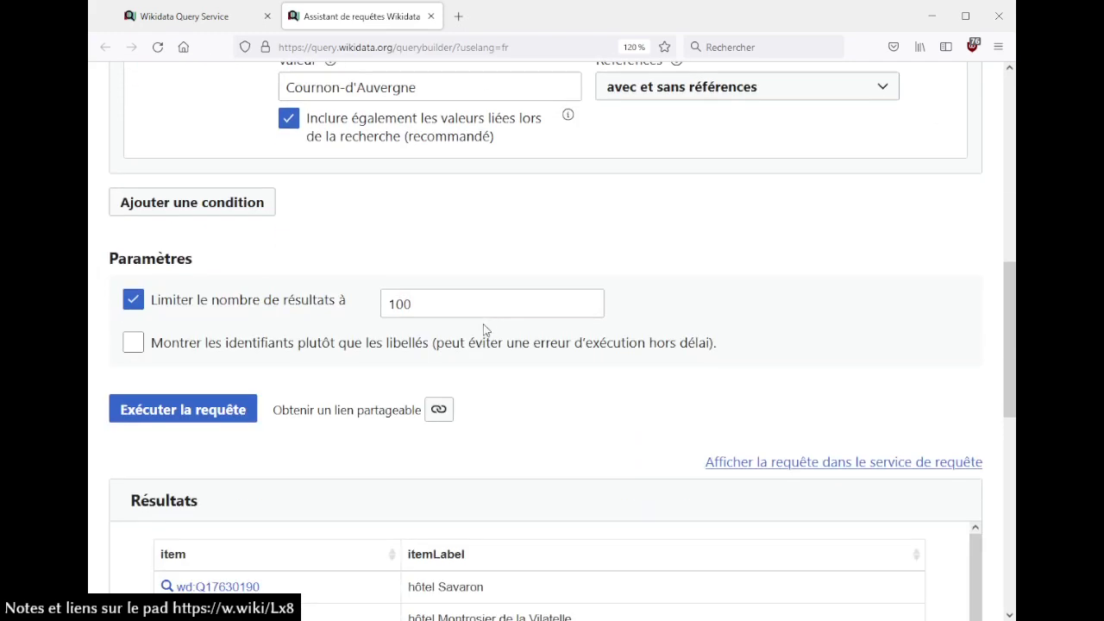
left_click(207, 417)
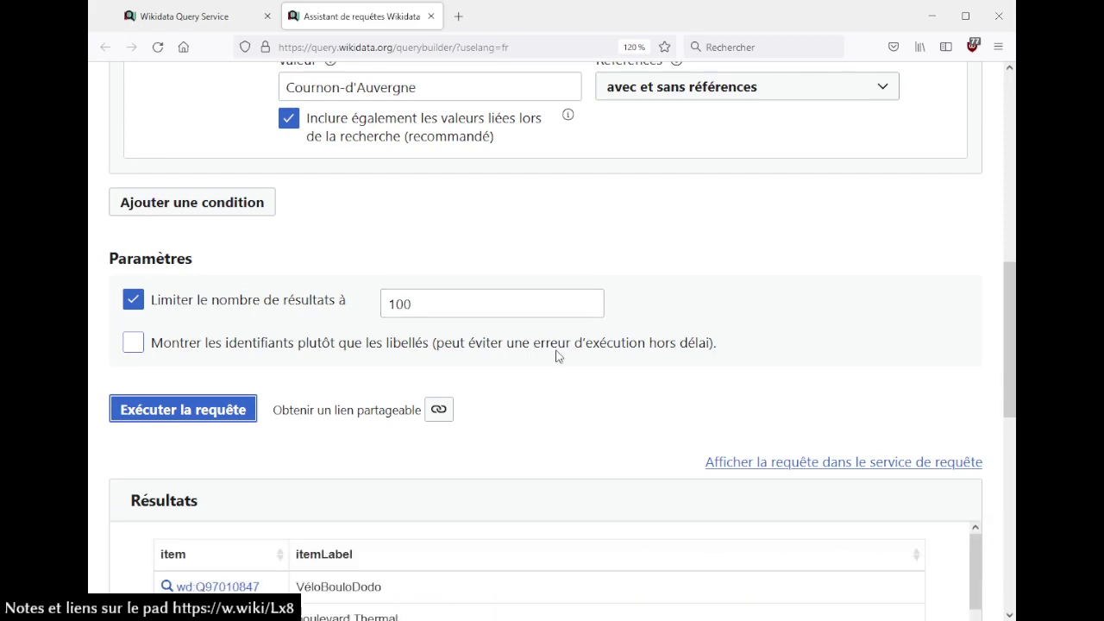
scroll(556, 355, "down", 2)
scroll(467, 182, "down", 1)
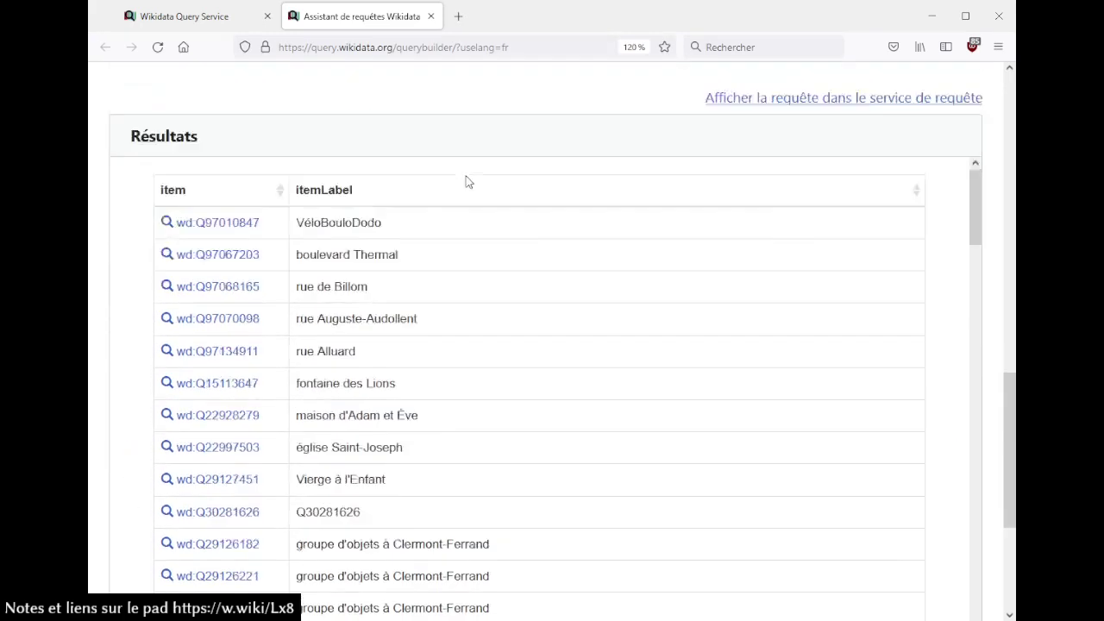
scroll(466, 182, "down", 1)
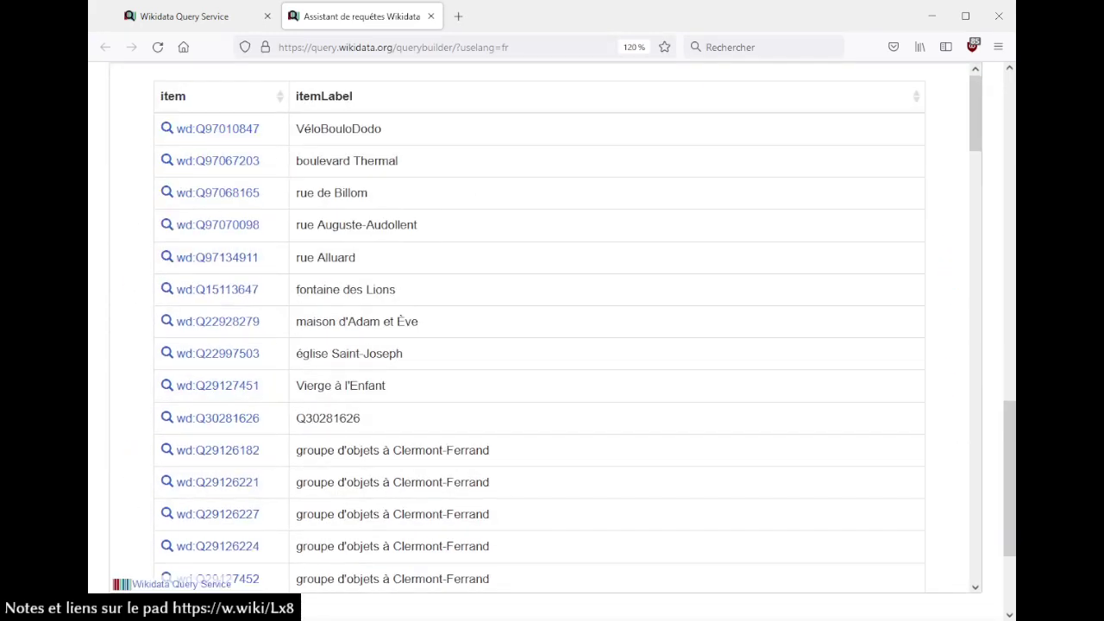
left_click_drag(973, 104, 961, 554)
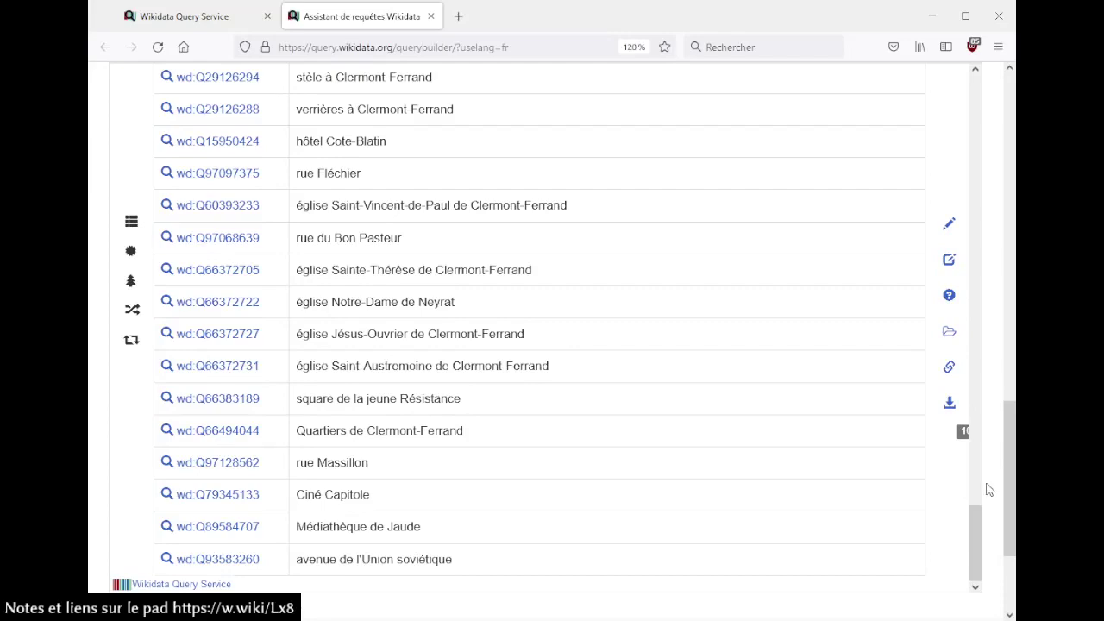
scroll(997, 491, "up", 5)
scroll(996, 491, "down", 4)
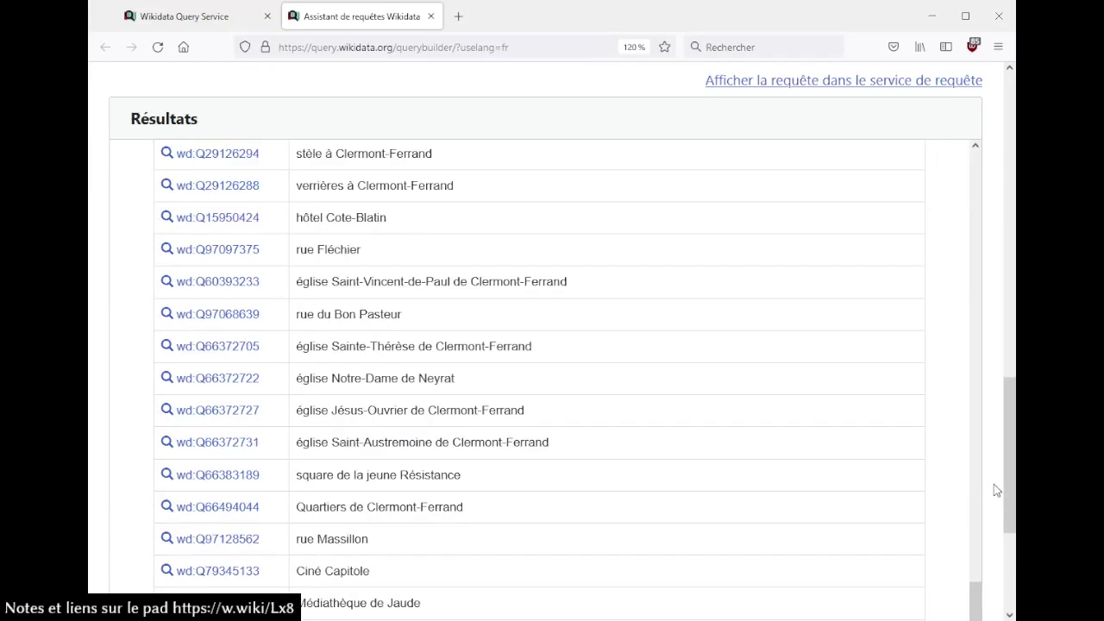
scroll(996, 491, "up", 4)
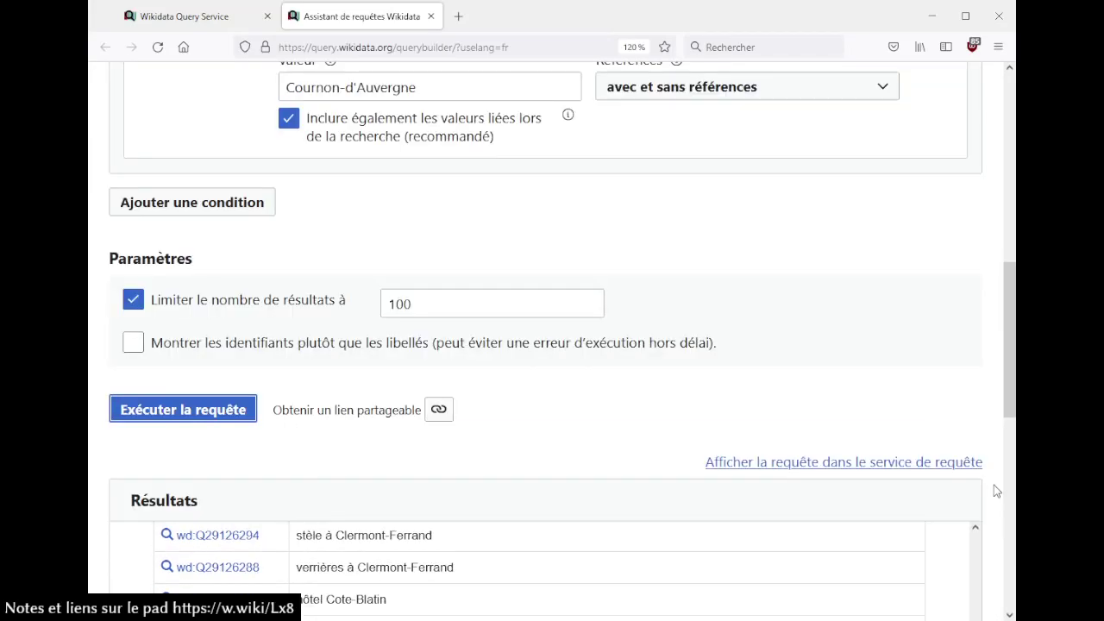
- Review the limit on the number of results and the "ou" operator joining the two location conditions
left_click(427, 302)
key("ctrl+a")
left_click(455, 215)
scroll(493, 264, "up", 5)
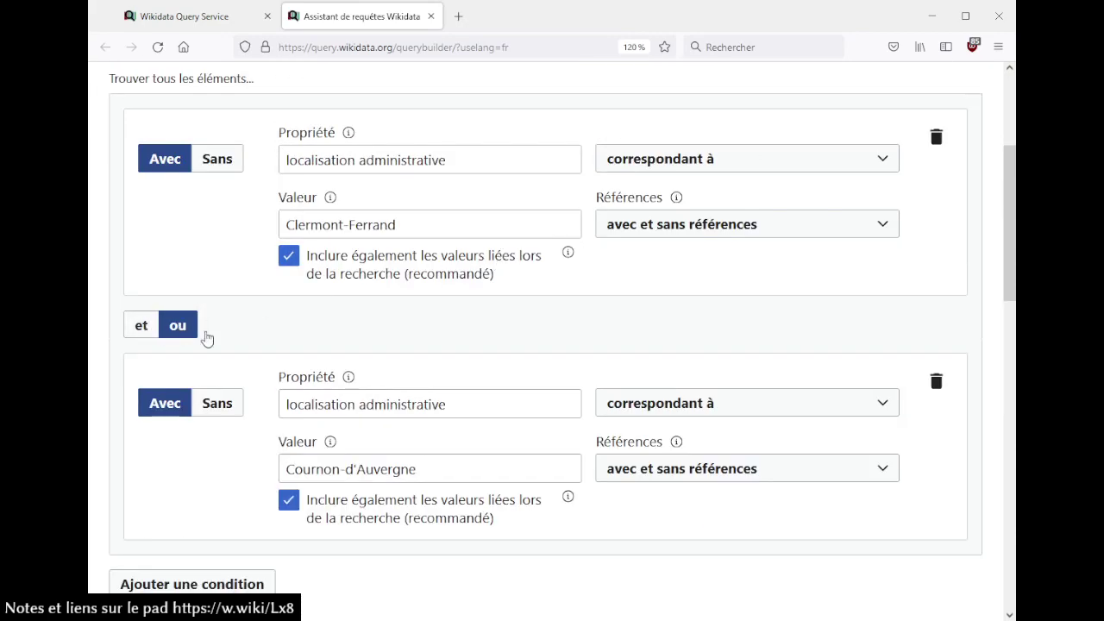
- Open the query in Wikidata Query Service, examine the UNION between the two location blocks, and close the SPARQL view
scroll(548, 346, "down", 4)
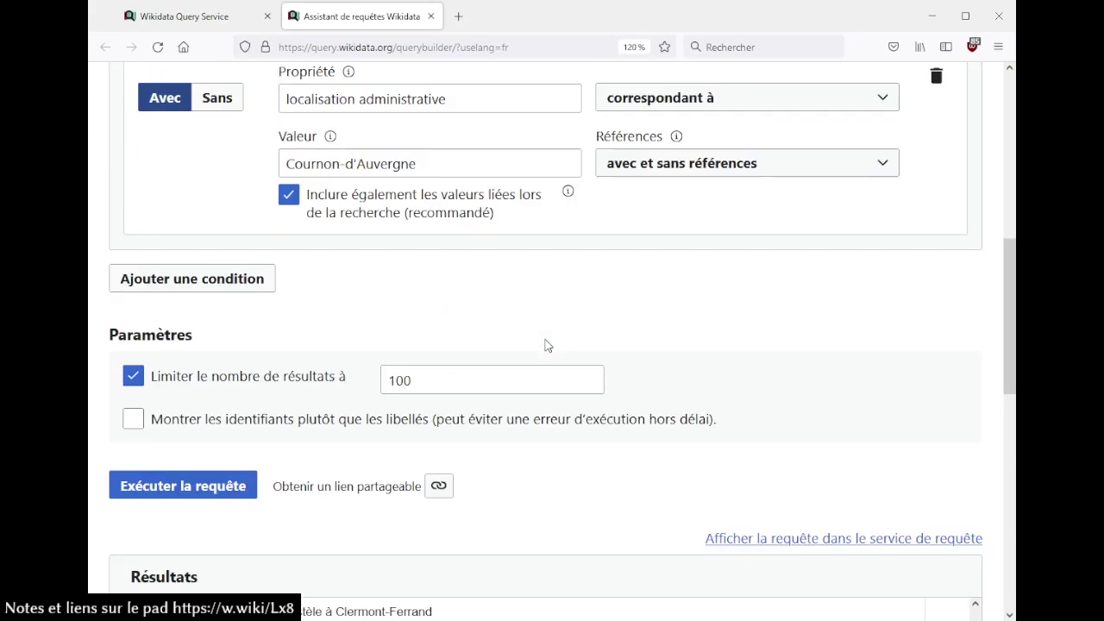
left_click(746, 539)
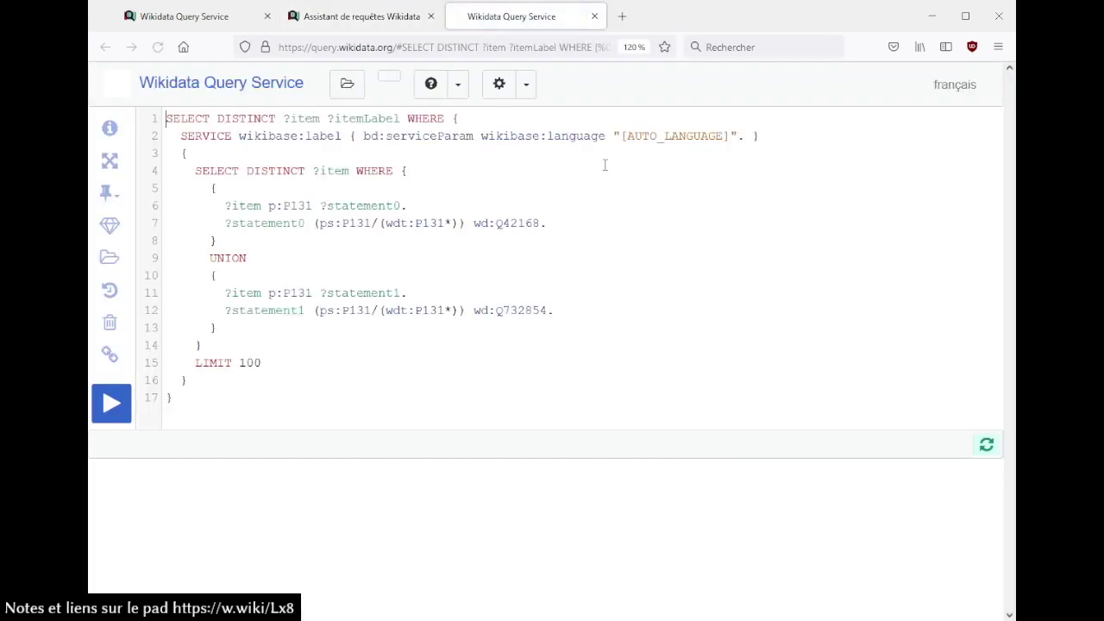
double_click(240, 253)
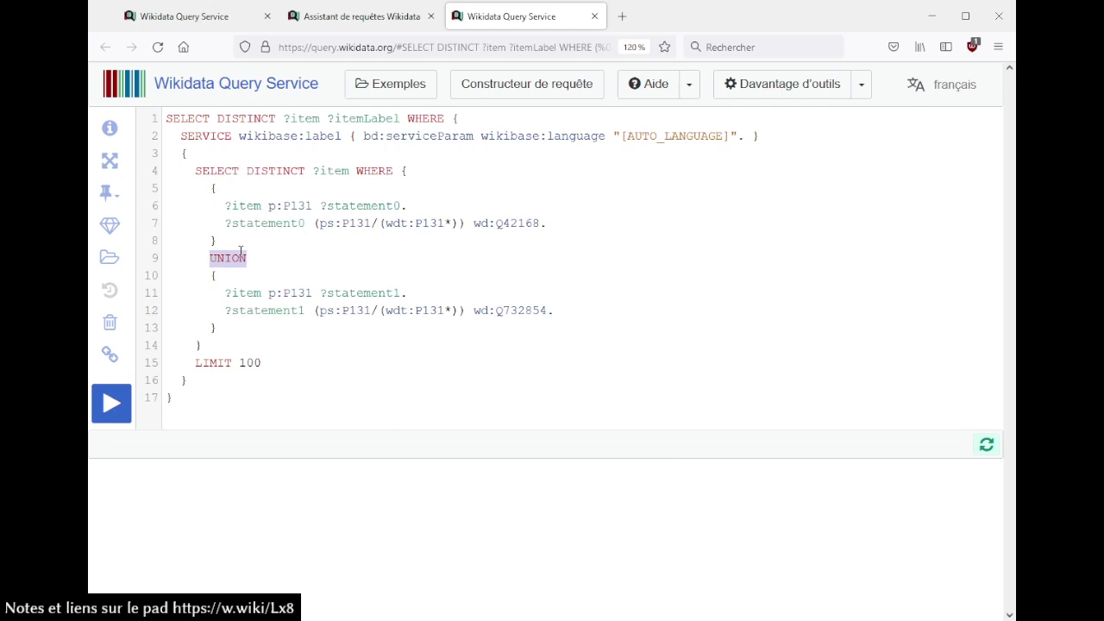
left_click(253, 255)
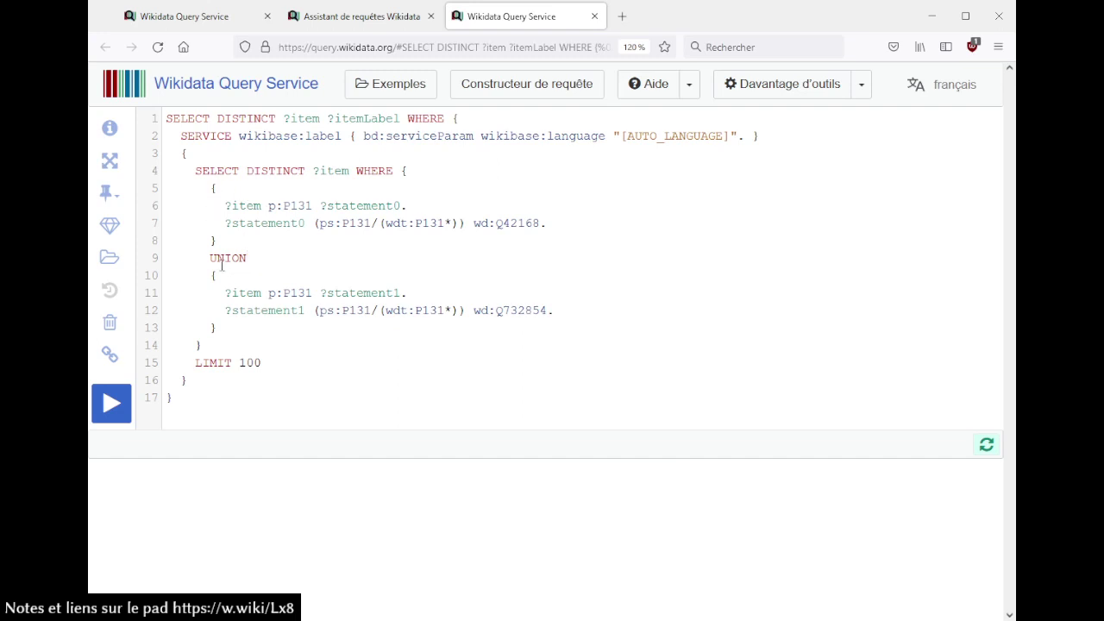
double_click(222, 265)
left_click(225, 190)
left_click(390, 18)
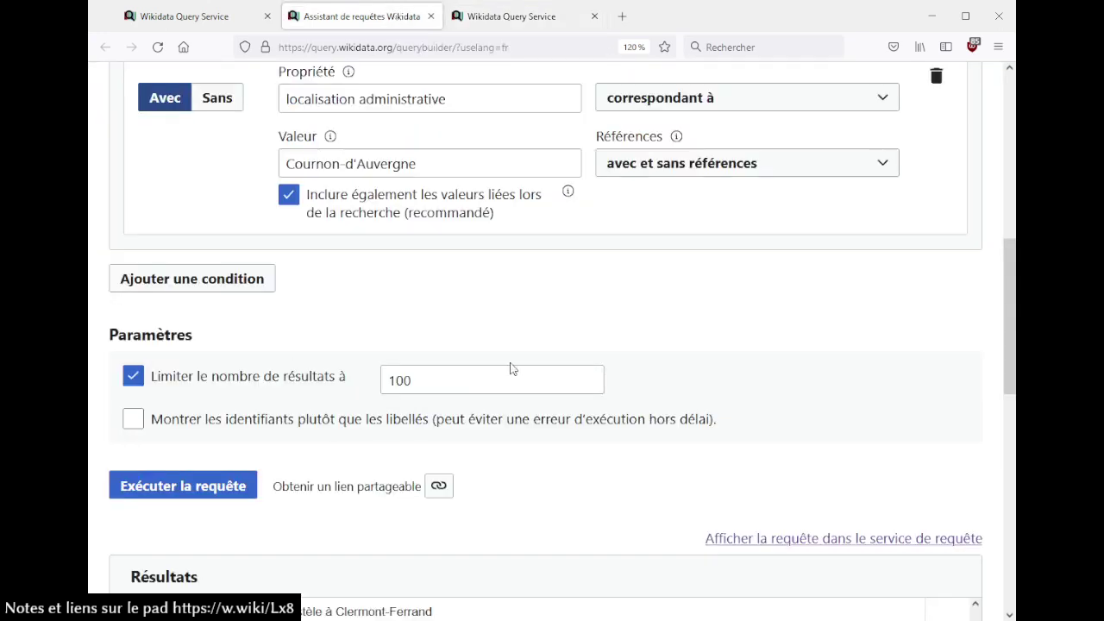
left_click(594, 15)
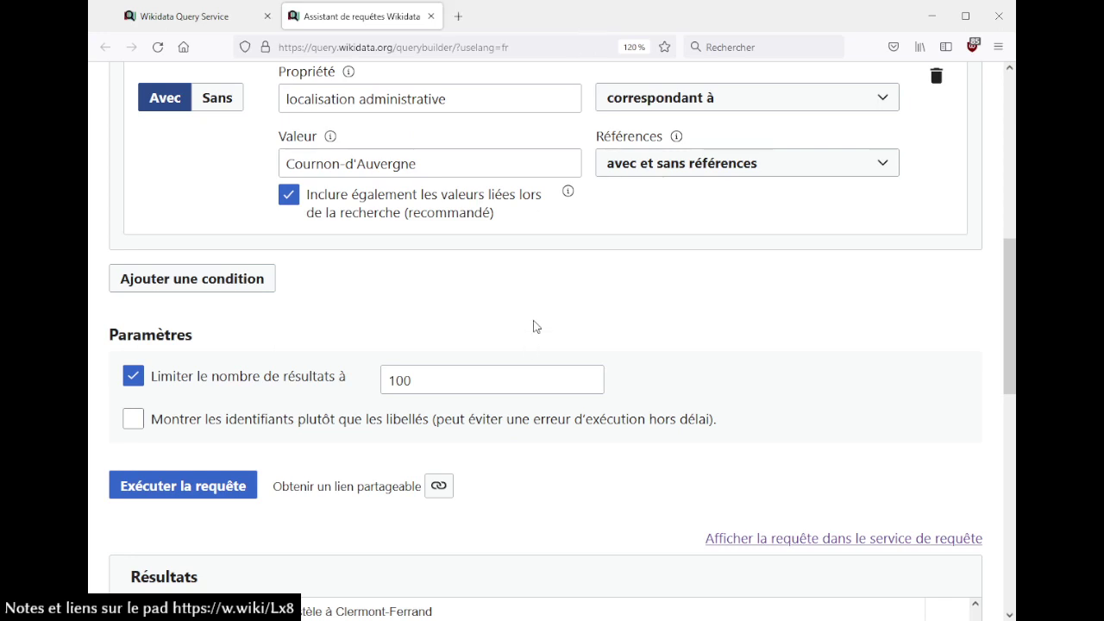
- Delete the Cournon-d'Auvergne location condition from the query
scroll(533, 326, "up", 5)
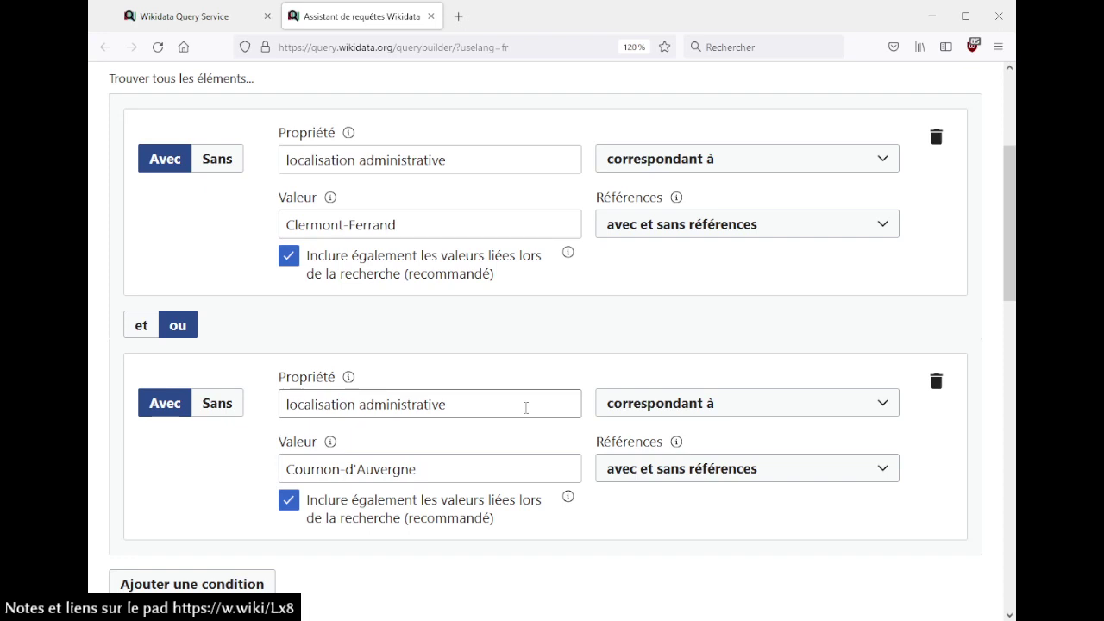
scroll(526, 407, "down", 3)
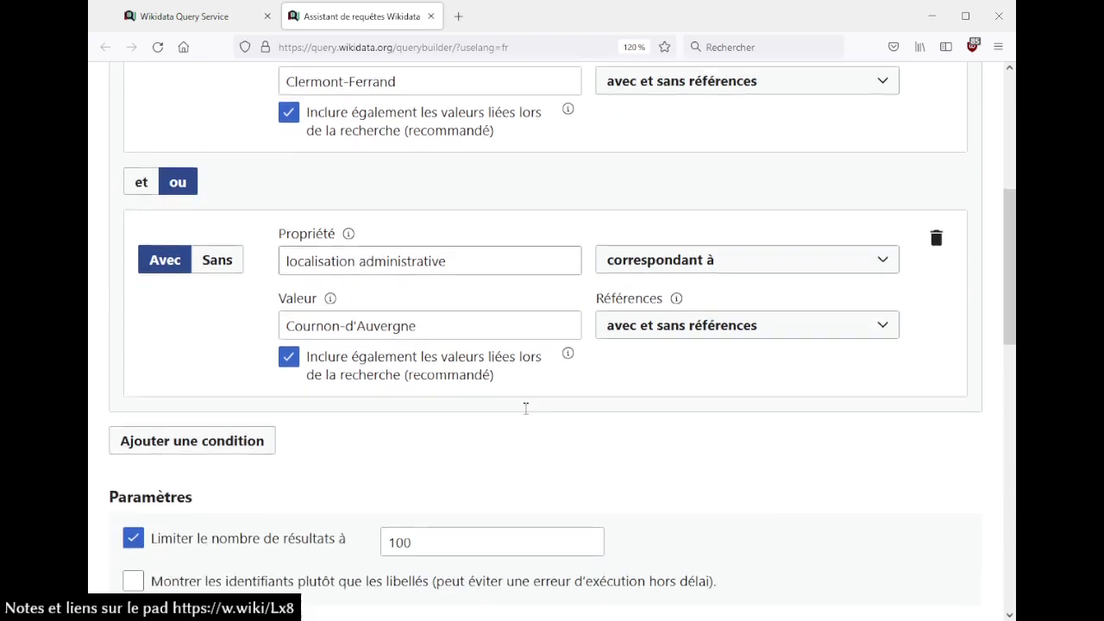
scroll(524, 412, "up", 1)
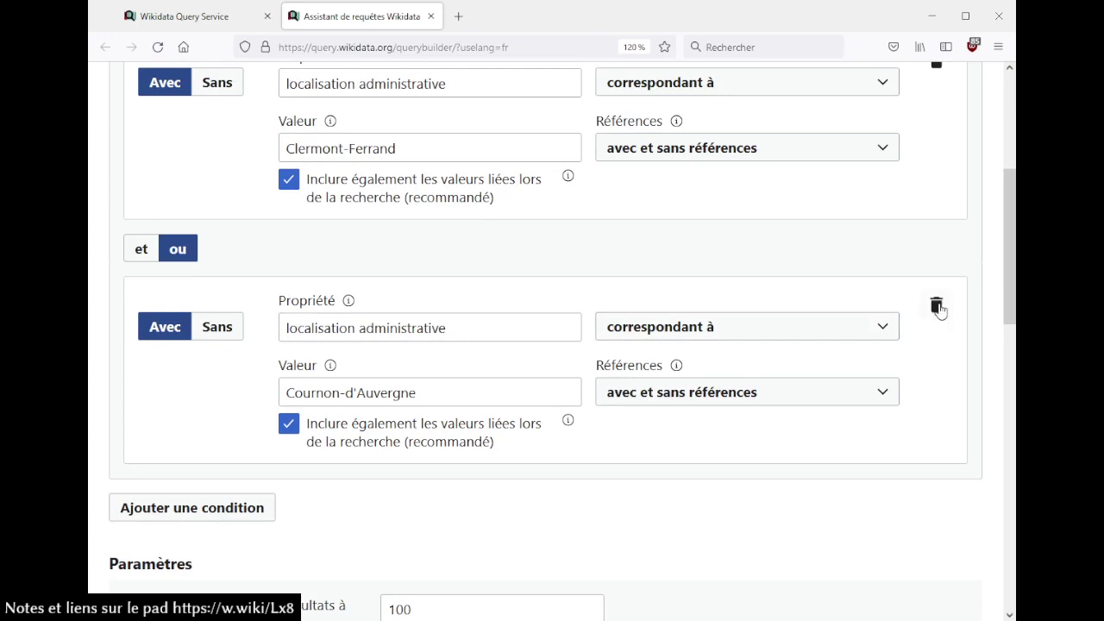
left_click(938, 306)
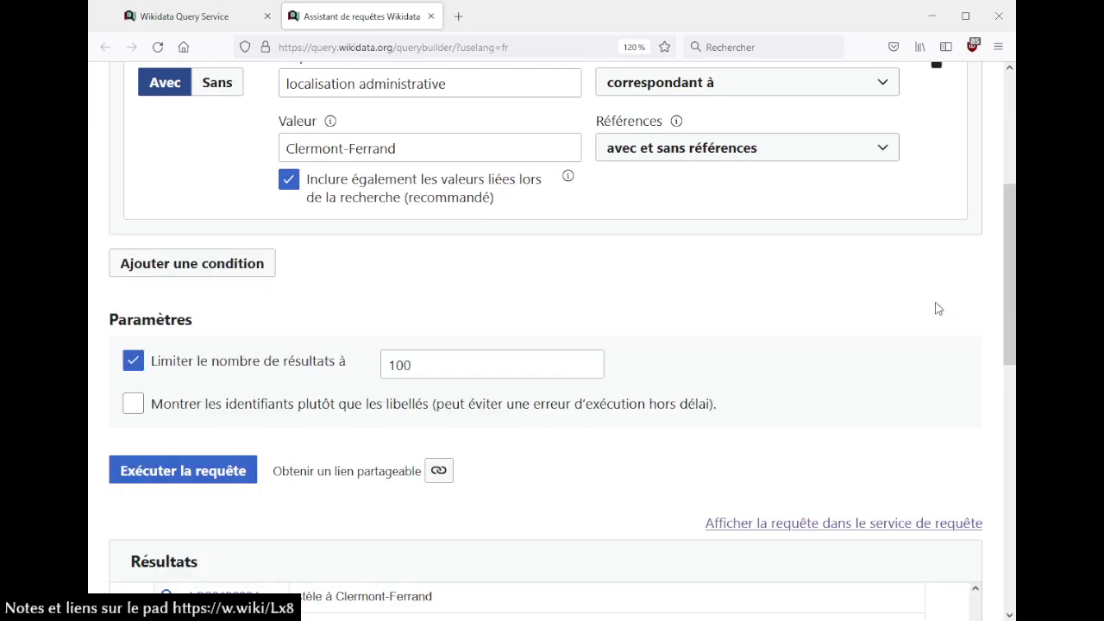
- Add a condition on the property "architecte" set to "quelle que soit la valeur"
left_click(242, 270)
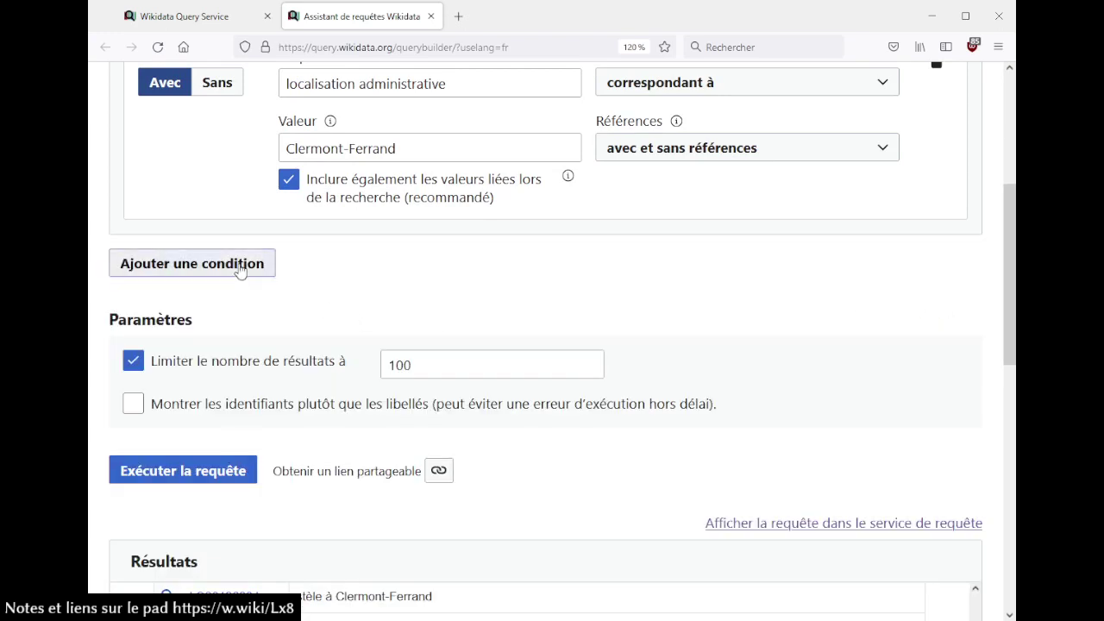
scroll(397, 259, "up", 3)
left_click(411, 271)
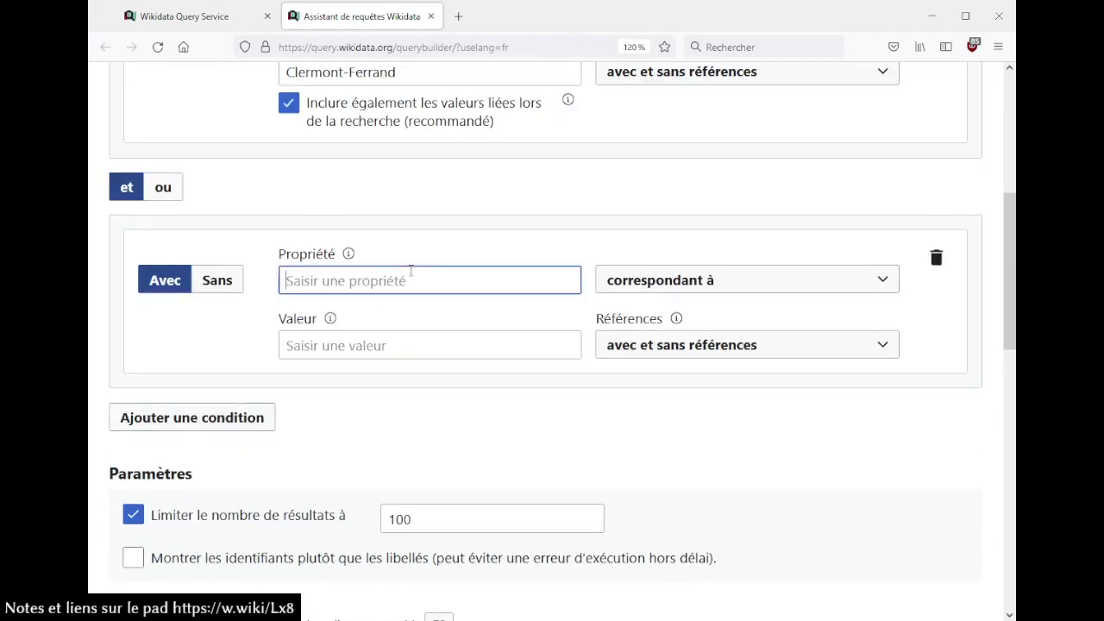
type("archit")
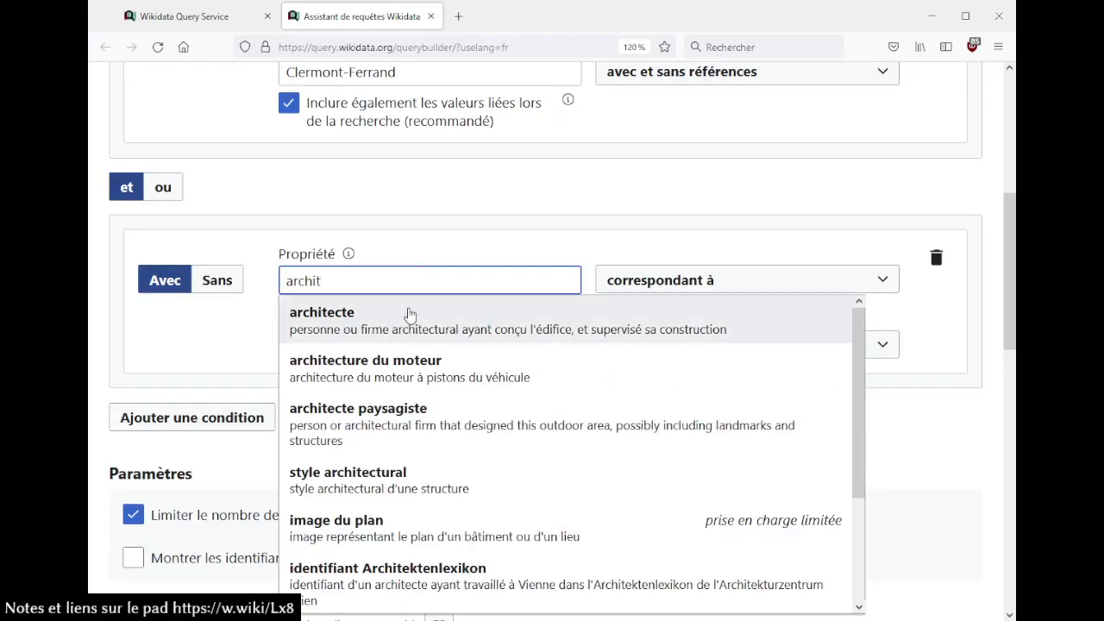
left_click(409, 313)
left_click(613, 294)
left_click(646, 385)
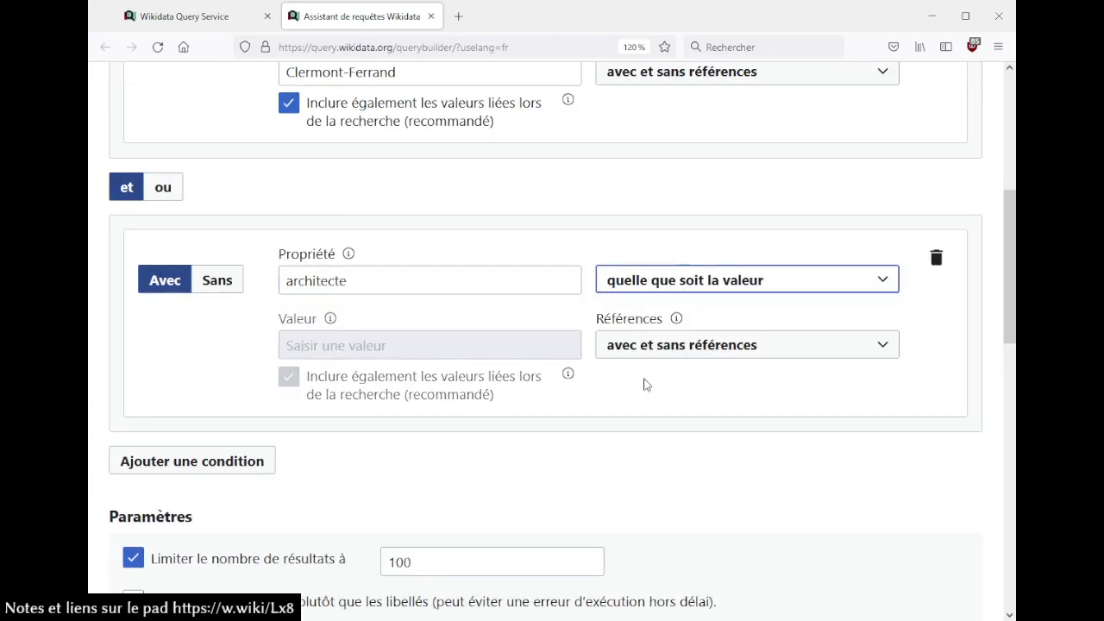
- Add a third, empty condition below the "architecte" condition
scroll(439, 453, "down", 2)
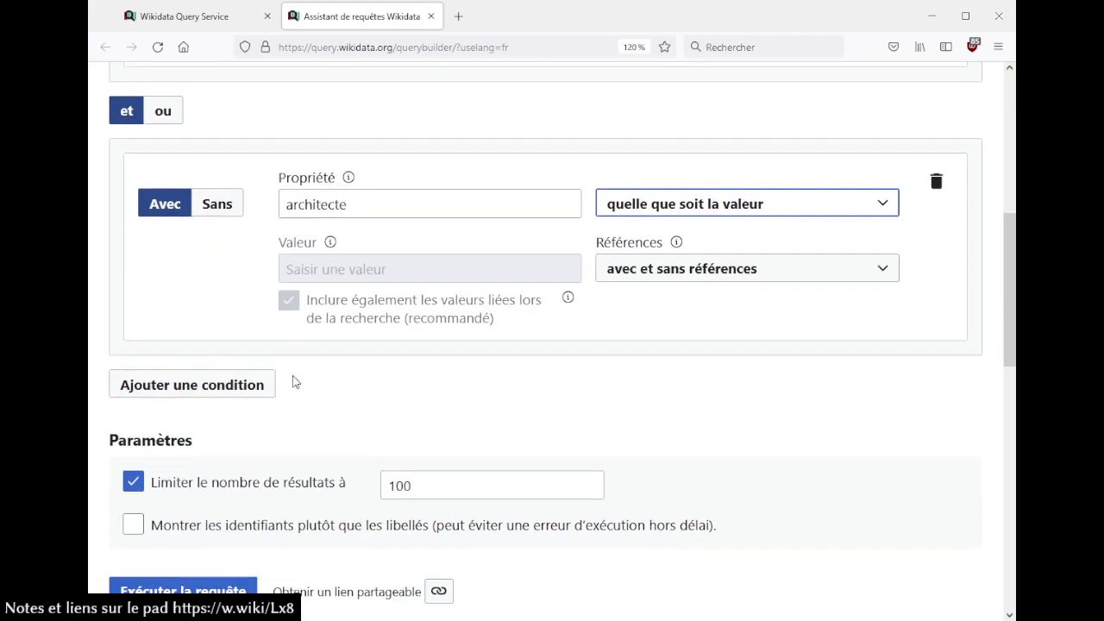
left_click(246, 385)
scroll(337, 276, "down", 10)
scroll(362, 301, "up", 7)
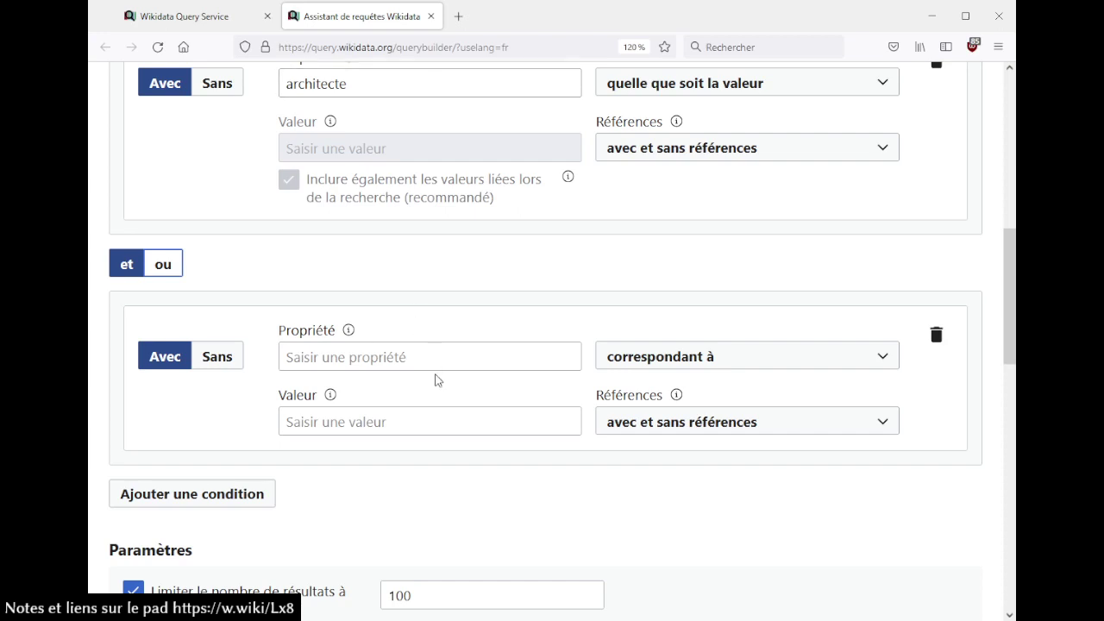
- Review the query from "Trouver tous les éléments..." through its three conditions and the "et" operators linking them
scroll(383, 329, "up", 5)
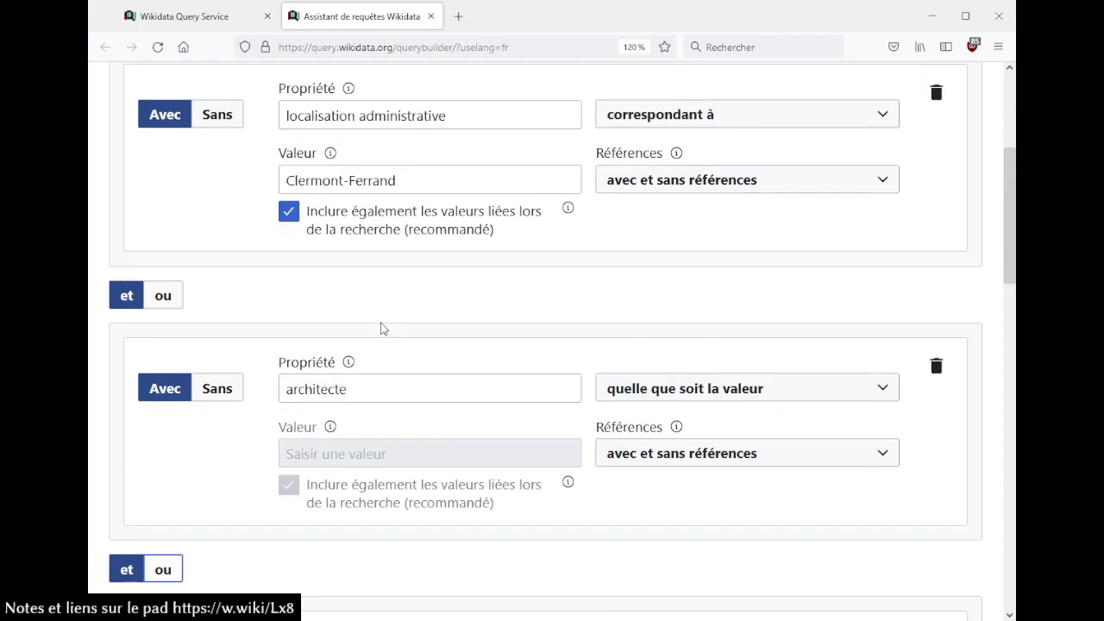
scroll(387, 182, "up", 5)
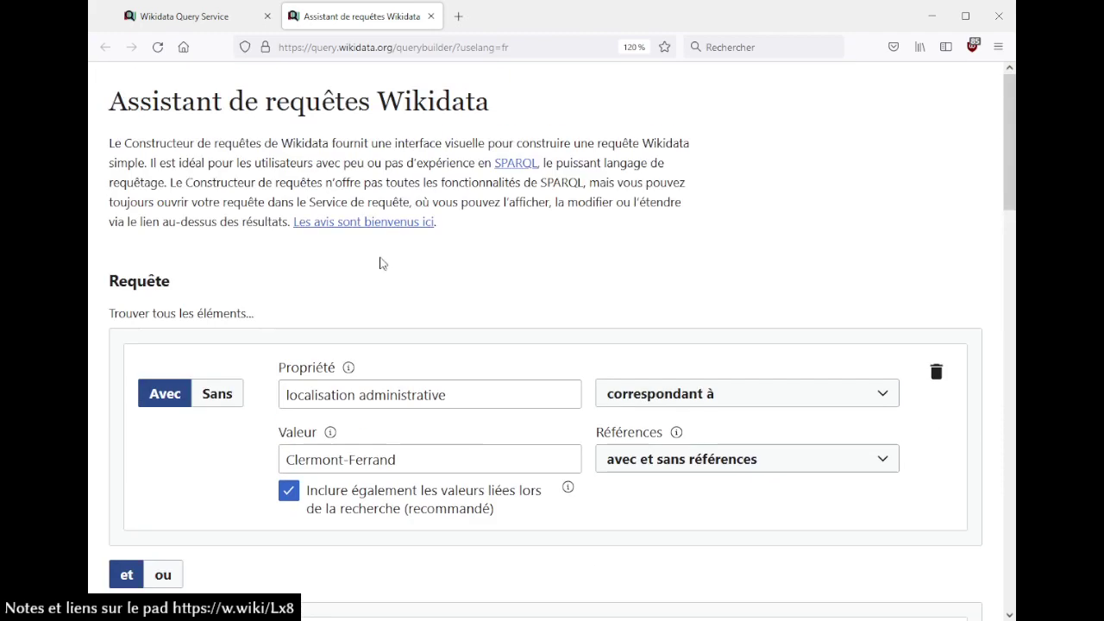
double_click(215, 315)
left_click(382, 281)
scroll(384, 284, "down", 17)
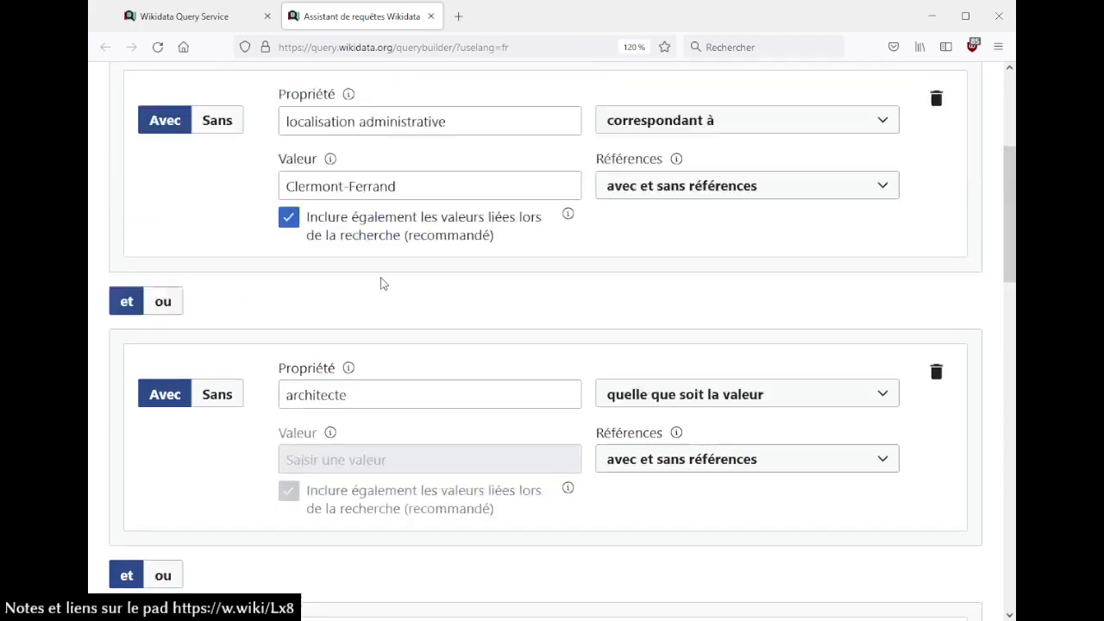
scroll(384, 284, "up", 1)
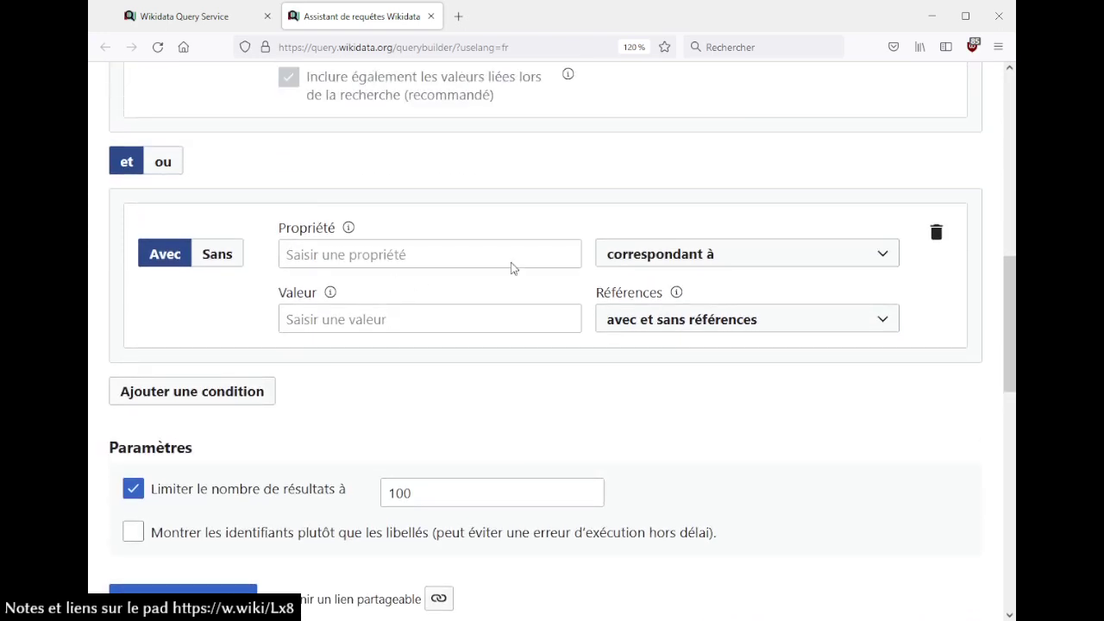
scroll(845, 304, "up", 2)
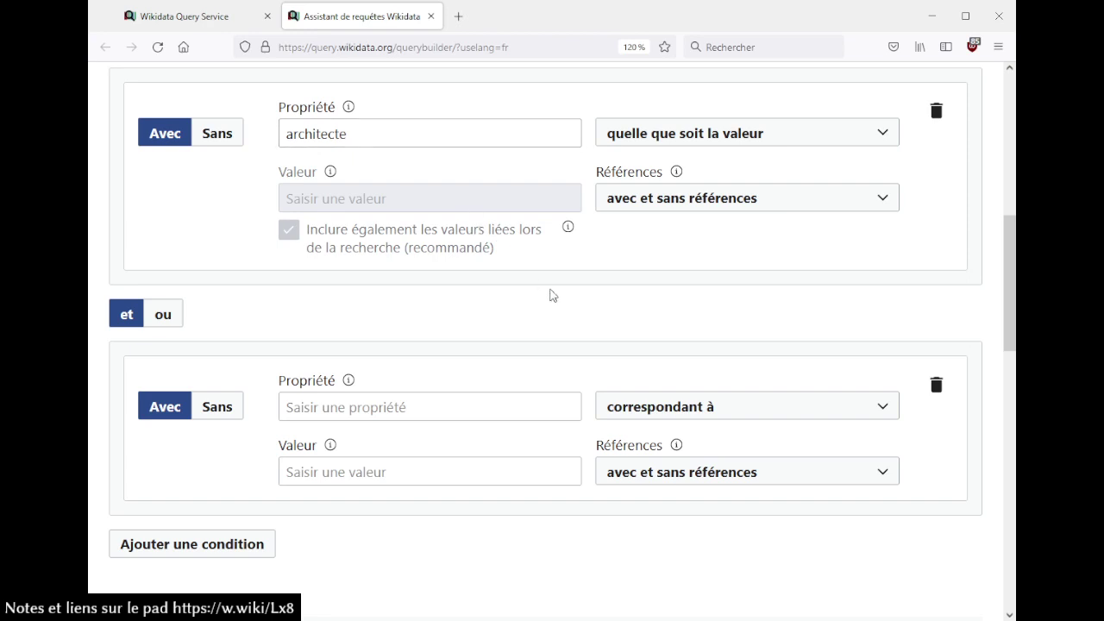
- Delete the empty third condition from the query
scroll(553, 295, "down", 3)
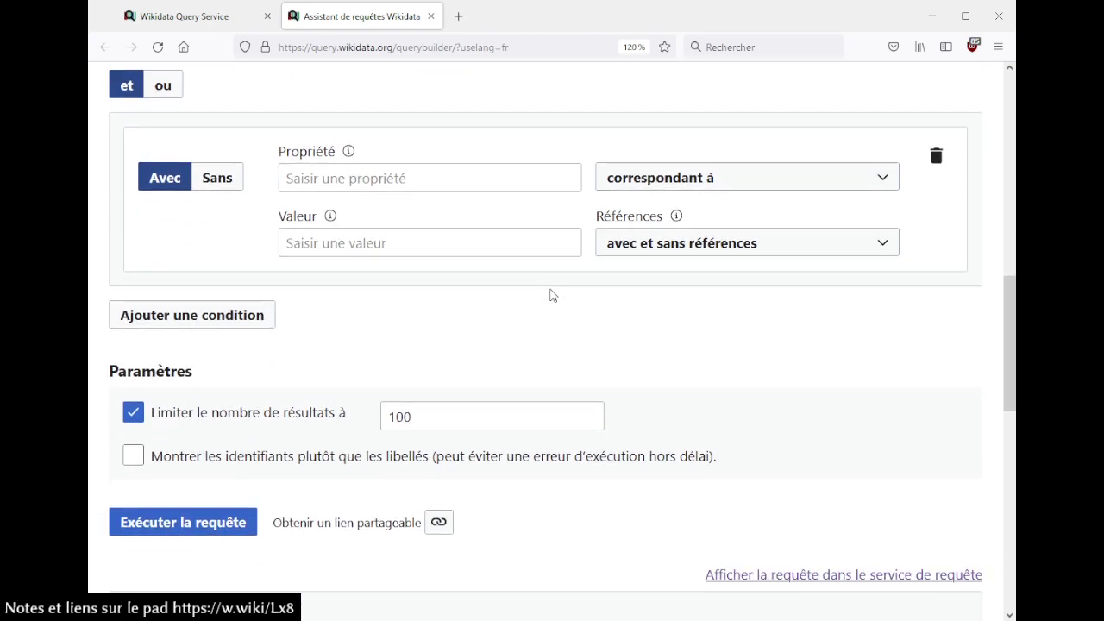
scroll(553, 295, "up", 2)
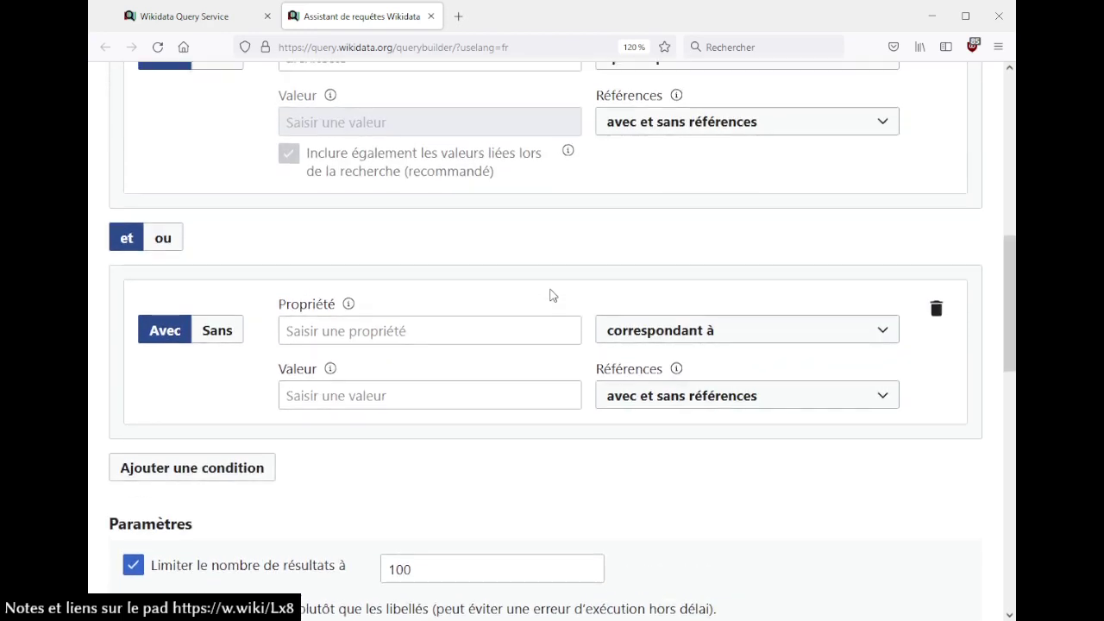
left_click(937, 308)
scroll(656, 305, "up", 3)
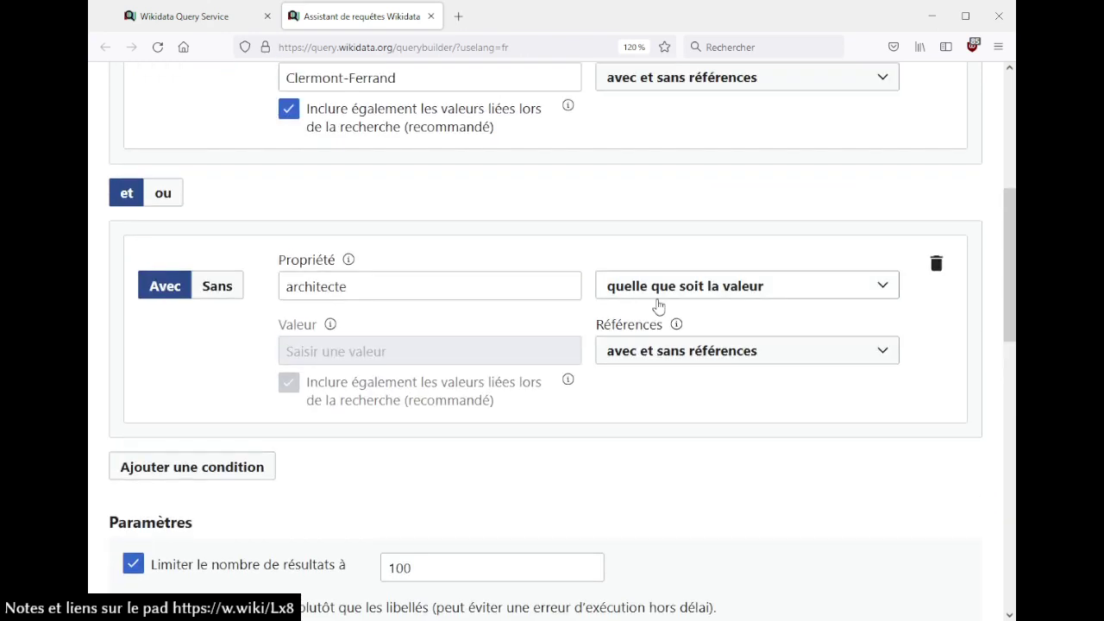
- Open the result "stèle à Clermont-Ferrand", show the reference of its "nature de l'élément" statement, and close the item page
scroll(513, 318, "down", 6)
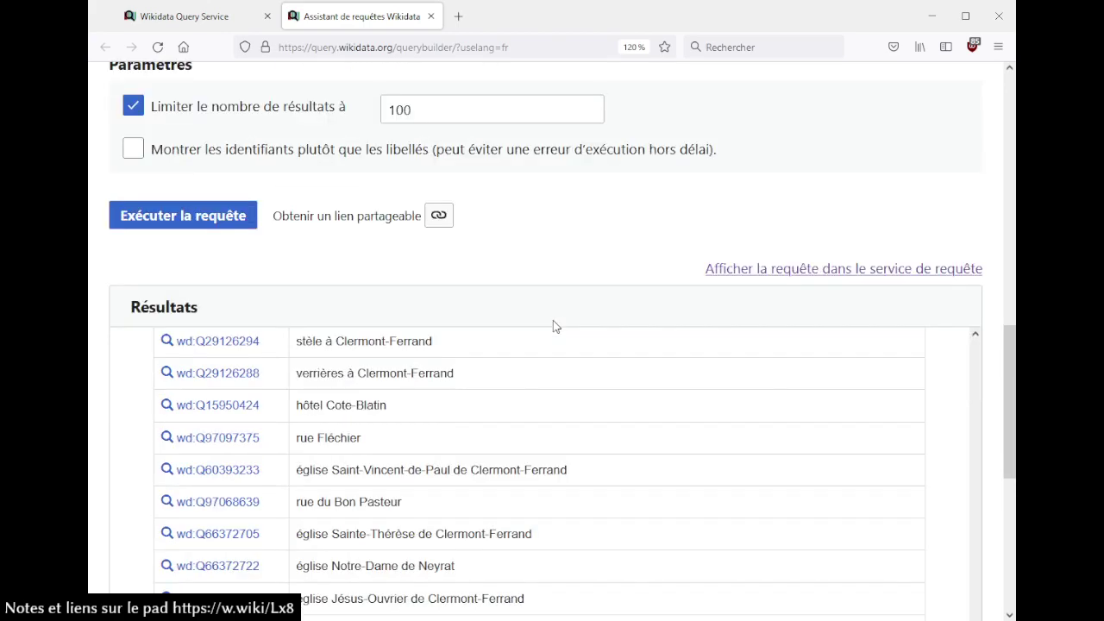
middle_click(255, 354)
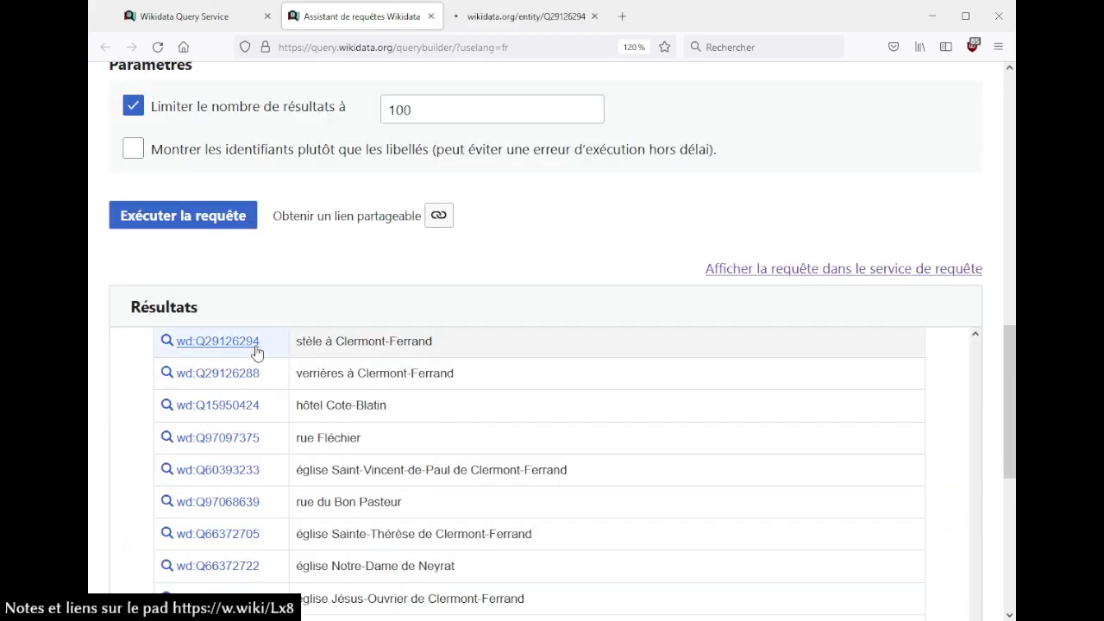
left_click(561, 14)
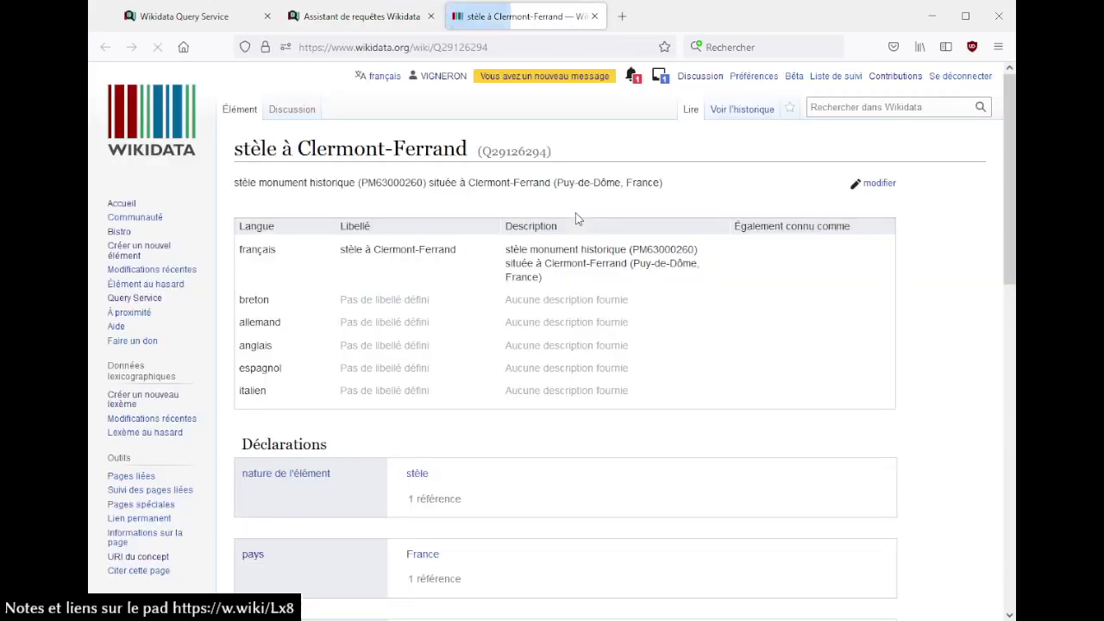
scroll(576, 218, "down", 3)
scroll(577, 217, "down", 1)
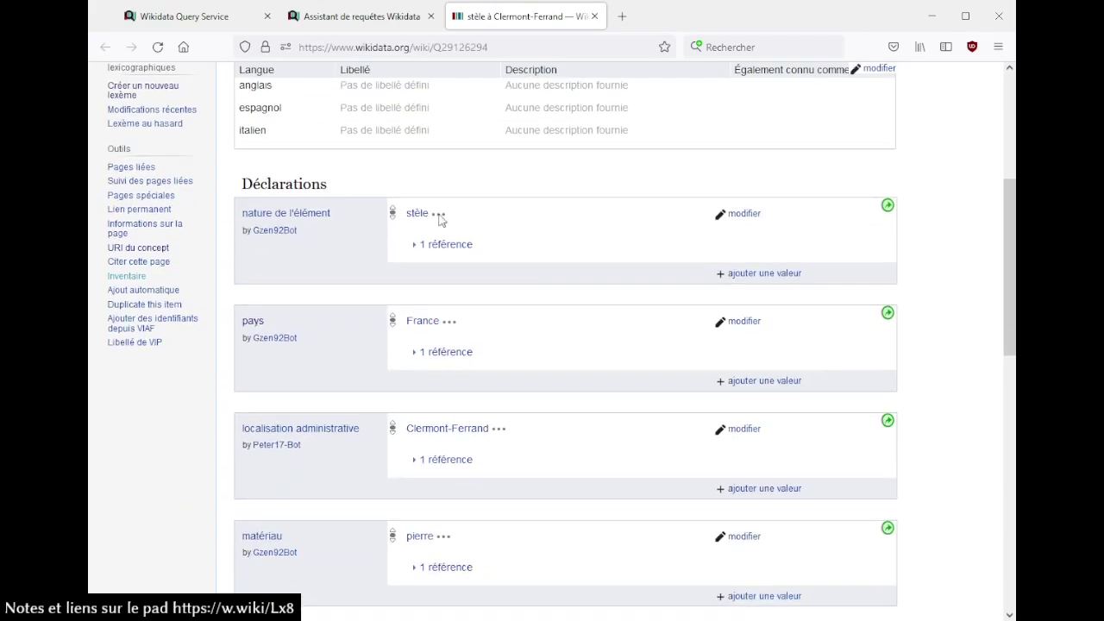
left_click(448, 244)
left_click(451, 245)
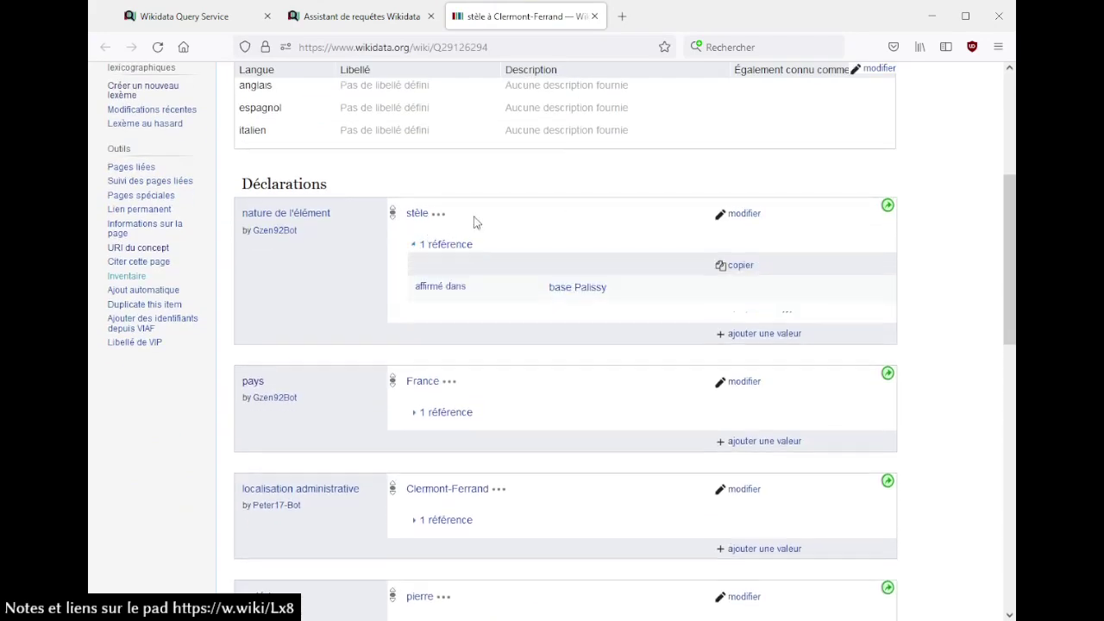
left_click(594, 16)
- Delete the "architecte" condition, keeping only the Clermont-Ferrand location condition
scroll(639, 271, "up", 3)
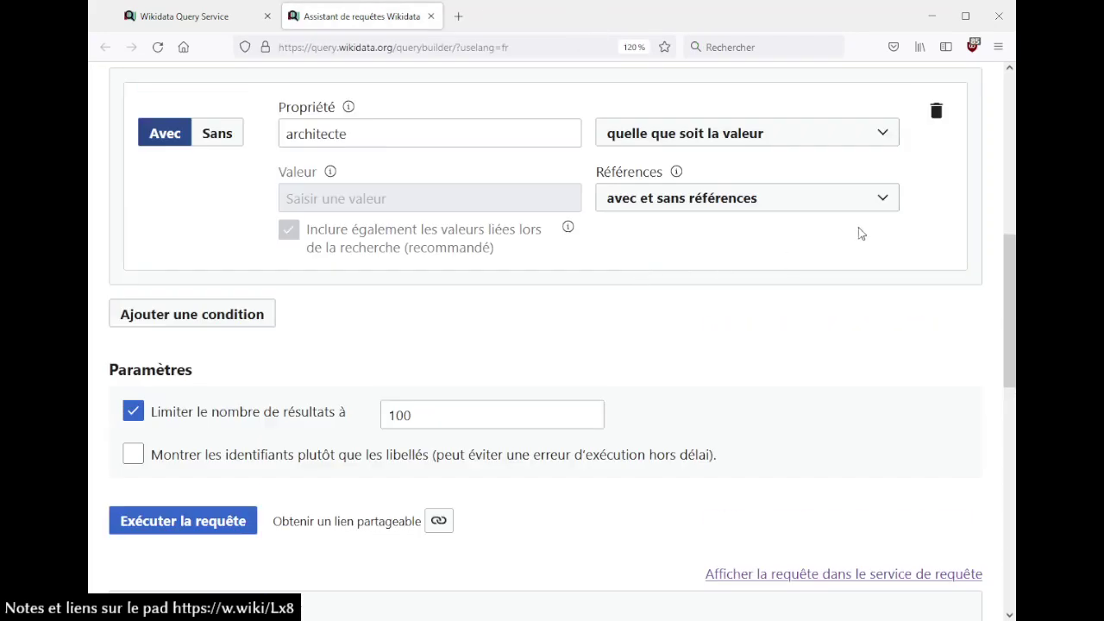
scroll(858, 234, "up", 2)
left_click(931, 264)
scroll(597, 321, "up", 3)
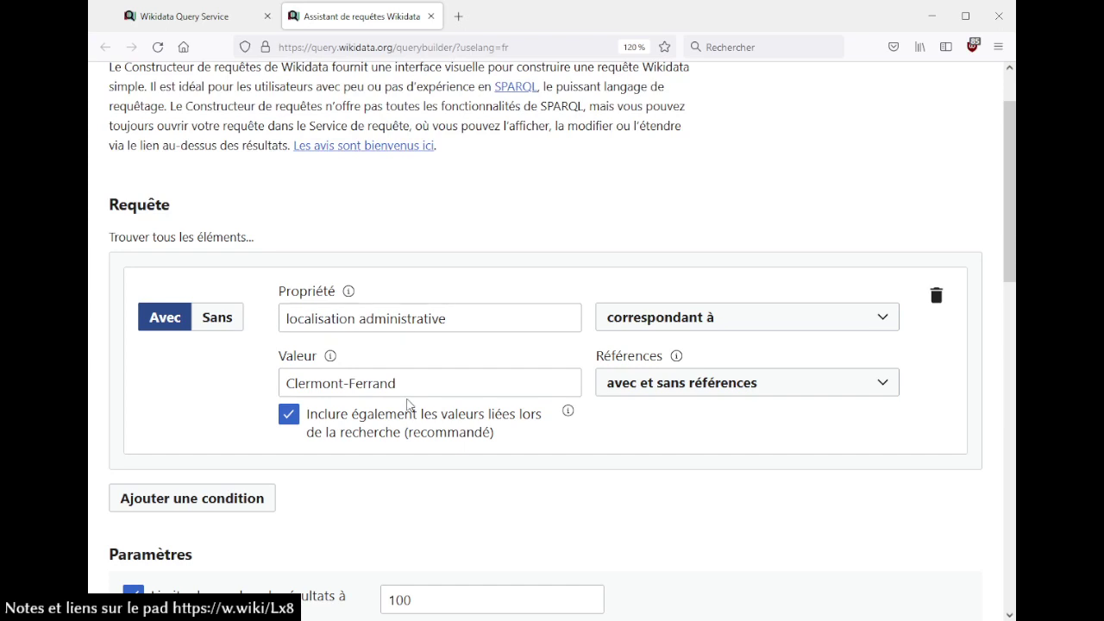
left_click(413, 318)
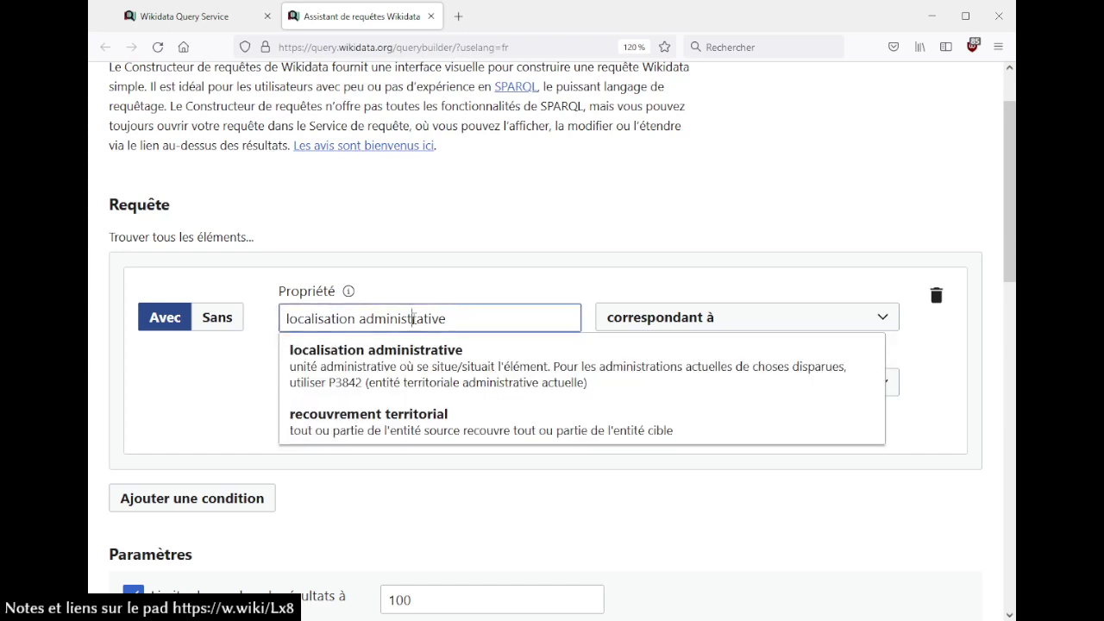
left_click(669, 315)
left_click(361, 373)
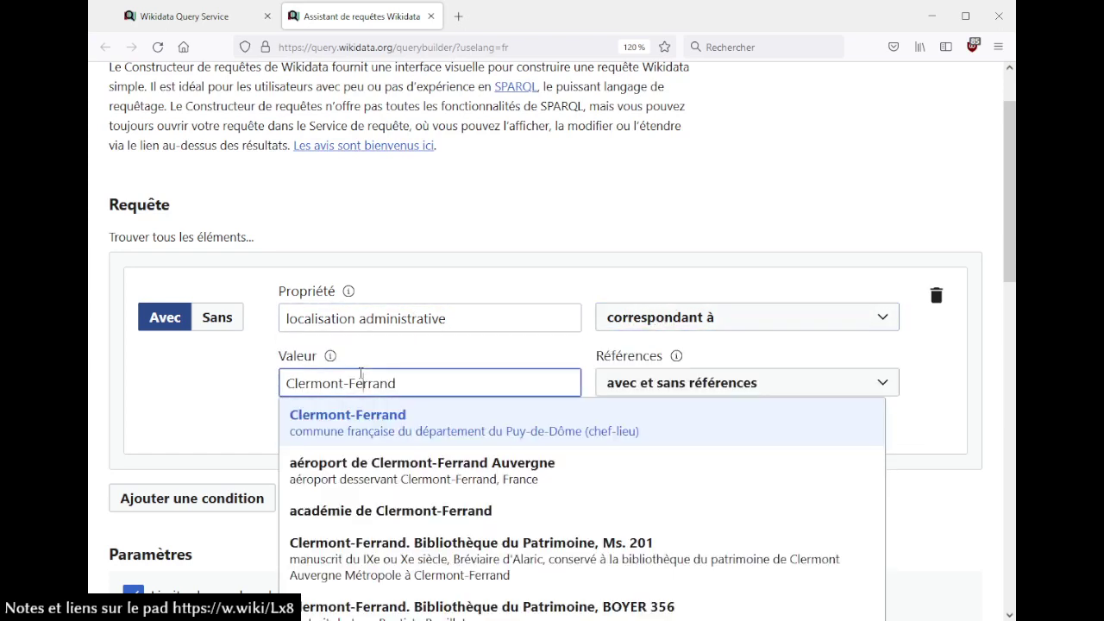
left_click(503, 247)
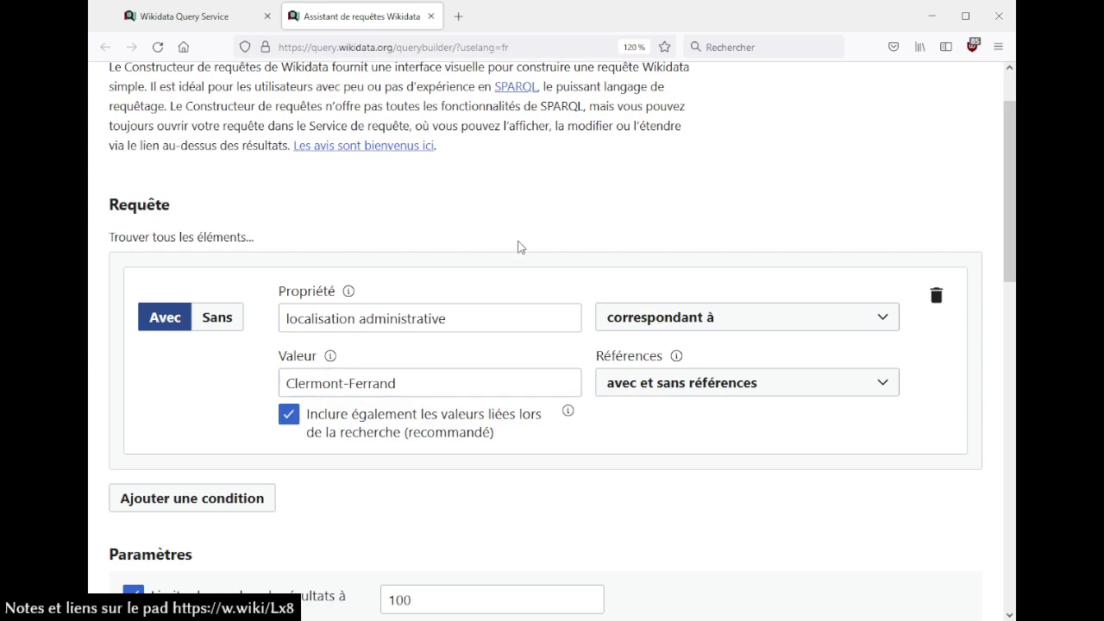
- Restrict the Clermont-Ferrand location condition to "seulement avec les références" and run the query
left_click(667, 391)
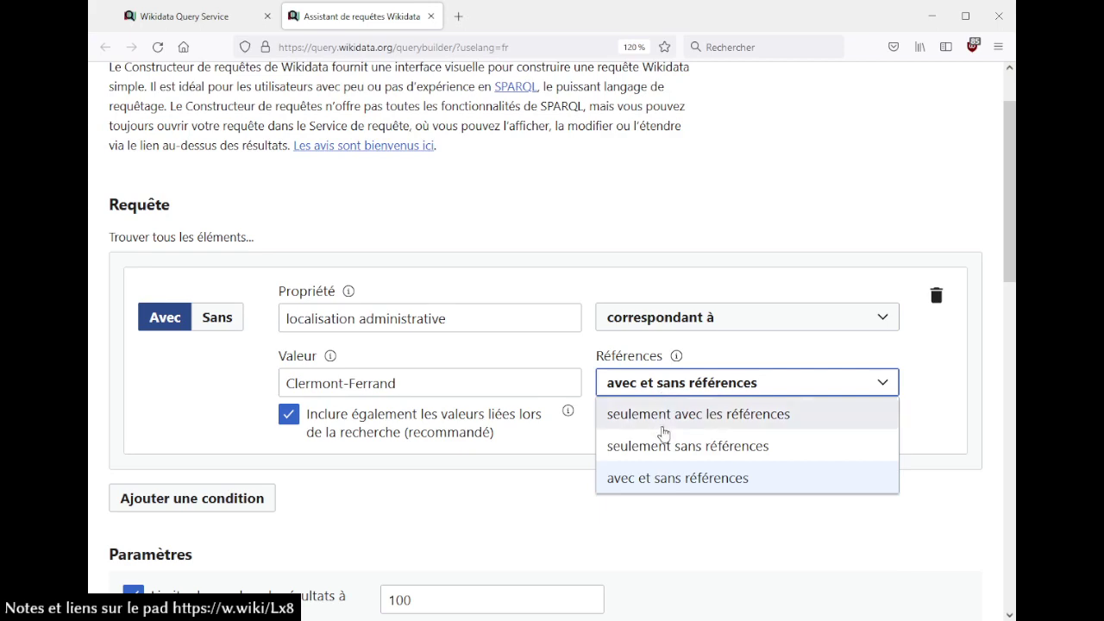
left_click(663, 416)
scroll(647, 448, "down", 3)
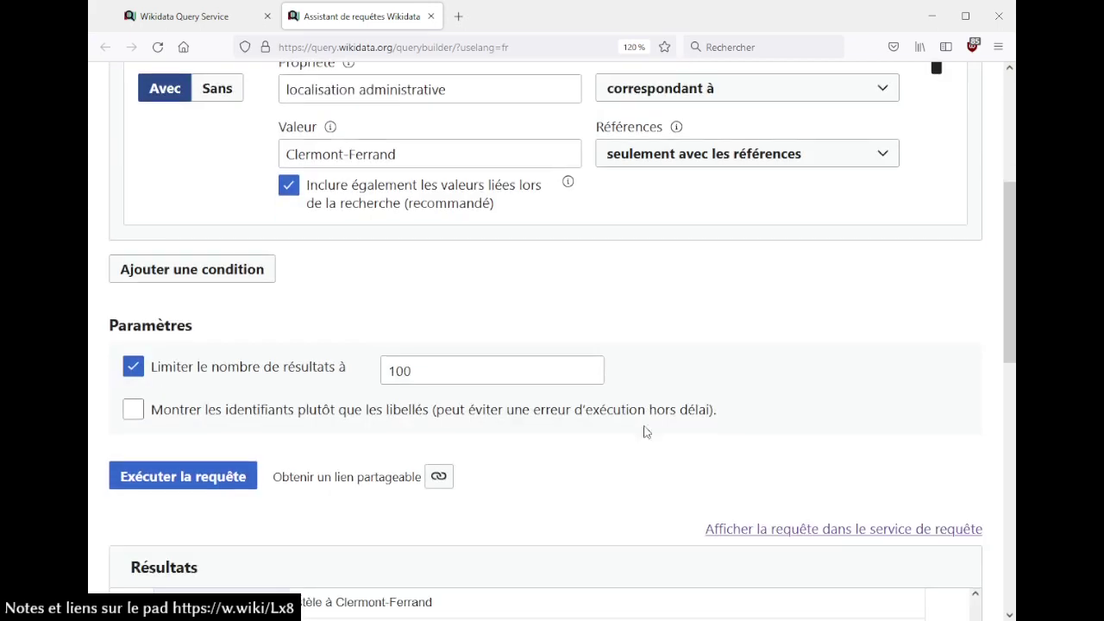
left_click(236, 481)
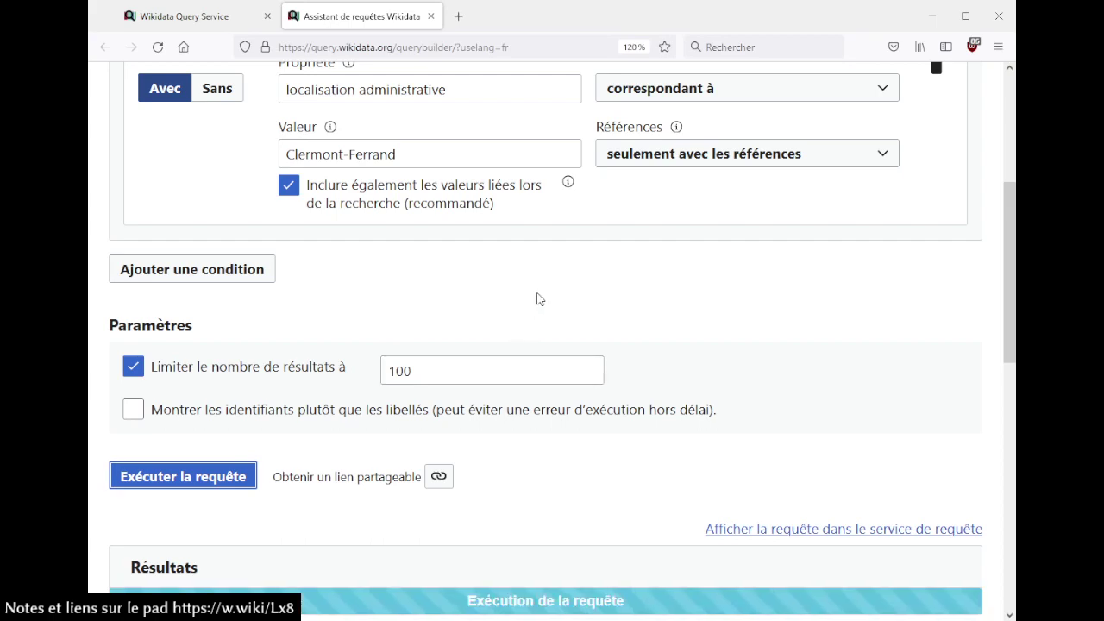
- Browse the query results and open the item "Conservatoire à rayonnement régional de Clermont-Ferrand"
scroll(543, 334, "down", 5)
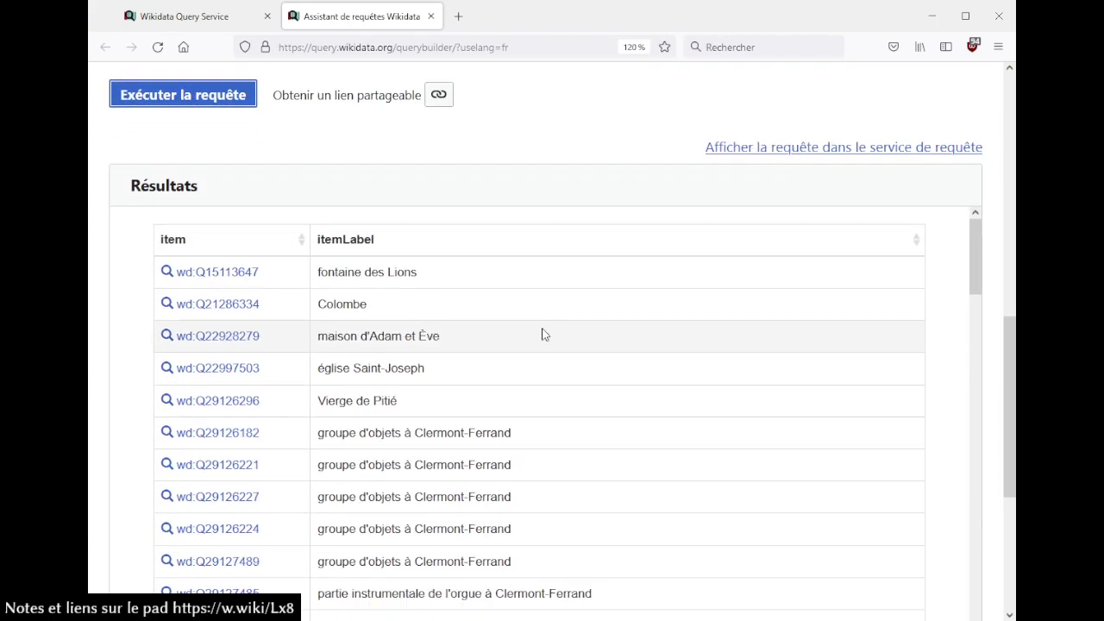
scroll(543, 334, "down", 1)
scroll(513, 377, "down", 5)
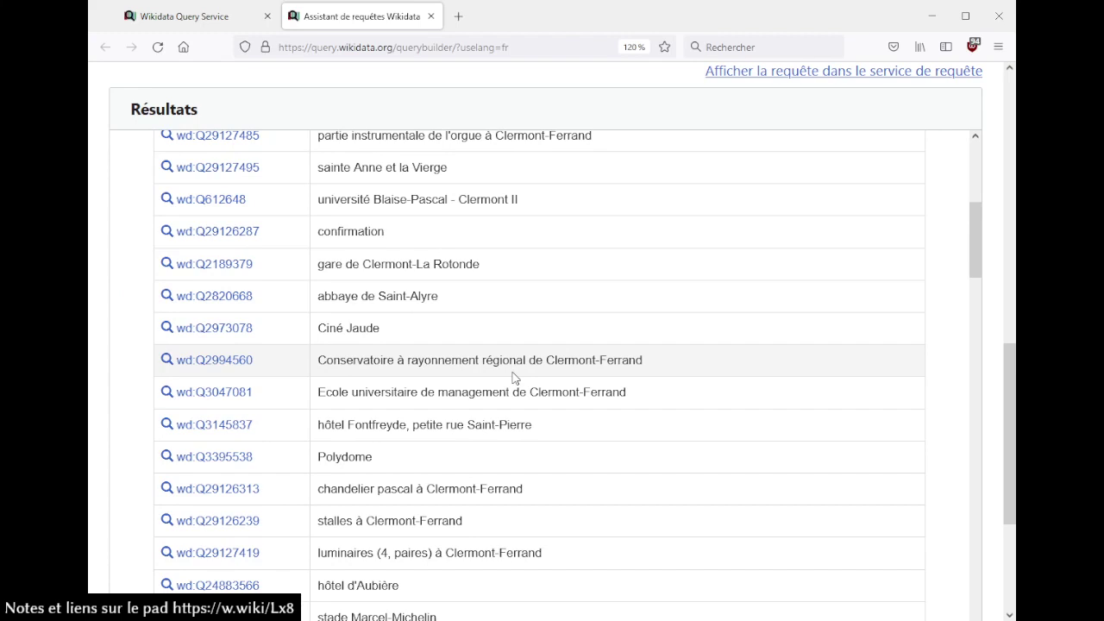
left_click(250, 365)
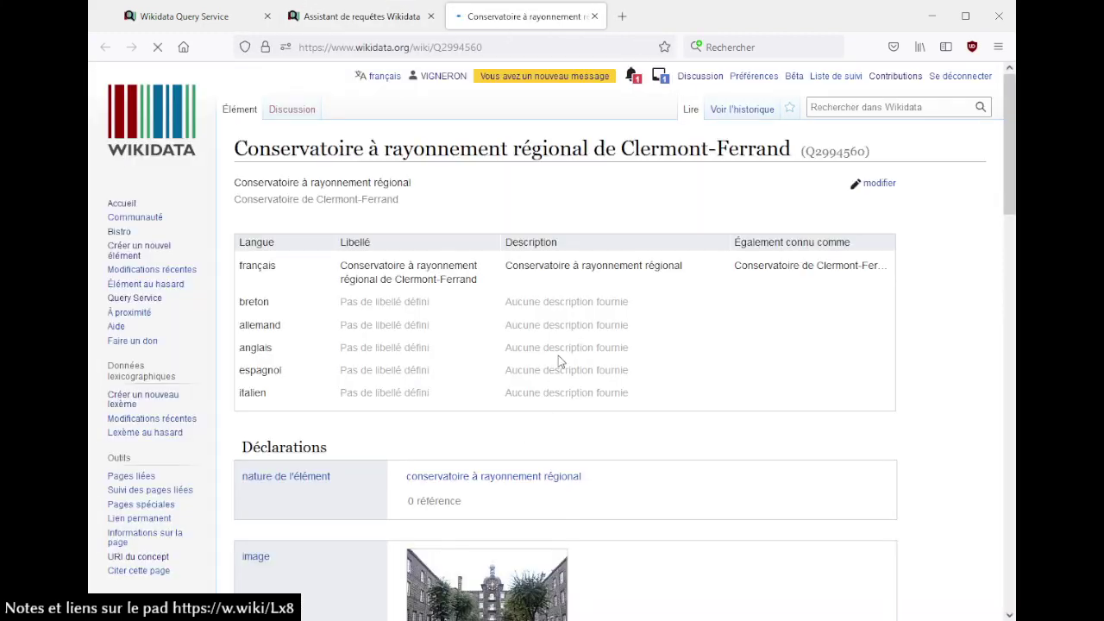
scroll(558, 355, "down", 1)
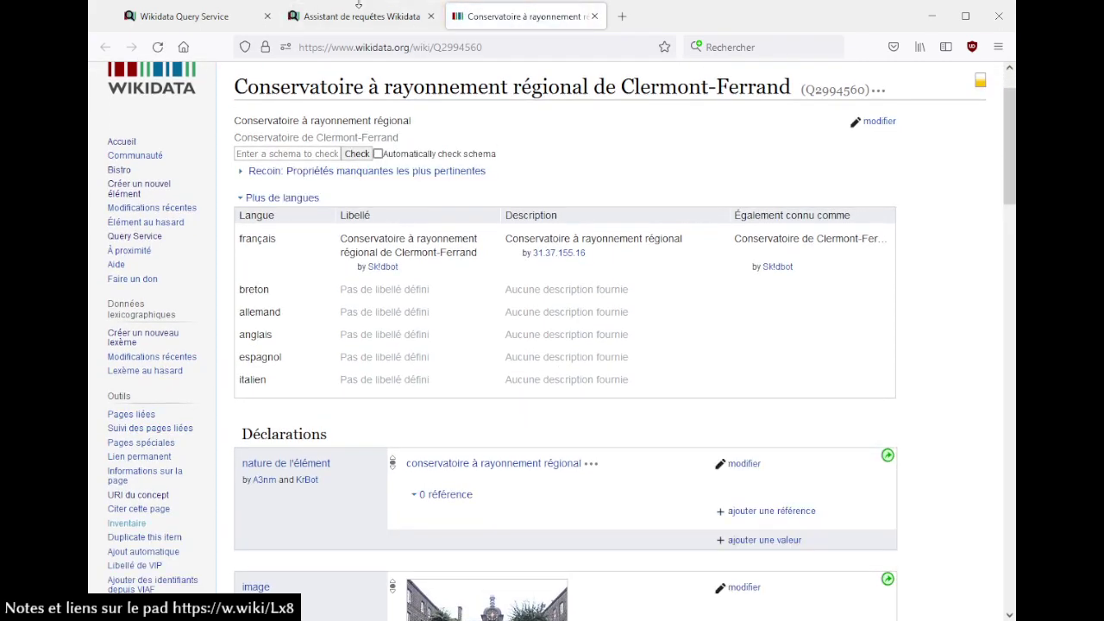
scroll(619, 259, "up", 1)
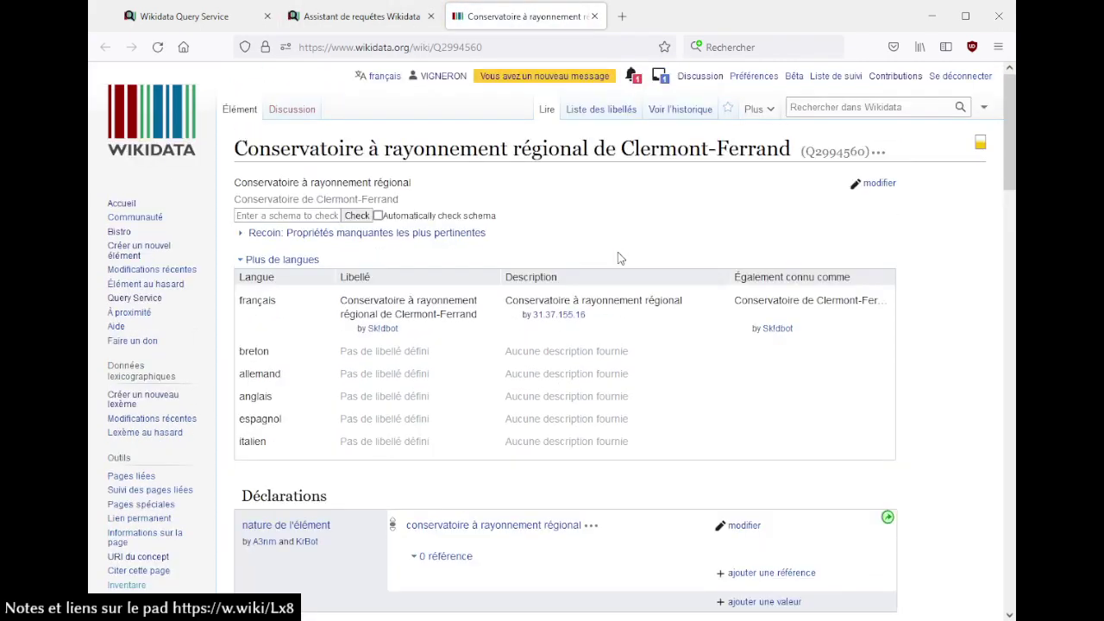
- Recheck the location condition in the query builder, and show the reference of the Conservatoire item's "localisation administrative" statement
left_click(390, 24)
scroll(656, 345, "up", 10)
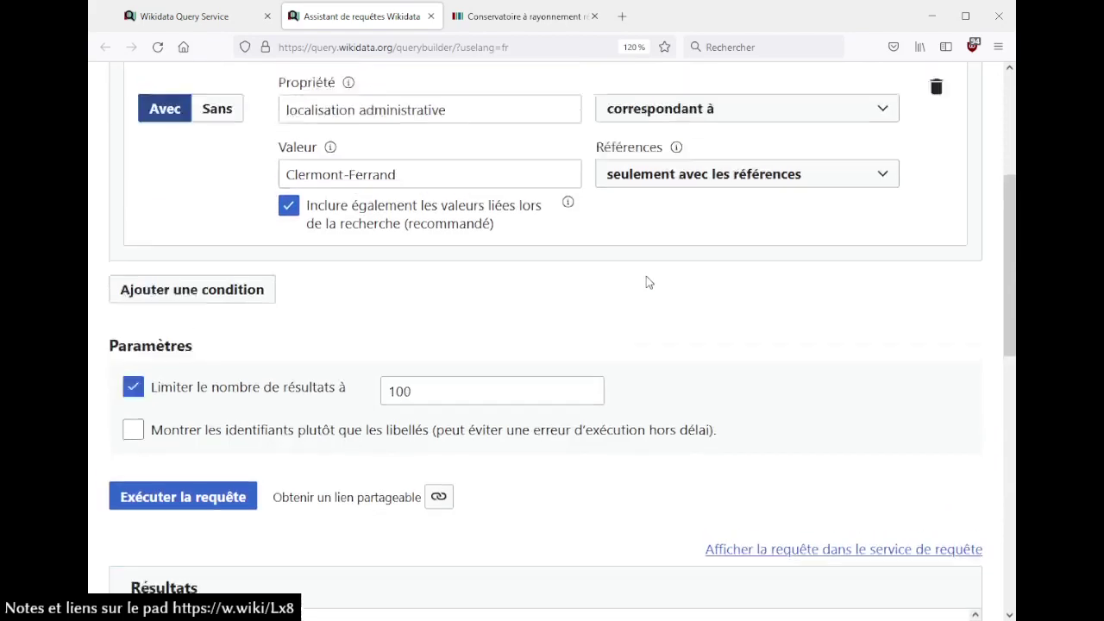
scroll(649, 285, "up", 3)
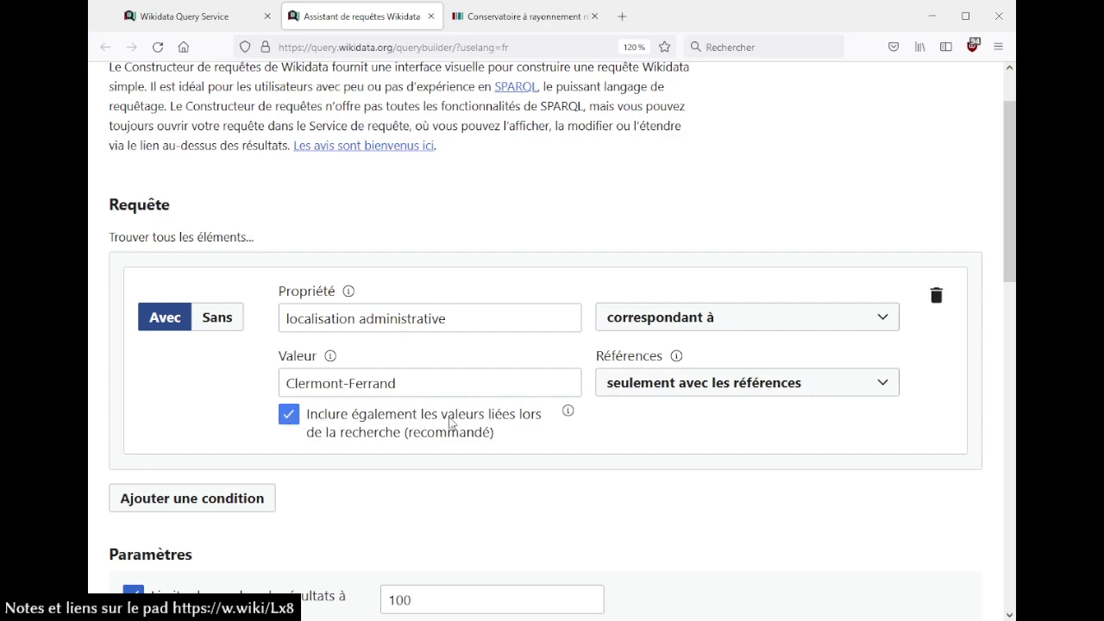
left_click(509, 19)
scroll(572, 386, "down", 4)
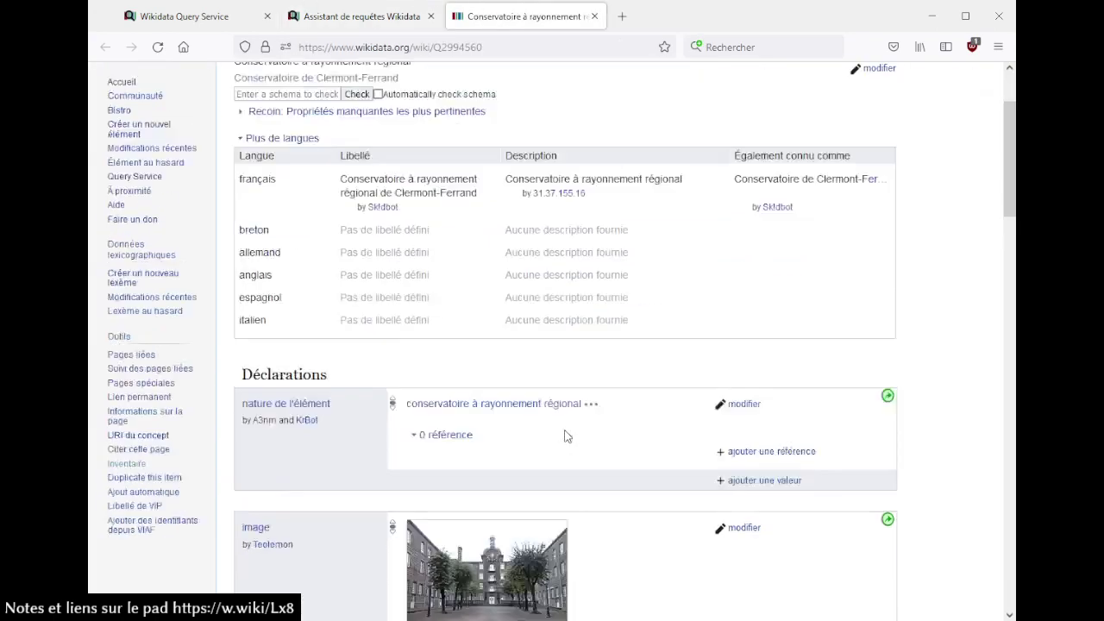
scroll(569, 389, "down", 1)
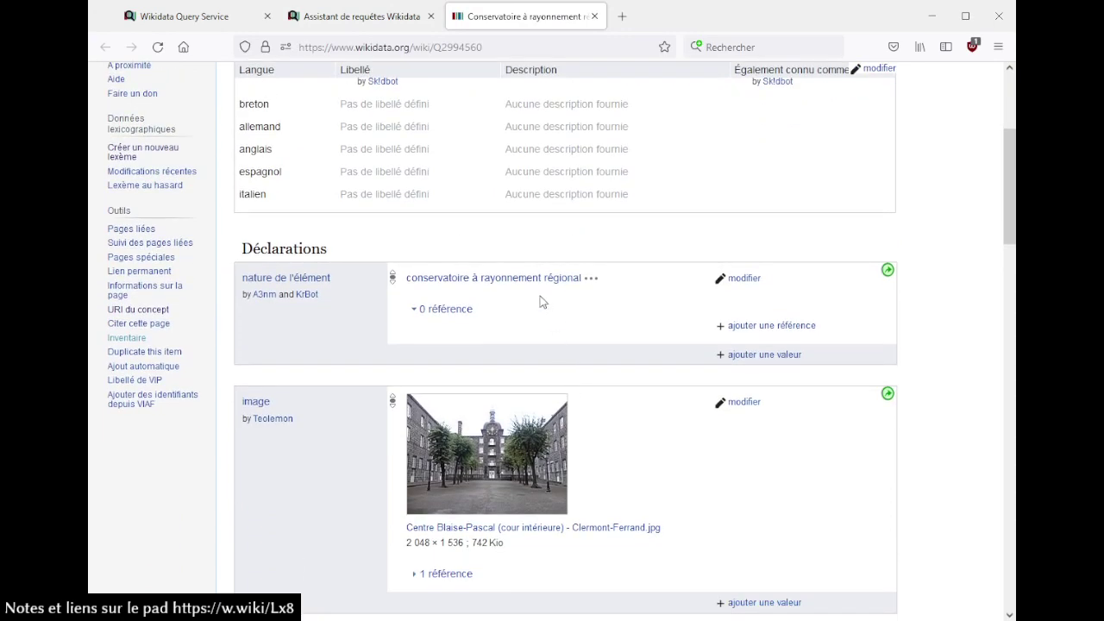
scroll(690, 306, "down", 7)
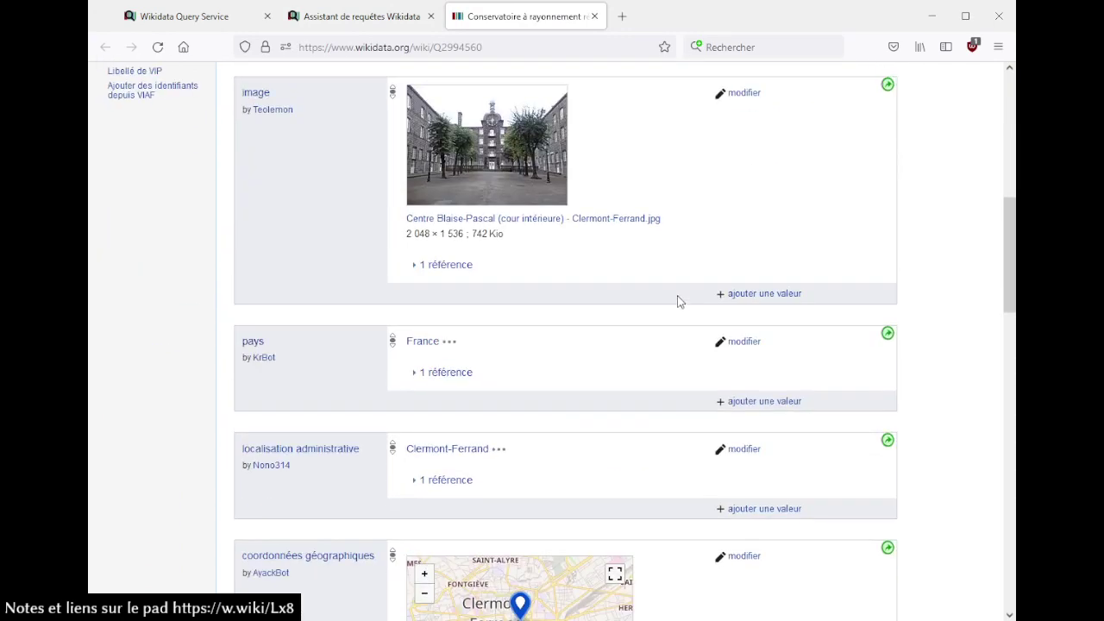
scroll(678, 300, "up", 1)
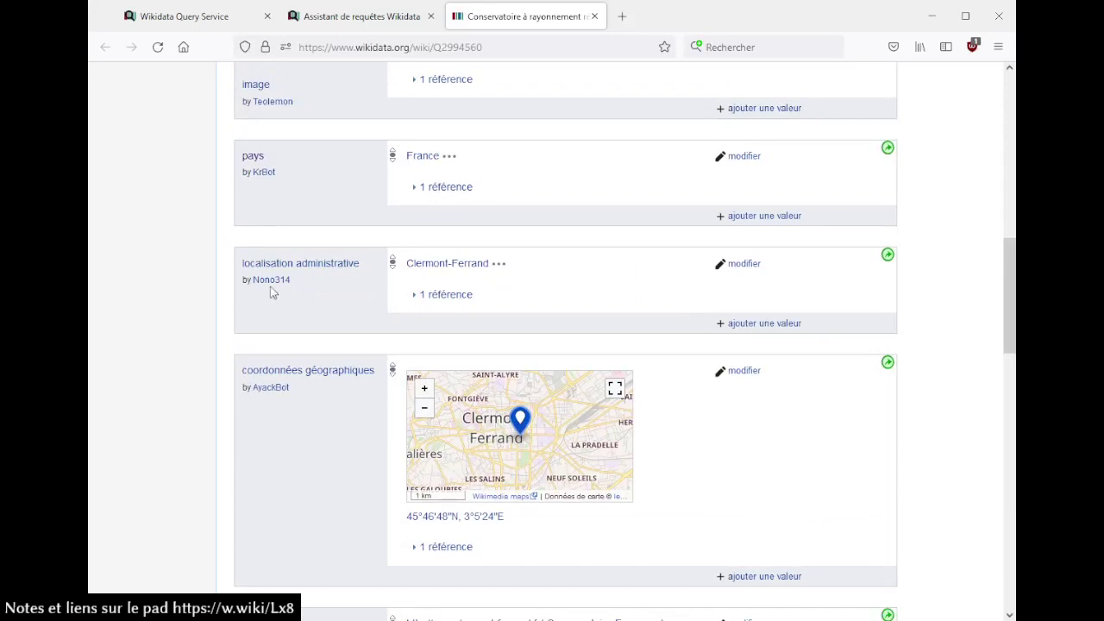
left_click(455, 297)
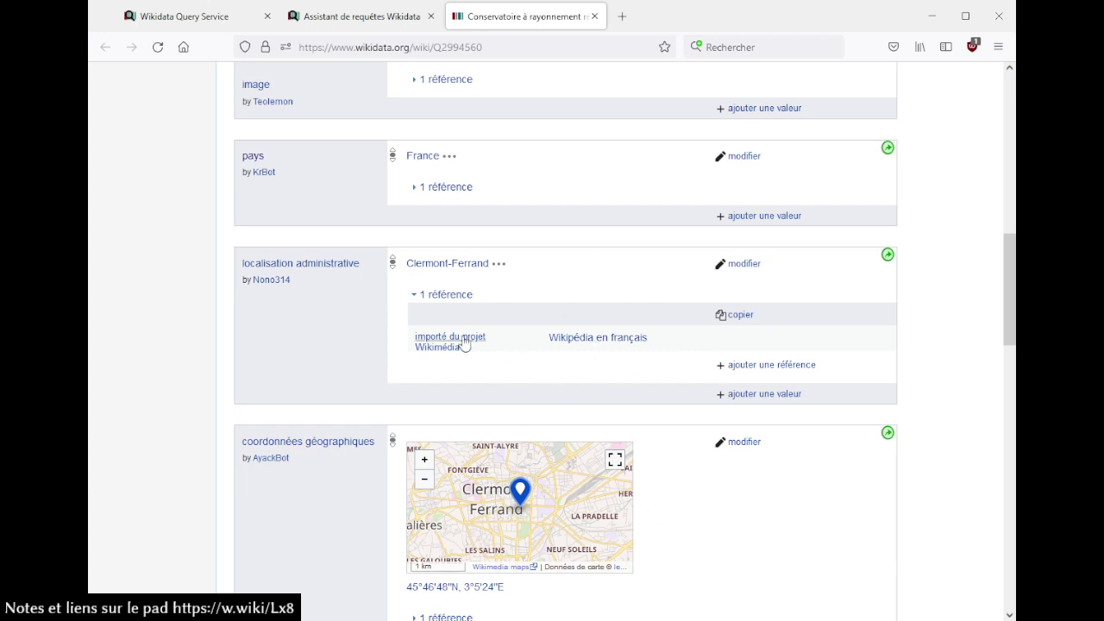
- Back in the query builder, set the location condition's references to "seulement sans références" and run the query
left_click(384, 19)
left_click(357, 18)
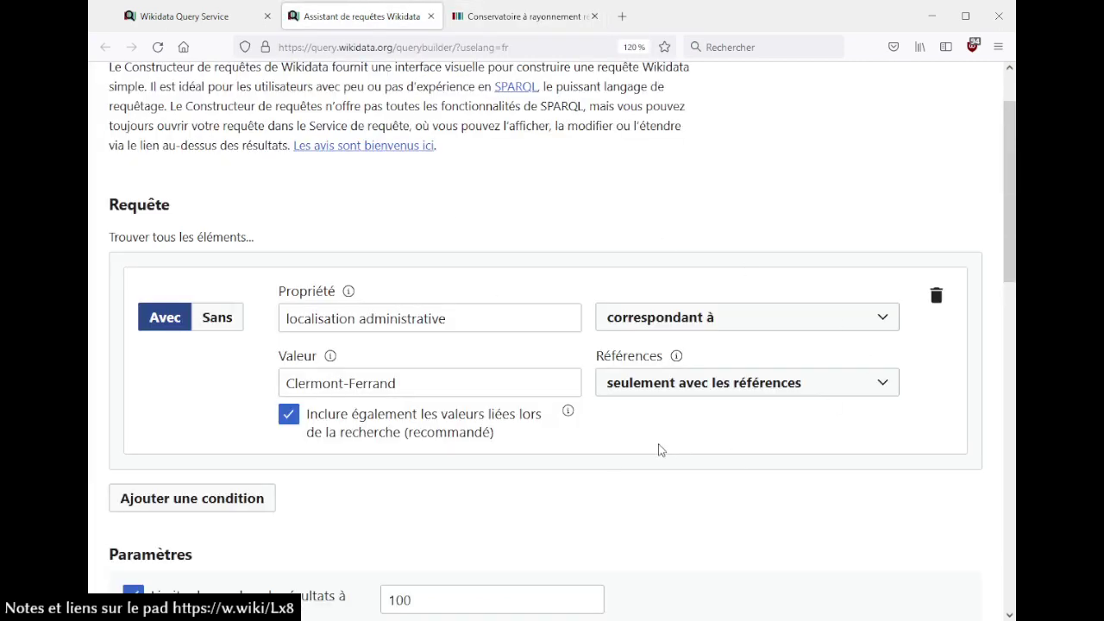
left_click(677, 385)
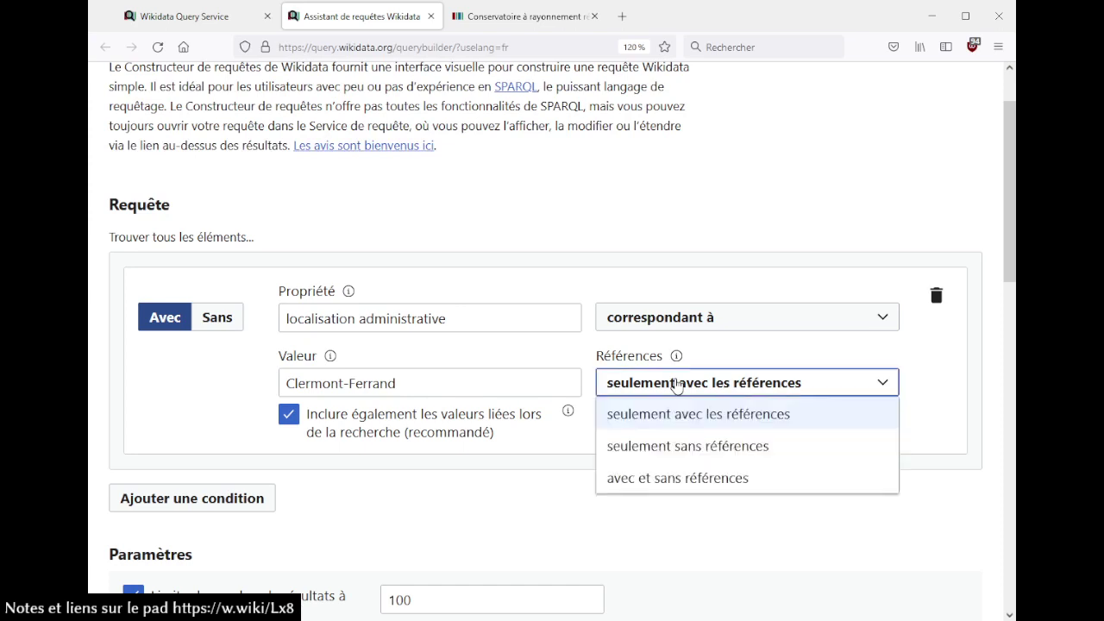
left_click(681, 451)
scroll(634, 474, "down", 3)
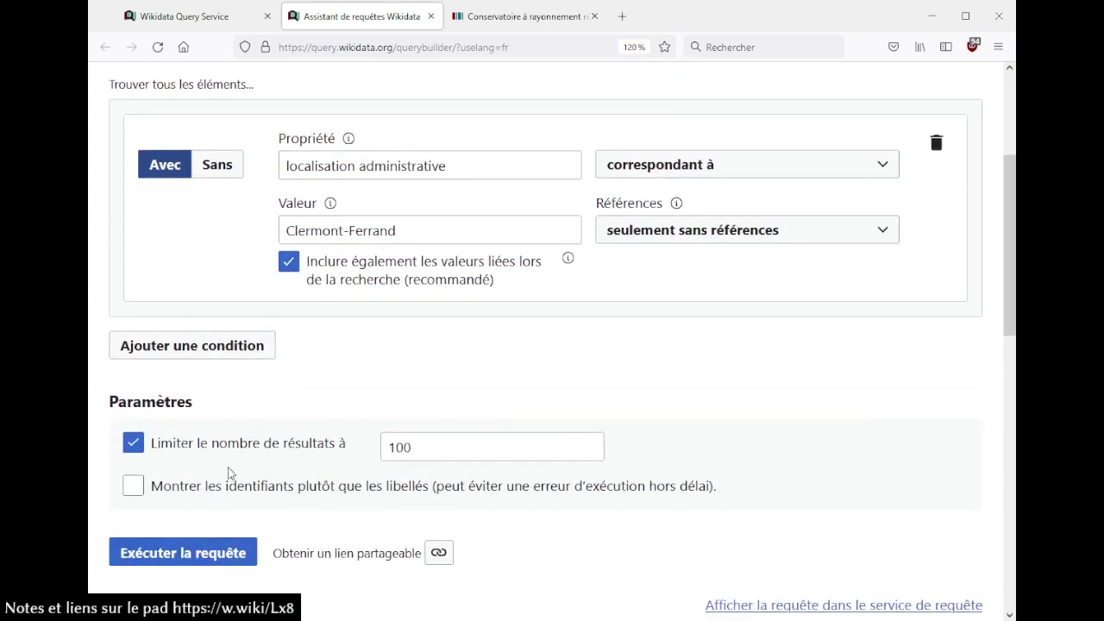
left_click(230, 566)
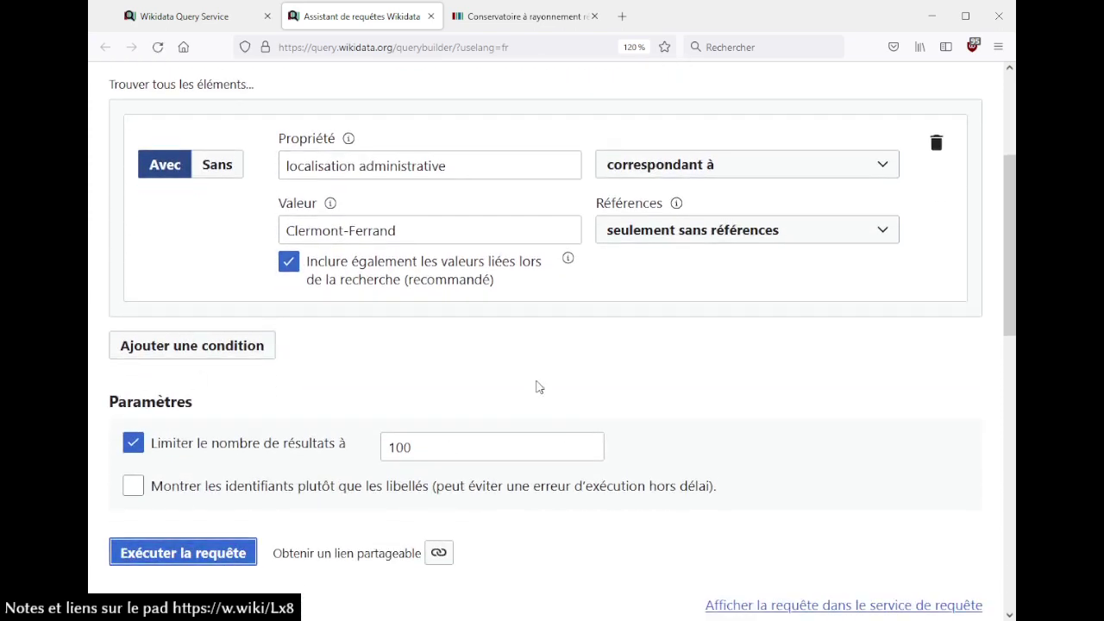
- Close the Conservatoire item page and review the results of the query restricted to statements without references
left_click(594, 15)
scroll(611, 407, "down", 9)
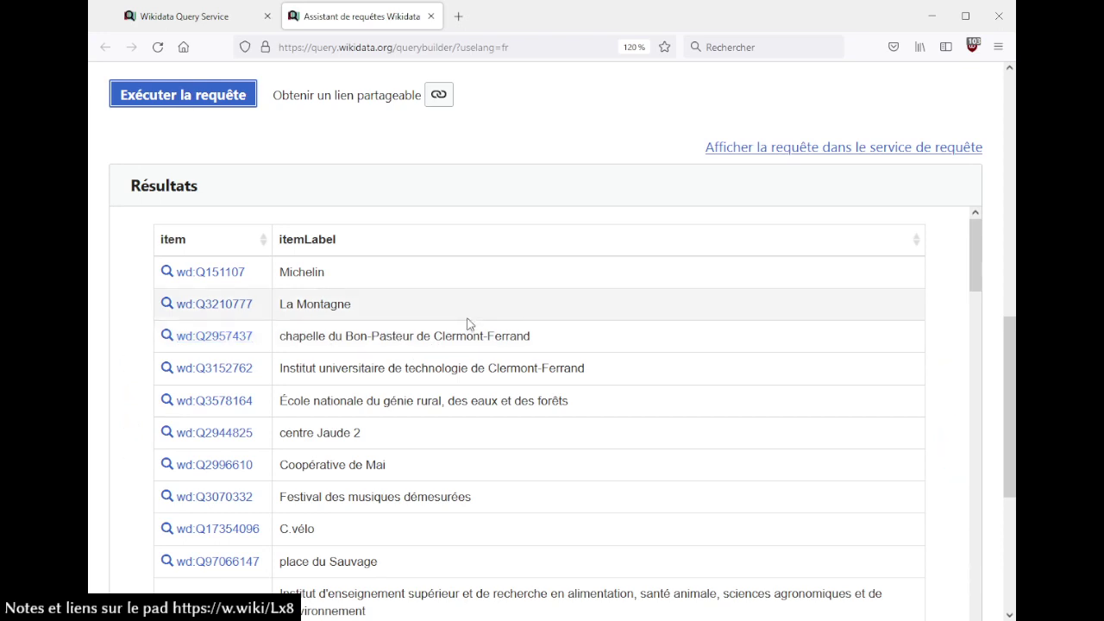
scroll(468, 324, "down", 3)
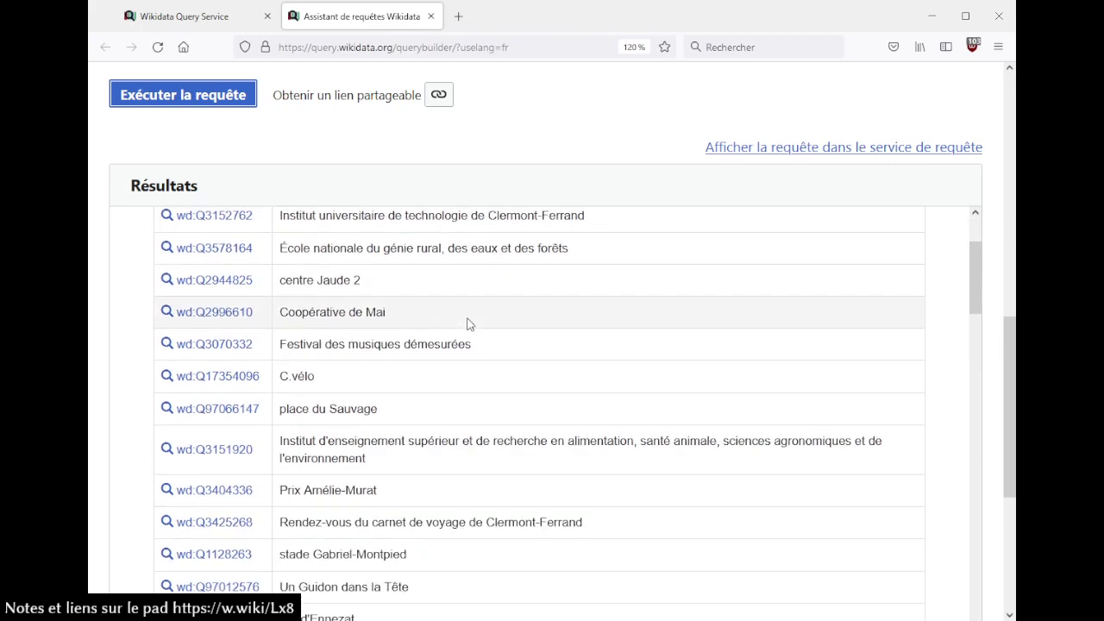
scroll(545, 276, "up", 10)
scroll(535, 341, "up", 5)
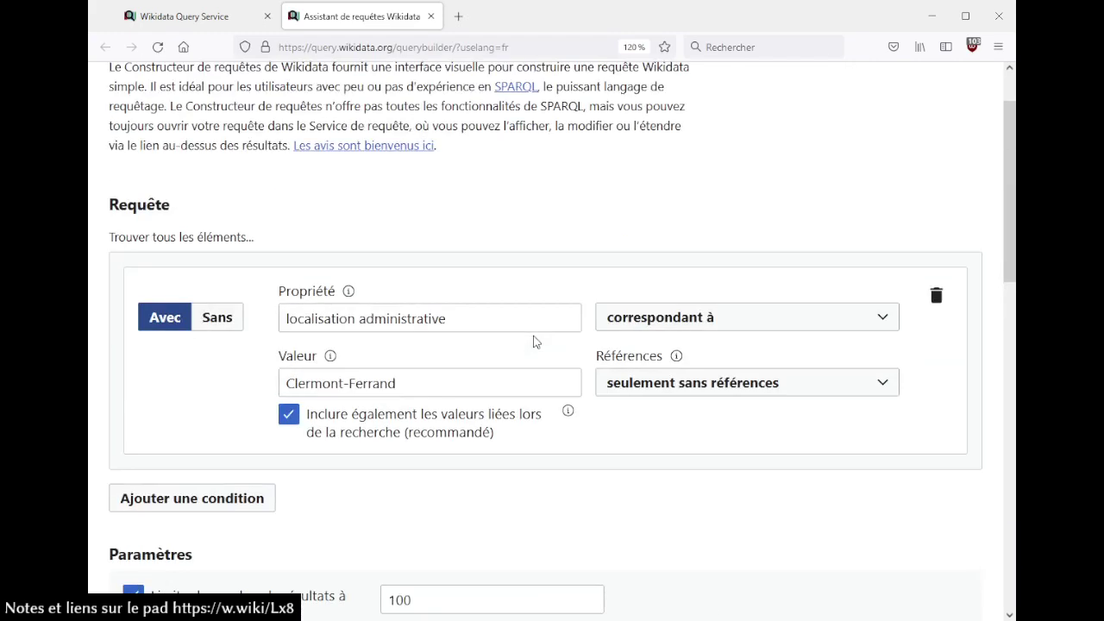
- Add an empty second condition below the Clermont-Ferrand location condition, and delete it again
scroll(494, 242, "down", 3)
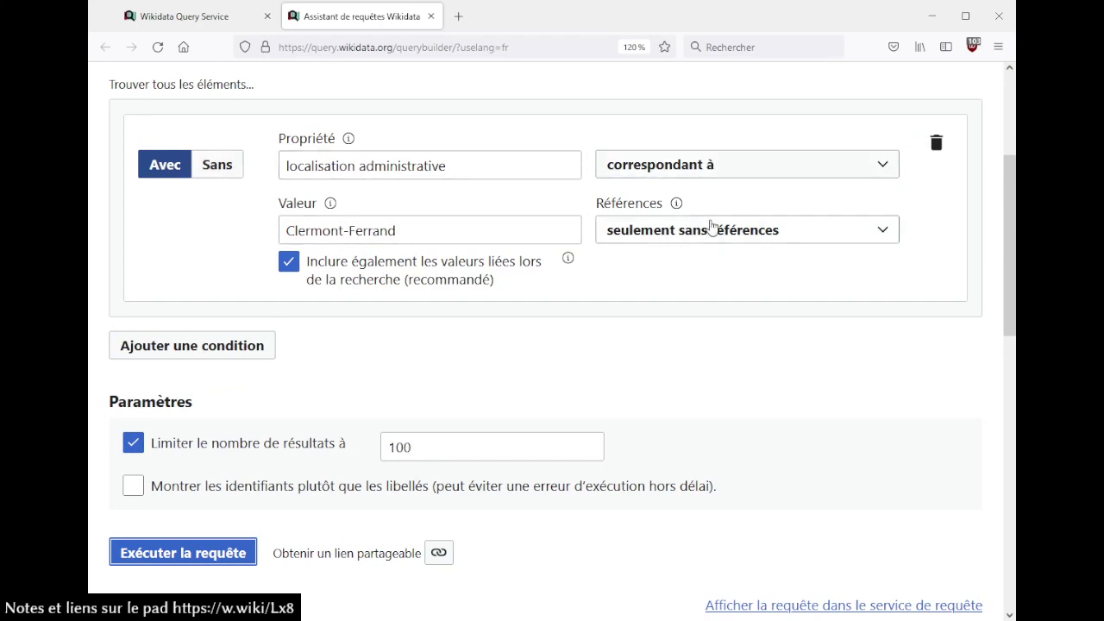
scroll(642, 338, "up", 1)
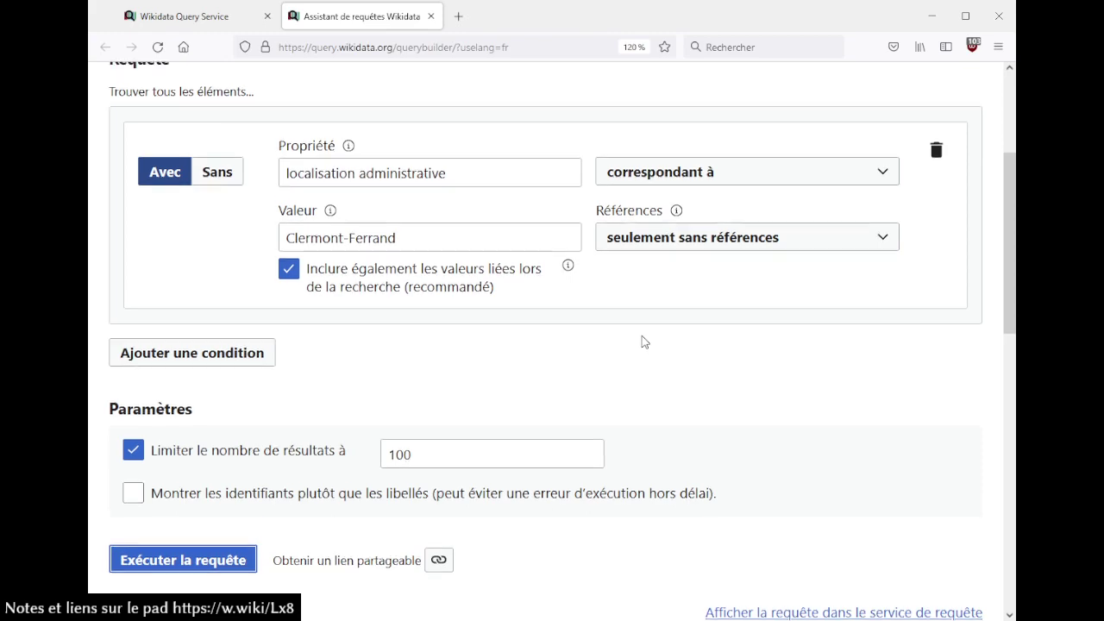
scroll(642, 343, "up", 3)
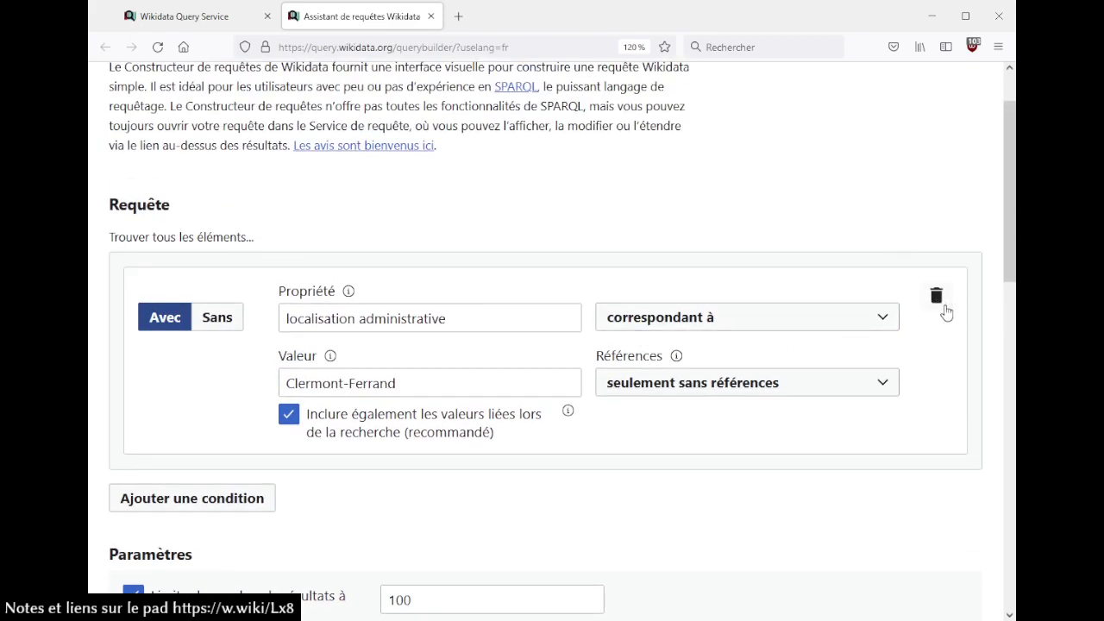
left_click(199, 499)
scroll(904, 186, "down", 5)
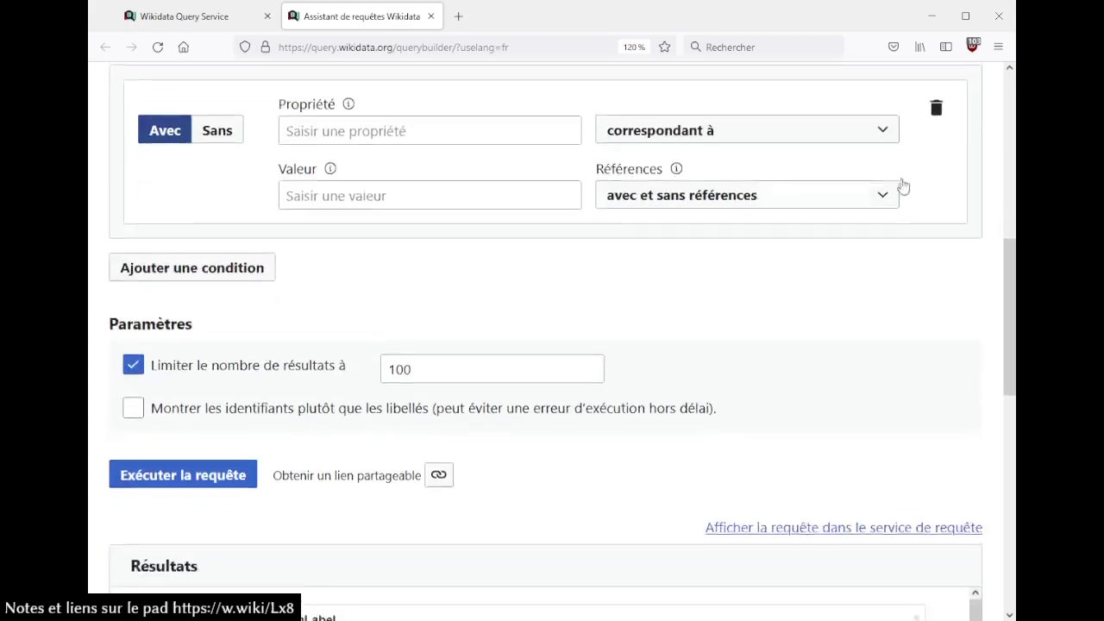
left_click(936, 107)
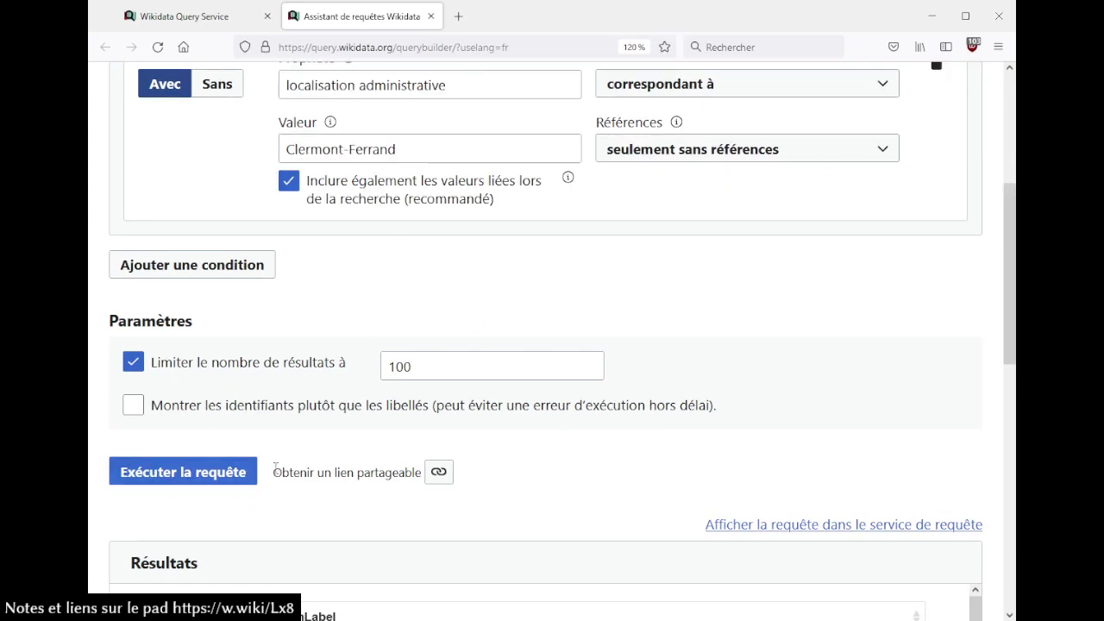
- Check the result limit setting and copy the shareable link of the location query
left_click(448, 360)
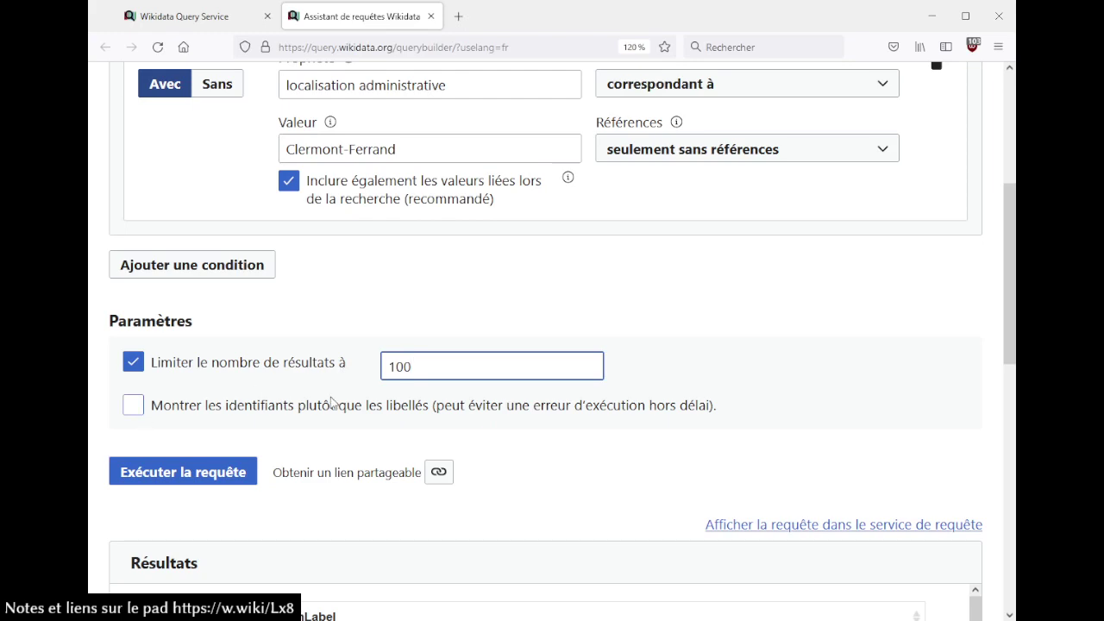
scroll(493, 436, "up", 3)
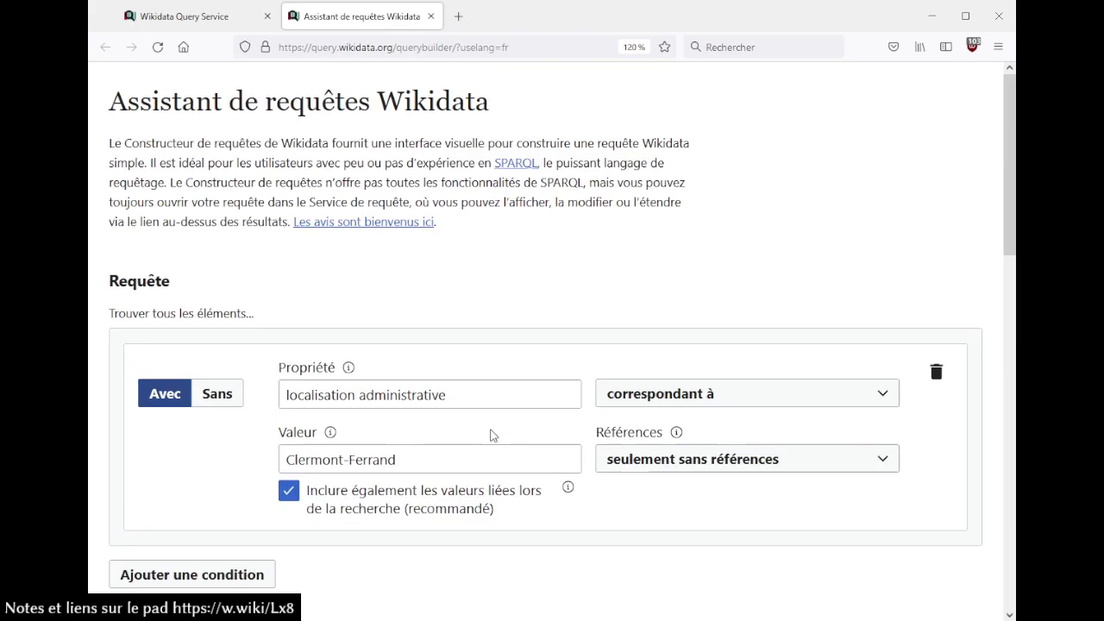
scroll(494, 436, "down", 6)
scroll(493, 435, "up", 1)
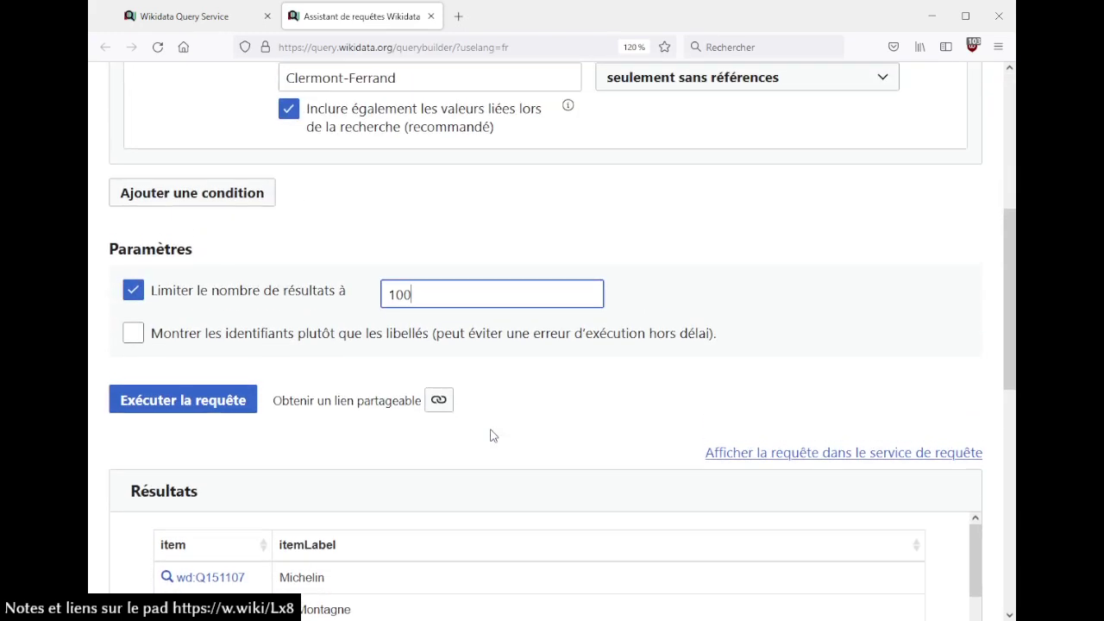
left_click(439, 408)
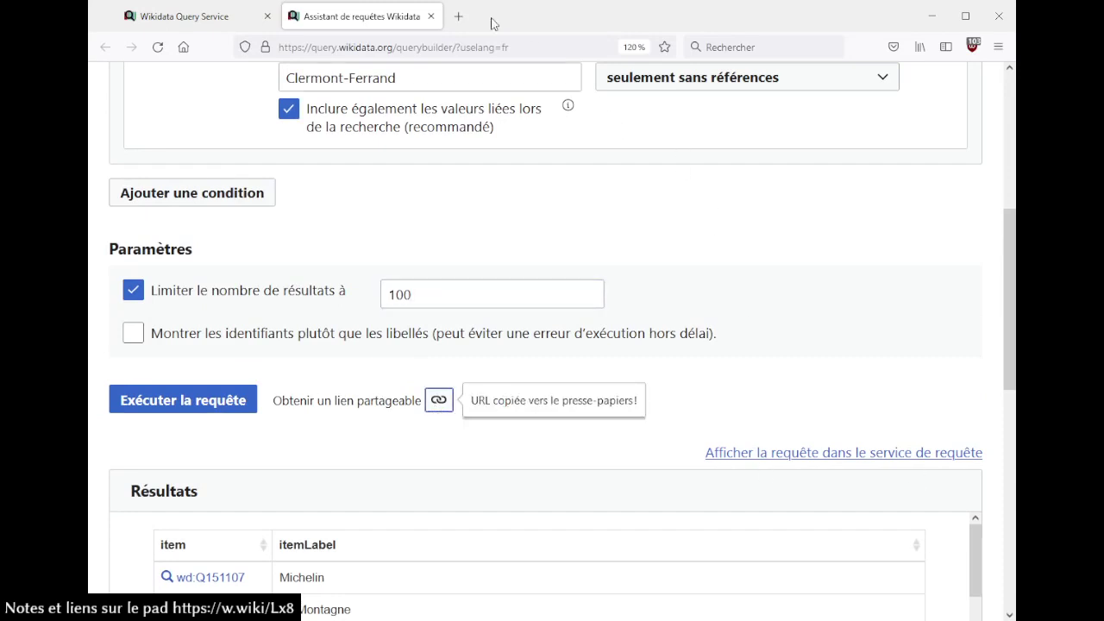
left_click(458, 15)
type("https://w.wiki/44qf")
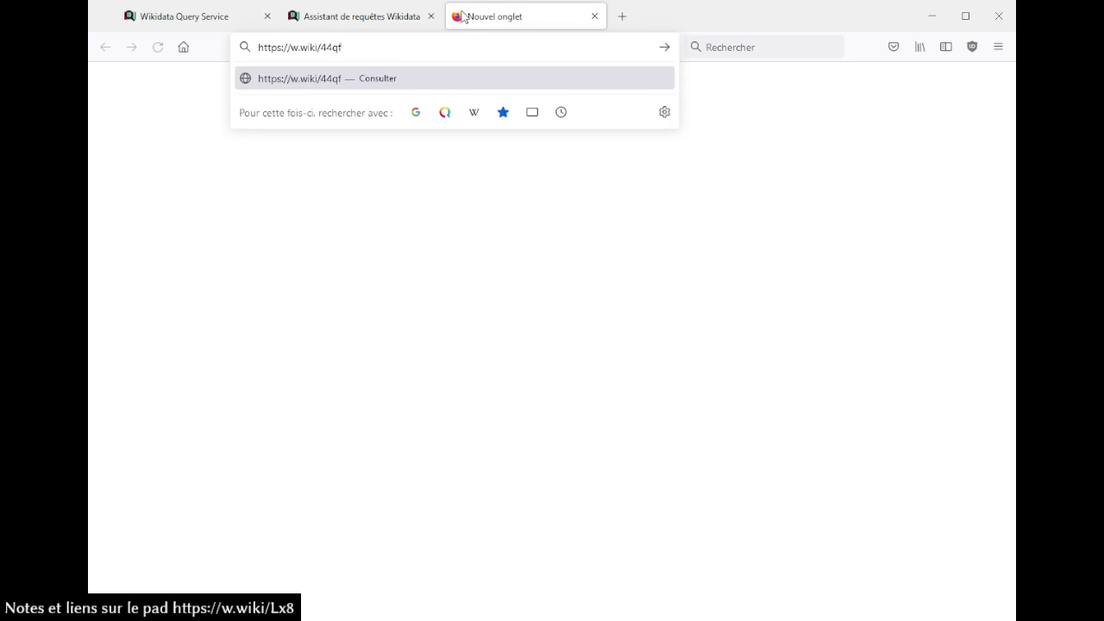
key("Return")
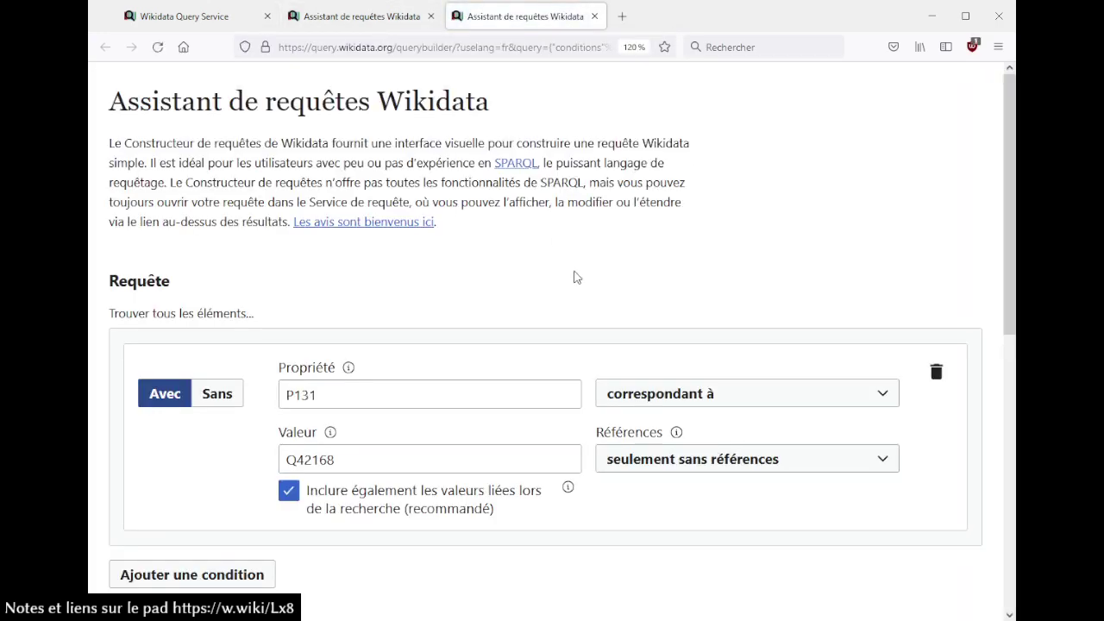
scroll(406, 353, "down", 2)
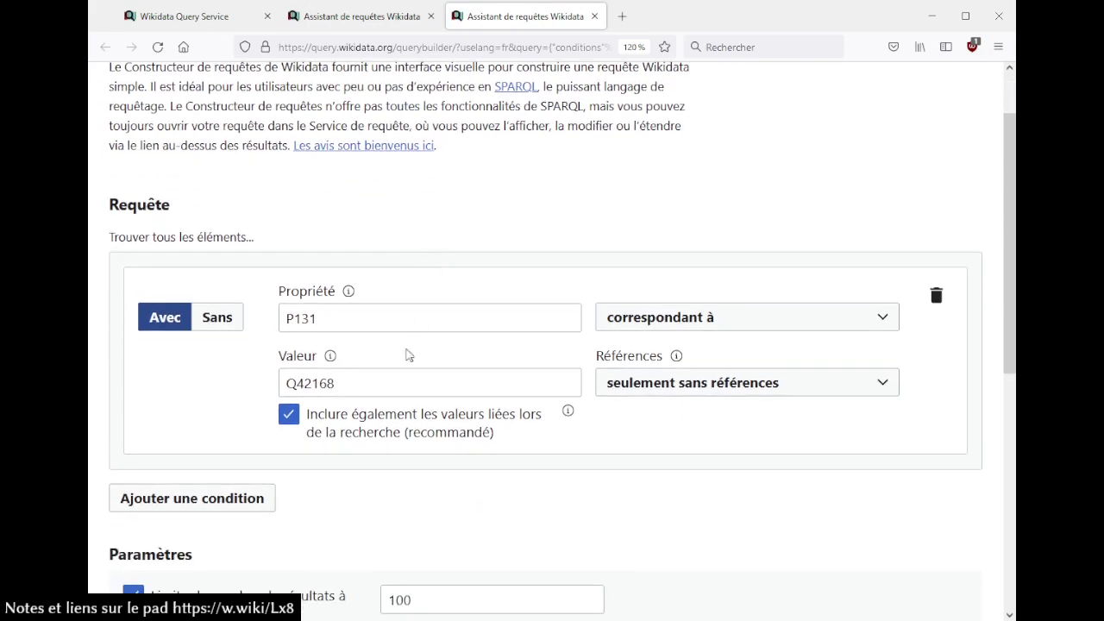
scroll(587, 389, "down", 4)
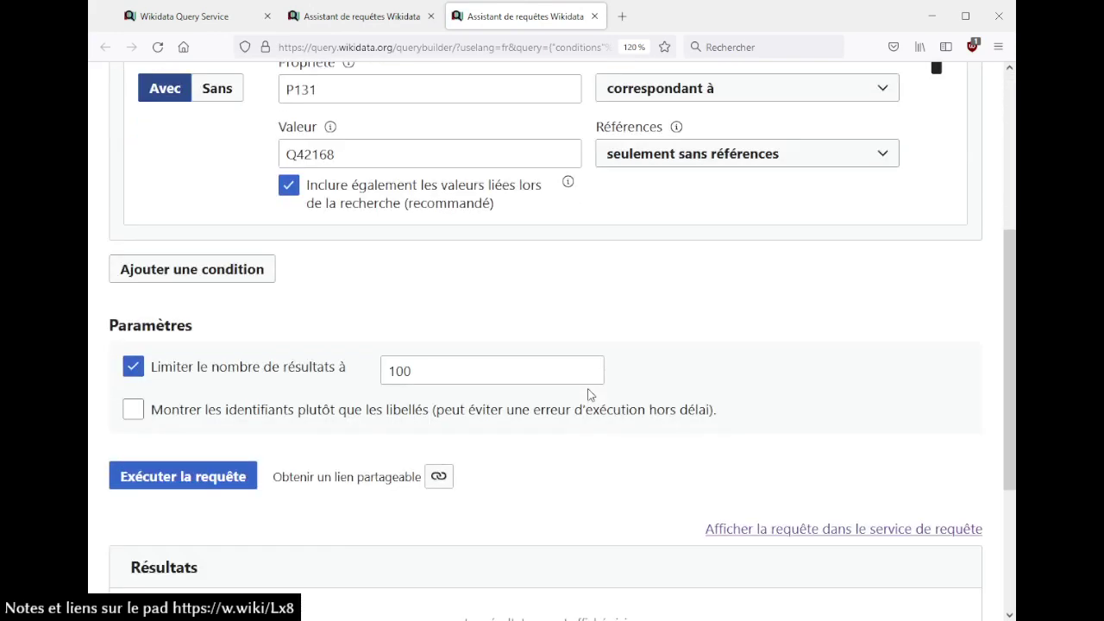
scroll(585, 354, "up", 5)
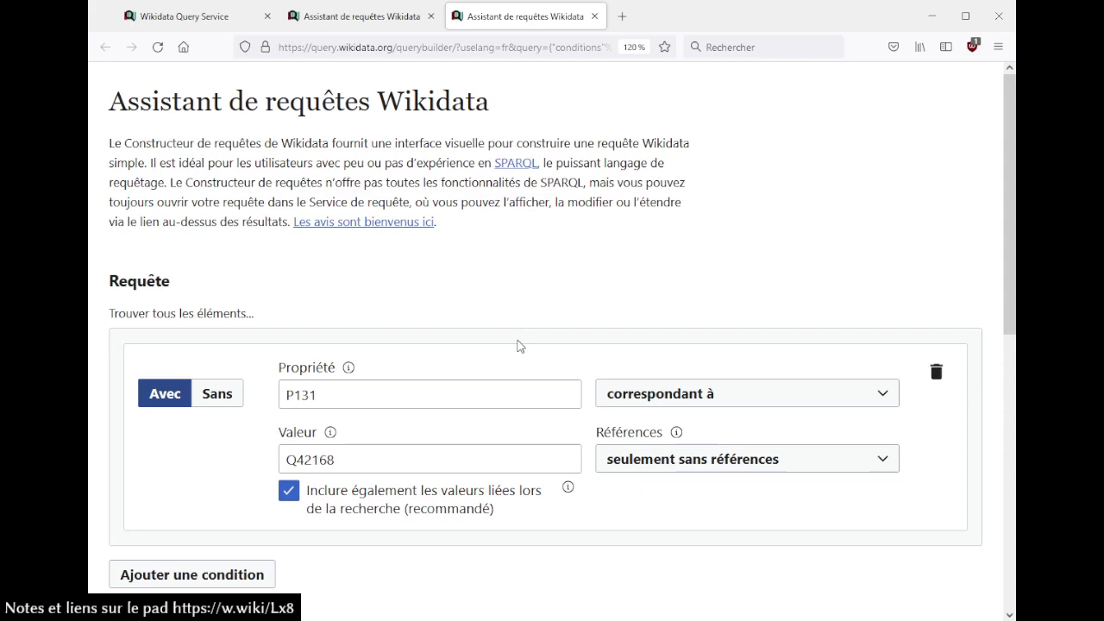
- Close the shared query's tab, and replace the location condition in the original query builder with a new empty condition
left_click(594, 16)
scroll(551, 248, "up", 5)
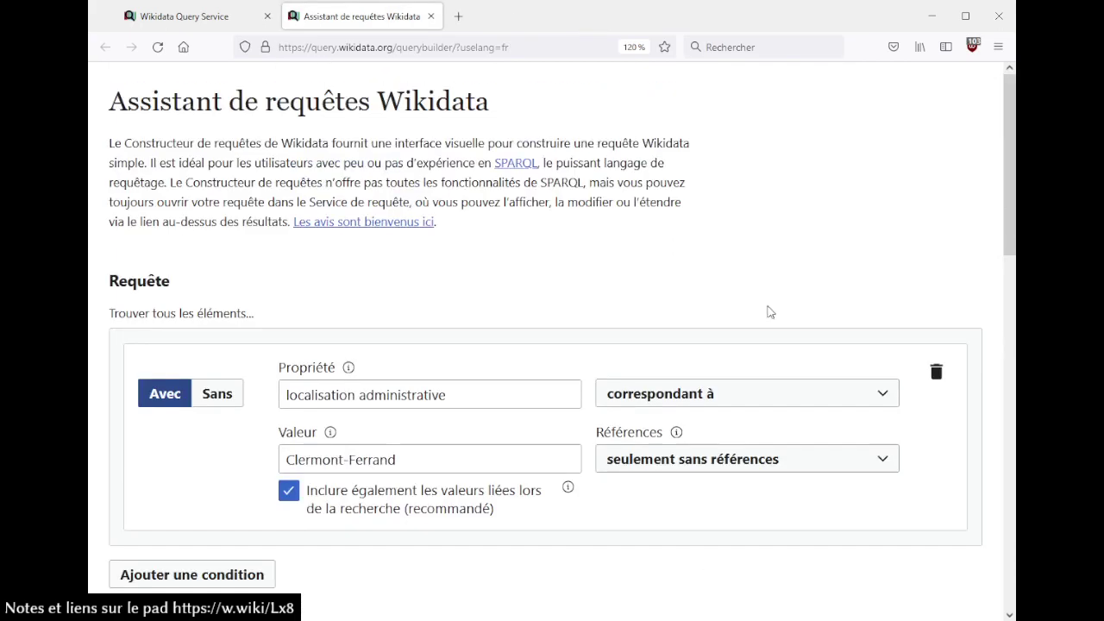
left_click(934, 371)
scroll(401, 262, "down", 2)
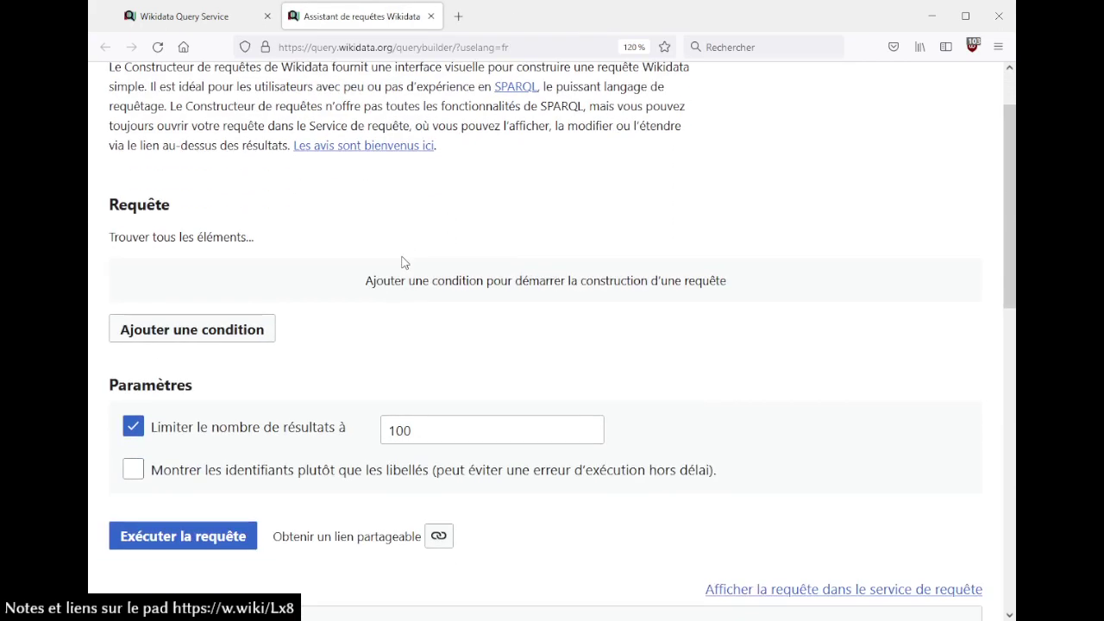
left_click(163, 328)
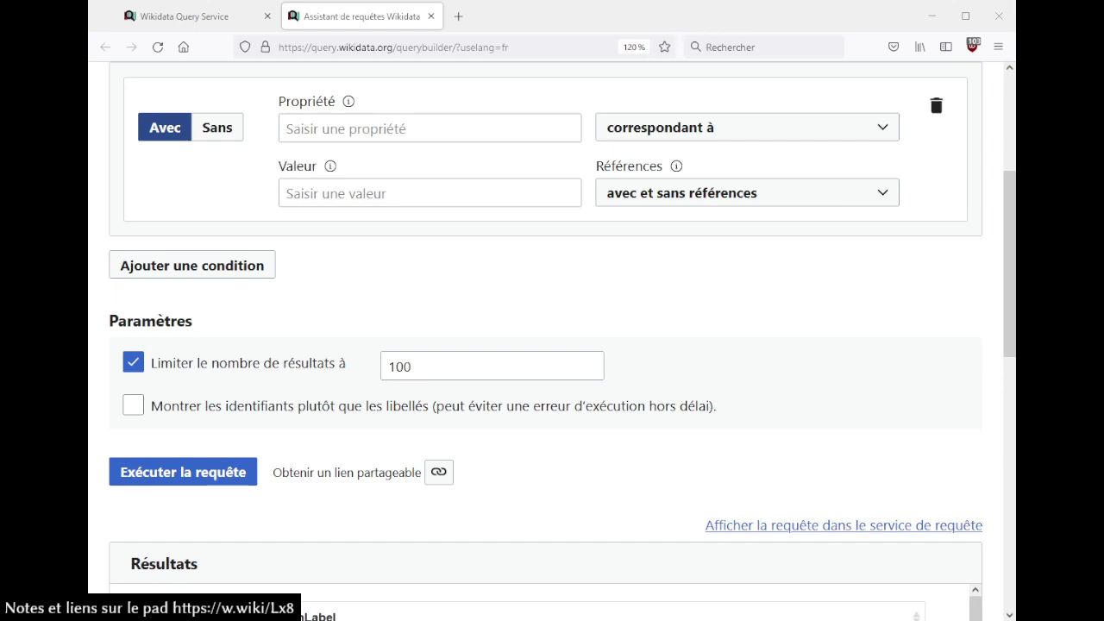
left_click(462, 19)
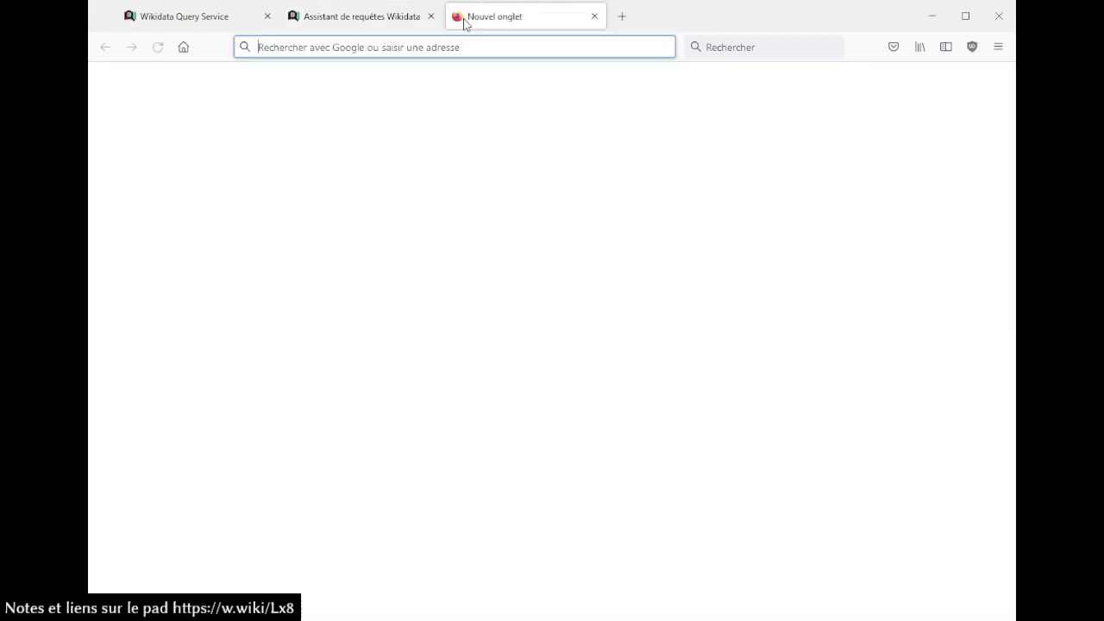
type("https://w.wiki/Nkp")
key("Return")
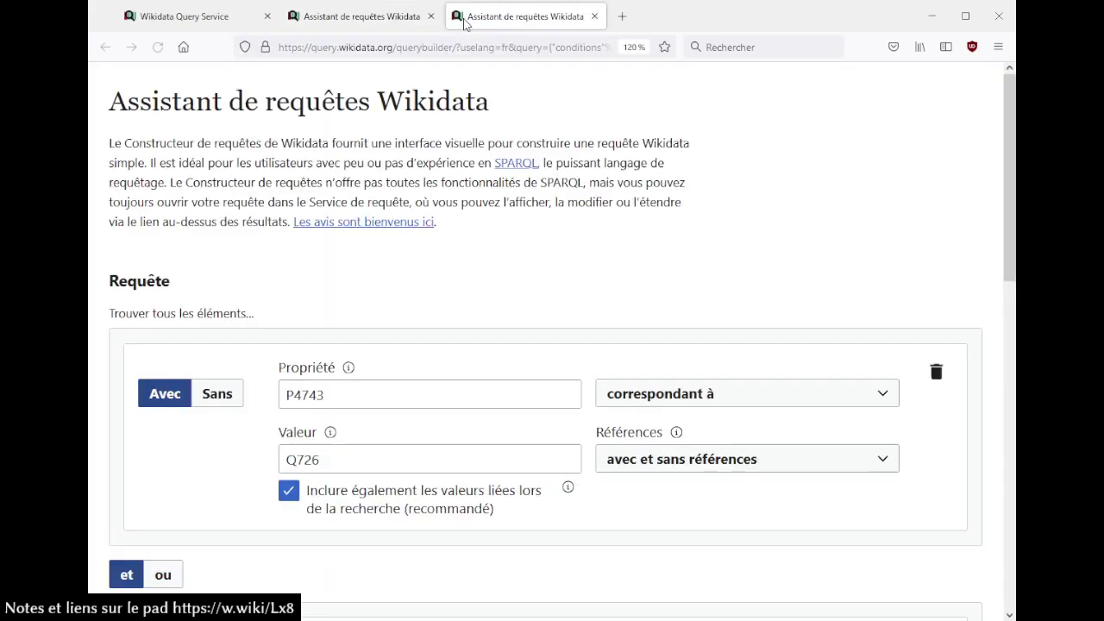
scroll(511, 178, "down", 3)
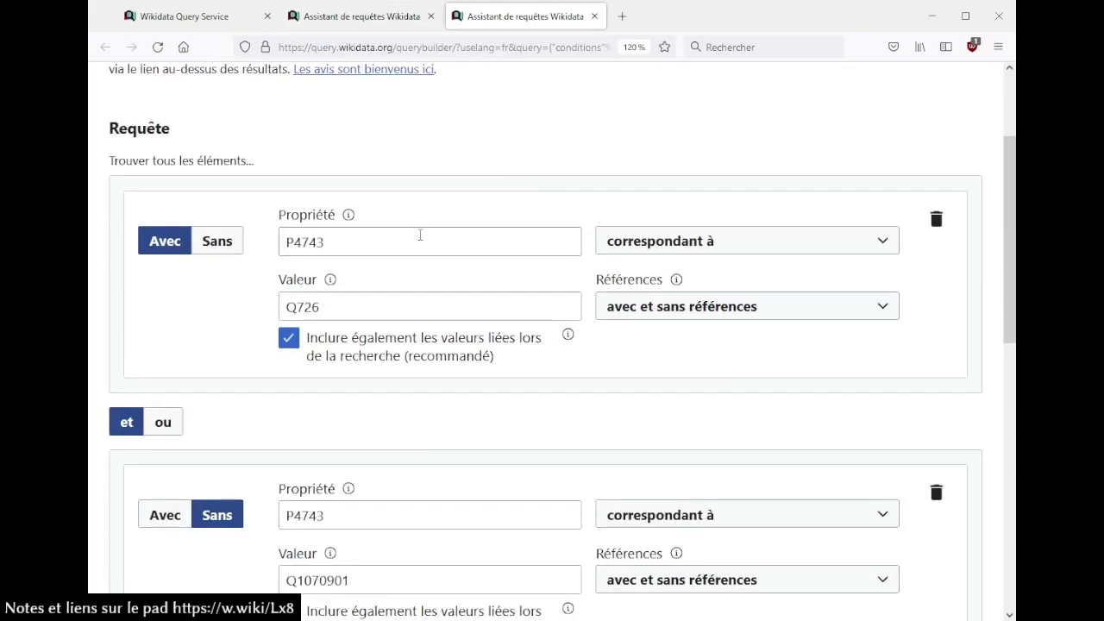
scroll(507, 244, "down", 4)
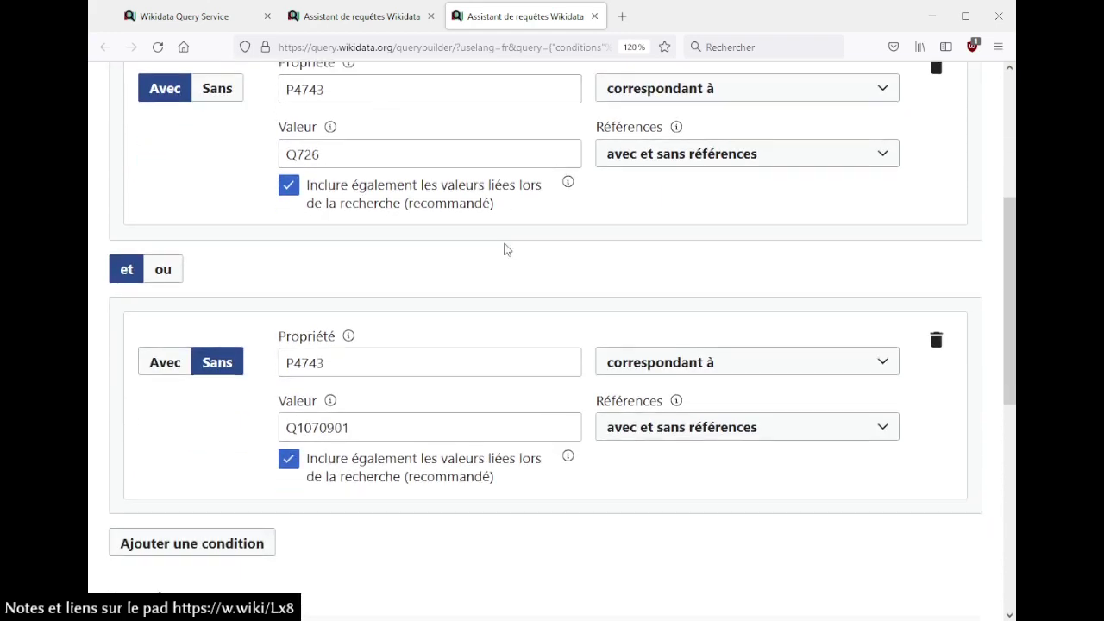
- Resolve the first condition's identifiers to the property "race animale" and the value "cheval"
scroll(435, 230, "up", 4)
left_click(434, 230)
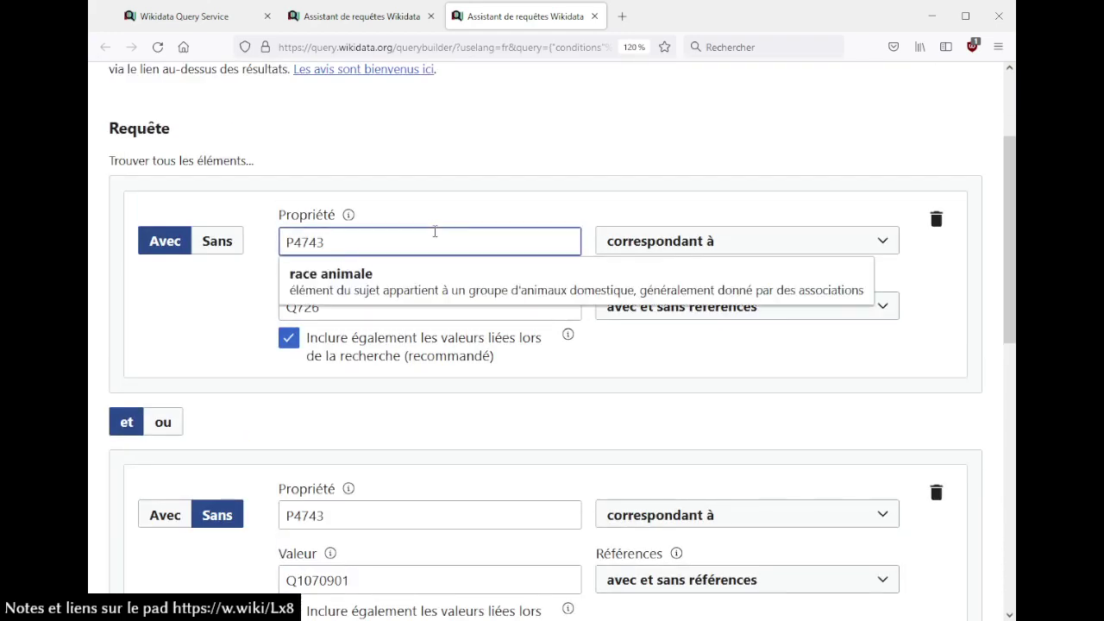
left_click(419, 293)
left_click(419, 292)
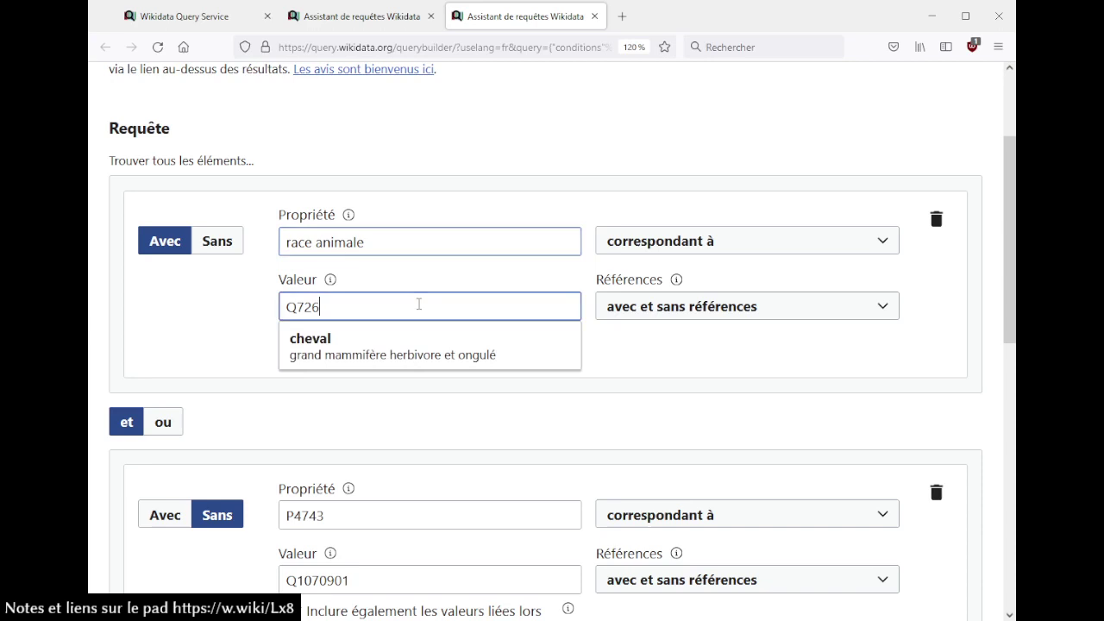
left_click(406, 350)
- Resolve the second condition's identifiers to the property "race animale" and the value "Selle français"
scroll(504, 388, "down", 4)
left_click(455, 292)
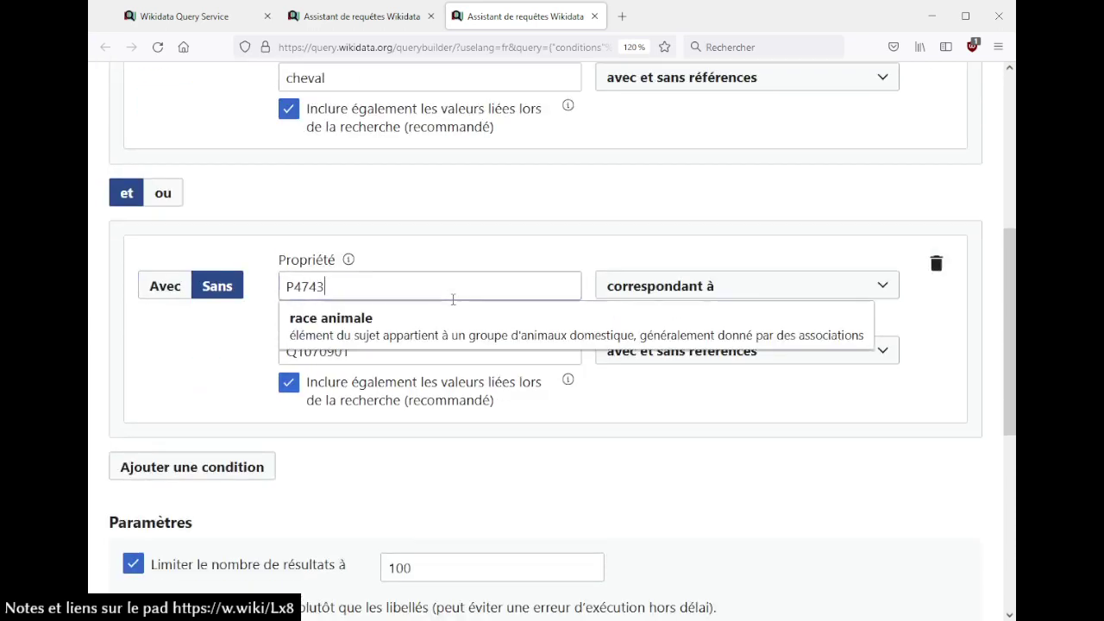
left_click(449, 326)
left_click(449, 345)
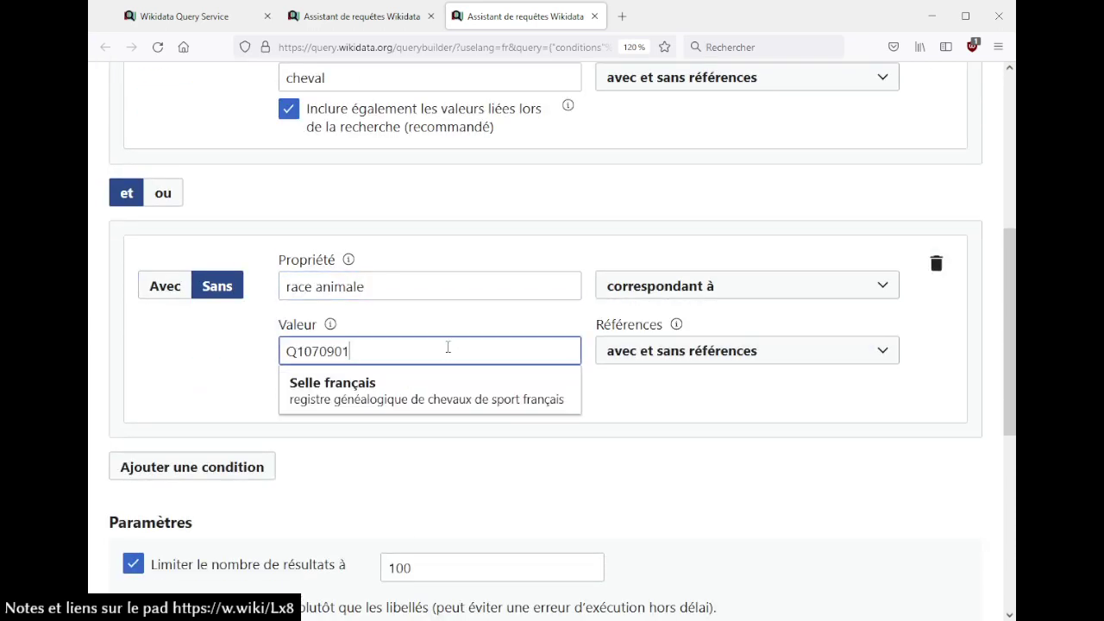
left_click(429, 386)
- Review both horse breed conditions and the parameters, and run the query
scroll(472, 214, "up", 4)
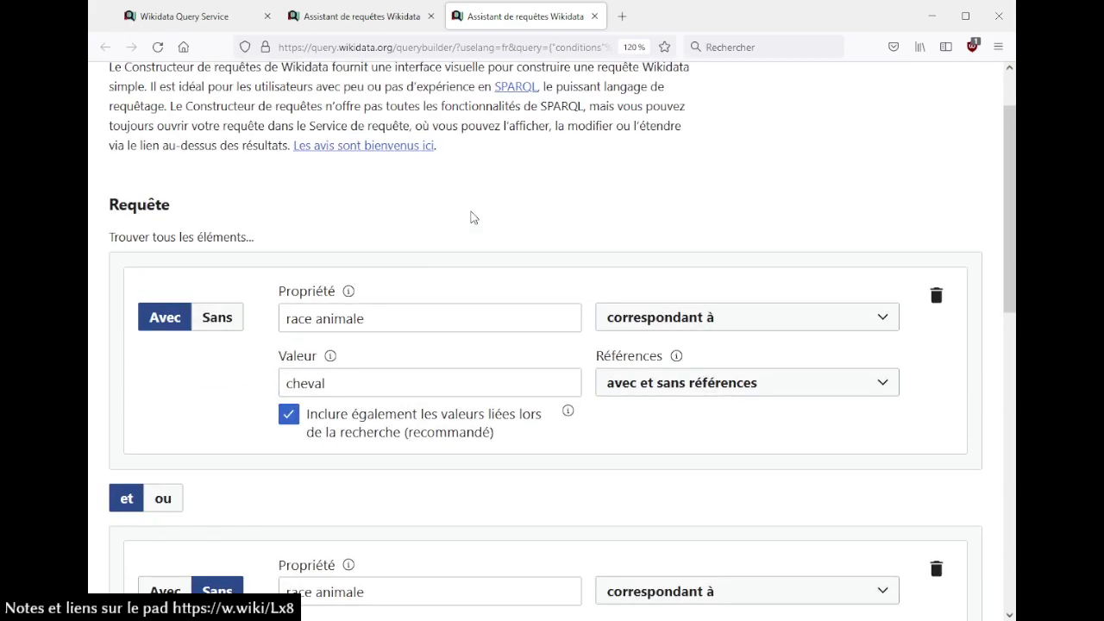
scroll(473, 217, "down", 8)
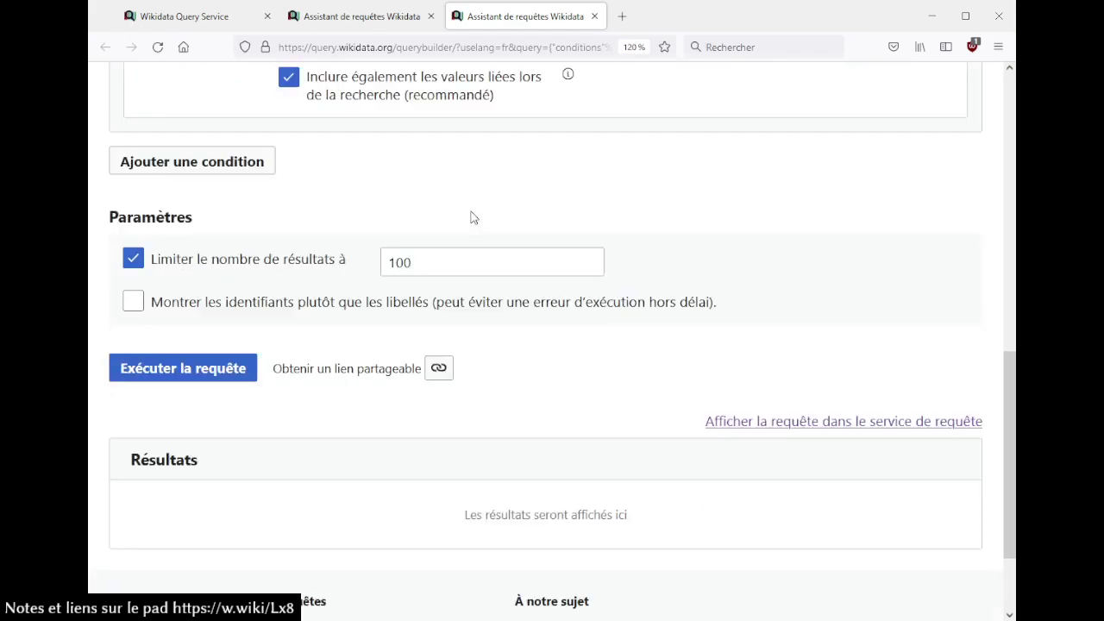
scroll(473, 218, "up", 5)
scroll(472, 217, "up", 1)
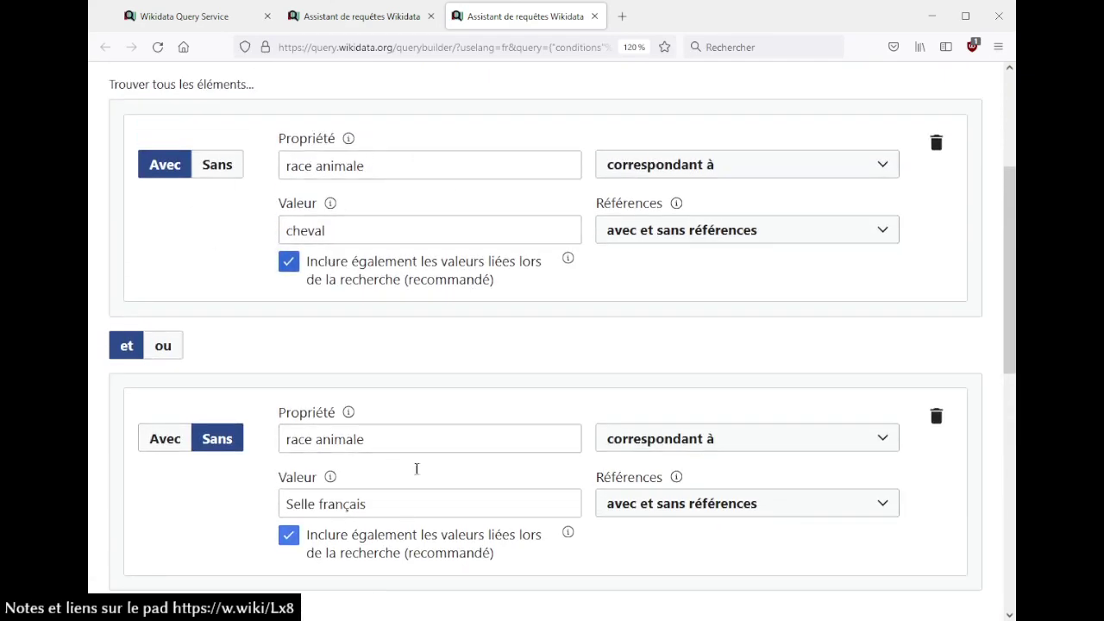
scroll(483, 315, "down", 4)
left_click(185, 521)
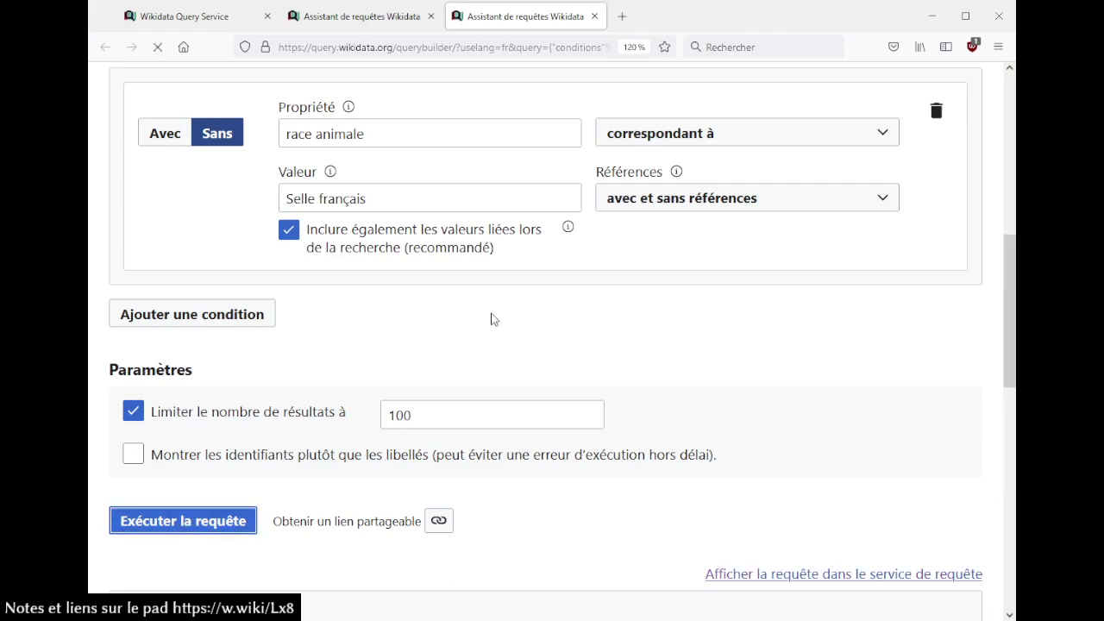
- Recheck the excluded breed condition and browse the list of horses in the query results
scroll(483, 319, "up", 2)
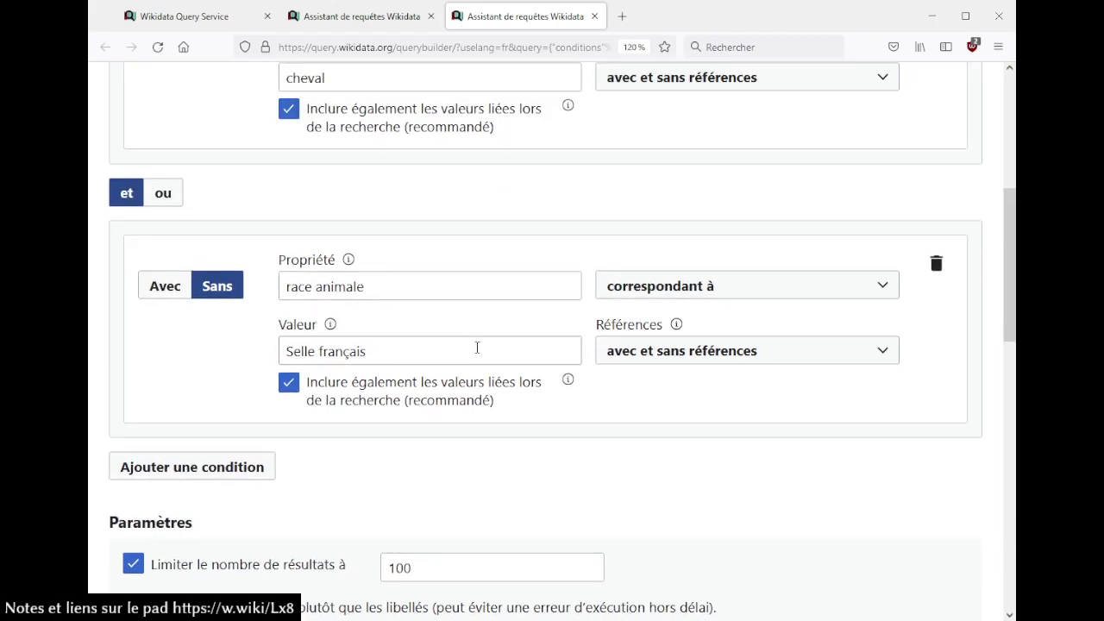
scroll(477, 350, "down", 4)
scroll(477, 353, "down", 4)
scroll(474, 342, "down", 15)
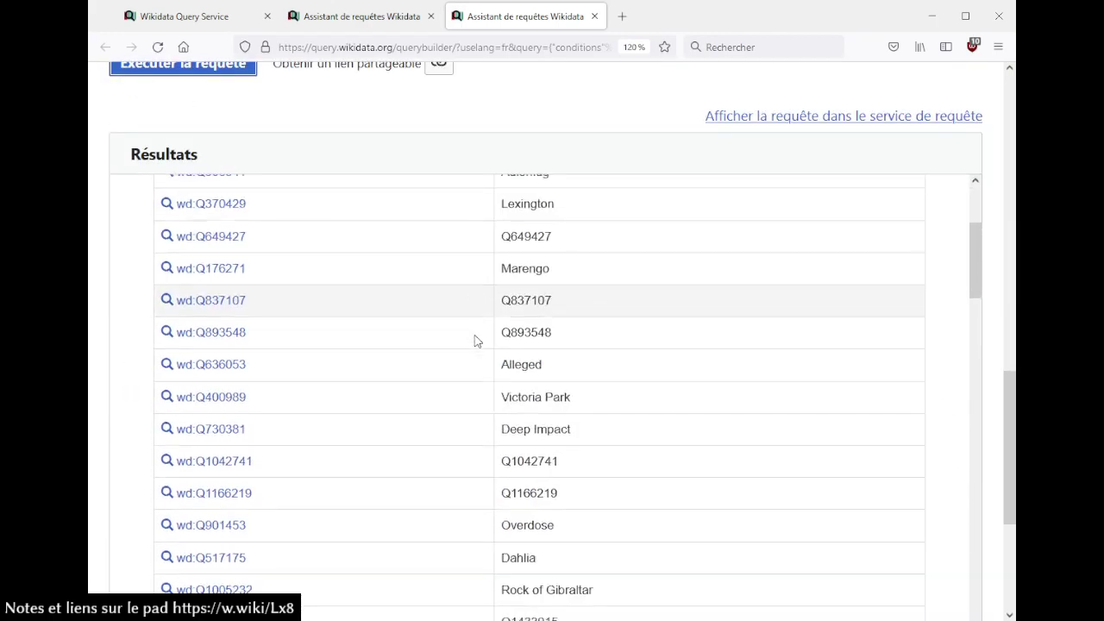
scroll(473, 341, "down", 3)
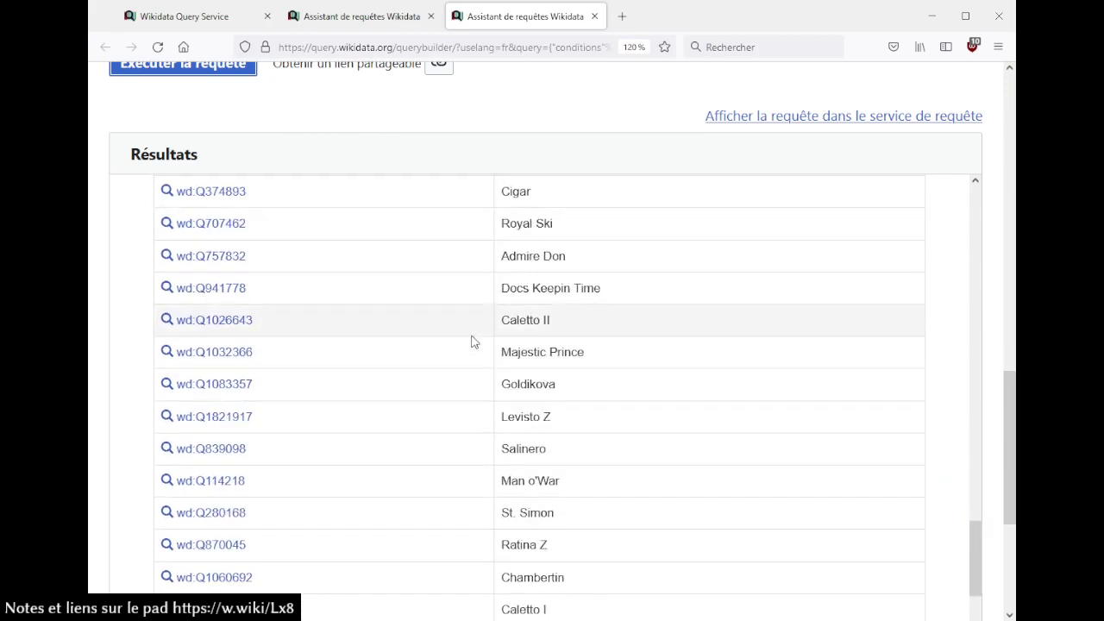
scroll(473, 342, "up", 20)
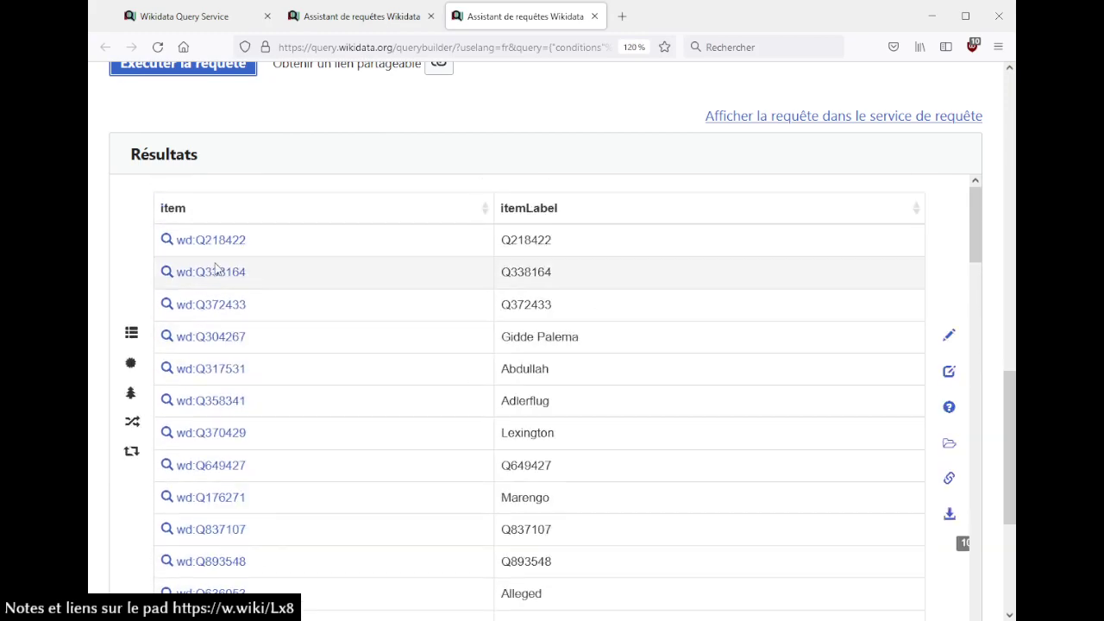
- Open the first result, wd:Q218422, and examine its "race animale" statement
left_click(211, 244)
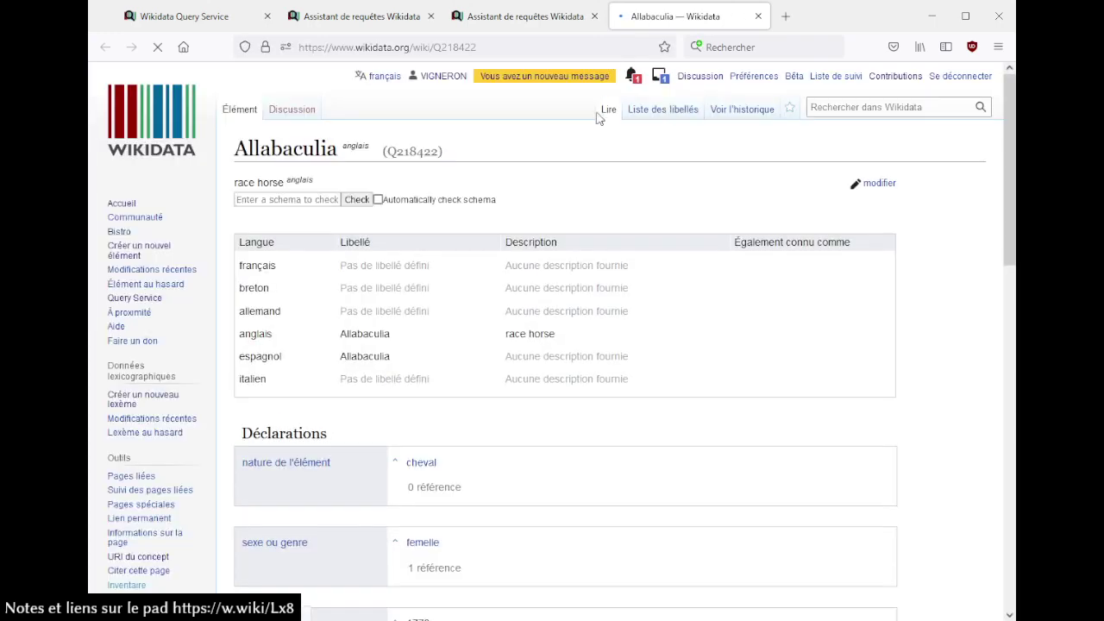
scroll(580, 365, "down", 8)
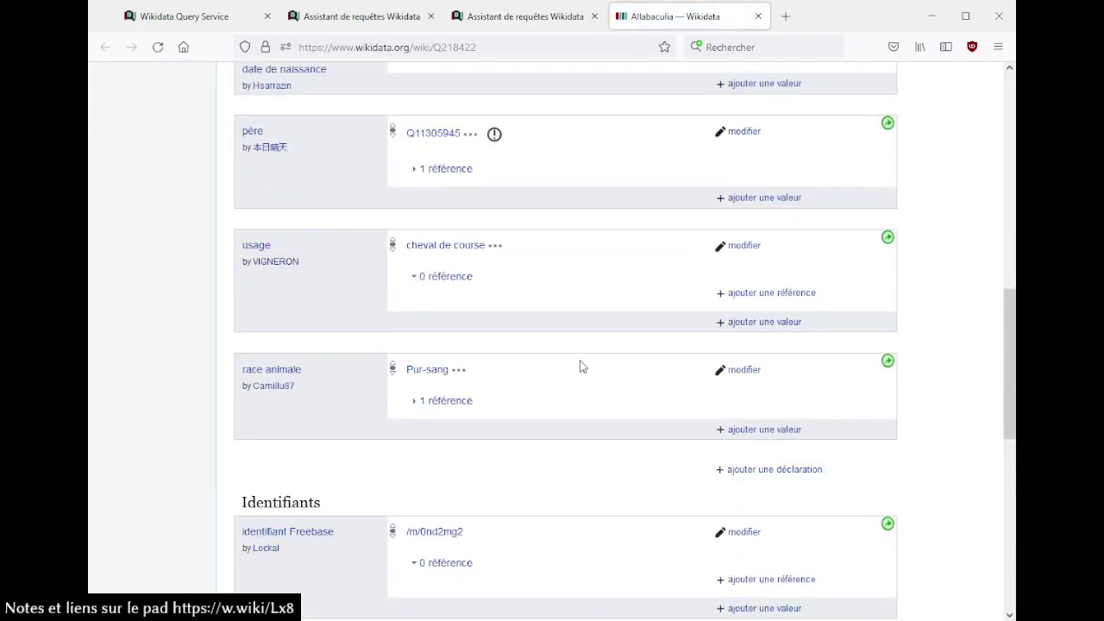
- Return to the query builder and turn off the inclusion of related values in both "race animale" conditions, Selle français and cheval
scroll(580, 365, "up", 1)
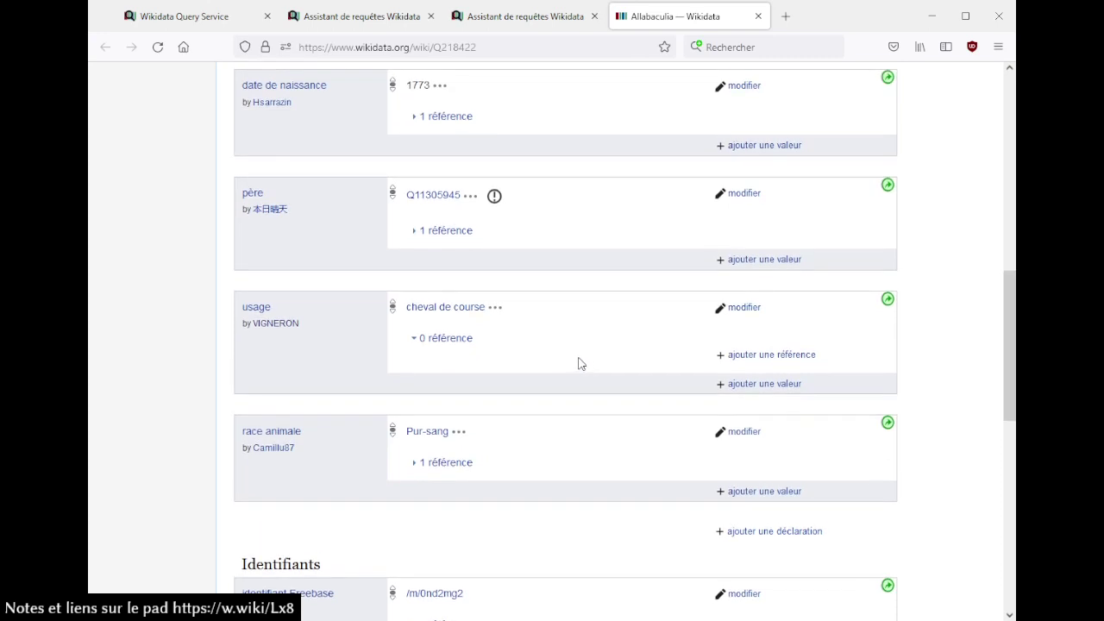
left_click(526, 15)
scroll(604, 434, "up", 5)
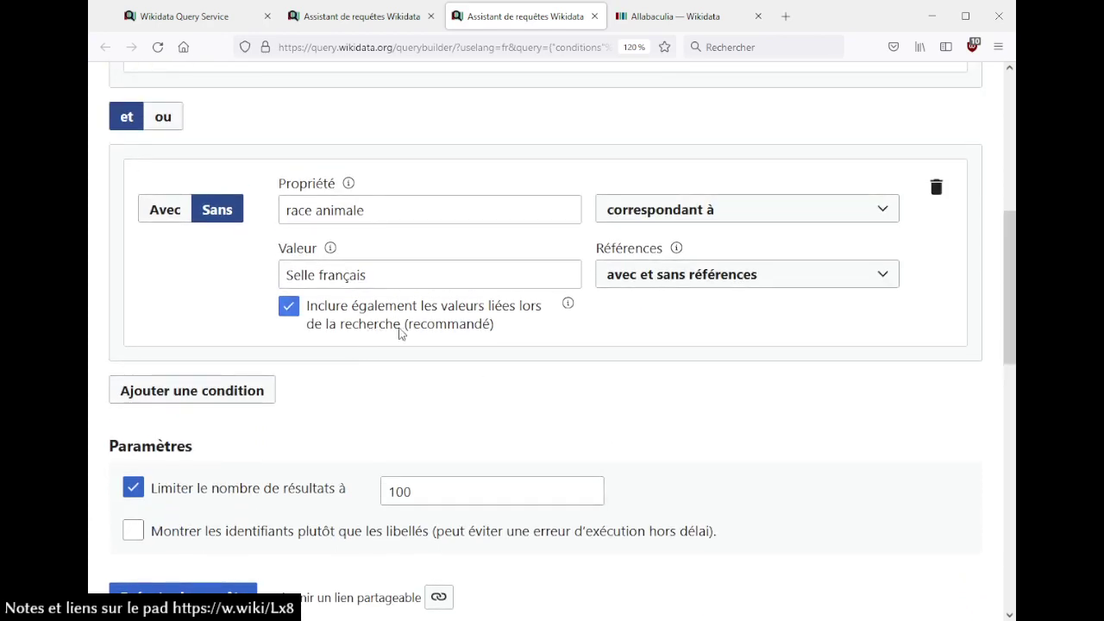
left_click(283, 312)
scroll(374, 317, "up", 4)
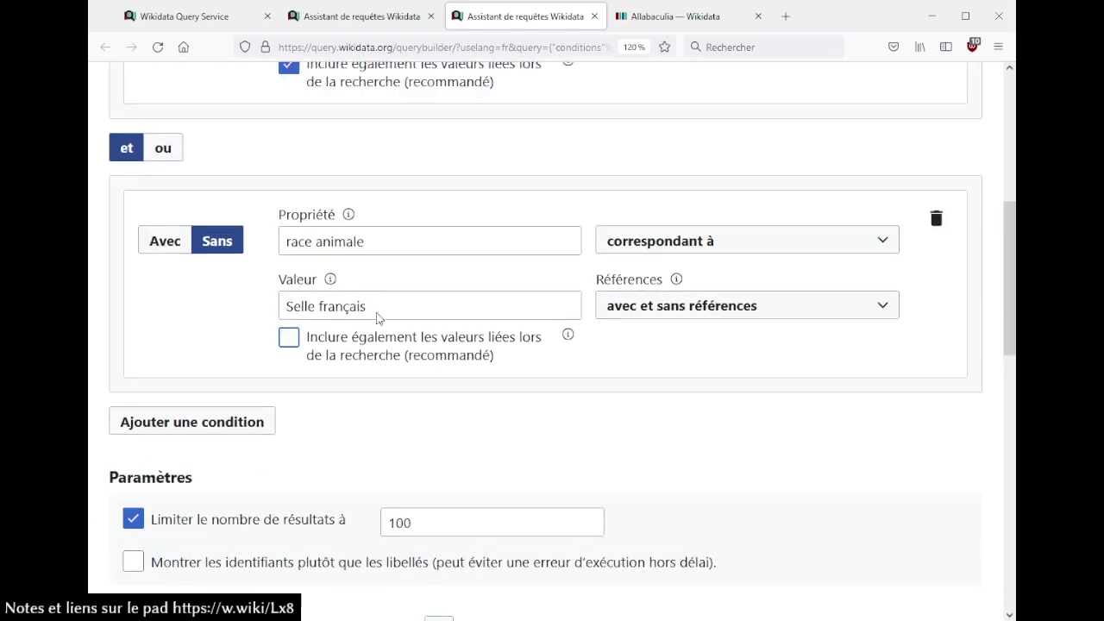
left_click(309, 277)
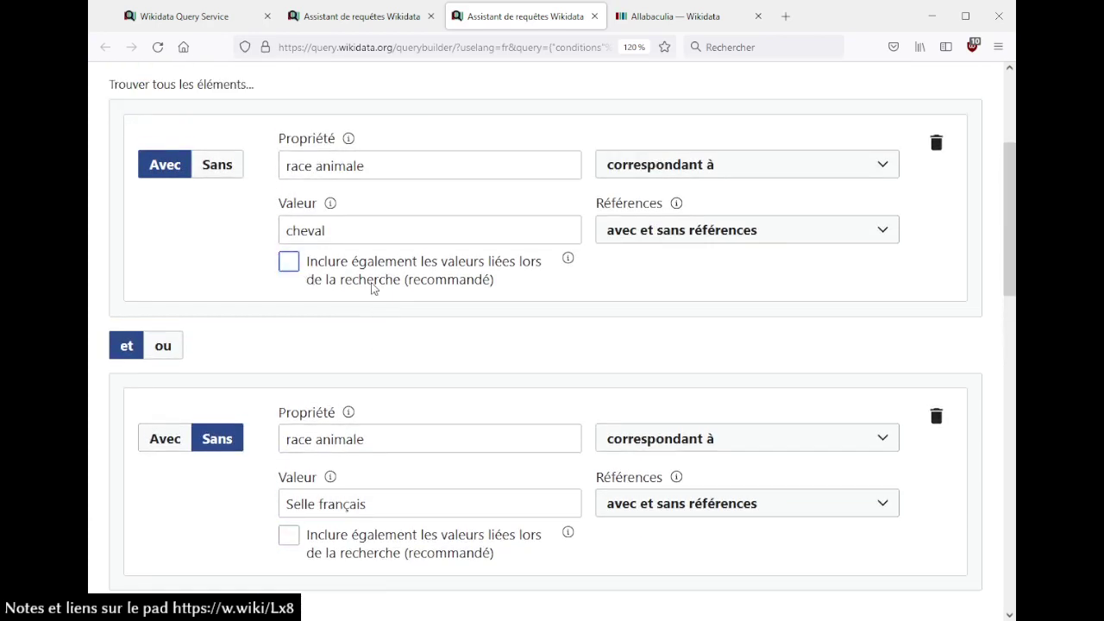
- Recheck both breed conditions, run the query without related values, and view its results
scroll(373, 289, "down", 3)
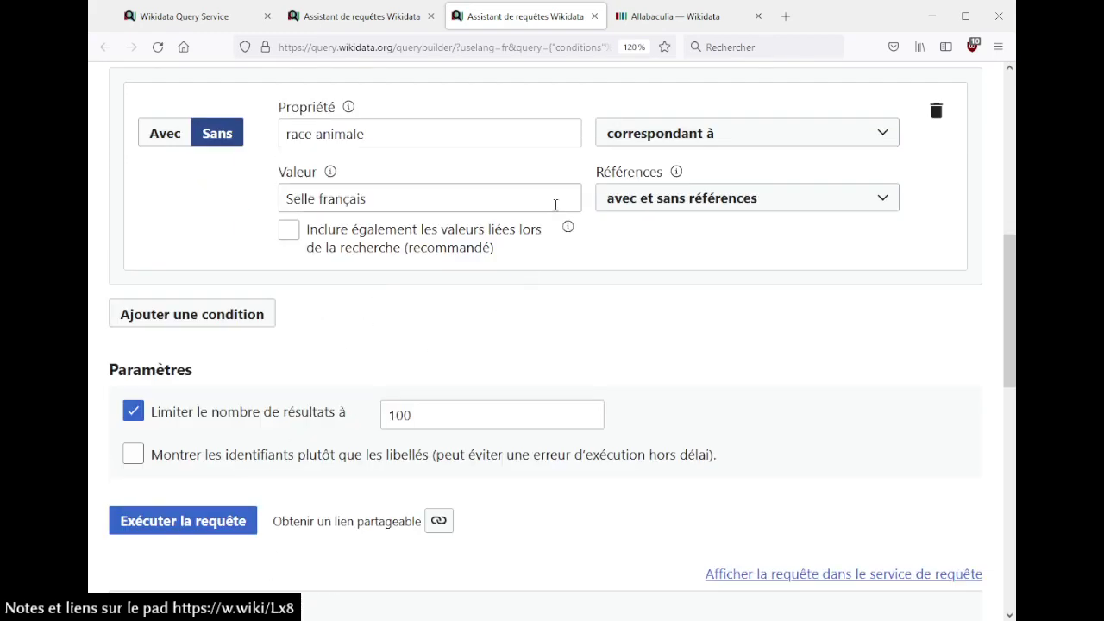
scroll(521, 287, "up", 3)
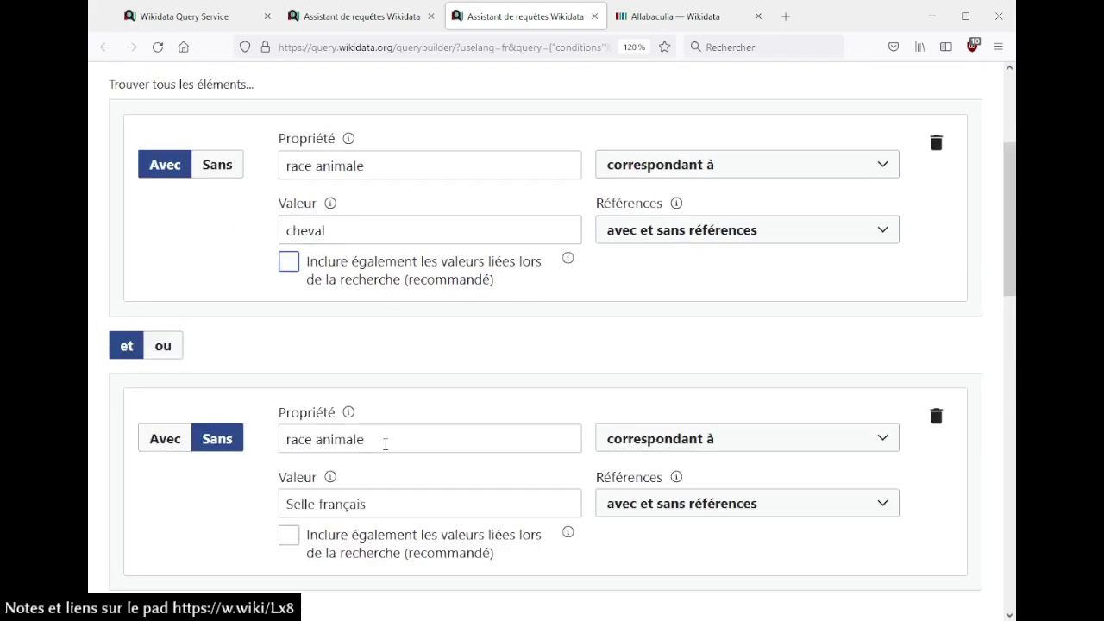
scroll(431, 388, "down", 3)
left_click(214, 528)
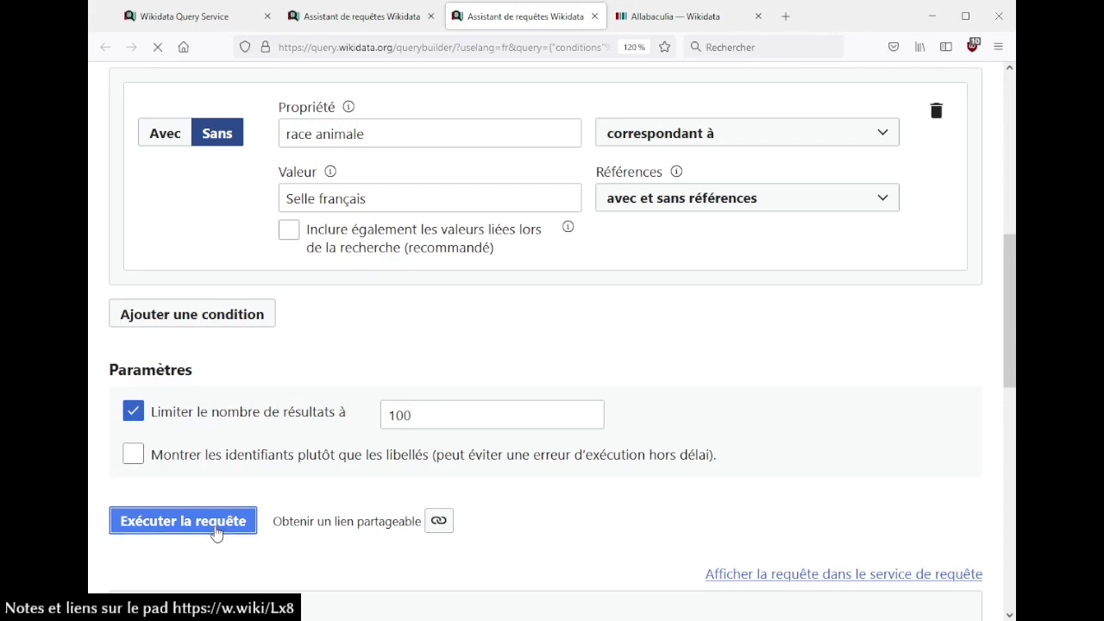
left_click(649, 16)
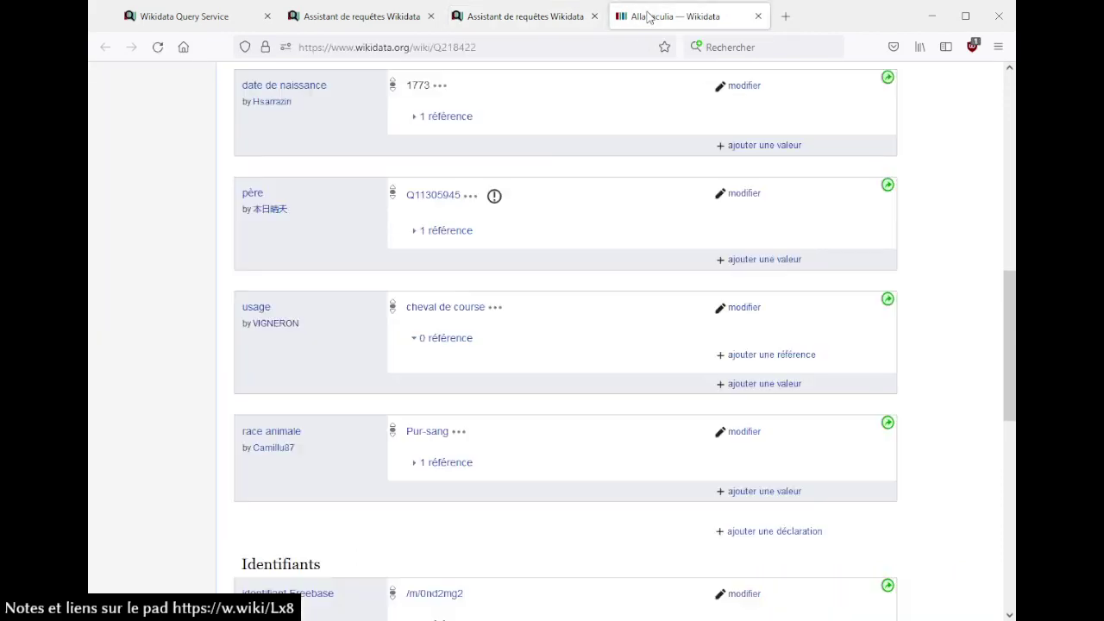
left_click(530, 15)
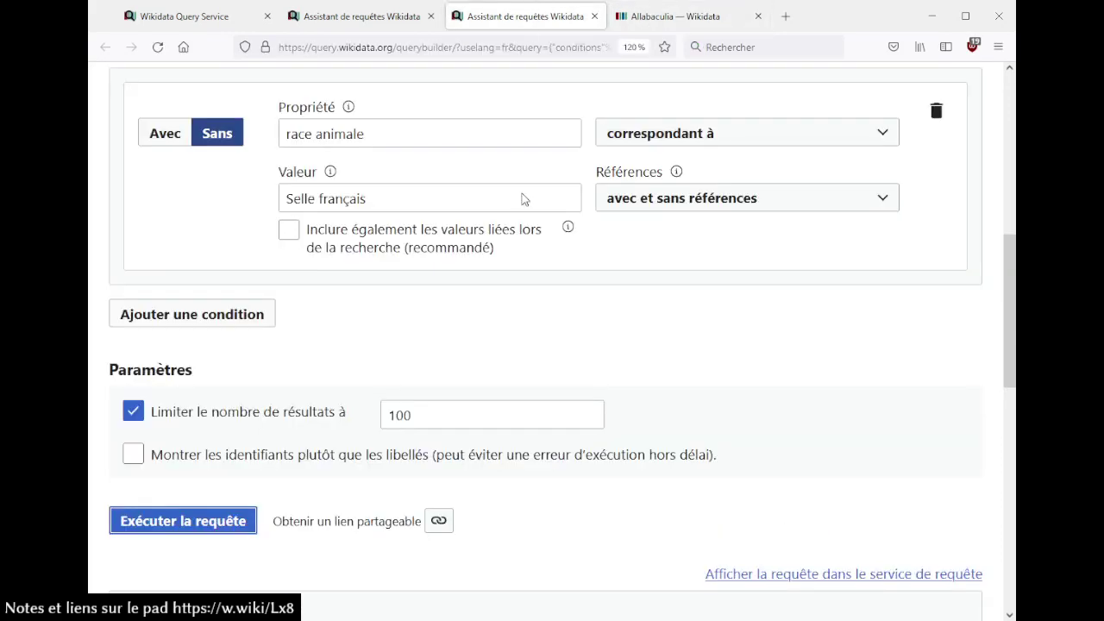
scroll(520, 463, "down", 4)
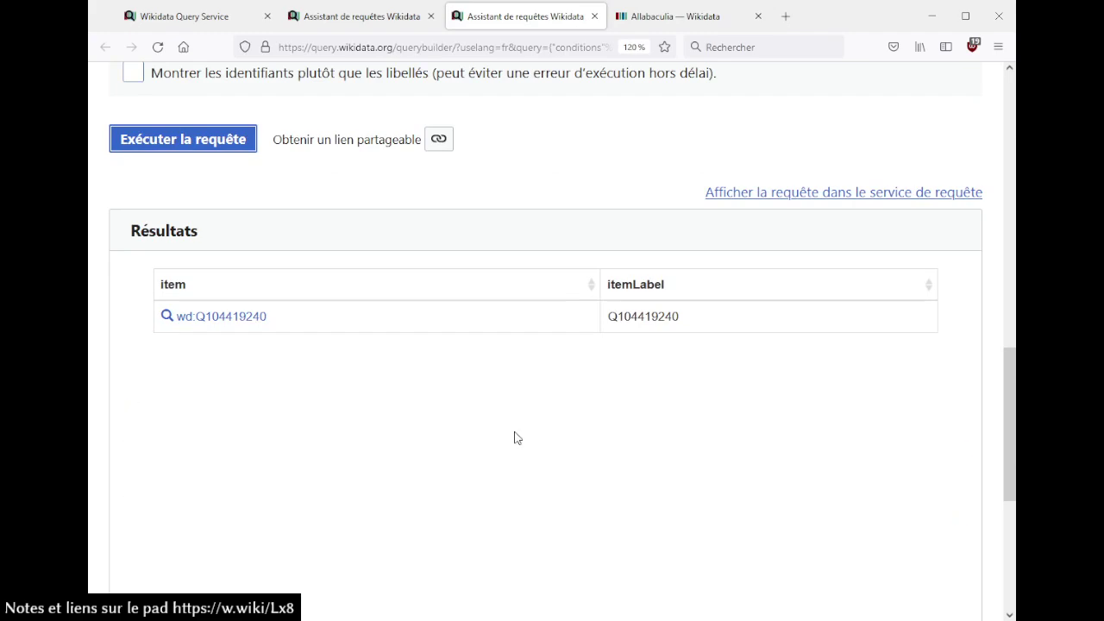
scroll(516, 438, "up", 4)
scroll(515, 438, "down", 3)
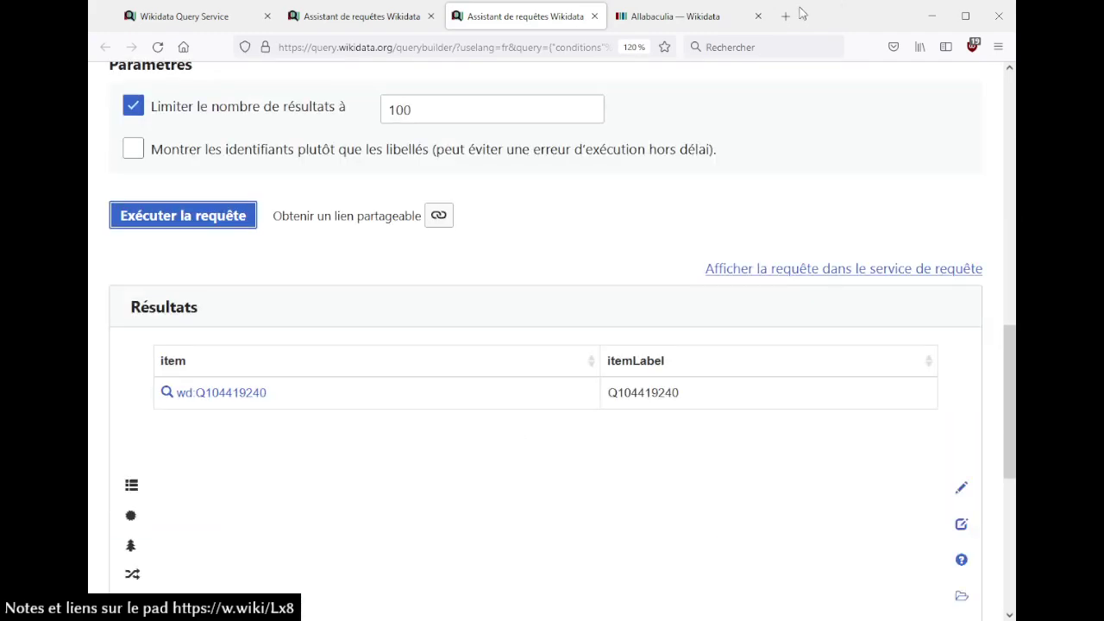
- Close the Allabaculia page, open the result wd:Q104419240, and examine its "race animale" statement
left_click(758, 15)
left_click(236, 400)
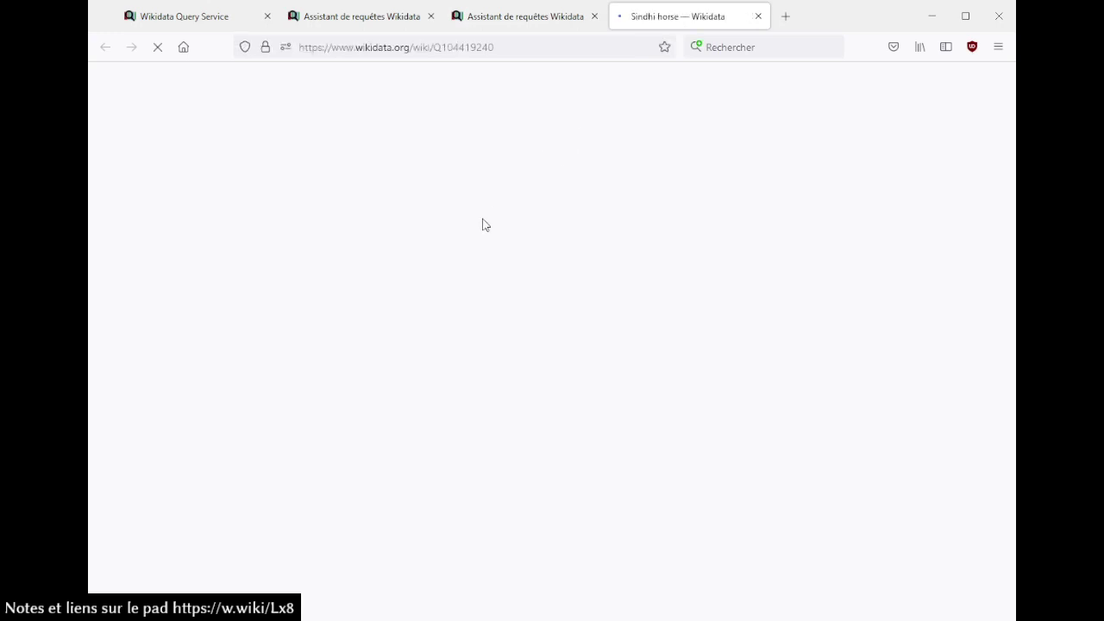
scroll(488, 234, "down", 4)
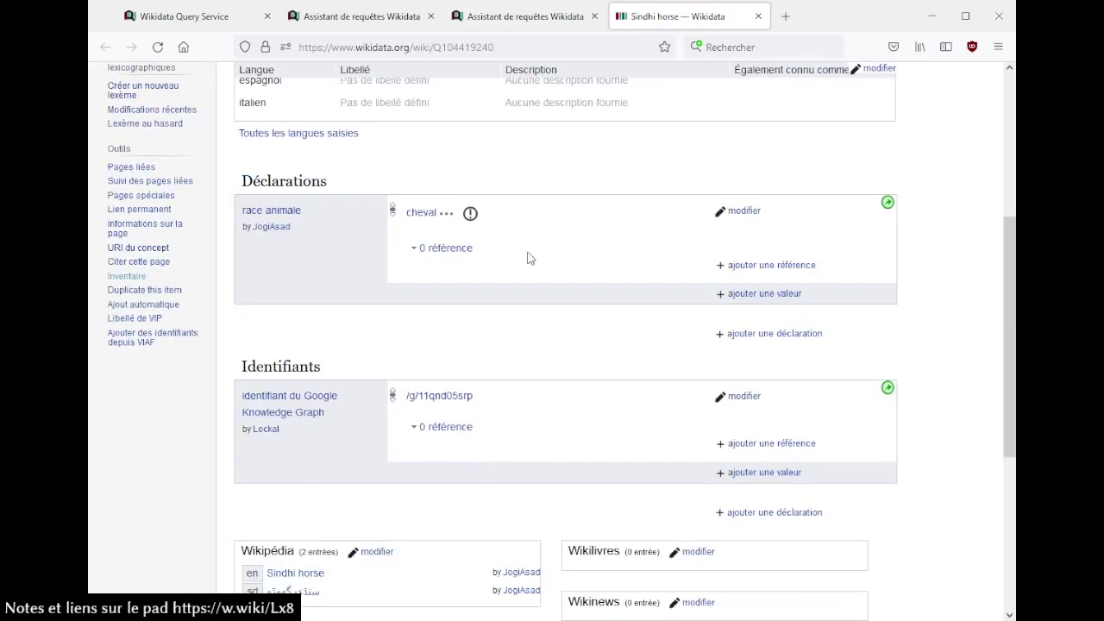
mouse_move(418, 218)
- Switch the Selle français condition to "Avec" in the query builder, run the query, and review the results and both conditions
left_click(534, 19)
scroll(531, 248, "up", 5)
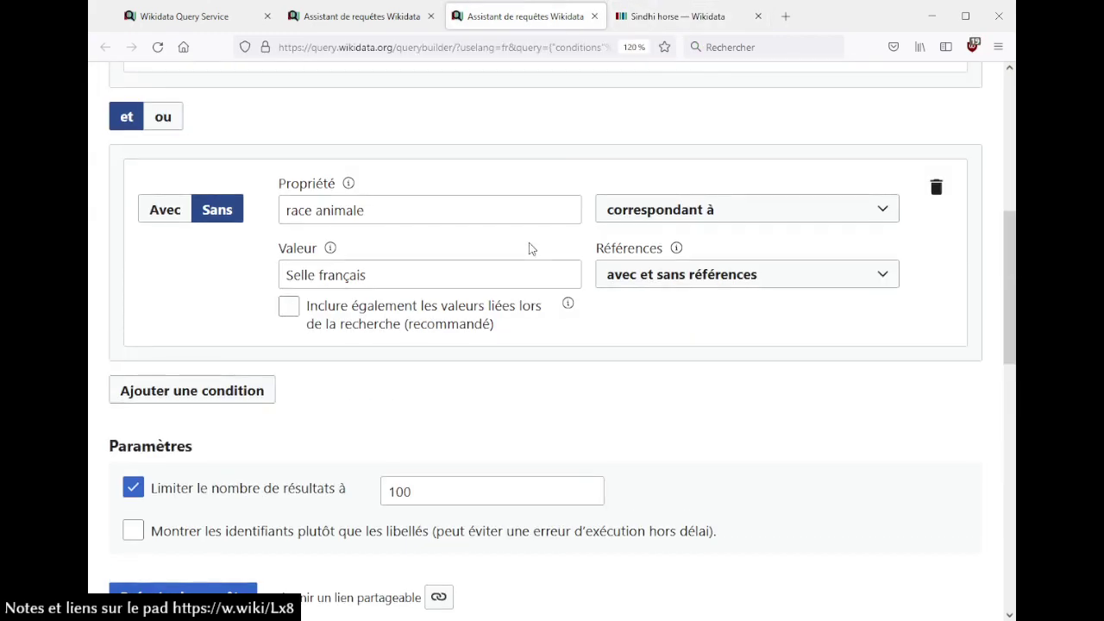
scroll(531, 247, "up", 3)
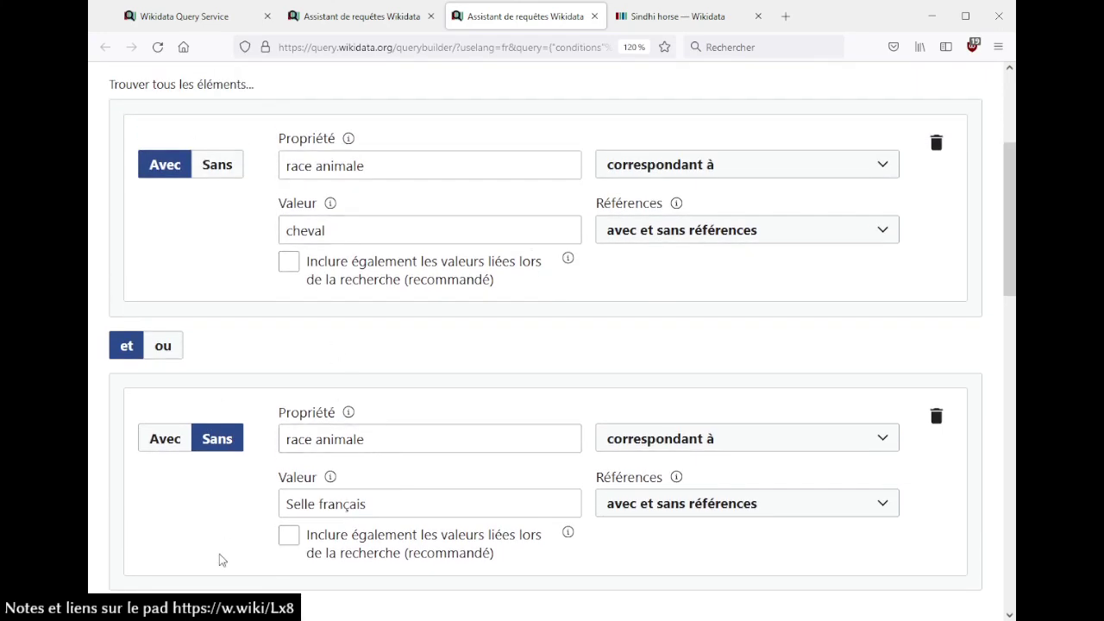
left_click(173, 442)
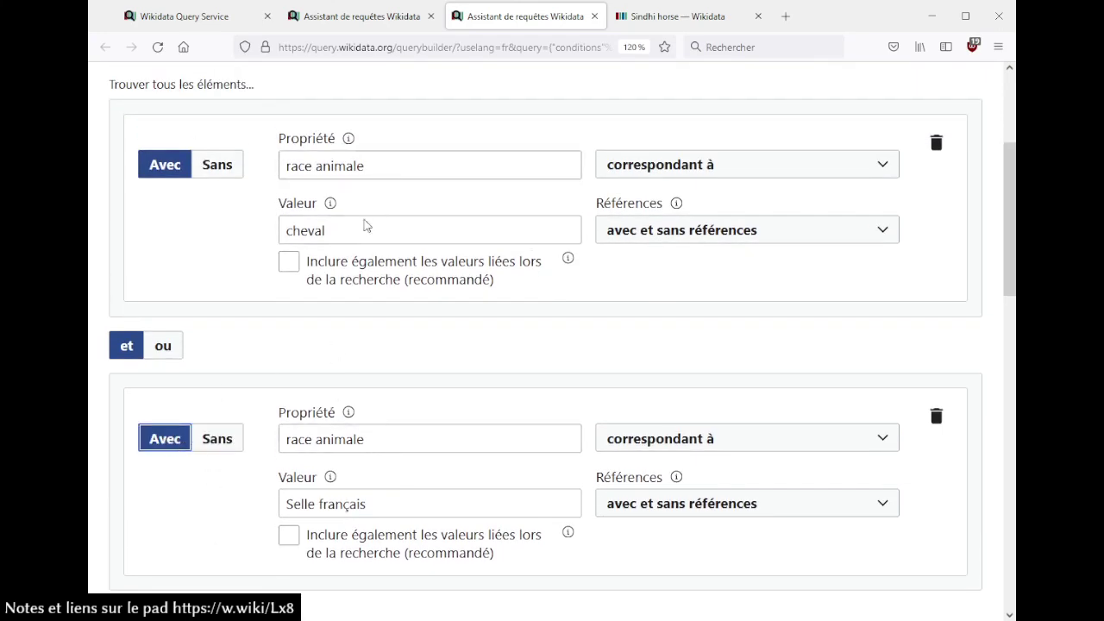
scroll(383, 392, "down", 3)
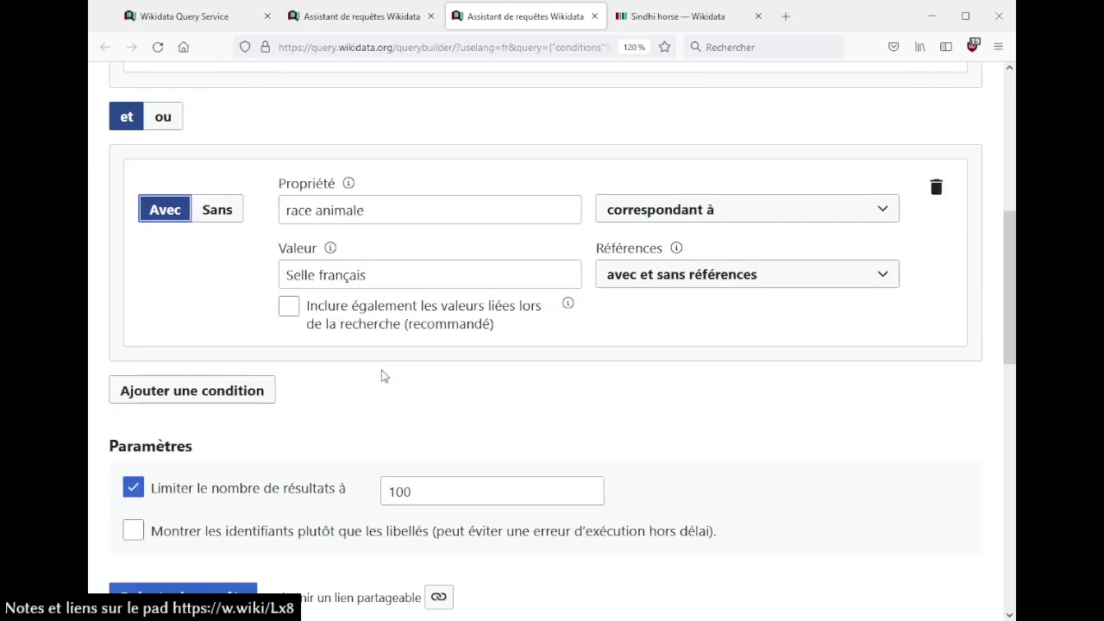
scroll(338, 397, "down", 2)
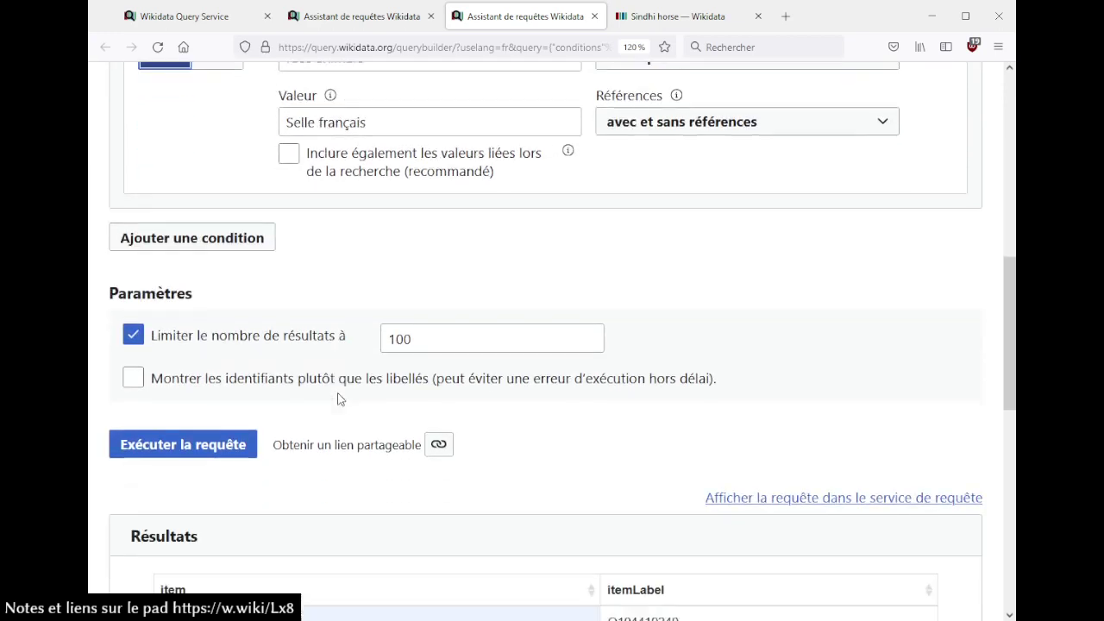
left_click(229, 455)
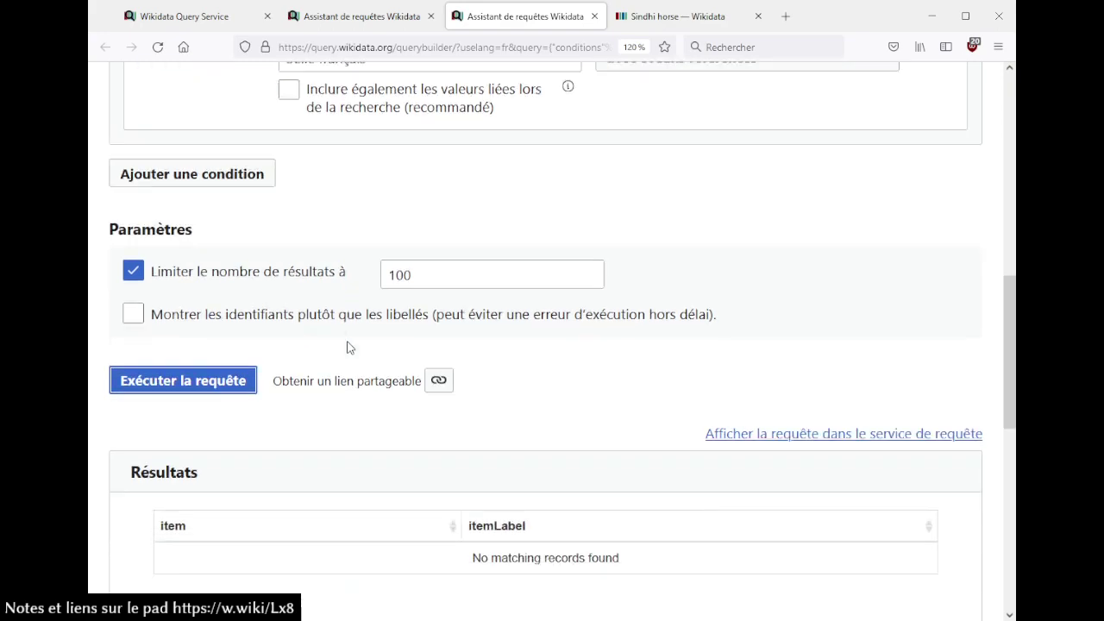
scroll(431, 397, "down", 2)
scroll(535, 239, "up", 5)
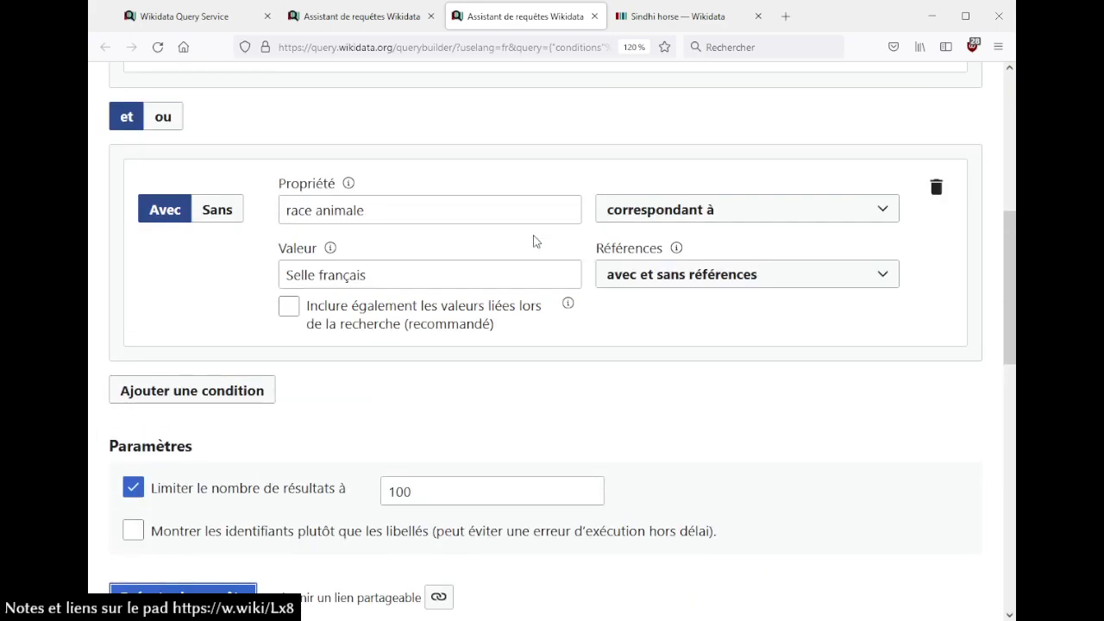
scroll(533, 241, "up", 3)
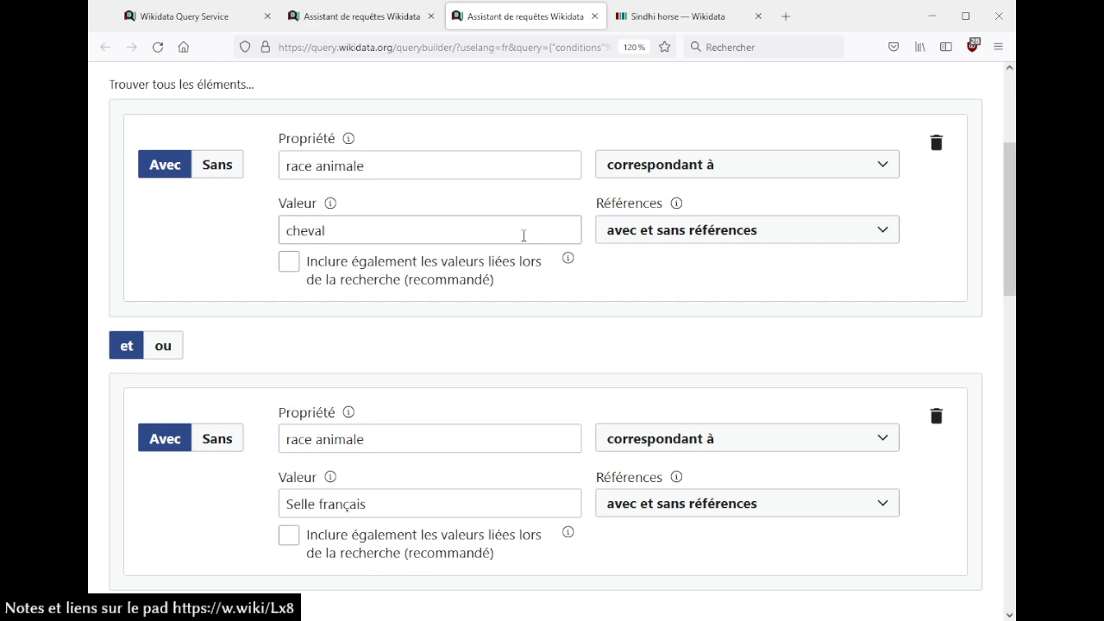
- Delete both "race animale" conditions from the query
left_click(418, 168)
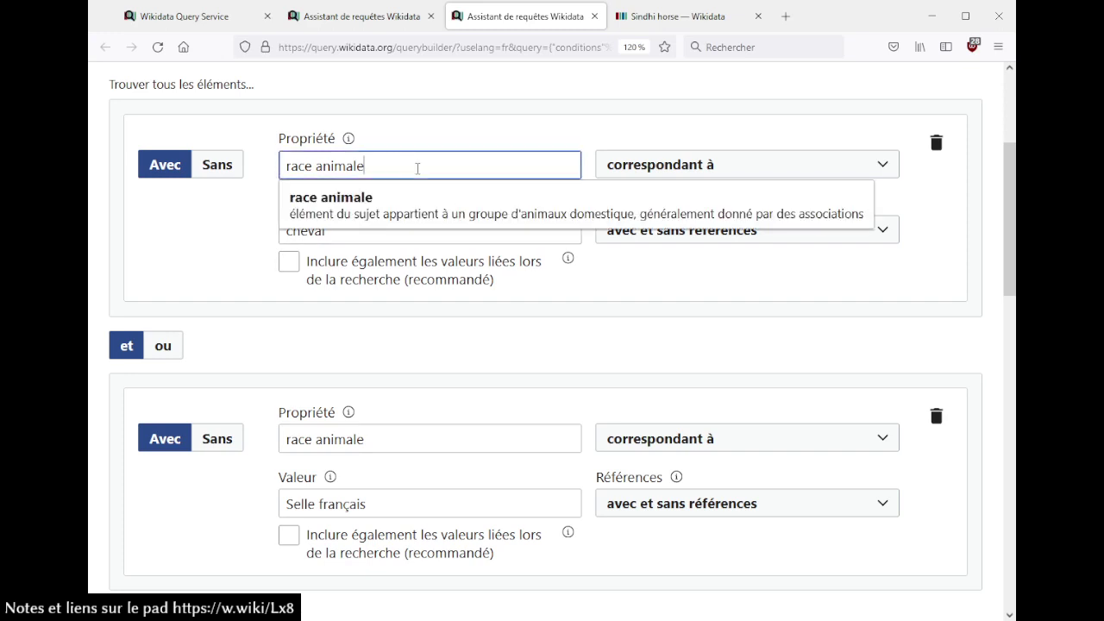
left_click(937, 143)
left_click(937, 142)
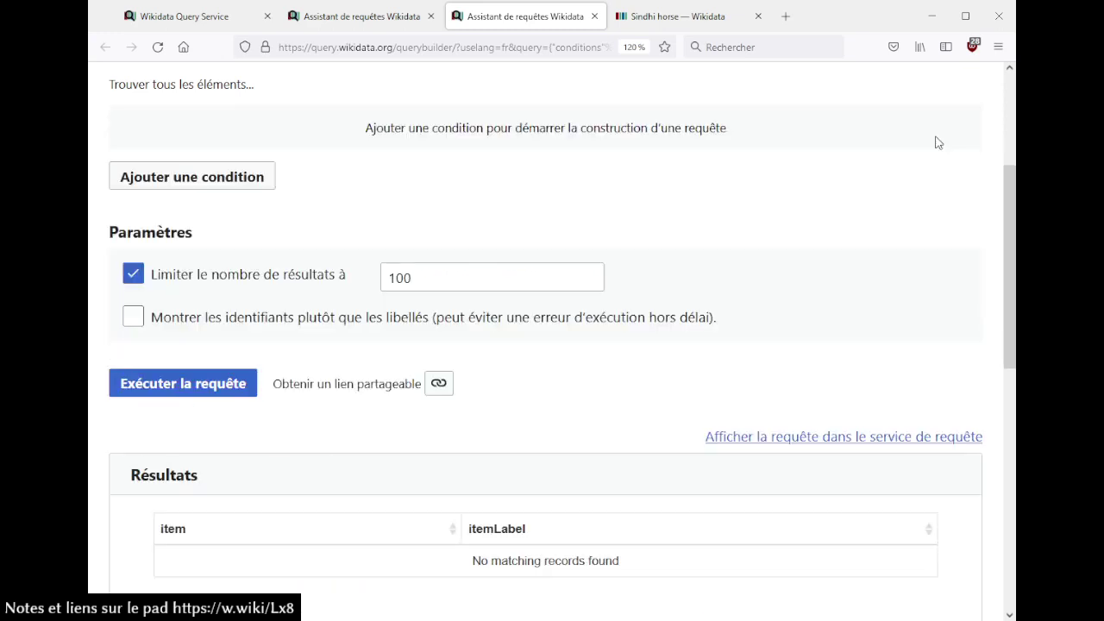
- Add a new condition using the property "nature de l'élément"
left_click(198, 176)
scroll(188, 181, "down", 1)
left_click(367, 129)
type("nature")
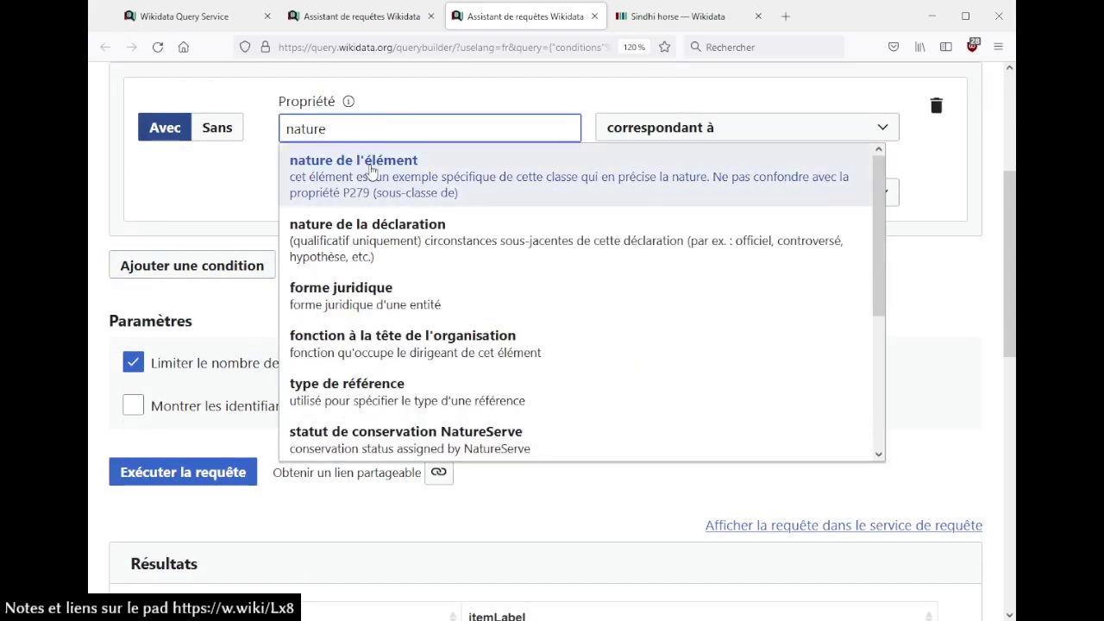
left_click(371, 168)
- Reopen the Allabaculia item page, close the Sindhi horse page, and examine Allabaculia's statements
left_click(698, 15)
scroll(602, 144, "up", 3)
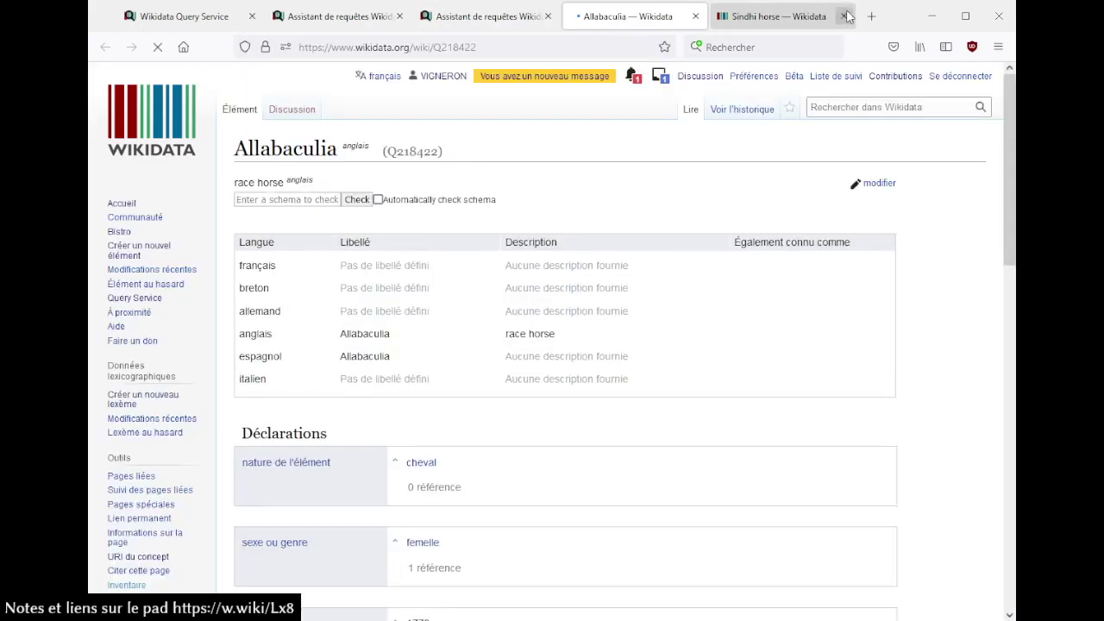
left_click(844, 16)
scroll(358, 380, "down", 2)
scroll(492, 192, "down", 5)
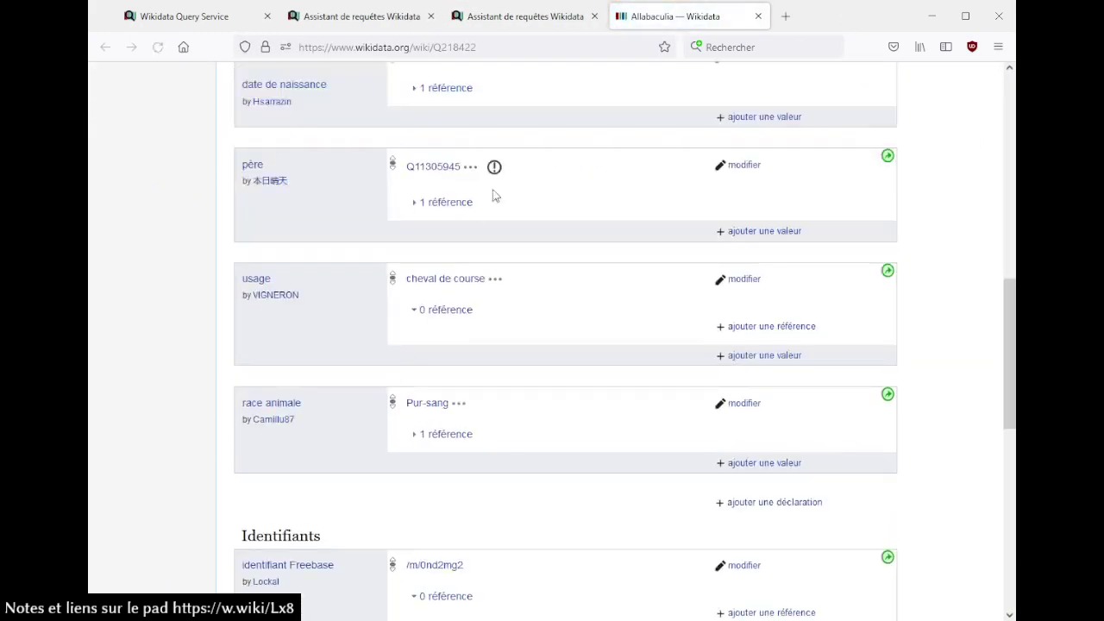
scroll(515, 178, "up", 3)
- Back in the query builder, set the "nature de l'élément" value to "cheval", the large herbivorous hoofed mammal
left_click(553, 16)
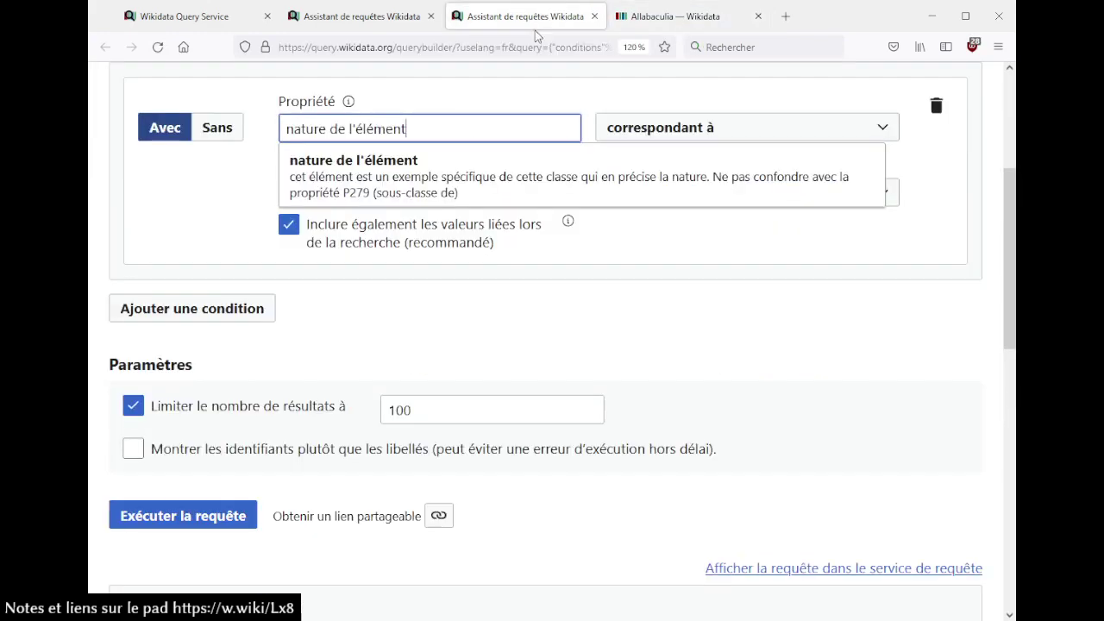
left_click(398, 198)
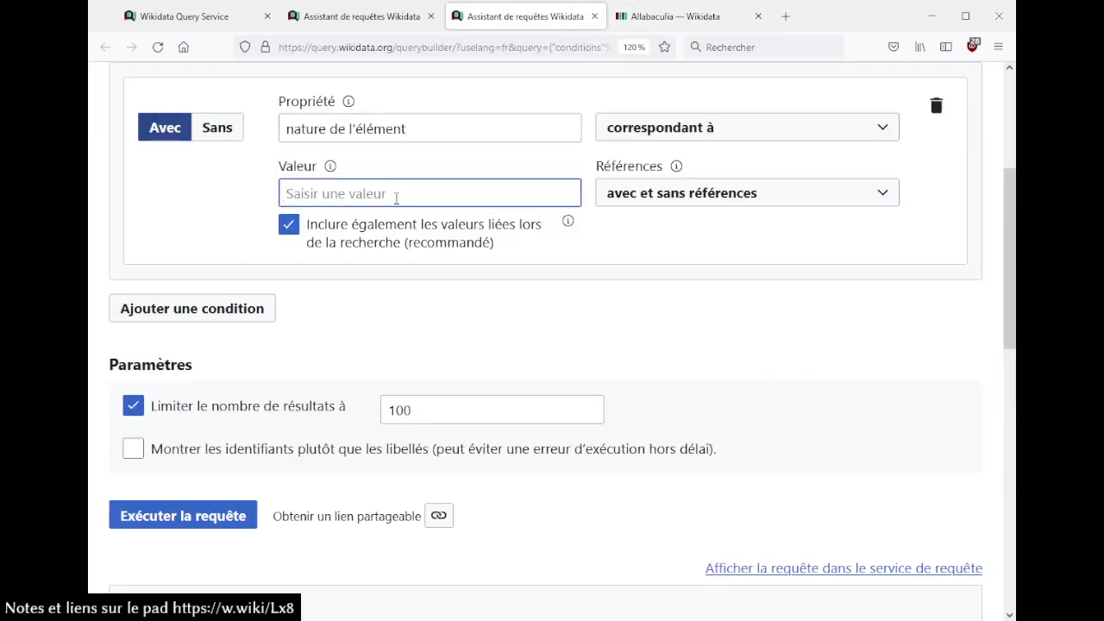
type("cheval")
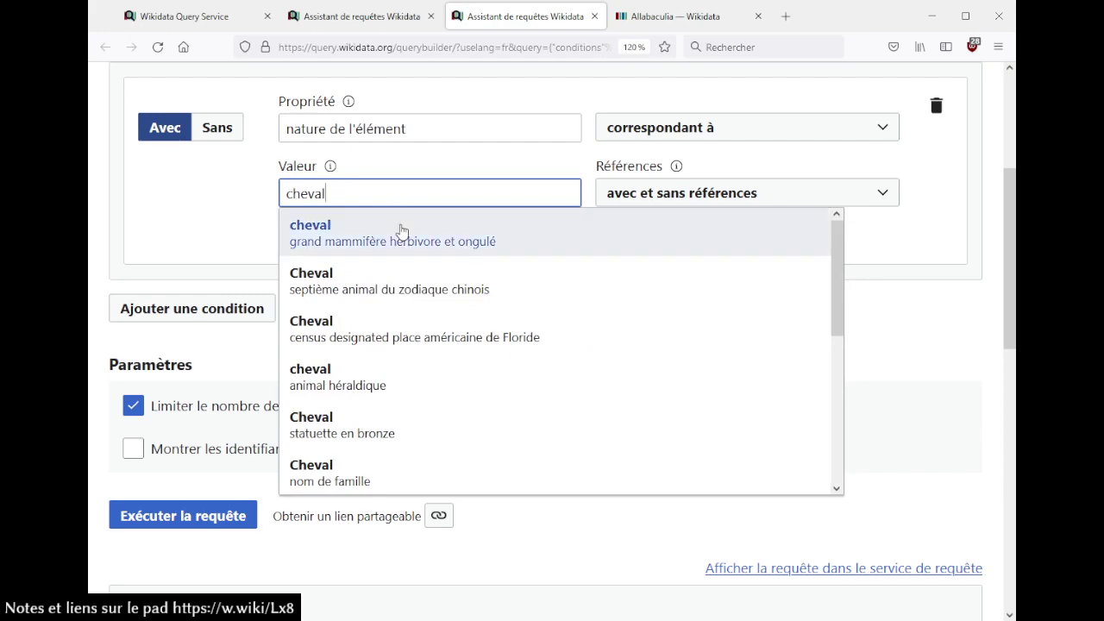
left_click(403, 230)
- Add a second condition set to "Sans" with the property "race animale" and the option "quelle que soit la valeur"
left_click(229, 321)
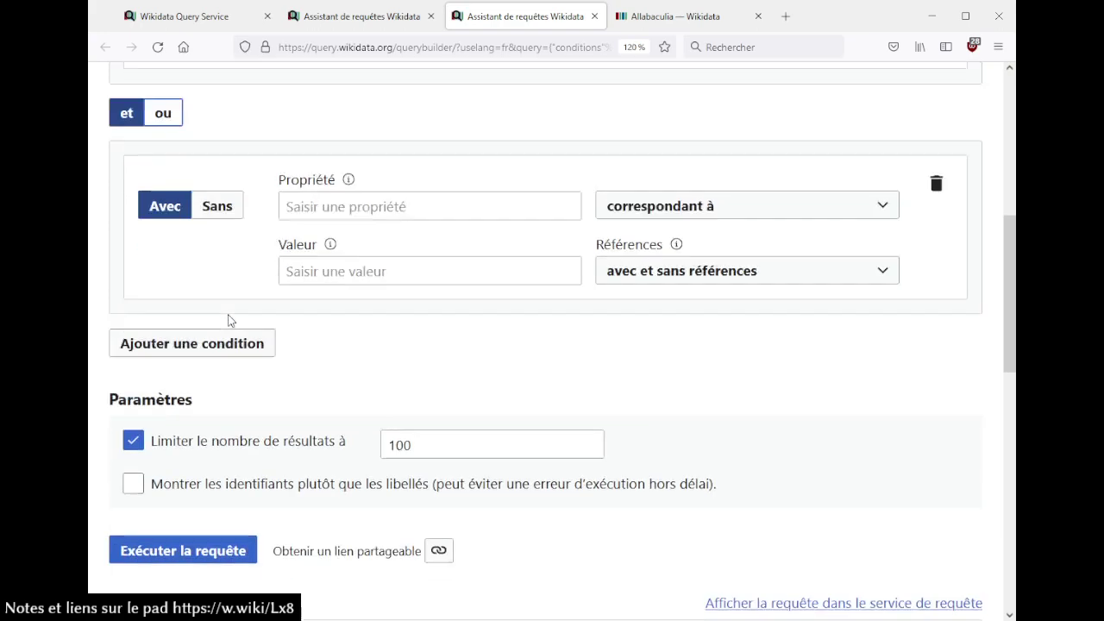
scroll(231, 311, "down", 1)
left_click(218, 129)
left_click(299, 128)
type("race anim")
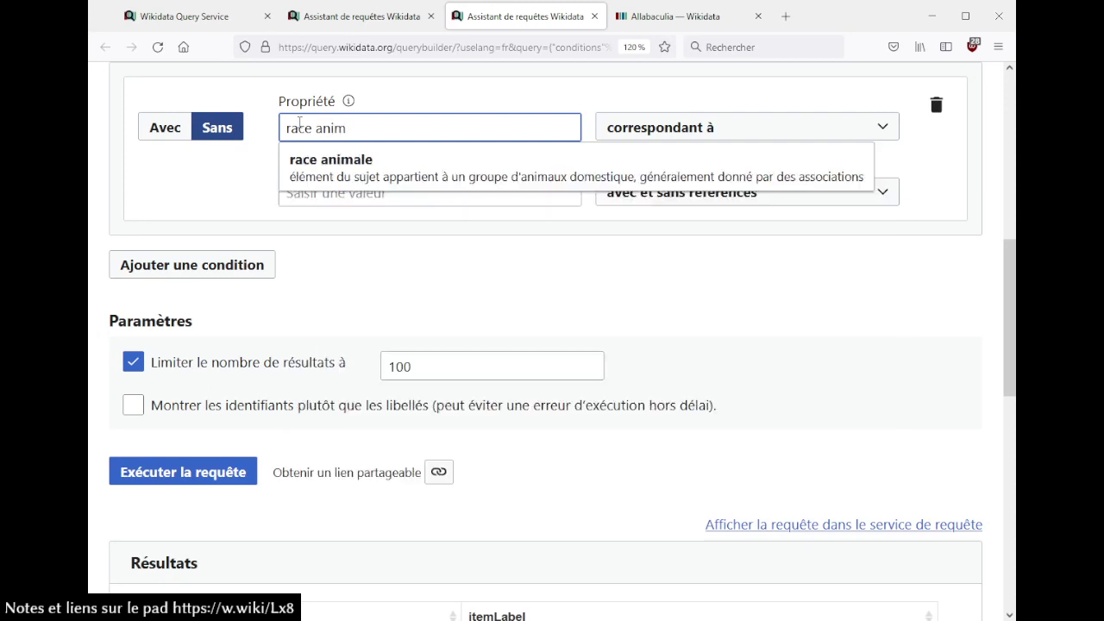
left_click(324, 162)
left_click(616, 129)
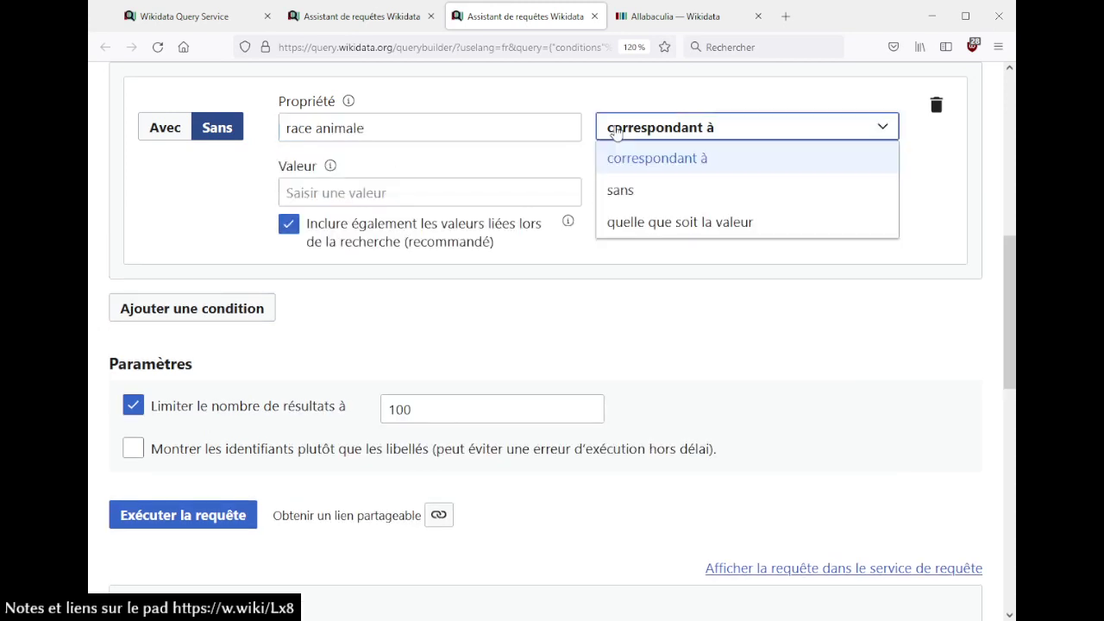
left_click(616, 222)
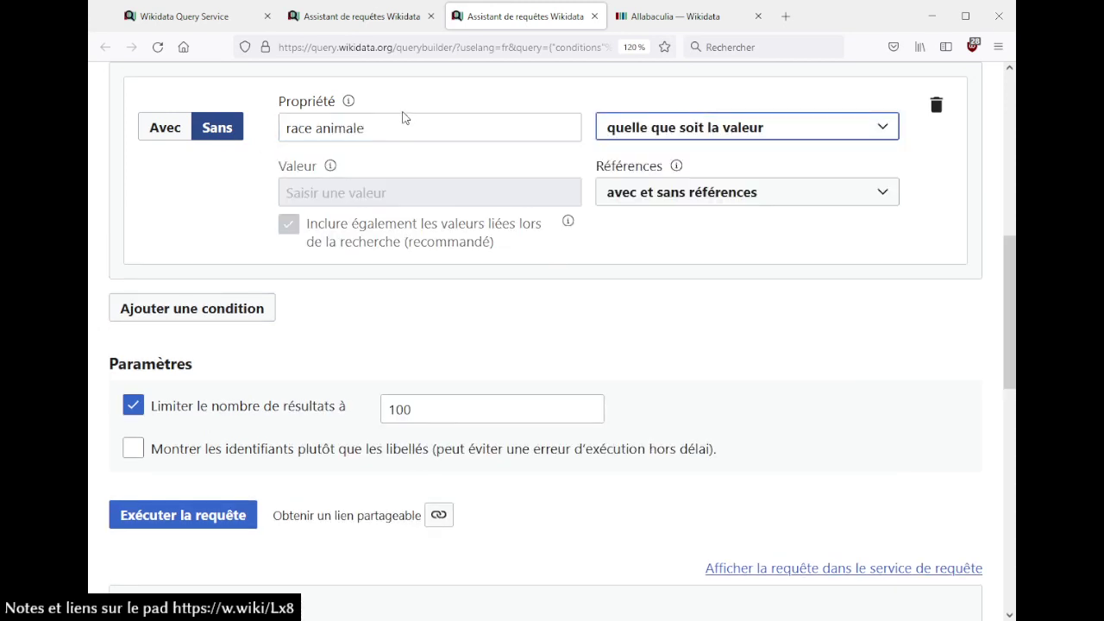
- Run the query for horses without any breed and view the list of results
left_click(224, 523)
scroll(567, 302, "down", 3)
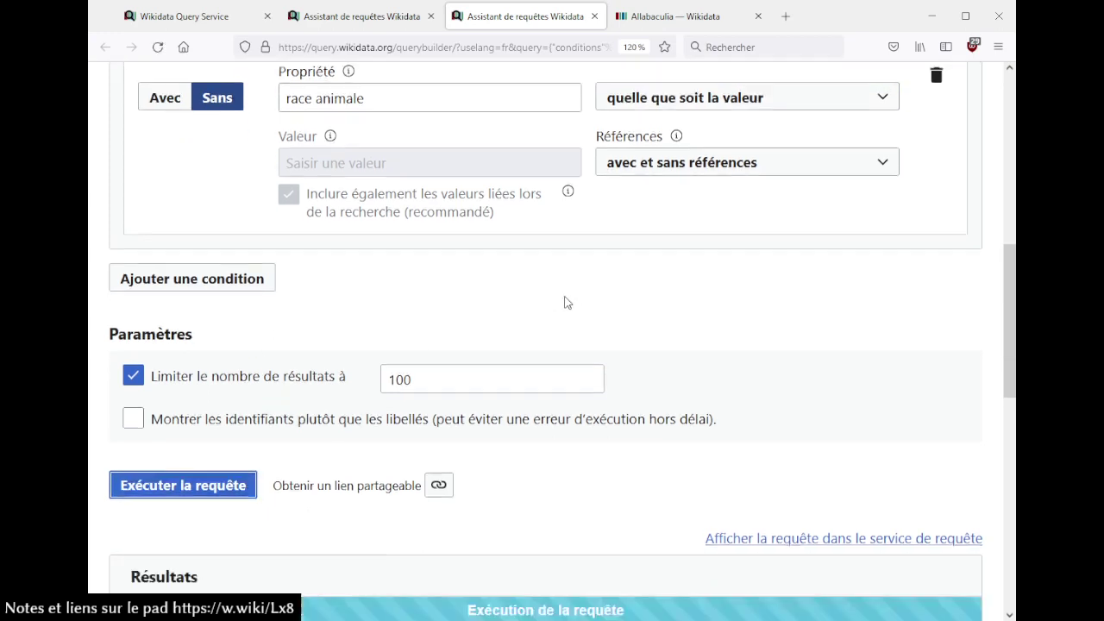
scroll(565, 303, "down", 3)
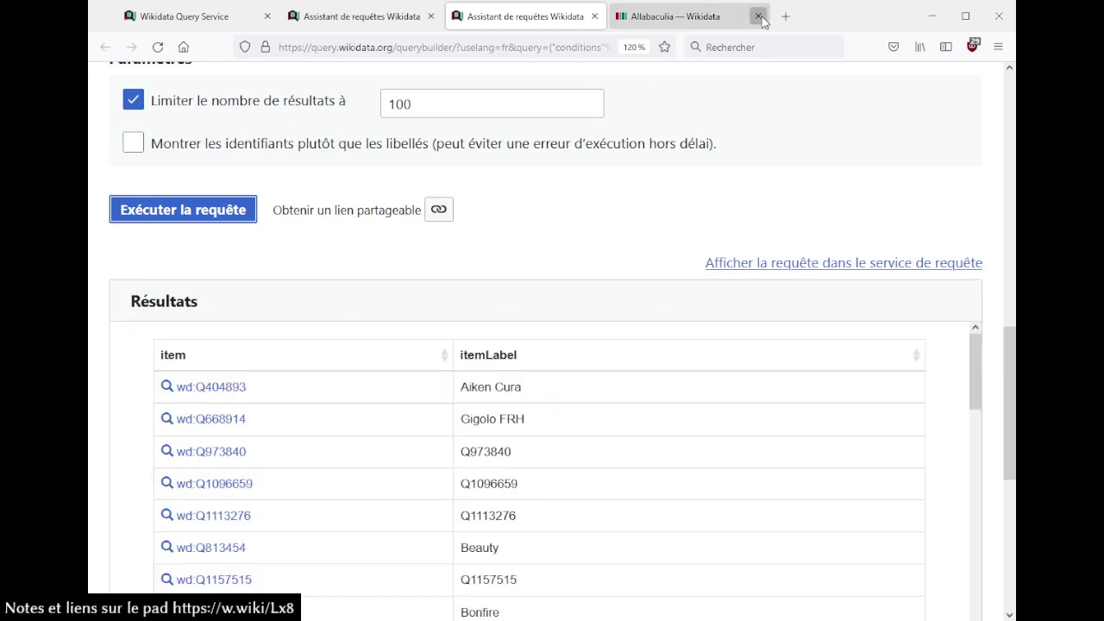
- Open the Aiken Cura item from the query results and examine its statements, searching the page for "pr"
scroll(581, 249, "down", 4)
scroll(581, 249, "up", 2)
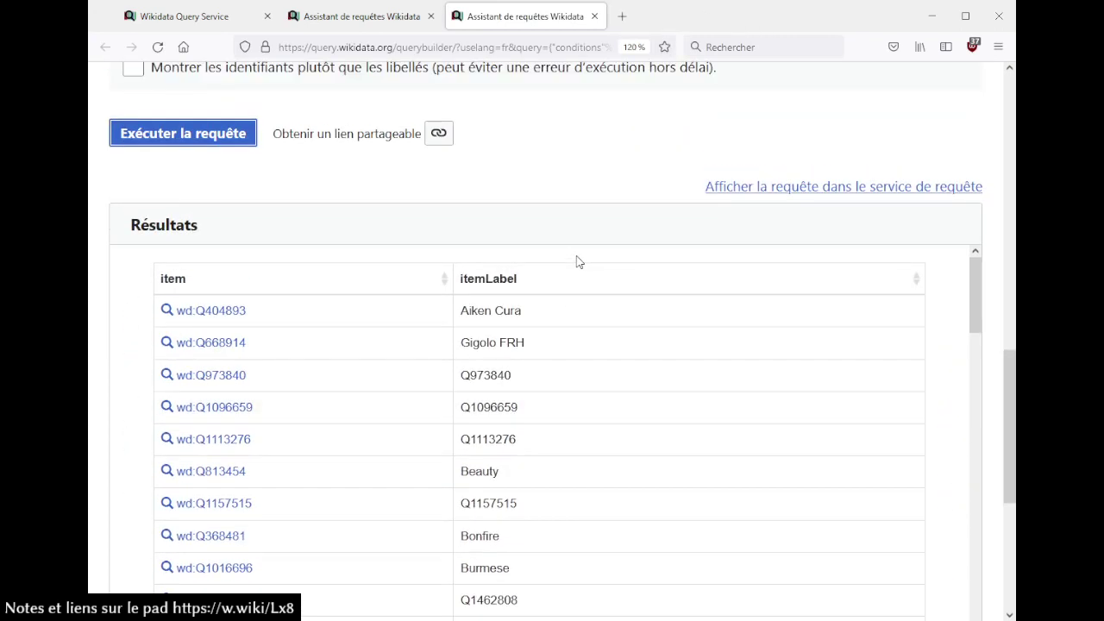
left_click(235, 311)
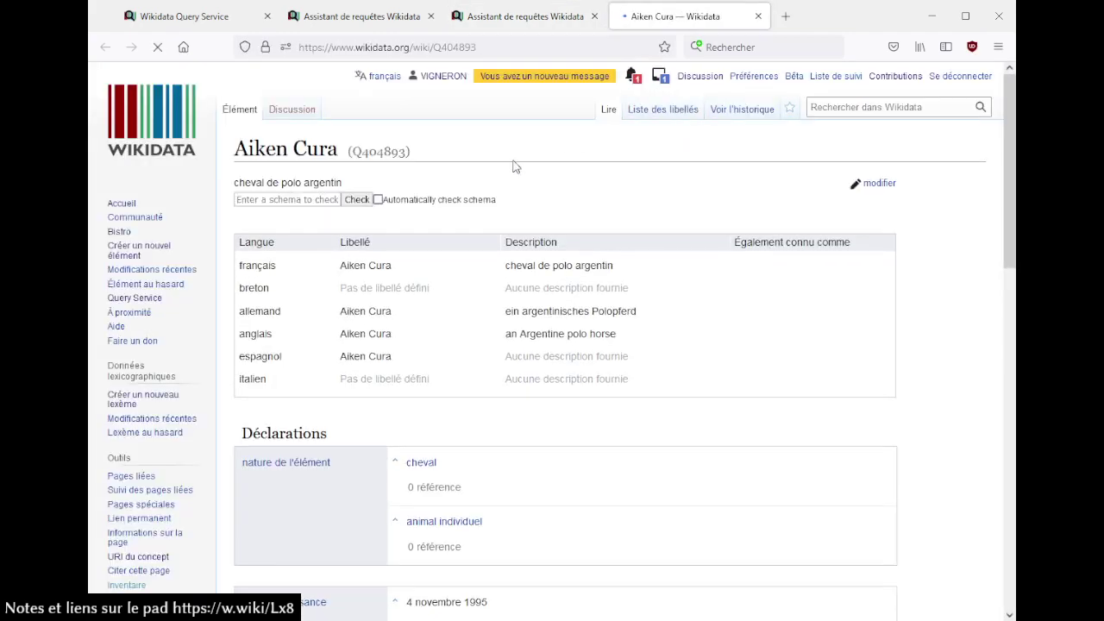
scroll(457, 382, "down", 2)
scroll(547, 375, "down", 5)
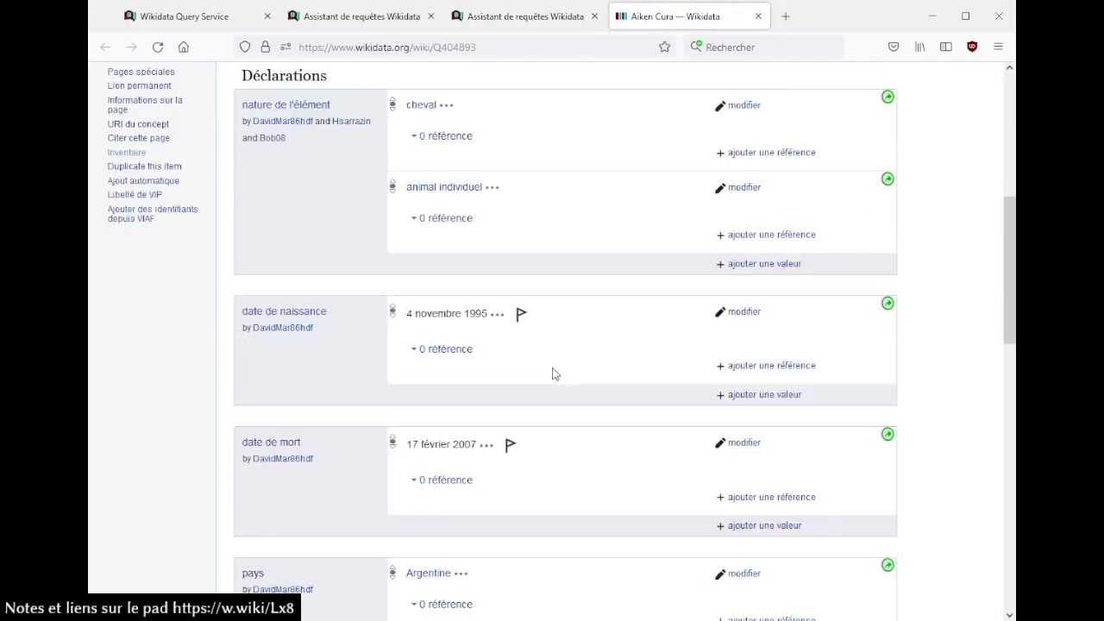
scroll(555, 374, "down", 5)
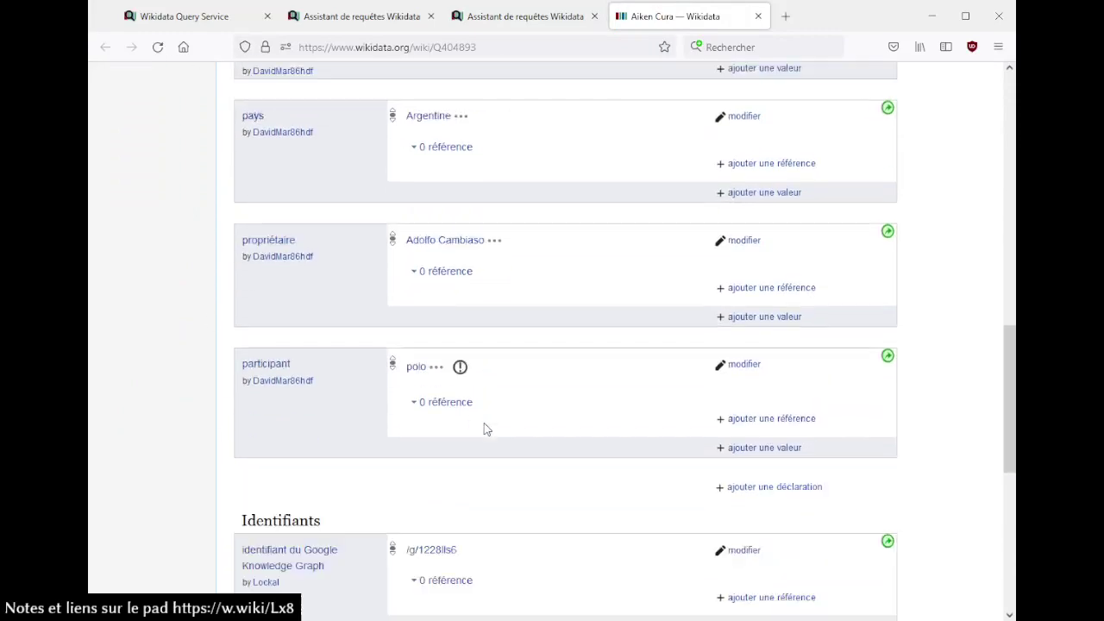
key("ctrl+f")
type("pr")
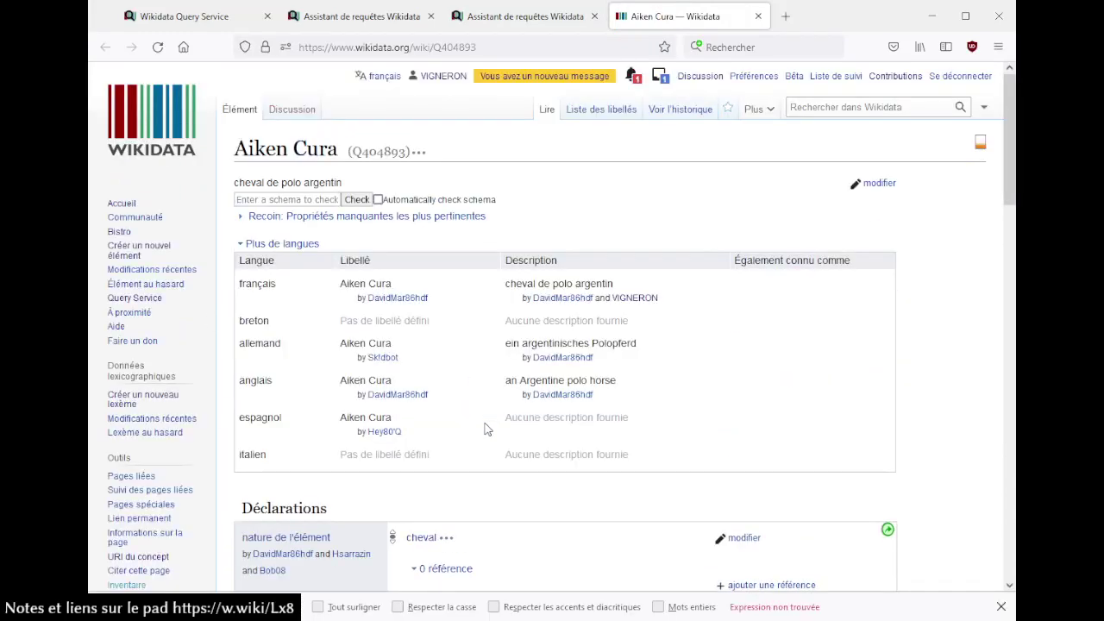
key("Escape")
scroll(523, 402, "down", 15)
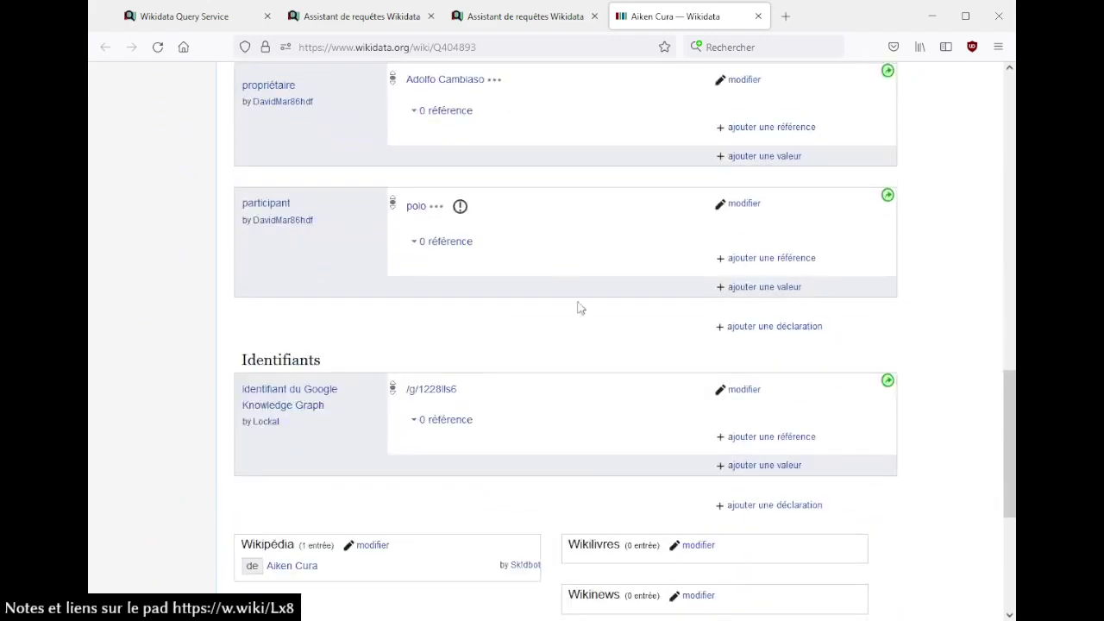
- Start a blank statement on the Aiken Cura item and open its linked German Wikipedia article in a separate tab
left_click(767, 328)
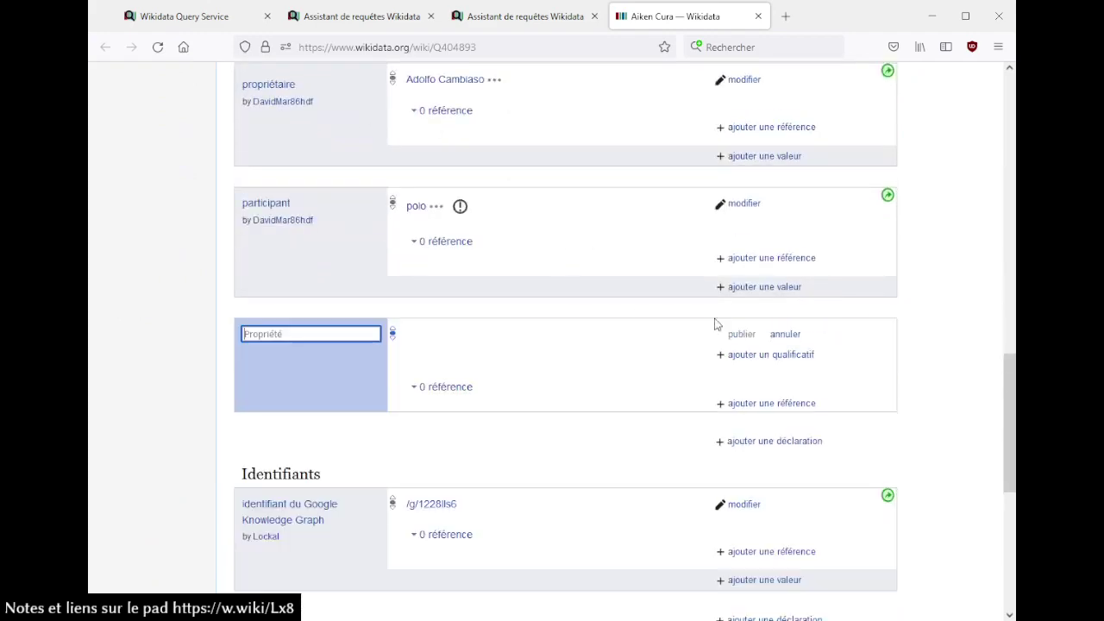
left_click(127, 338)
scroll(173, 362, "down", 6)
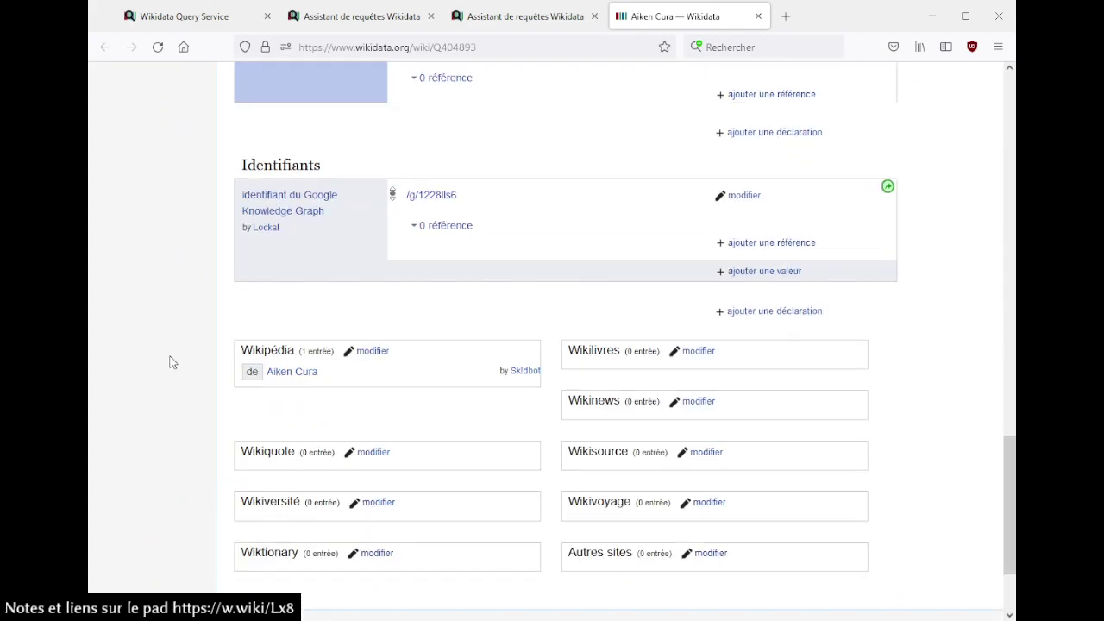
scroll(173, 362, "up", 2)
middle_click(296, 371)
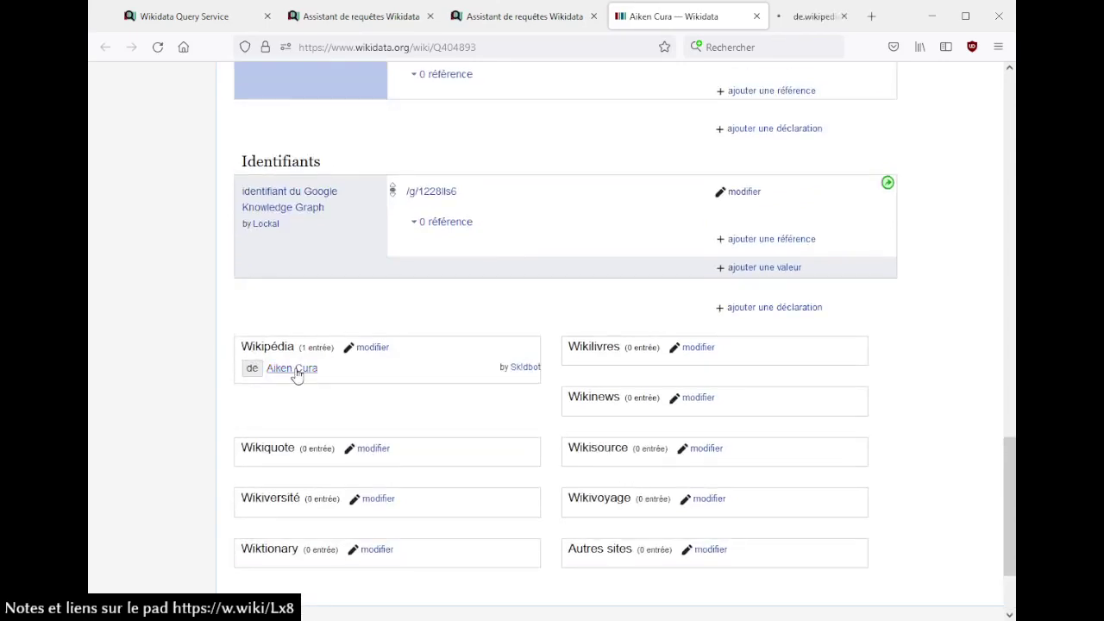
left_click(759, 17)
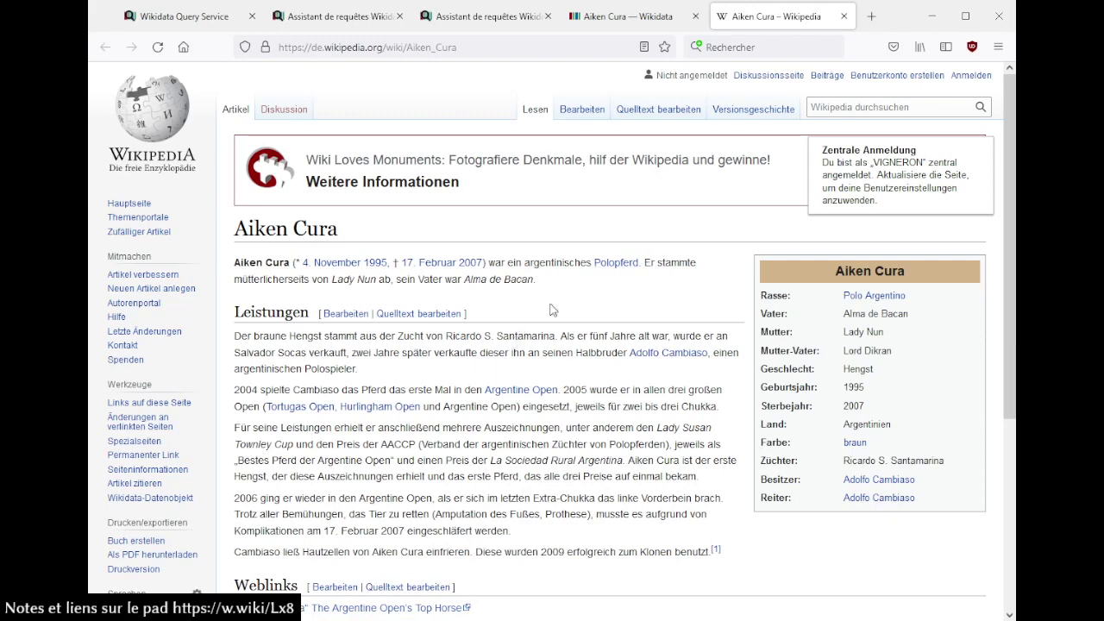
- Open the Wikidata item of the breed Polo Argentino via its Wikipedia article and copy the French label "Polo argentin"
mouse_move(611, 268)
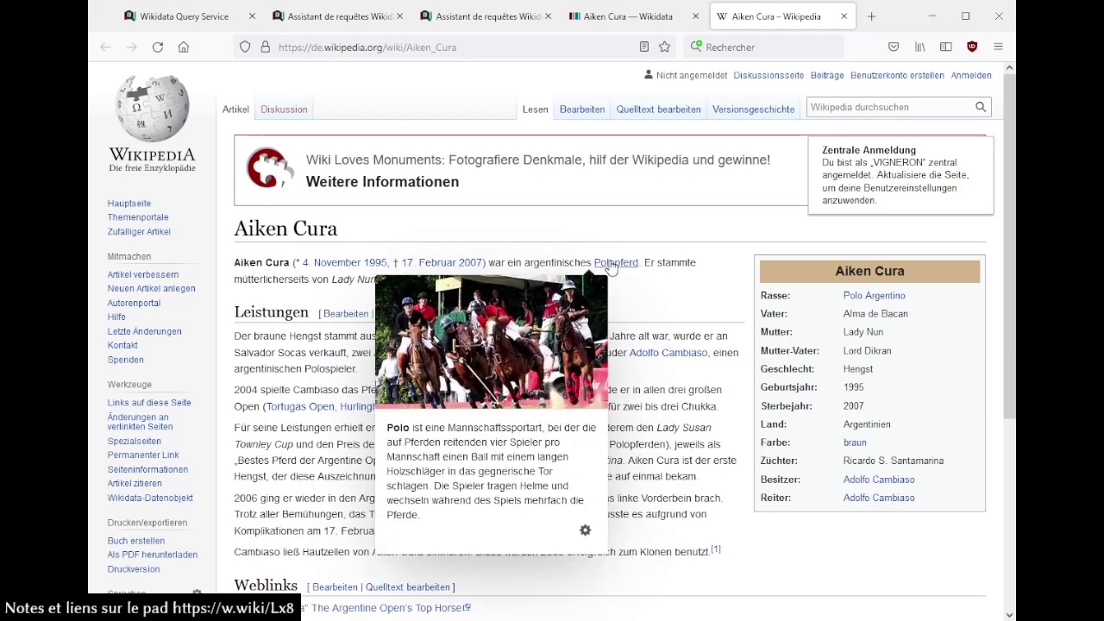
left_click(851, 297)
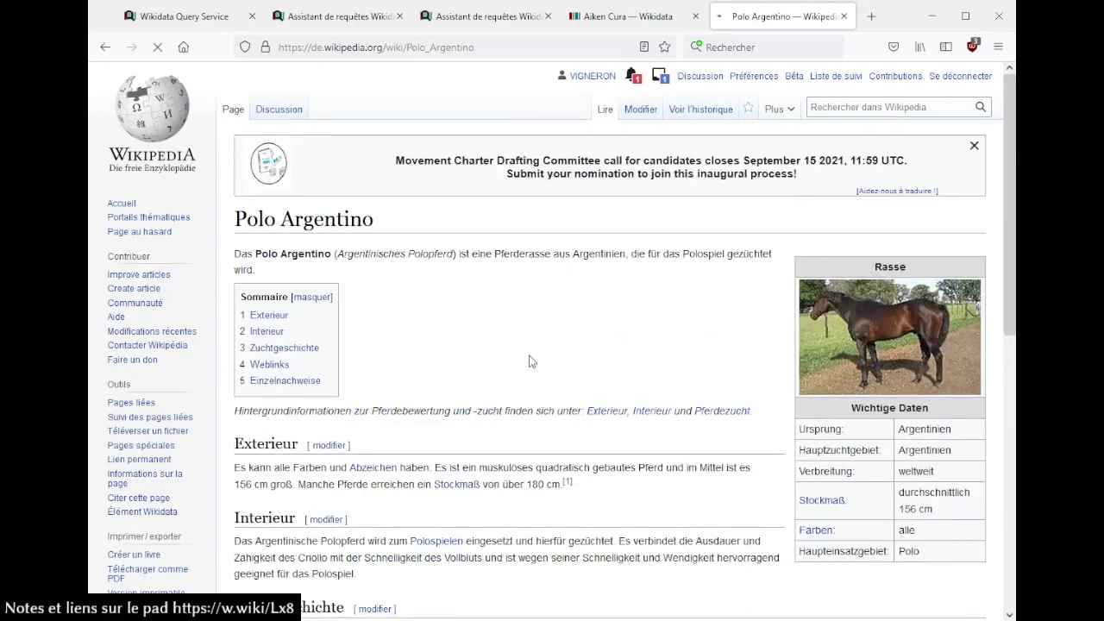
scroll(530, 362, "down", 3)
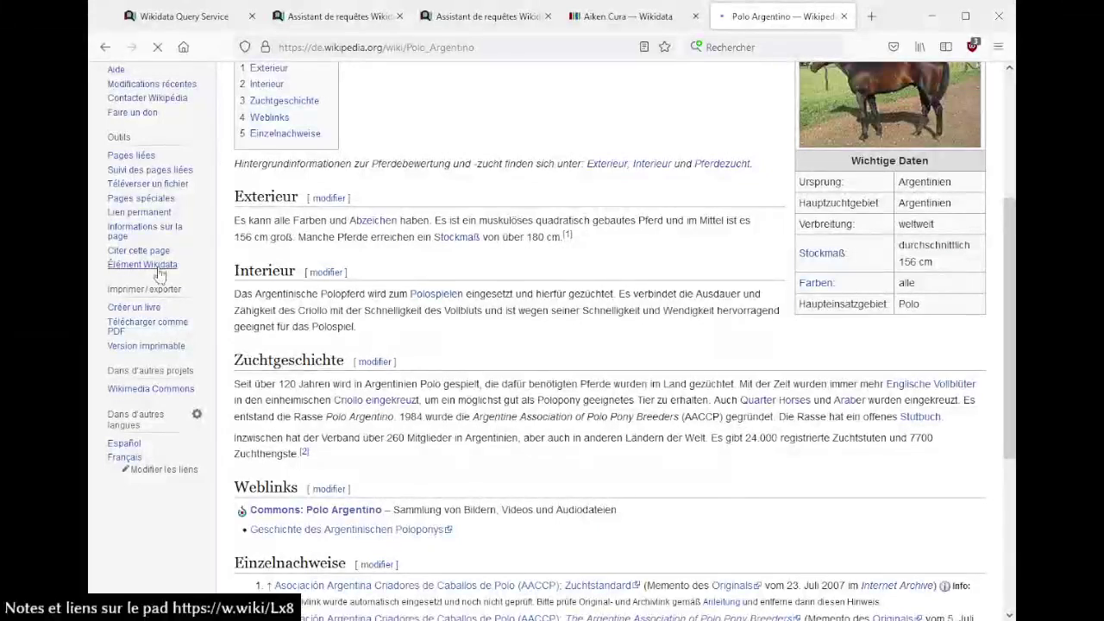
left_click(160, 265)
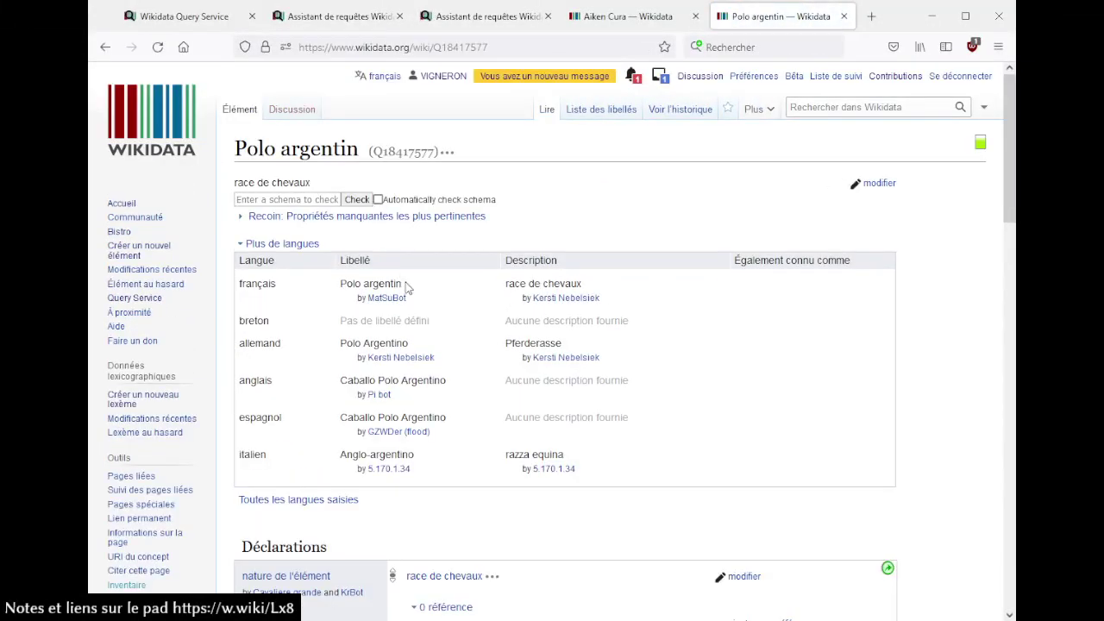
left_click_drag(405, 287, 304, 294)
key("ctrl+c")
key("ctrl+Page_Up")
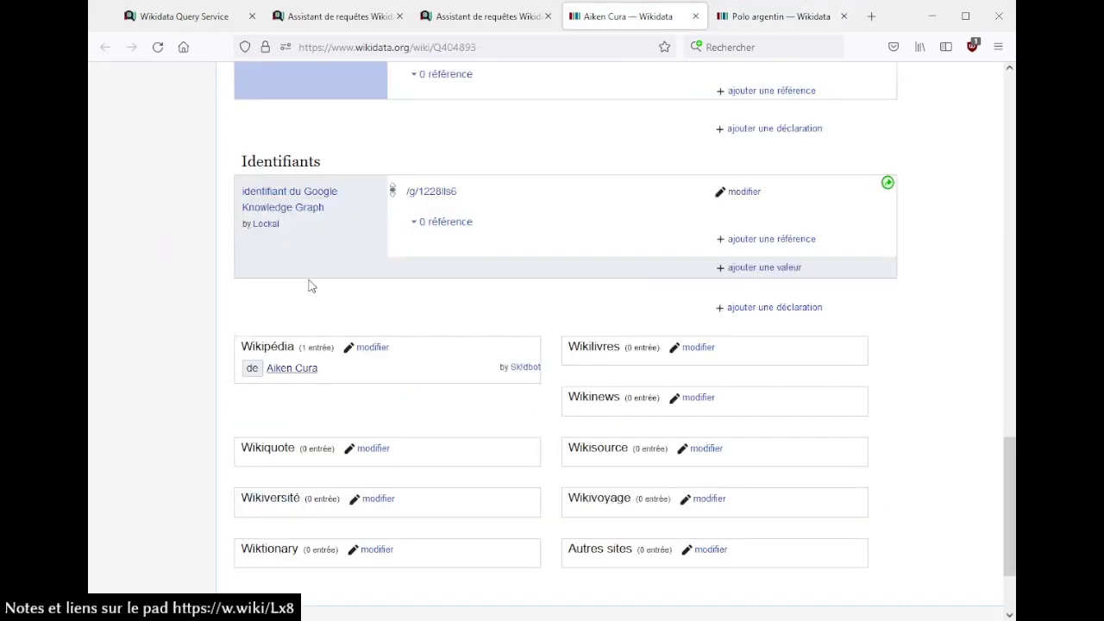
- Add and publish a "race animale" statement with the value "Polo argentin" on the Aiken Cura item
left_click(737, 308)
type("ra")
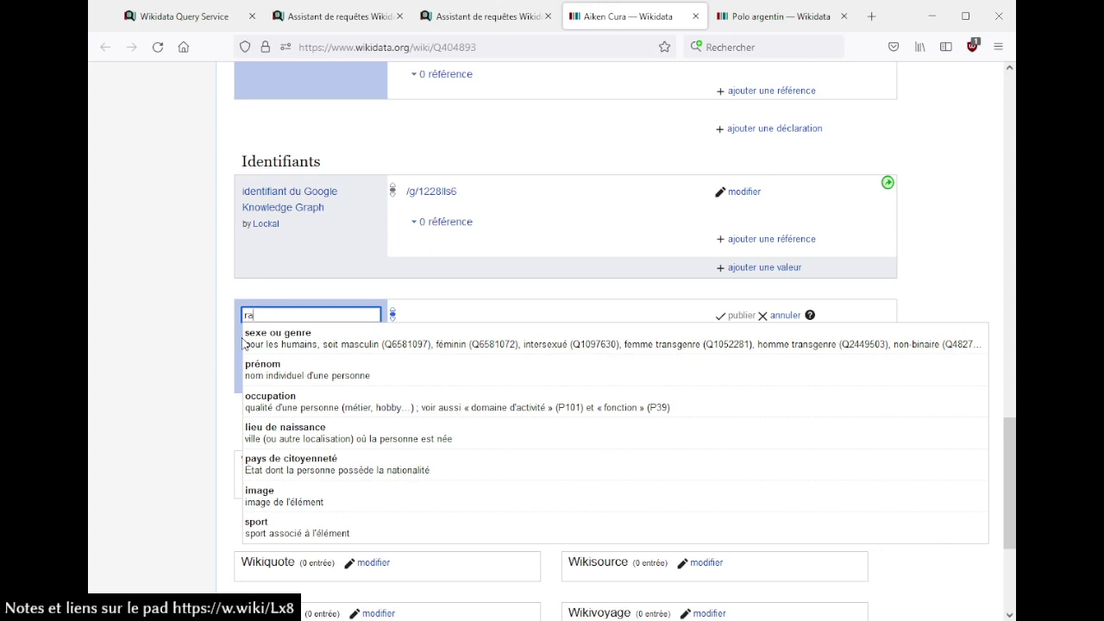
type("ce animale")
left_click(246, 337)
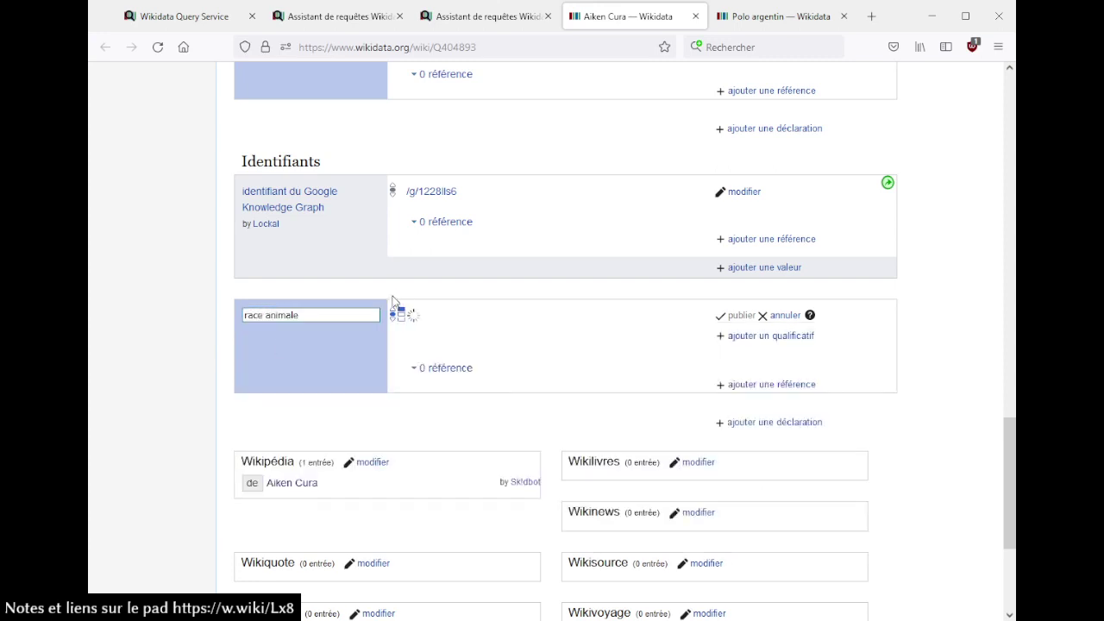
key("ctrl+v")
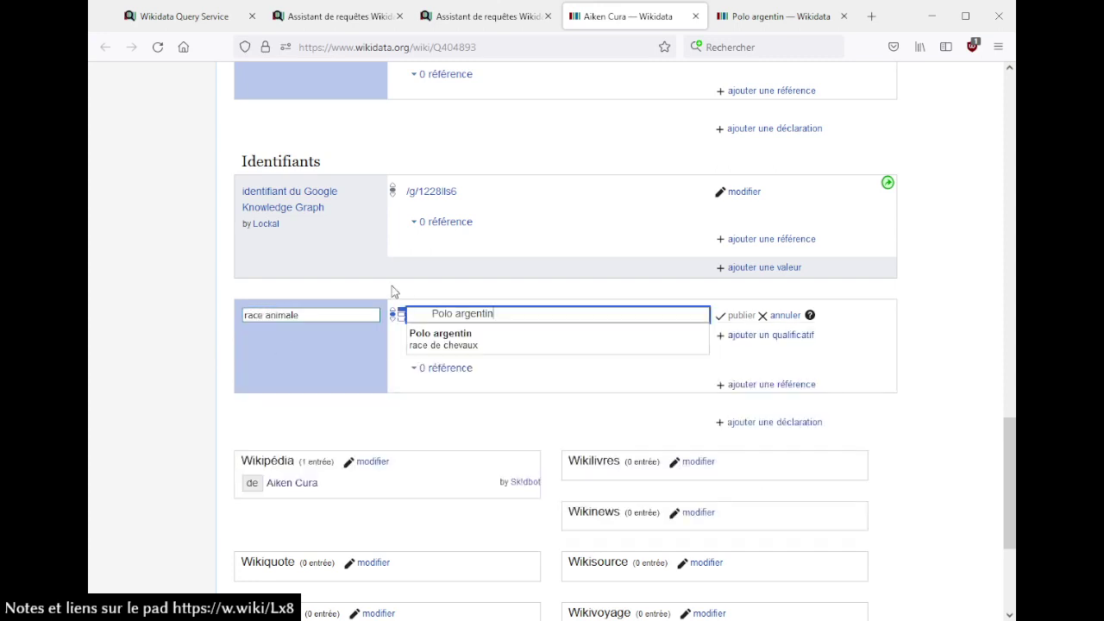
left_click(497, 337)
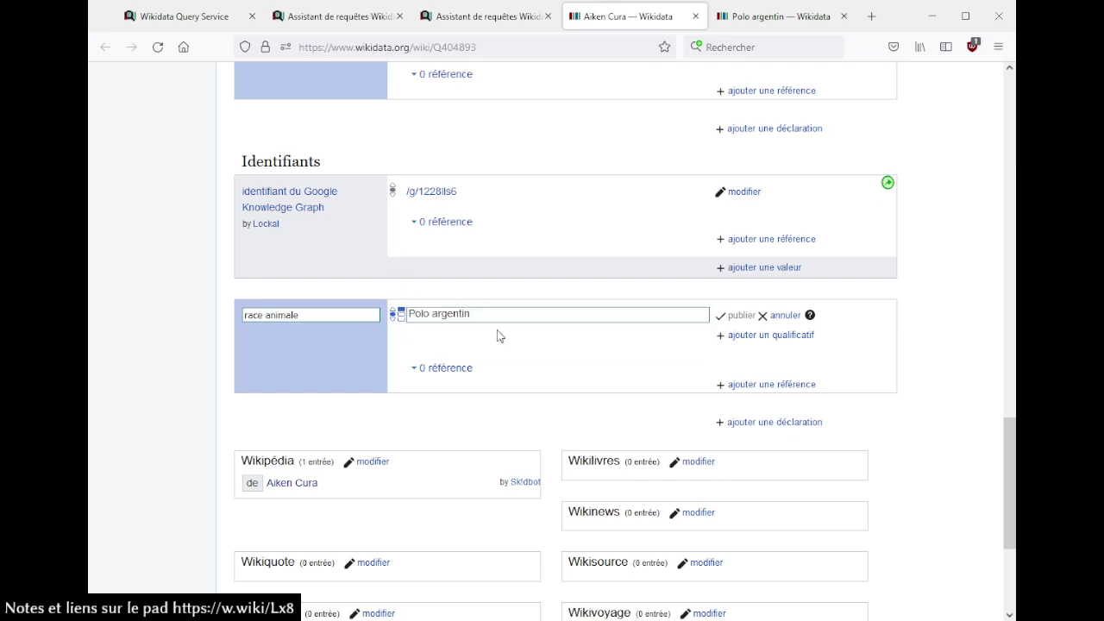
left_click(739, 316)
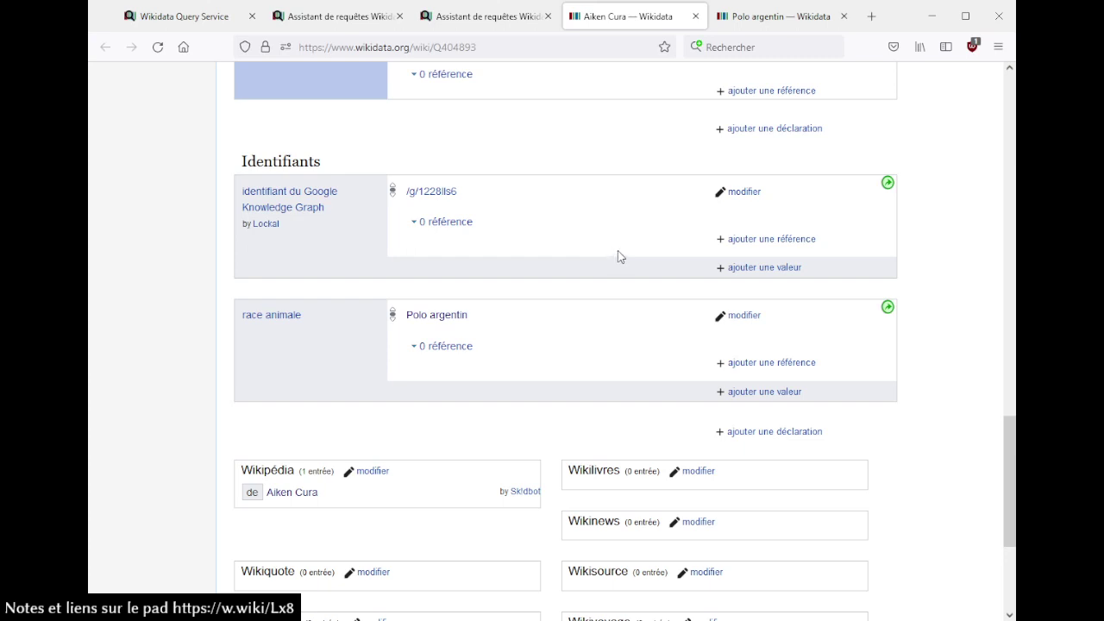
- Return to the query builder and rerun the query for horses without any breed
left_click(520, 19)
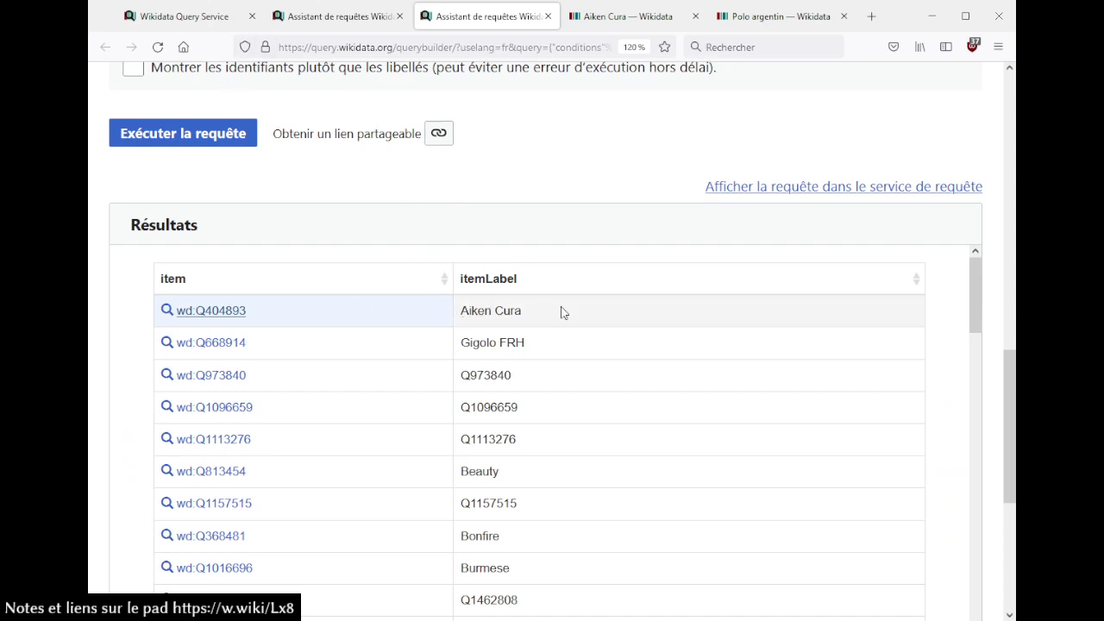
scroll(542, 354, "up", 2)
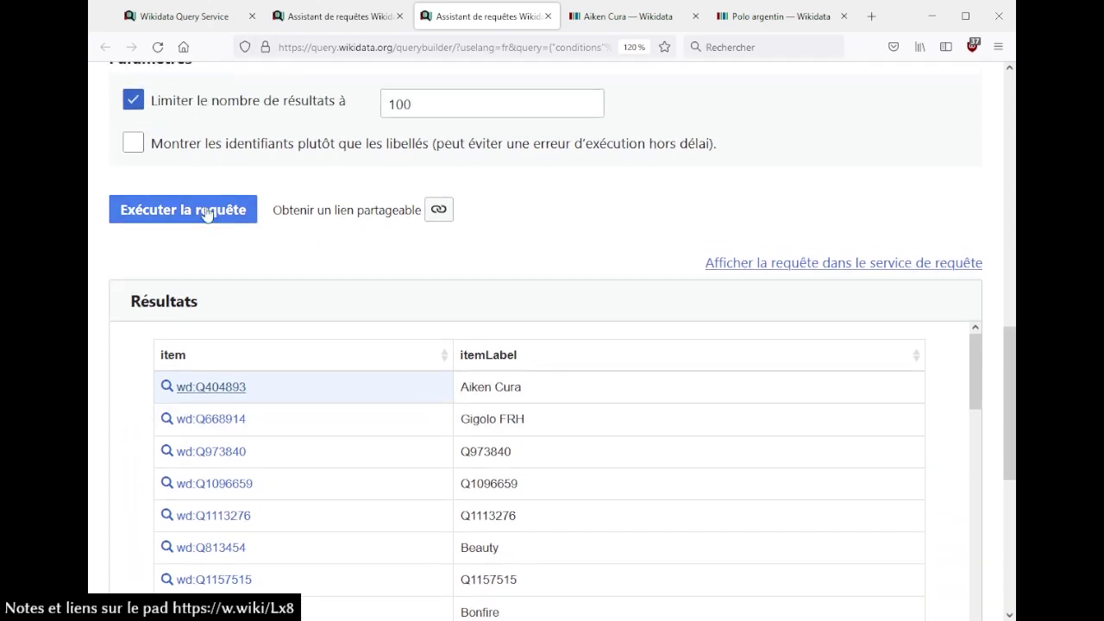
left_click(234, 218)
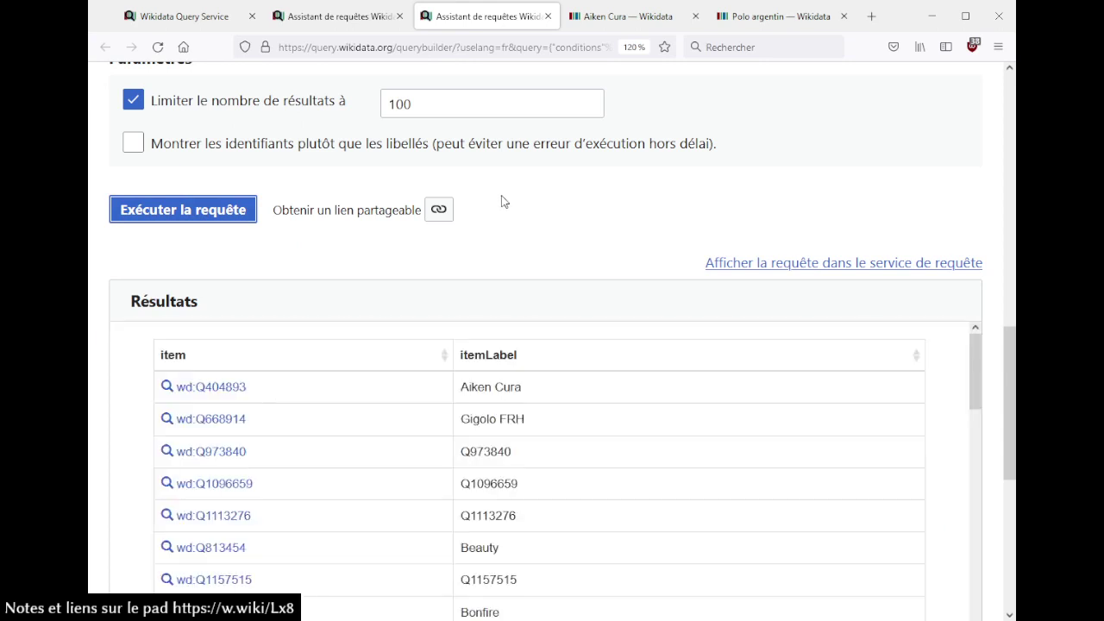
left_click(184, 217)
- In the separately opened copy of the query, replace P31, Q726 and P4743 with their labels "nature de l'élément", "cheval" and "race animale"
left_click(646, 12)
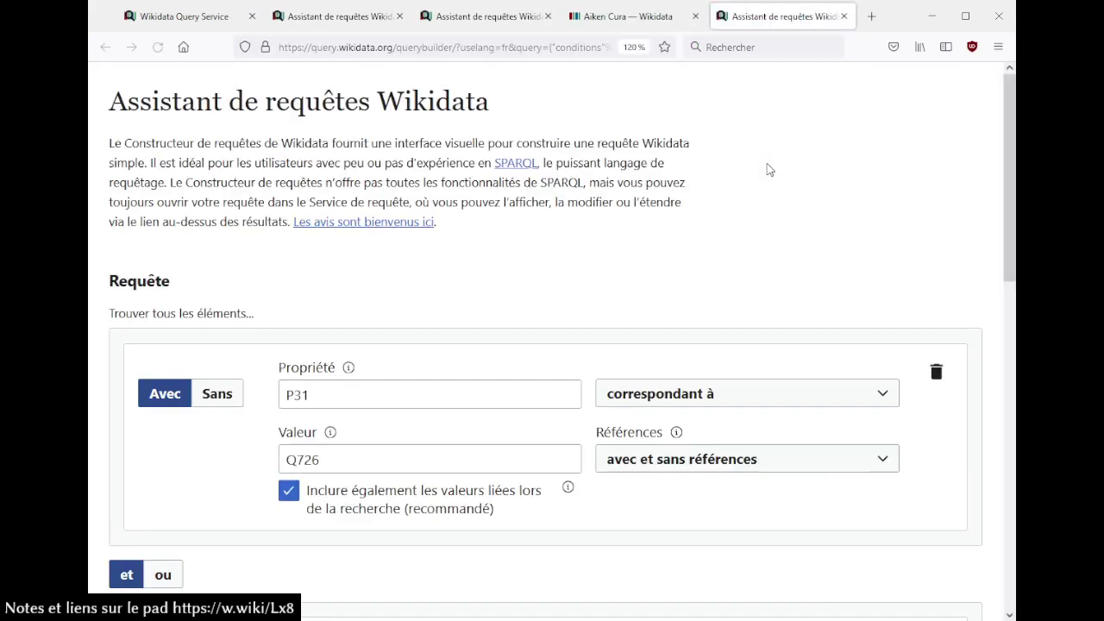
scroll(577, 258, "down", 5)
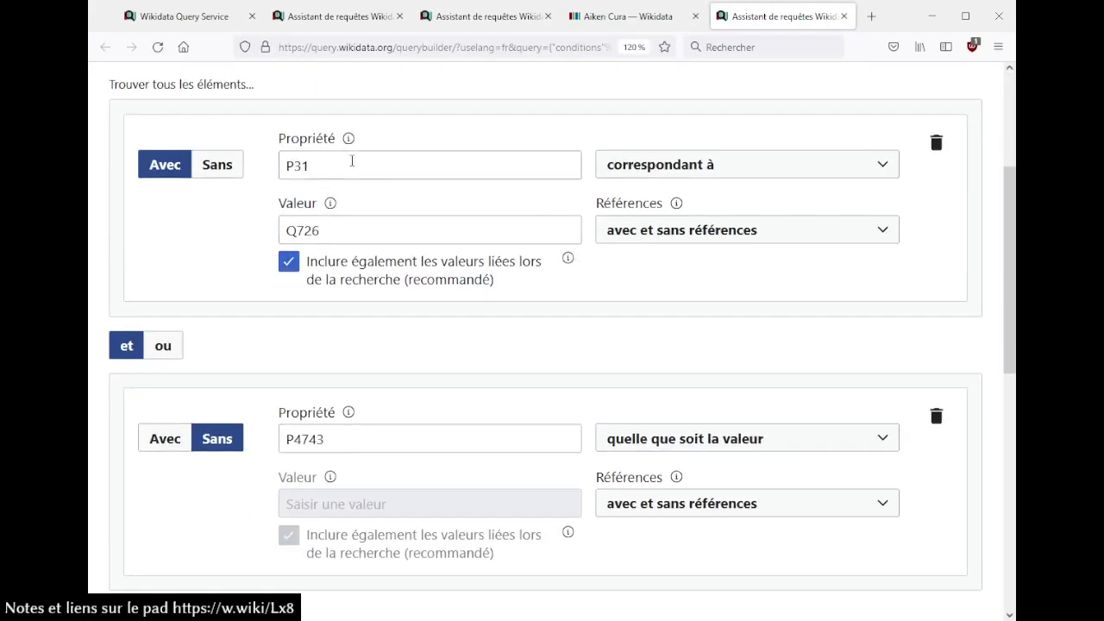
scroll(518, 423, "down", 3)
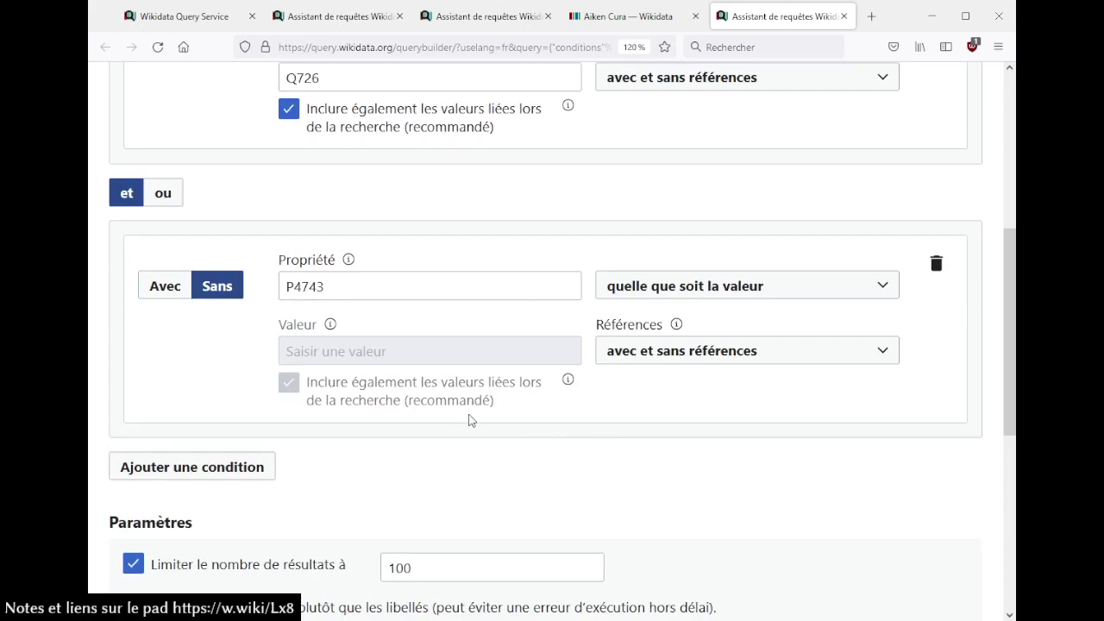
scroll(470, 420, "up", 5)
left_click(395, 245)
left_click(399, 296)
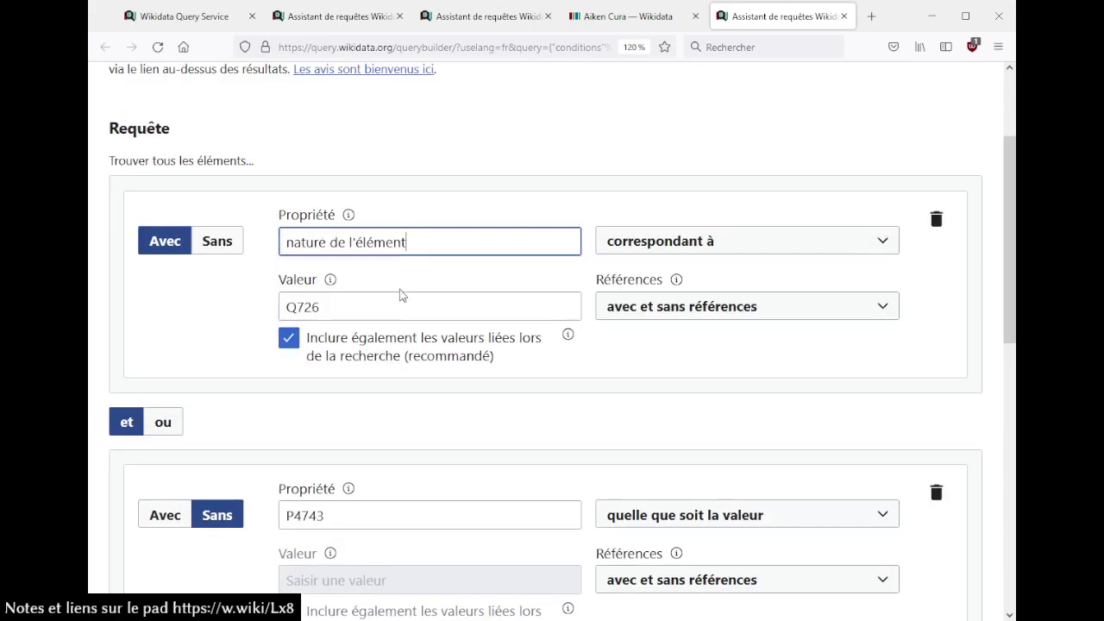
left_click(410, 302)
left_click(407, 350)
scroll(451, 389, "down", 3)
left_click(445, 362)
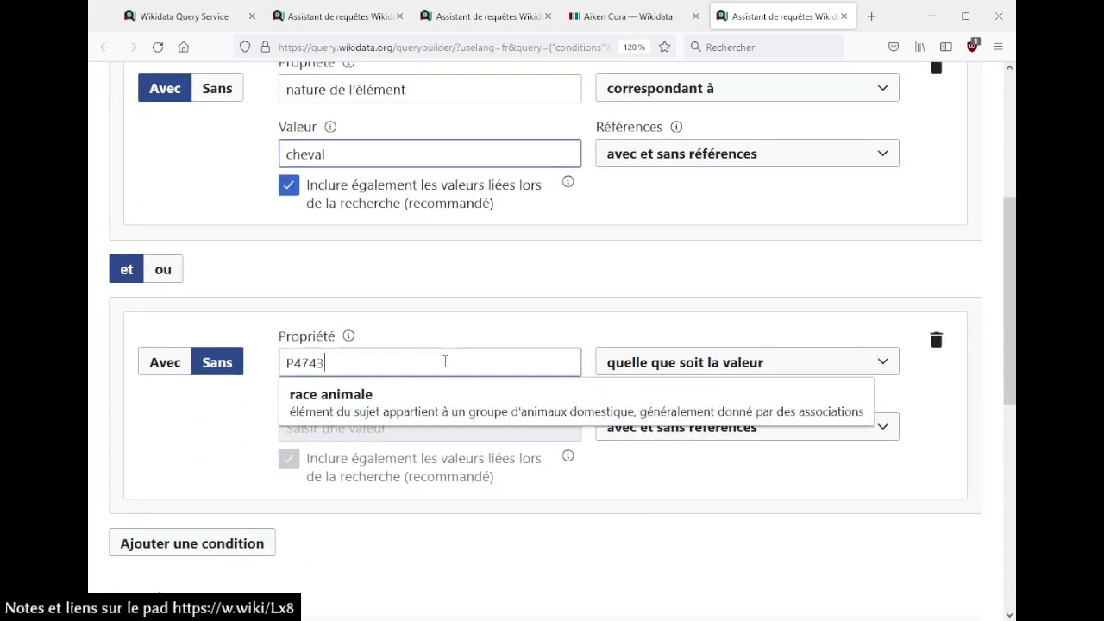
left_click(467, 407)
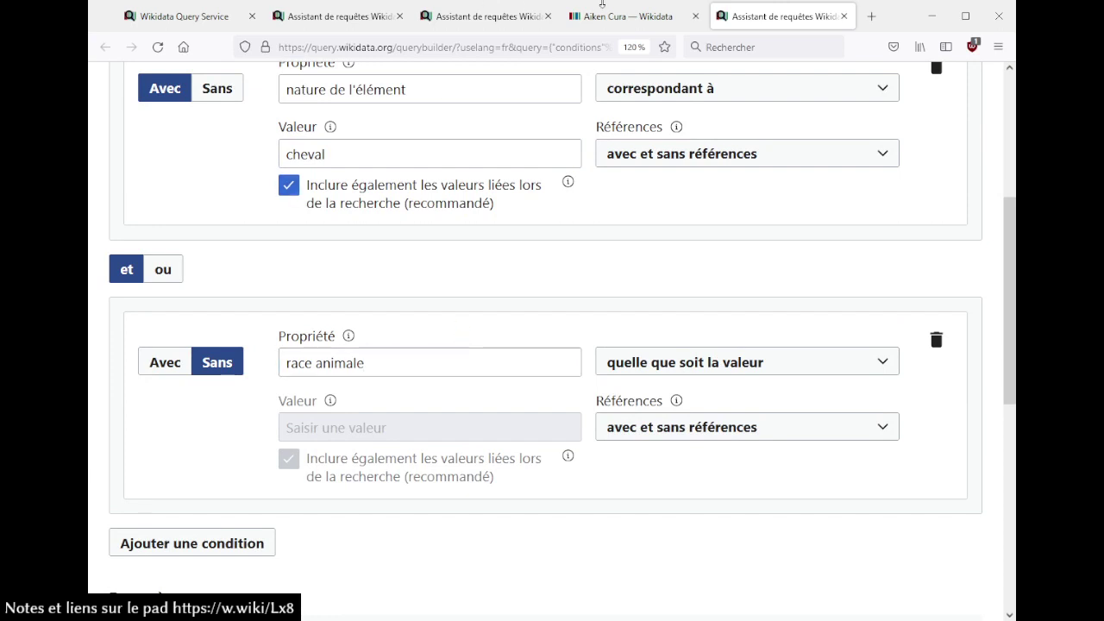
- Close the Aiken Cura item and the duplicate query, and review the original query's "Sans" "race animale" condition
left_click(602, 5)
left_click(694, 16)
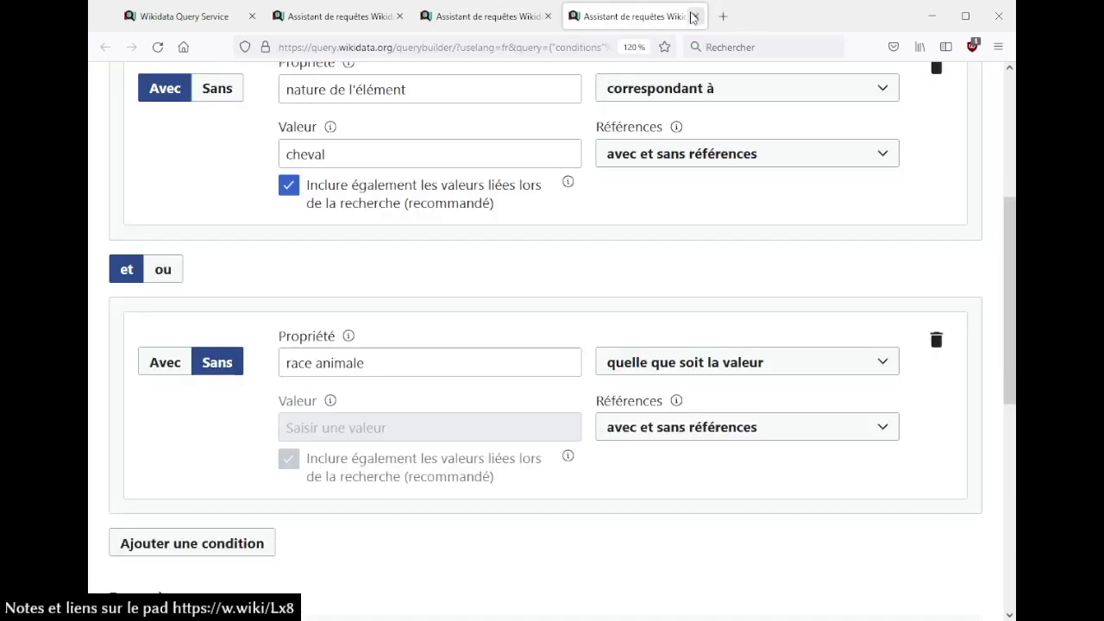
left_click(694, 16)
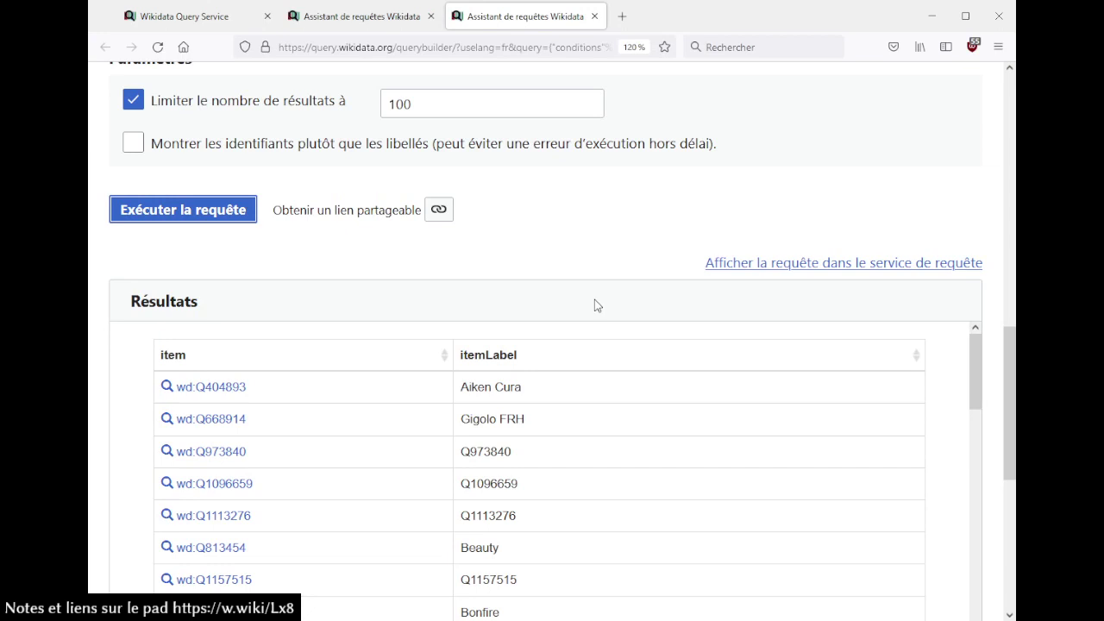
scroll(595, 305, "up", 5)
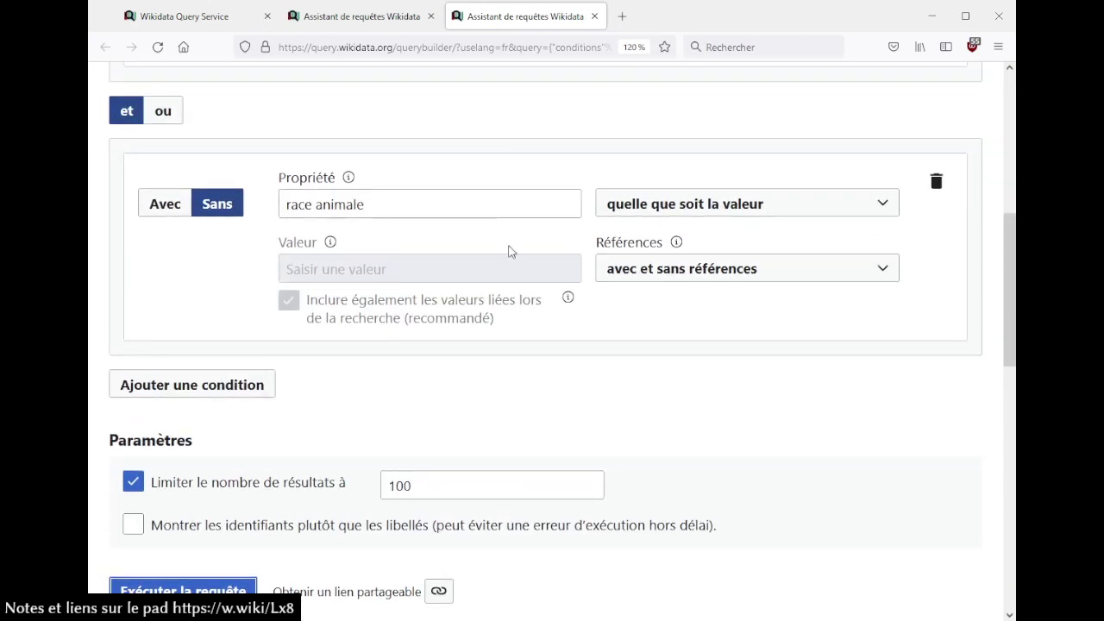
scroll(751, 441, "up", 1)
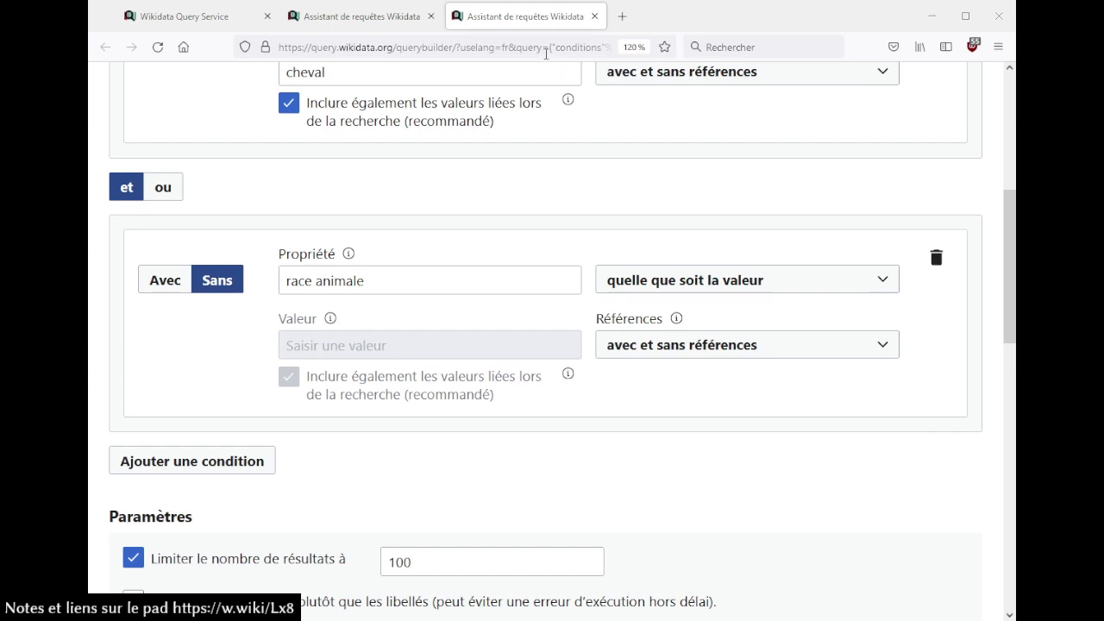
left_click(626, 20)
type("https://www.wikidata.org/wiki/Q843585")
key("Return")
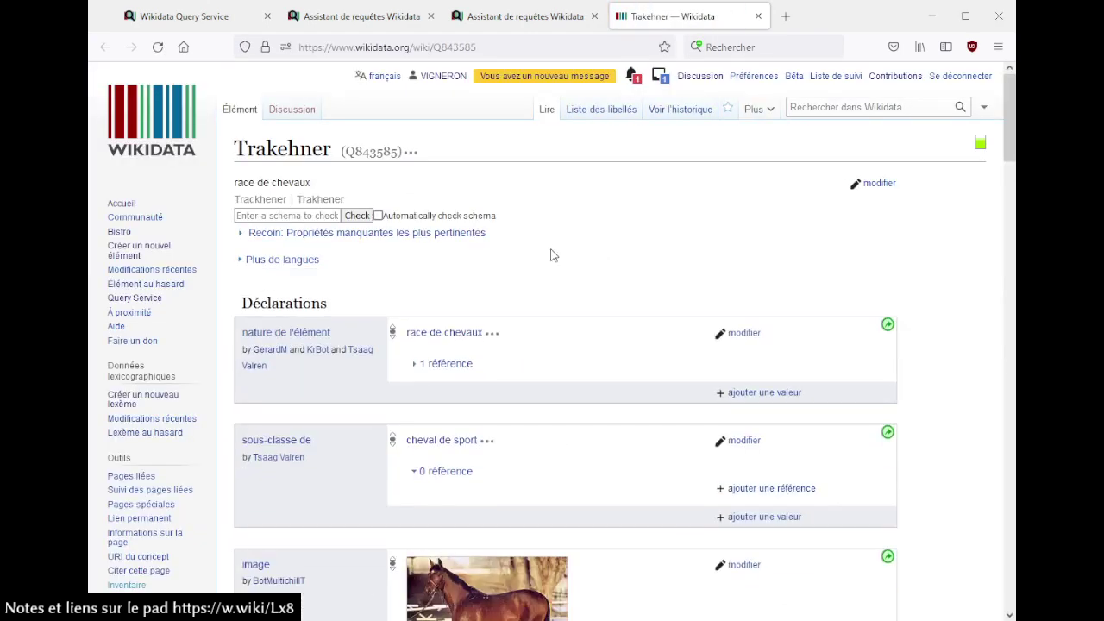
left_click(449, 235)
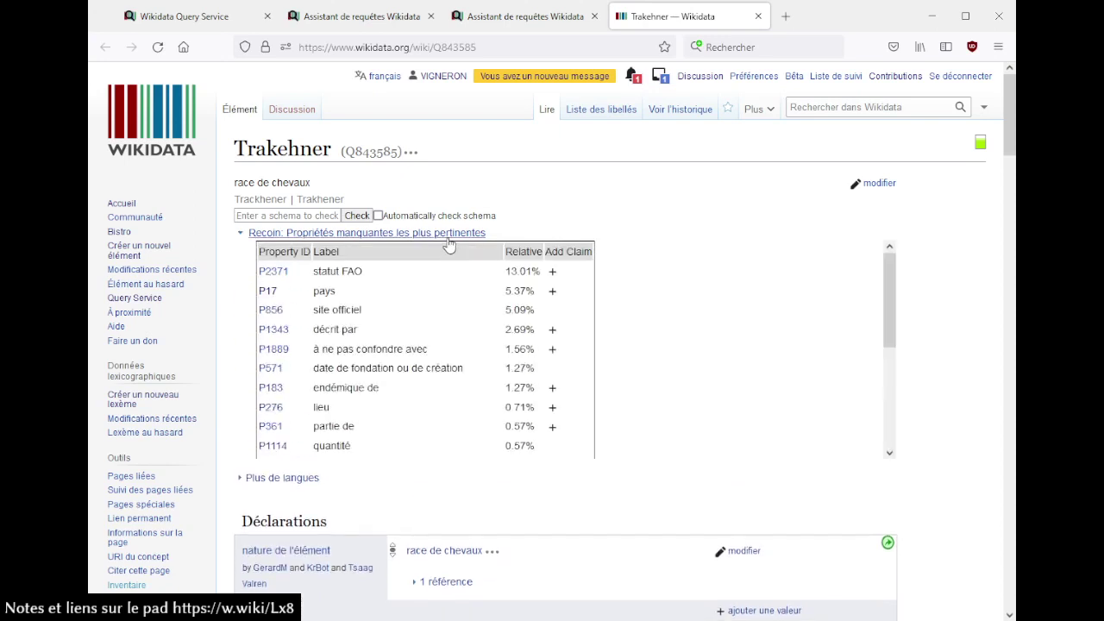
- Collapse the Recoin list, expand the labels and descriptions in more languages, and review Trakehner's descriptions and first statements
left_click(367, 233)
left_click(282, 259)
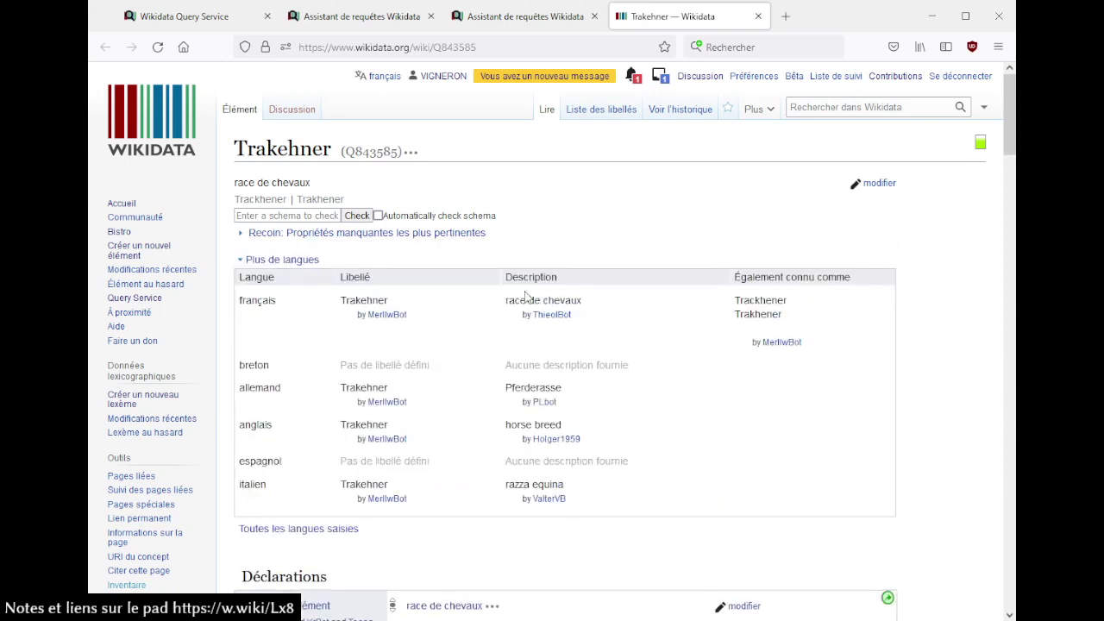
triple_click(526, 297)
left_click(593, 210)
scroll(506, 411, "down", 3)
scroll(582, 385, "down", 6)
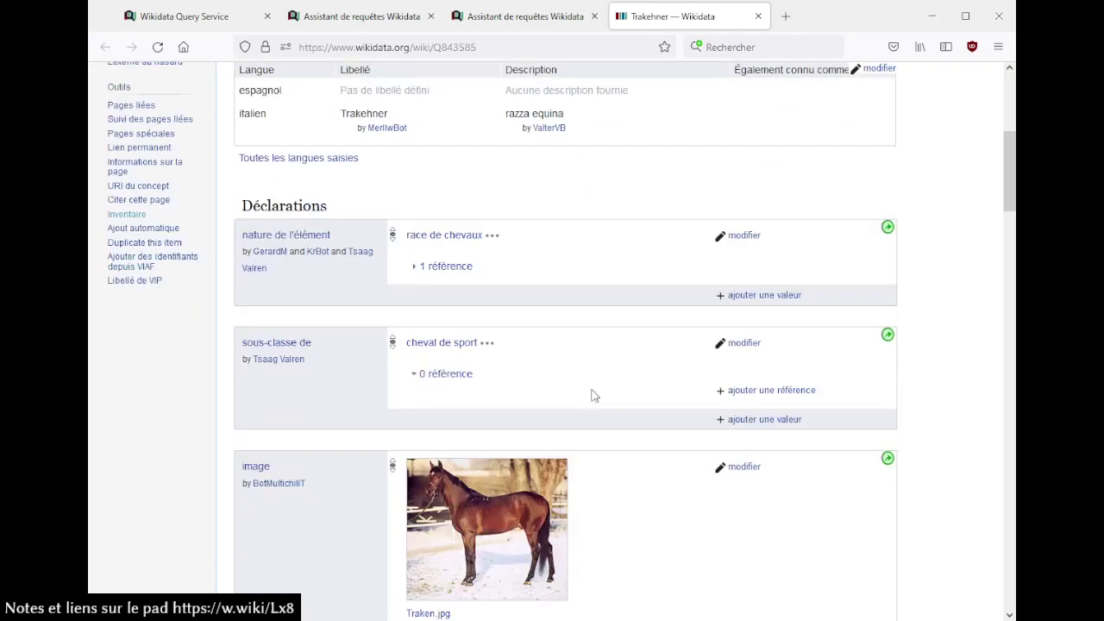
scroll(616, 386, "up", 2)
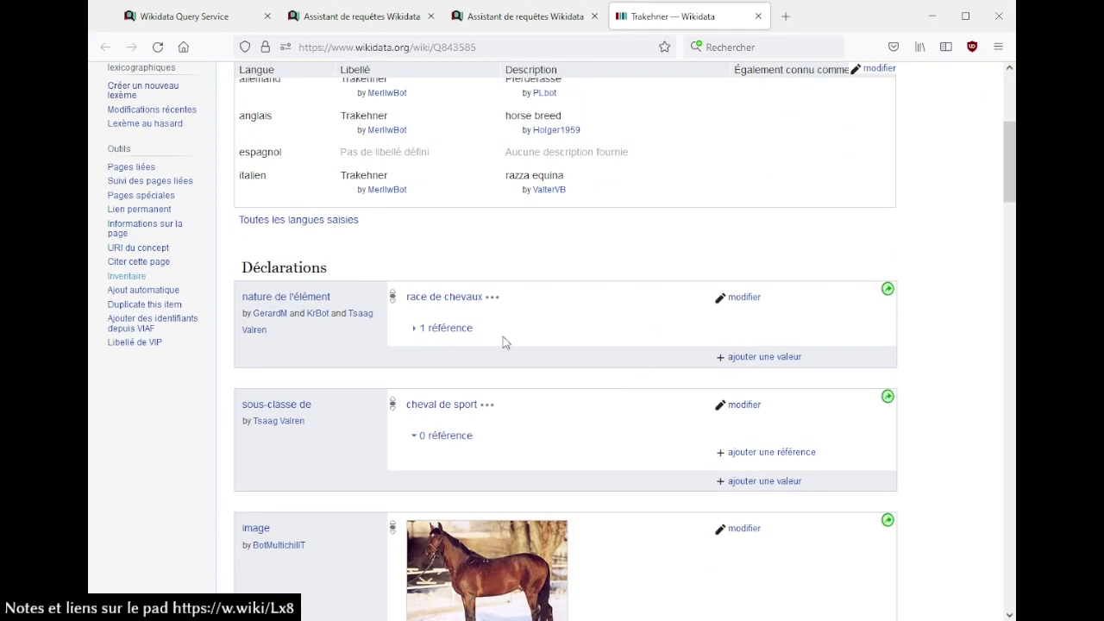
scroll(685, 317, "up", 3)
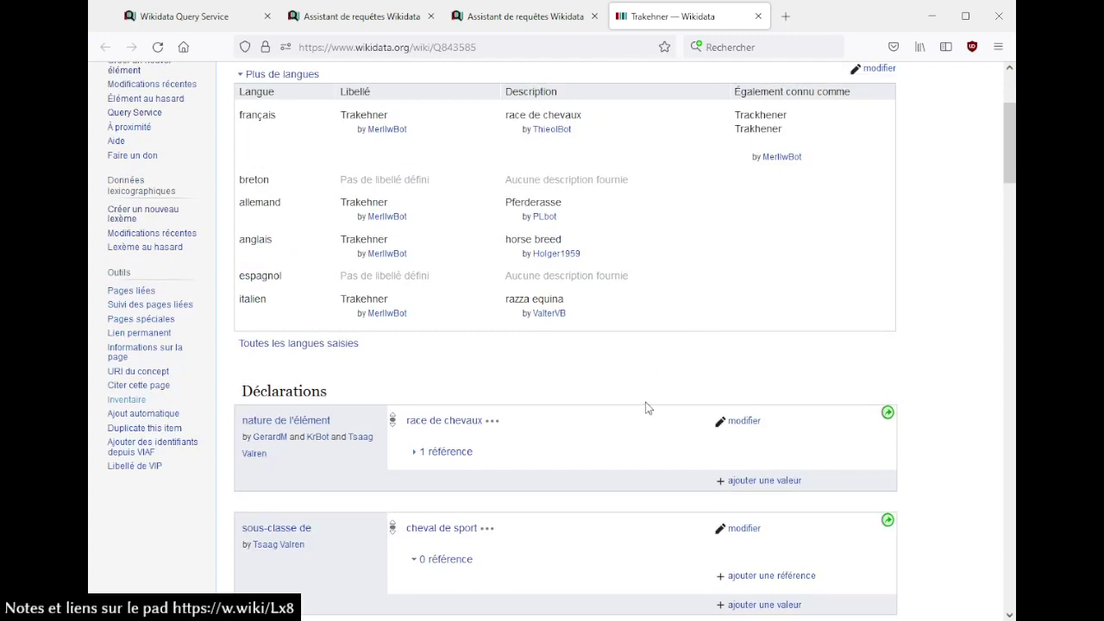
- List the pages linking to Trakehner (Q843585), check the Kisber Felver item, and return to the list
left_click(144, 292)
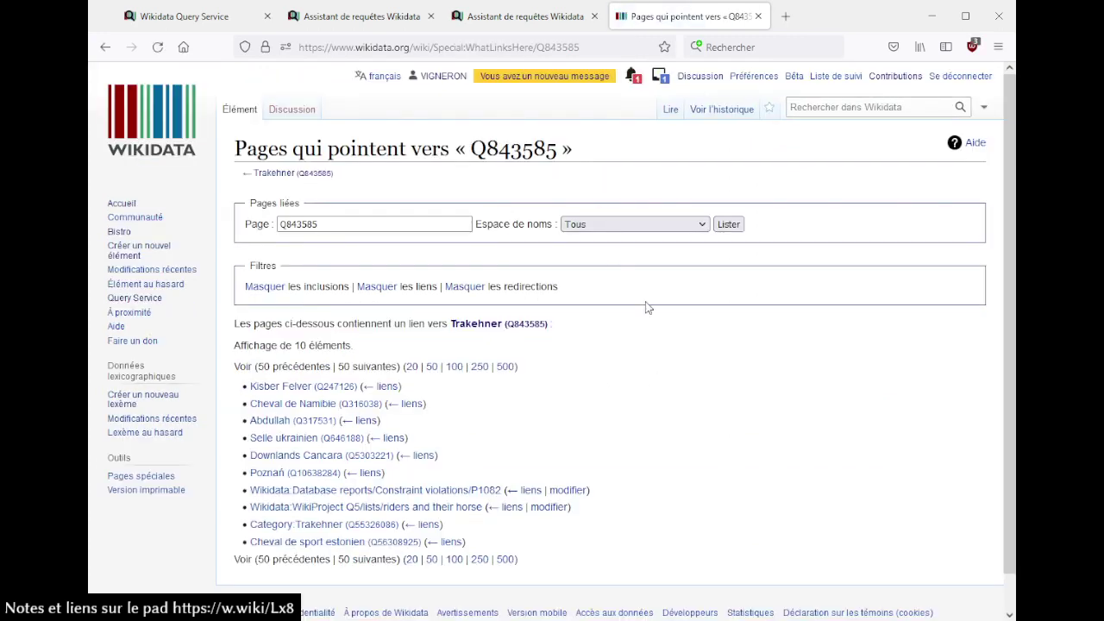
scroll(648, 308, "down", 1)
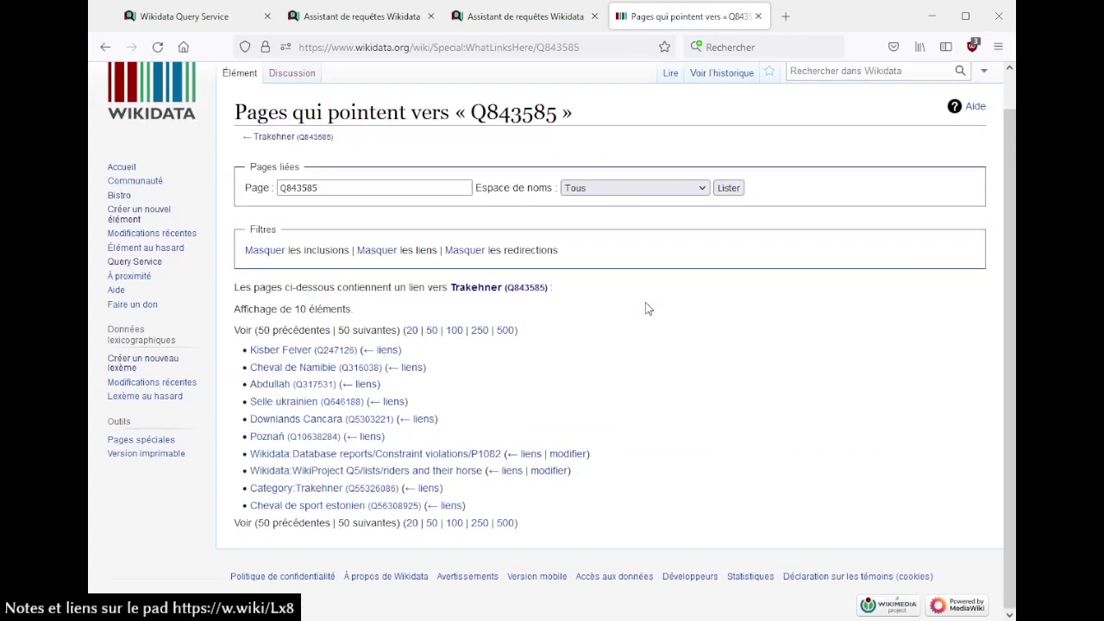
left_click(293, 353)
scroll(432, 345, "down", 3)
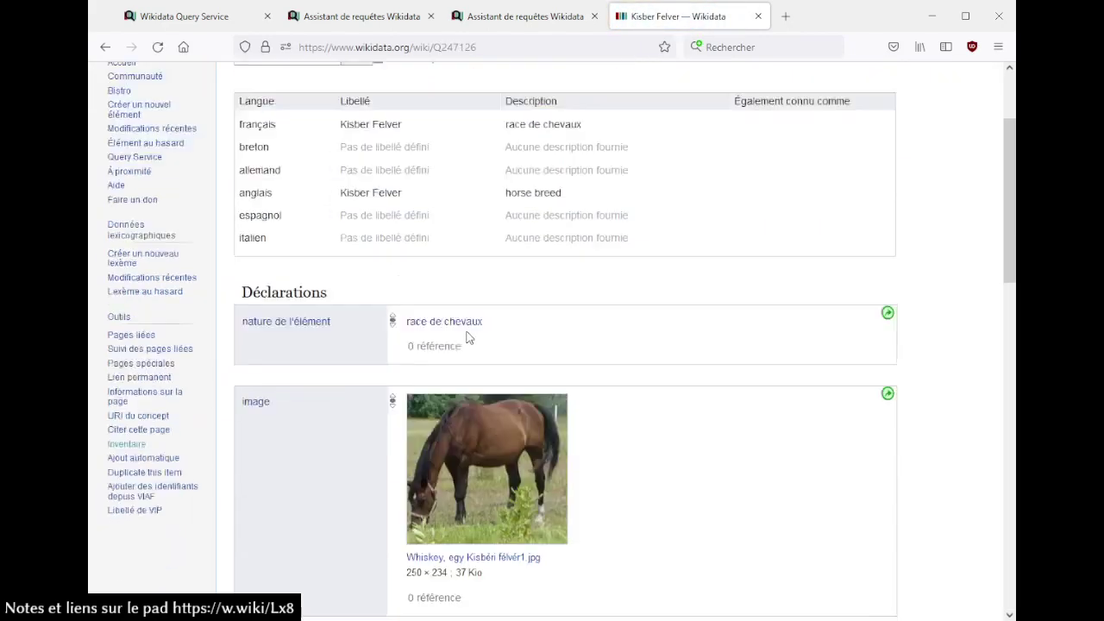
scroll(466, 337, "up", 5)
left_click(105, 49)
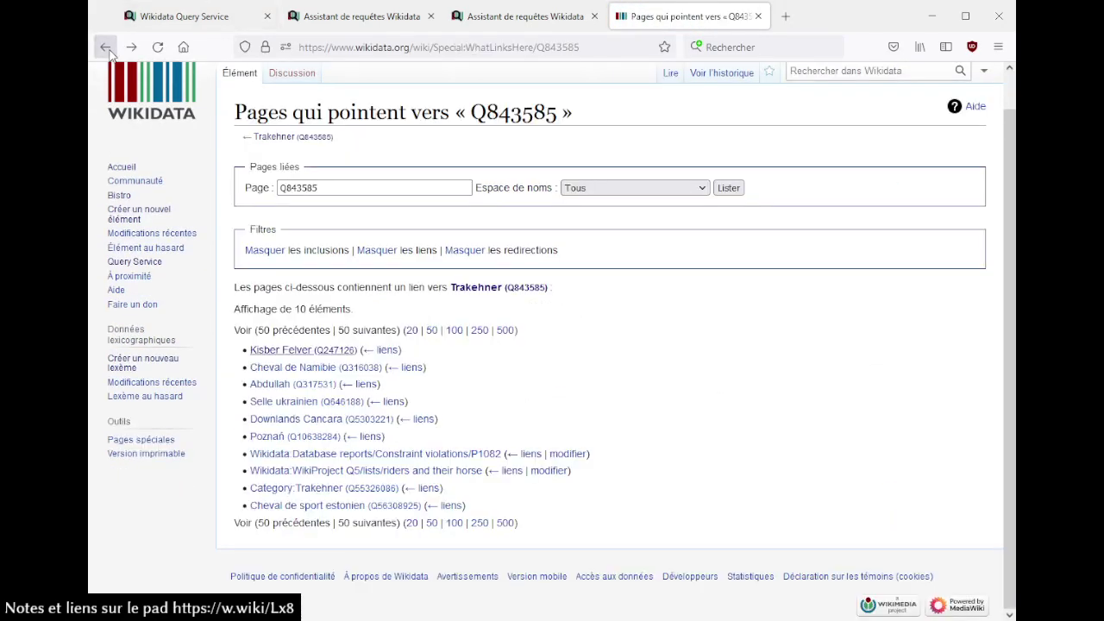
- Open the Abdullah (Q317531) item from the linked pages and examine its statements, from "nature de l'élément" down to "race animale"
left_click(300, 387)
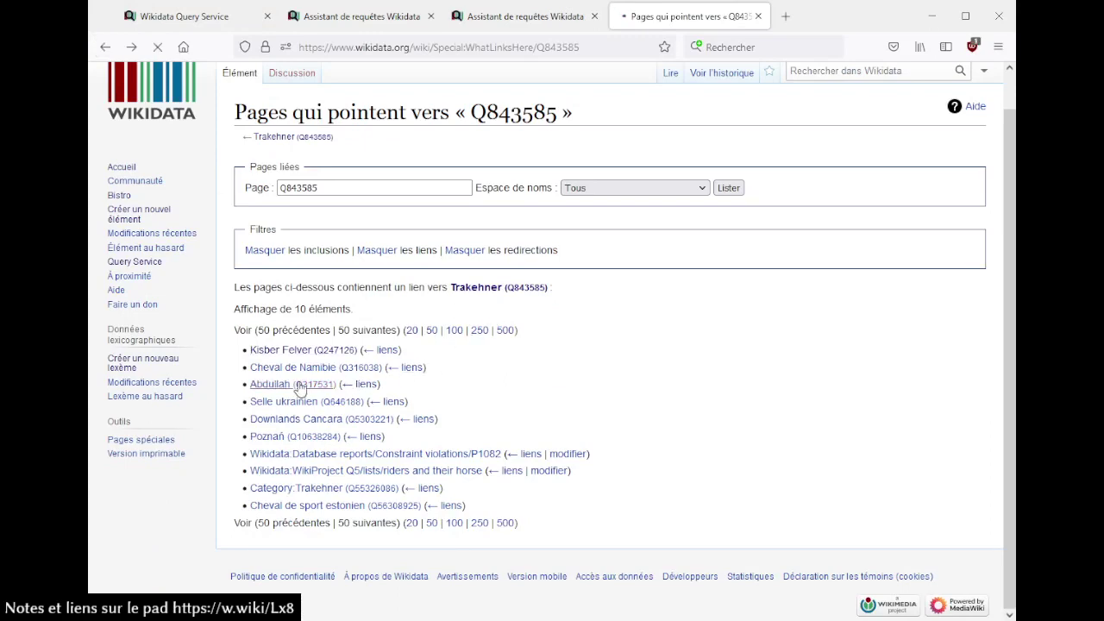
scroll(604, 370, "down", 3)
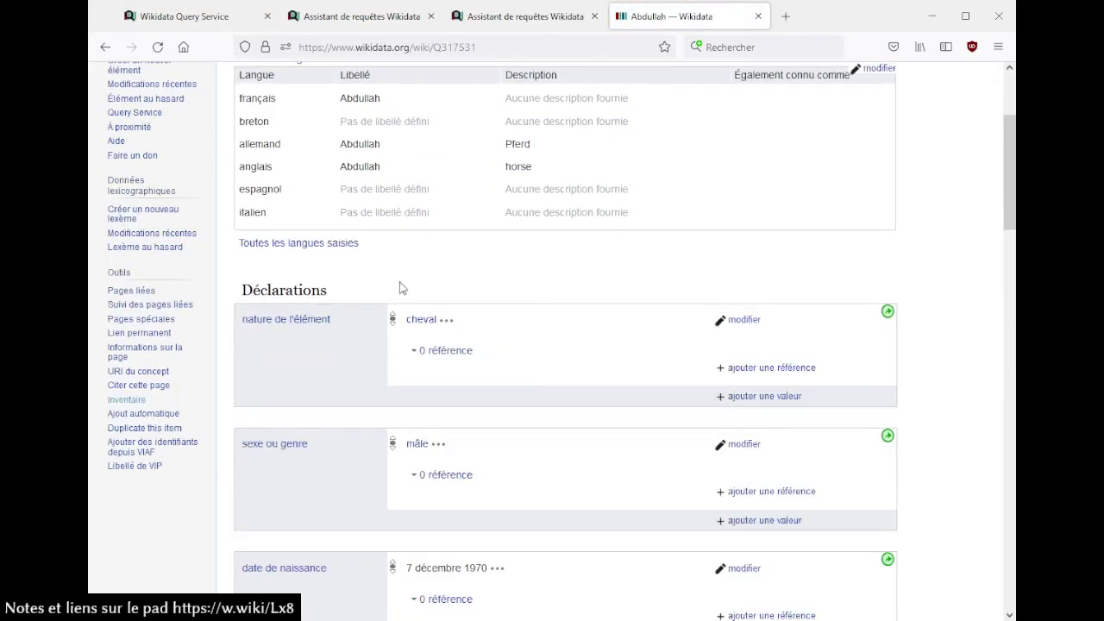
scroll(446, 374, "down", 5)
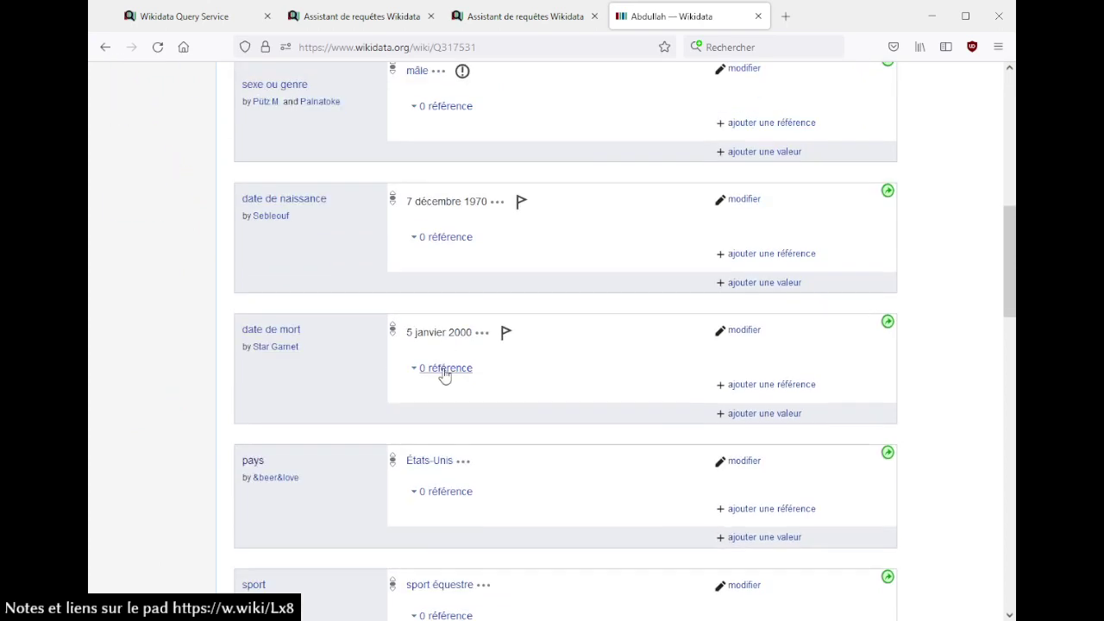
scroll(443, 375, "down", 5)
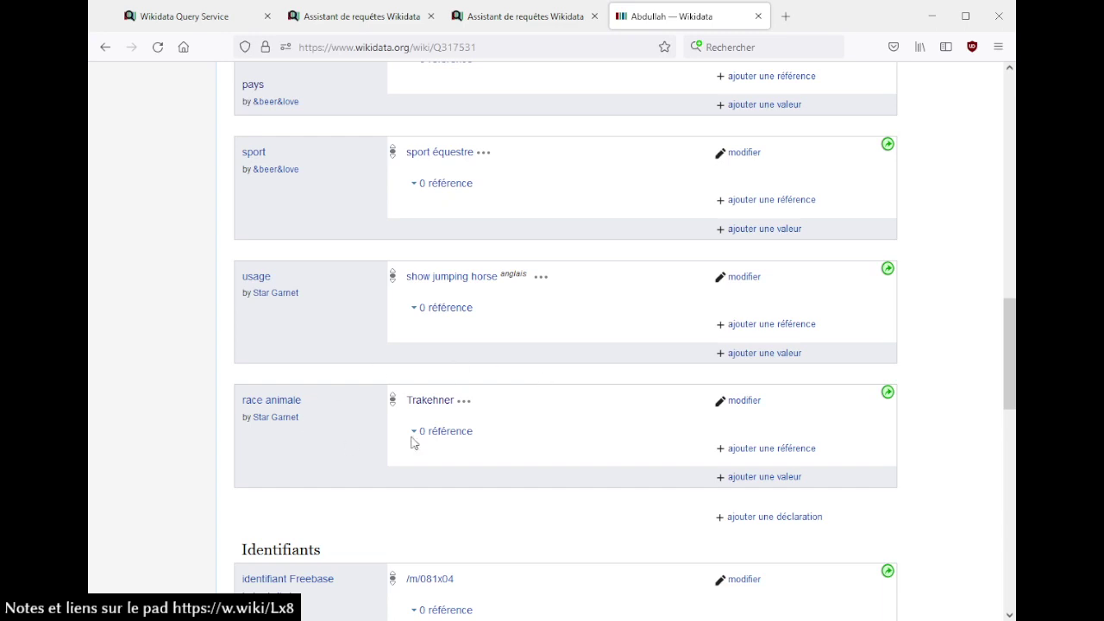
mouse_move(450, 402)
scroll(493, 314, "up", 5)
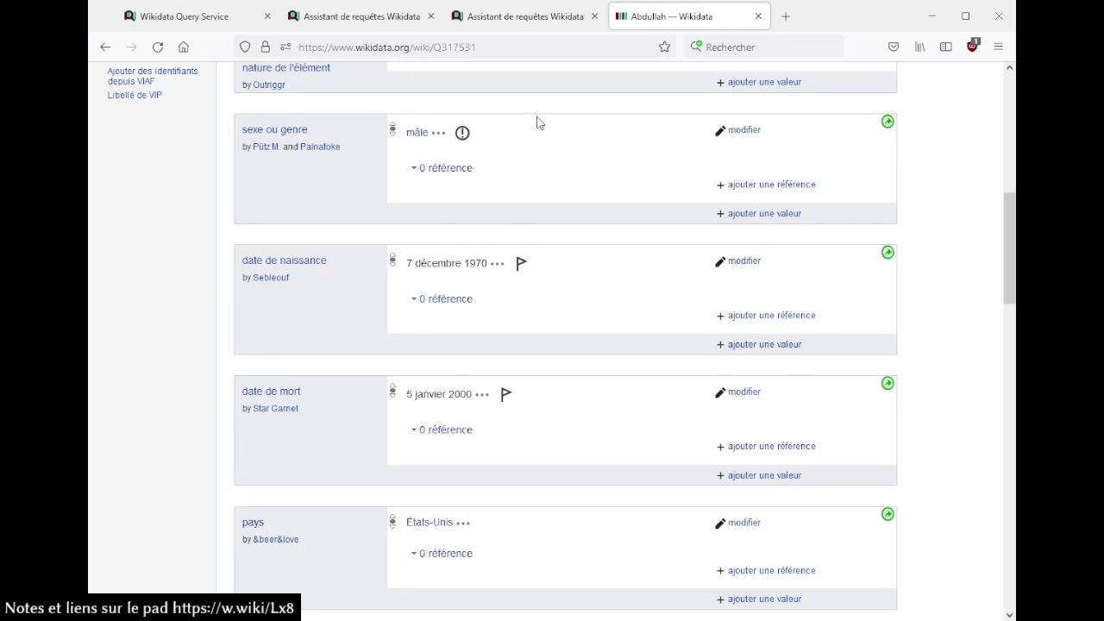
scroll(587, 182, "up", 1)
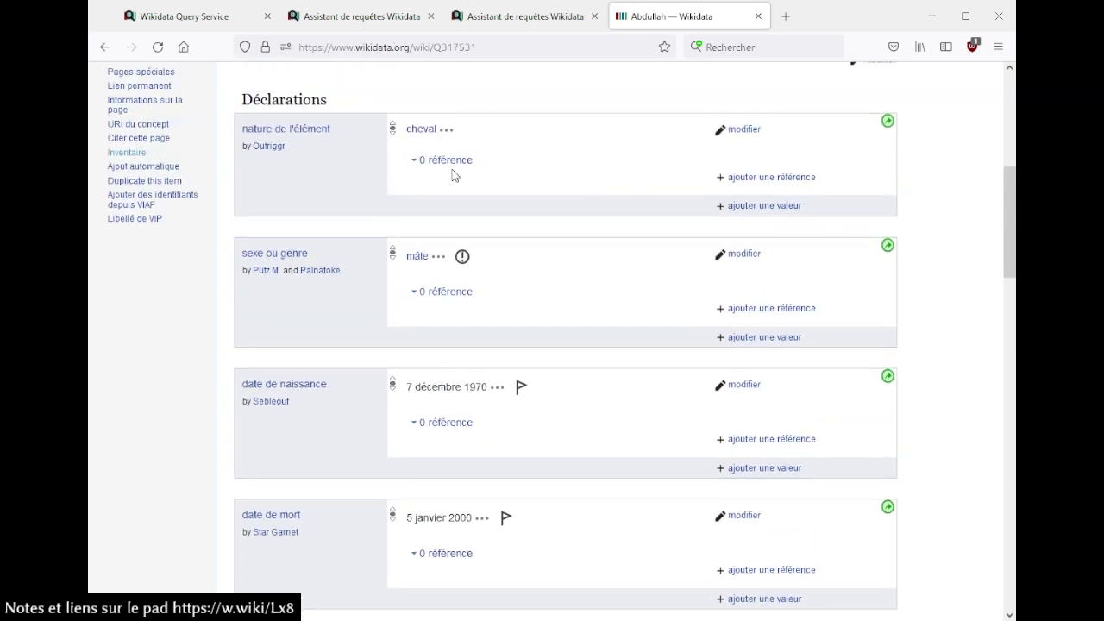
scroll(562, 233, "down", 1)
scroll(402, 415, "down", 4)
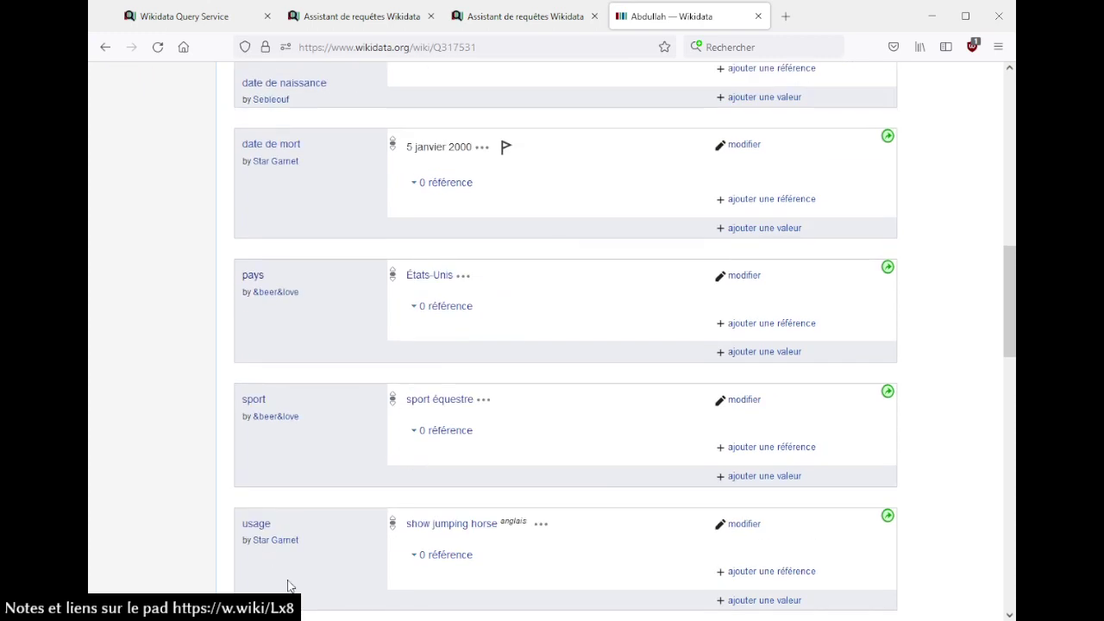
scroll(259, 553, "down", 2)
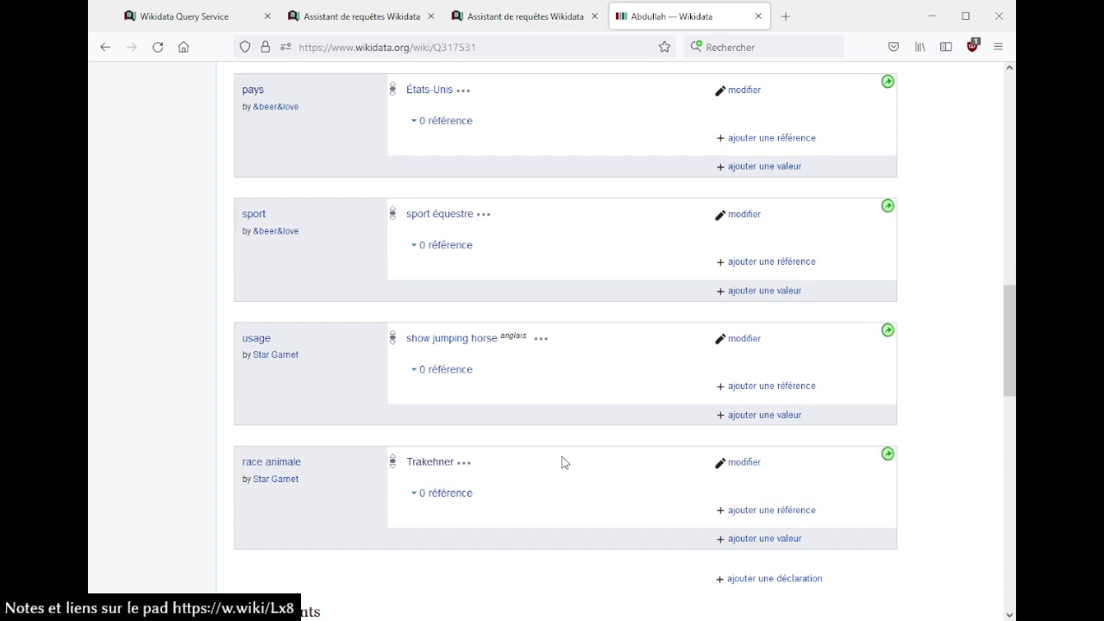
left_click(502, 48)
type("https://www.wikidata.org/wiki/Q404893")
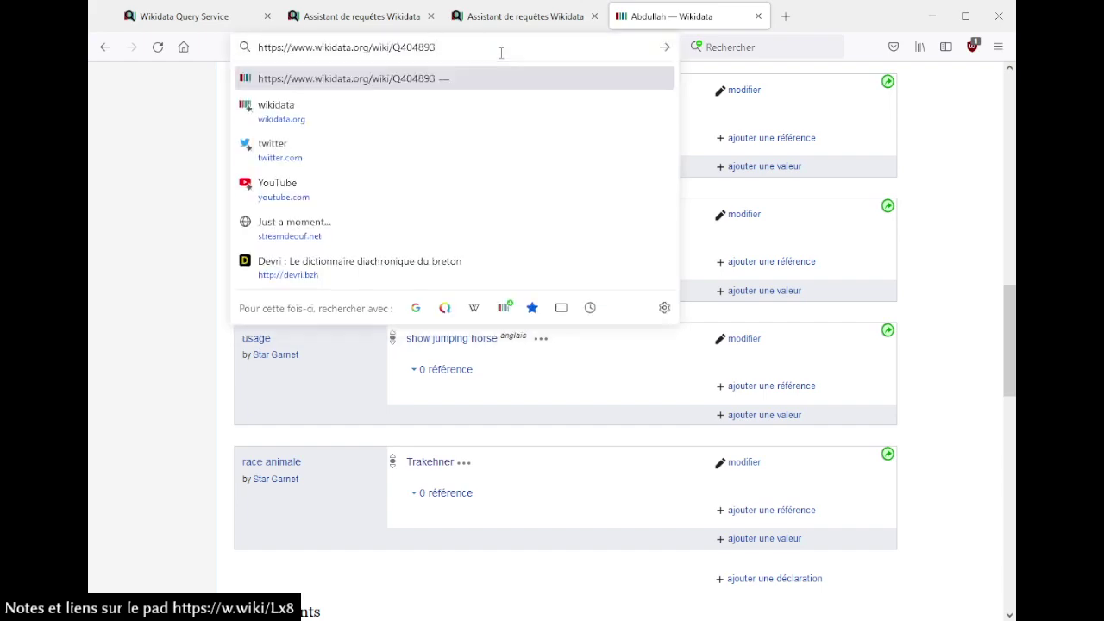
key("Return")
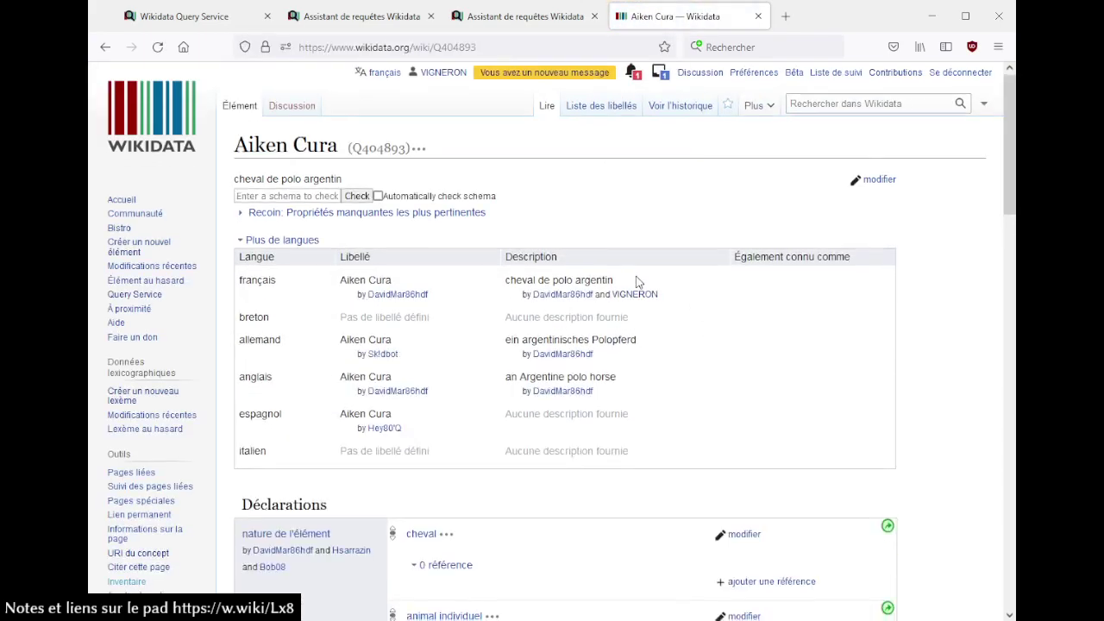
scroll(639, 282, "down", 3)
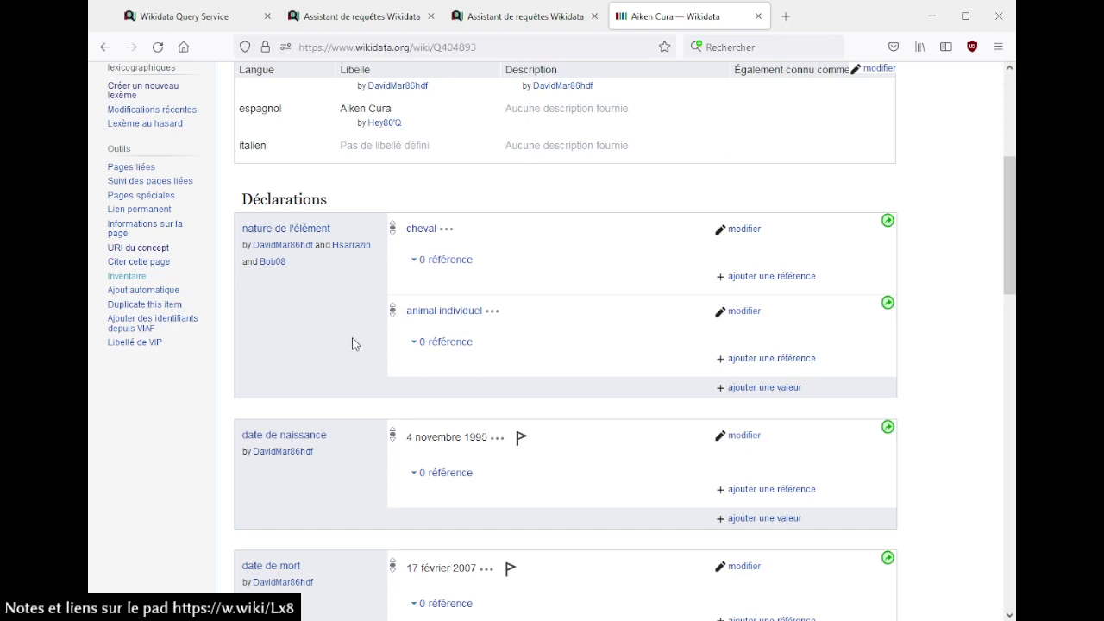
scroll(352, 343, "down", 1)
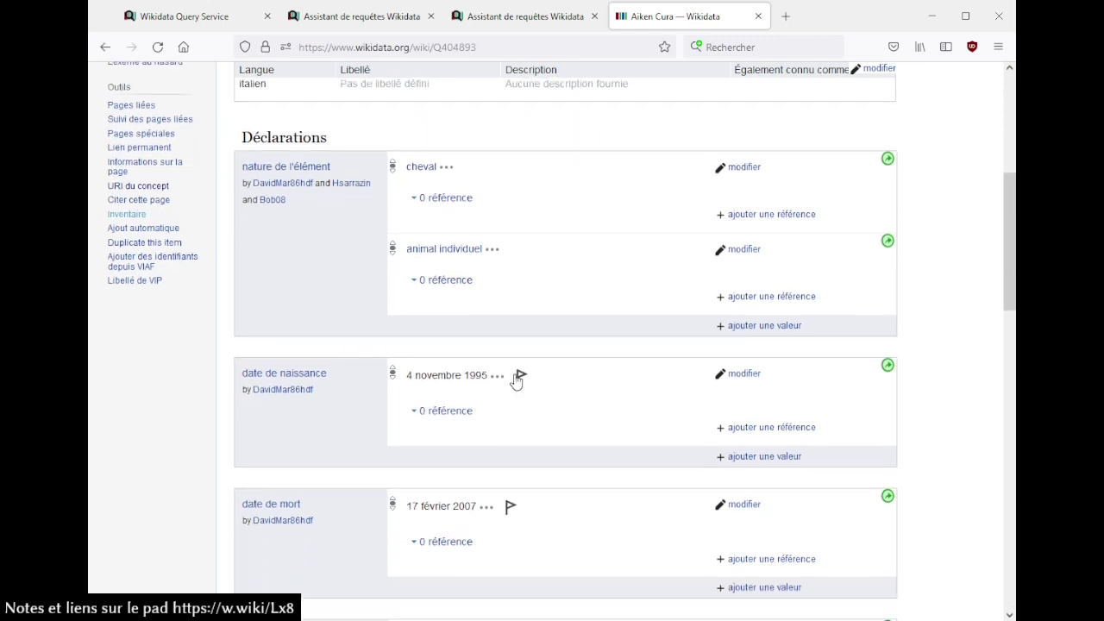
- Read and dismiss the constraint suggestions on Aiken Cura's "date de naissance", and look through the statements below it
left_click(522, 379)
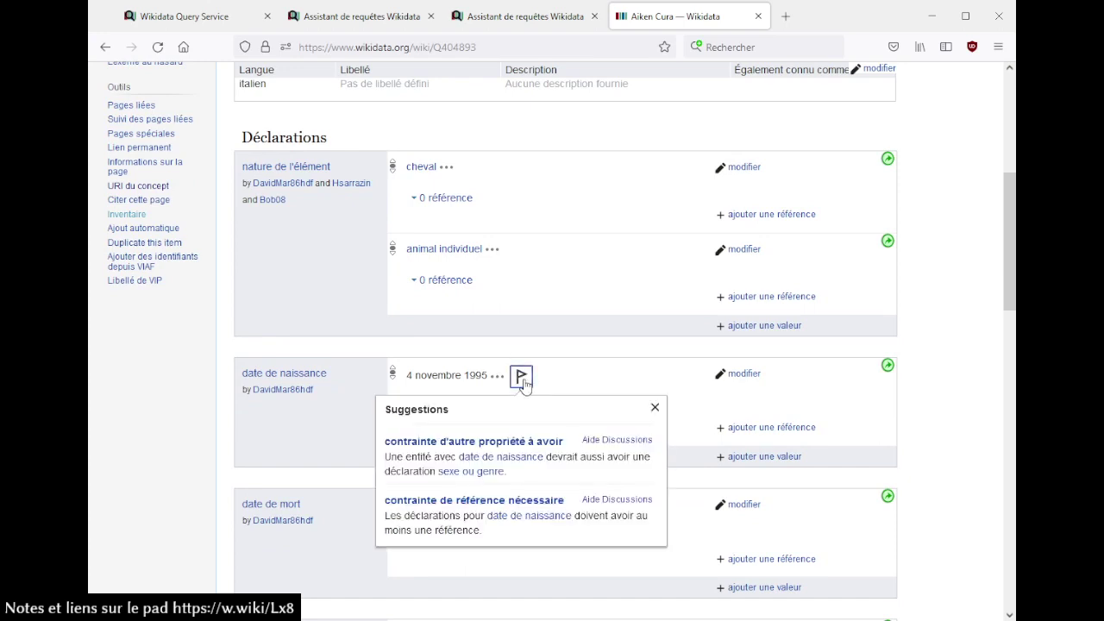
left_click(601, 346)
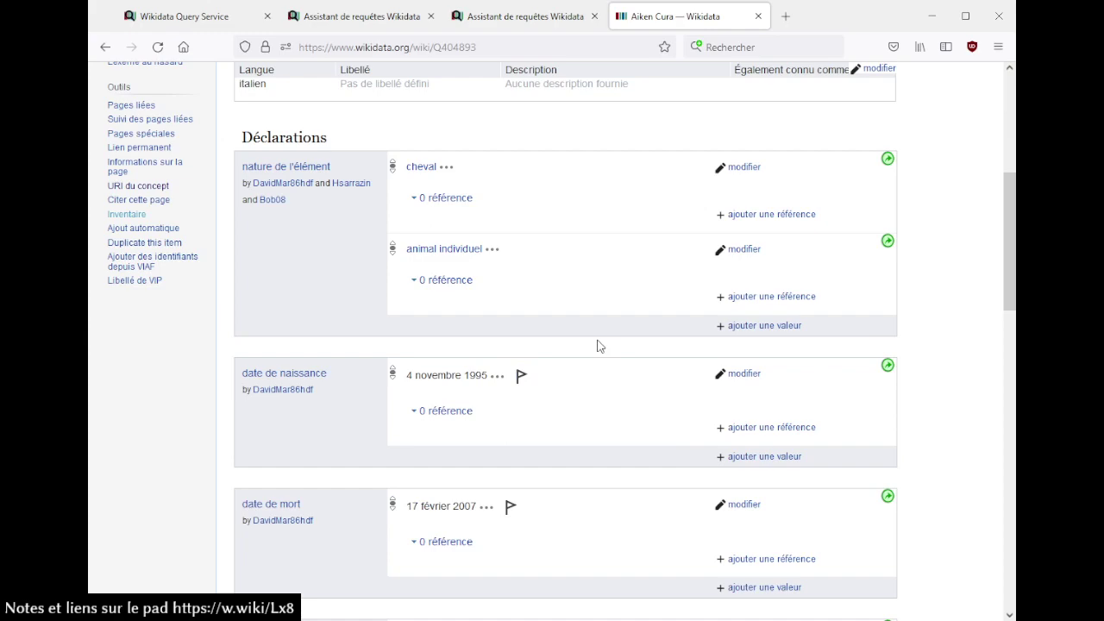
scroll(598, 345, "down", 8)
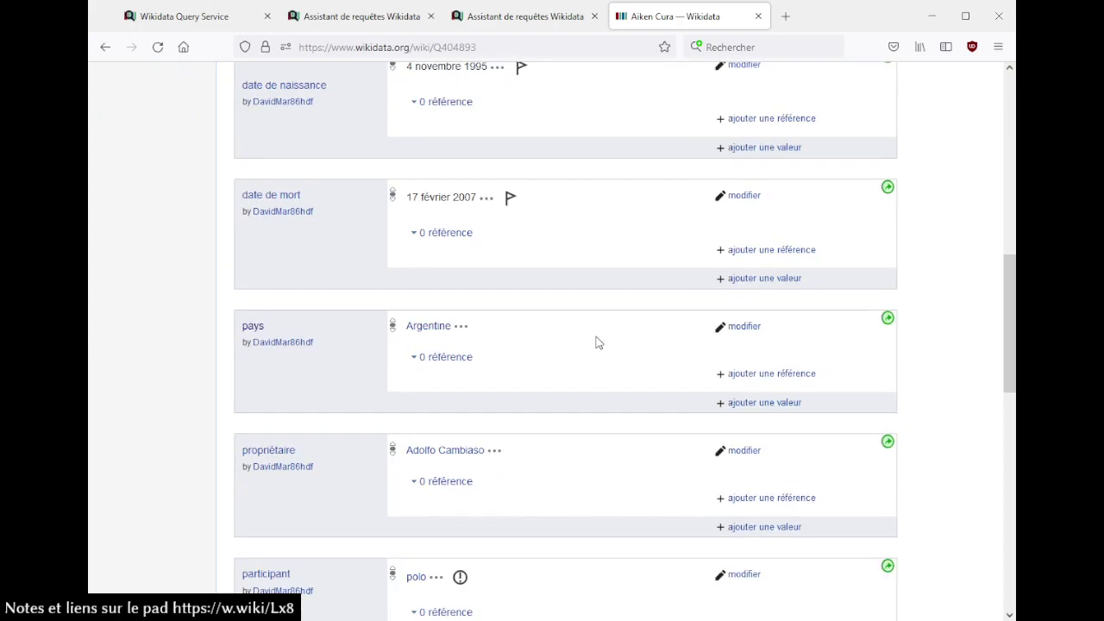
- Examine the potential problems flagged on the polo value of the Aiken Cura item's participant statement
left_click(460, 268)
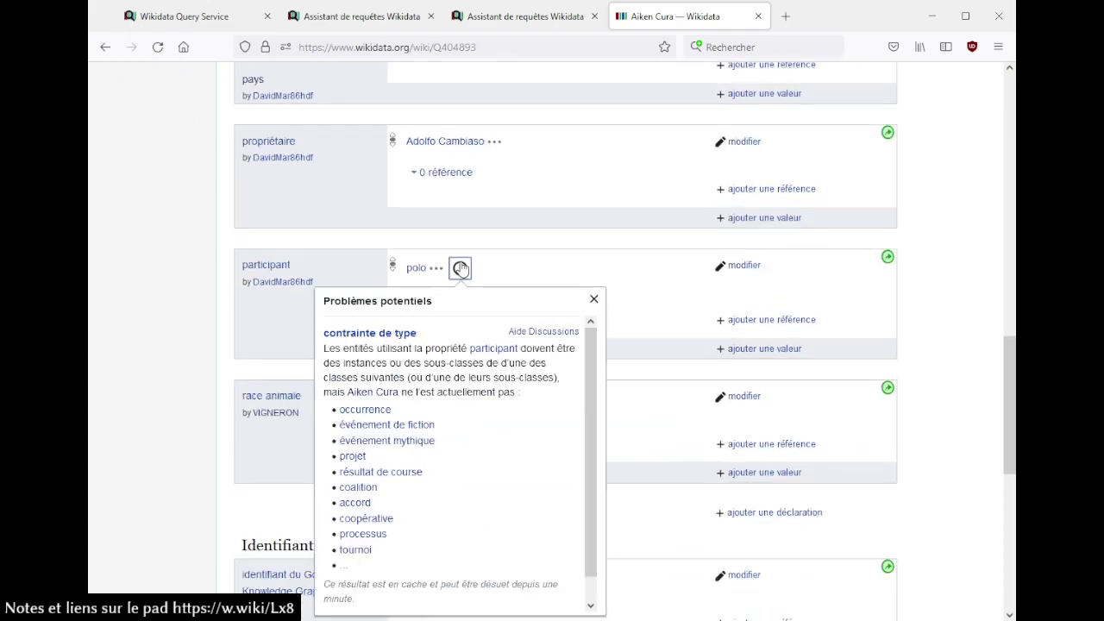
left_click(544, 241)
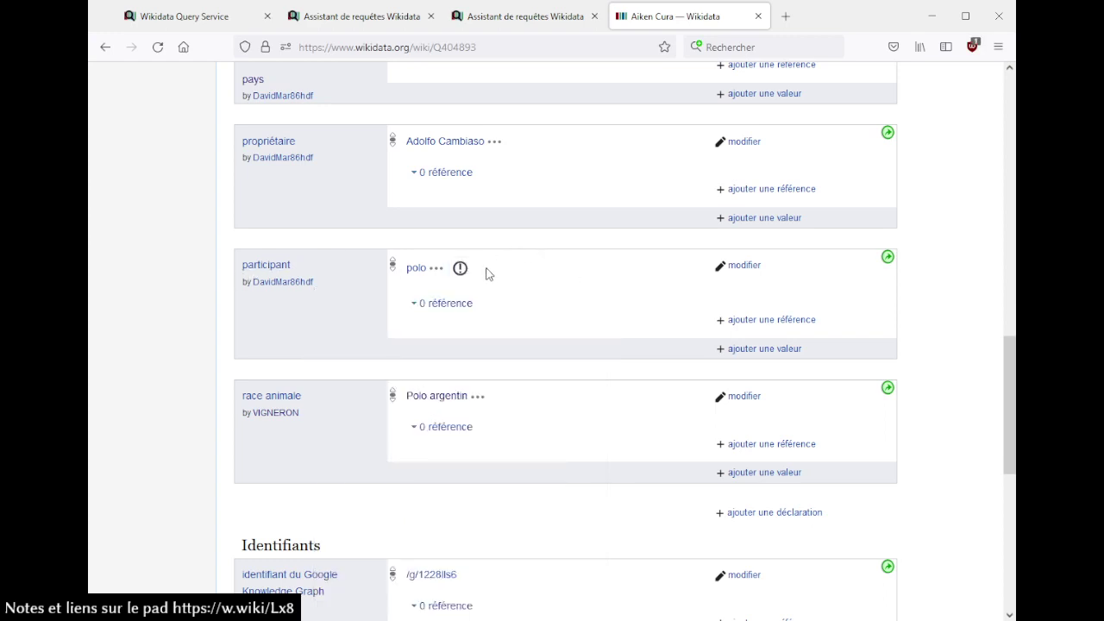
left_click(457, 271)
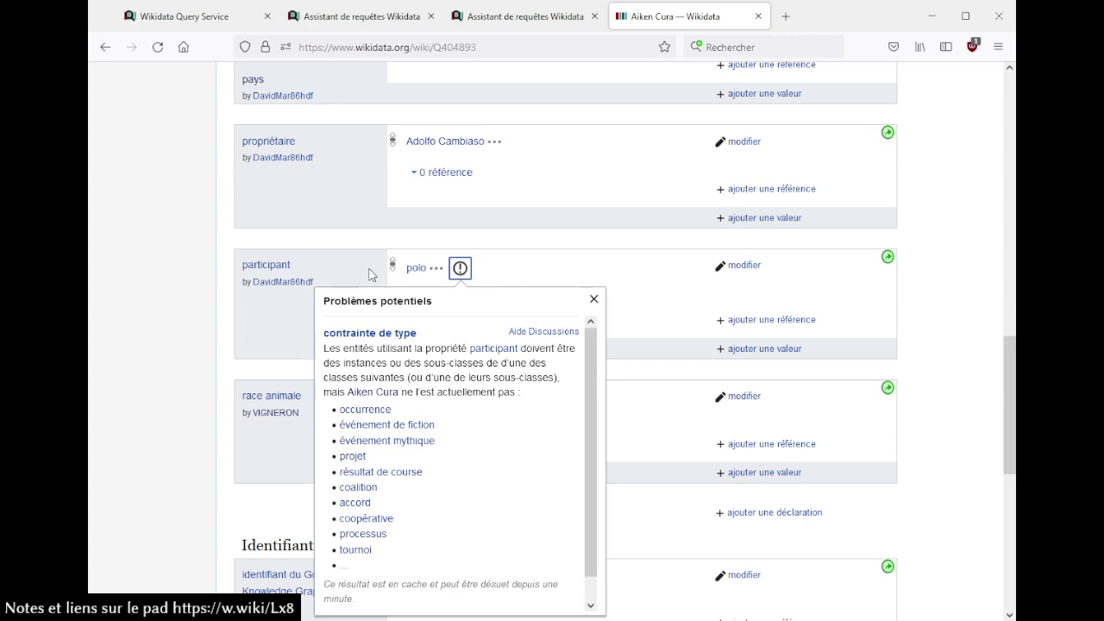
left_click(539, 234)
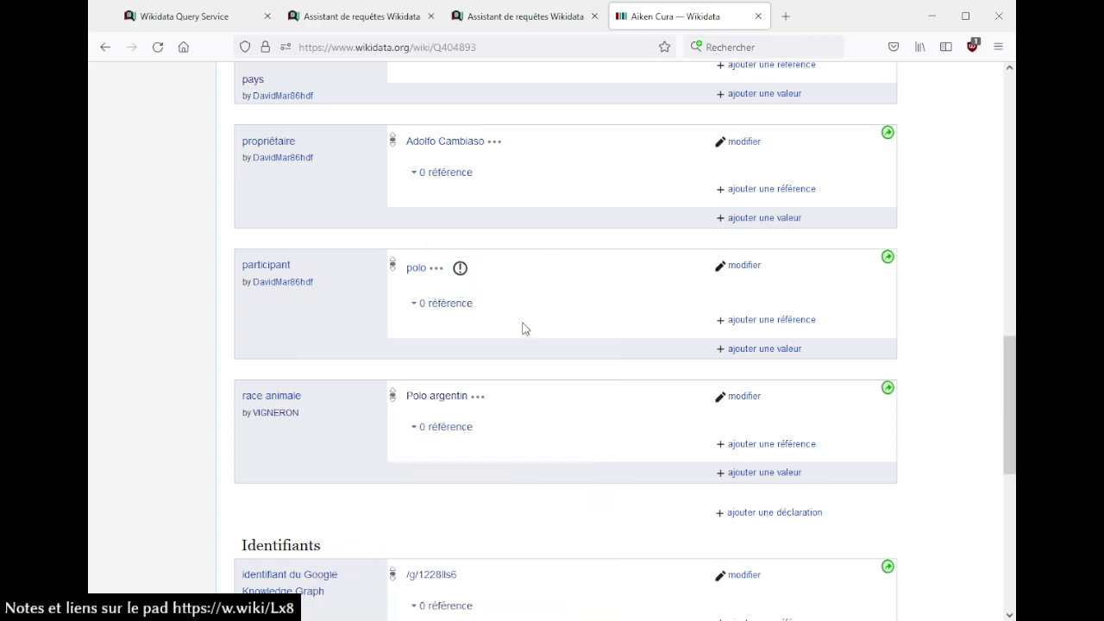
scroll(522, 329, "up", 1)
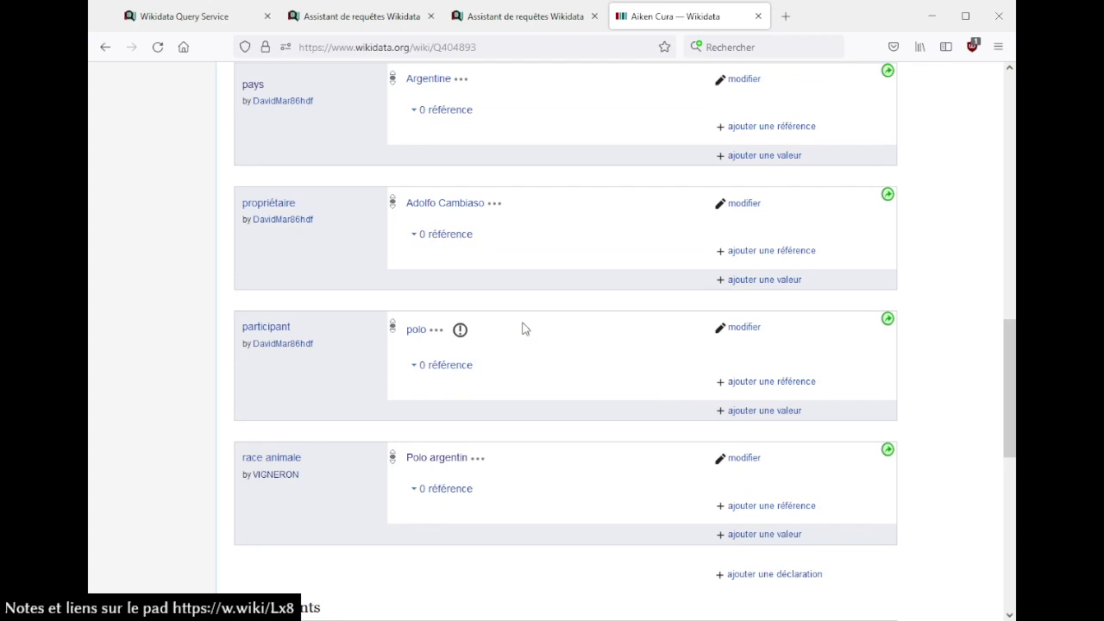
scroll(522, 328, "up", 3)
scroll(522, 328, "down", 4)
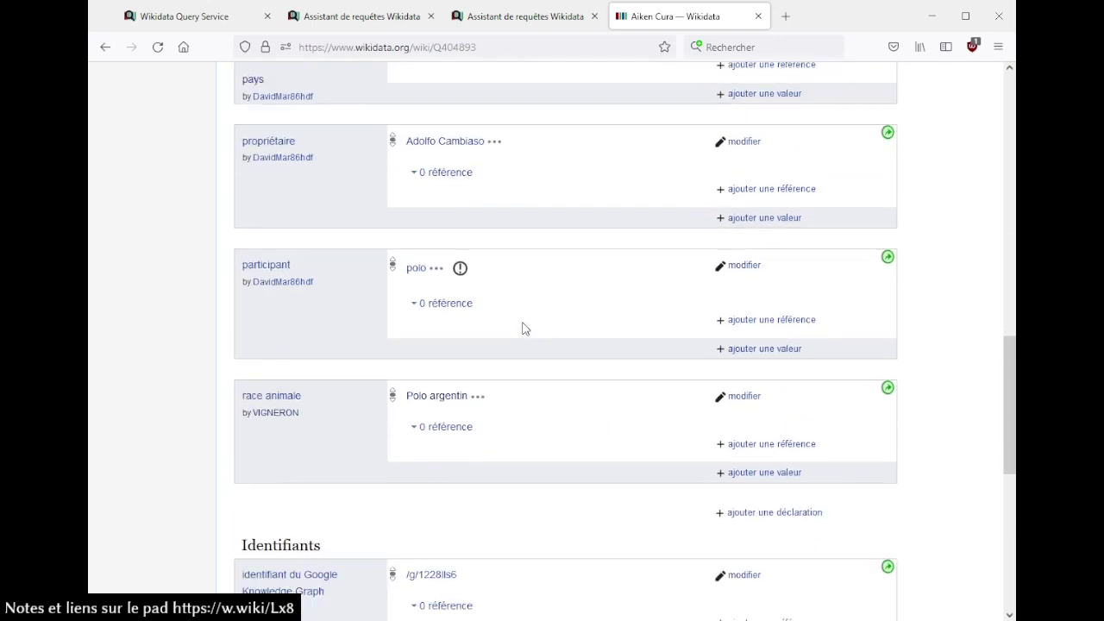
scroll(522, 328, "up", 15)
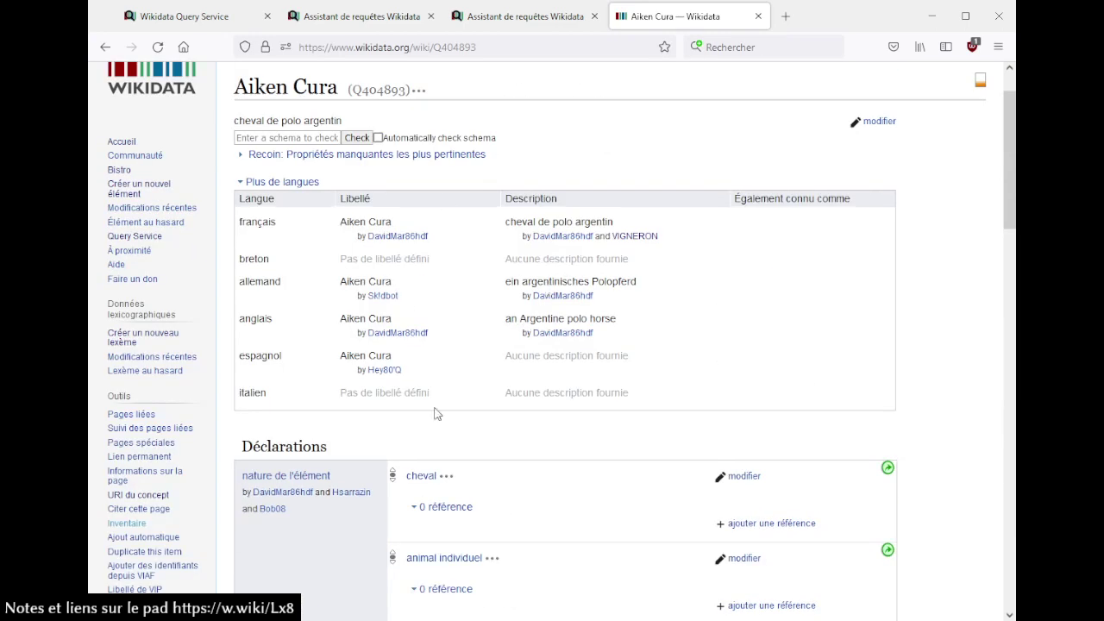
- Close the Aiken Cura page and delete both existing conditions from the query in the query builder
left_click(759, 17)
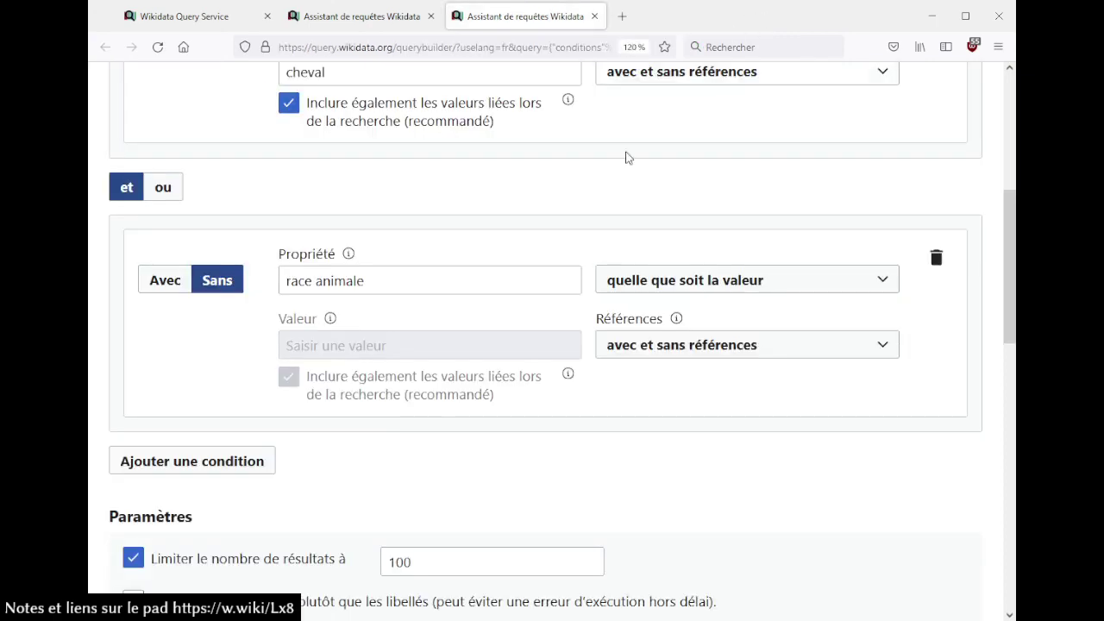
scroll(574, 200, "up", 5)
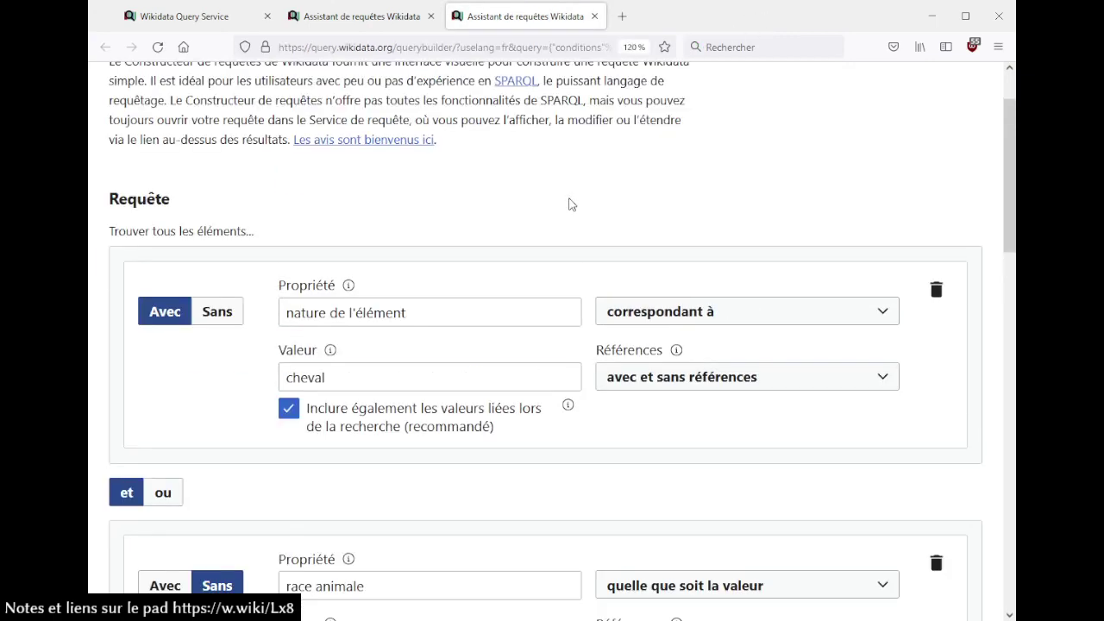
scroll(569, 205, "up", 1)
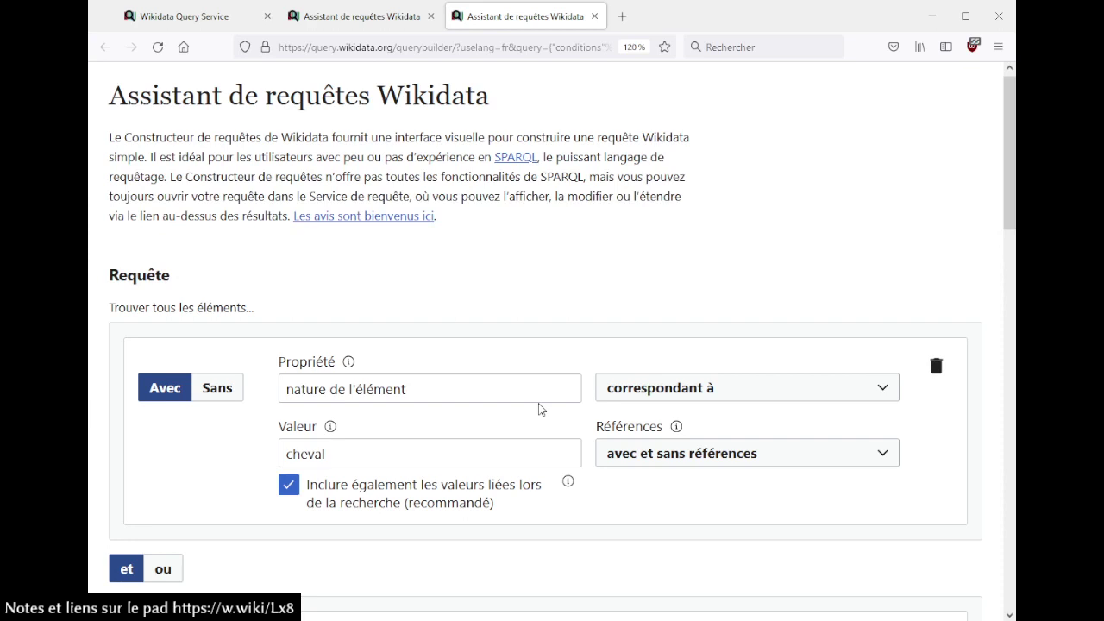
scroll(562, 328, "down", 2)
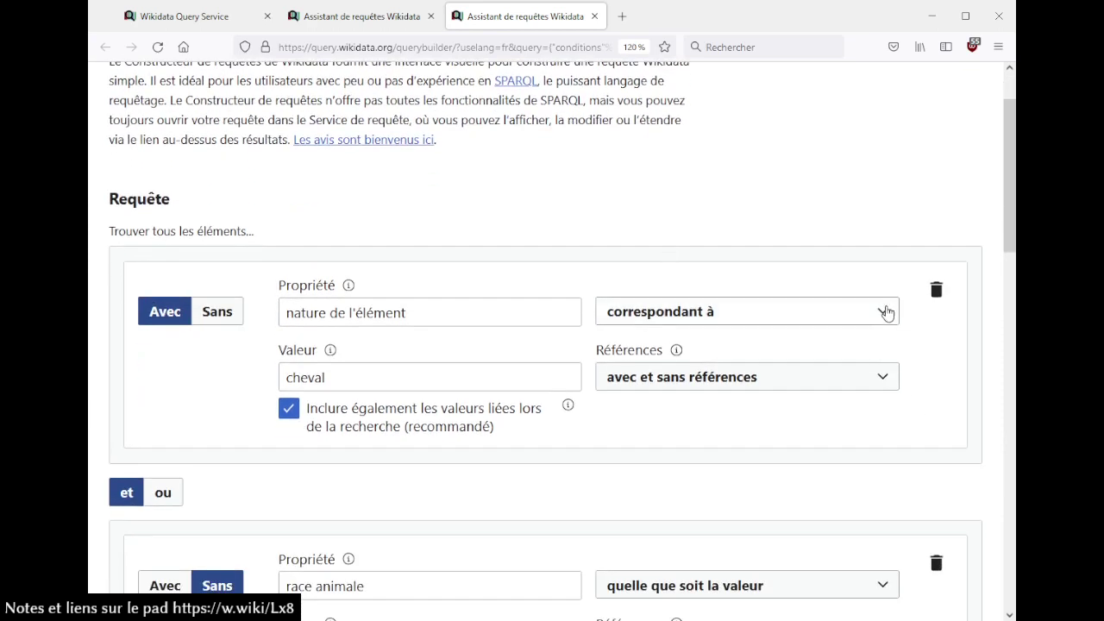
left_click(937, 290)
left_click(937, 290)
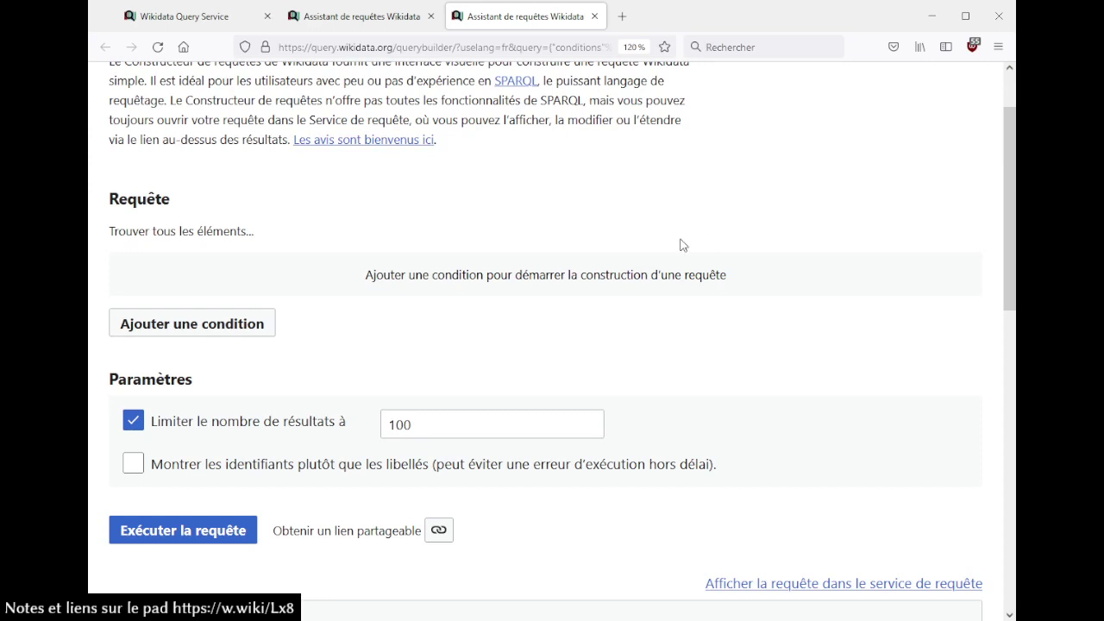
- Add a condition requiring the property "localisation administrative" to match the European country France
left_click(168, 328)
scroll(370, 221, "down", 3)
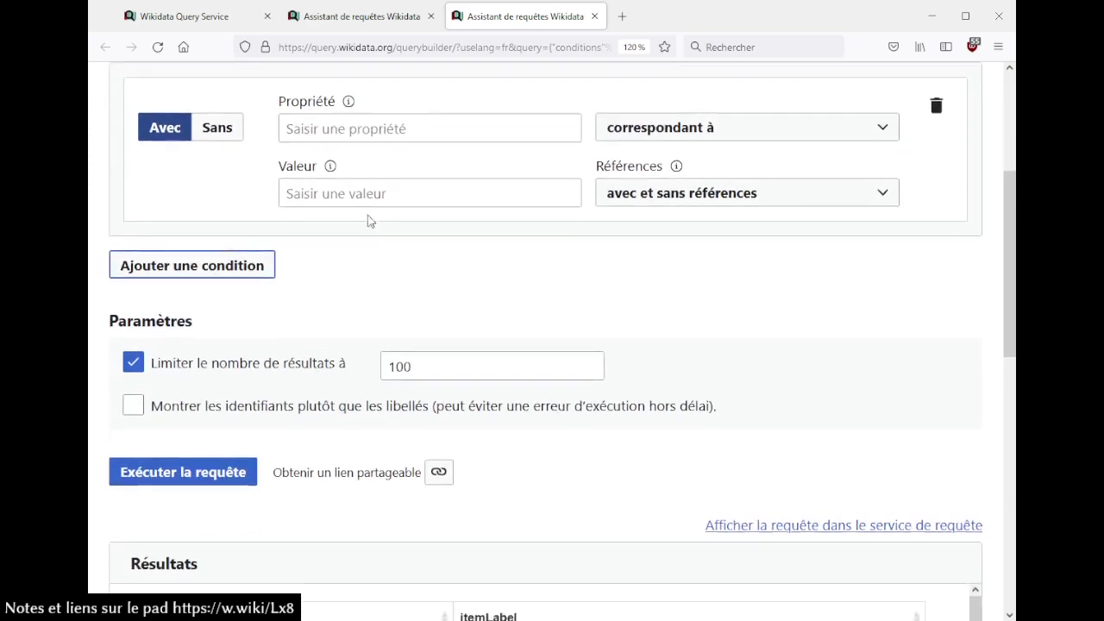
scroll(458, 268, "up", 3)
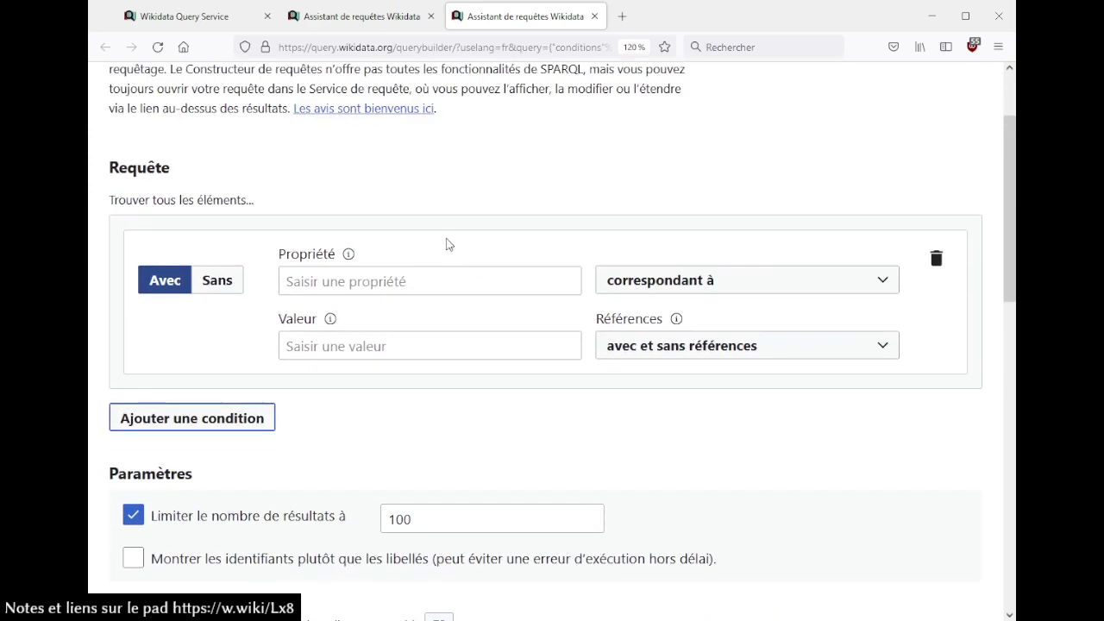
left_click(411, 282)
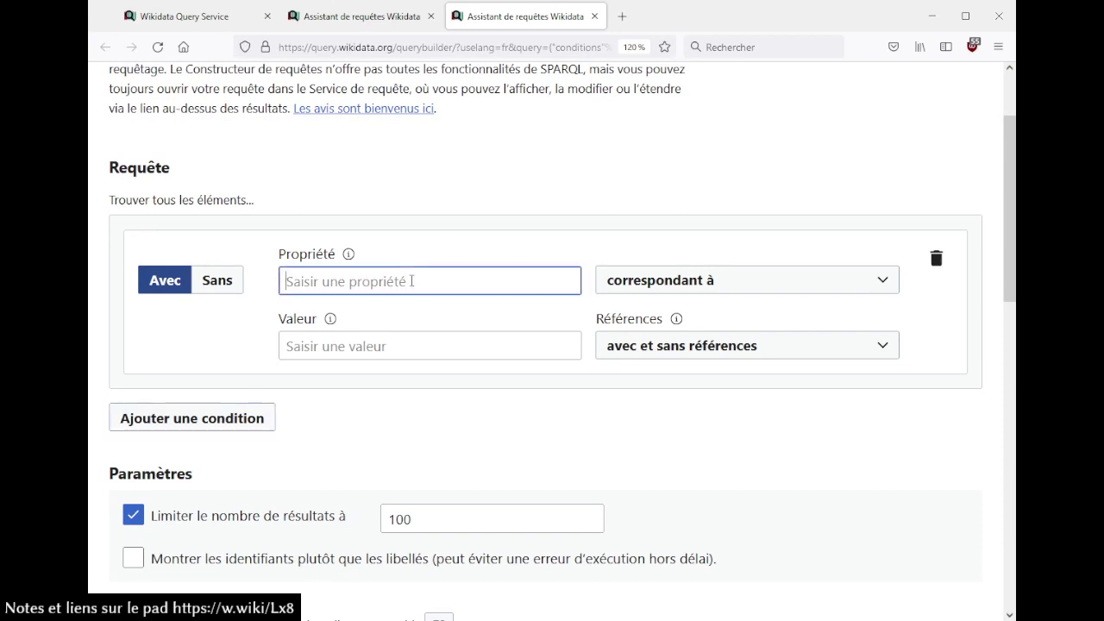
type("situé")
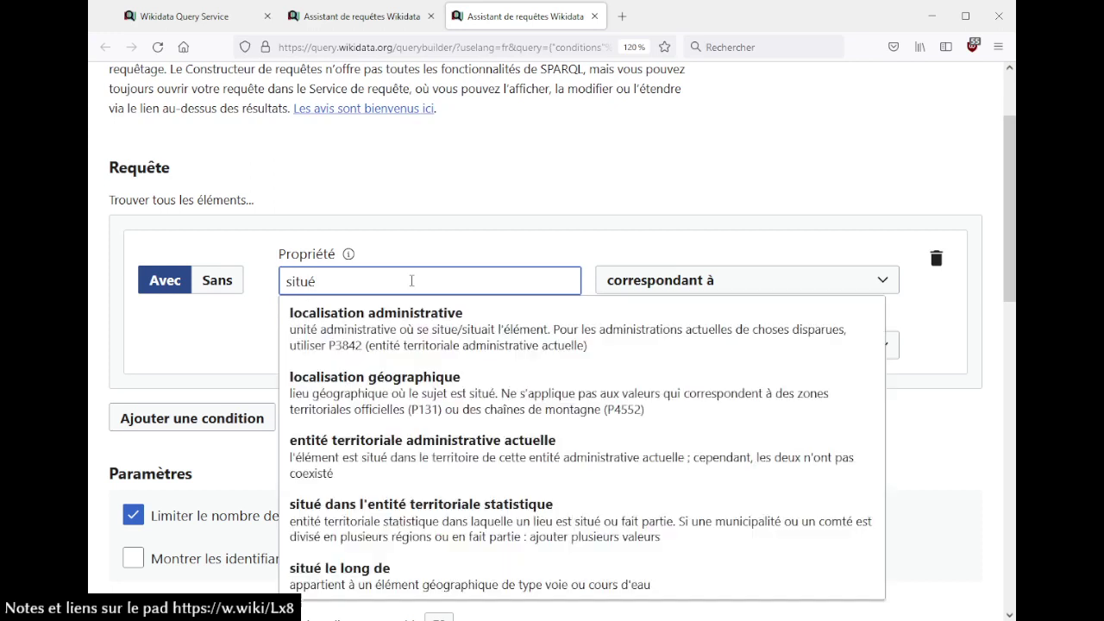
left_click(418, 333)
left_click(417, 334)
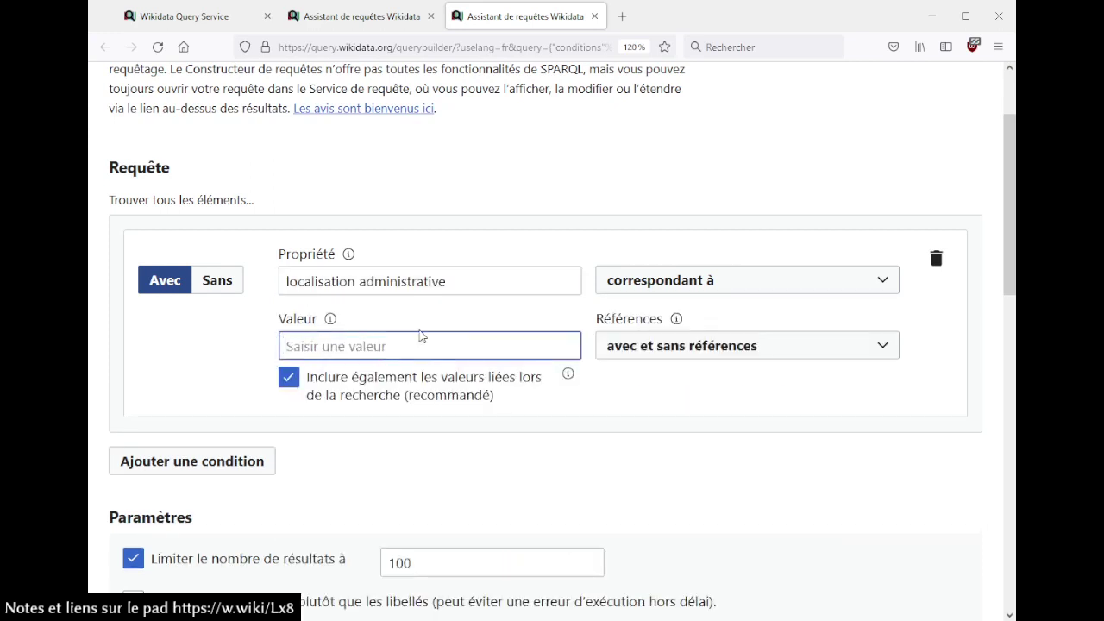
type("France")
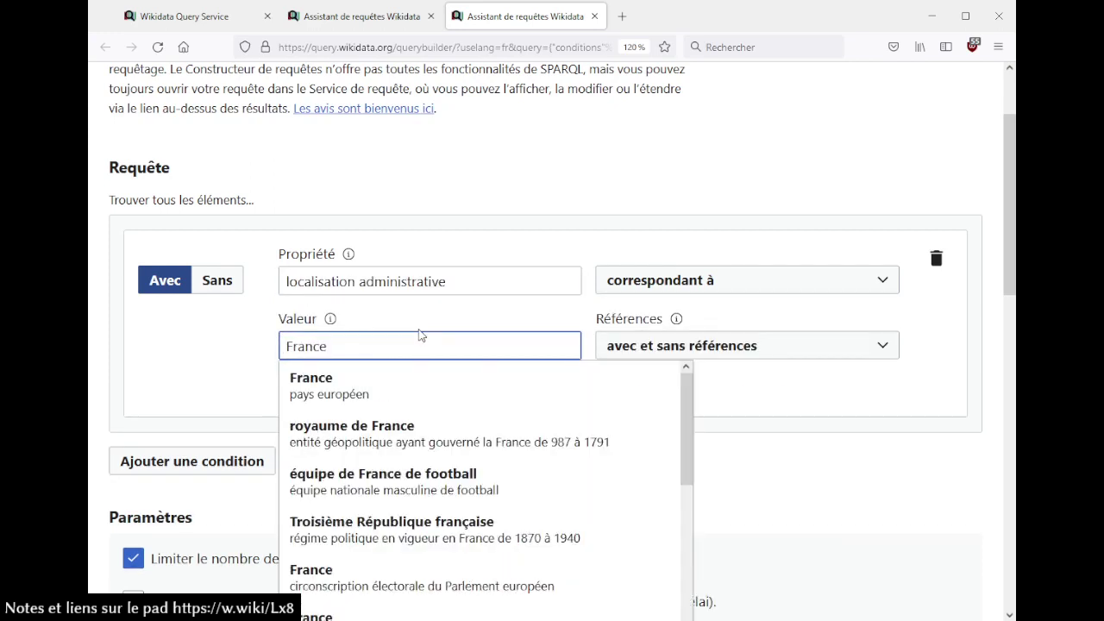
left_click(416, 377)
- Add a second condition, set to "Sans", for the property "pays" matching France
left_click(252, 461)
scroll(239, 446, "down", 3)
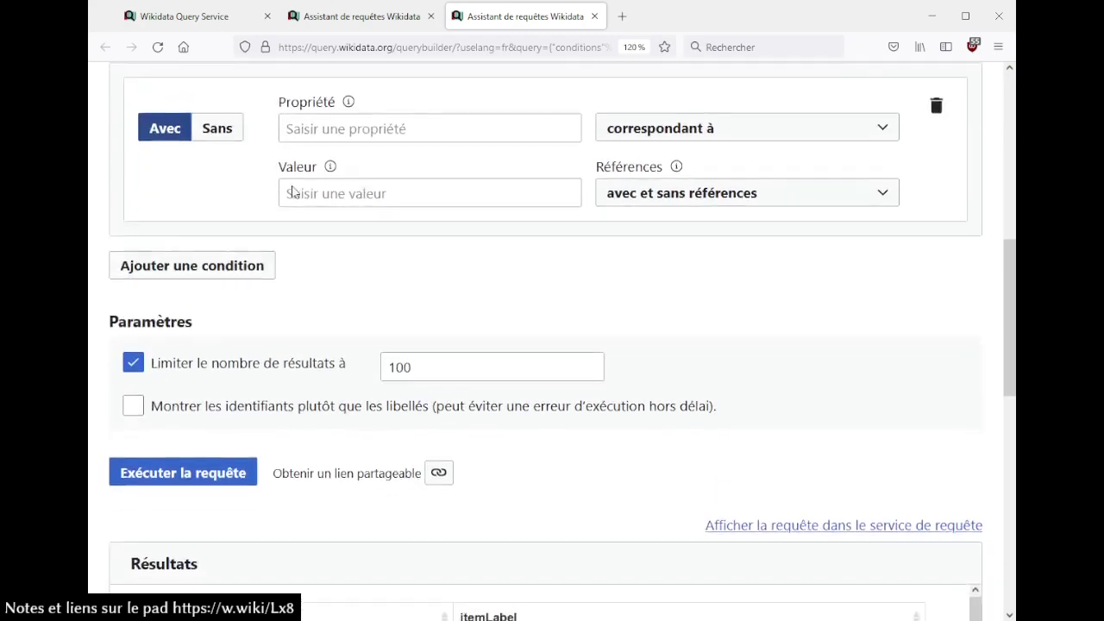
scroll(305, 217, "up", 3)
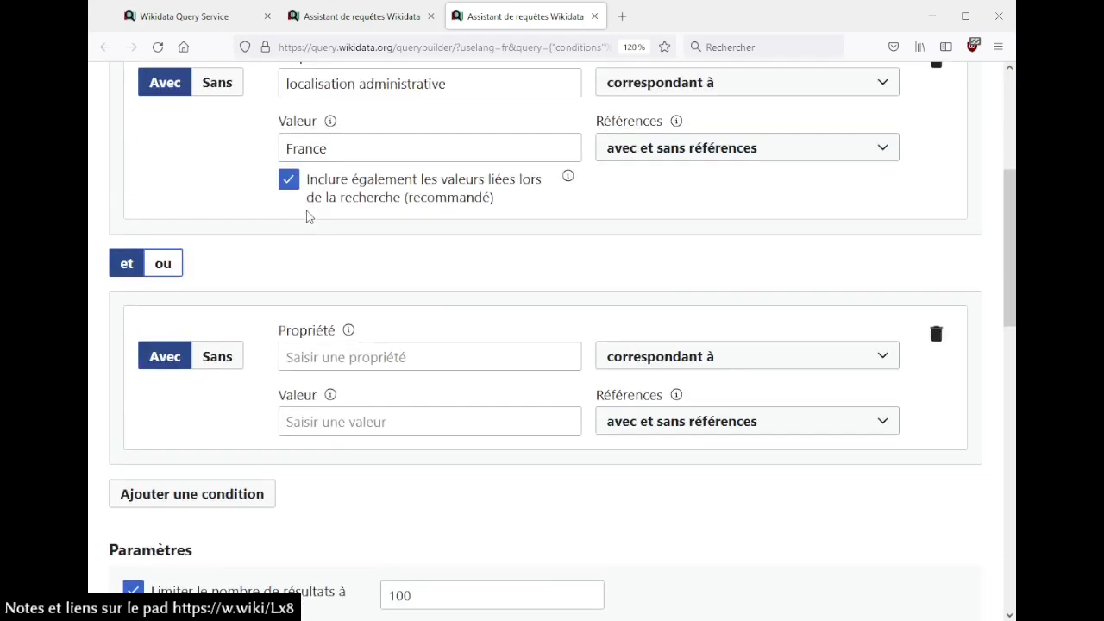
left_click(216, 367)
left_click(328, 358)
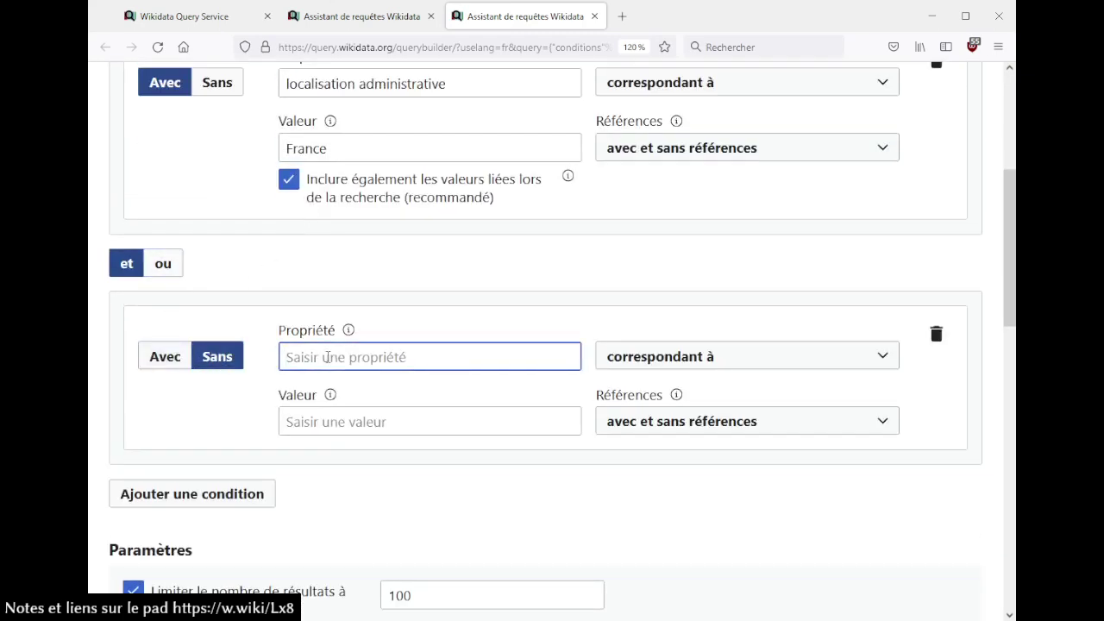
type("pays")
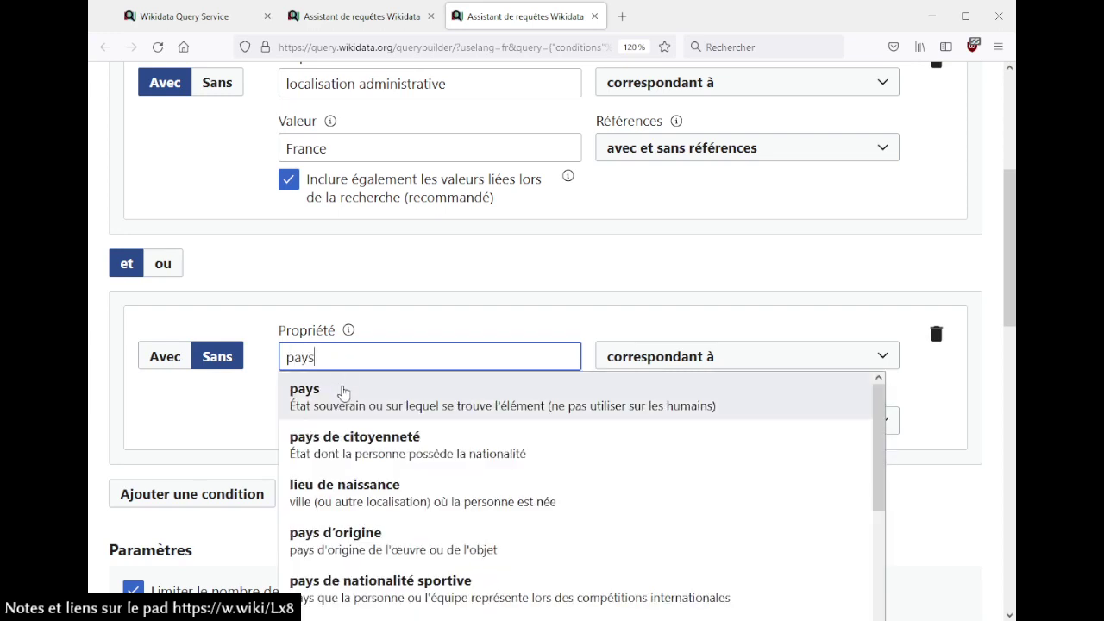
left_click(344, 392)
left_click(340, 429)
type("fra")
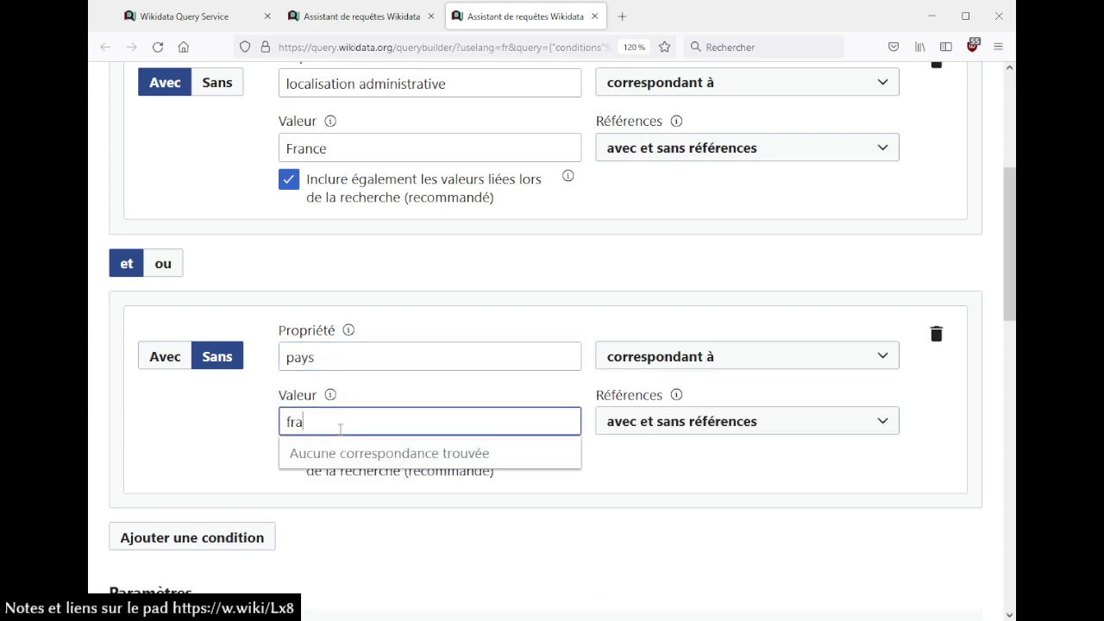
type("nce")
left_click(340, 461)
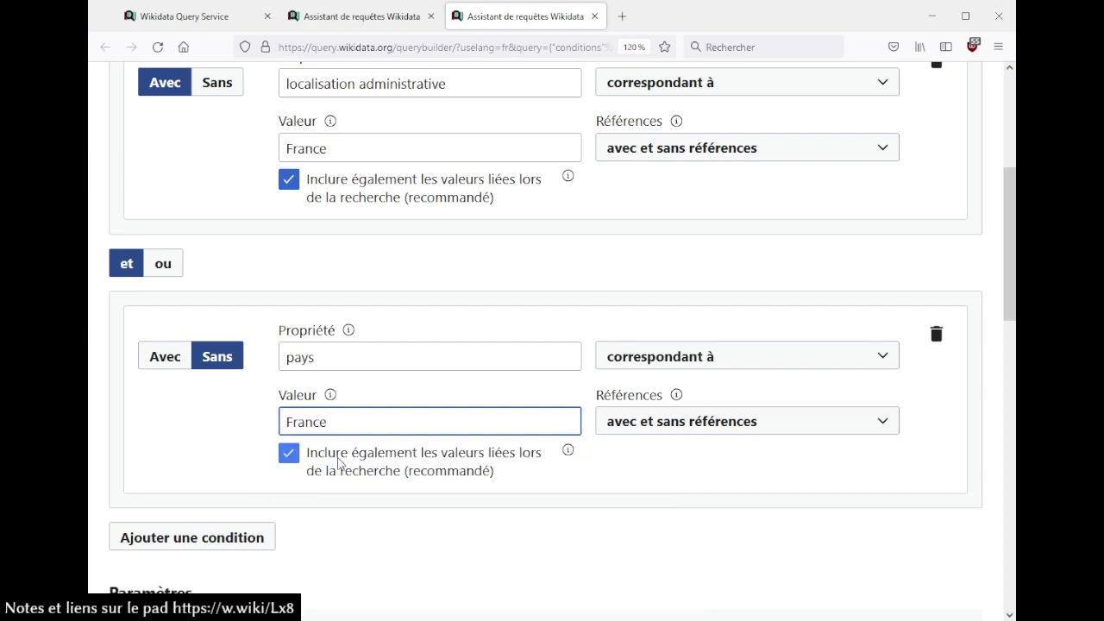
left_click(435, 276)
- Change the comparison of the "pays" condition to "quelle que soit la valeur"
scroll(444, 242, "up", 2)
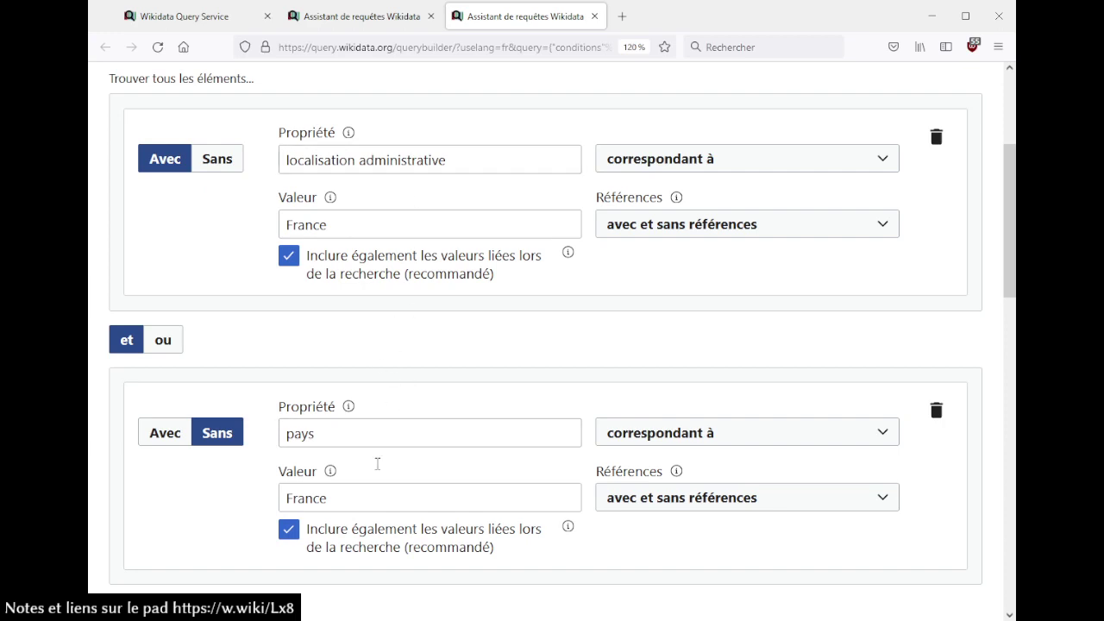
scroll(432, 390, "down", 1)
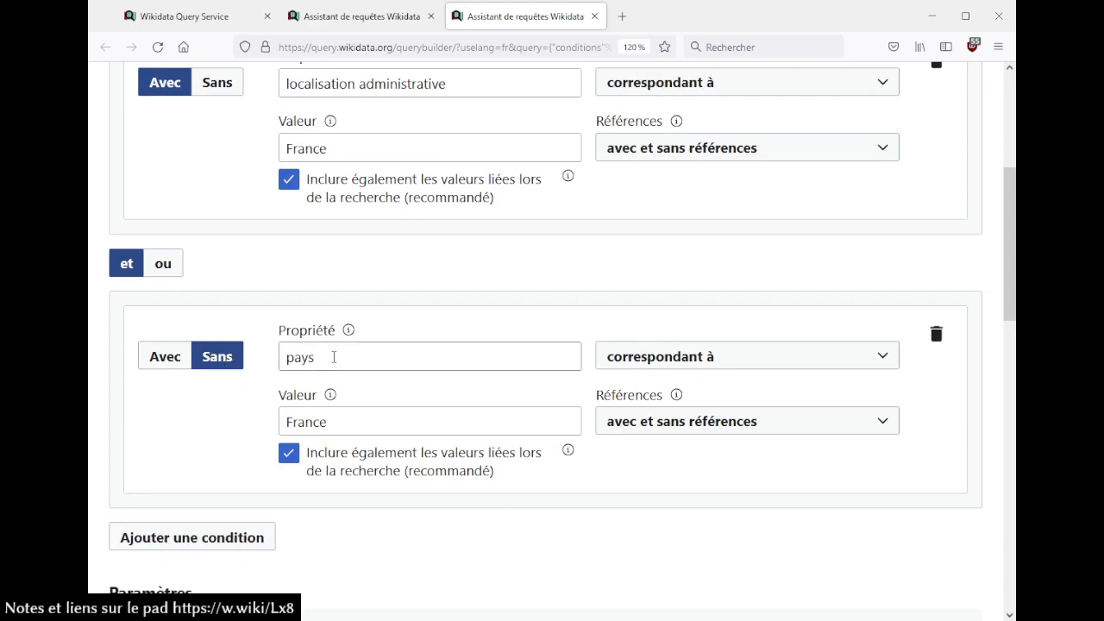
left_click(690, 357)
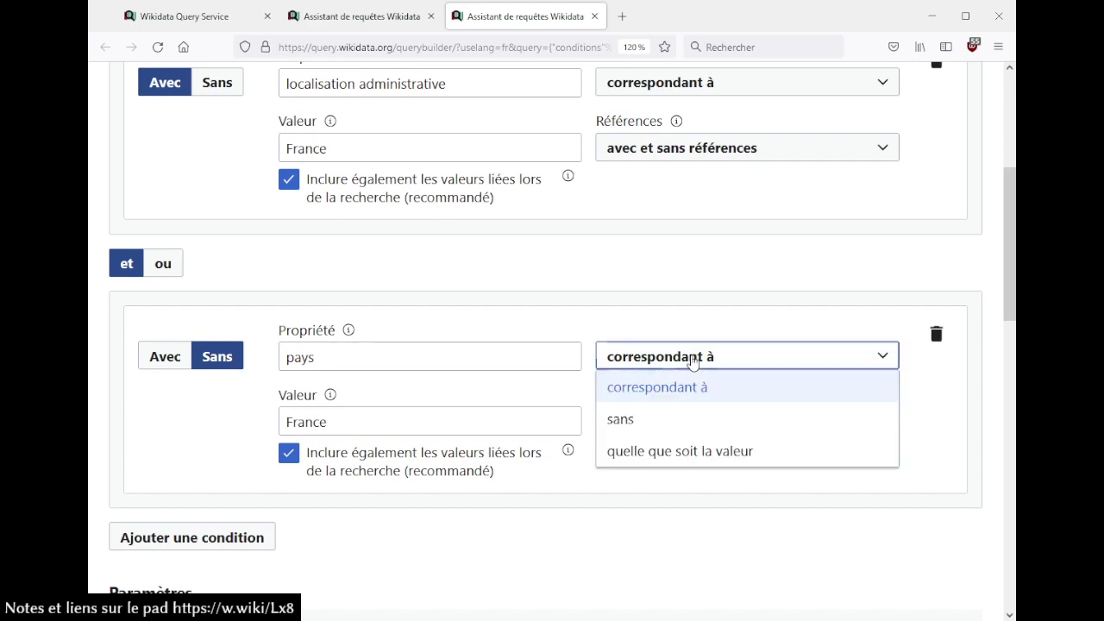
left_click(669, 447)
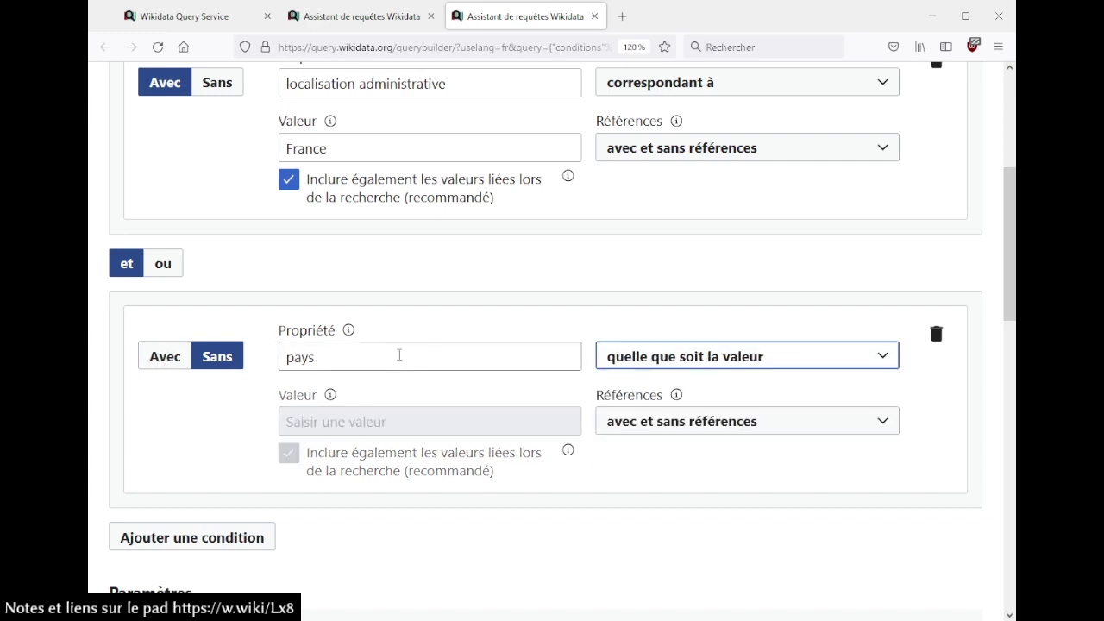
scroll(400, 354, "up", 2)
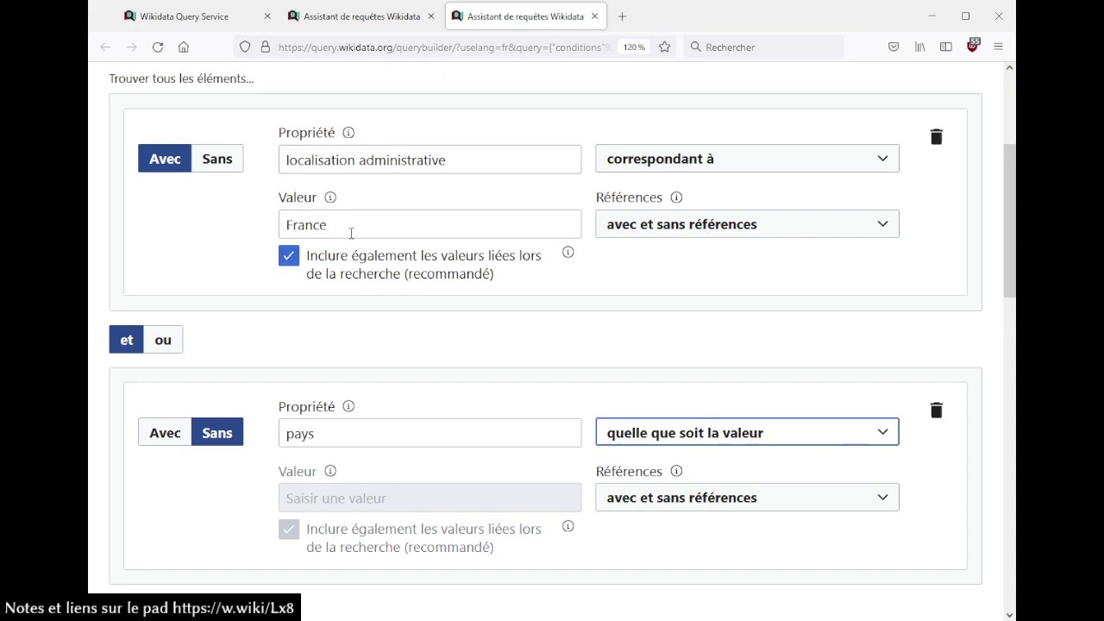
scroll(398, 457, "down", 3)
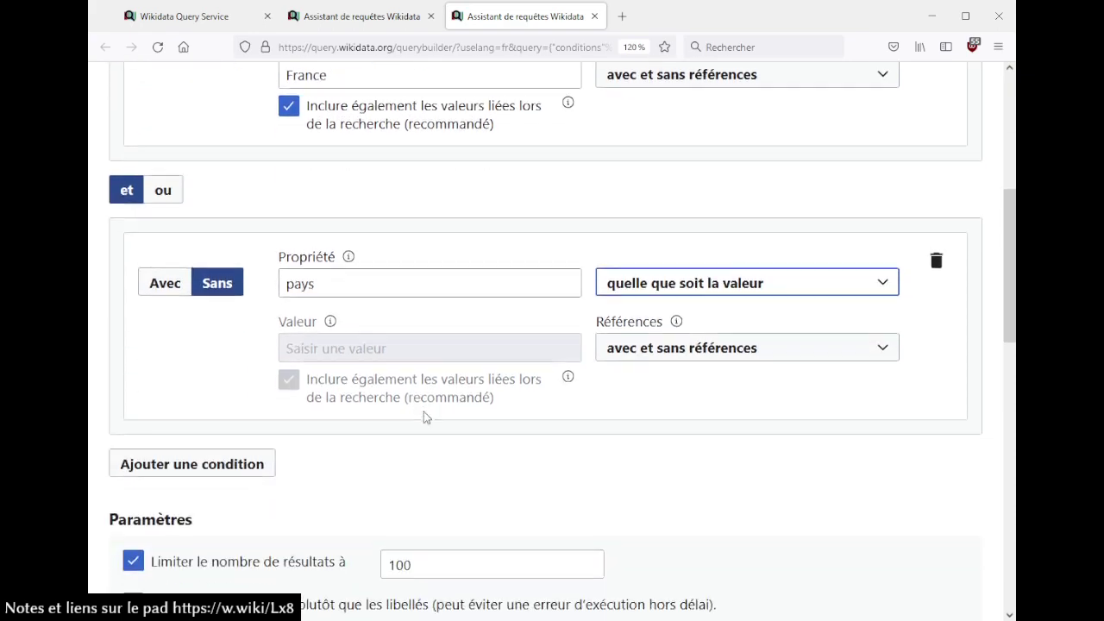
left_click(188, 461)
scroll(207, 296, "down", 5)
scroll(207, 296, "up", 3)
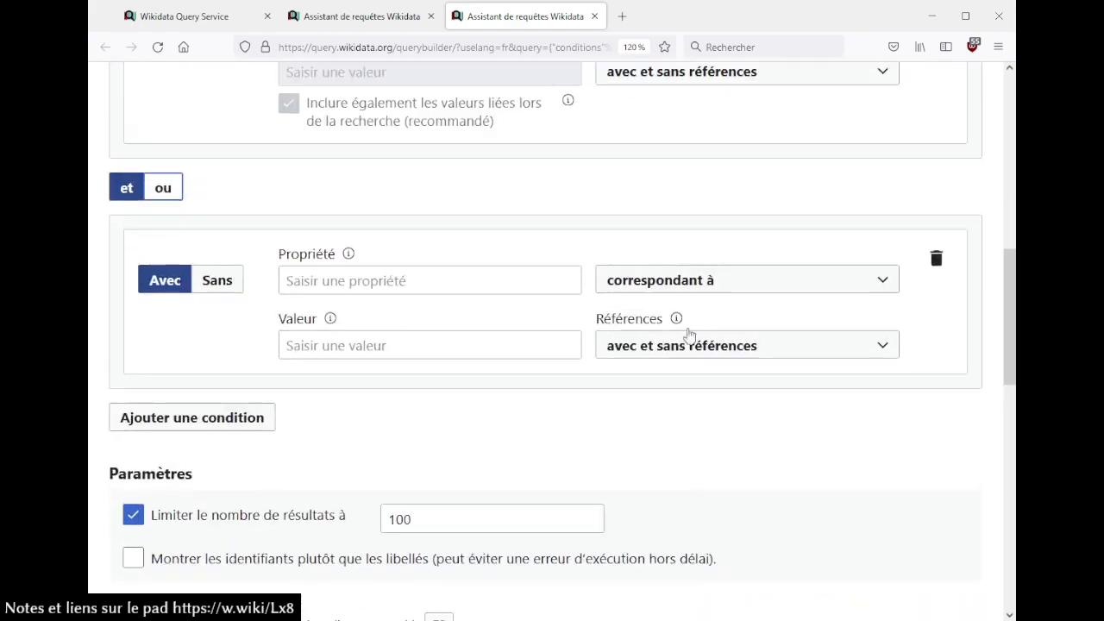
left_click(938, 259)
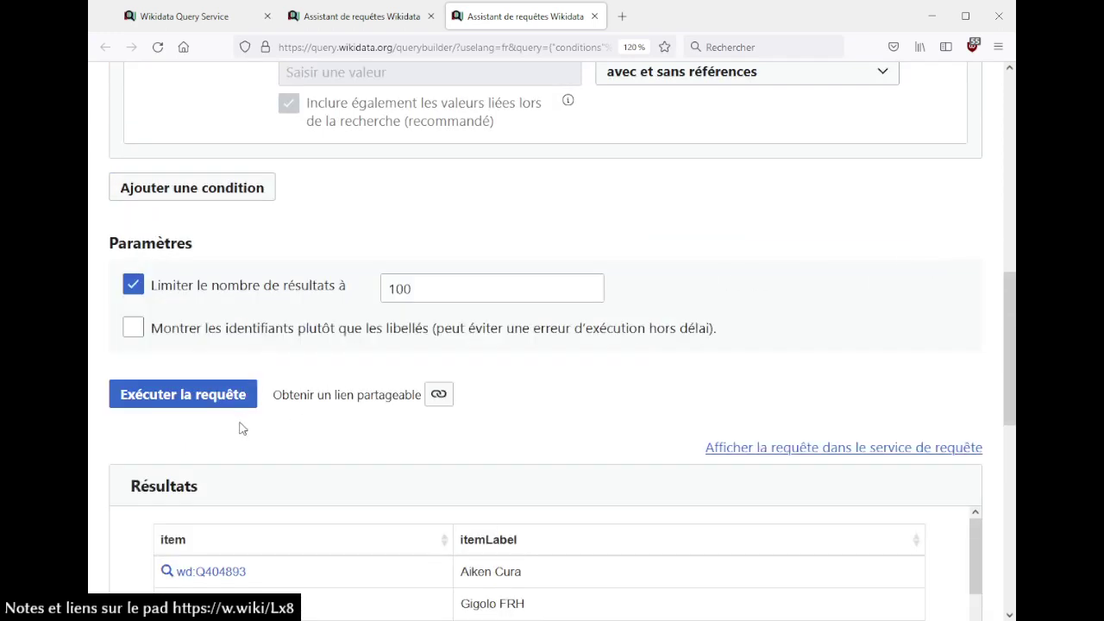
- Run the query with the two location and country conditions and bring up its results area
left_click(182, 394)
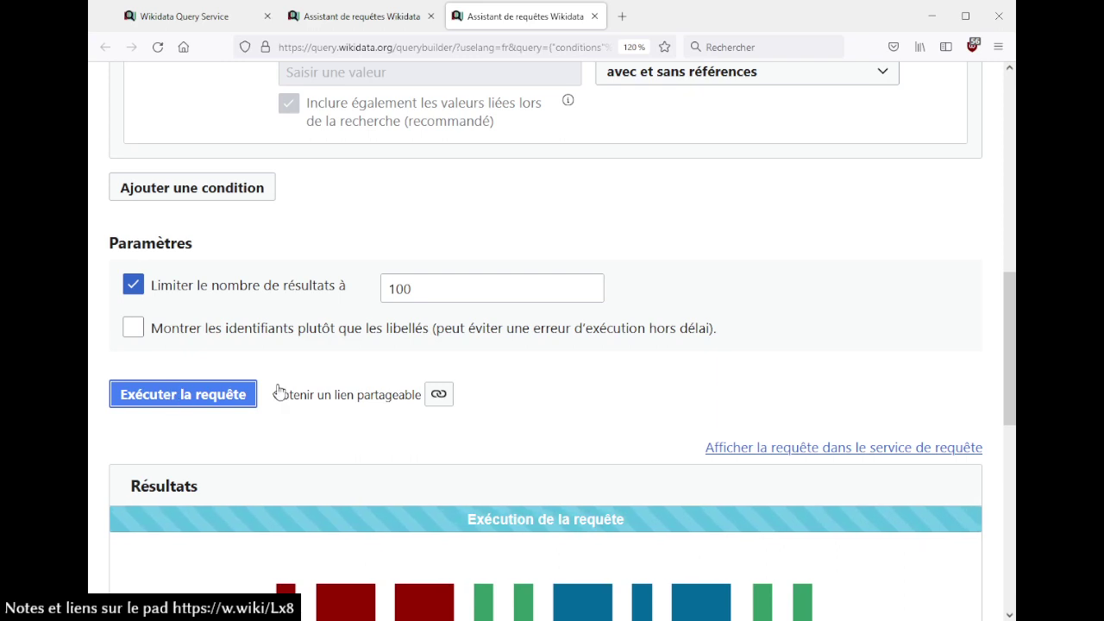
scroll(591, 283, "down", 1)
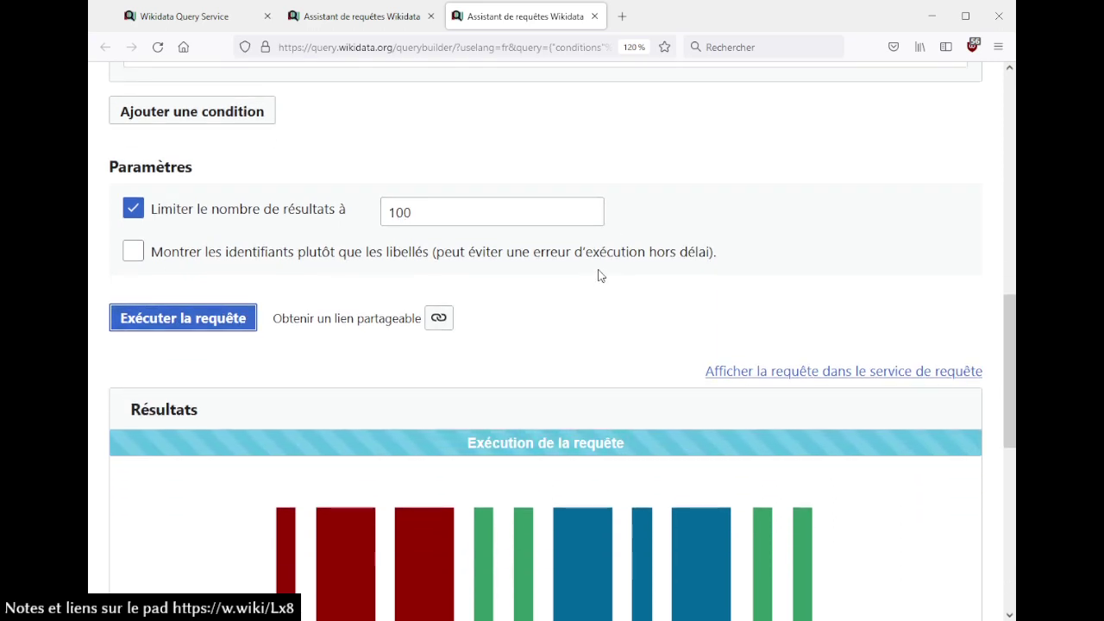
scroll(601, 286, "down", 4)
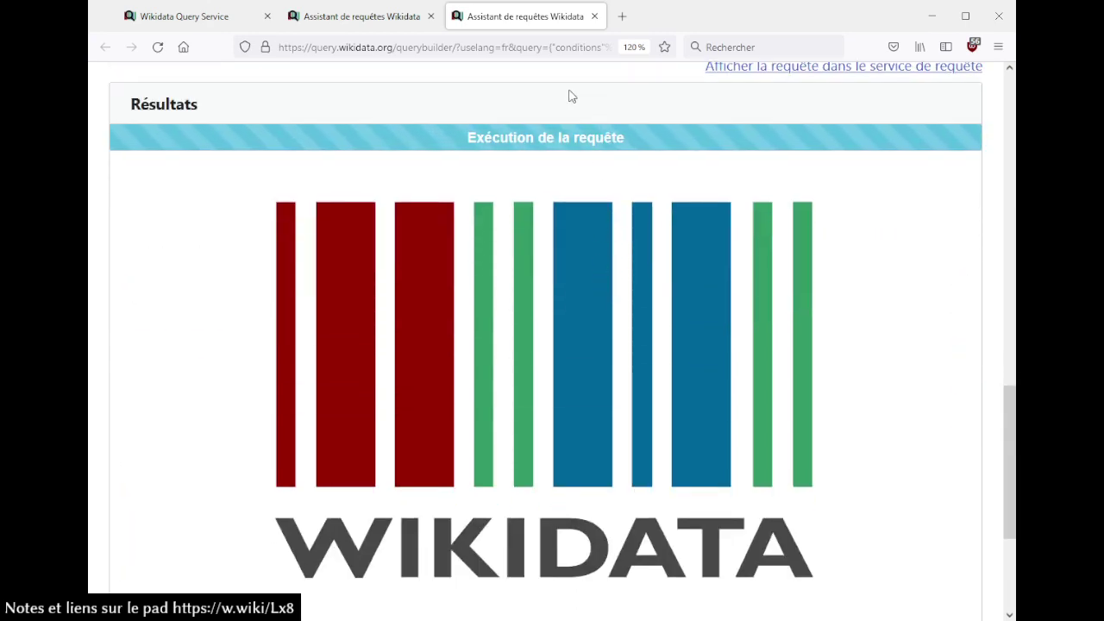
scroll(569, 96, "up", 3)
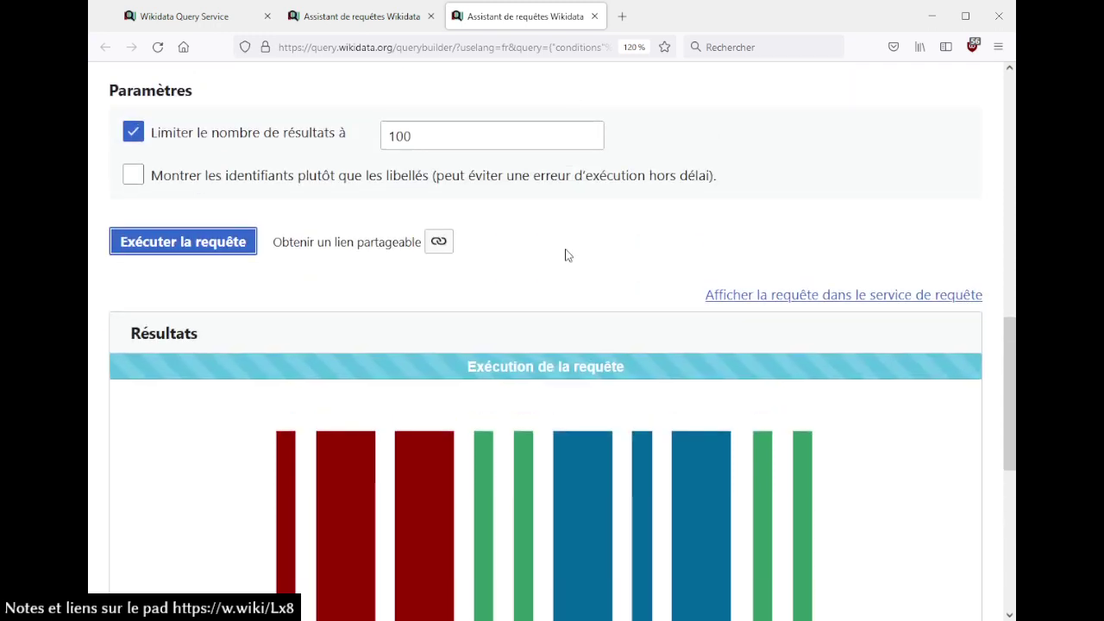
scroll(565, 253, "down", 4)
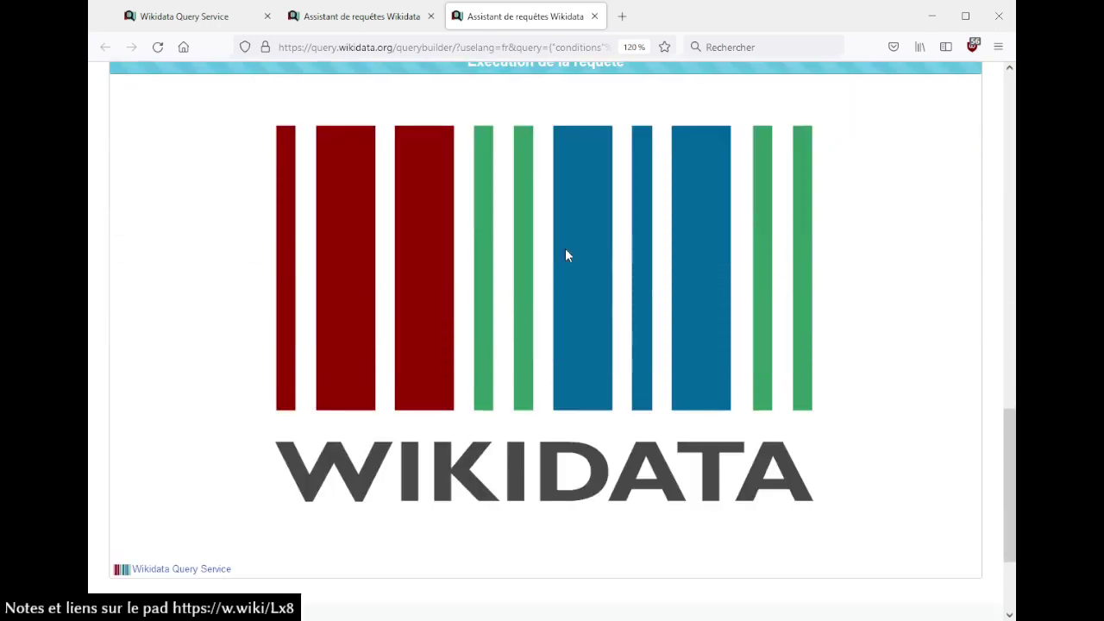
scroll(565, 254, "up", 5)
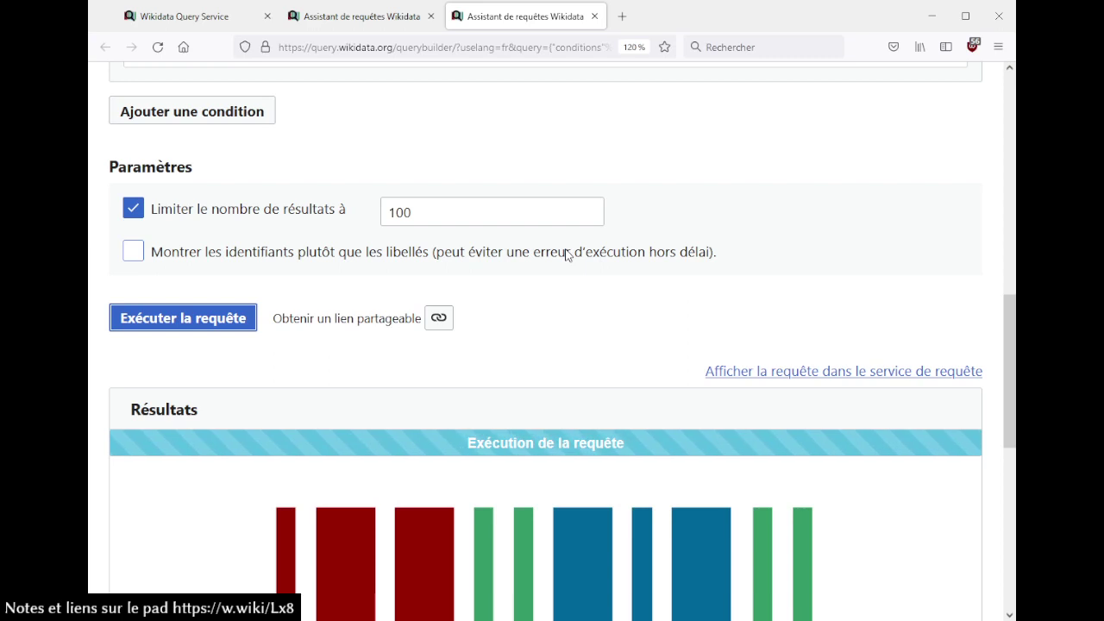
scroll(565, 251, "down", 4)
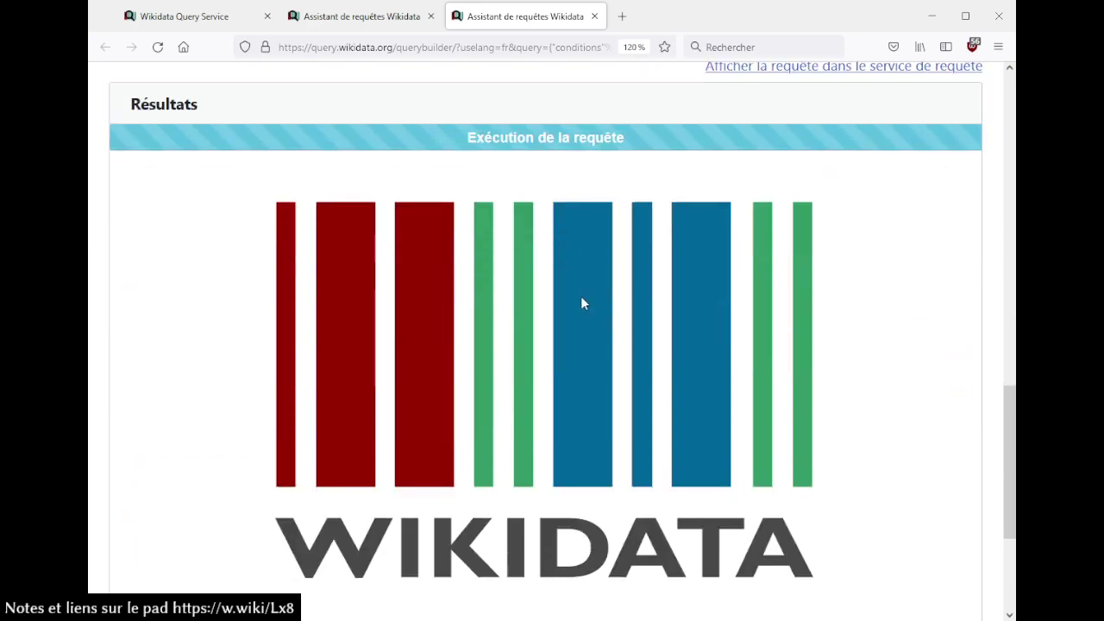
- Set the query to show identifiers instead of labels and run it again
scroll(582, 299, "up", 4)
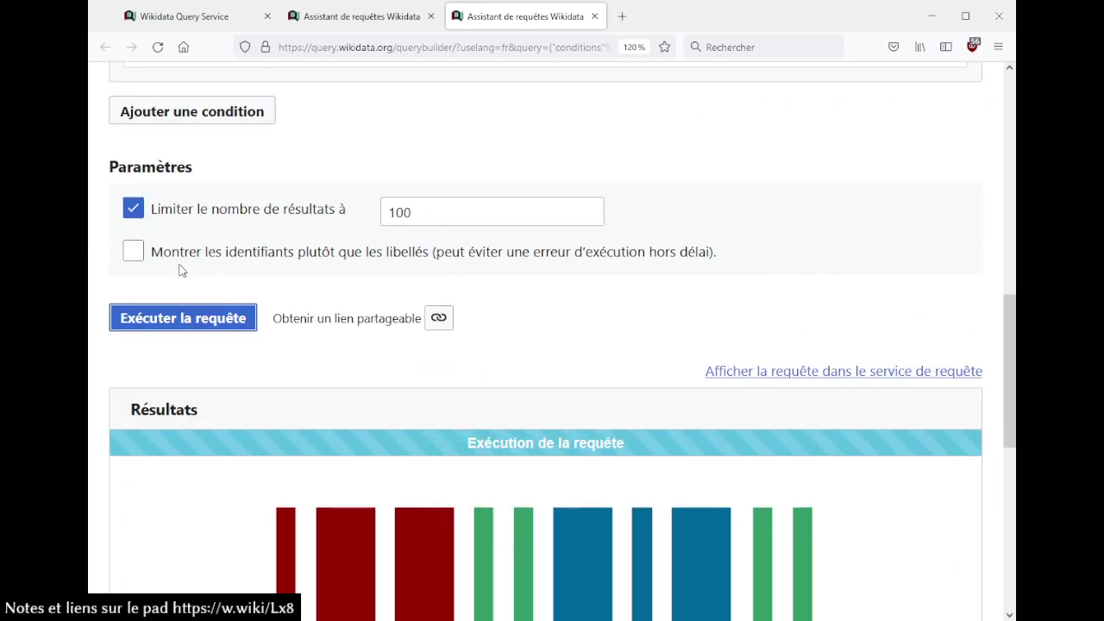
left_click(133, 252)
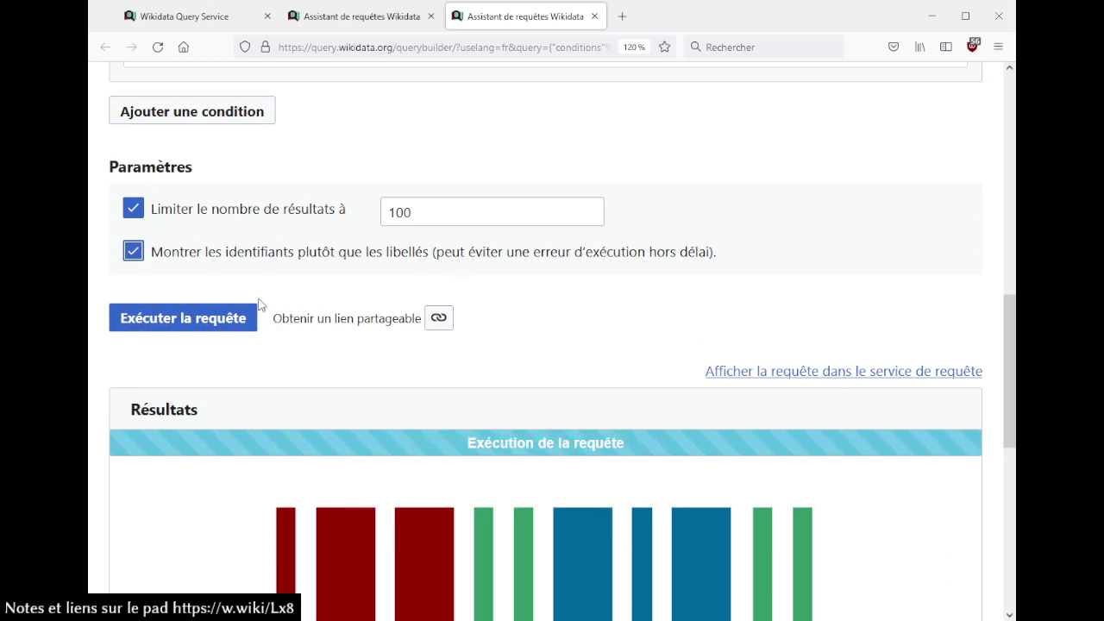
left_click(222, 315)
scroll(557, 288, "down", 5)
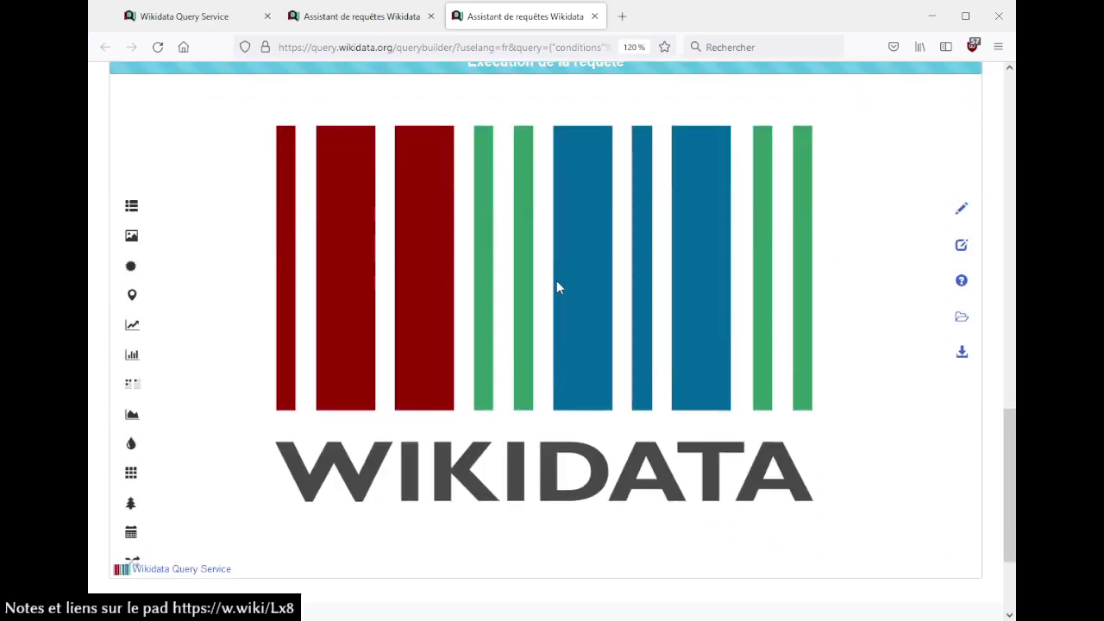
scroll(557, 287, "up", 1)
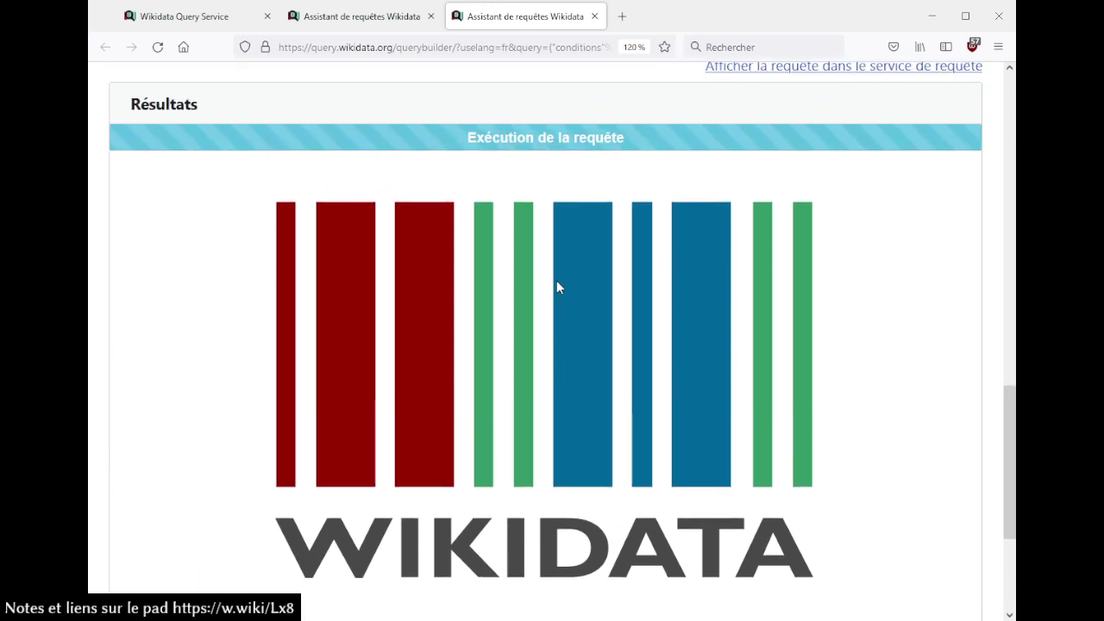
- Try running the query directly in the Wikidata Query Service, and close that page to return to the query builder
scroll(557, 285, "up", 2)
left_click(797, 218)
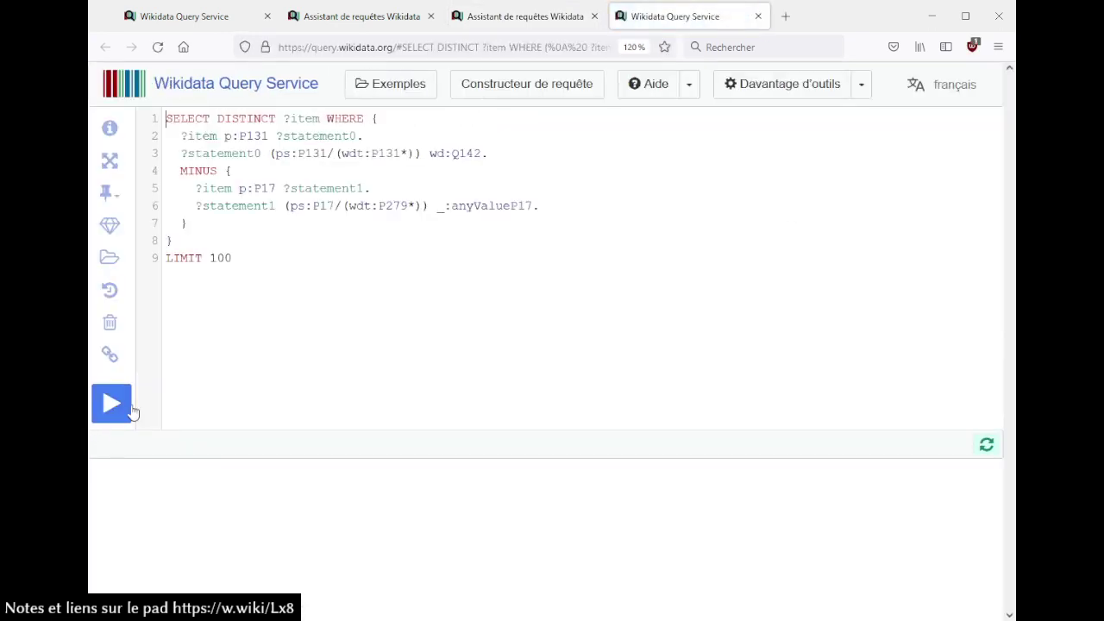
left_click(121, 407)
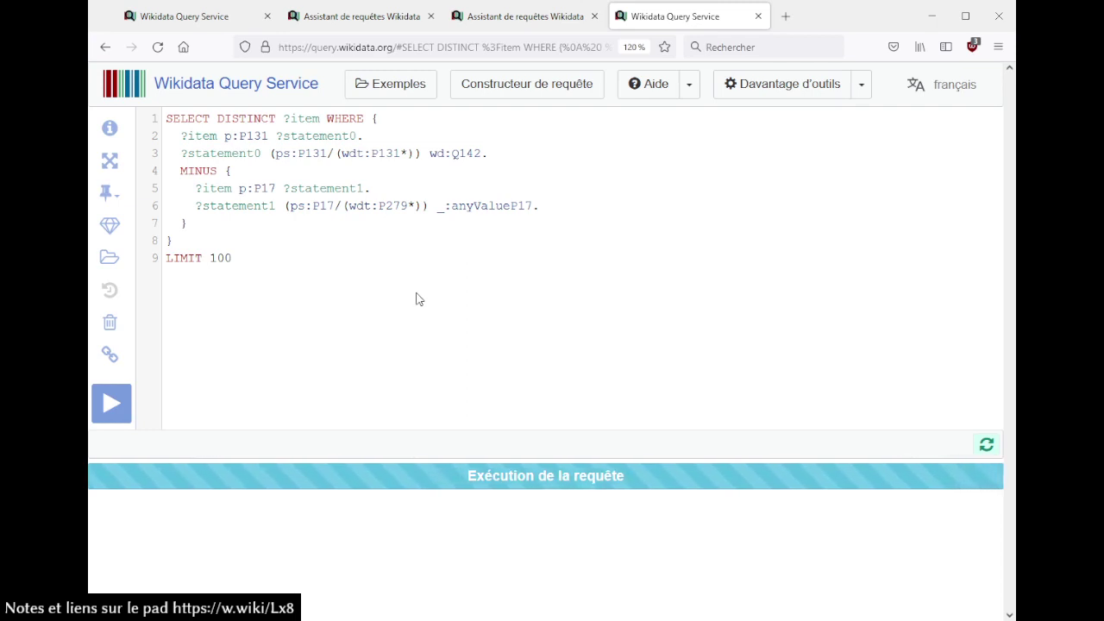
left_click(544, 20)
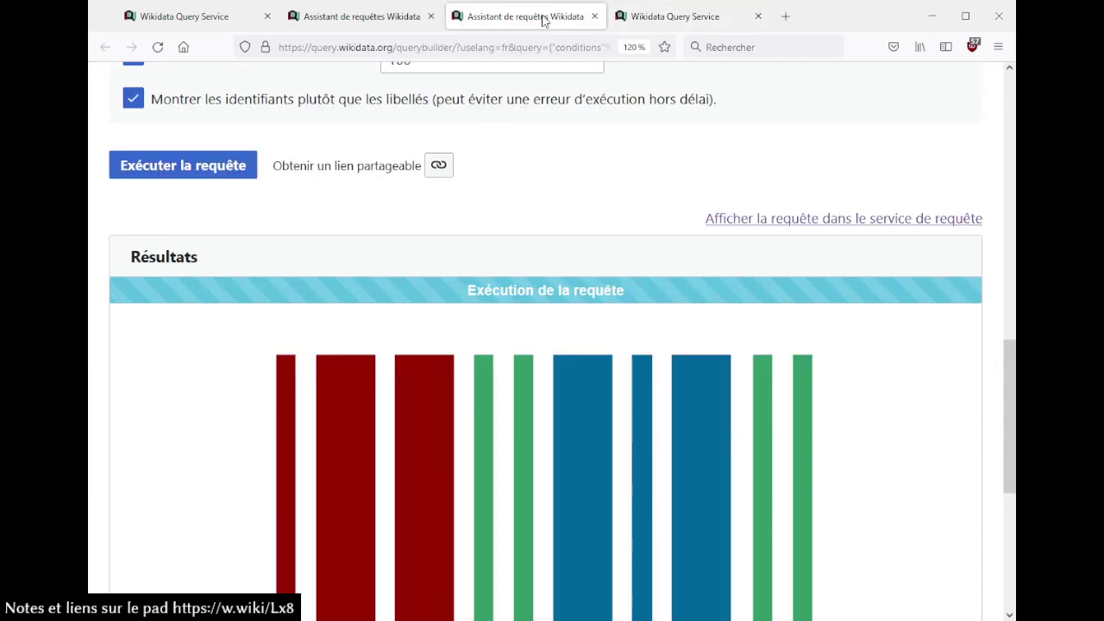
left_click(676, 19)
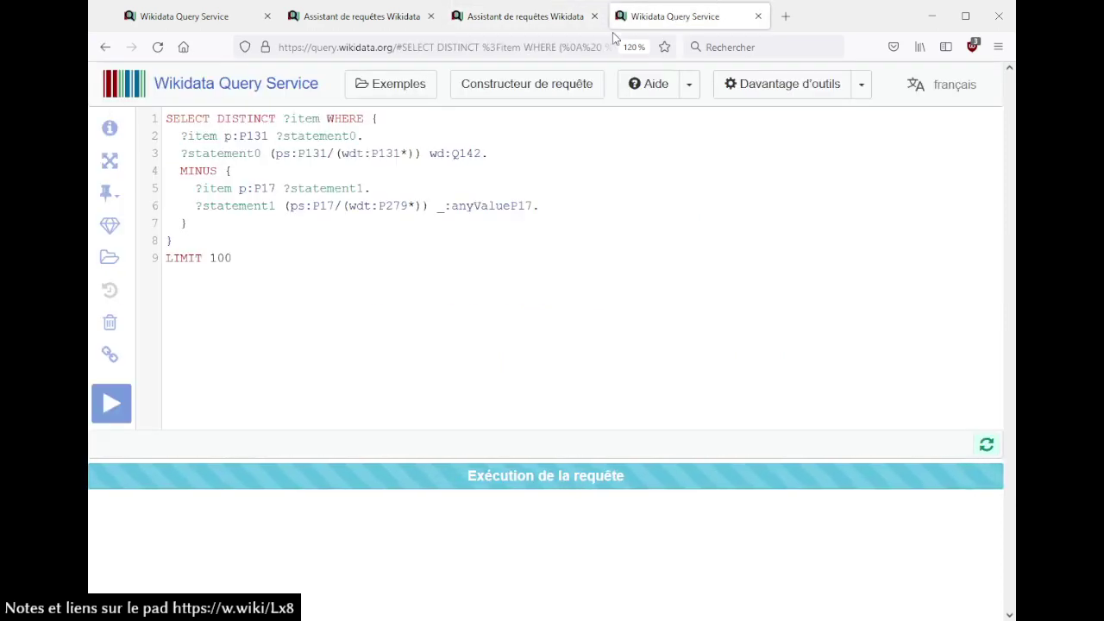
left_click(758, 16)
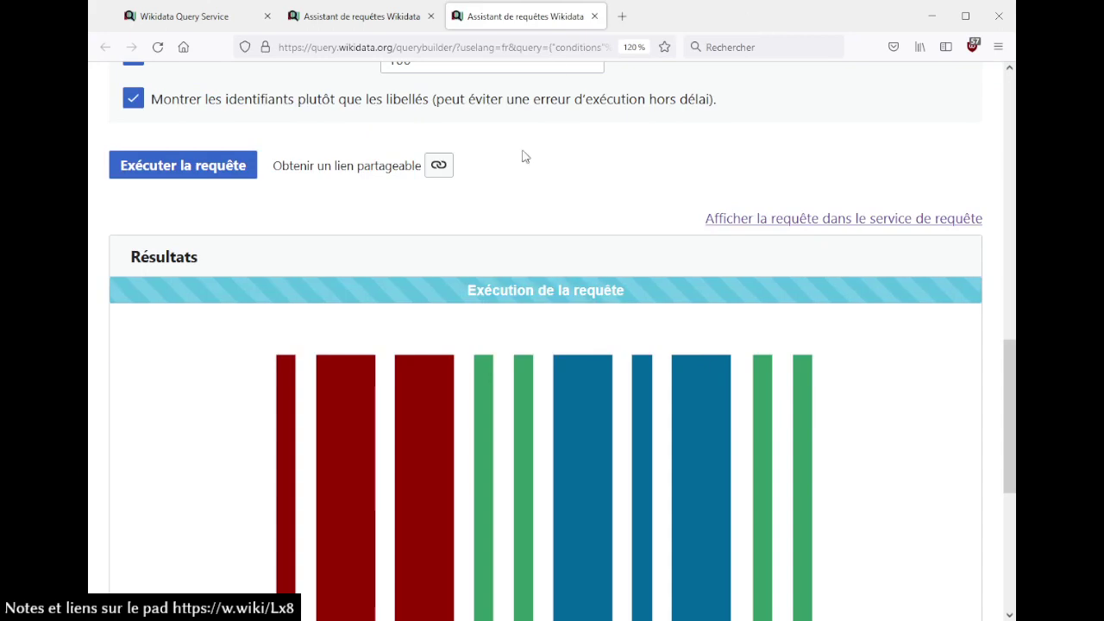
- Change the value of the "localisation administrative" condition to Suisse, the country in central Europe
scroll(522, 237, "up", 3)
scroll(460, 163, "up", 2)
scroll(458, 163, "up", 4)
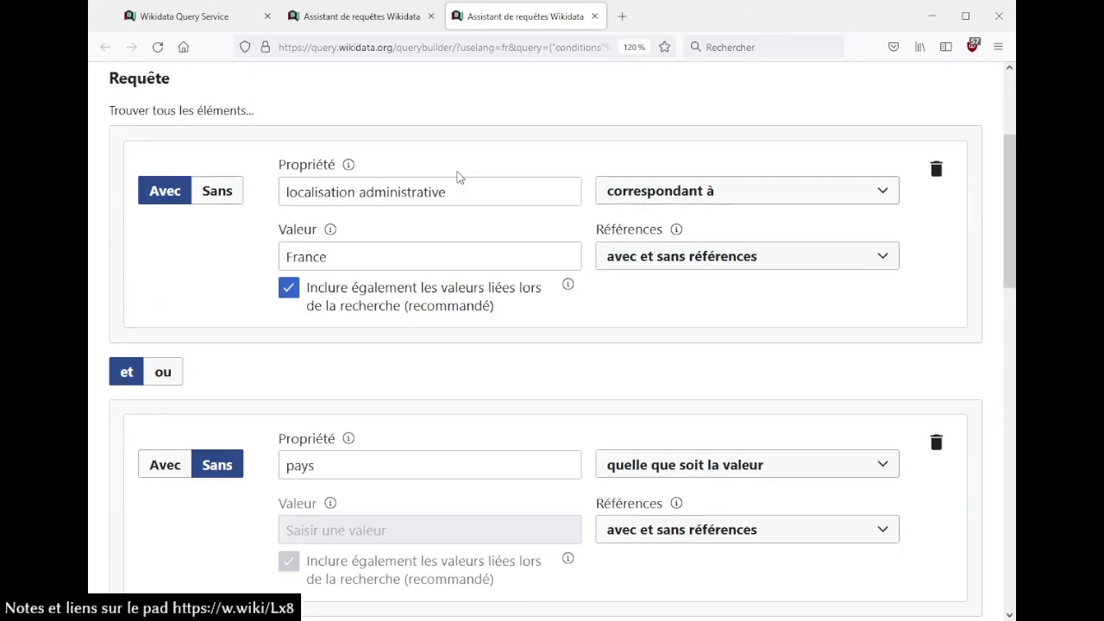
left_click(417, 242)
key("ctrl+a")
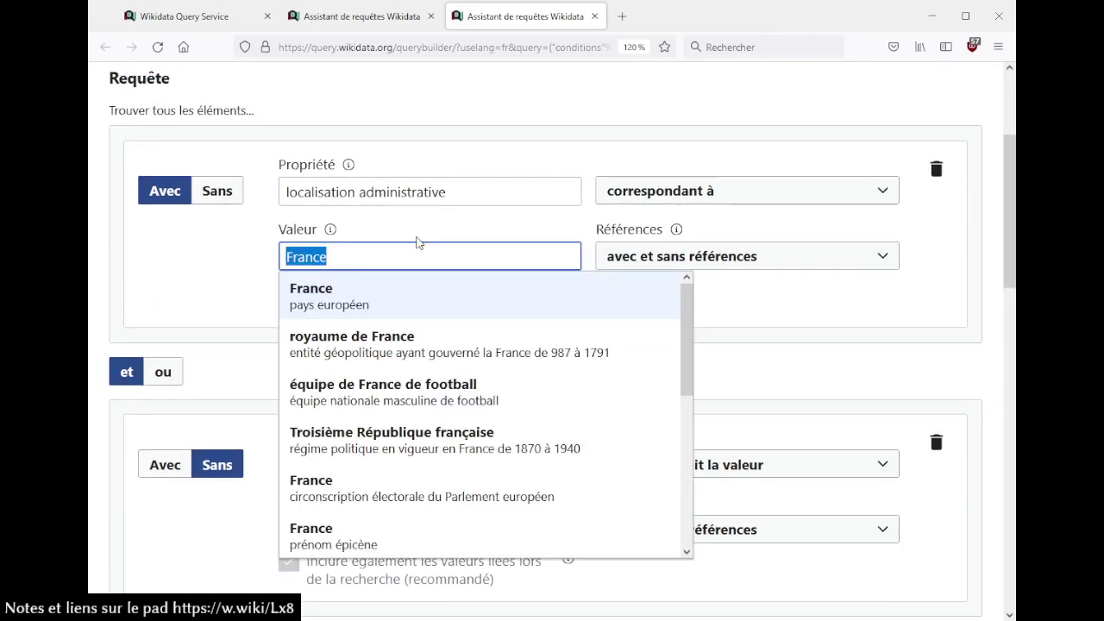
type("Suisse")
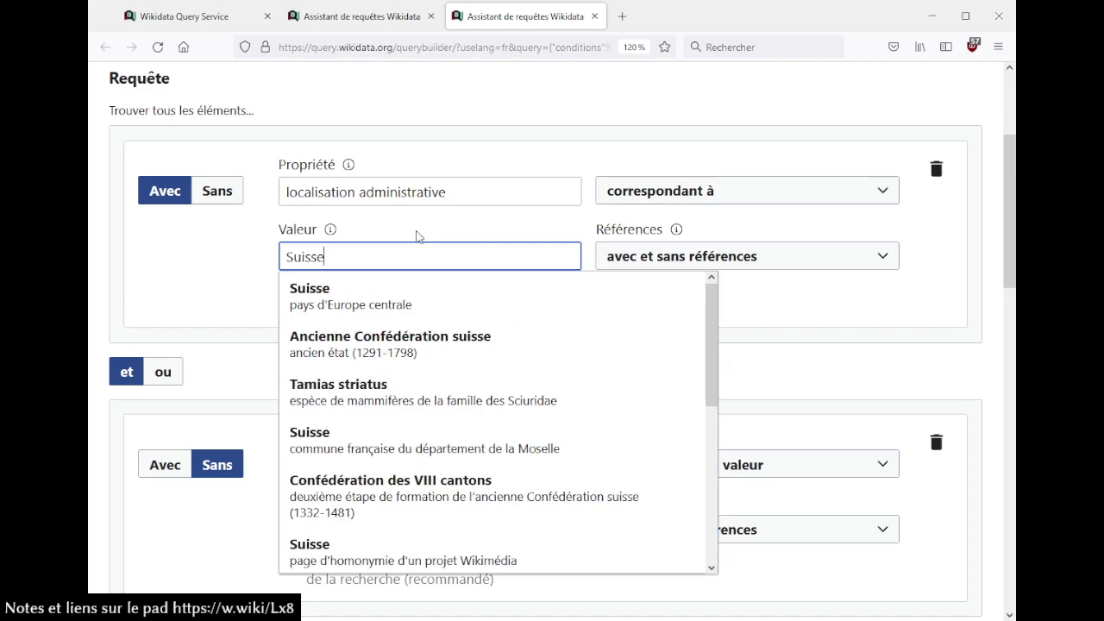
left_click(396, 308)
- Run the query for items located in Switzerland without a country and bring up its results area
scroll(396, 308, "down", 5)
left_click(205, 398)
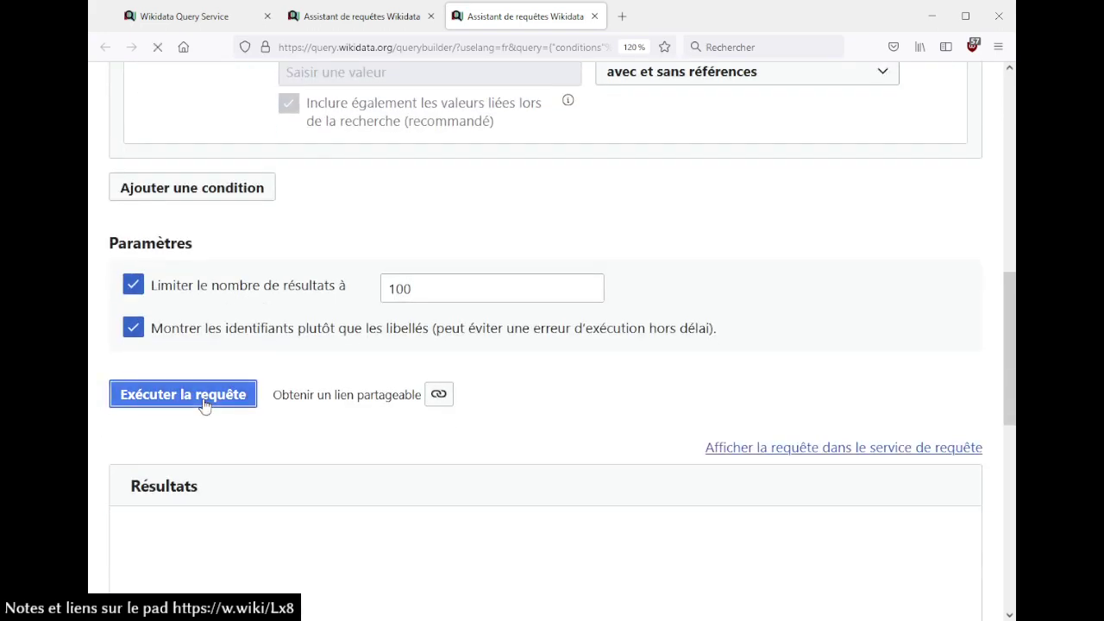
scroll(485, 390, "down", 3)
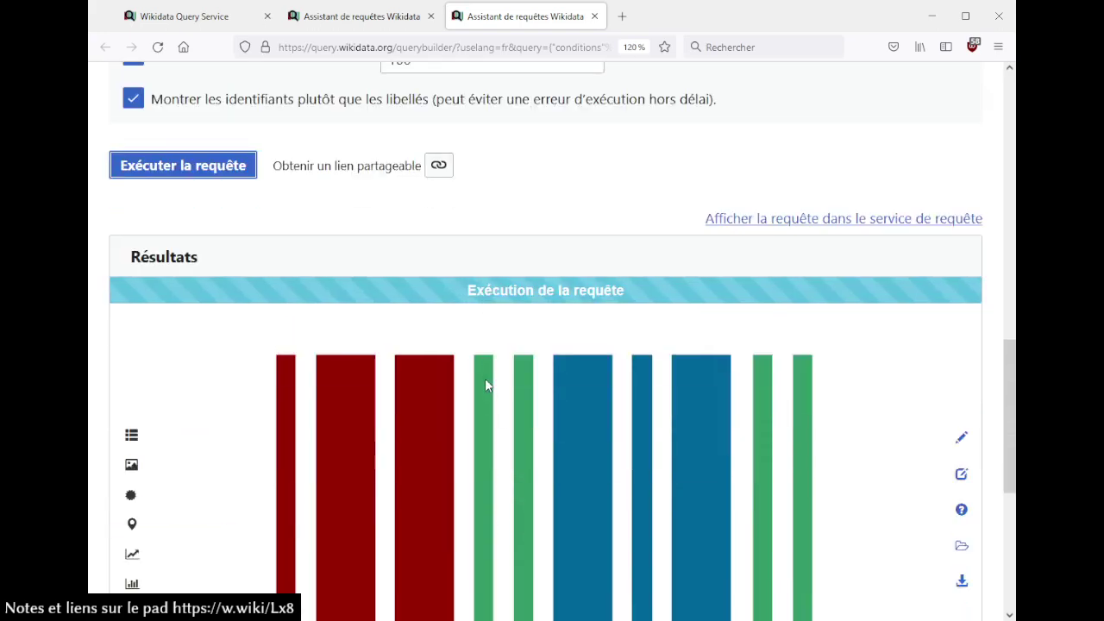
scroll(569, 144, "down", 2)
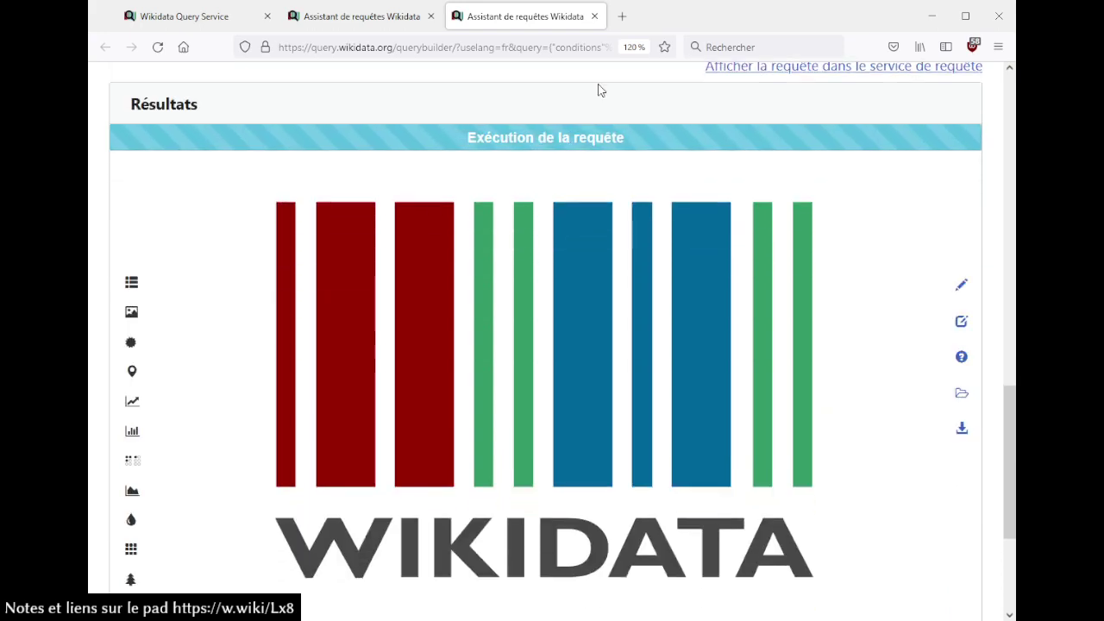
scroll(596, 91, "up", 7)
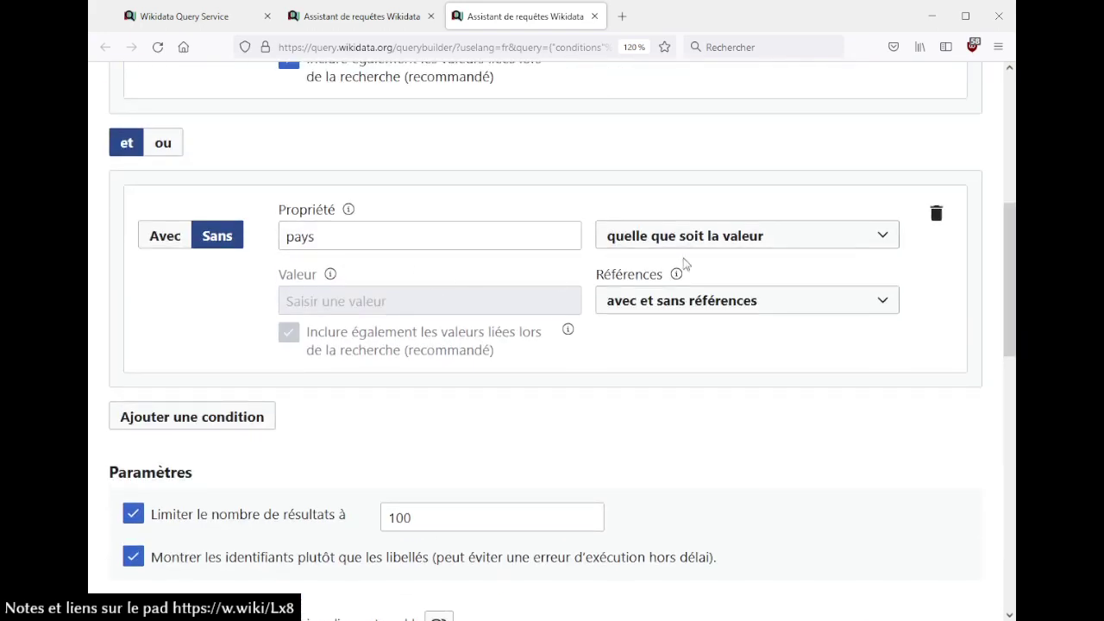
scroll(699, 259, "down", 5)
scroll(851, 220, "down", 4)
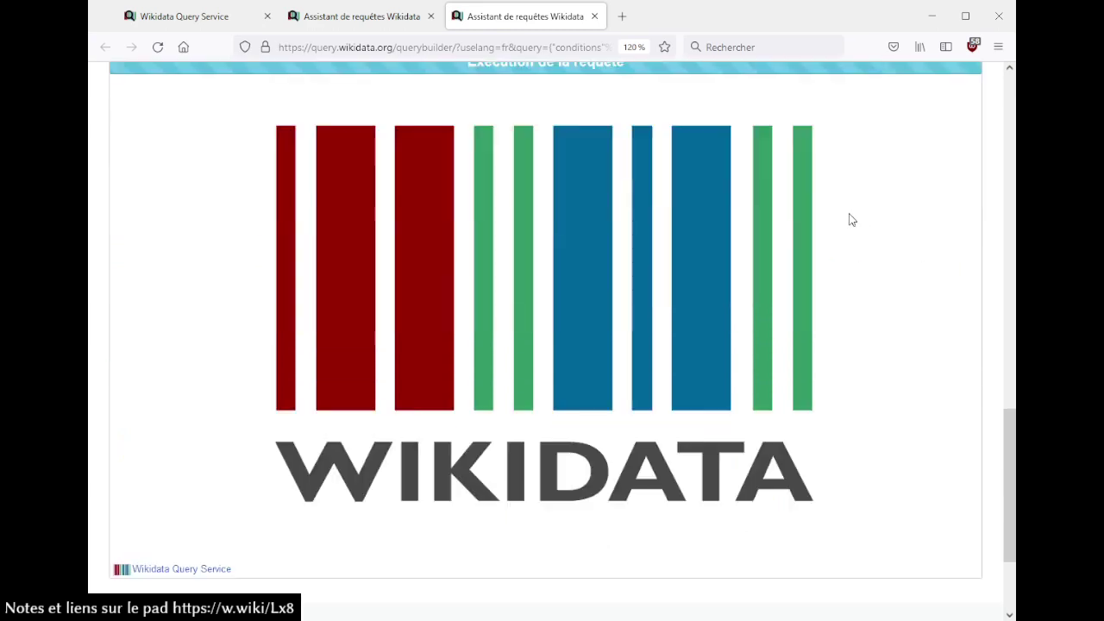
scroll(851, 219, "up", 4)
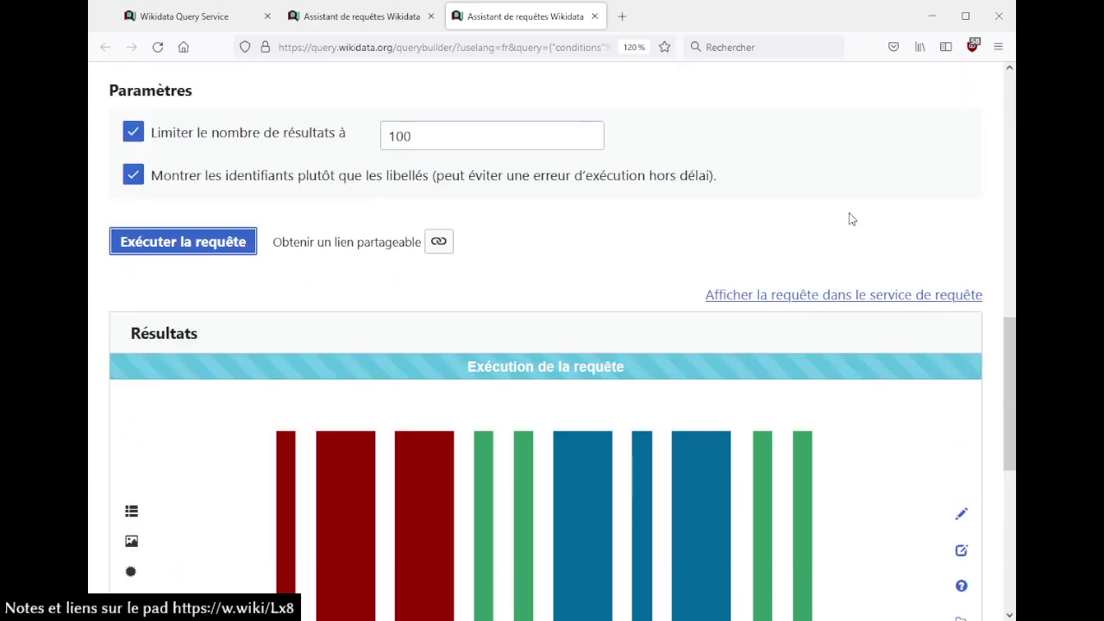
scroll(851, 219, "down", 3)
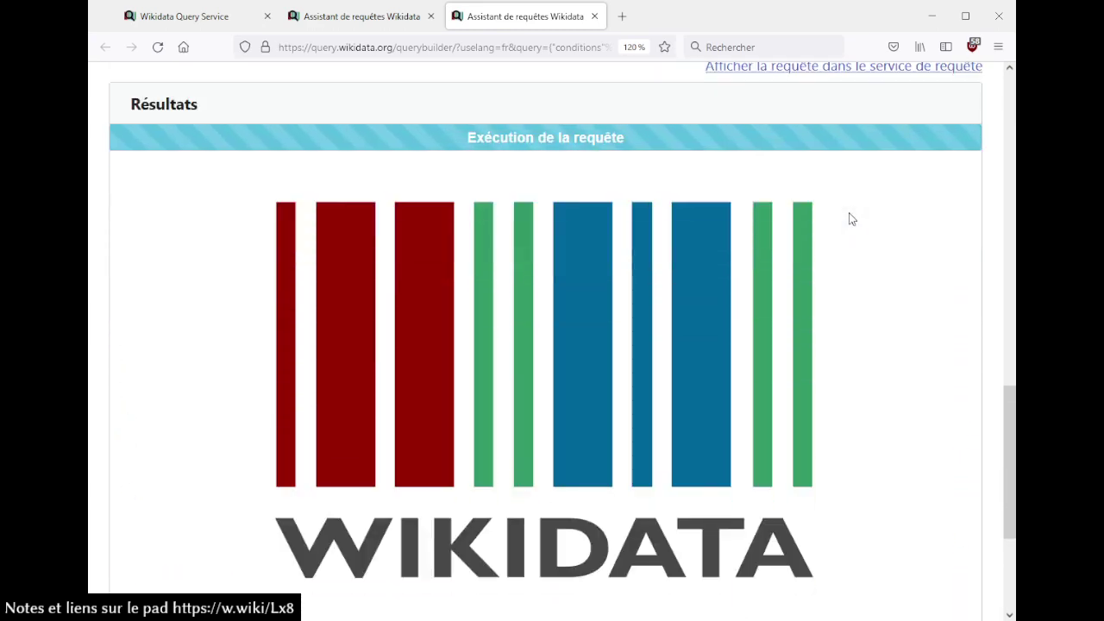
- Go back to the start of the results list and open the first item, Q83870814
scroll(851, 219, "down", 2)
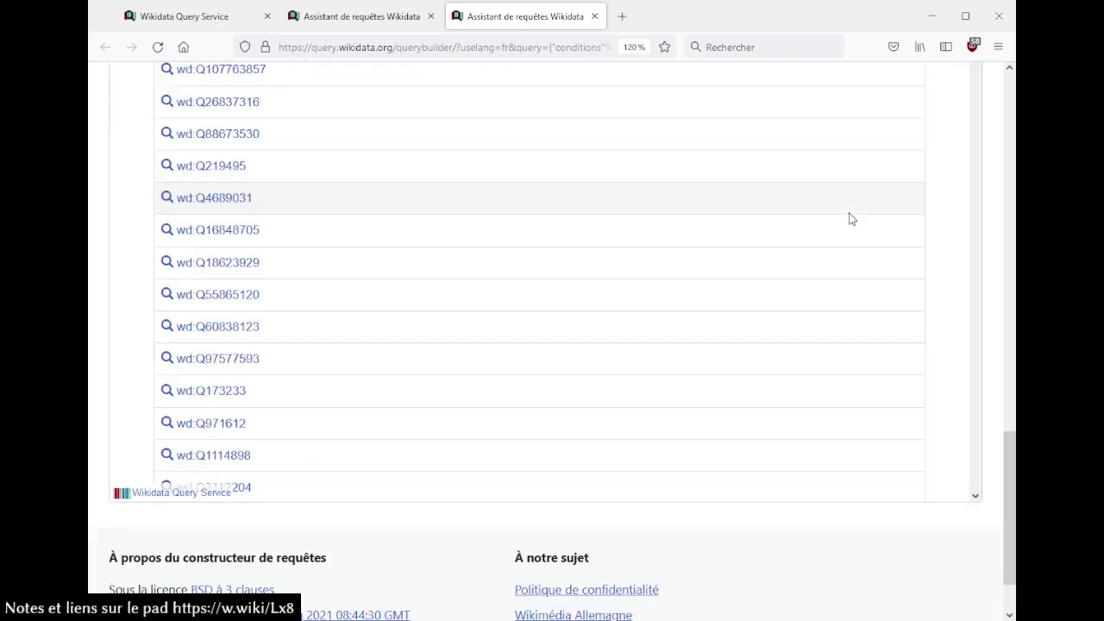
scroll(578, 298, "up", 5)
scroll(578, 298, "down", 1)
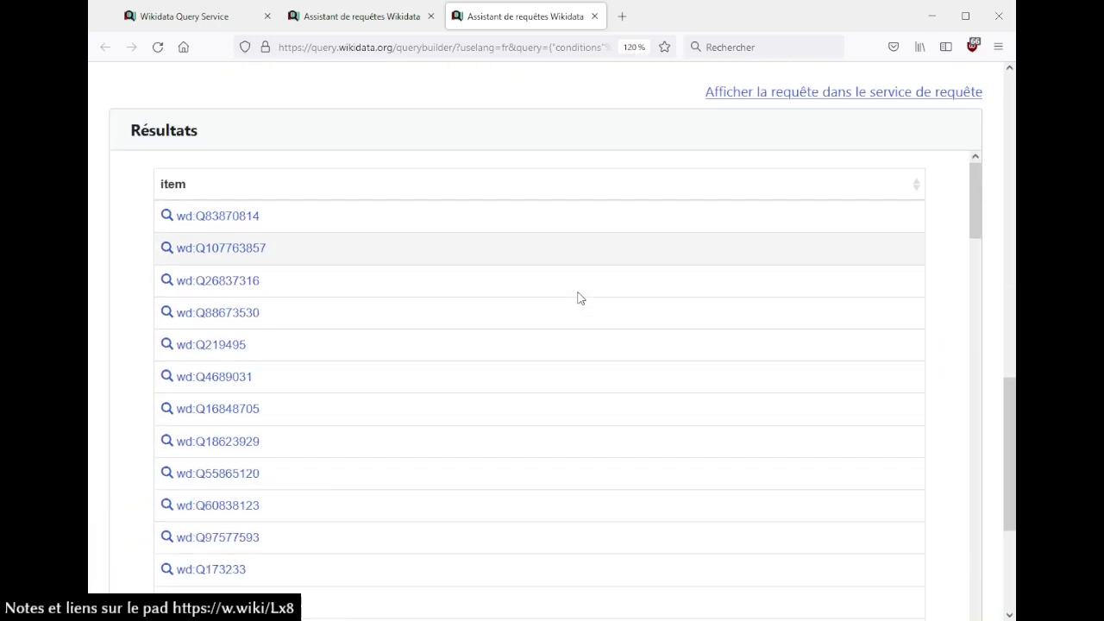
mouse_move(975, 173)
left_mouse_down()
mouse_move(975, 434)
mouse_move(981, 170)
left_mouse_up()
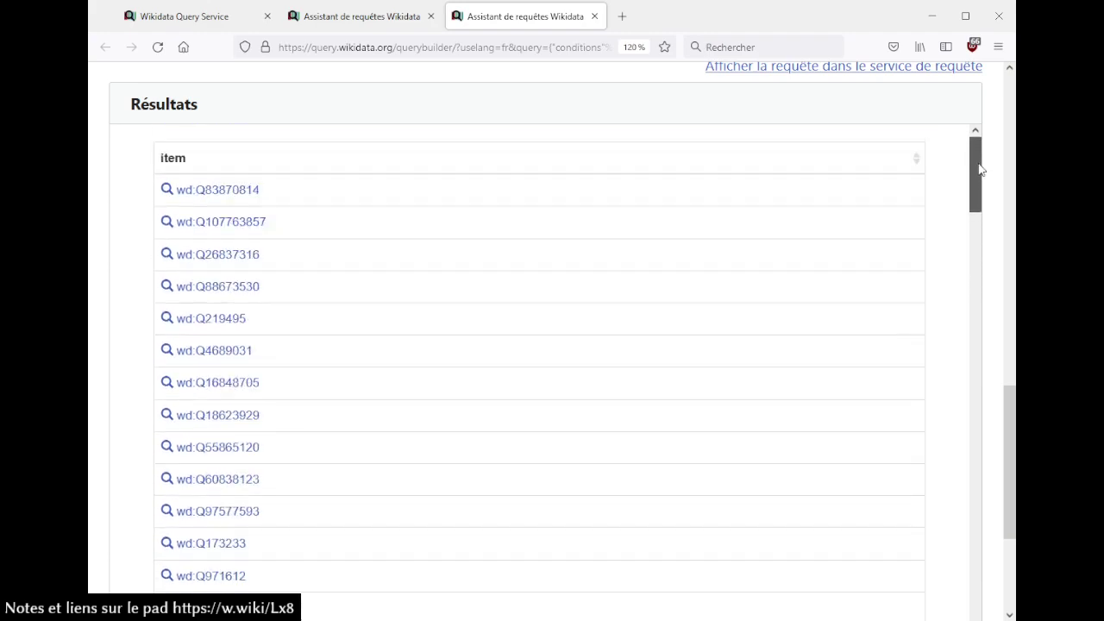
left_click(218, 190)
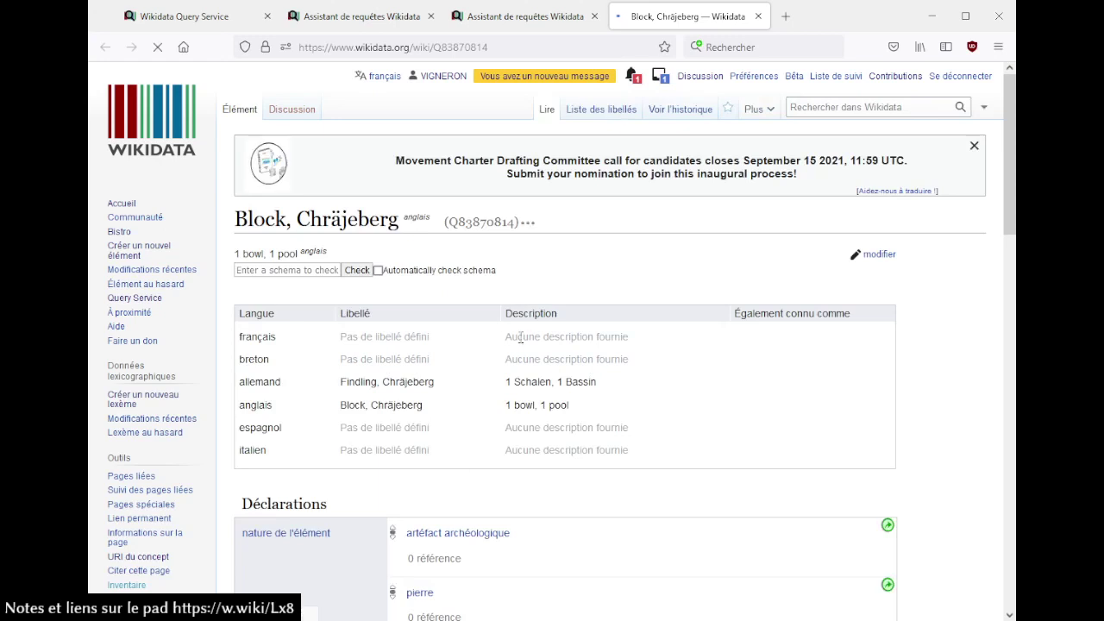
- Check the issue flagged on the "stone monument" value and review the item's statements, including its administrative location
scroll(487, 311, "down", 3)
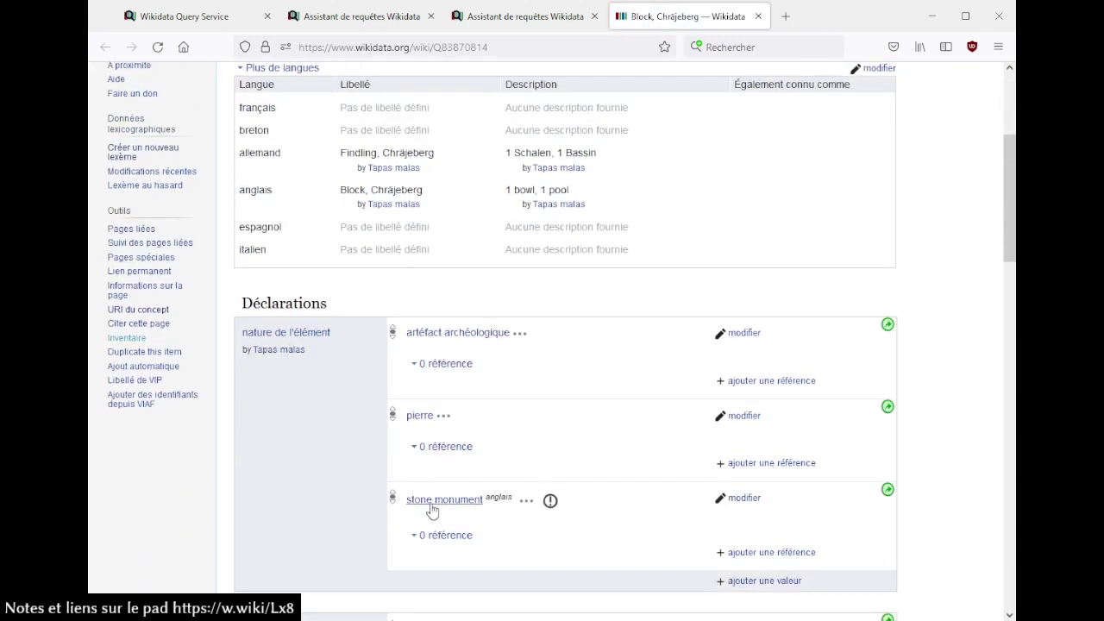
left_click(550, 501)
left_click(601, 513)
scroll(600, 513, "up", 3)
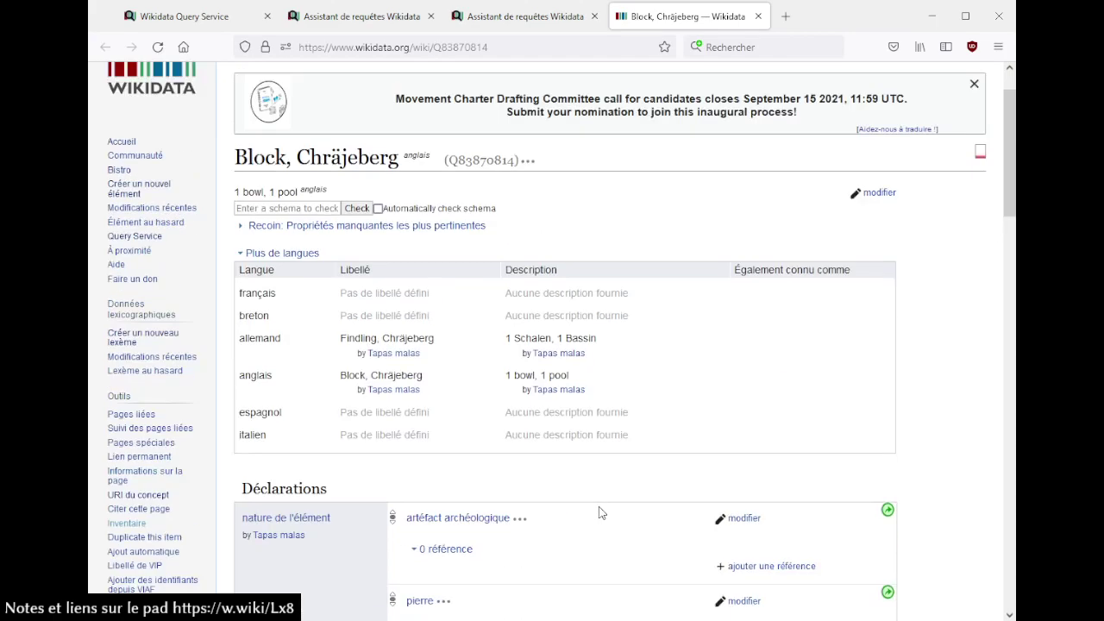
scroll(600, 510, "down", 6)
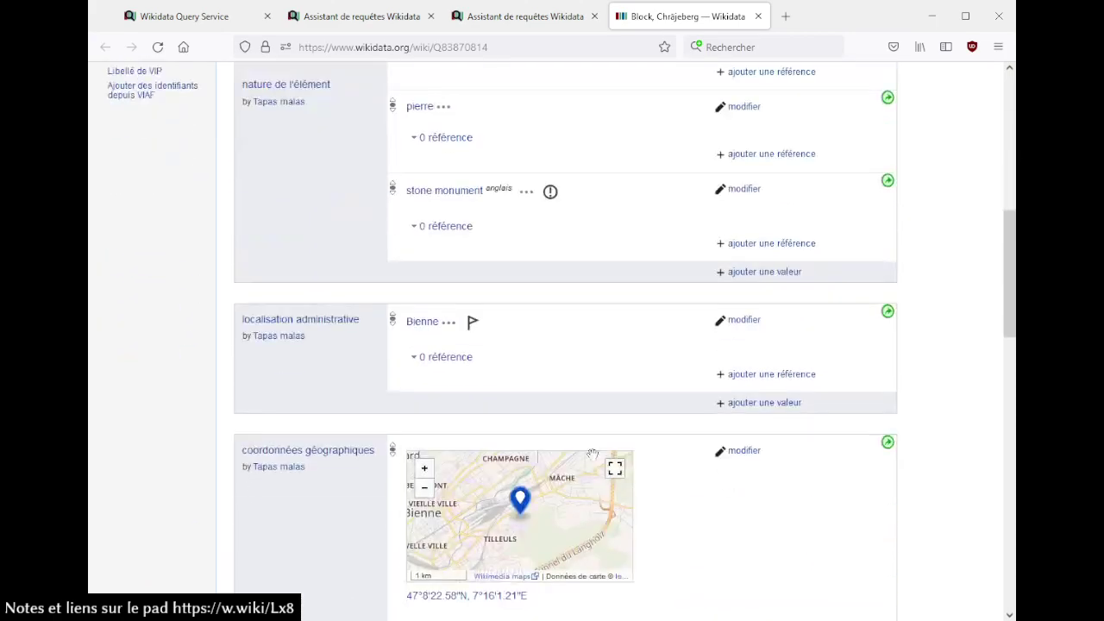
- Add a "pays" statement with the value Suisse, the central European country, to the item and publish it
scroll(363, 422, "down", 10)
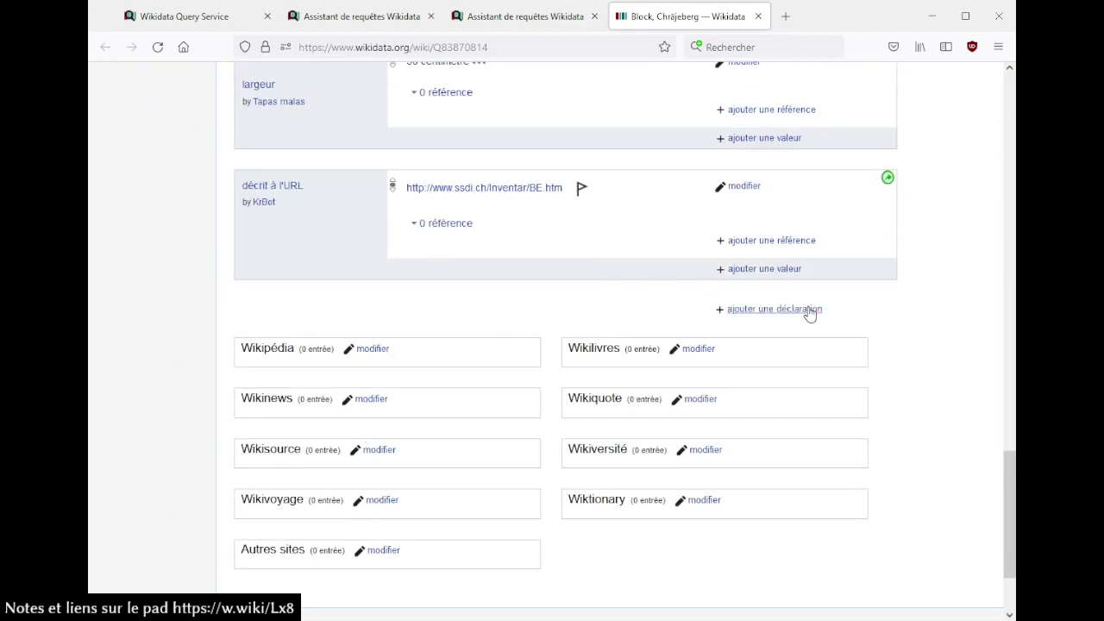
left_click(774, 308)
left_click(285, 335)
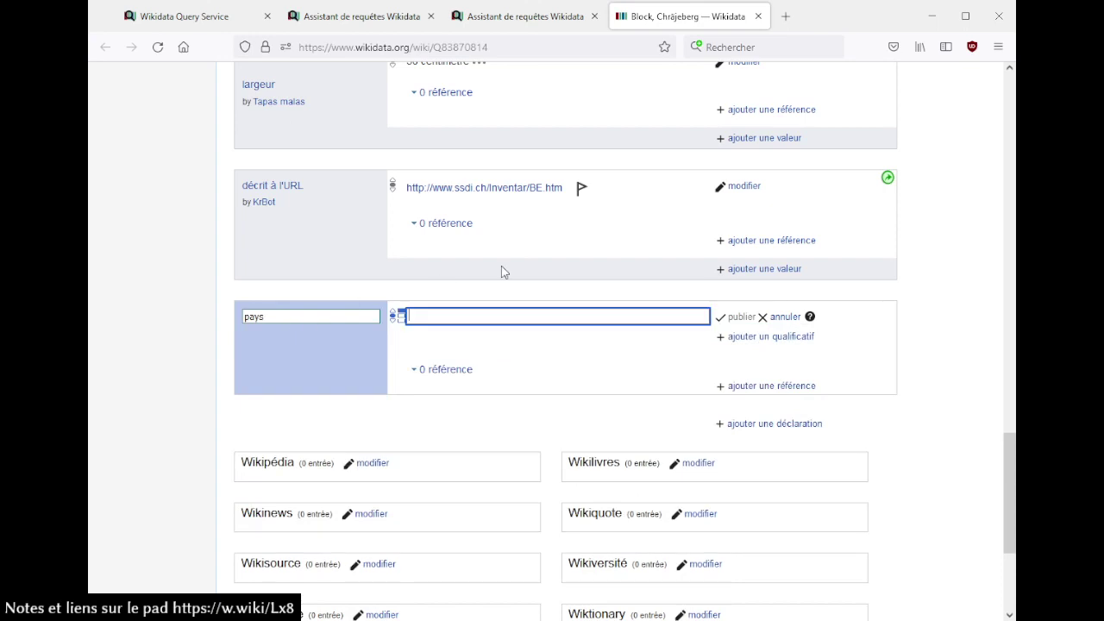
type("Suisse")
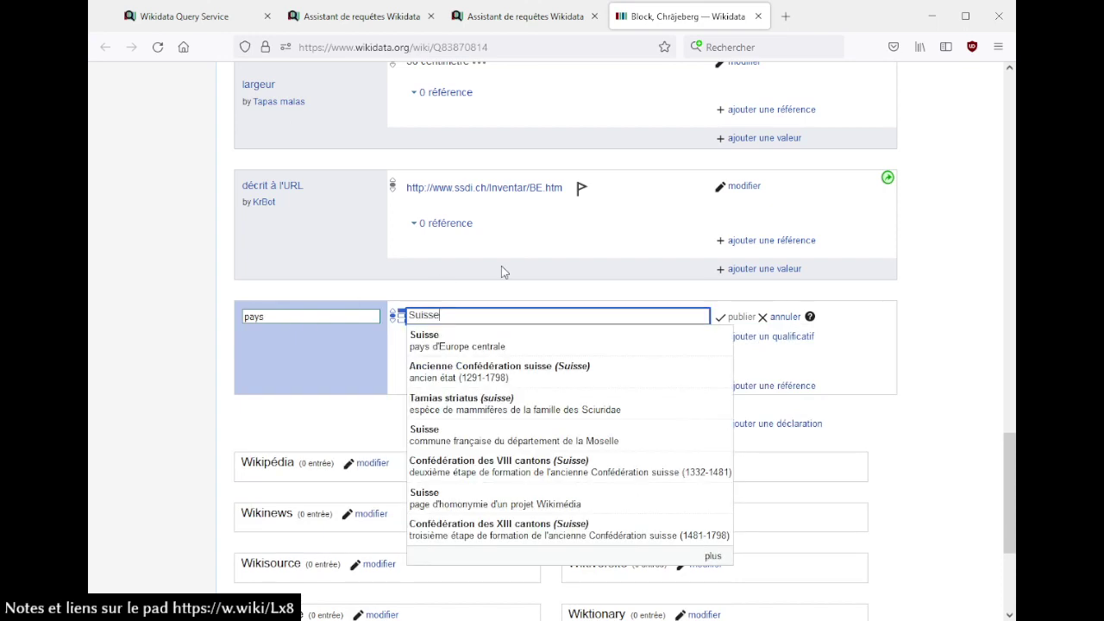
left_click(500, 345)
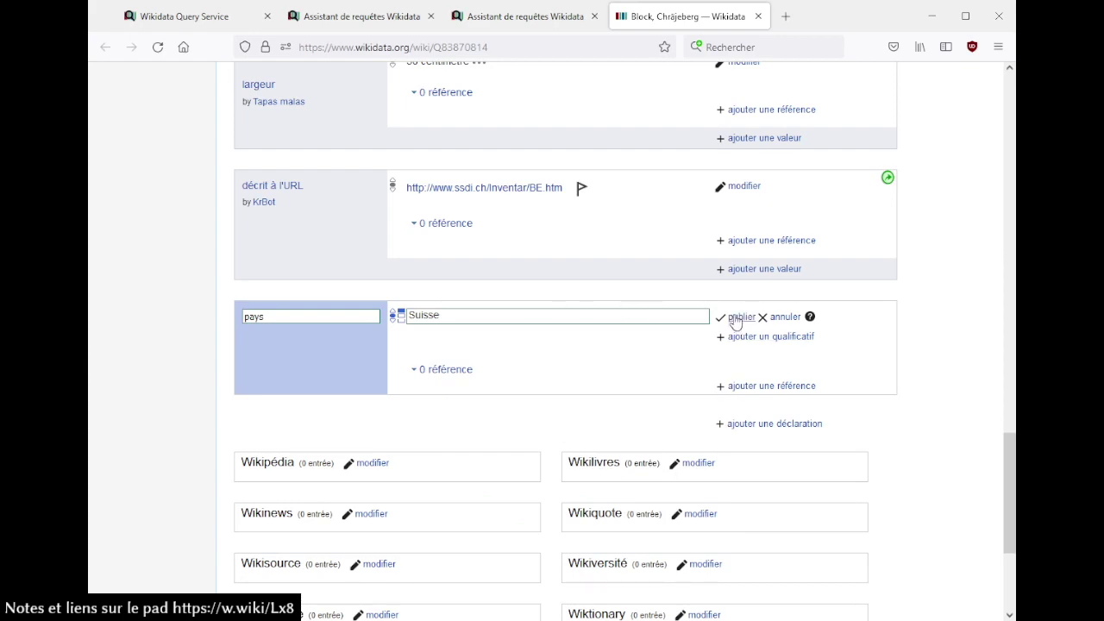
left_click(735, 322)
- Go back to the query builder, look over the results list and the query conditions, and close the item page
left_click(535, 16)
scroll(459, 339, "down", 3)
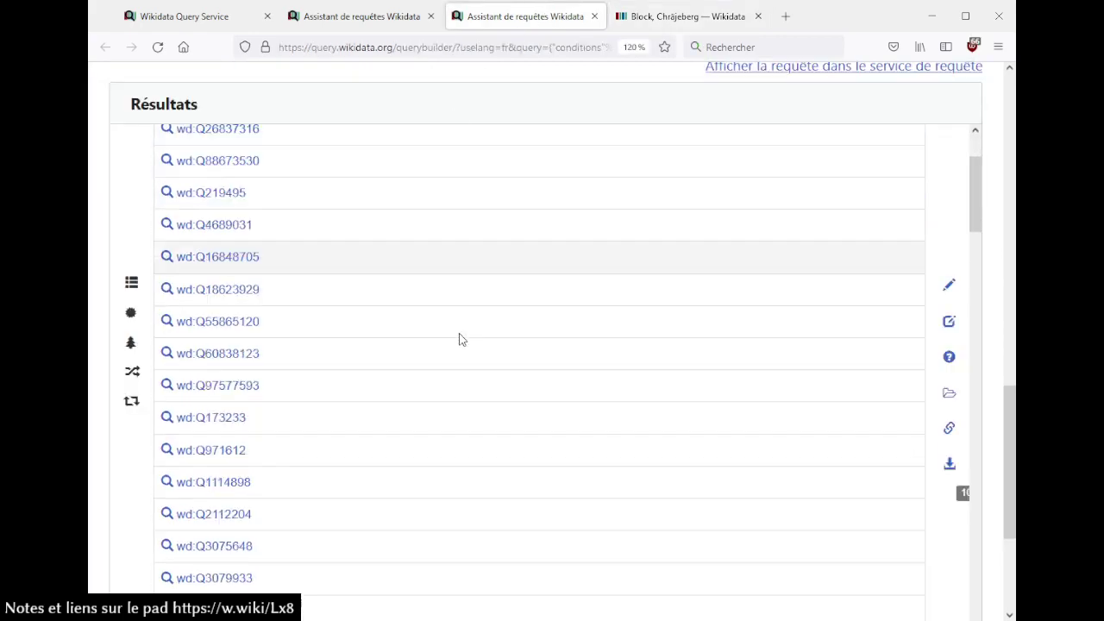
scroll(460, 339, "down", 3)
scroll(458, 337, "up", 5)
scroll(465, 130, "up", 3)
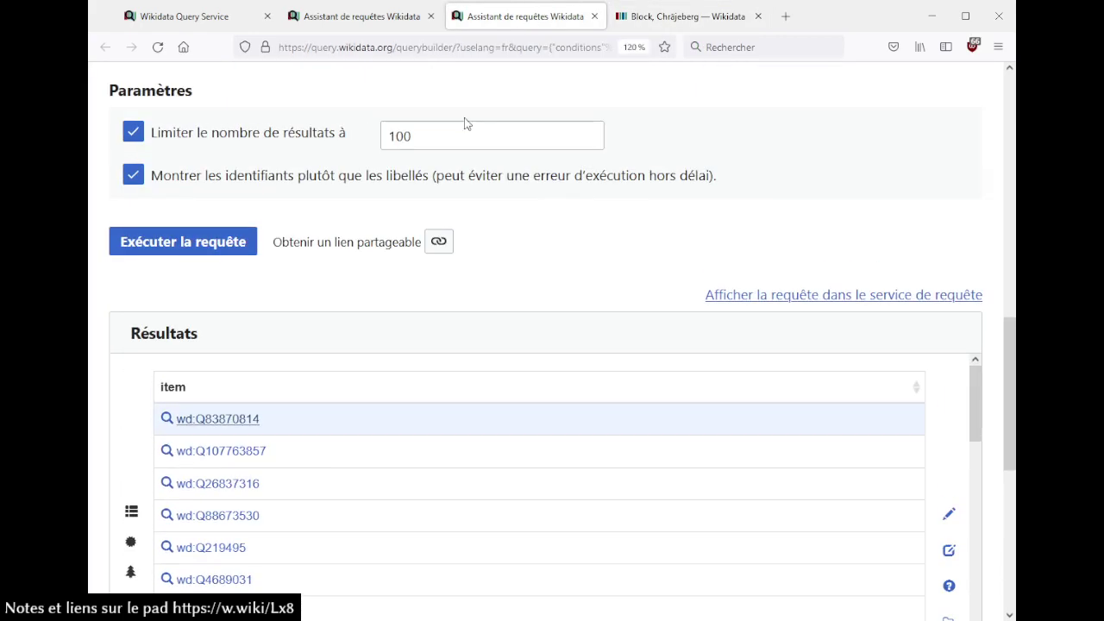
scroll(461, 147, "up", 2)
scroll(461, 182, "up", 5)
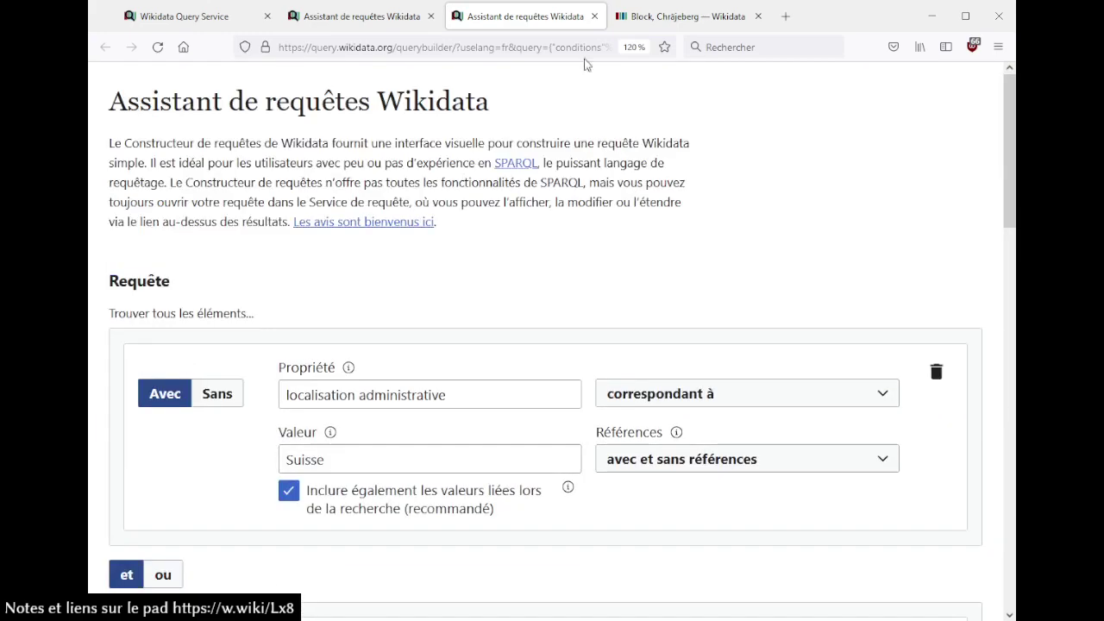
left_click(757, 16)
- Delete both query conditions, the one without "pays" and the one for "localisation administrative" Suisse
scroll(461, 349, "down", 5)
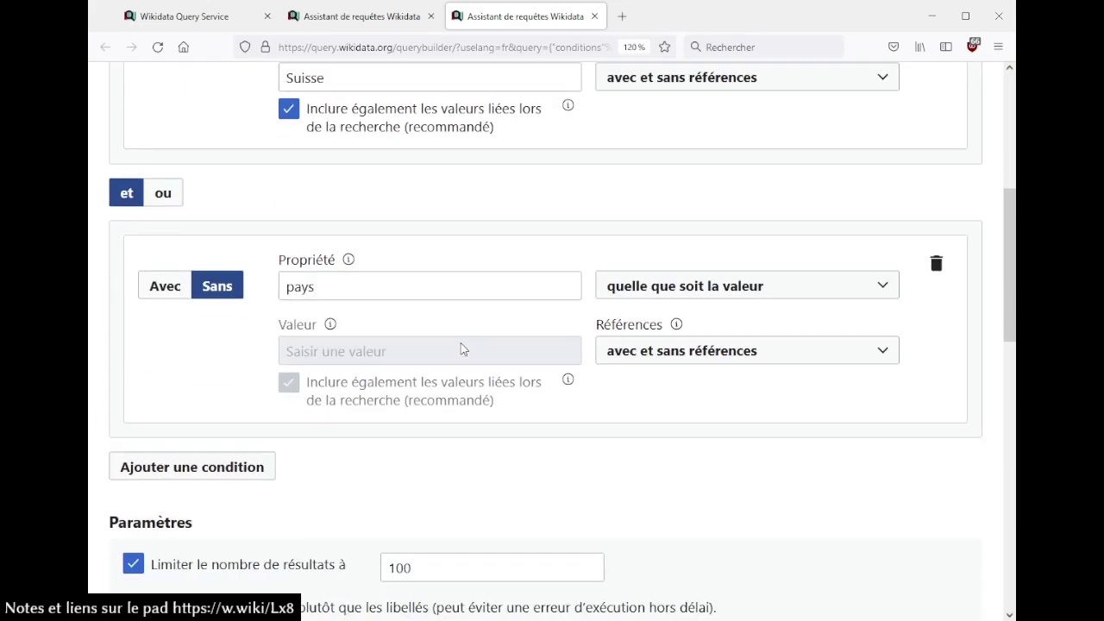
scroll(553, 343, "up", 1)
left_click(936, 342)
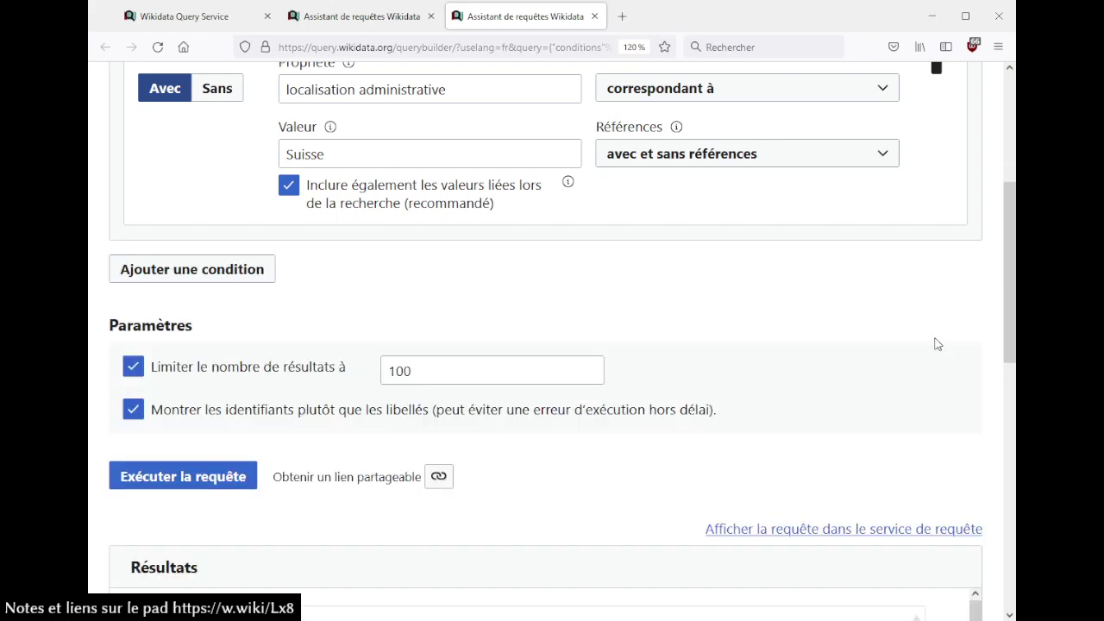
scroll(947, 311, "up", 3)
left_click(937, 297)
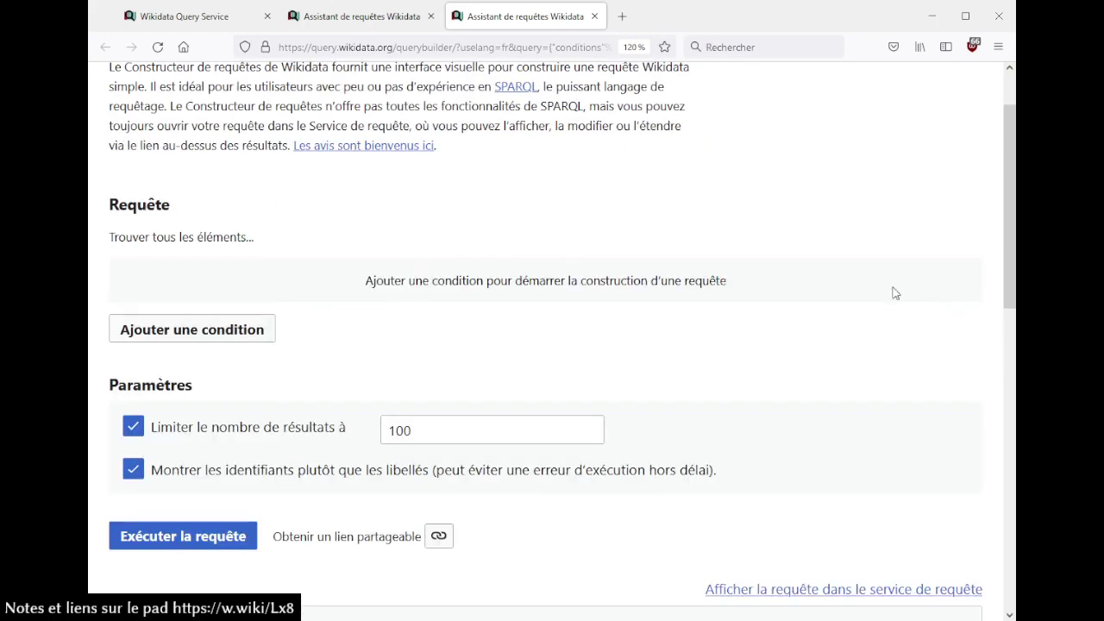
- Add a condition requiring "localisation administrative" to match Suisse, including related values
left_click(136, 335)
scroll(155, 330, "down", 2)
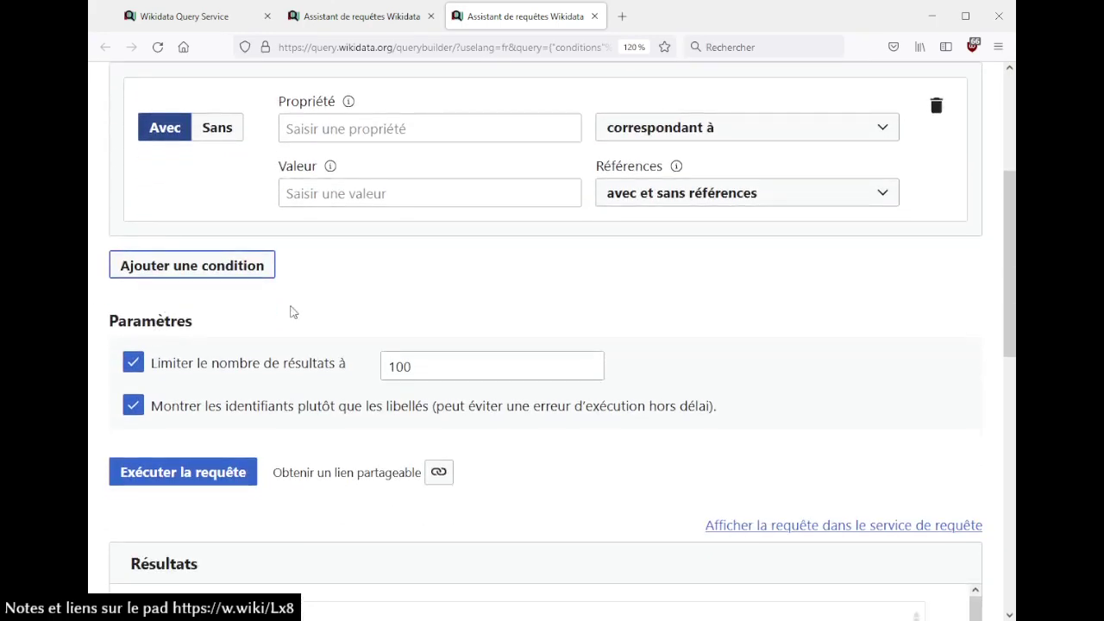
scroll(292, 313, "up", 1)
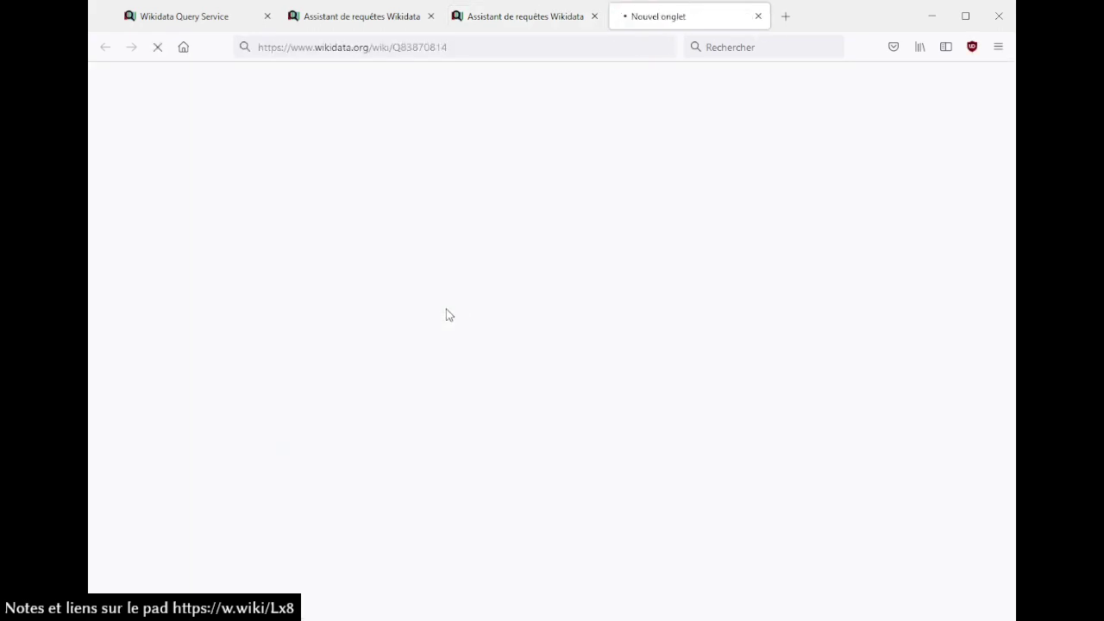
left_click(503, 17)
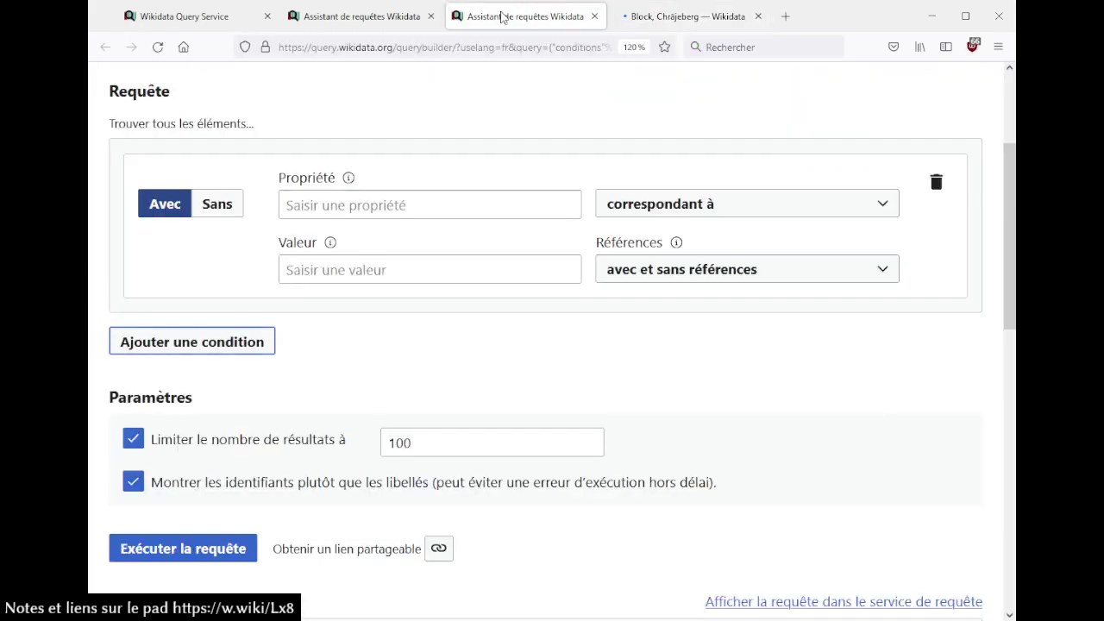
scroll(551, 313, "up", 3)
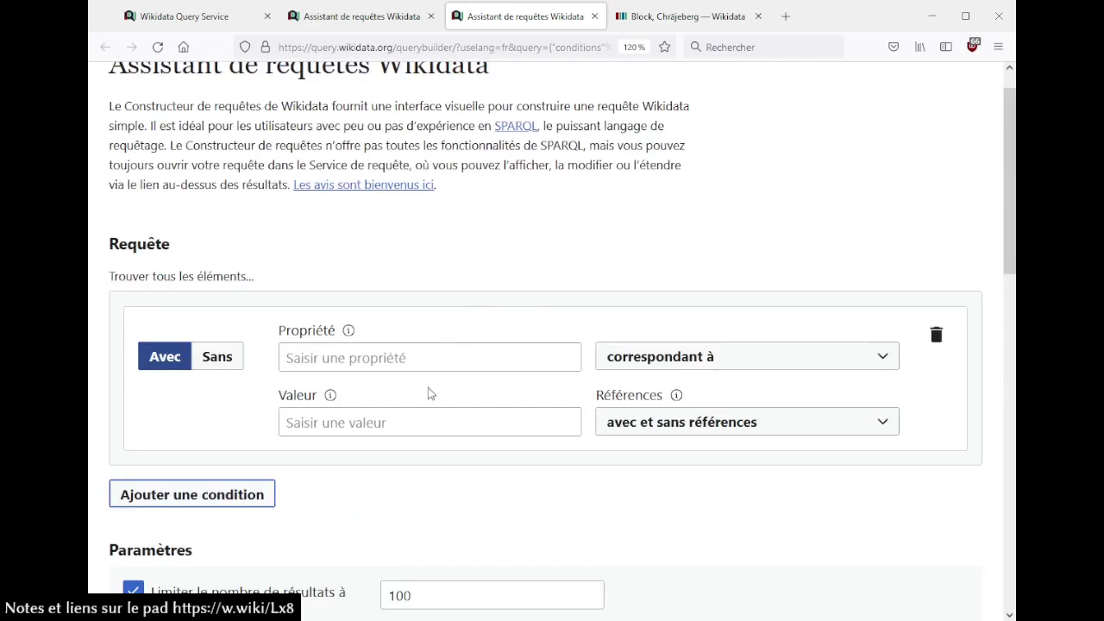
left_click(427, 347)
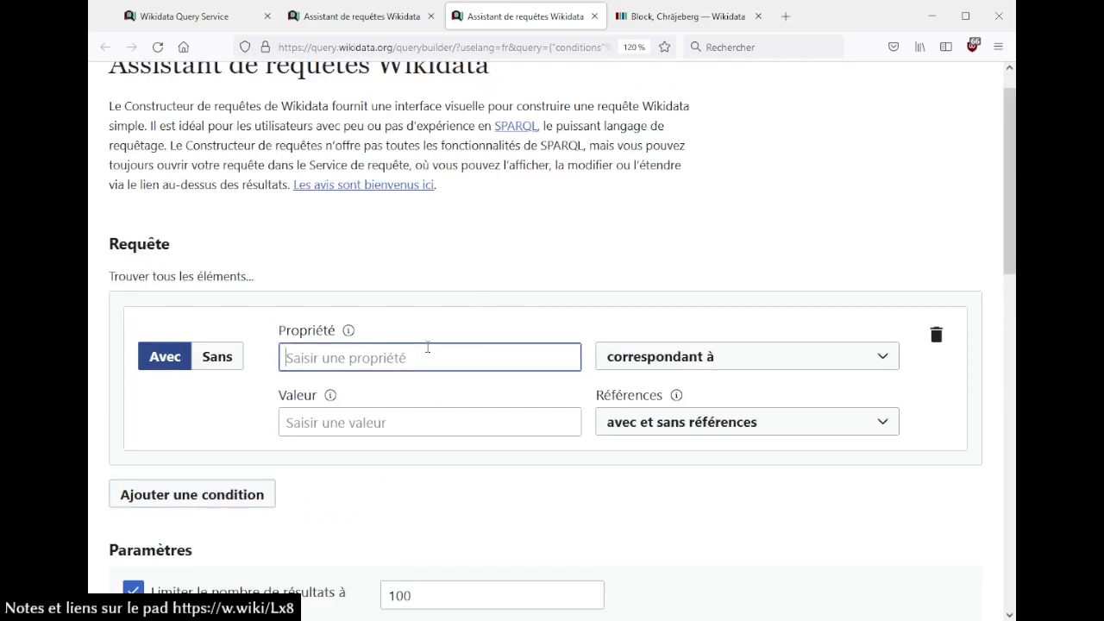
type("situé")
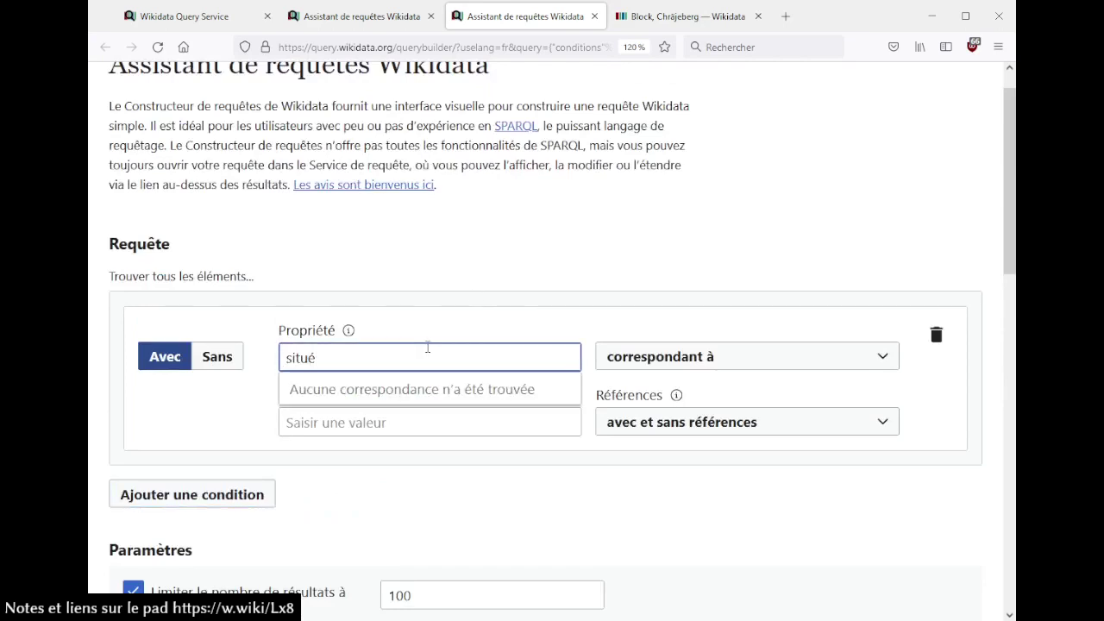
left_click(413, 415)
left_click(412, 417)
type("sui")
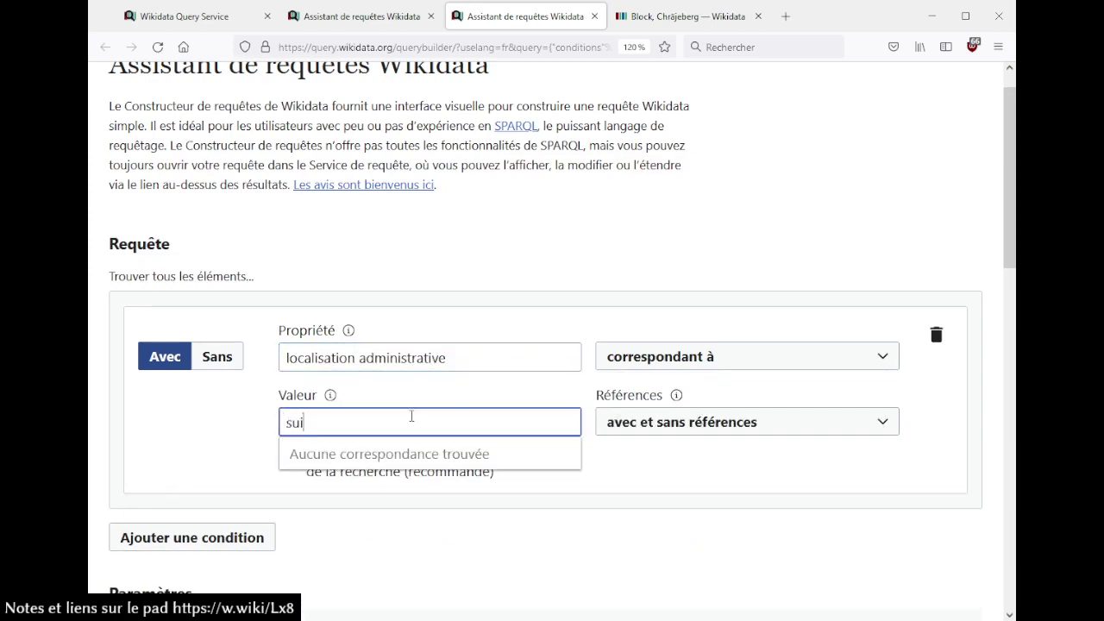
type("sse")
left_click(392, 463)
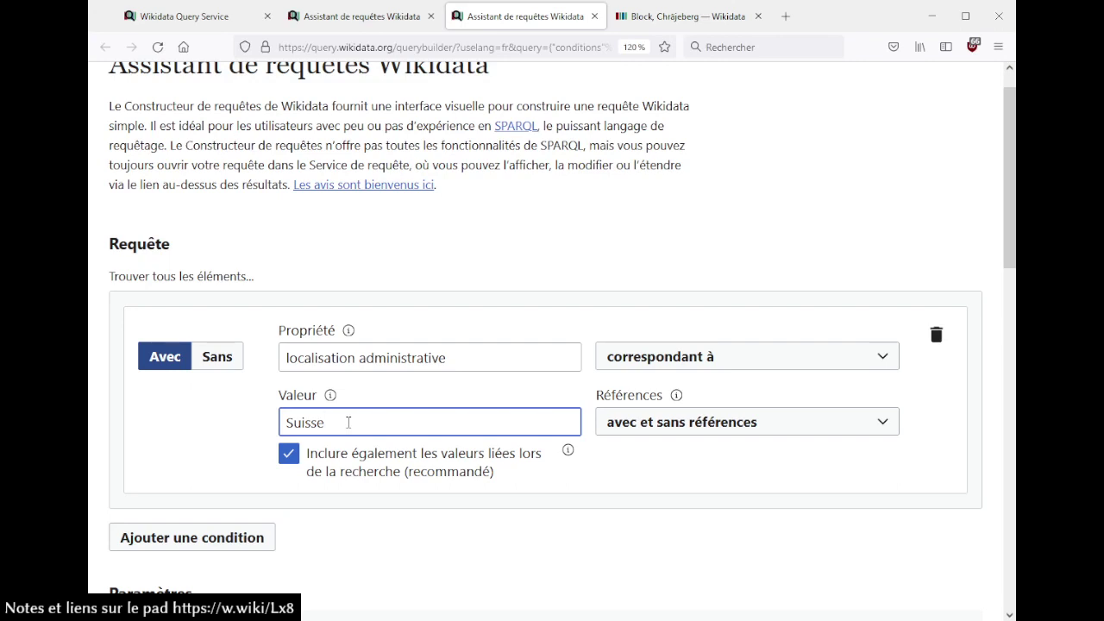
- Limit the number of query results to 10 and bring up the results list
scroll(348, 422, "down", 4)
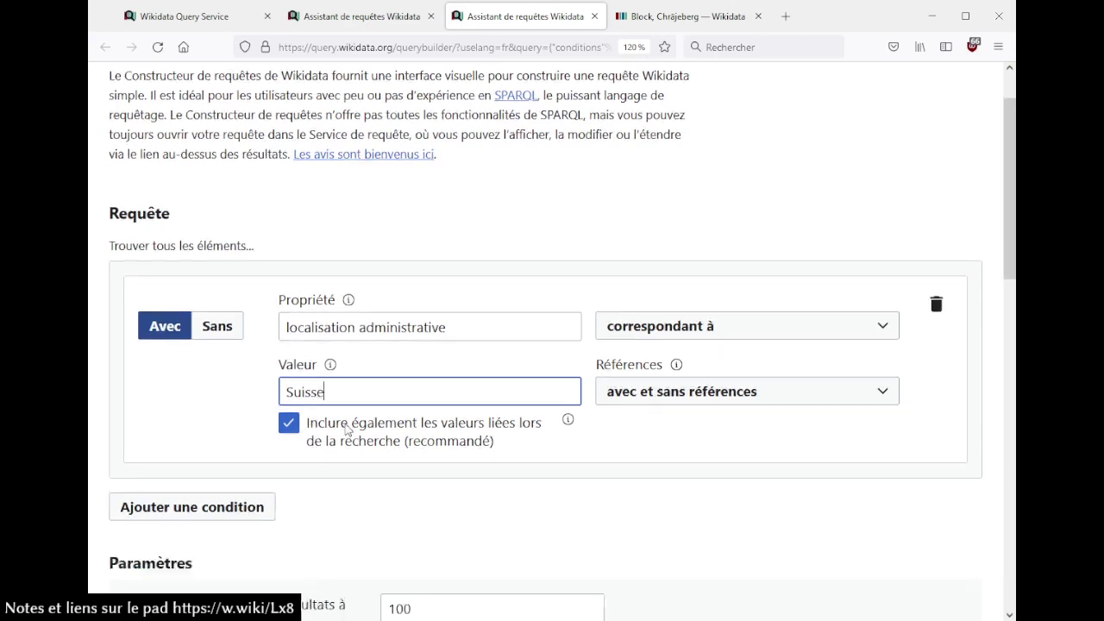
left_click(486, 334)
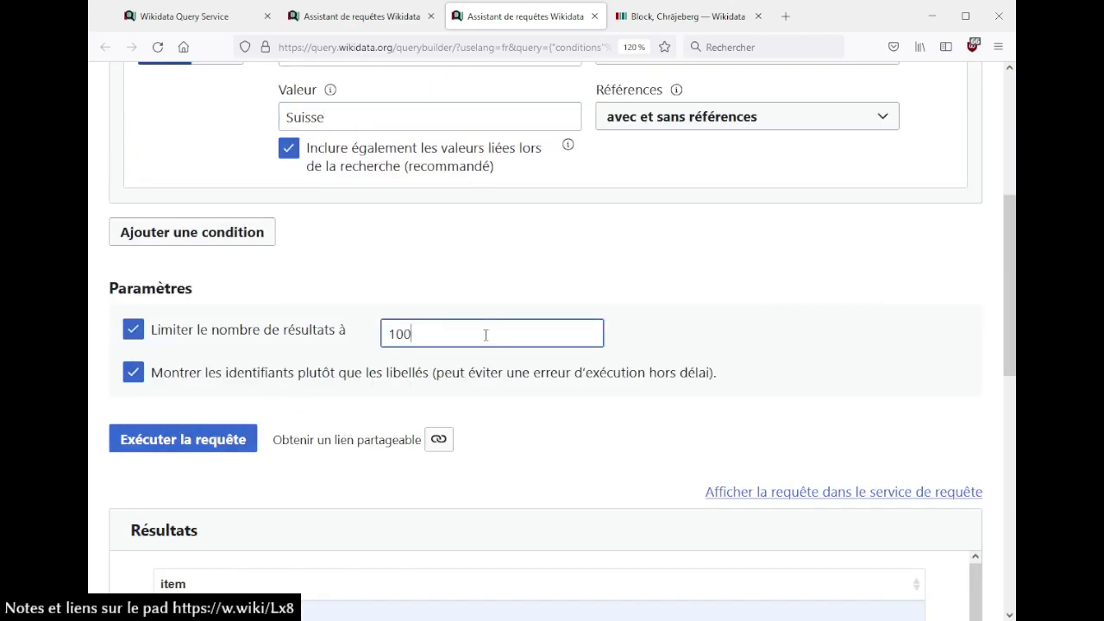
left_click(218, 439)
scroll(377, 408, "down", 3)
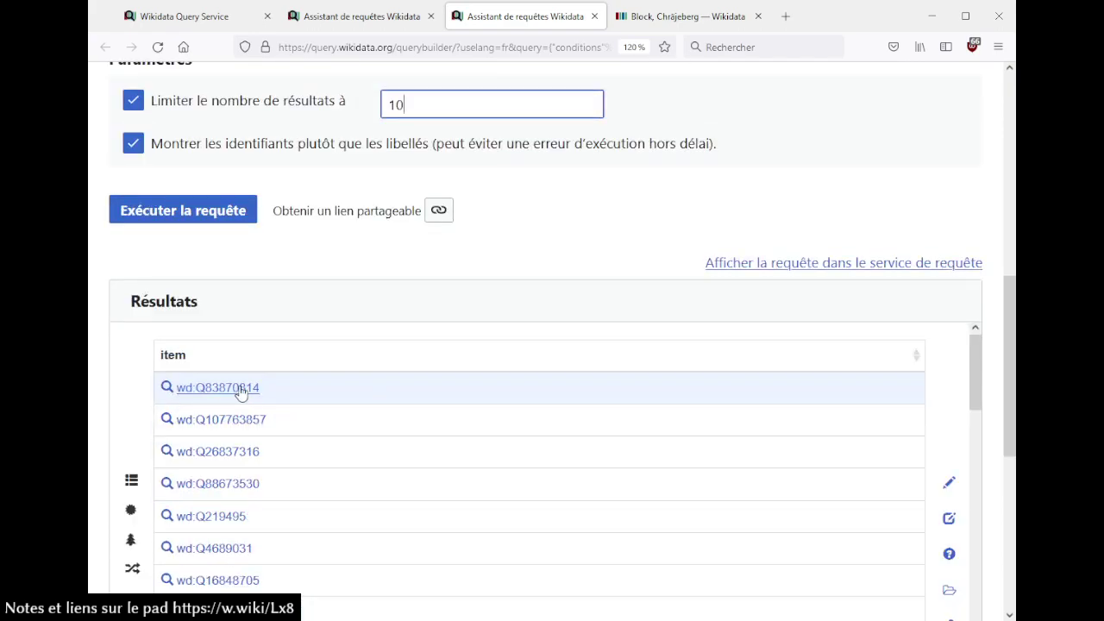
- Open the first result, Q83870814, in a new tab and review its "pays" and "localisation administrative" statements
middle_click(239, 389)
left_click(583, 7)
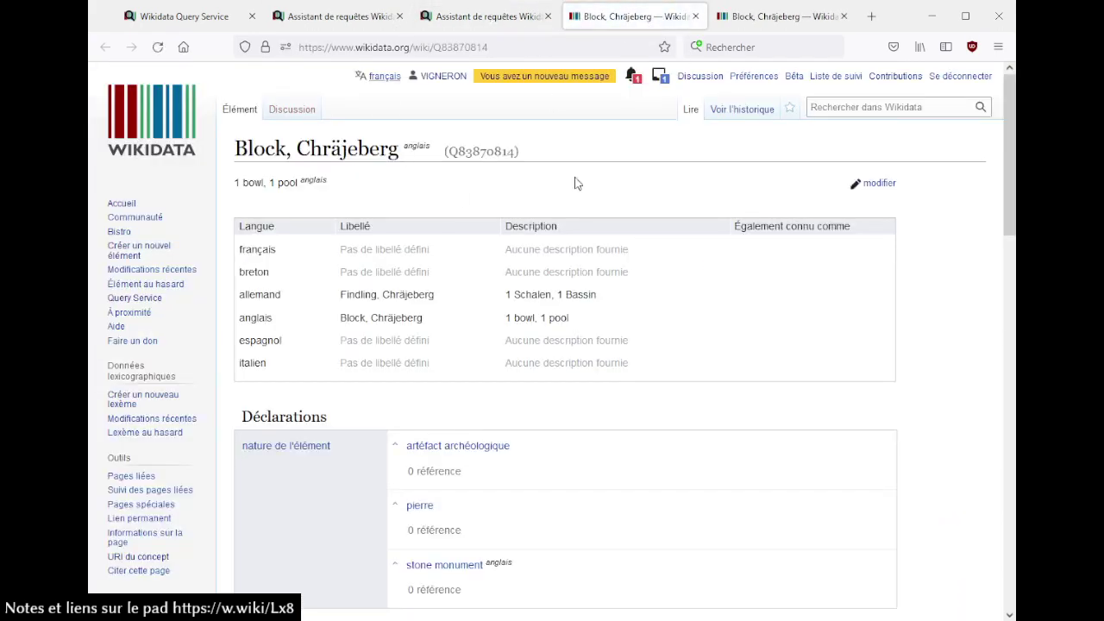
scroll(510, 309, "down", 3)
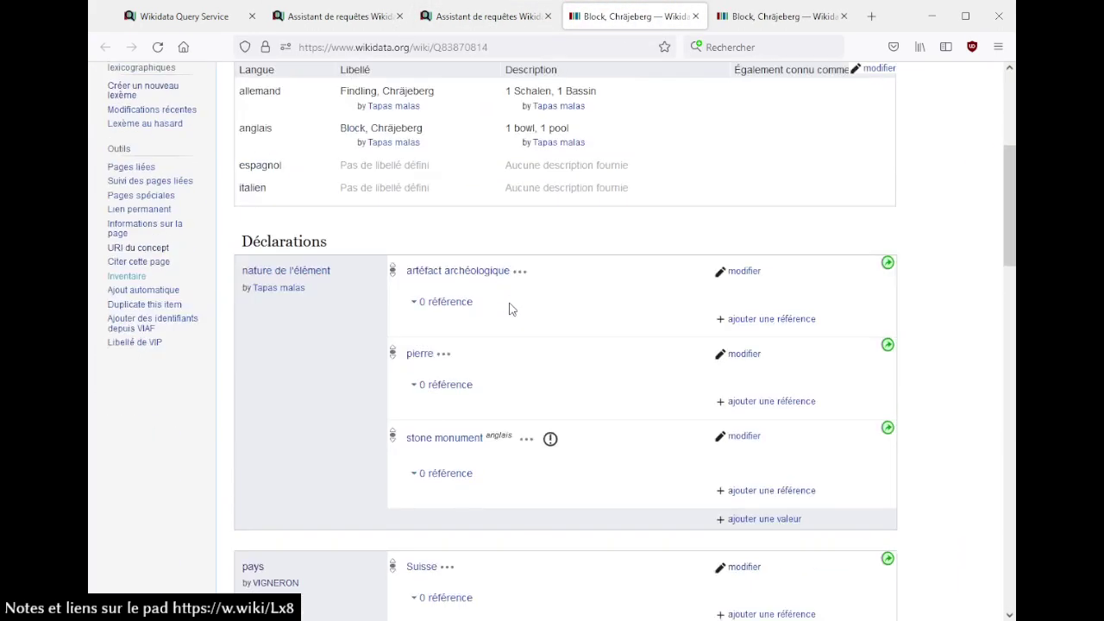
scroll(510, 309, "down", 3)
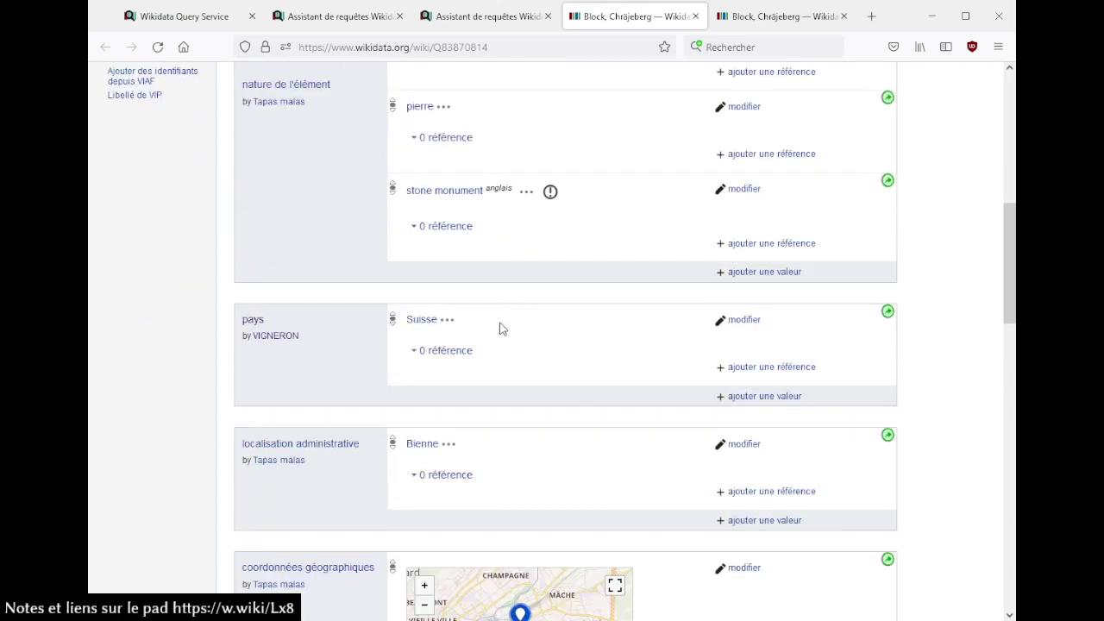
mouse_move(434, 446)
- Close the open Q83870814 item pages and return to the conditions in the query builder
left_click(698, 22)
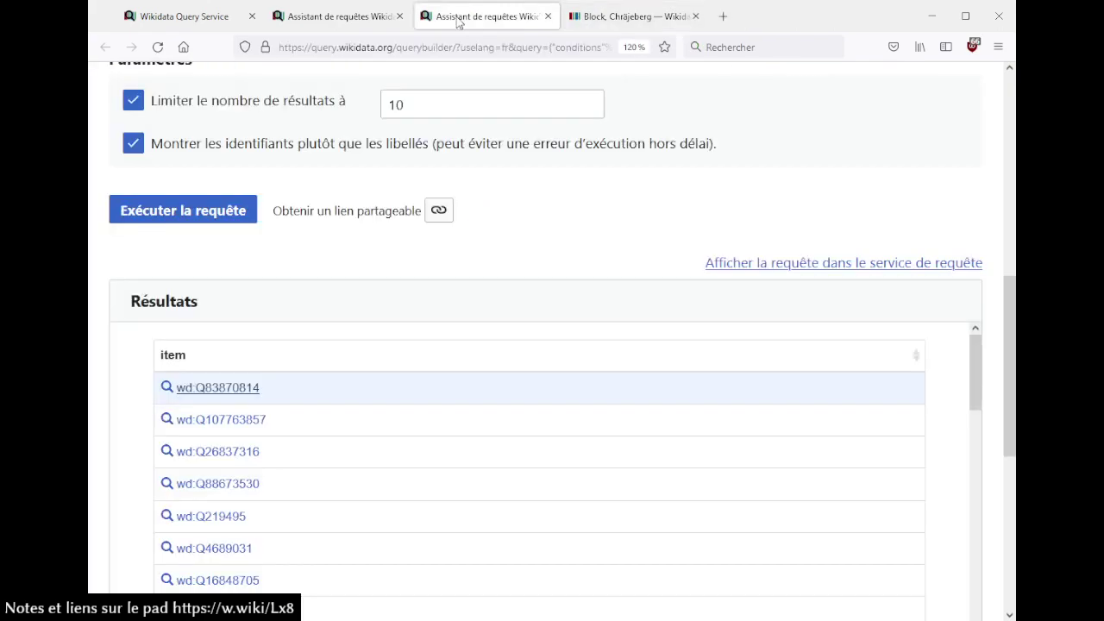
scroll(505, 184, "up", 5)
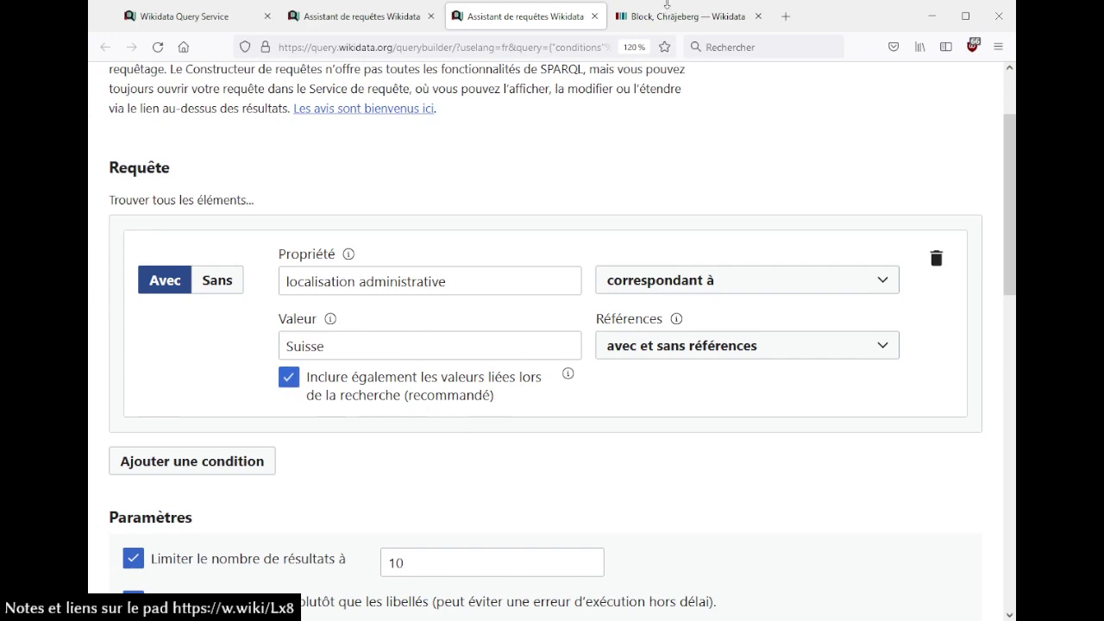
left_click(758, 15)
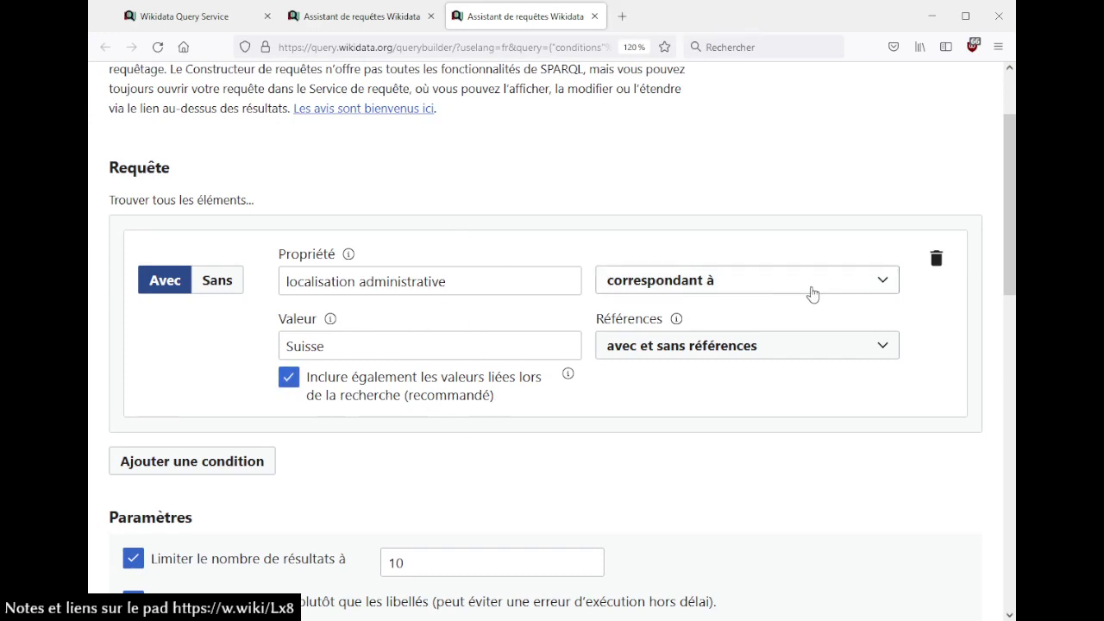
- Replace the existing condition with one where "nature de l'élément" matches film, the cultural work
left_click(936, 259)
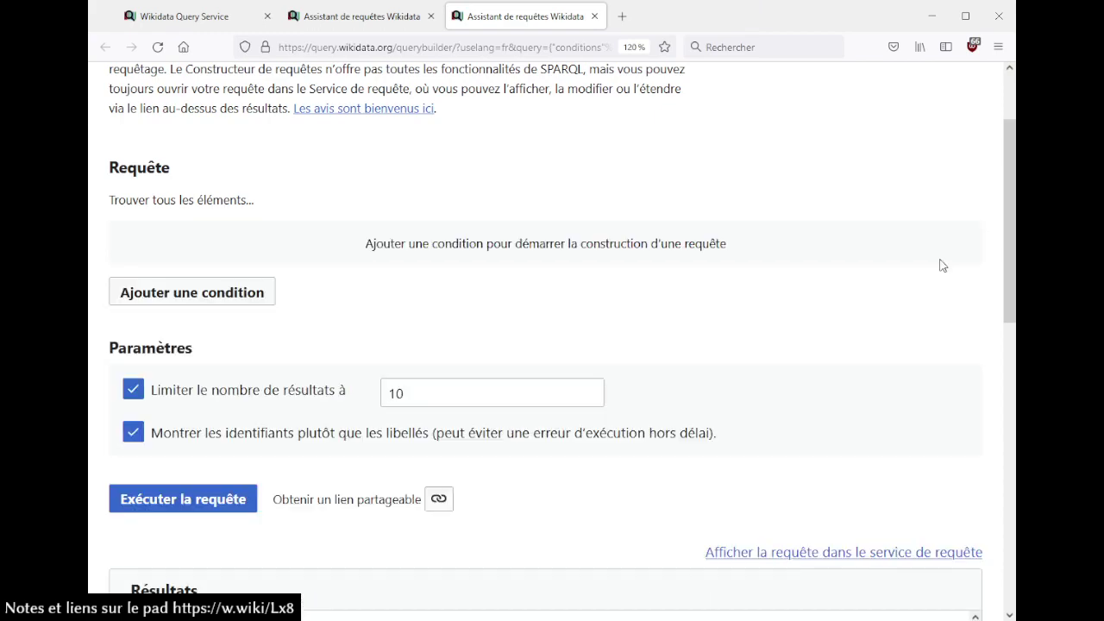
left_click(227, 291)
left_click(380, 132)
type("nautre")
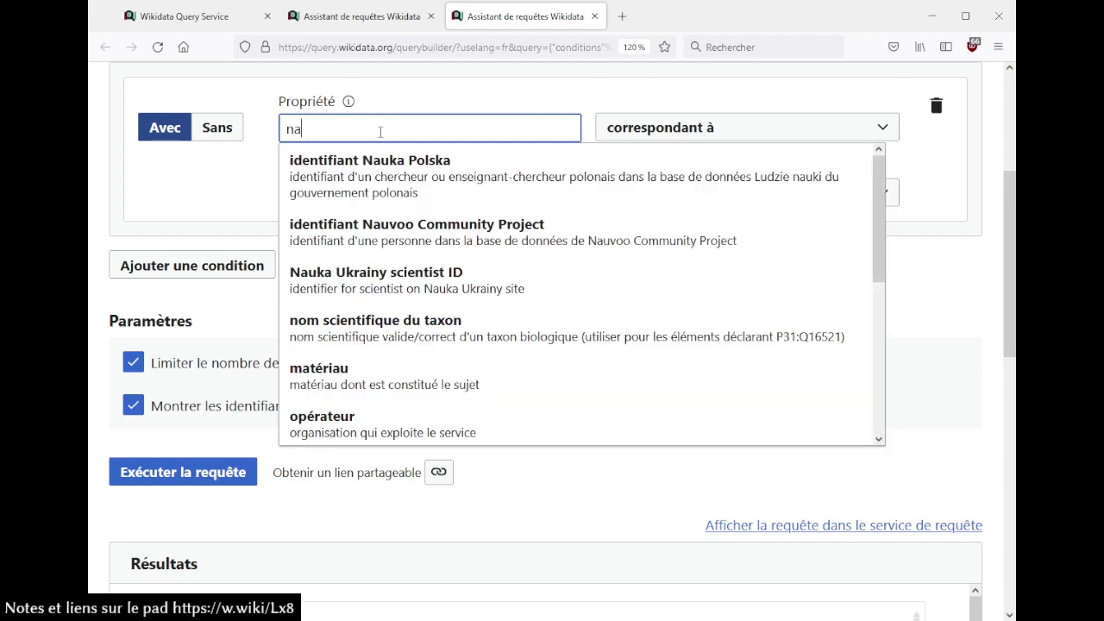
key("BackSpace")
type("ture")
left_click(375, 189)
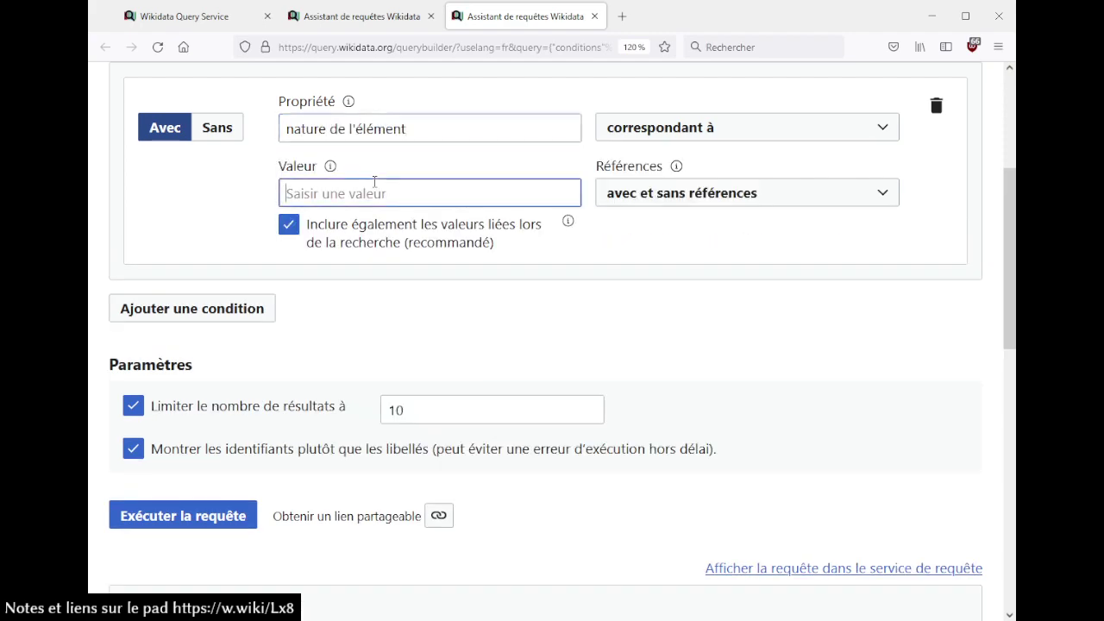
type("film")
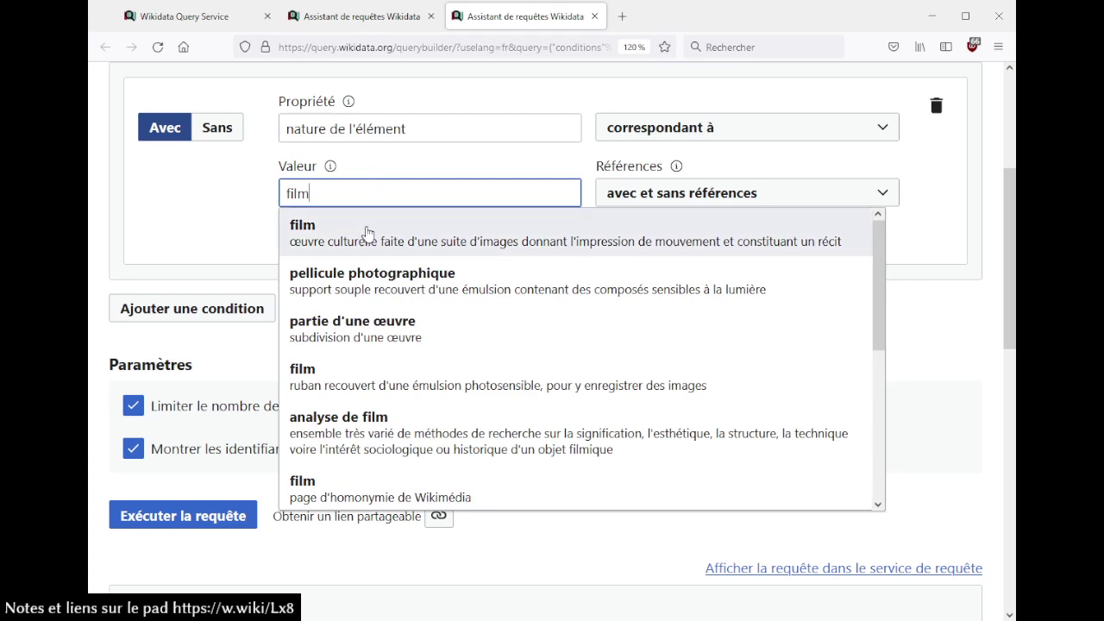
left_click(367, 233)
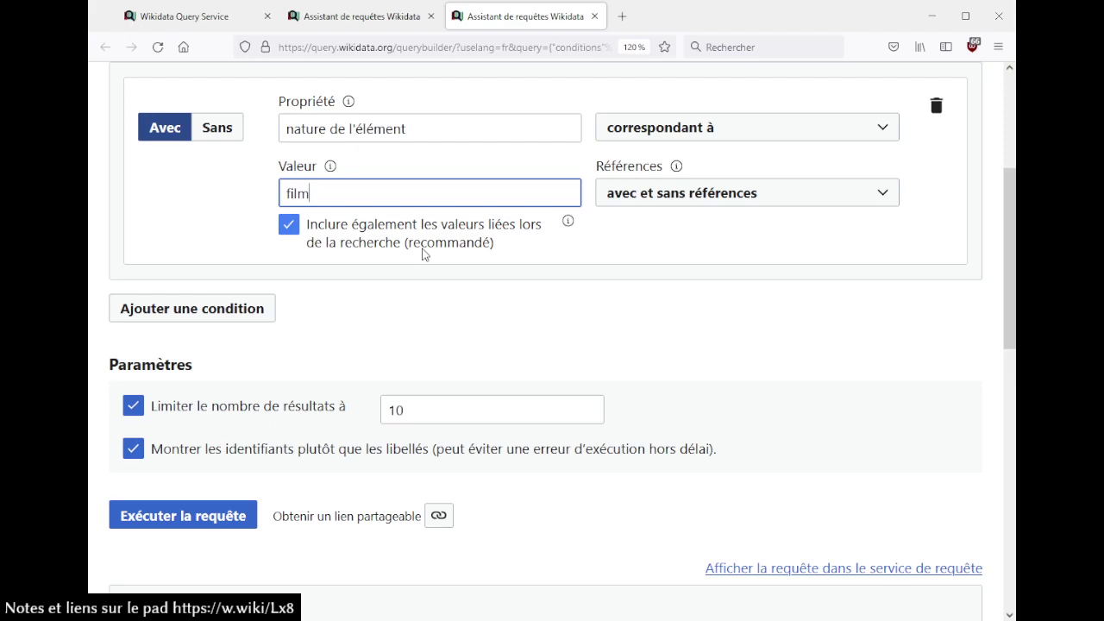
- Add a second condition, joined with "et", where "lieu du tournage" matches Nice, the French commune in Alpes-Maritimes
left_click(244, 321)
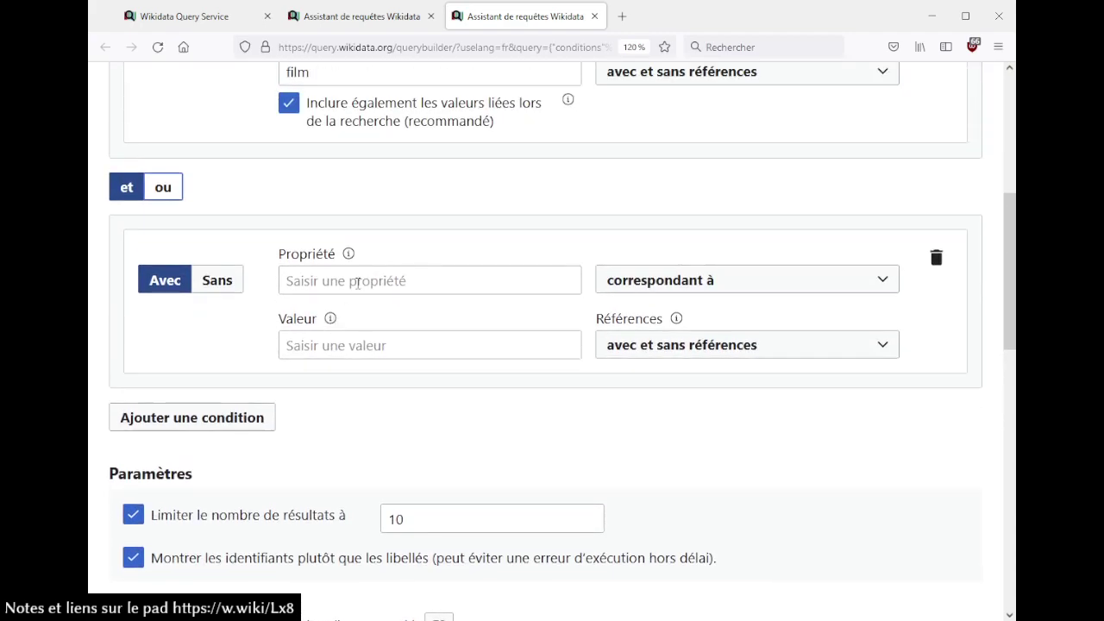
left_click(358, 282)
type("lieu de tour")
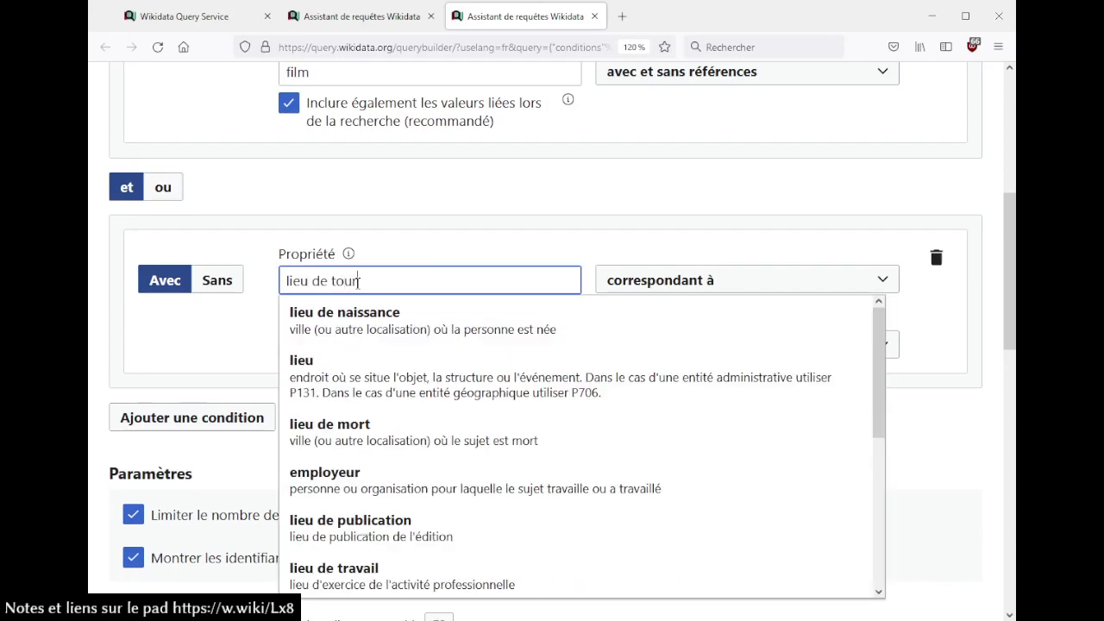
type("n")
left_click(373, 335)
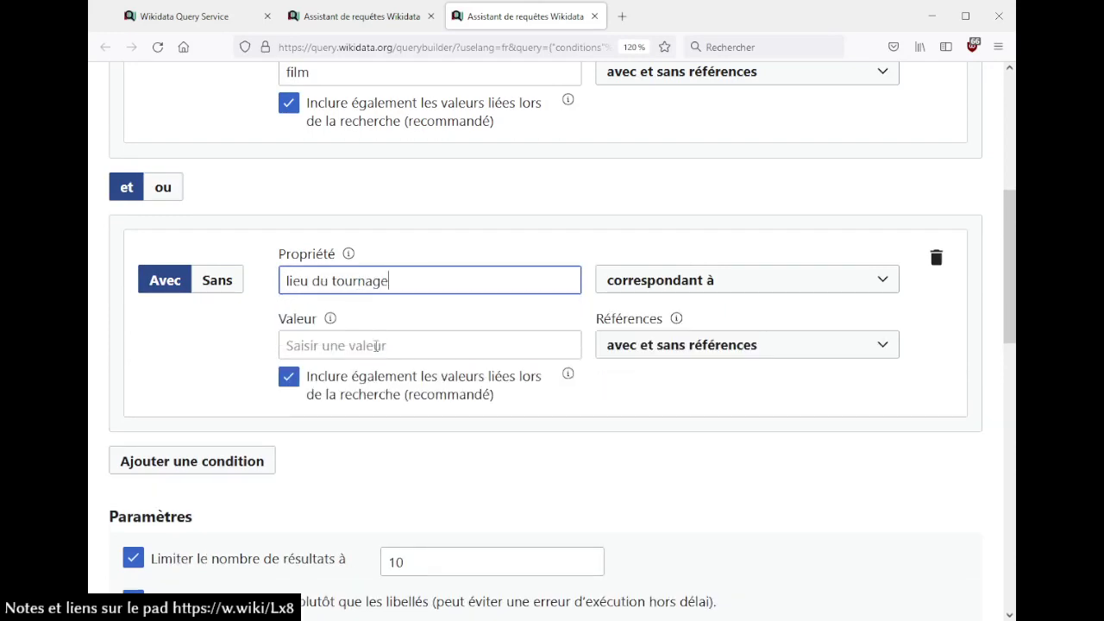
type("Nice")
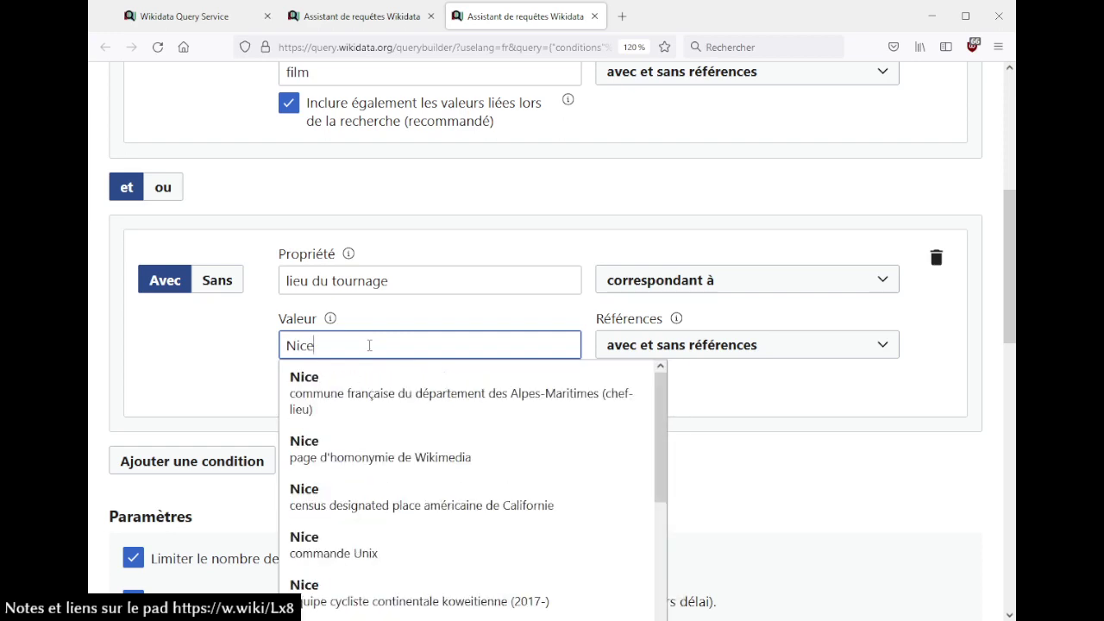
left_click(363, 393)
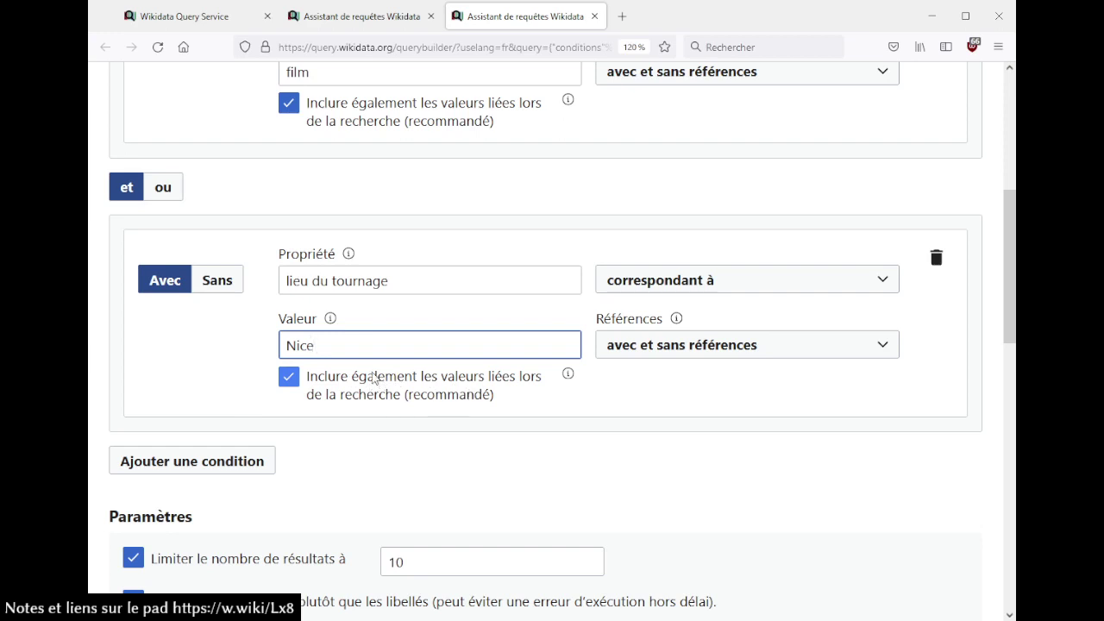
scroll(373, 378, "down", 2)
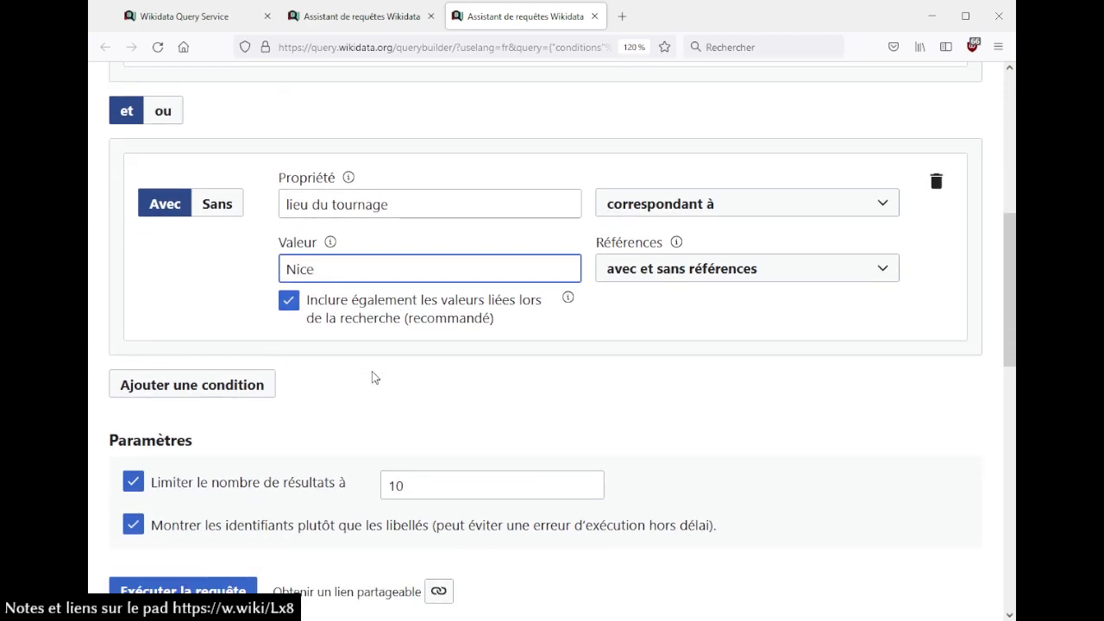
scroll(373, 378, "down", 5)
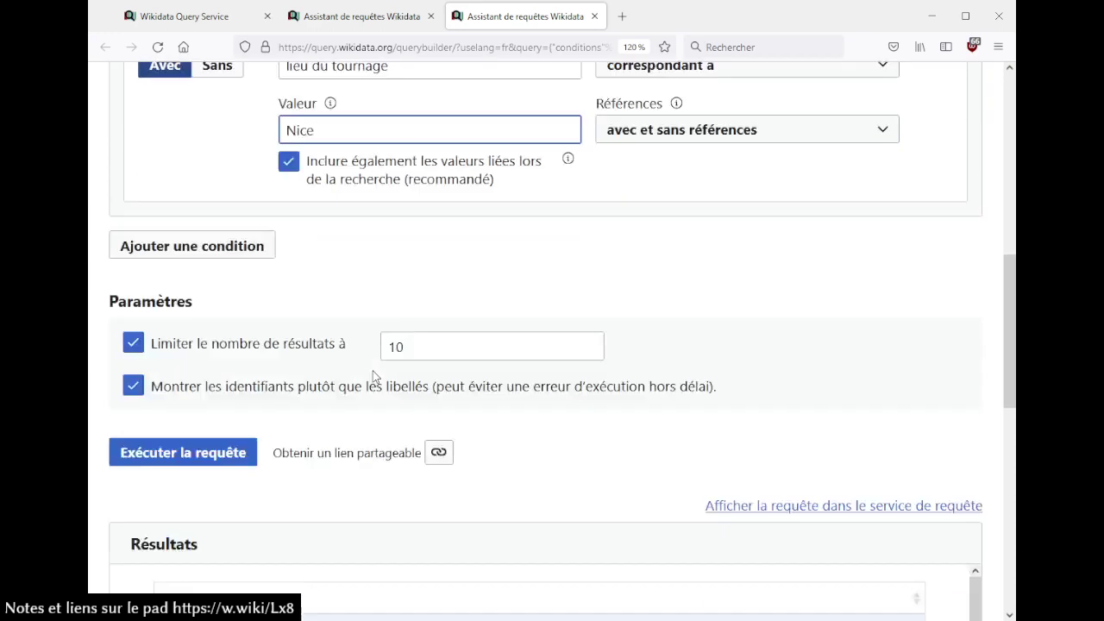
- Run the query for films shot in Nice and close the leftover query builder tab
left_click(194, 361)
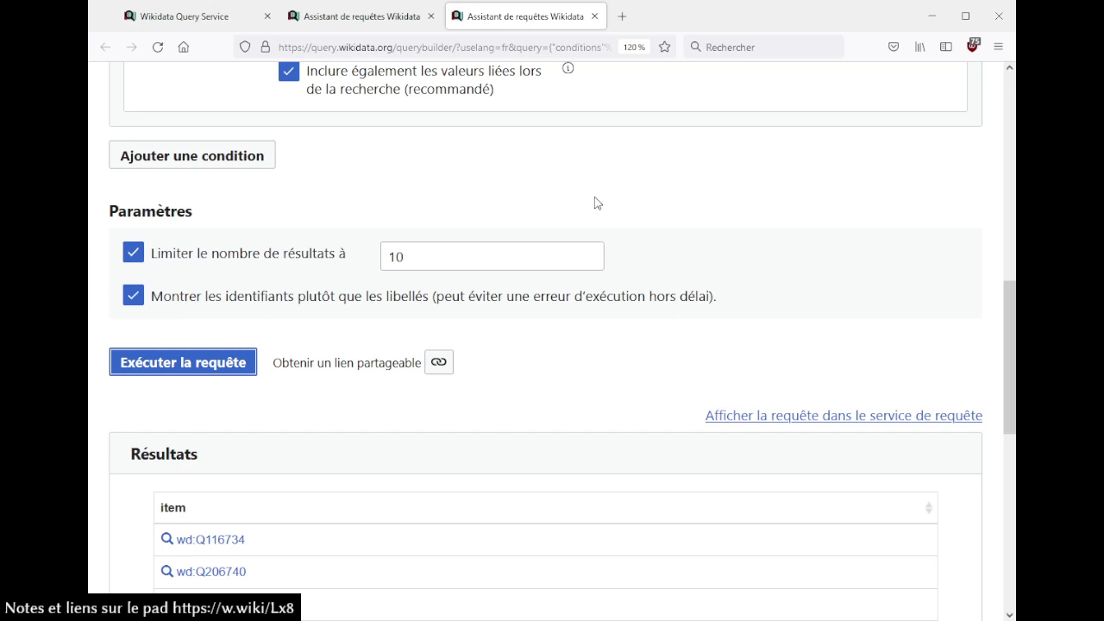
left_click(431, 17)
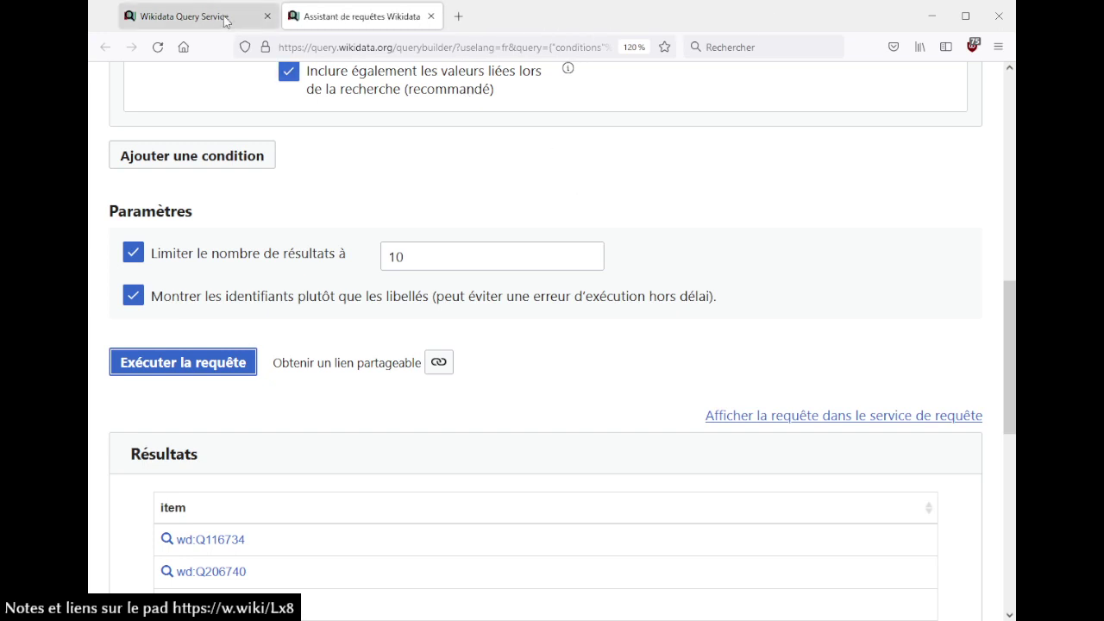
left_click(223, 19)
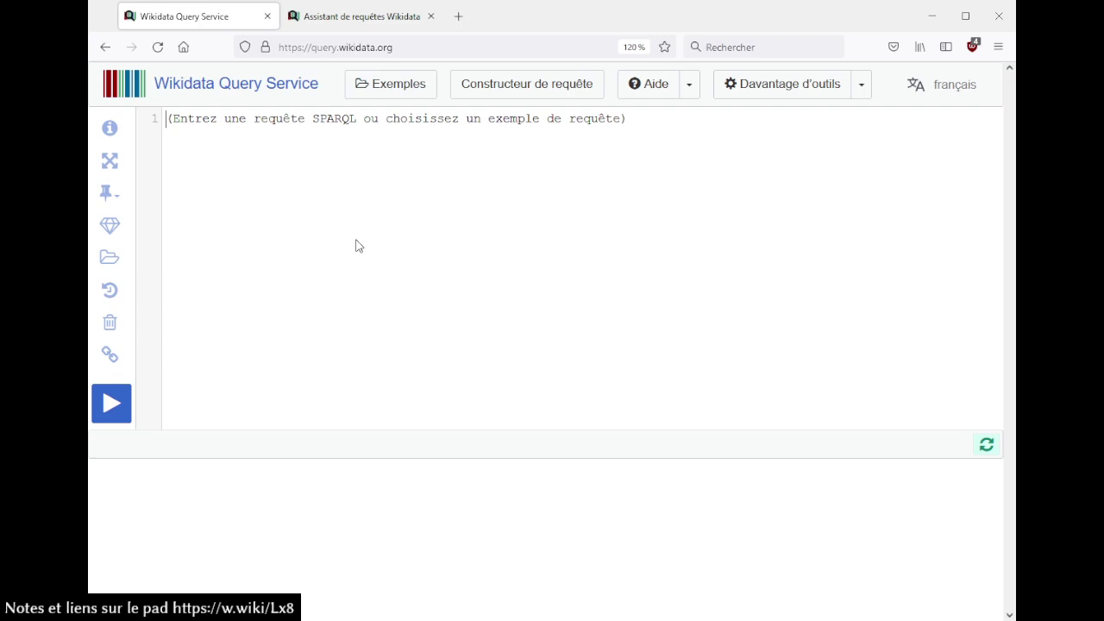
left_click(362, 17)
- Review both query conditions, disable showing identifiers instead of labels, and rerun the query
scroll(432, 192, "up", 8)
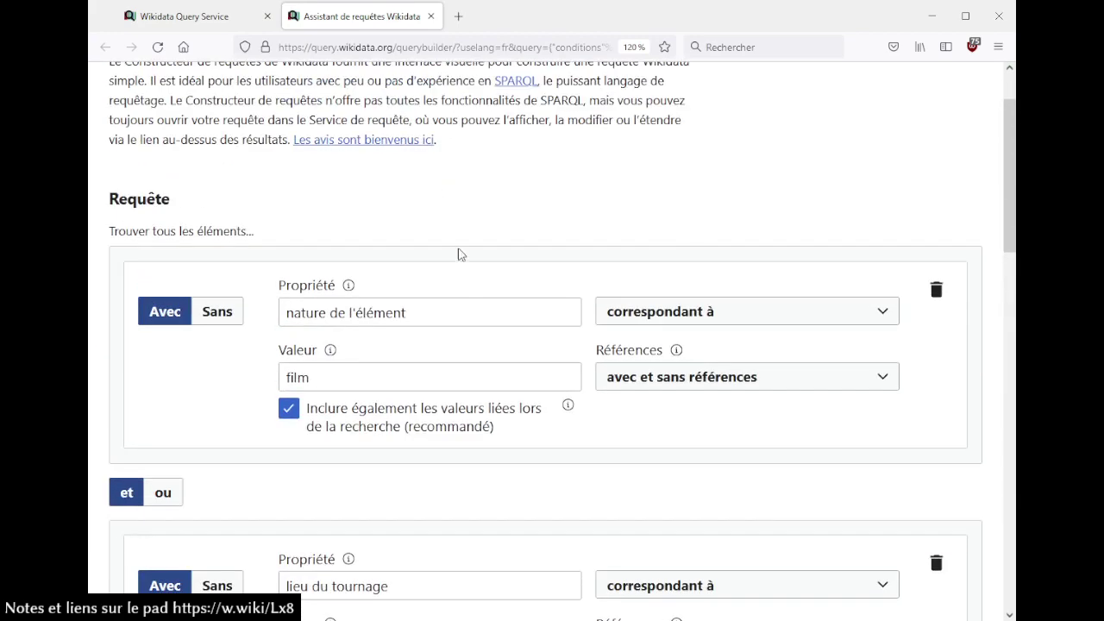
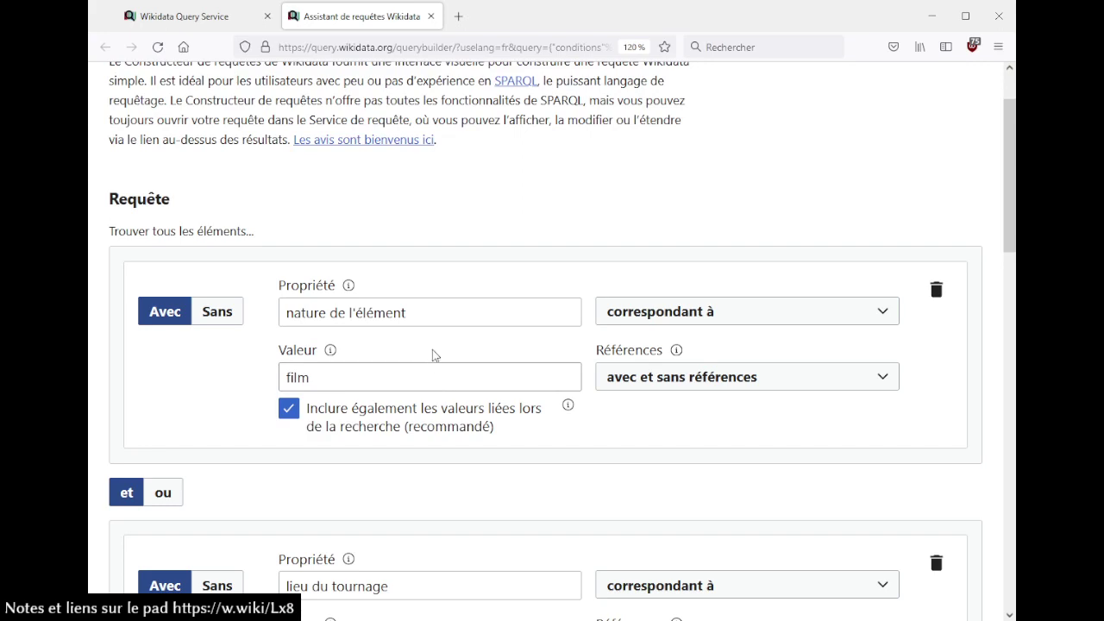
scroll(456, 244, "down", 4)
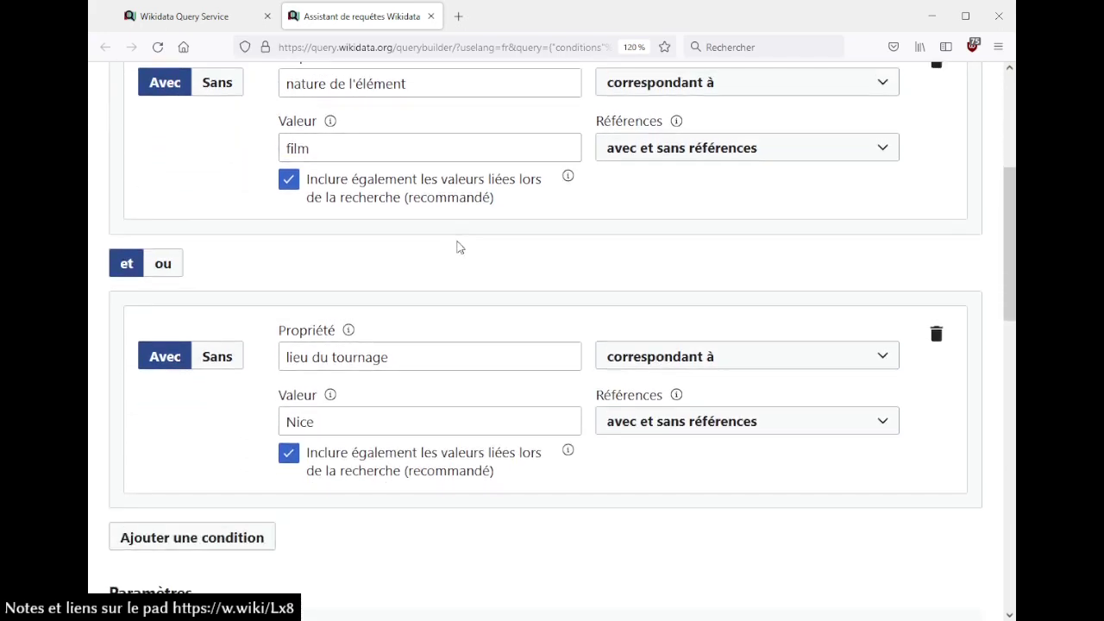
scroll(460, 248, "down", 9)
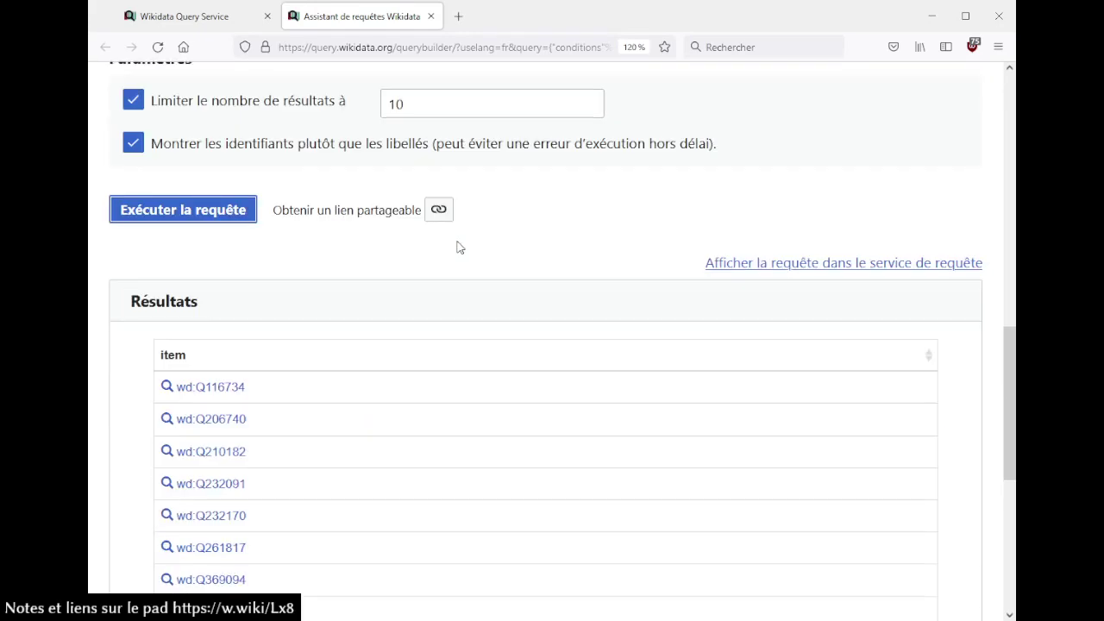
scroll(457, 244, "up", 6)
scroll(457, 244, "down", 5)
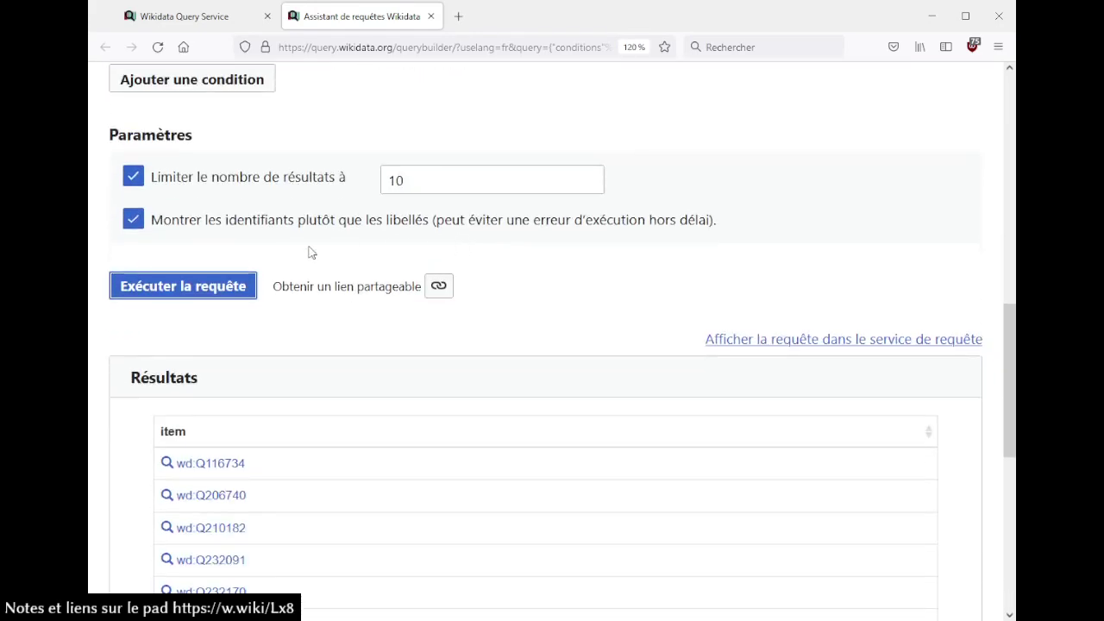
left_click(138, 222)
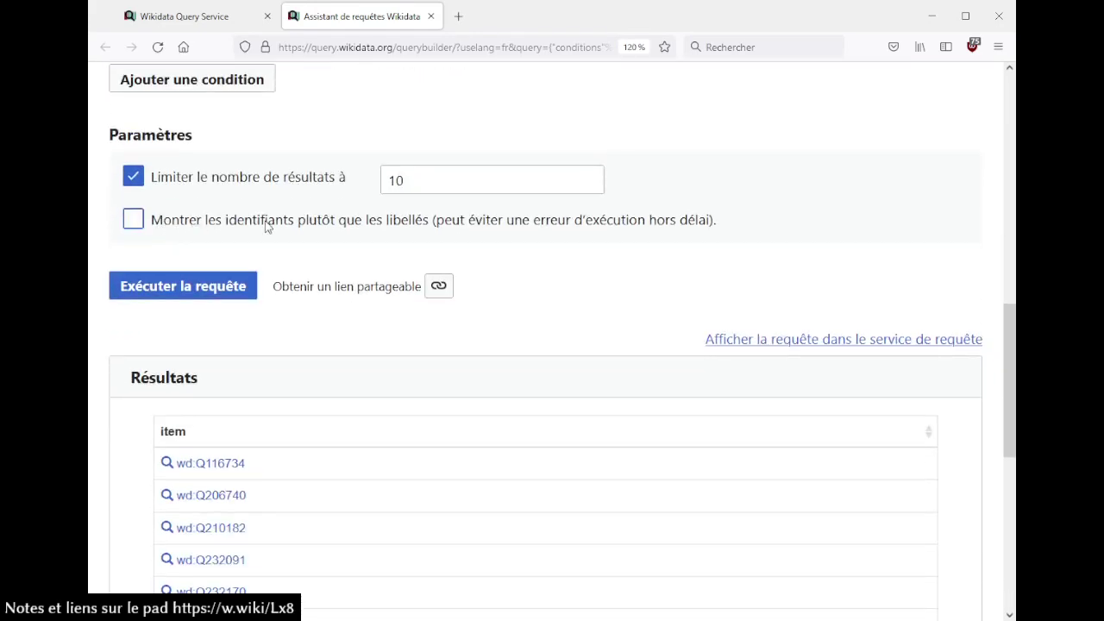
left_click(222, 289)
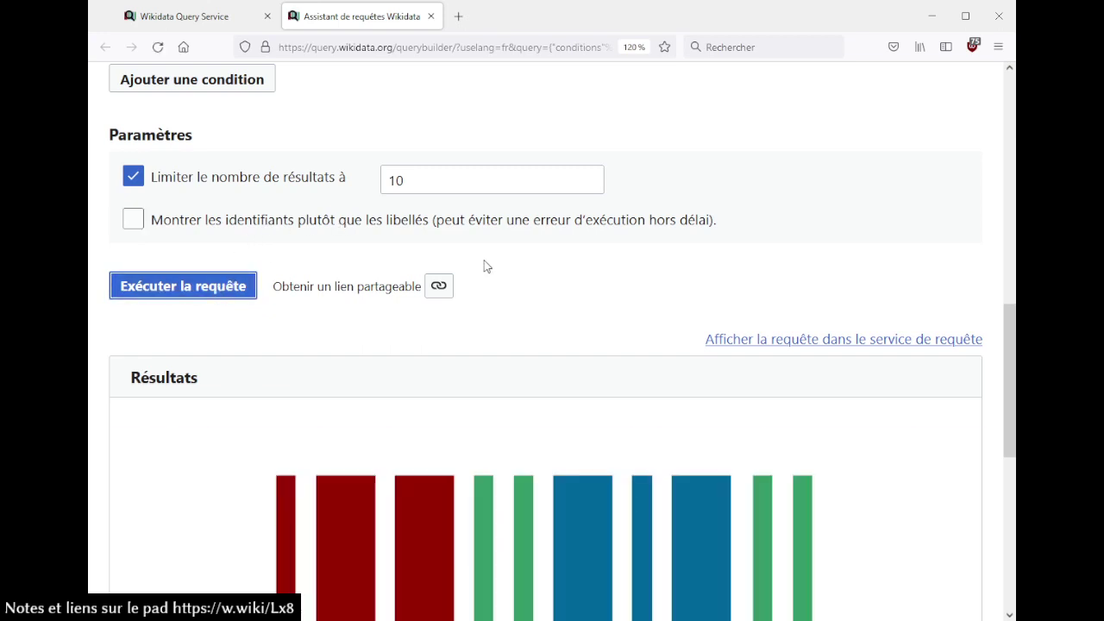
- Open the result "Les Deux Anglaises et le Continent" and find its "lieu du tournage" statement
scroll(485, 264, "down", 3)
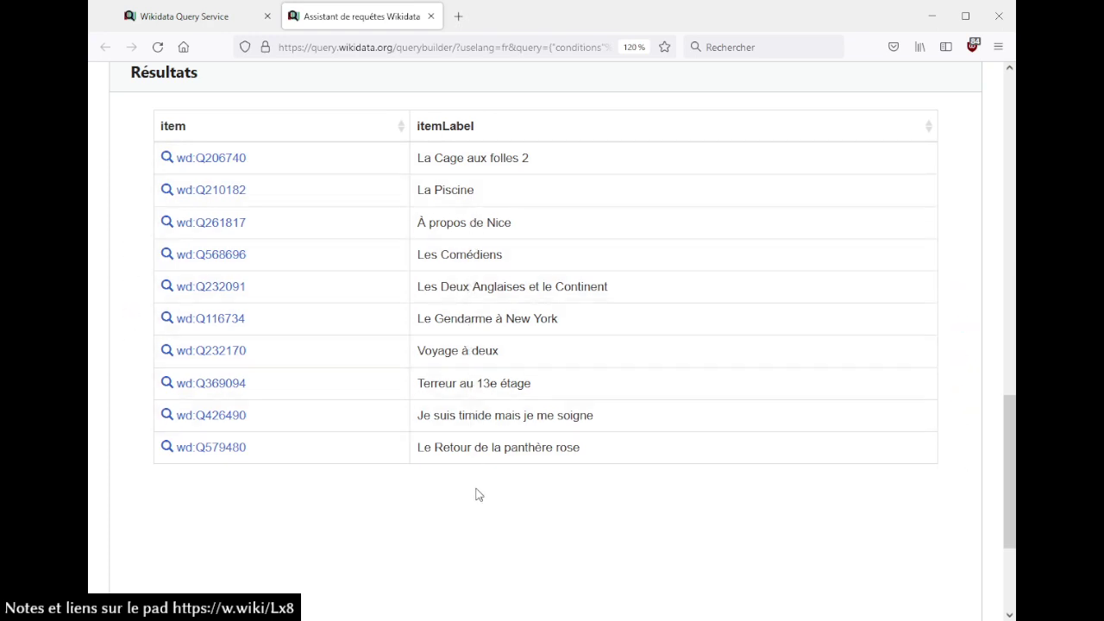
left_click(204, 286)
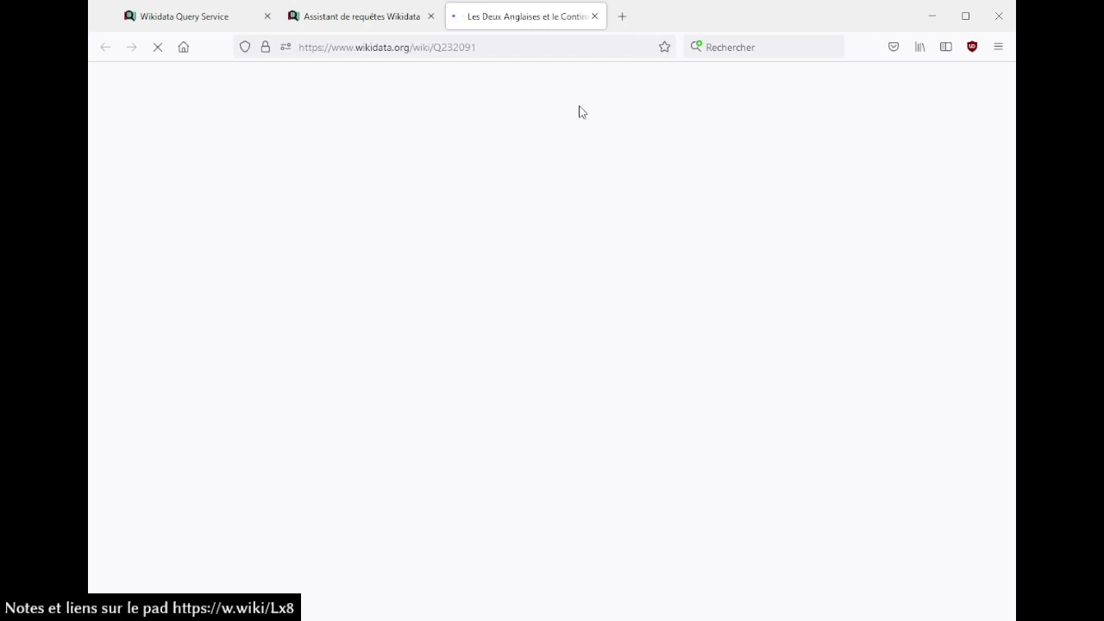
scroll(584, 204, "down", 4)
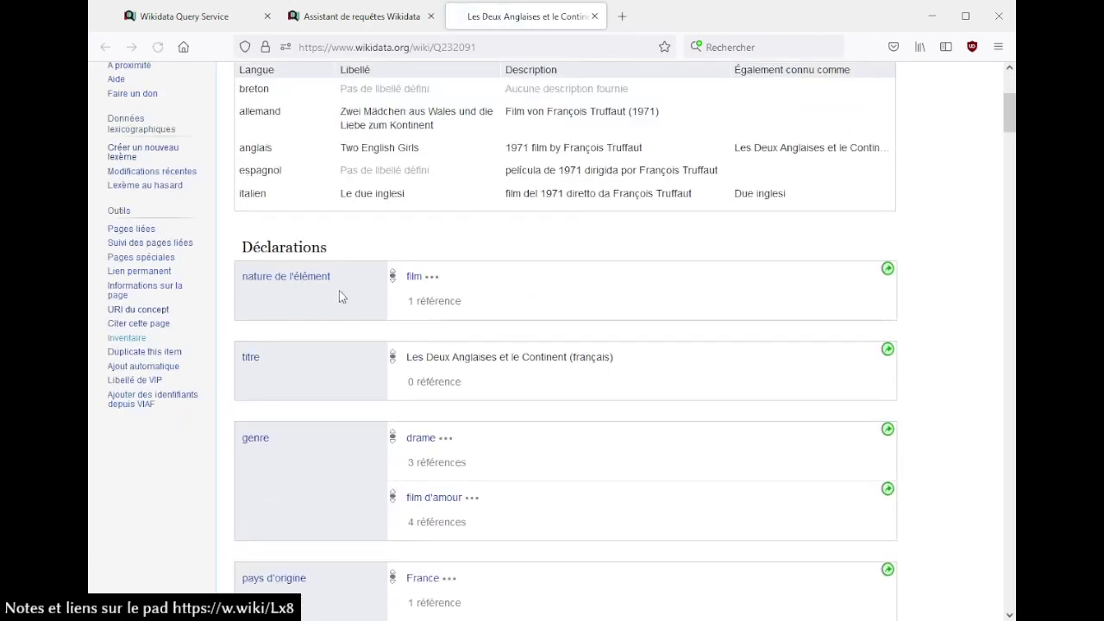
scroll(577, 289, "down", 5)
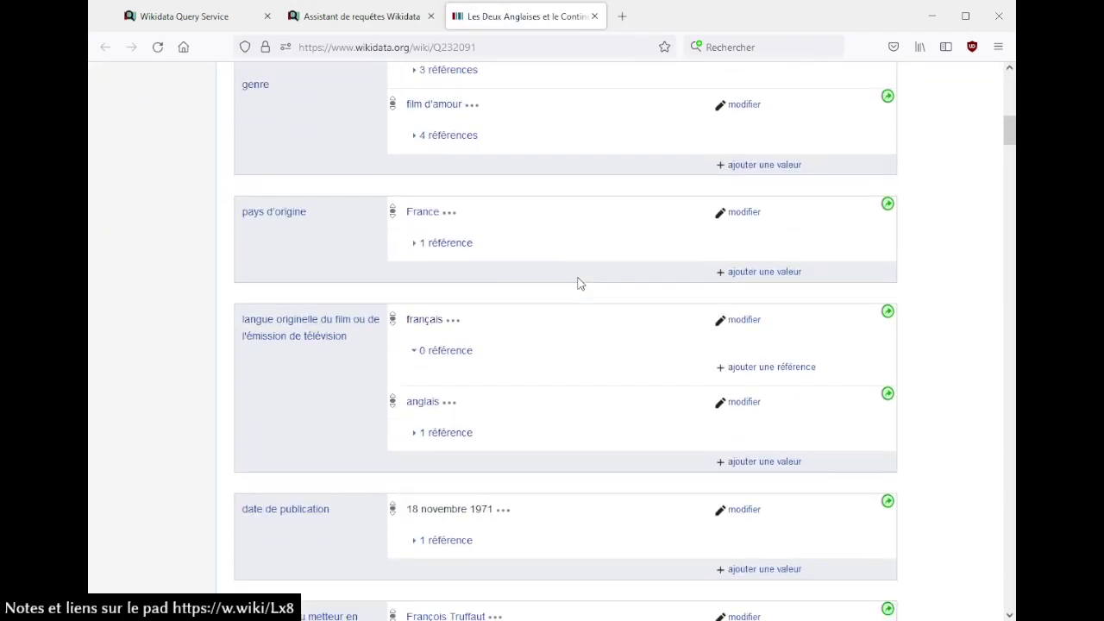
key("ctrl+f")
type("lieu d")
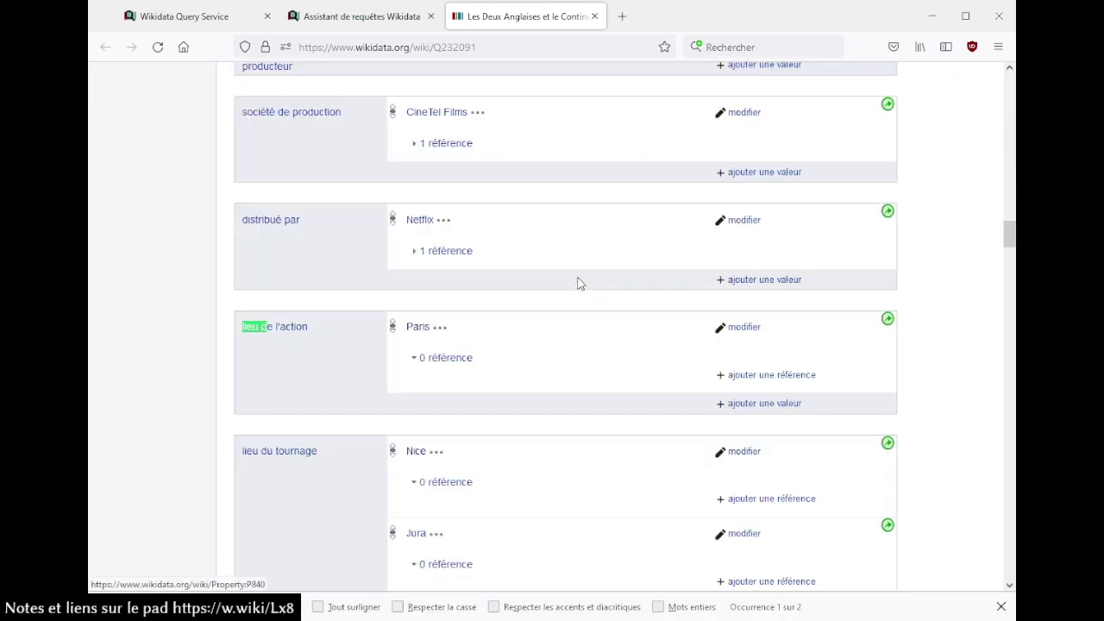
type("e l'")
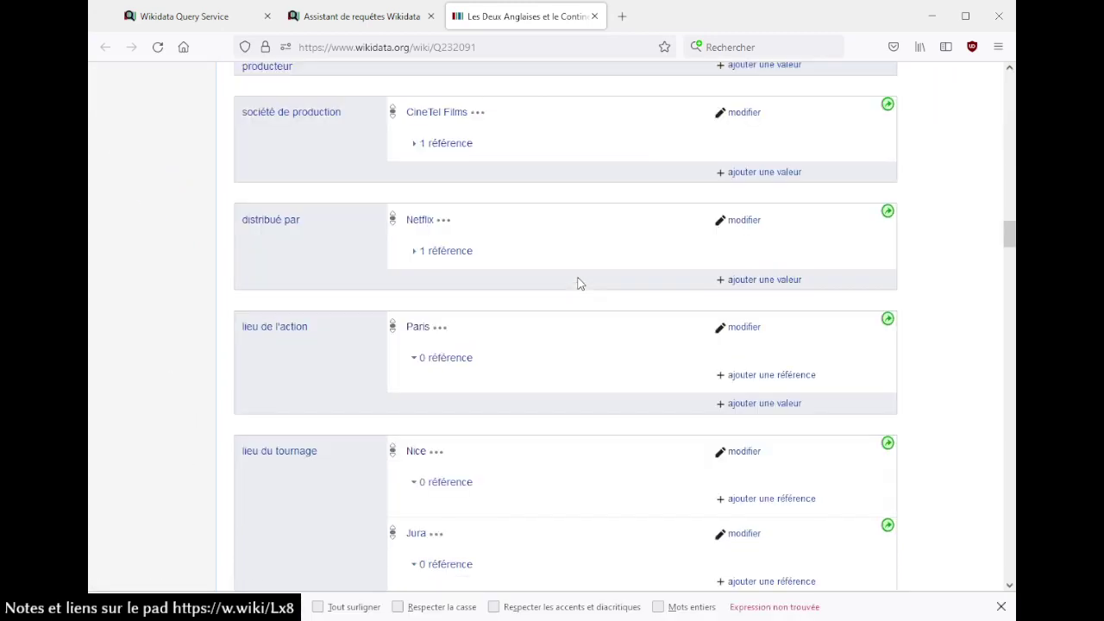
key("BackSpace")
key("BackSpace")
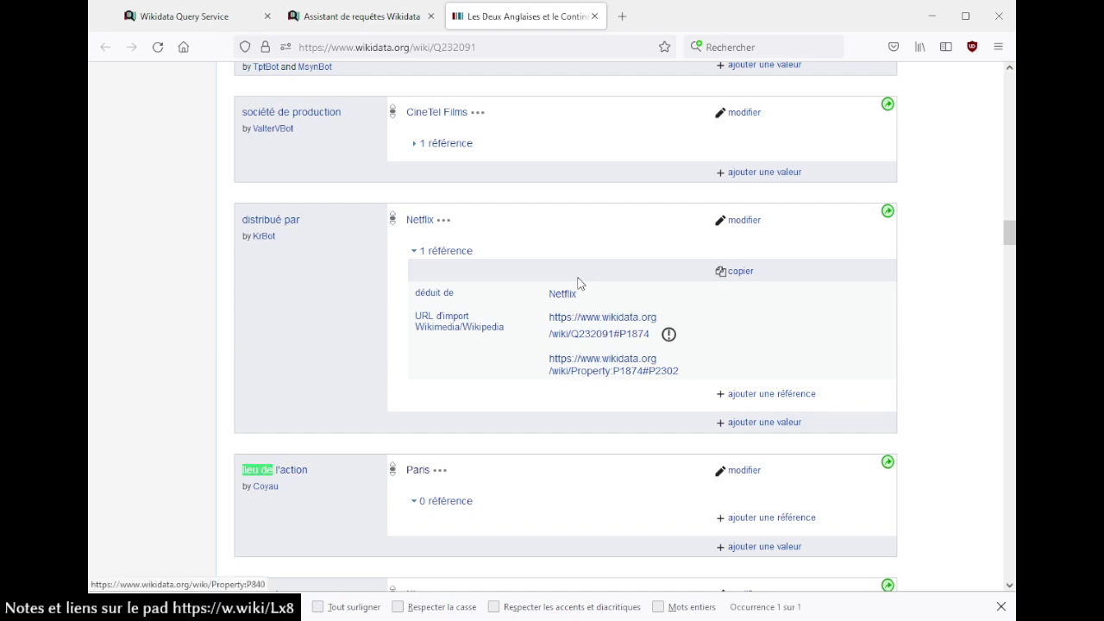
key("BackSpace")
type("u tou")
key("Escape")
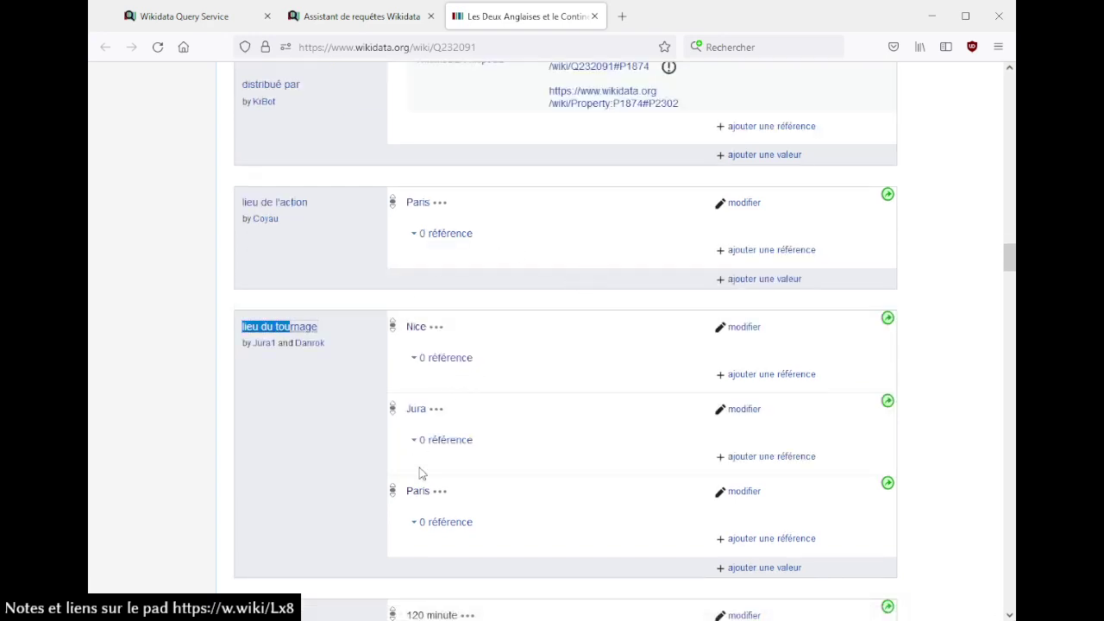
- Return to the query builder and add an empty third condition
left_click(403, 19)
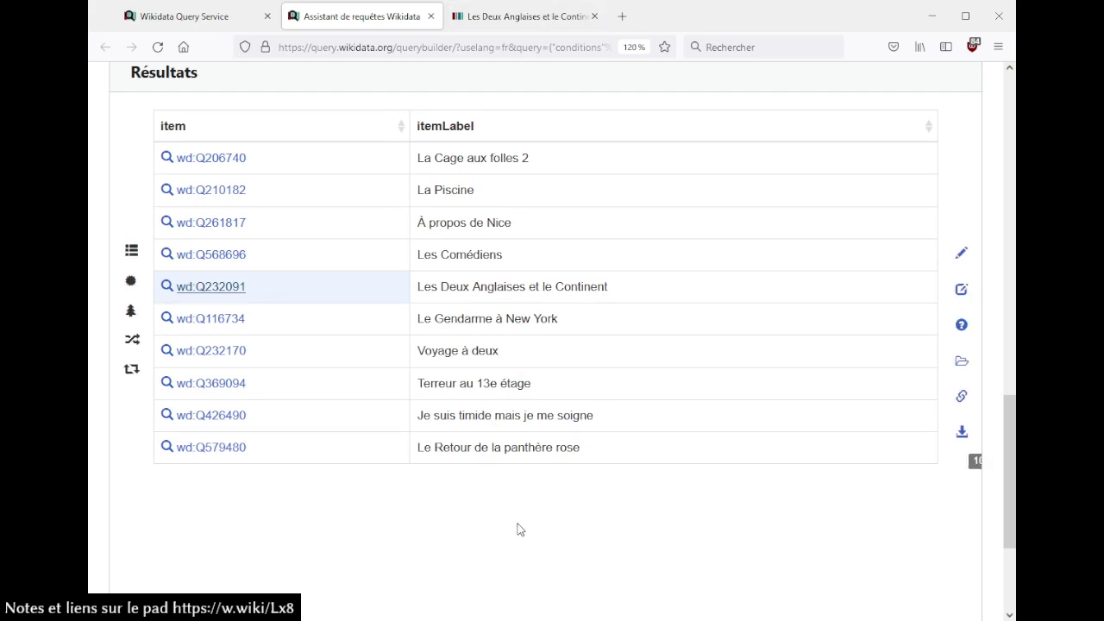
scroll(520, 529, "up", 8)
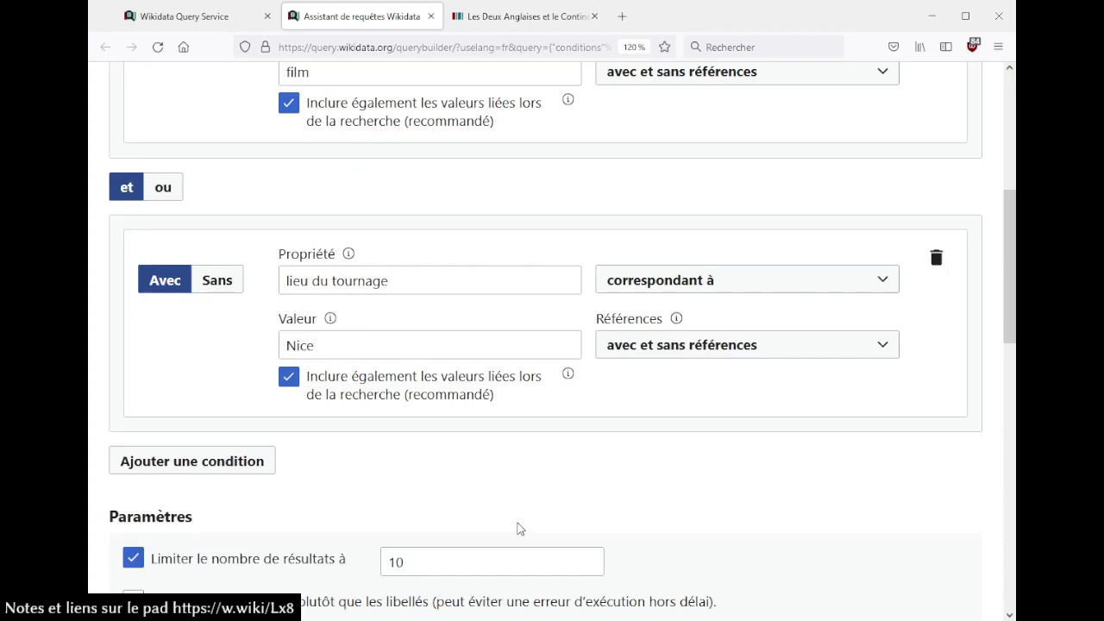
left_click(205, 470)
scroll(239, 434, "down", 5)
scroll(376, 391, "up", 3)
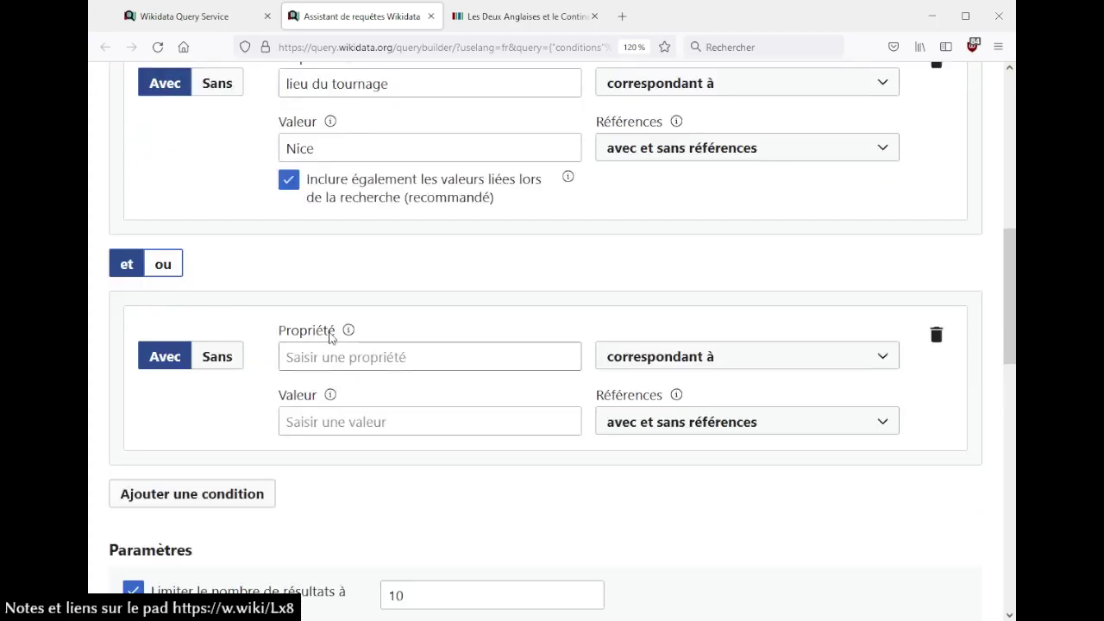
scroll(333, 336, "down", 3)
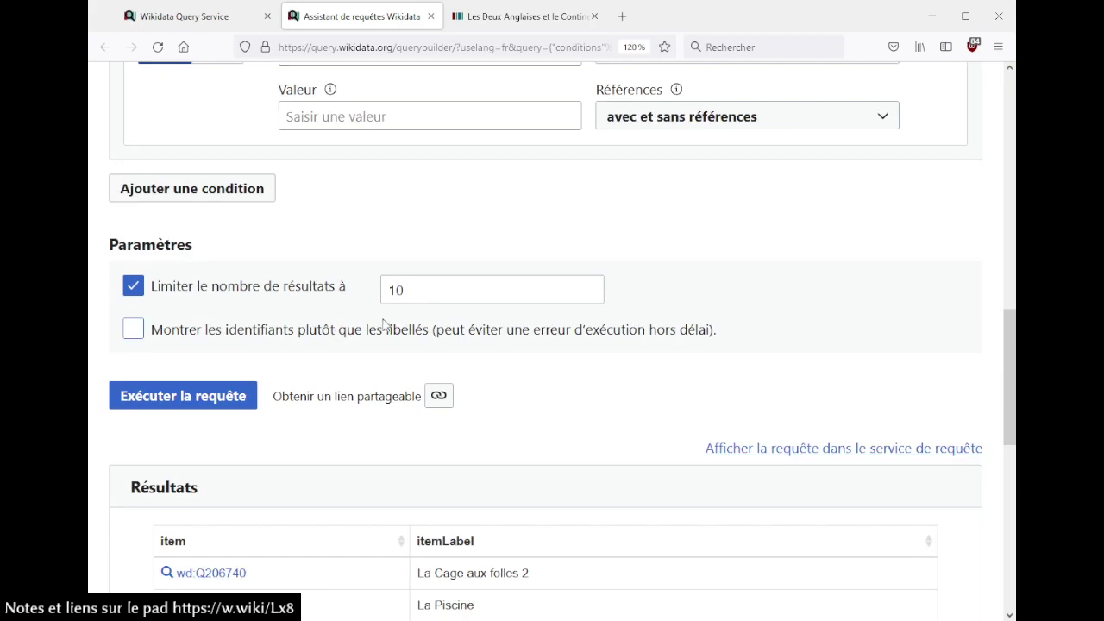
- Set the result limit to 100 and remove the empty third condition
left_click(419, 288)
scroll(431, 294, "up", 3)
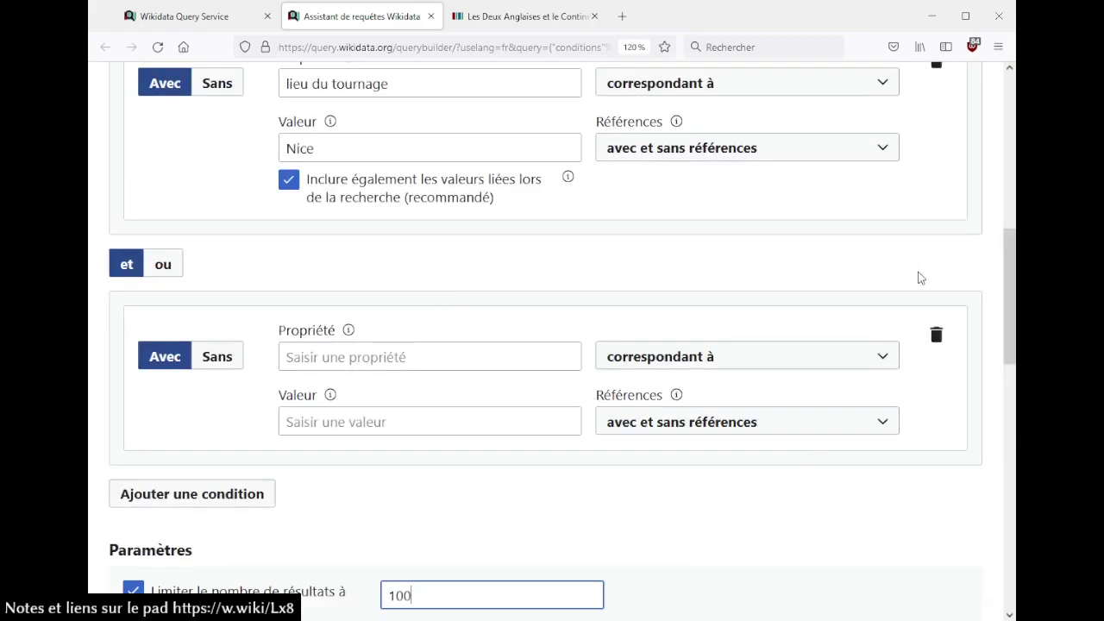
left_click(937, 336)
scroll(525, 337, "down", 5)
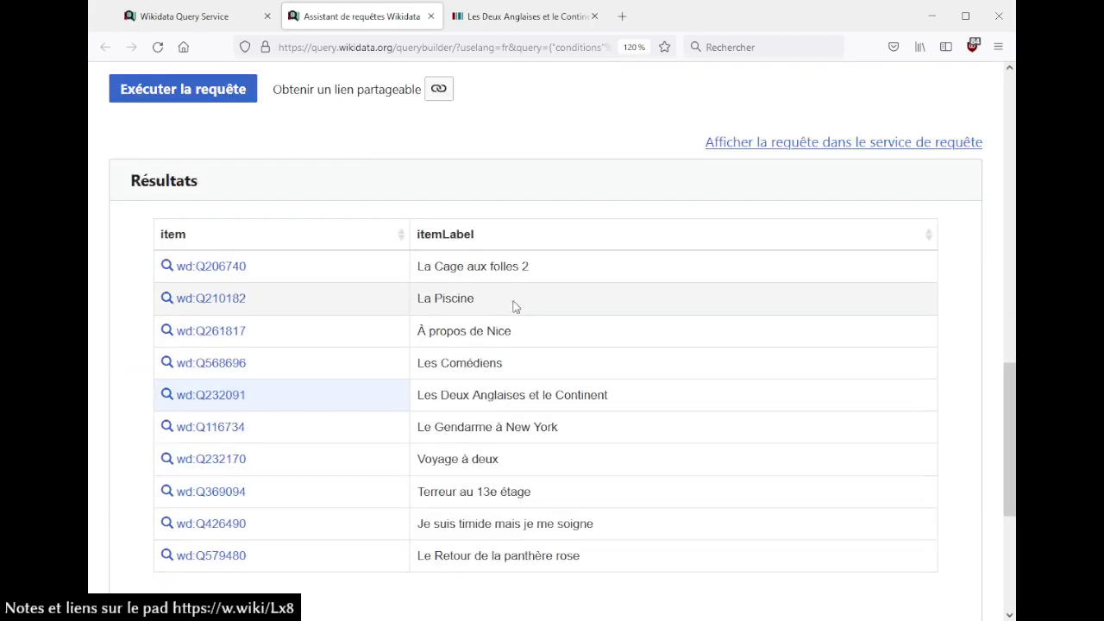
scroll(475, 293, "up", 3)
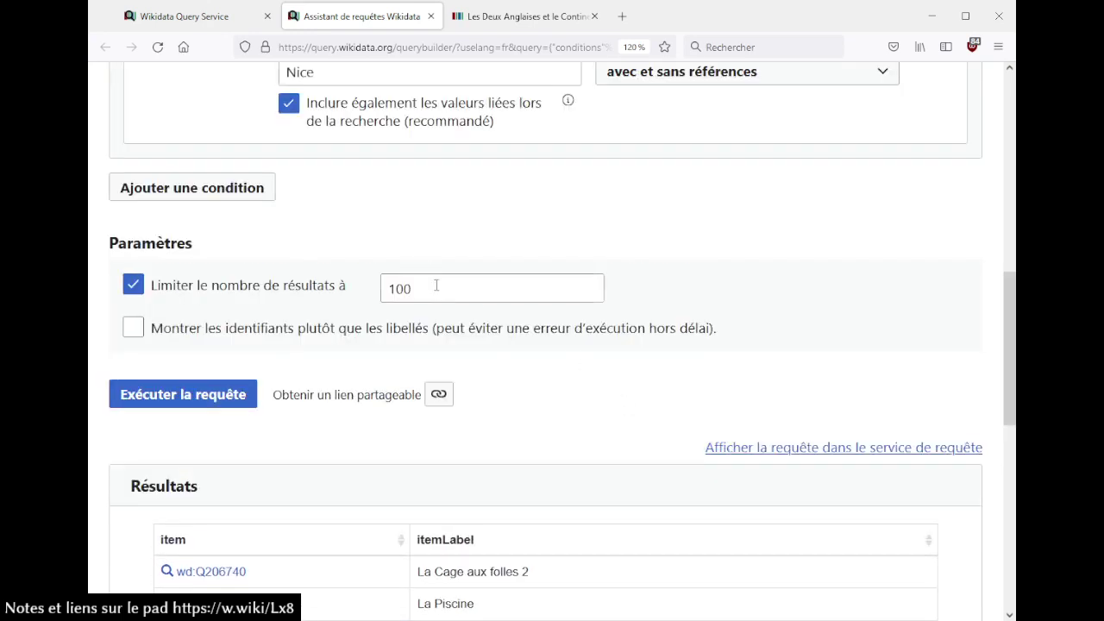
- Rerun the query with a result limit of 1000 and close the film's item page
left_click(437, 285)
left_click(251, 393)
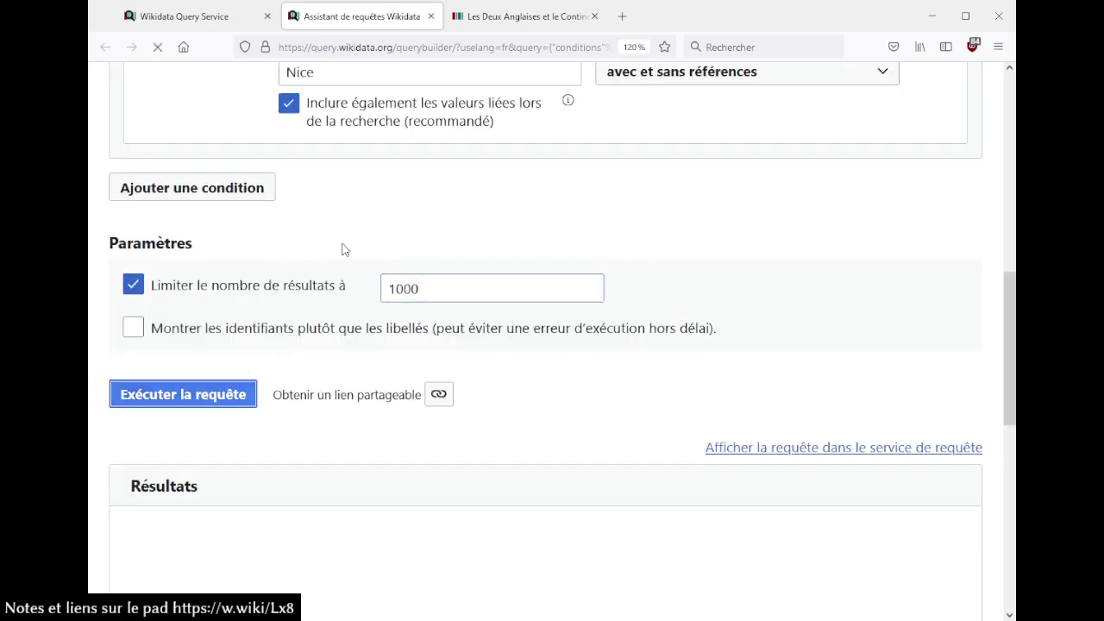
middle_click(594, 27)
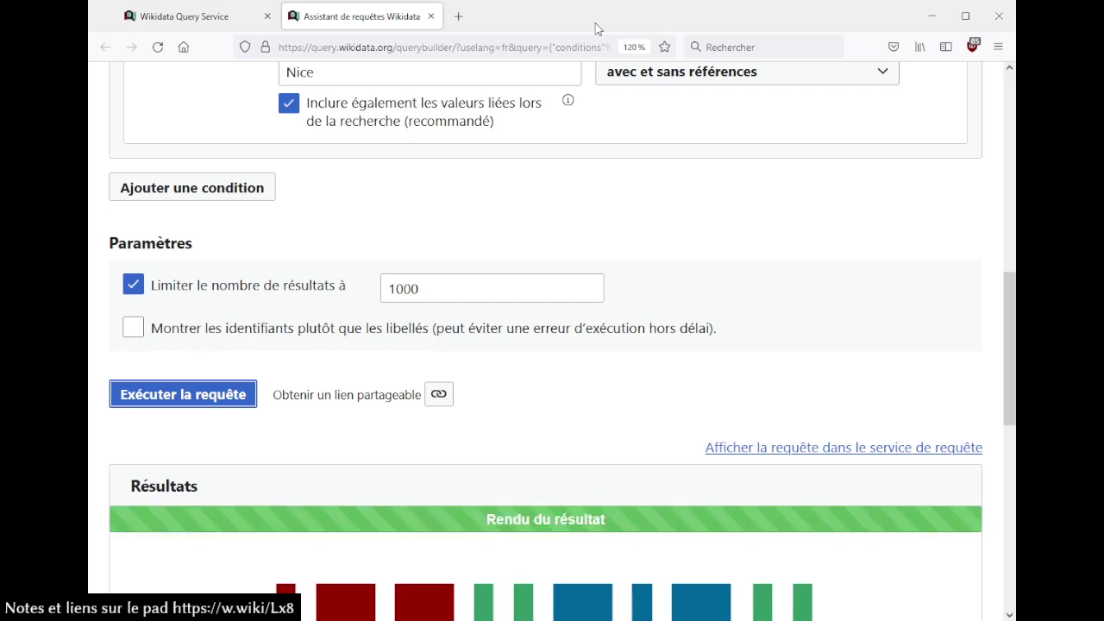
- Look through the full list of films in the results down to its last entries
scroll(584, 273, "down", 4)
scroll(584, 274, "down", 3)
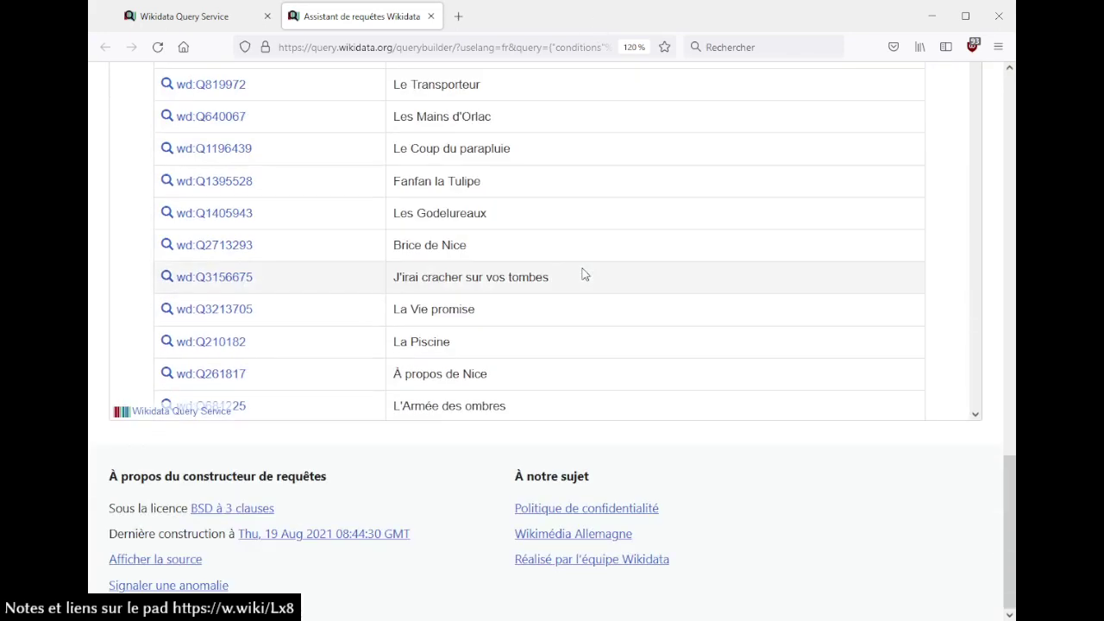
scroll(582, 272, "up", 3)
scroll(735, 247, "down", 2)
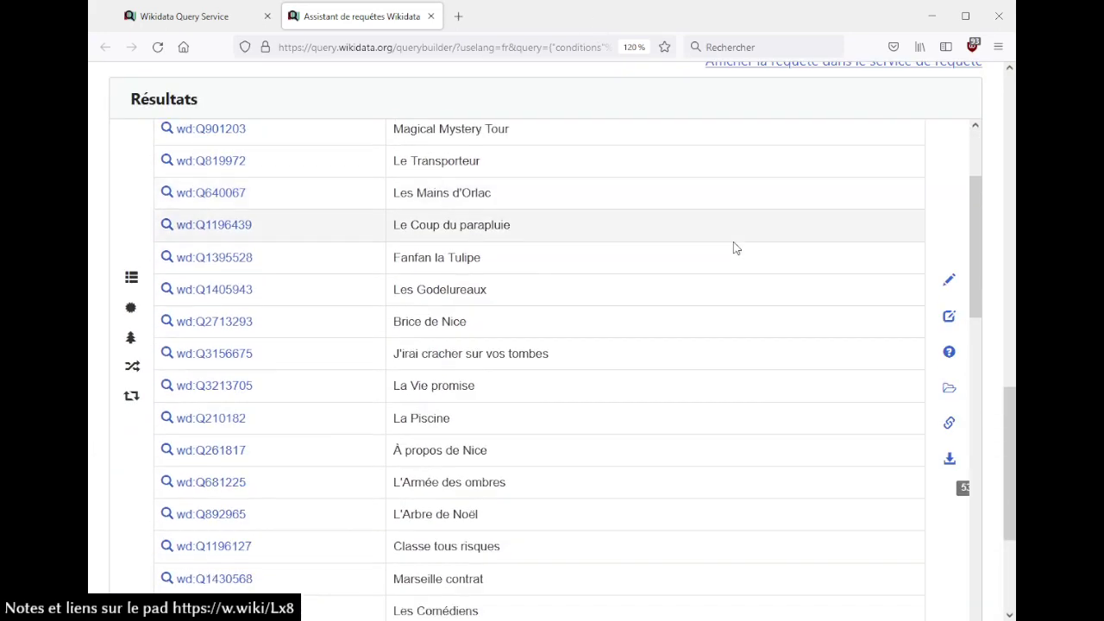
scroll(733, 246, "up", 1)
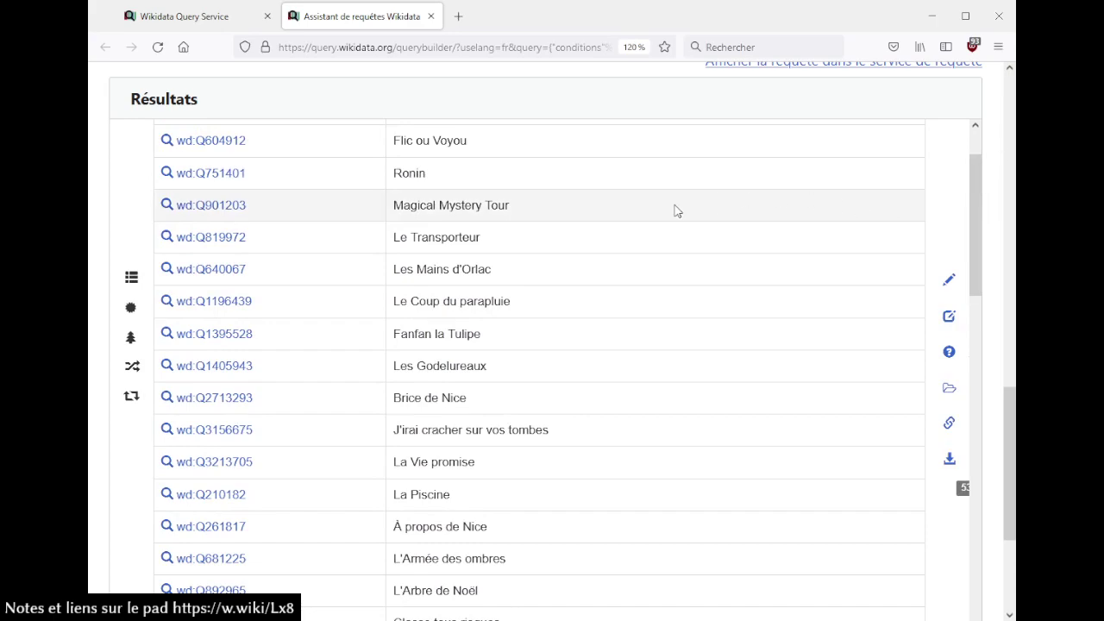
scroll(673, 212, "up", 1)
left_click_drag(980, 185, 959, 561)
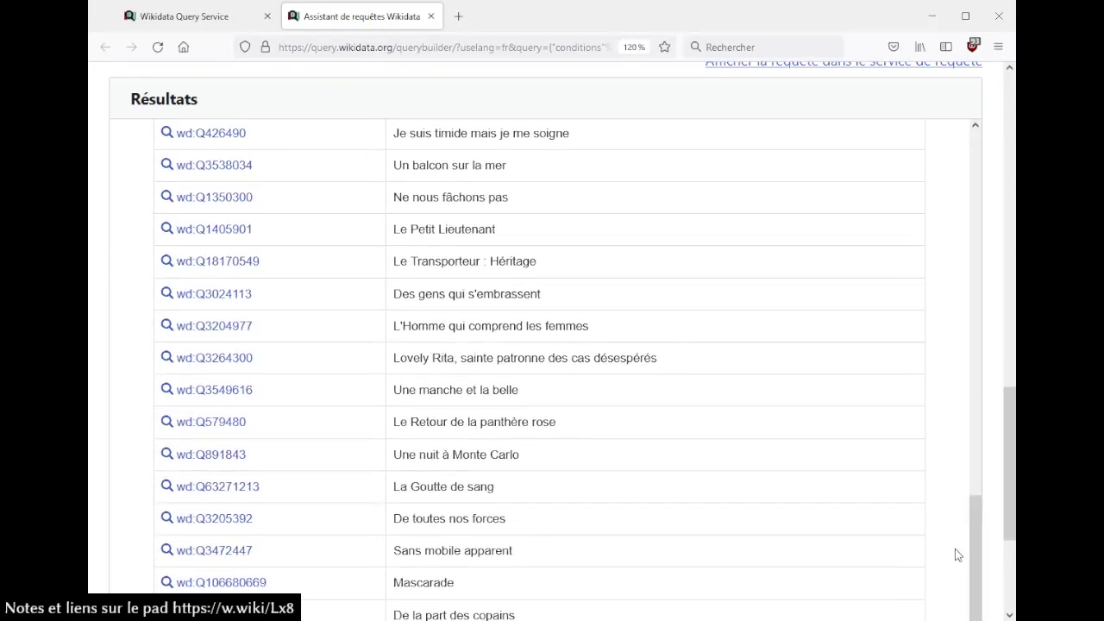
scroll(587, 365, "down", 3)
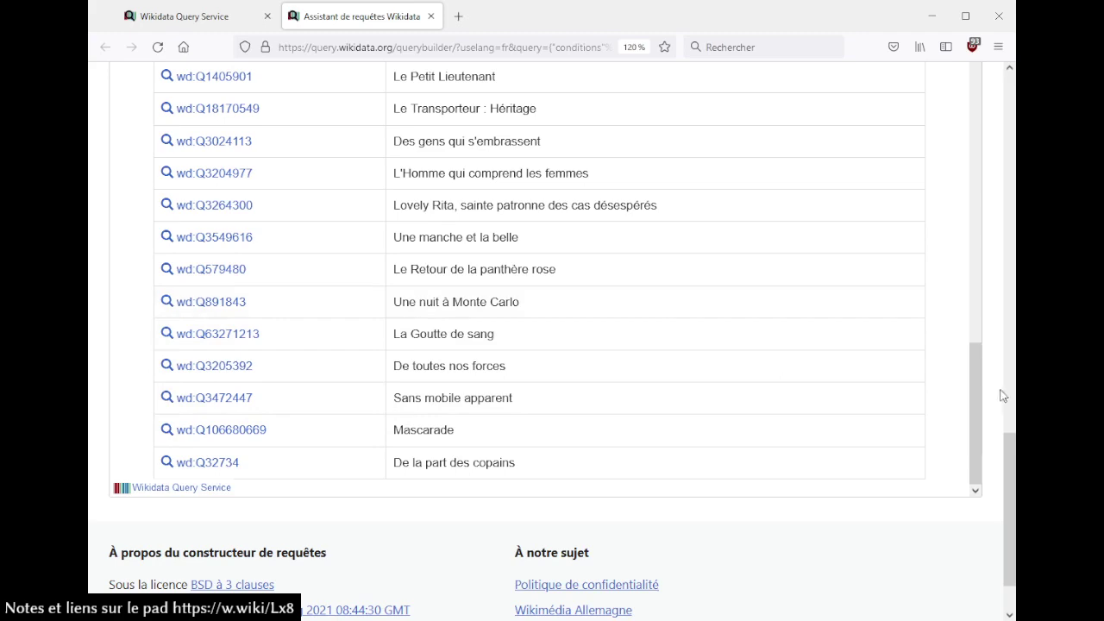
mouse_move(1012, 466)
left_mouse_down()
mouse_move(1009, 421)
mouse_move(1012, 469)
left_mouse_up()
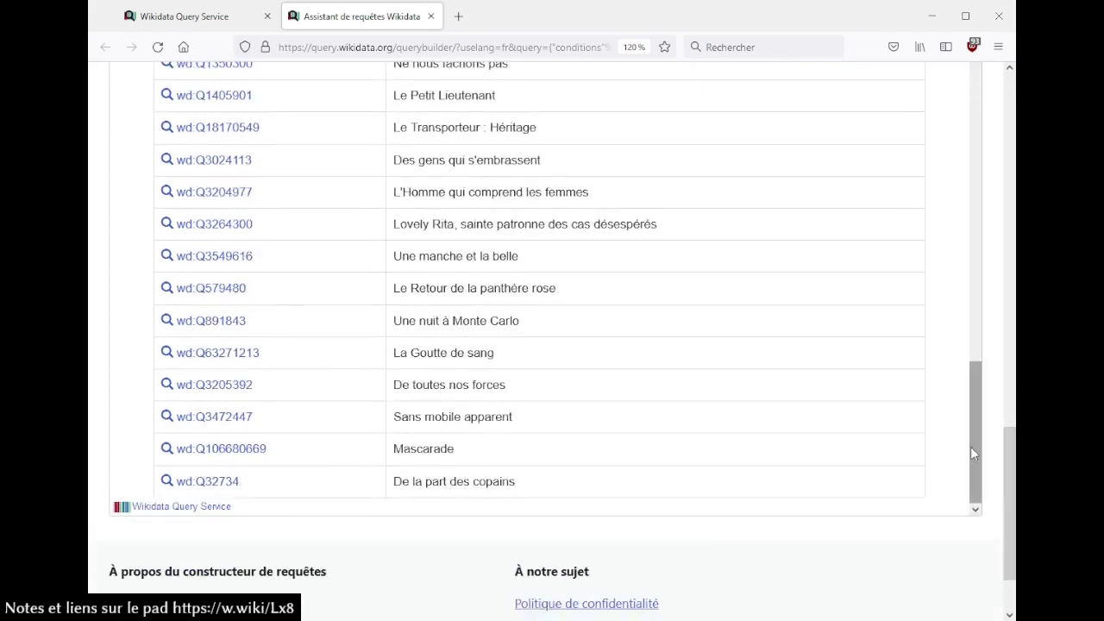
scroll(975, 440, "up", 3)
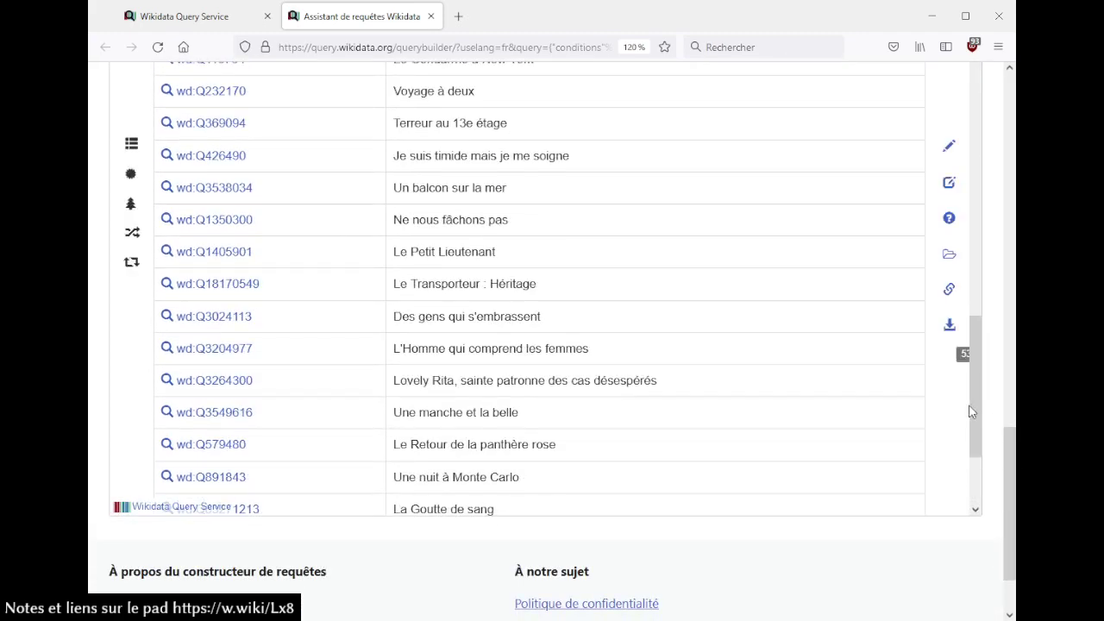
triple_click(976, 445)
left_click_drag(981, 443, 980, 490)
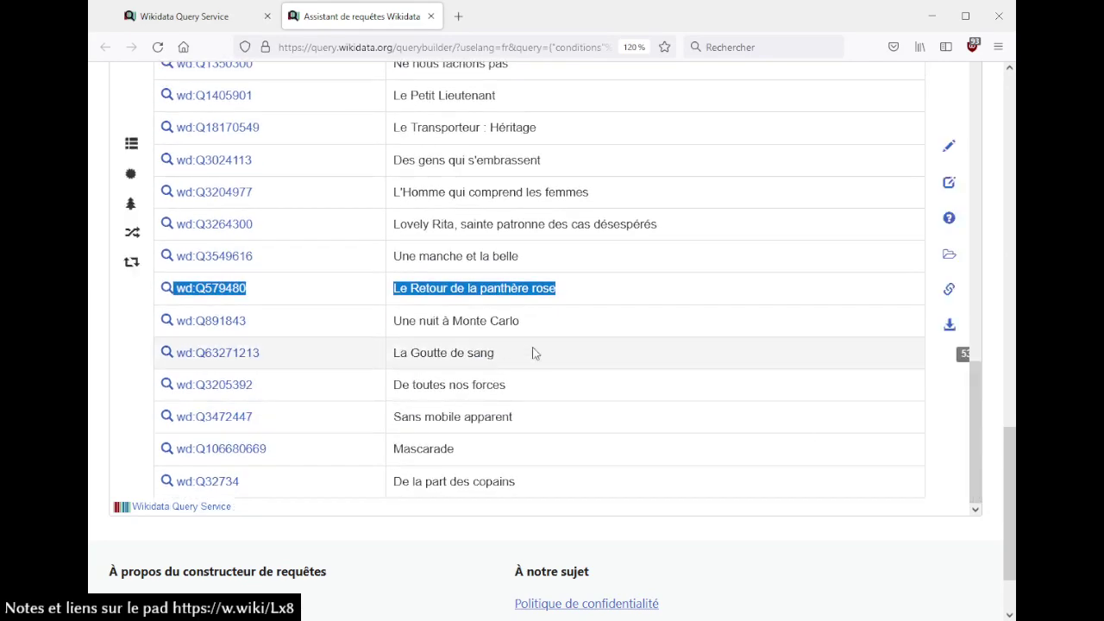
- Look back through the film results and open the item for "Je suis timide mais je me soigne"
scroll(572, 349, "up", 2)
scroll(572, 350, "up", 2)
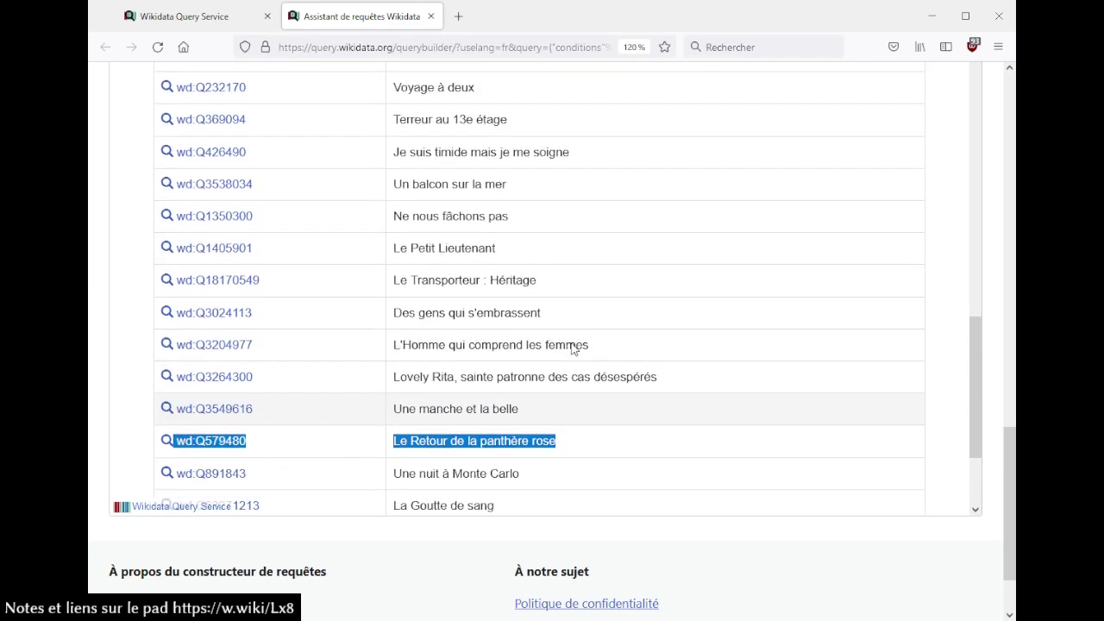
left_click_drag(415, 285, 586, 299)
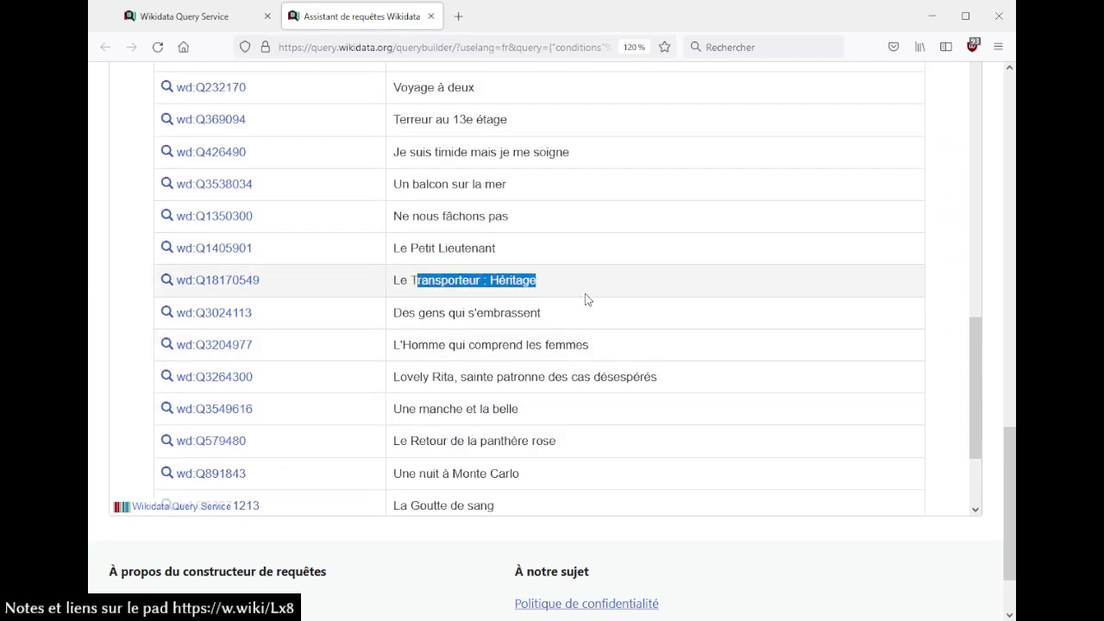
scroll(584, 301, "up", 4)
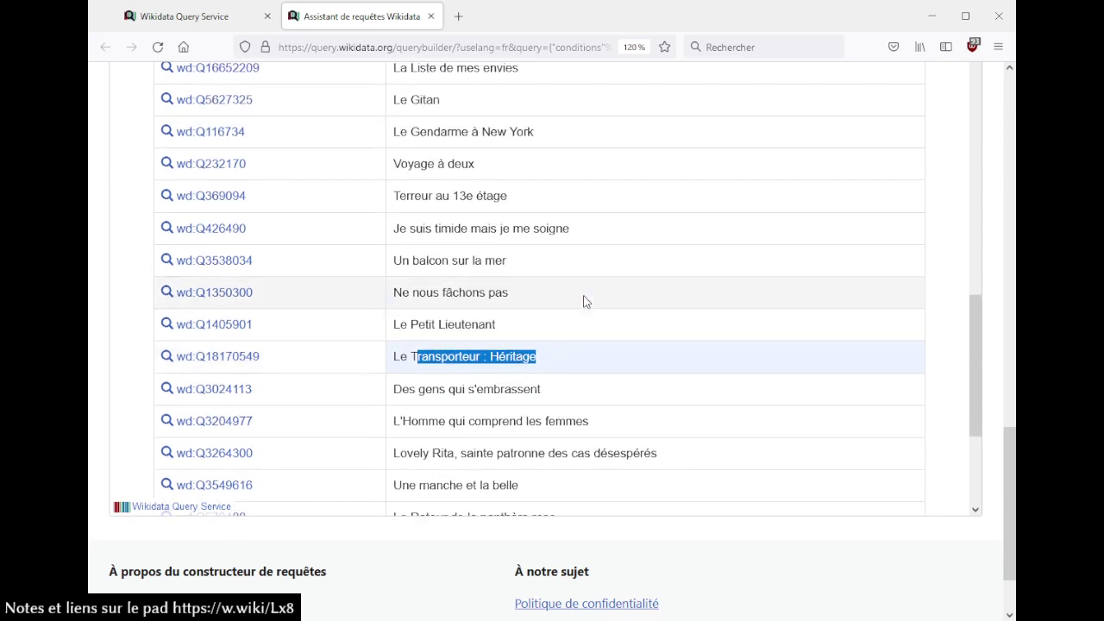
scroll(584, 301, "up", 2)
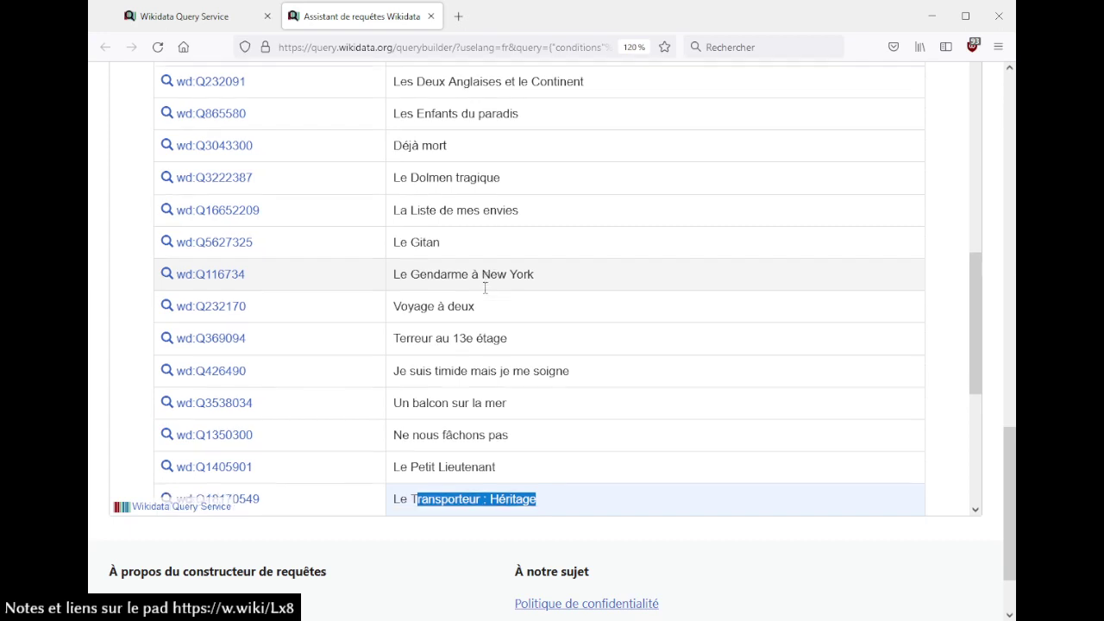
scroll(518, 289, "down", 4)
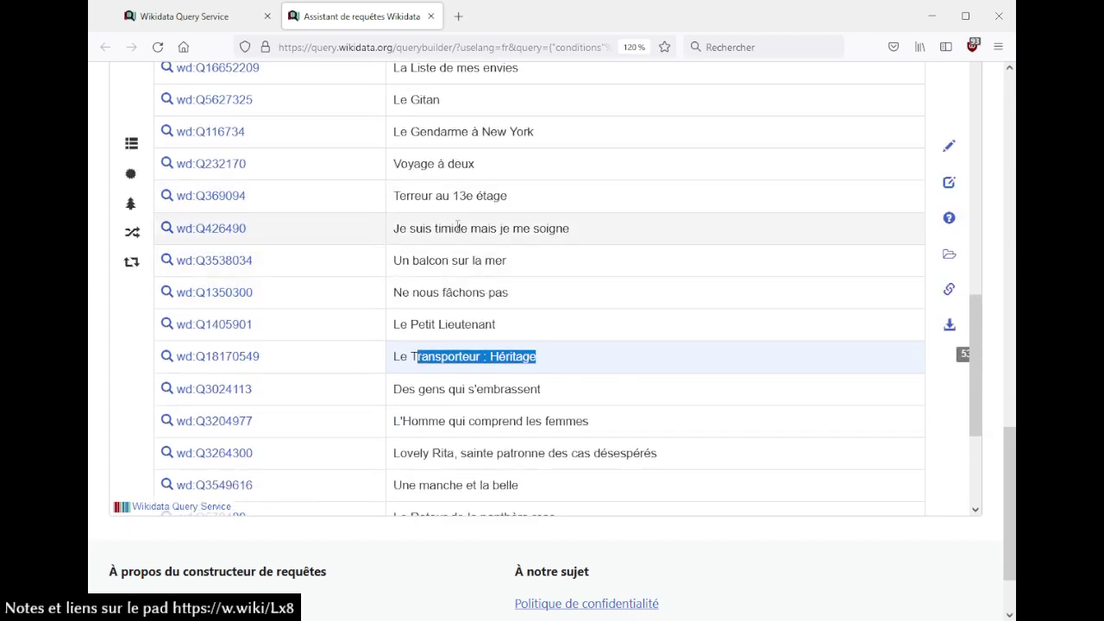
left_click(207, 228)
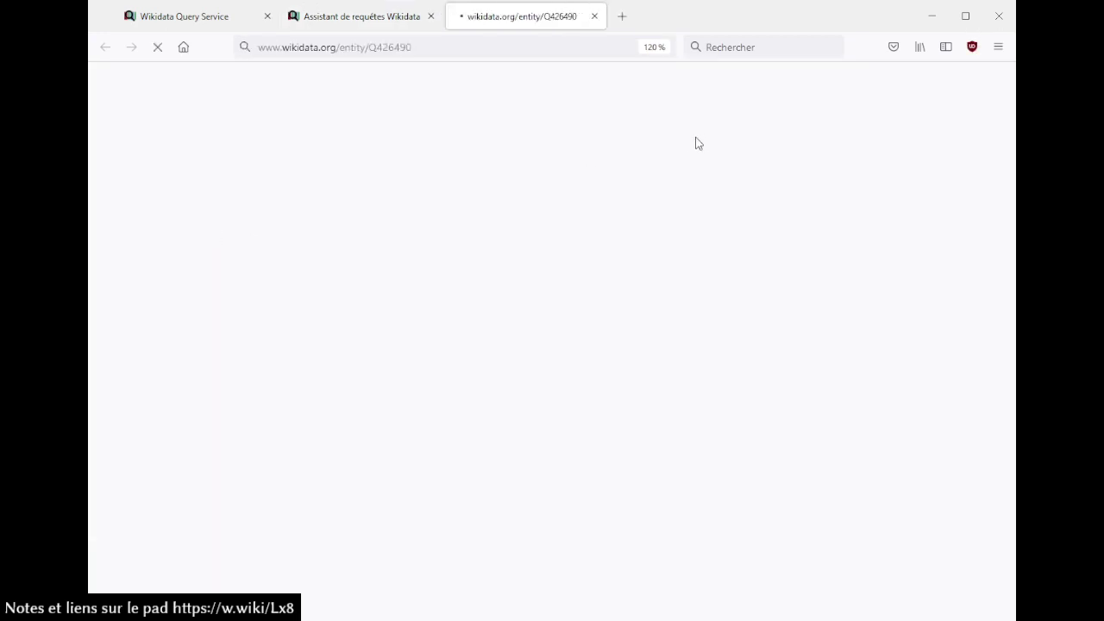
- Find the "lieu du tournage" statement on the film's item and close the item page
scroll(591, 233, "down", 5)
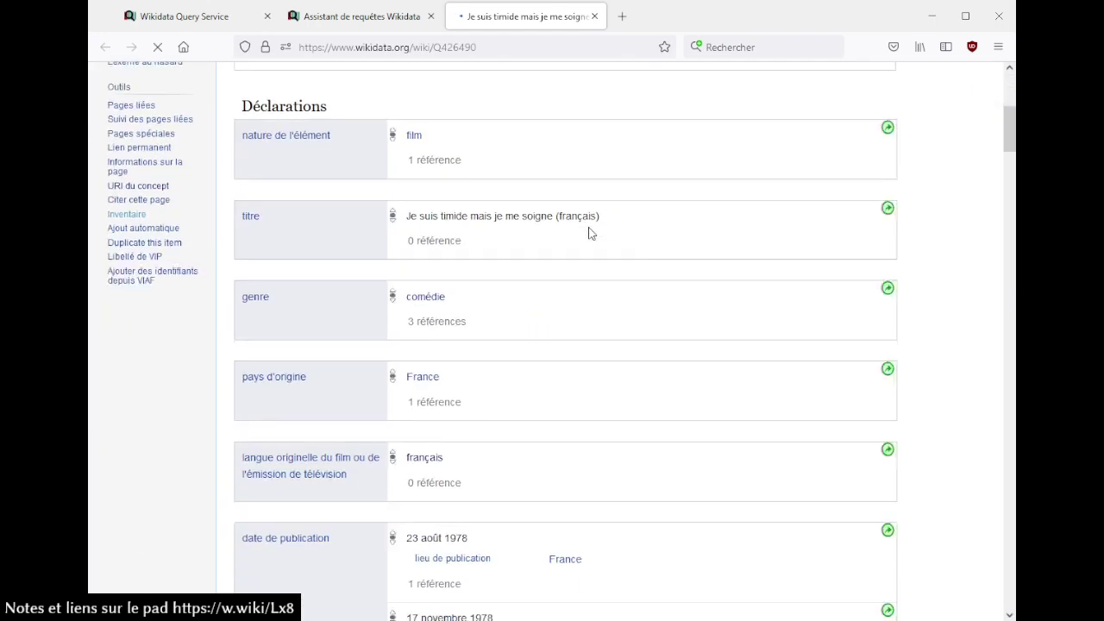
scroll(590, 233, "down", 10)
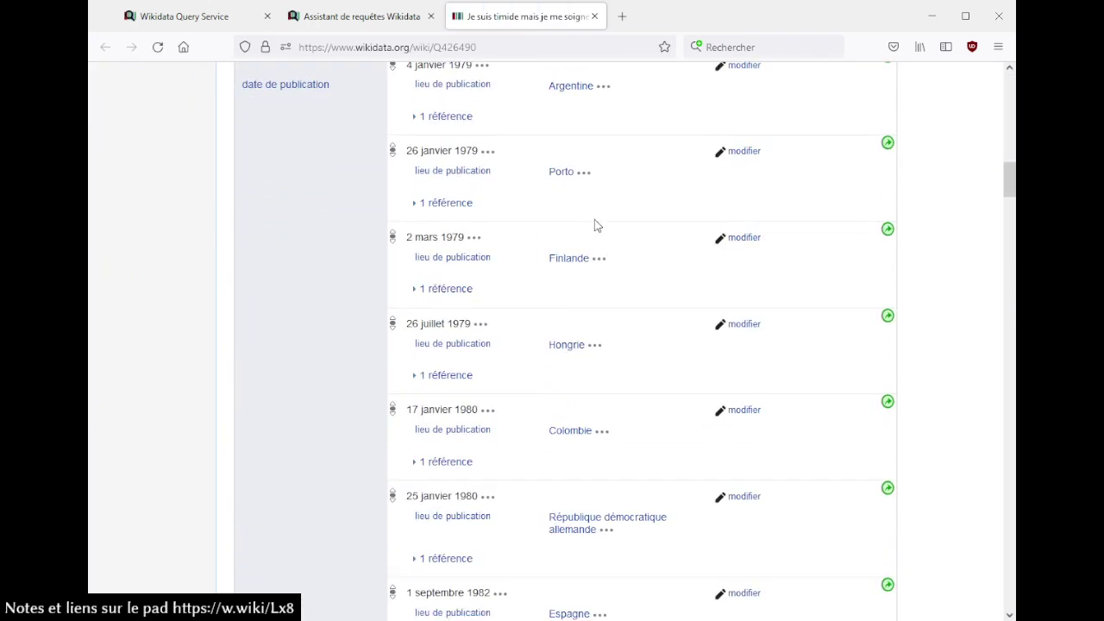
key("ctrl+f")
type("lieu du tou")
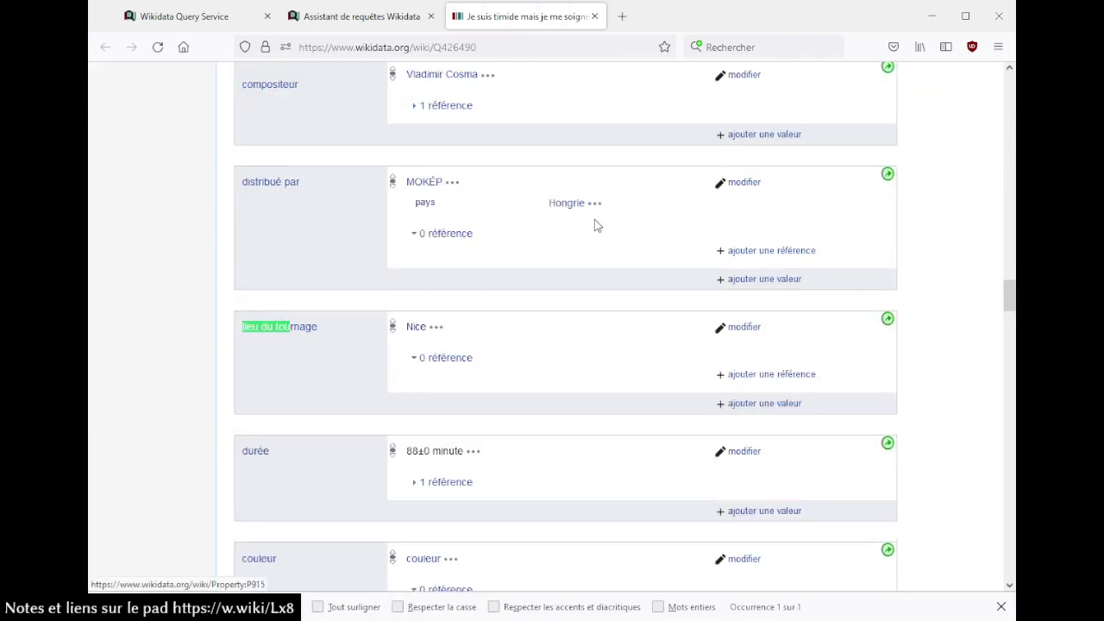
left_click(595, 17)
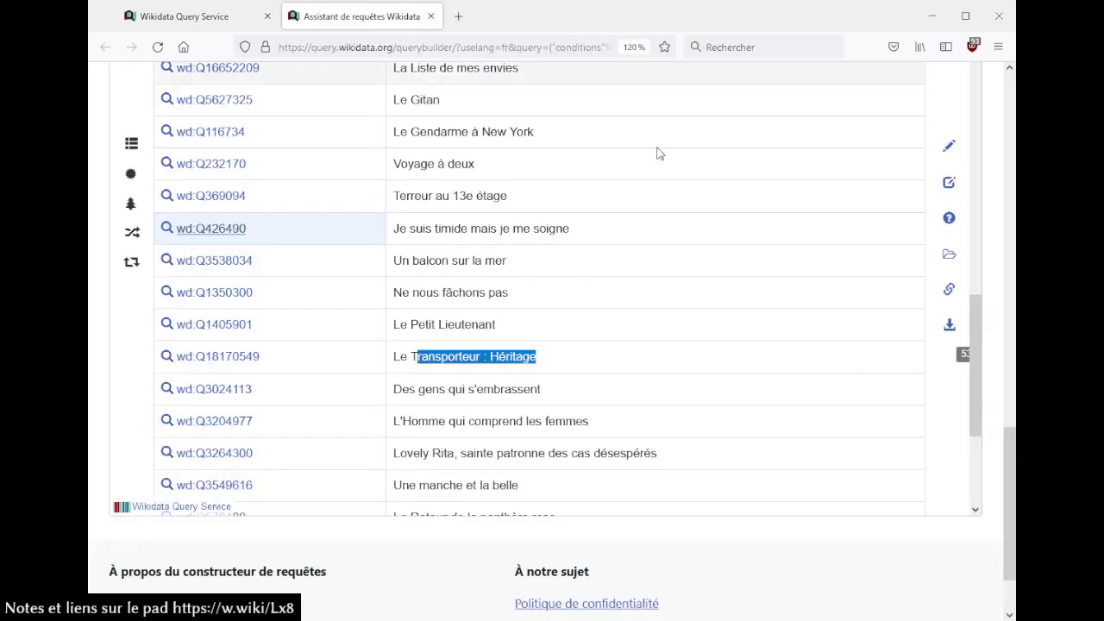
- Set the value of the "lieu du tournage" condition to "studios de la Victorine"
left_click_drag(1010, 458, 984, 229)
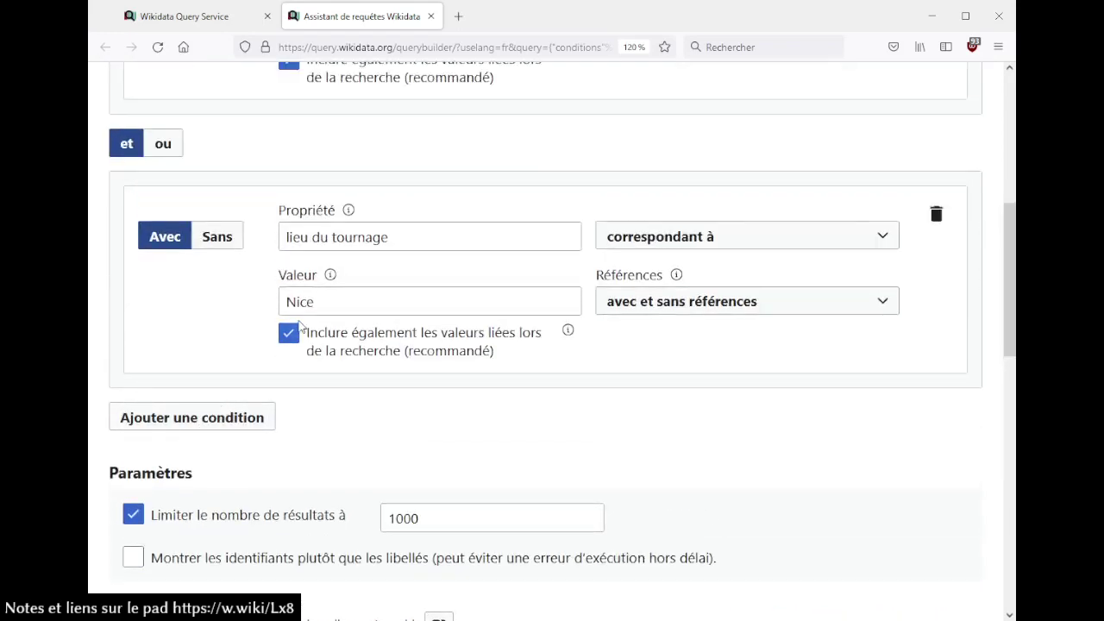
left_click(331, 301)
key("ctrl+a")
type("sutiod")
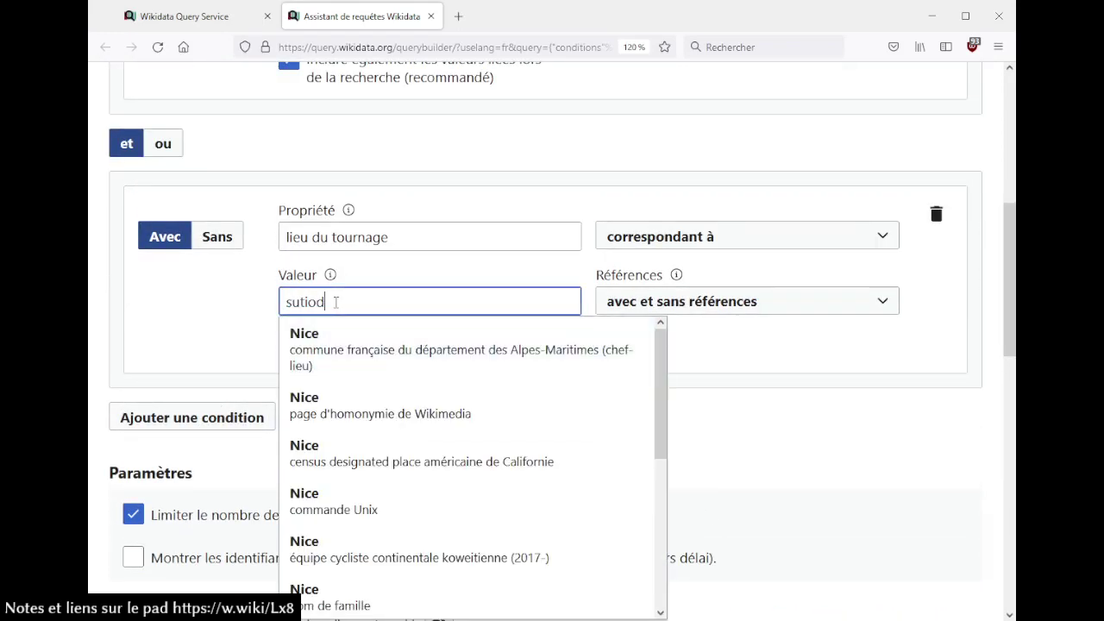
key("BackSpace")
key("BackSpace")
key("BackSpace")
key("BackSpace")
key("BackSpace")
type("tudio de la ")
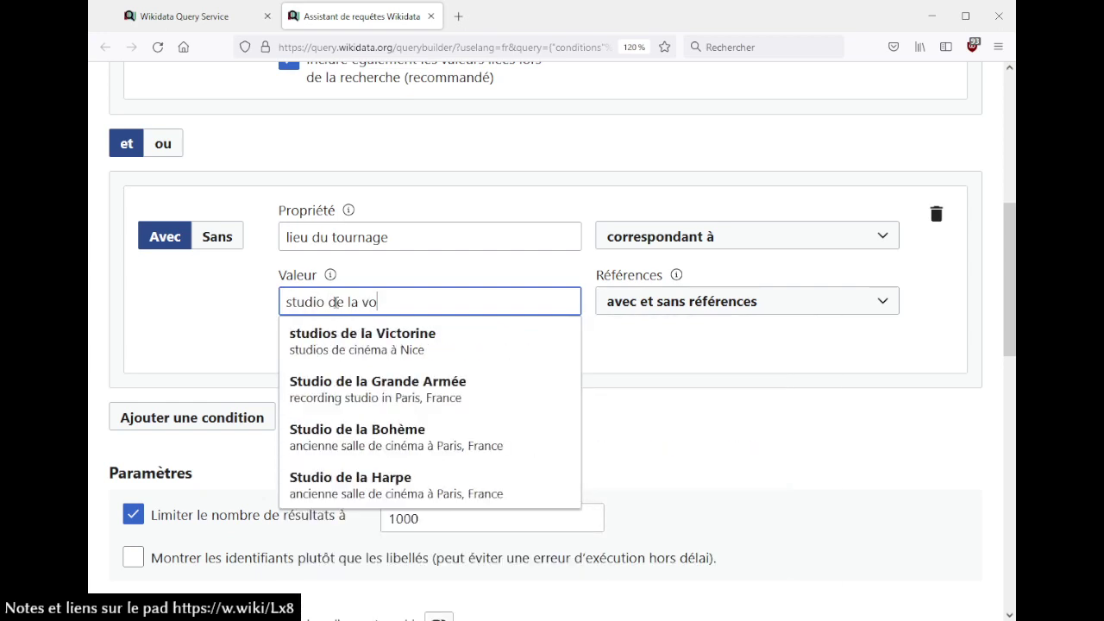
type("vic")
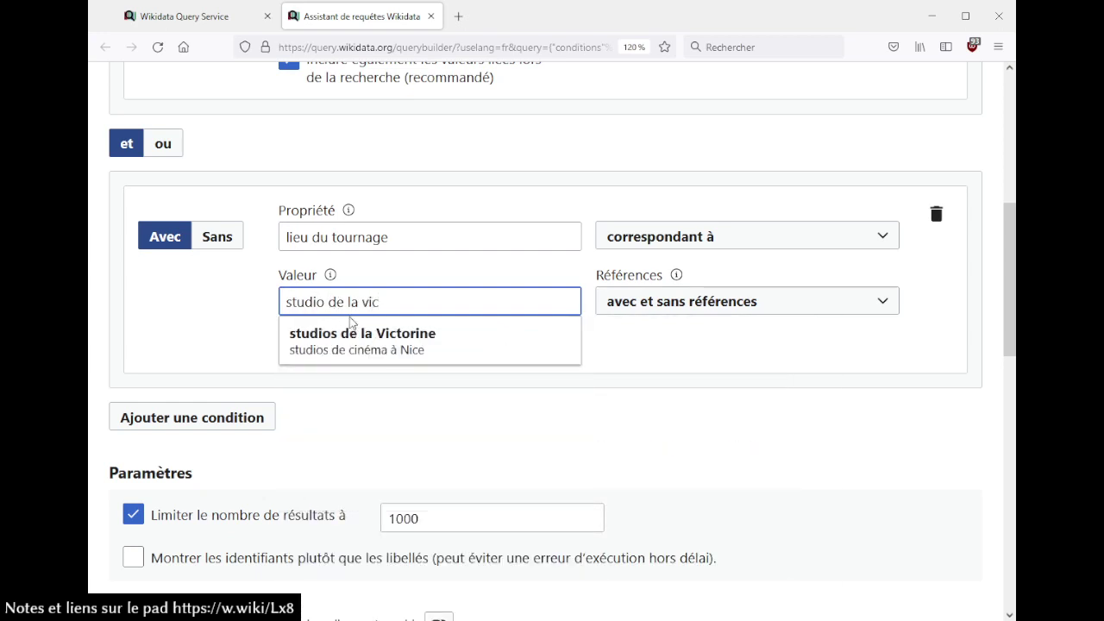
left_click(351, 321)
- Run the query for films shot at the studios de la Victorine and review the results against the conditions
scroll(400, 324, "down", 5)
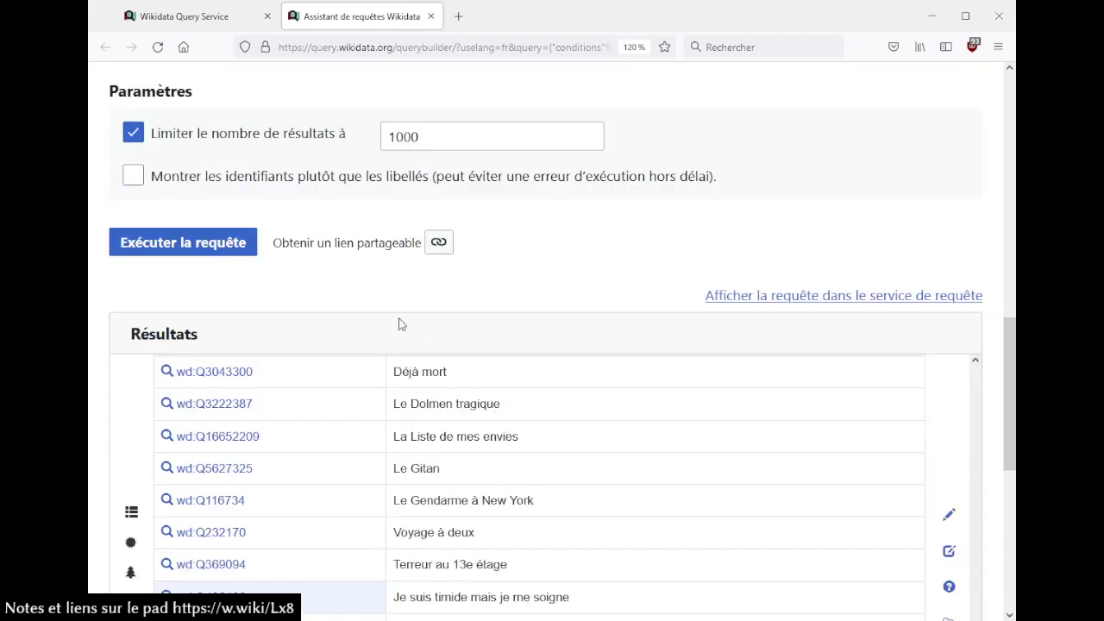
left_click(210, 248)
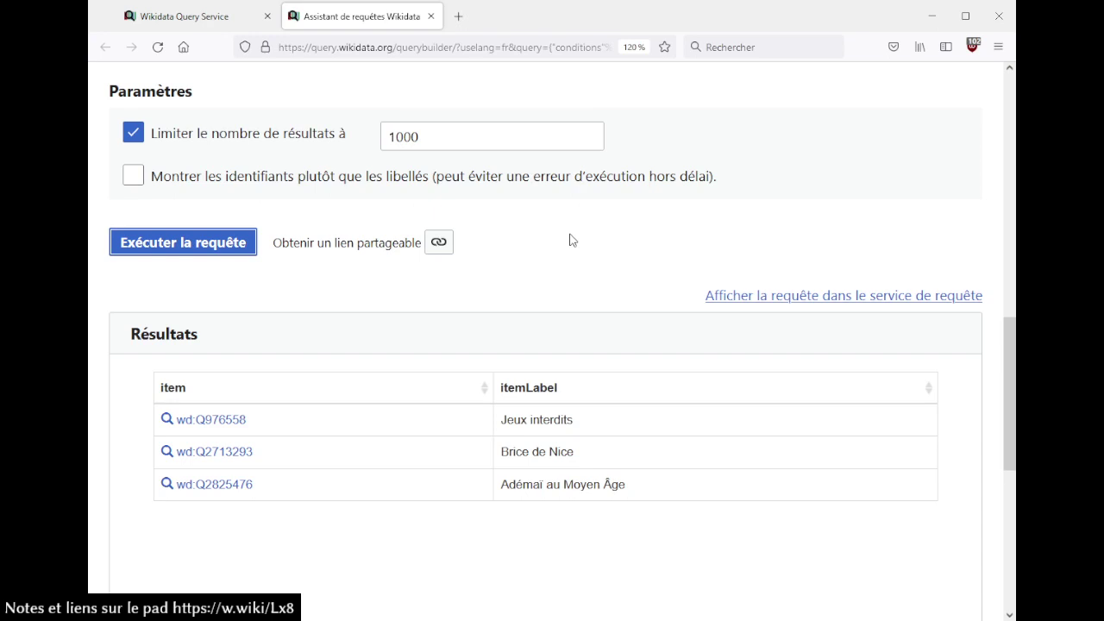
scroll(570, 240, "down", 4)
scroll(570, 240, "up", 1)
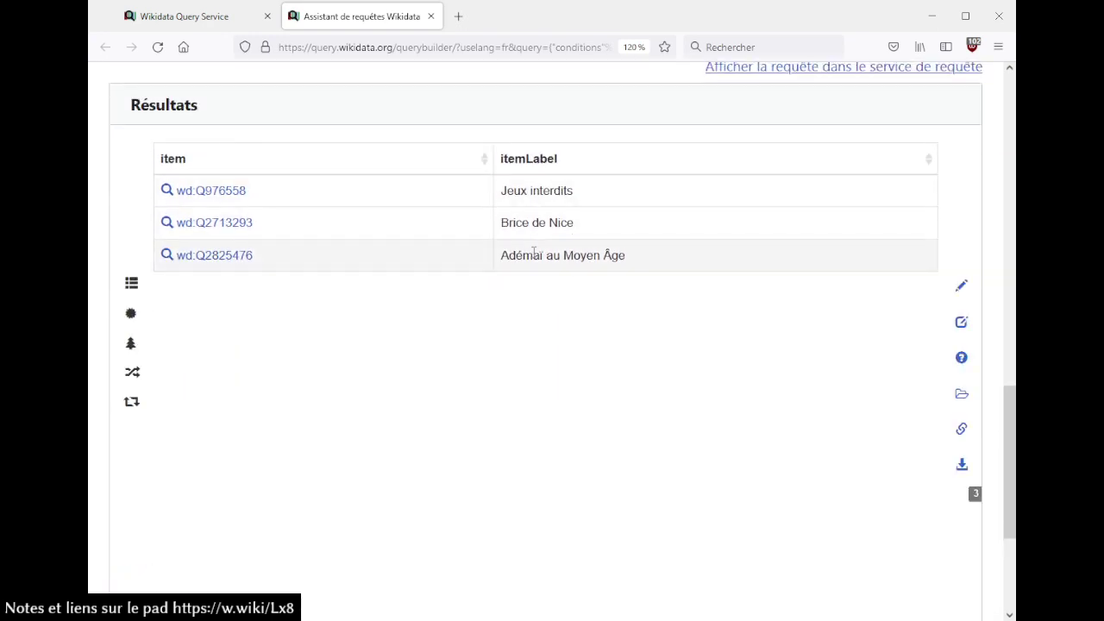
scroll(559, 328, "up", 1)
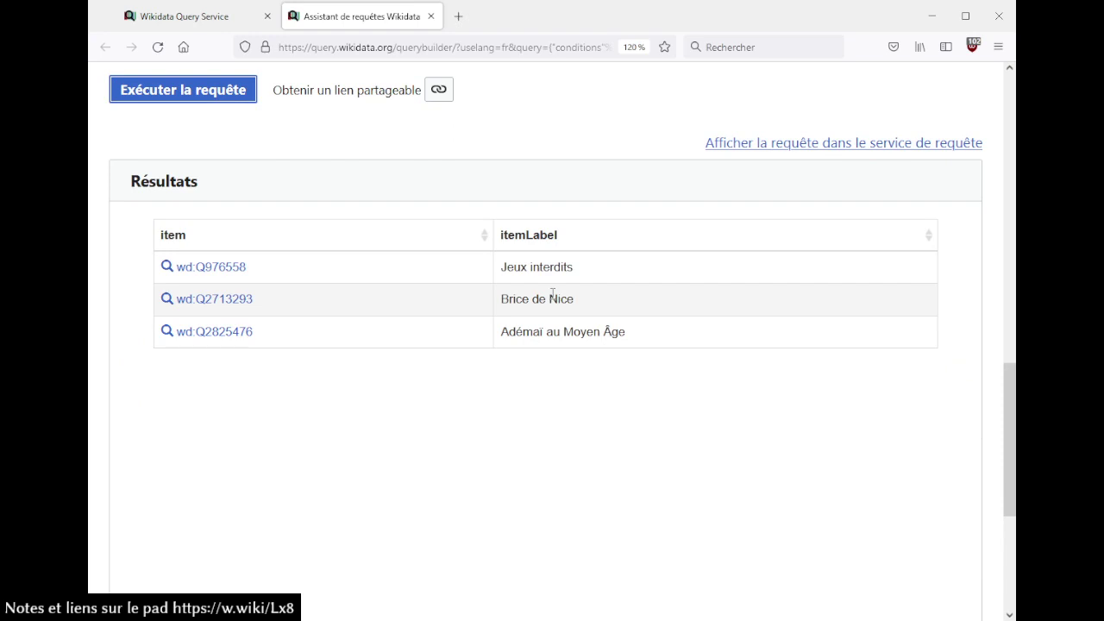
scroll(552, 293, "up", 5)
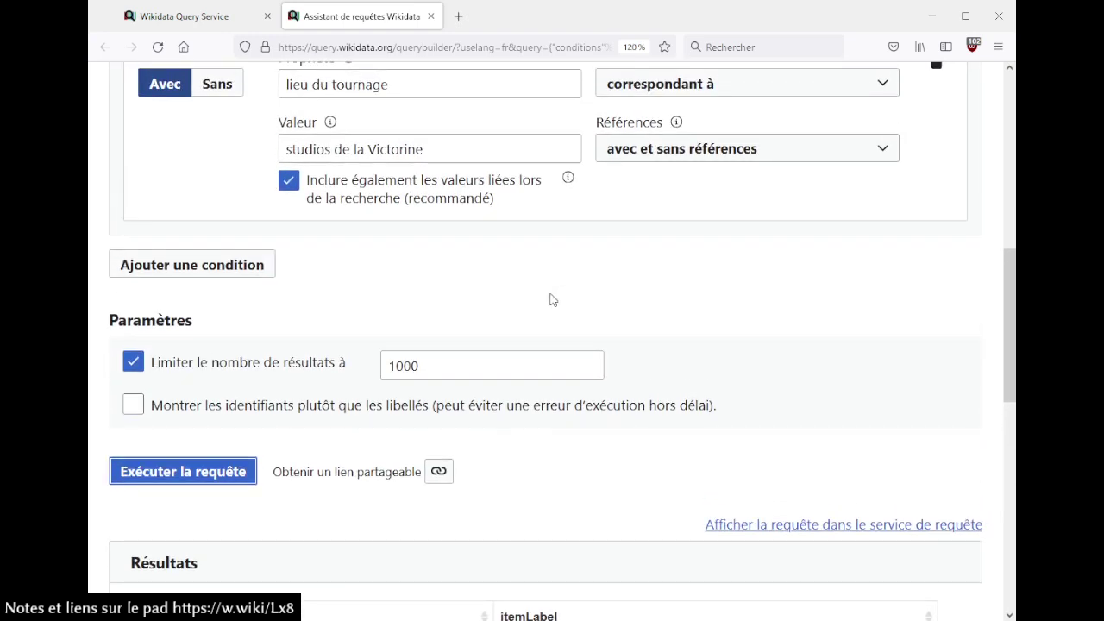
scroll(552, 299, "down", 3)
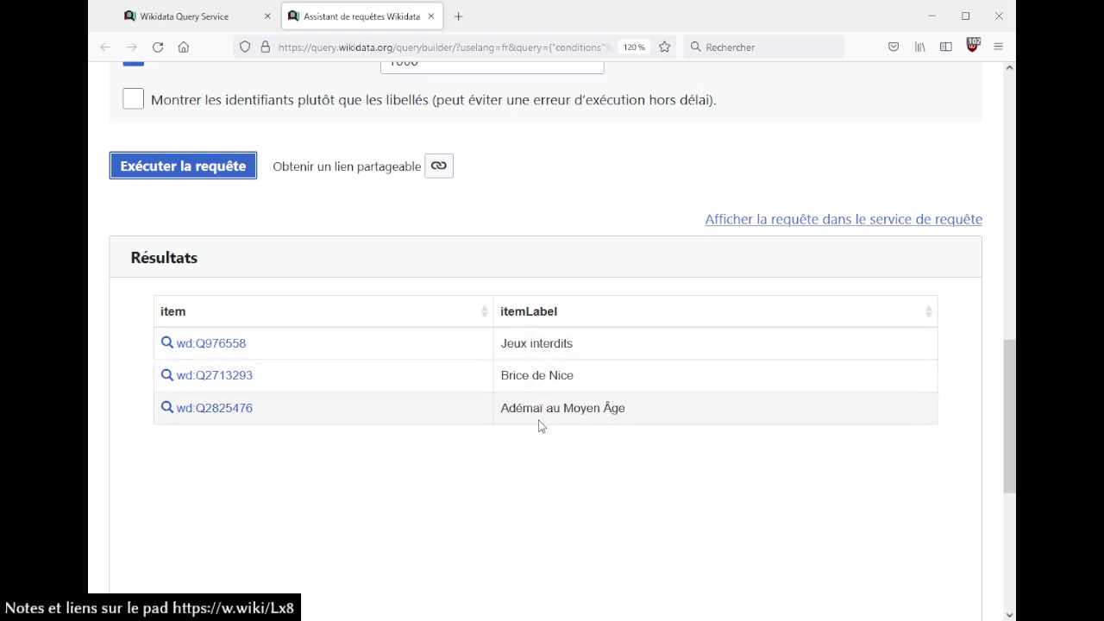
- Set the value of the "lieu du tournage" condition to Nice, the French commune, and rerun the query
scroll(541, 403, "up", 4)
left_click(431, 232)
key("ctrl+a")
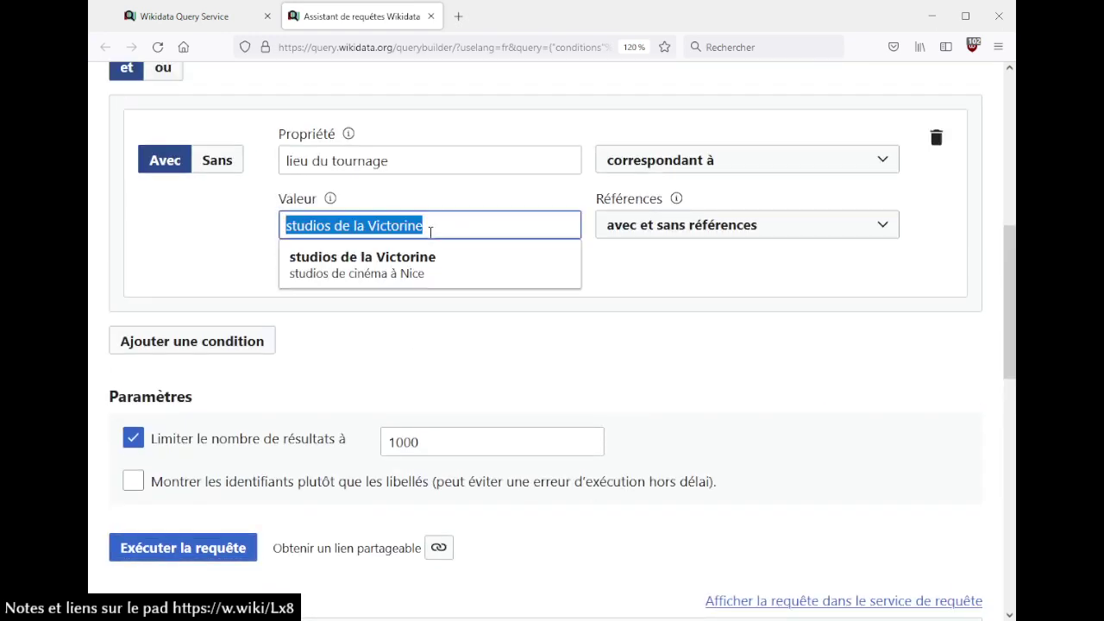
type("nice")
left_click(402, 263)
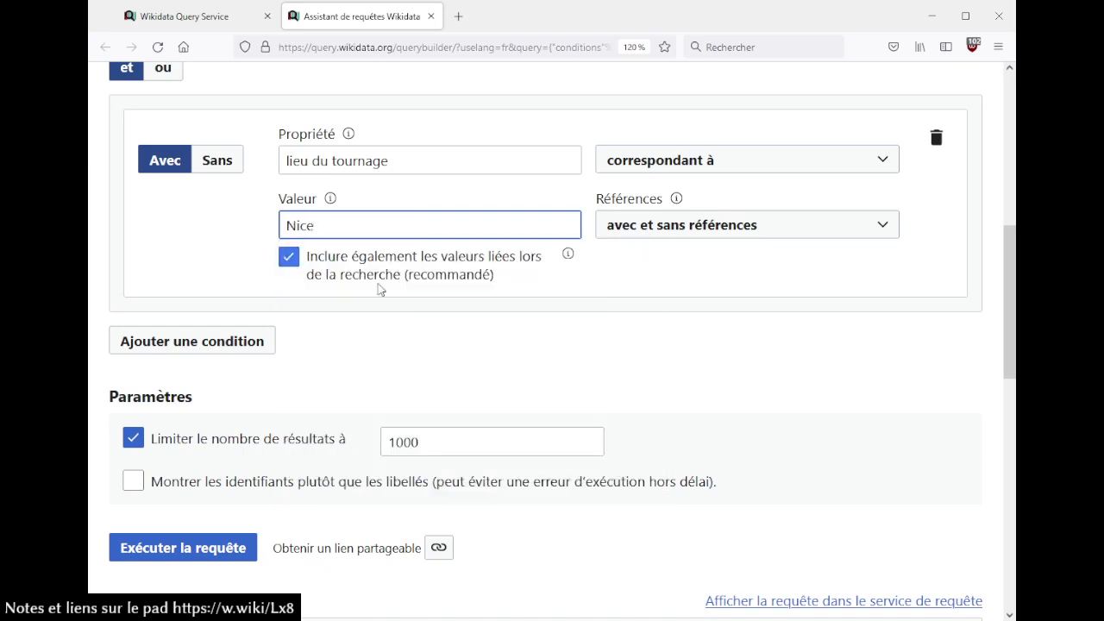
left_click(185, 549)
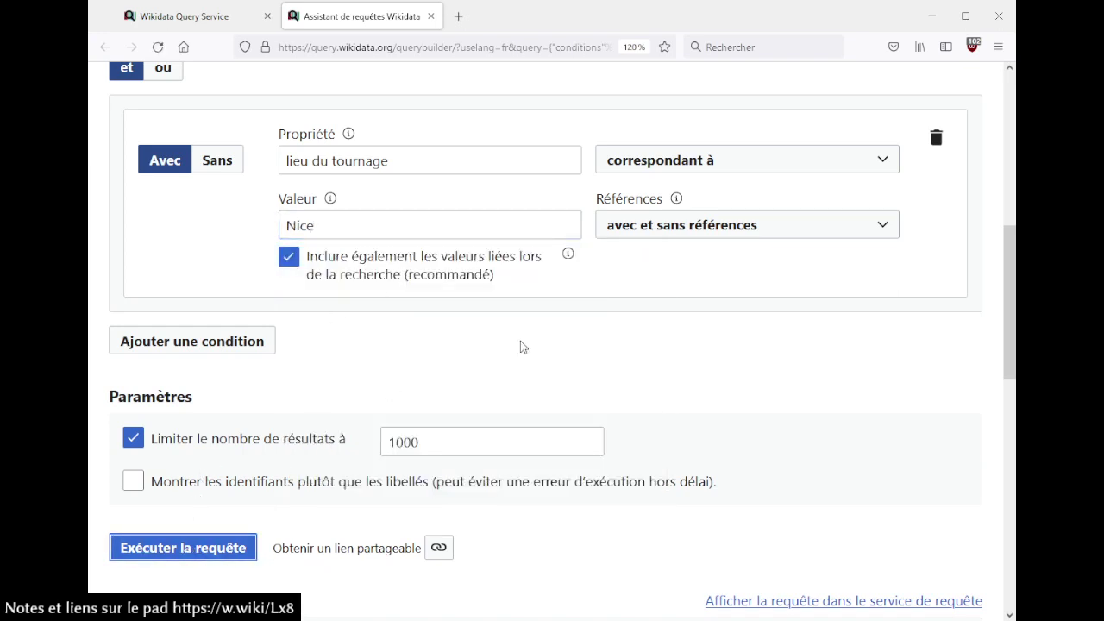
- Look through the list of films shot in Nice and search the page for "ade"
scroll(520, 345, "down", 6)
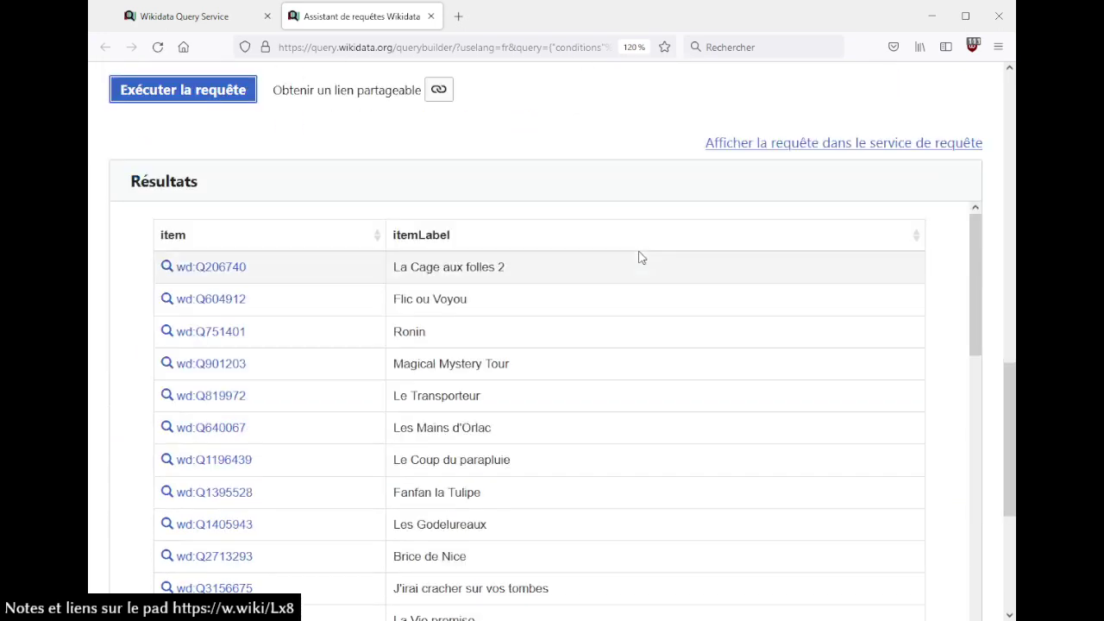
scroll(616, 287, "down", 5)
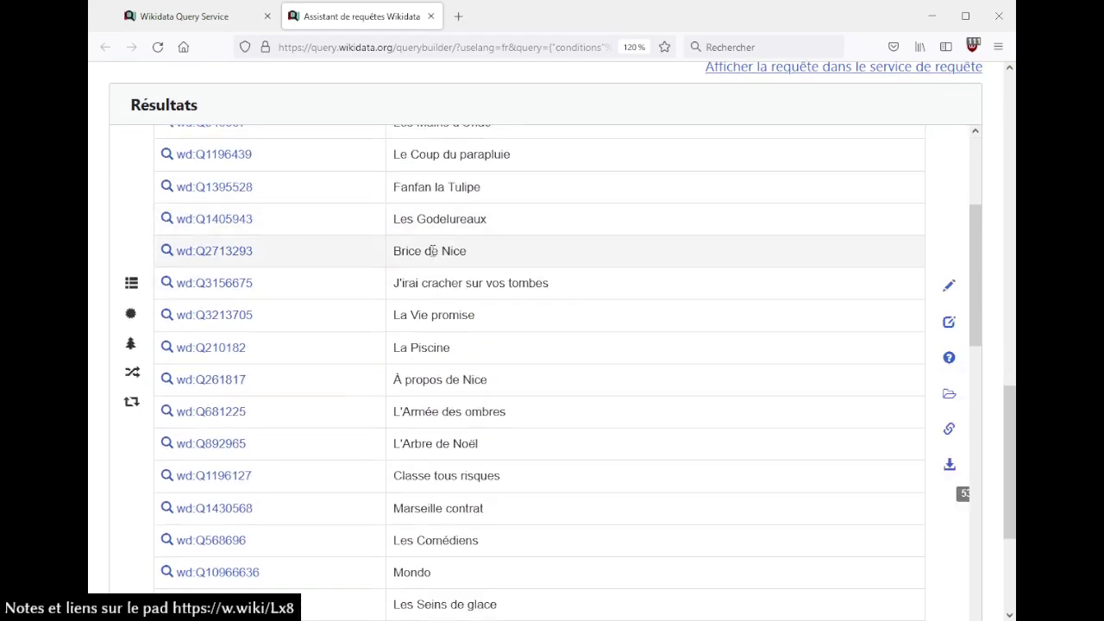
scroll(594, 268, "down", 2)
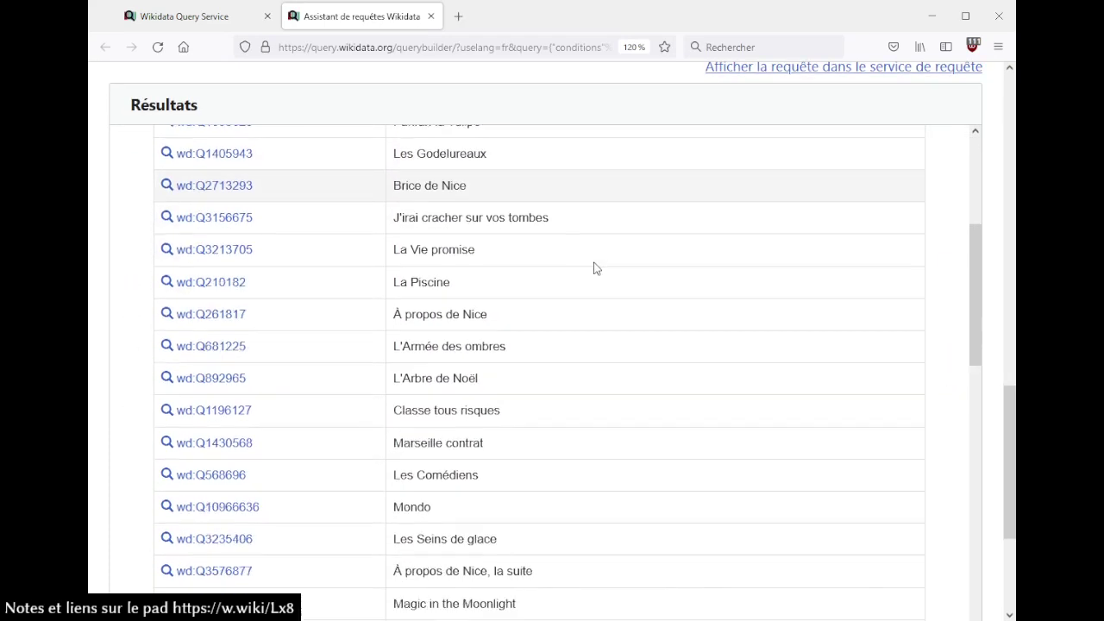
scroll(594, 268, "down", 7)
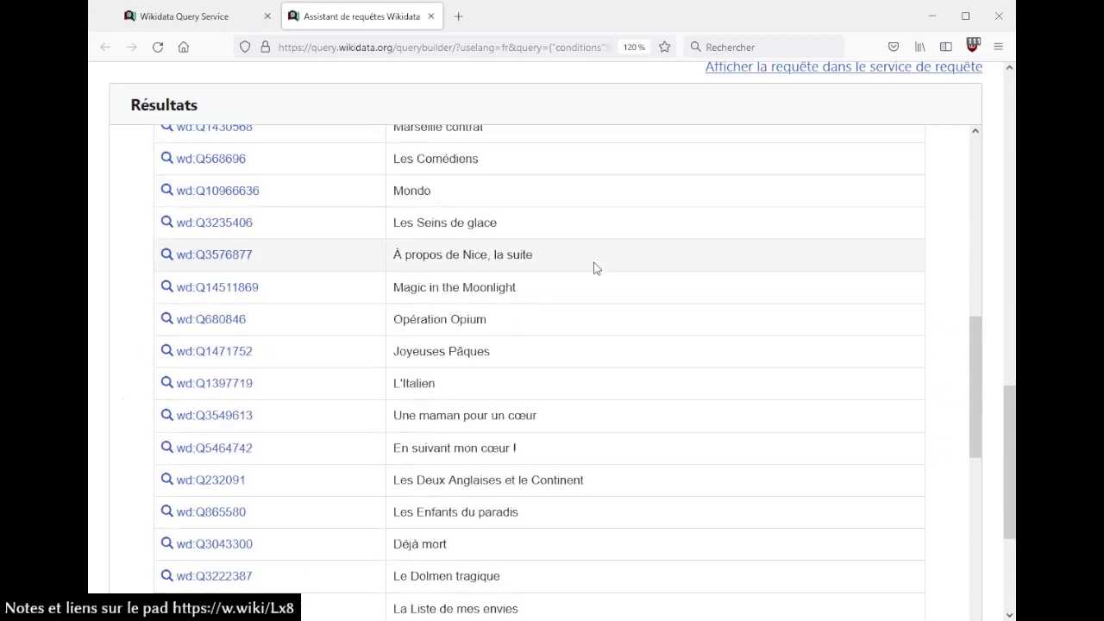
key("ctrl+f")
type("ade")
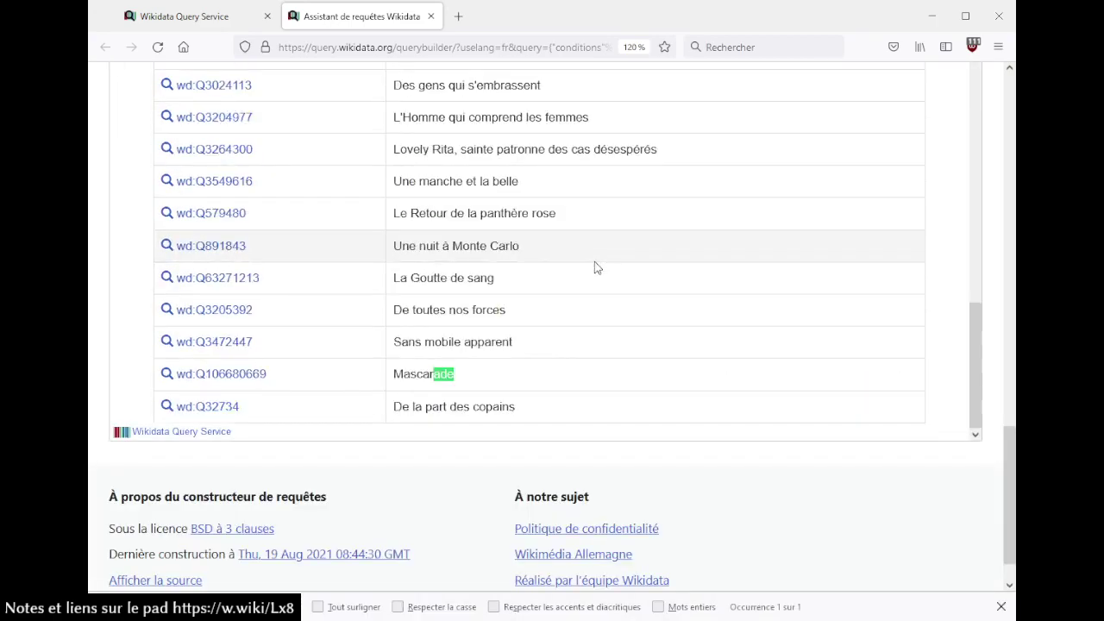
key("Escape")
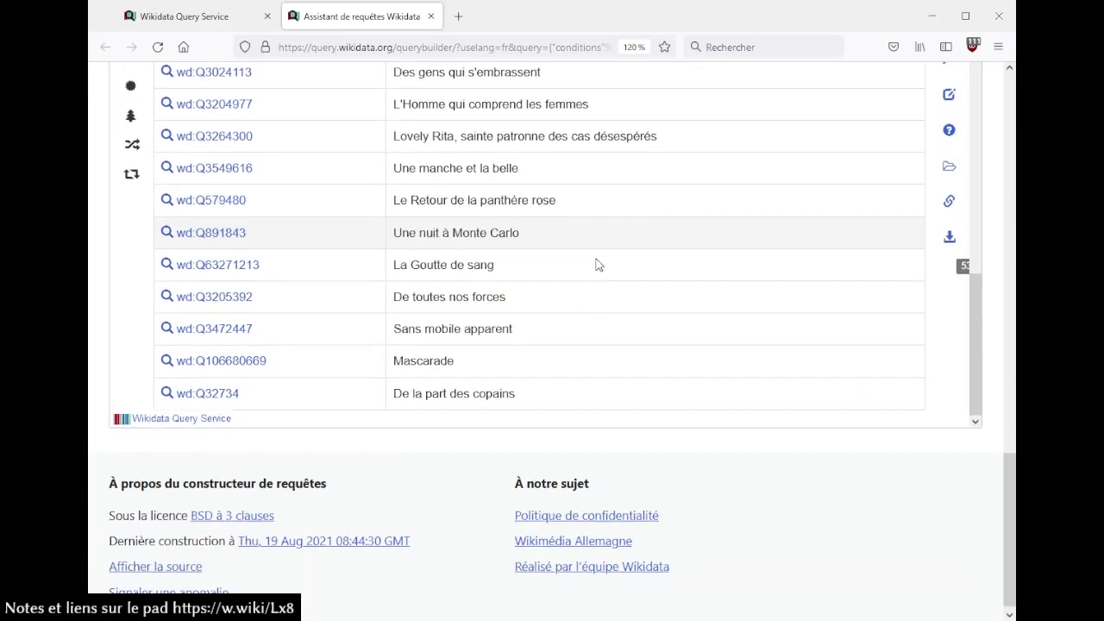
- Search the list of films shot in Nice for "brice d"
scroll(605, 295, "up", 5)
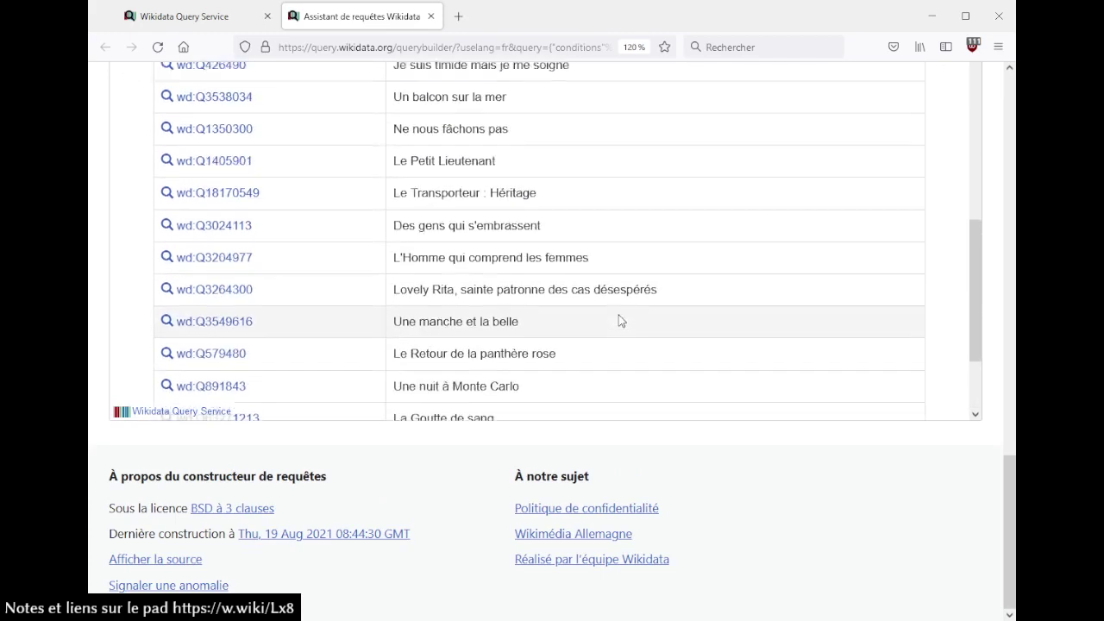
scroll(619, 319, "up", 3)
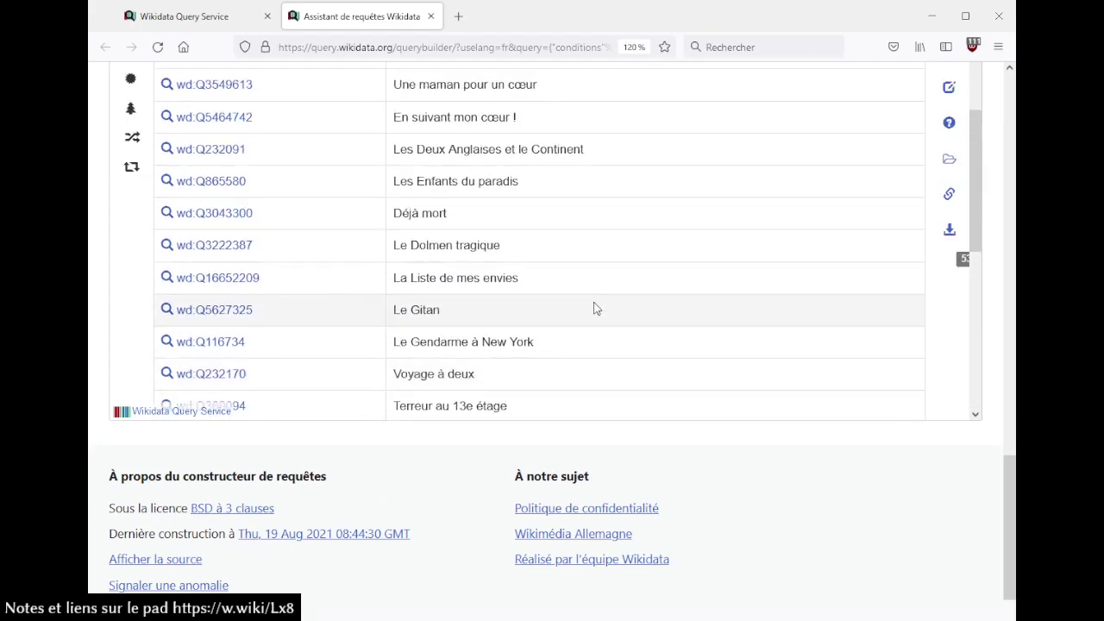
key("ctrl+f")
type("brice d")
key("Escape")
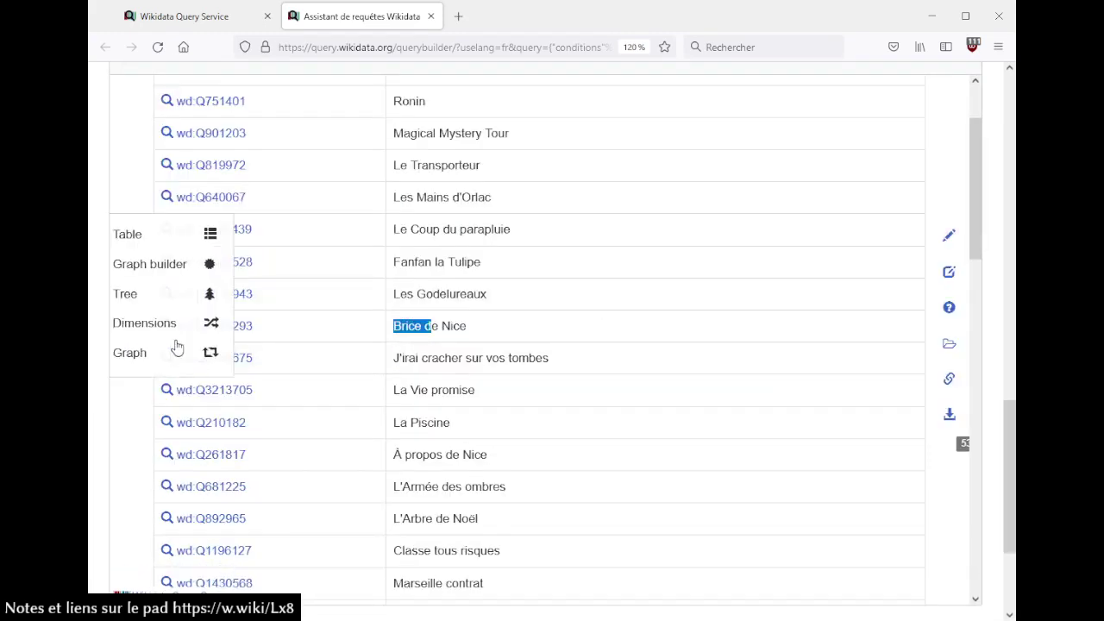
- Open the Wikidata item for Brice de Nice, search it for "lieu d", check its filming locations and close it
middle_click(250, 327)
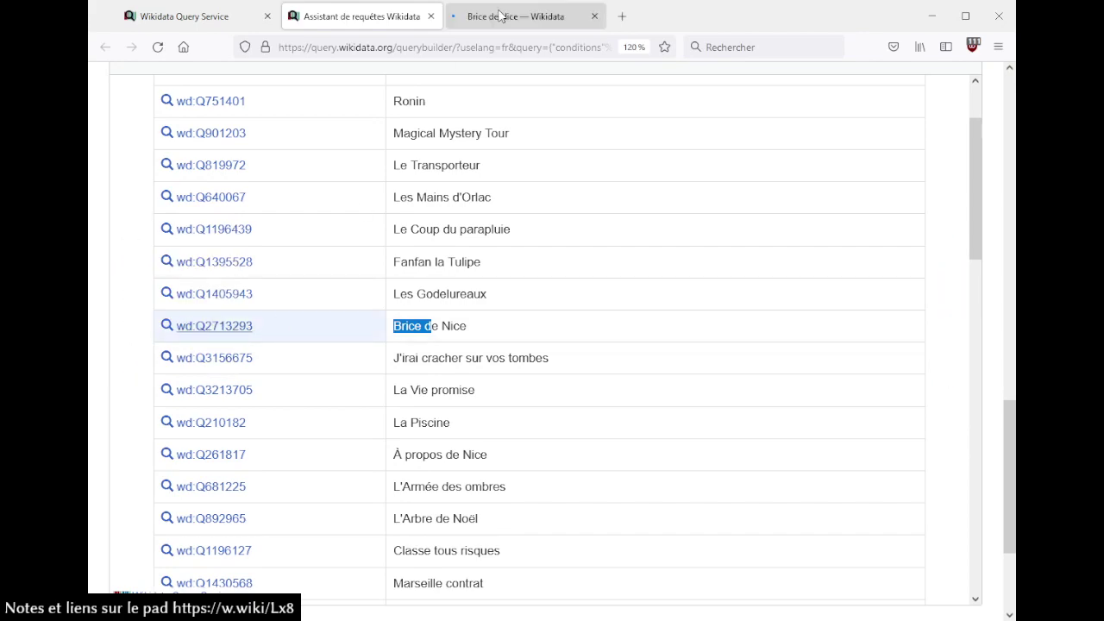
left_click(501, 15)
scroll(644, 299, "down", 10)
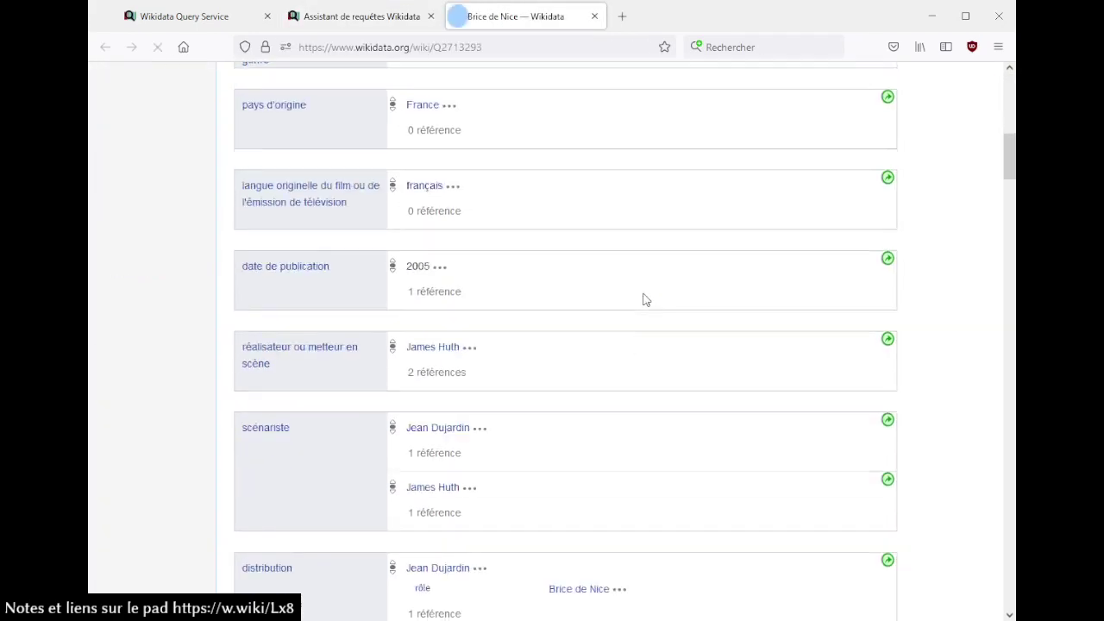
scroll(646, 300, "down", 3)
key("ctrl+f")
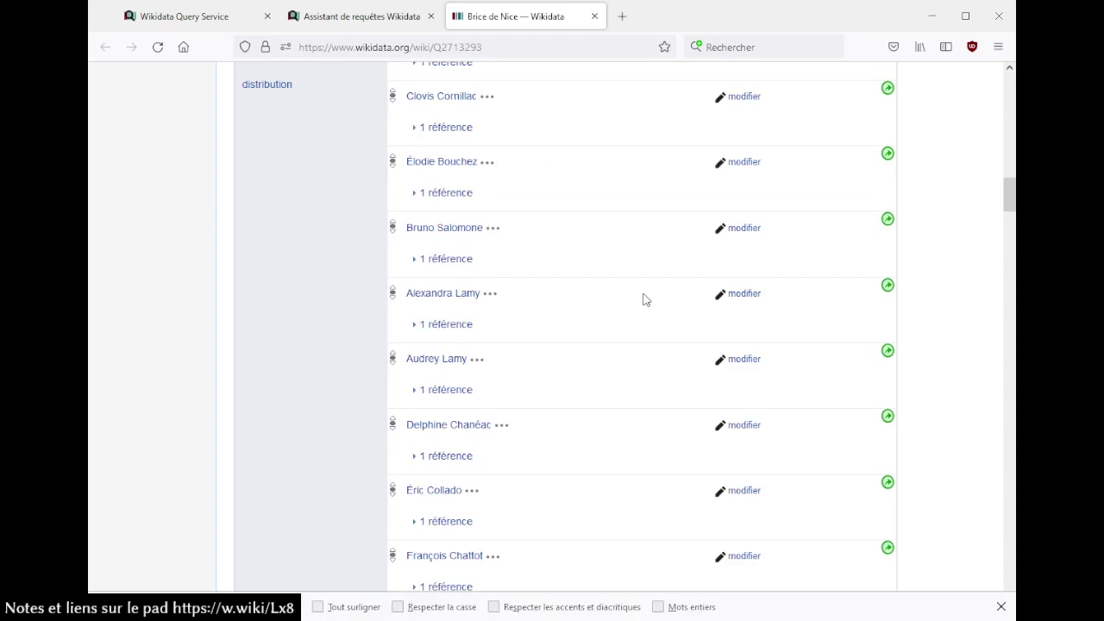
type("lieu d")
key("Return")
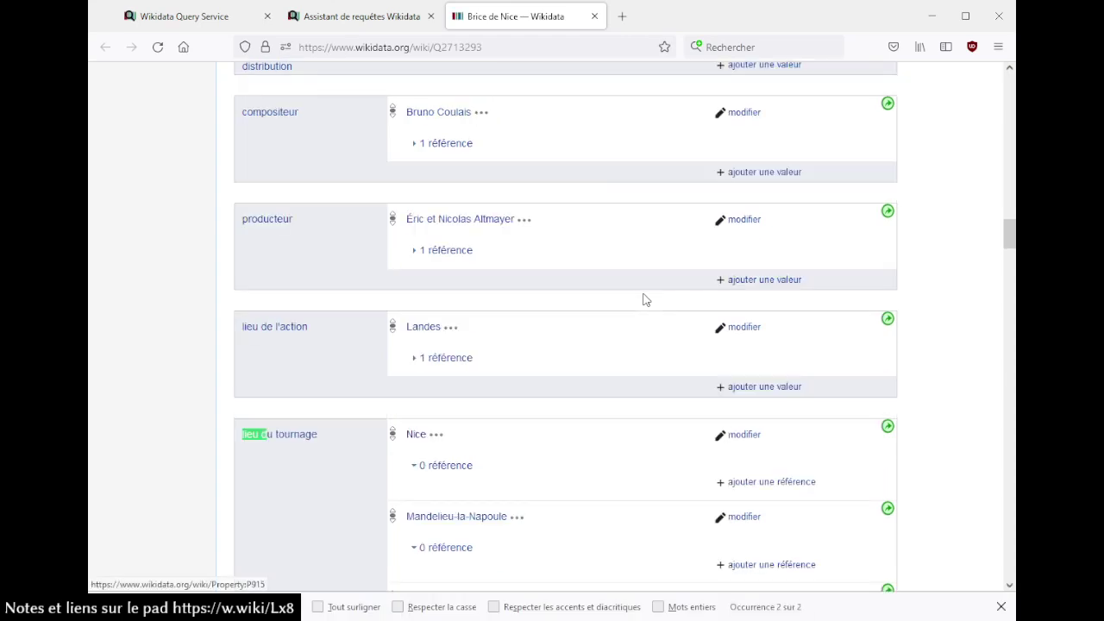
key("Escape")
scroll(488, 346, "down", 2)
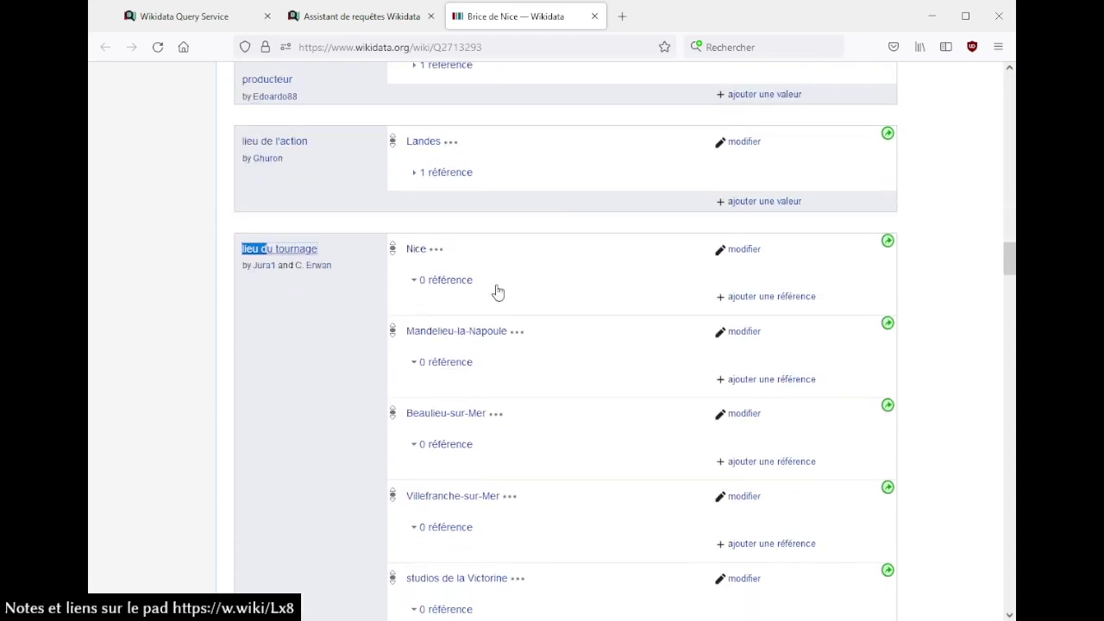
scroll(552, 322, "down", 2)
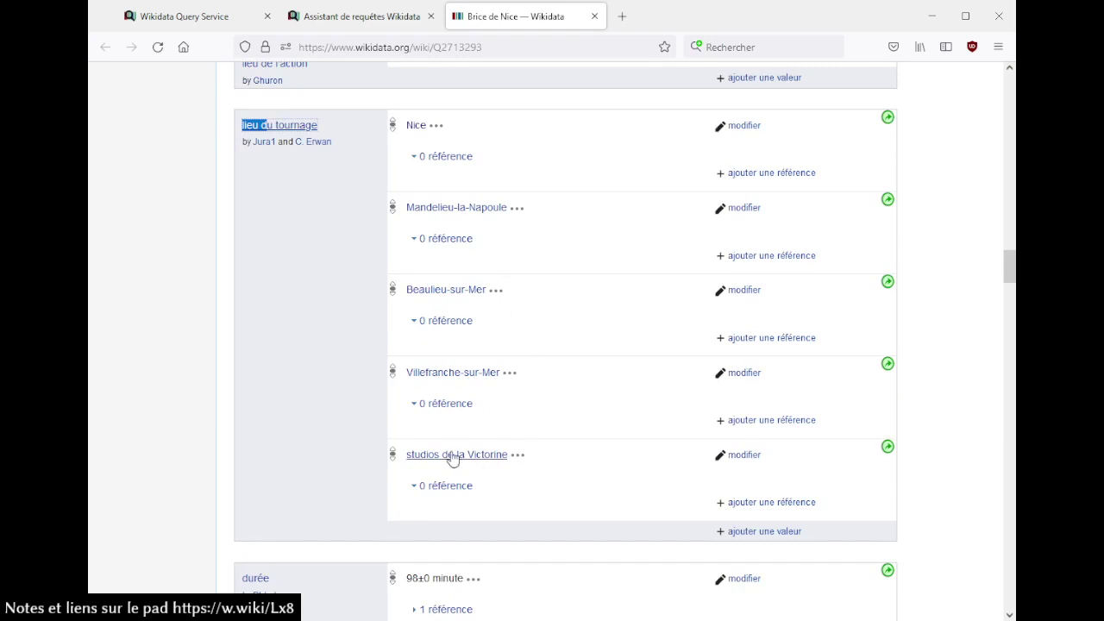
left_click(596, 17)
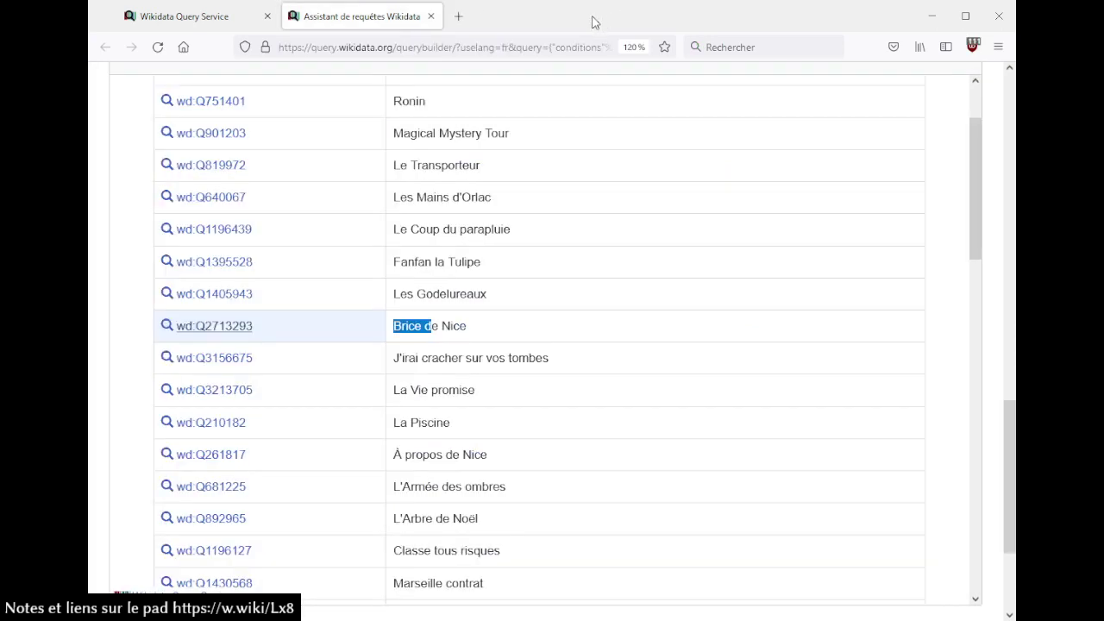
- Add another condition beneath the Nice filming-location condition and link the two with "ou"
scroll(577, 261, "up", 2)
key("ctrl+f")
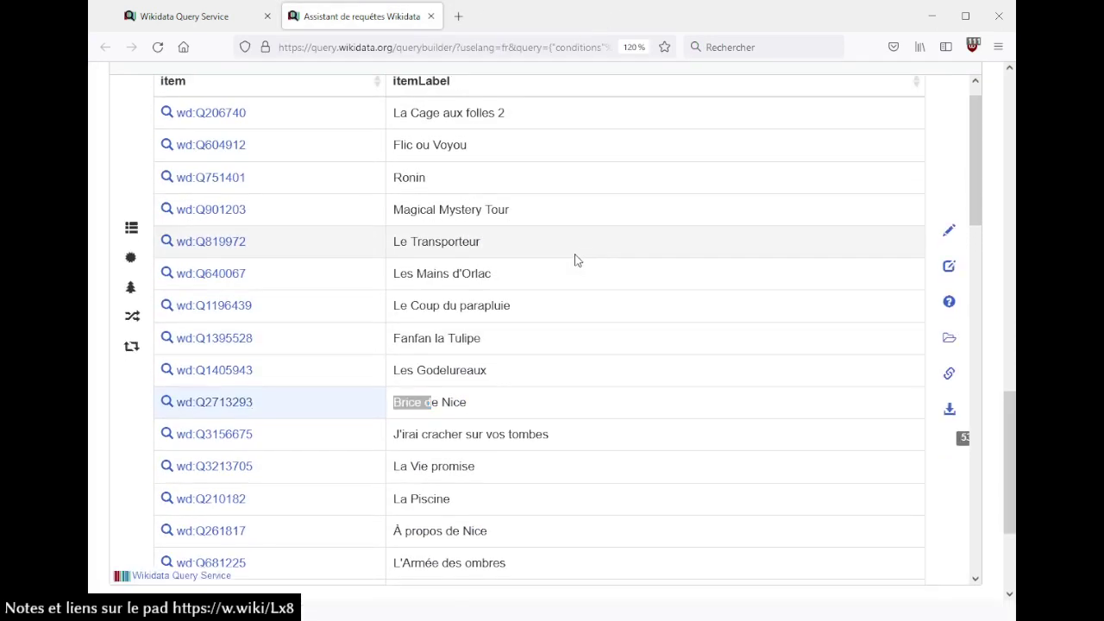
key("Escape")
scroll(562, 239, "up", 15)
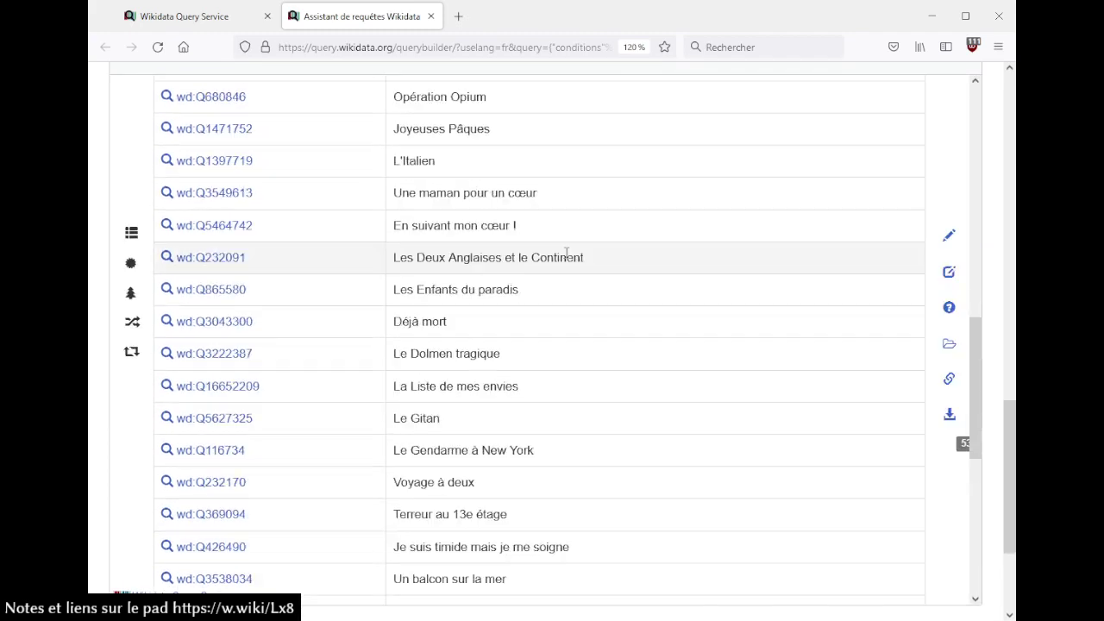
scroll(604, 224, "up", 3)
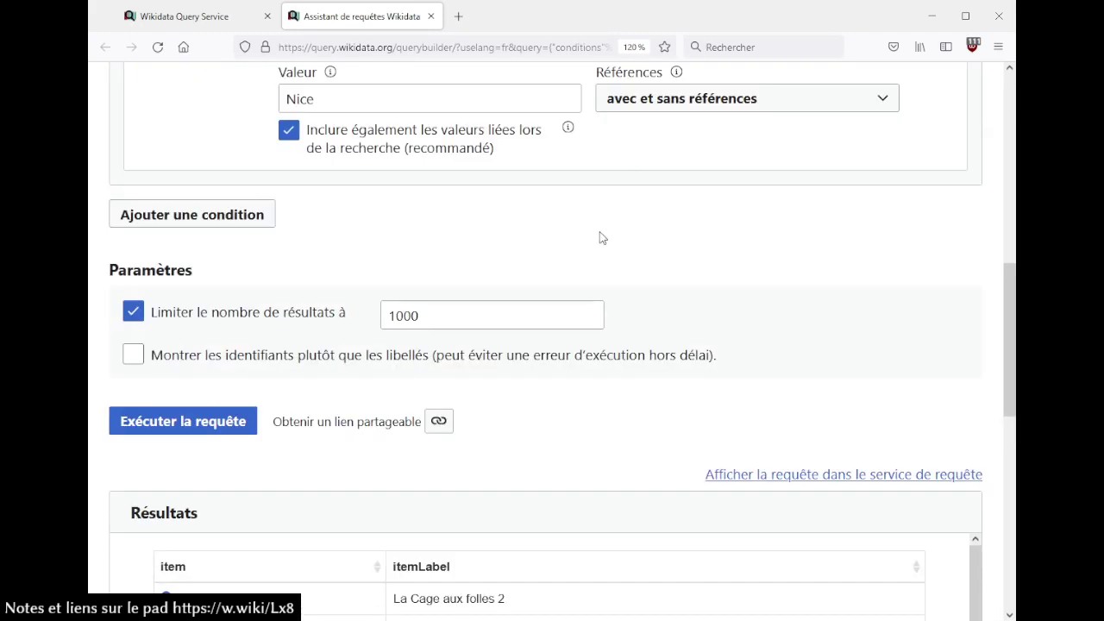
left_click(193, 382)
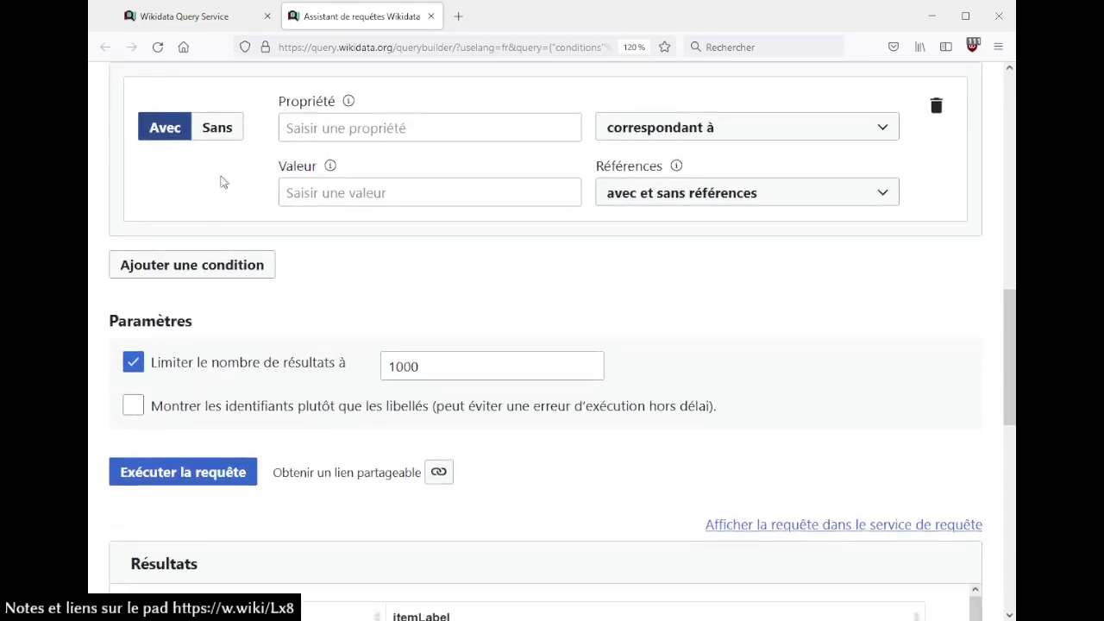
scroll(224, 191, "up", 4)
left_click(179, 254)
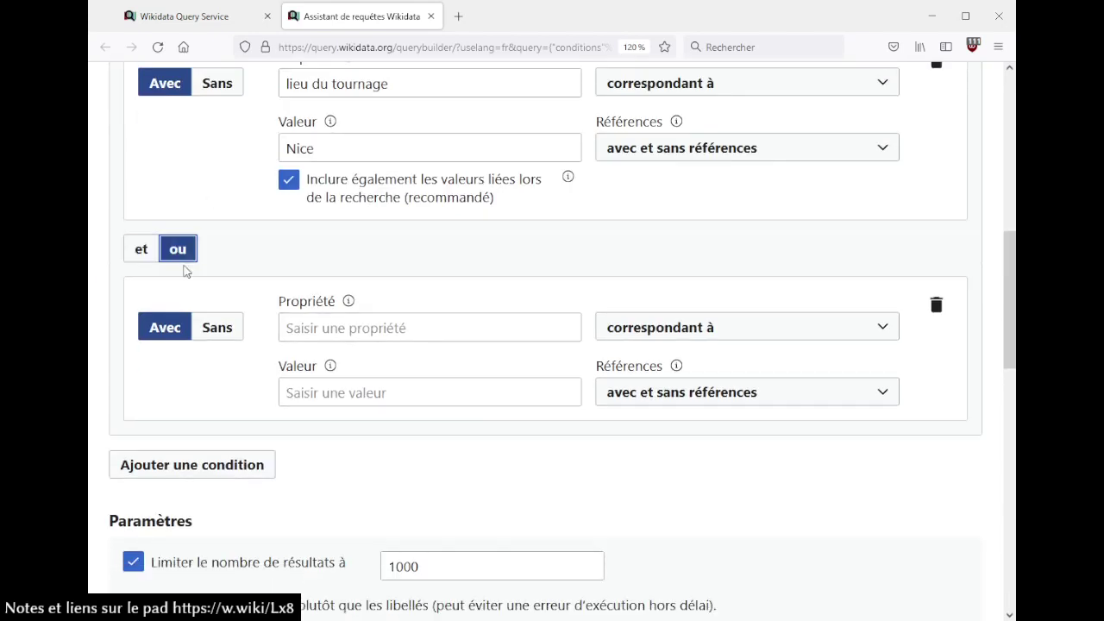
- Set the new condition's property to "lieu du tournage" and its value to "studios de la Victorine"
left_click(323, 324)
type("lieu du tourn")
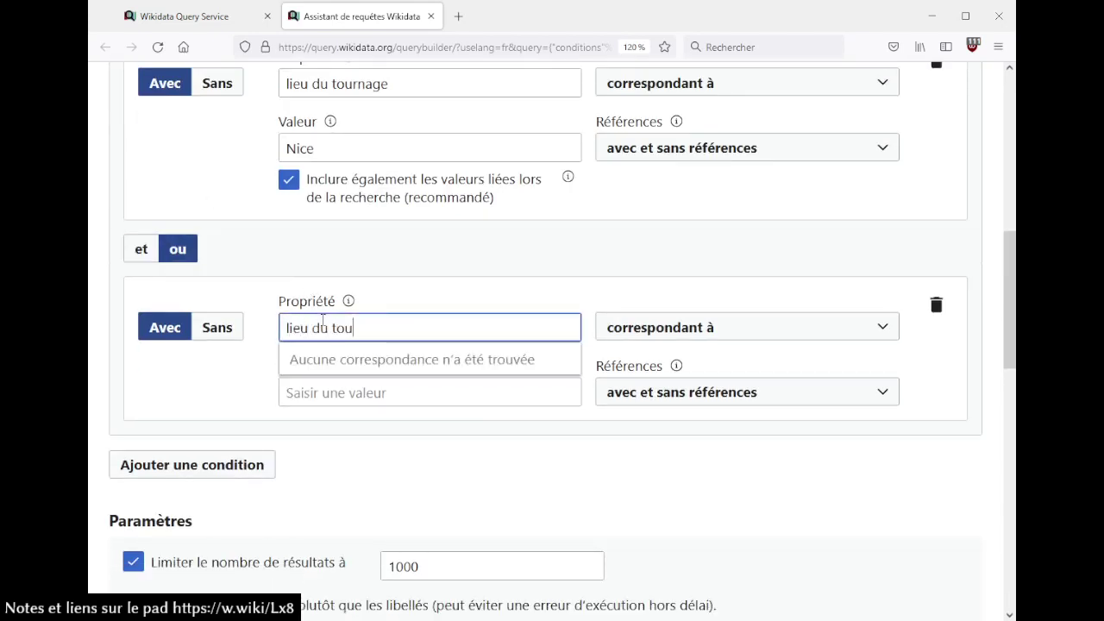
left_click(351, 371)
left_click(353, 387)
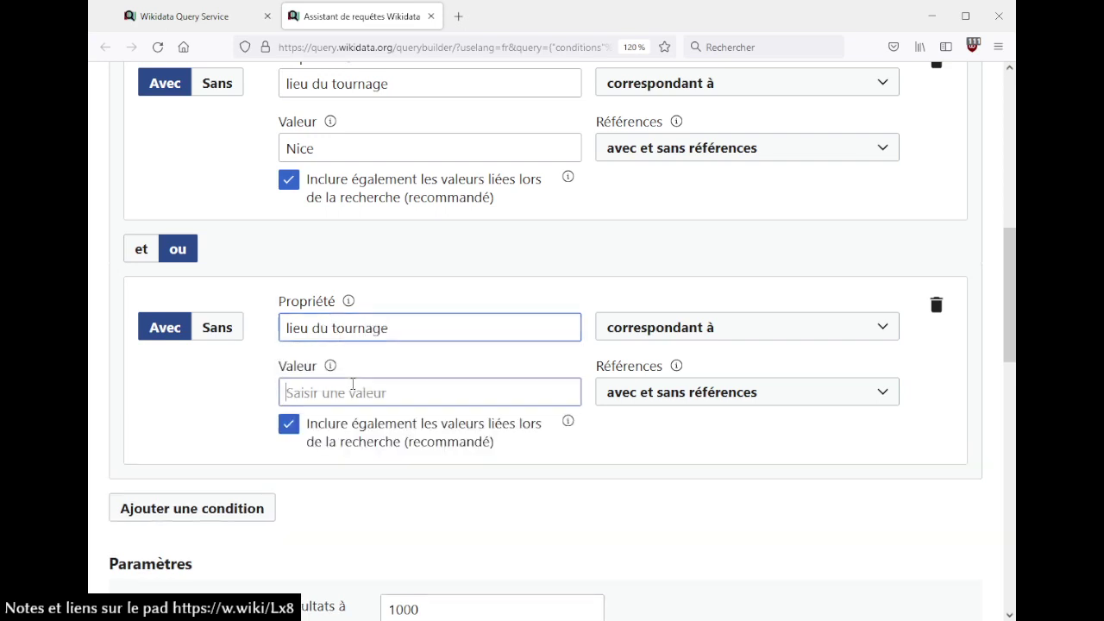
type("studios de la v")
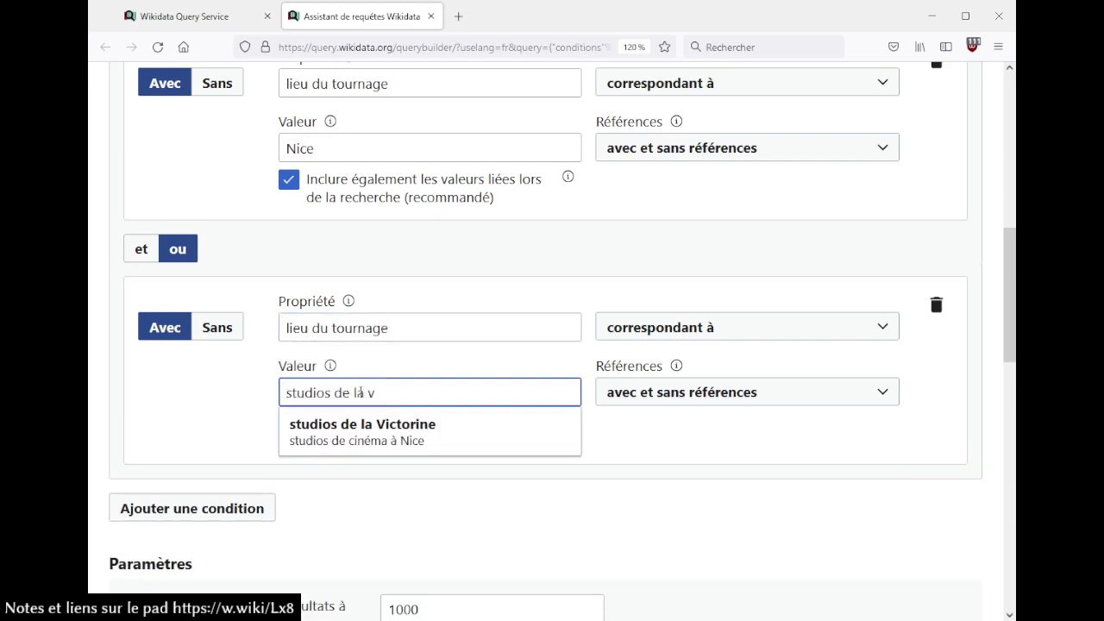
left_click(360, 424)
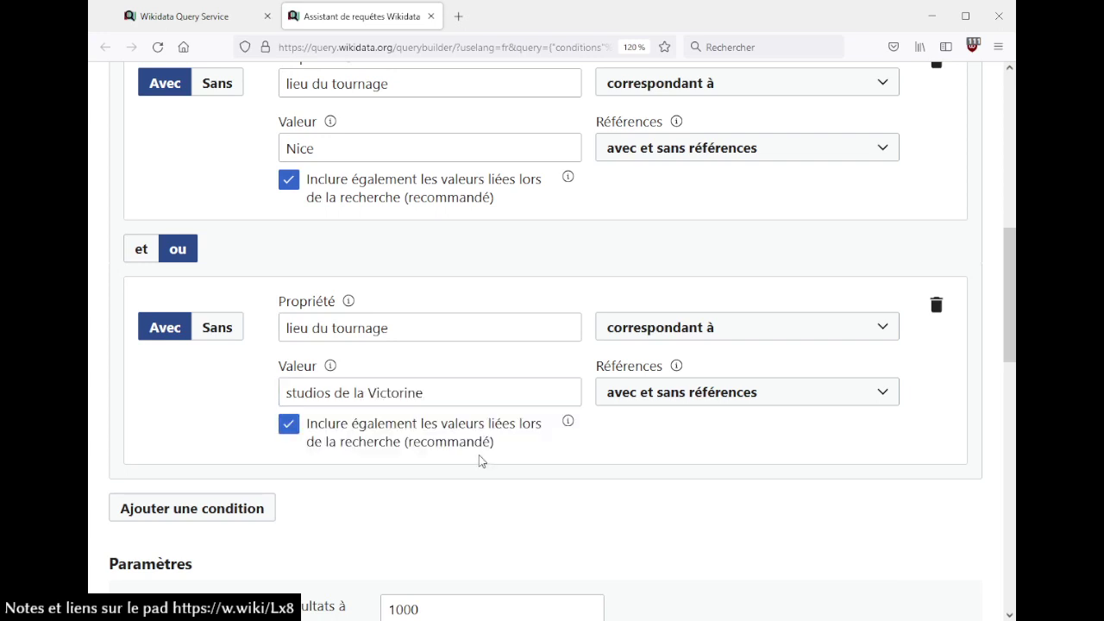
- Run the query for films shot in Nice or at the studios de la Victorine
scroll(480, 460, "down", 4)
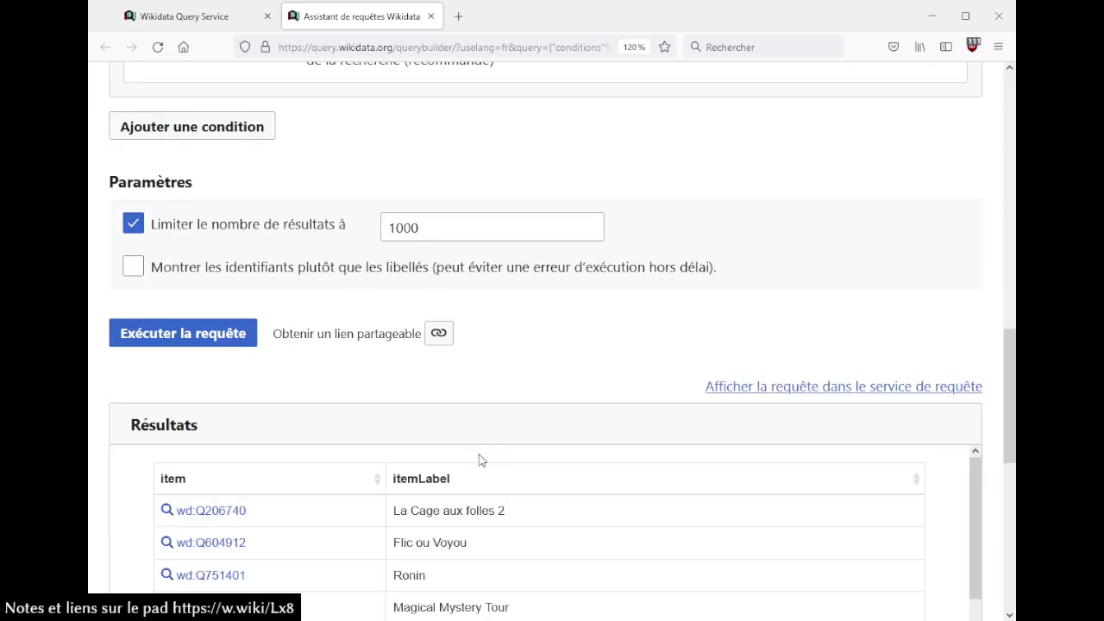
left_click(166, 332)
scroll(821, 173, "down", 3)
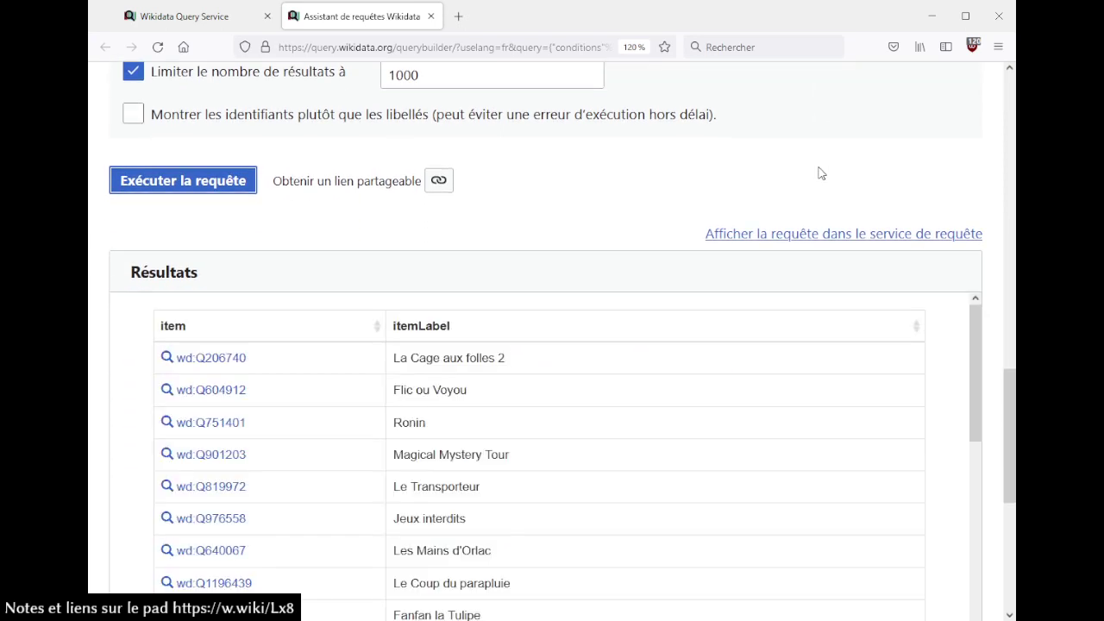
scroll(765, 318, "down", 3)
scroll(760, 323, "down", 3)
- Search the combined film results for "Adém"
key("ctrl+f")
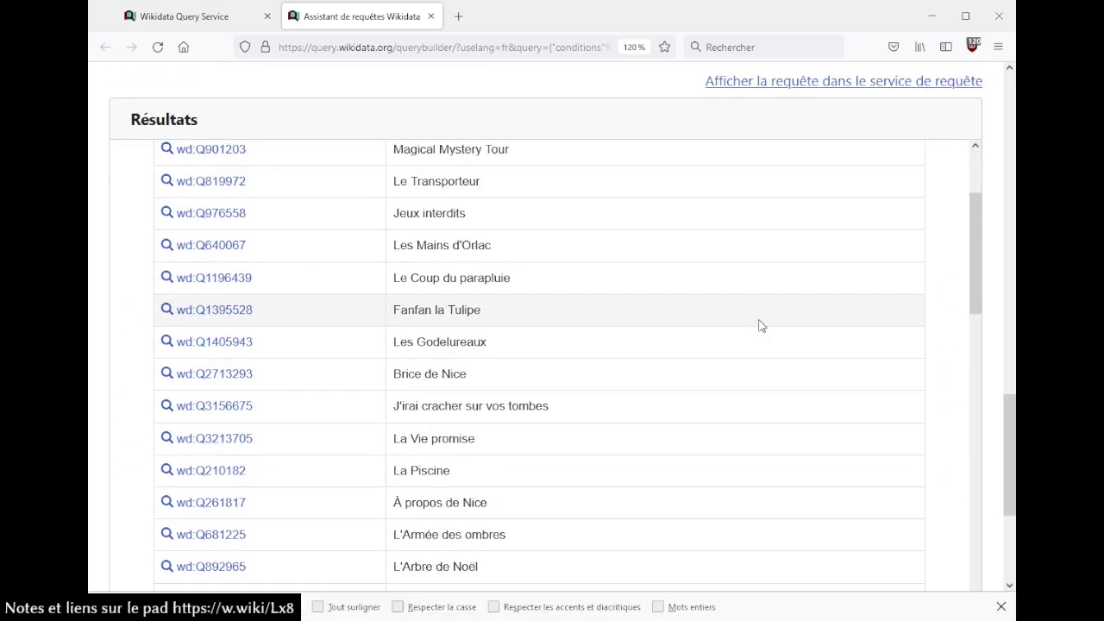
type("Nice")
key("BackSpace")
key("BackSpace")
key("BackSpace")
key("BackSpace")
key("BackSpace")
type("Adém")
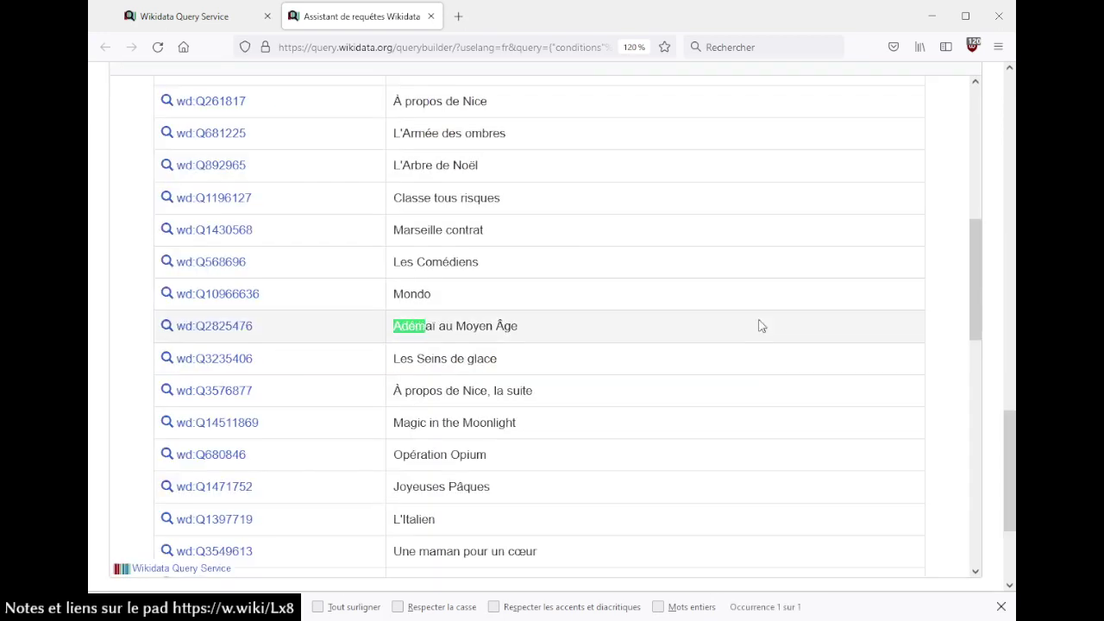
key("Escape")
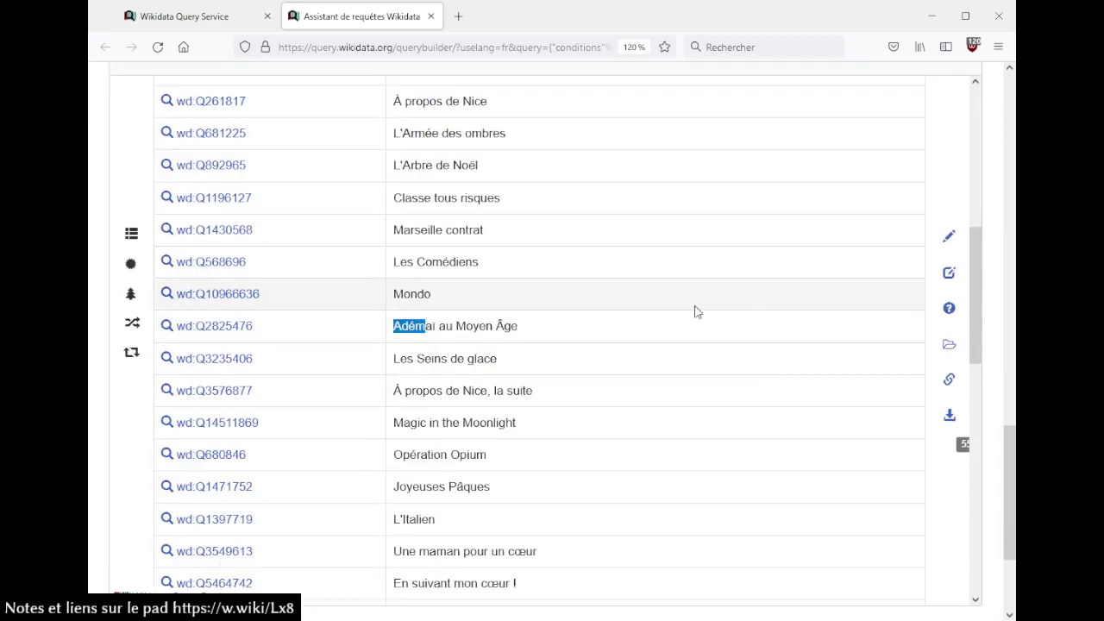
- Open the Wikidata item for Adémaï au Moyen Âge, check its "lieu du tournage" statement and close it
middle_click(240, 335)
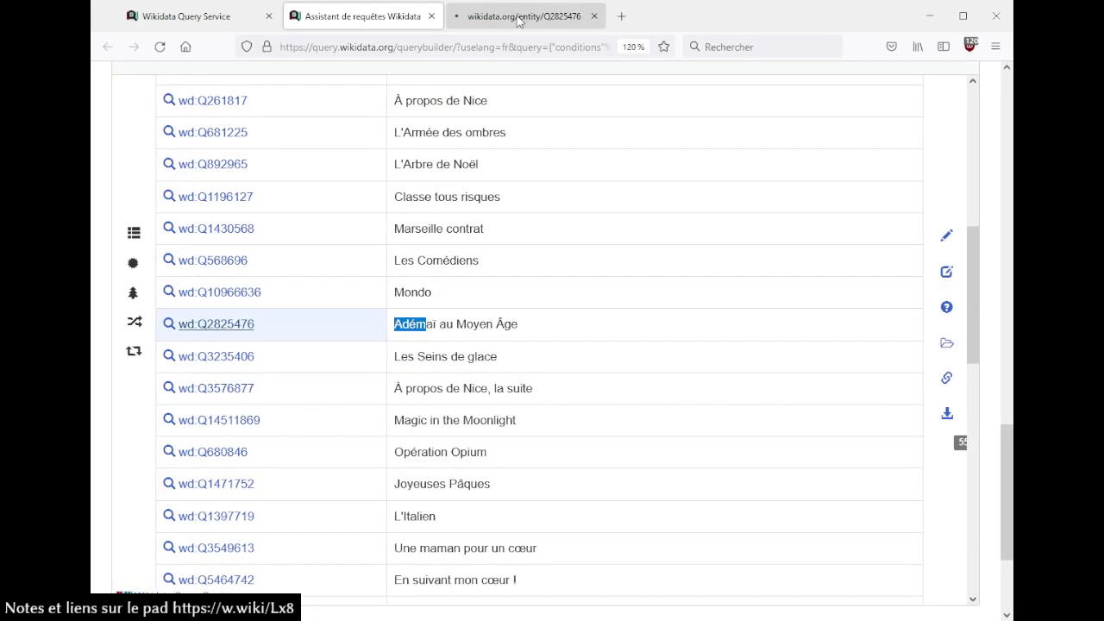
left_click(518, 17)
scroll(592, 217, "down", 5)
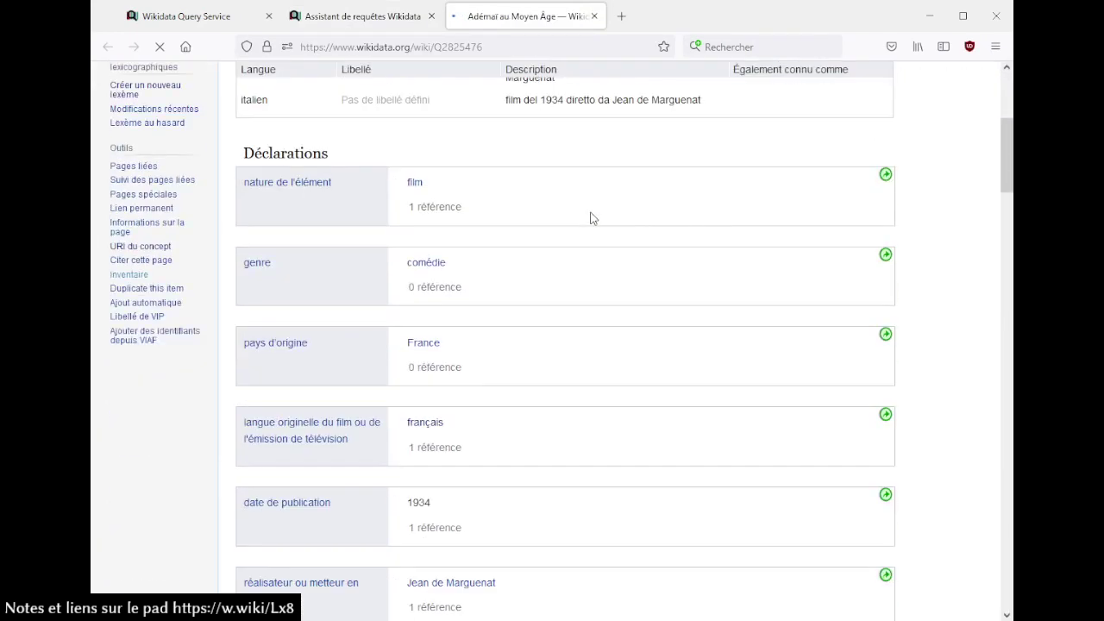
scroll(594, 247, "down", 10)
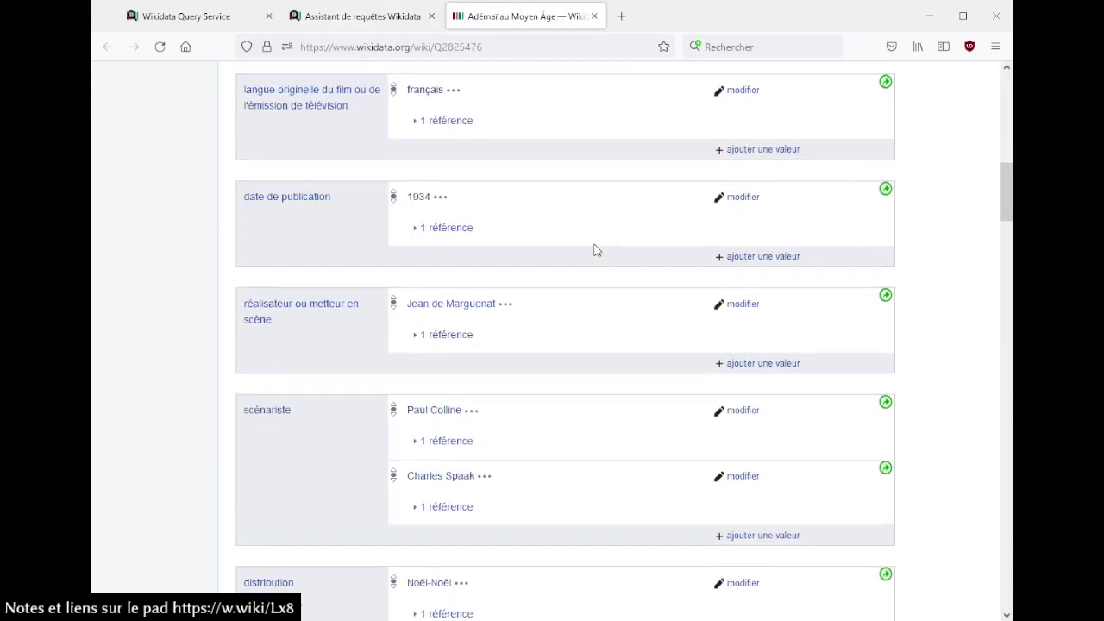
scroll(594, 249, "down", 13)
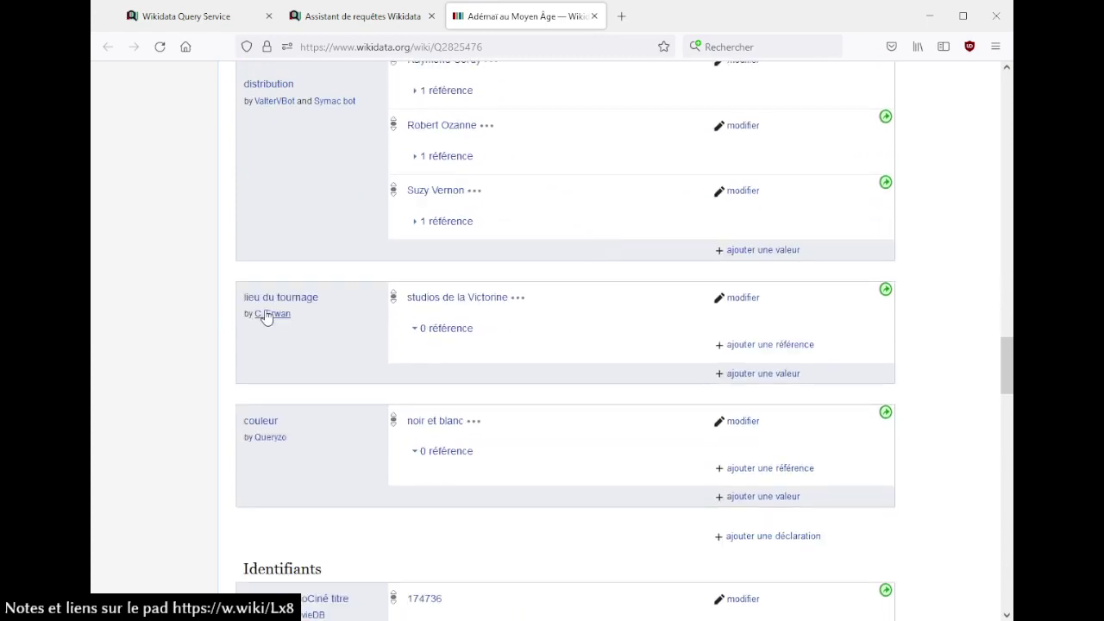
mouse_move(446, 304)
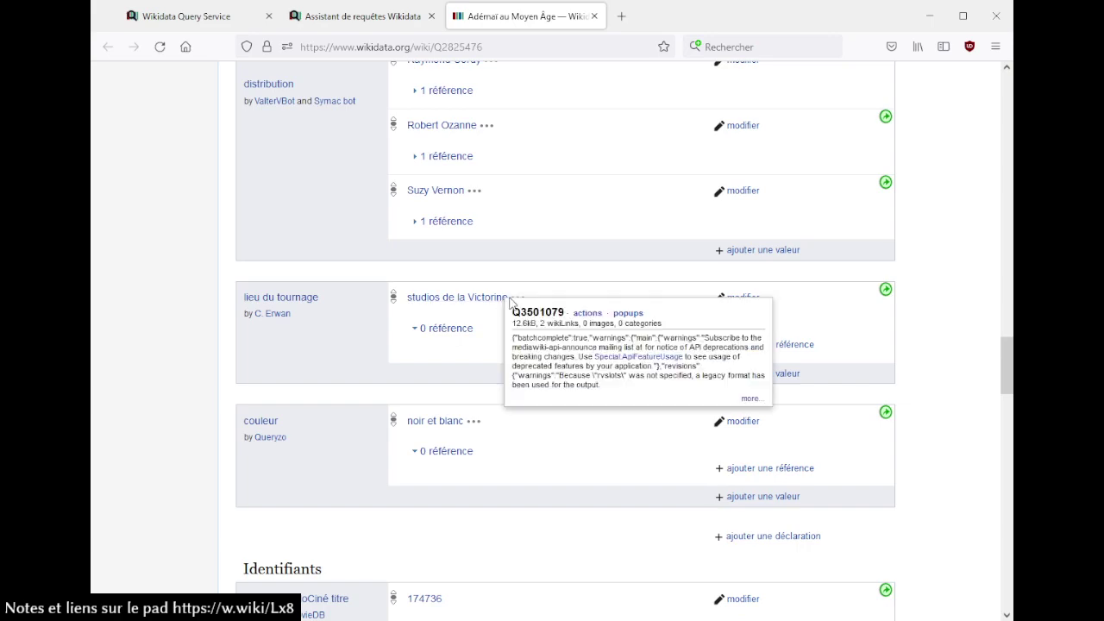
left_click(594, 16)
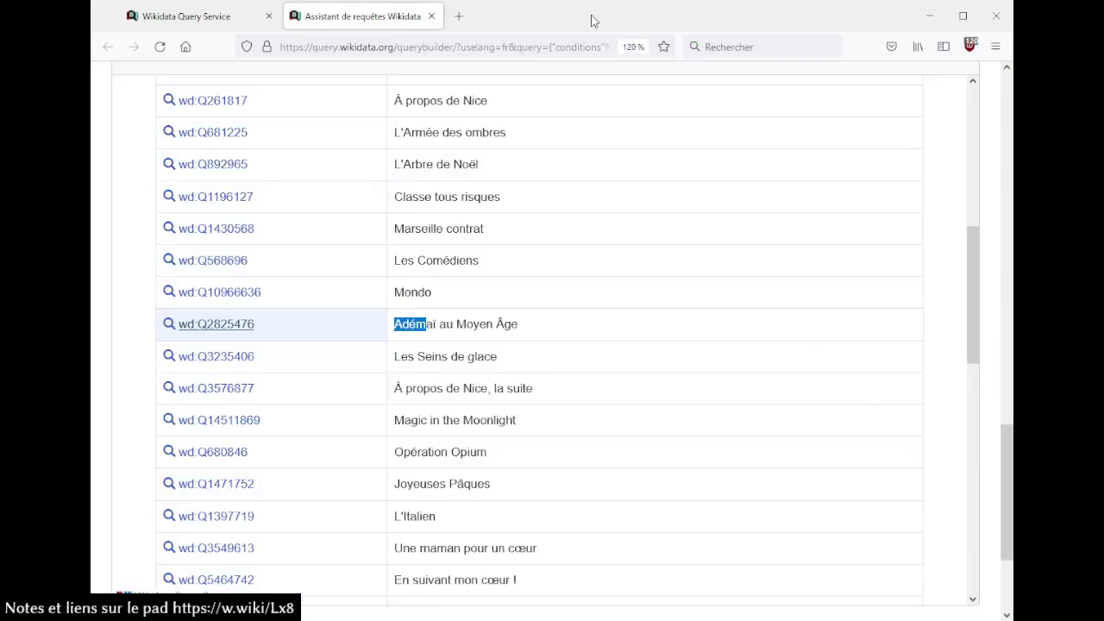
- Review the query's film condition and its two "lieu du tournage" conditions with their "et" and "ou" links
mouse_move(968, 252)
scroll(993, 257, "up", 10)
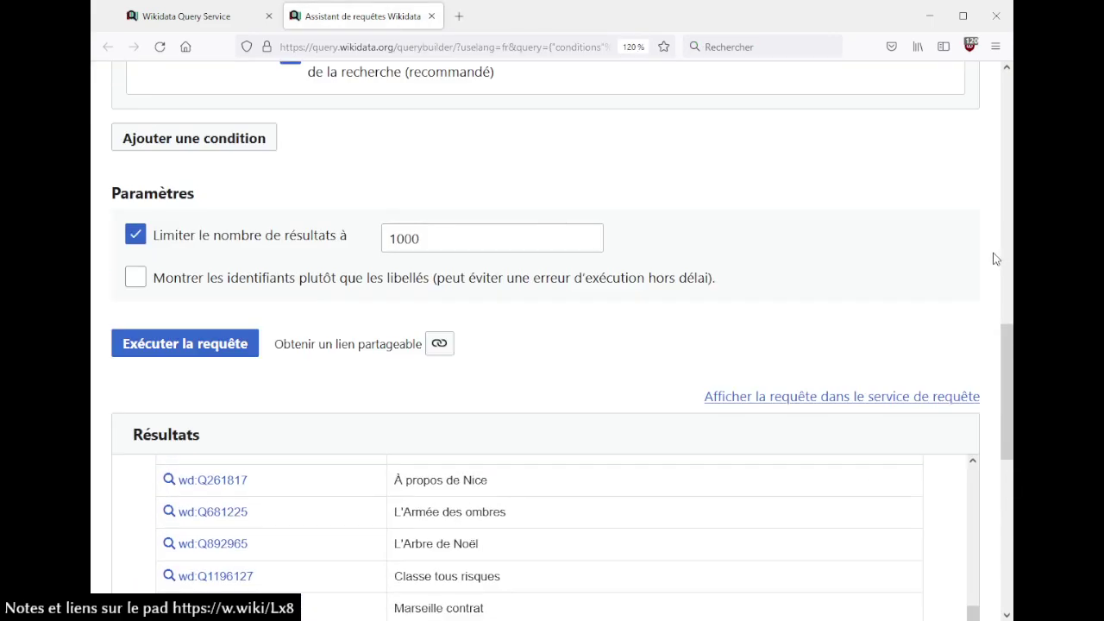
scroll(456, 262, "up", 3)
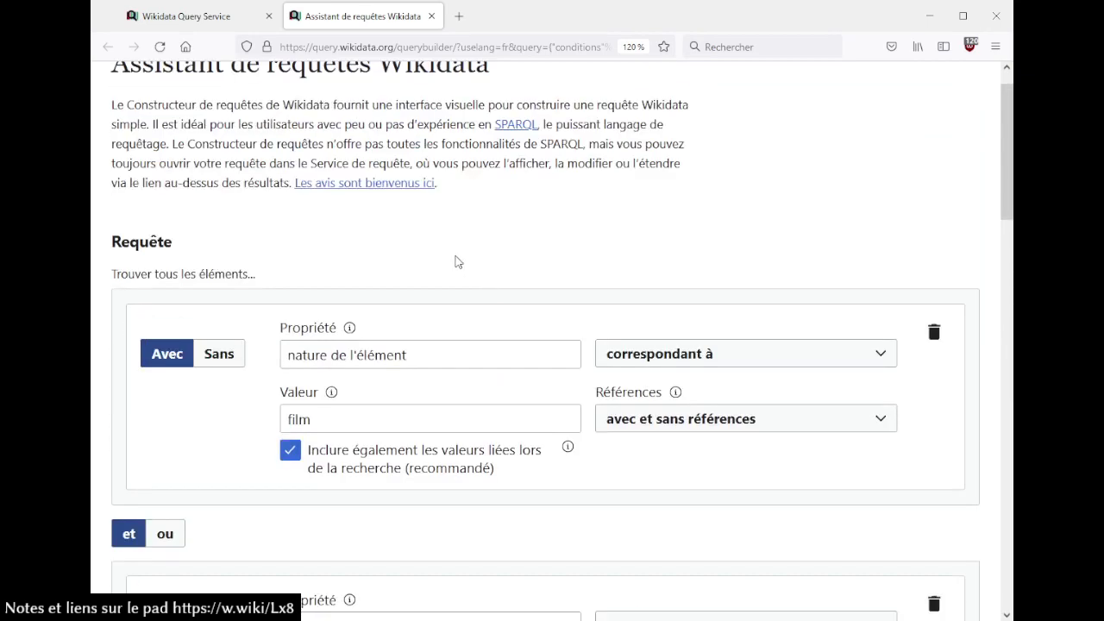
scroll(460, 295, "down", 3)
scroll(470, 315, "down", 5)
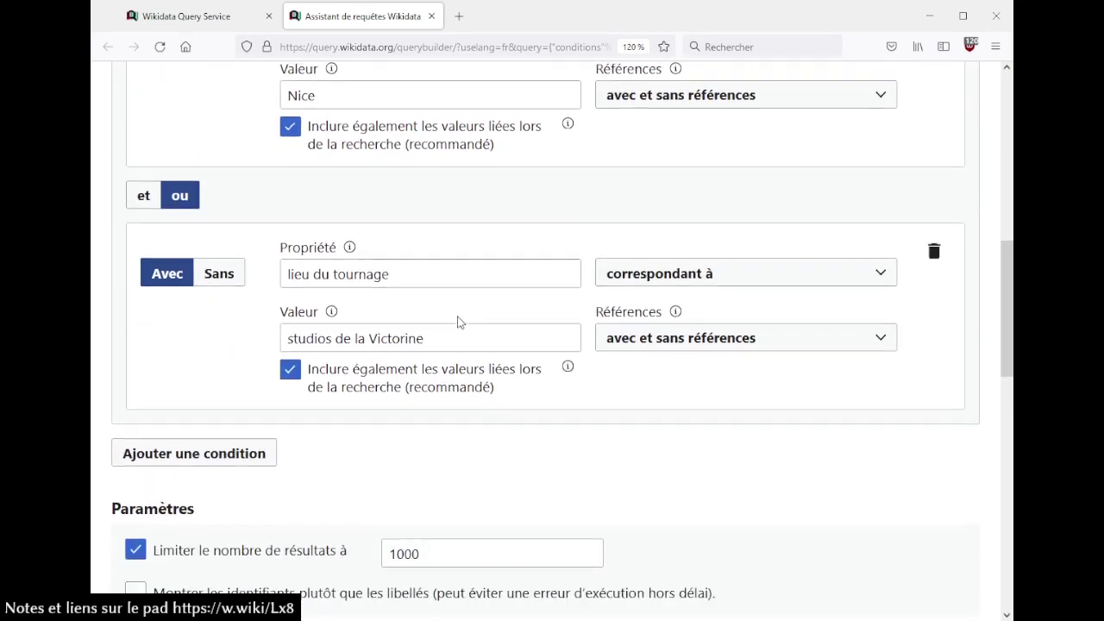
scroll(212, 226, "up", 3)
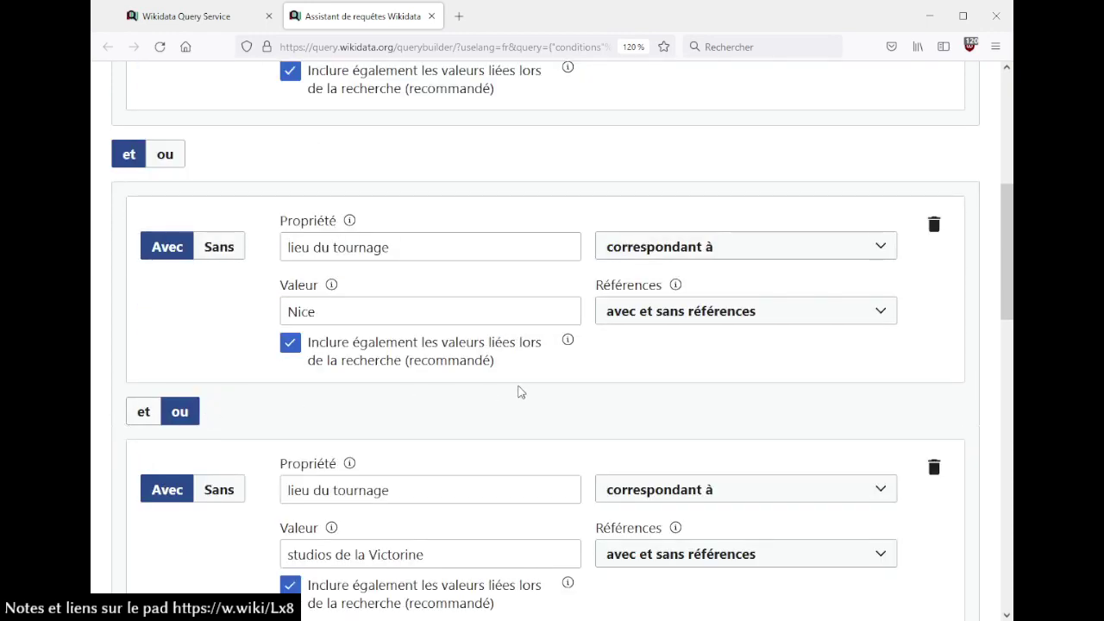
scroll(520, 392, "down", 9)
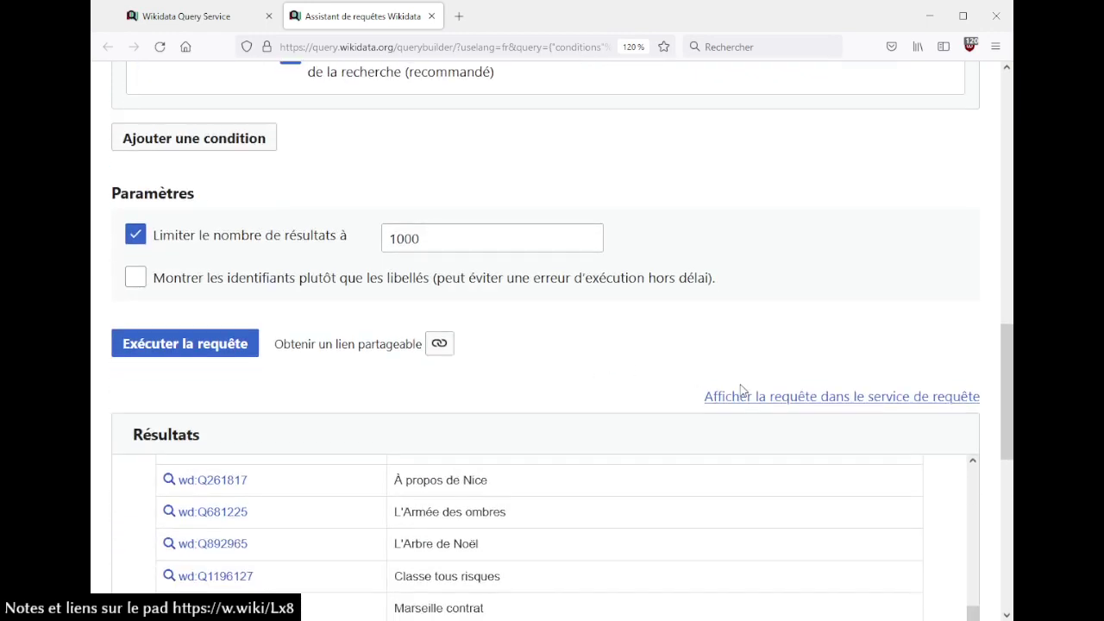
- View the query in the query service, examine the subclass path in its SPARQL code, and return to the builder's results
left_click(741, 395)
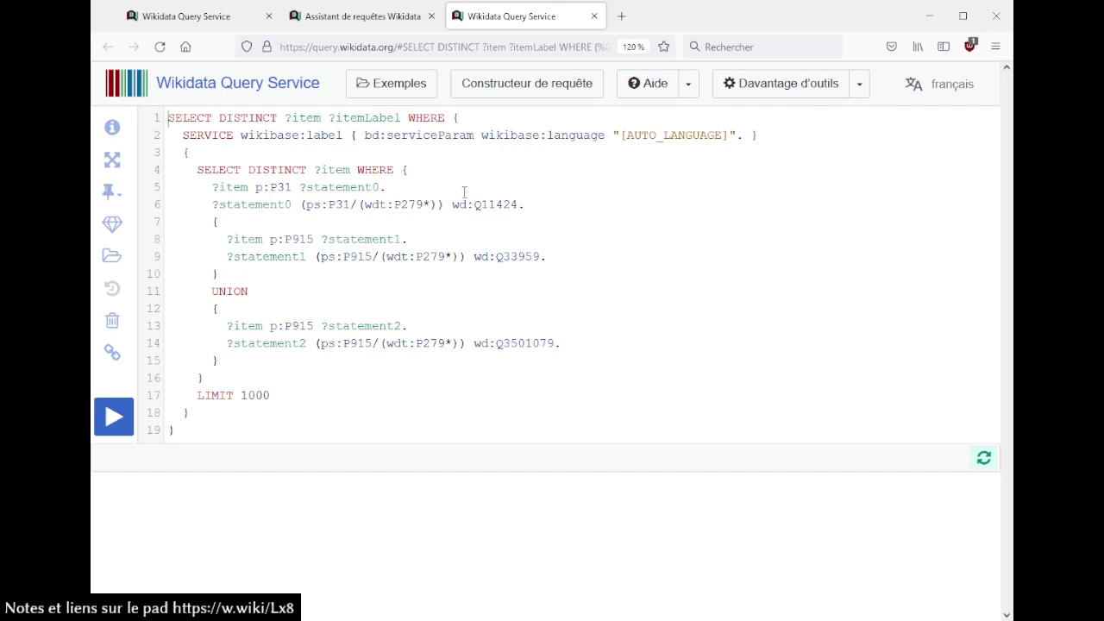
left_click_drag(301, 204, 440, 206)
left_click(425, 205)
left_click(481, 205)
left_click(656, 239)
left_click(594, 16)
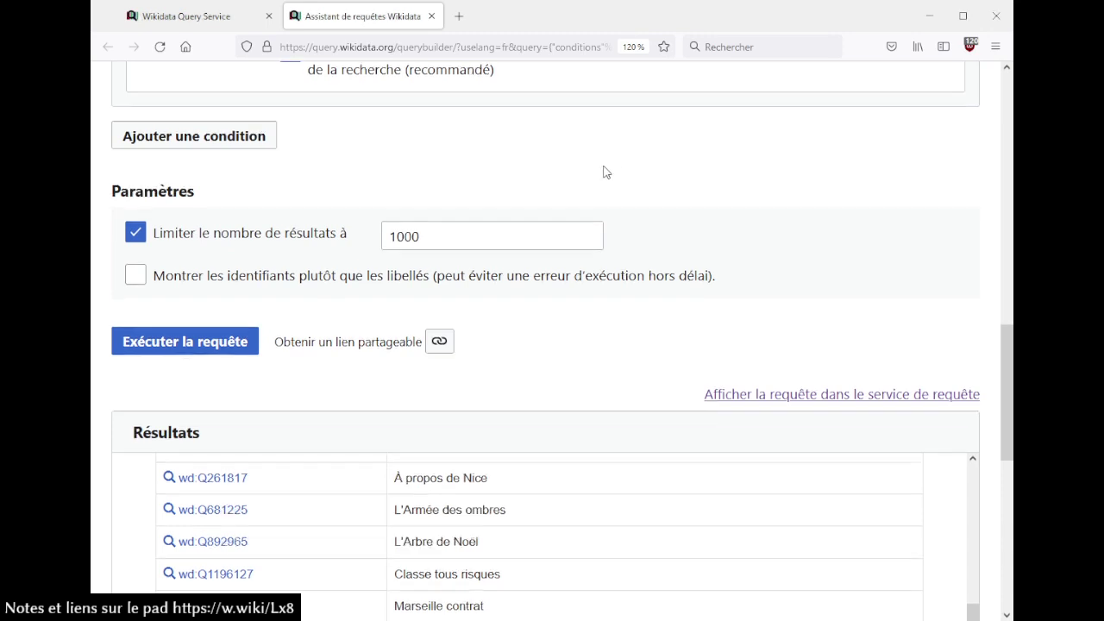
scroll(604, 170, "down", 4)
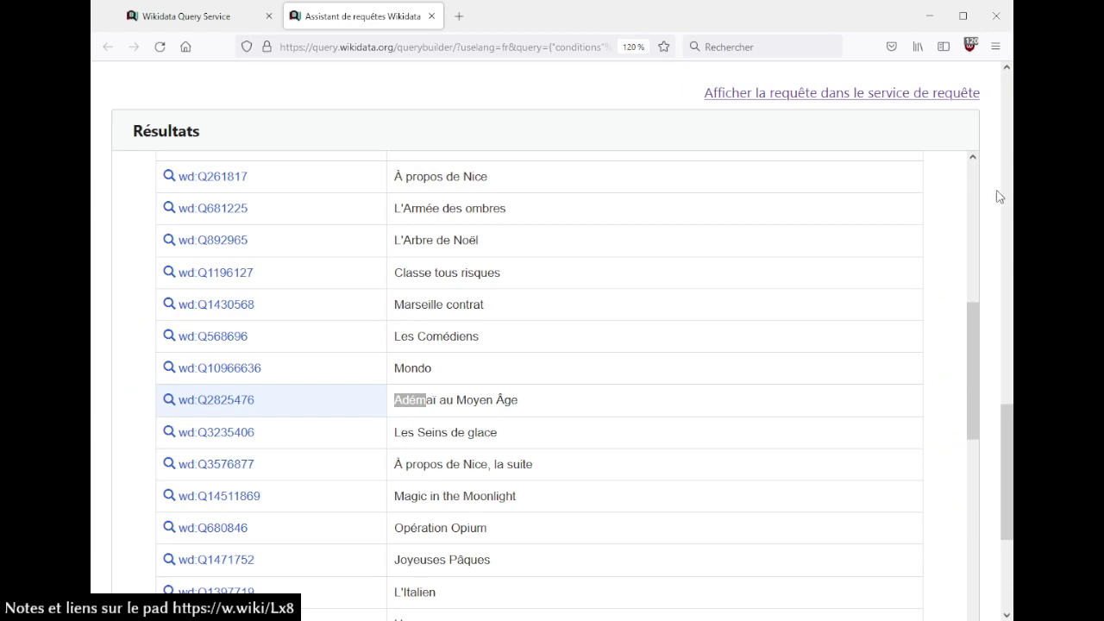
- Review the query's "nature de l'élément" film condition and its "lieu du tournage" conditions for Nice and studios de la Victorine
scroll(999, 197, "down", 3)
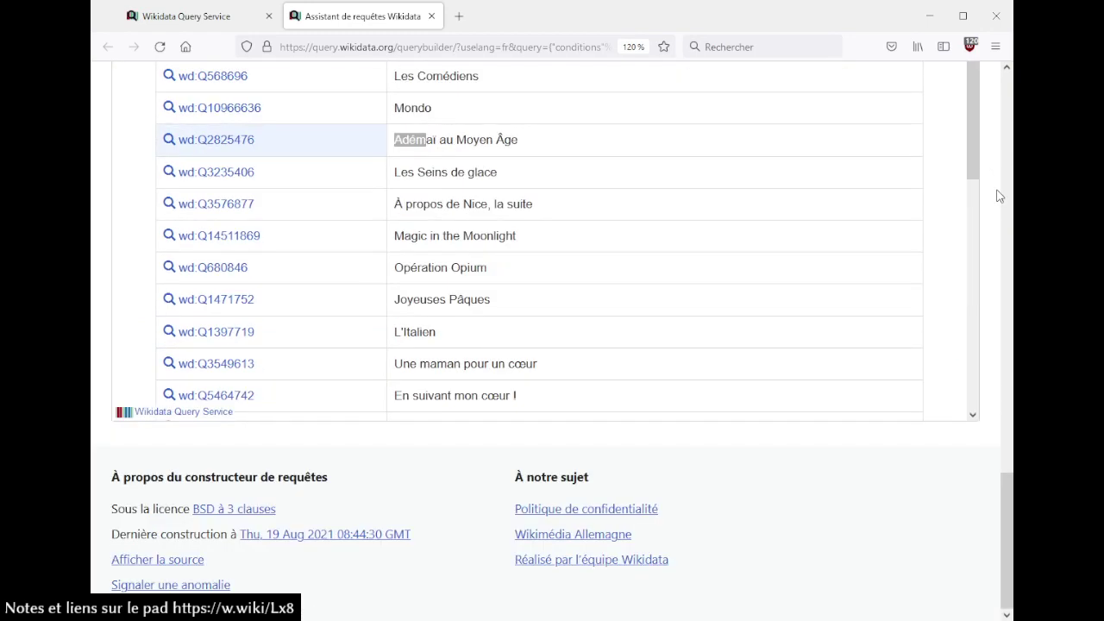
scroll(999, 196, "up", 13)
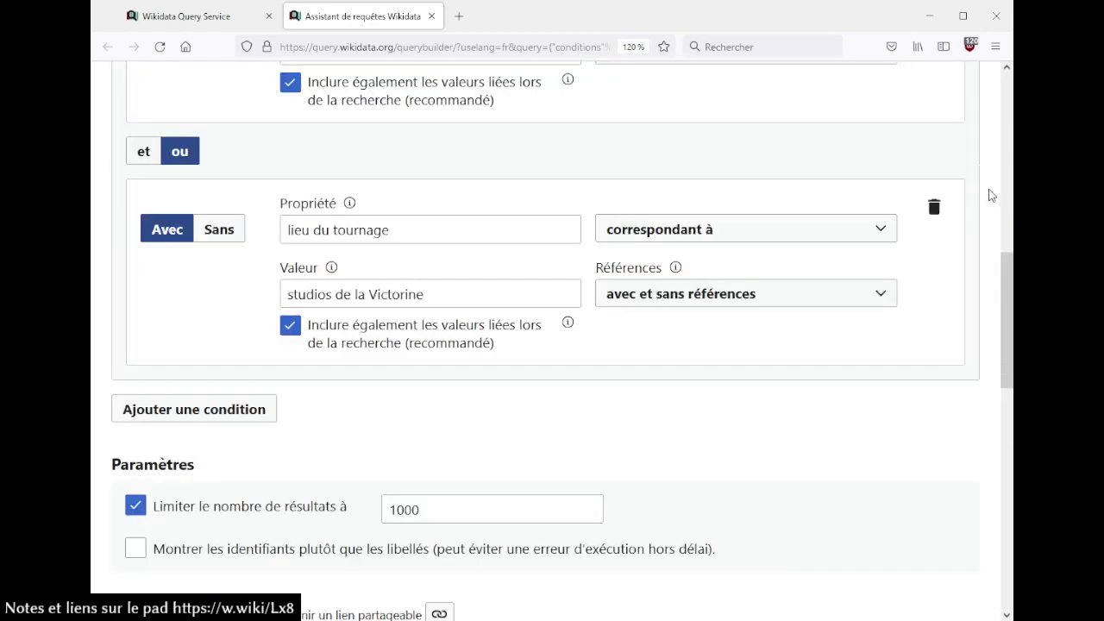
scroll(990, 195, "up", 4)
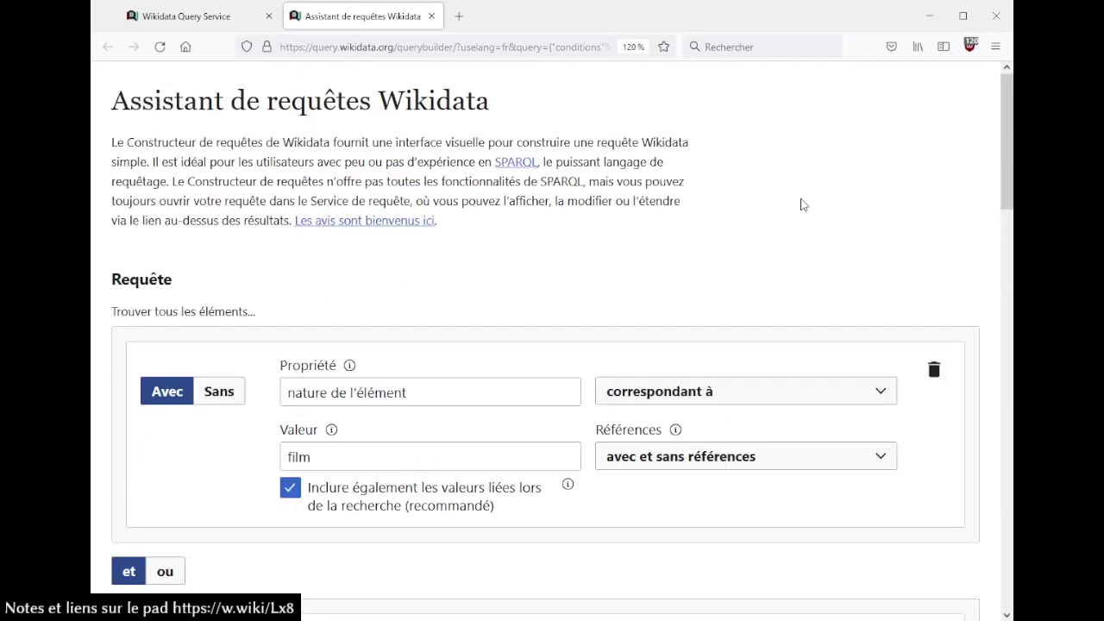
scroll(801, 204, "down", 3)
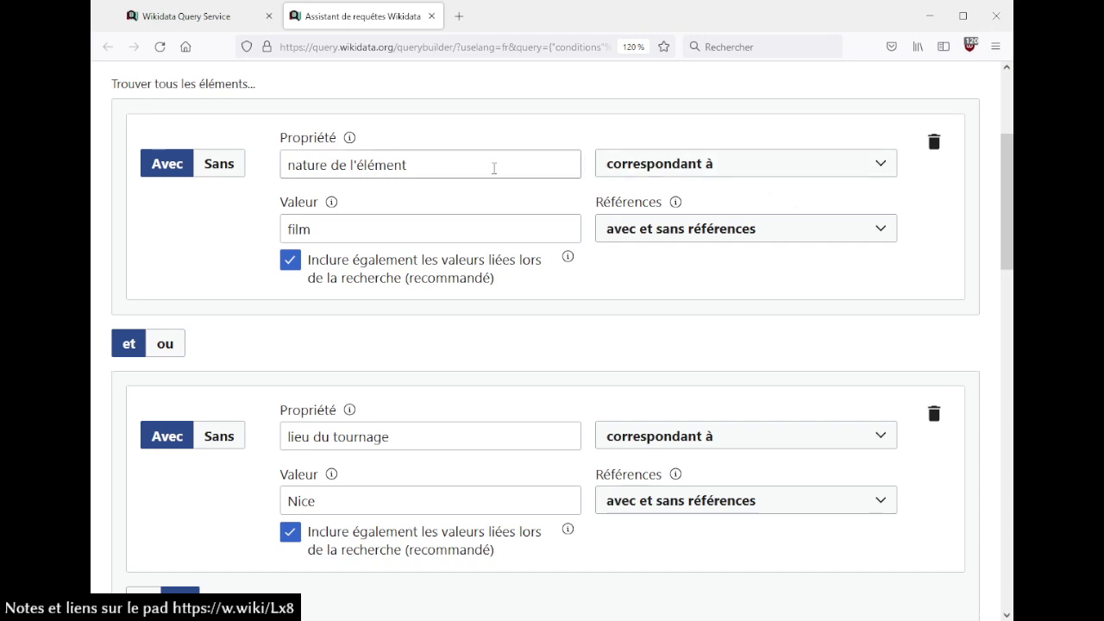
scroll(524, 296, "down", 4)
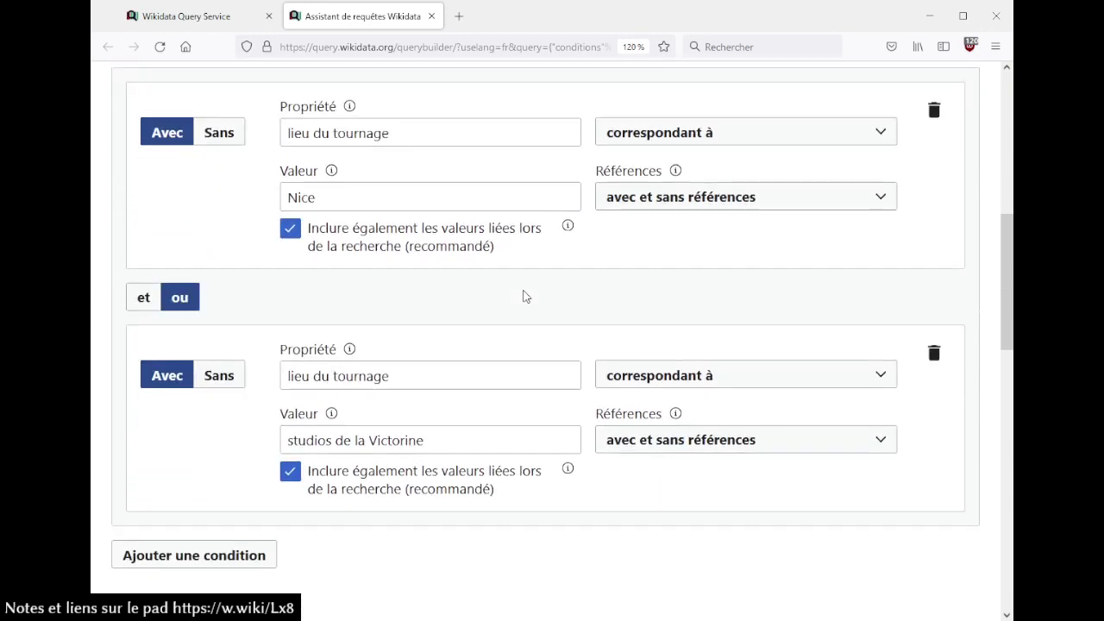
scroll(509, 288, "up", 5)
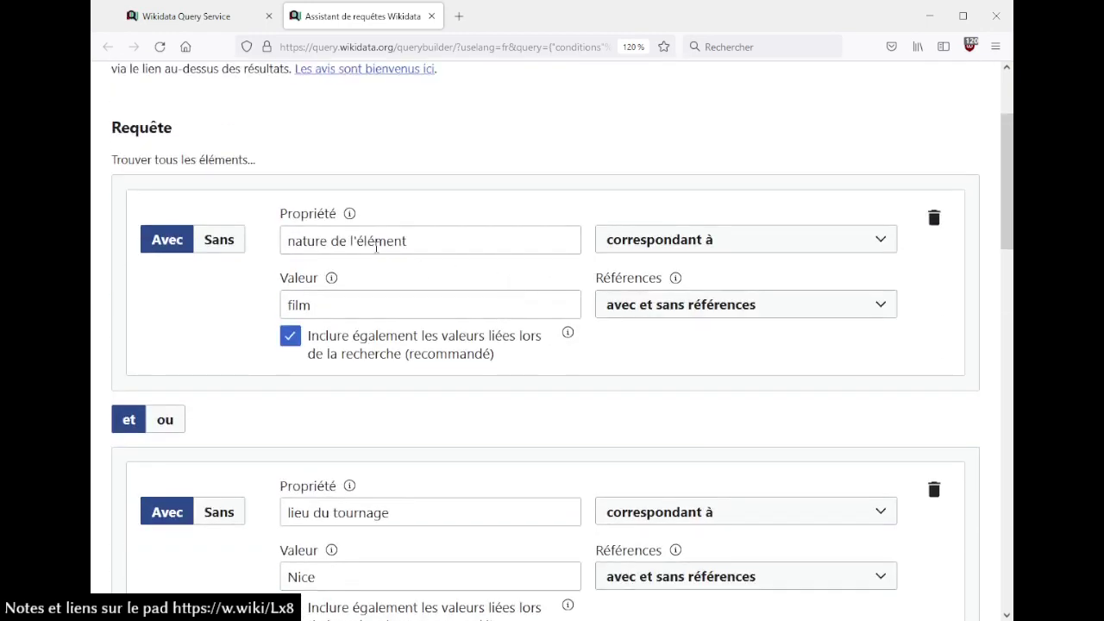
scroll(420, 289, "down", 5)
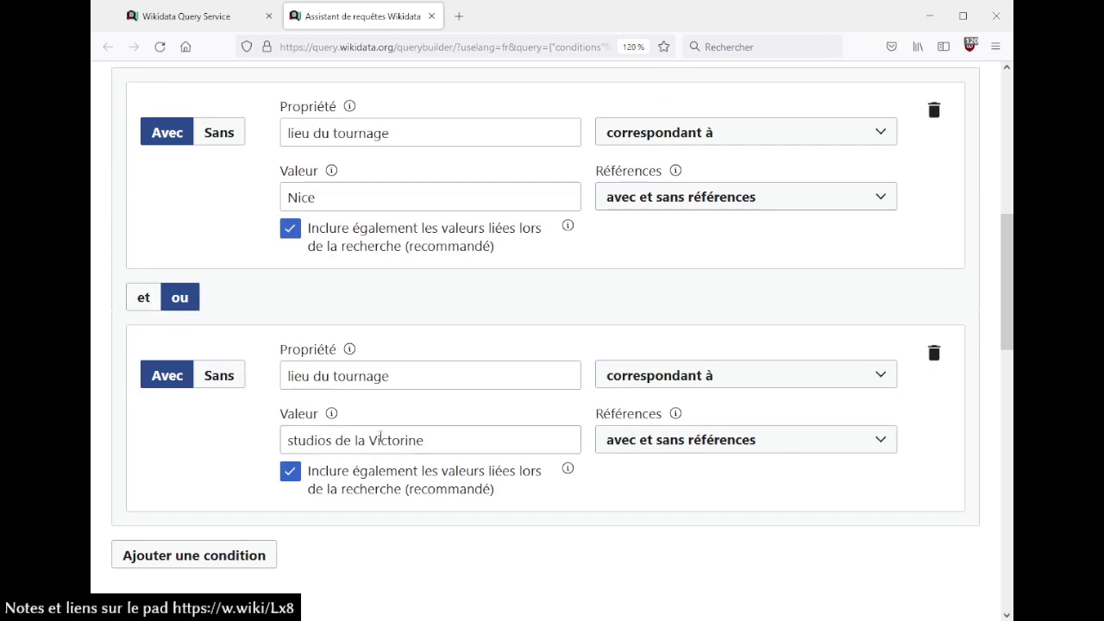
- Copy a shareable link to the query
scroll(471, 349, "down", 3)
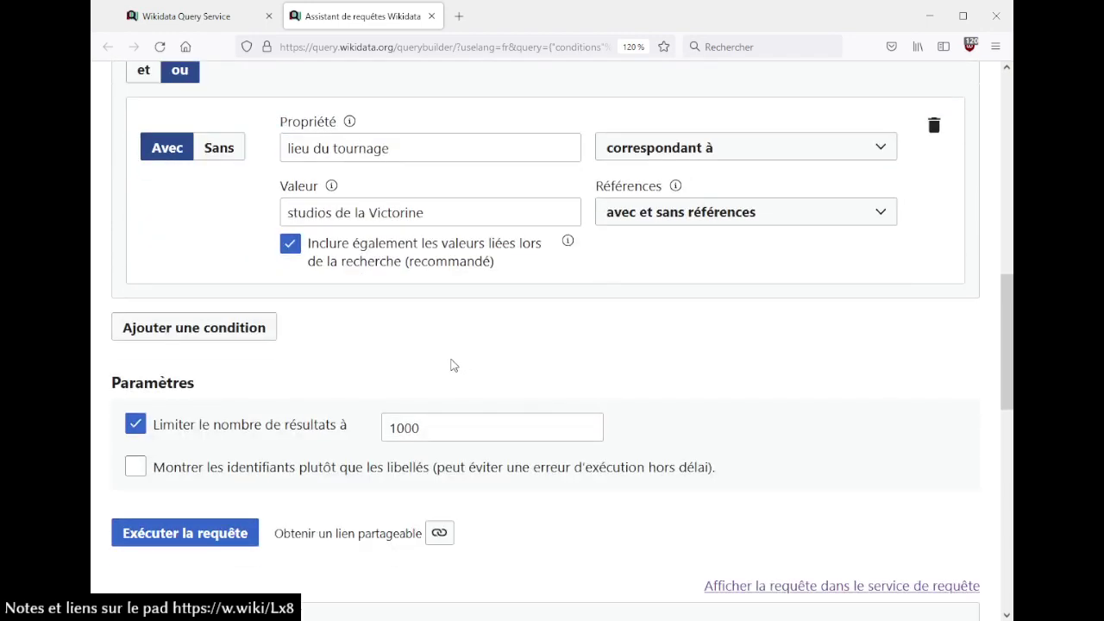
scroll(450, 366, "down", 1)
left_click(439, 459)
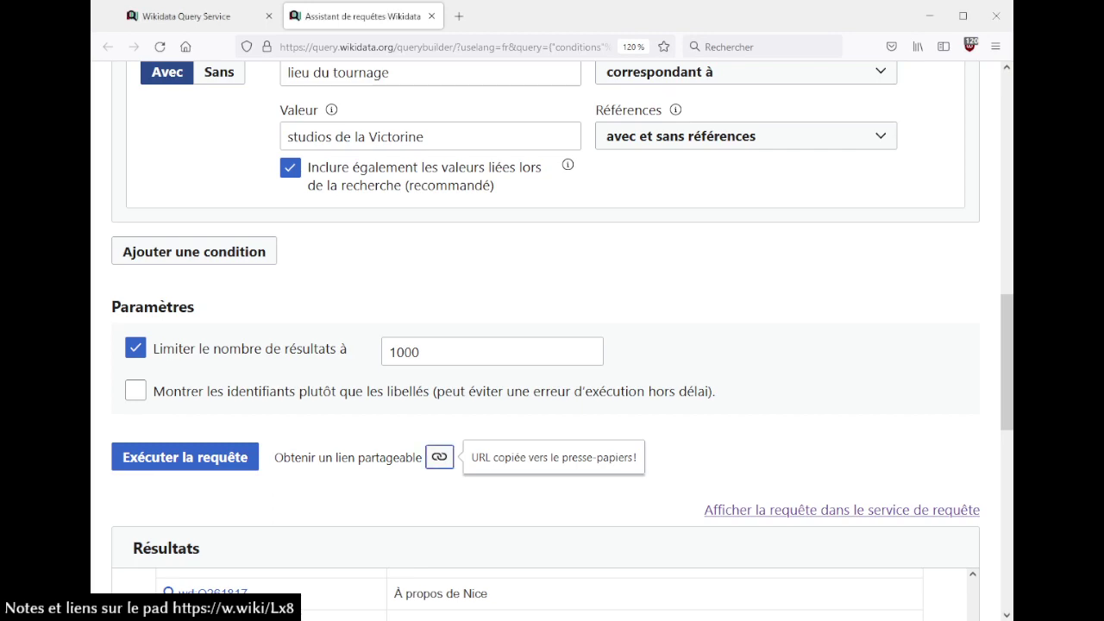
- Open the query builder's feedback page and look through its table of contents
scroll(812, 318, "up", 8)
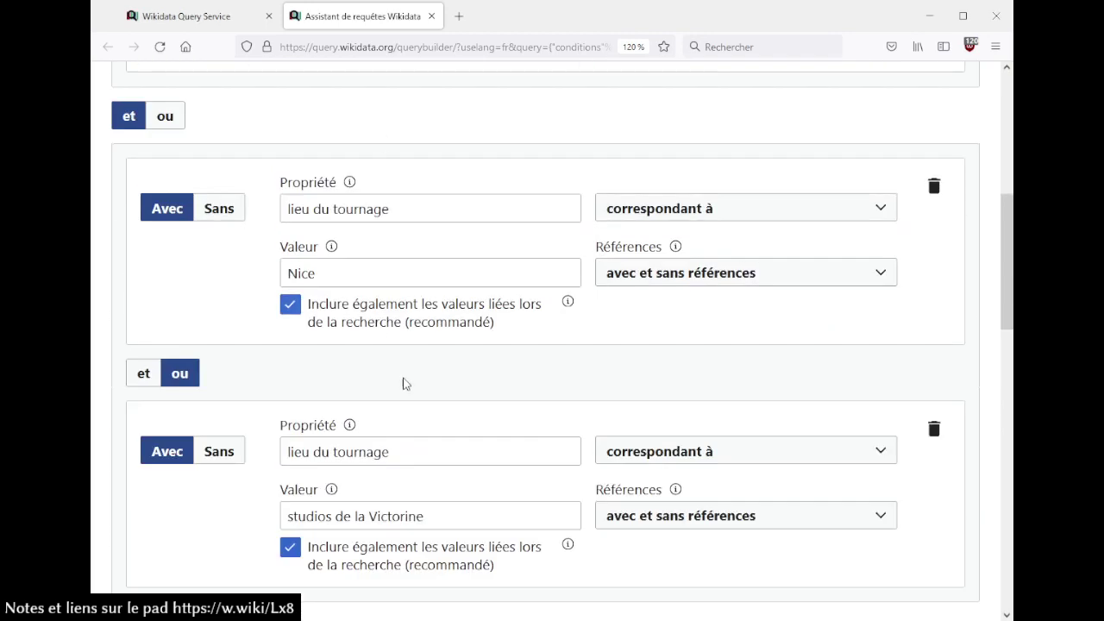
scroll(575, 331, "up", 1)
scroll(574, 331, "up", 4)
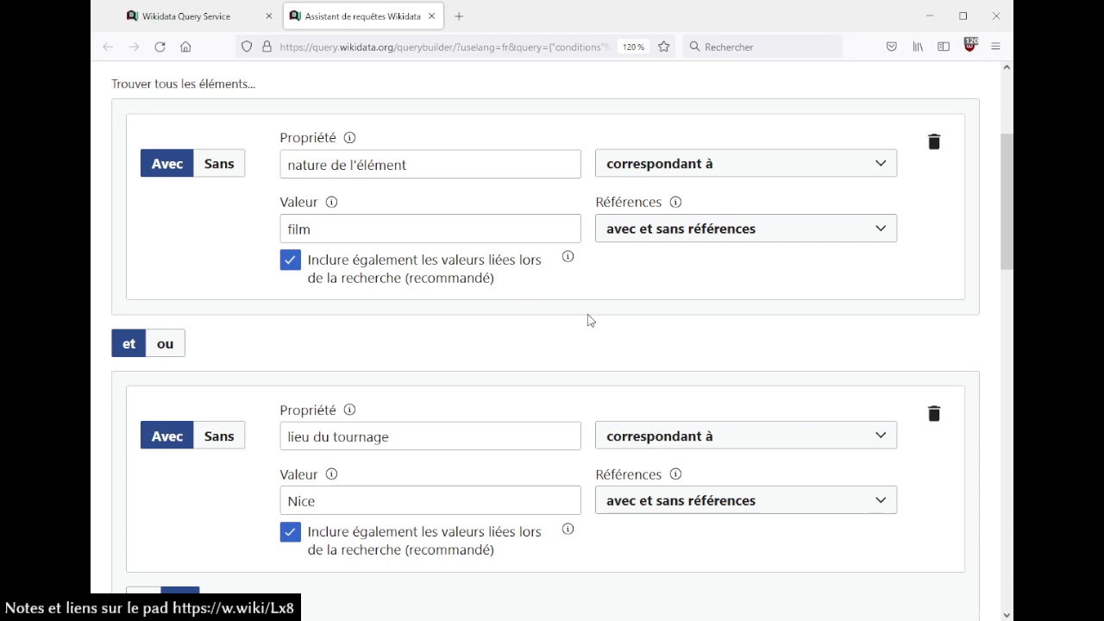
scroll(590, 320, "up", 3)
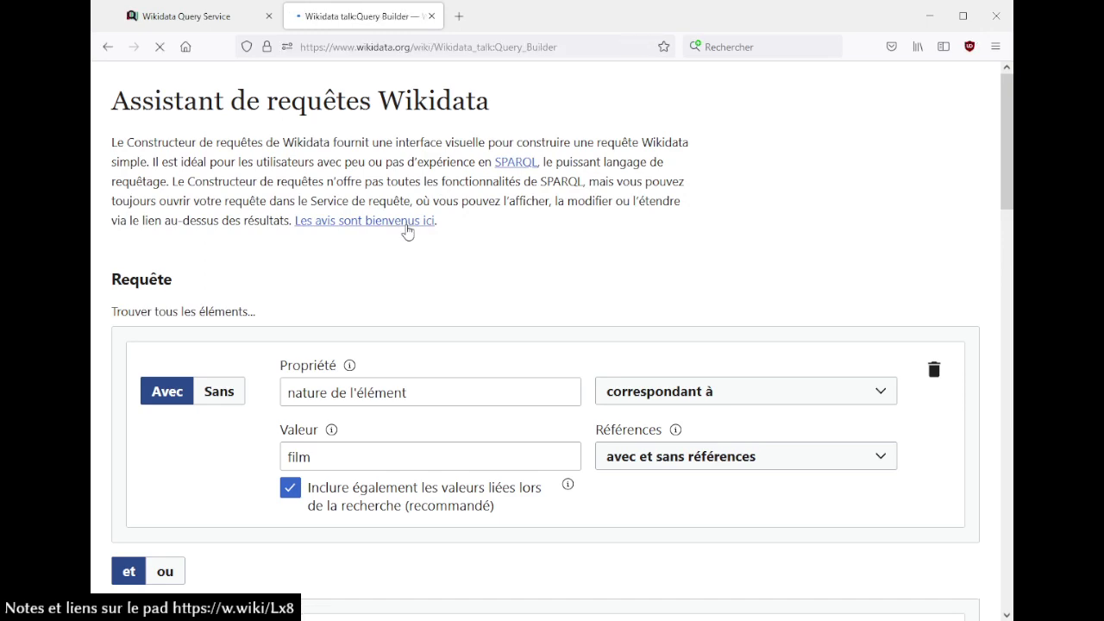
scroll(765, 296, "down", 3)
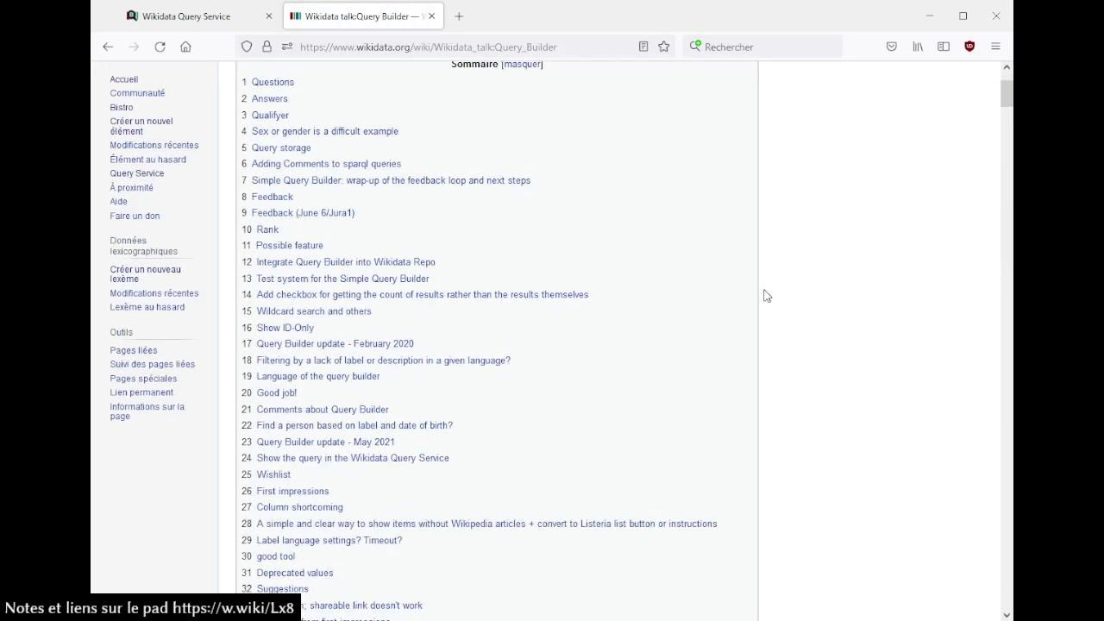
scroll(766, 296, "down", 3)
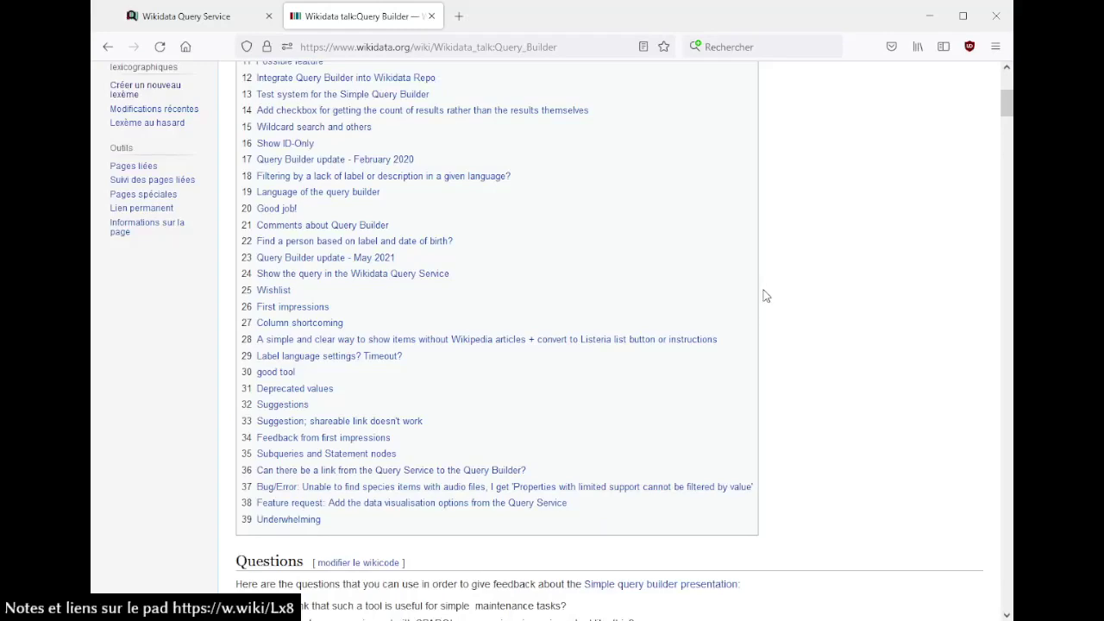
- Read the most recent feedback discussions on the talk page, from "Underwhelming" back to the column display requests
key("End")
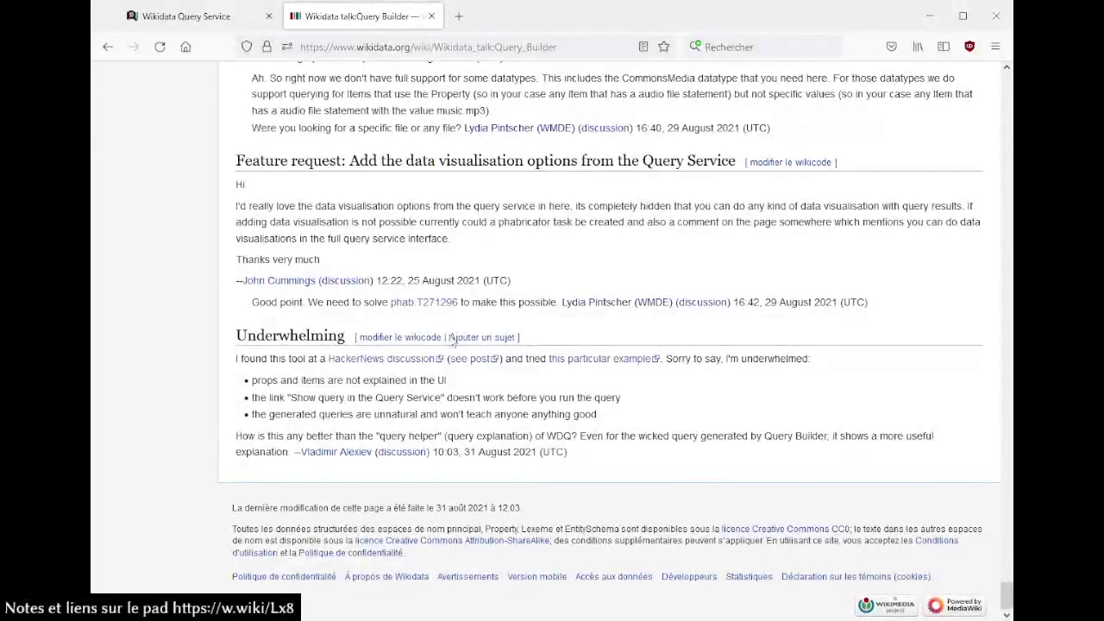
scroll(207, 359, "up", 7)
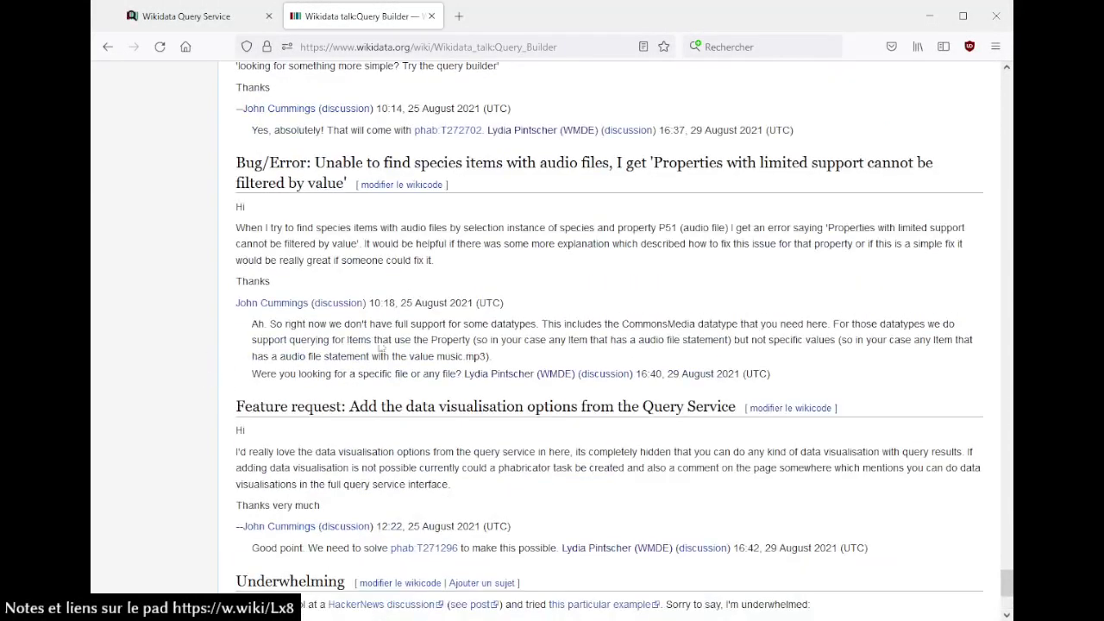
scroll(307, 293, "up", 3)
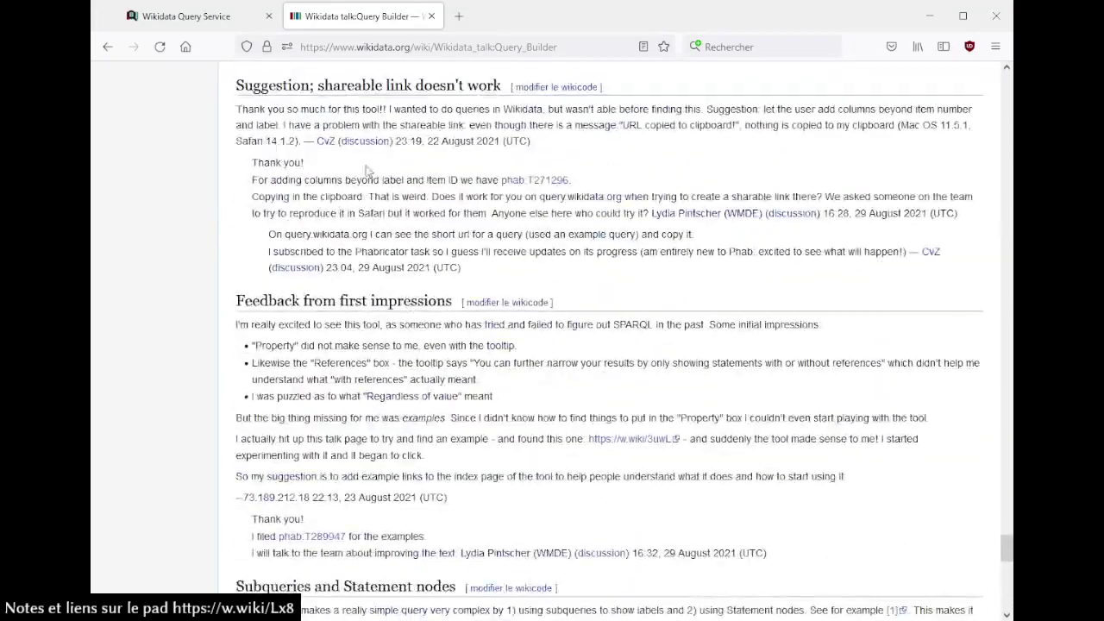
scroll(332, 213, "up", 4)
scroll(332, 216, "down", 15)
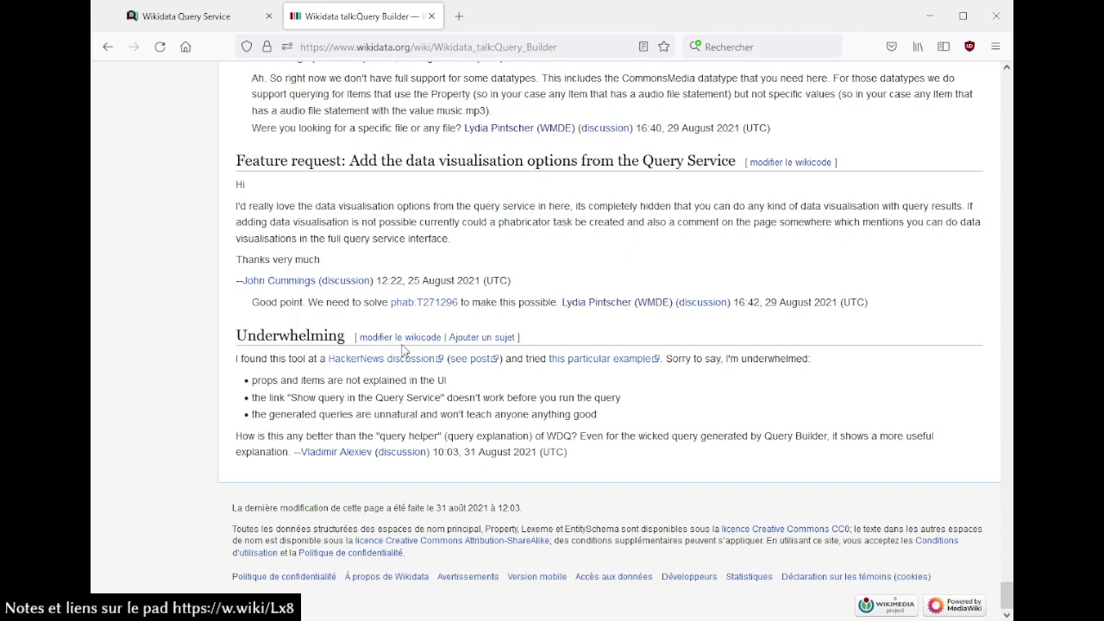
scroll(243, 341, "up", 10)
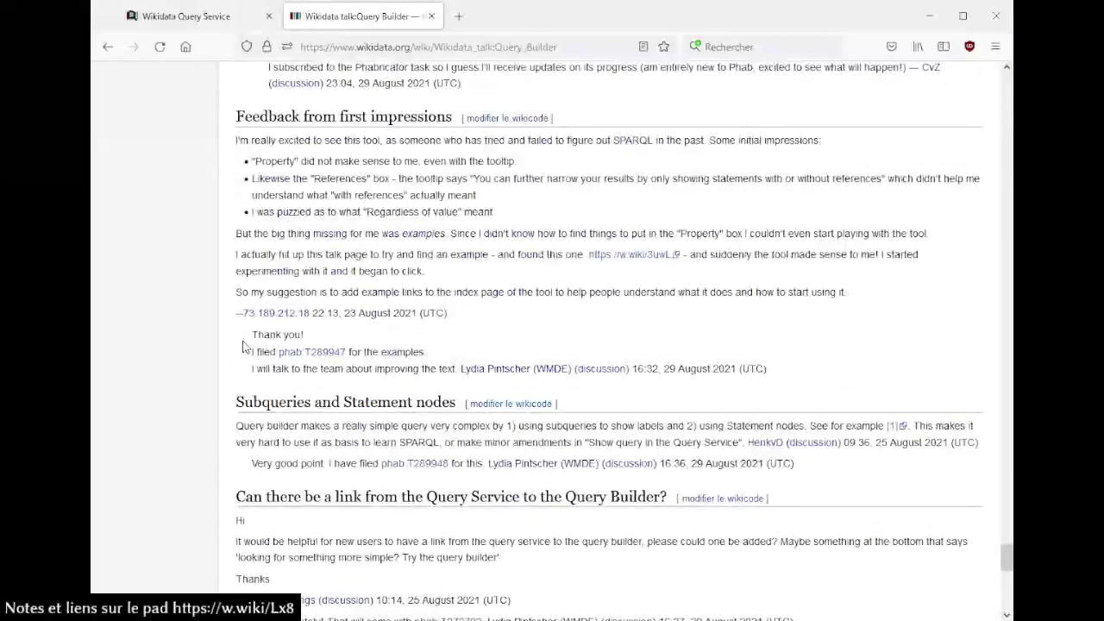
scroll(244, 347, "up", 8)
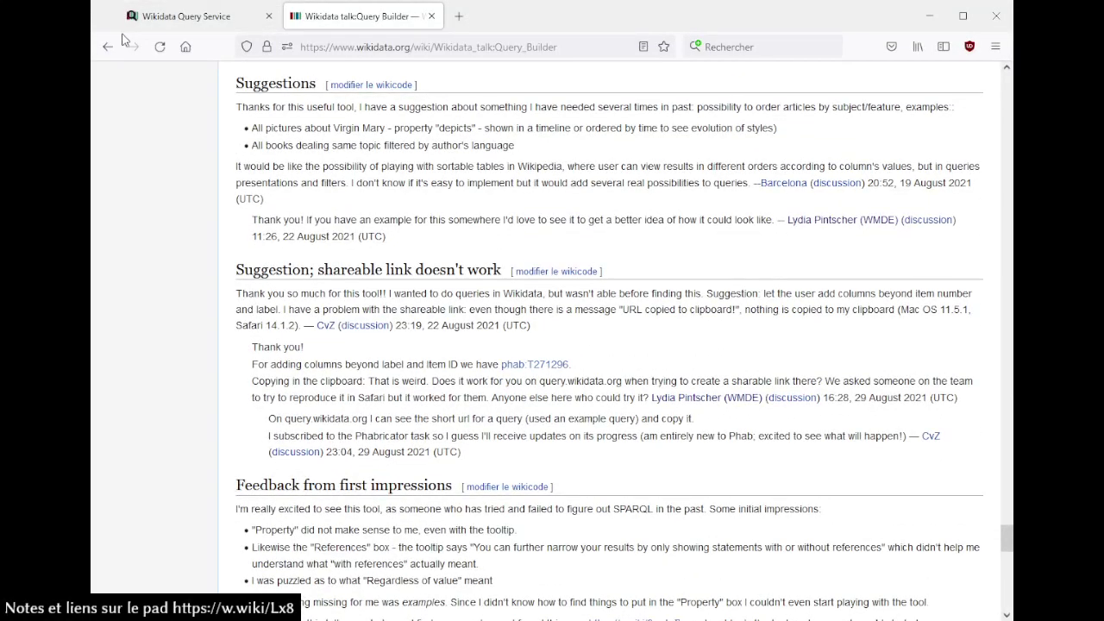
scroll(233, 335, "up", 13)
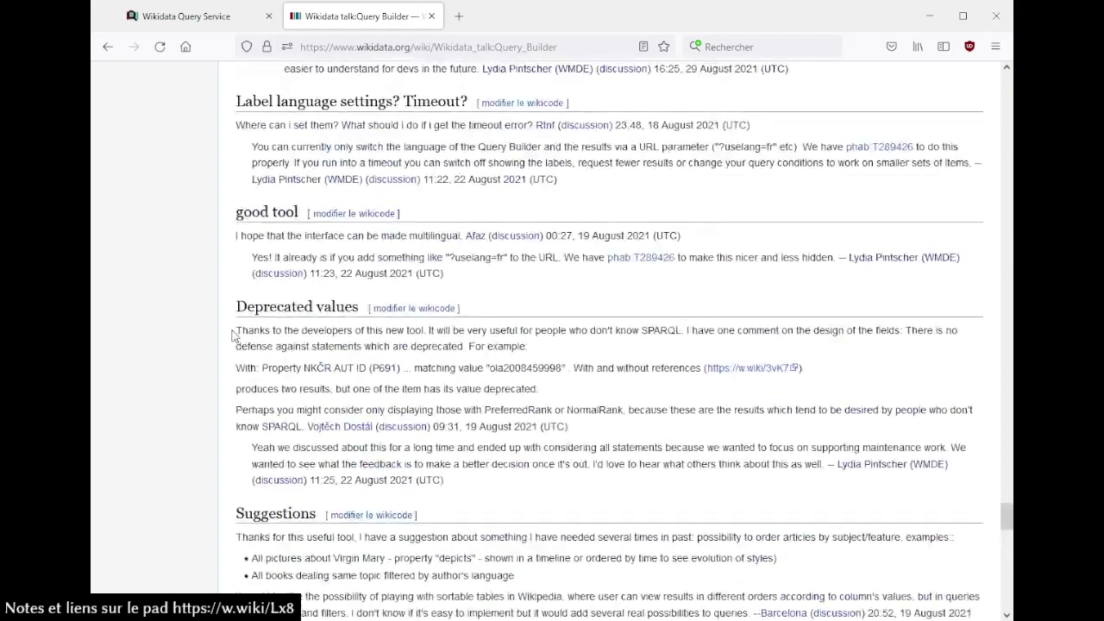
scroll(235, 335, "up", 4)
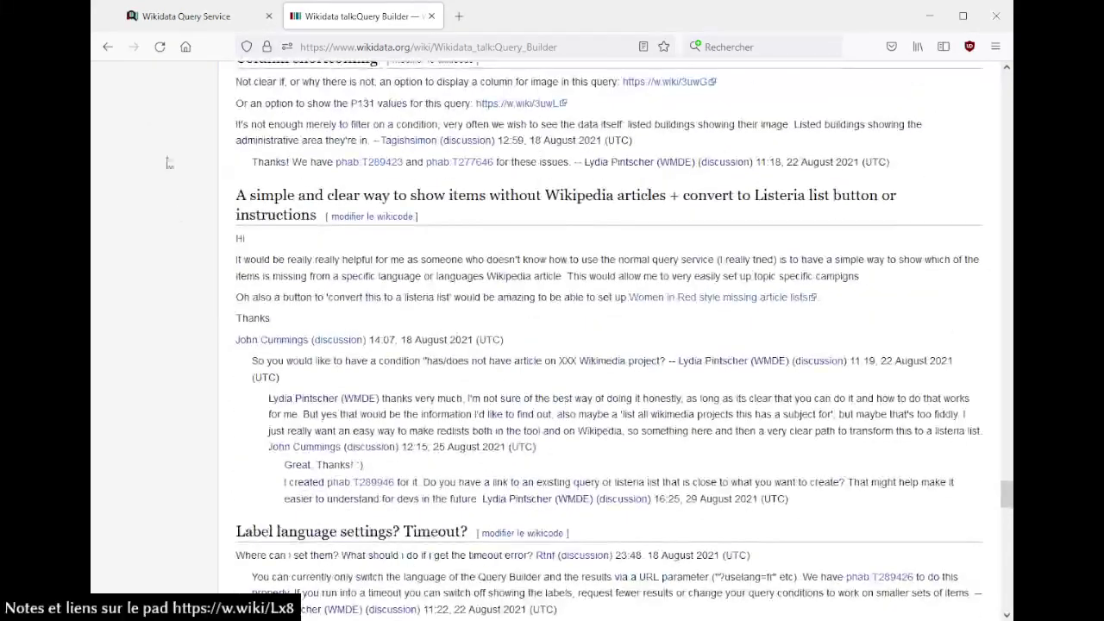
- Return to the query builder and reload it with an empty query, keeping only the uselang=fr parameter in the address
left_click(108, 39)
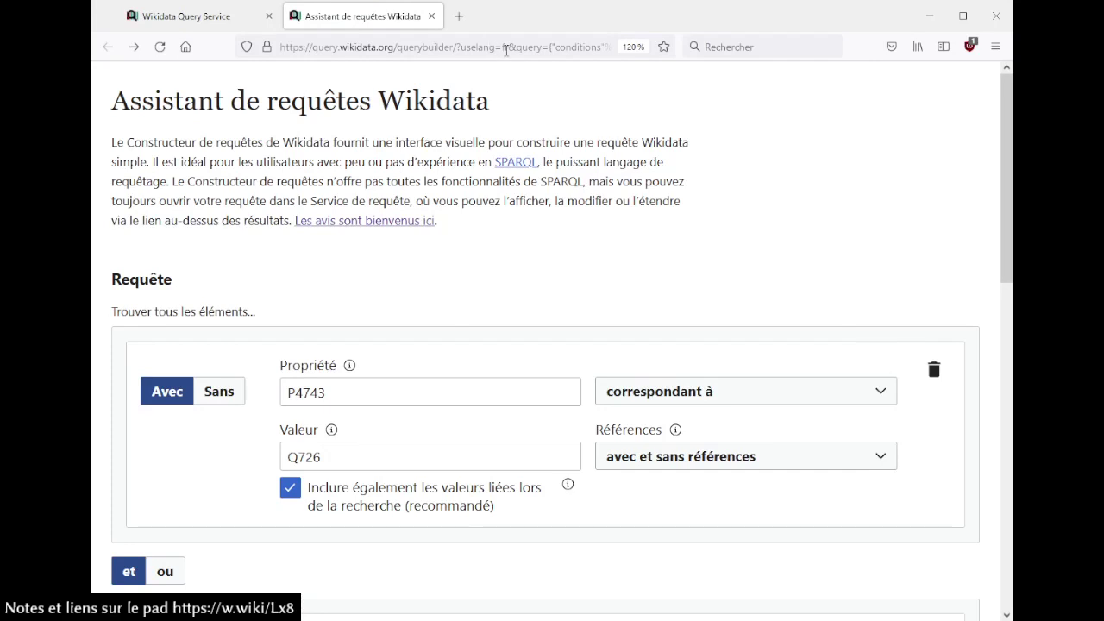
left_click_drag(507, 48, 514, 41)
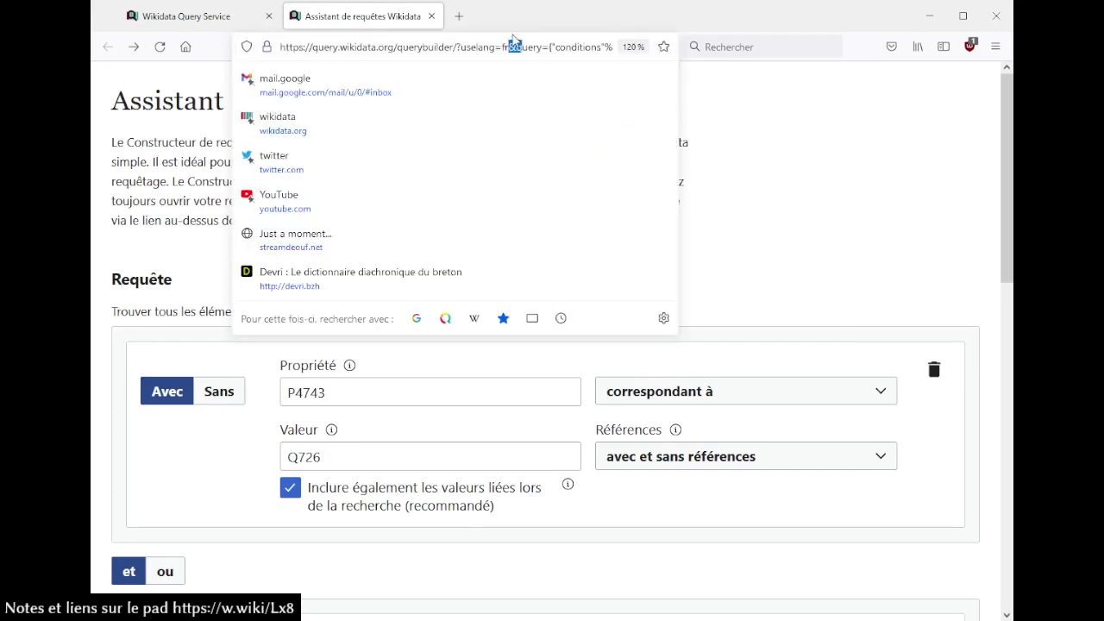
key("shift+End")
key("Delete")
key("Return")
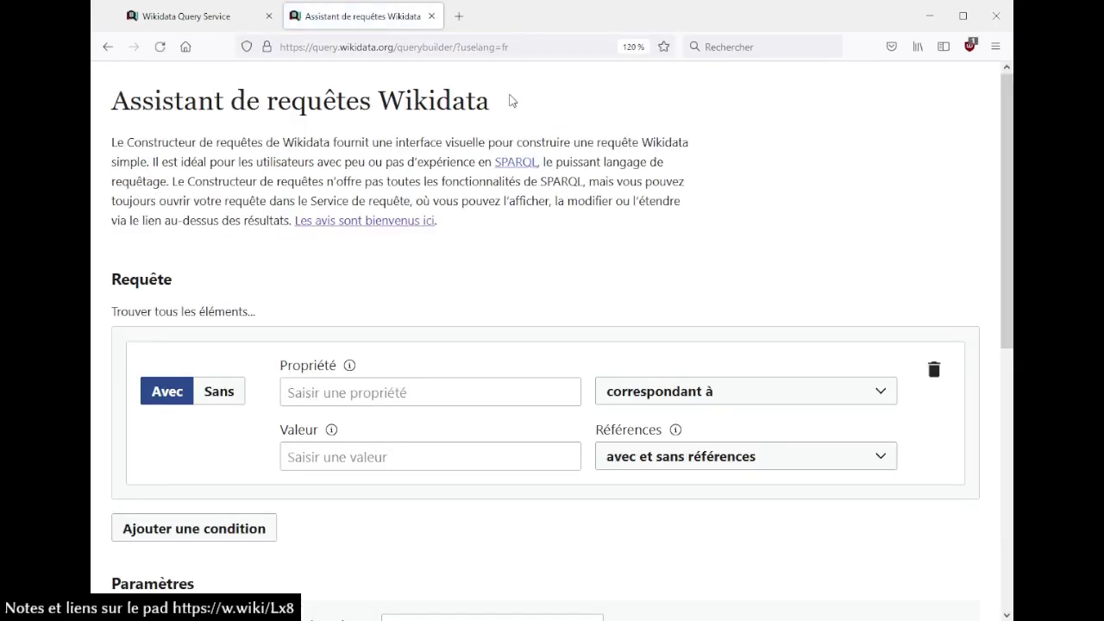
- Define the first condition as with the property "identifiant Mérimée", "quelle que soit la valeur"
scroll(522, 230, "down", 3)
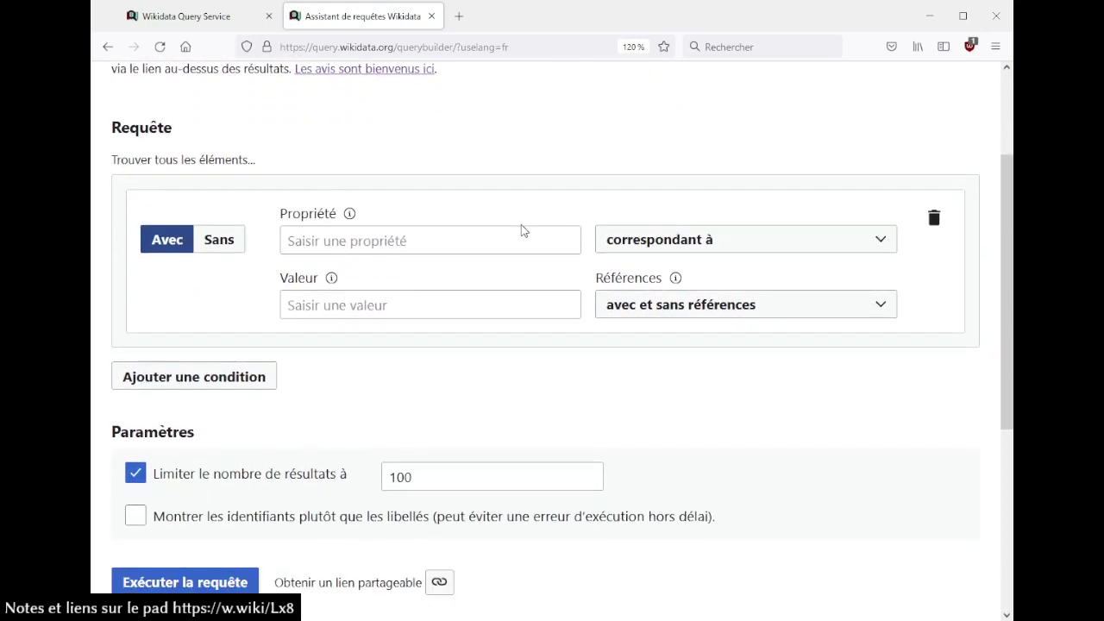
left_click(487, 242)
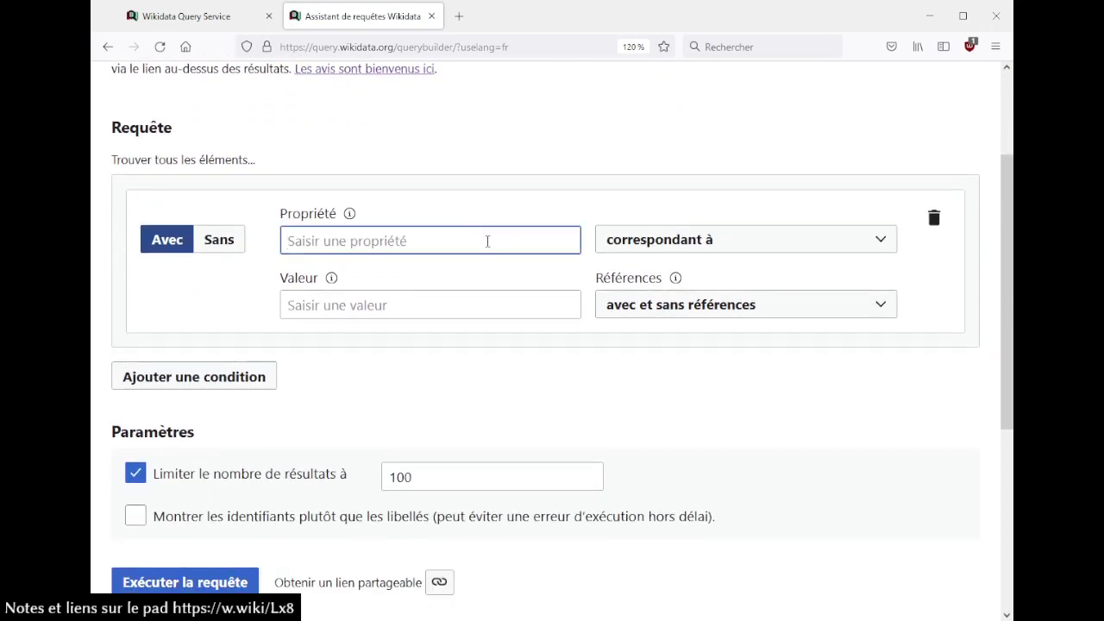
type("mérim")
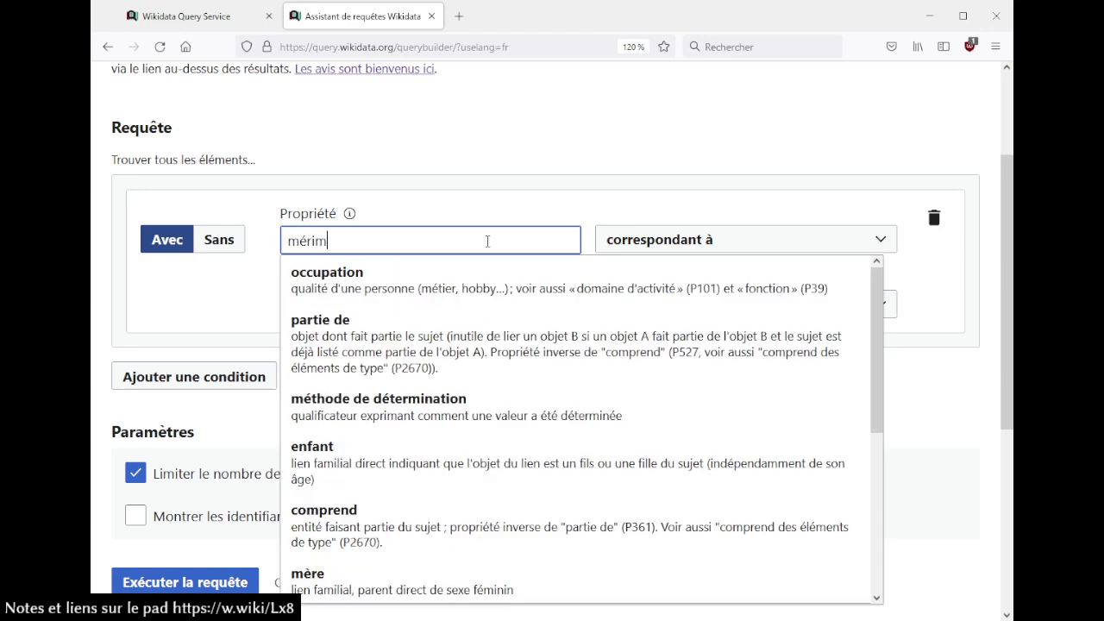
left_click(469, 285)
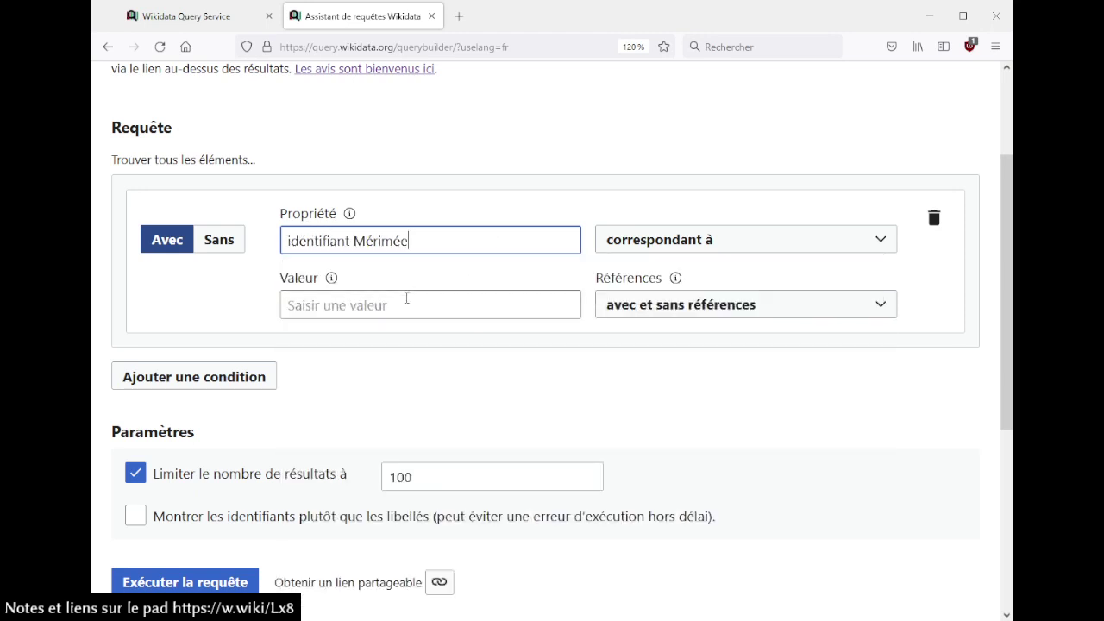
left_click(407, 299)
left_click(694, 251)
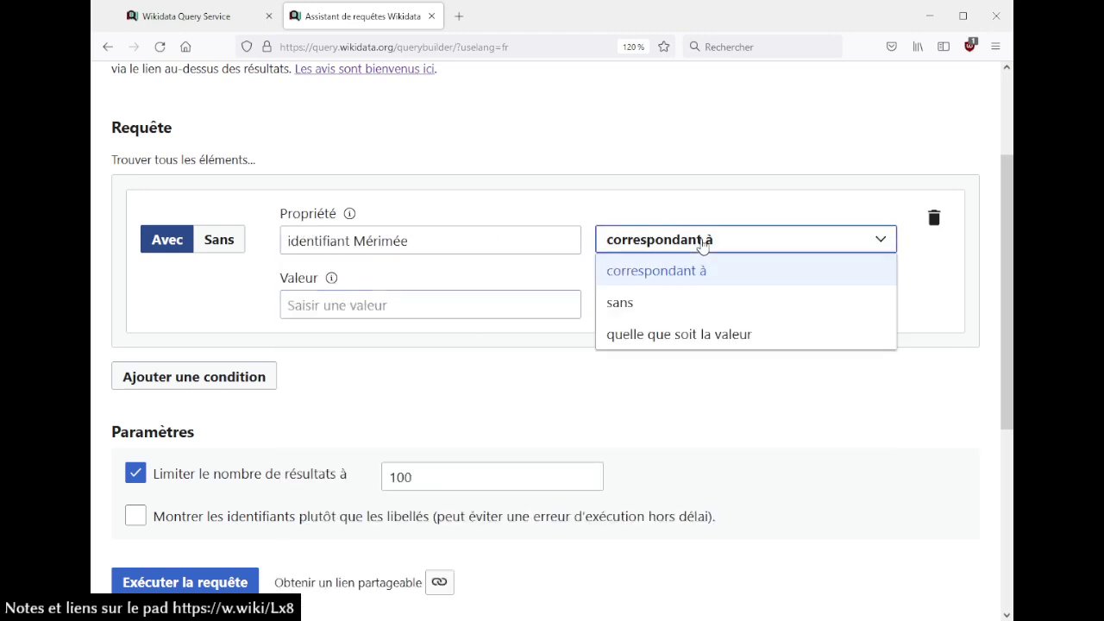
left_click(656, 332)
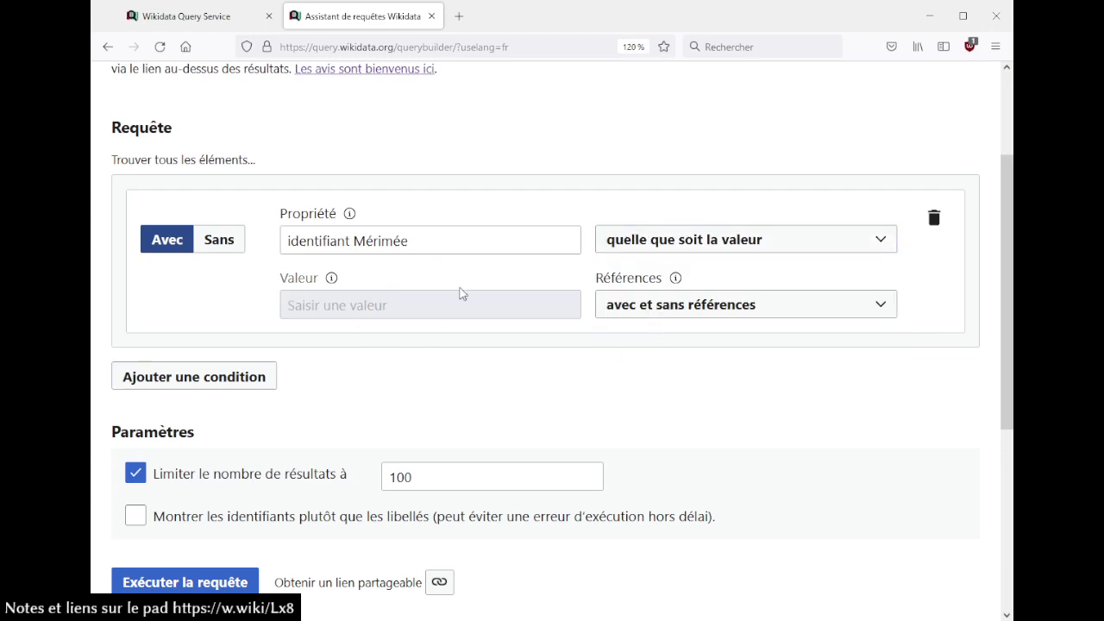
- Add a second condition excluding items with the property "statut patrimonial", using "Sans" and "quelle que soit la valeur", joined by "et"
left_click(217, 382)
scroll(264, 202, "down", 5)
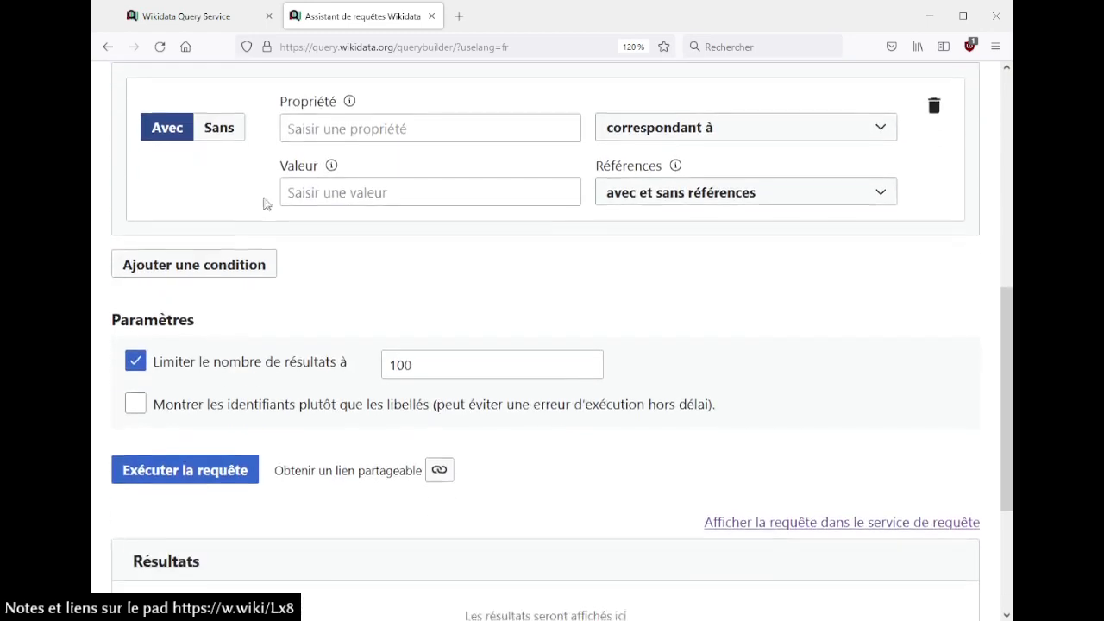
scroll(288, 218, "up", 4)
left_click(222, 359)
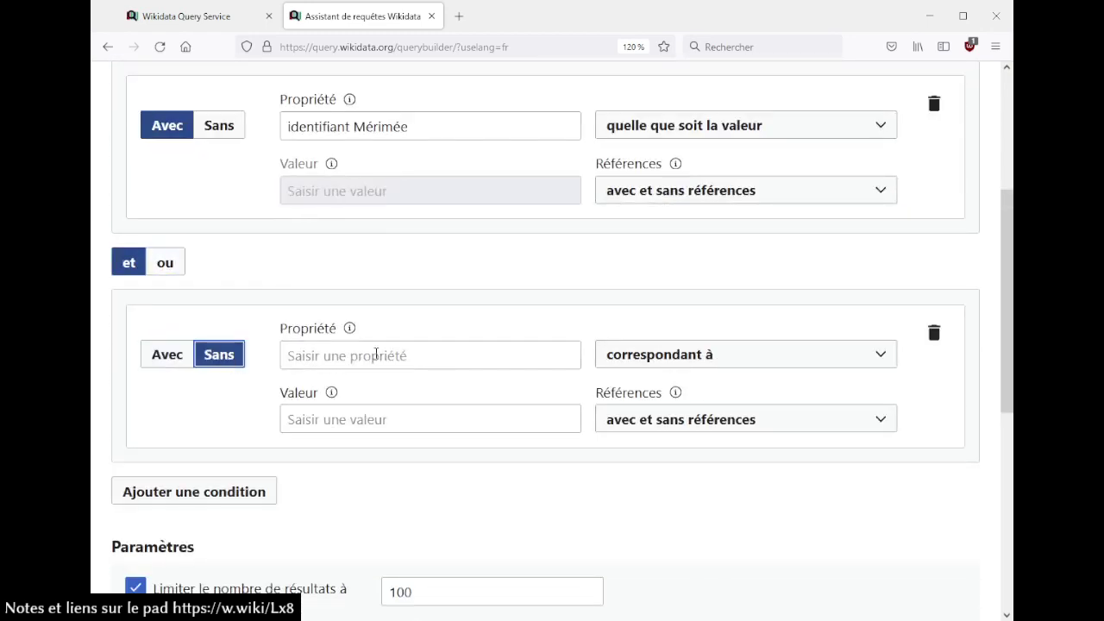
left_click(466, 351)
type("statut patr")
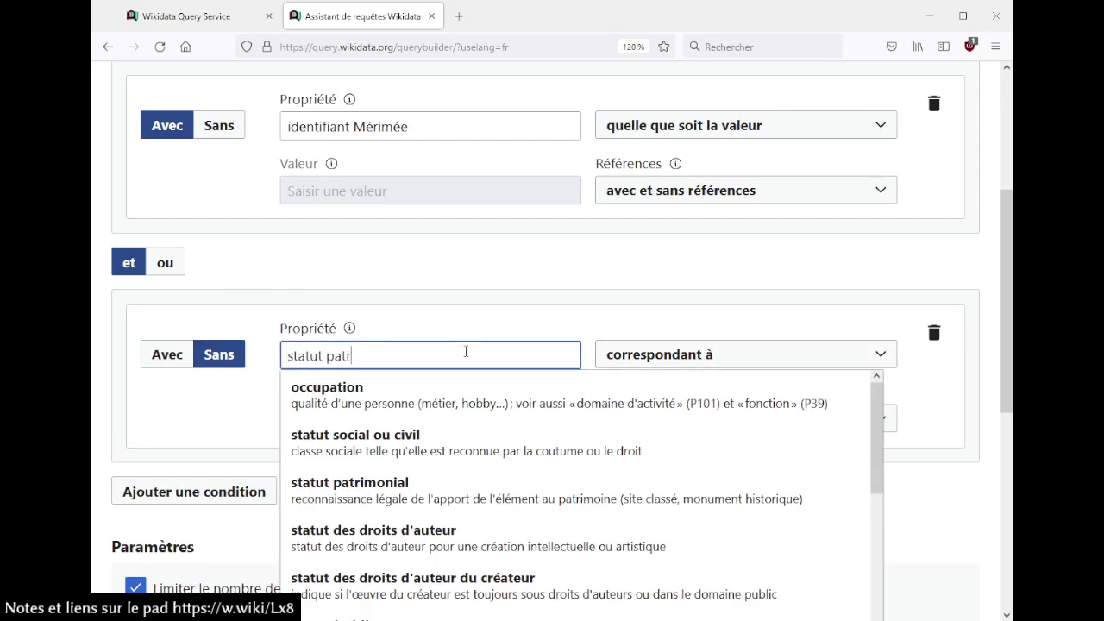
left_click(456, 390)
left_click(670, 353)
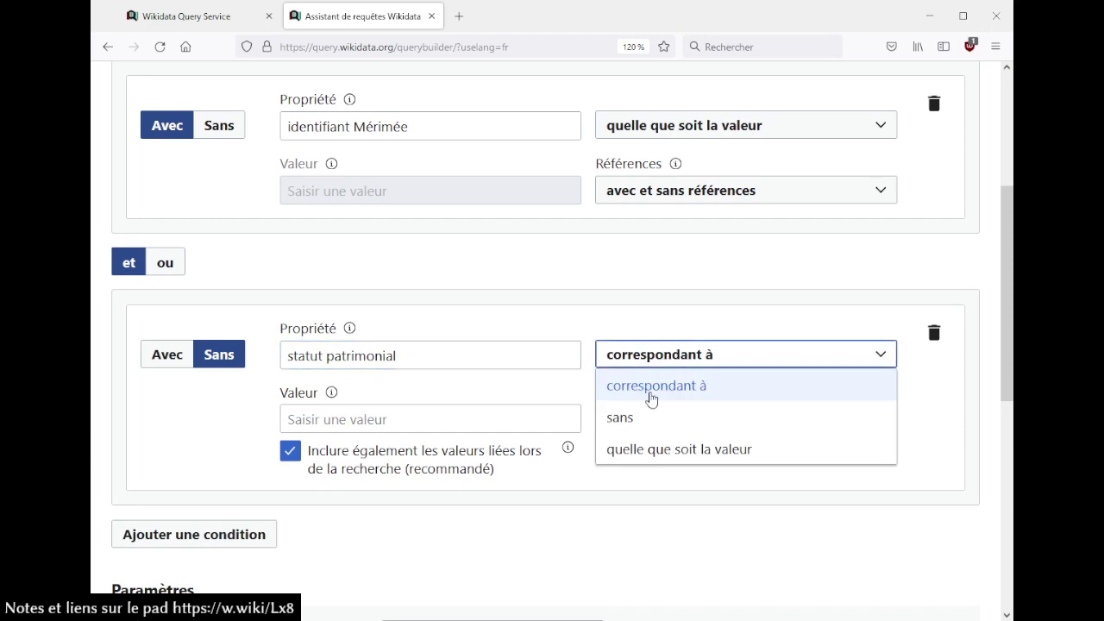
left_click(639, 455)
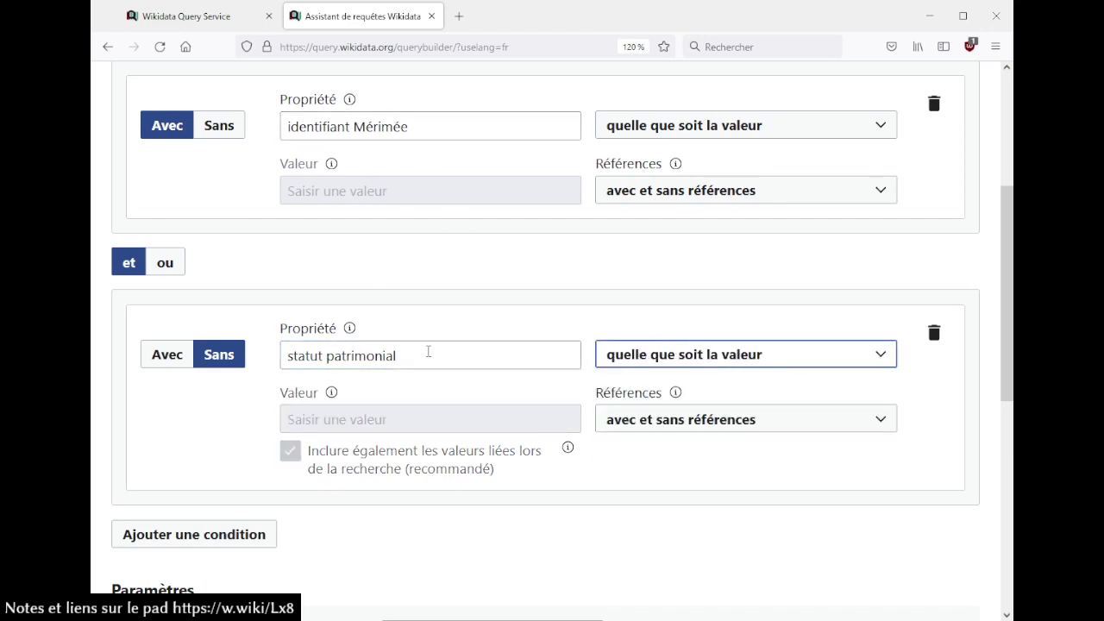
- Run the query with the limit of 100 results and review both conditions while it executes
scroll(561, 418, "down", 3)
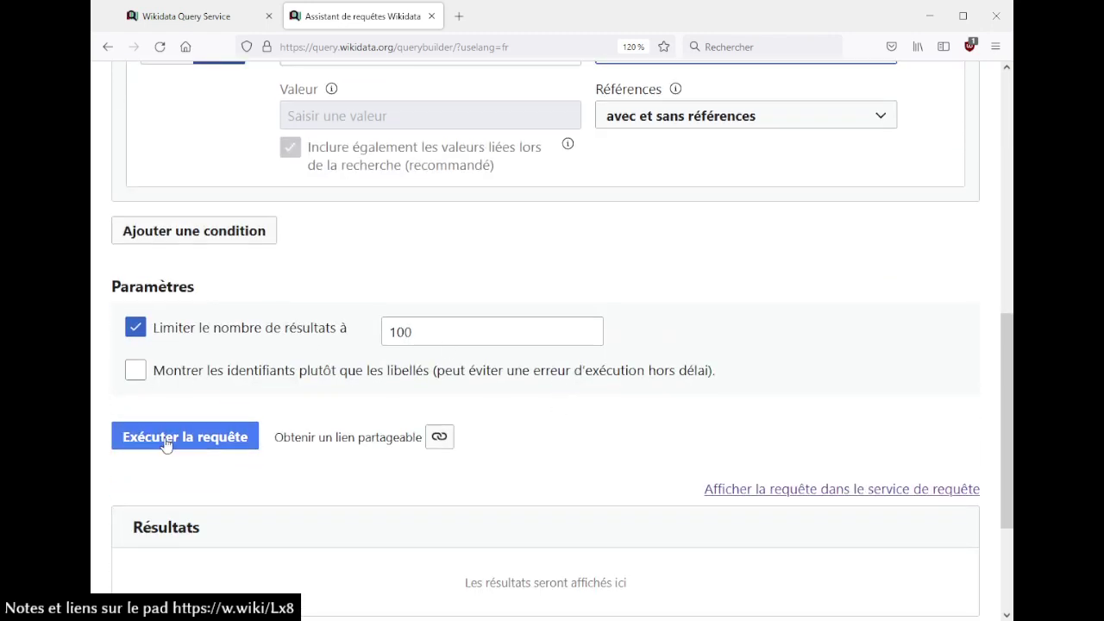
left_click(185, 439)
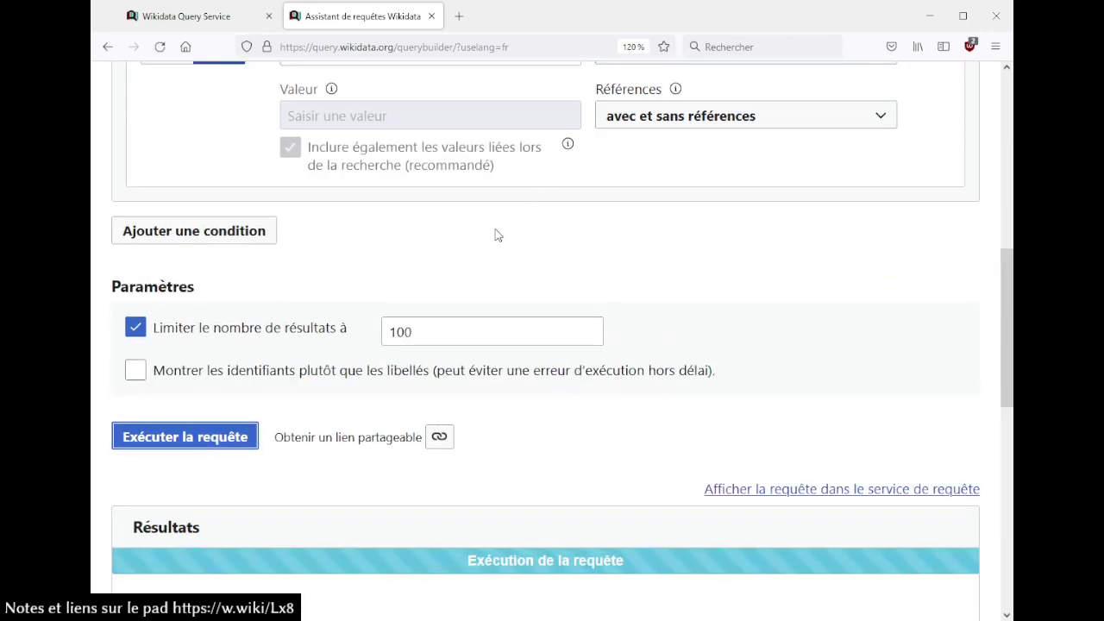
scroll(498, 235, "down", 3)
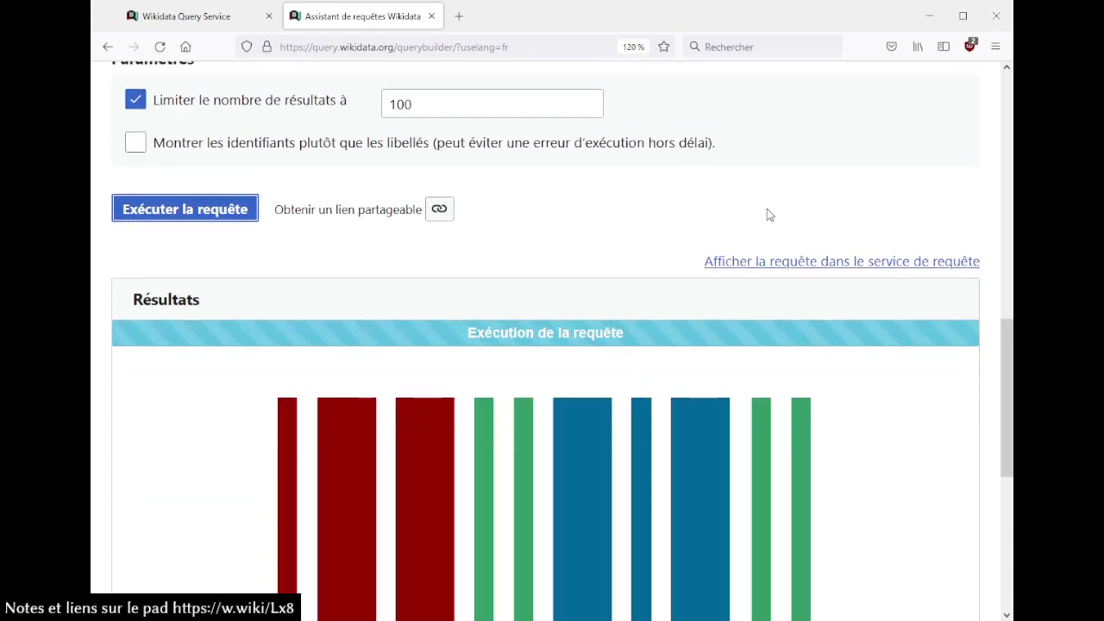
scroll(767, 209, "down", 1)
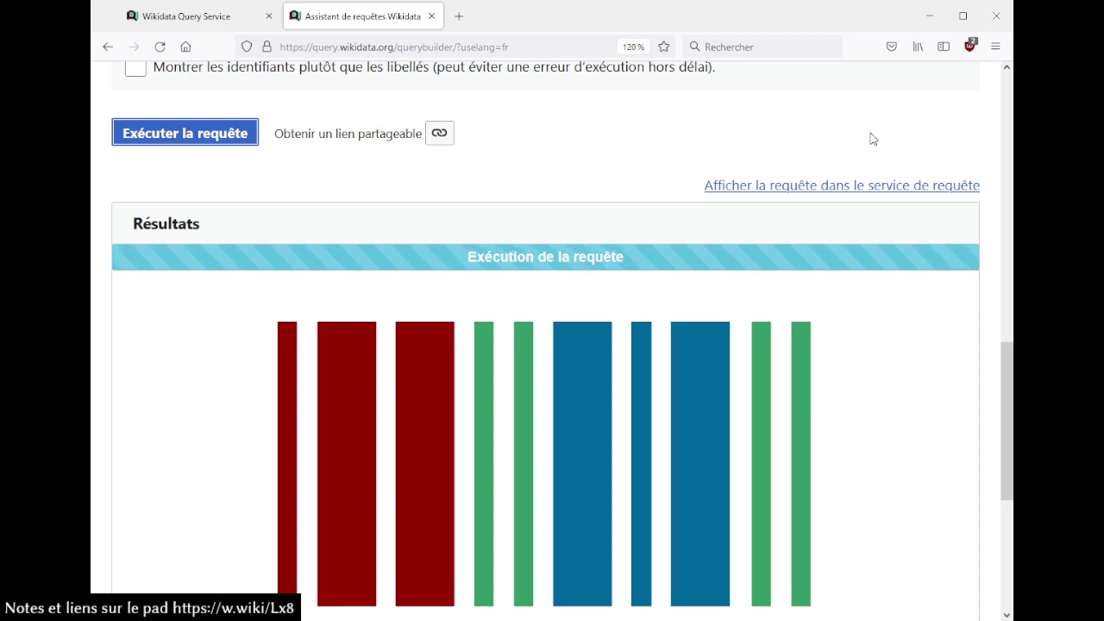
scroll(873, 142, "down", 3)
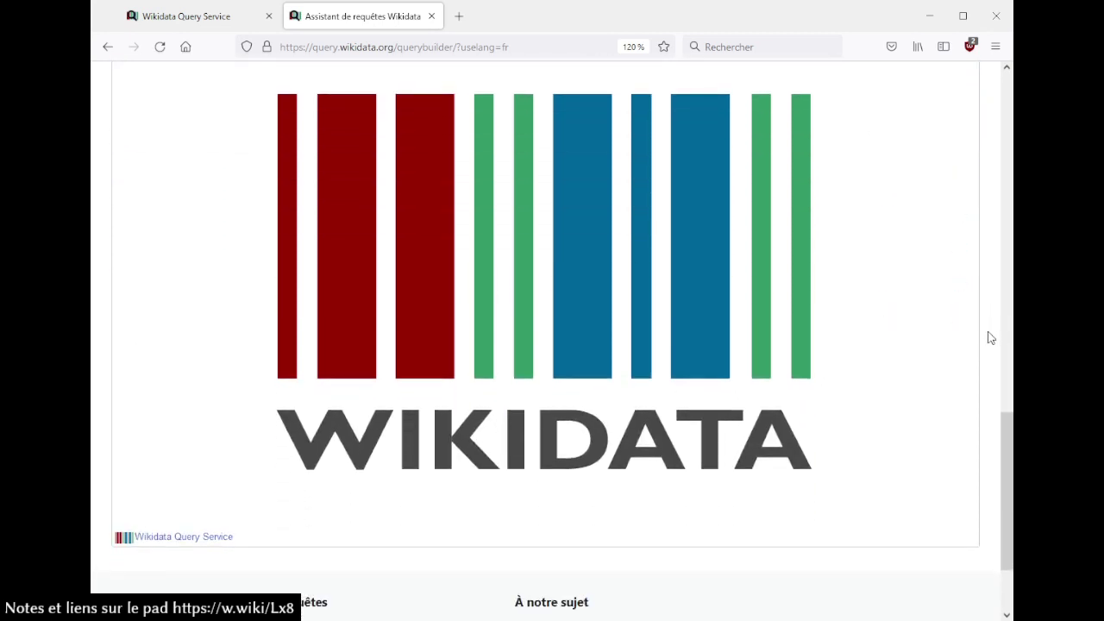
scroll(989, 337, "down", 2)
scroll(991, 338, "up", 4)
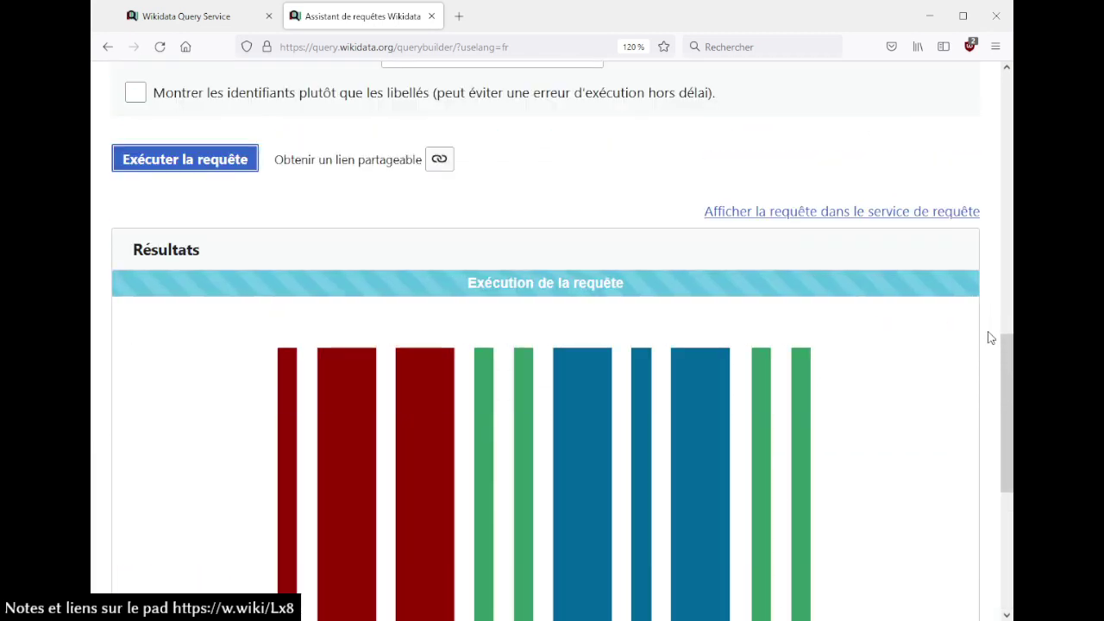
scroll(989, 335, "up", 6)
scroll(272, 219, "up", 4)
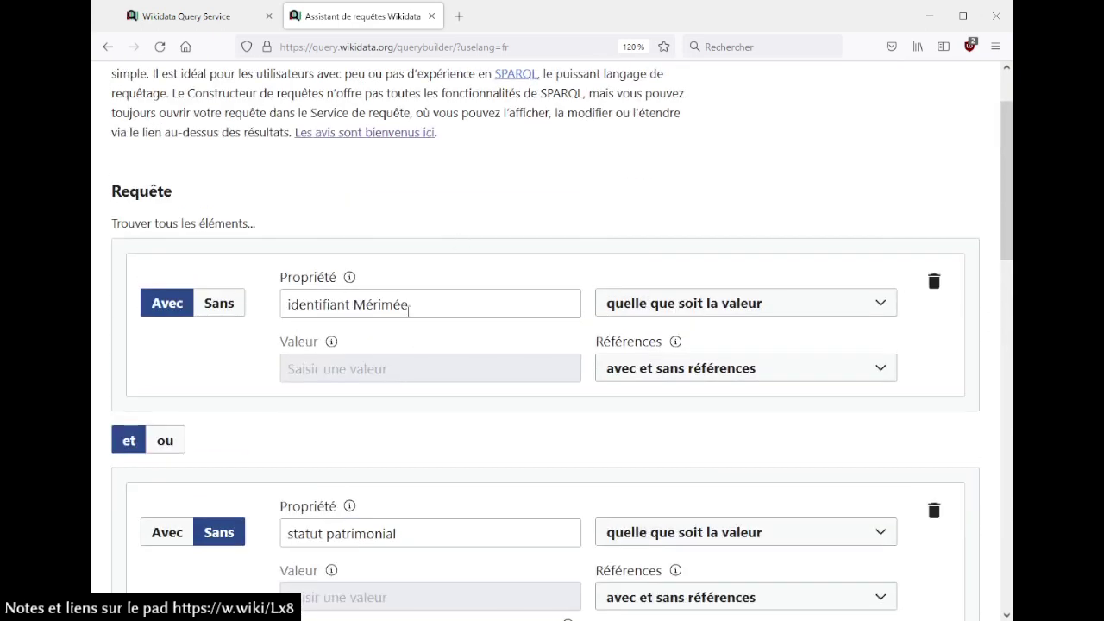
scroll(462, 311, "down", 6)
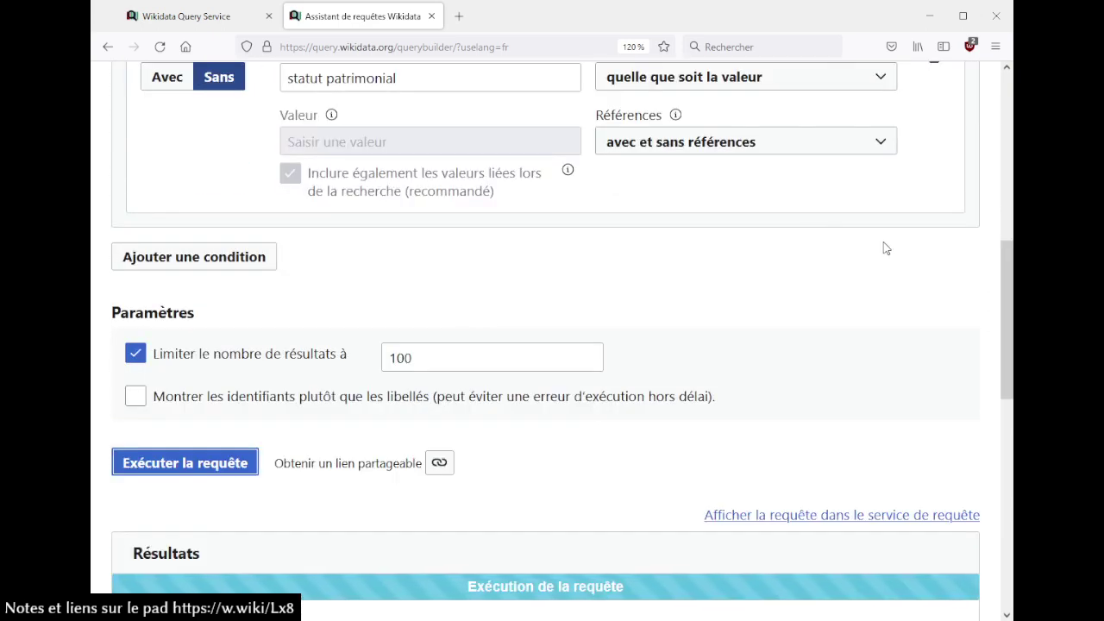
scroll(884, 244, "down", 5)
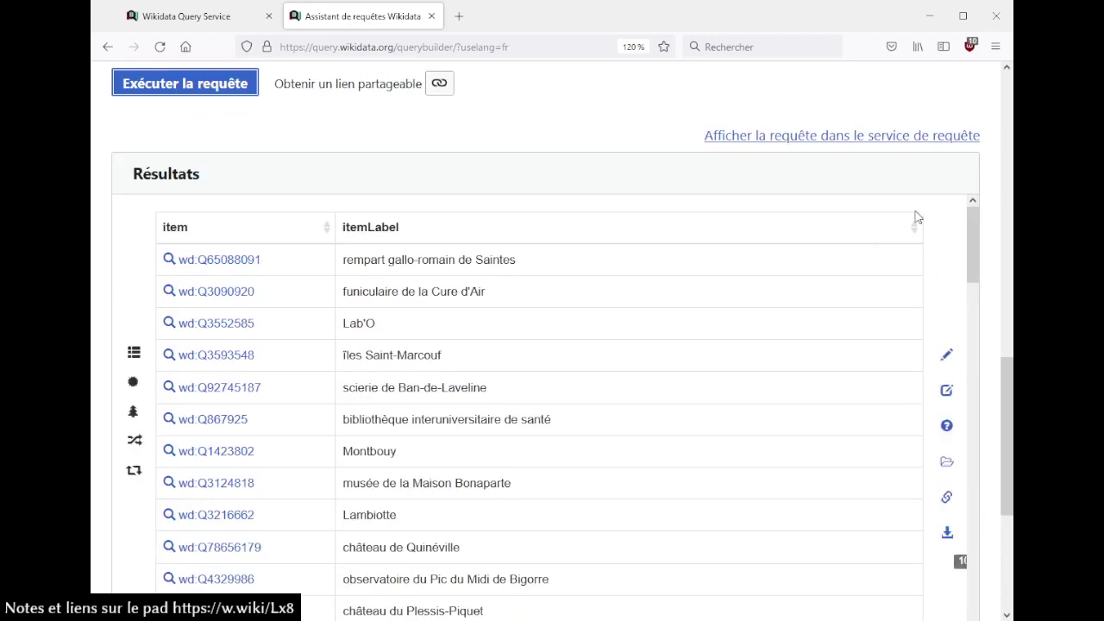
- Look through the full list of query results, from the first item to the last and back
scroll(635, 365, "down", 6)
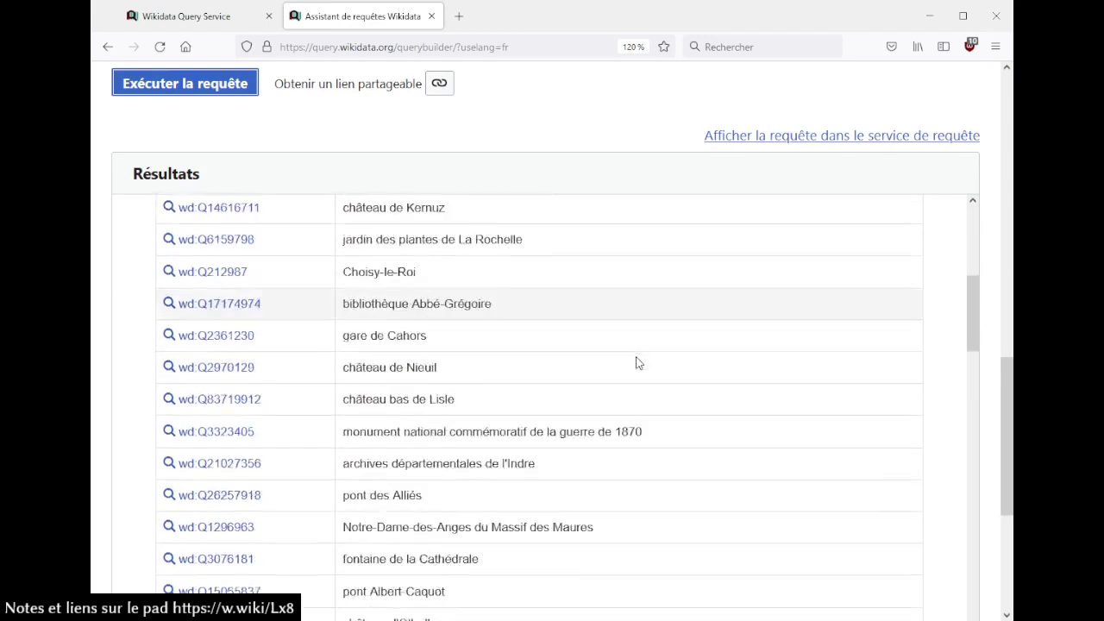
scroll(636, 363, "down", 20)
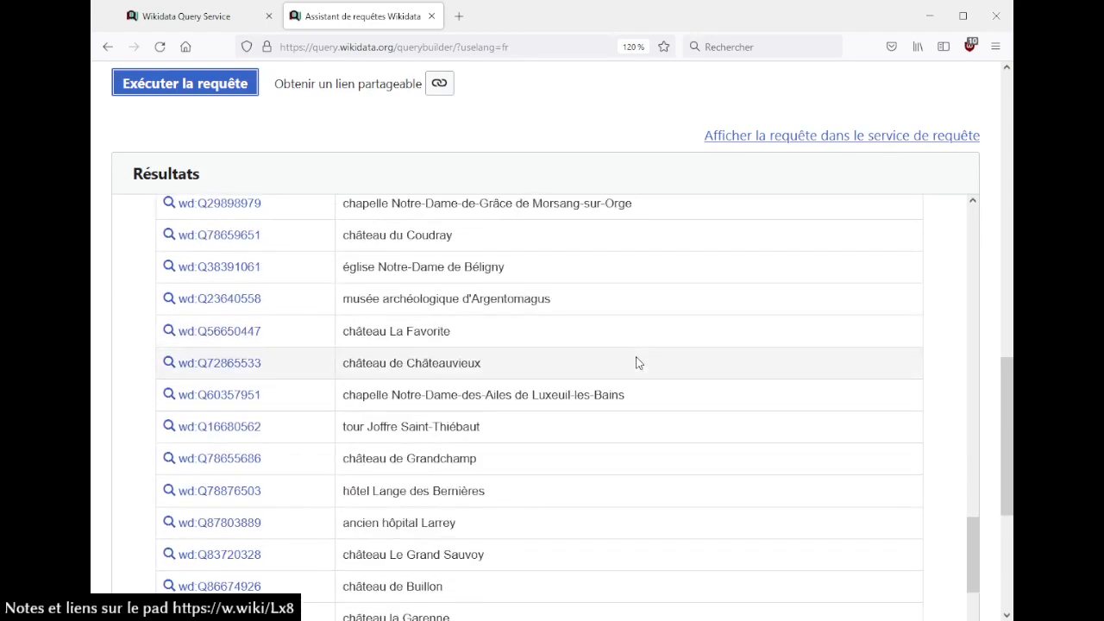
scroll(636, 363, "down", 10)
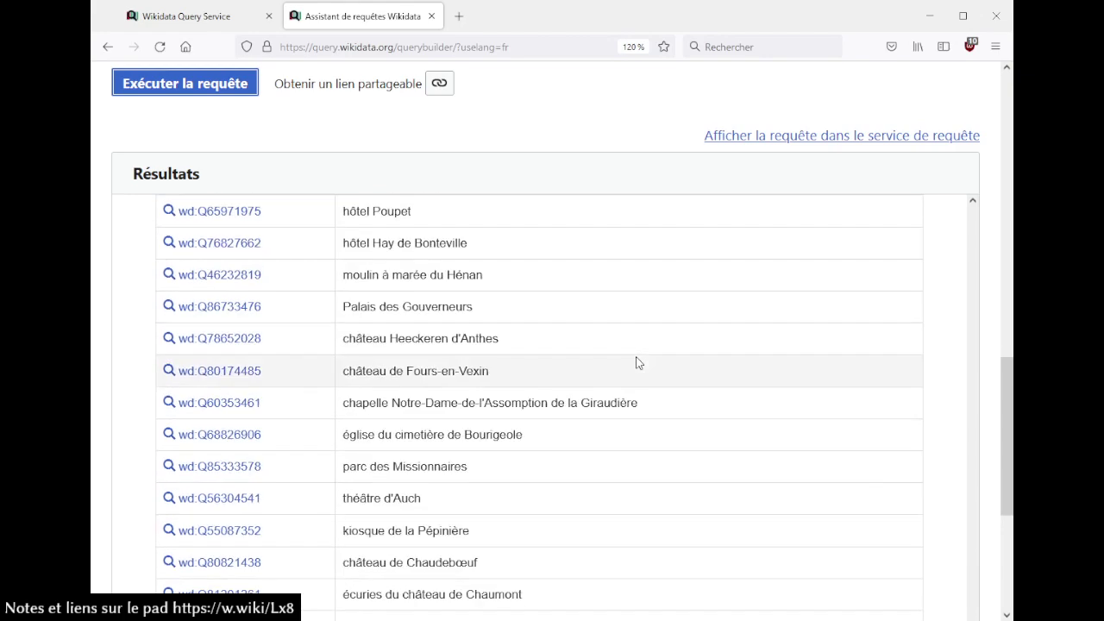
scroll(587, 93, "down", 1)
scroll(558, 353, "down", 3)
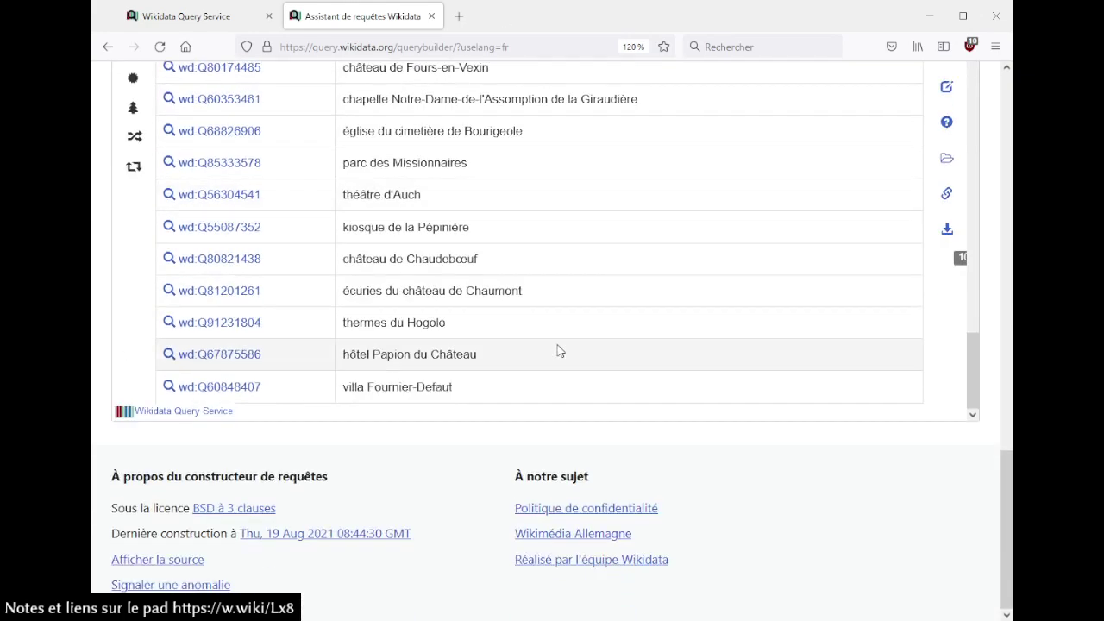
scroll(556, 351, "up", 5)
scroll(556, 345, "up", 10)
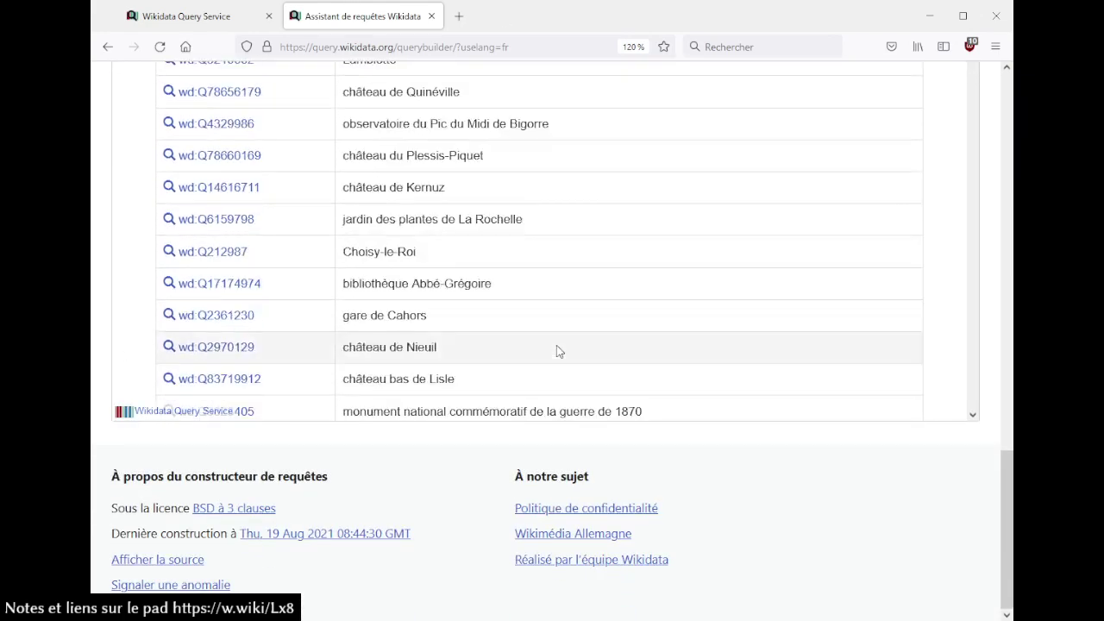
scroll(552, 244, "up", 4)
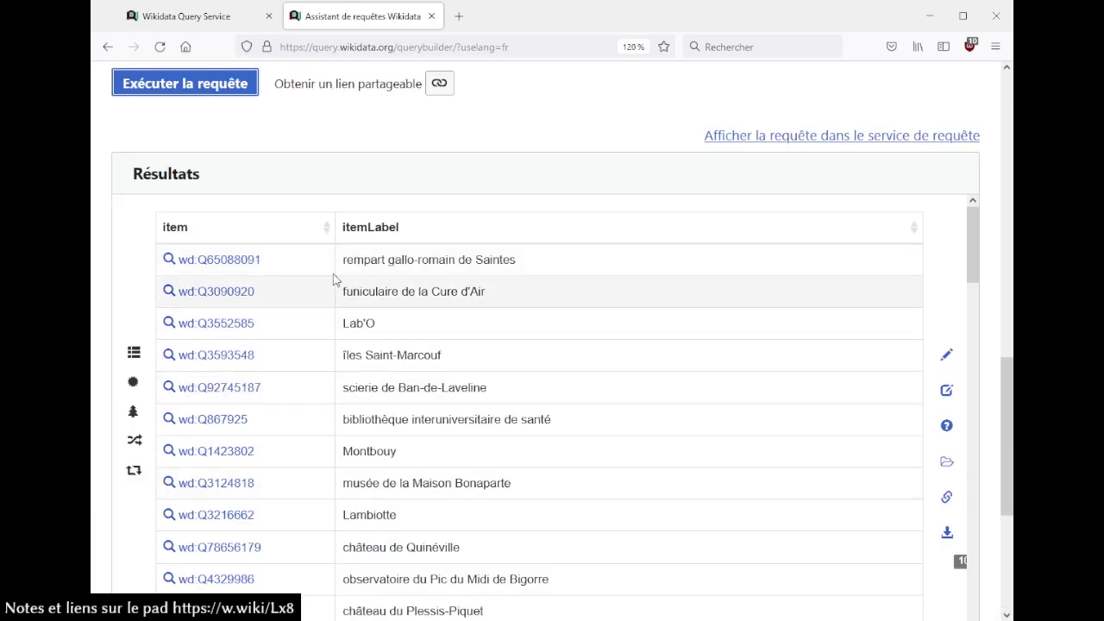
- Open the first result, "rempart gallo-romain de Saintes", and examine its statements and its Mérimée identifier
left_click(255, 262)
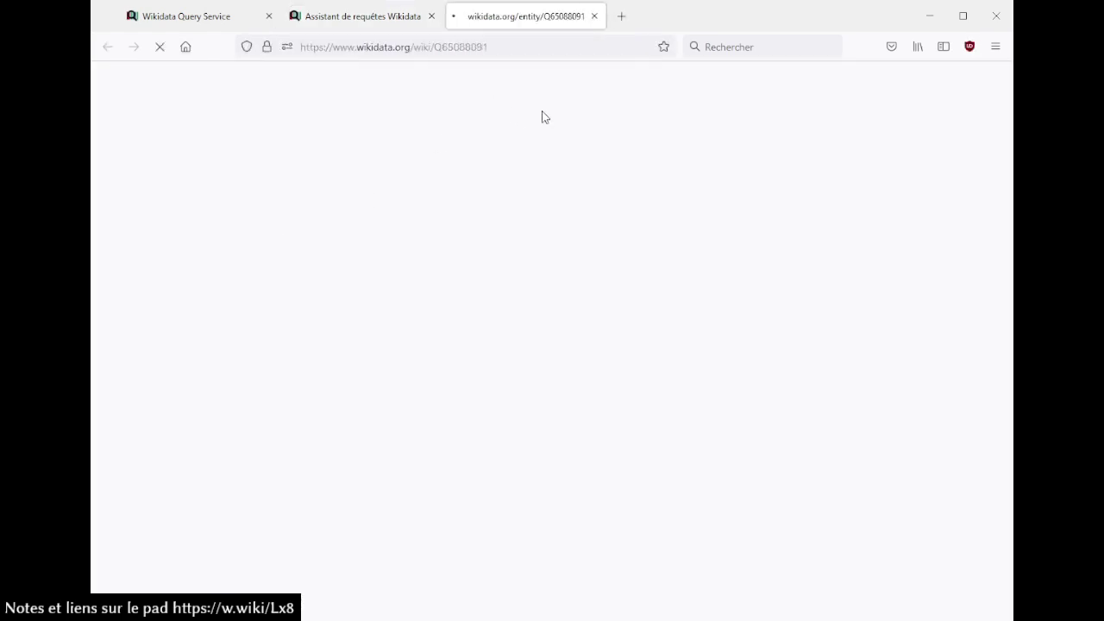
scroll(595, 237, "down", 20)
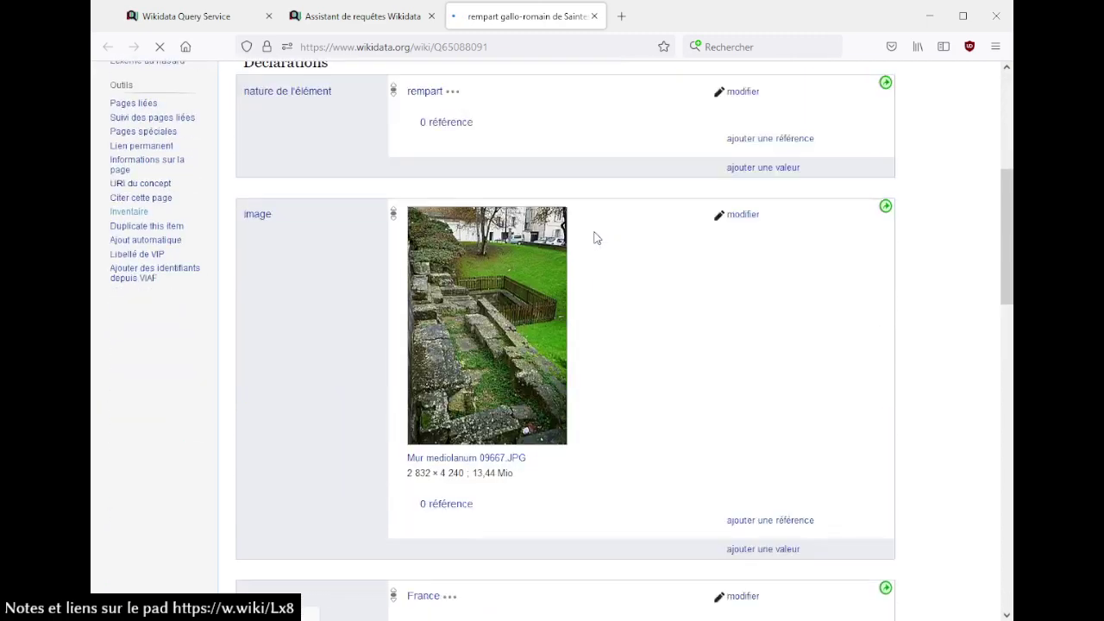
scroll(595, 238, "down", 4)
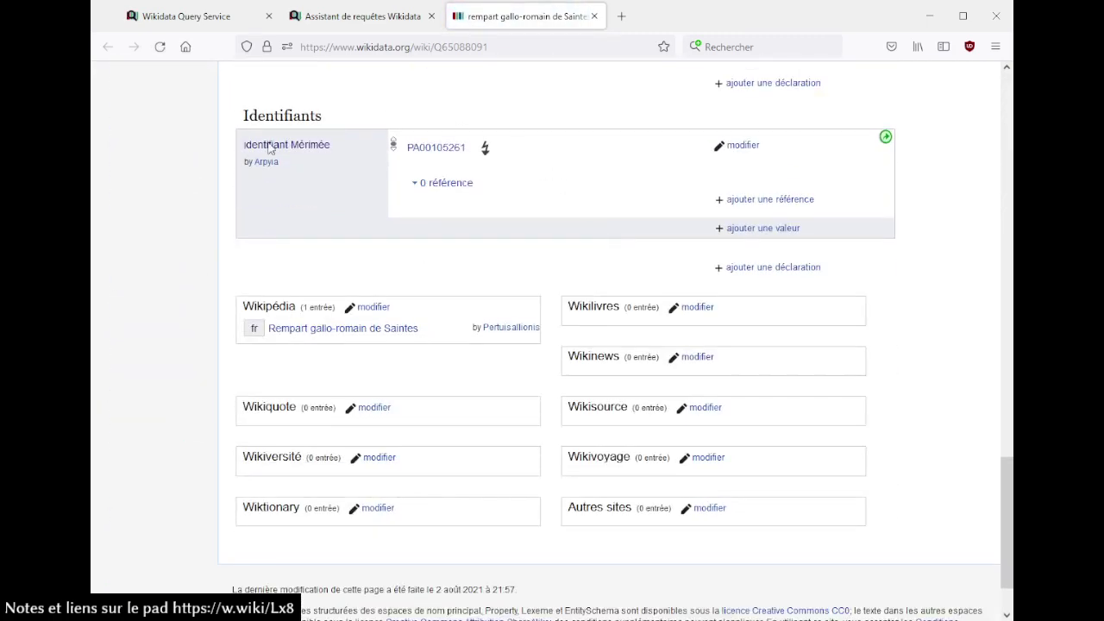
scroll(595, 188, "up", 6)
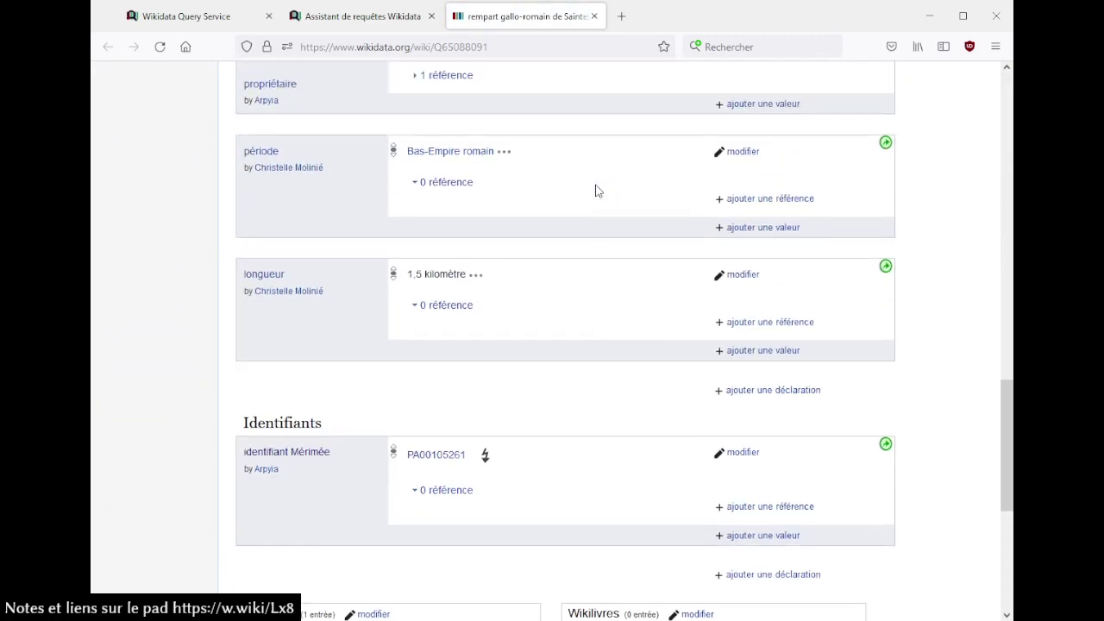
scroll(596, 191, "up", 10)
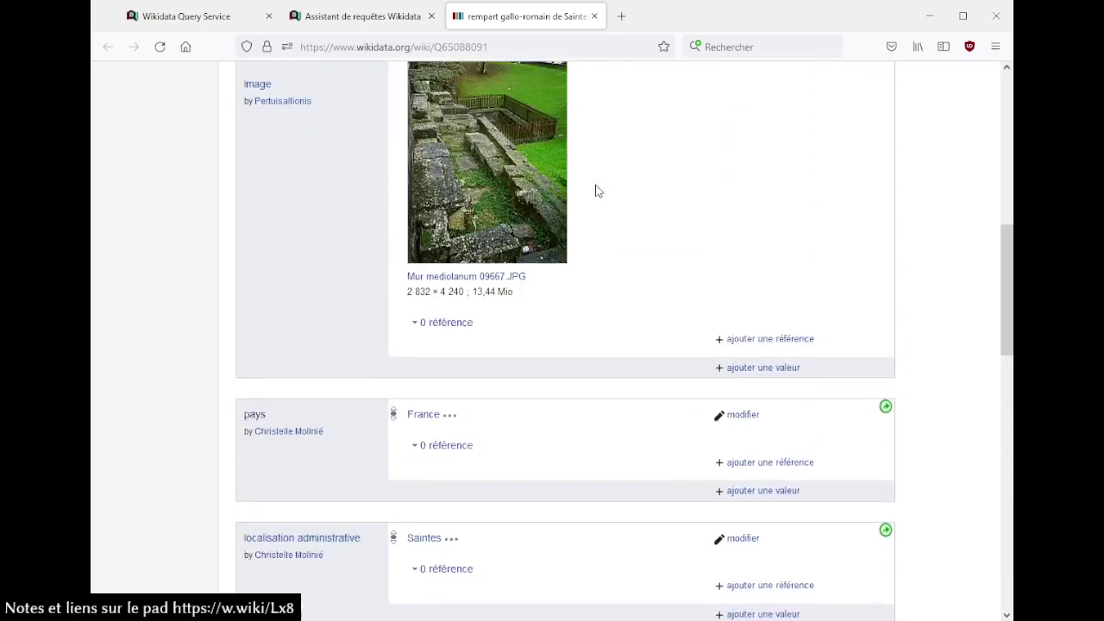
scroll(594, 190, "down", 9)
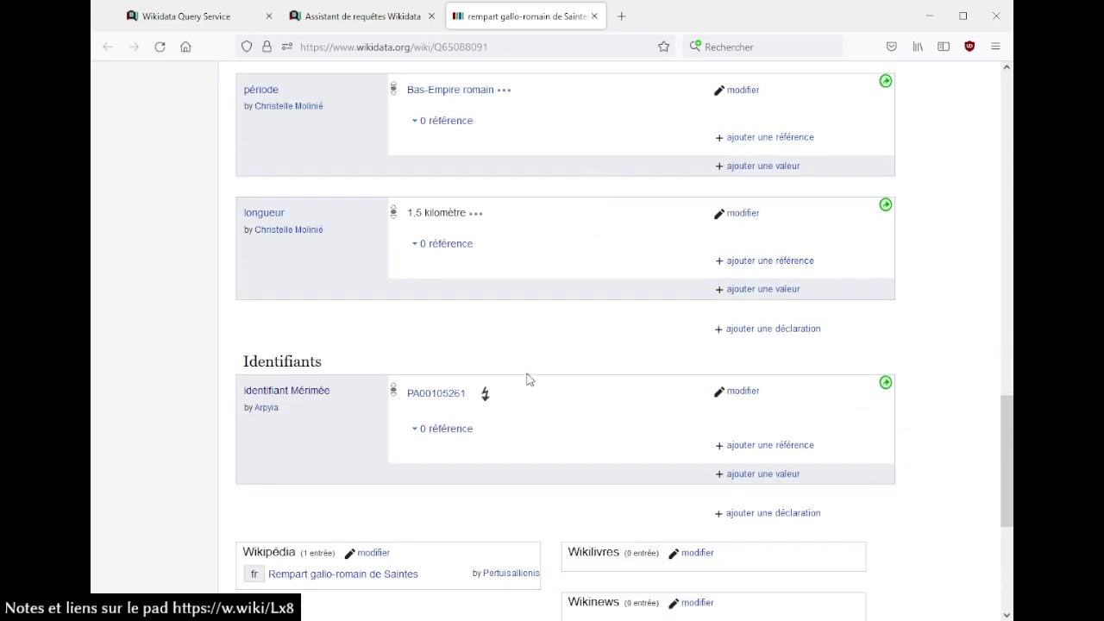
- Read the constraint problems and potential problems flagged on the item's "identifiant Mérimée" value
left_click(484, 397)
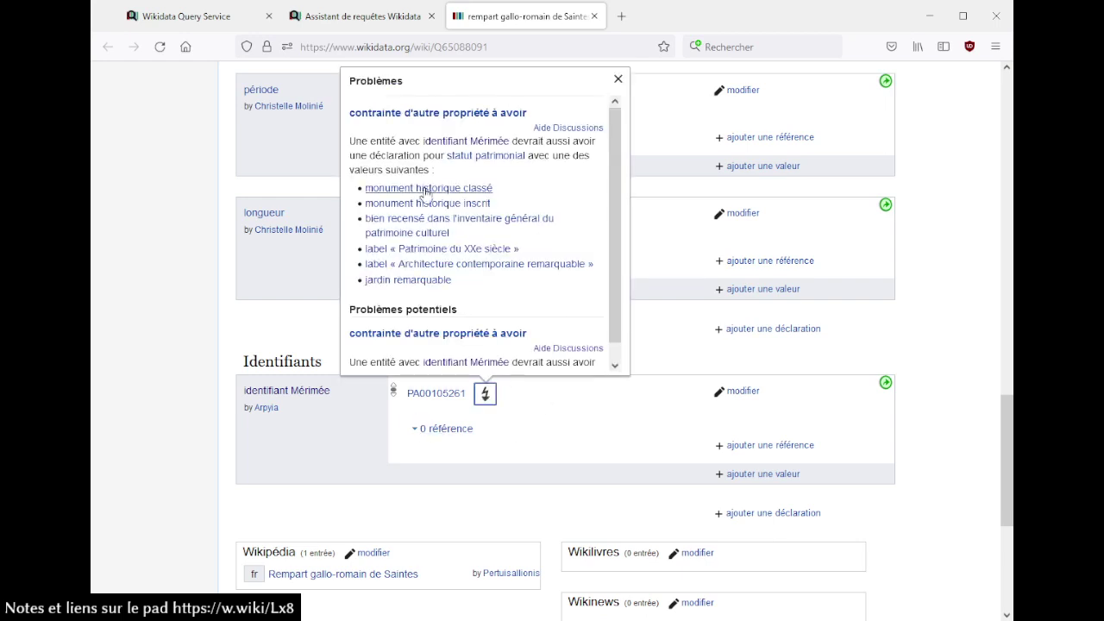
left_click_drag(385, 143, 440, 170)
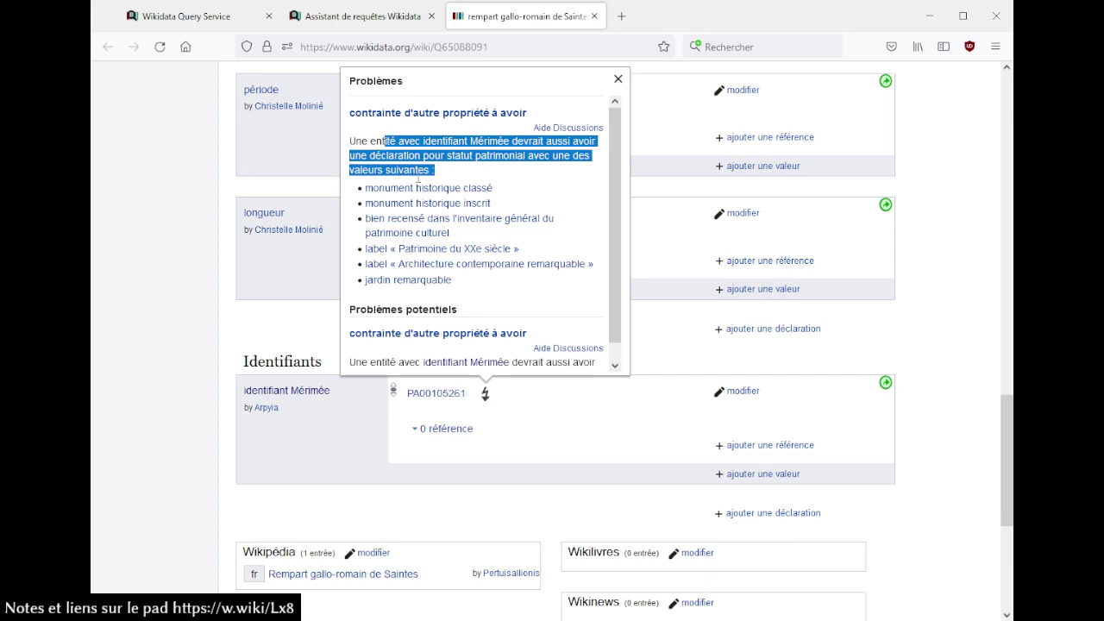
left_click(398, 170)
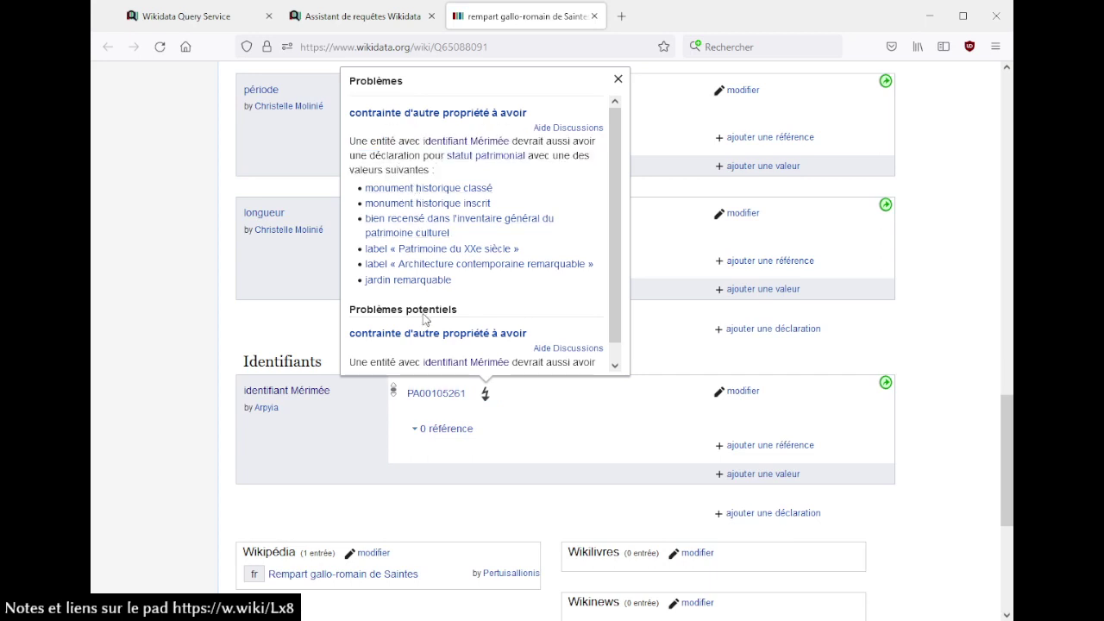
scroll(529, 294, "down", 1)
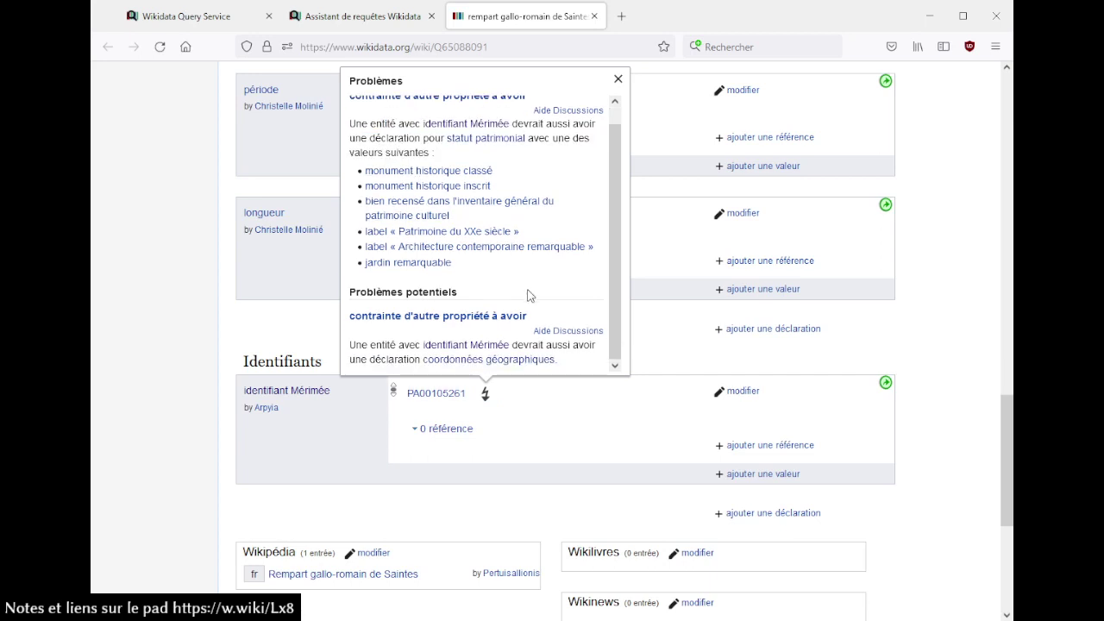
left_click(528, 404)
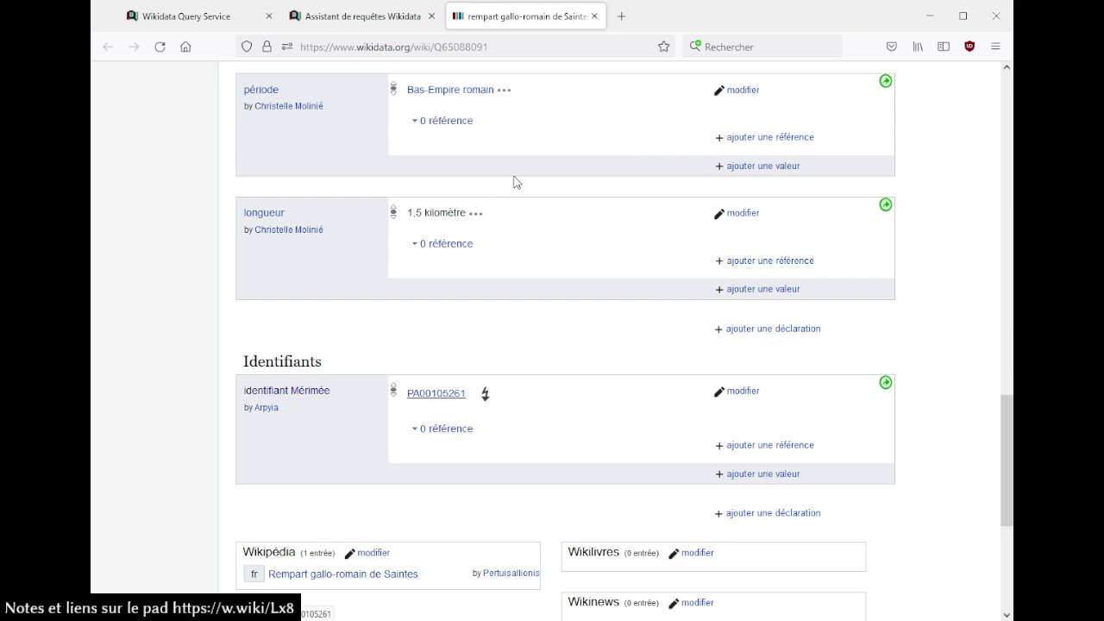
- Open the linked Mérimée record in a new tab and recheck the constraint problems flagged on the identifier
left_click(488, 400)
scroll(562, 308, "down", 1)
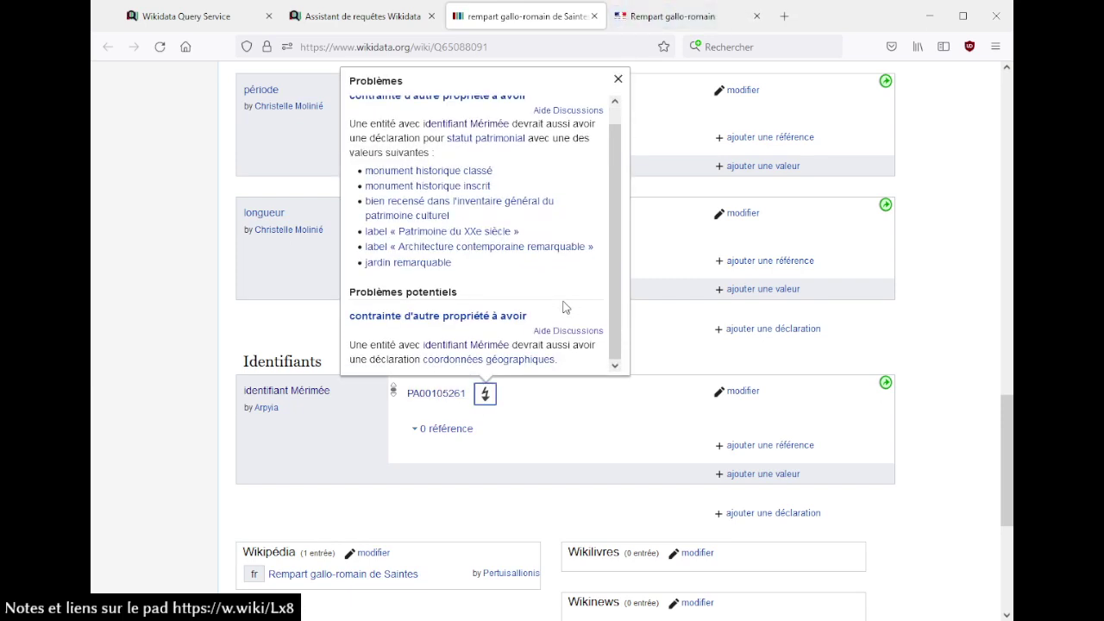
scroll(565, 307, "up", 1)
left_click(188, 272)
- Open the revision history of the "rempart gallo-romain de Saintes" item
scroll(213, 308, "up", 5)
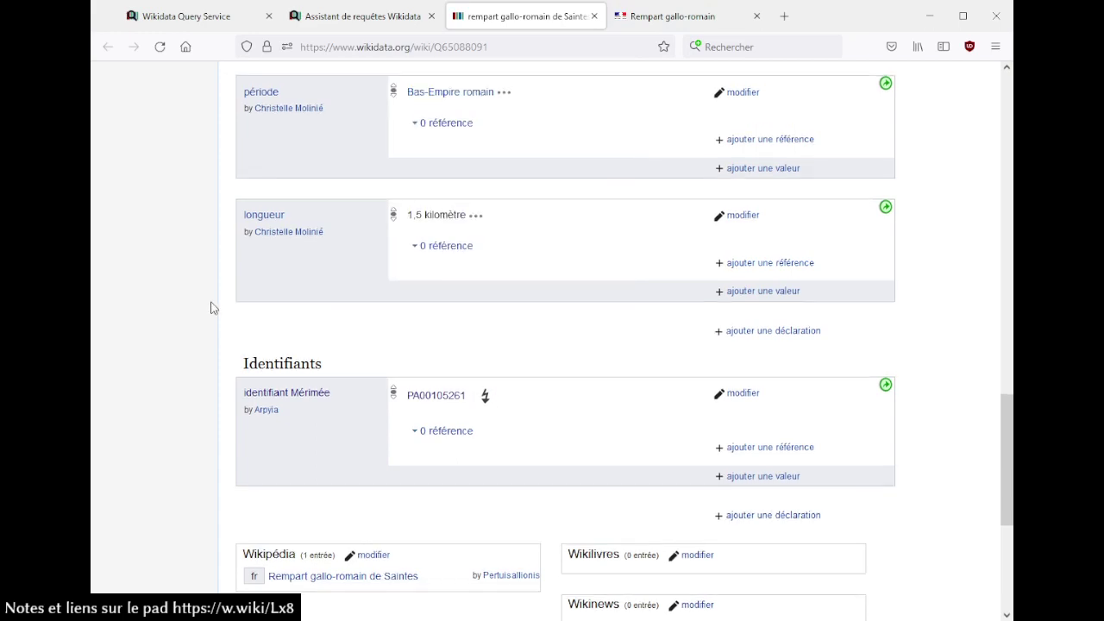
scroll(212, 307, "up", 5)
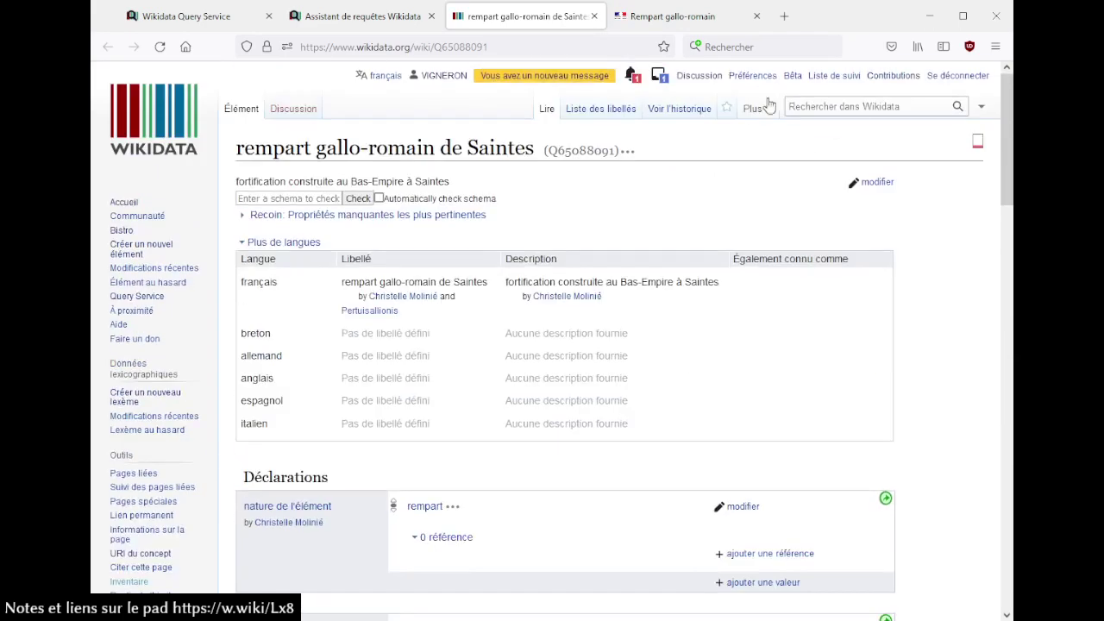
left_click(688, 110)
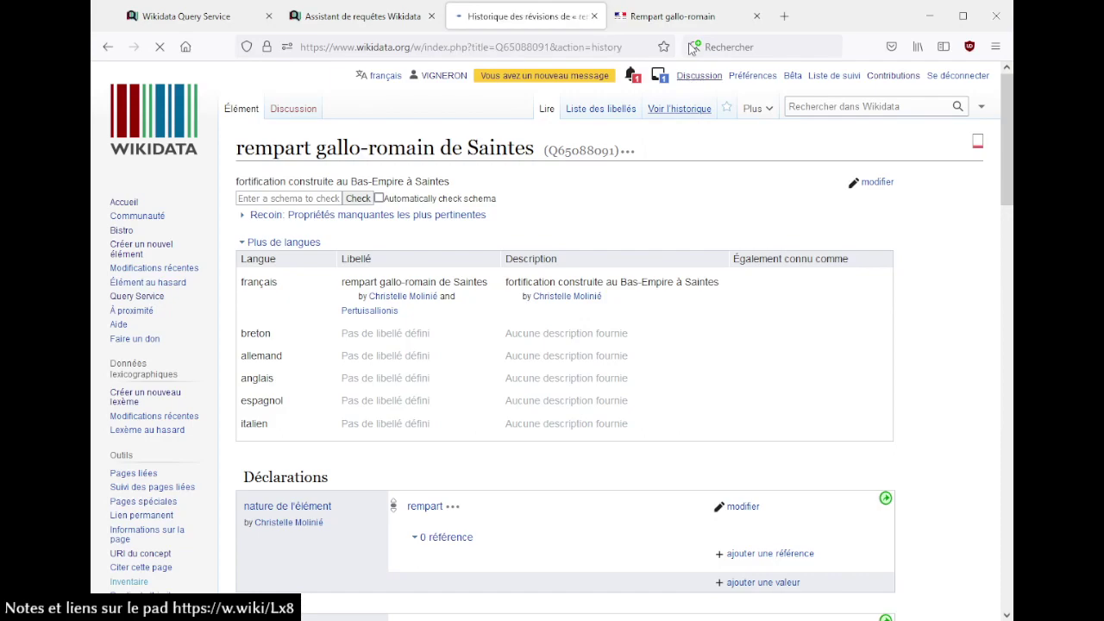
- Review the item's oldest revisions and read the "Protection et label" section of the open Mérimée record
scroll(658, 246, "down", 5)
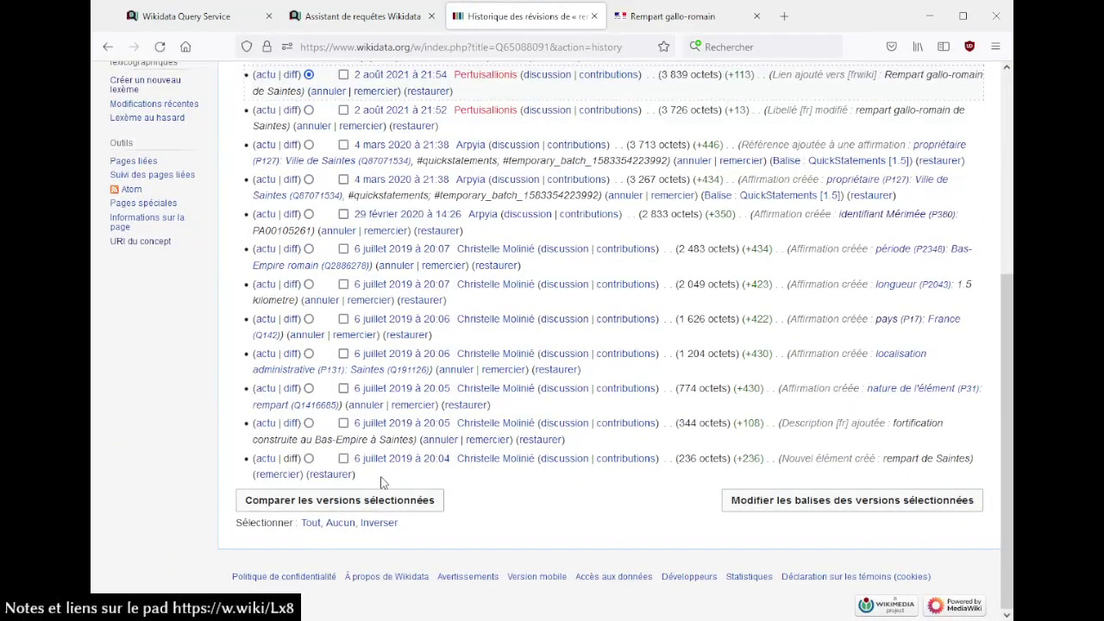
left_click(109, 46)
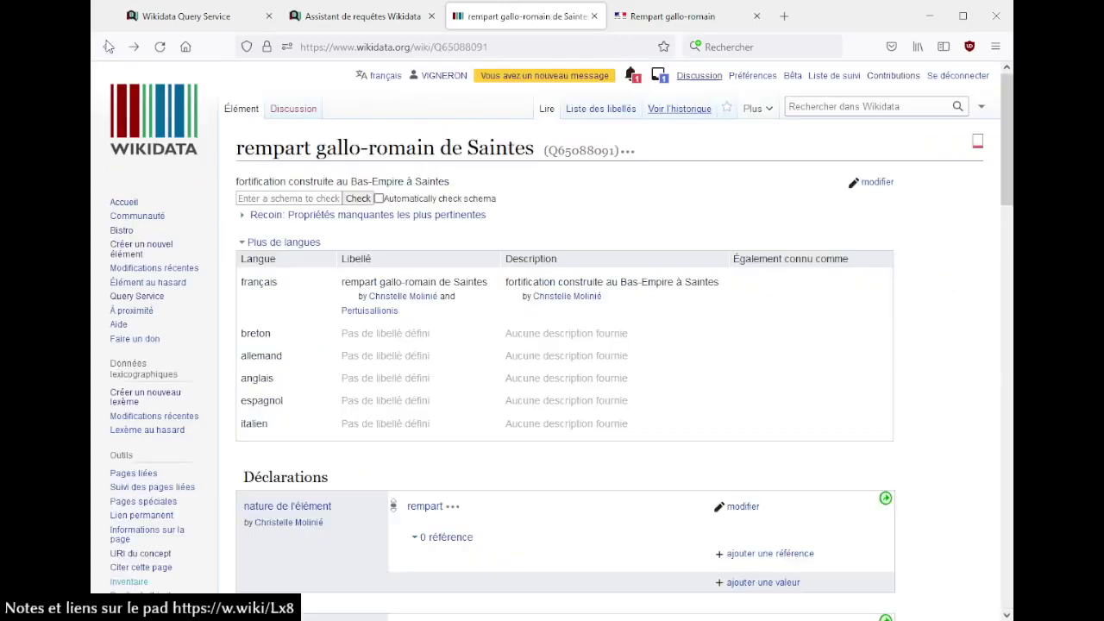
left_click(660, 17)
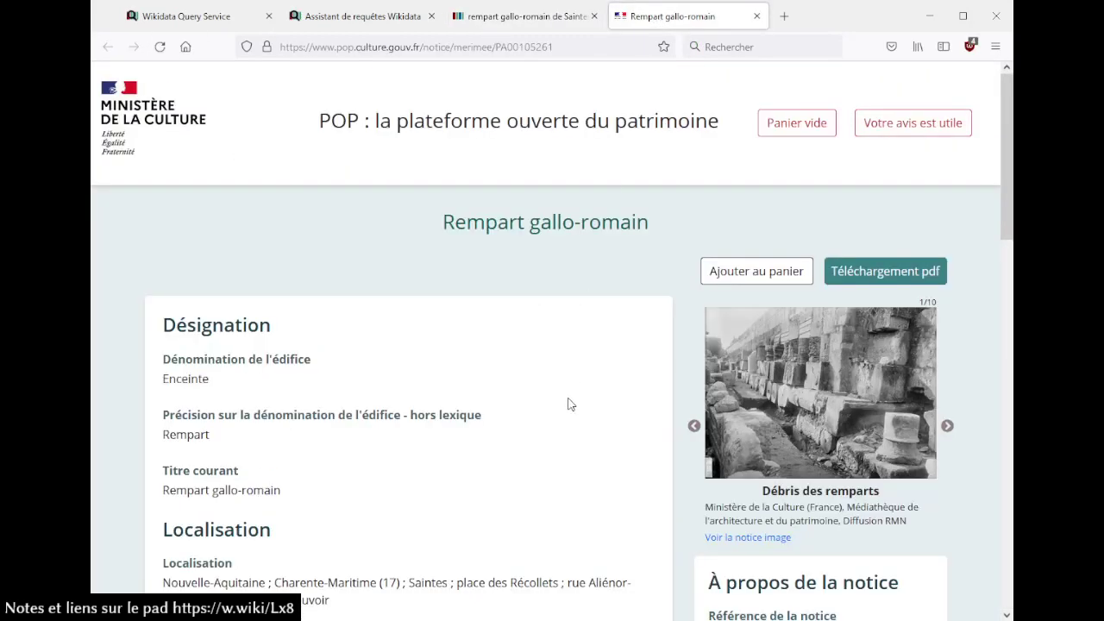
scroll(568, 404, "down", 3)
scroll(568, 404, "down", 3)
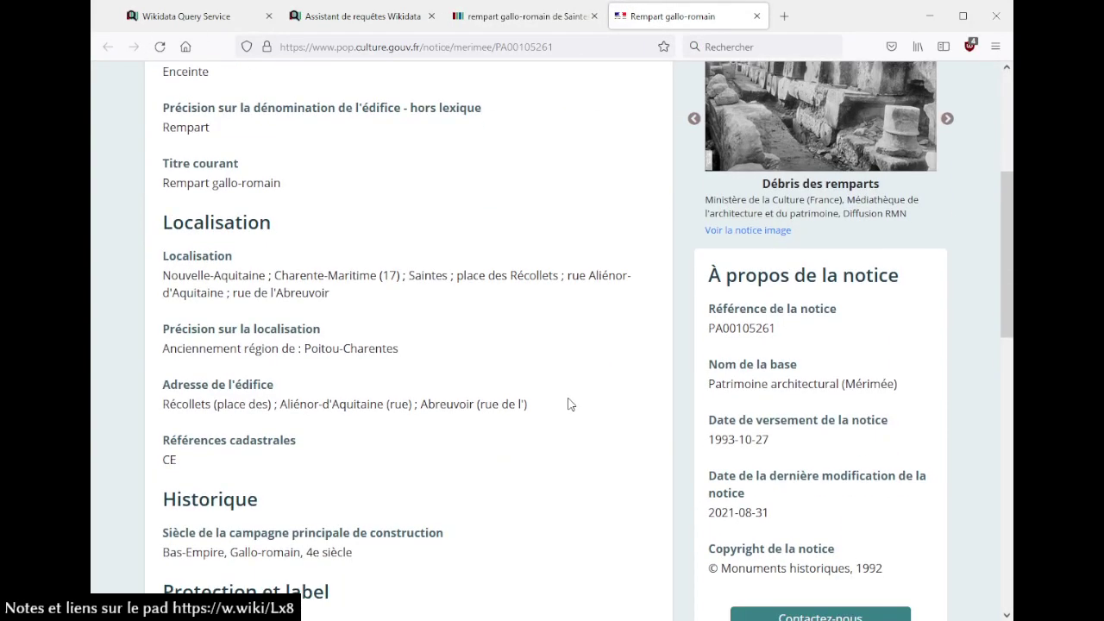
scroll(136, 406, "down", 3)
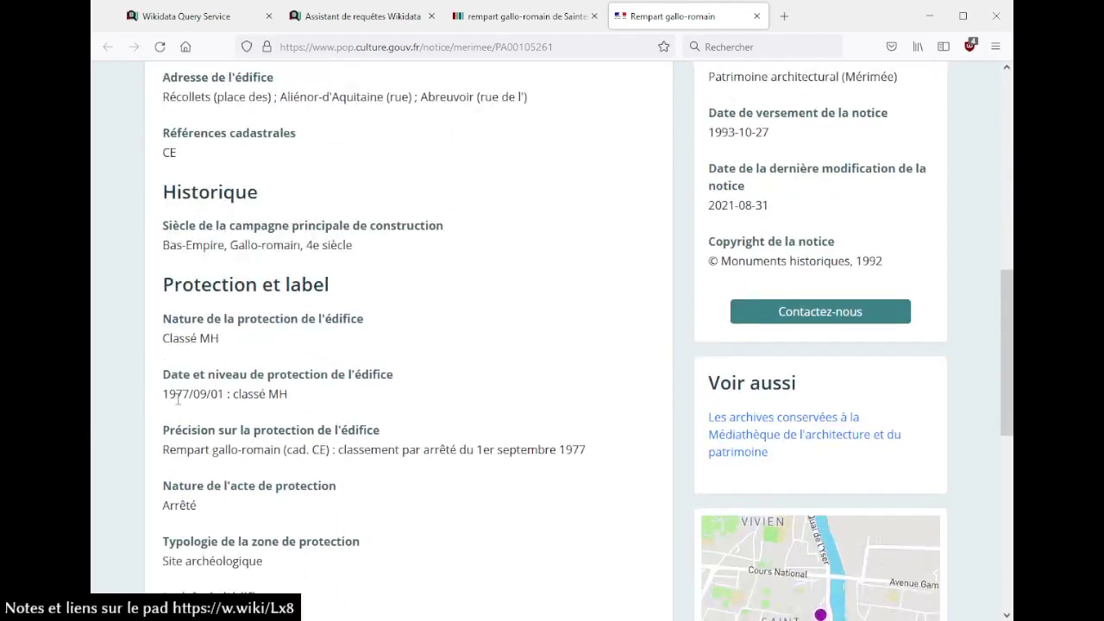
- Return to the "rempart gallo-romain de Saintes" item and copy its "identifiant Mérimée" value, PA00105261
left_click(521, 19)
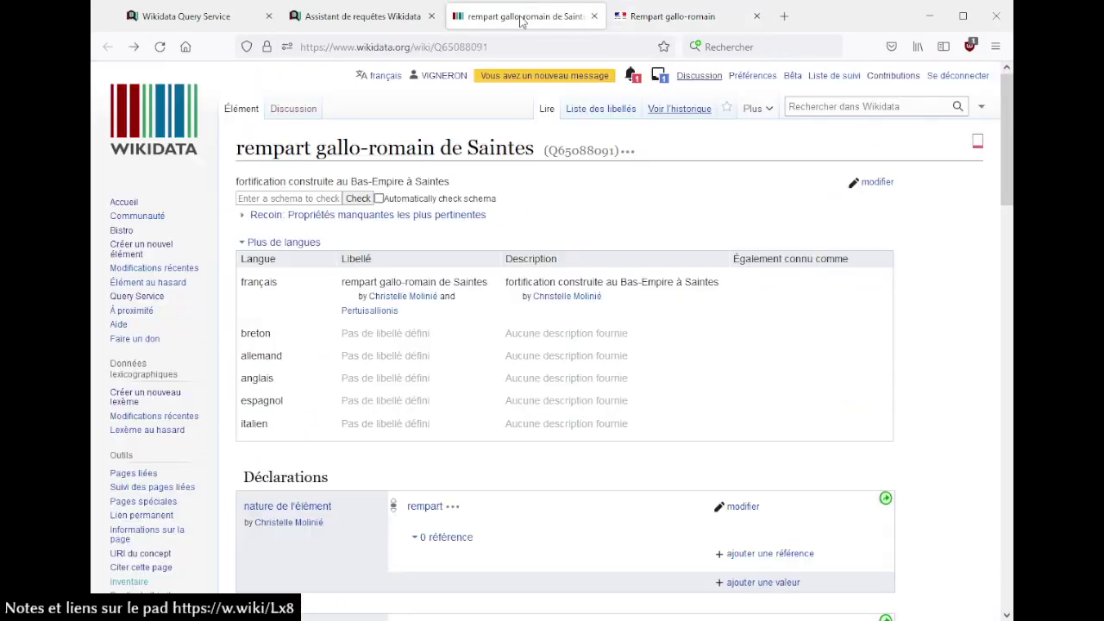
scroll(633, 391, "down", 10)
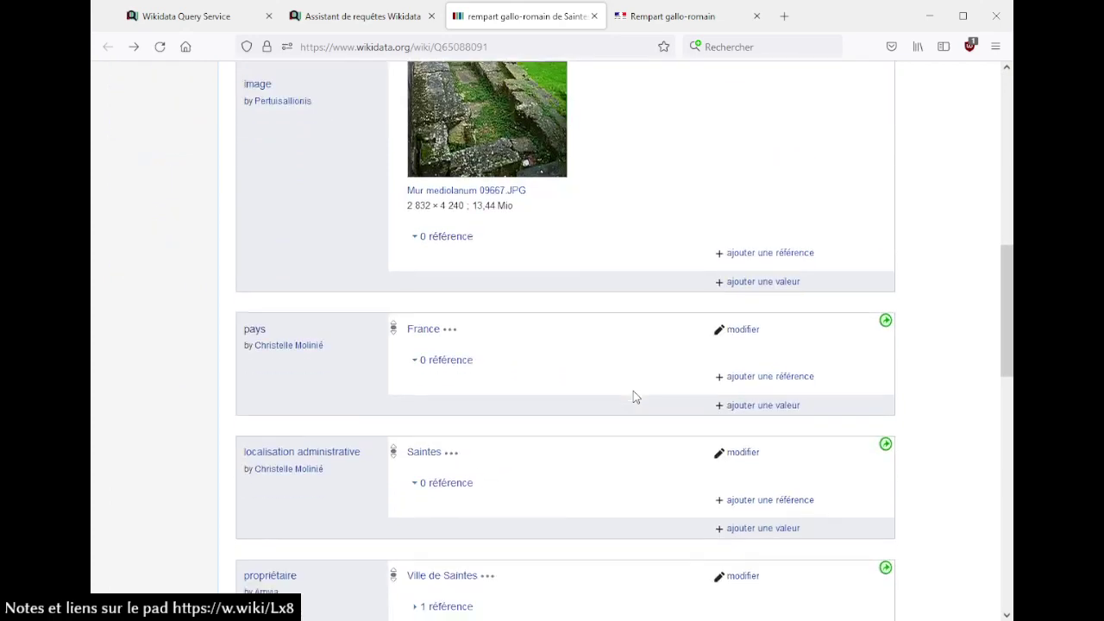
scroll(633, 397, "down", 3)
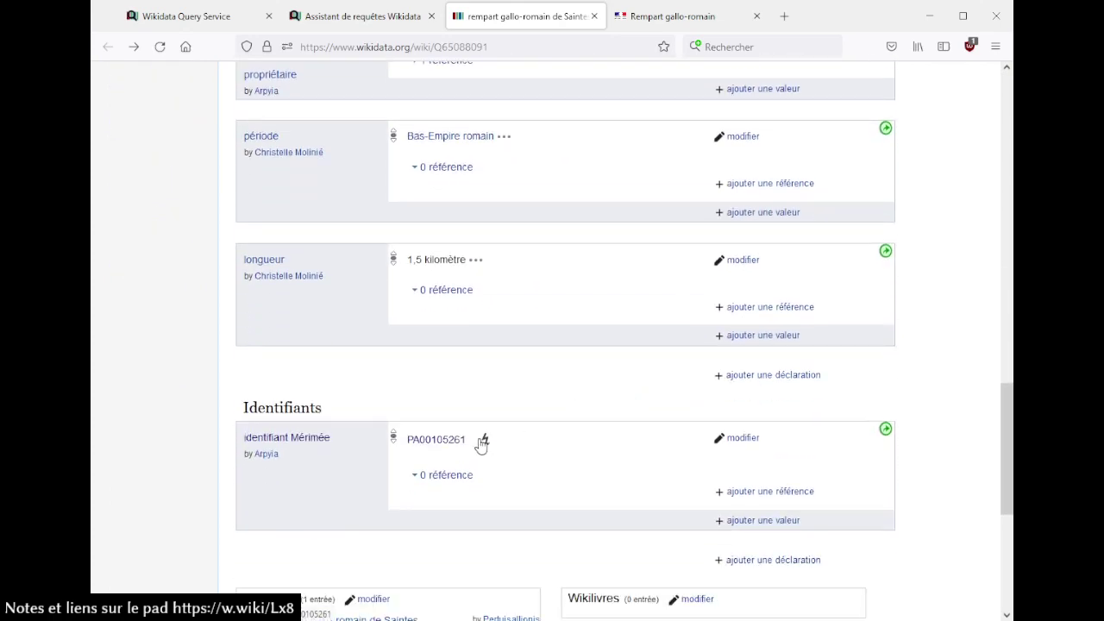
left_click_drag(471, 442, 410, 445)
key("ctrl+c")
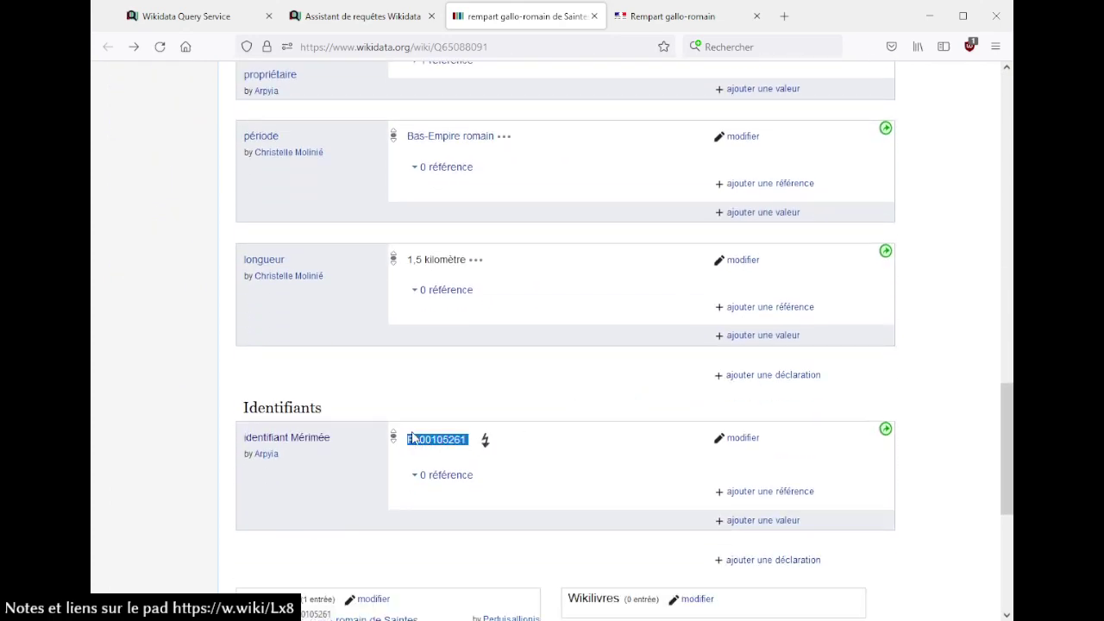
- Open the item's revision history in a new tab and search its entries for "sta"
key("Home")
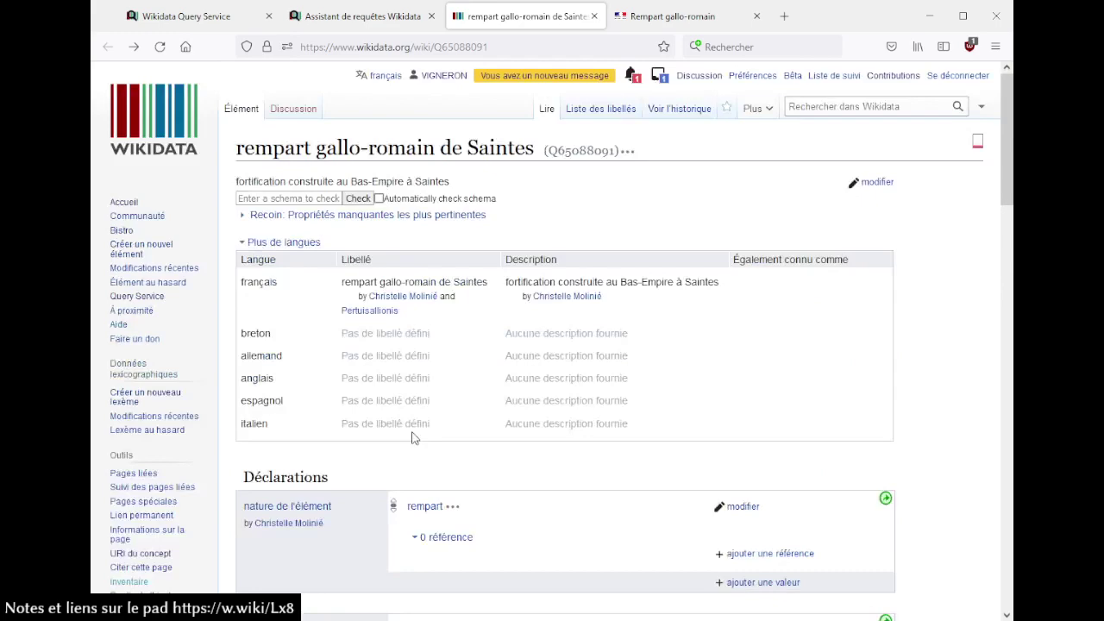
middle_click(677, 110)
left_click(653, 15)
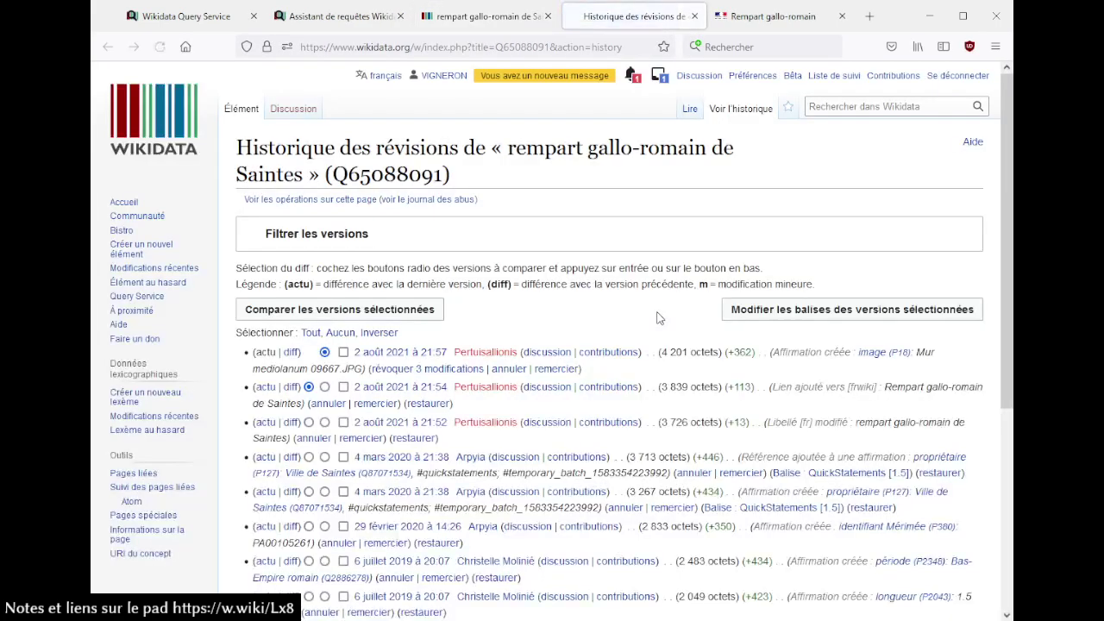
key("ctrl+f")
type("sta")
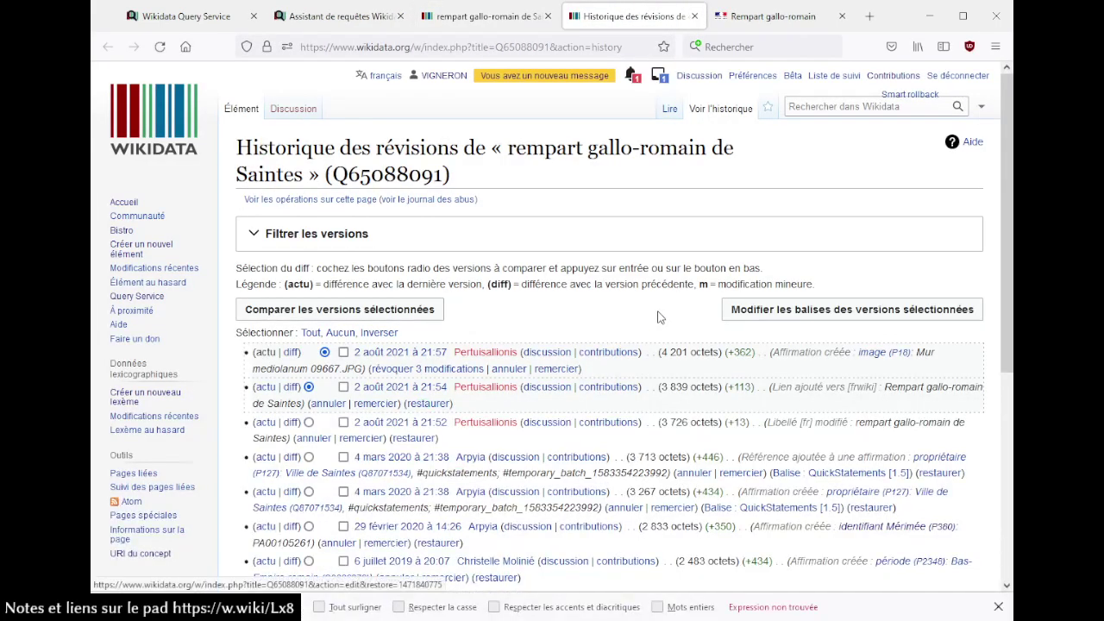
key("Escape")
scroll(656, 314, "down", 3)
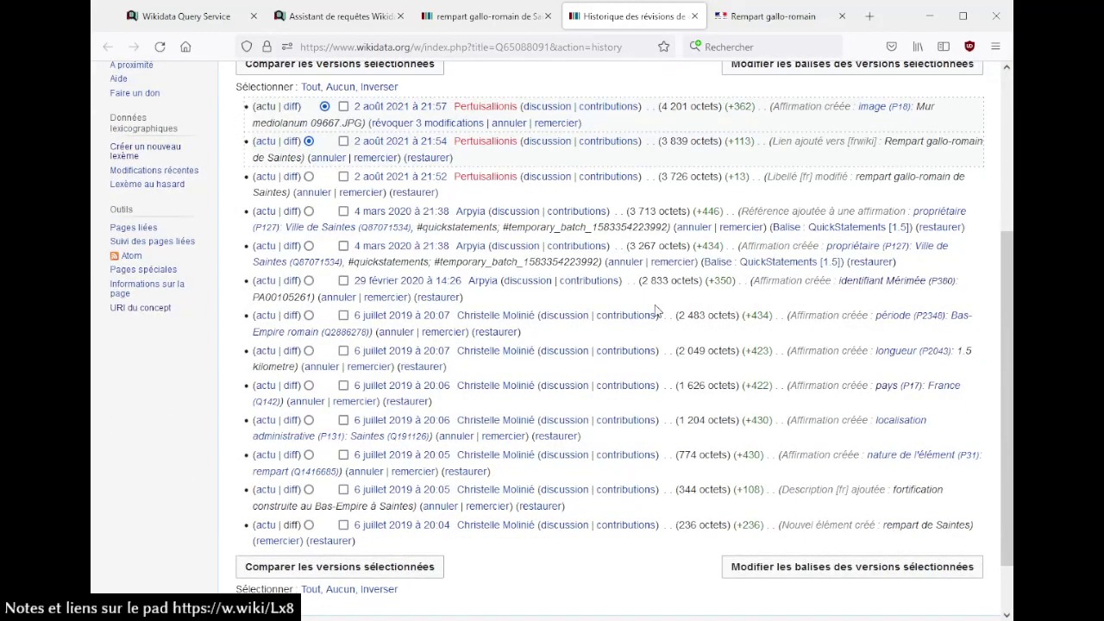
scroll(657, 314, "up", 3)
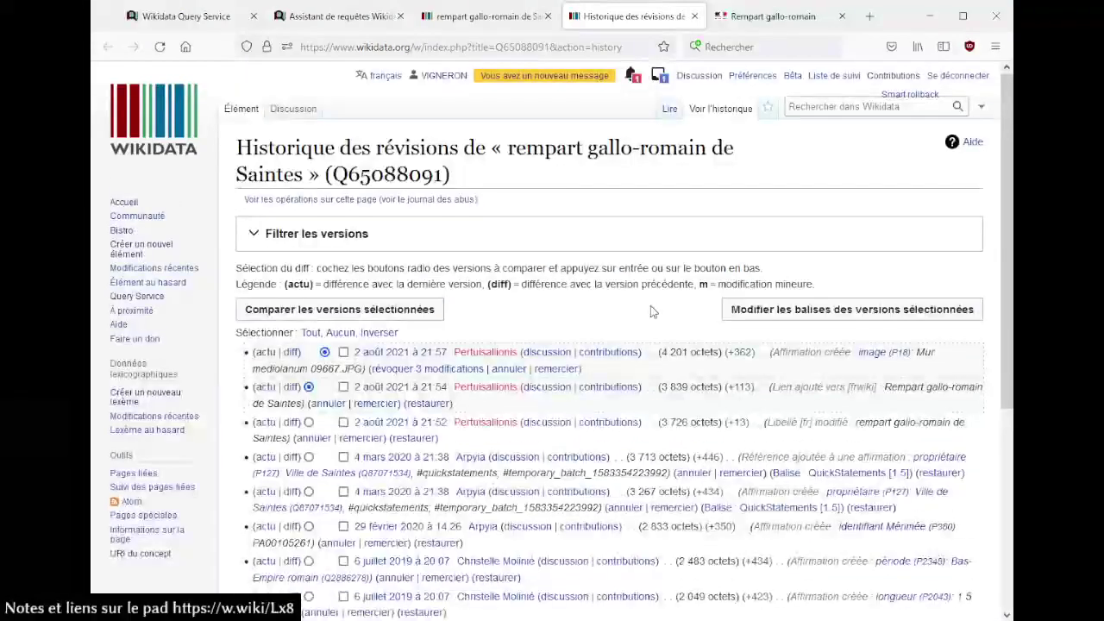
- Search Wikidata for the copied Mérimée identifier PA00105261
left_click(826, 107)
key("ctrl+v")
key("Return")
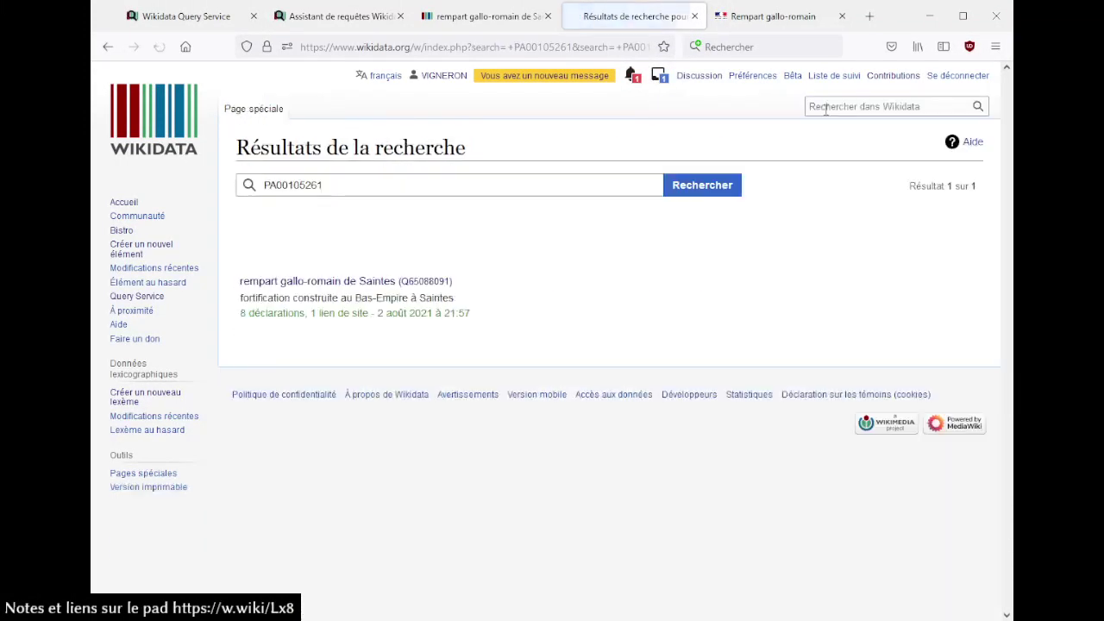
- Add a "statut patrimonial" statement with the value "monument historique classé" to the "rempart gallo-romain de Saintes" item
left_click(488, 22)
scroll(578, 315, "down", 15)
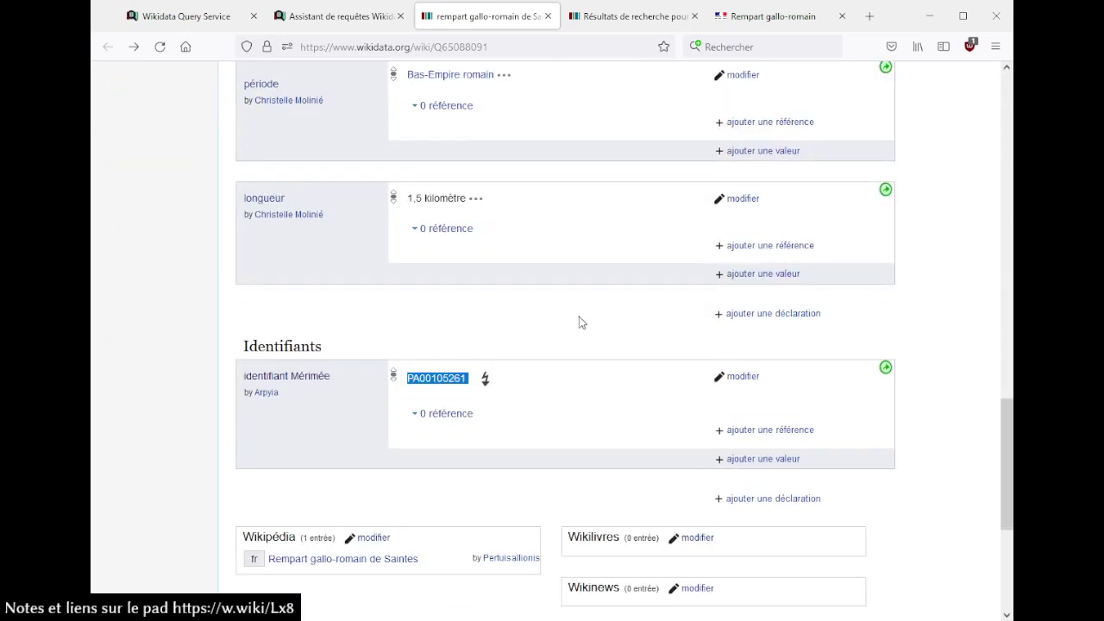
left_click(773, 314)
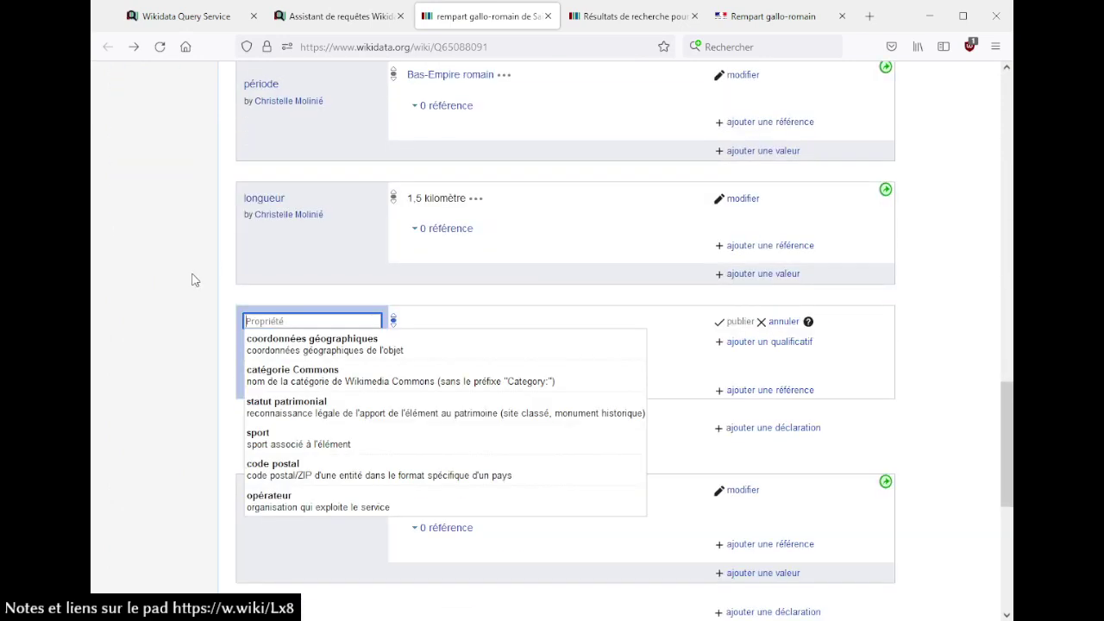
left_click(158, 382)
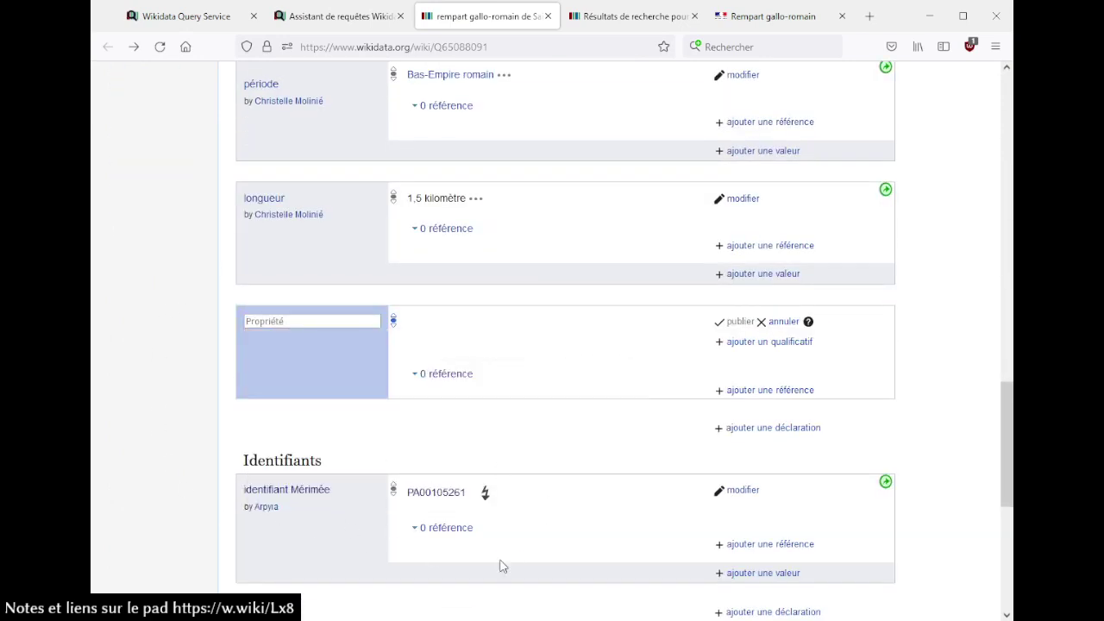
left_click(283, 321)
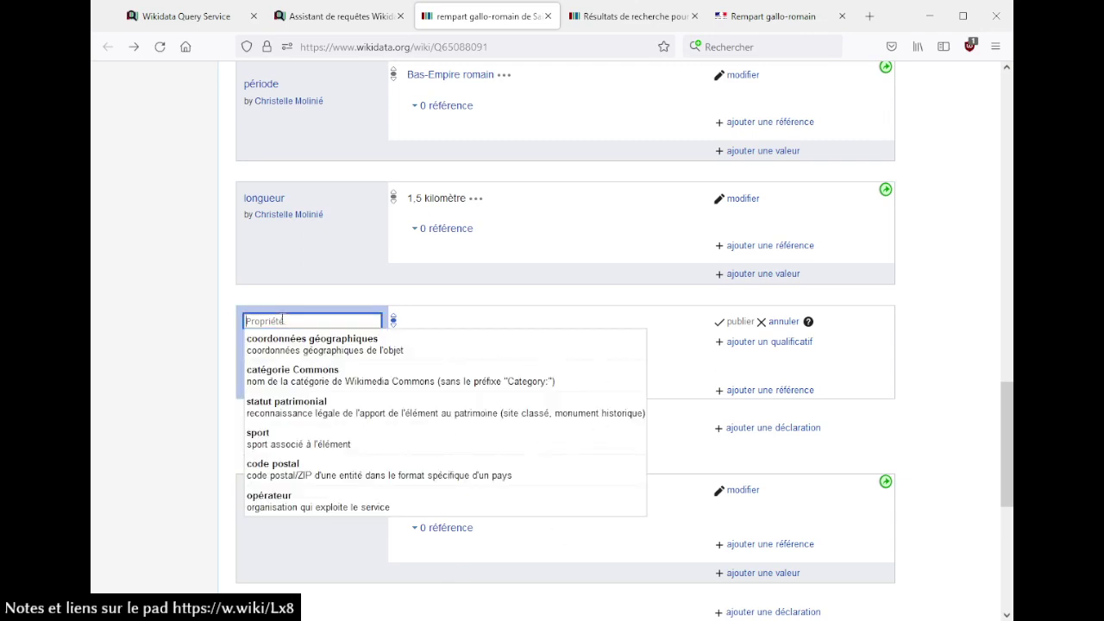
type("statut p")
left_click(294, 341)
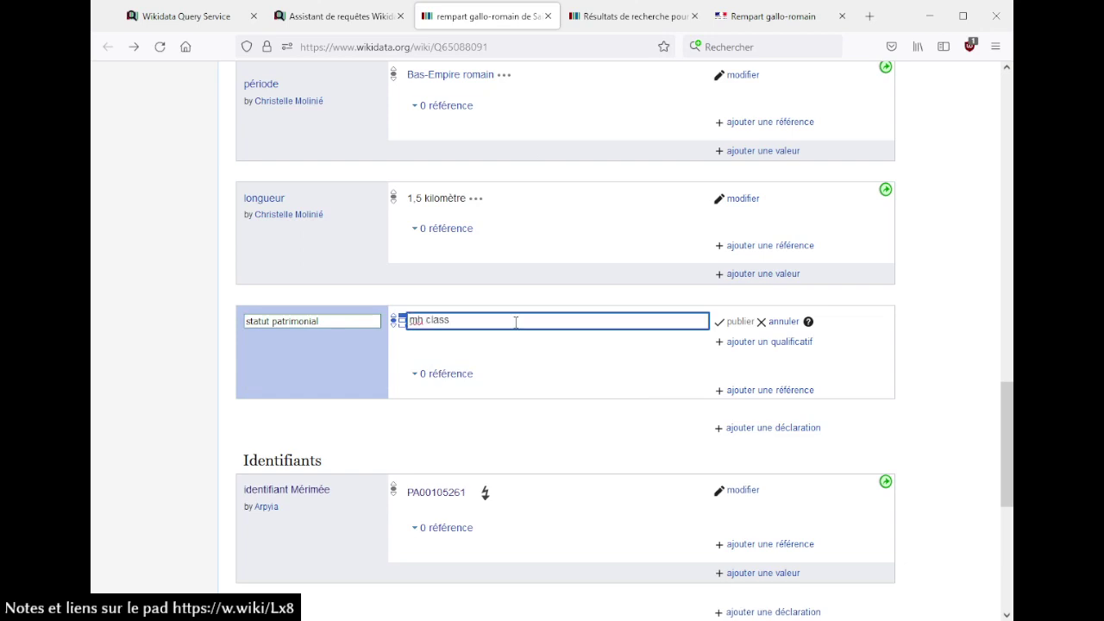
left_click(506, 354)
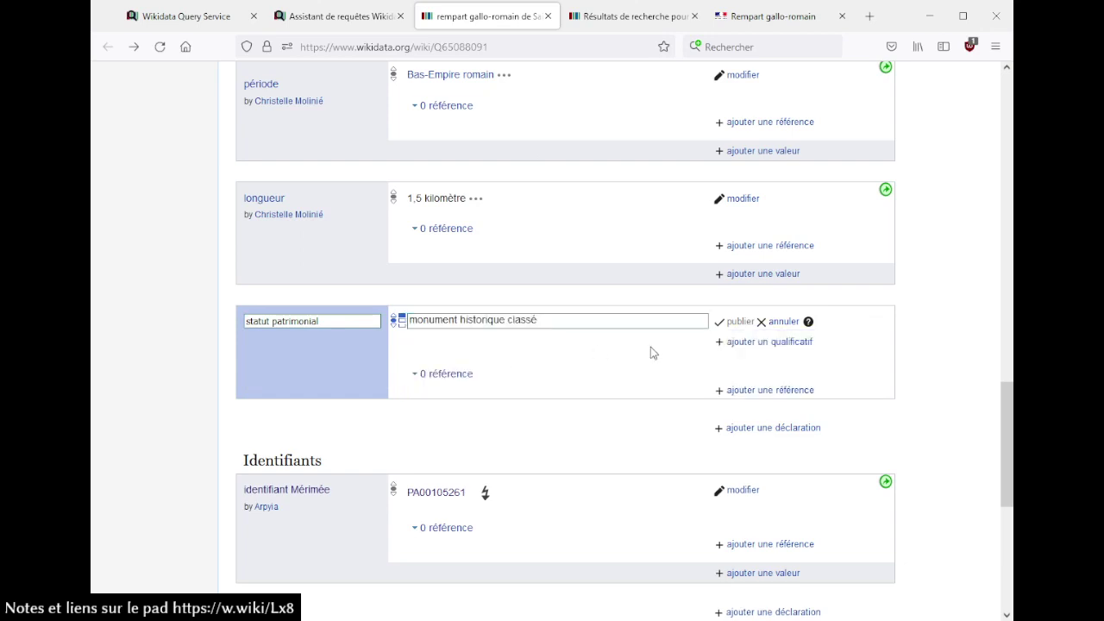
- Qualify the heritage status with "date de début" 1977/09/01, copied from the Mérimée record, and publish the statement
left_click(744, 345)
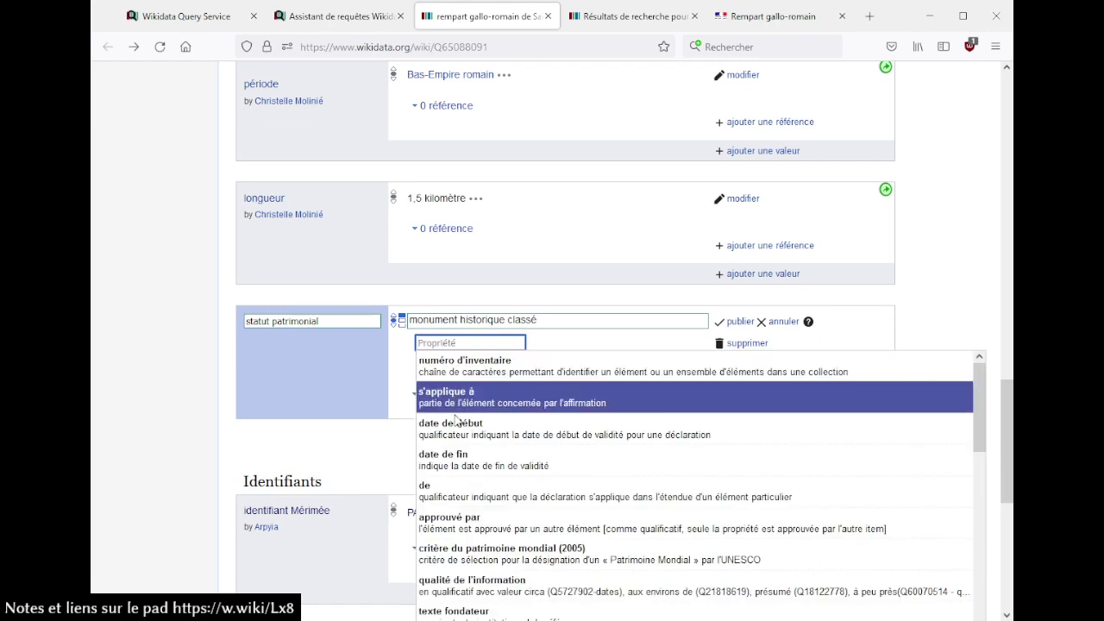
left_click(445, 427)
left_click(766, 21)
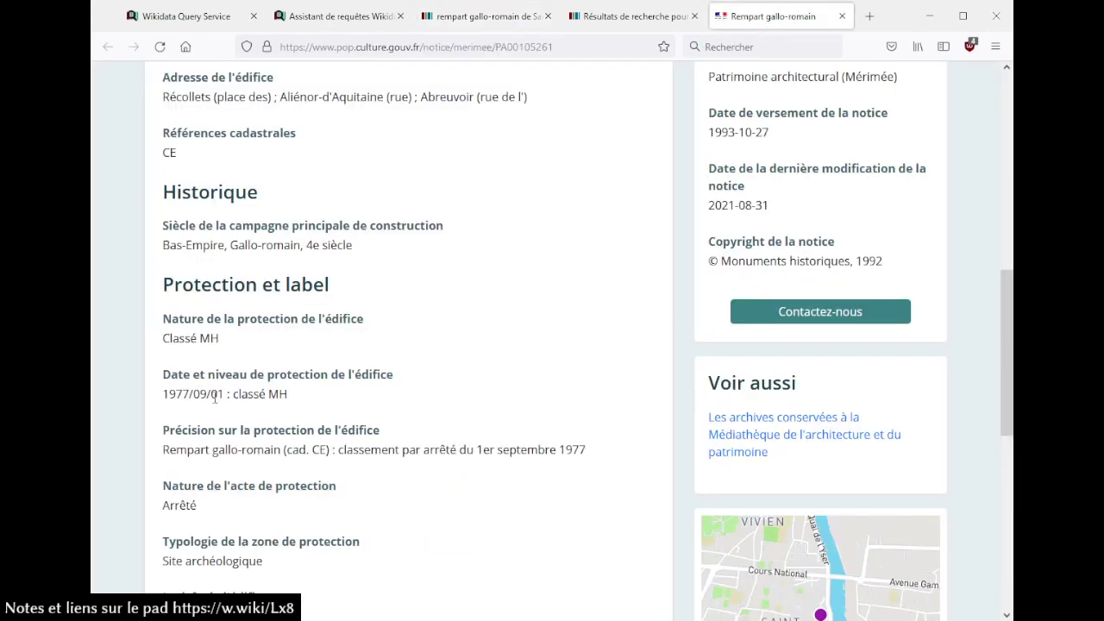
left_click_drag(221, 394, 157, 394)
key("ctrl+c")
key("ctrl+shift+Tab")
key("ctrl+shift+Tab")
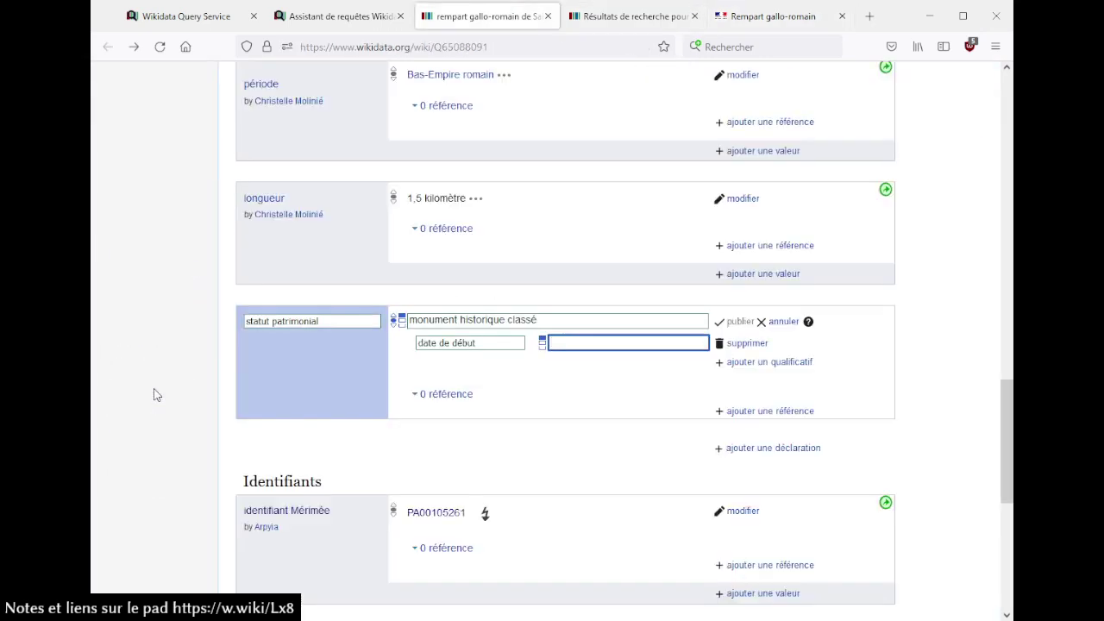
key("ctrl+v")
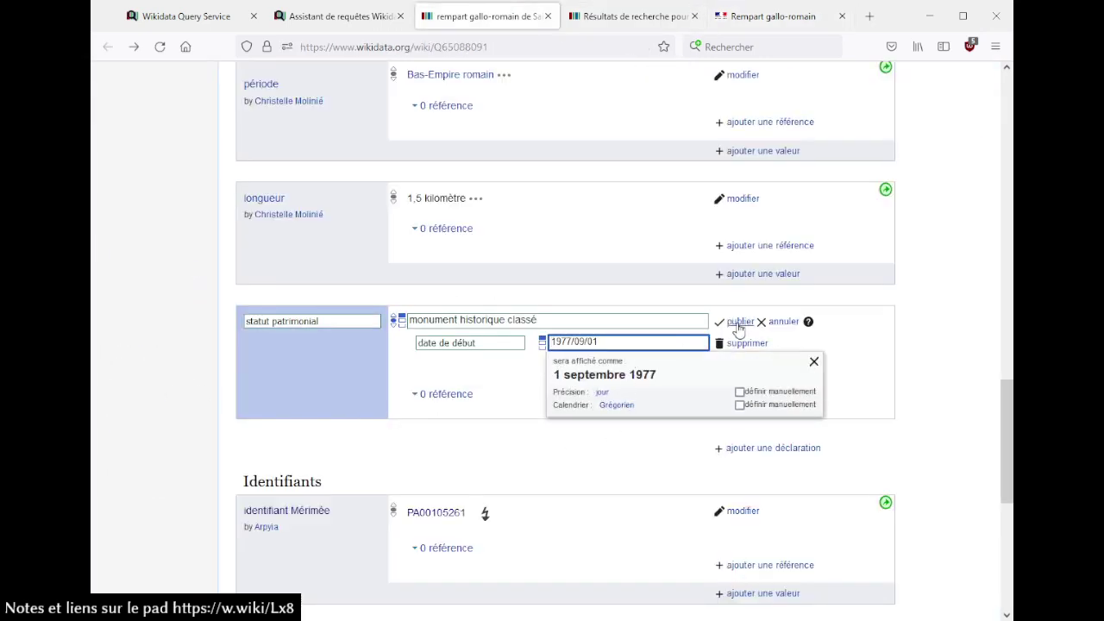
left_click(738, 323)
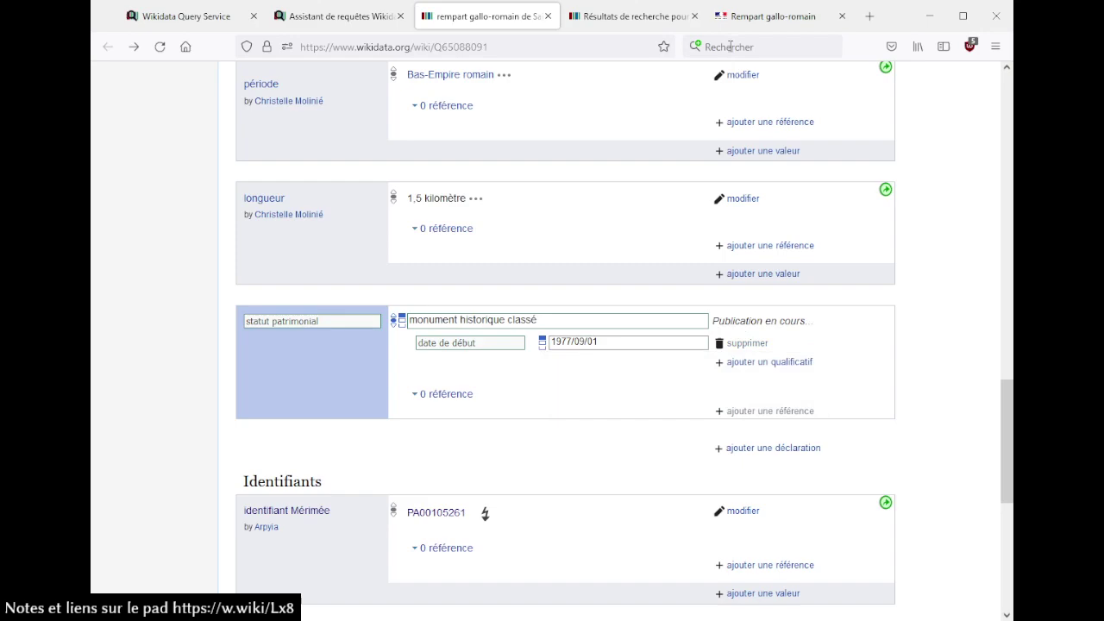
- Close the Wikidata search results and the Mérimée record tabs
left_click(639, 16)
left_click(694, 17)
left_click(694, 17)
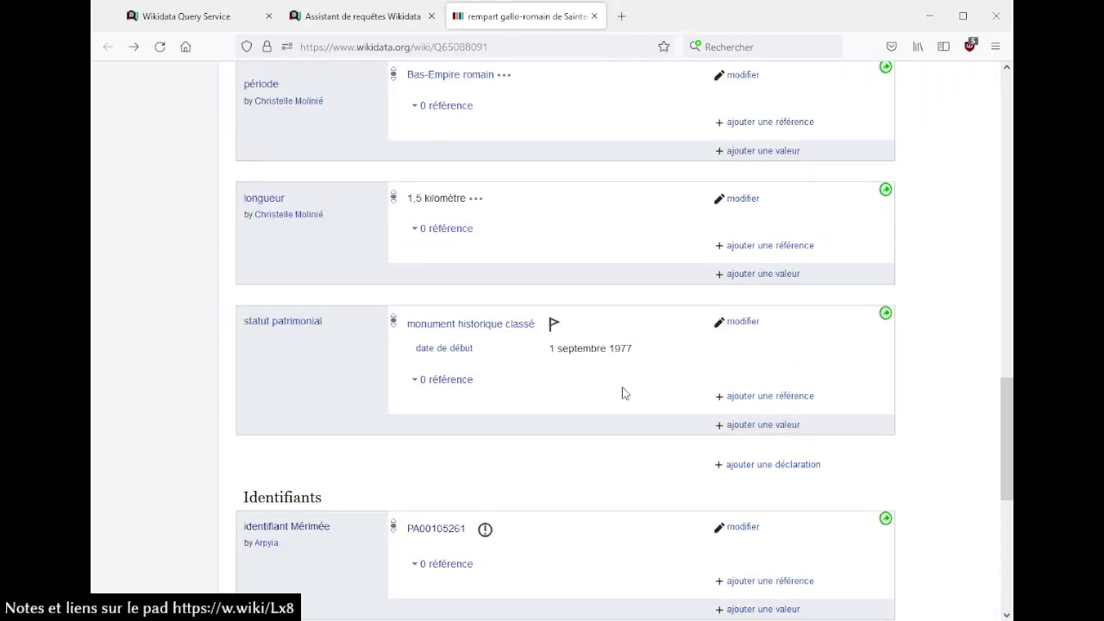
- Read the constraint notices flagged on the "identifiant Mérimée" value and on the new "statut patrimonial" statement
scroll(626, 393, "down", 3)
left_click(485, 407)
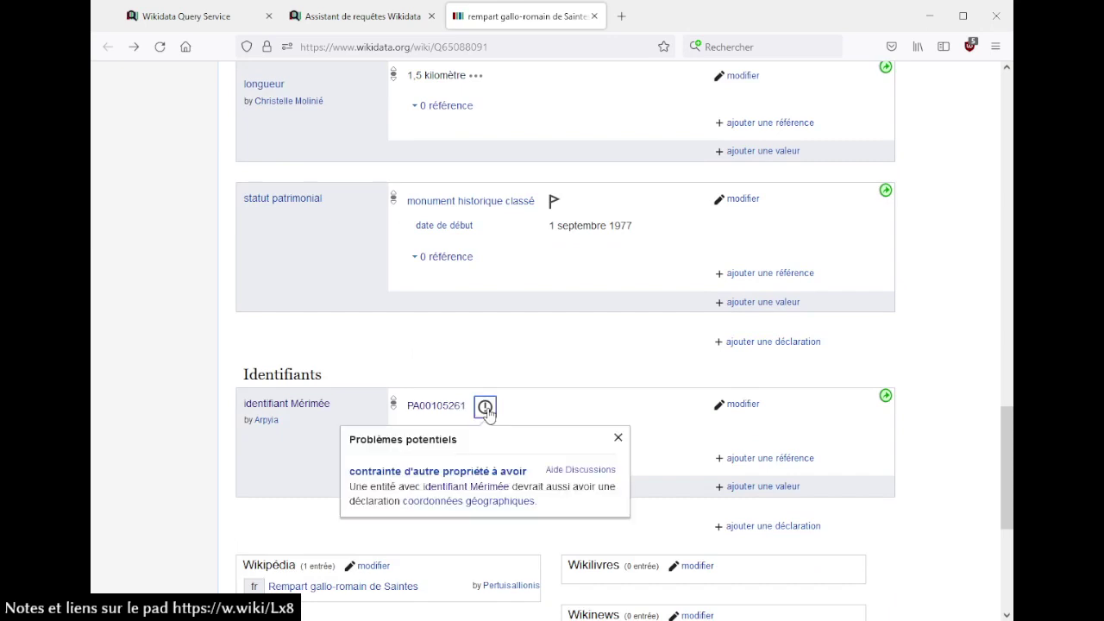
left_click(504, 396)
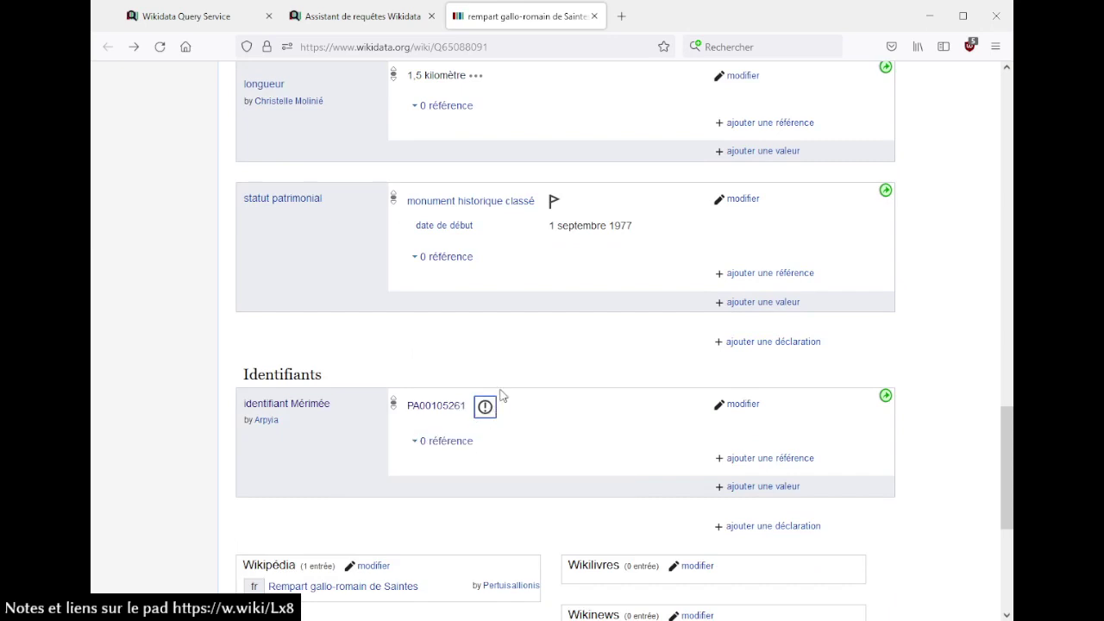
left_click(554, 205)
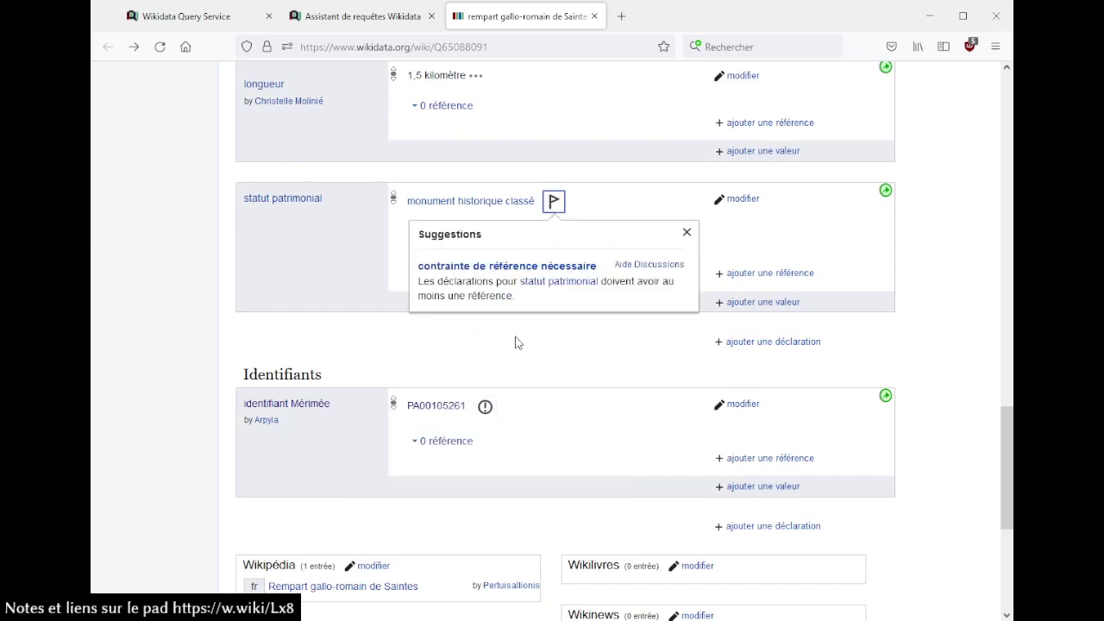
left_click(531, 359)
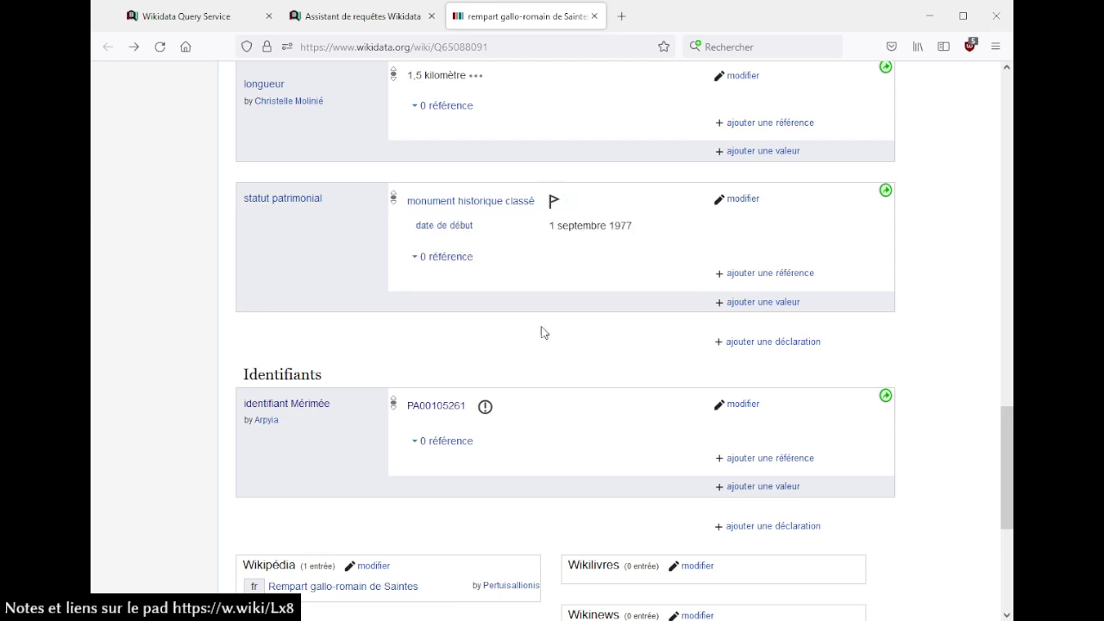
left_click(553, 202)
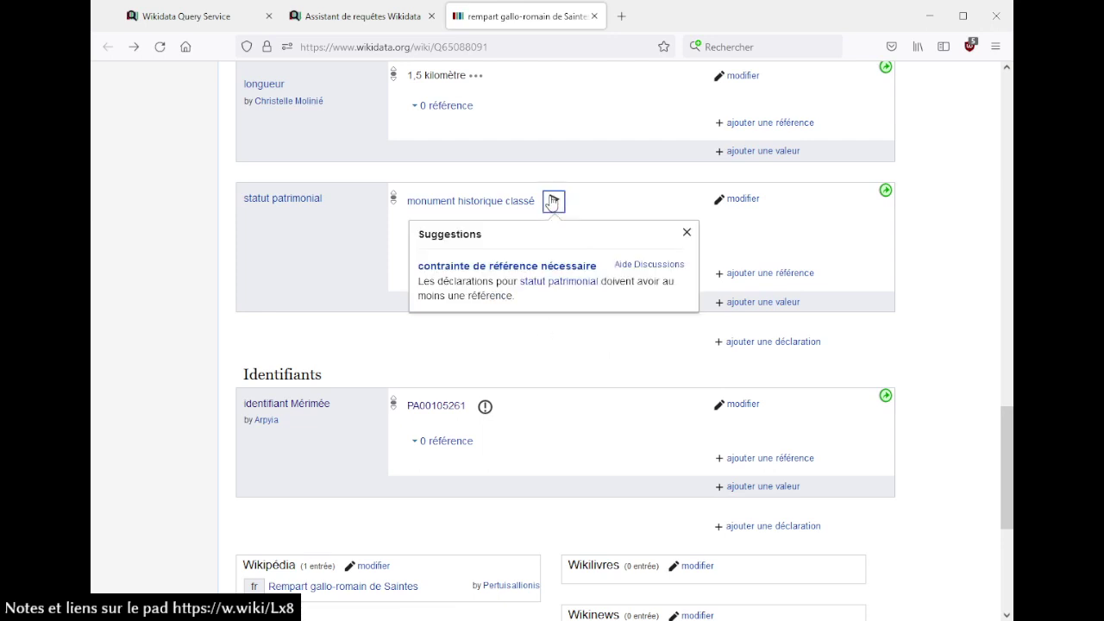
left_click(548, 344)
- Return to the query builder and review the "identifiant Mérimée" and "statut patrimonial" conditions of the query
left_click(366, 16)
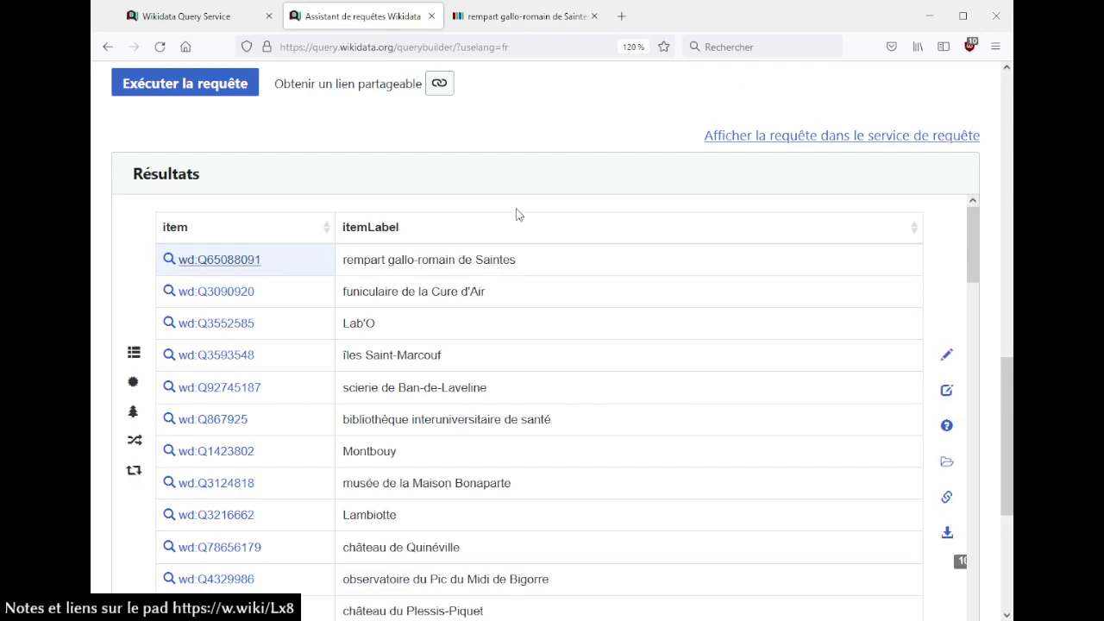
scroll(518, 215, "up", 5)
scroll(512, 301, "up", 5)
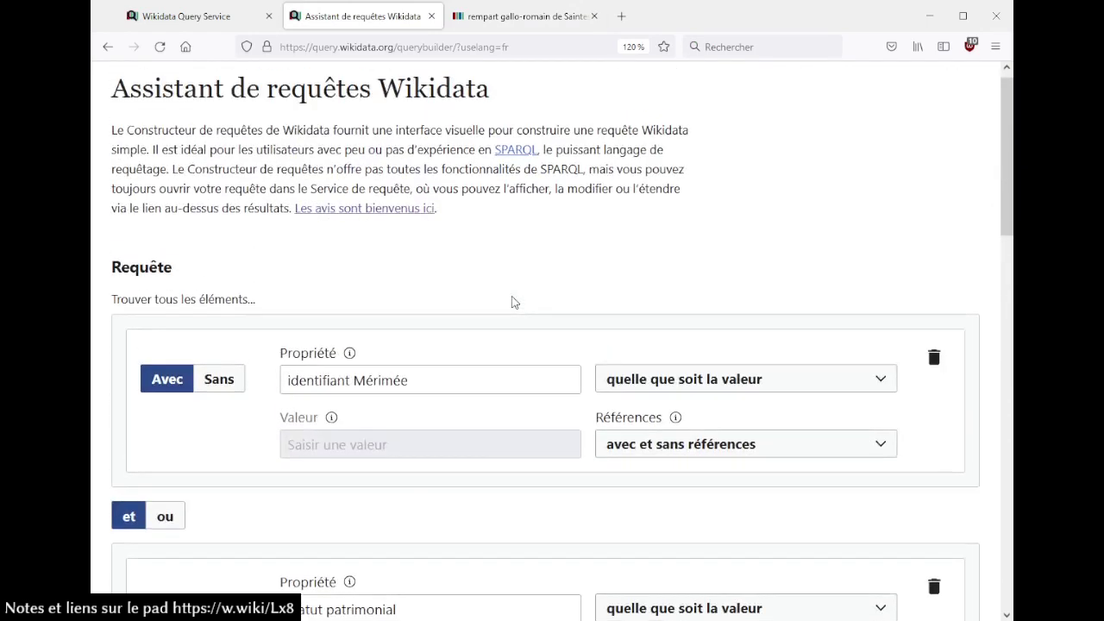
scroll(512, 302, "down", 5)
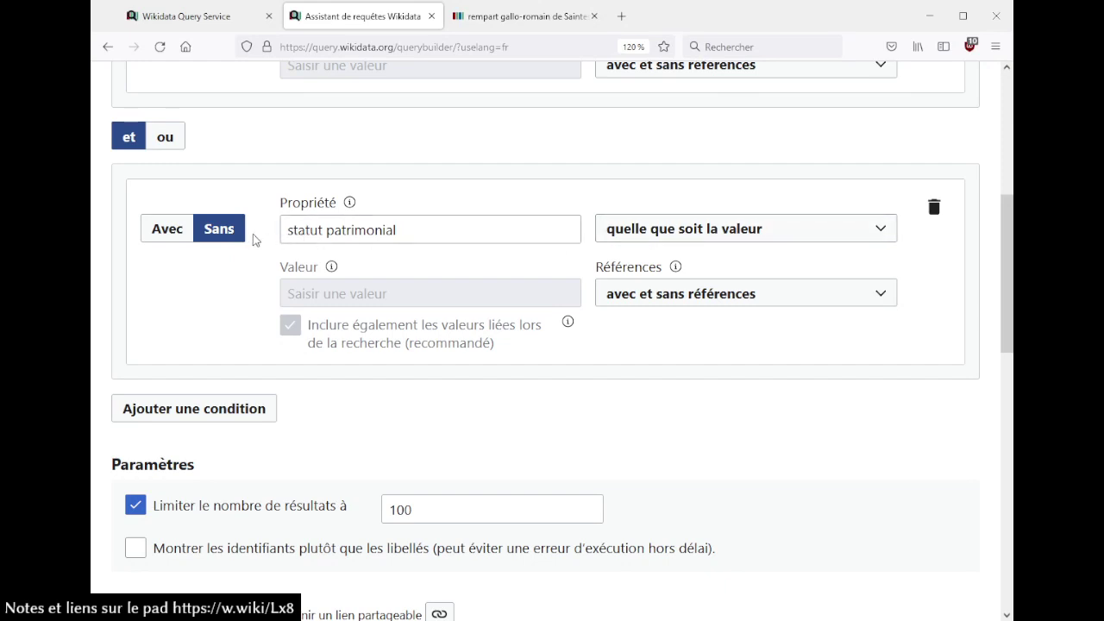
- Change the "statut patrimonial" condition to "Avec" and restrict its references to "seulement sans références"
left_click(157, 231)
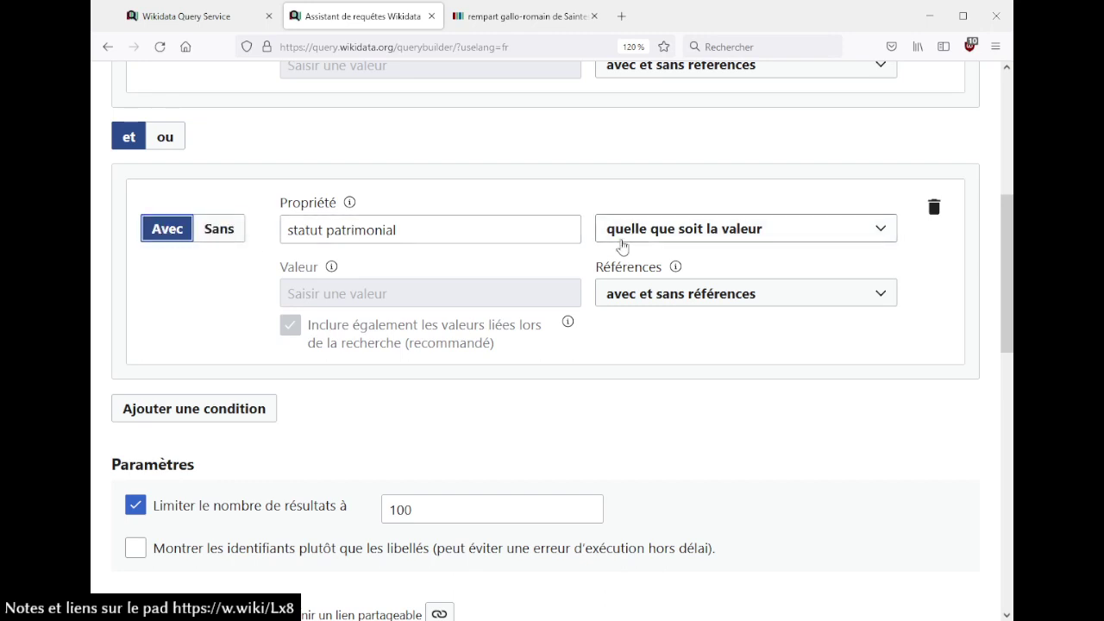
left_click(672, 298)
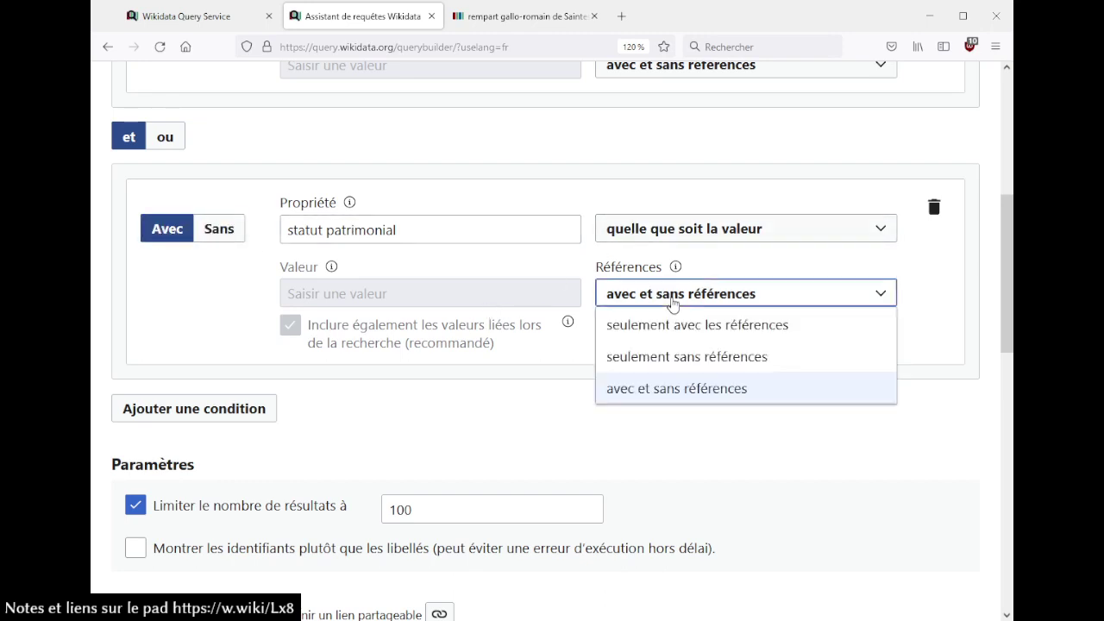
left_click(681, 363)
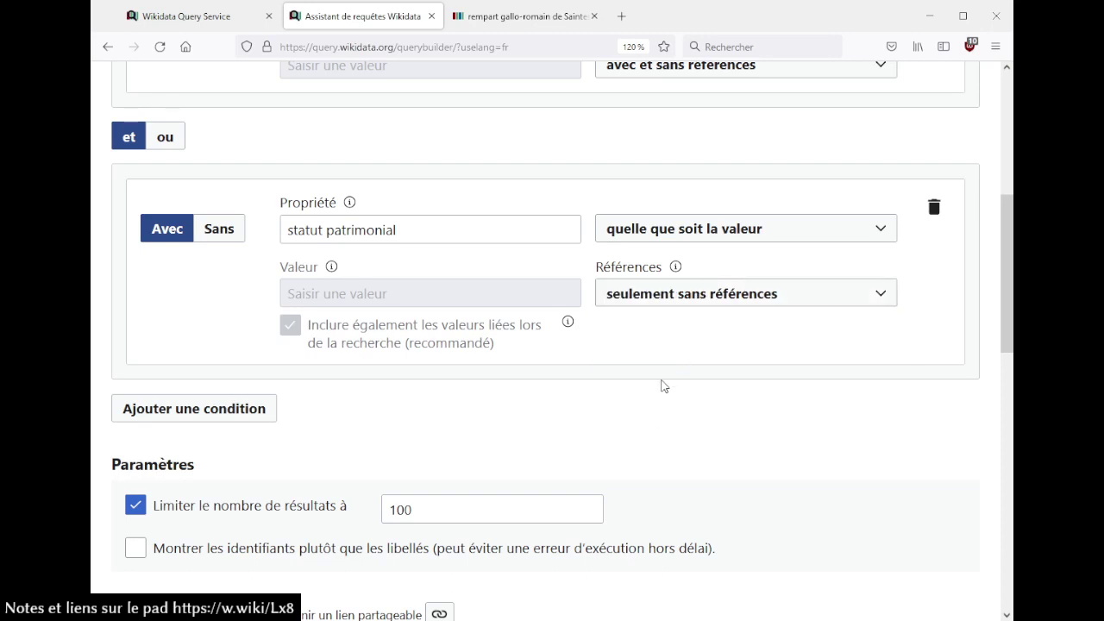
- Read the suggestion flagged on the "monument historique classé" value of the Saintes rampart item
left_click(574, 23)
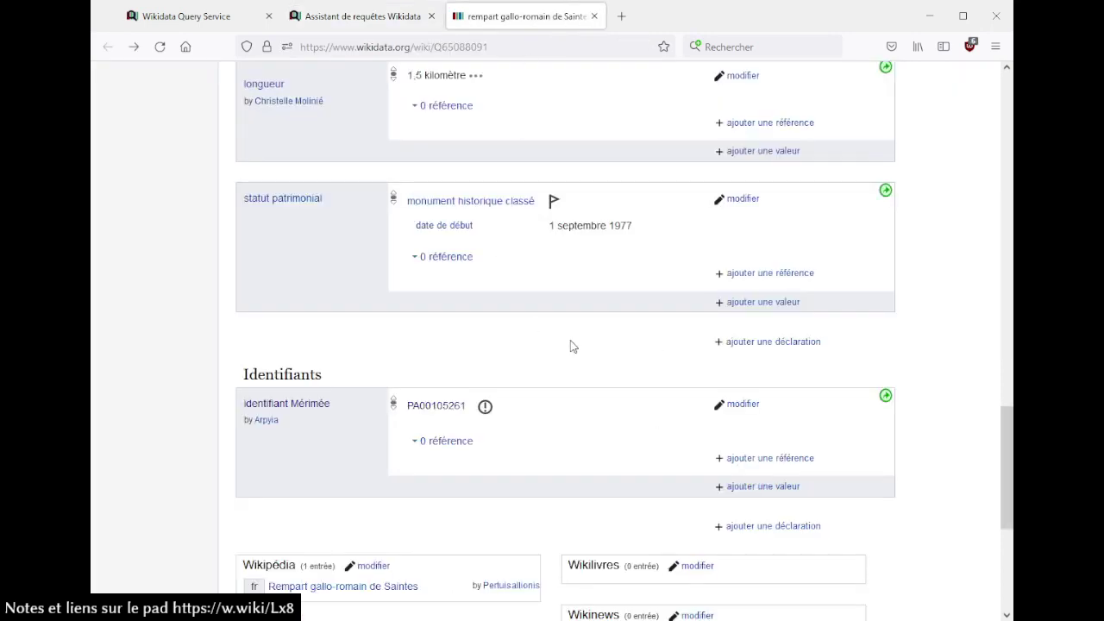
left_click(554, 201)
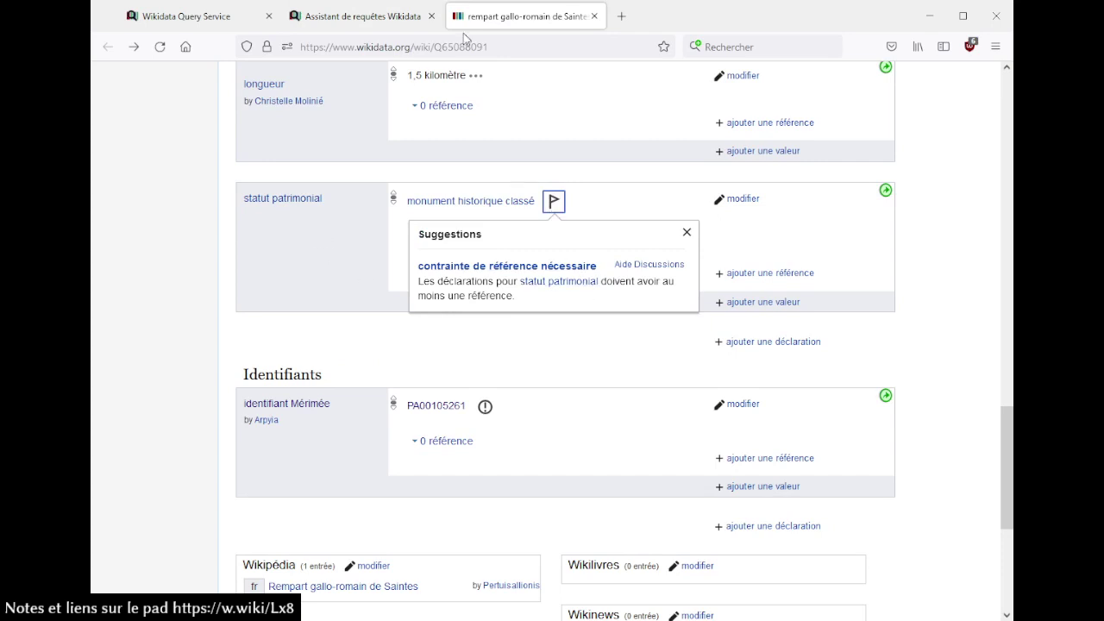
- Return to the query builder and run the modified query
left_click(366, 15)
scroll(229, 433, "down", 3)
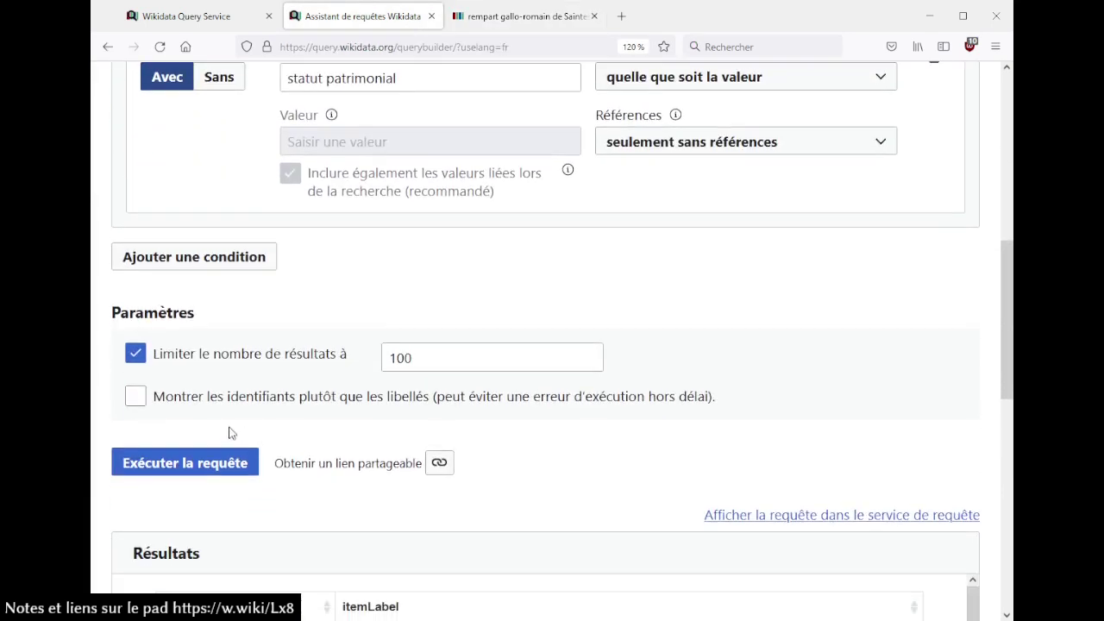
left_click(204, 470)
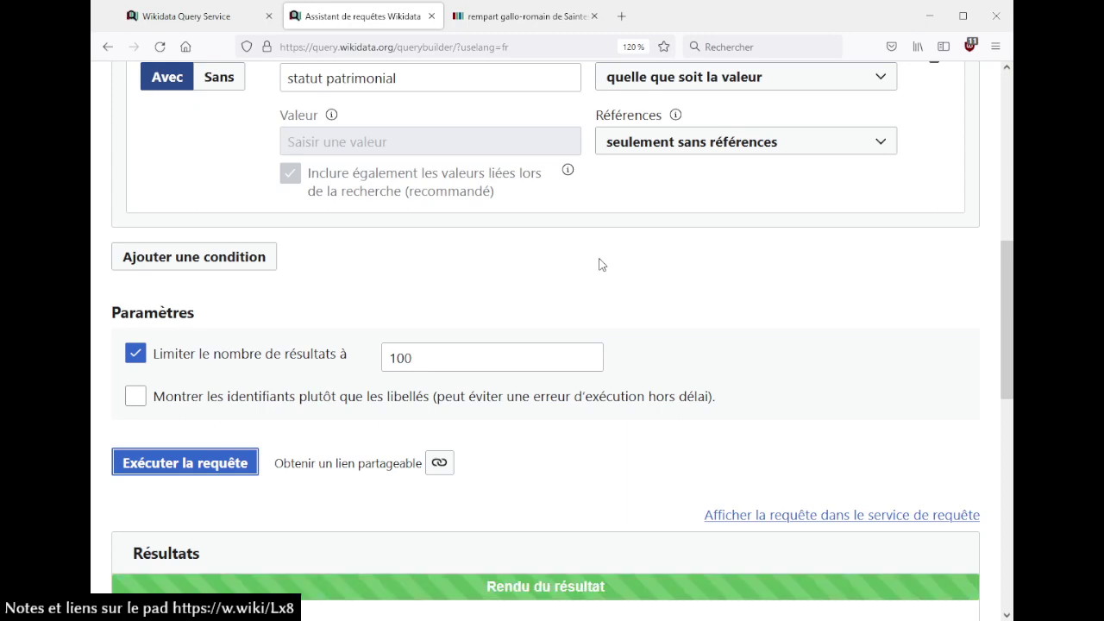
- Open the revision history of the Saintes rampart item and find the edit that added the "Mérimée" identifier
key("ctrl+Tab")
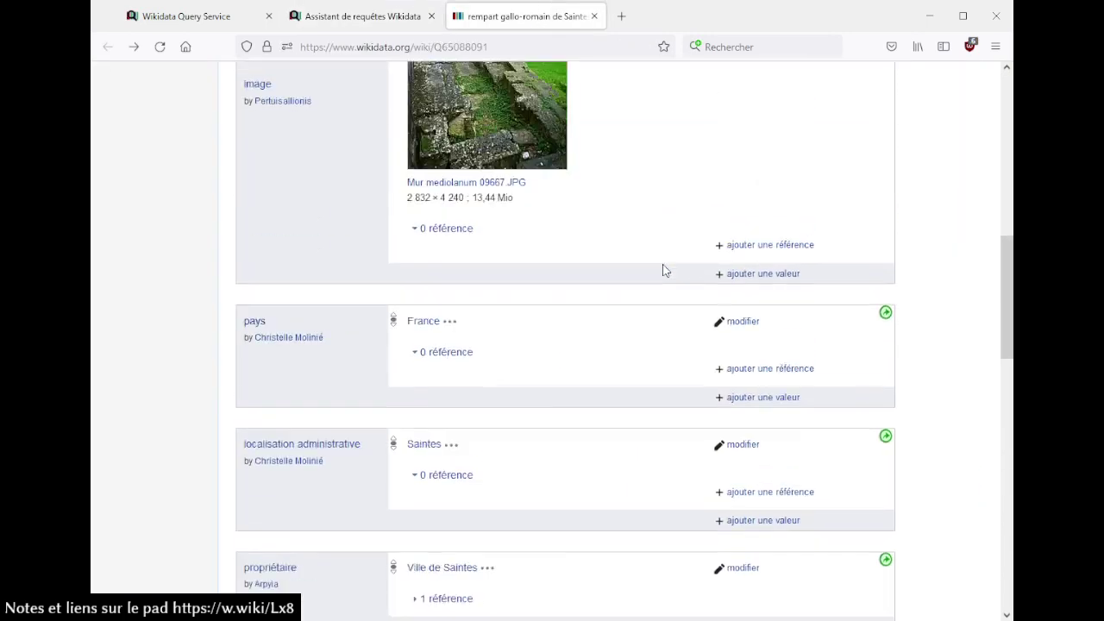
left_click(679, 109)
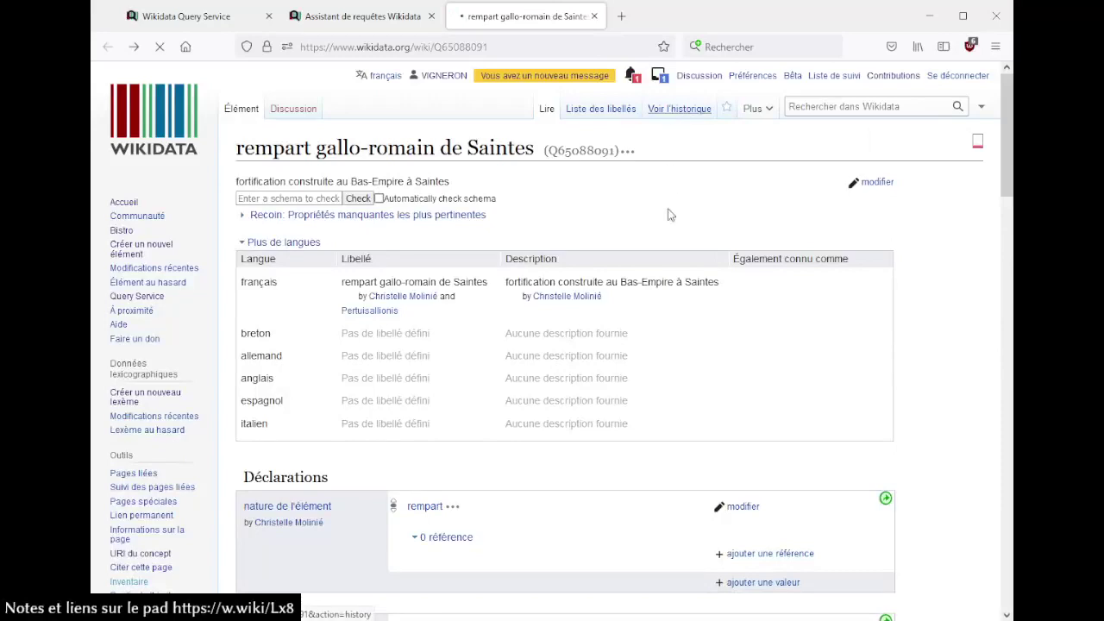
scroll(627, 253, "down", 3)
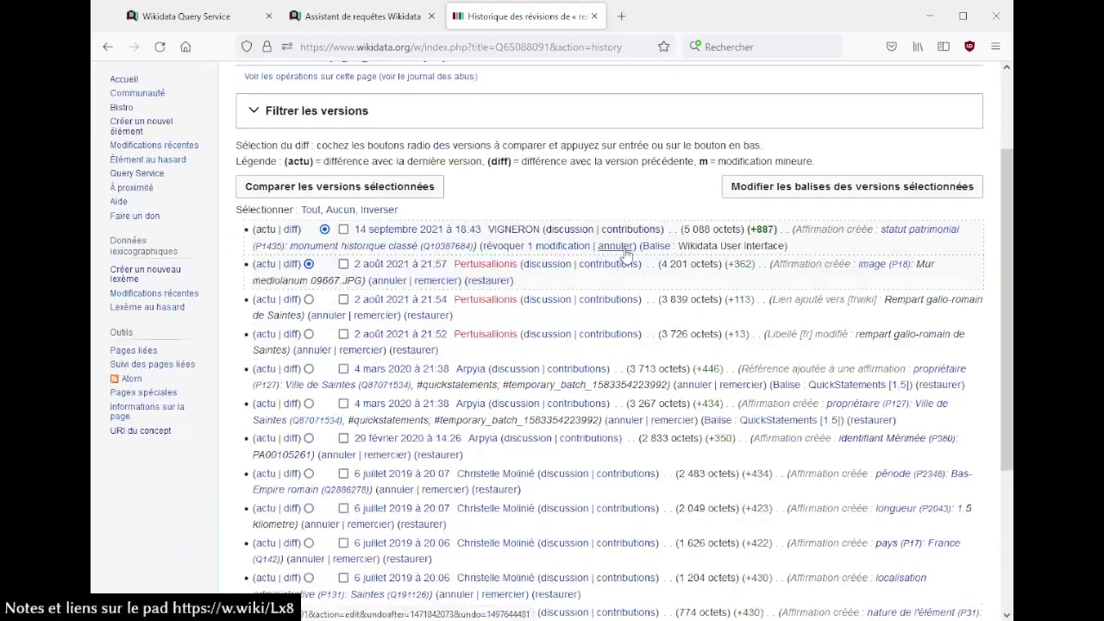
key("ctrl+f")
type("Mérimée")
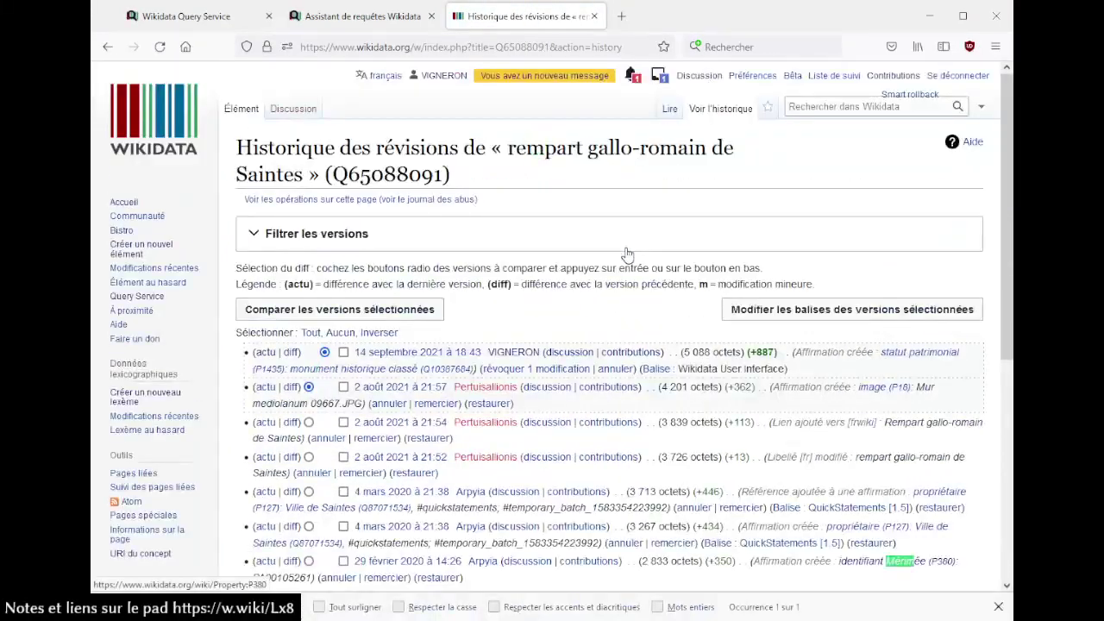
key("Escape")
scroll(627, 252, "down", 2)
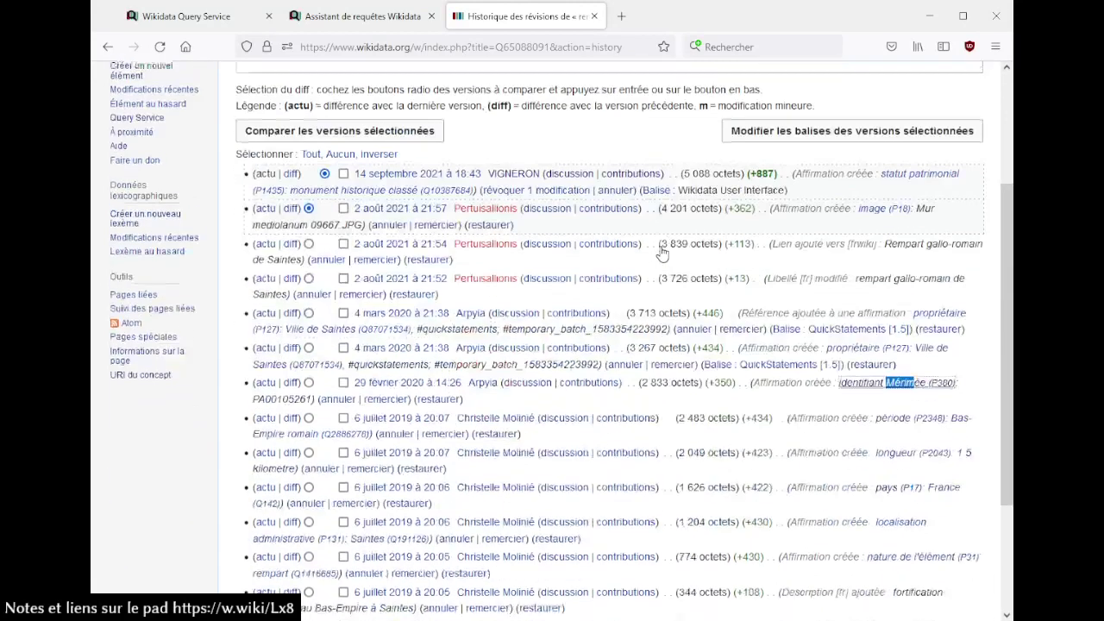
mouse_move(386, 379)
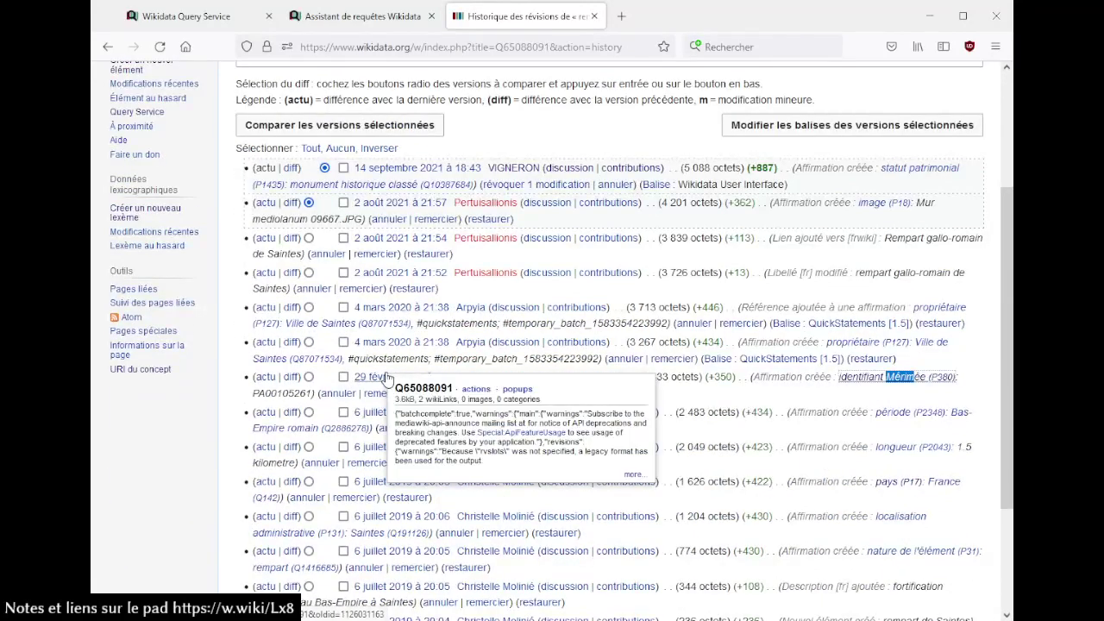
left_click(160, 450)
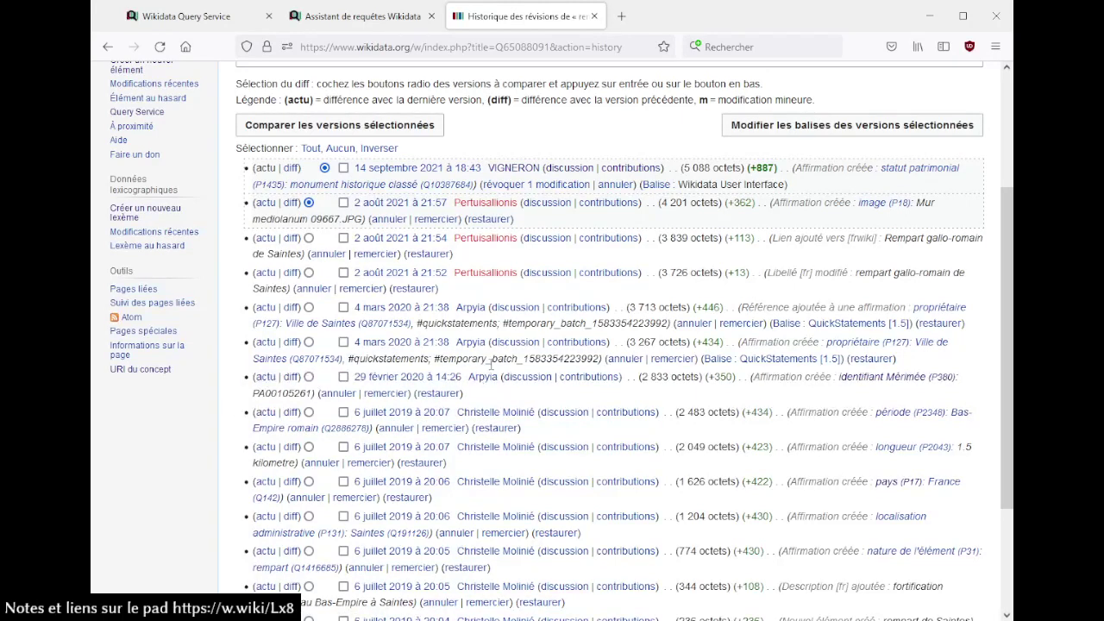
- Close the revision history tab and look through the results of the modified query
left_click(592, 16)
left_click(572, 255)
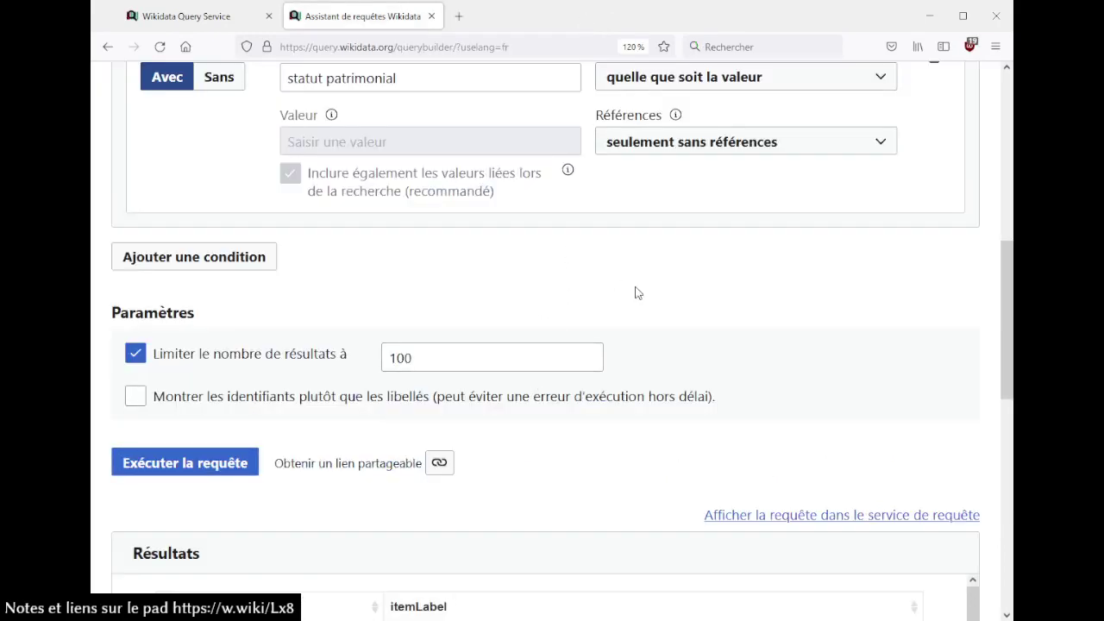
scroll(636, 290, "down", 5)
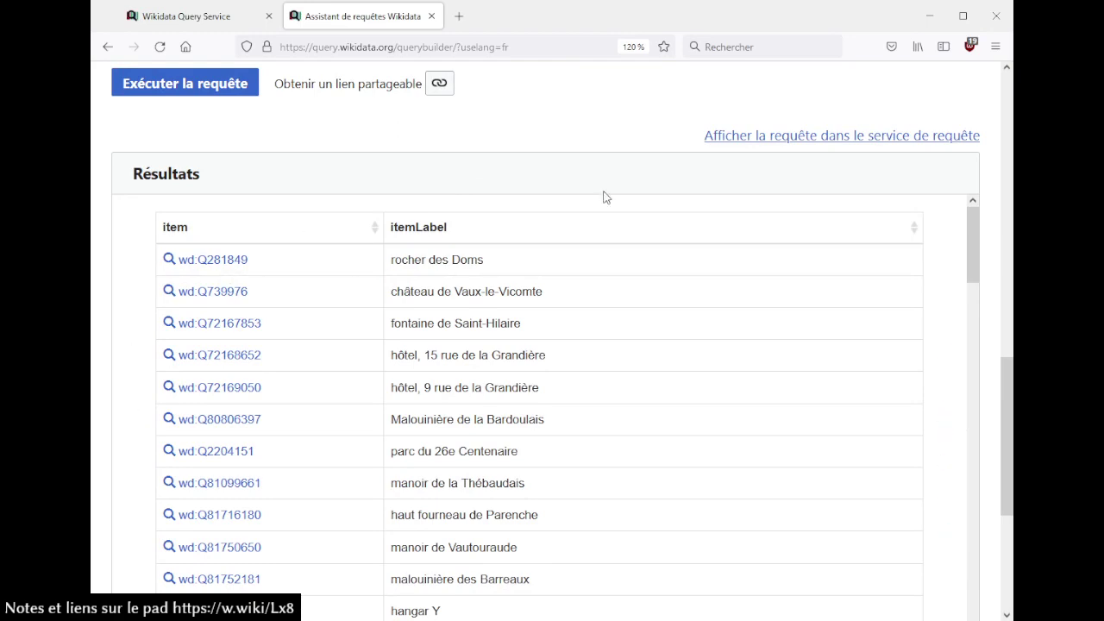
scroll(586, 250, "down", 4)
scroll(562, 308, "up", 4)
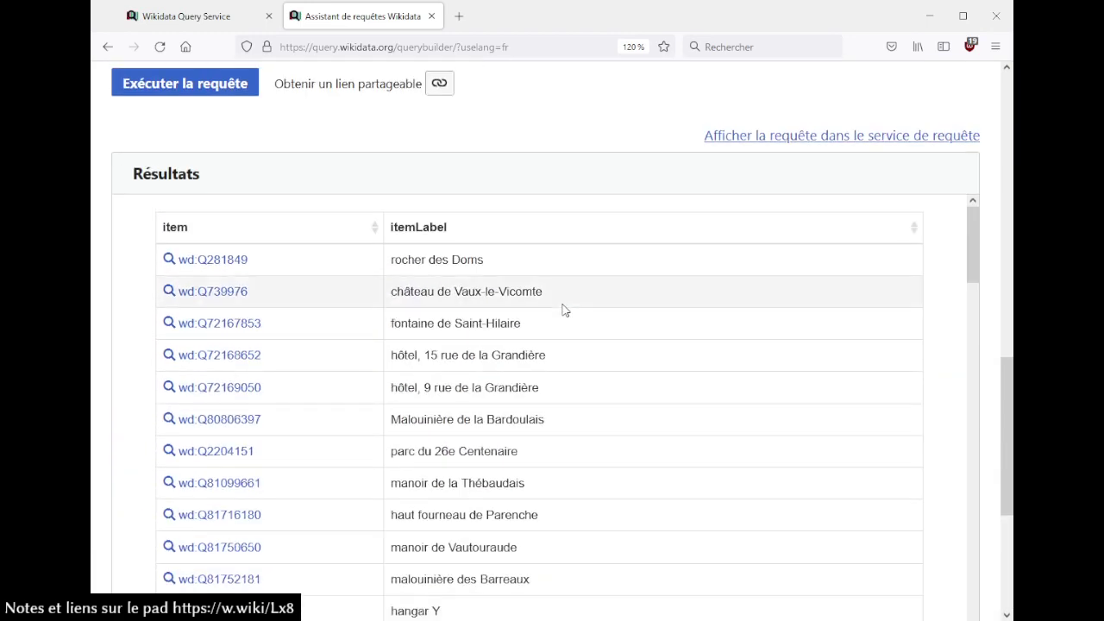
- Open the "rocher des Doms" result and examine its "statut patrimonial" and "identifiant Mérimée" statements and their references
left_click(244, 258)
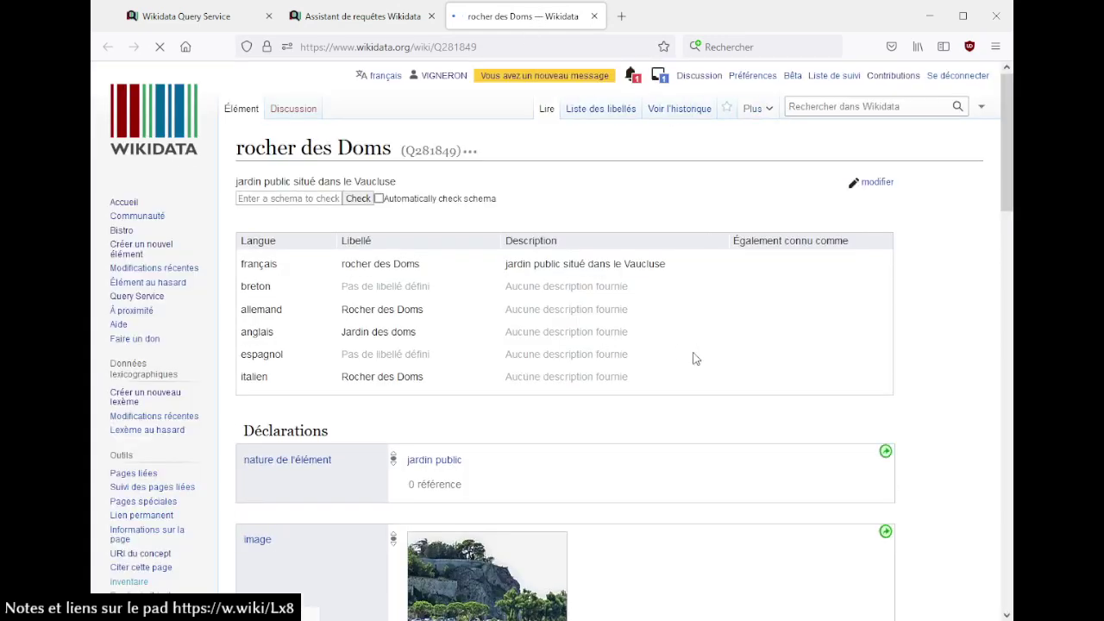
scroll(693, 359, "down", 2)
scroll(648, 328, "down", 10)
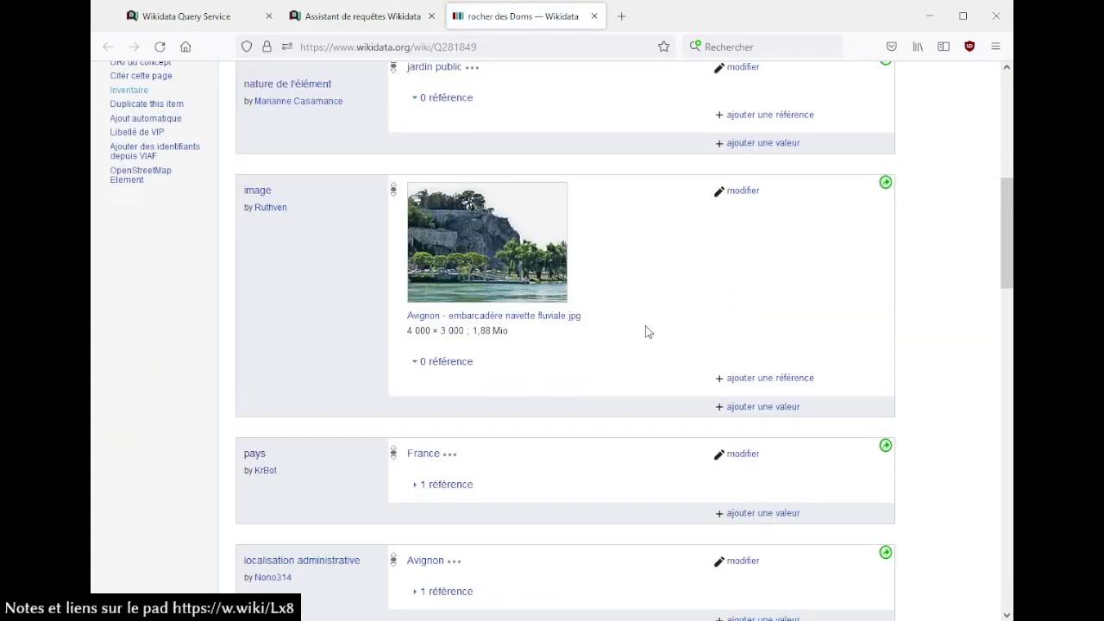
scroll(648, 328, "down", 4)
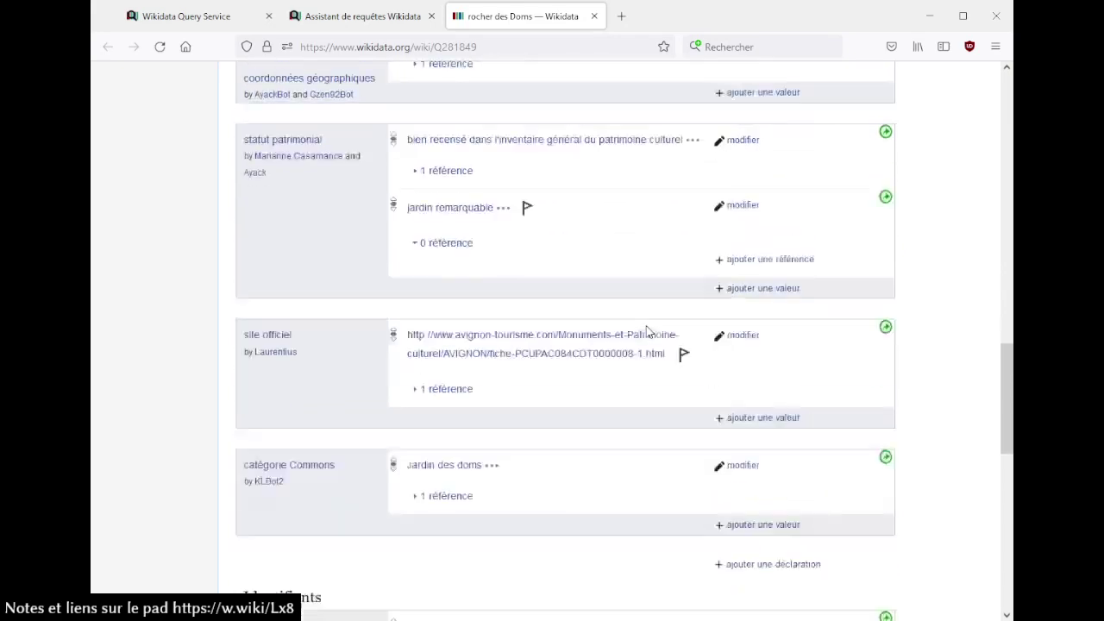
scroll(256, 134, "up", 1)
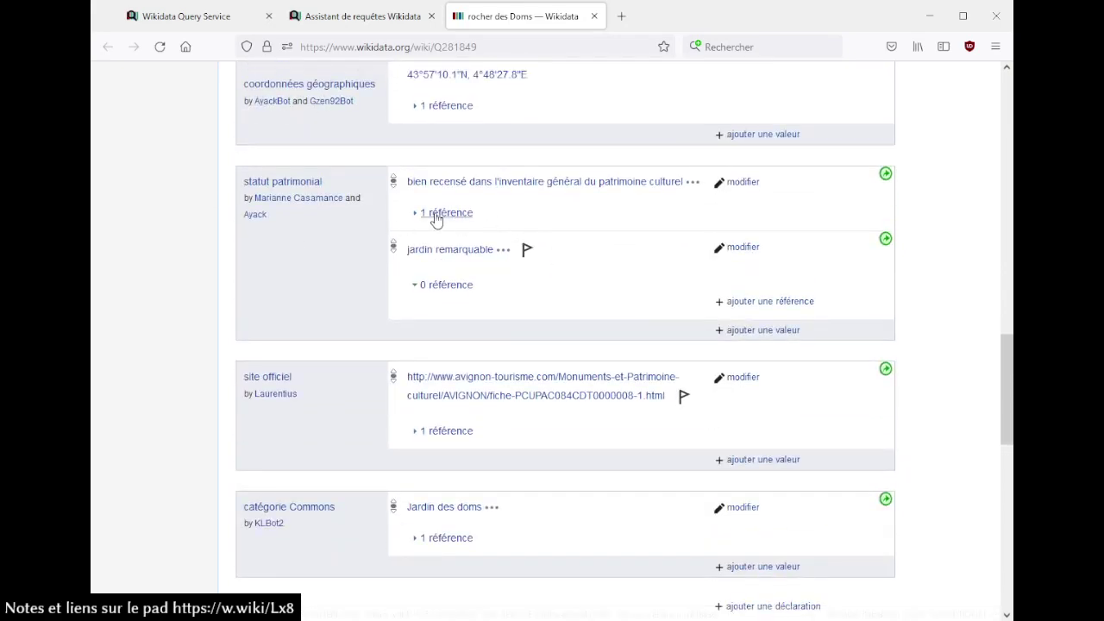
scroll(642, 251, "down", 3)
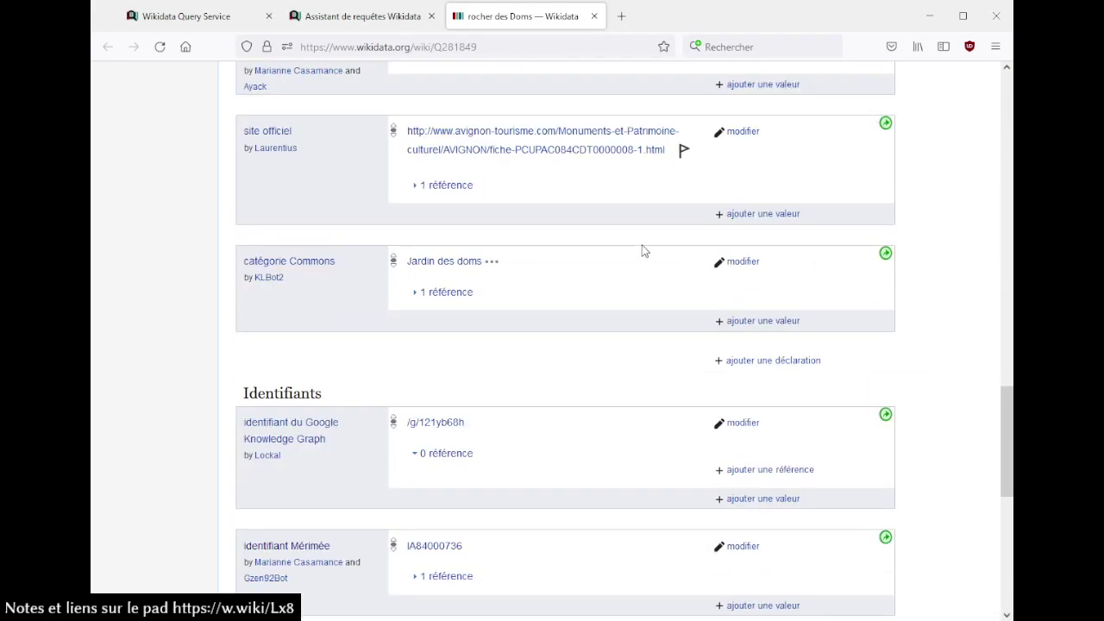
scroll(613, 411, "down", 4)
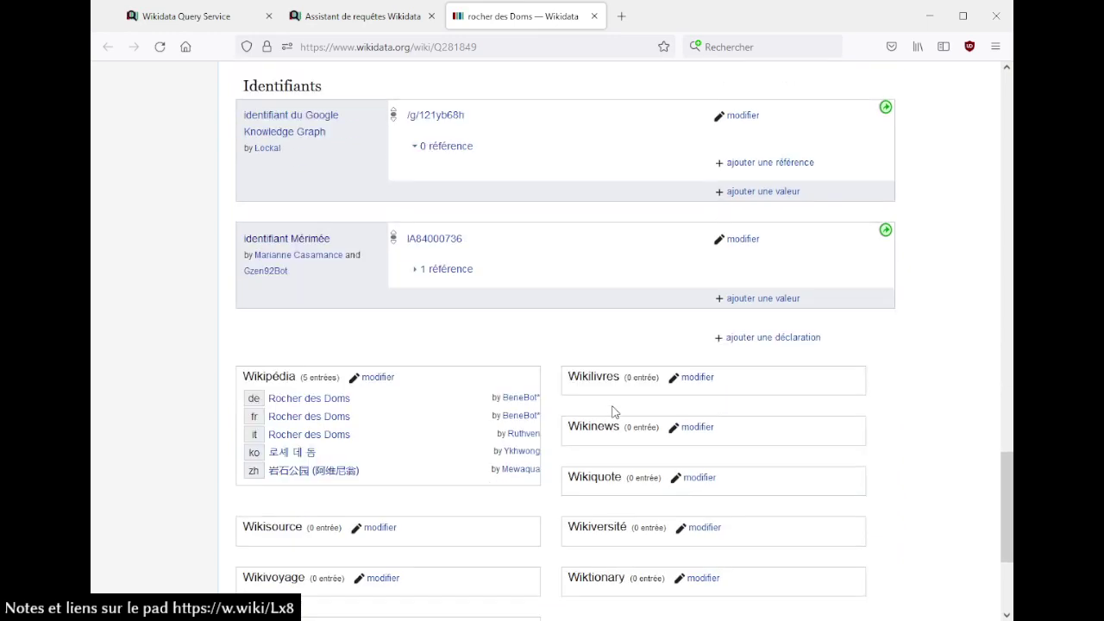
scroll(619, 314, "up", 7)
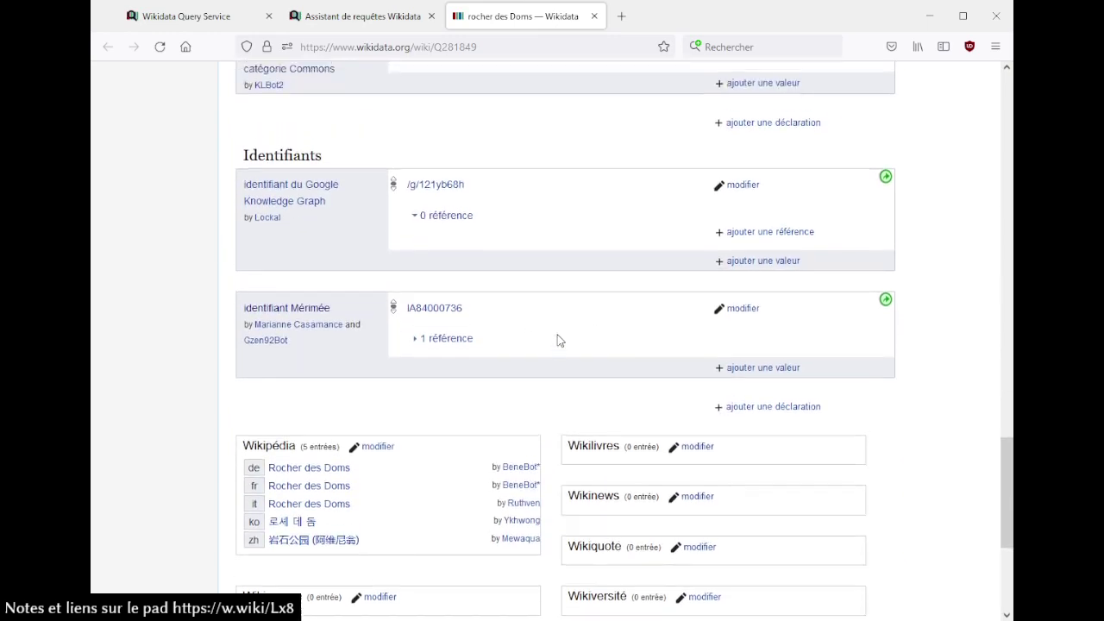
- Check the notice flagged on the "jardin remarquable" heritage status, then close it
scroll(558, 340, "down", 1)
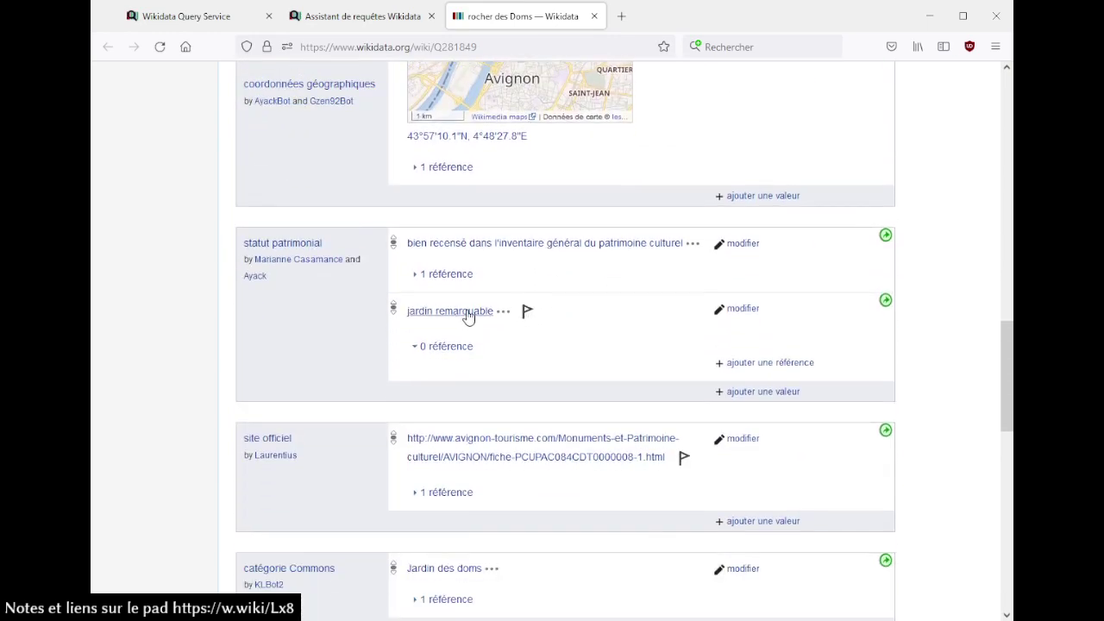
left_click(528, 311)
left_click(253, 324)
- Open the Mérimée record IA84000736 from the item's "identifiant Mérimée" statement
scroll(645, 307, "down", 5)
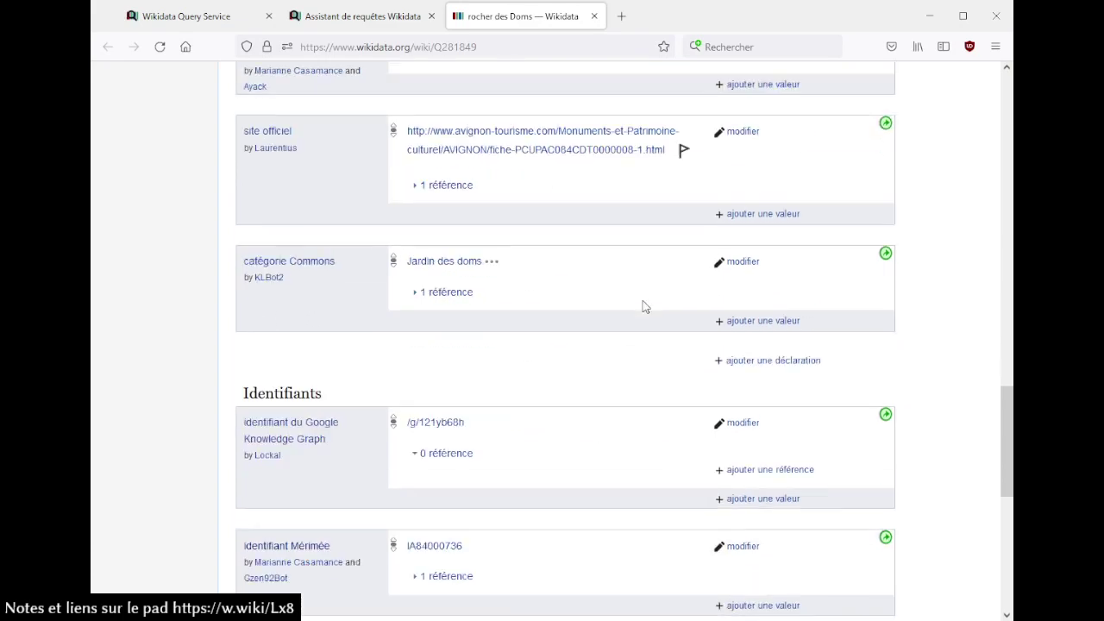
scroll(573, 349, "down", 4)
left_click(444, 304)
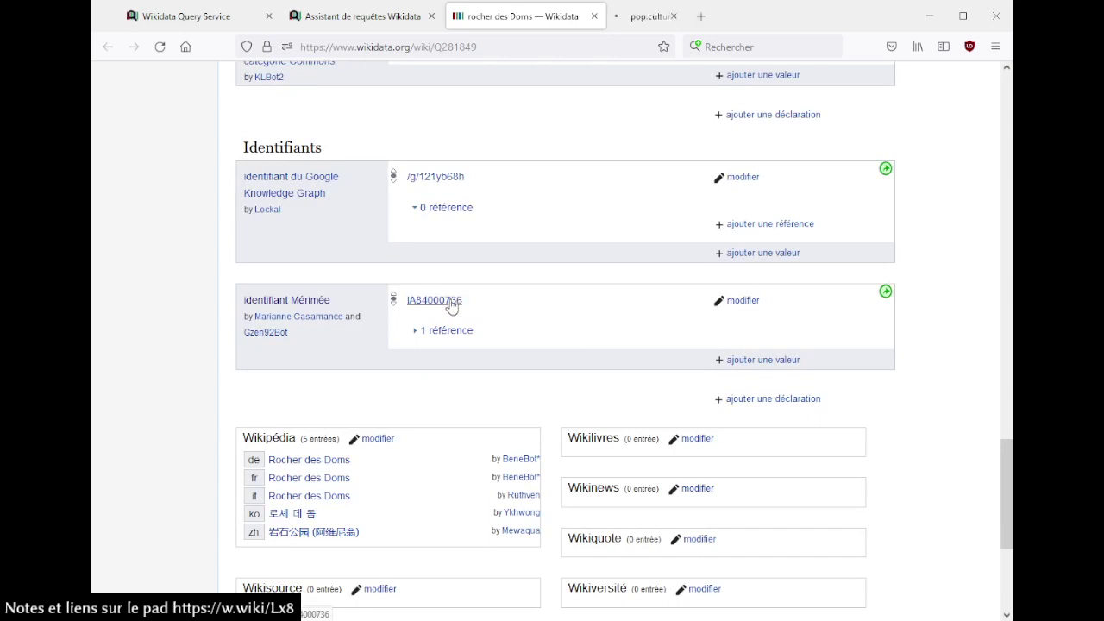
left_click(649, 10)
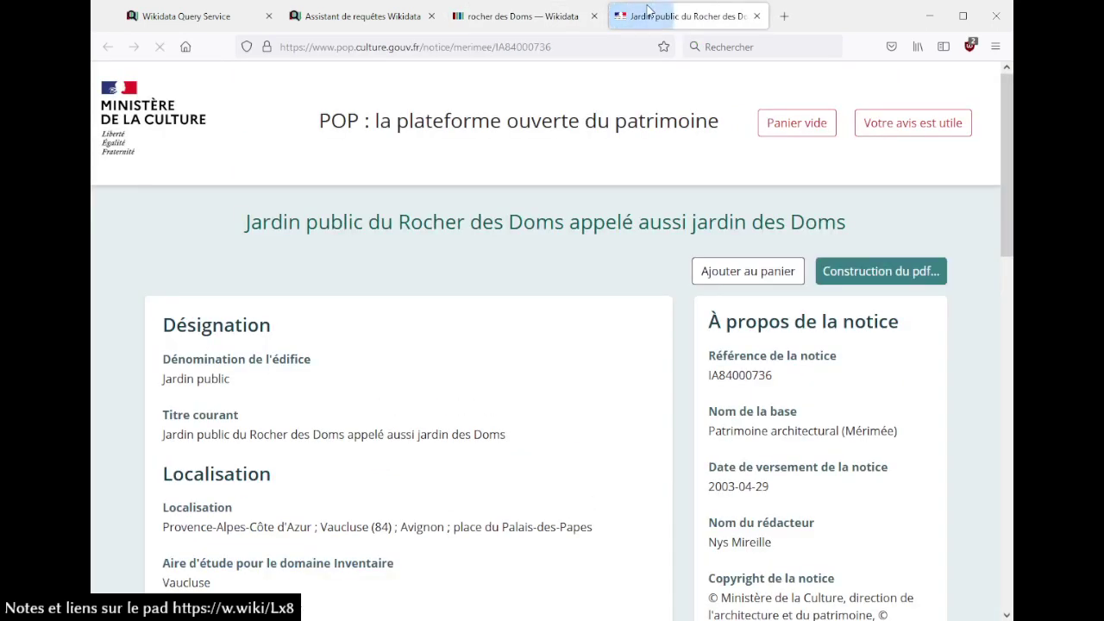
- Search the Mérimée record for "remar" and read the matching "Cadre de l'étude" entry
key("ctrl+f")
type("remar")
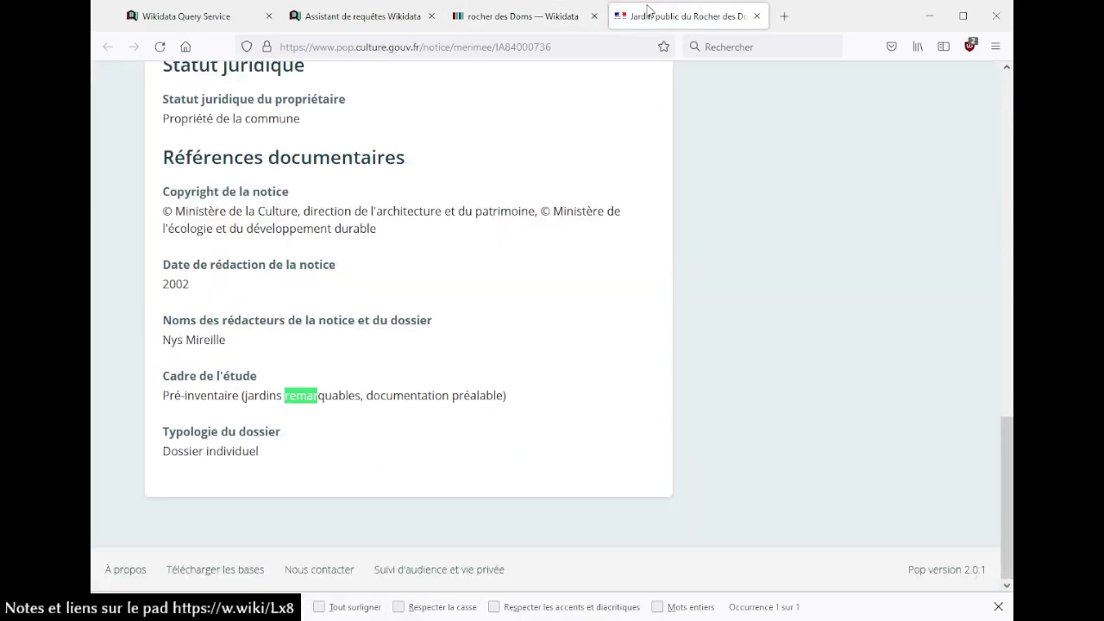
key("Escape")
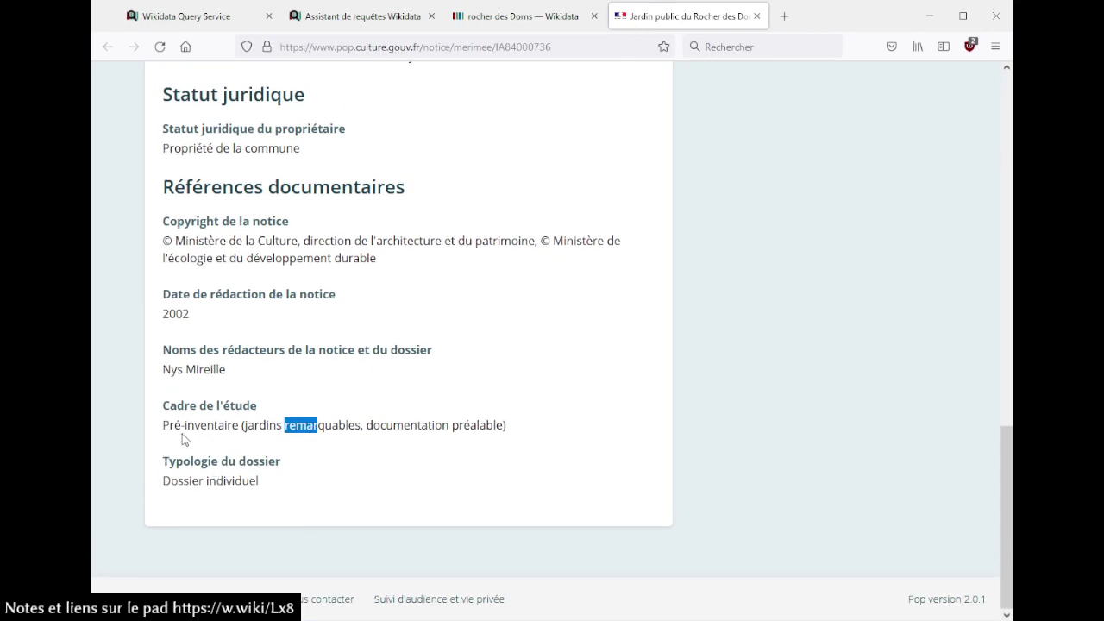
left_click_drag(170, 425, 317, 425)
left_click(319, 461)
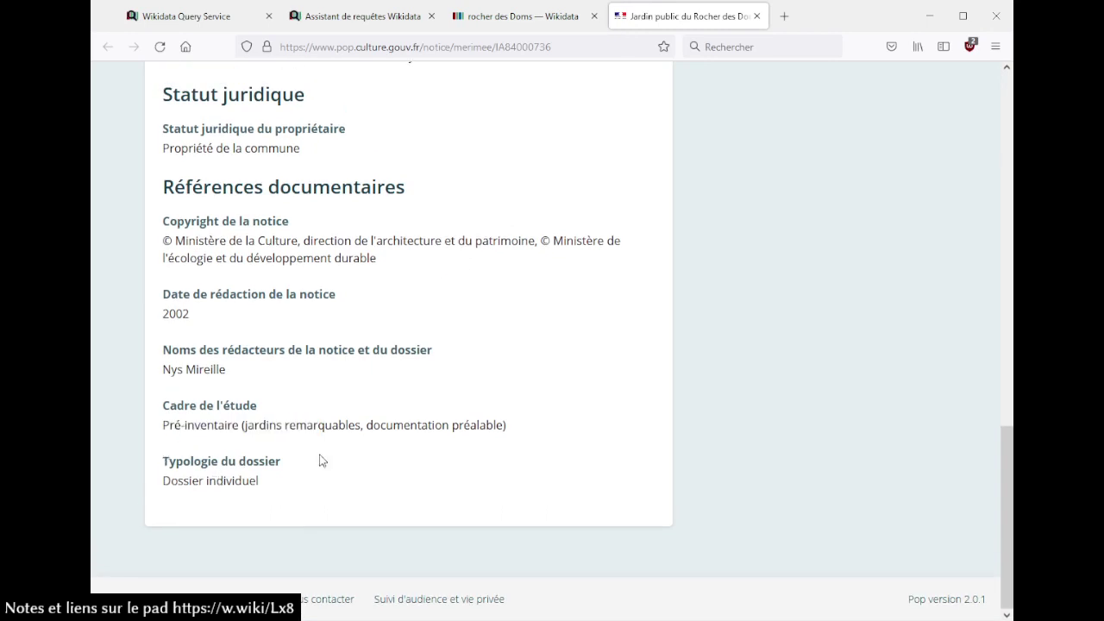
- Read through the Mérimée record's designation, location, history and "Protection et label" sections
scroll(319, 461, "up", 3)
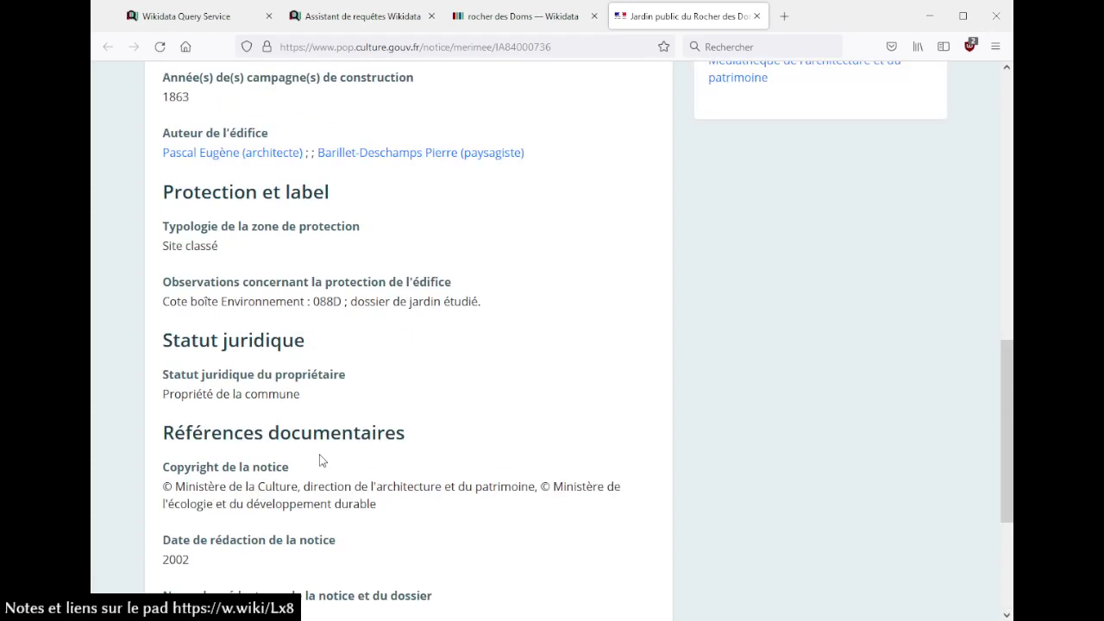
scroll(320, 460, "up", 2)
scroll(320, 461, "up", 4)
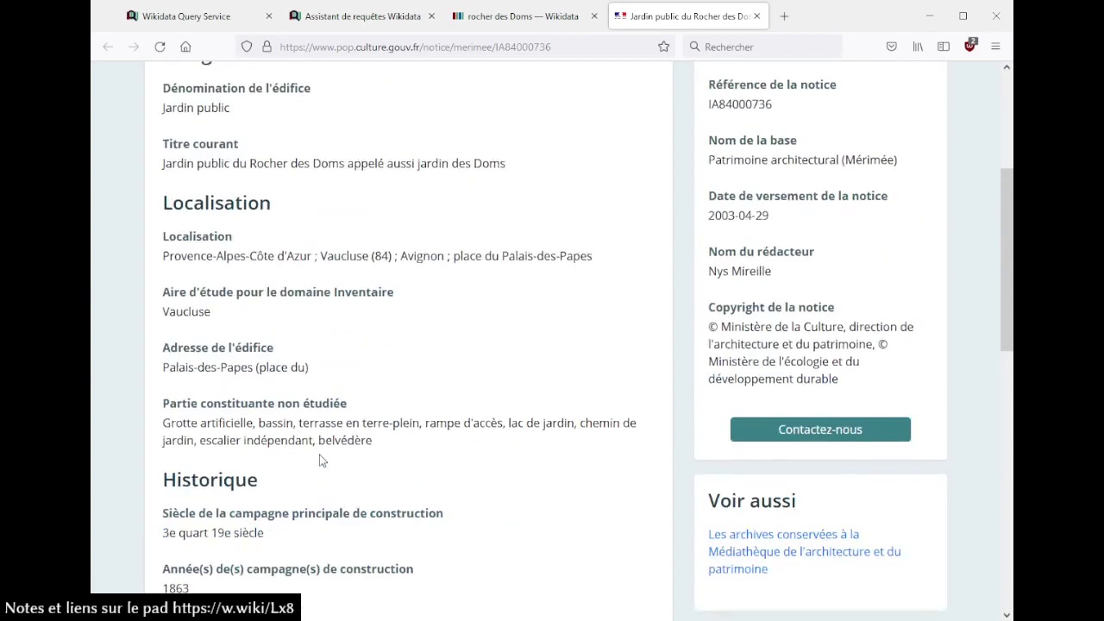
scroll(324, 445, "up", 2)
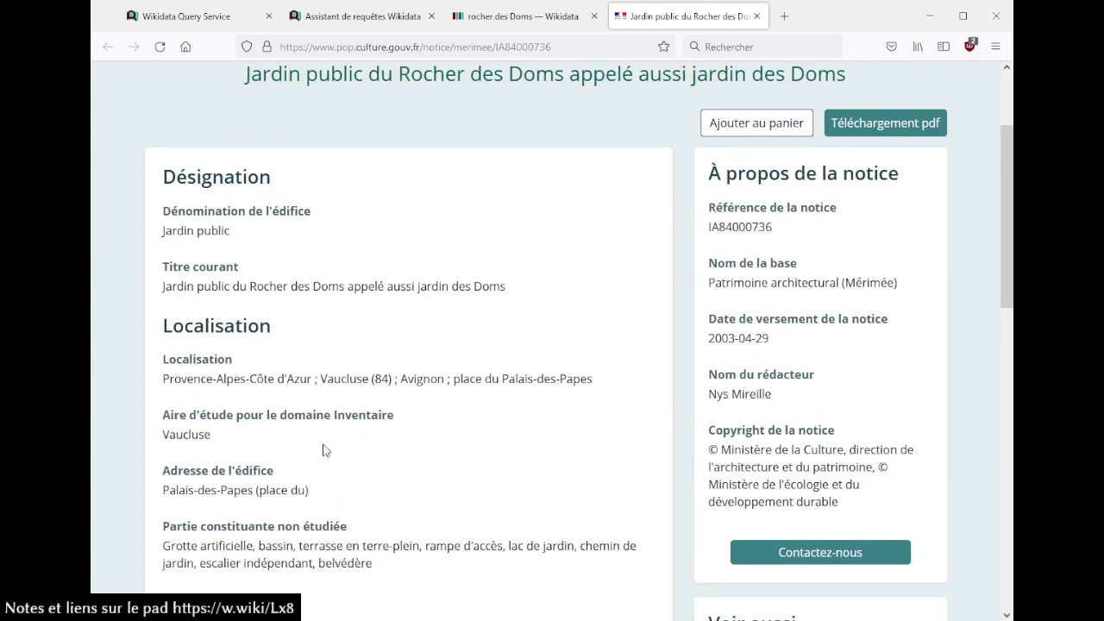
scroll(324, 449, "down", 5)
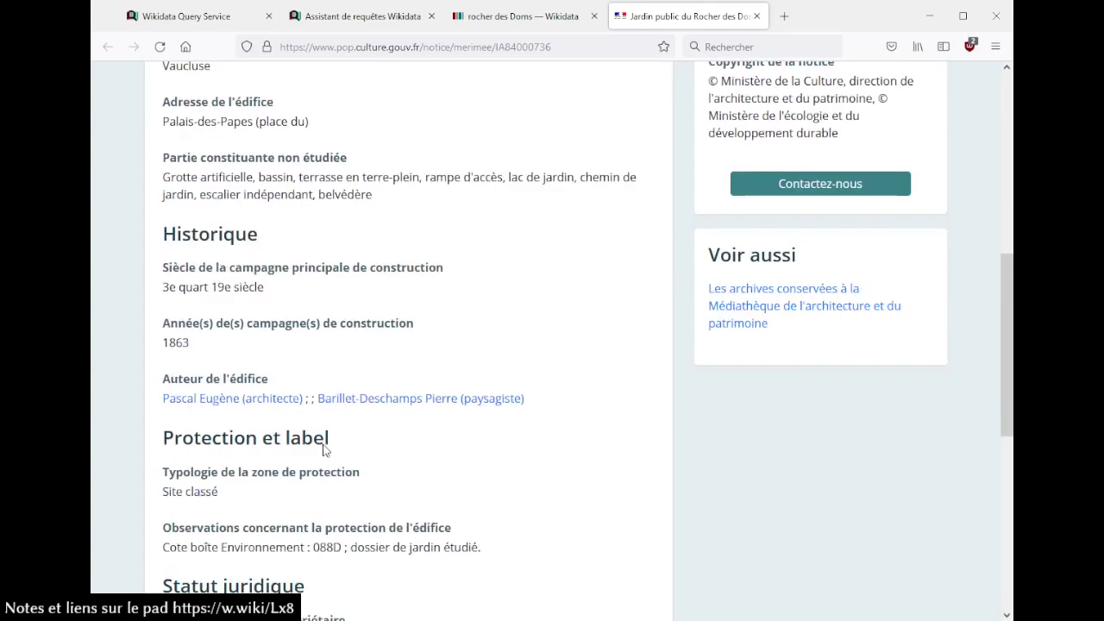
- Read the protection typology in the Mérimée record's "Protection et label" section
scroll(324, 445, "down", 2)
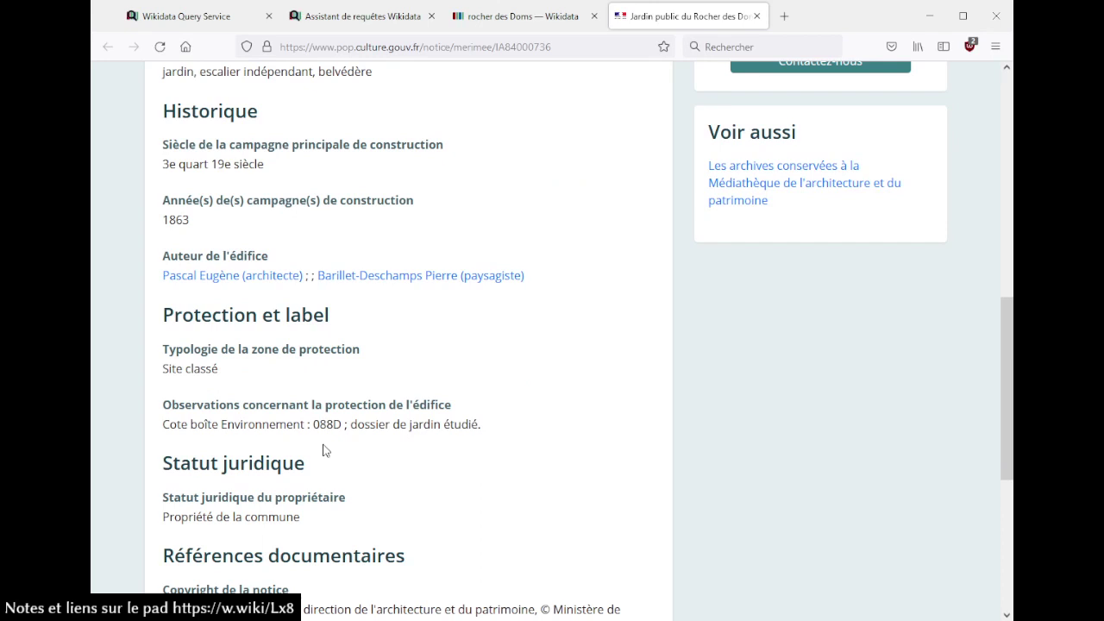
scroll(325, 449, "down", 1)
left_click_drag(164, 303, 226, 307)
left_click(246, 313)
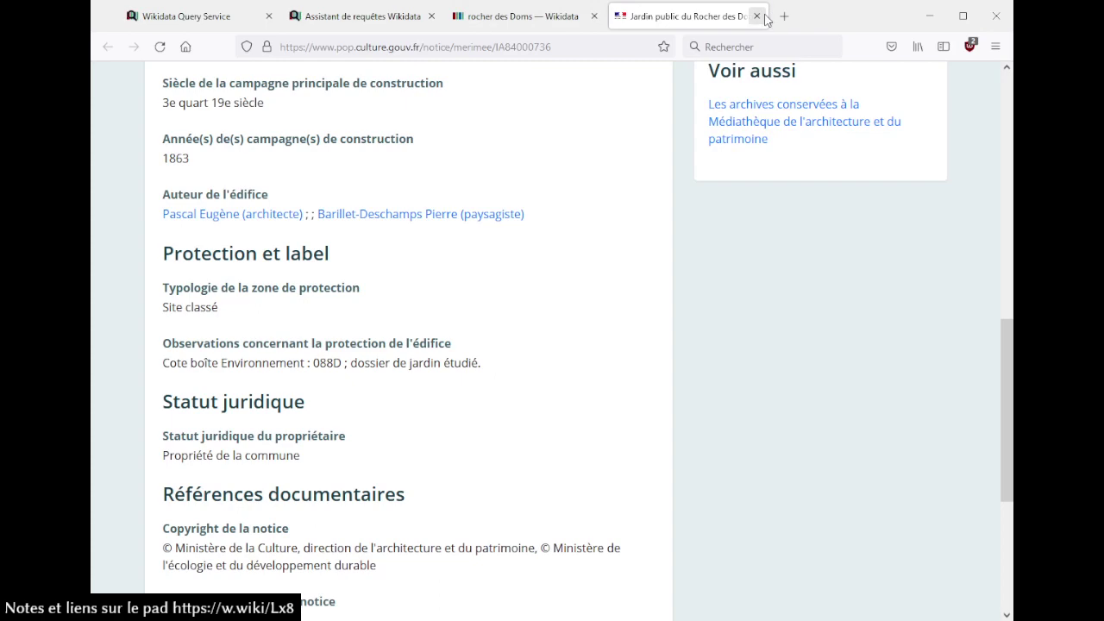
- Examine the wording of the "Cadre de l'étude" entry in the record's "Références documentaires" section
scroll(520, 361, "down", 3)
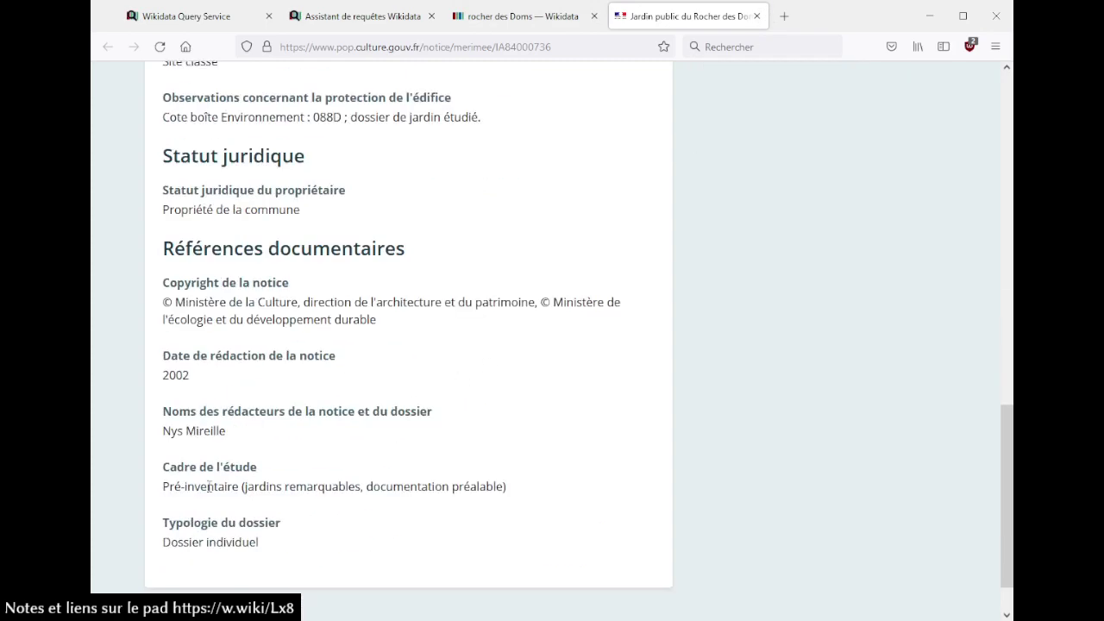
left_click(293, 489)
left_click_drag(327, 488, 135, 481)
left_click(361, 486)
left_click_drag(361, 486, 498, 486)
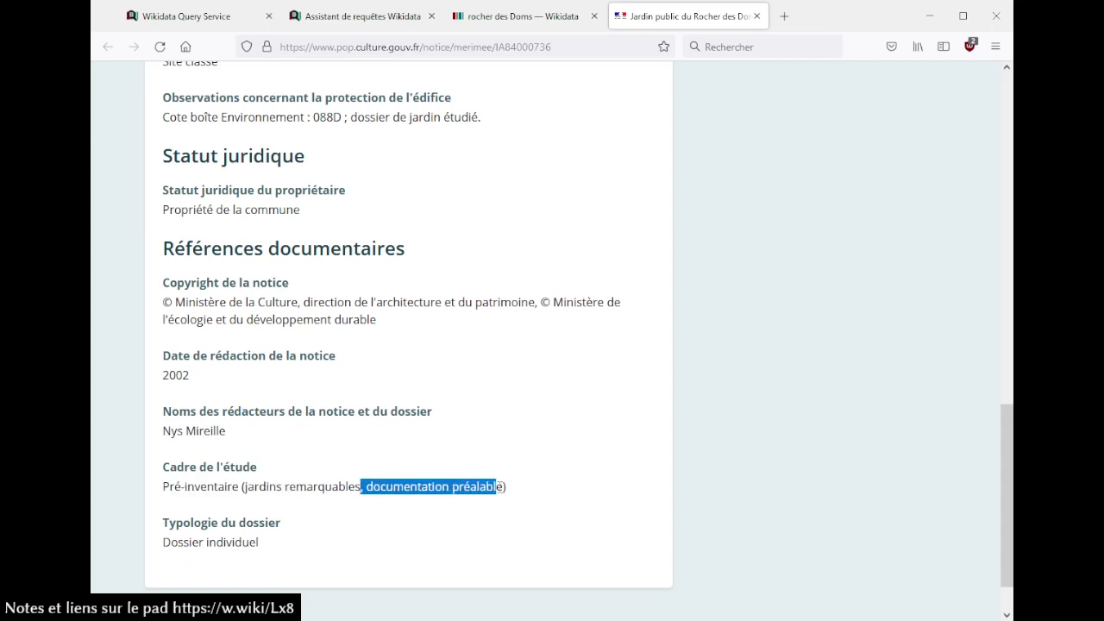
left_click_drag(355, 487, 509, 492)
left_click(544, 472)
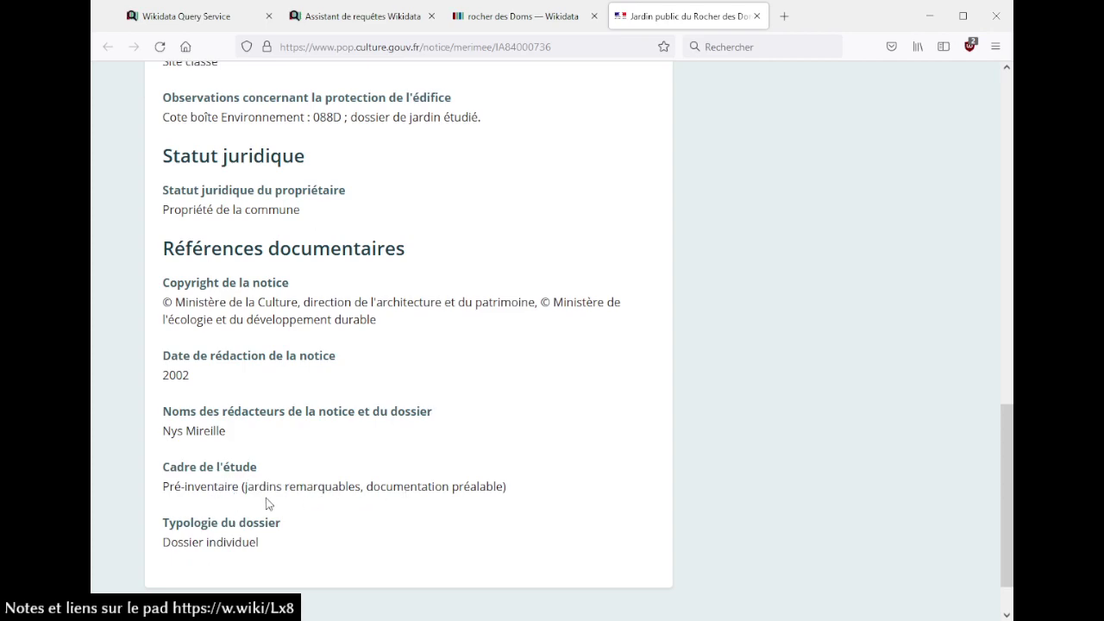
left_click_drag(292, 488, 352, 480)
left_click(354, 480)
- Recheck the "statut patrimonial" statements on the rocher des Doms item, then close the item and record and return to the query conditions
left_click(473, 31)
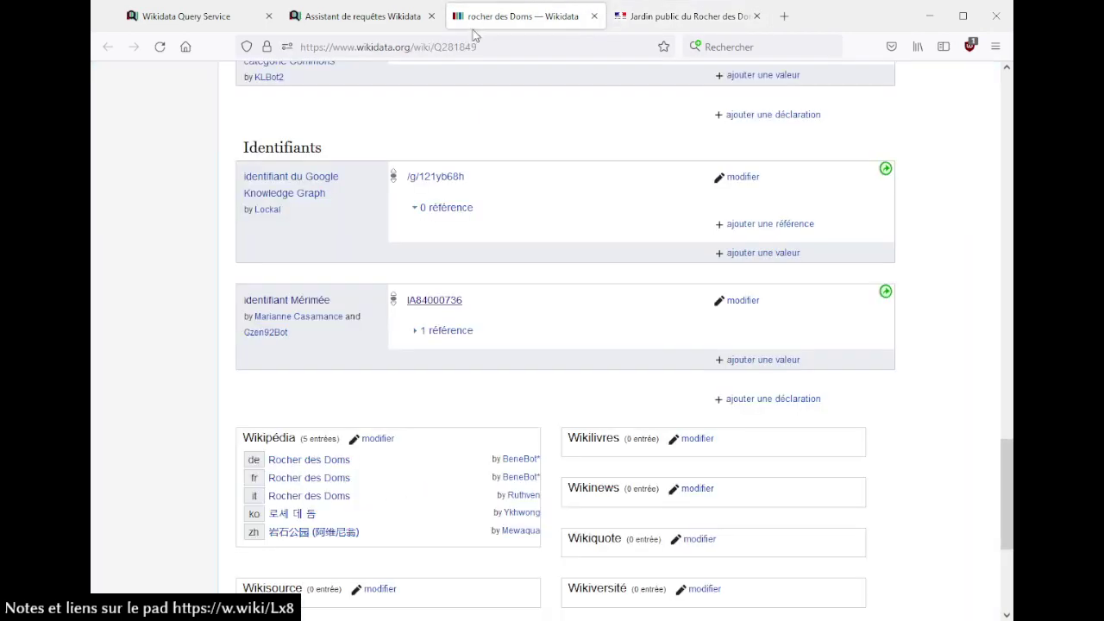
scroll(560, 298, "up", 5)
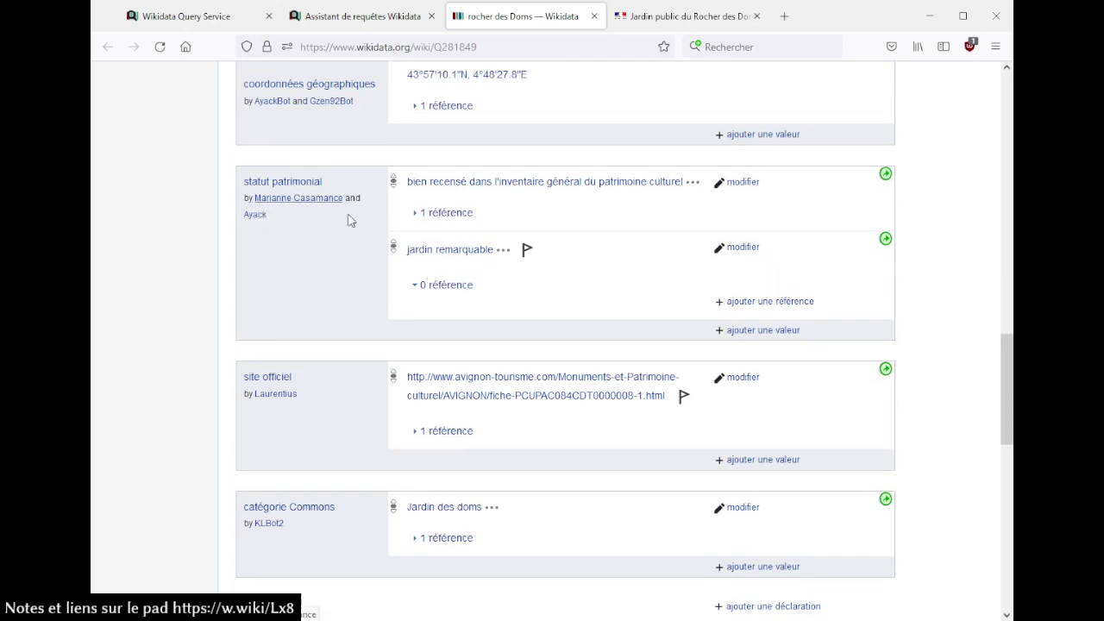
left_click(757, 16)
left_click(593, 16)
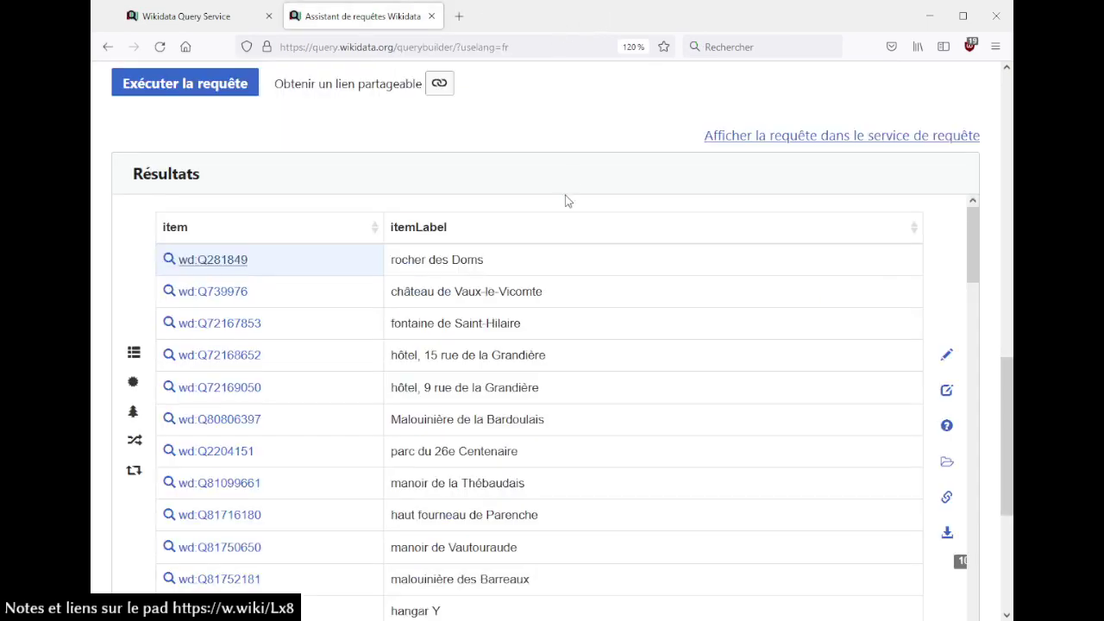
scroll(570, 181, "up", 6)
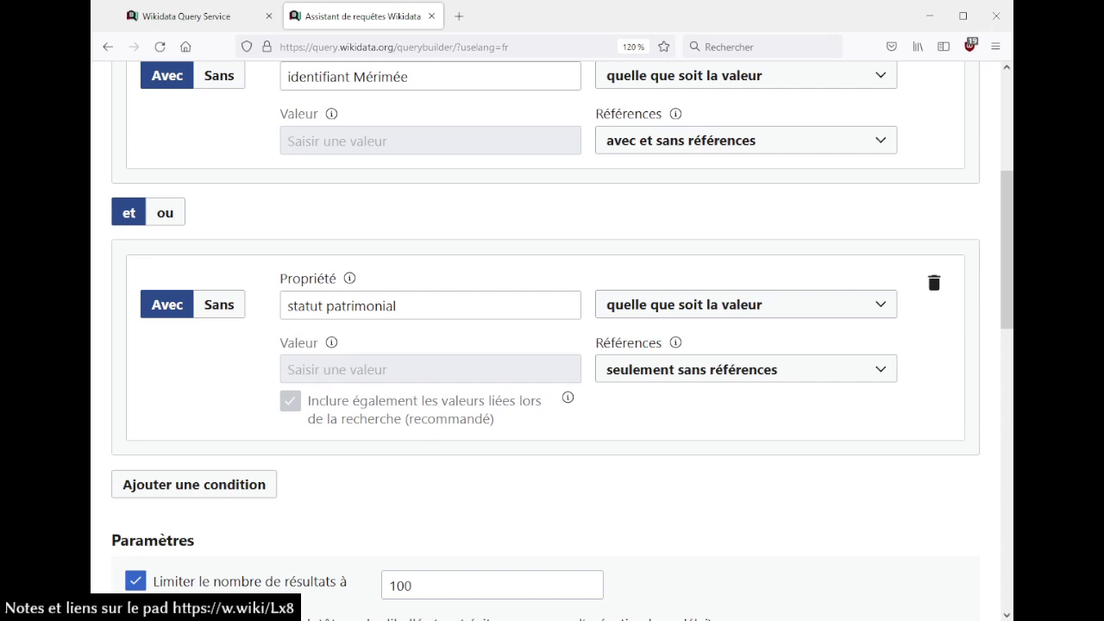
scroll(747, 463, "up", 2)
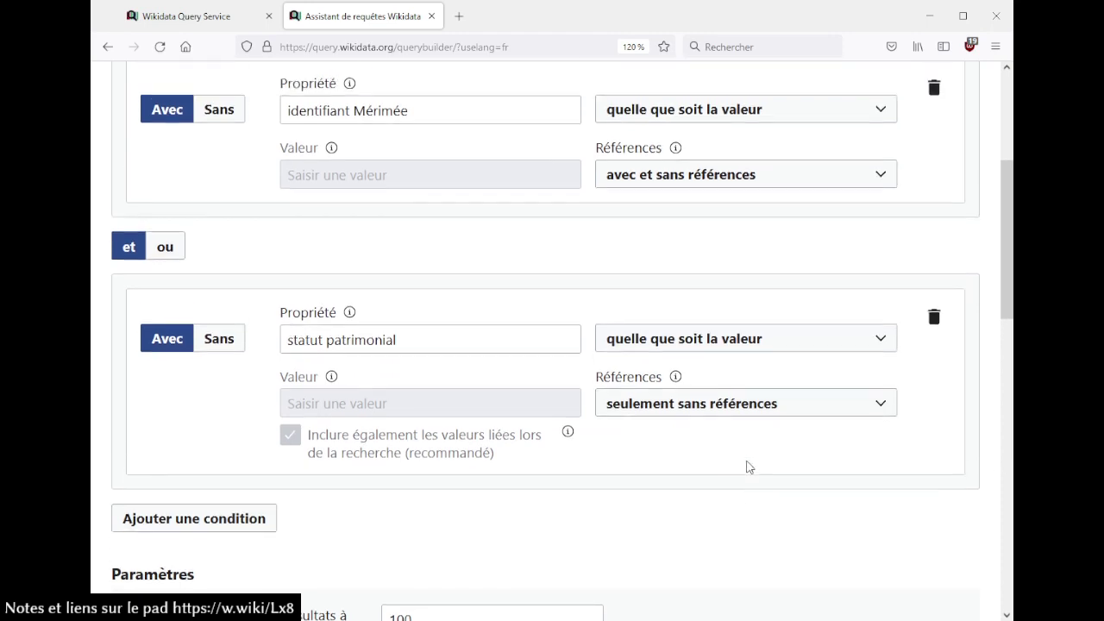
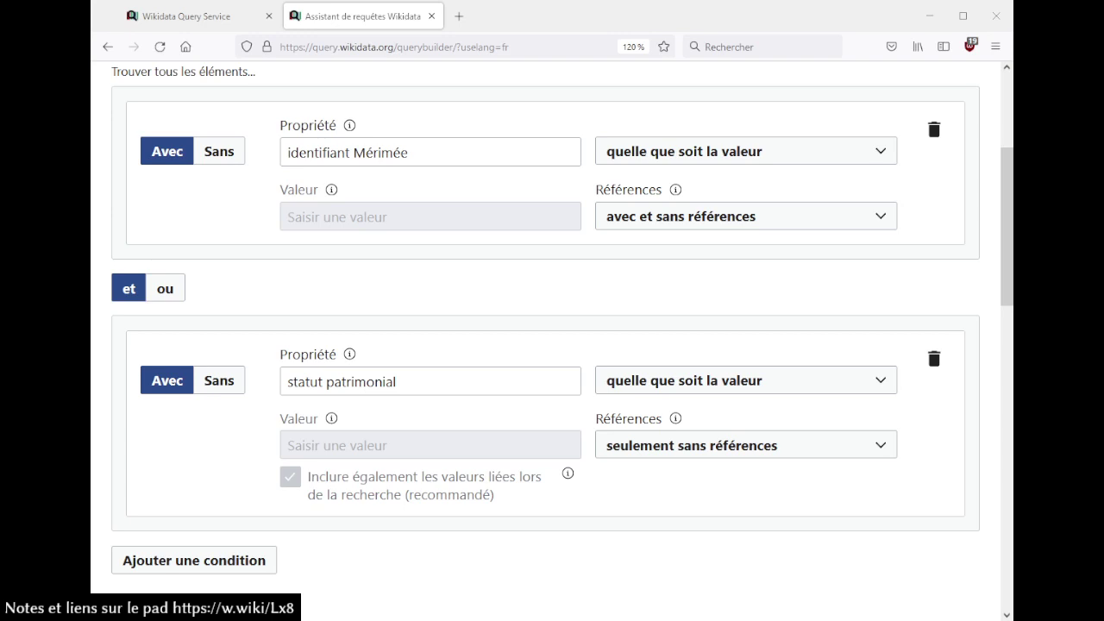
- Open the UseAsRef.js user script page on Wikidata in a new tab and skim its code
left_click(459, 17)
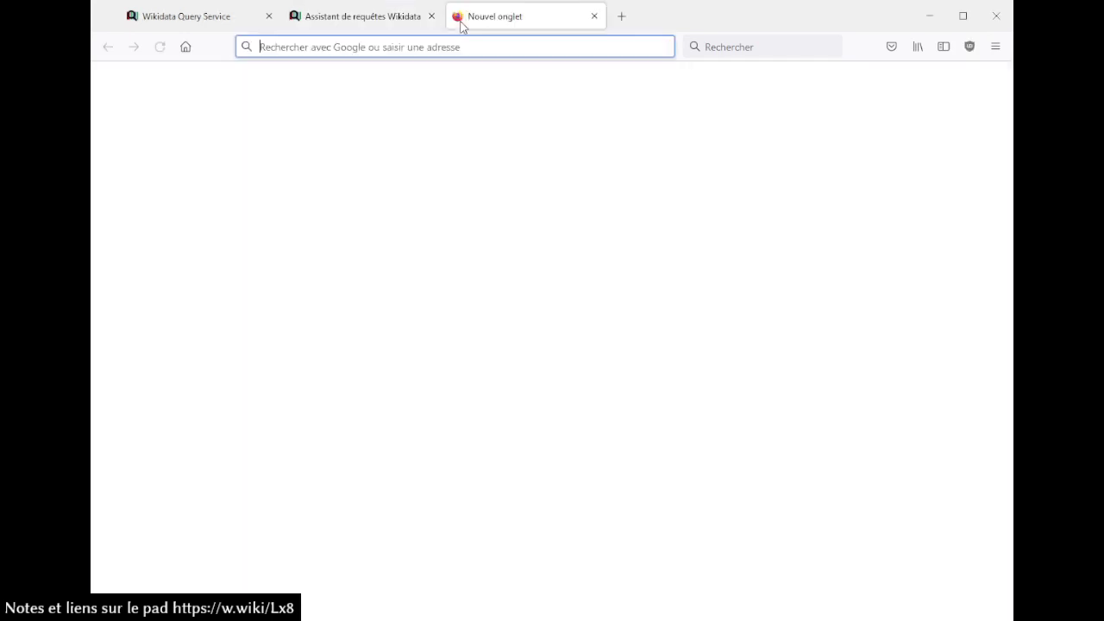
type("https://www.wikidata.org/wiki/User:Bargioni/UseAsRef.js")
key("Return")
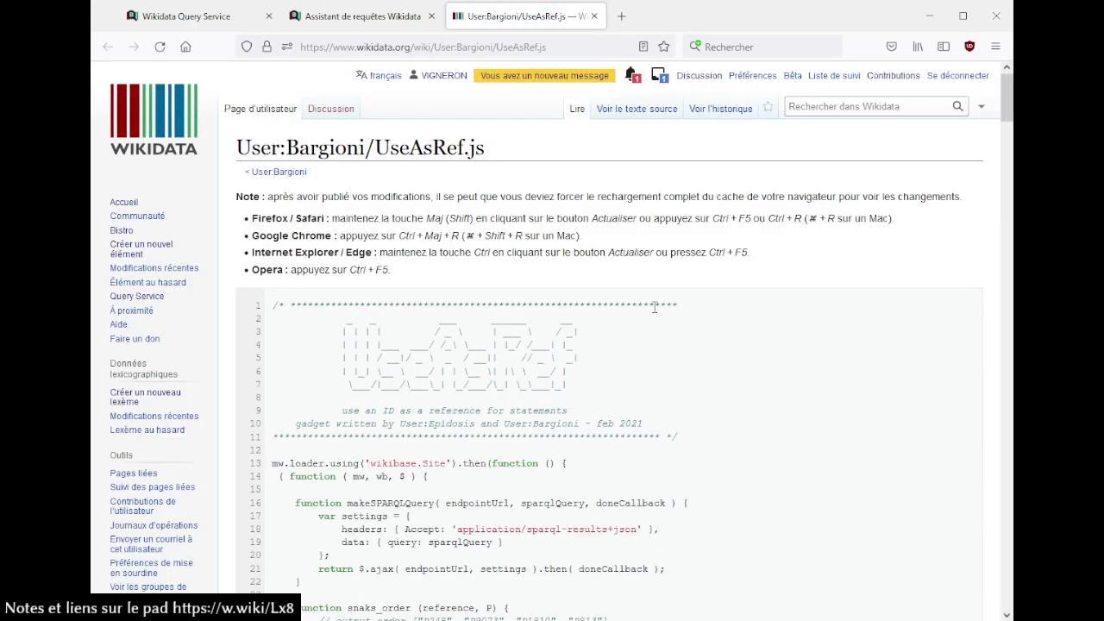
scroll(656, 311, "down", 5)
scroll(656, 312, "down", 4)
scroll(656, 313, "up", 10)
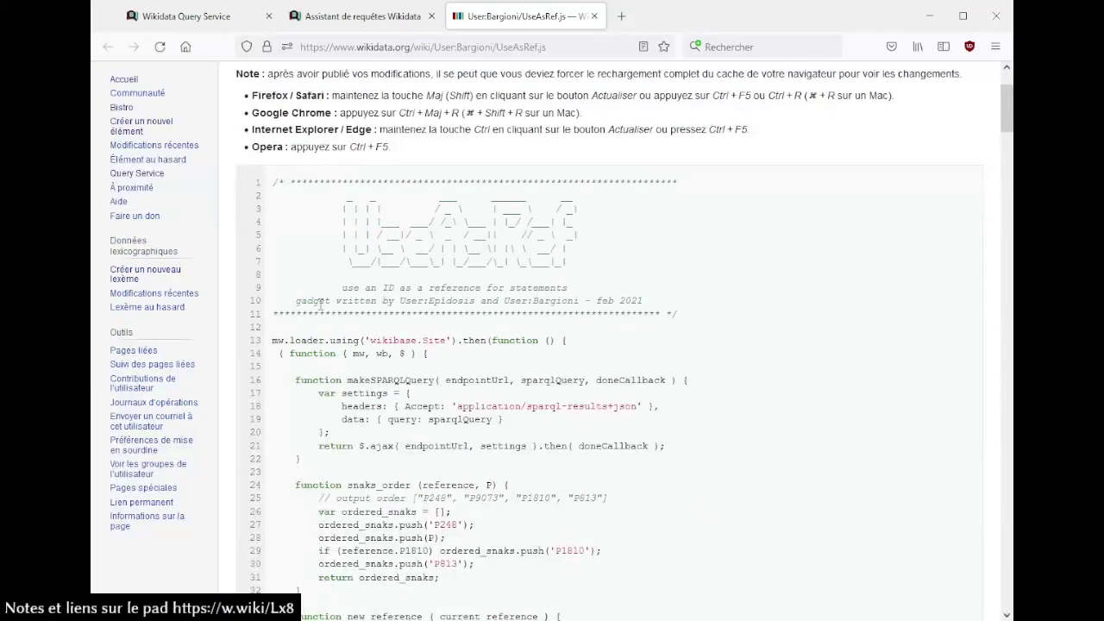
- Read the UseAsRef gadget's header credits and its reference-building code, then close the script page
left_click_drag(431, 301, 562, 301)
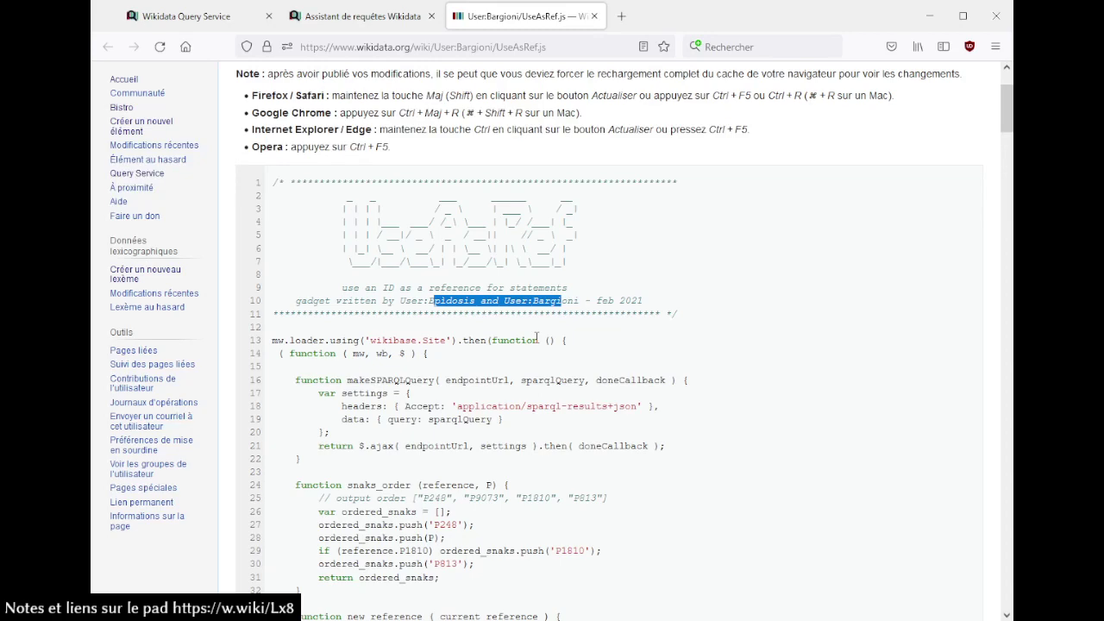
left_click(537, 336)
scroll(537, 339, "down", 10)
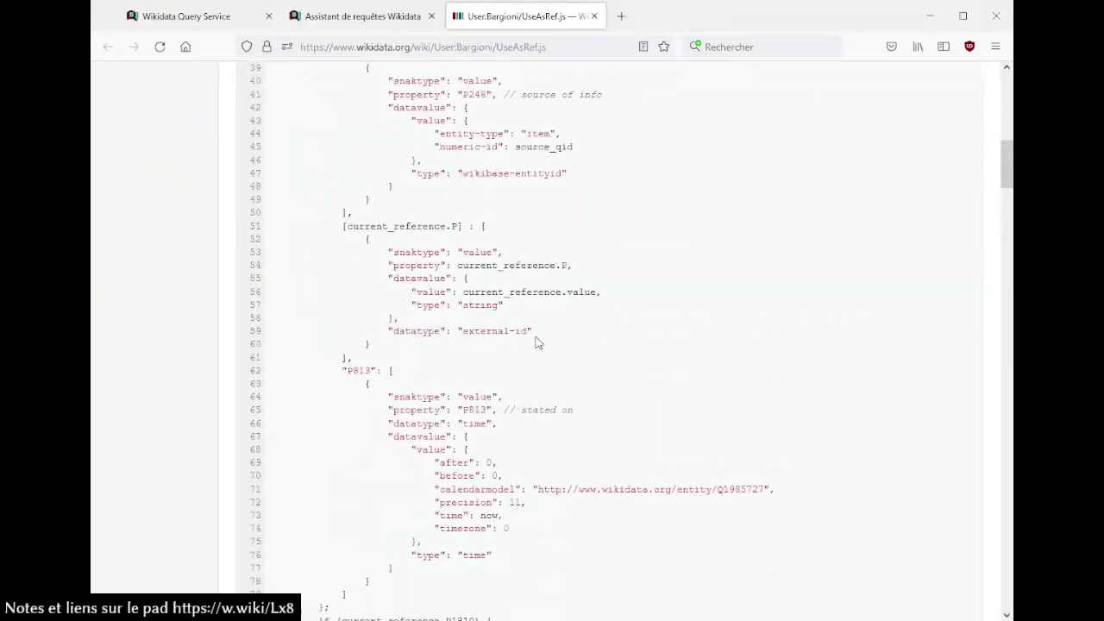
scroll(536, 341, "up", 10)
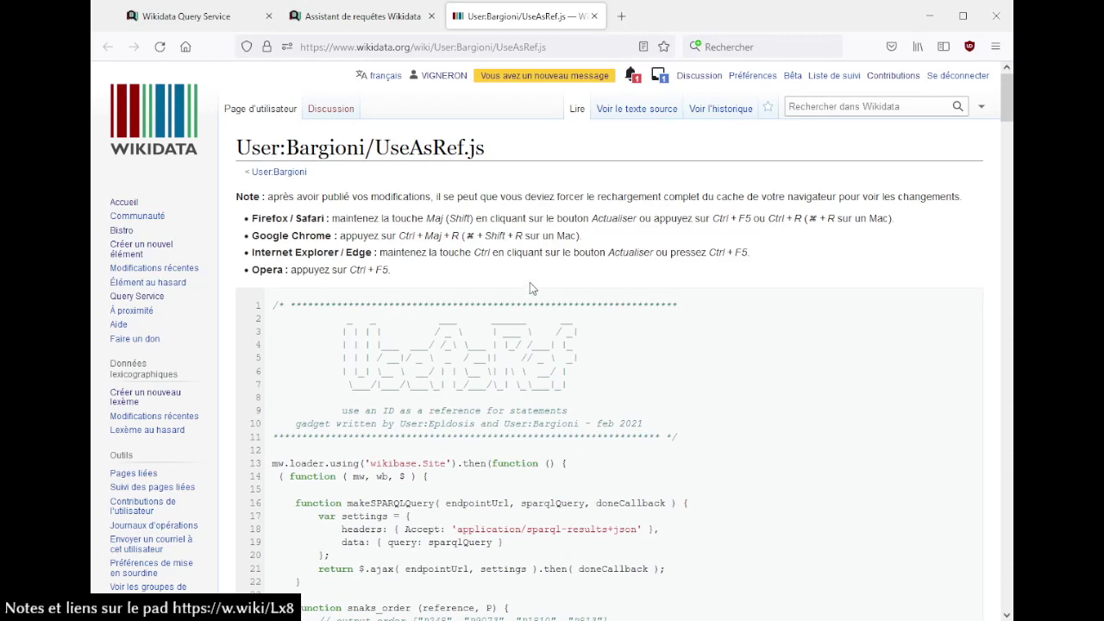
left_click(594, 15)
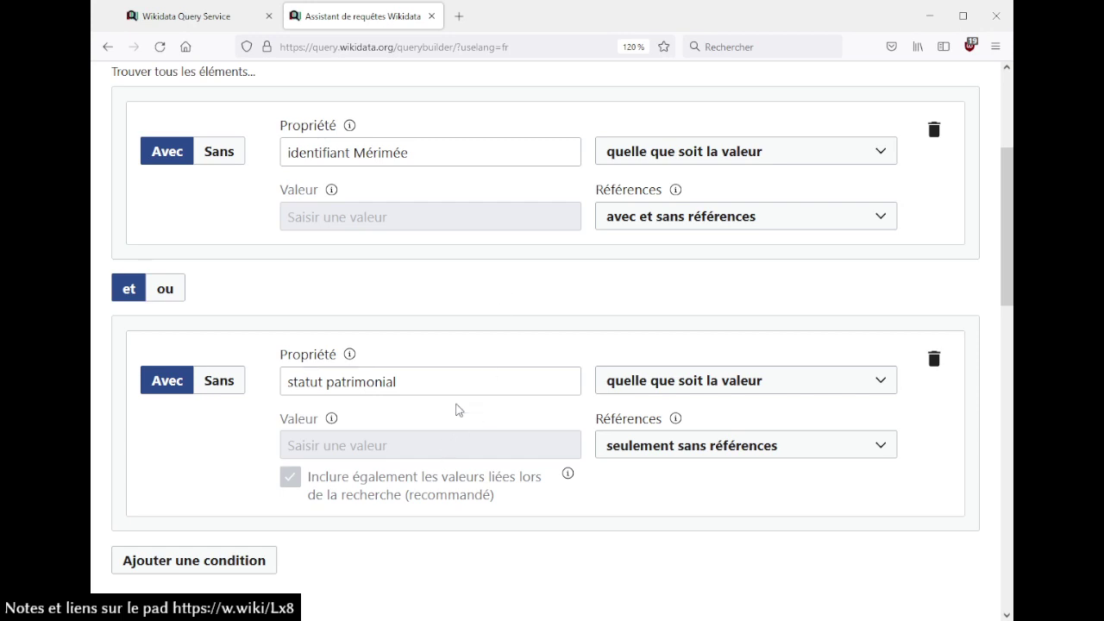
- Set the "statut patrimonial" condition to "Sans" with the value option "correspondant à", and try to run the query
scroll(475, 334, "down", 2)
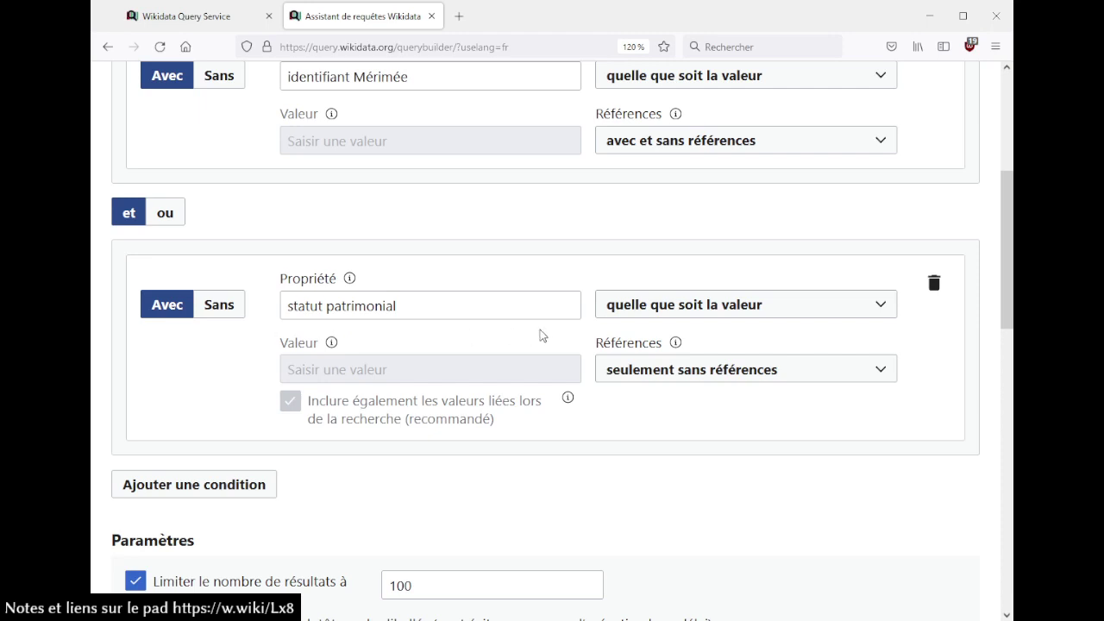
left_click(719, 314)
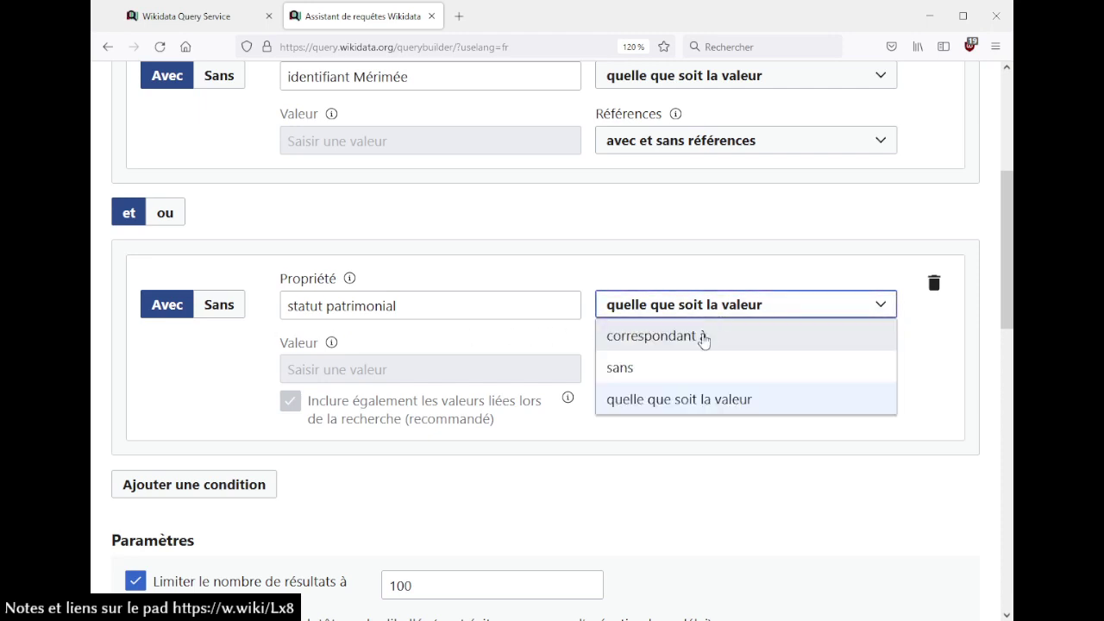
left_click(677, 340)
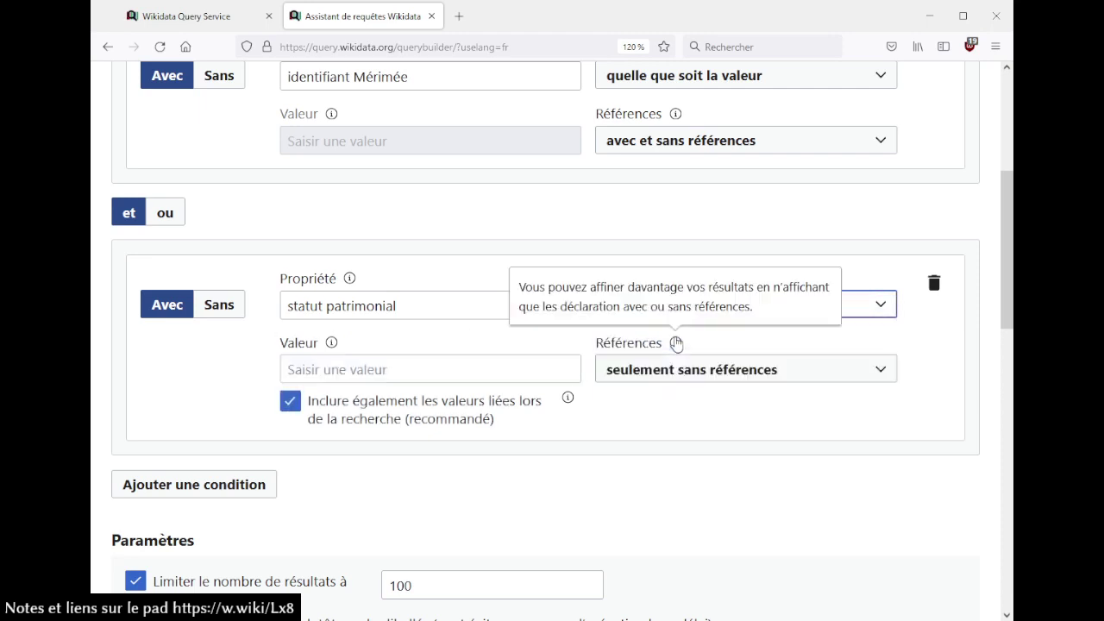
left_click(233, 312)
scroll(360, 470, "down", 3)
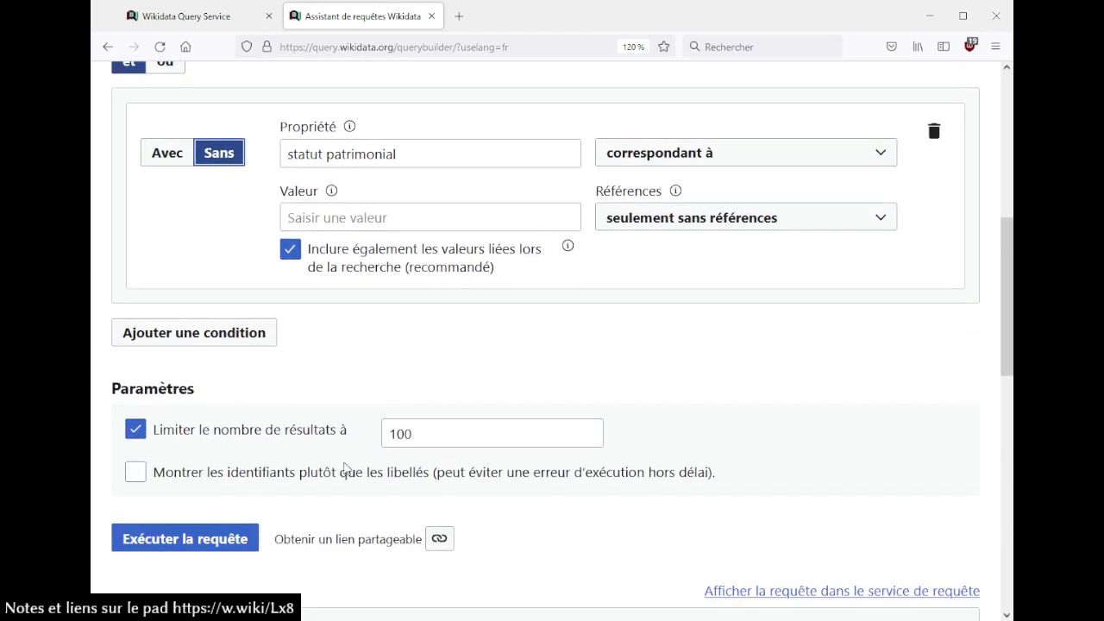
left_click(239, 540)
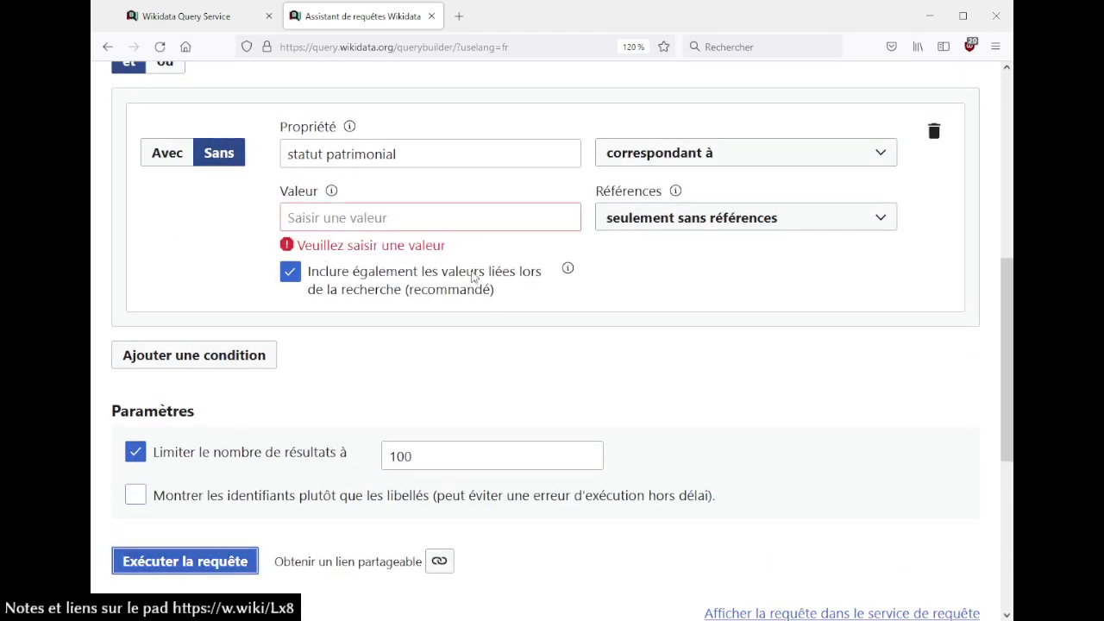
- Set the statut patrimonial condition to "quelle que soit la valeur" and run the query
scroll(622, 412, "up", 2)
left_click(662, 231)
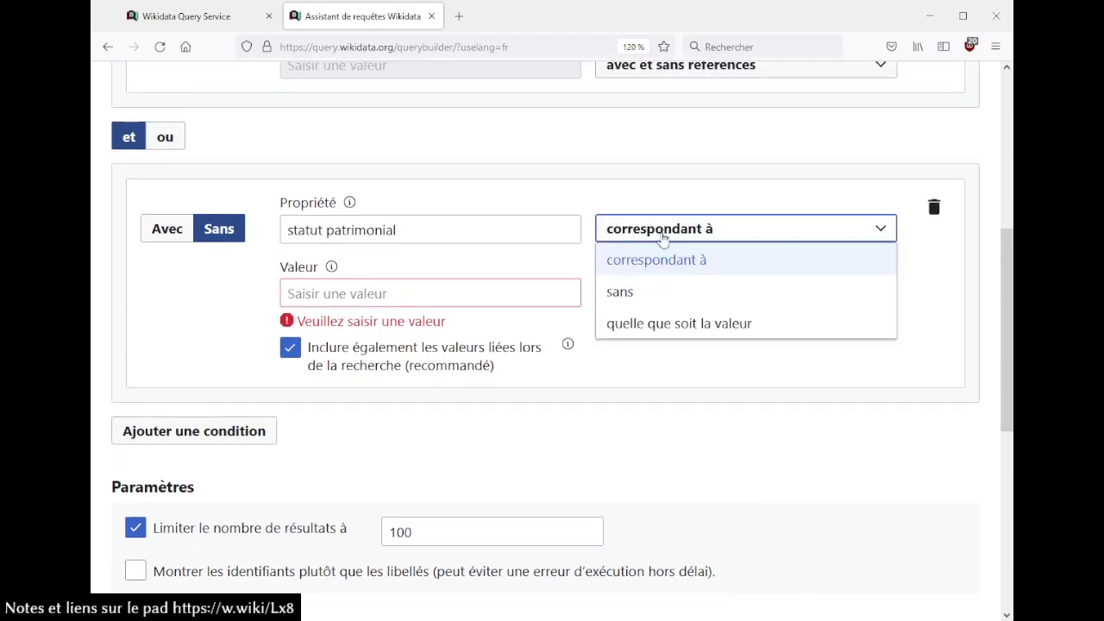
left_click(658, 325)
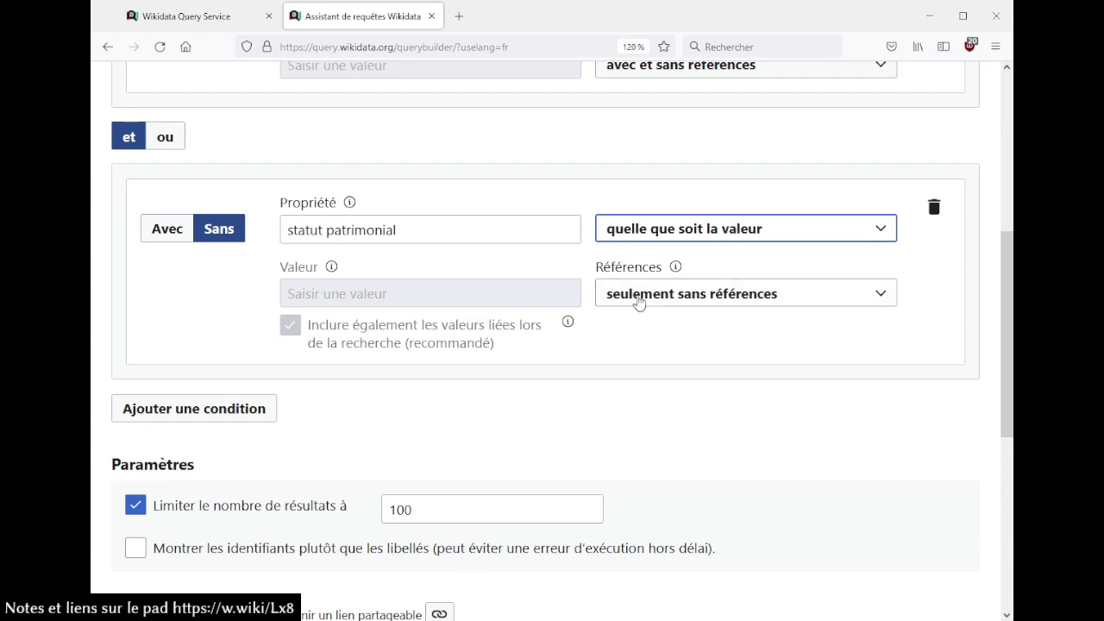
scroll(246, 546, "down", 1)
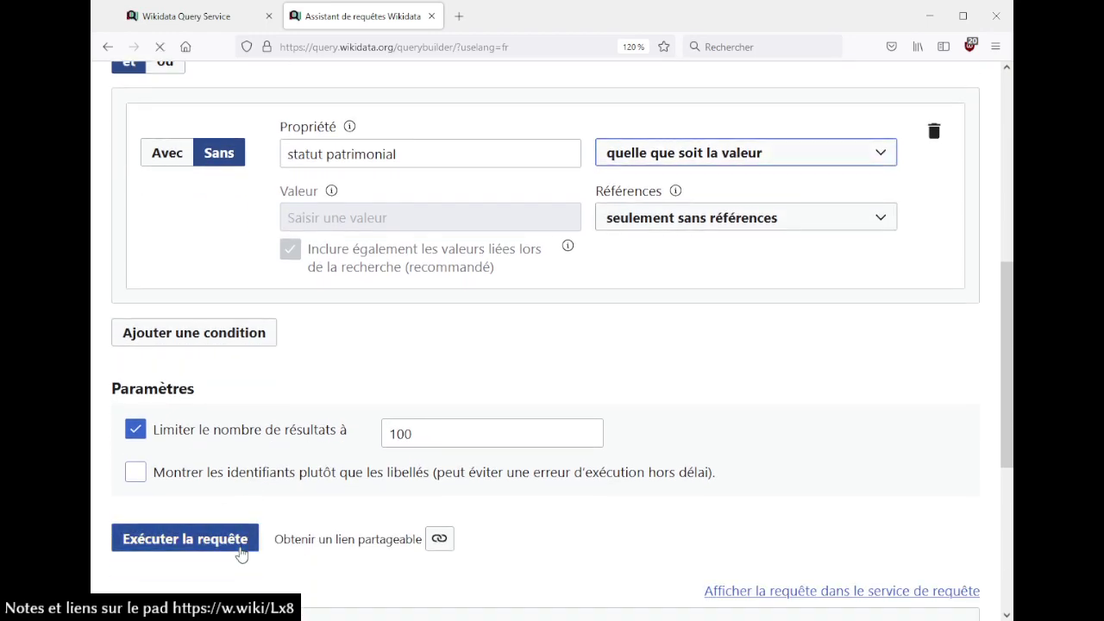
left_click(243, 543)
scroll(475, 328, "down", 5)
scroll(475, 331, "up", 5)
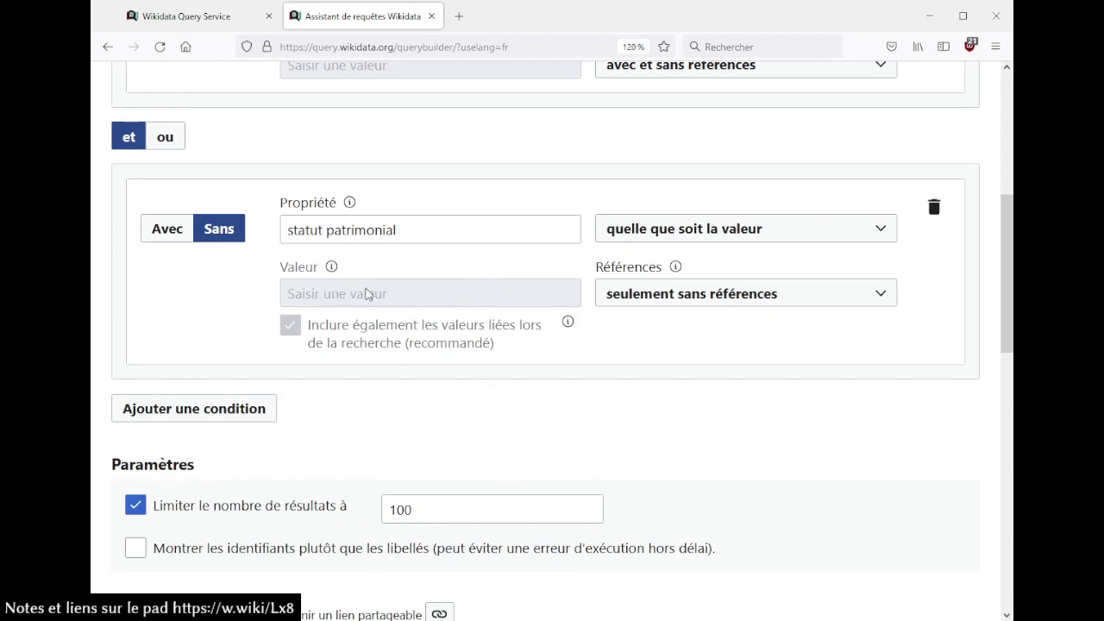
left_click(735, 235)
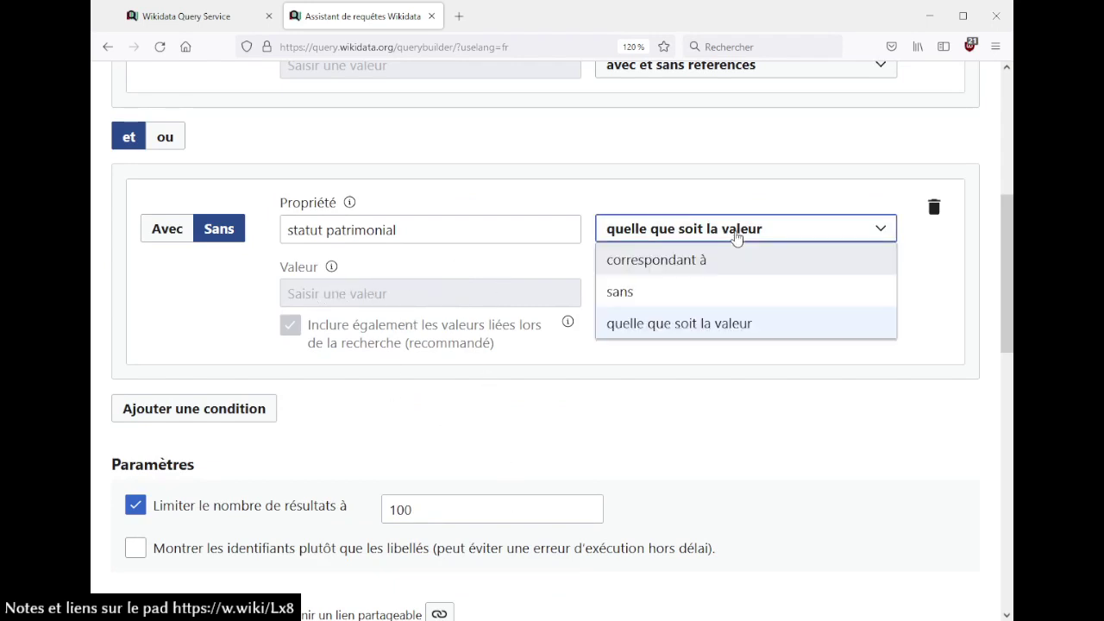
left_click(330, 291)
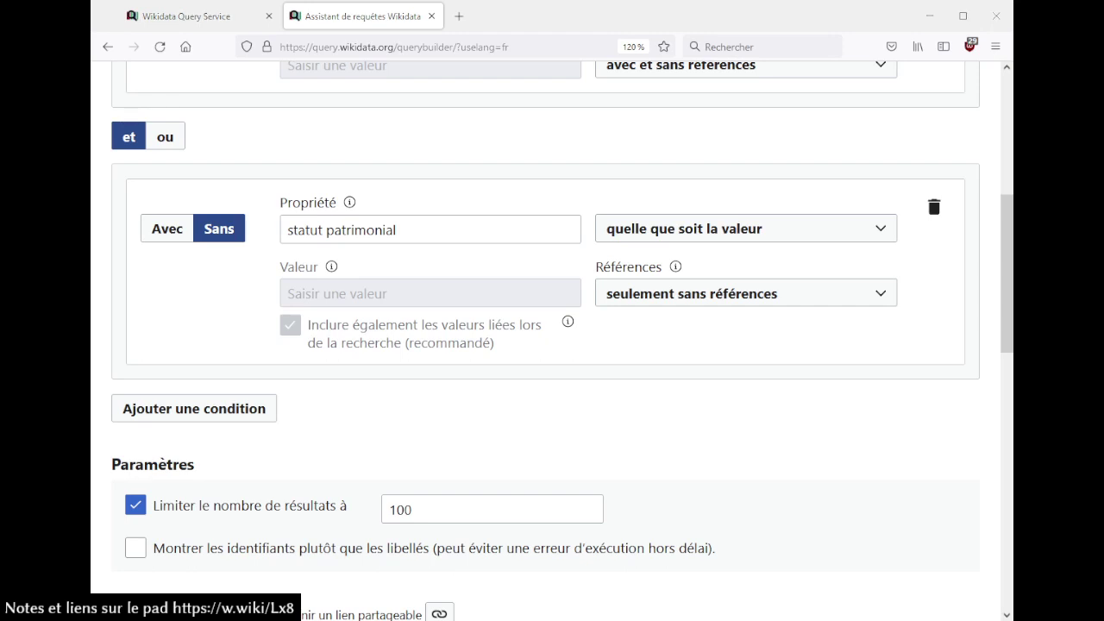
left_click(459, 16)
type("https://w.wiki/44rP")
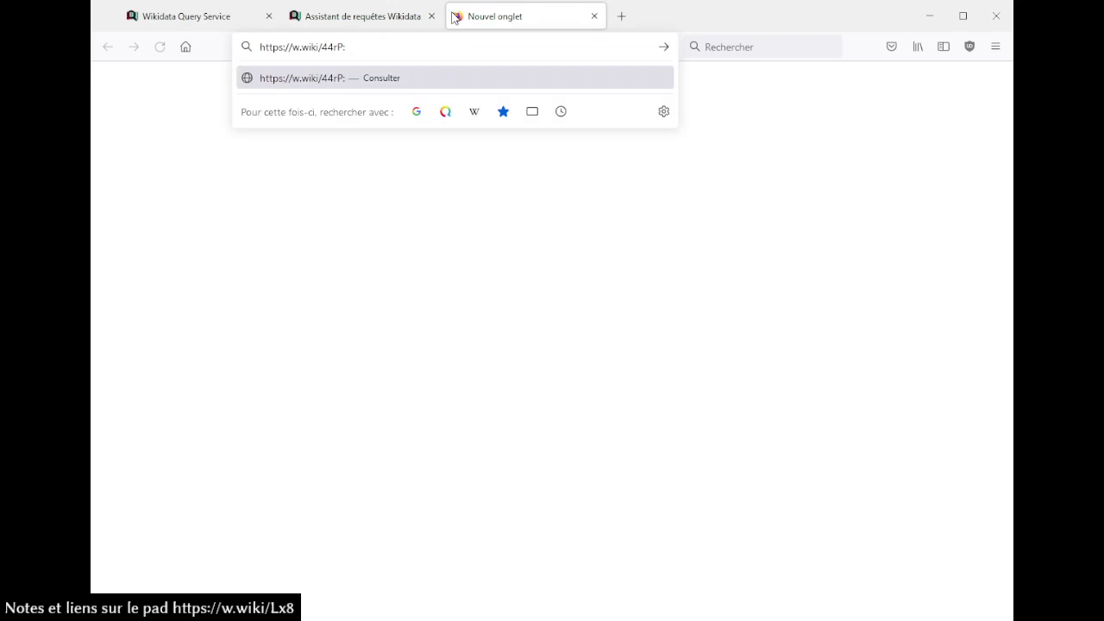
key("Return")
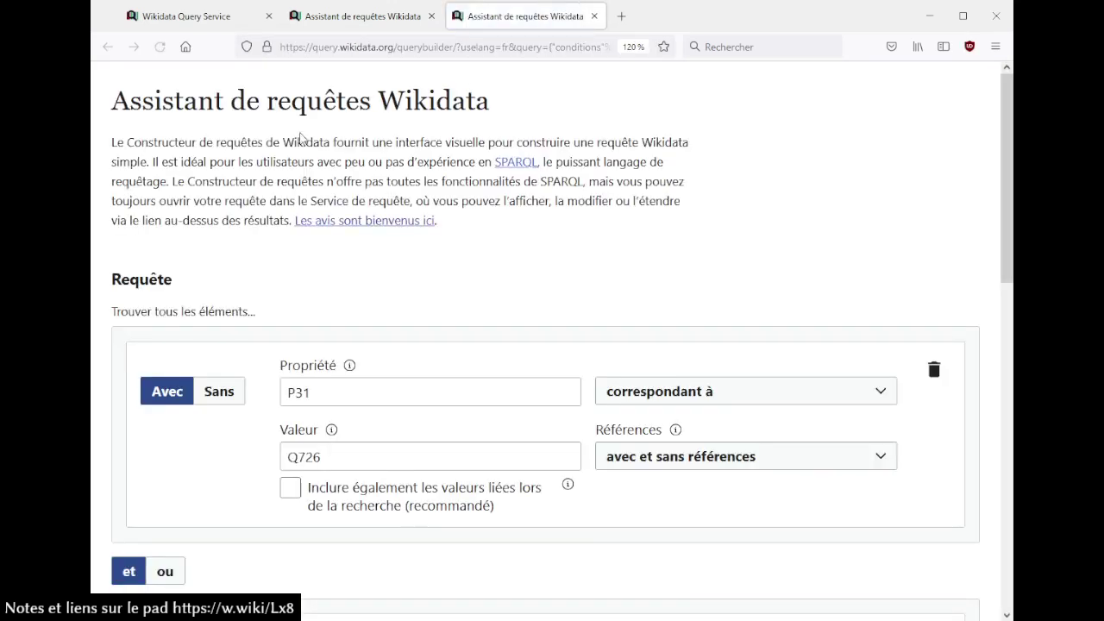
scroll(704, 182, "down", 3)
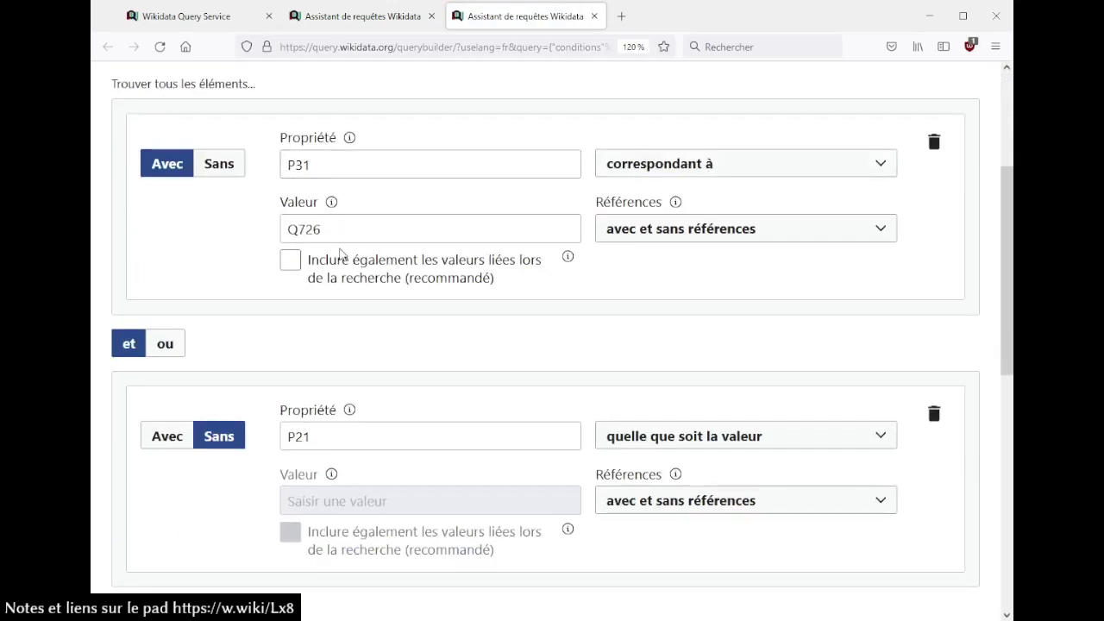
scroll(431, 362, "down", 3)
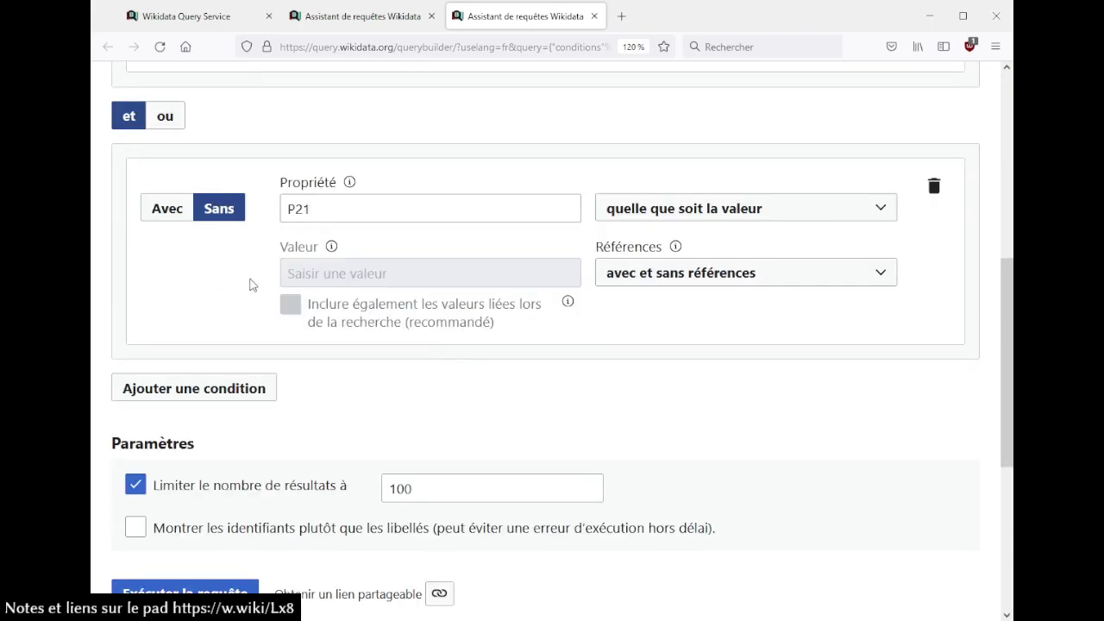
scroll(401, 355, "down", 5)
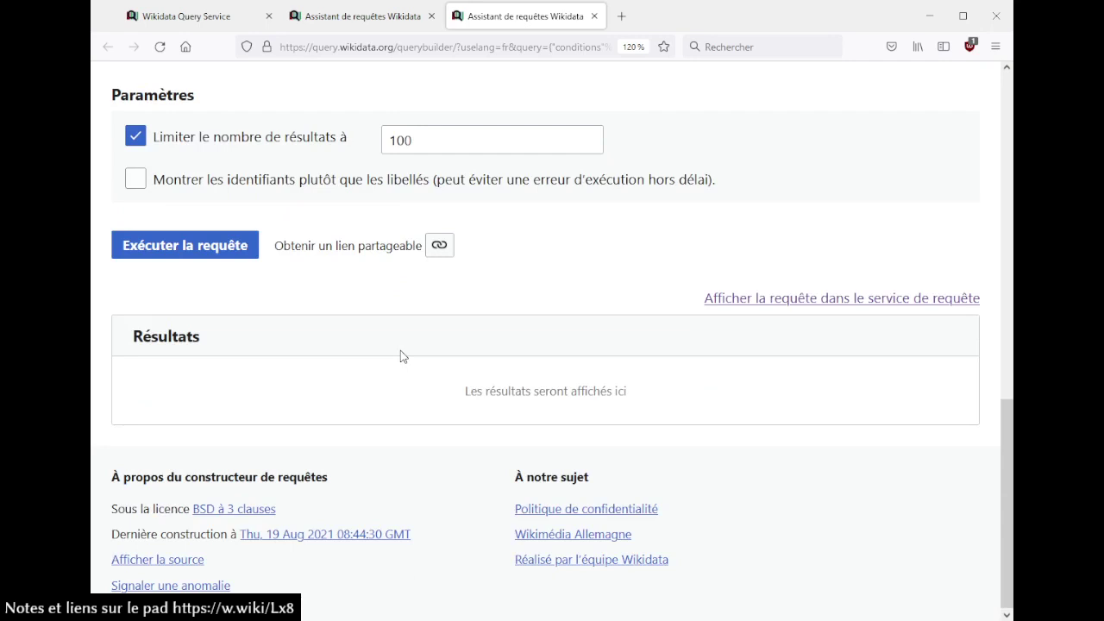
left_click(212, 256)
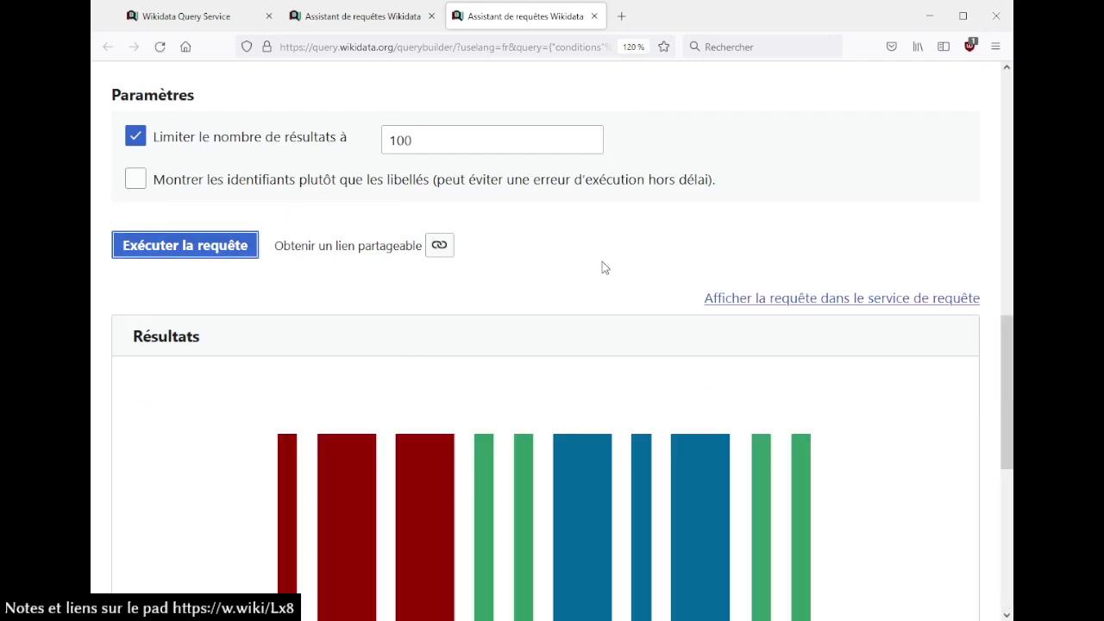
- Include linked values in the condition matching P31 to Q726 and look through the results list
scroll(603, 267, "up", 7)
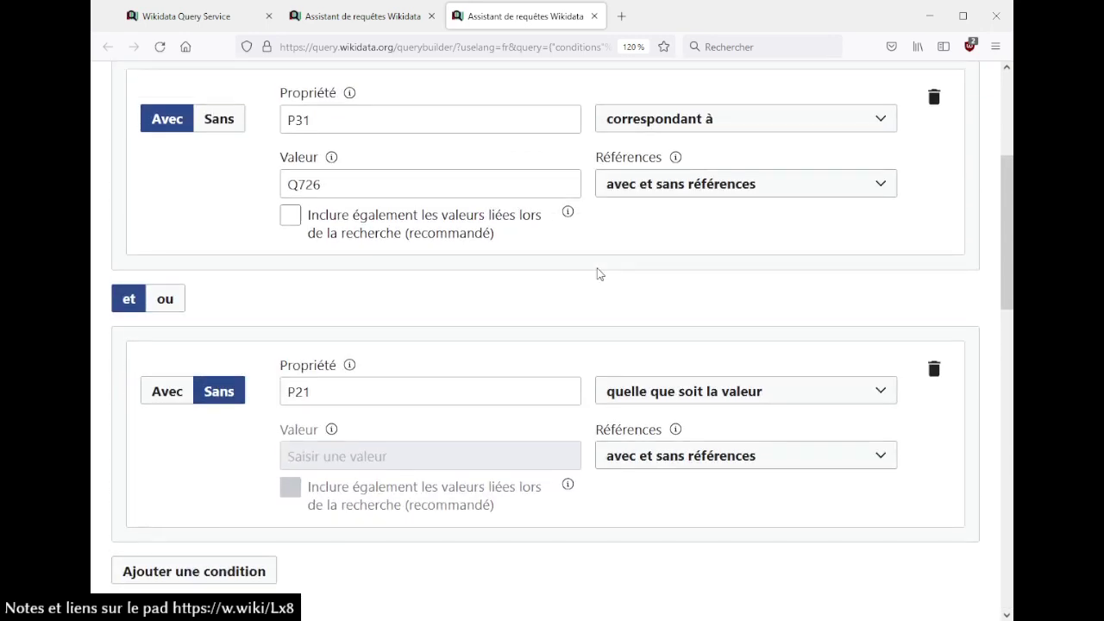
left_click(291, 215)
scroll(420, 279, "down", 5)
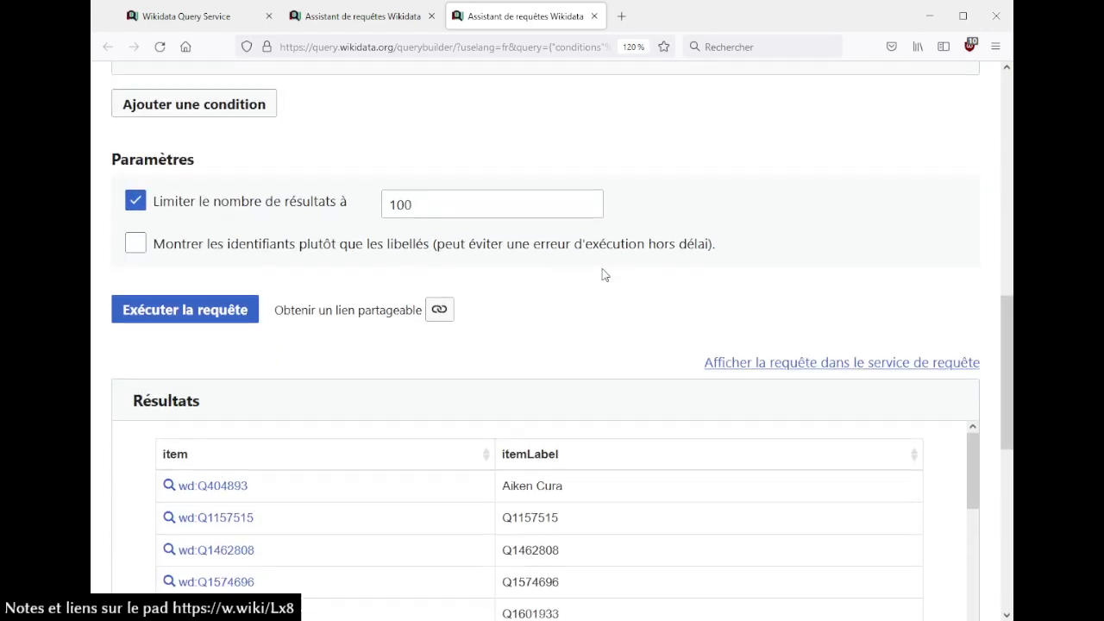
scroll(603, 274, "down", 2)
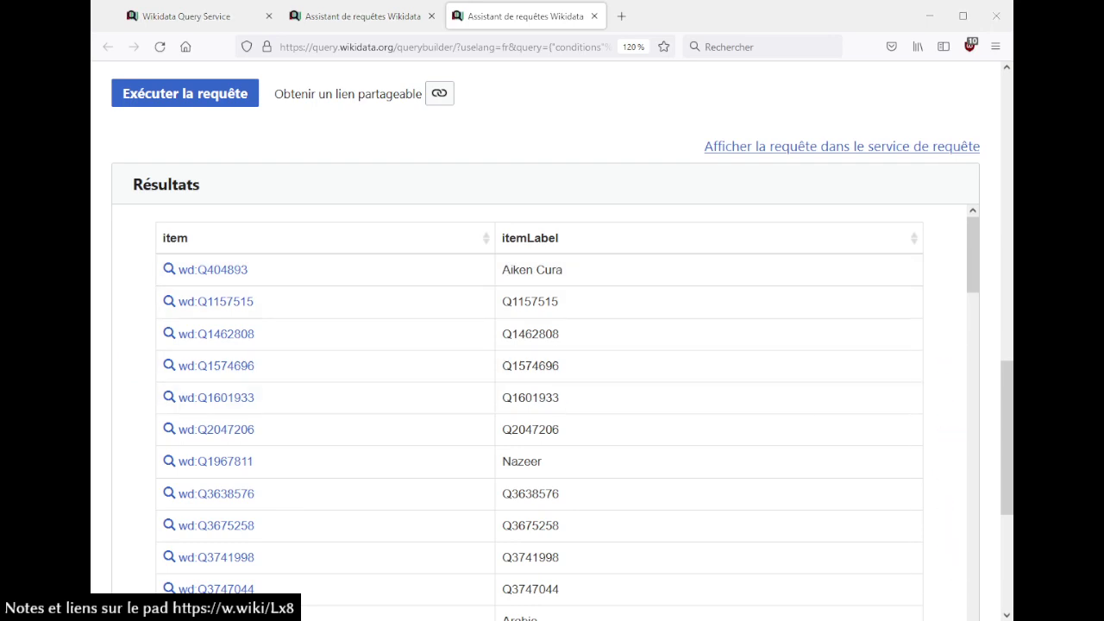
- Load the query that excludes property P380 in the same tab and try to run it without a value
left_click(484, 49)
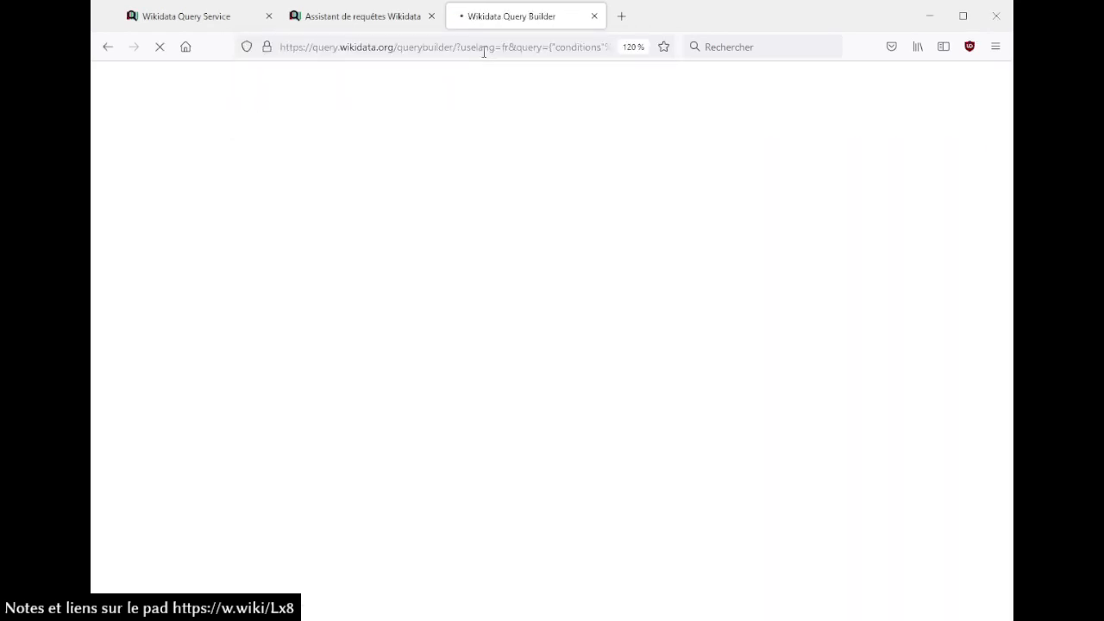
scroll(518, 292, "down", 3)
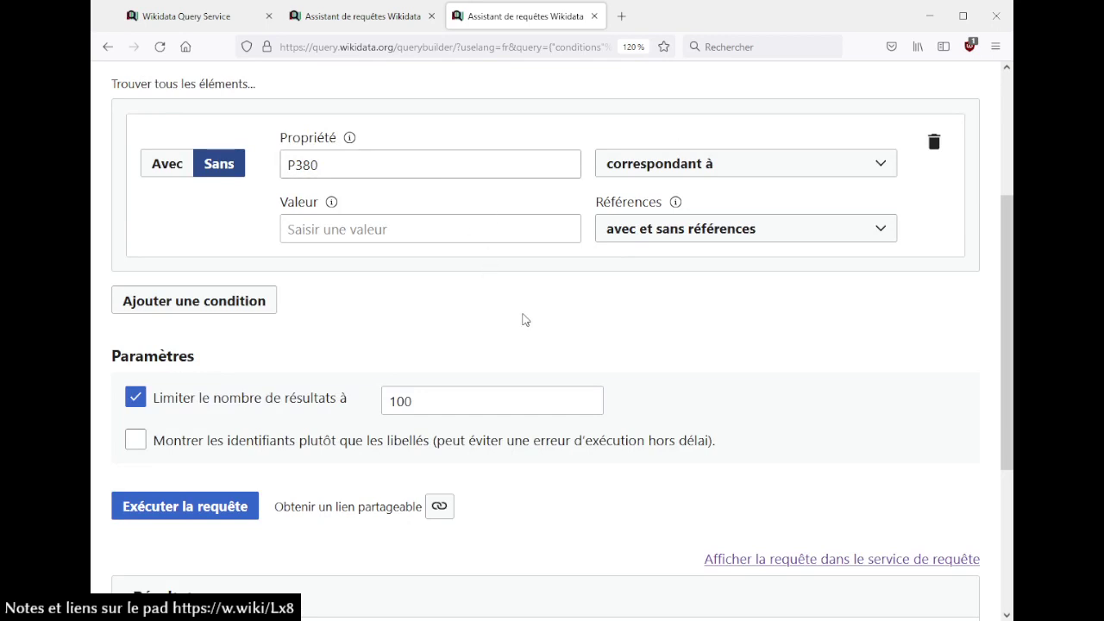
scroll(525, 319, "up", 1)
left_click(754, 248)
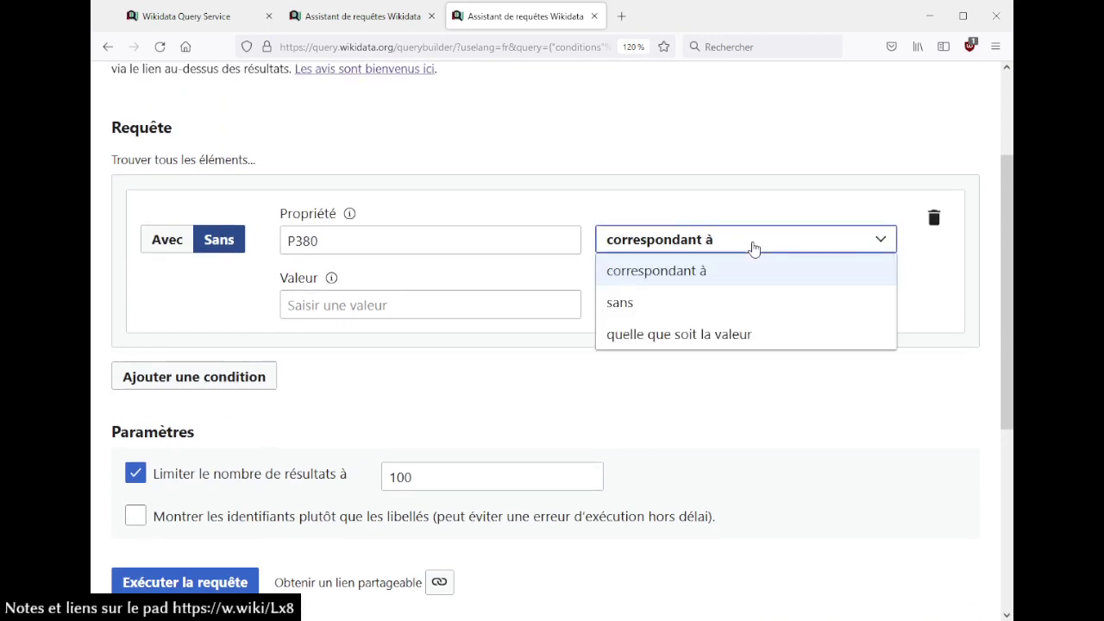
left_click(358, 360)
scroll(259, 466, "down", 1)
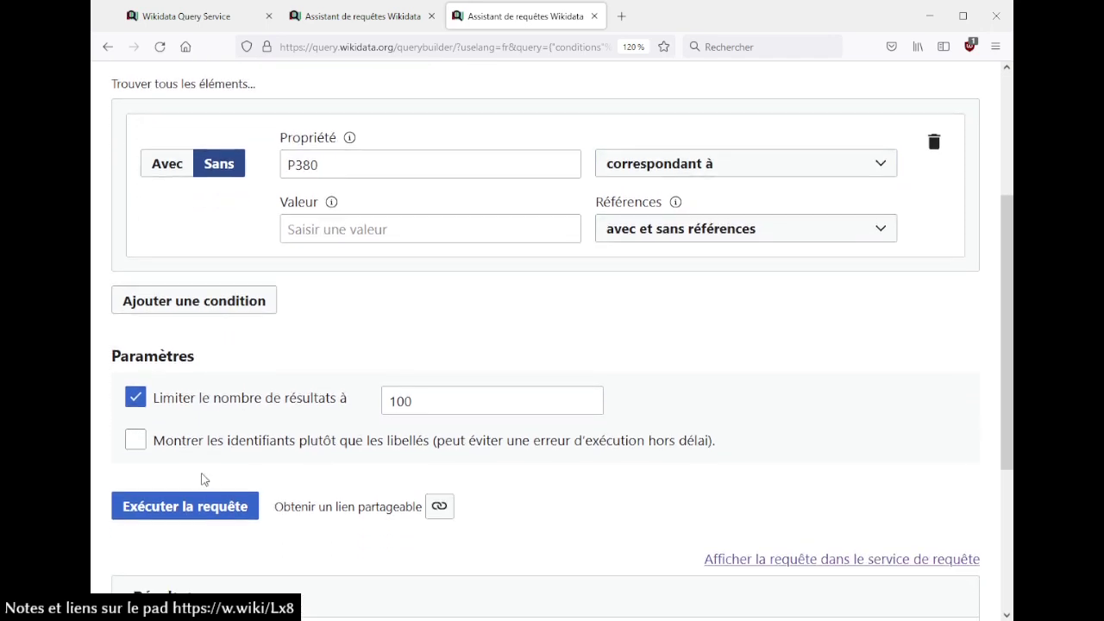
left_click(208, 507)
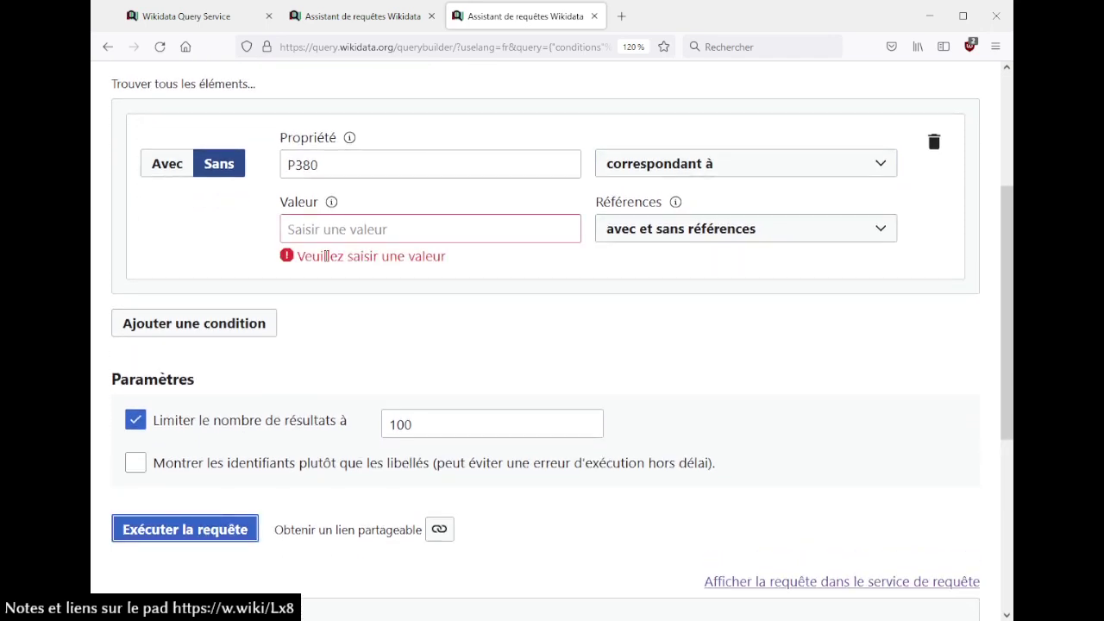
- Set the P380 condition to "quelle que soit la valeur" and choose identifiant Mérimée as its property
left_click_drag(324, 256, 501, 271)
left_click(503, 273)
double_click(688, 164)
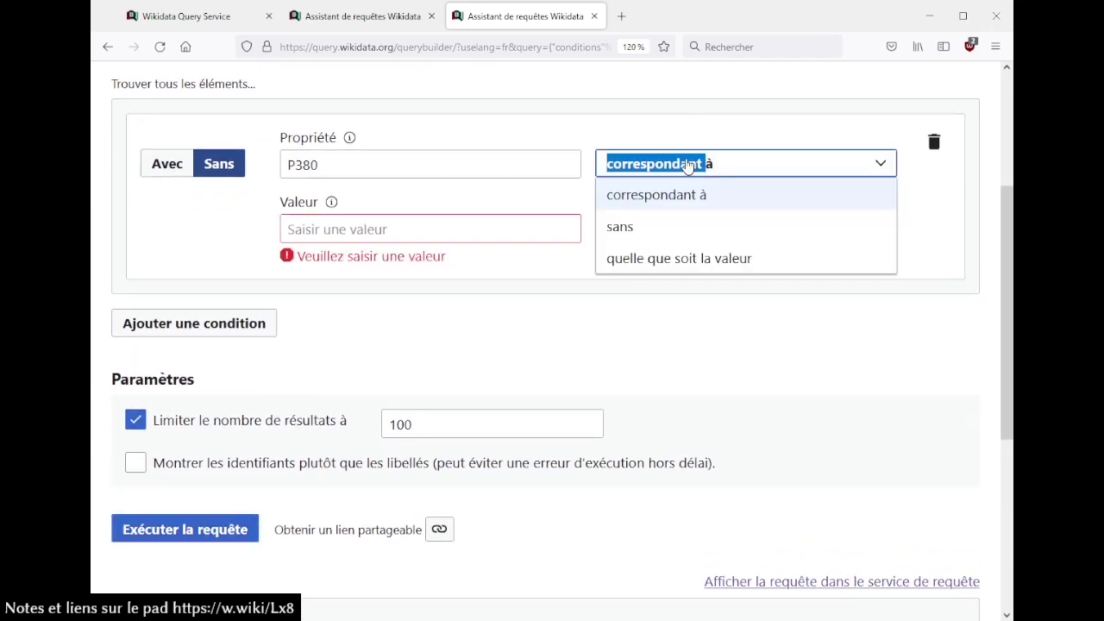
left_click(681, 259)
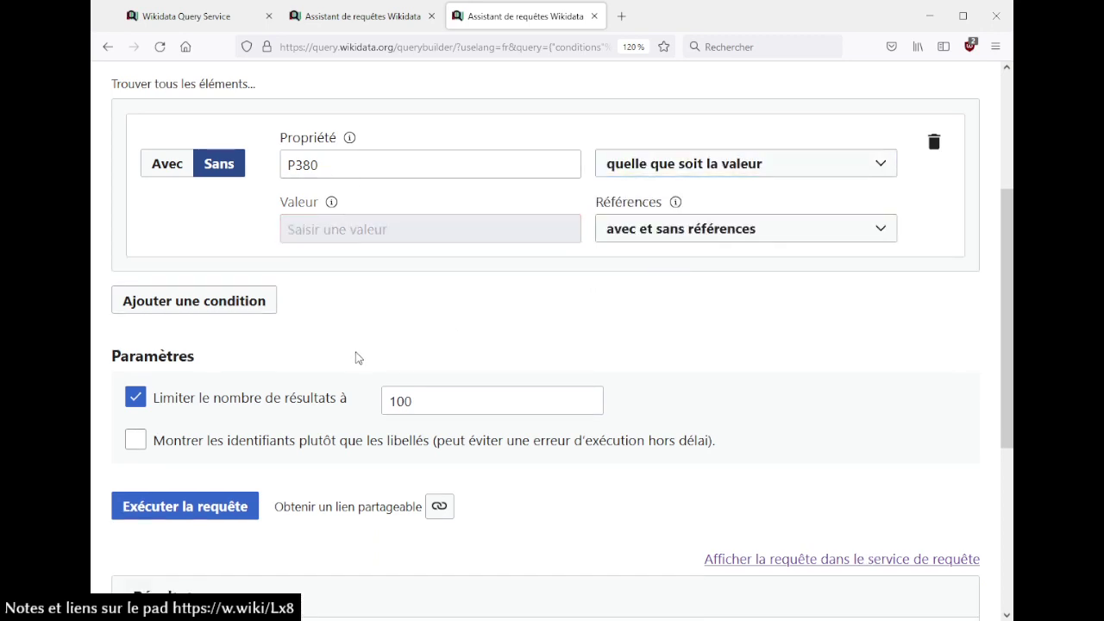
scroll(357, 359, "up", 3)
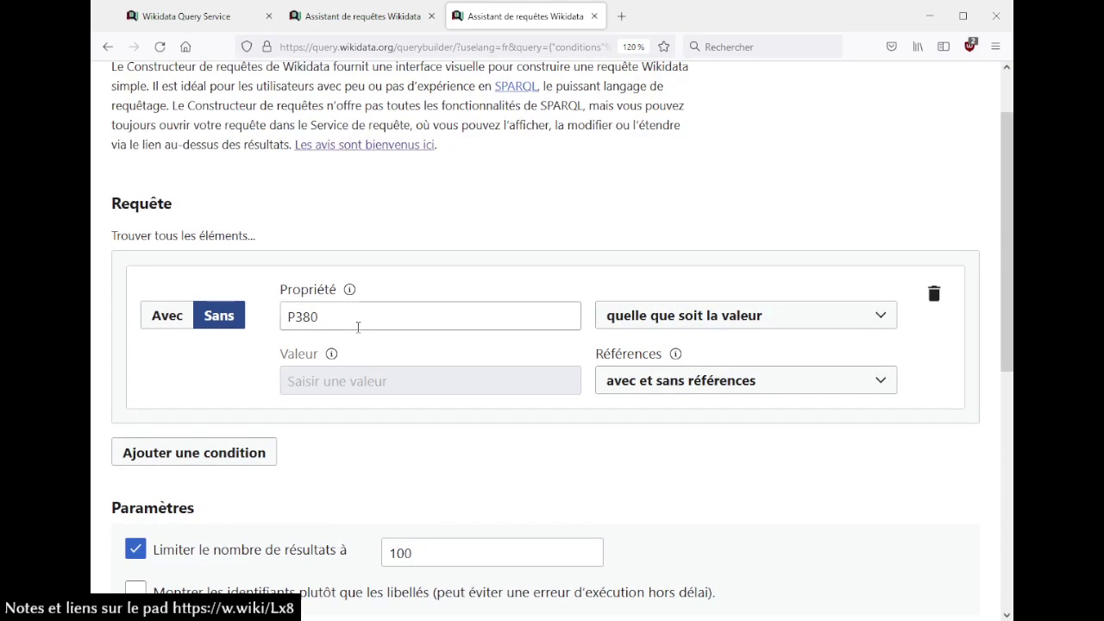
left_click(357, 326)
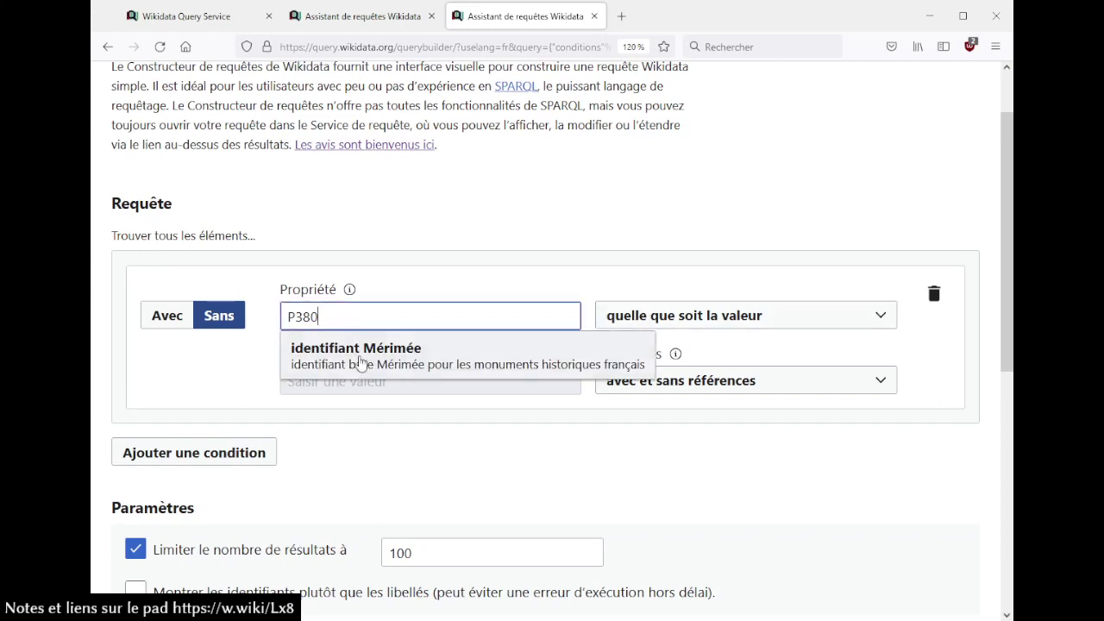
left_click(345, 354)
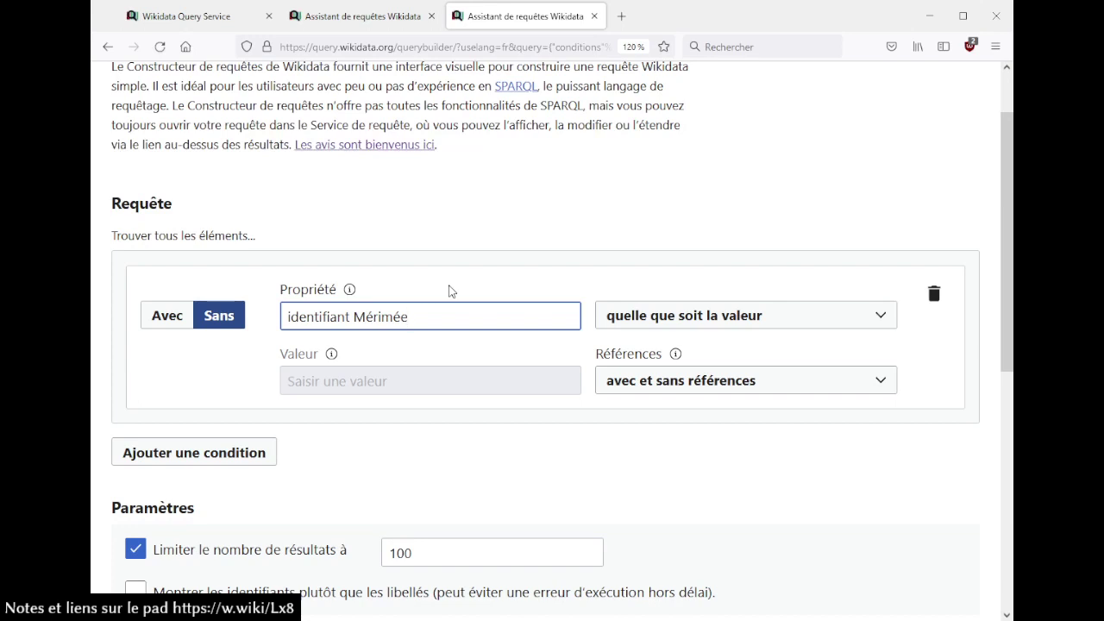
- Run the query for items without an identifiant Mérimée
scroll(449, 291, "down", 8)
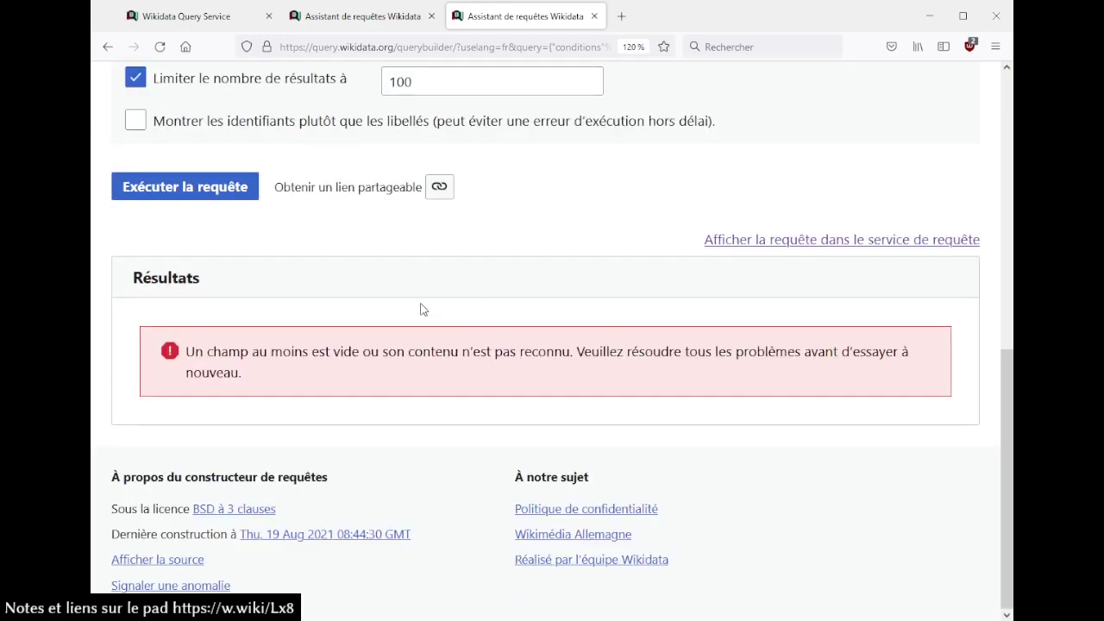
scroll(420, 308, "up", 3)
left_click(217, 339)
scroll(555, 305, "down", 3)
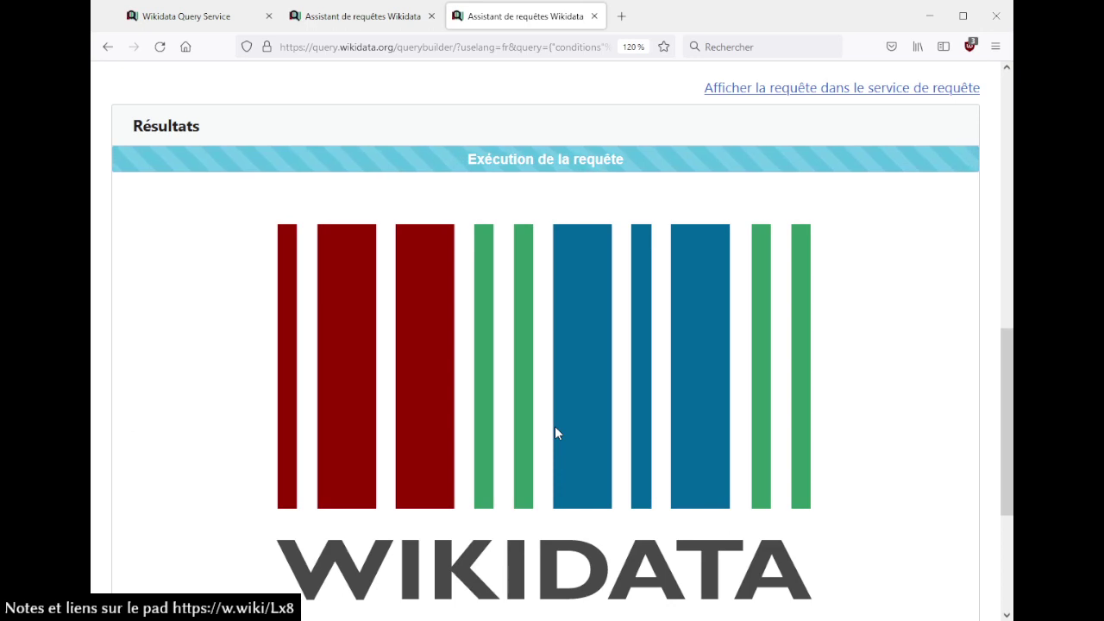
- Add a second condition, joined with "et", using the property nature de l'élément
scroll(577, 190, "up", 7)
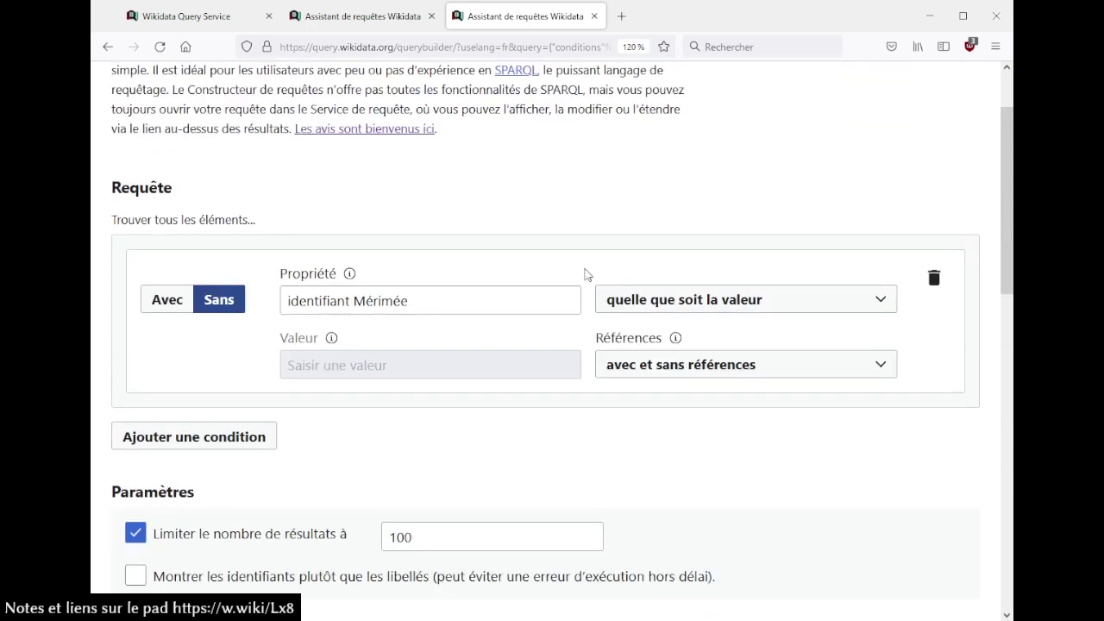
left_click(229, 446)
scroll(451, 423, "down", 5)
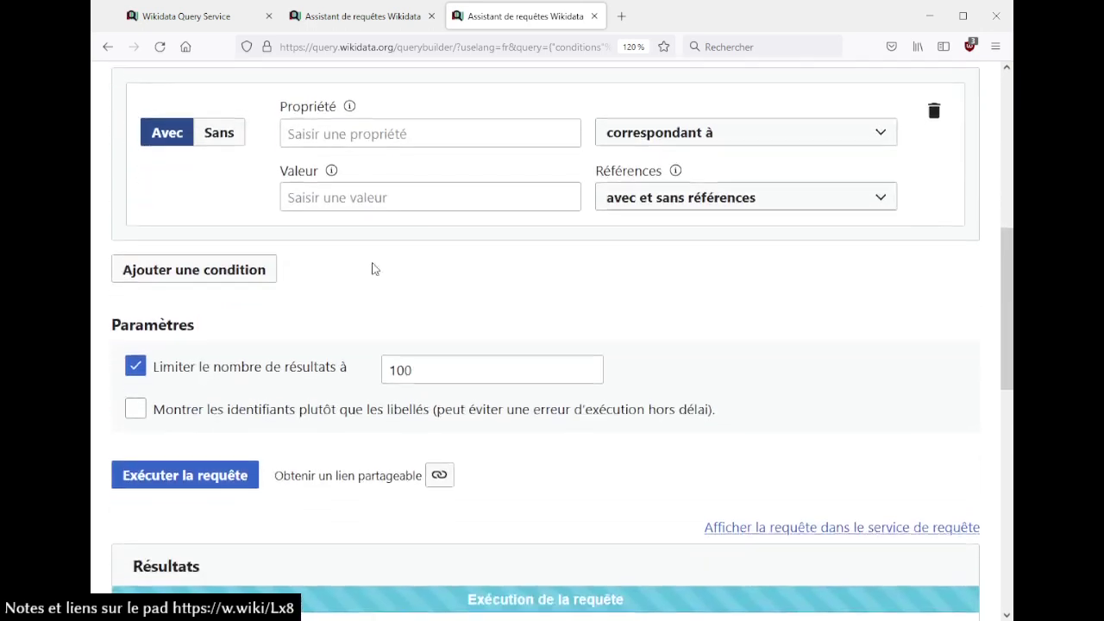
scroll(375, 274, "up", 3)
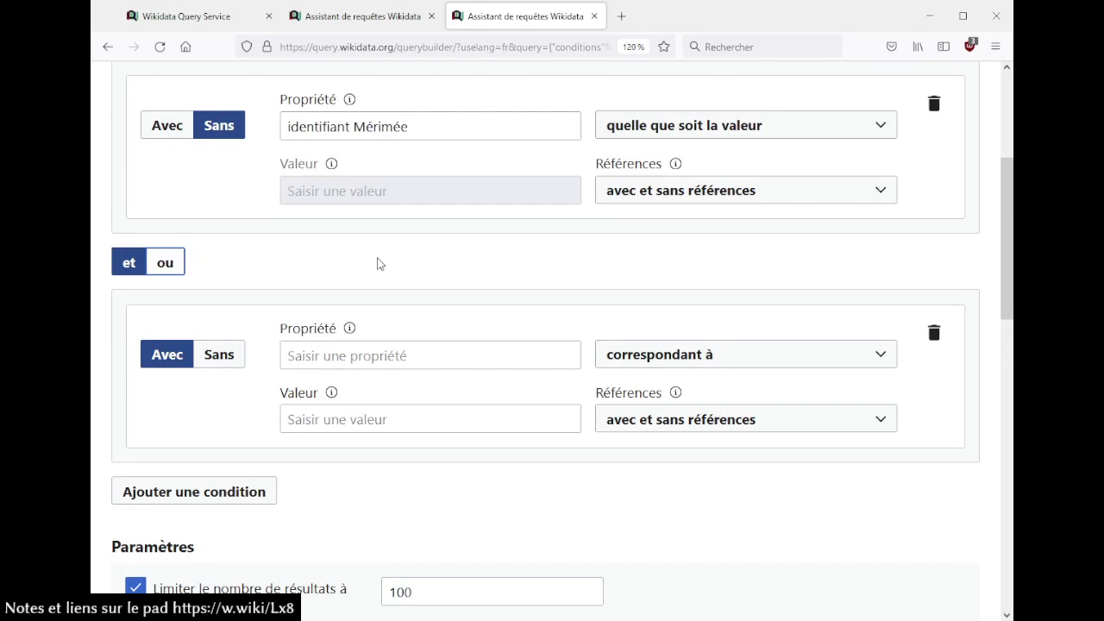
left_click(377, 356)
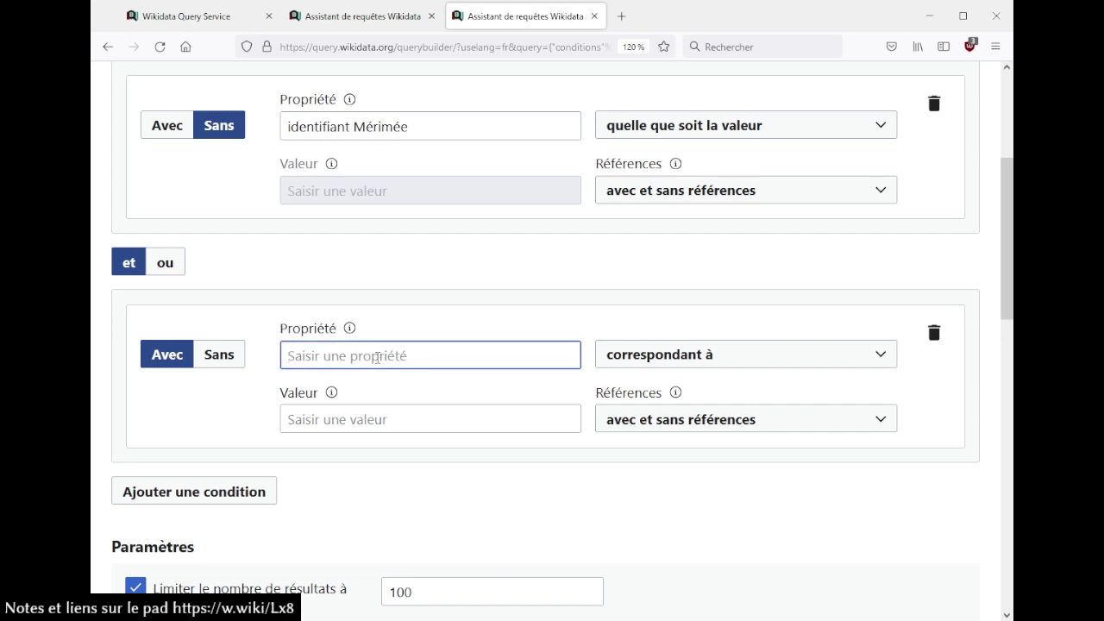
type("nature")
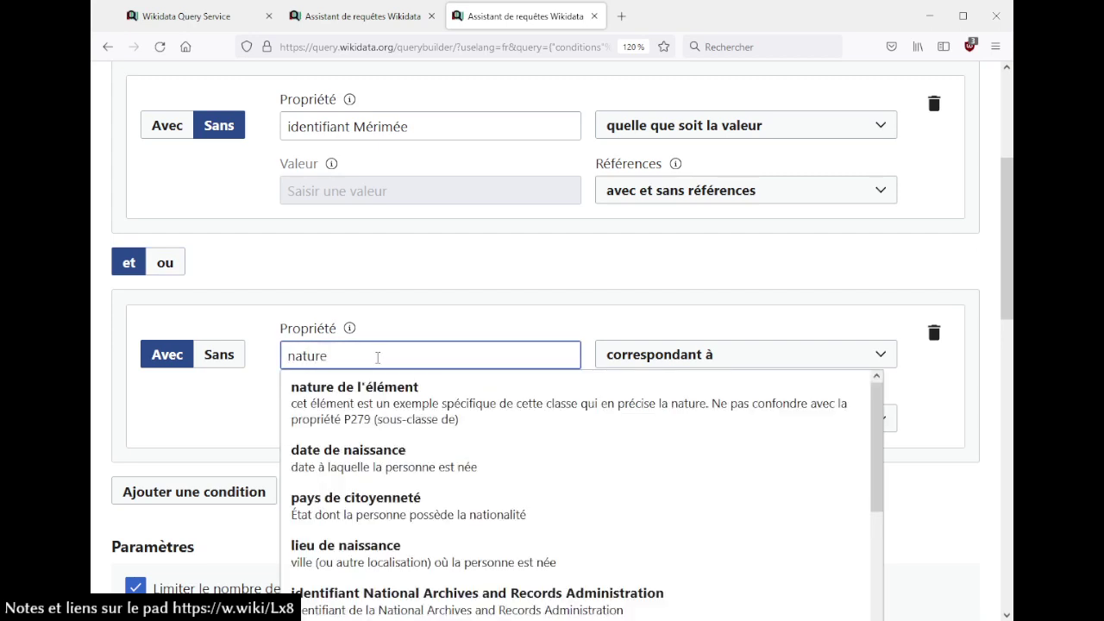
left_click(388, 409)
left_click(389, 418)
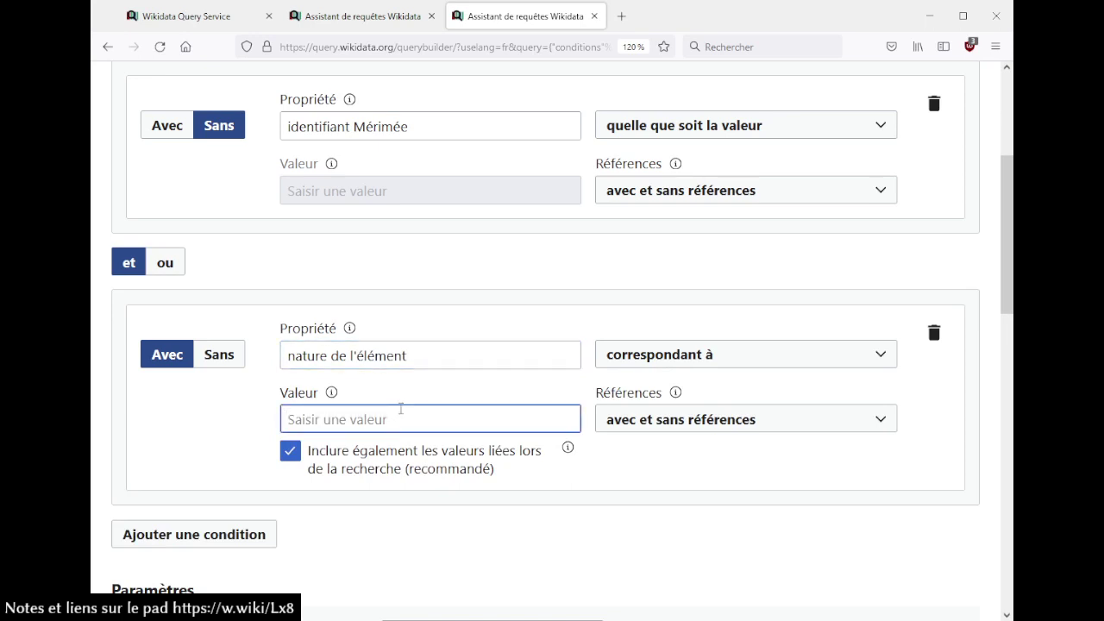
- Set the nature de l'élément condition's value to hôtel particulier and run the query combining both conditions
type("ohtel")
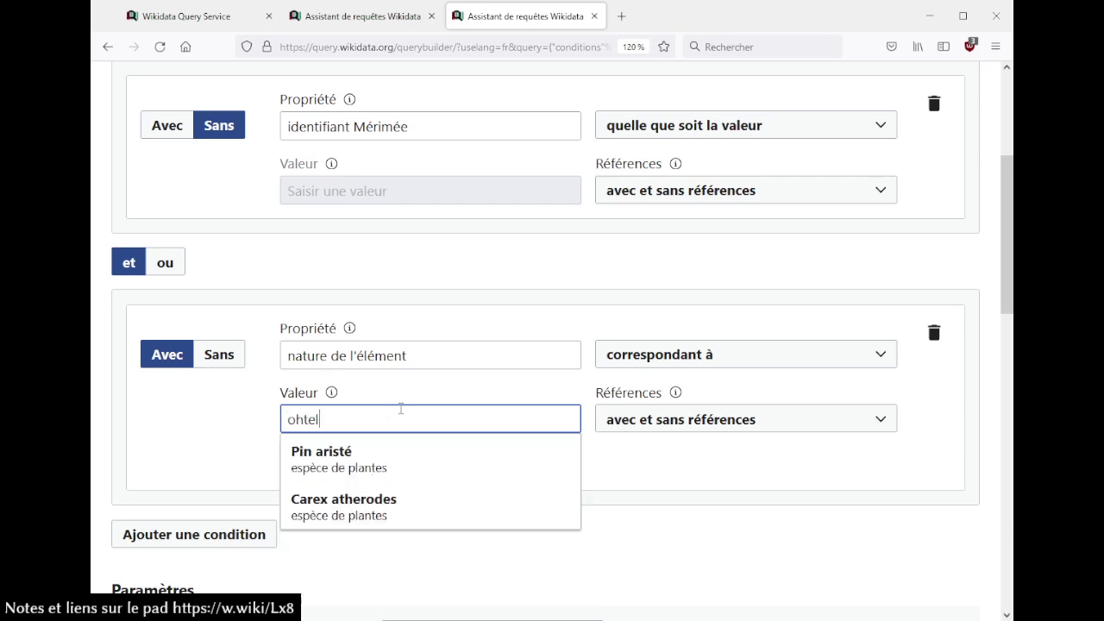
key("ctrl+a")
type("hotel parti")
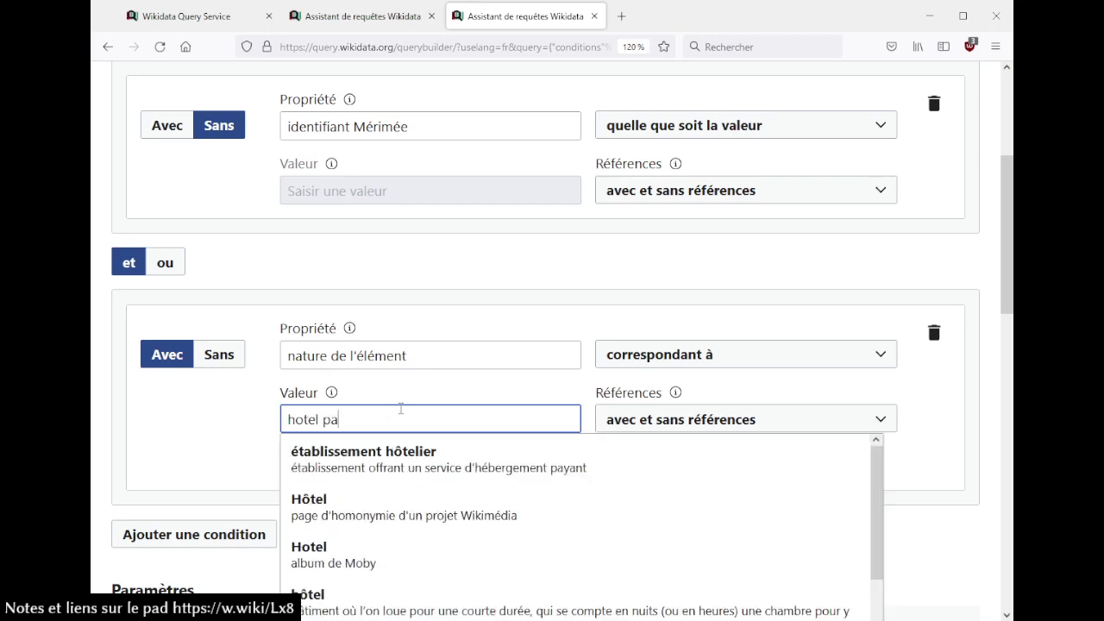
left_click(412, 453)
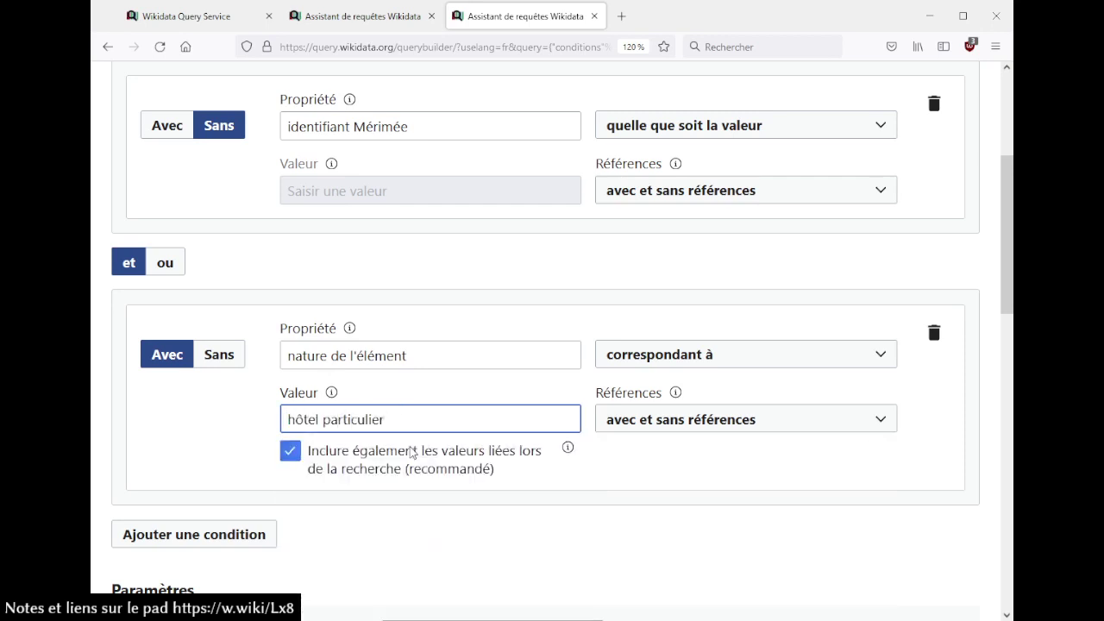
scroll(459, 429, "down", 3)
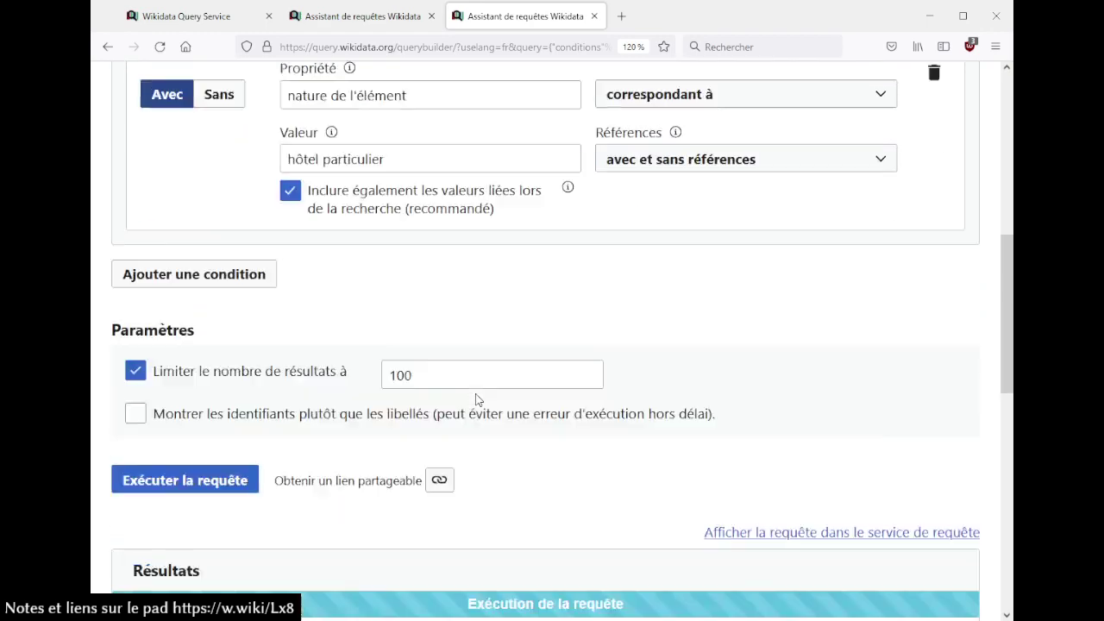
left_click(222, 431)
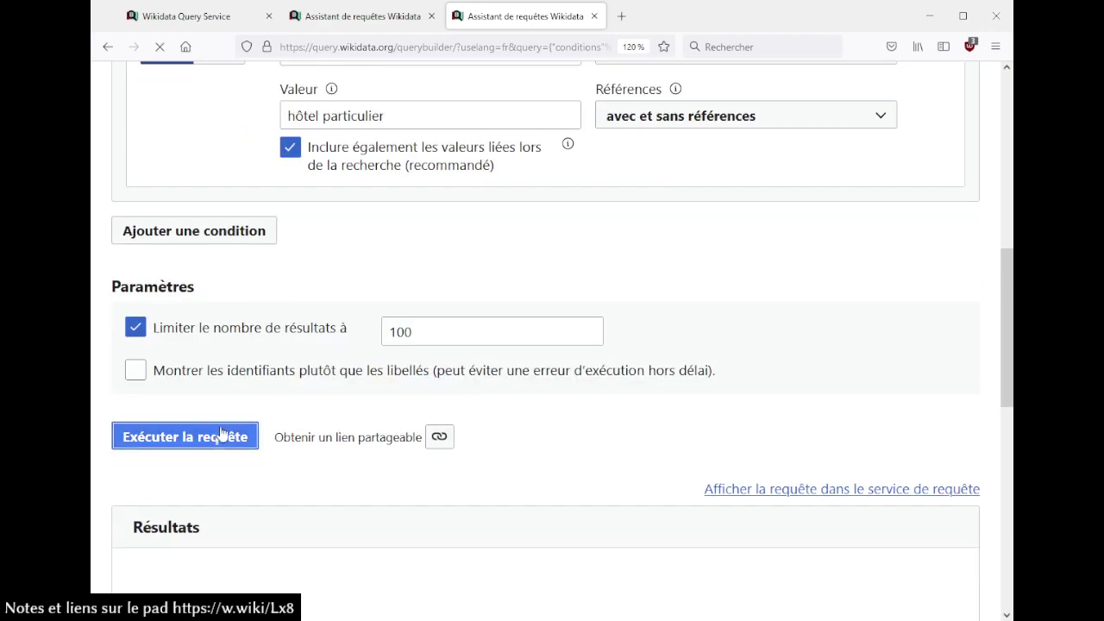
- Review the two conditions, the result limit and the results area while the query runs
scroll(493, 313, "up", 4)
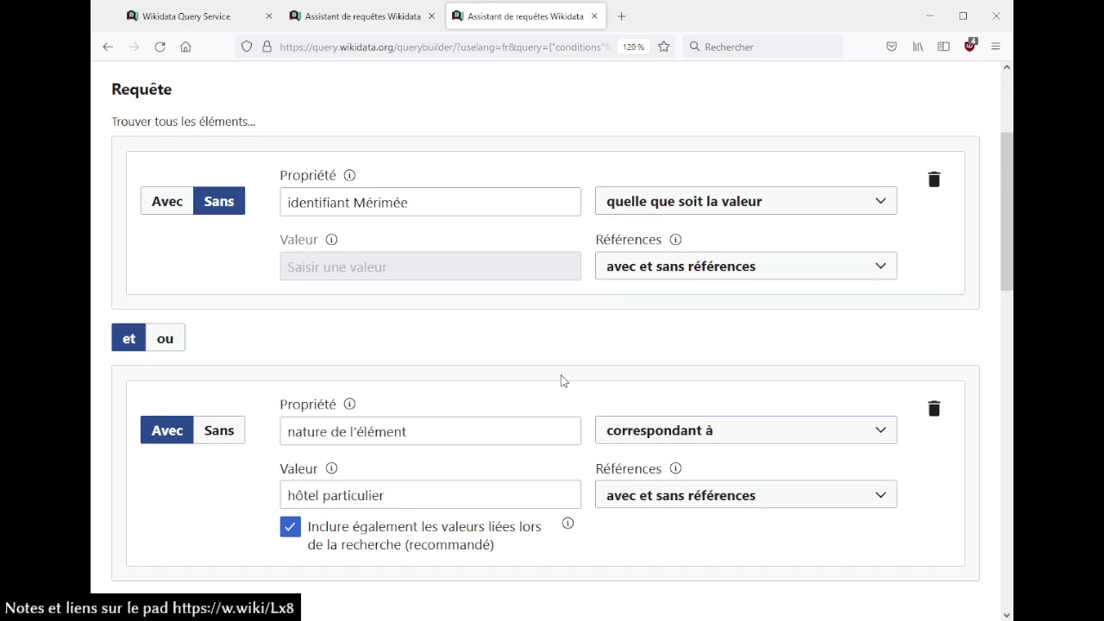
scroll(562, 382, "down", 4)
scroll(626, 328, "down", 3)
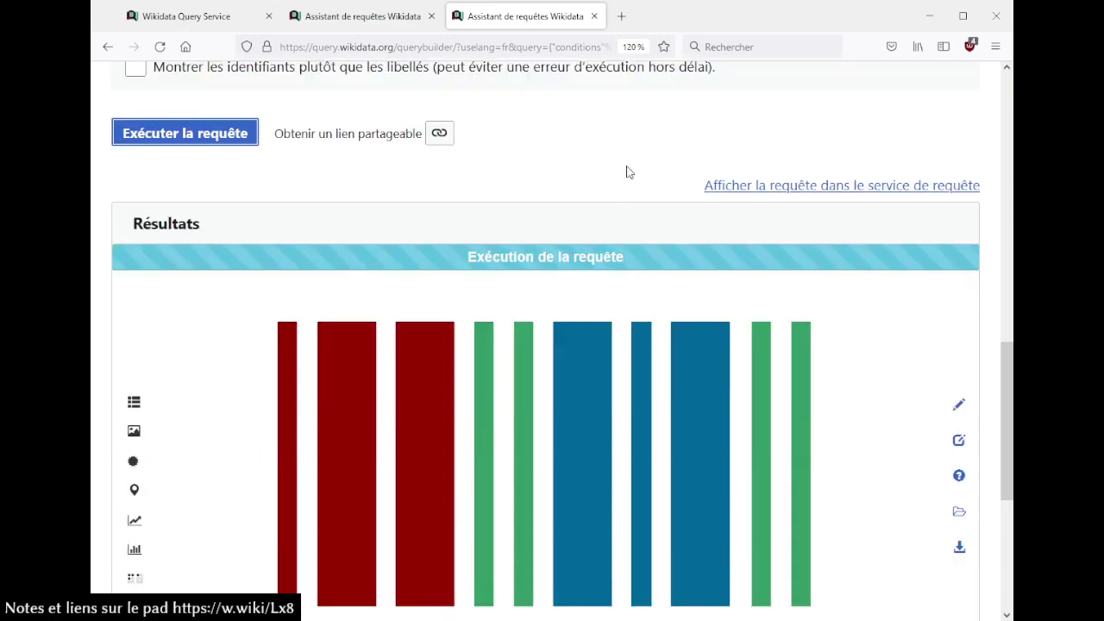
scroll(635, 138, "up", 7)
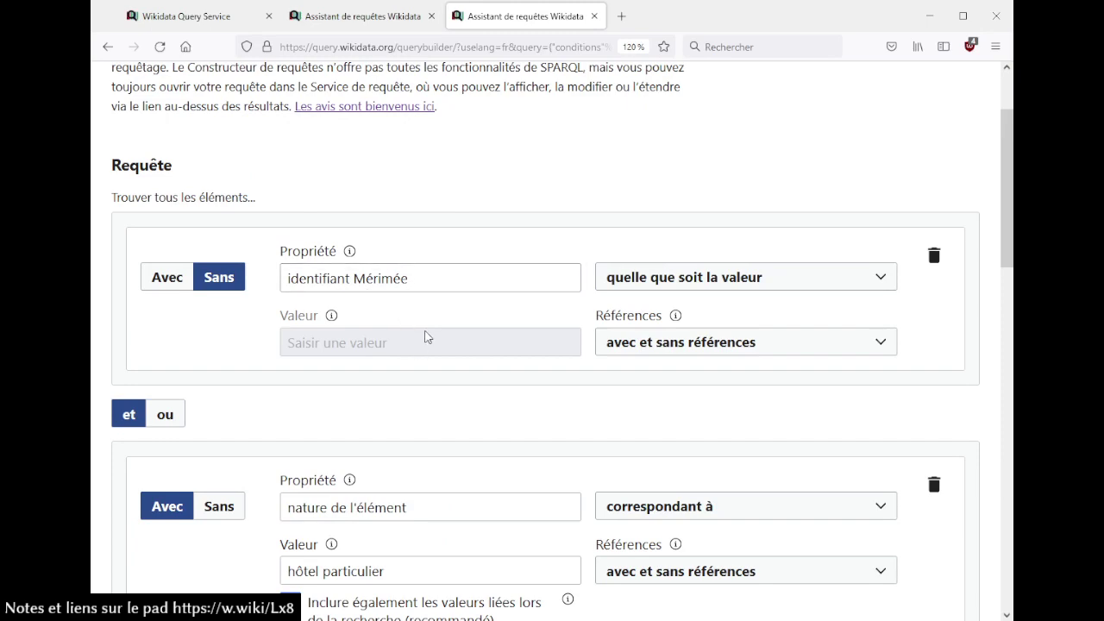
scroll(456, 345, "down", 2)
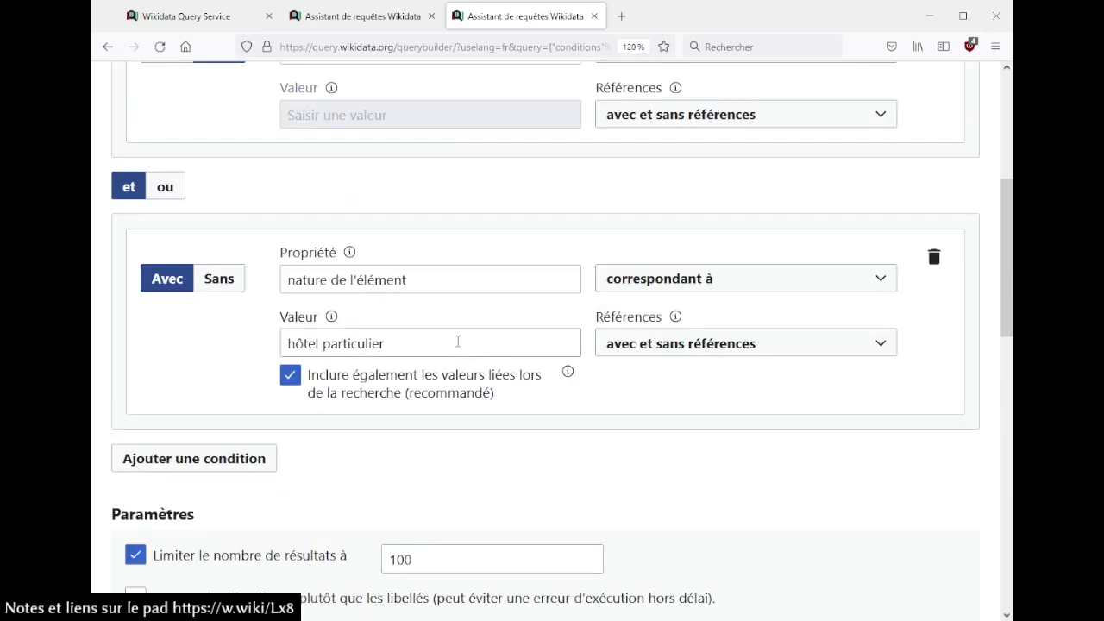
scroll(458, 342, "down", 1)
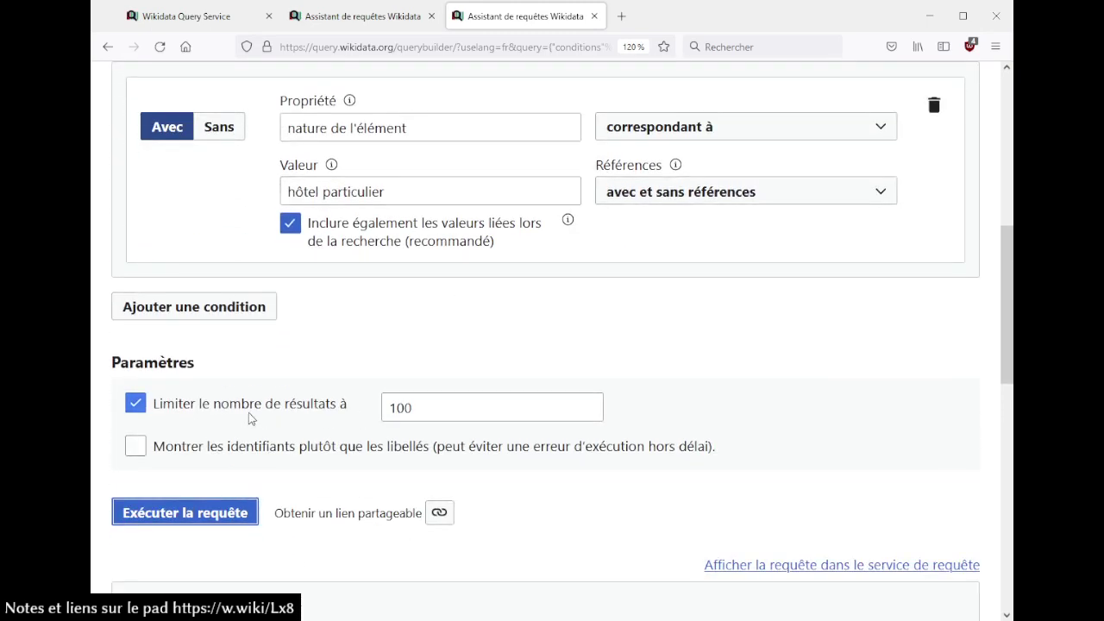
left_click(635, 286)
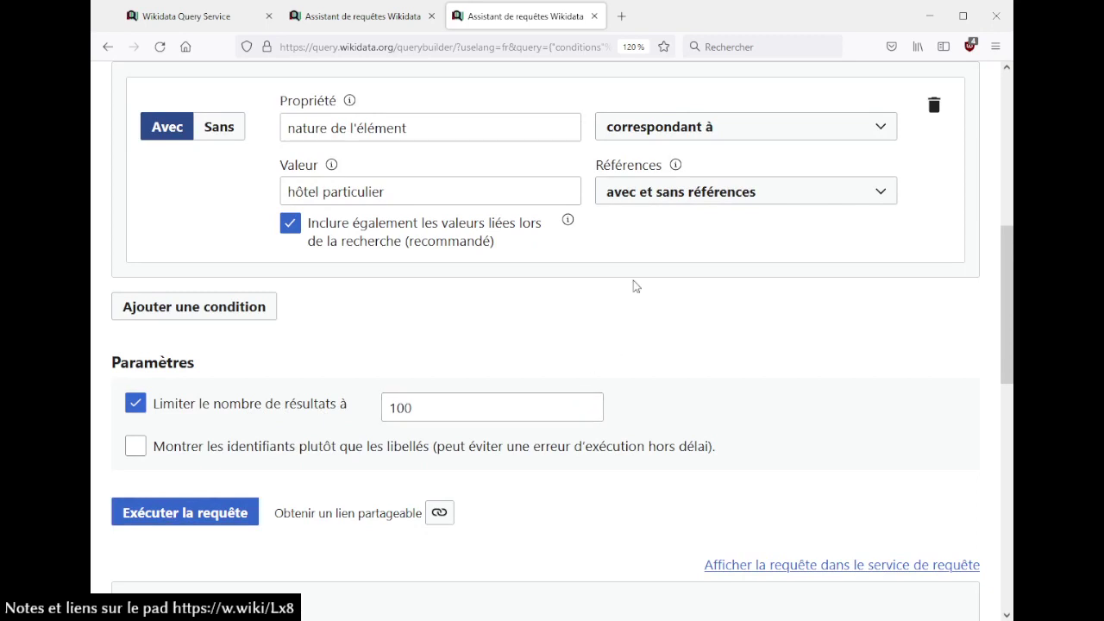
scroll(635, 285, "down", 3)
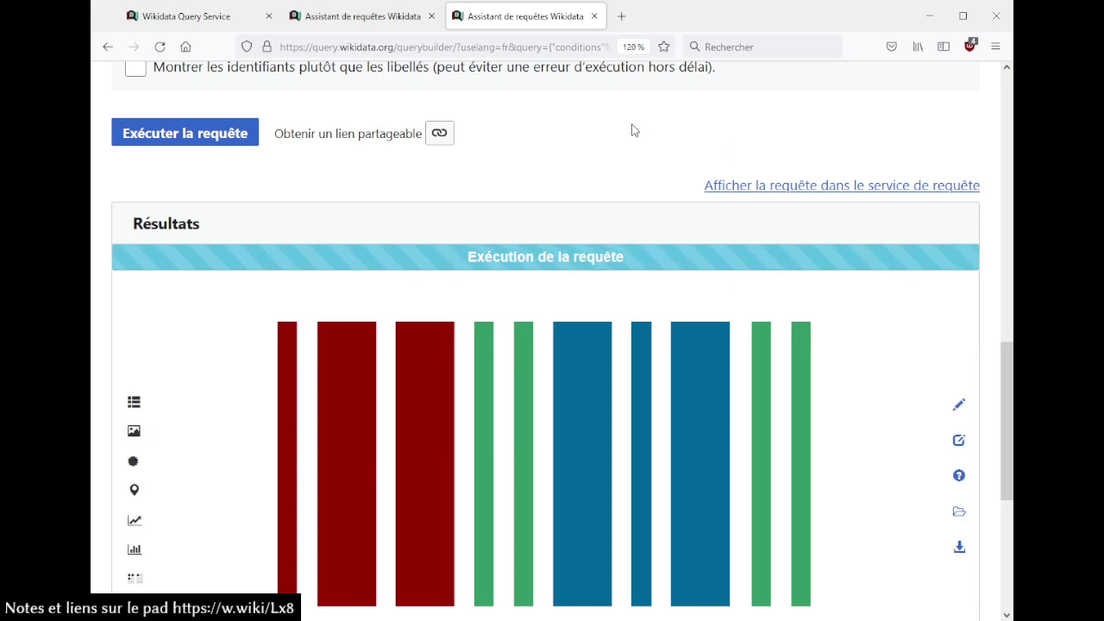
scroll(631, 129, "up", 4)
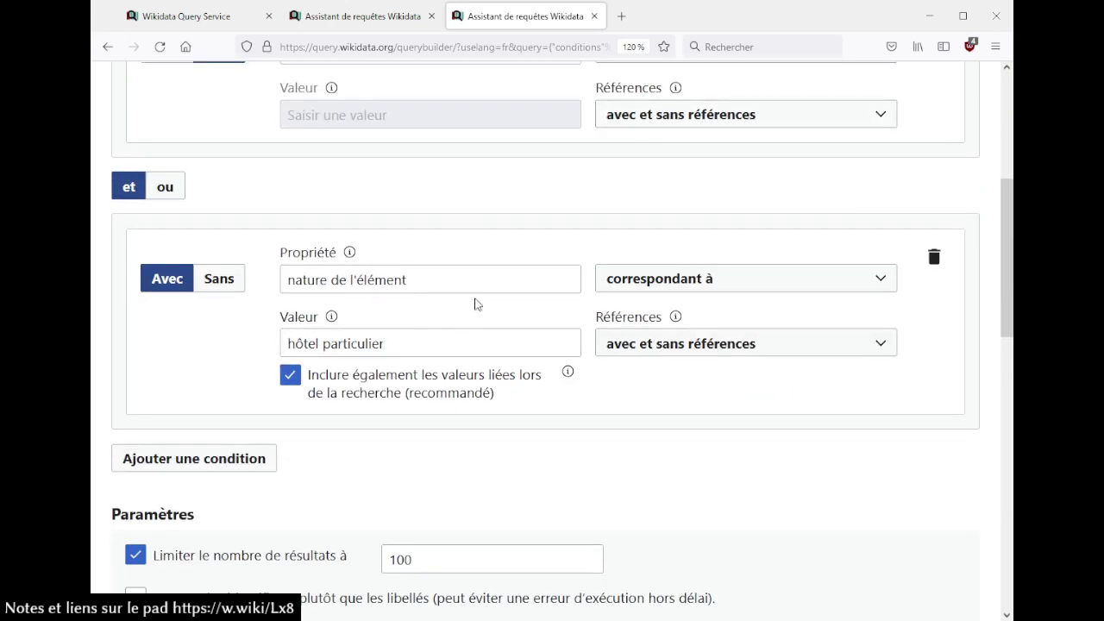
scroll(475, 303, "down", 4)
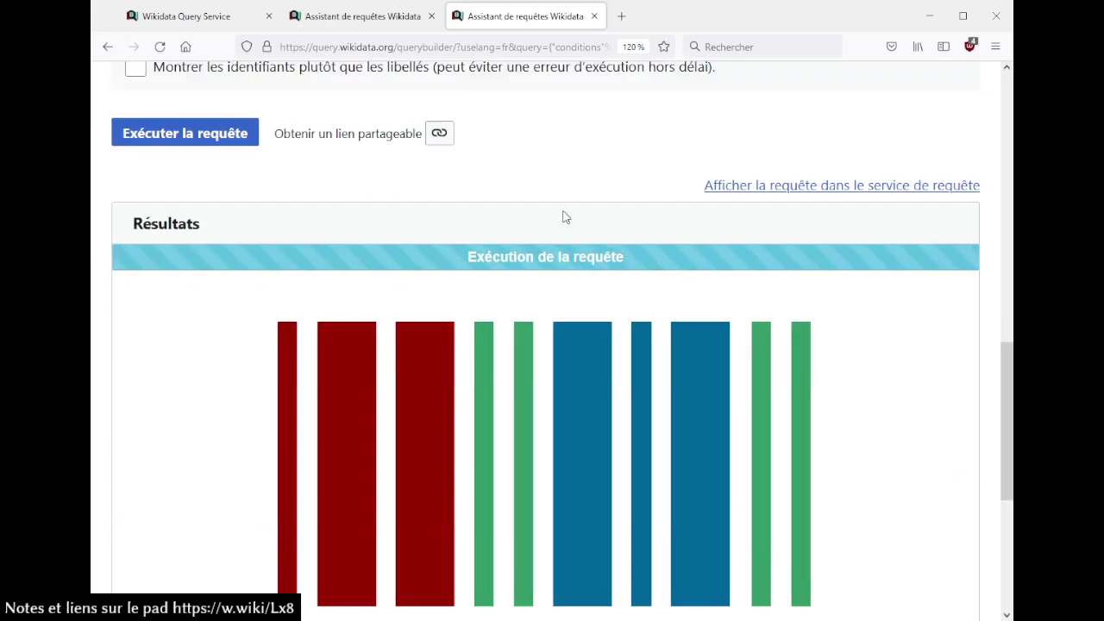
scroll(685, 148, "up", 3)
scroll(685, 148, "up", 2)
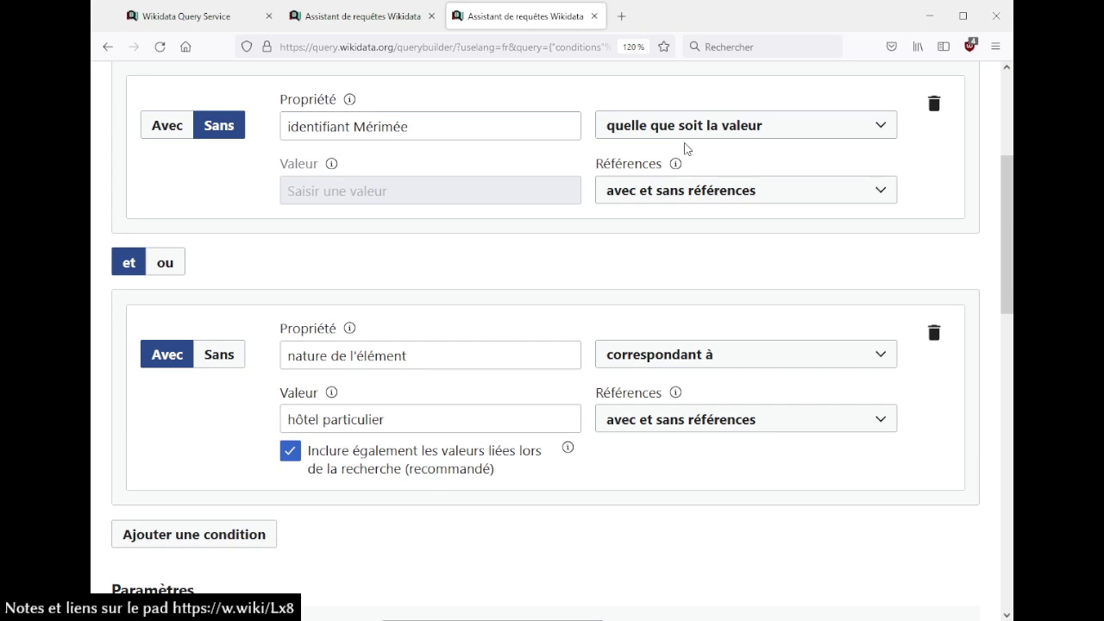
- Remove the nature de l'élément and identifiant Mérimée conditions from the query
left_click(935, 333)
scroll(144, 297, "up", 3)
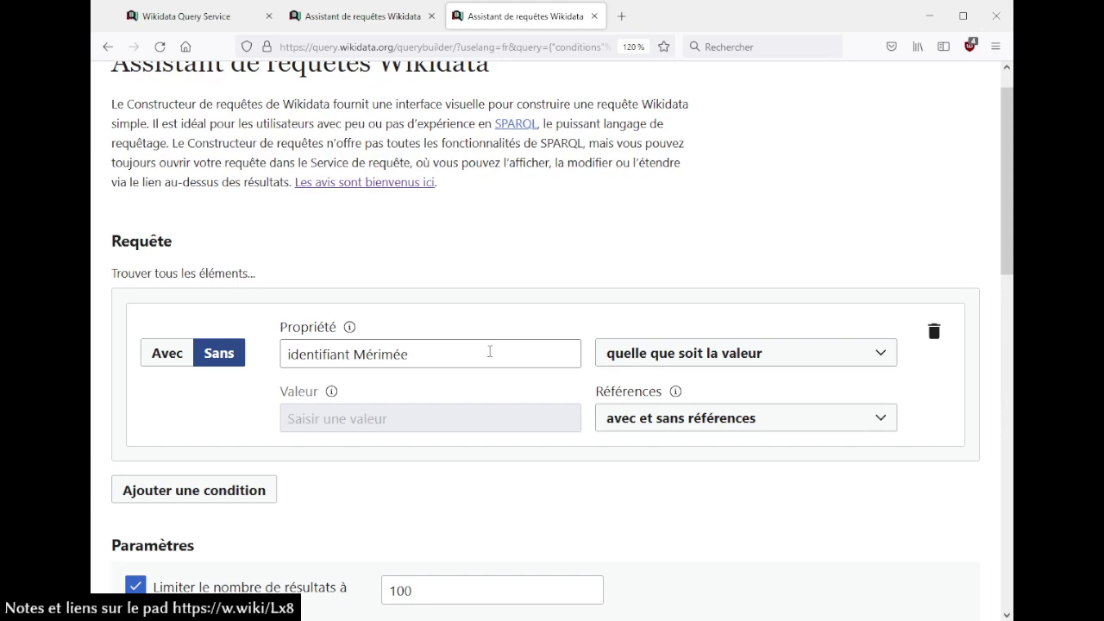
scroll(490, 351, "down", 5)
scroll(663, 159, "up", 4)
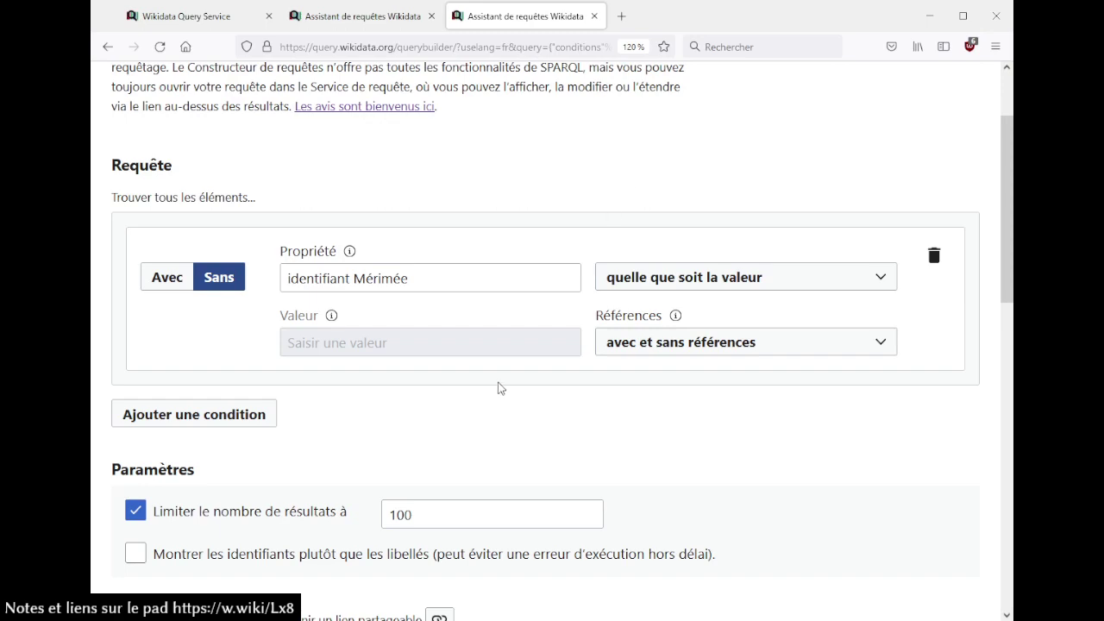
scroll(496, 388, "down", 5)
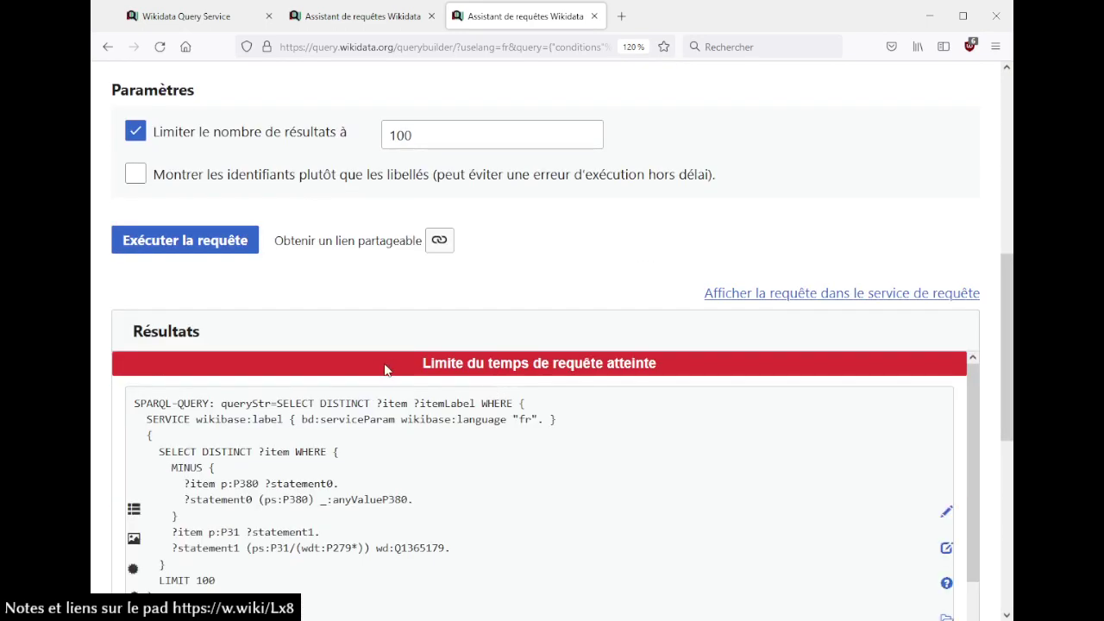
scroll(503, 246, "up", 5)
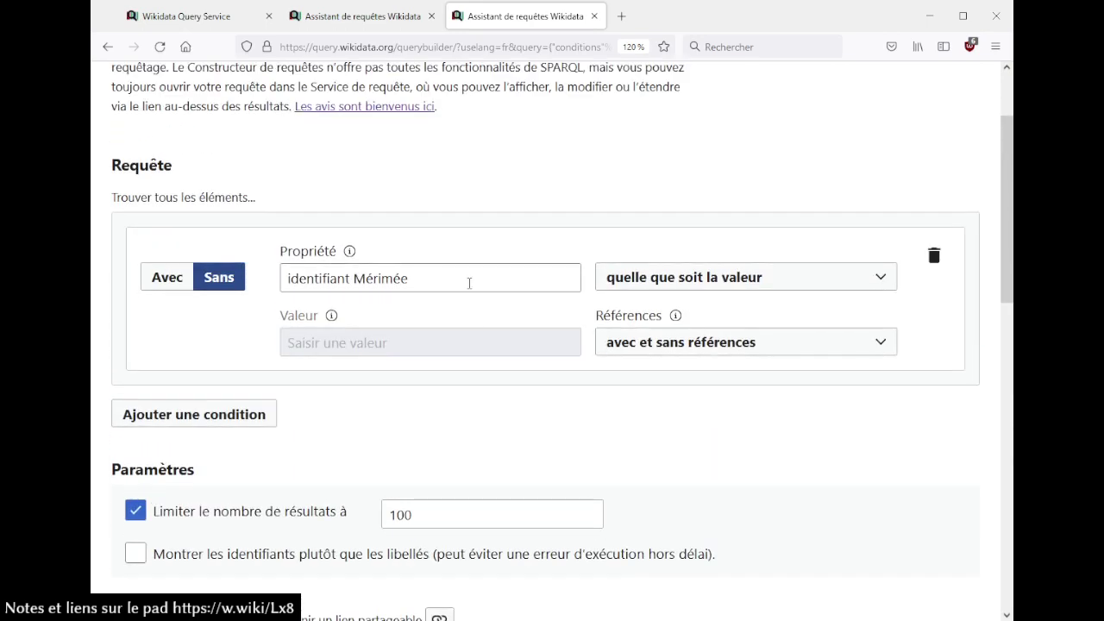
left_click(932, 252)
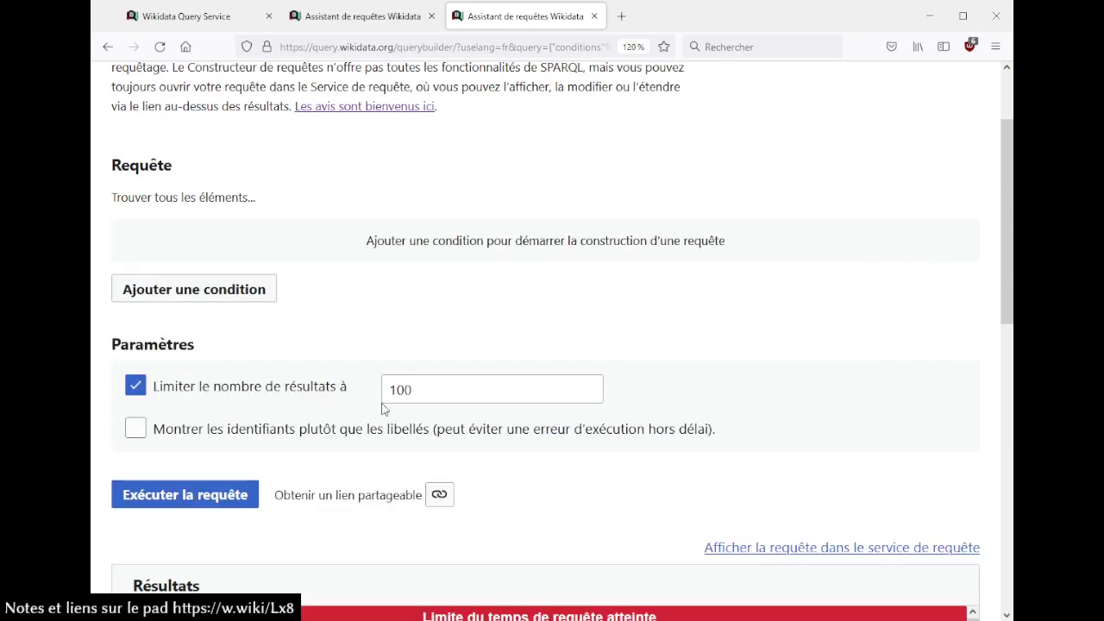
- Add a condition on the property genre grammatical, matching "quelle que soit la valeur"
left_click(260, 290)
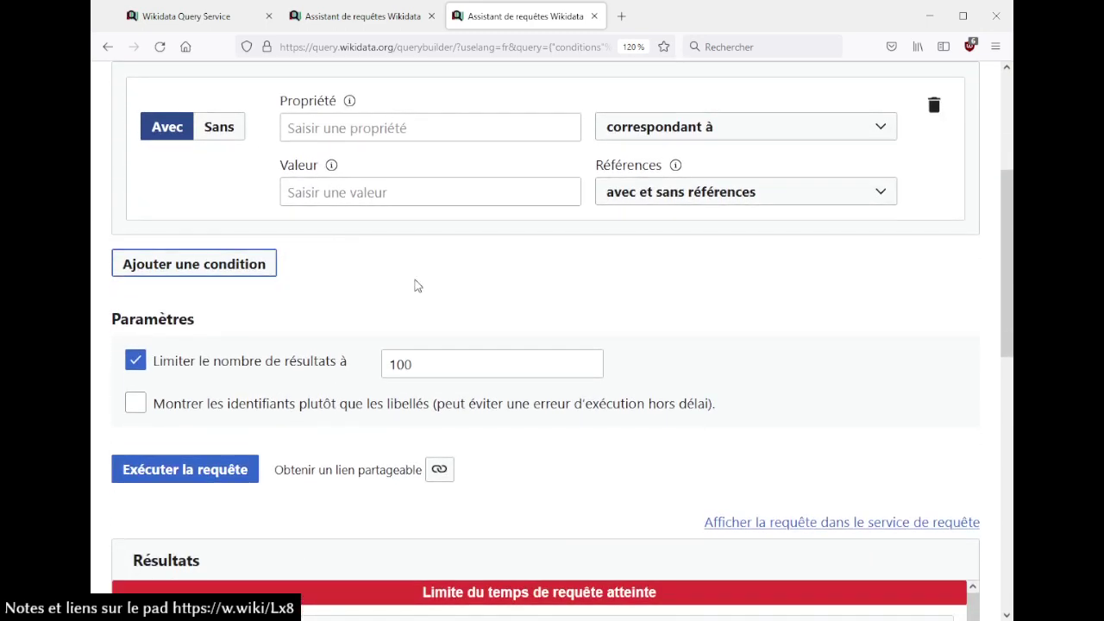
scroll(414, 283, "up", 2)
left_click(409, 281)
type("genre gr")
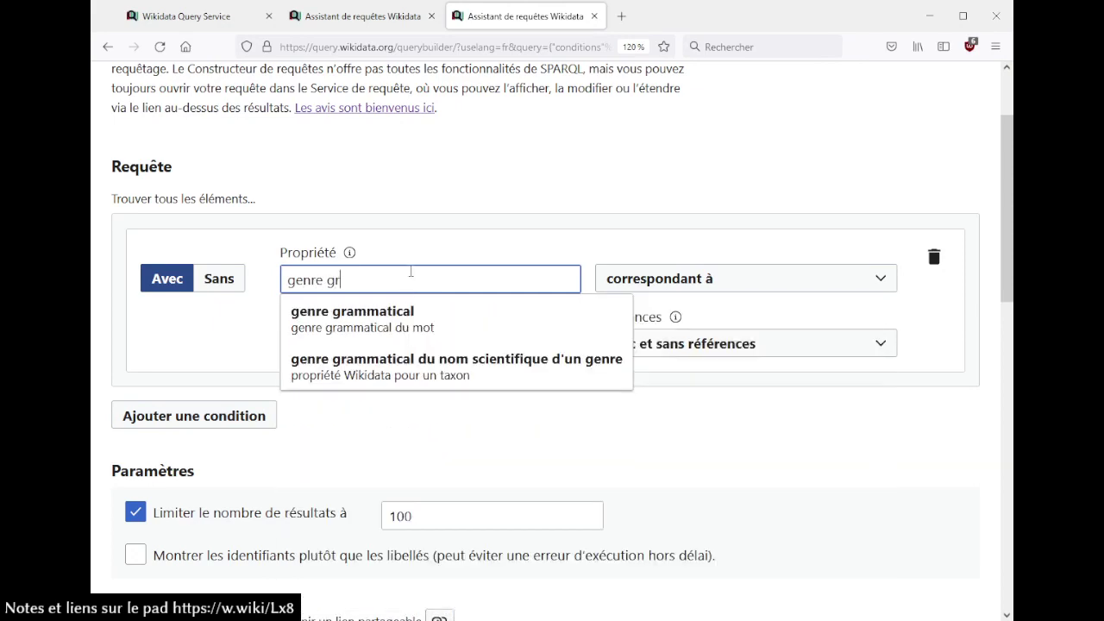
left_click(380, 316)
left_click(677, 281)
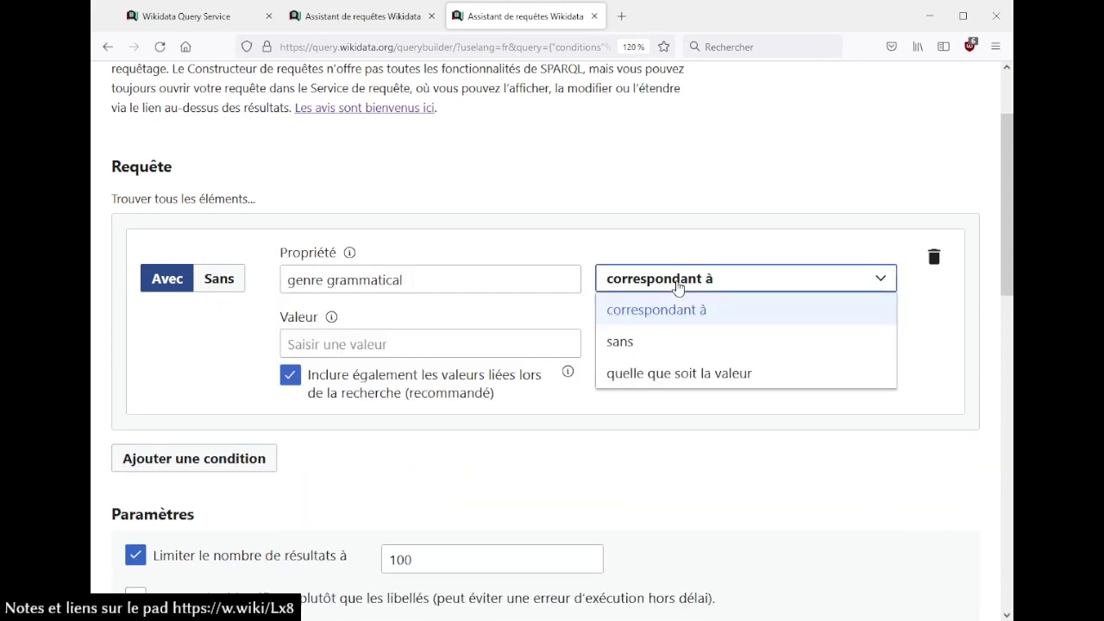
left_click(666, 371)
- Run the query for entries with a genre grammatical and view the listed results
scroll(547, 424, "down", 3)
scroll(663, 302, "up", 3)
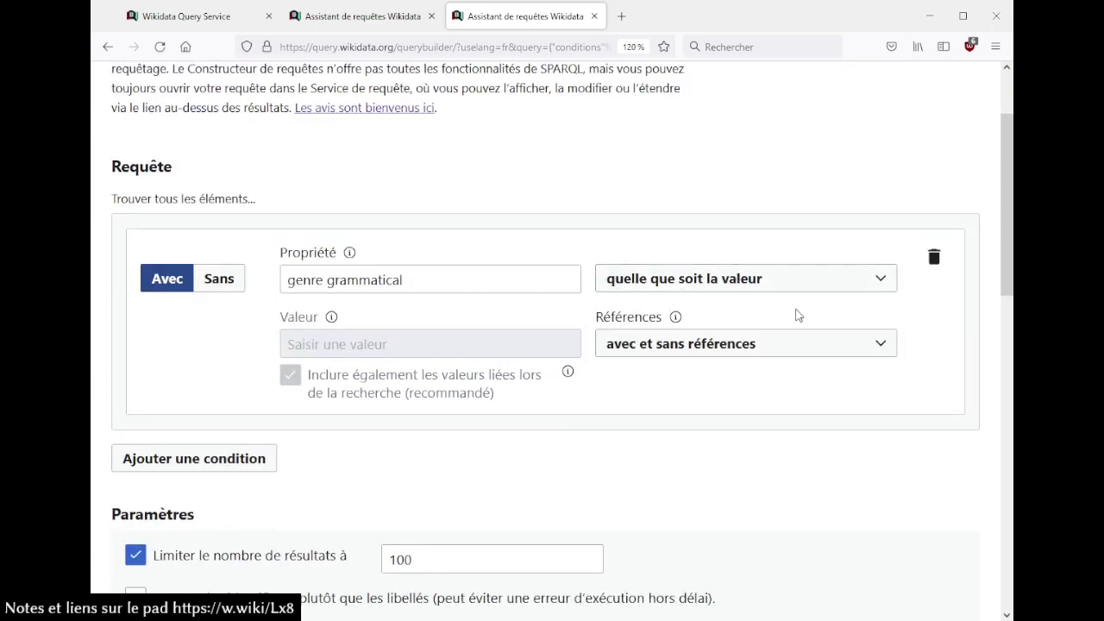
scroll(474, 423, "down", 4)
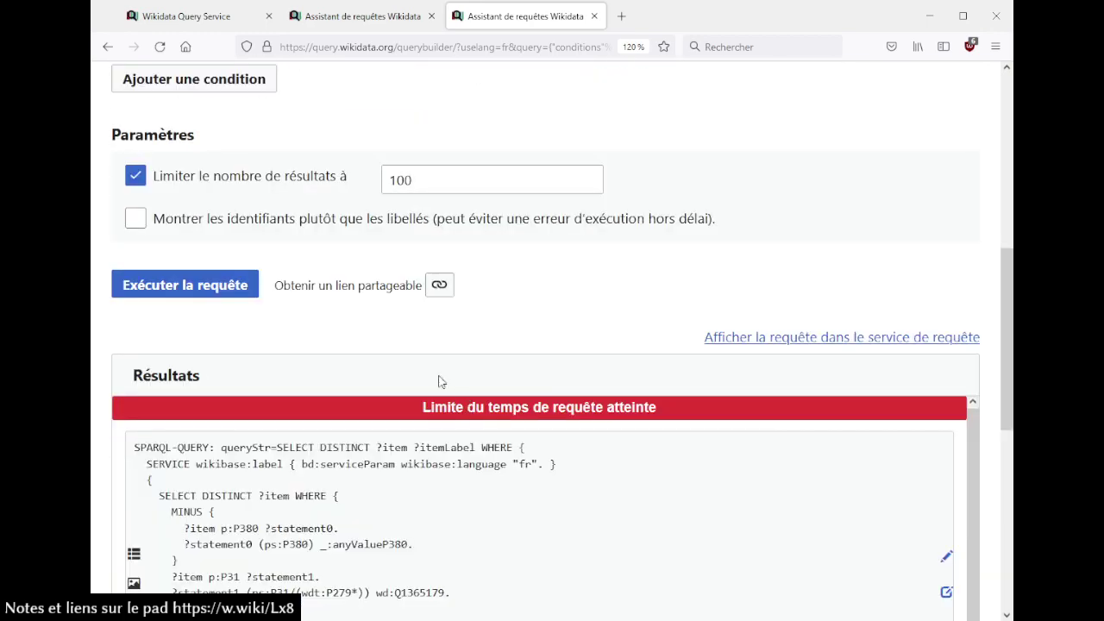
left_click(209, 290)
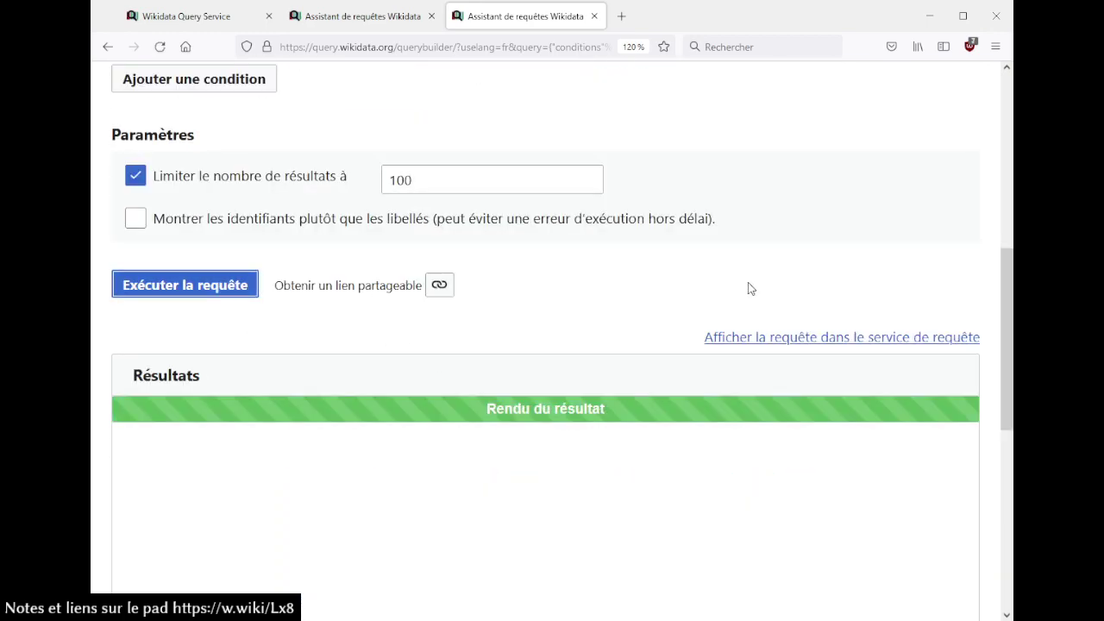
scroll(747, 288, "down", 3)
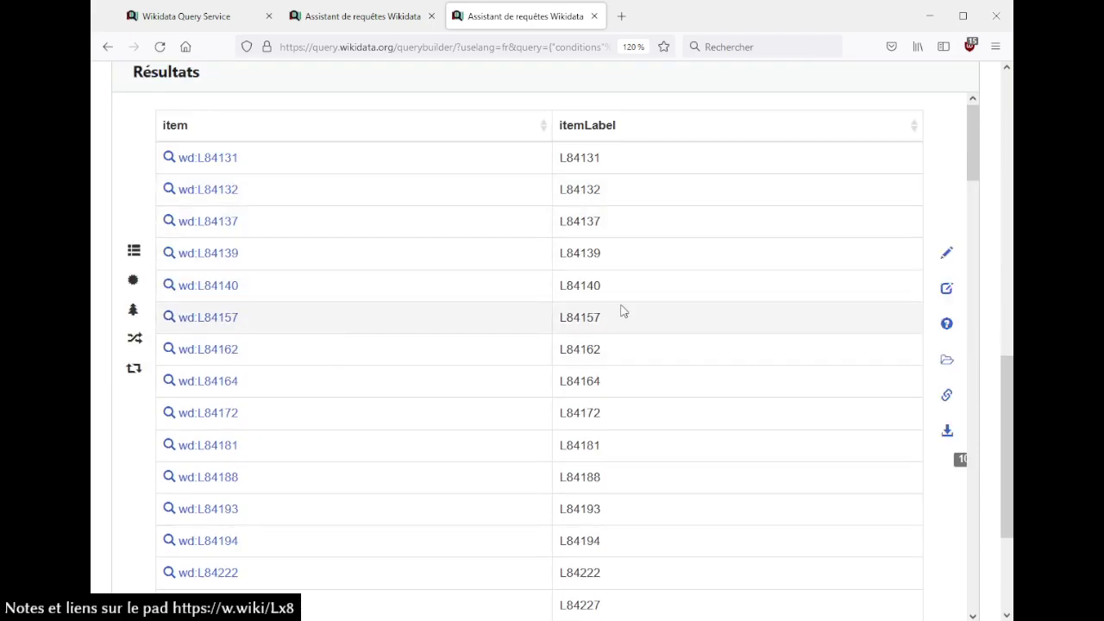
- Switch the genre grammatical condition to "Sans" and add an "et" condition with identifiant TLFi set to "quelle que soit la valeur"
scroll(483, 383, "up", 7)
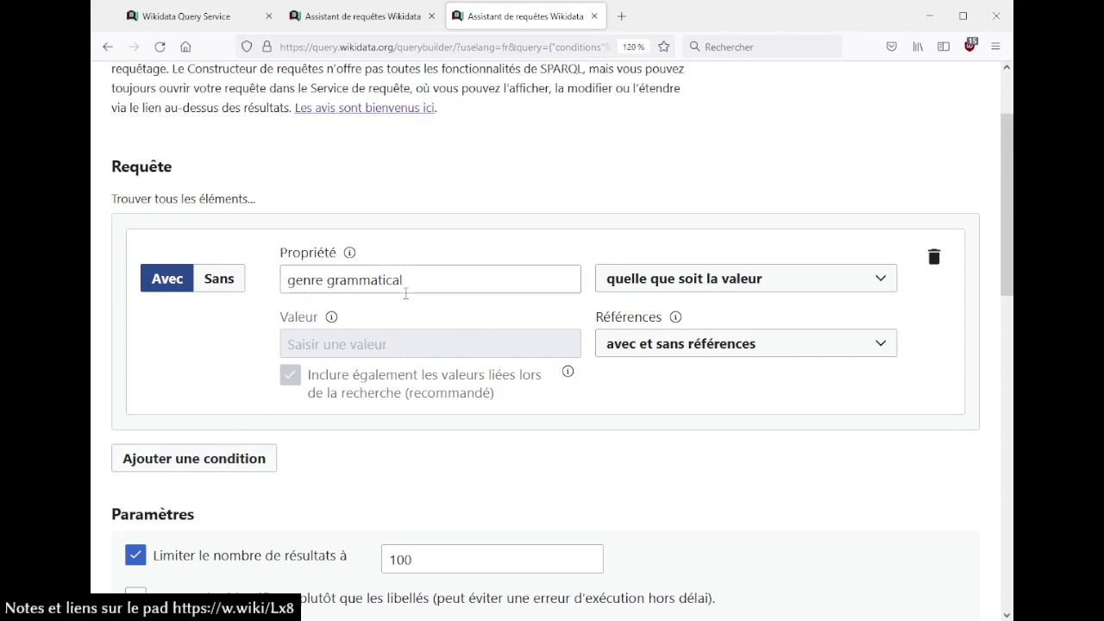
left_click(230, 280)
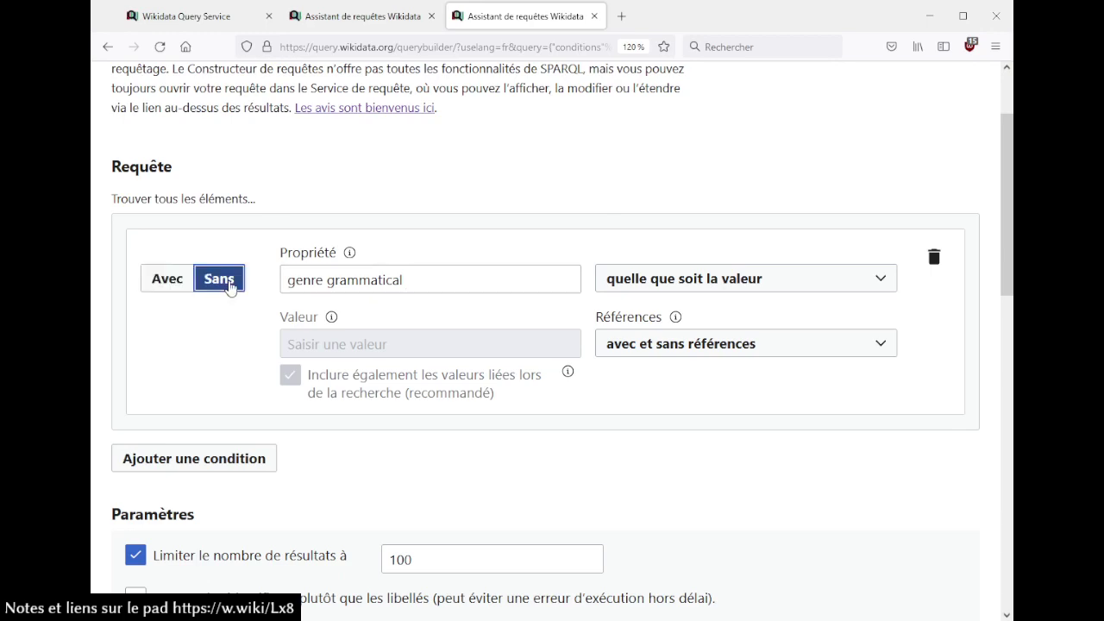
left_click(245, 458)
scroll(341, 369, "down", 4)
scroll(341, 369, "up", 3)
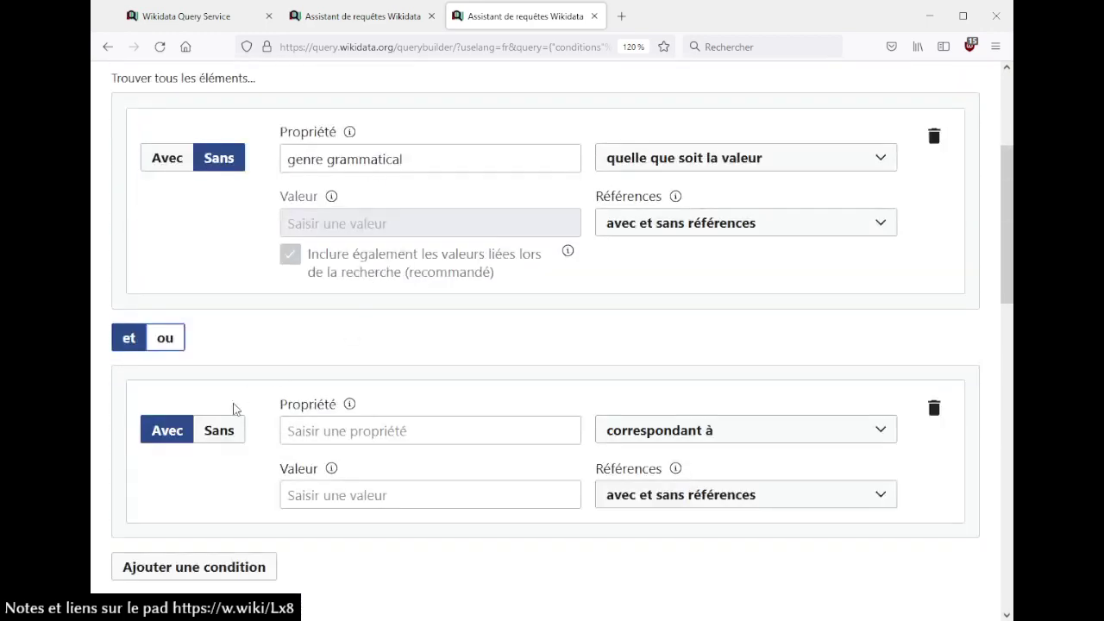
left_click(466, 421)
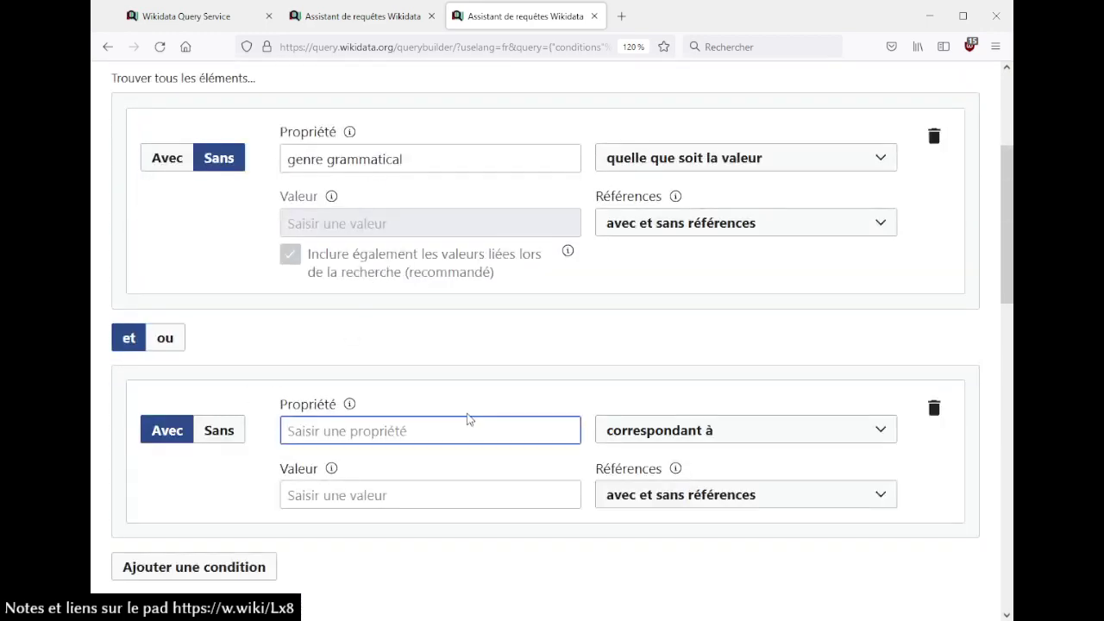
type("tlfi")
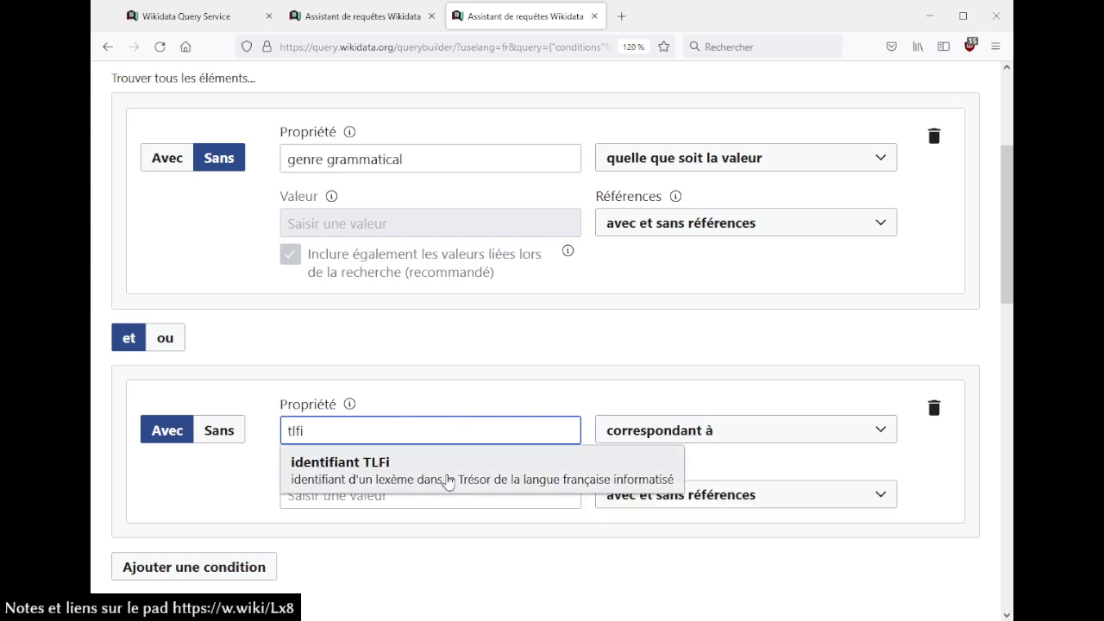
left_click(382, 474)
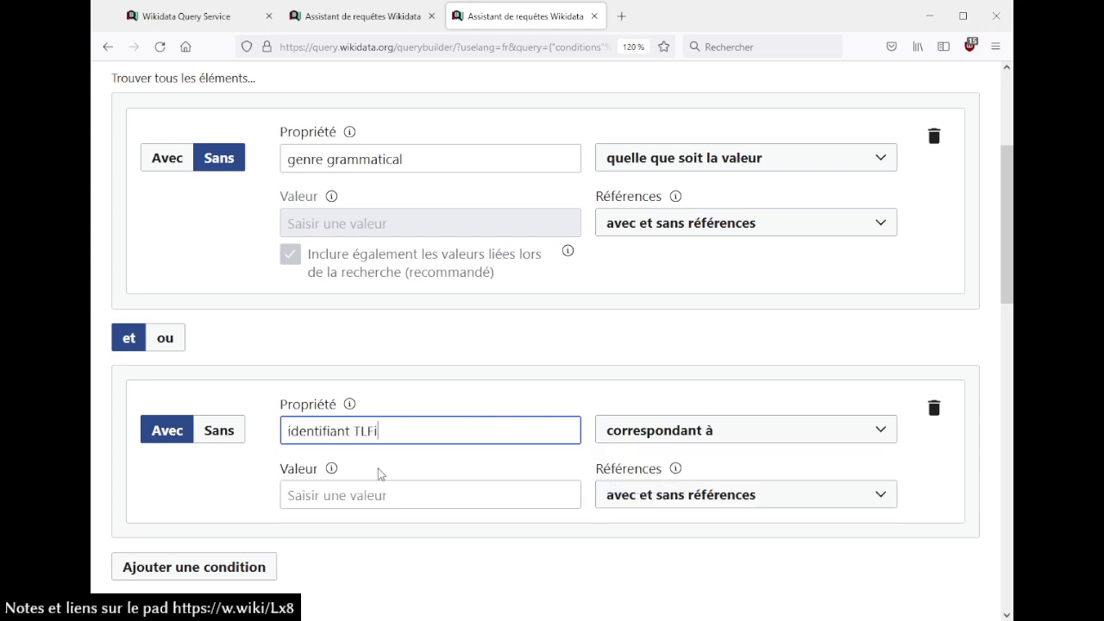
left_click(658, 440)
left_click(649, 528)
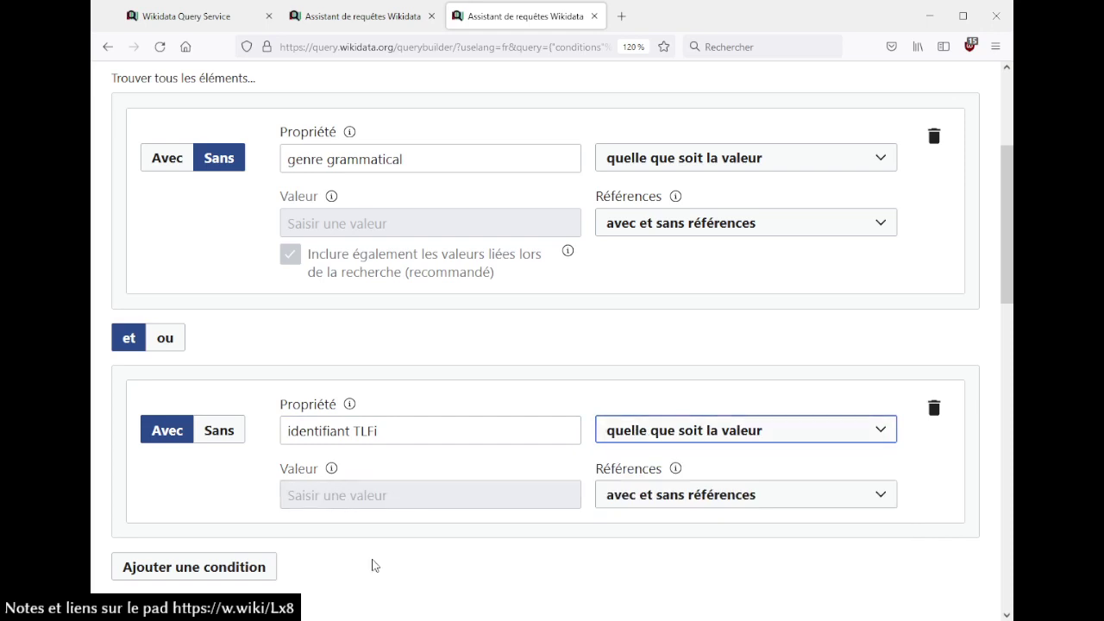
- Try to run the query for entries without a genre grammatical and with an identifiant TLFi
scroll(375, 566, "down", 5)
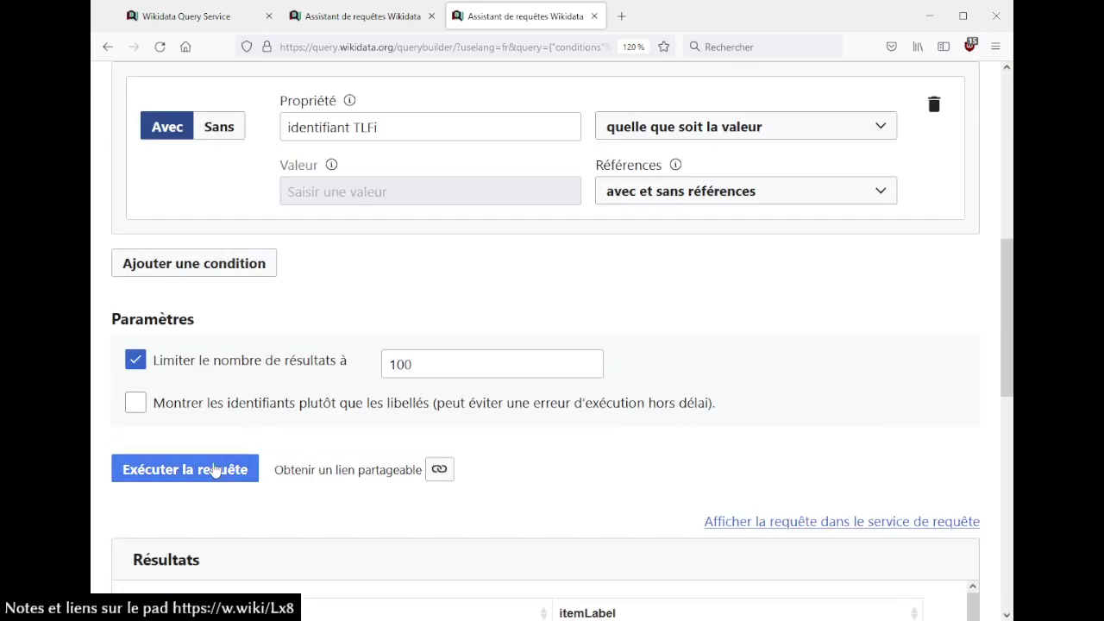
left_click(215, 470)
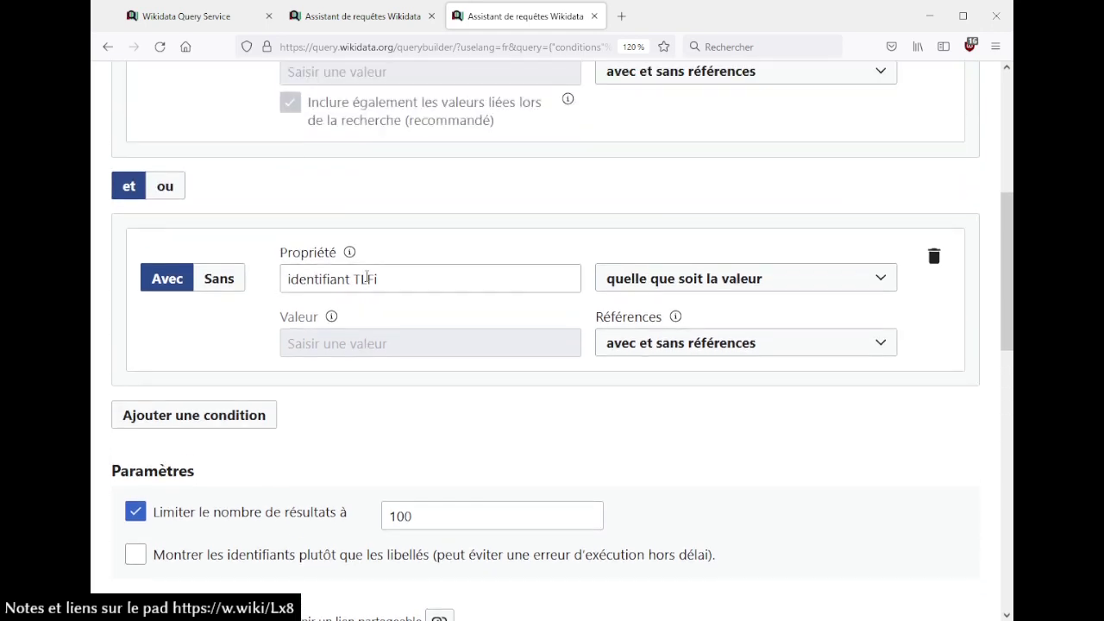
scroll(367, 282, "up", 3)
scroll(441, 352, "up", 3)
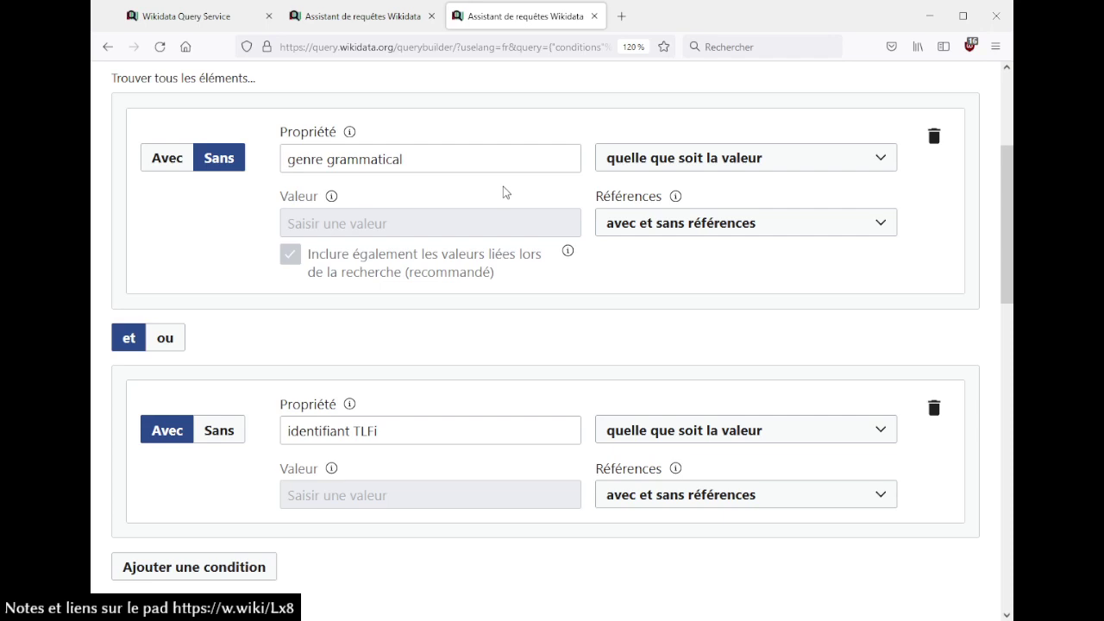
scroll(505, 191, "down", 3)
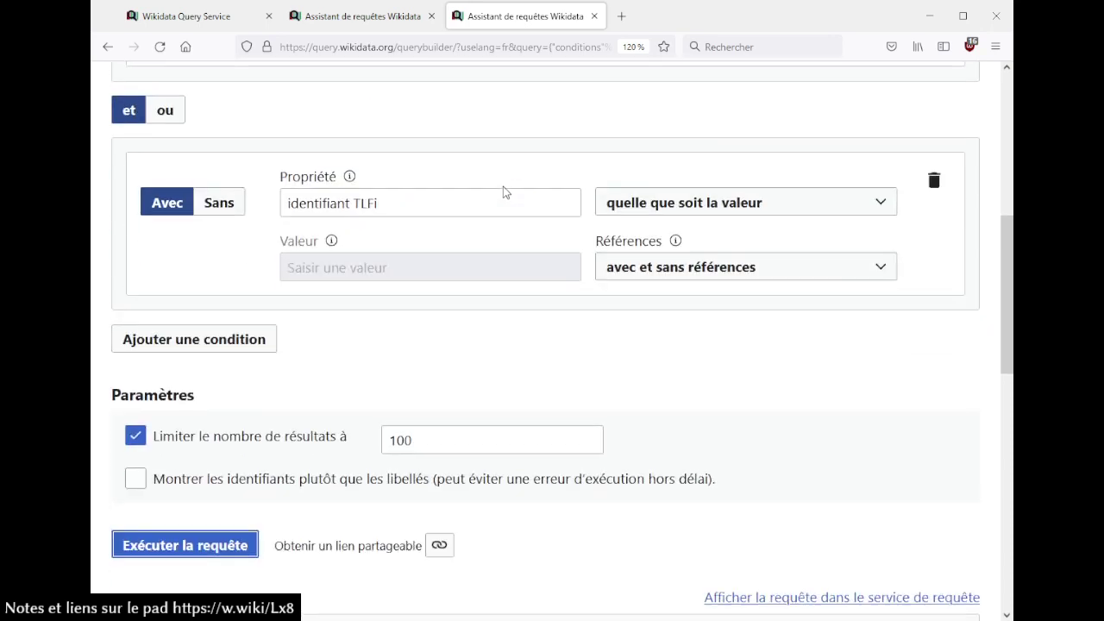
scroll(509, 271, "down", 5)
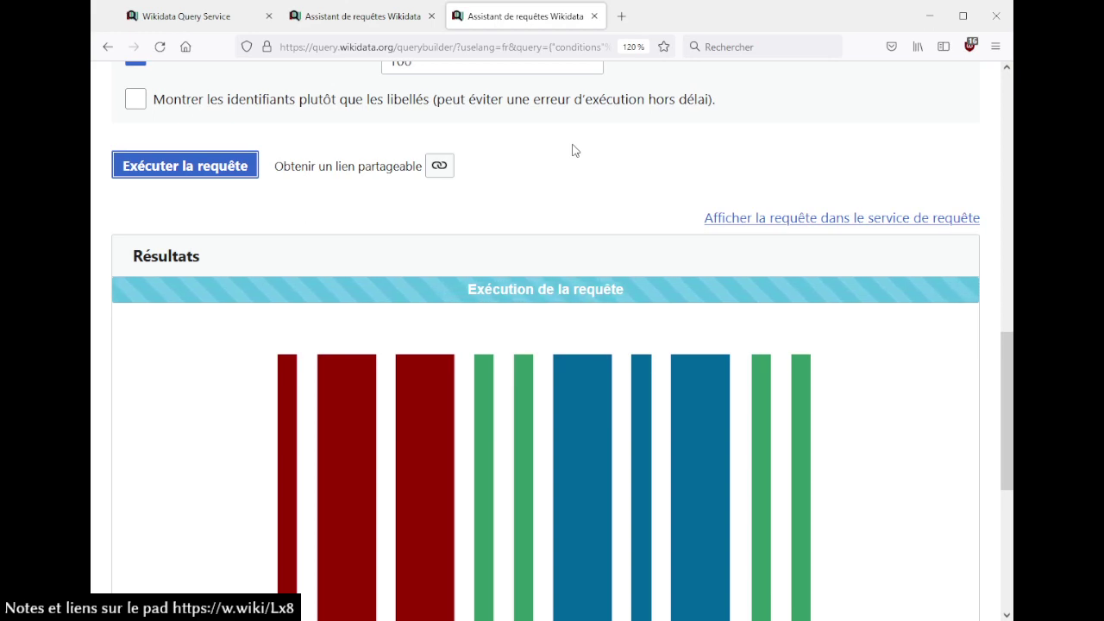
scroll(576, 151, "down", 3)
- Review the two query conditions, the parameters and the results area while the query runs
scroll(574, 151, "up", 10)
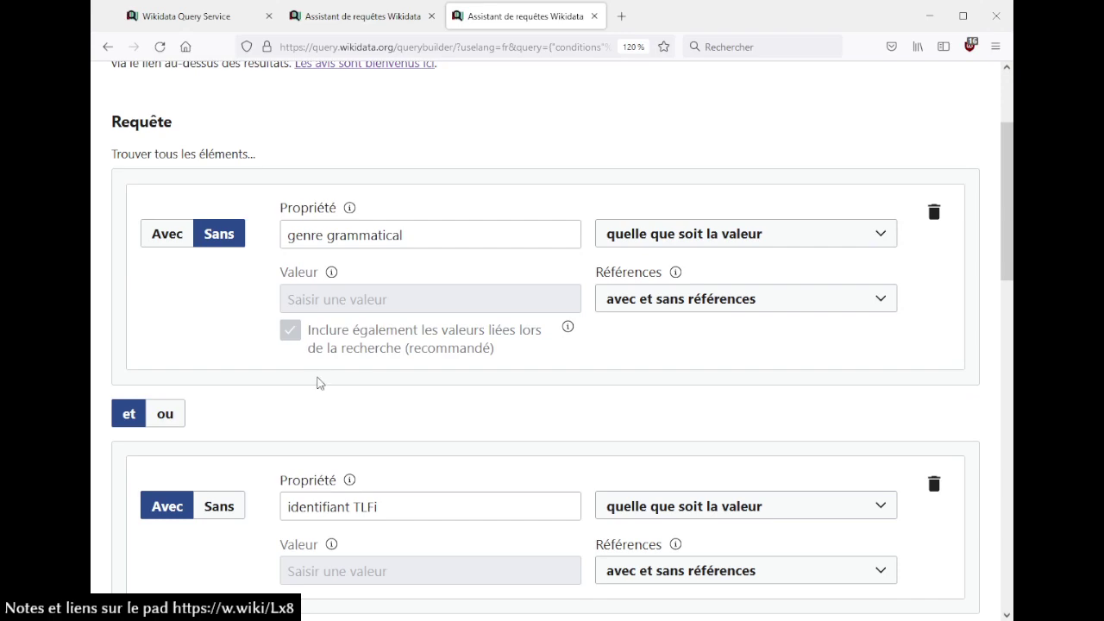
scroll(338, 295, "down", 2)
scroll(484, 367, "down", 8)
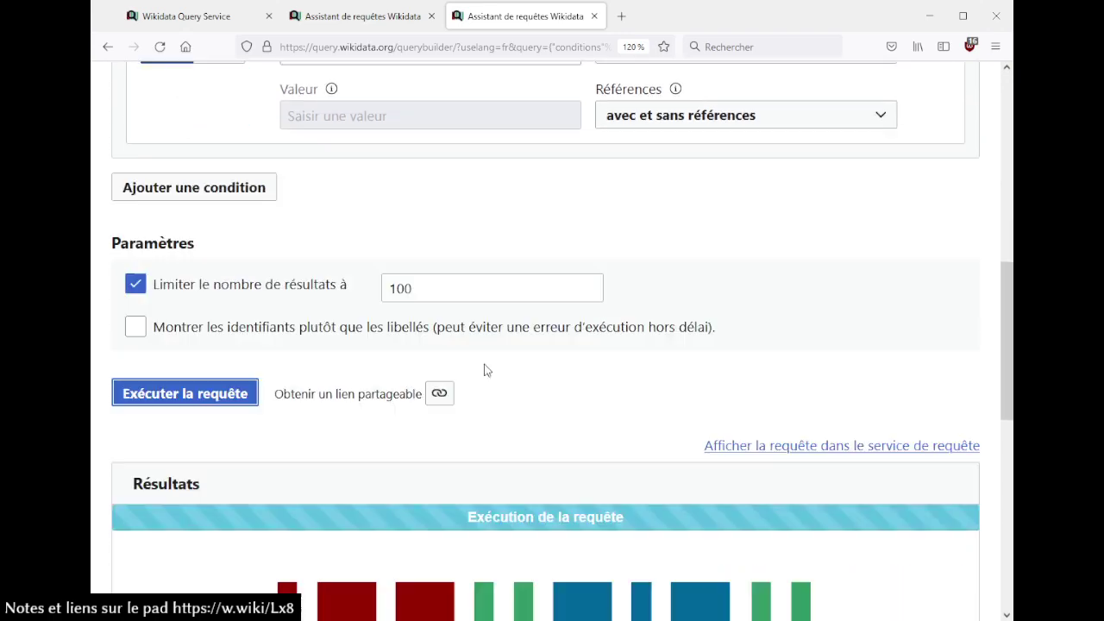
scroll(515, 276, "up", 12)
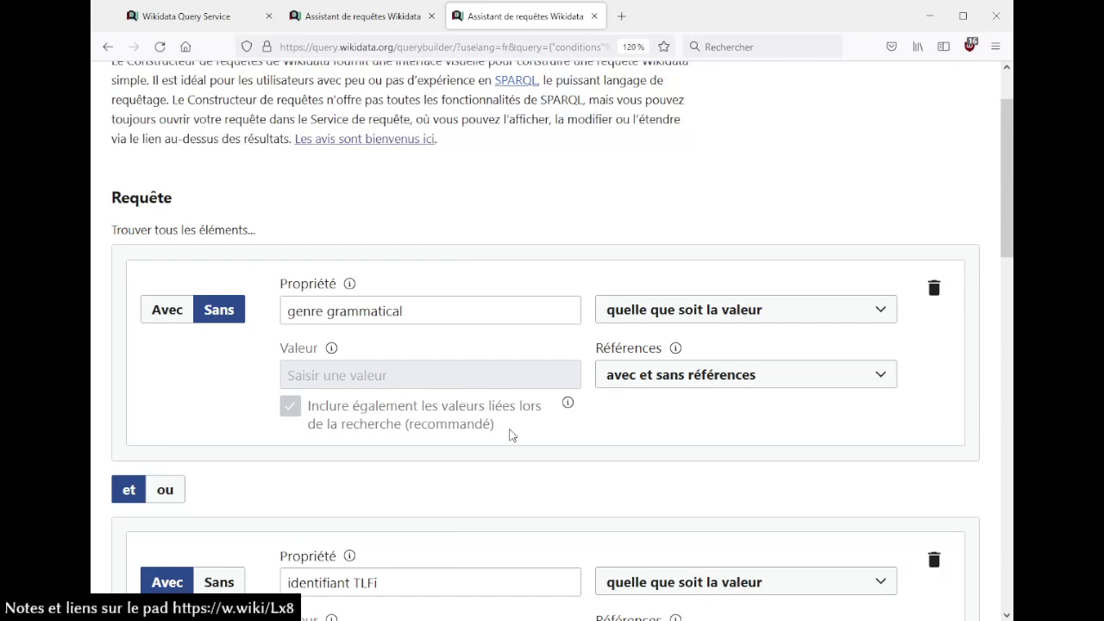
scroll(510, 437, "down", 6)
scroll(510, 437, "down", 2)
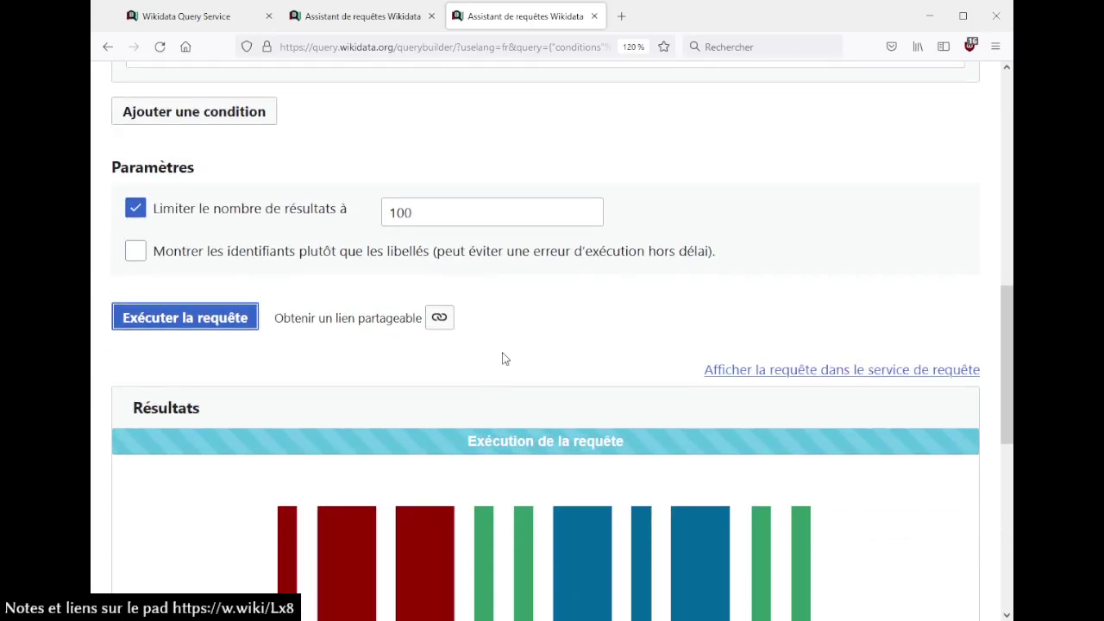
left_click(545, 324)
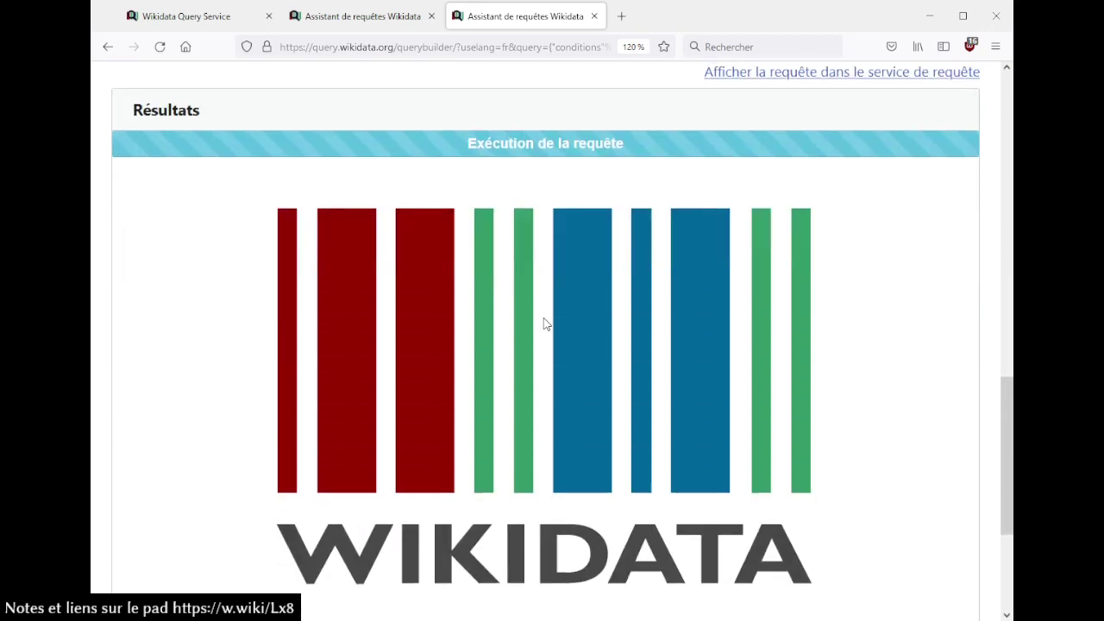
scroll(545, 325, "down", 4)
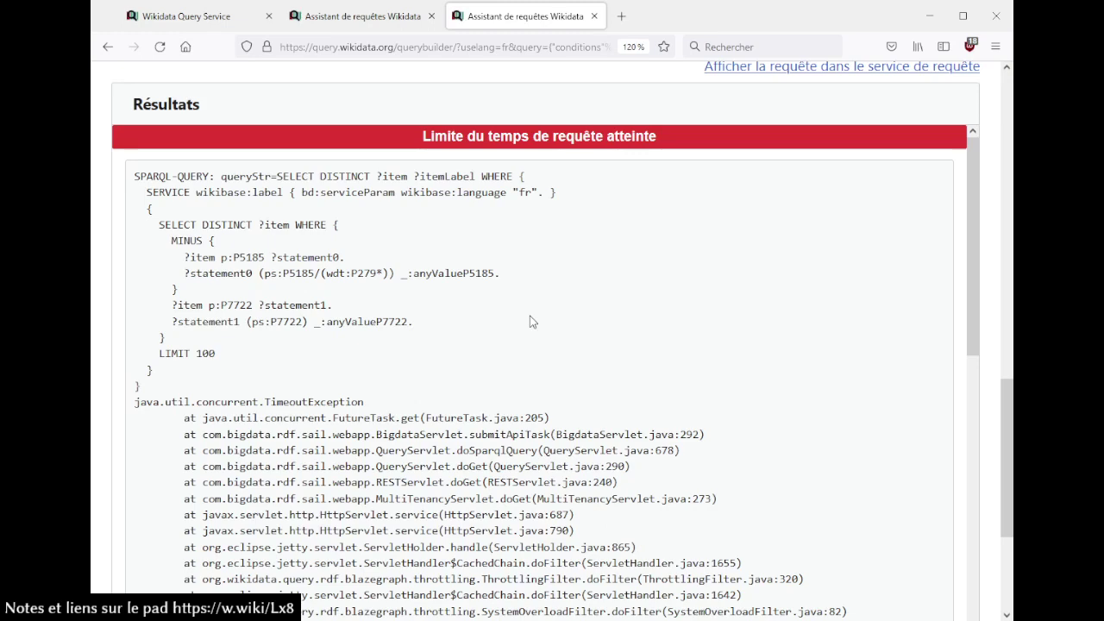
- Remove the identifiant TLFi and genre grammatical conditions from the query
scroll(532, 321, "up", 15)
scroll(530, 320, "down", 3)
scroll(529, 320, "up", 2)
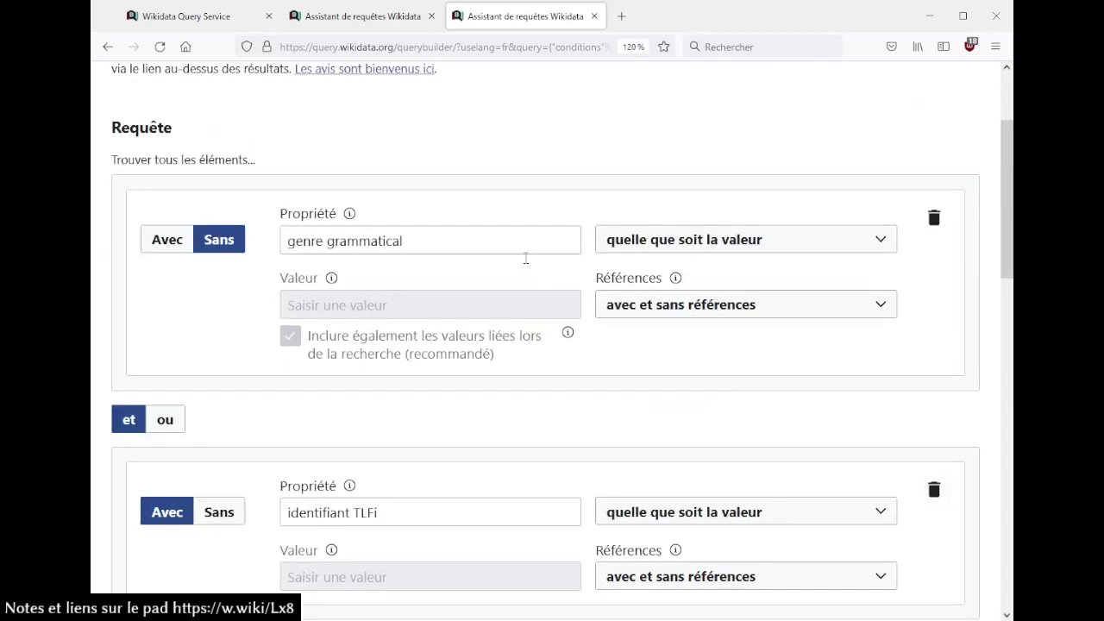
left_click(934, 490)
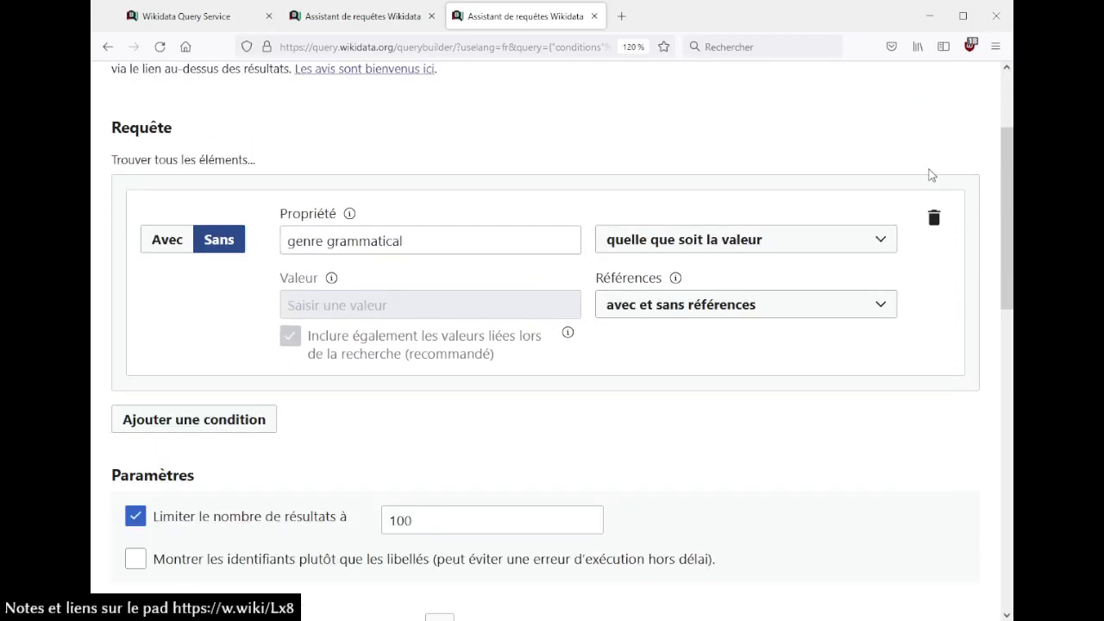
left_click(935, 218)
- Add a first condition on the property identifiant TLFi, matching "quelle que soit la valeur"
left_click(247, 251)
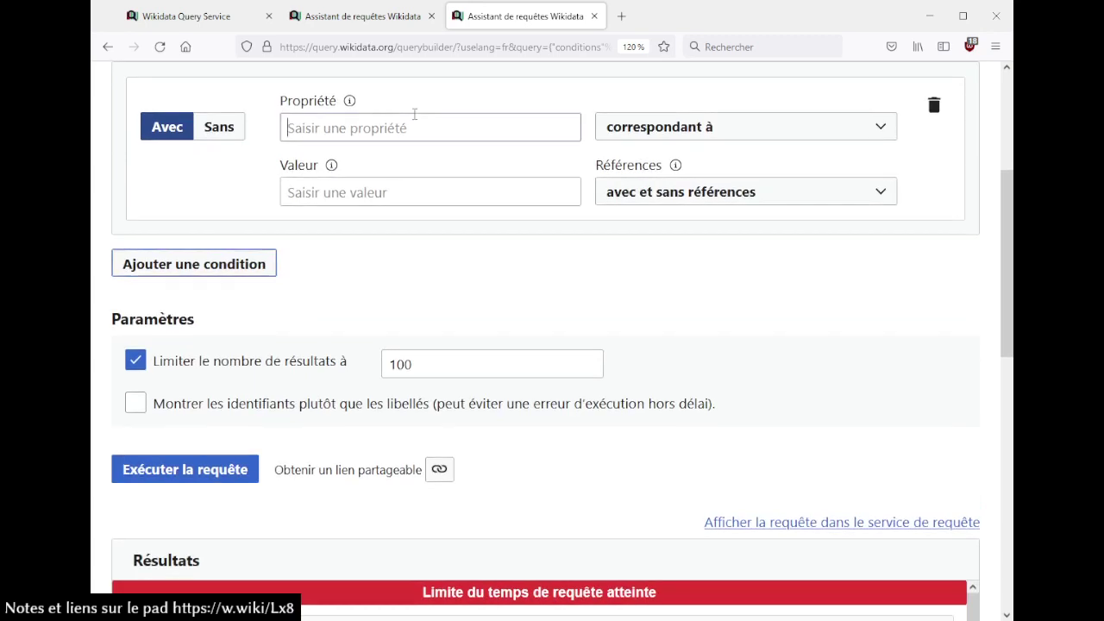
left_click(415, 121)
type("tlfi")
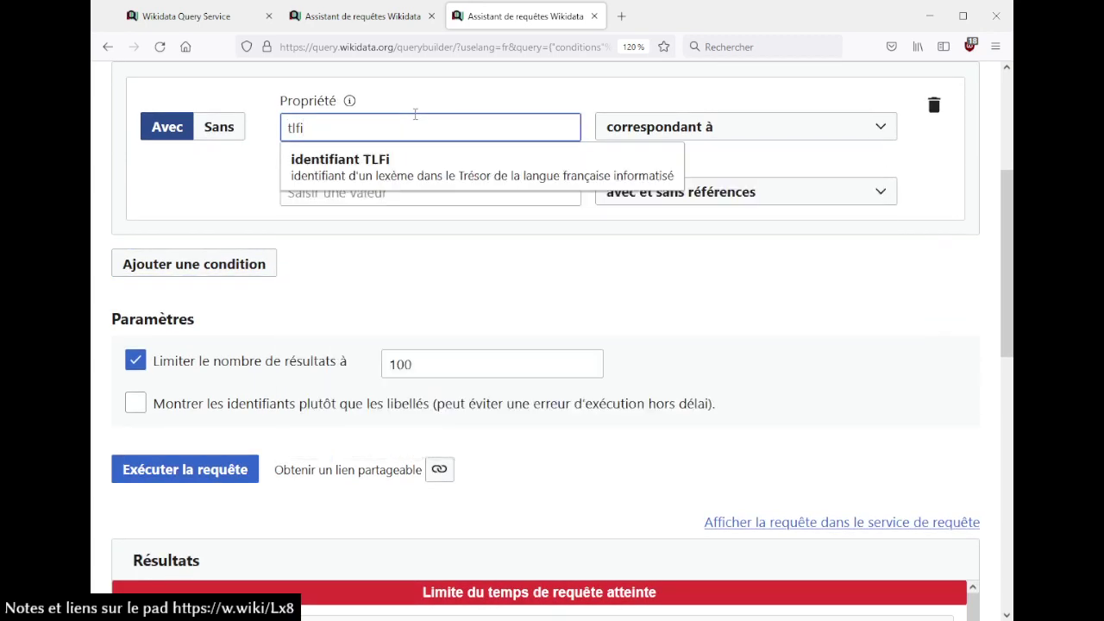
left_click(403, 173)
left_click(682, 137)
left_click(664, 221)
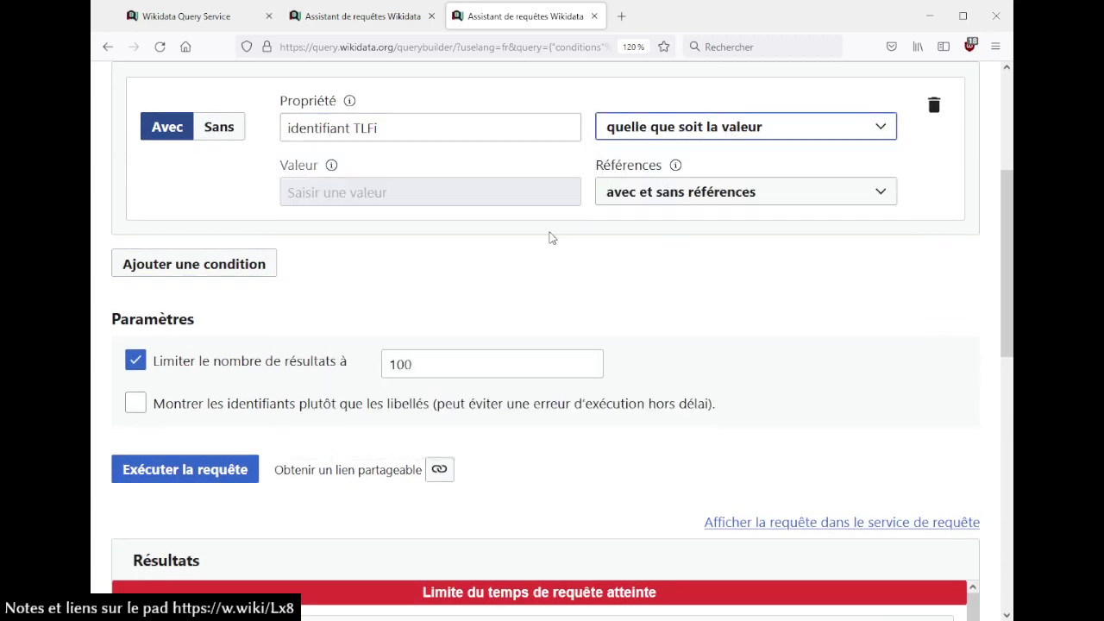
- Add an "et" condition on genre grammatical, set to "Sans" and "quelle que soit la valeur"
left_click(213, 277)
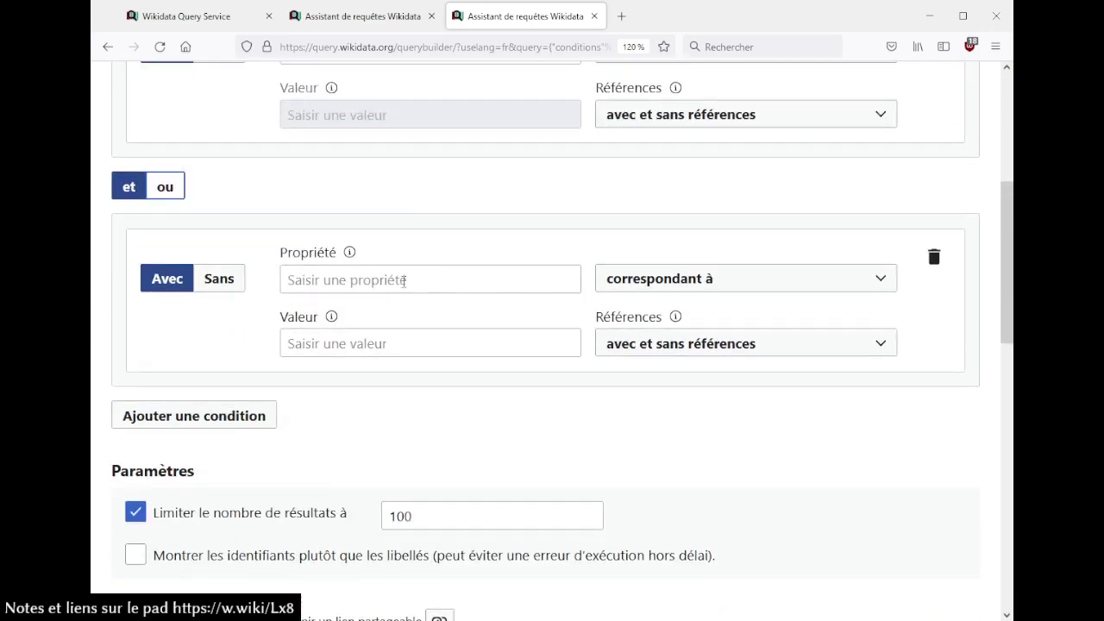
left_click(403, 280)
type("ge")
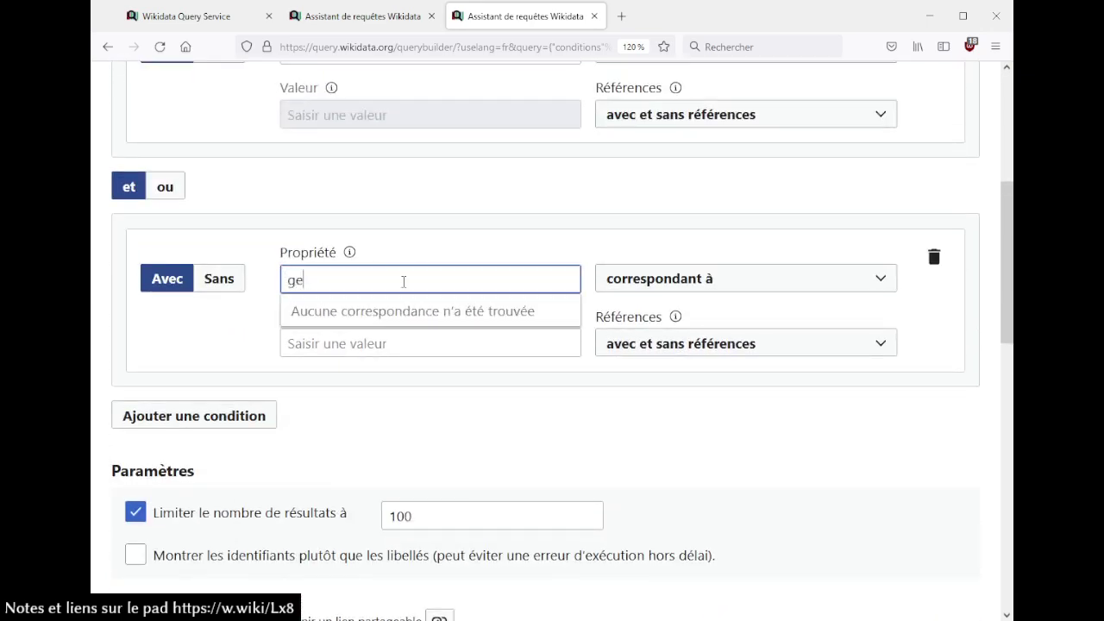
type("nre gr")
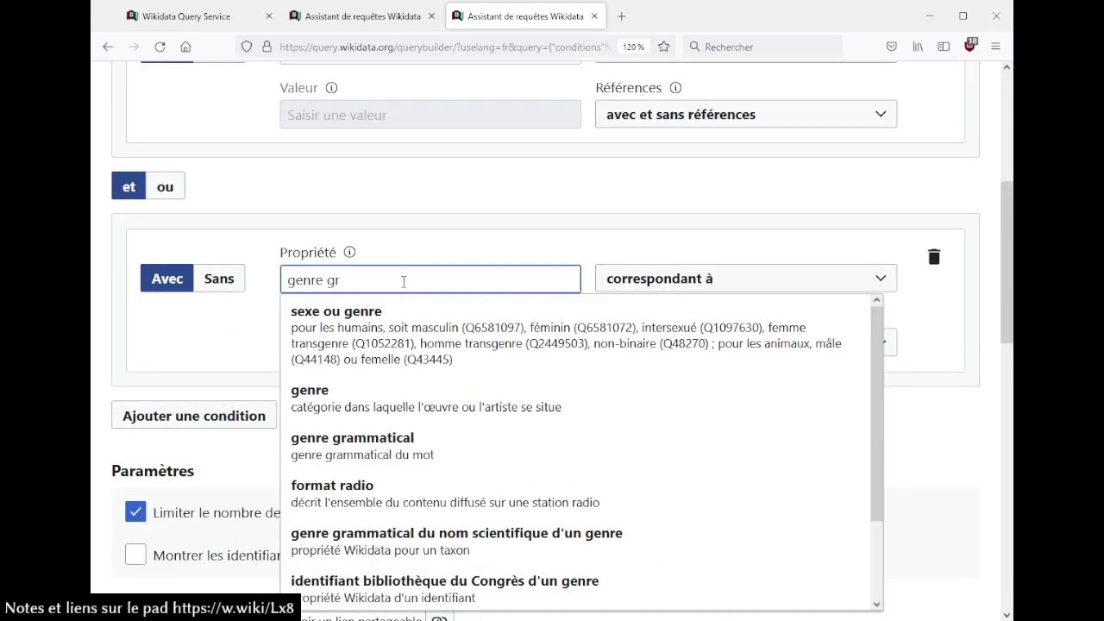
left_click(409, 313)
left_click(220, 279)
left_click(730, 279)
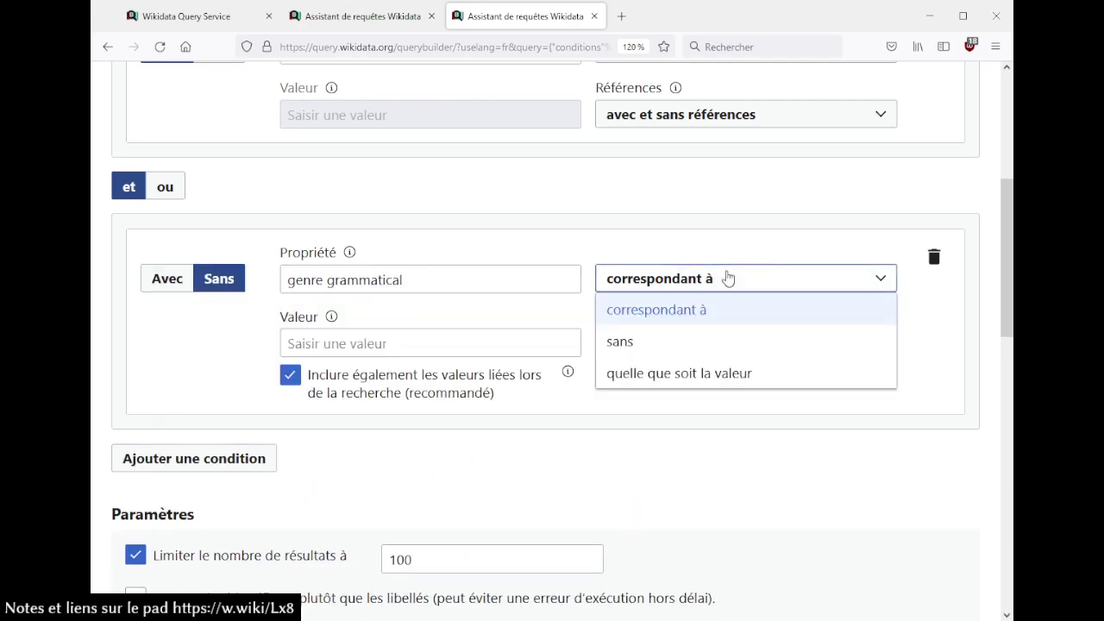
left_click(713, 372)
- Run the reordered query, check its two conditions and view the listed lexemes
scroll(351, 461, "down", 5)
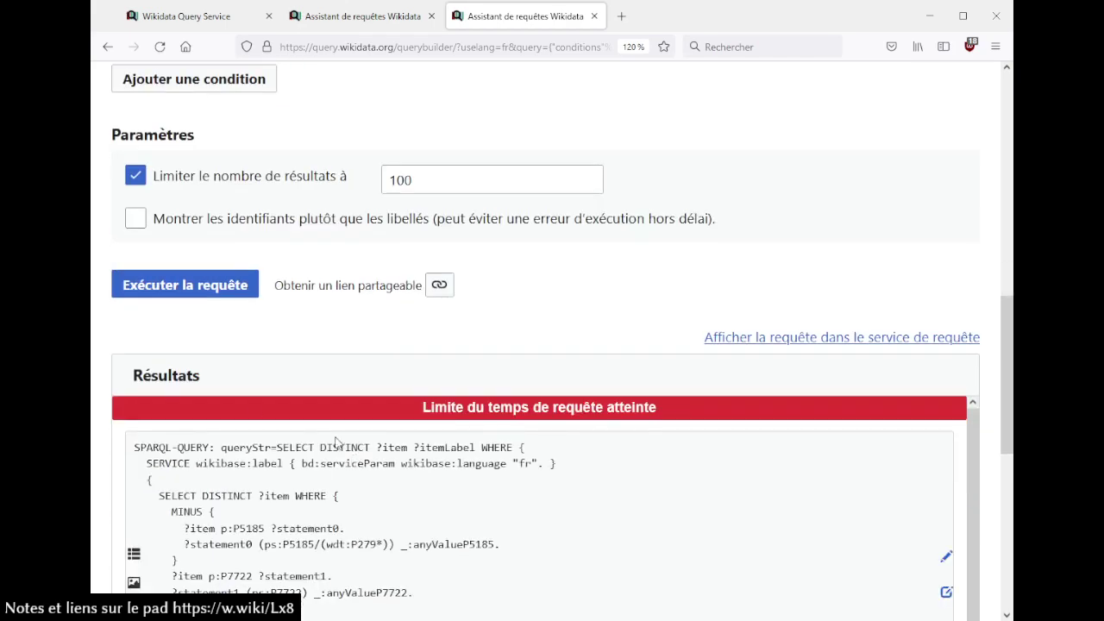
left_click(232, 290)
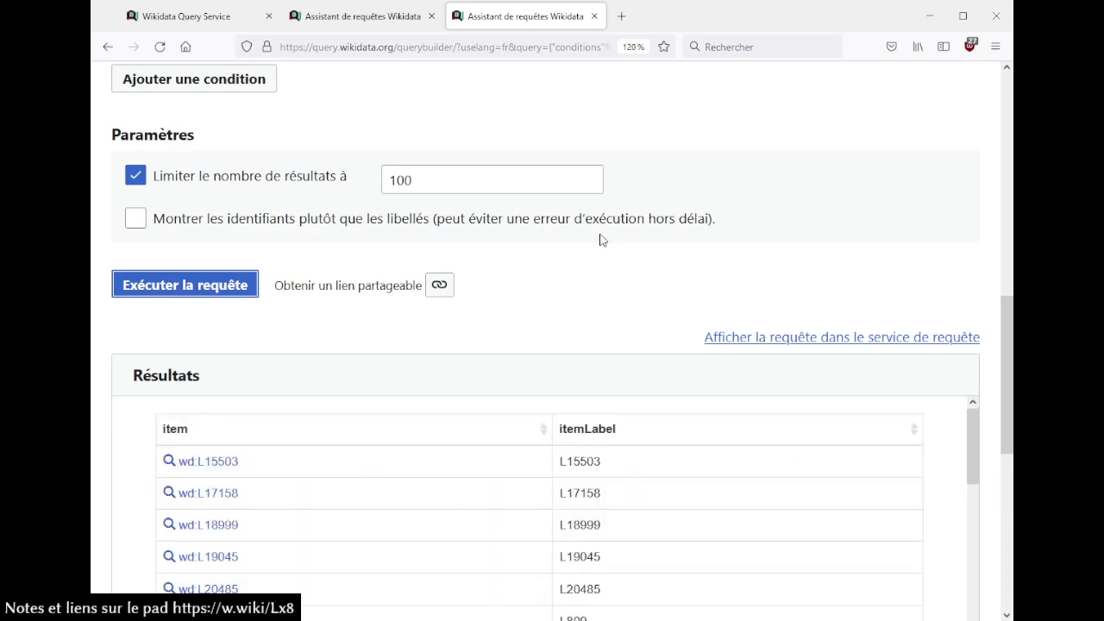
scroll(602, 240, "up", 8)
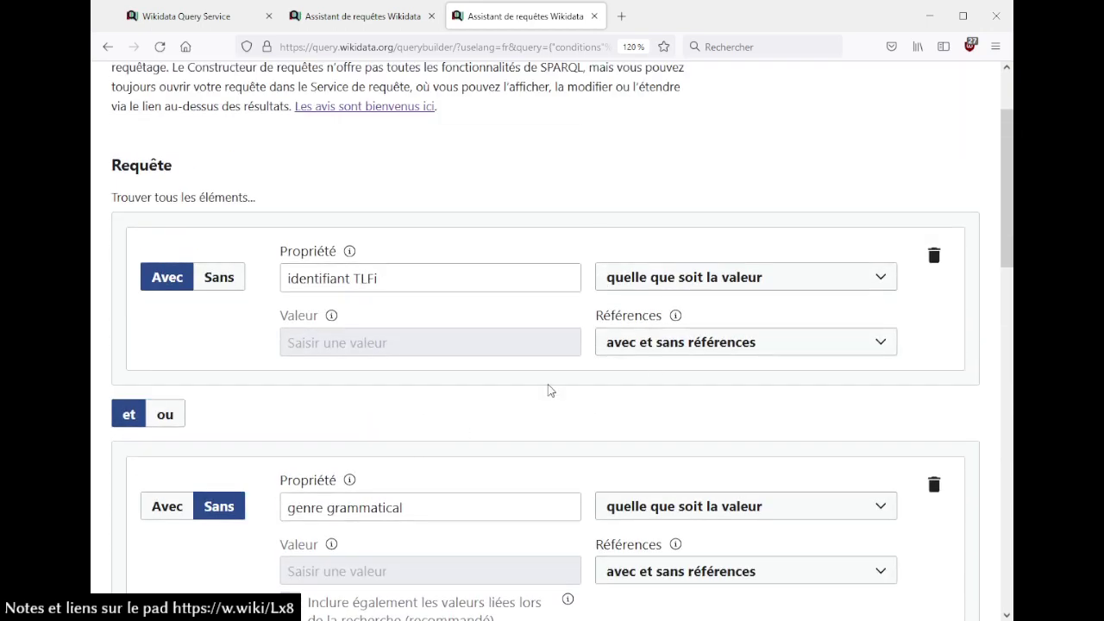
scroll(548, 390, "down", 3)
scroll(666, 305, "up", 2)
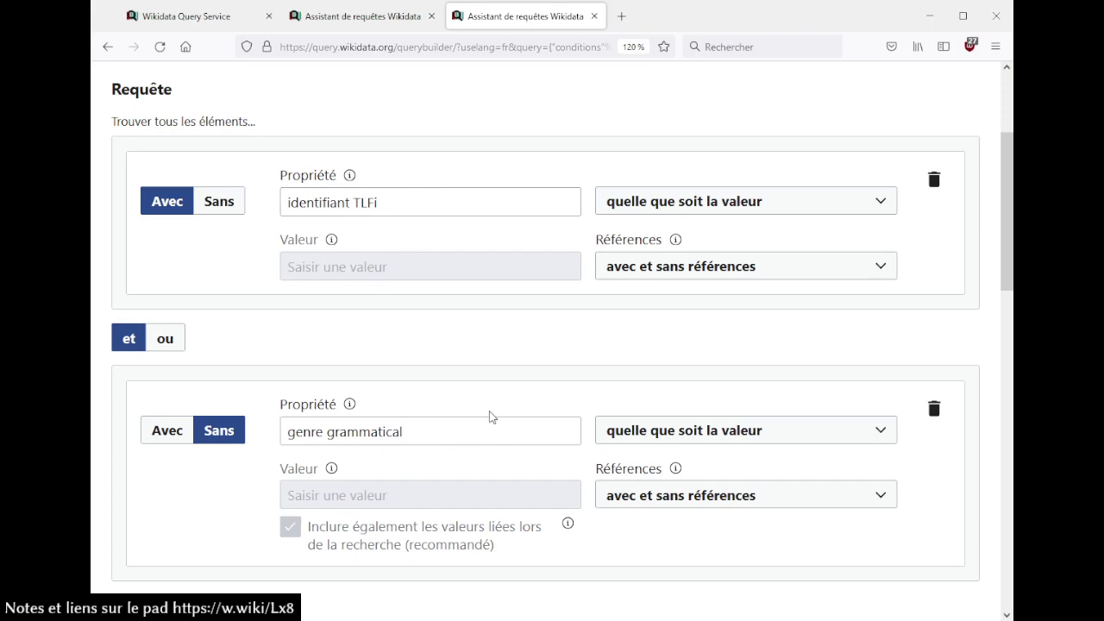
scroll(489, 417, "down", 4)
scroll(498, 405, "down", 3)
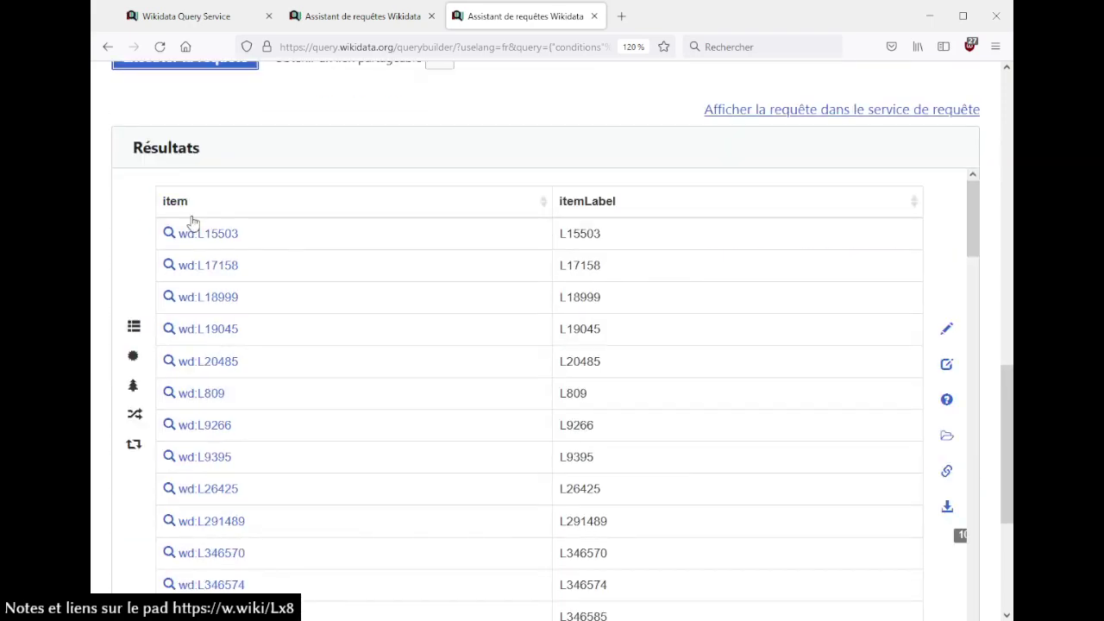
- Open lexeme L15503 from the results to view it, and return to the results list
left_click(217, 234)
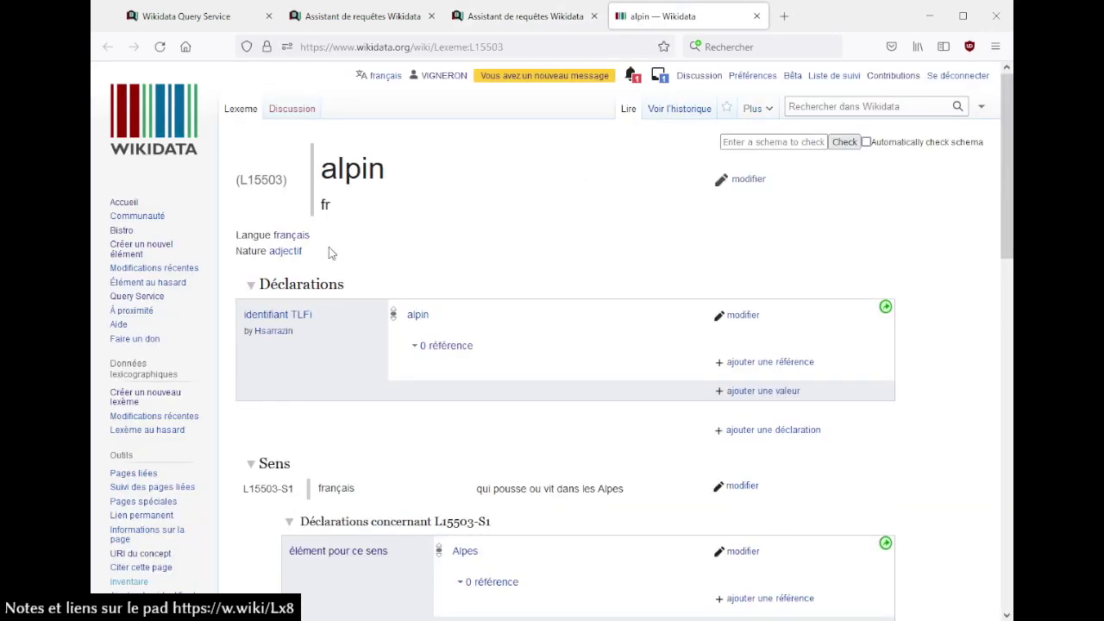
left_click(480, 5)
scroll(493, 273, "down", 5)
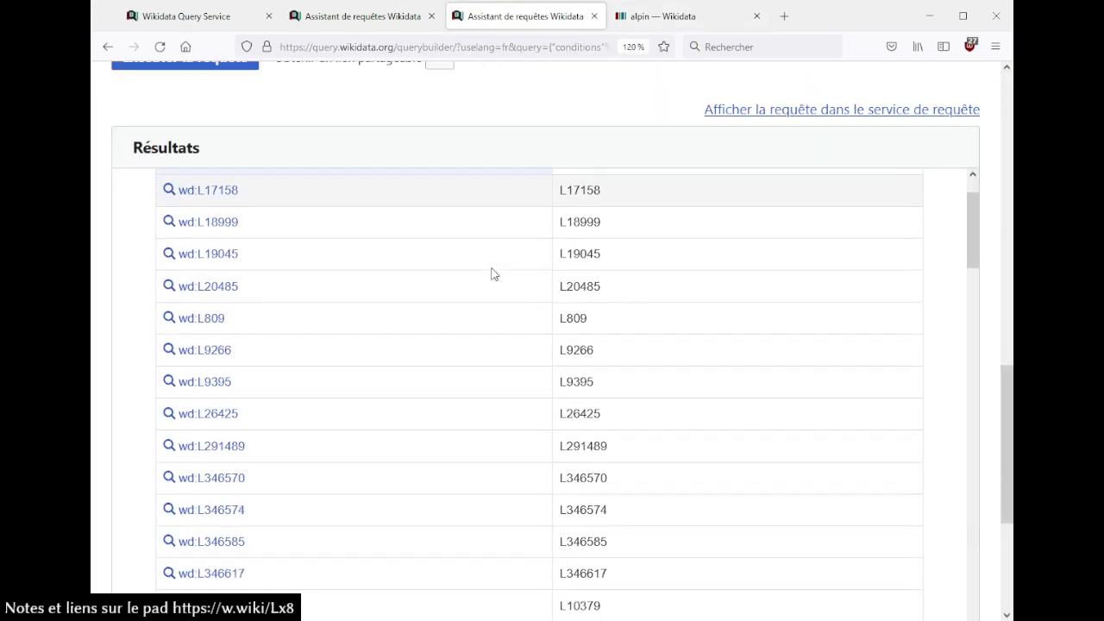
scroll(493, 273, "up", 5)
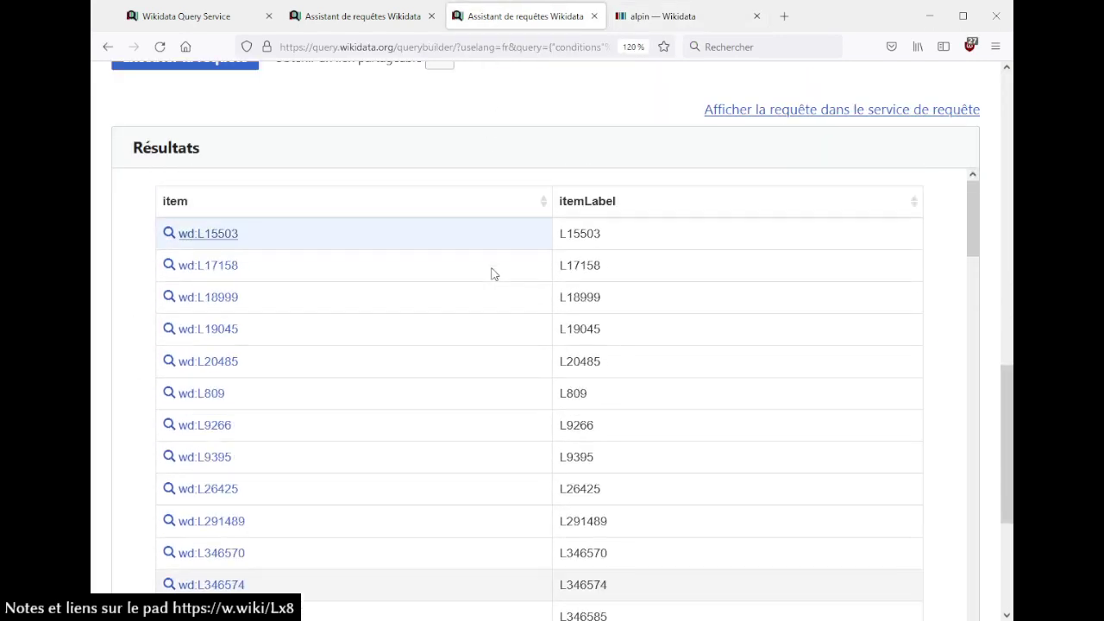
- Open lexeme L809 from the results and examine its langue, nature, declarations and forms
left_click(201, 393)
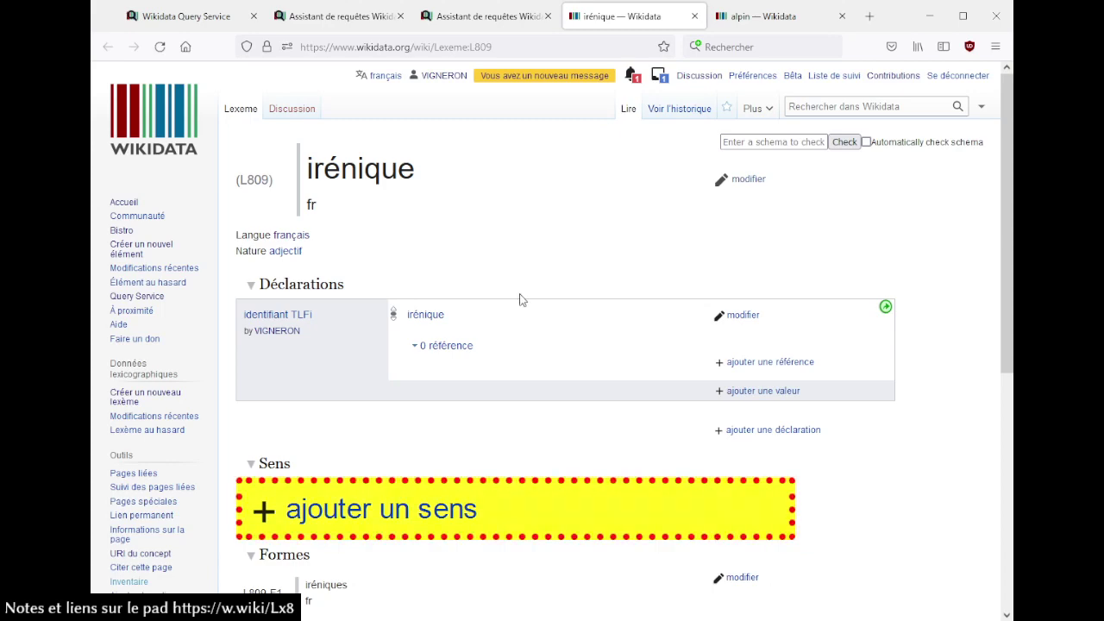
scroll(520, 299, "down", 5)
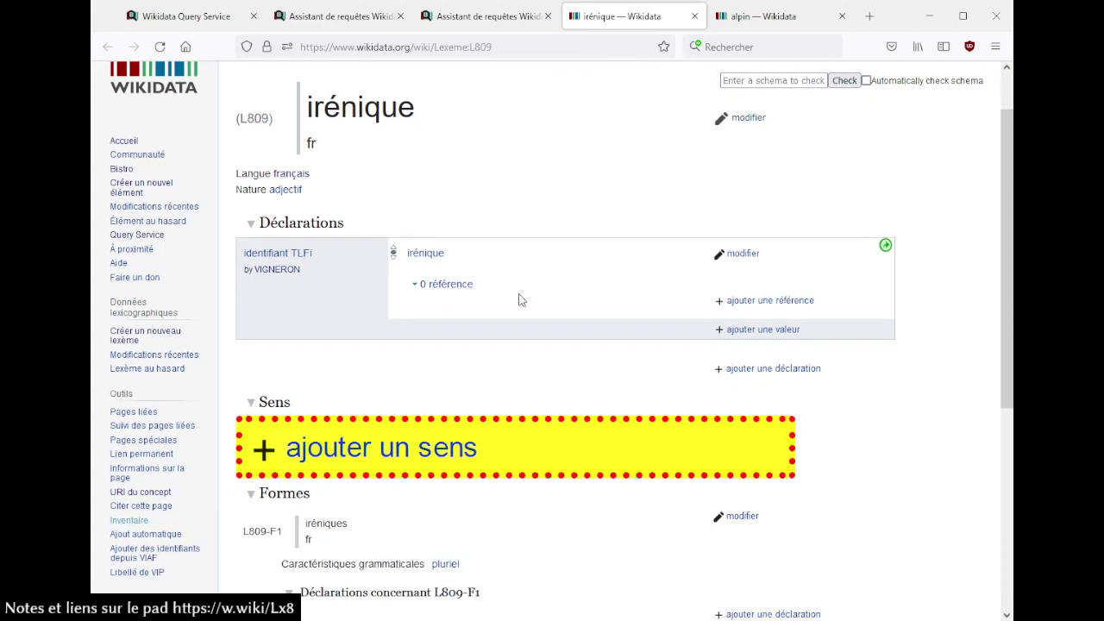
scroll(520, 300, "up", 5)
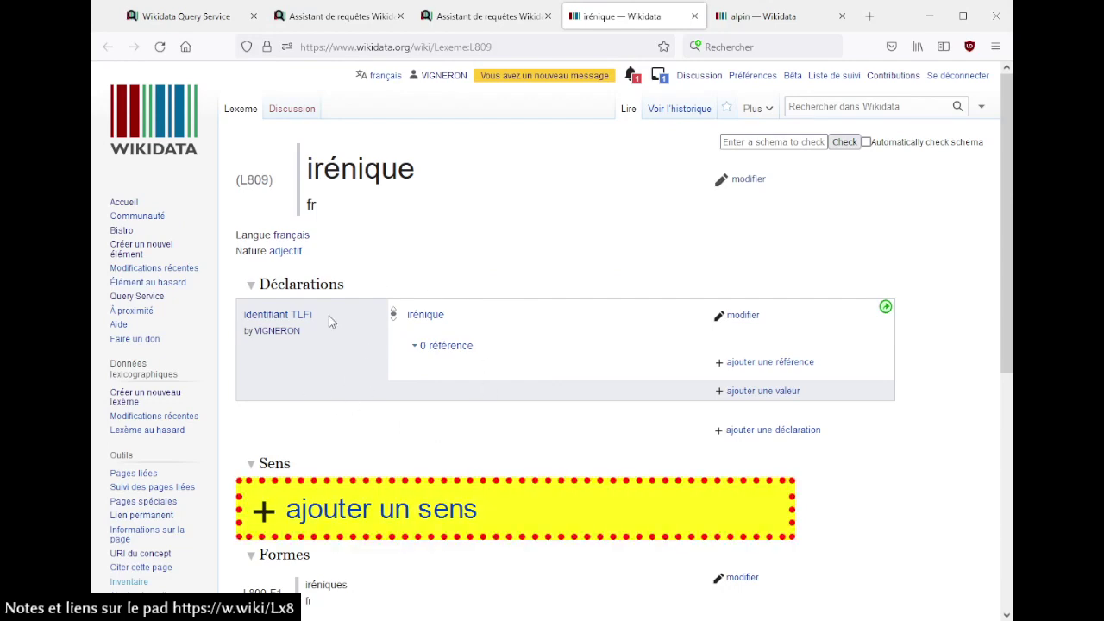
scroll(423, 375, "down", 5)
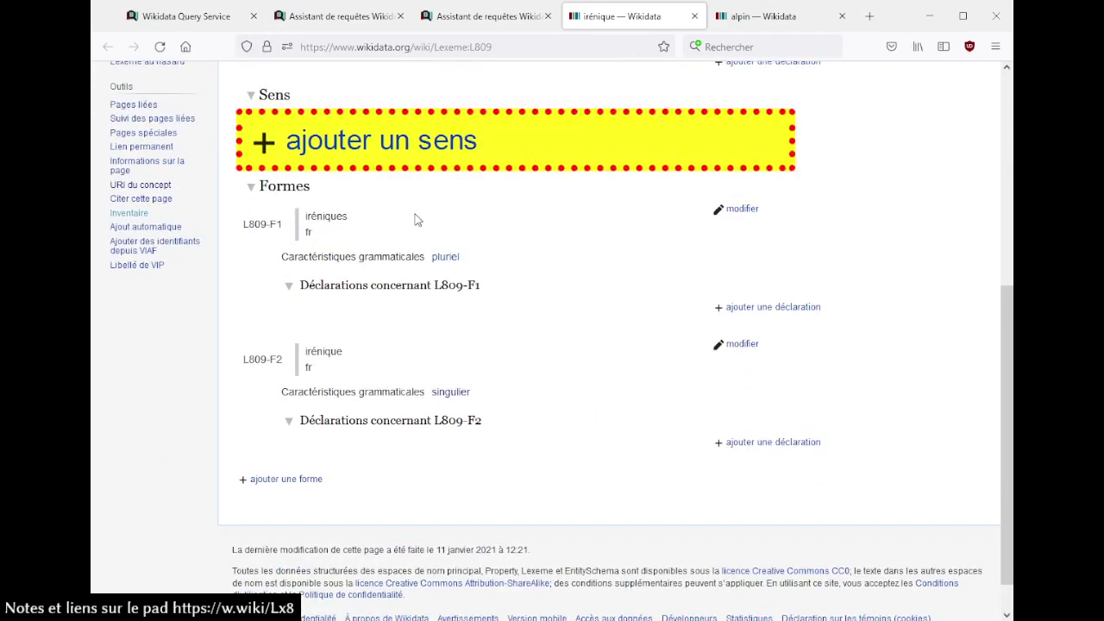
scroll(415, 276, "up", 5)
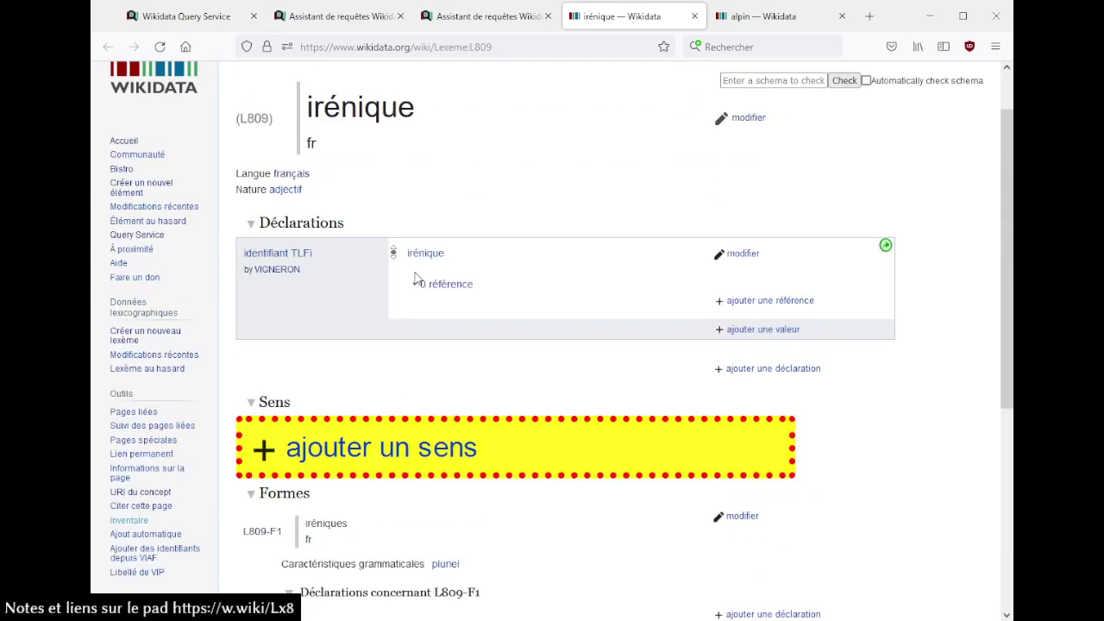
left_click_drag(316, 252, 244, 235)
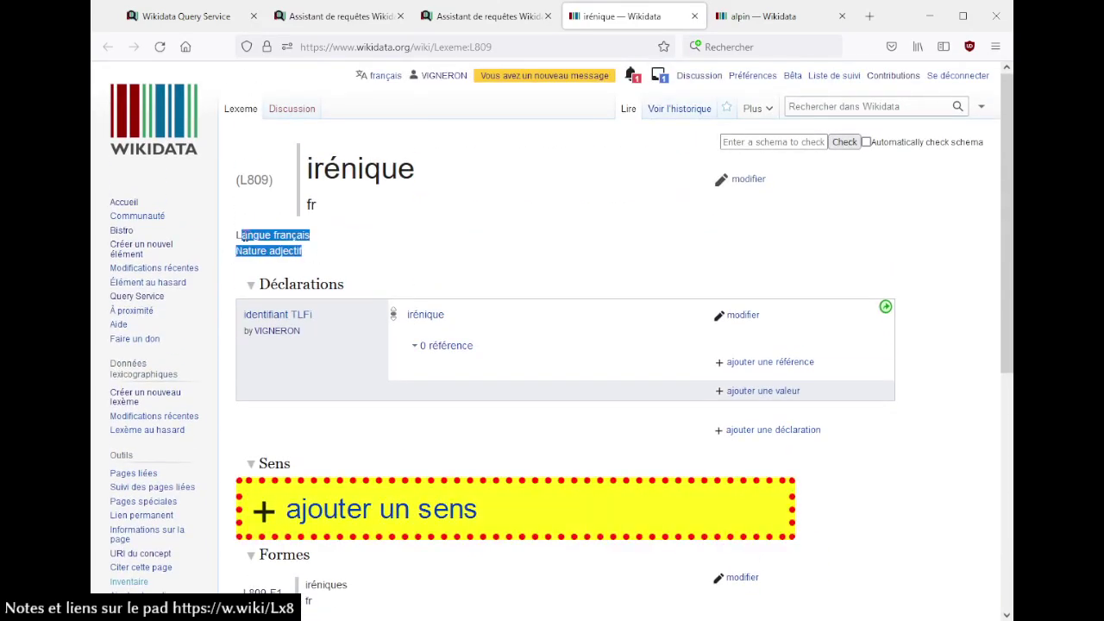
left_click(465, 250)
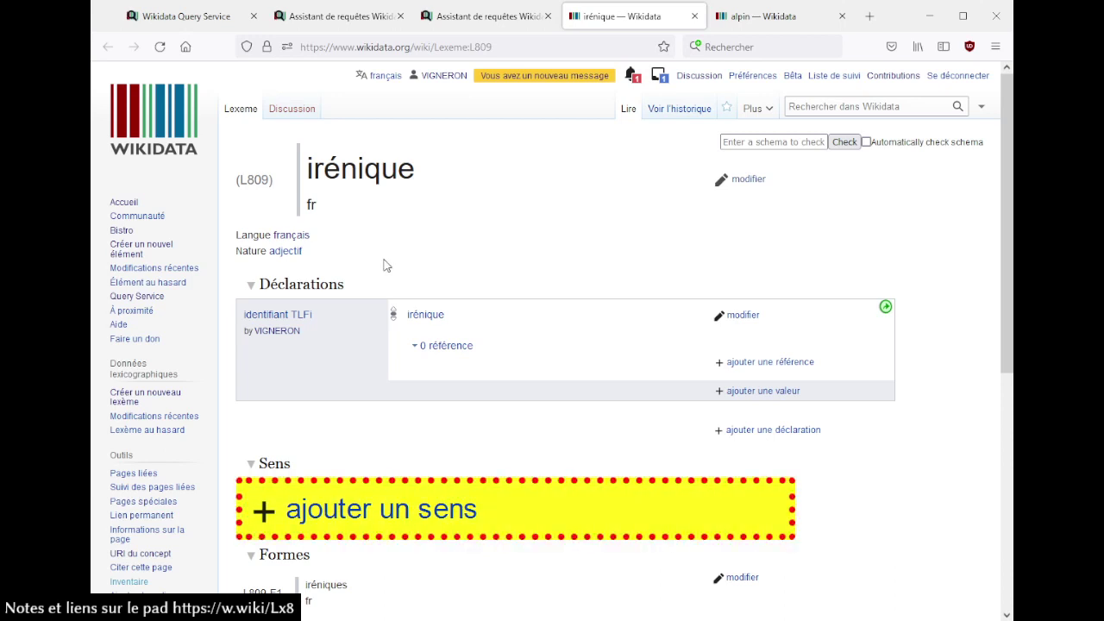
- Check the nature of lexeme L809, and review both query conditions in the query builder against it
left_click_drag(316, 250, 240, 249)
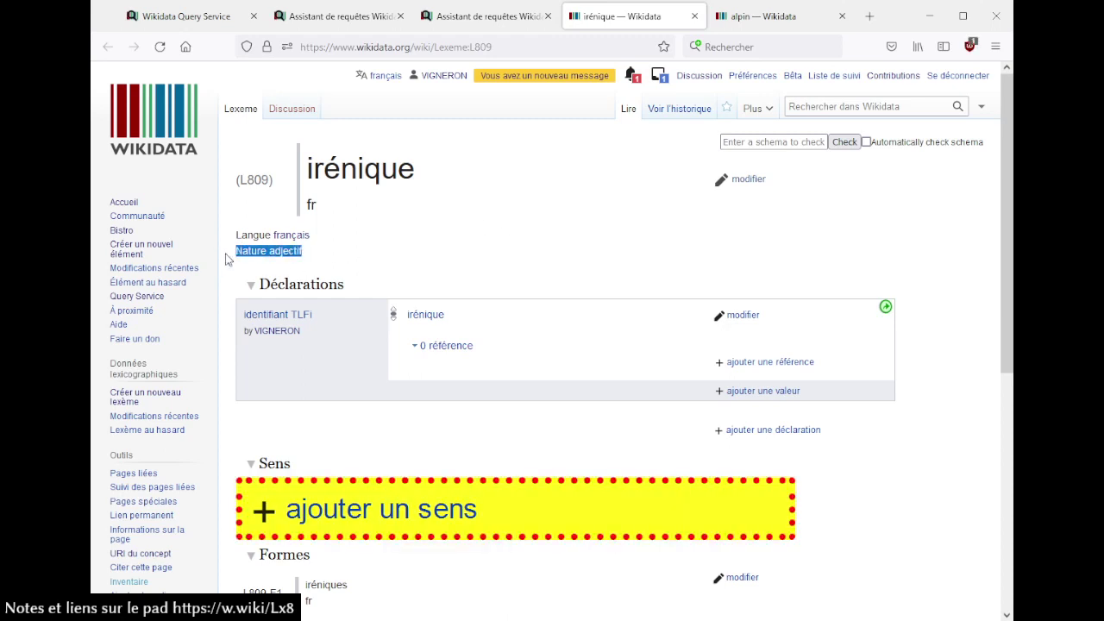
left_click(488, 16)
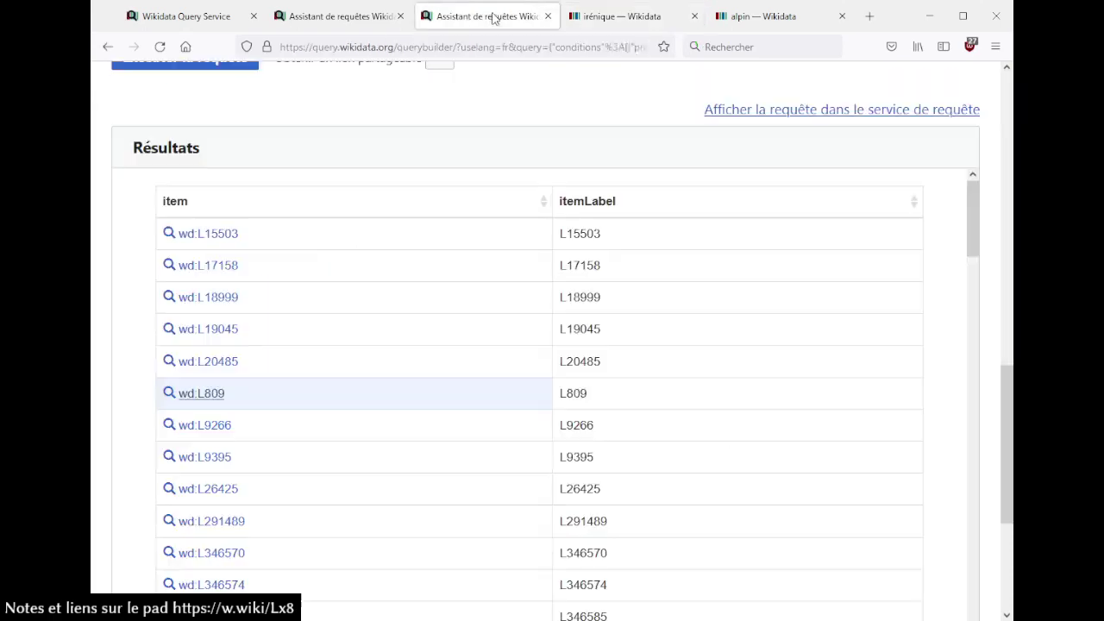
scroll(485, 286, "up", 3)
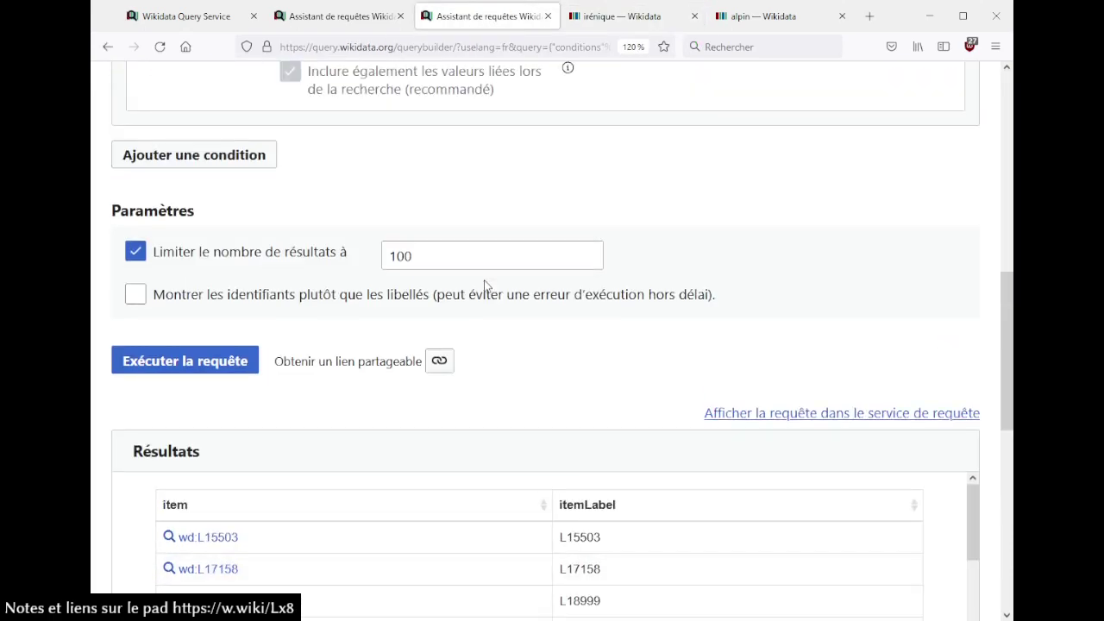
scroll(485, 286, "down", 4)
scroll(485, 285, "up", 8)
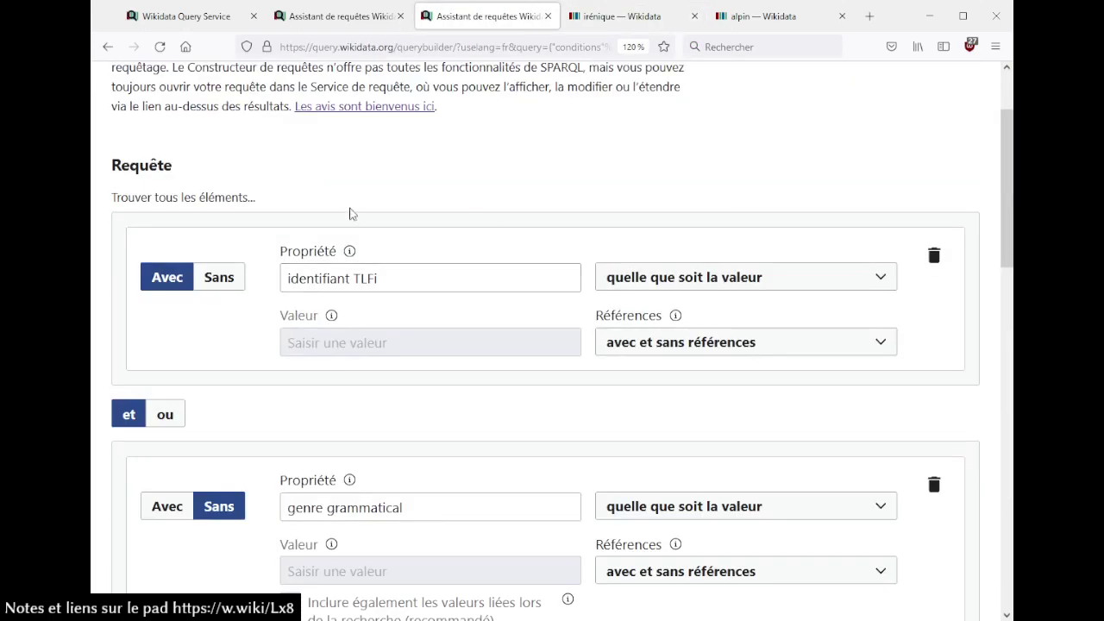
scroll(402, 342, "down", 3)
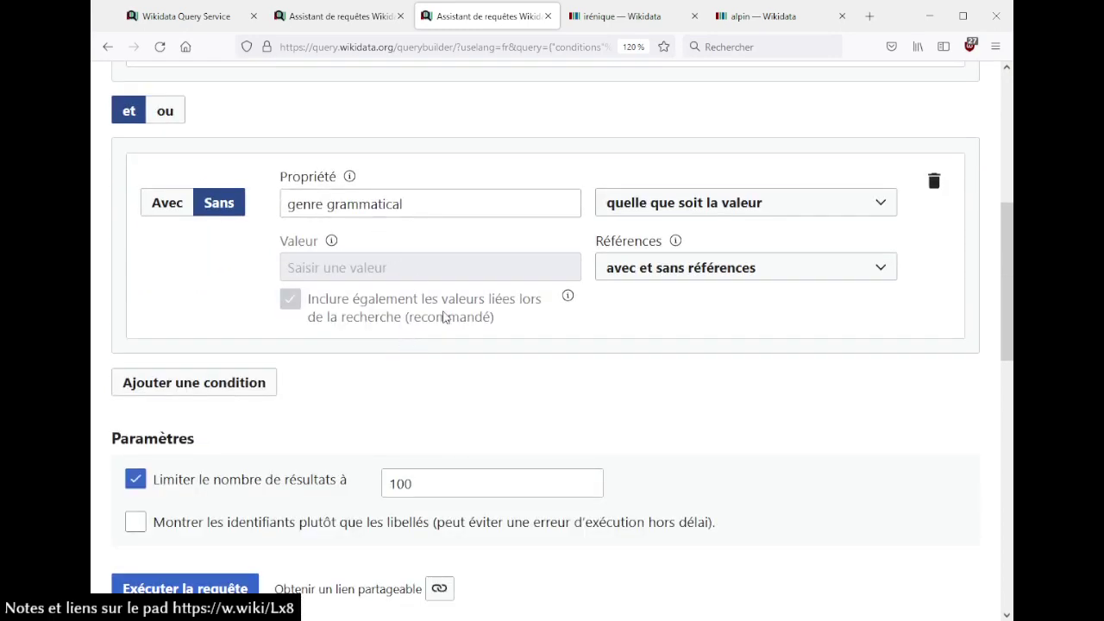
scroll(444, 316, "down", 4)
- Open the built query in the Wikidata Query Service and close the irénique and alpin lexeme pages
left_click(788, 267)
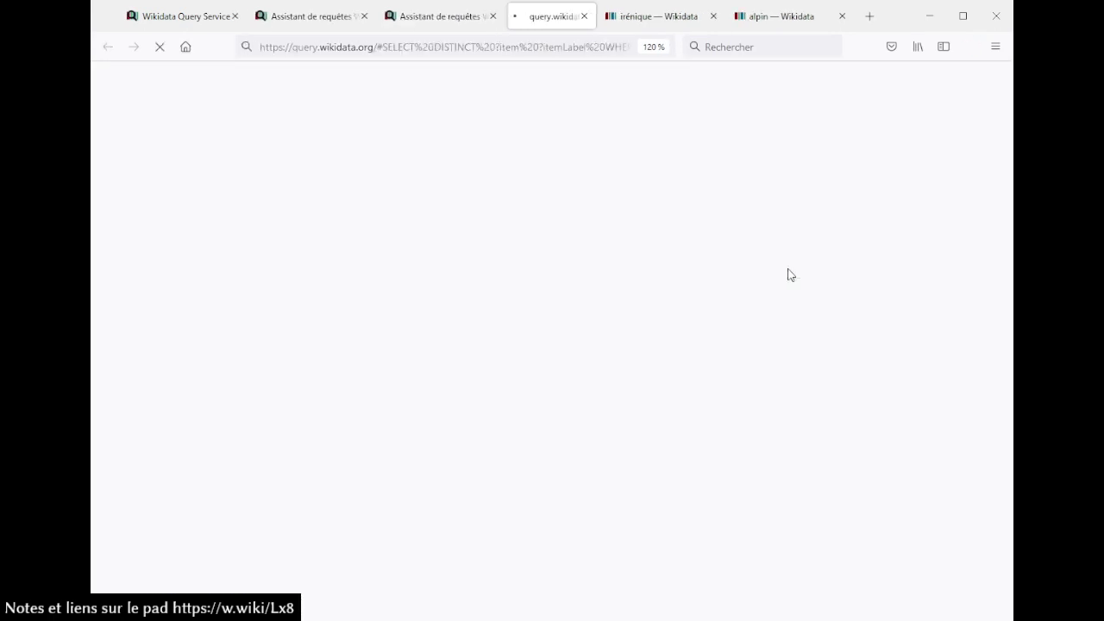
left_click(719, 16)
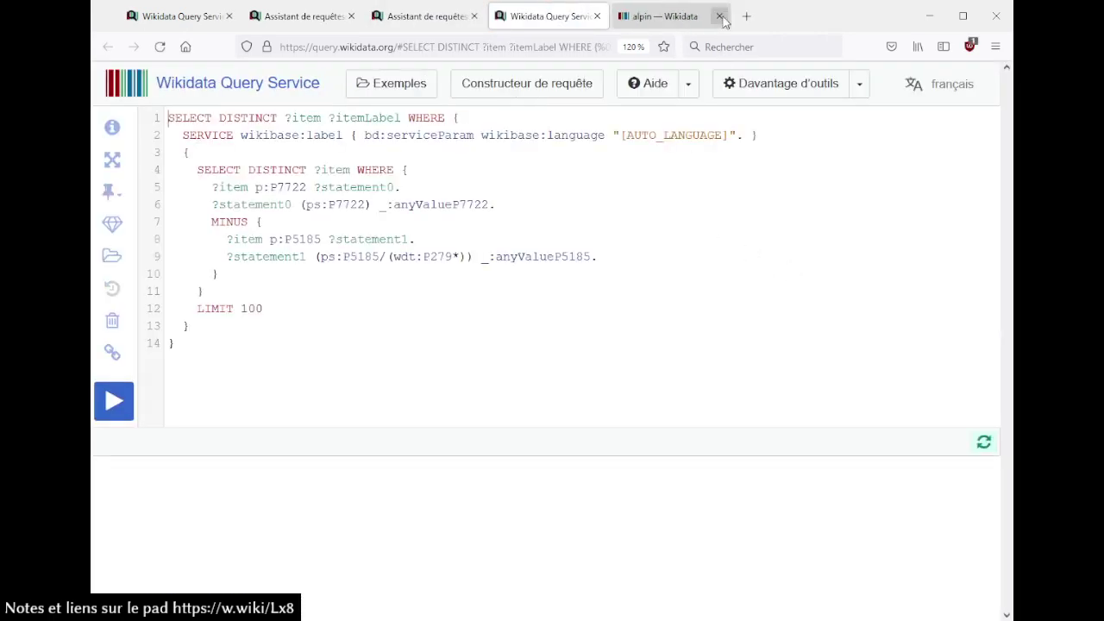
left_click(719, 17)
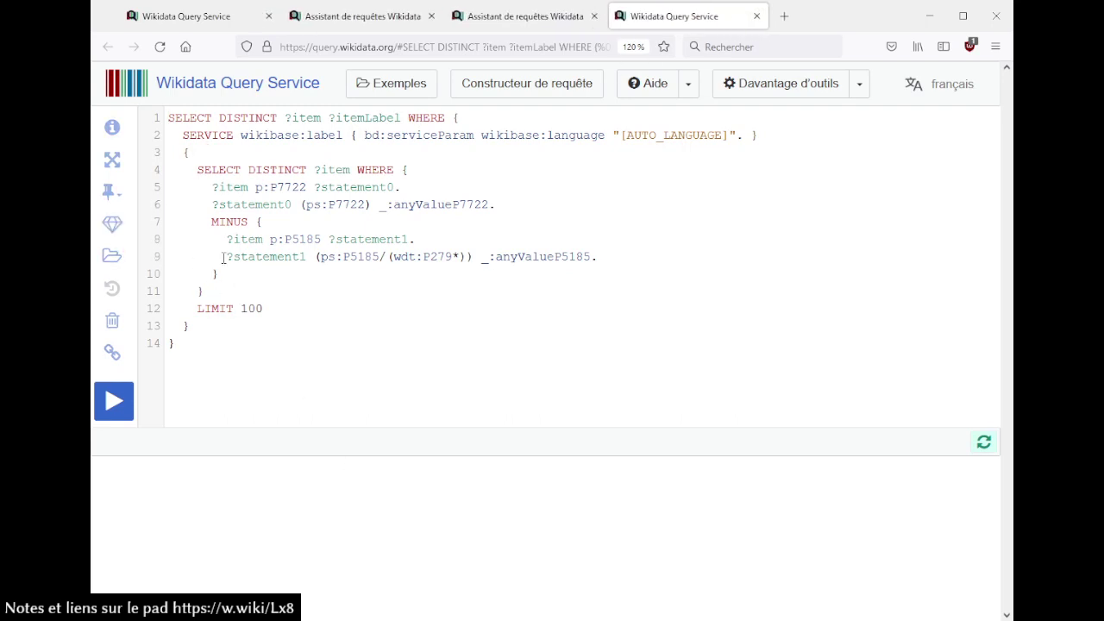
- Insert a new line below "?item p:P7722 ?statement0." starting with "?item wikibase:lexicalCategory"
left_click(429, 184)
key("Return")
type("?item wii")
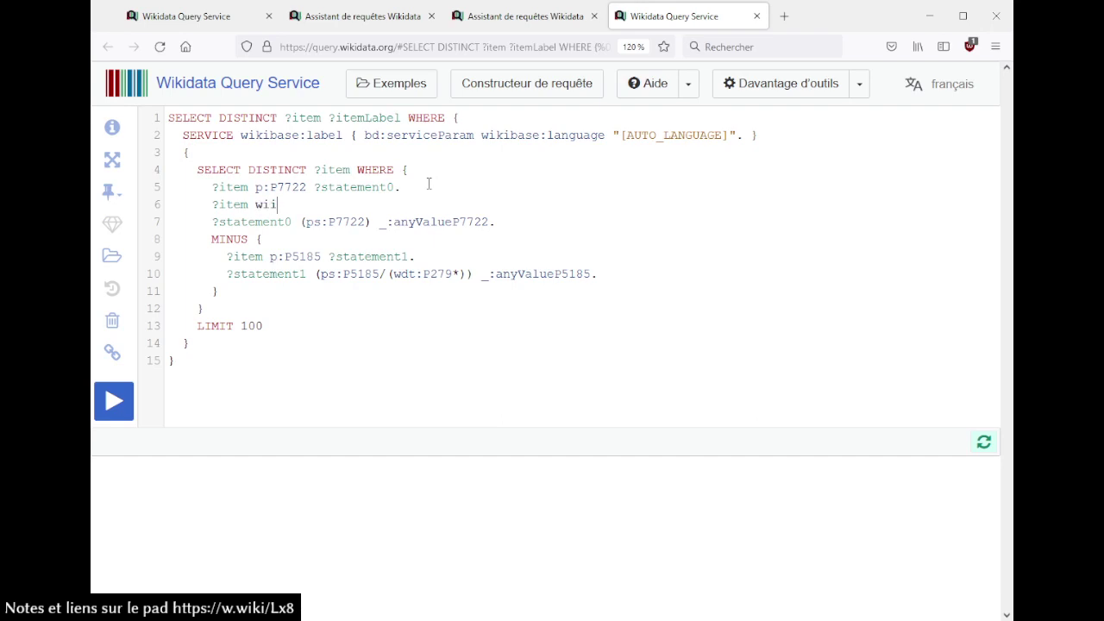
key("BackSpace")
type("kibase:l")
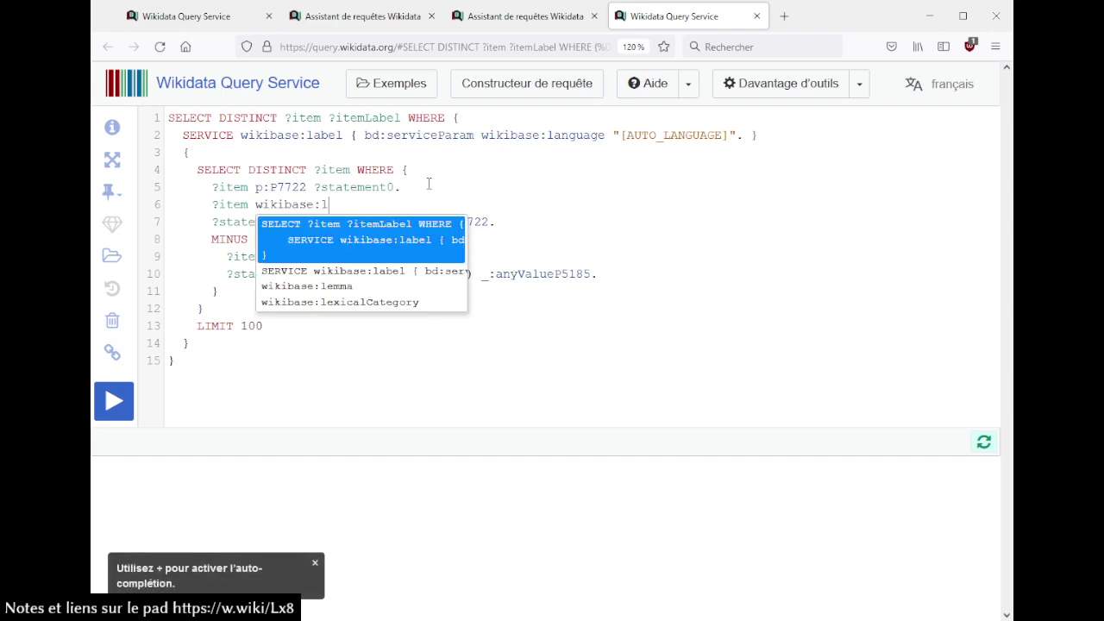
key("Down")
key("Down")
key("Down")
key("Return")
- Complete the lexical category line with wd:Q1084 (nom) and run the query
type("wd:")
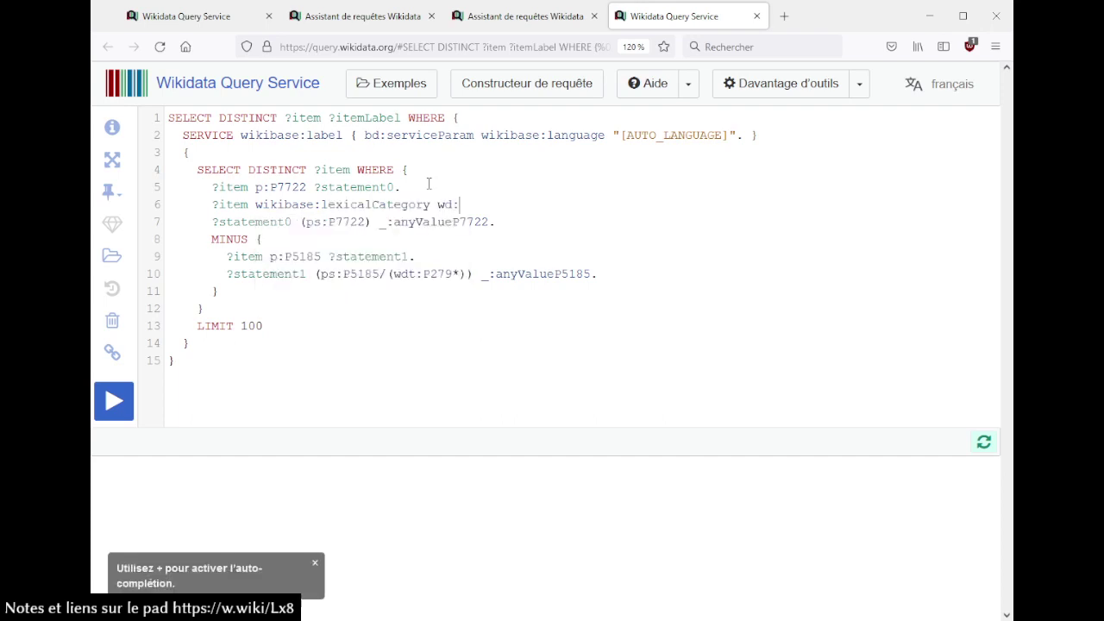
type("nom")
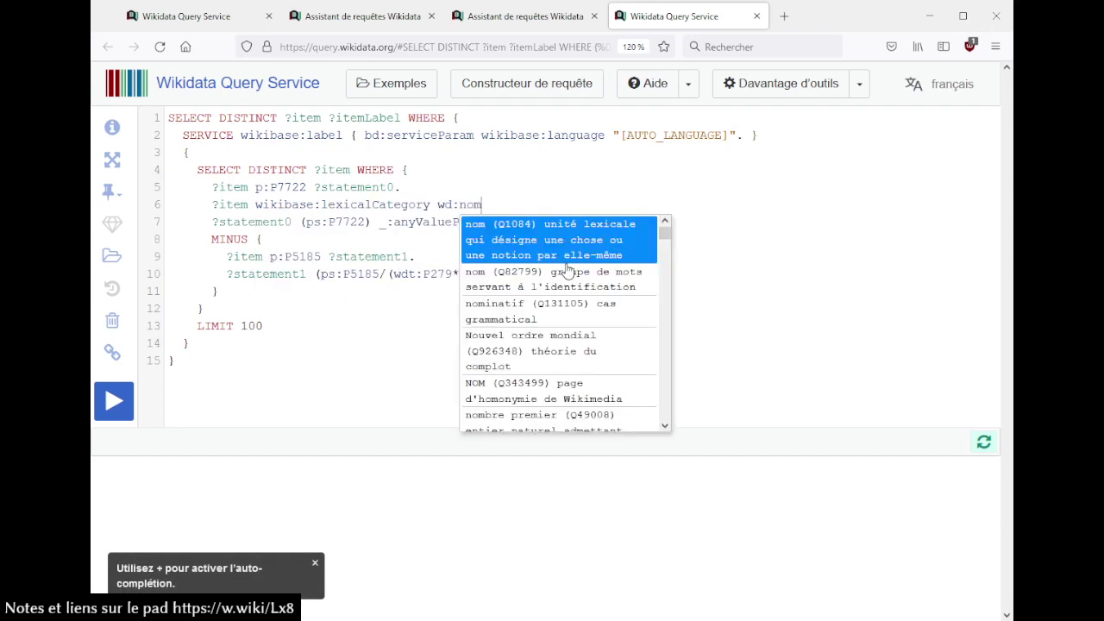
left_click(565, 240)
key("ctrl+Return")
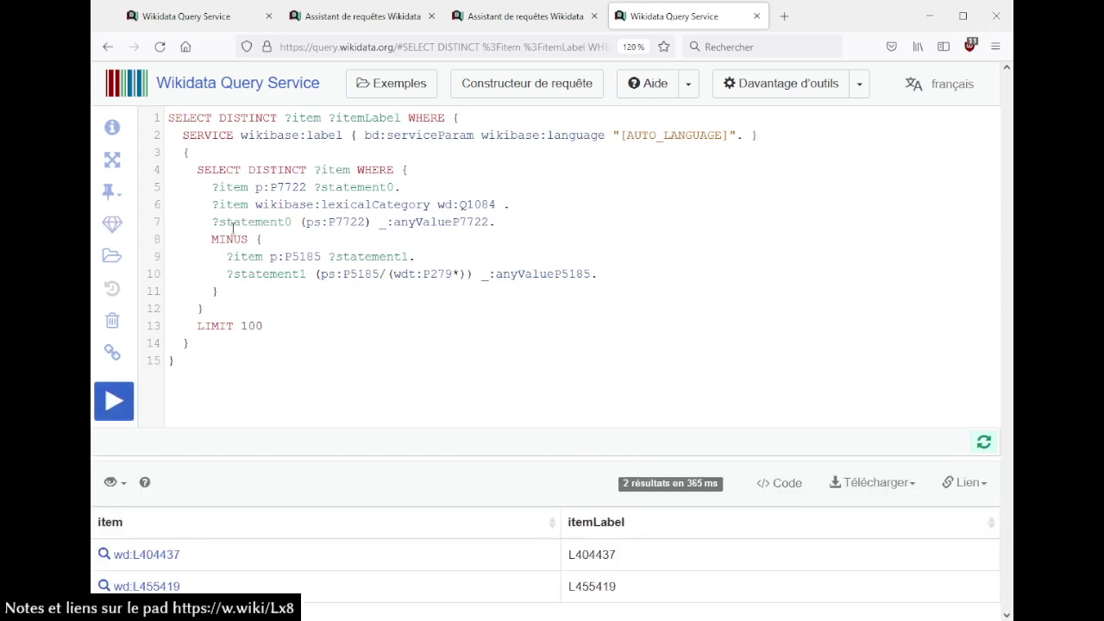
- Check the added category line, open result lexemes L404437 and L455419, and examine the declarations of parèdre
left_click_drag(217, 210, 506, 204)
left_click(569, 236)
middle_click(155, 554)
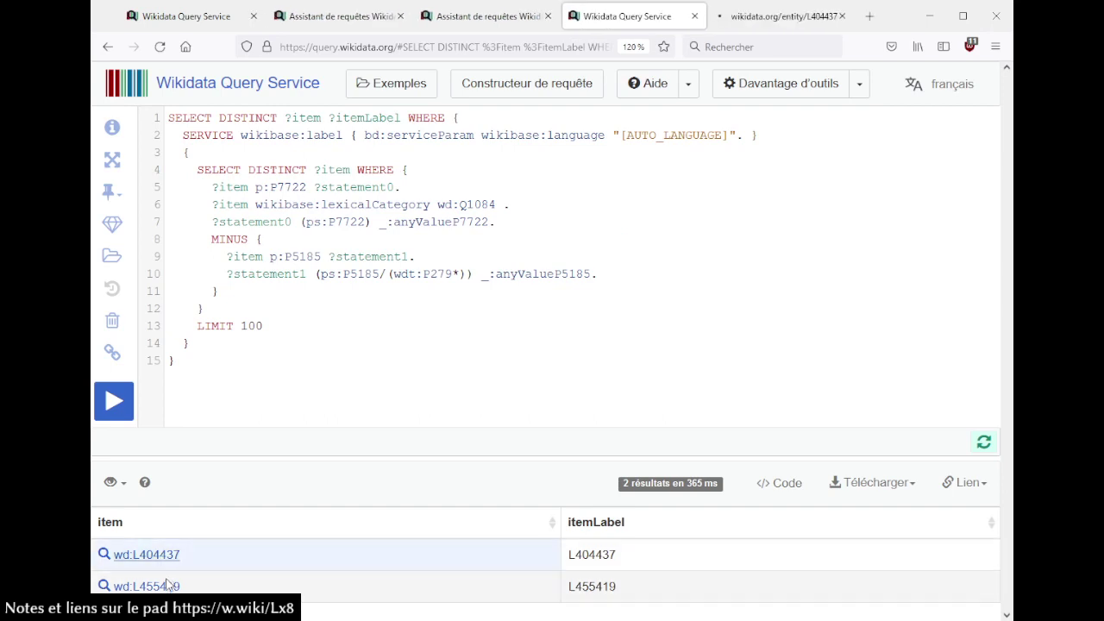
middle_click(164, 587)
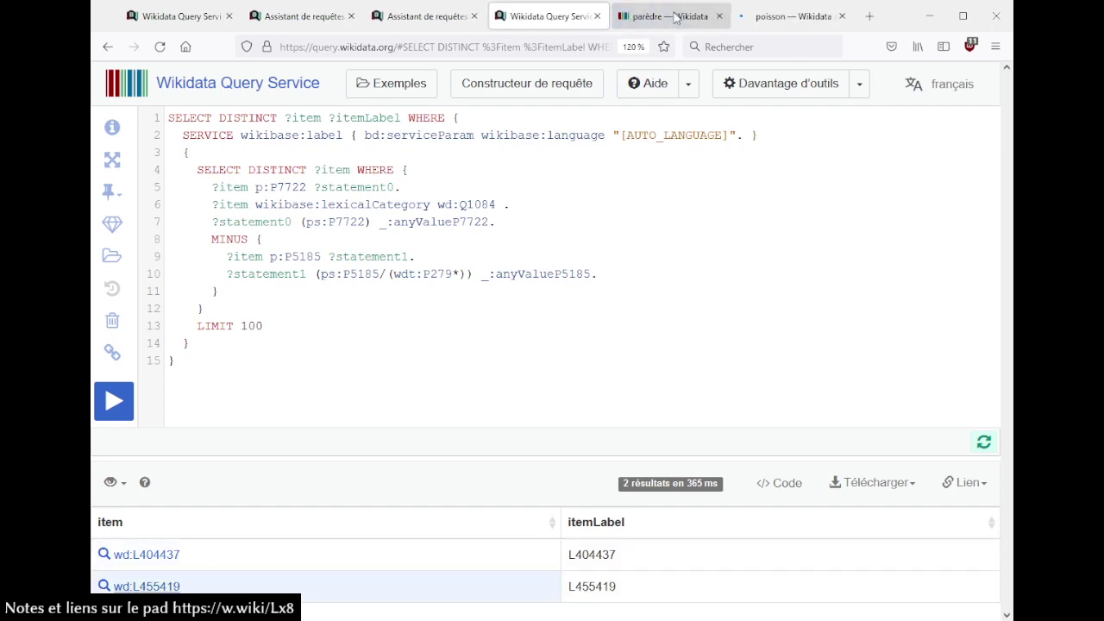
left_click(677, 17)
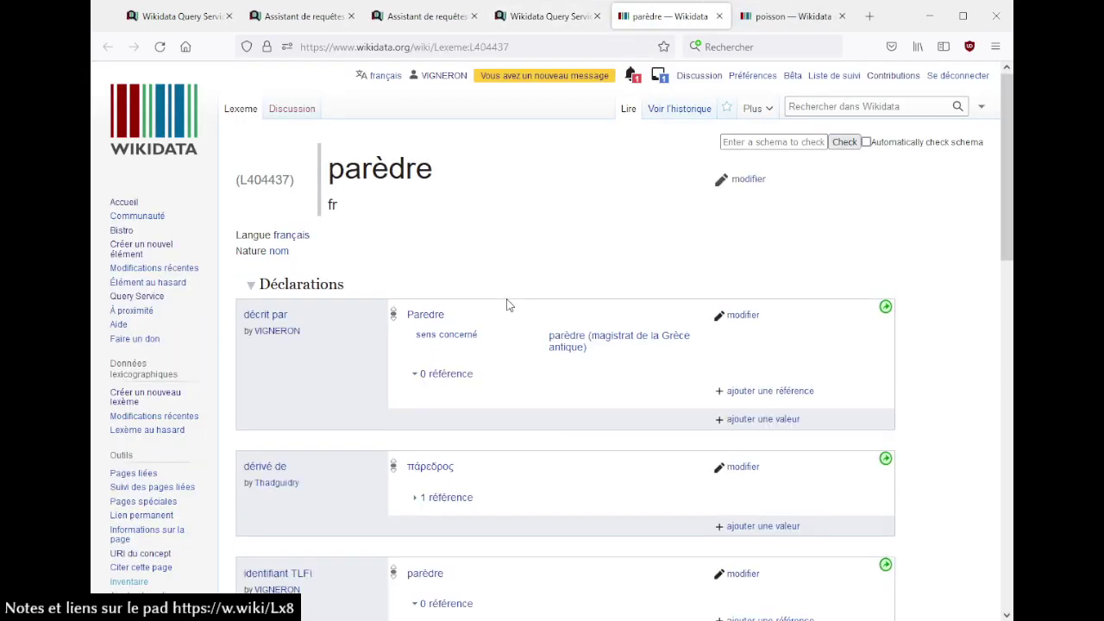
scroll(507, 306, "down", 1)
scroll(514, 318, "down", 4)
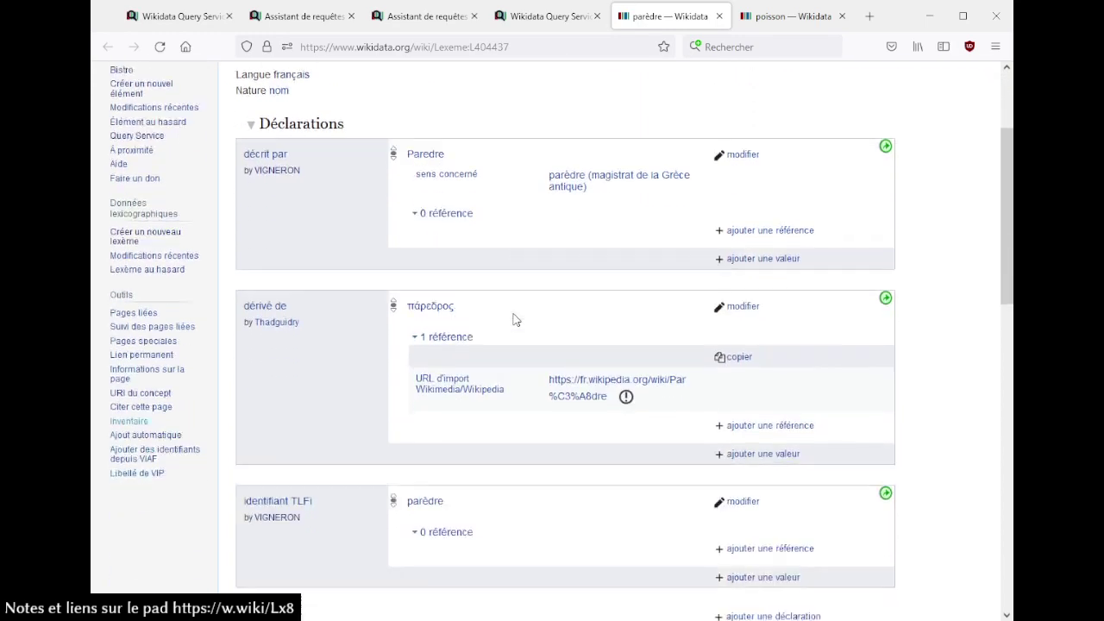
- Open parèdre's TLFi entry on CNRTL, read its grammatical category and senses, and compare with an Académie edition
left_click(425, 358)
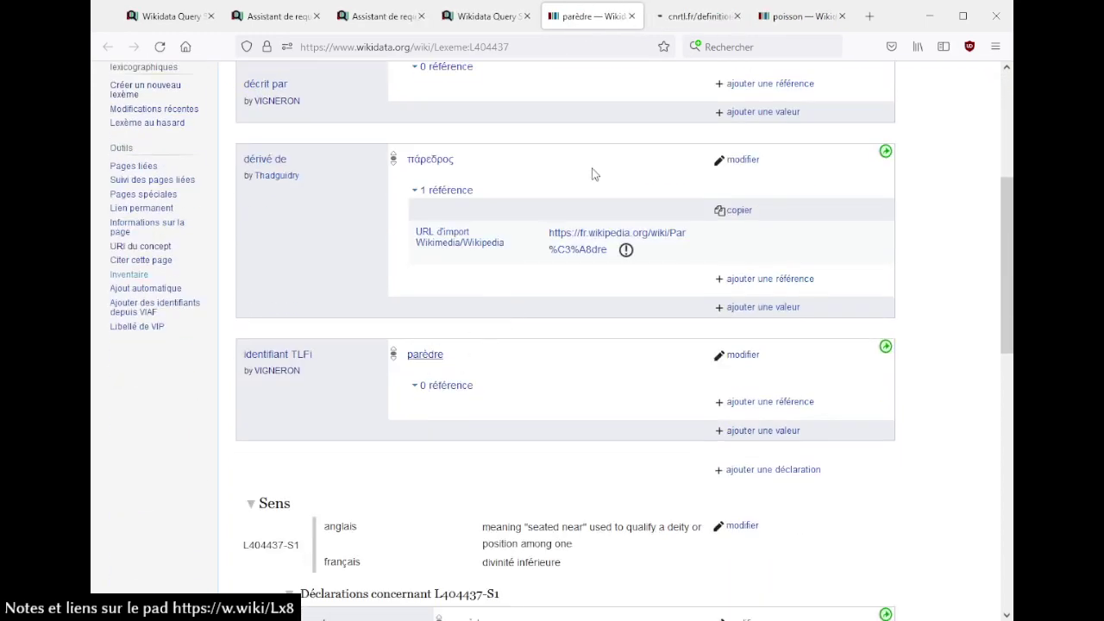
left_click(701, 15)
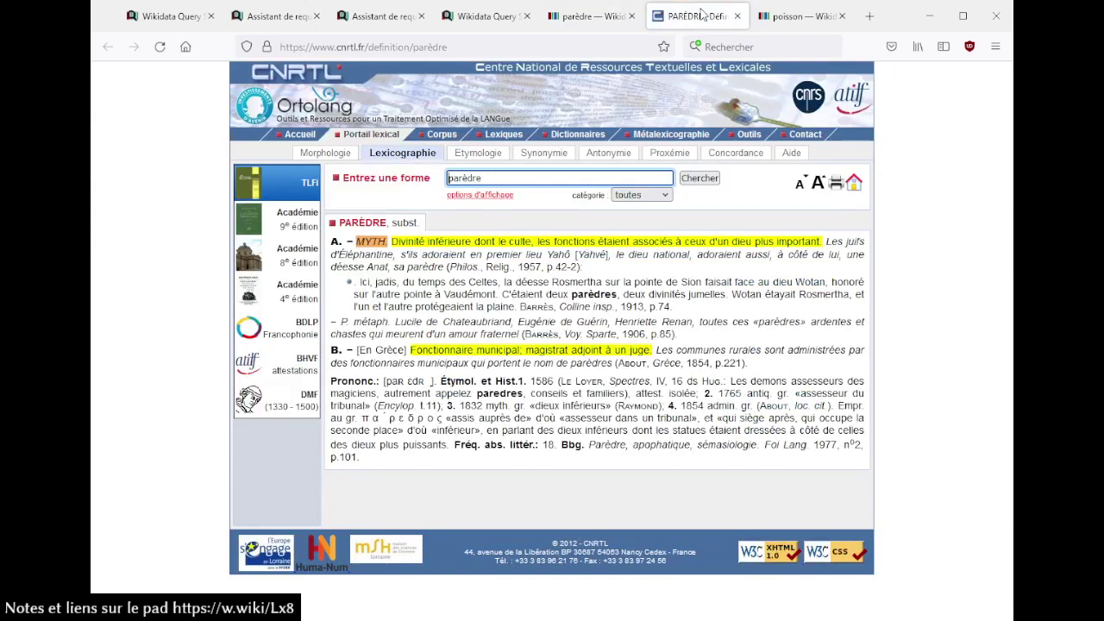
left_click(393, 231)
left_click_drag(435, 226, 397, 235)
left_click(451, 226)
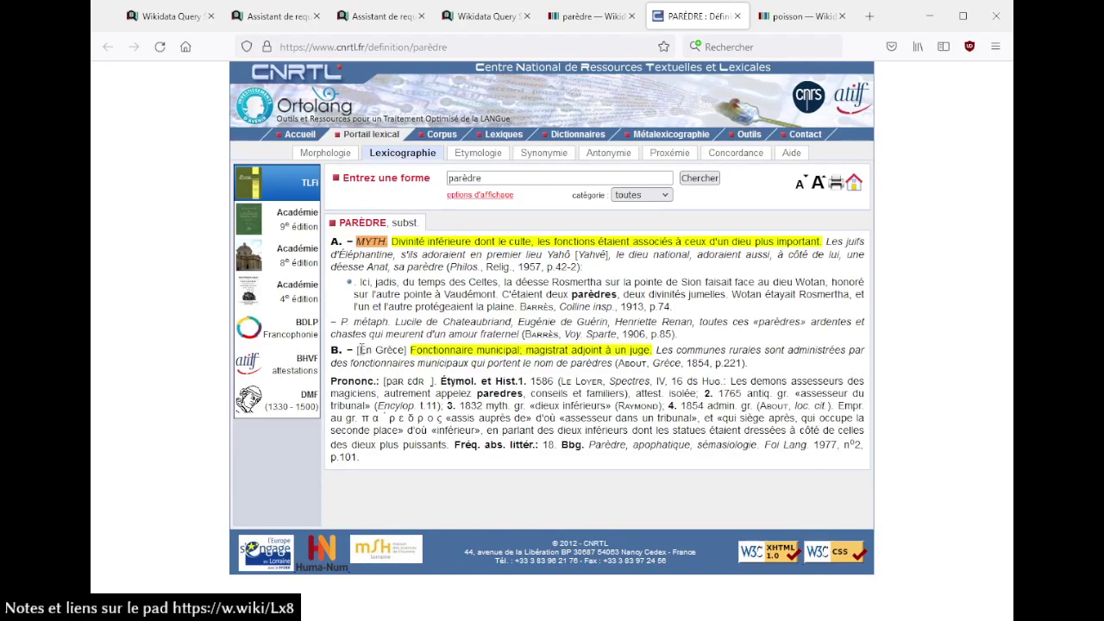
left_click_drag(364, 242, 403, 348)
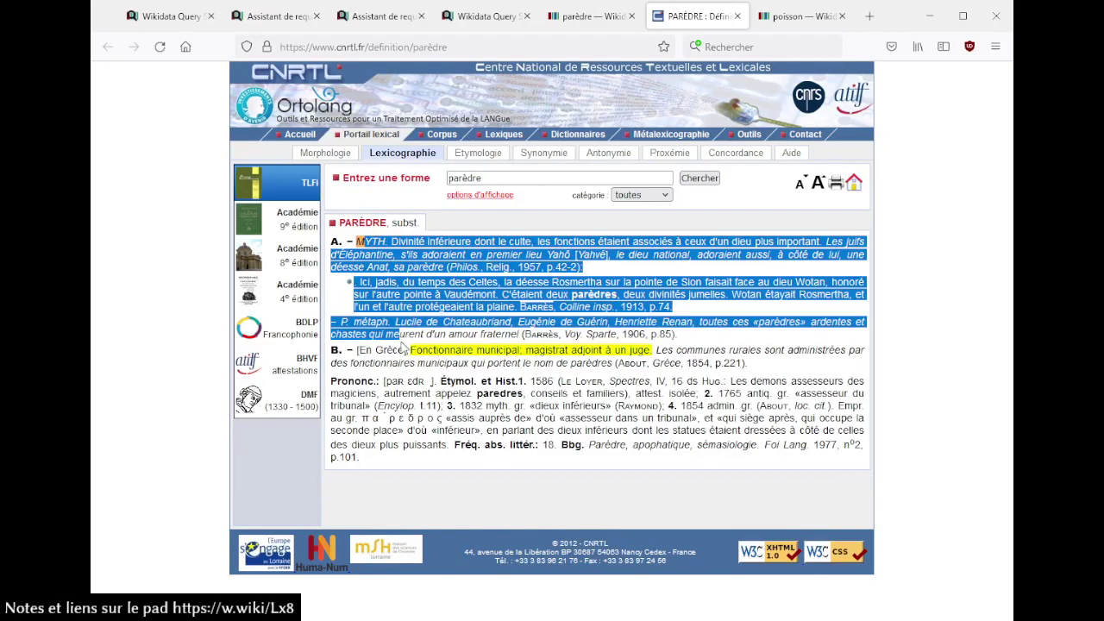
left_click(402, 348)
left_click(302, 231)
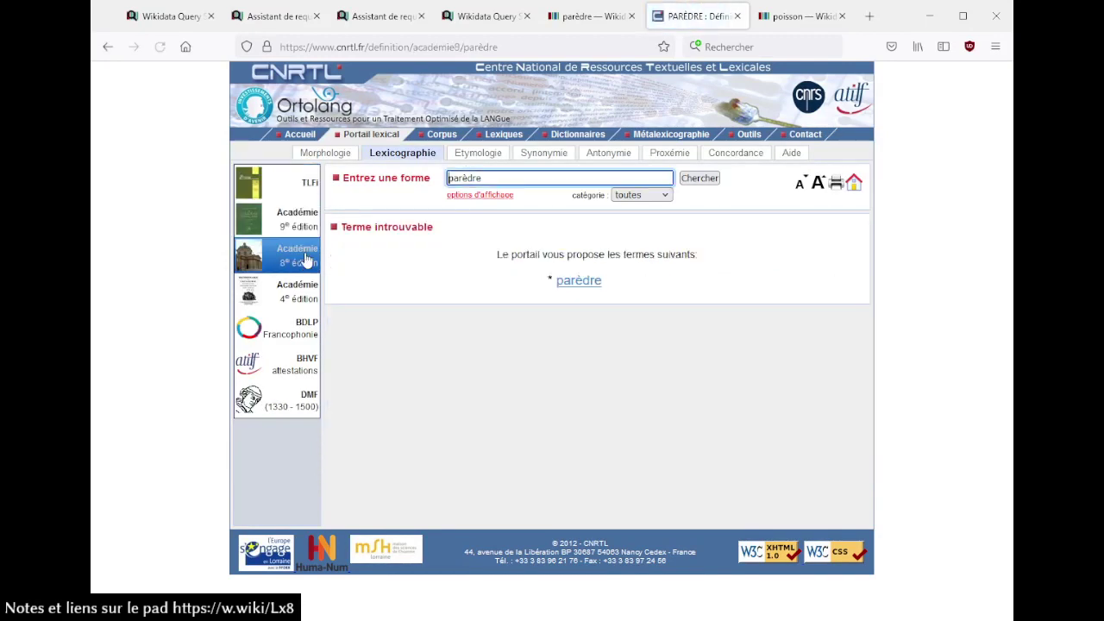
left_click(304, 186)
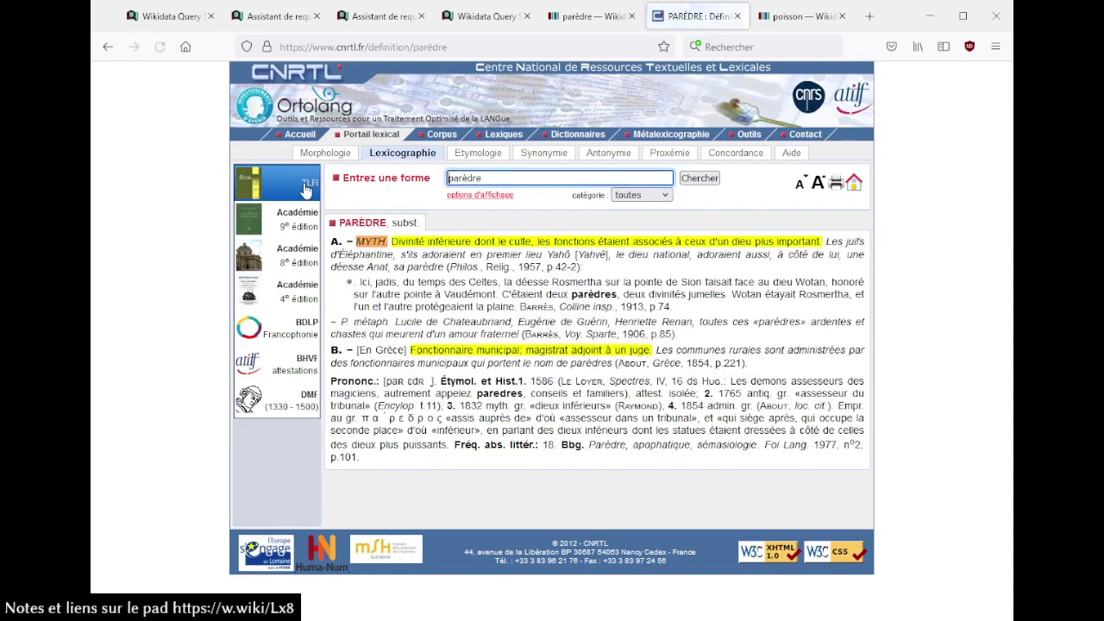
- Look over the parèdre lexeme again, and close it together with its CNRTL definition page
left_click(602, 11)
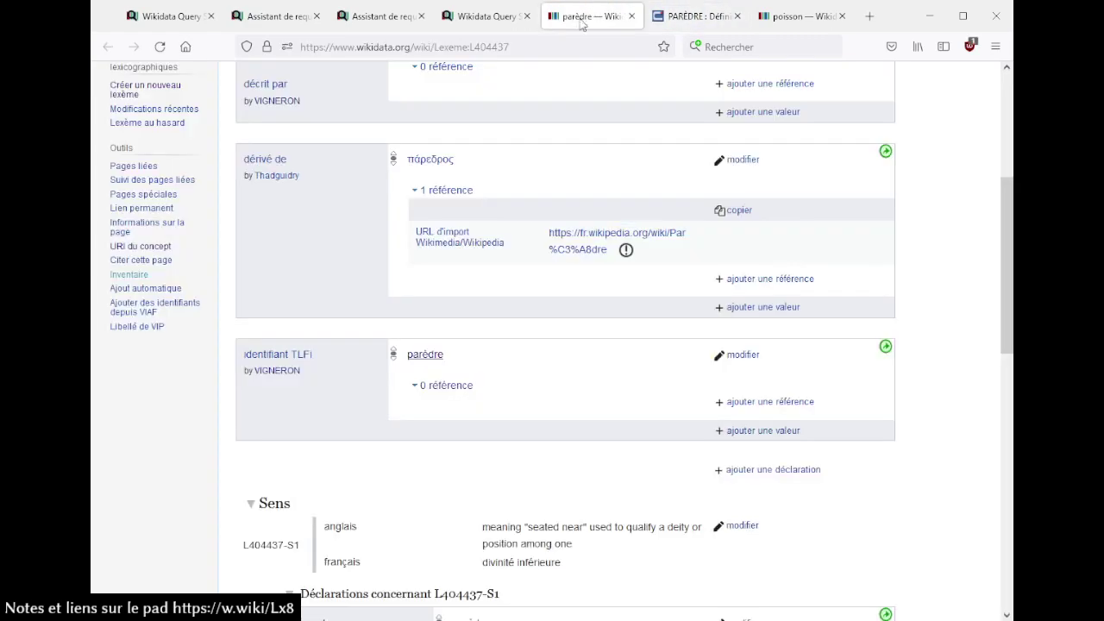
scroll(487, 352, "up", 3)
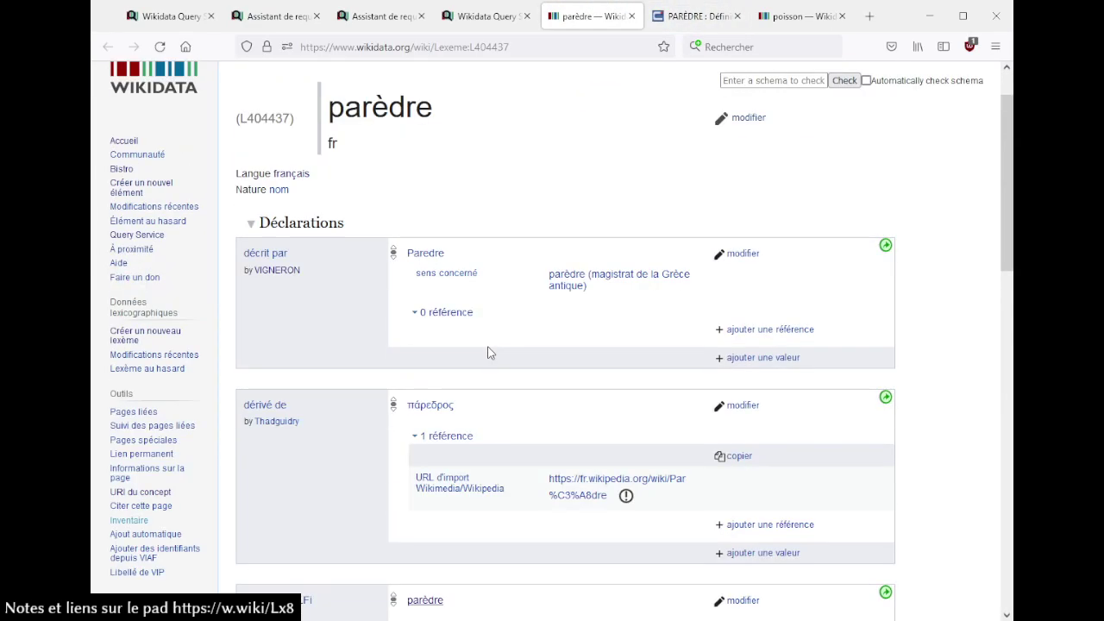
left_click(630, 17)
left_click(630, 16)
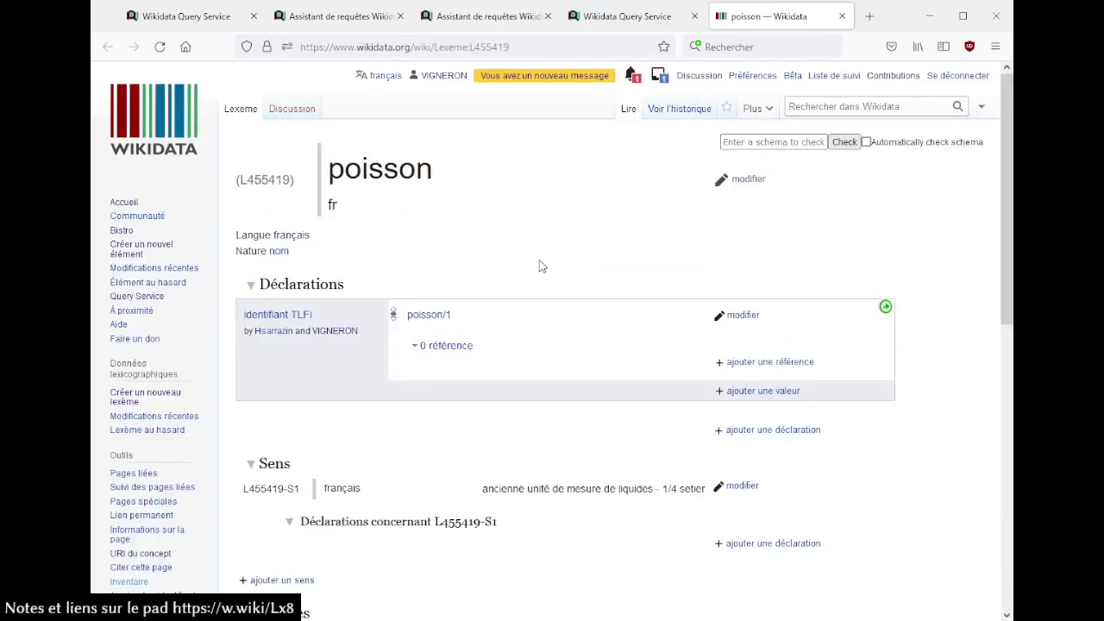
- Examine the poisson lexeme's sense and forms, and compare them with the TLFi entry poisson/1 to check its gender
scroll(541, 267, "down", 3)
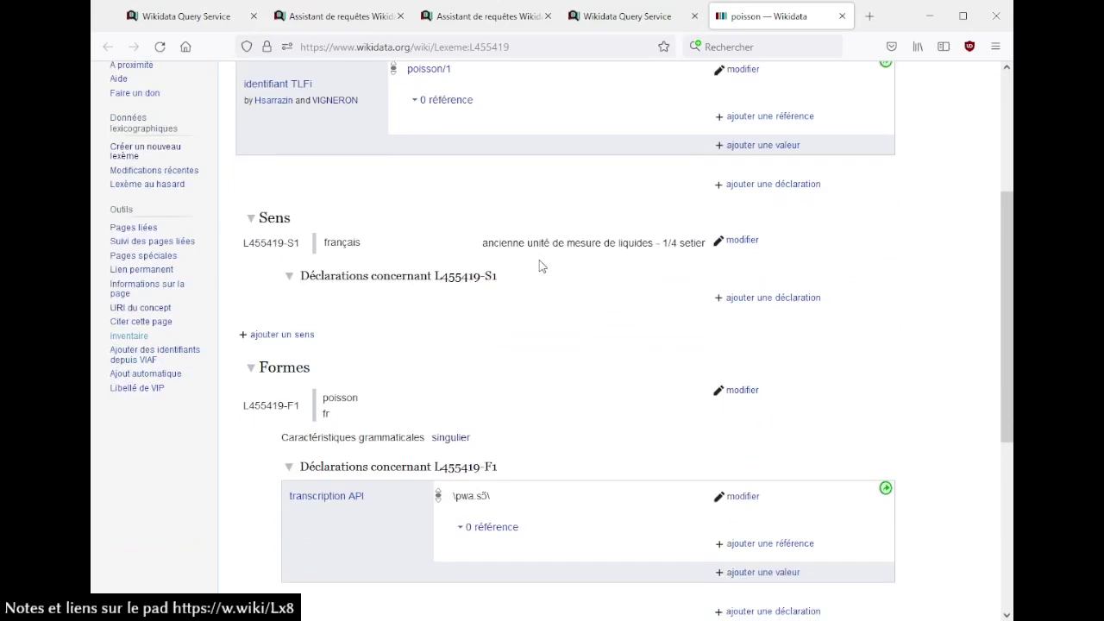
scroll(541, 266, "up", 3)
middle_click(427, 315)
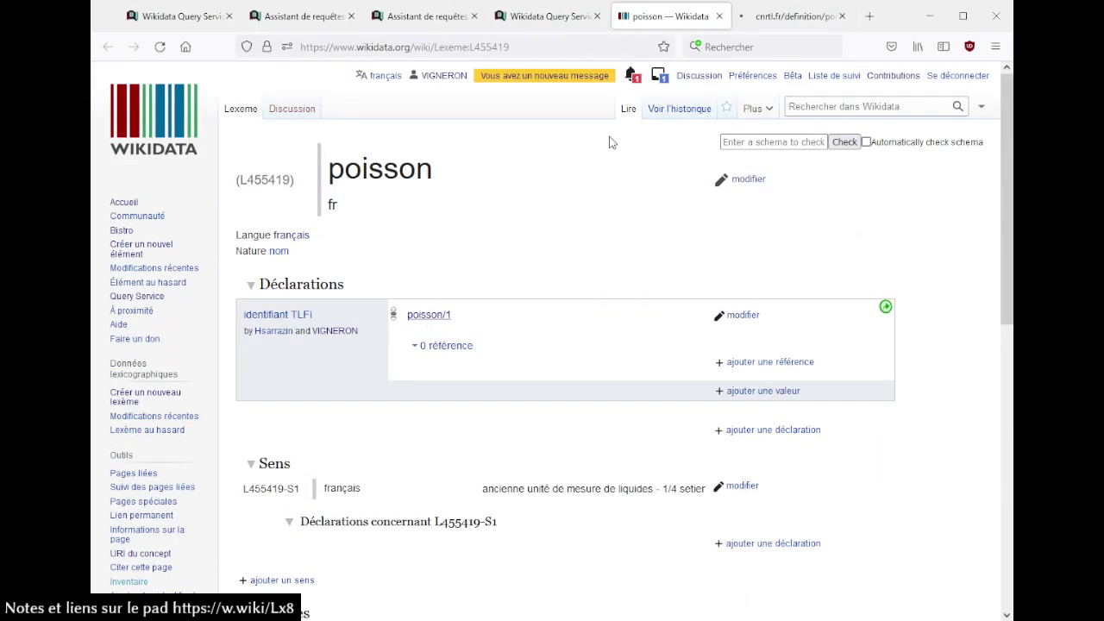
left_click(789, 16)
left_click(677, 16)
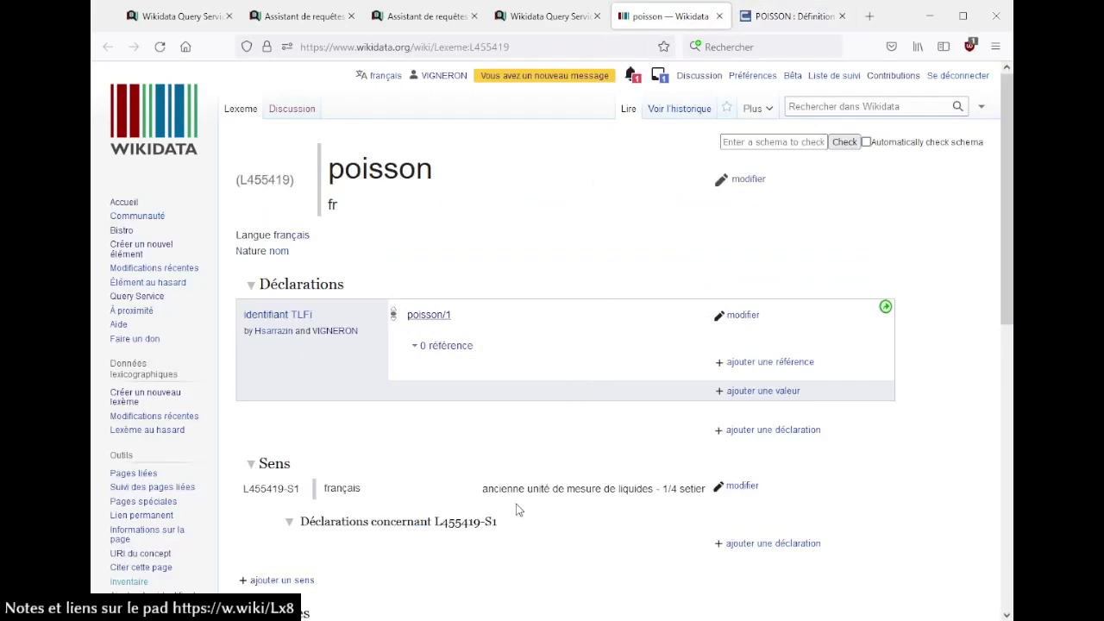
left_click_drag(503, 489, 593, 490)
left_click(656, 415)
left_click(777, 15)
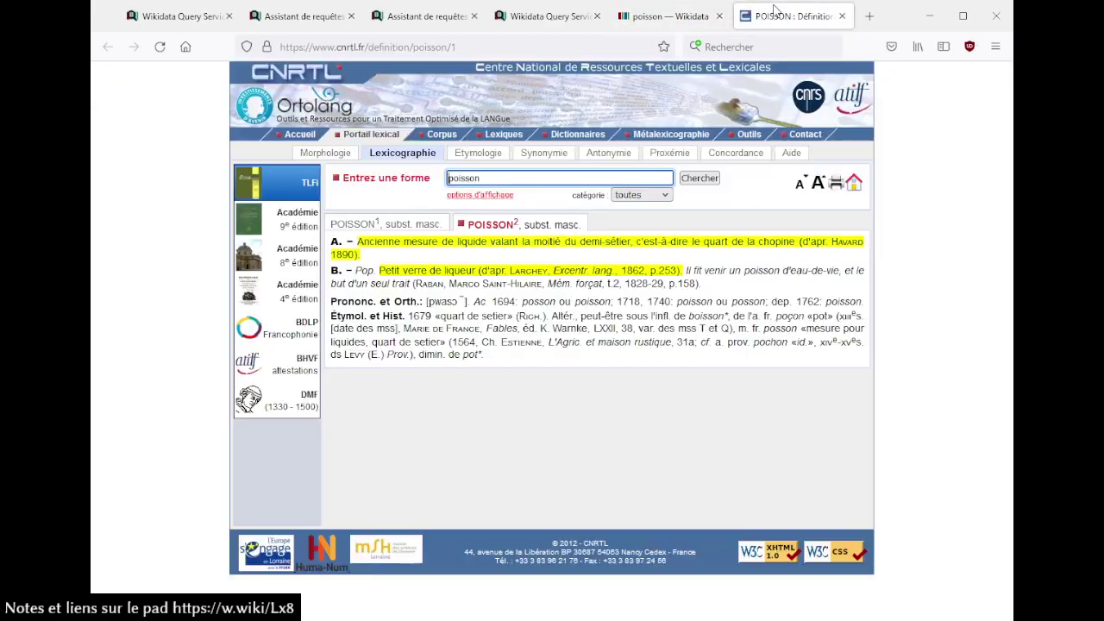
left_click(542, 226)
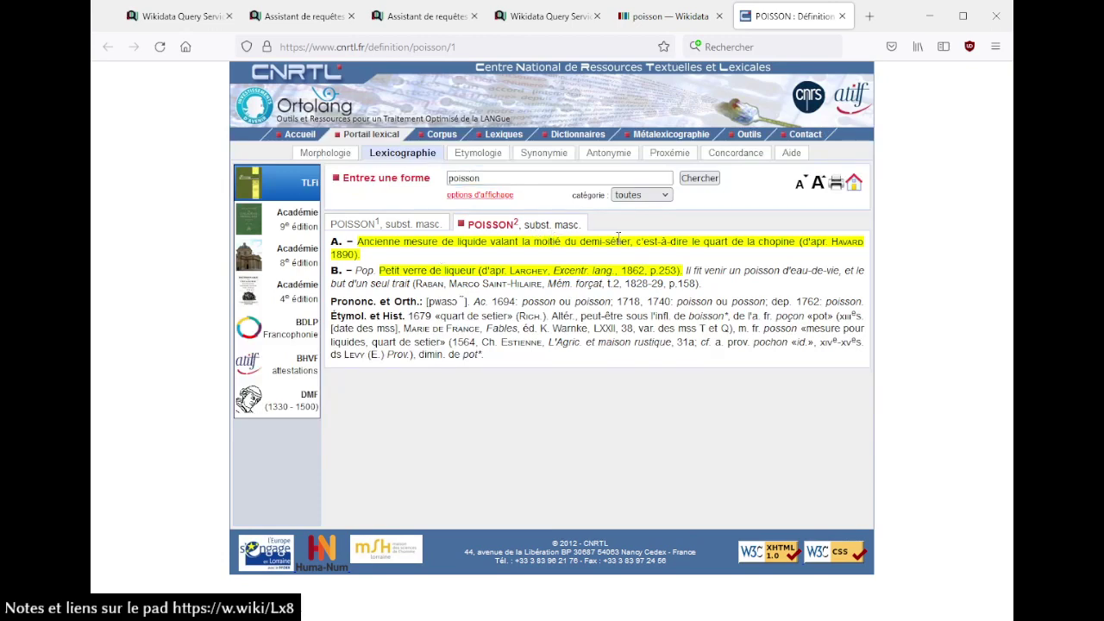
- Add and publish genre grammatical masculin on the poisson lexeme, and close the lexeme together with its CNRTL definition page
left_click(653, 13)
scroll(575, 340, "down", 3)
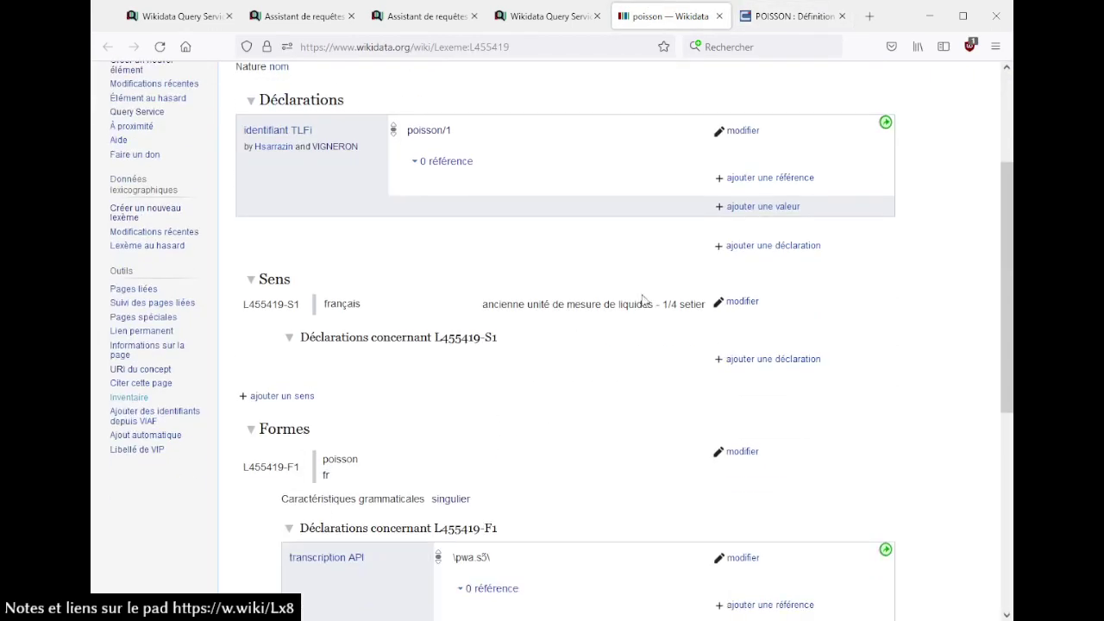
left_click(781, 255)
type("genre gr")
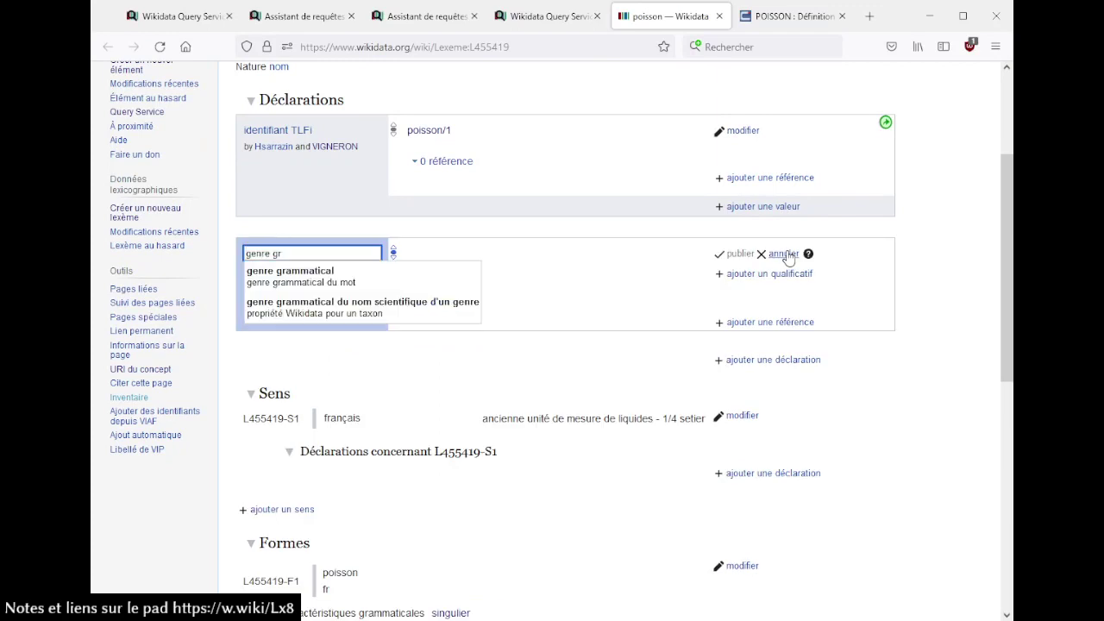
left_click(292, 273)
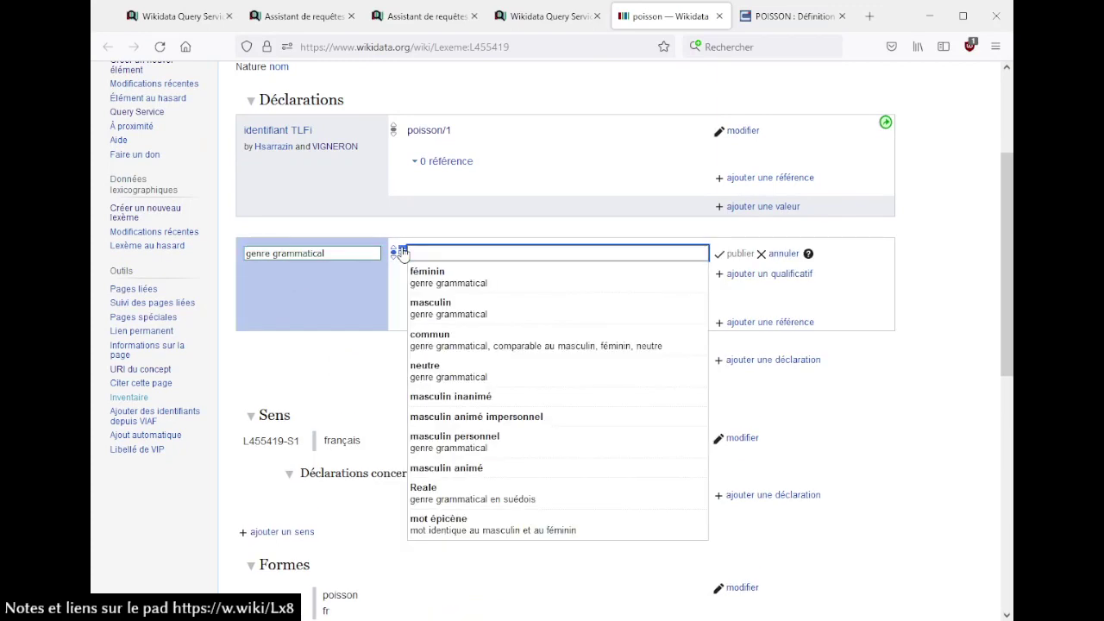
left_click(479, 309)
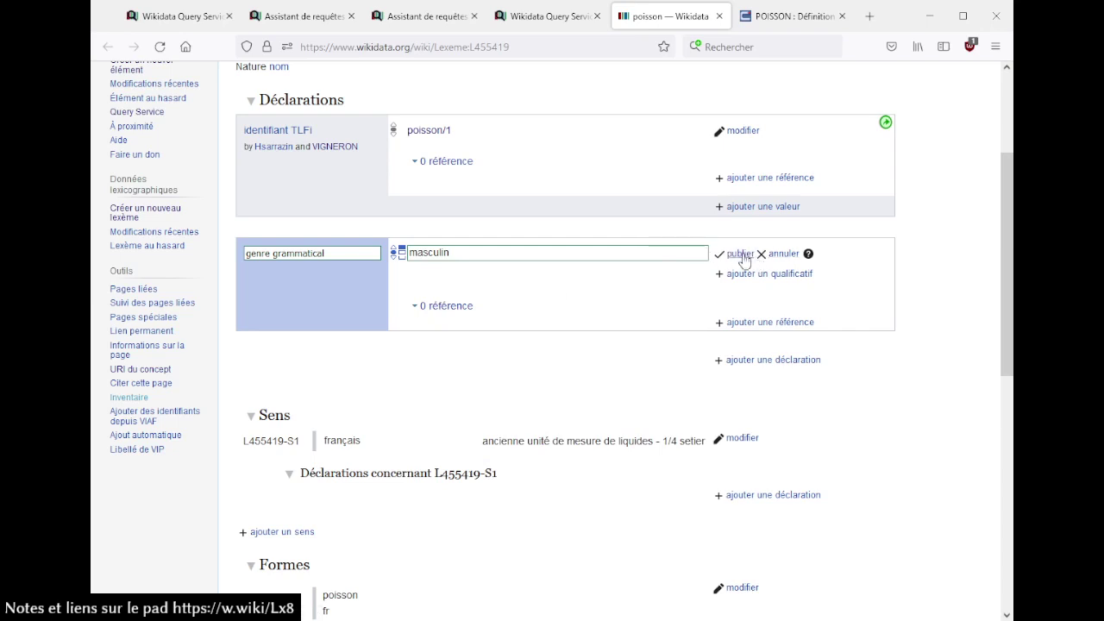
left_click(739, 255)
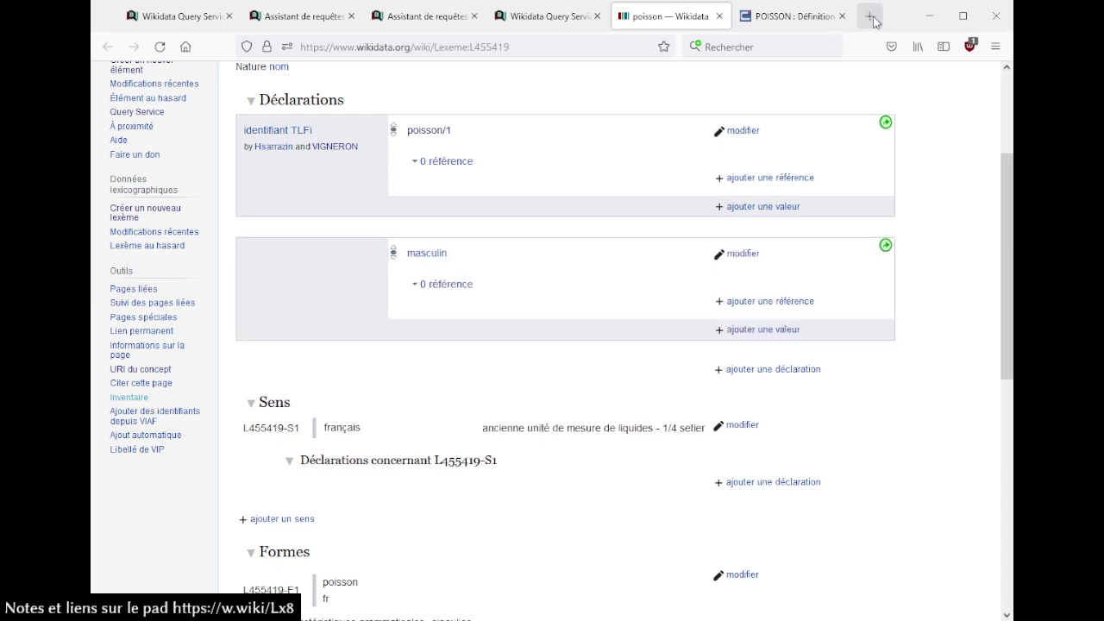
left_click(843, 17)
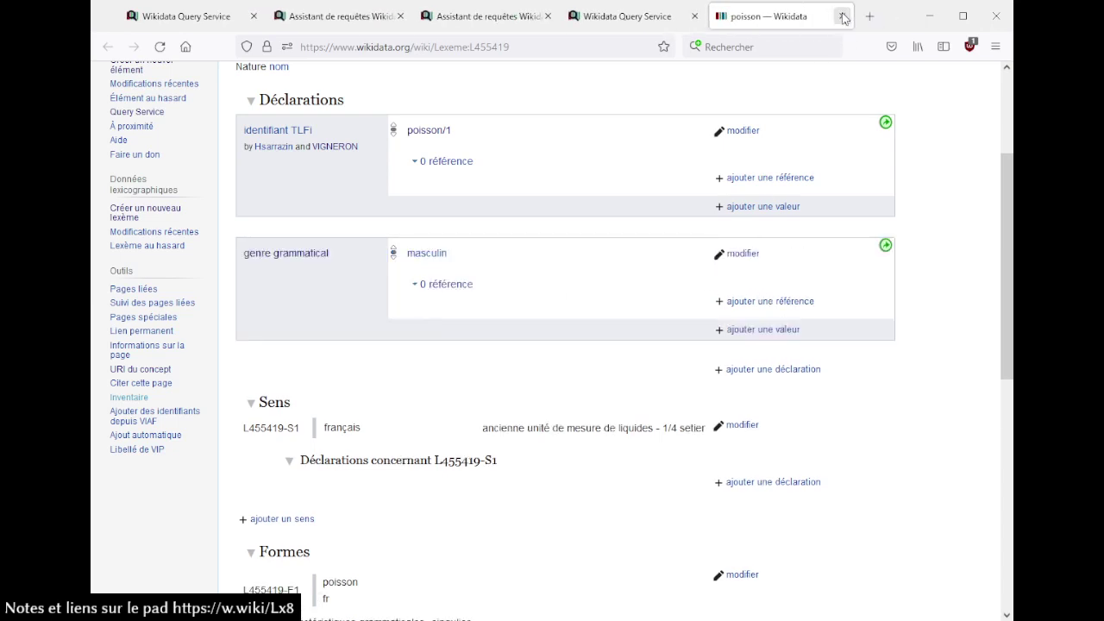
left_click(843, 16)
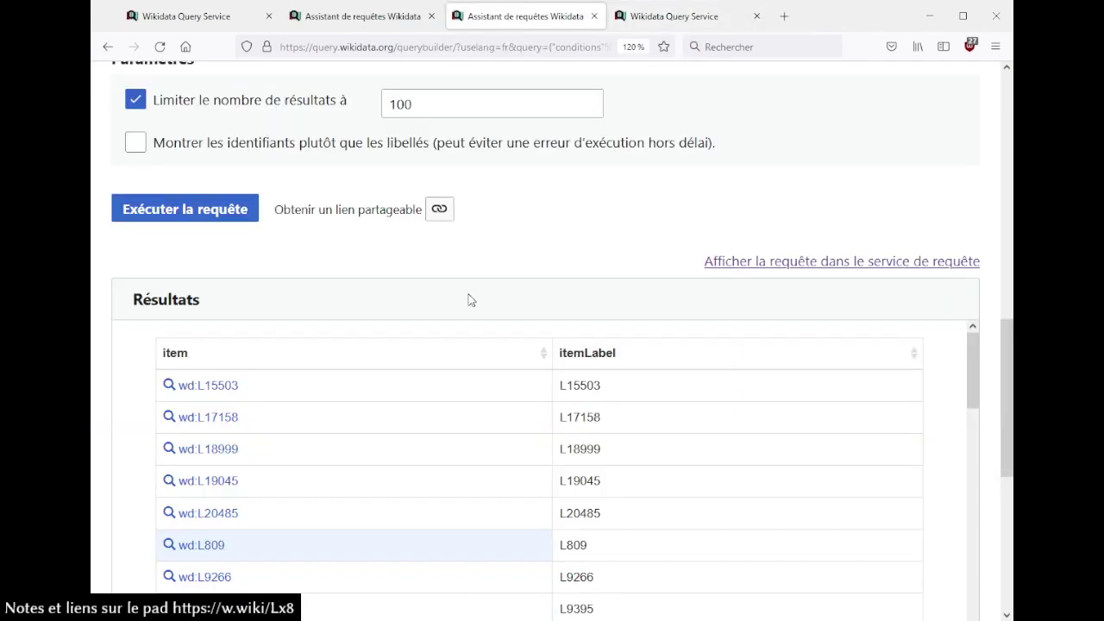
- Reduce the SPARQL query's MINUS block to ?item p:P5185 [], rerun the query, and close that query page
left_click(509, 16)
scroll(549, 245, "up", 5)
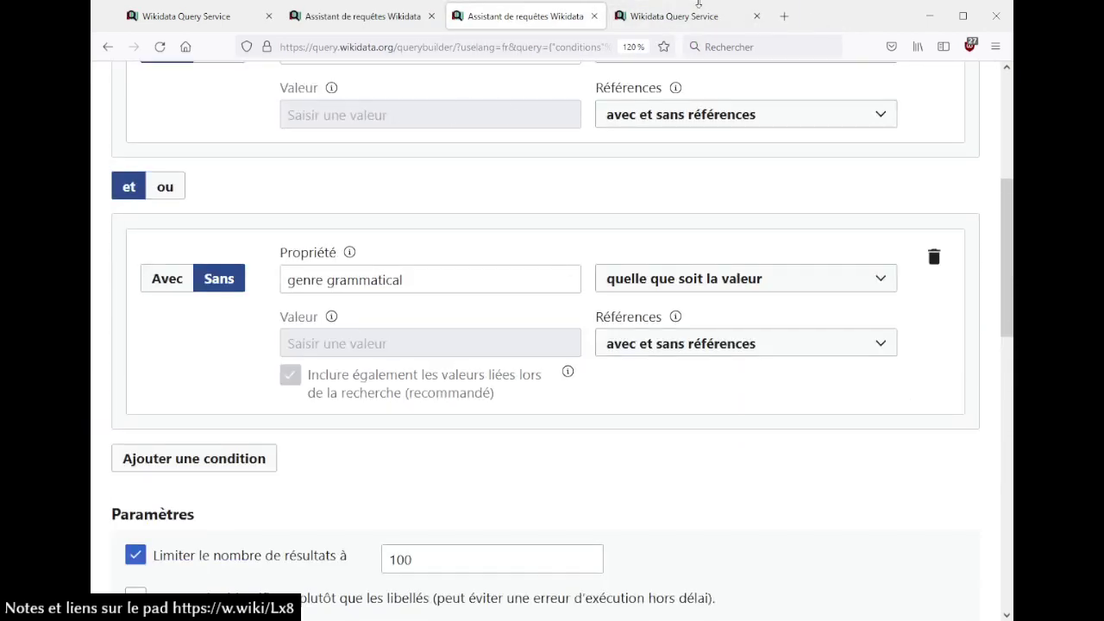
left_click(647, 20)
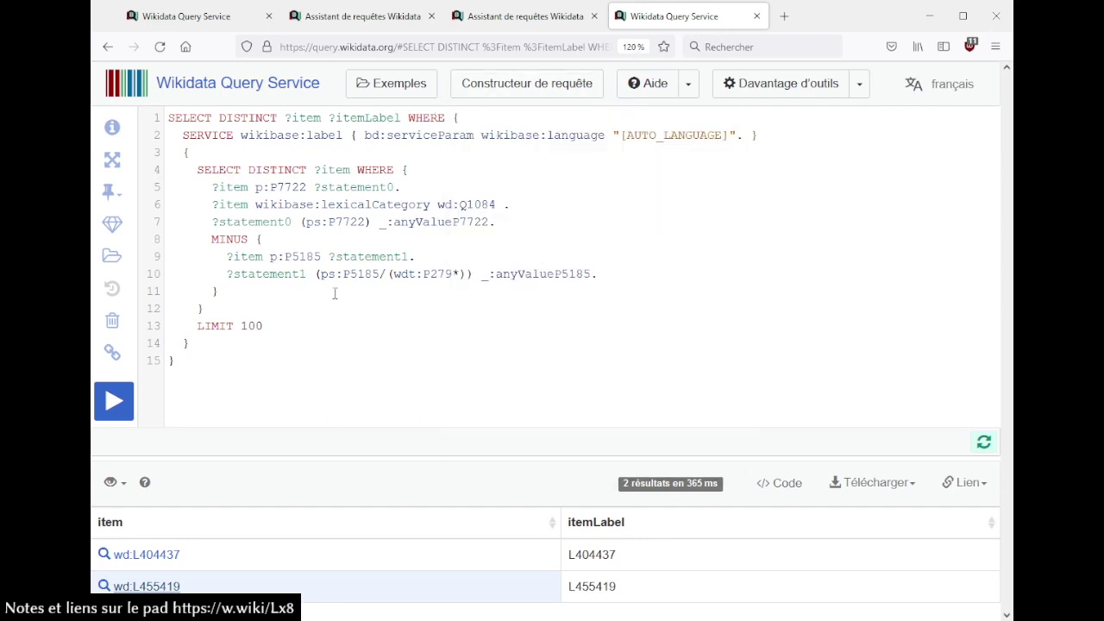
left_click_drag(329, 256, 612, 270)
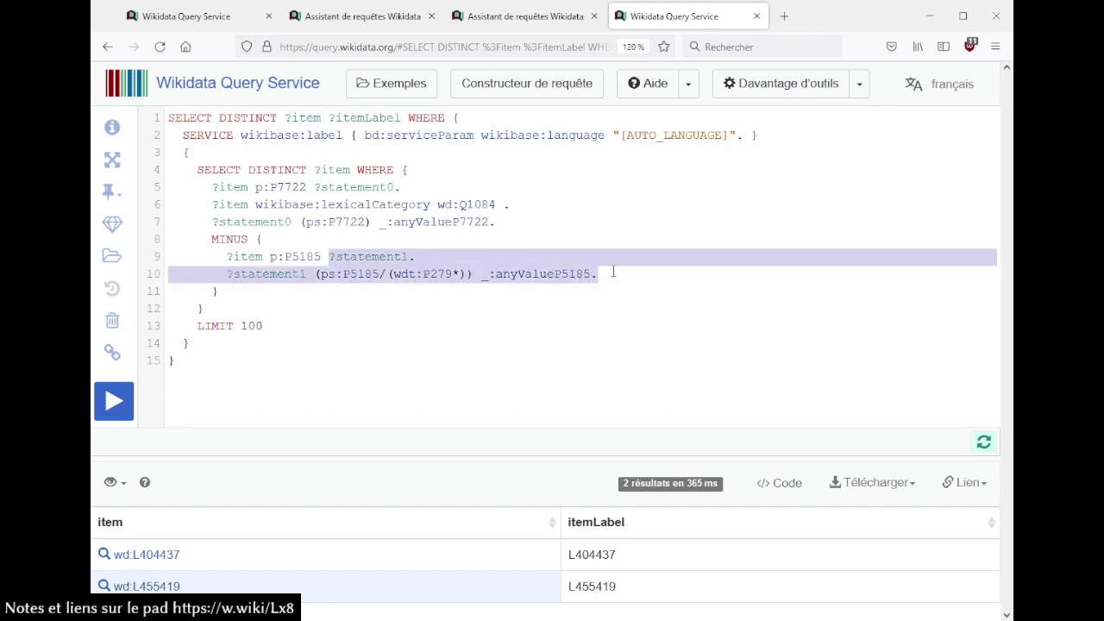
type("[]")
key("ctrl+Return")
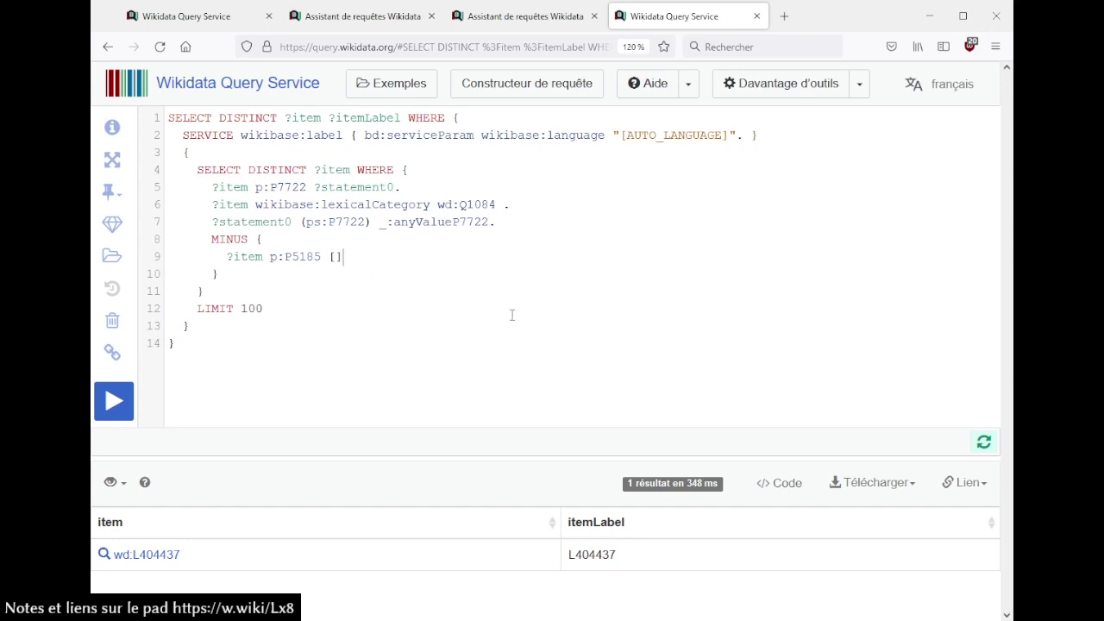
left_click(762, 17)
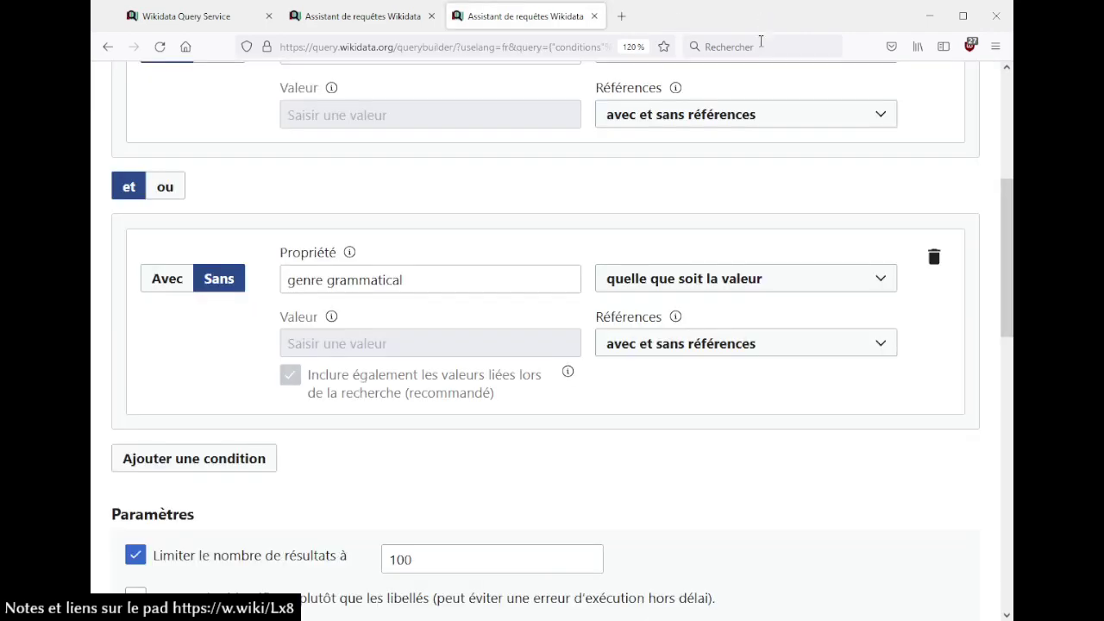
- Look over the query builder's identifiant TLFi and genre grammatical conditions, its result limit and the result list
scroll(703, 199, "up", 4)
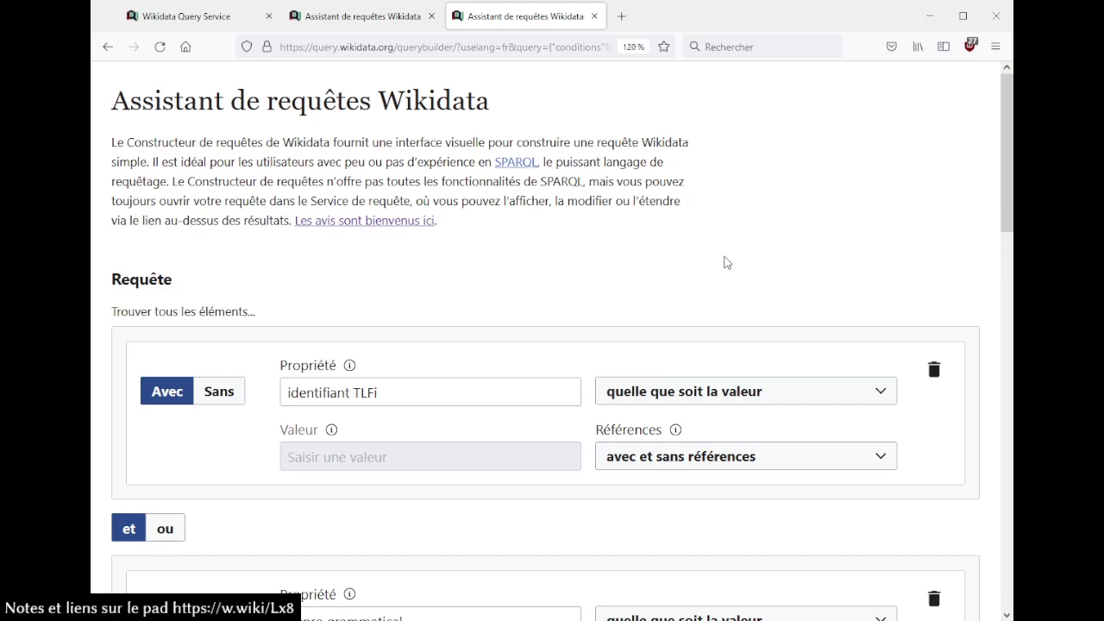
scroll(730, 263, "down", 4)
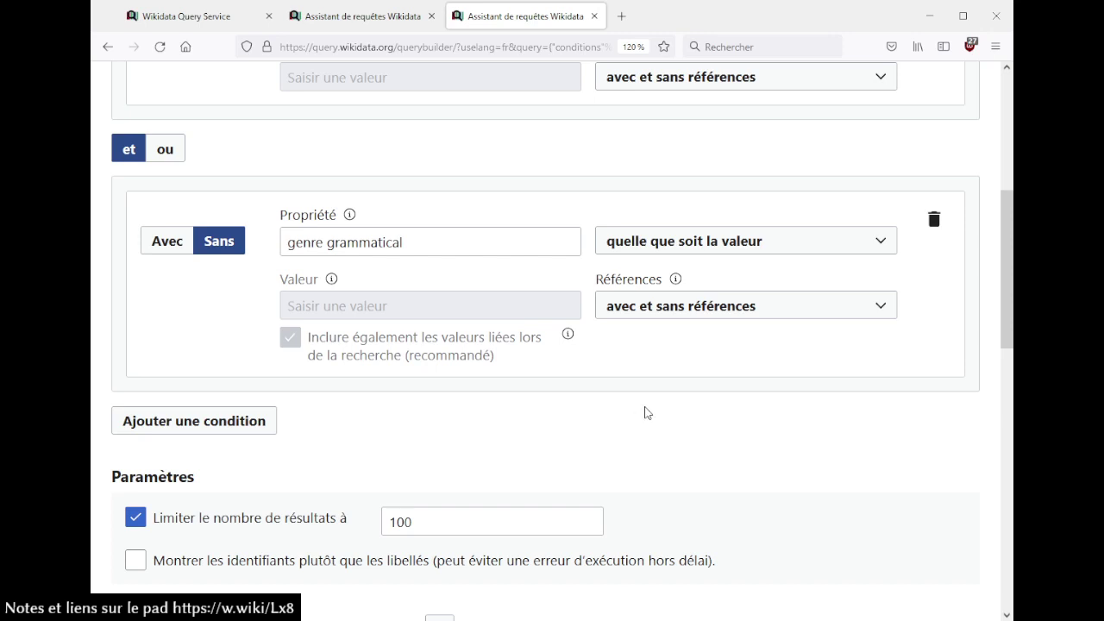
scroll(631, 412, "up", 5)
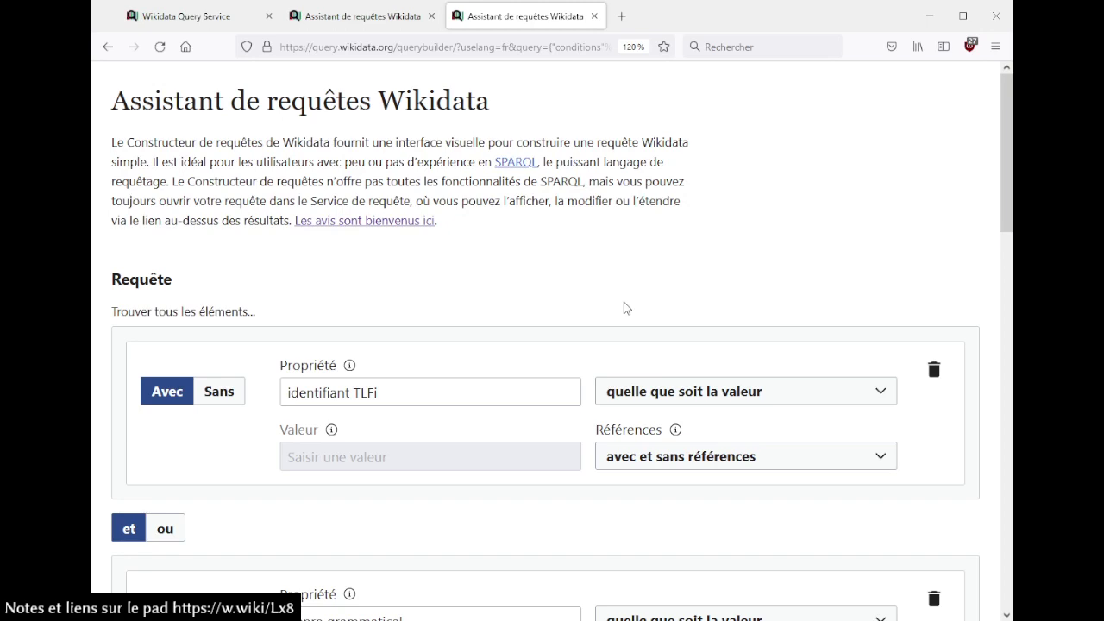
scroll(626, 308, "down", 8)
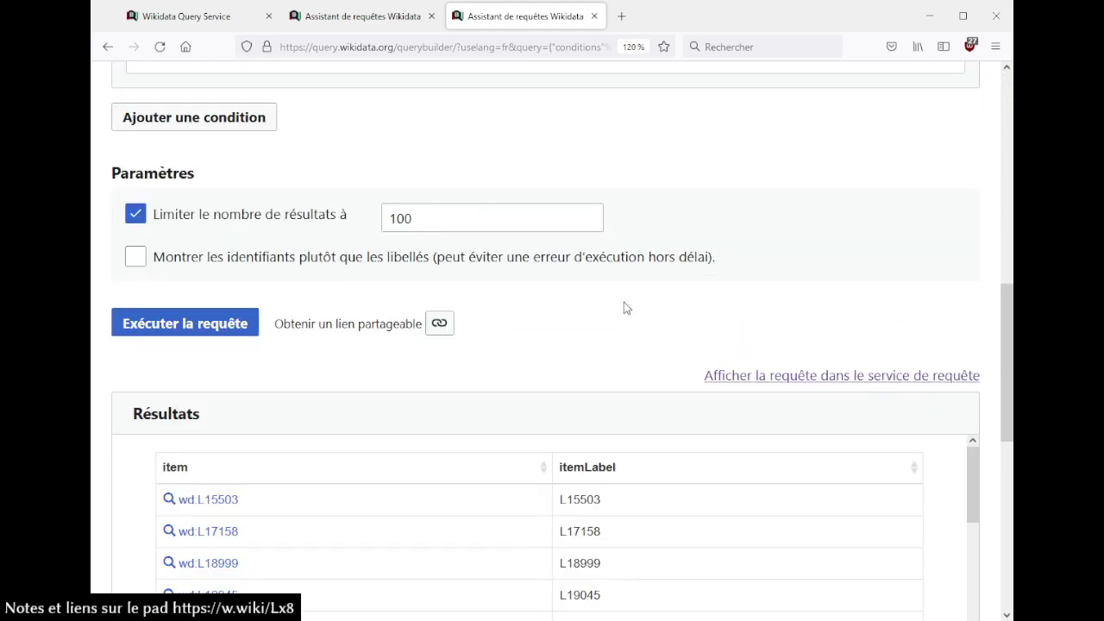
scroll(625, 303, "up", 10)
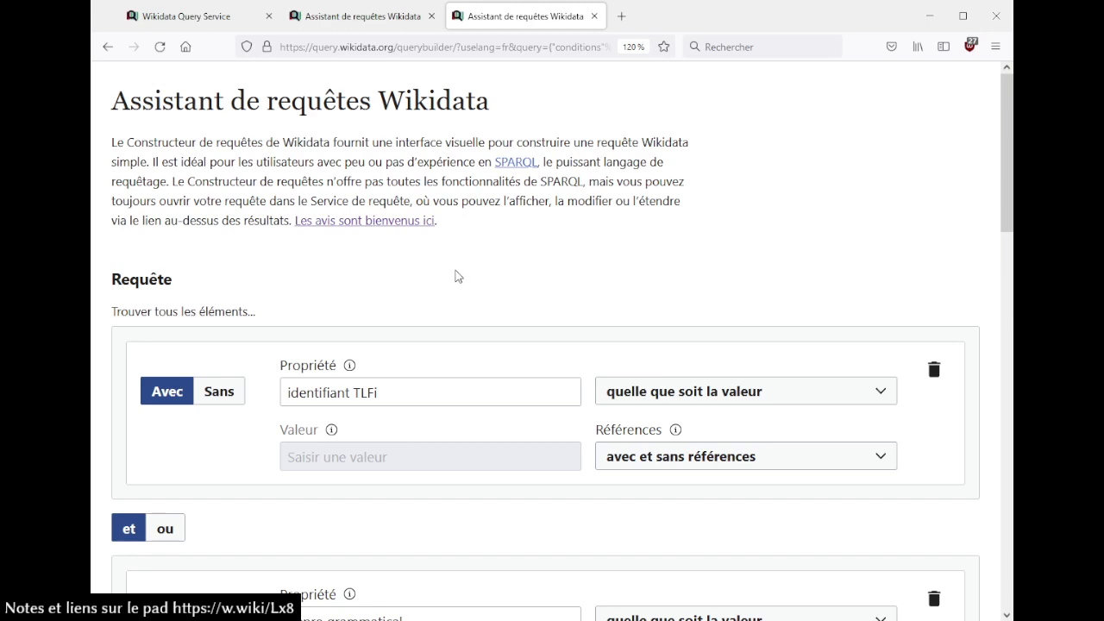
scroll(458, 275, "down", 3)
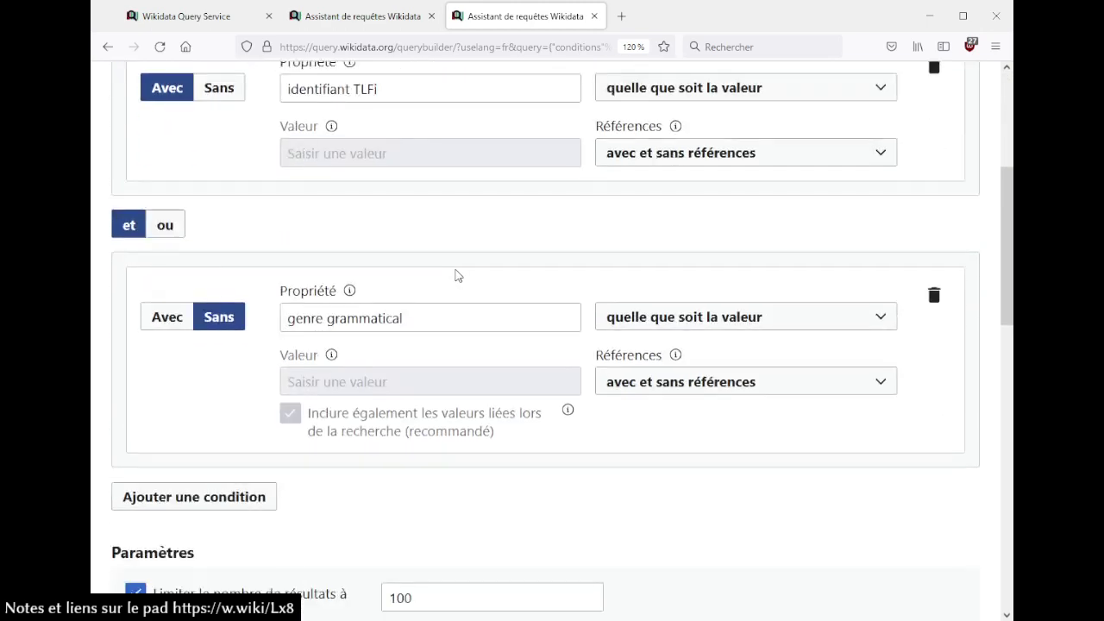
scroll(458, 275, "up", 3)
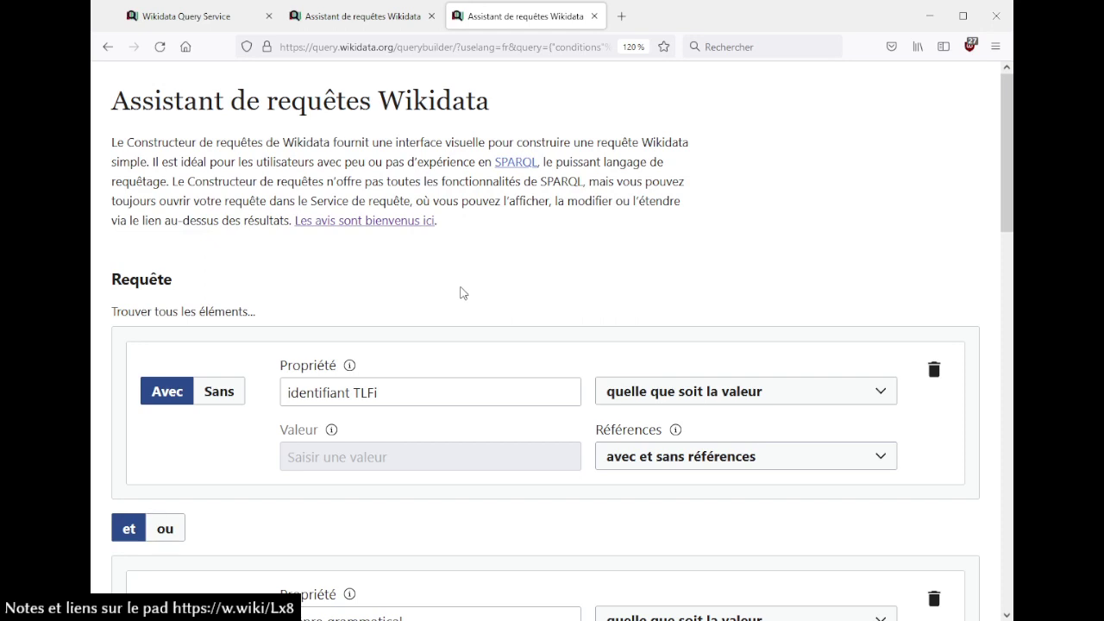
scroll(463, 293, "down", 2)
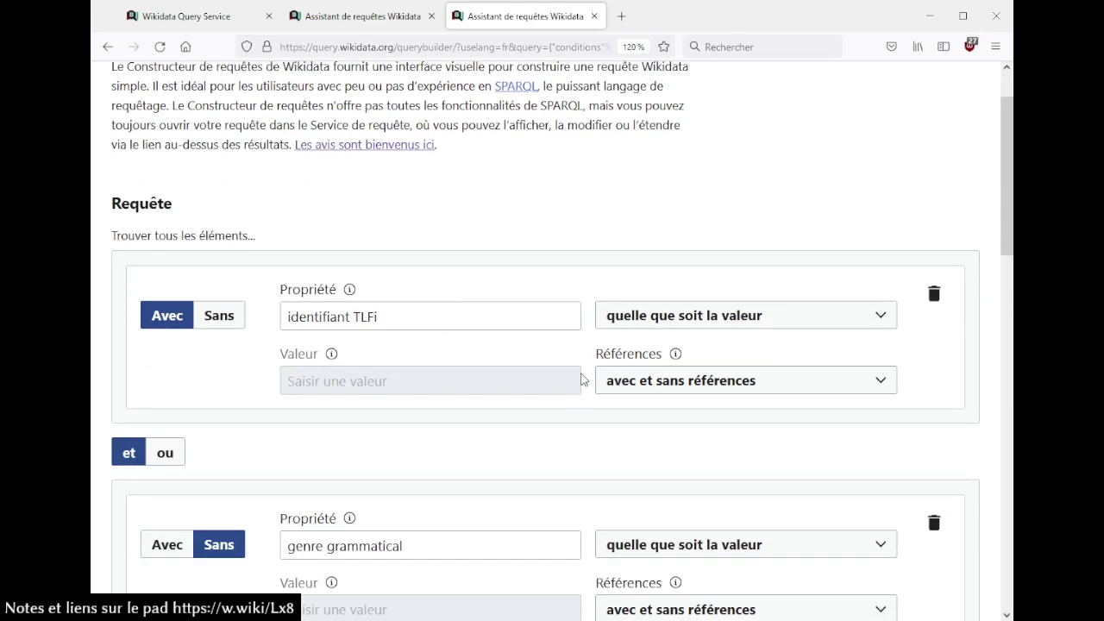
scroll(578, 371, "down", 5)
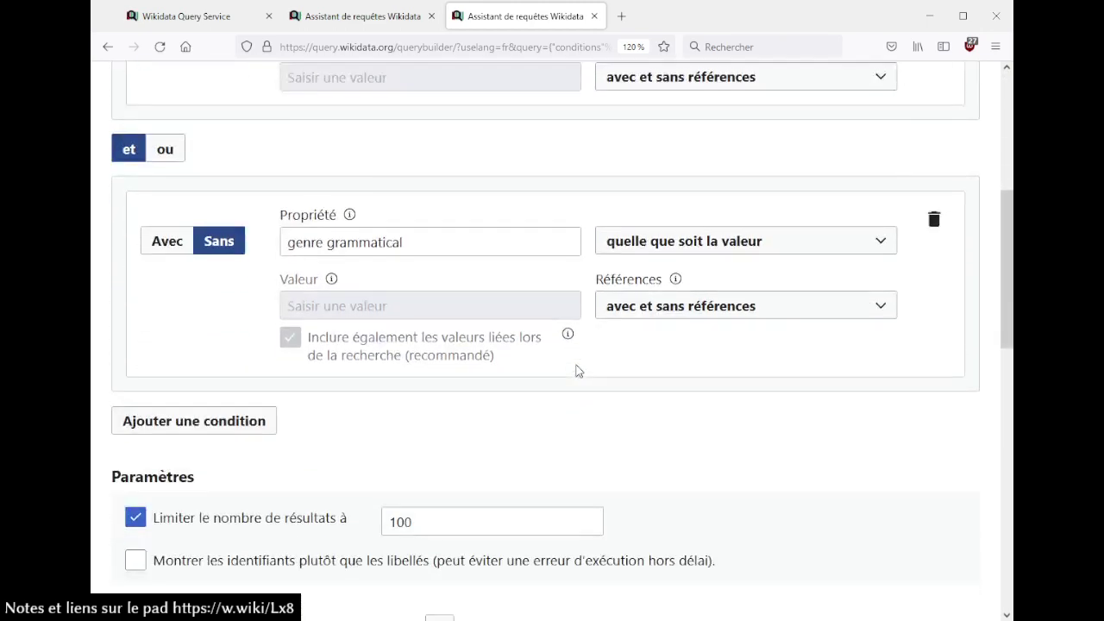
scroll(578, 371, "down", 1)
scroll(578, 371, "down", 3)
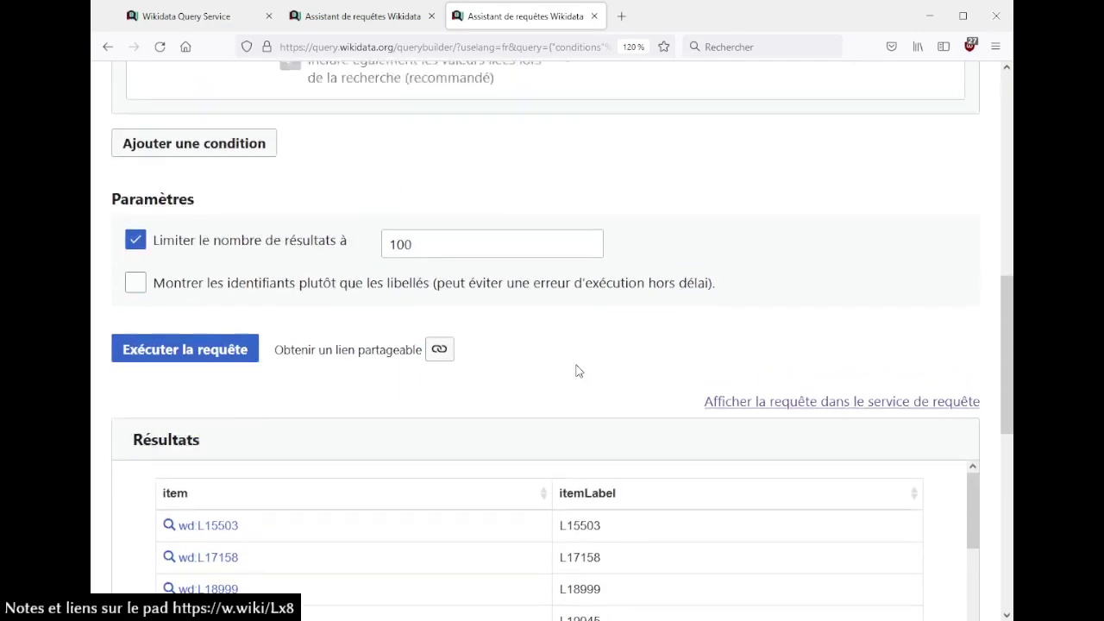
scroll(579, 371, "up", 10)
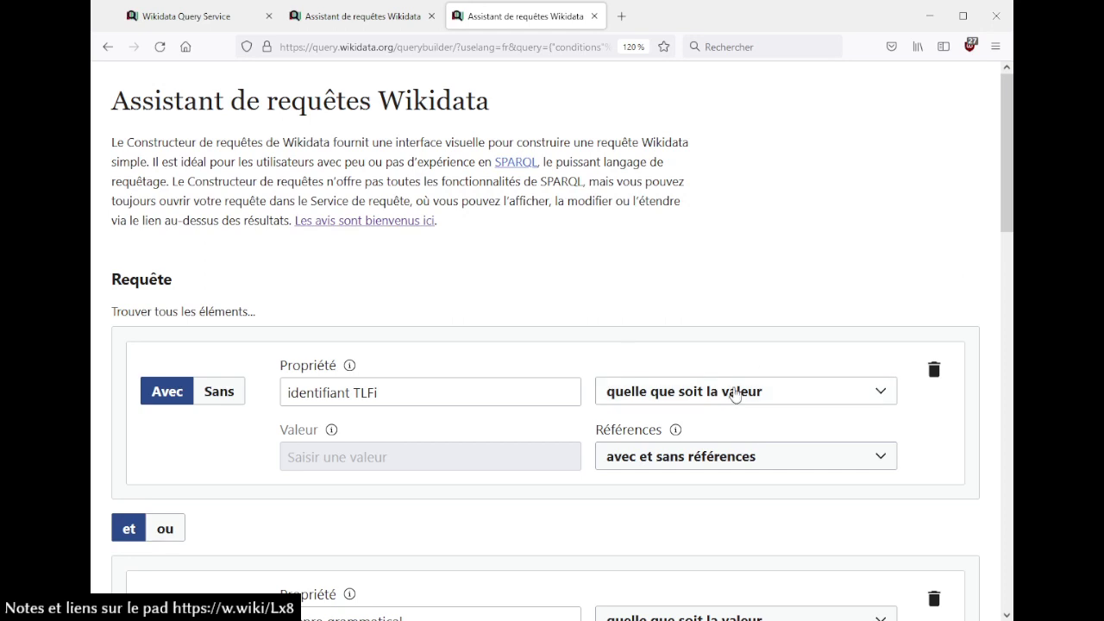
- Set the identifiant TLFi condition to correspondant à and delete the genre grammatical condition
scroll(362, 414, "down", 3)
left_click(655, 163)
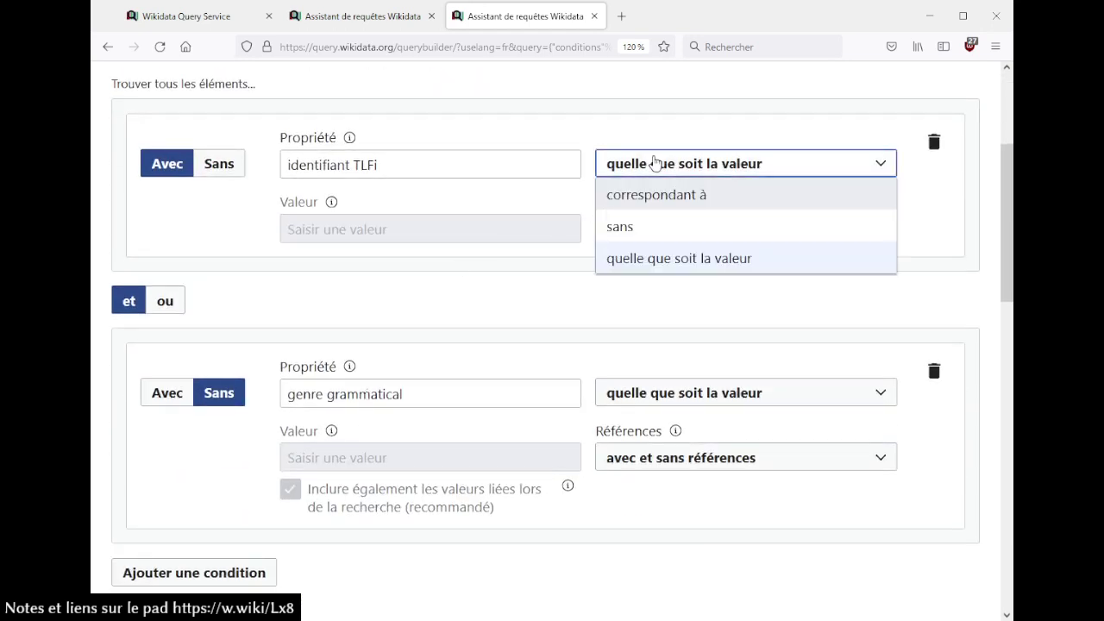
left_click(651, 190)
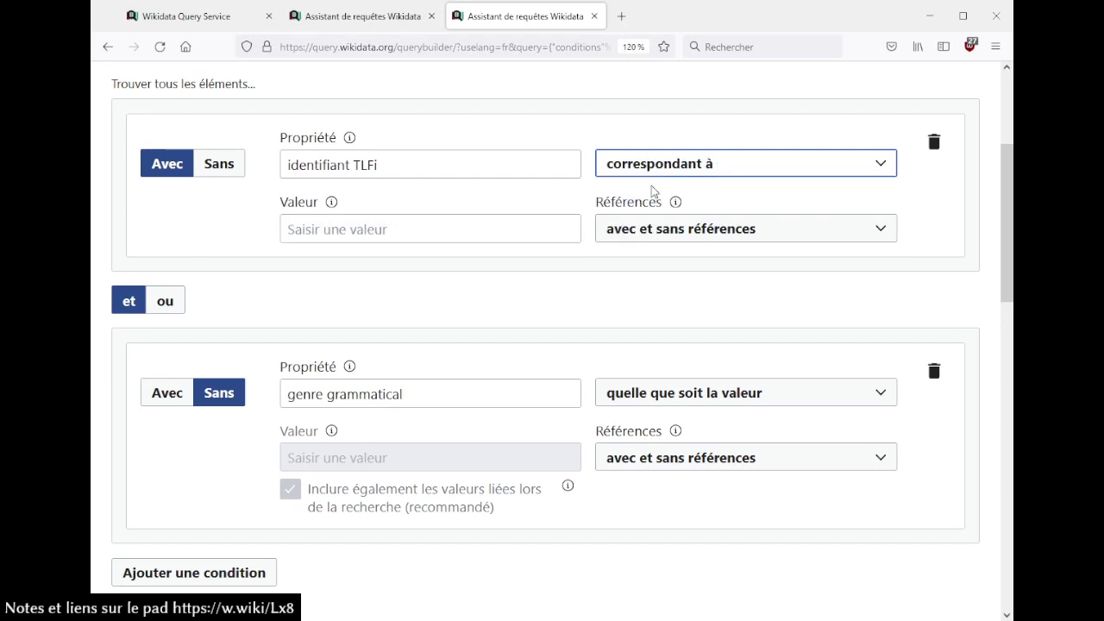
left_click(428, 229)
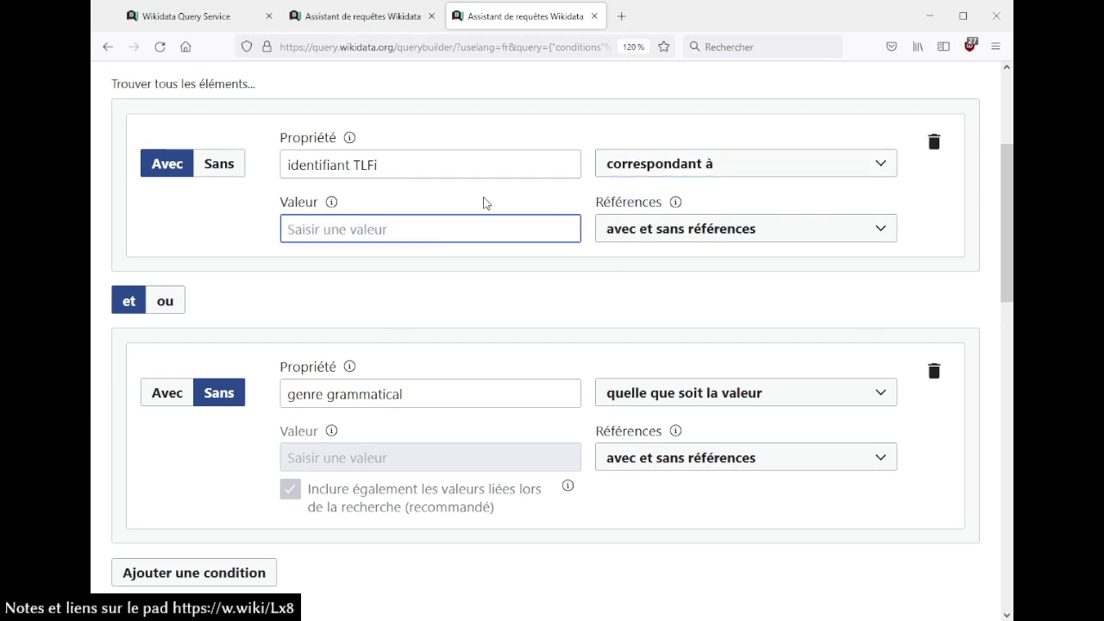
left_click(941, 373)
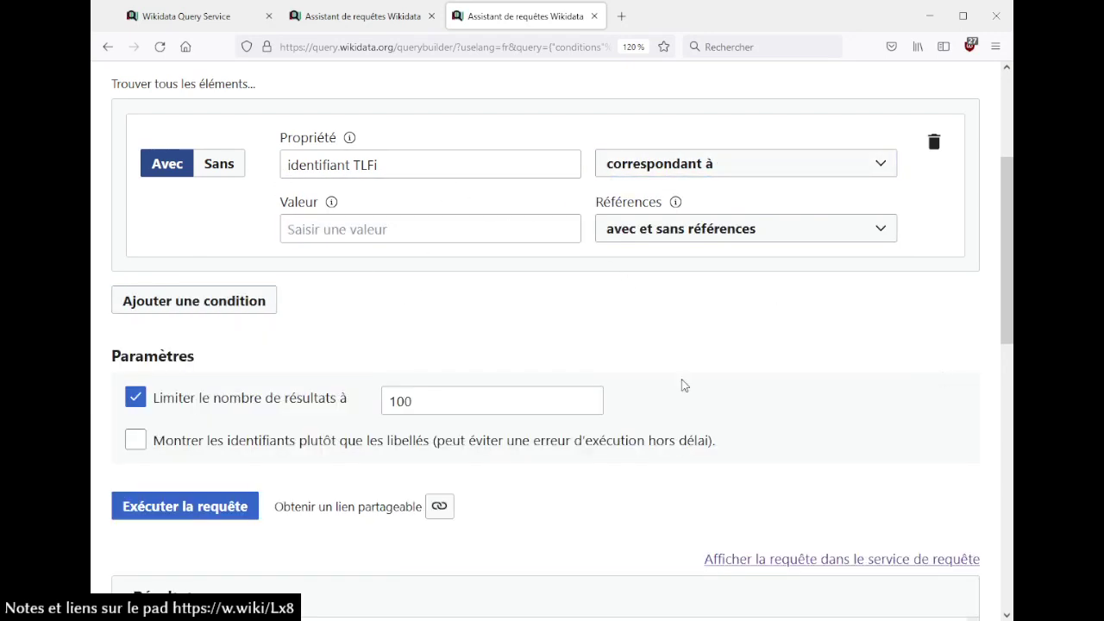
- Change the remaining condition's property to nature de l'élément and point out its option for including related values
scroll(682, 384, "up", 3)
left_click(626, 327)
left_click(488, 317)
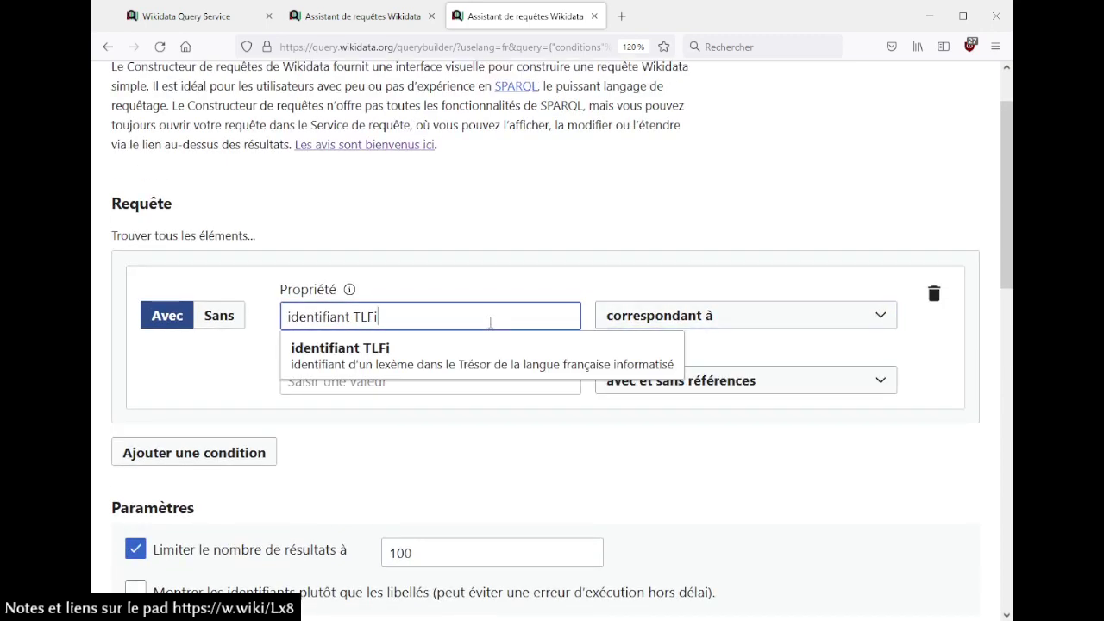
left_click(469, 345)
triple_click(466, 315)
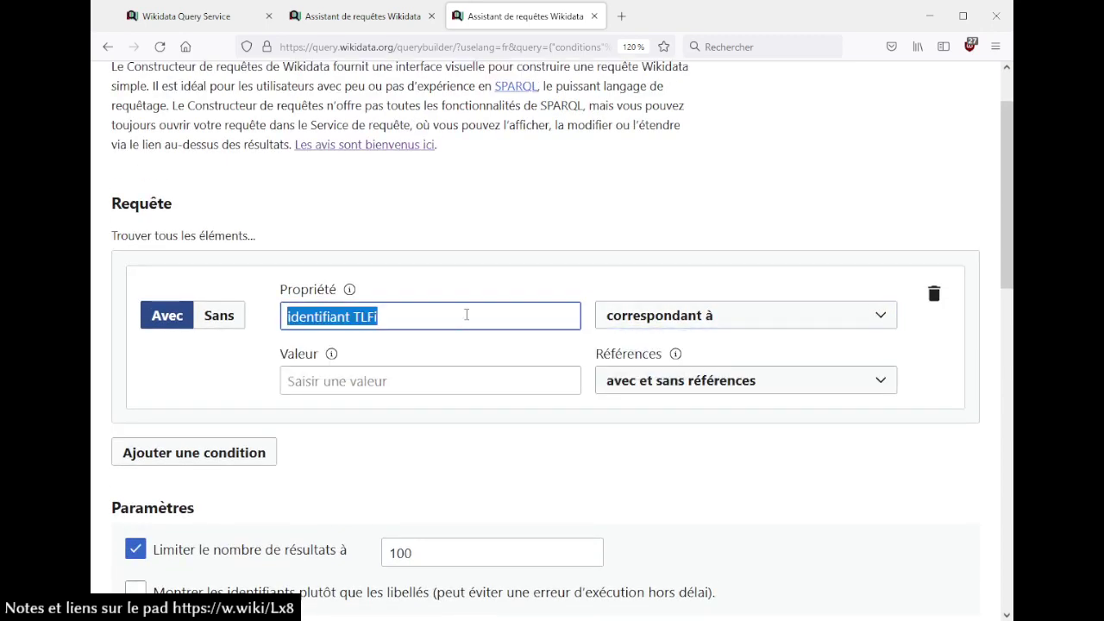
type("nature")
left_click(447, 355)
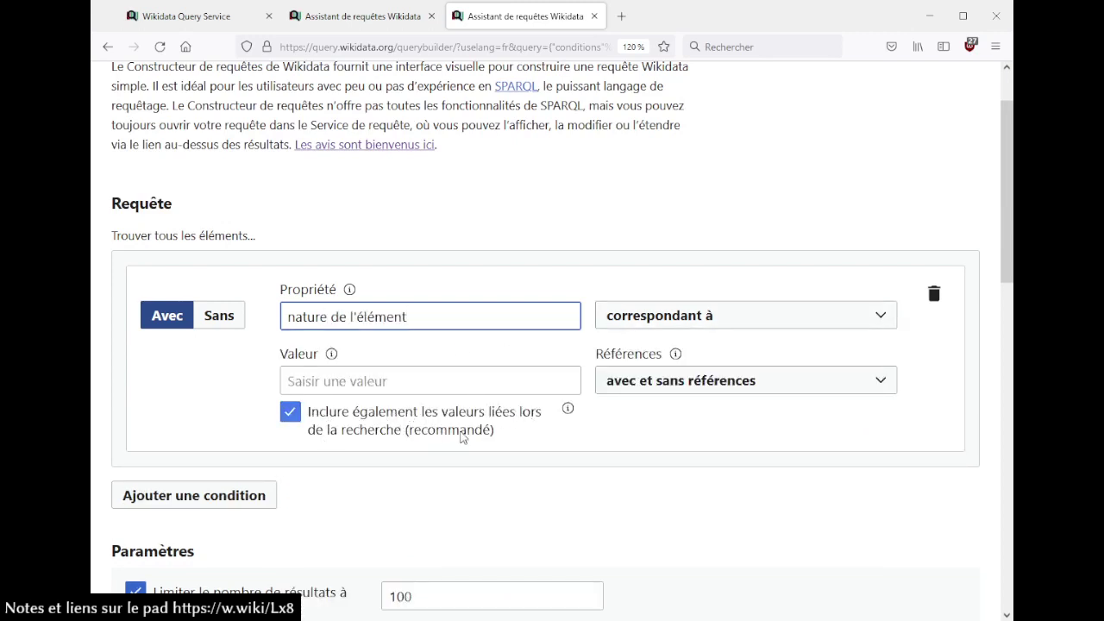
left_click_drag(508, 431, 312, 422)
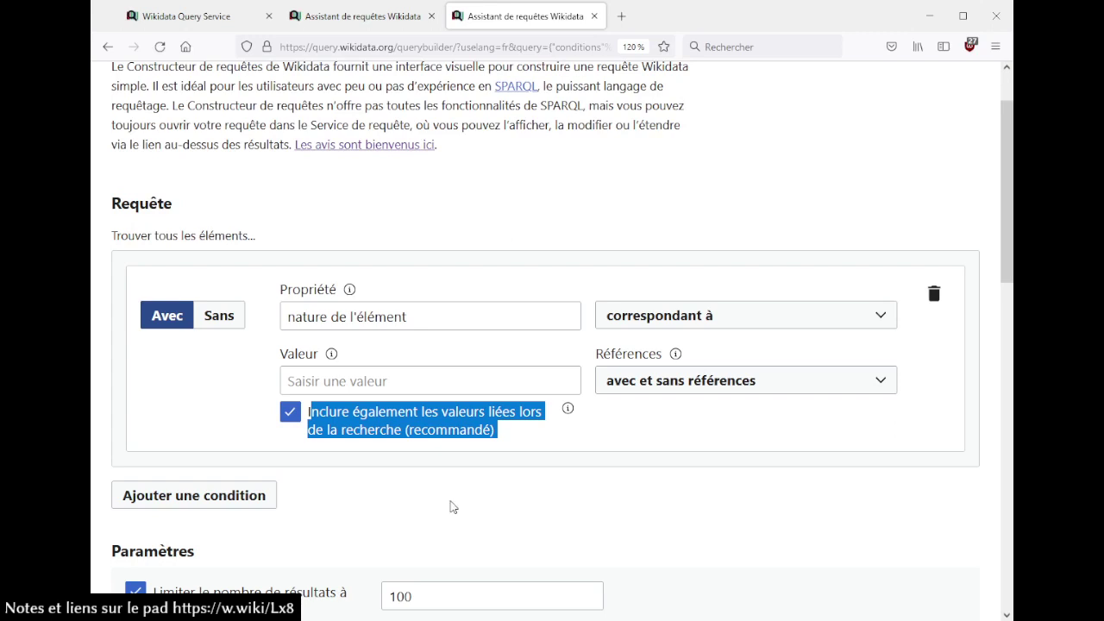
left_click(674, 170)
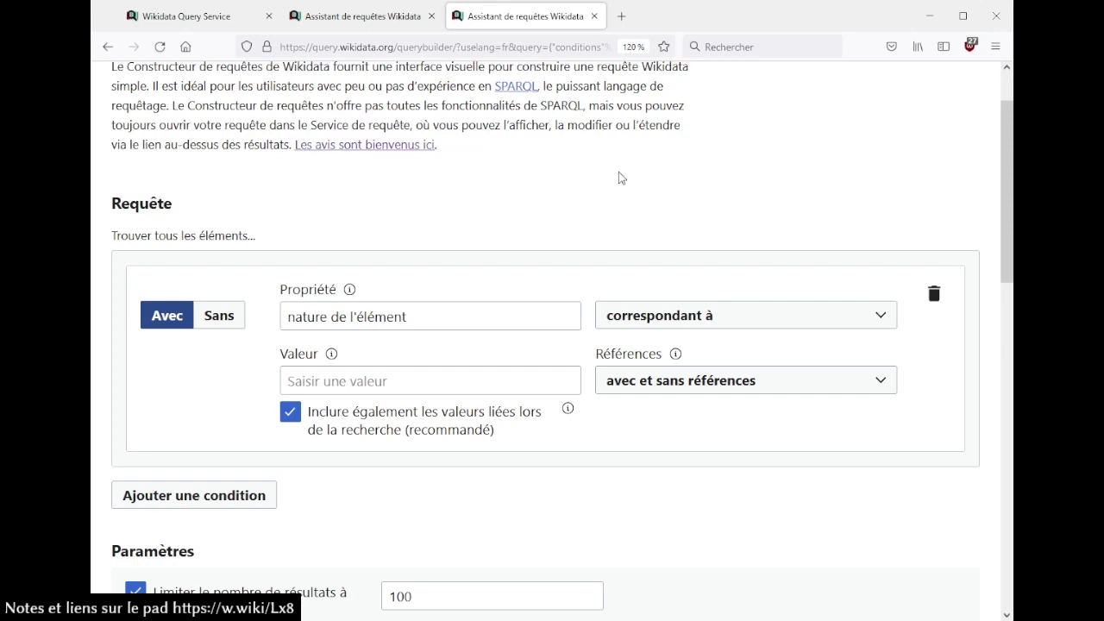
- Search the web for "ordia wikidata" in a new tab
key("ctrl+t")
type("ordia")
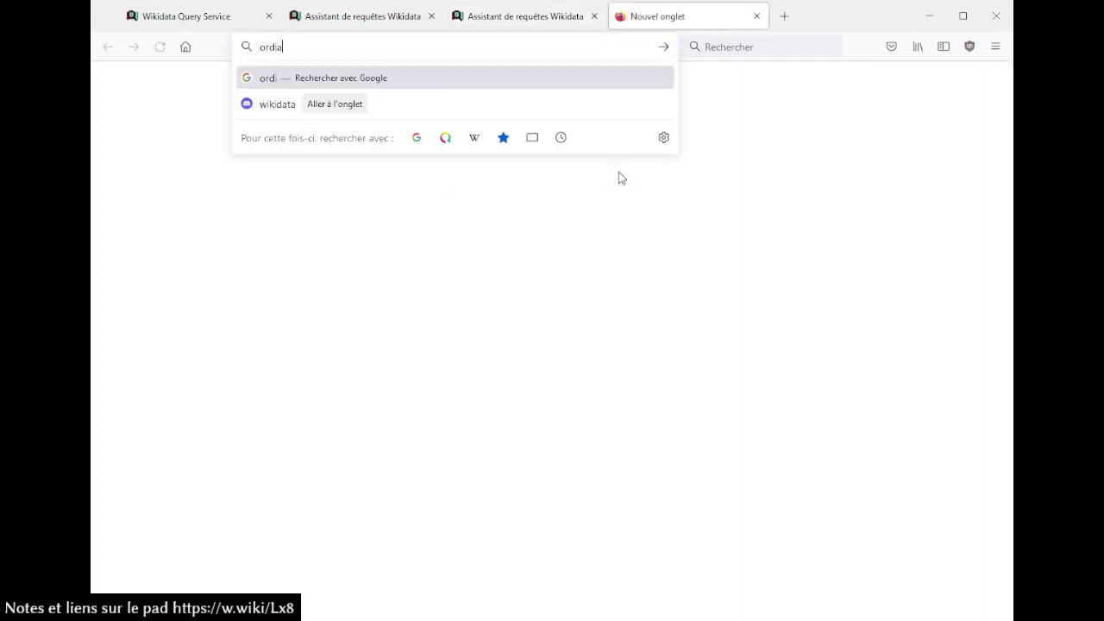
type(" wikidata")
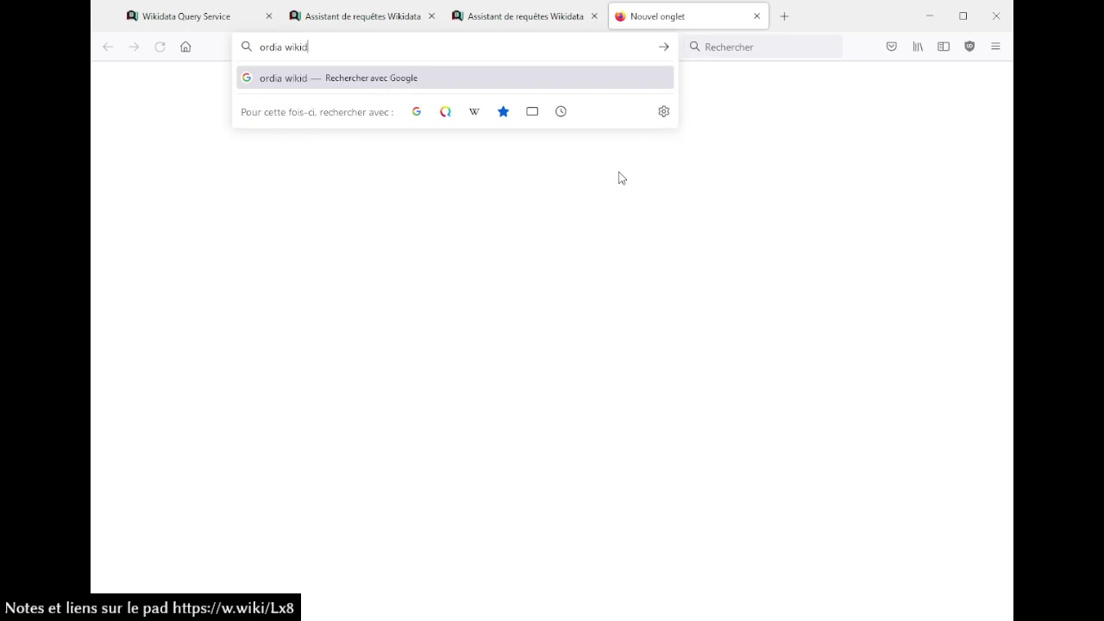
key("Return")
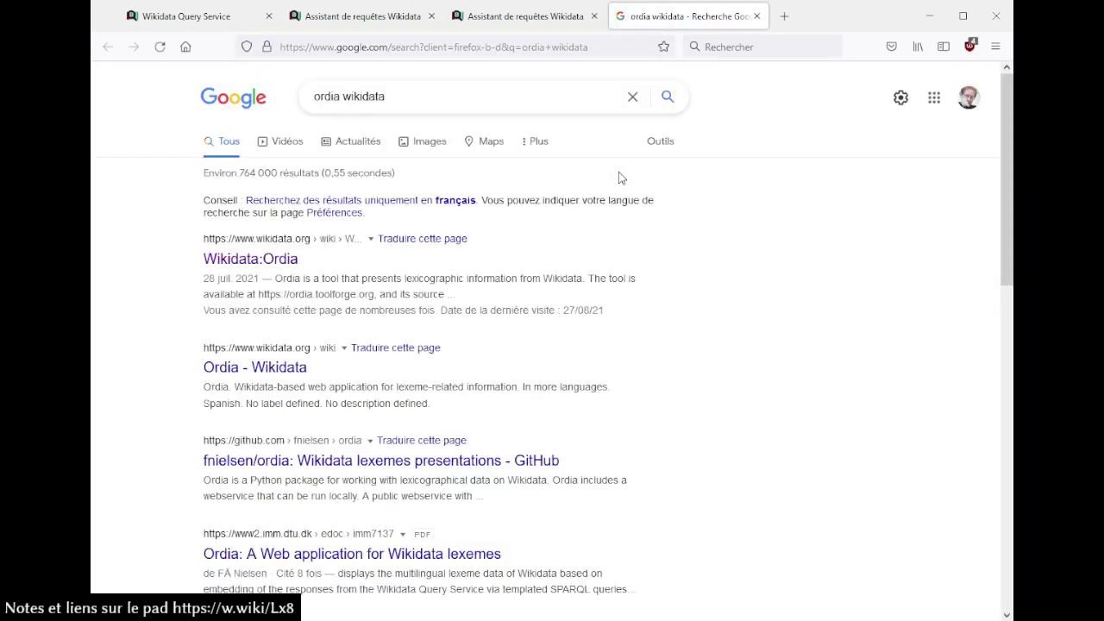
- Open the Ordia tool through its Wikidata project page and display its list of languages
left_click(241, 269)
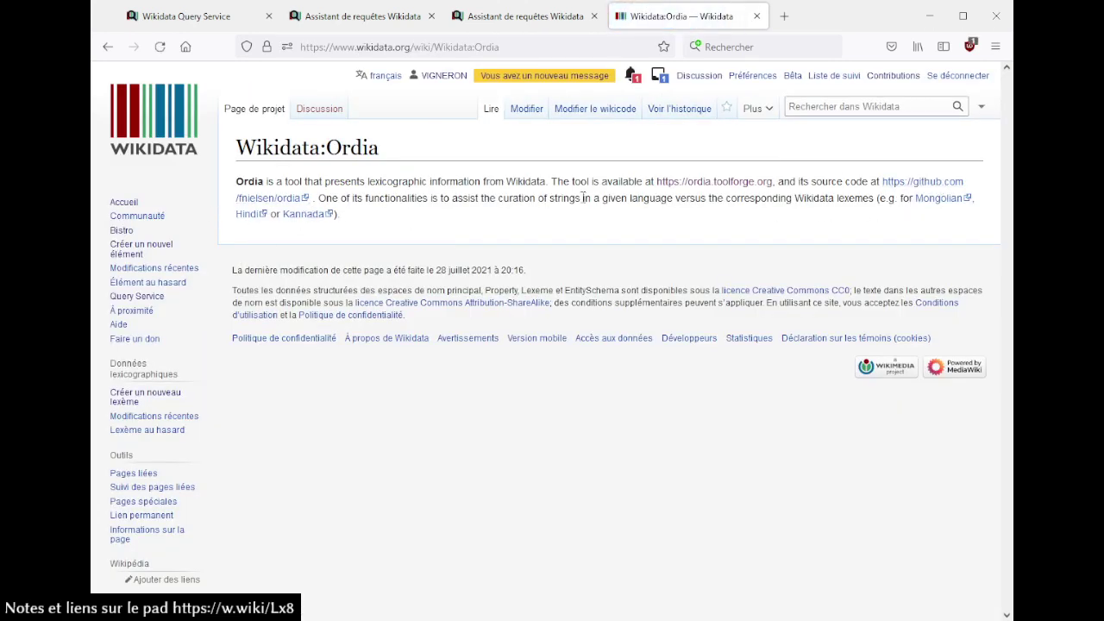
left_click(695, 182)
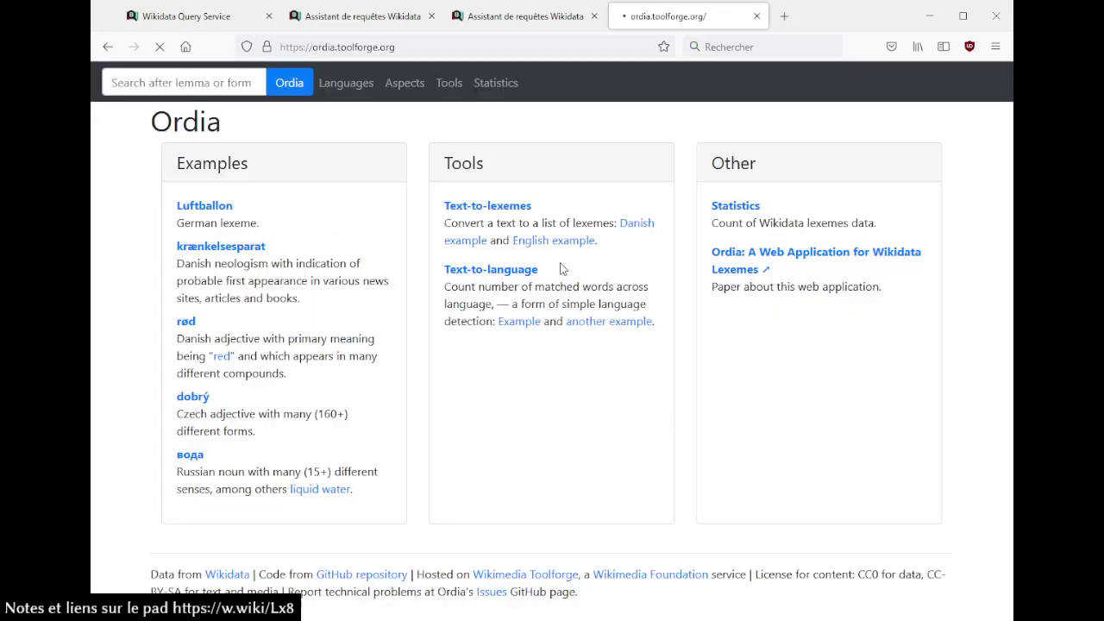
left_click(359, 92)
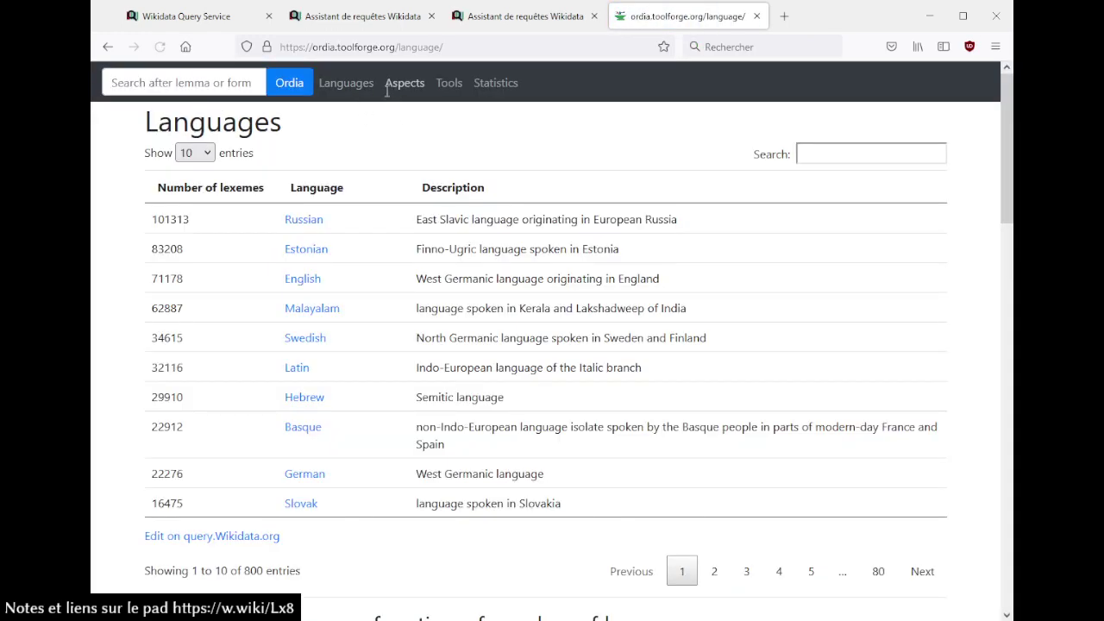
- Browse pages 2 and 3 of the language list and open the French entry
left_click(715, 571)
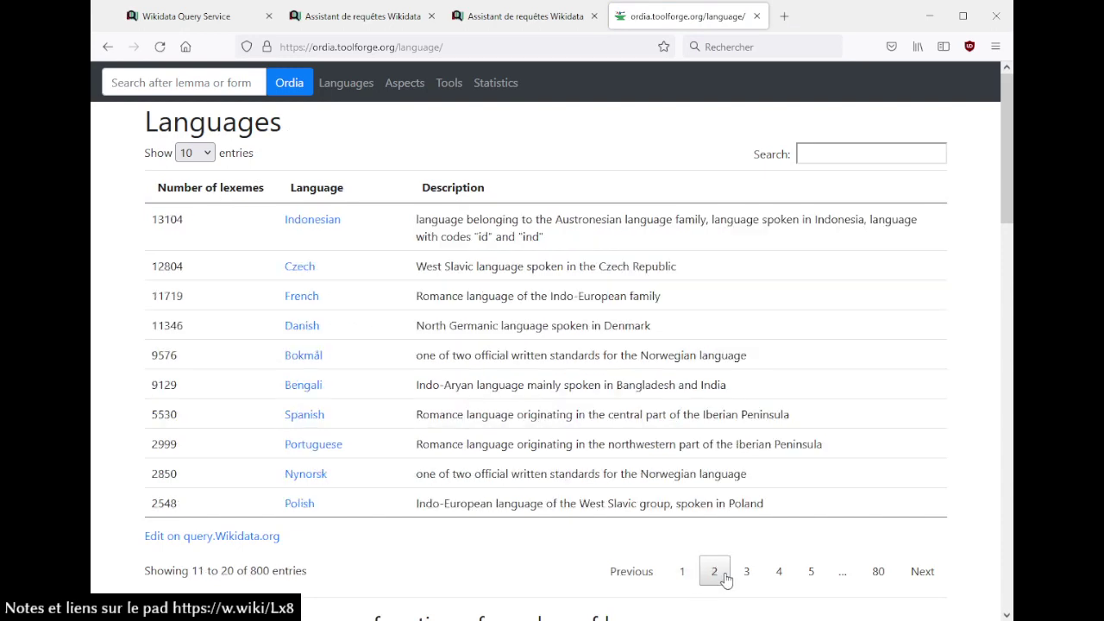
left_click(747, 573)
left_click(716, 563)
left_click(309, 297)
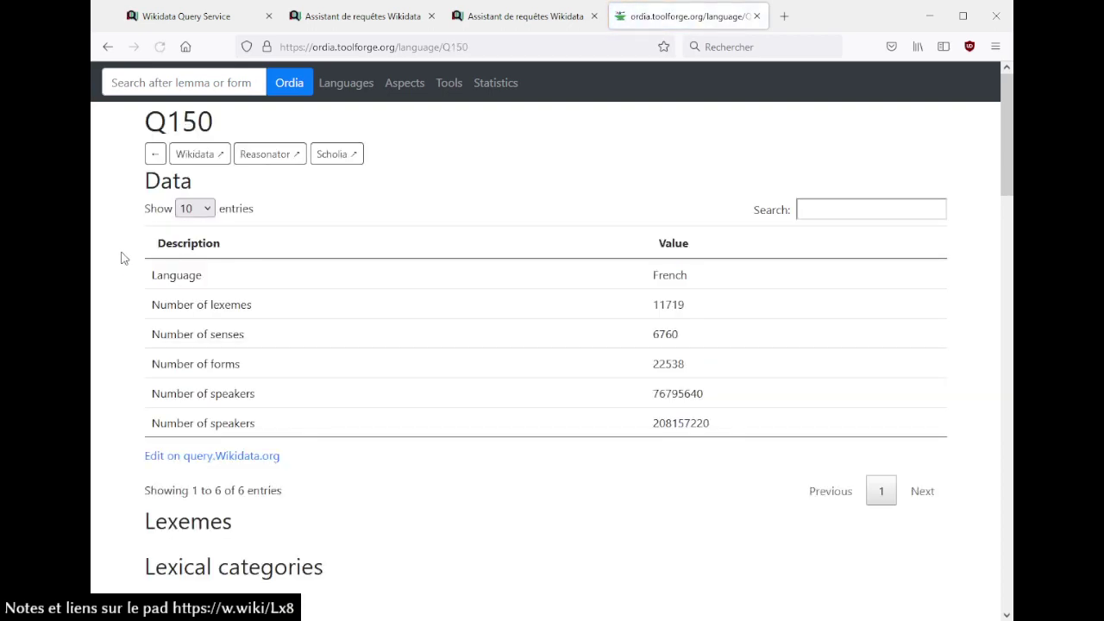
- Find the Demonym map on the French language page and enlarge it around the coast near Nice and Monaco
scroll(121, 257, "down", 3)
scroll(120, 257, "down", 15)
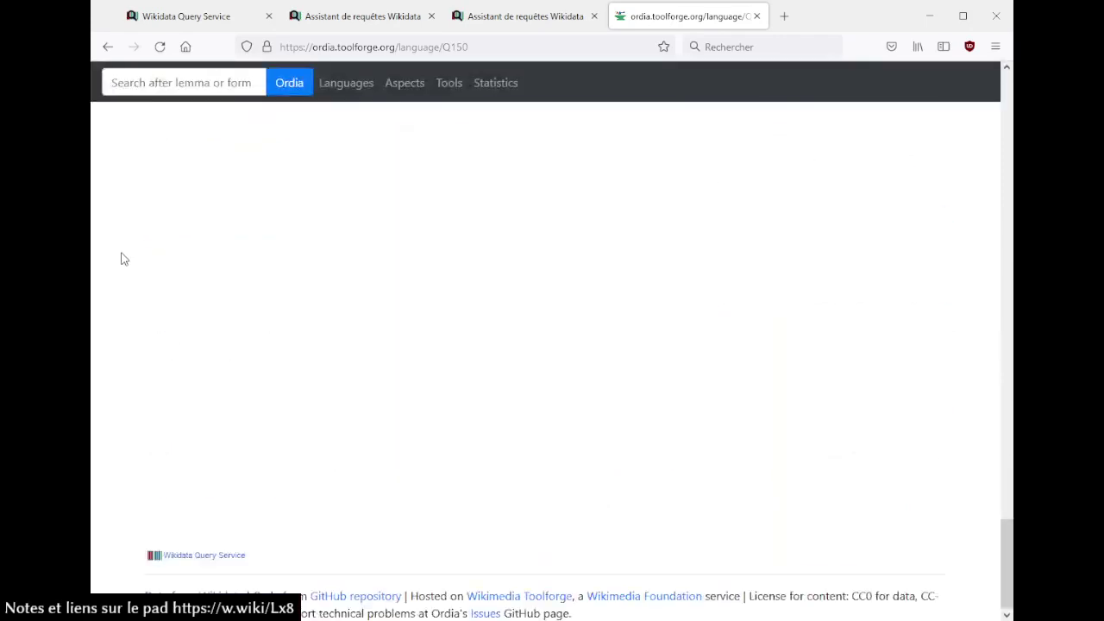
scroll(121, 257, "down", 2)
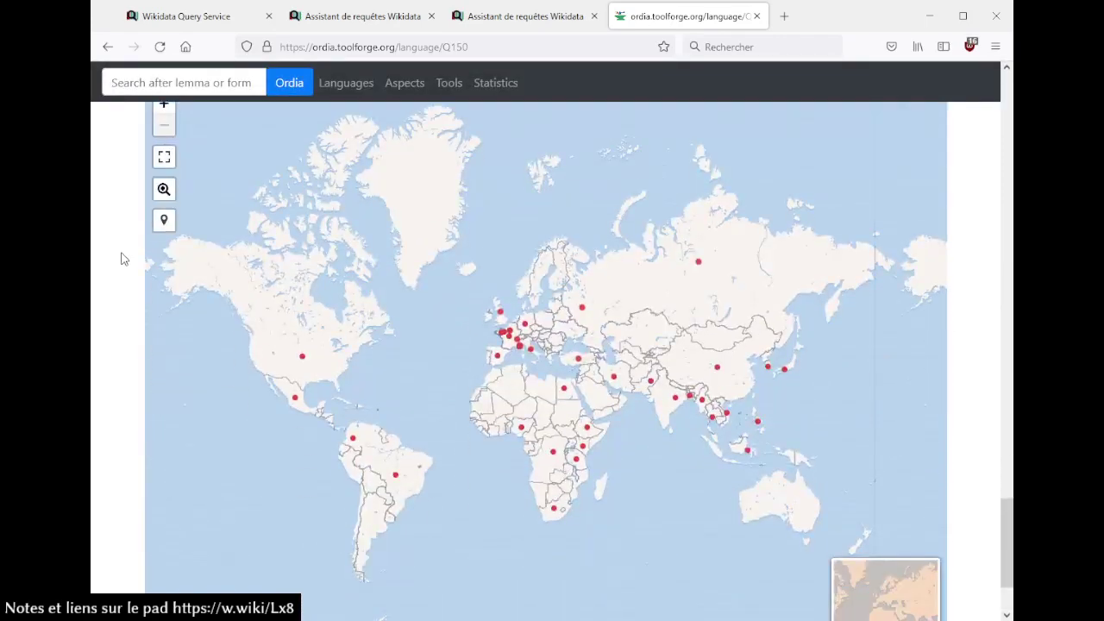
scroll(120, 257, "up", 1)
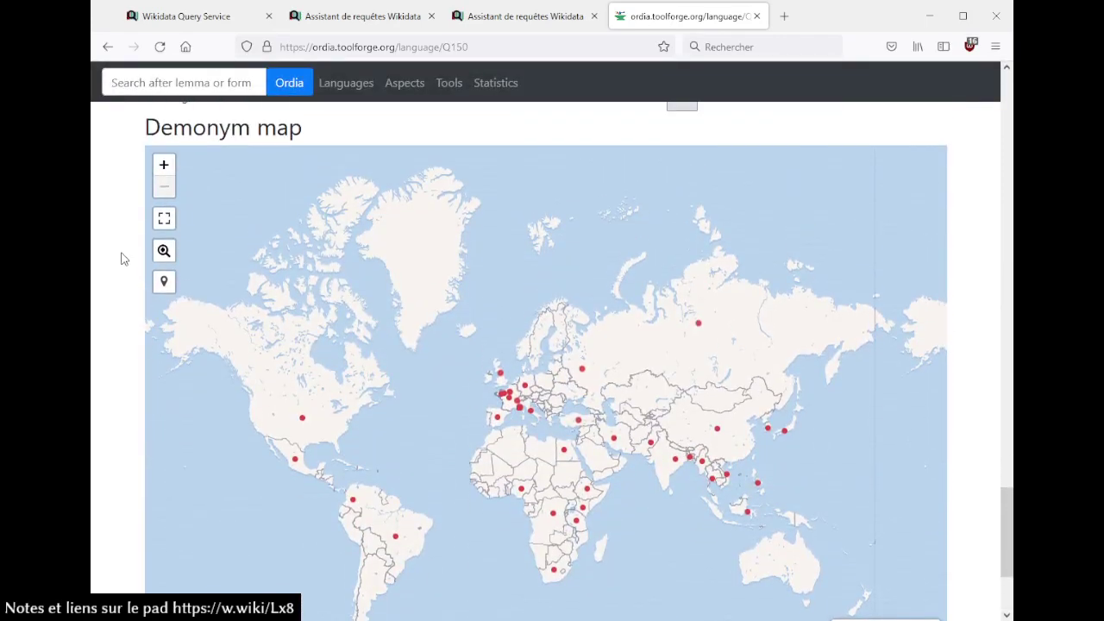
scroll(121, 257, "down", 1)
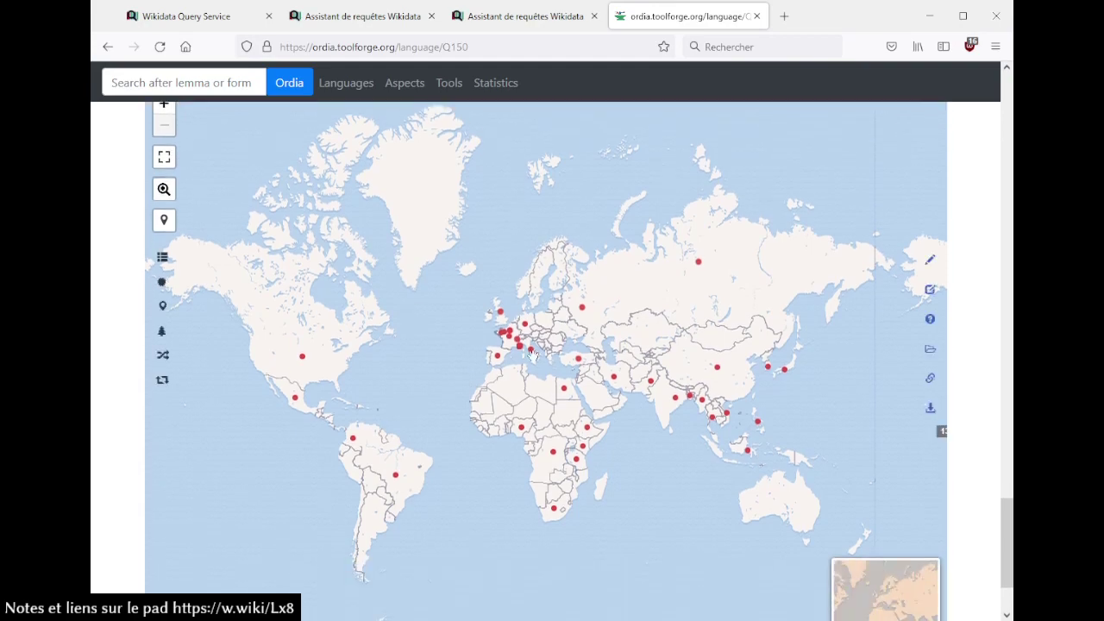
scroll(509, 362, "up", 1)
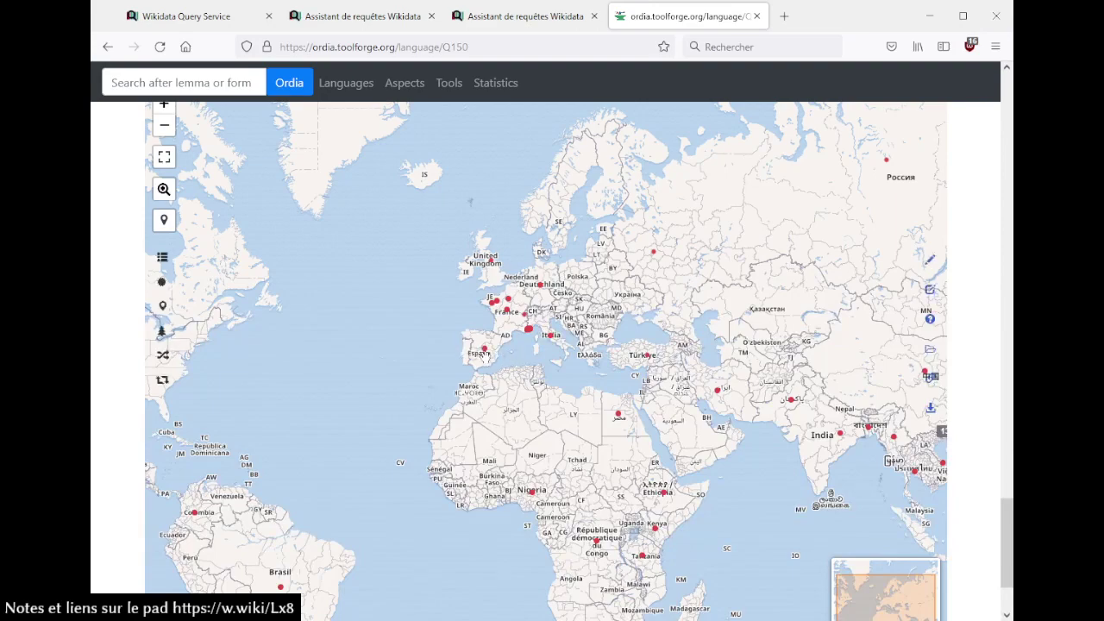
scroll(487, 357, "up", 3)
left_click_drag(443, 295, 411, 418)
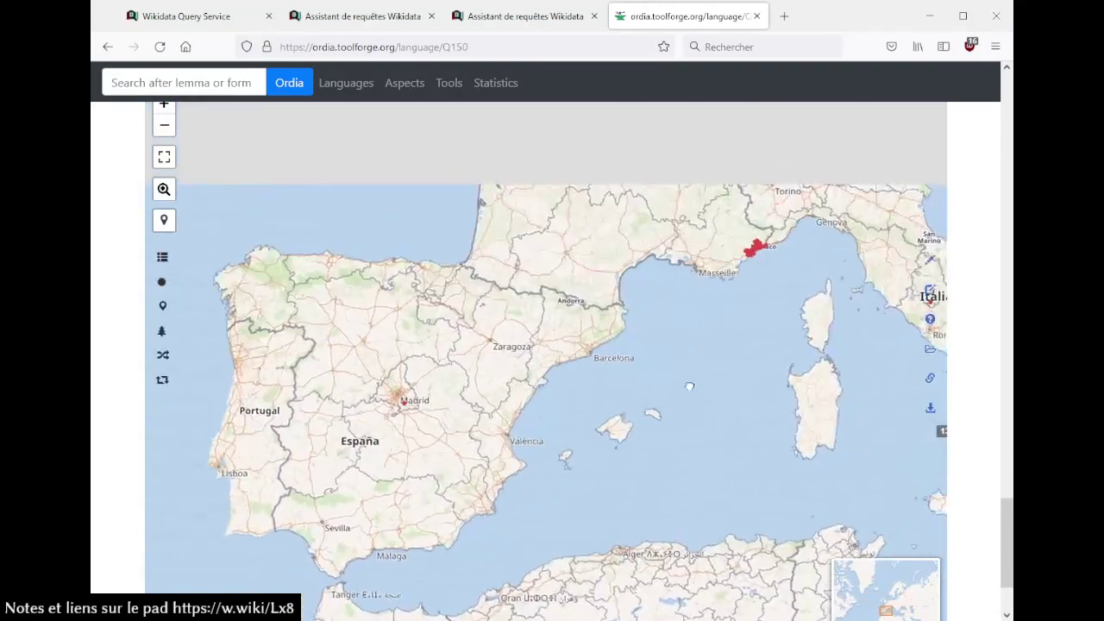
scroll(752, 264, "up", 2)
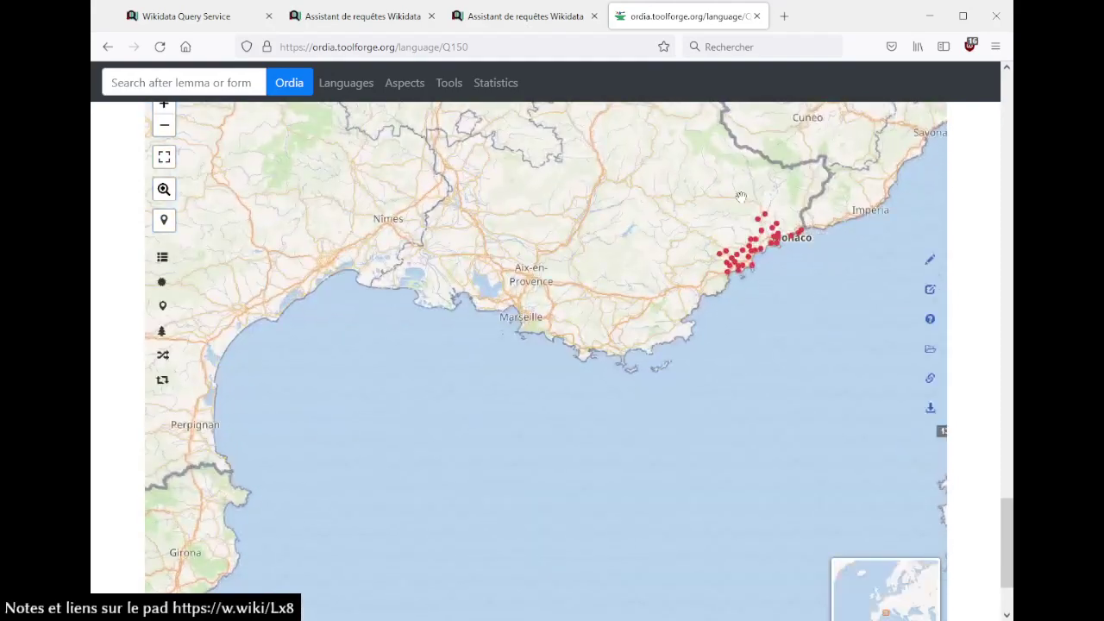
left_click_drag(807, 268, 763, 346)
scroll(764, 346, "up", 2)
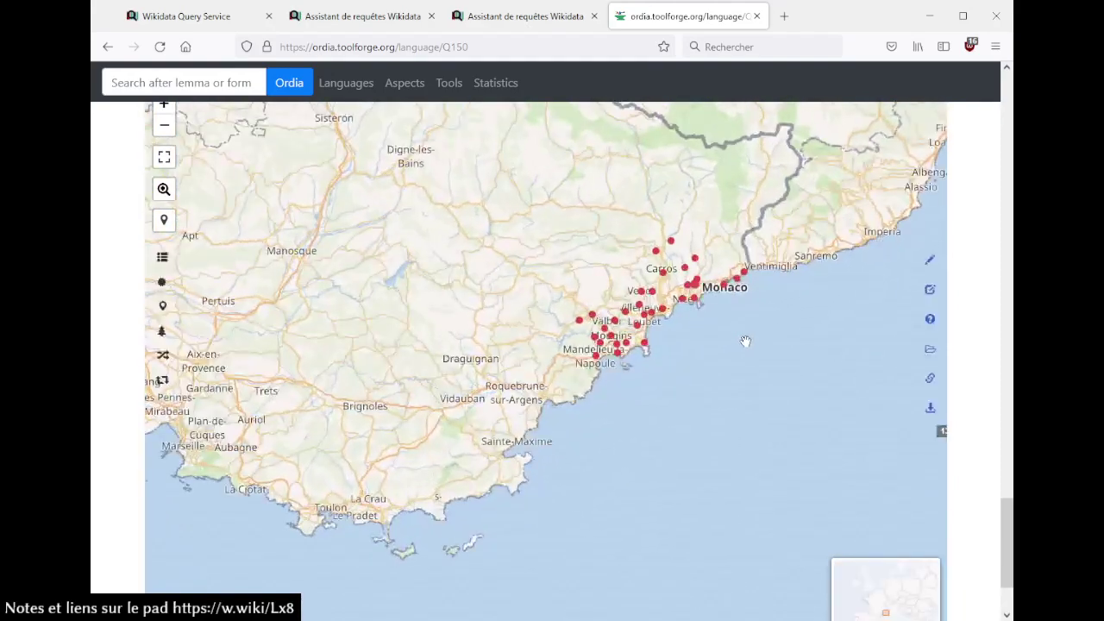
left_click_drag(616, 290, 626, 363)
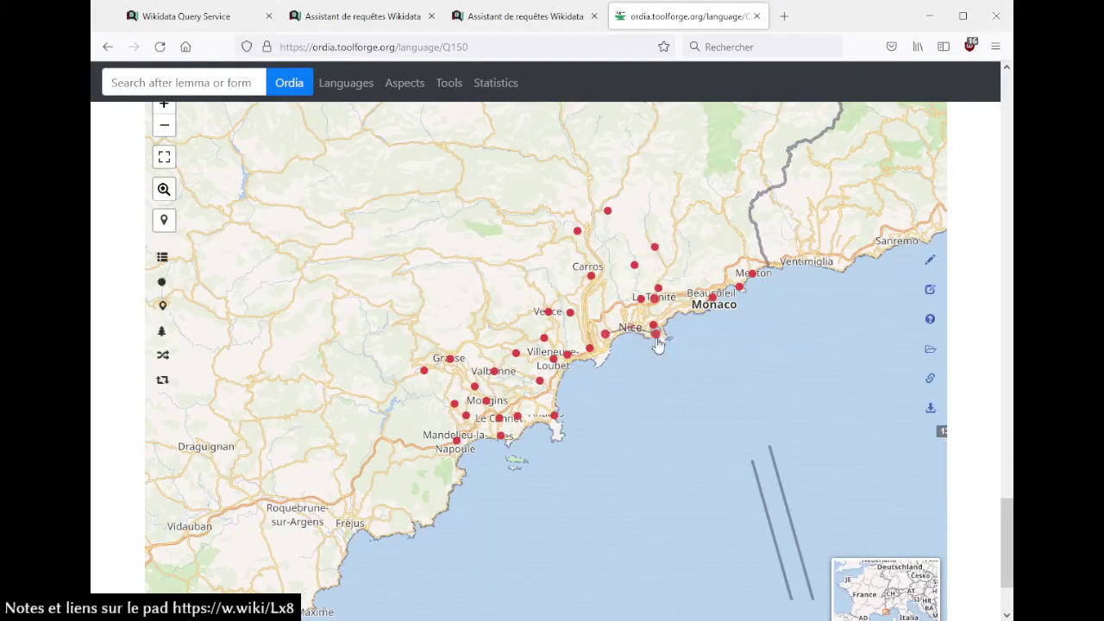
- Inspect the demonym markers in and around Nice, viewing the lexemes attached to their points
left_click(657, 336)
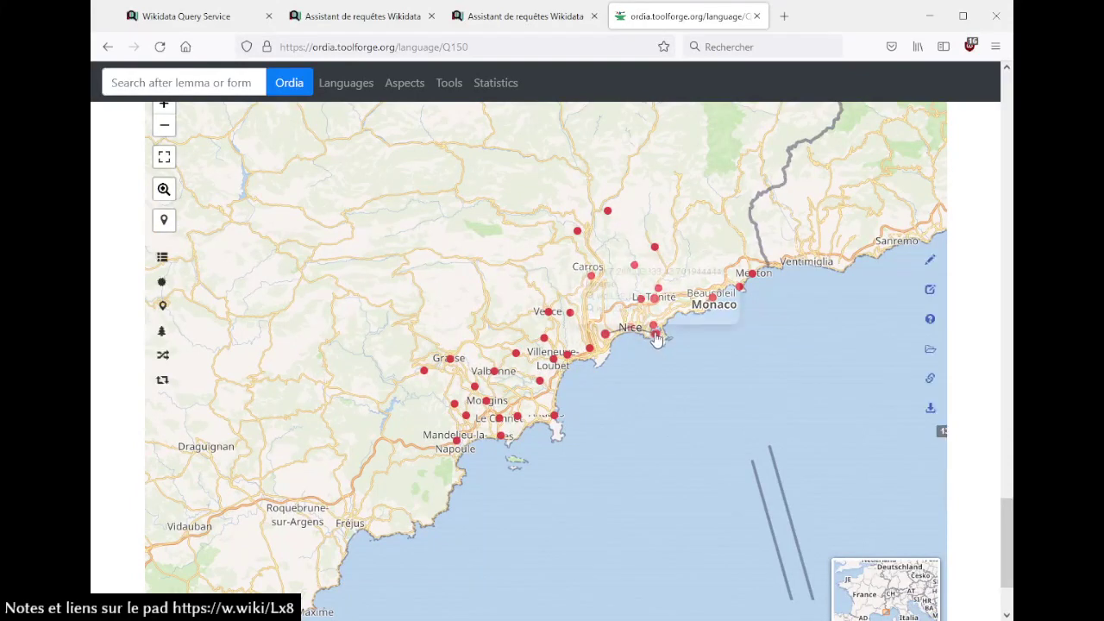
left_click(606, 335)
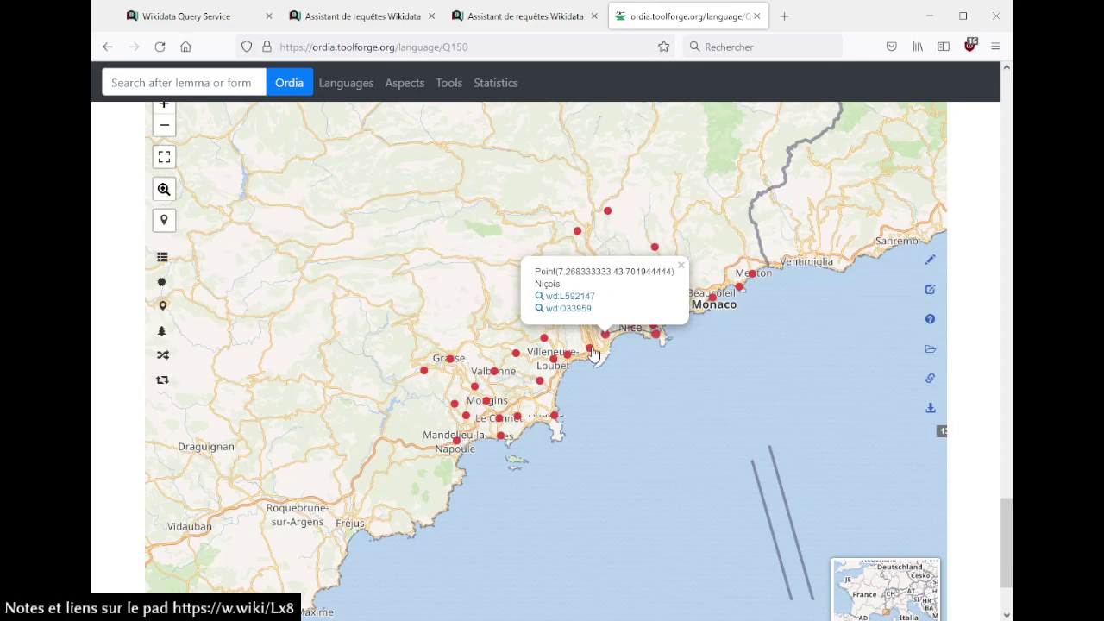
left_click(591, 349)
left_click(615, 356)
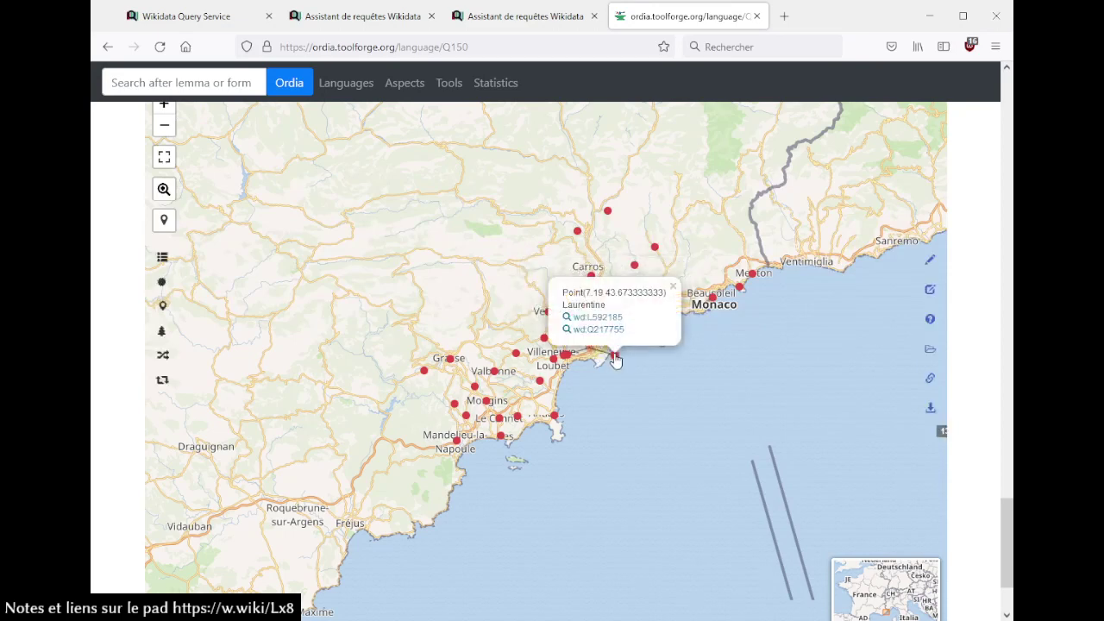
left_click(571, 364)
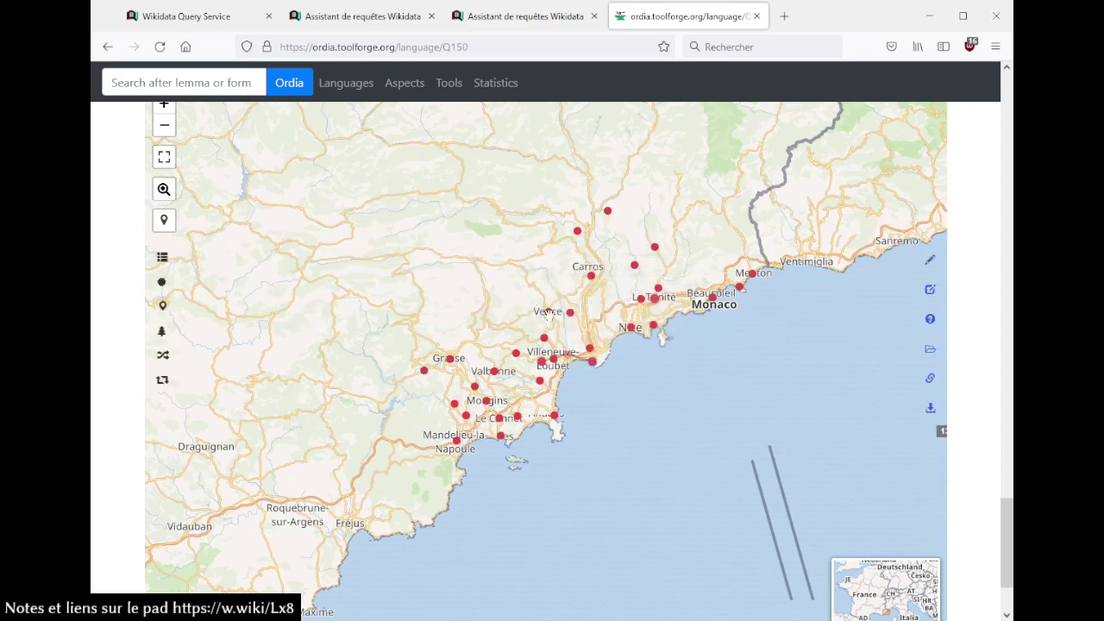
- Expand the marker north of Carros, compare the Levens demonyms and open the lexeme for Levensoise (L592498)
left_click(605, 212)
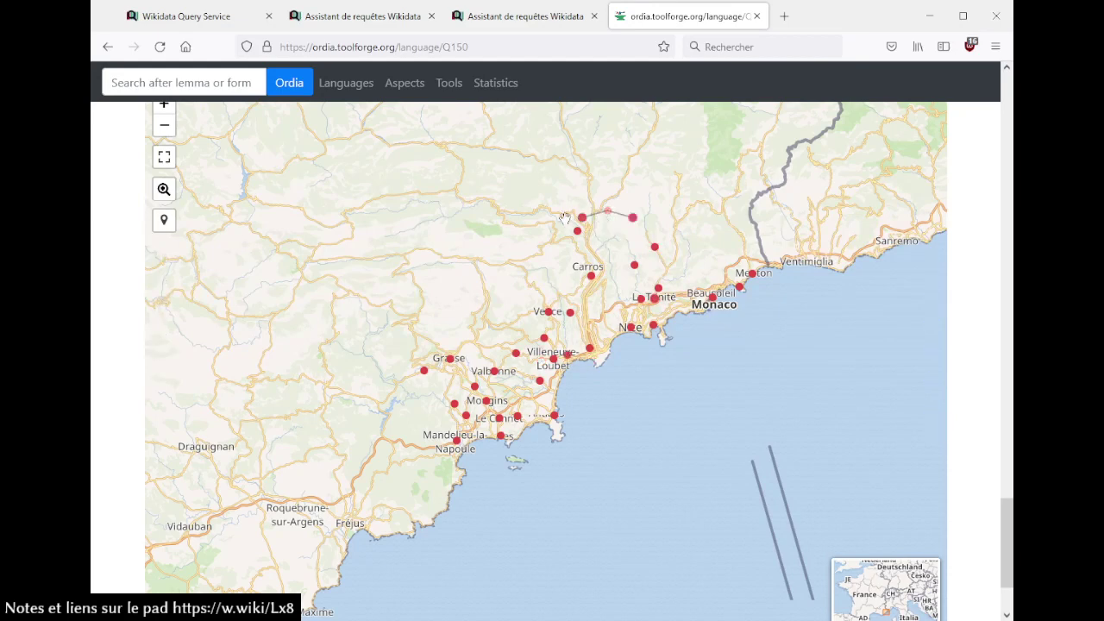
left_click(583, 222)
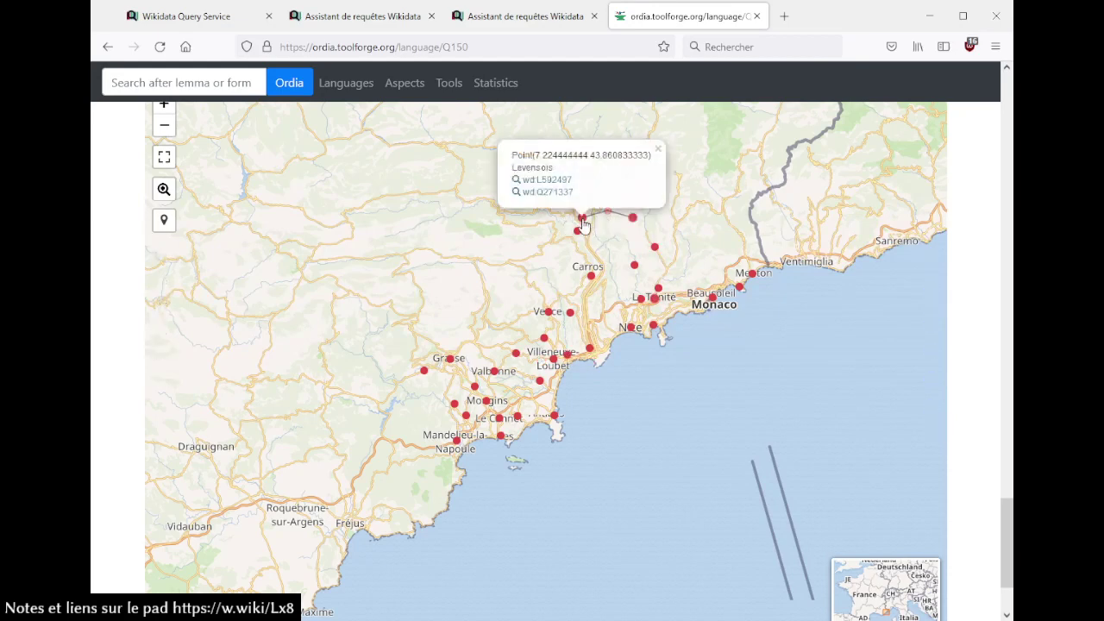
left_click(633, 221)
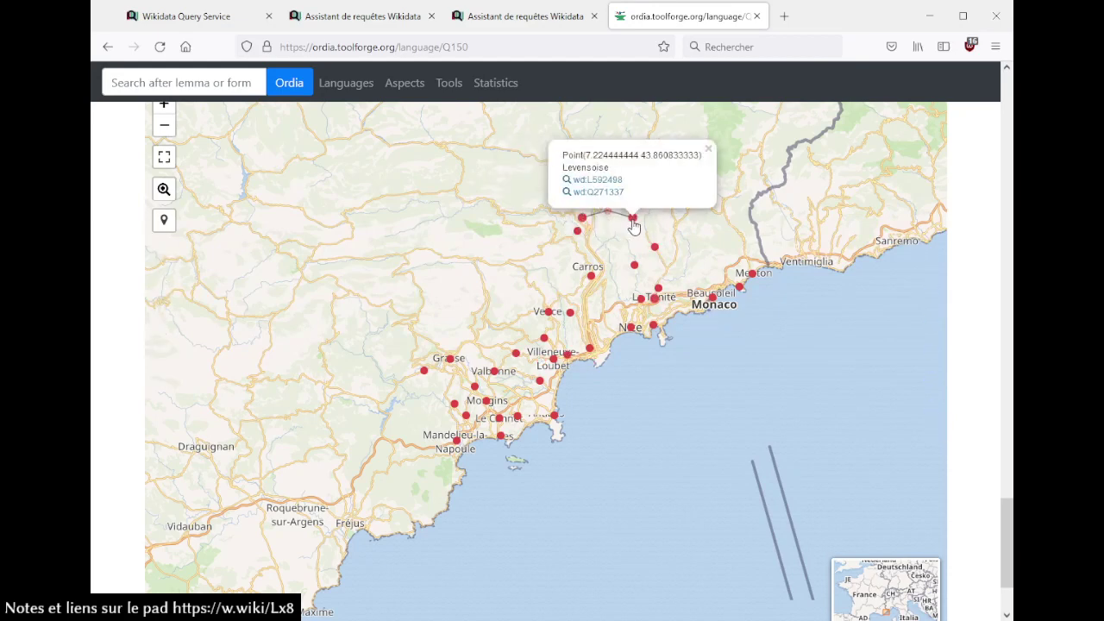
left_click(610, 183)
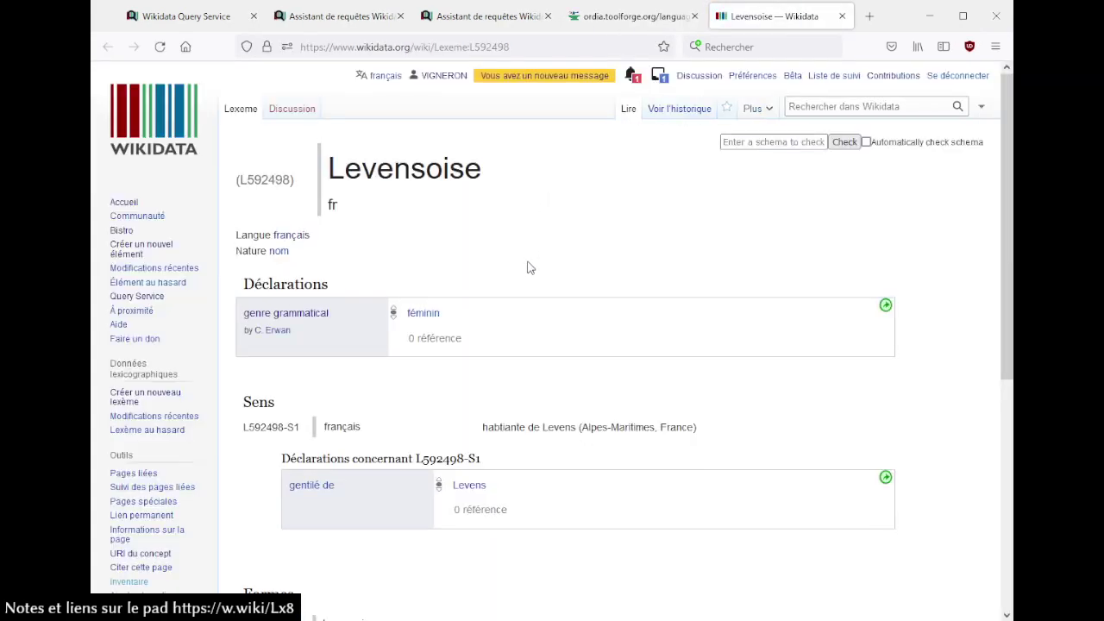
- Examine the Levensoise lexeme's grammatical gender, its sense gloss and gentilé de statement, and its singular and plural forms
scroll(530, 267, "down", 5)
scroll(530, 241, "up", 4)
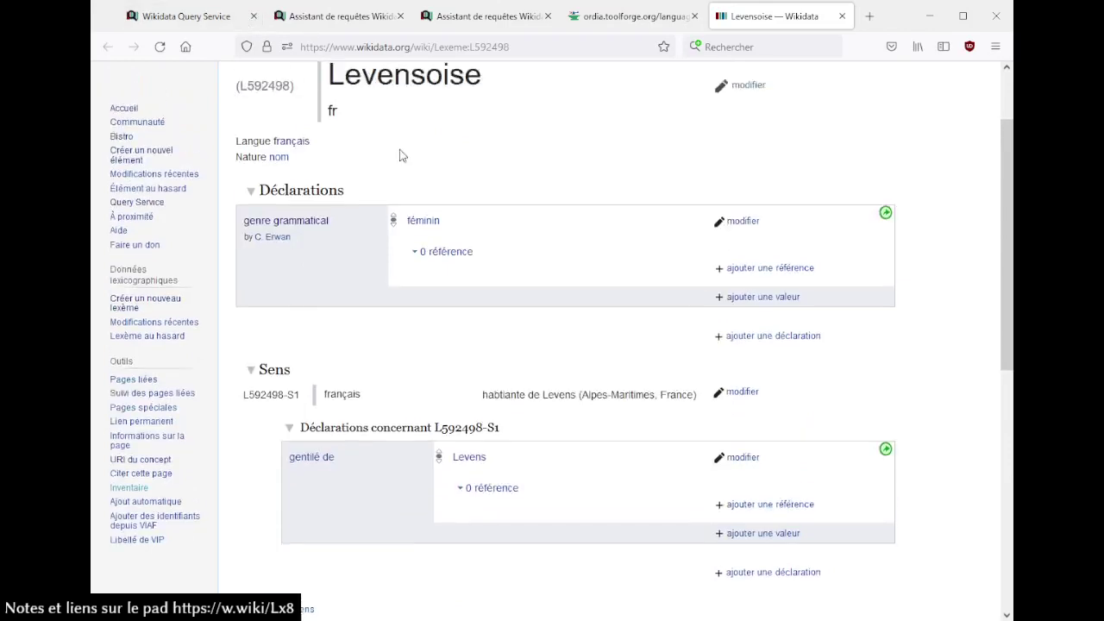
scroll(419, 274, "up", 2)
scroll(518, 260, "down", 3)
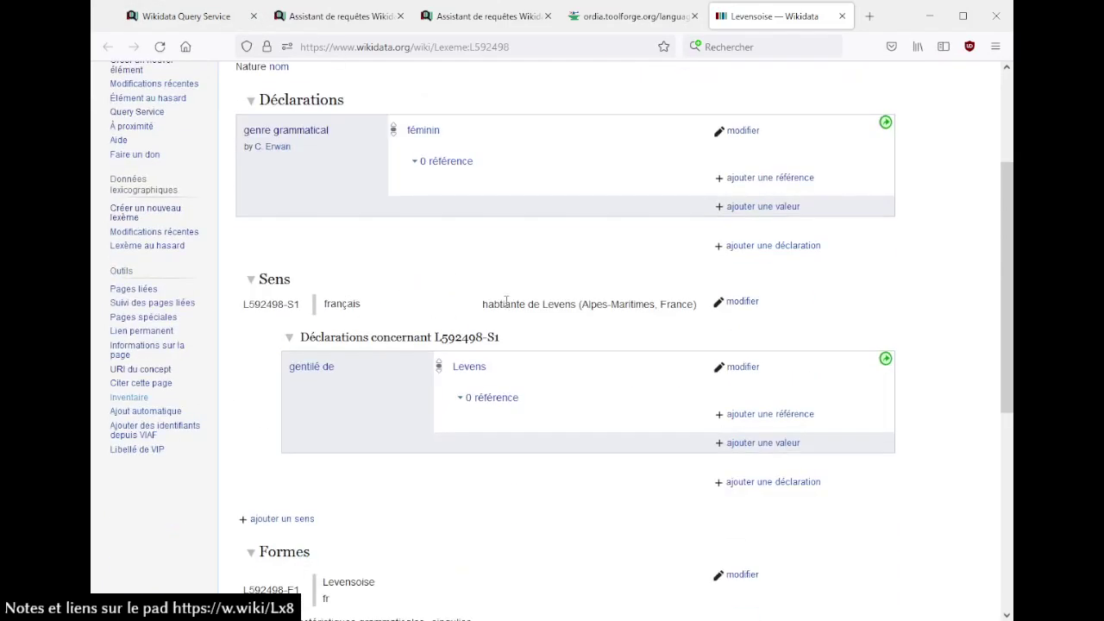
left_click_drag(506, 301, 694, 304)
left_click(625, 335)
scroll(622, 333, "down", 1)
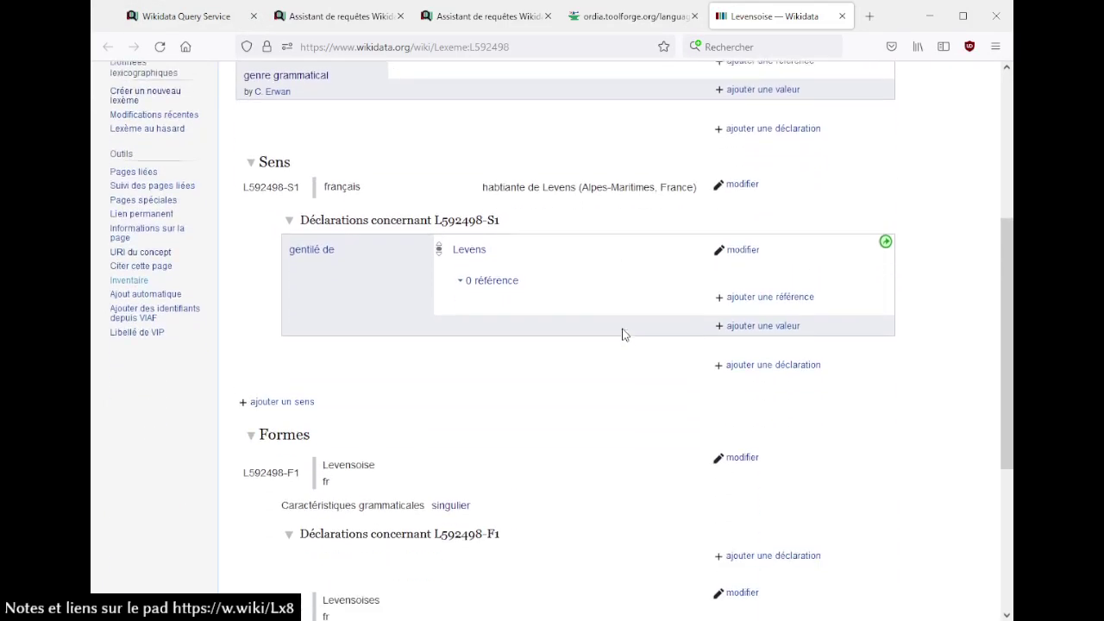
double_click(559, 243)
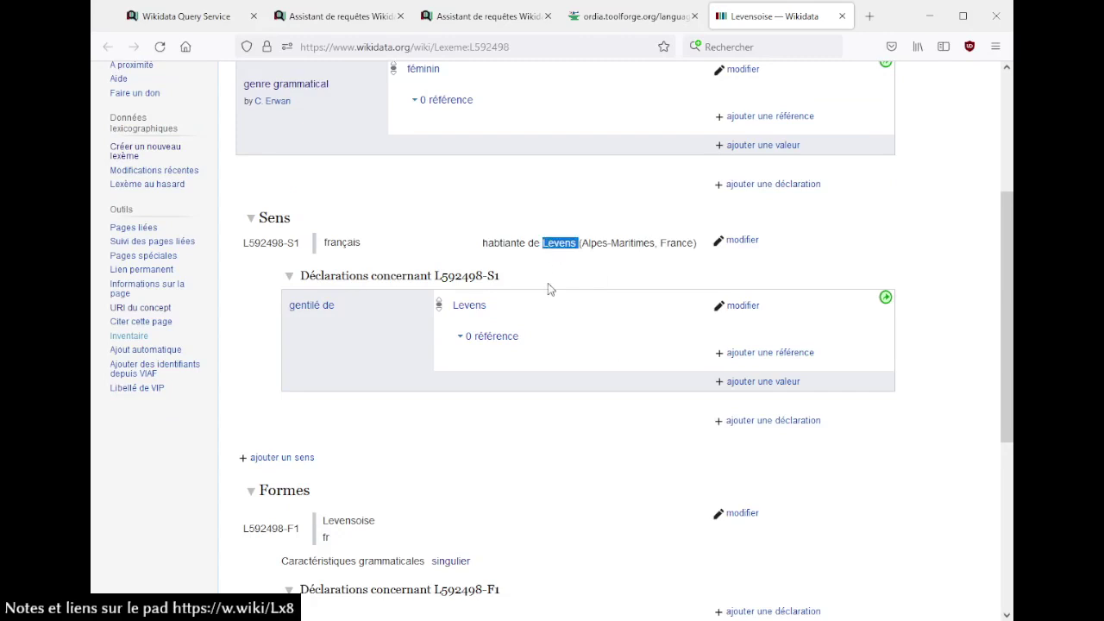
left_click_drag(579, 242, 697, 243)
left_click(639, 298)
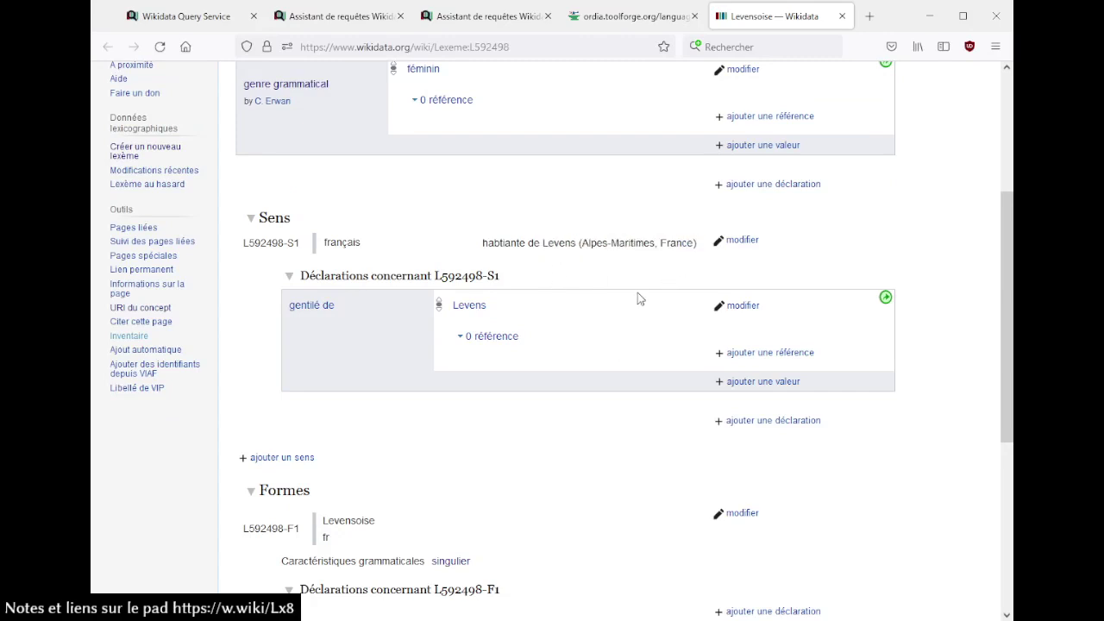
scroll(636, 297, "down", 3)
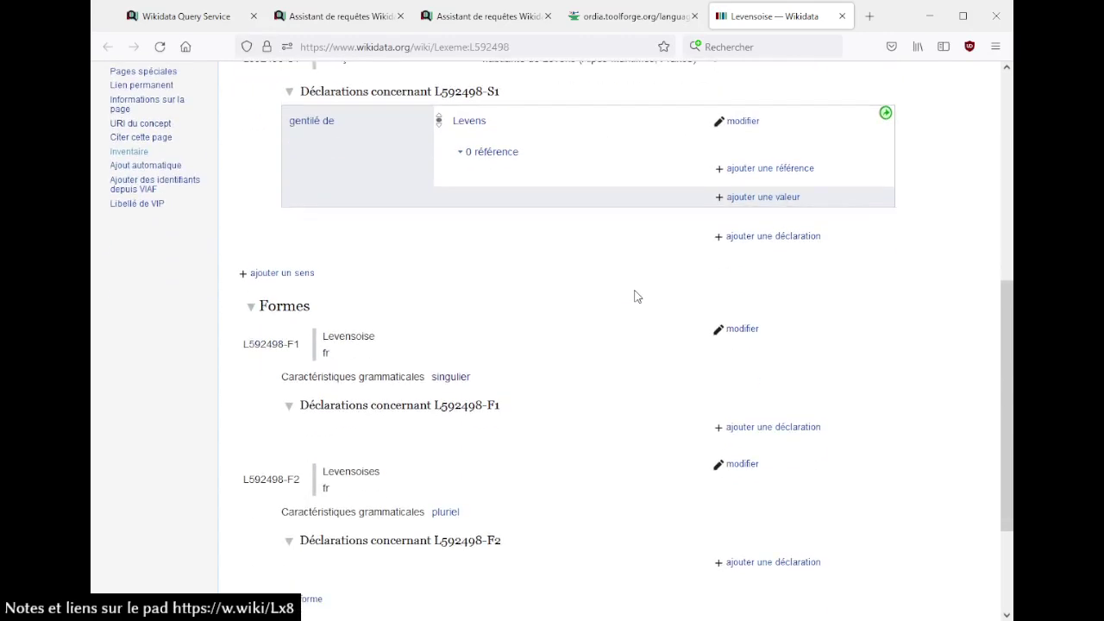
scroll(636, 297, "down", 1)
scroll(636, 297, "up", 3)
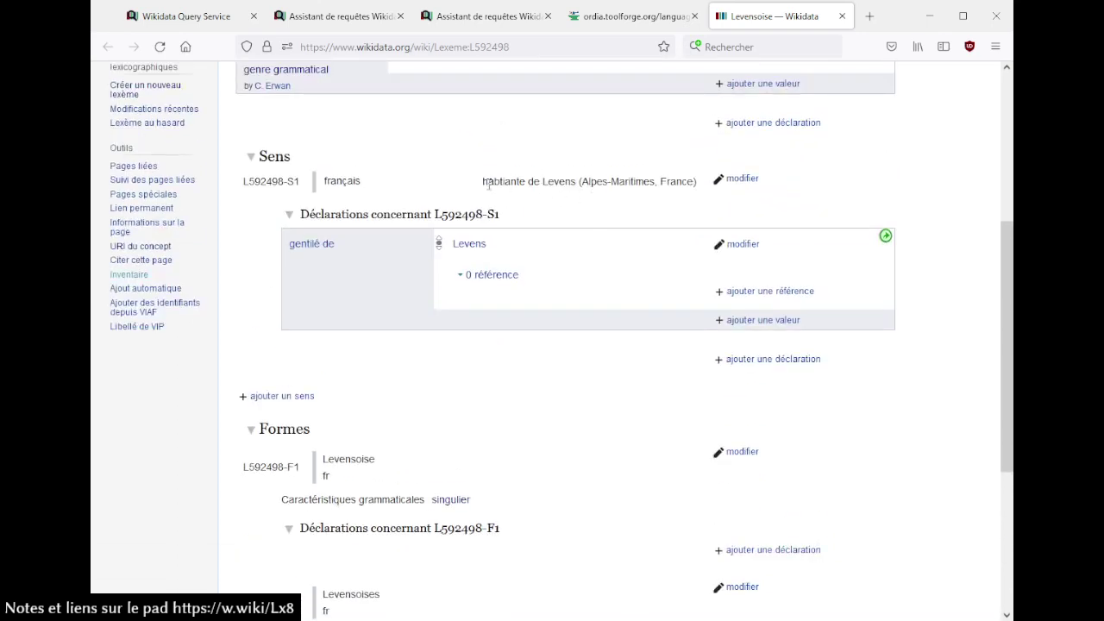
- Correct the French gloss of sense L592498-S1 to "habitante de Levens (Alpes-Maritimes, France)", publish it and review the lexeme
left_click(736, 181)
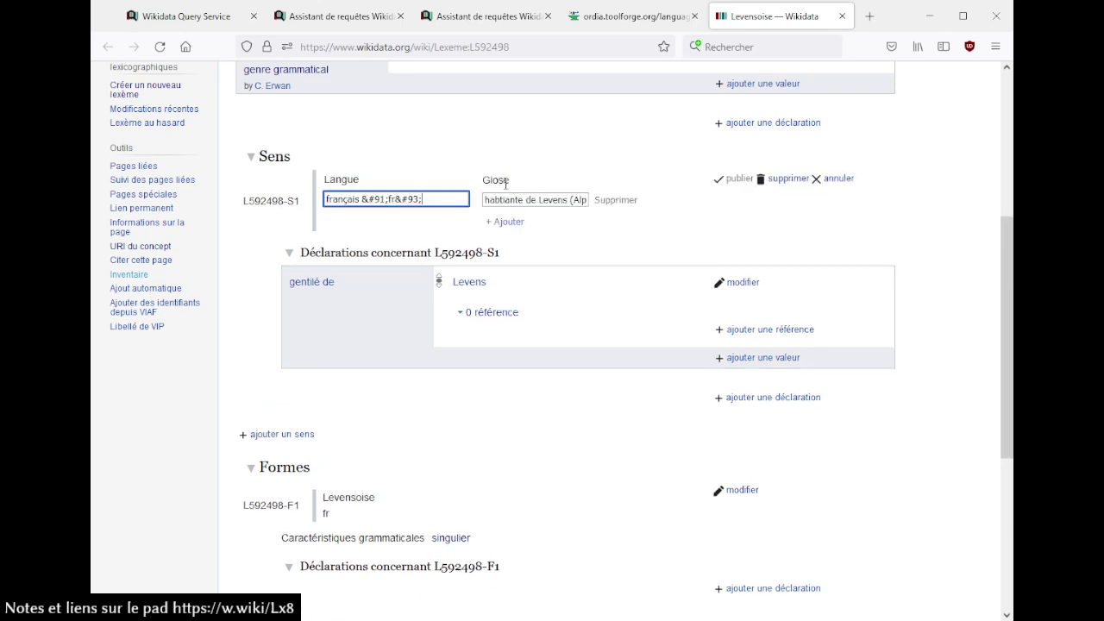
left_click(504, 202)
key("Delete")
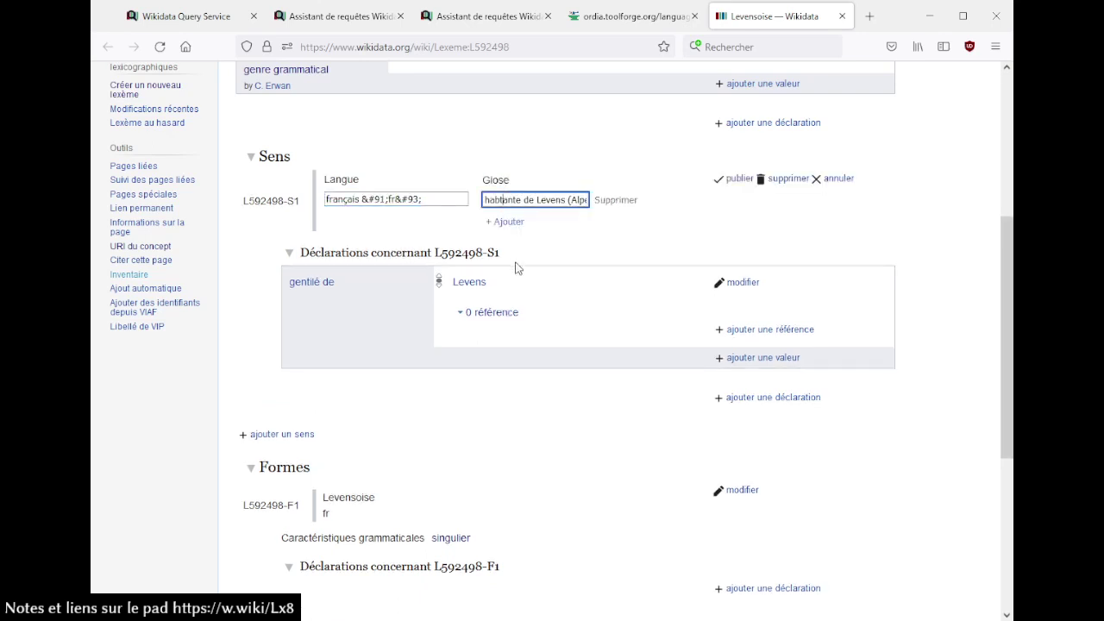
type("i")
key("Return")
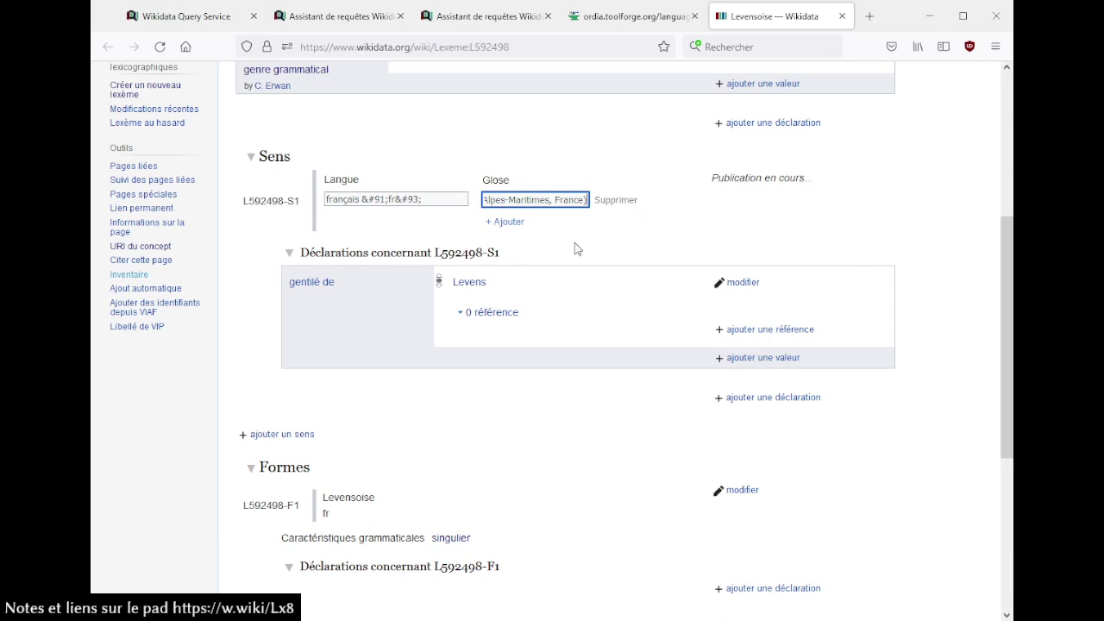
scroll(575, 247, "down", 2)
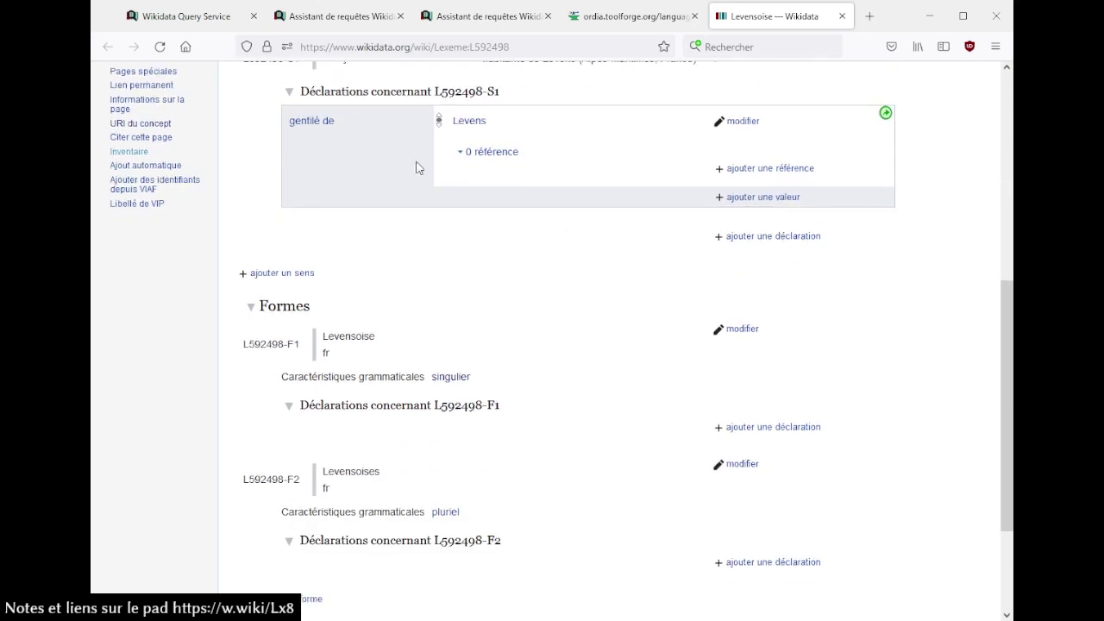
scroll(431, 164, "down", 2)
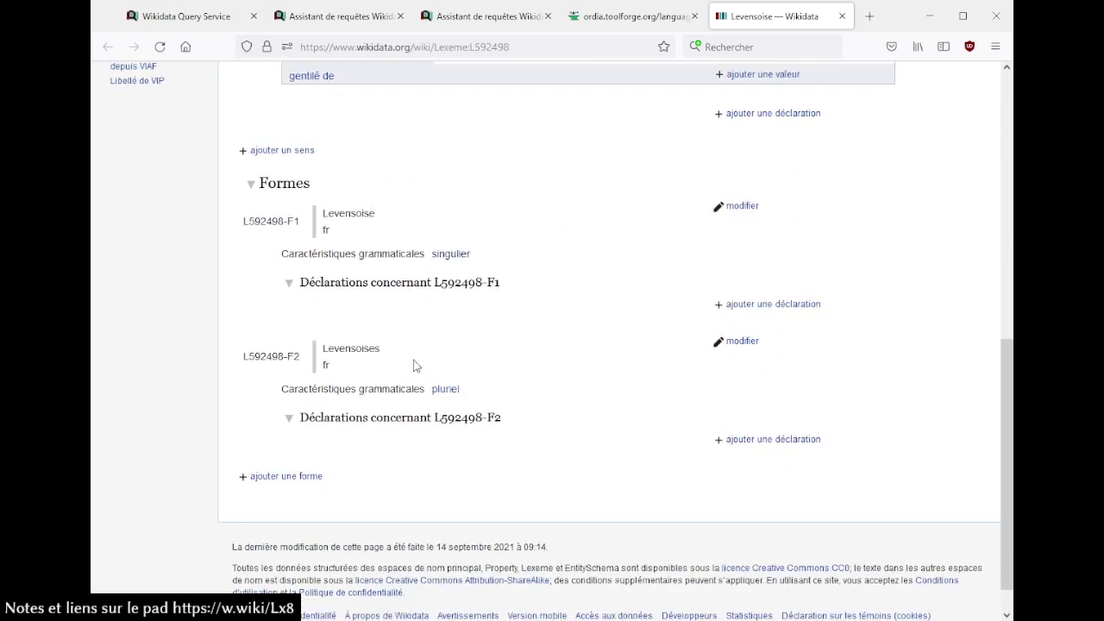
scroll(438, 382, "up", 6)
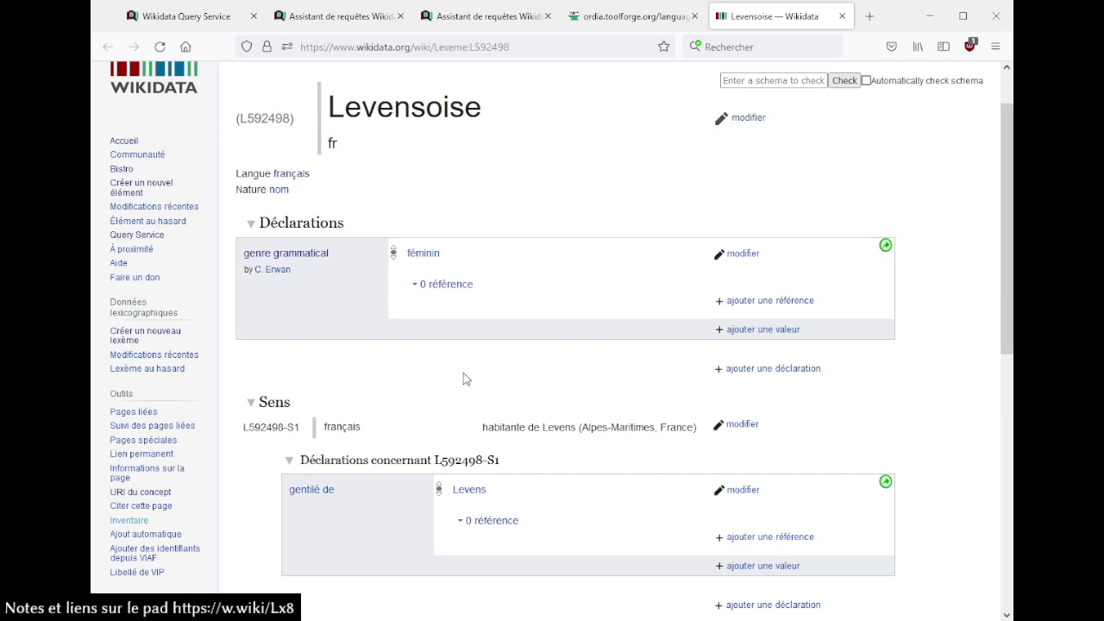
- Review the Levensoise lexeme's sense and its singular and plural forms, and close it to return to the demonym map
scroll(464, 373, "down", 6)
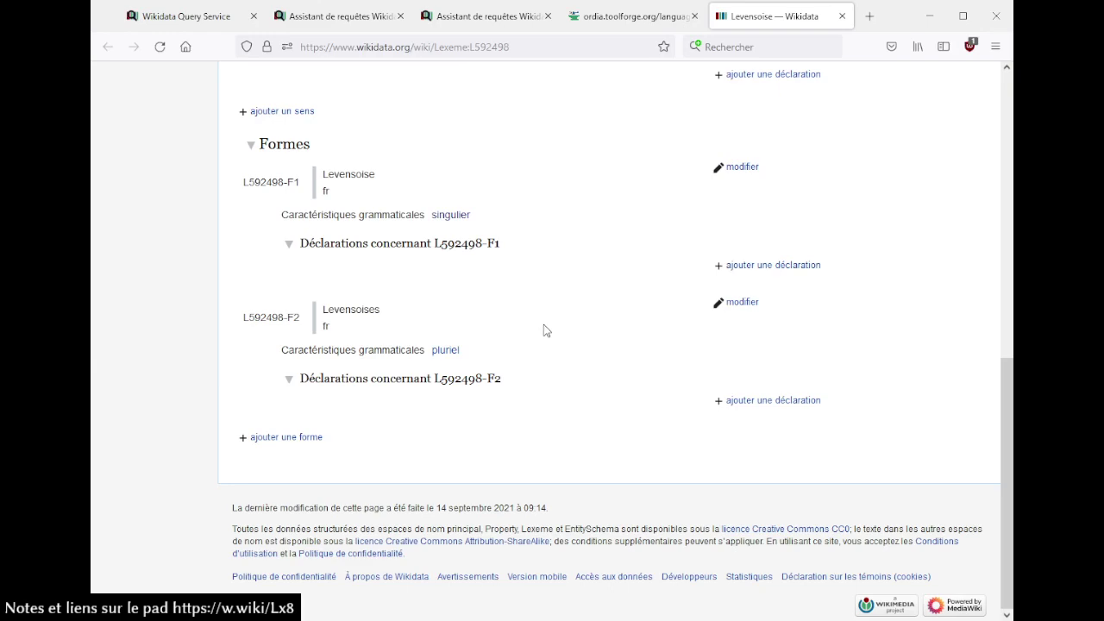
scroll(544, 325, "up", 7)
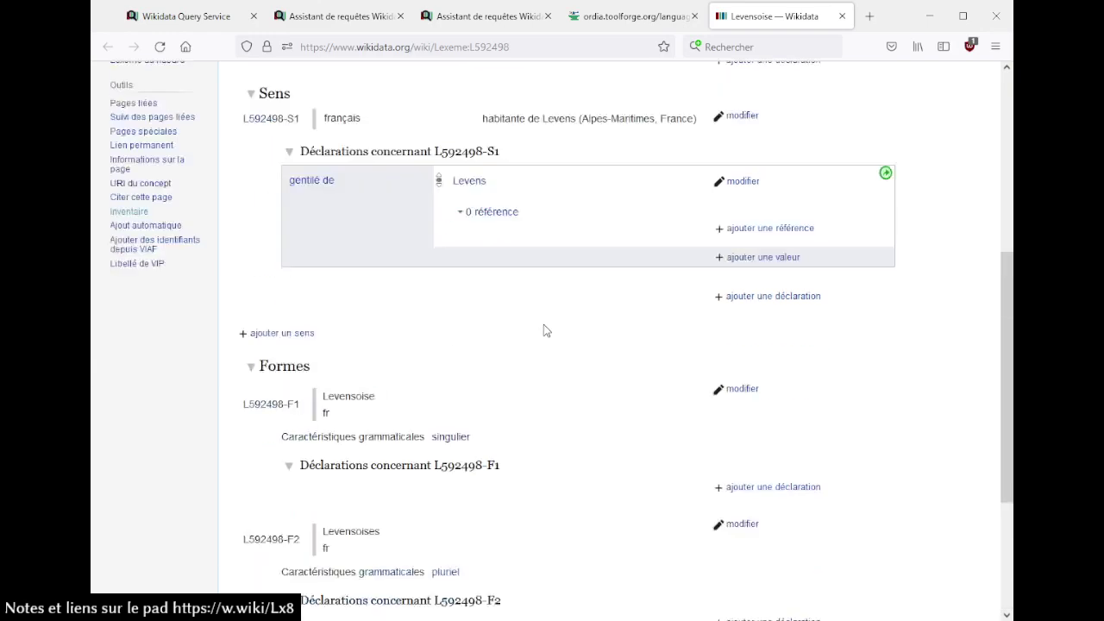
left_click(842, 15)
left_click(698, 366)
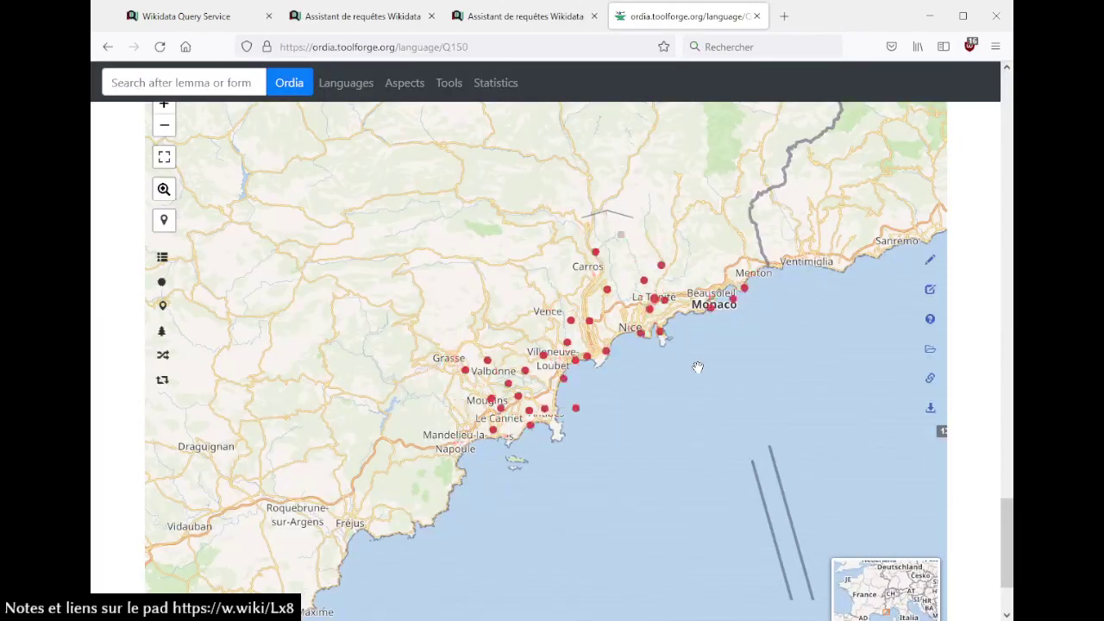
- Expand the demonym markers in northwestern France and view the Rennais point attached to the marker northeast of Rennes
scroll(698, 367, "down", 4)
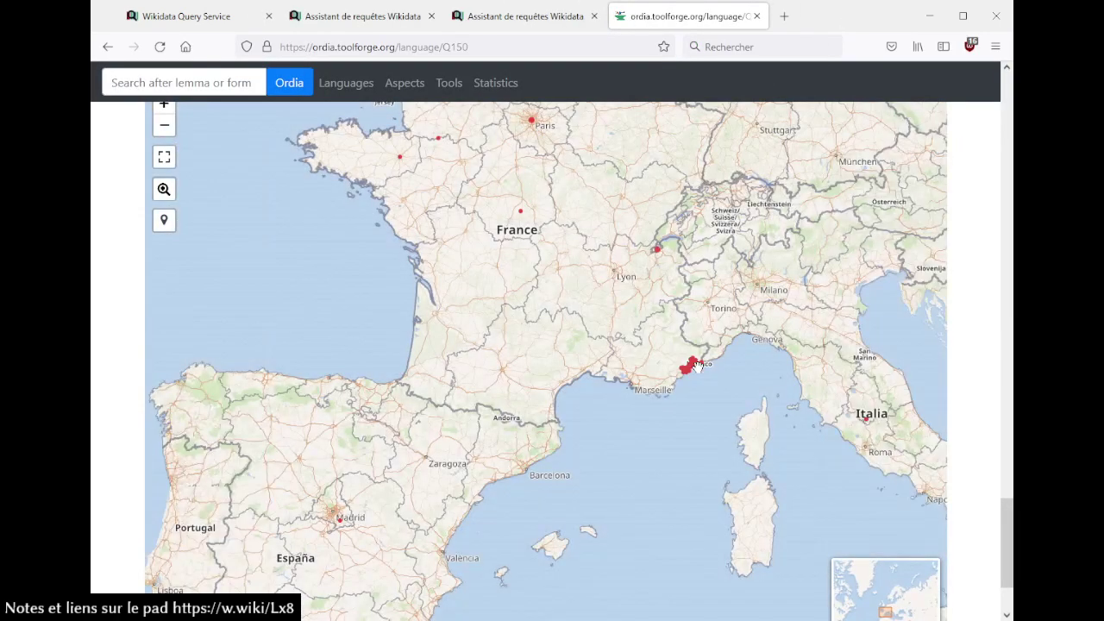
scroll(698, 367, "down", 2)
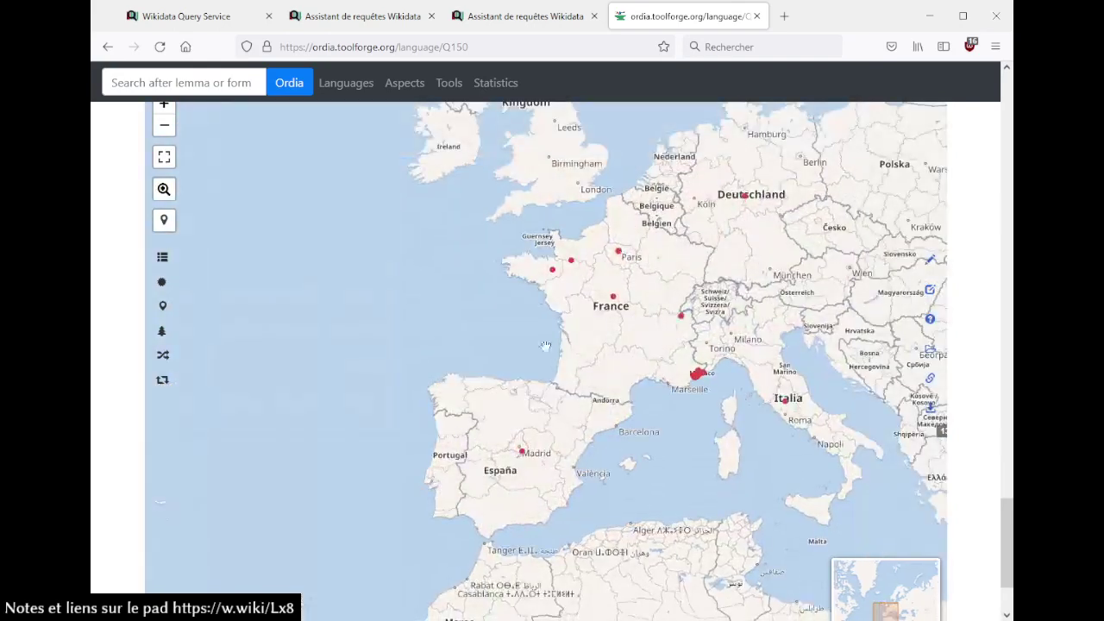
scroll(574, 415, "down", 1)
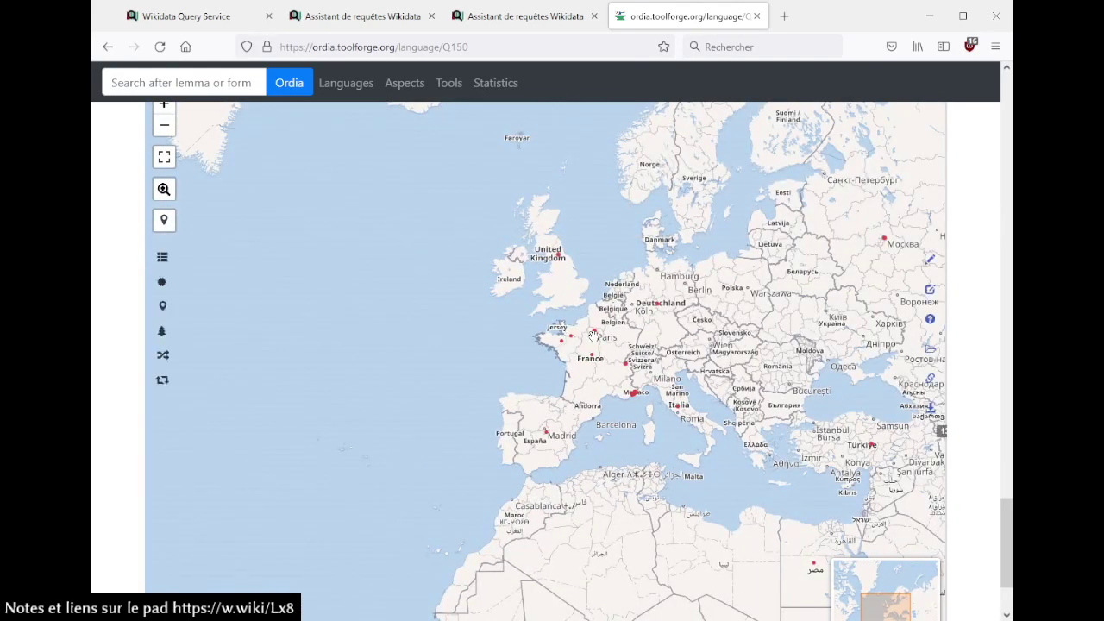
scroll(595, 331, "up", 3)
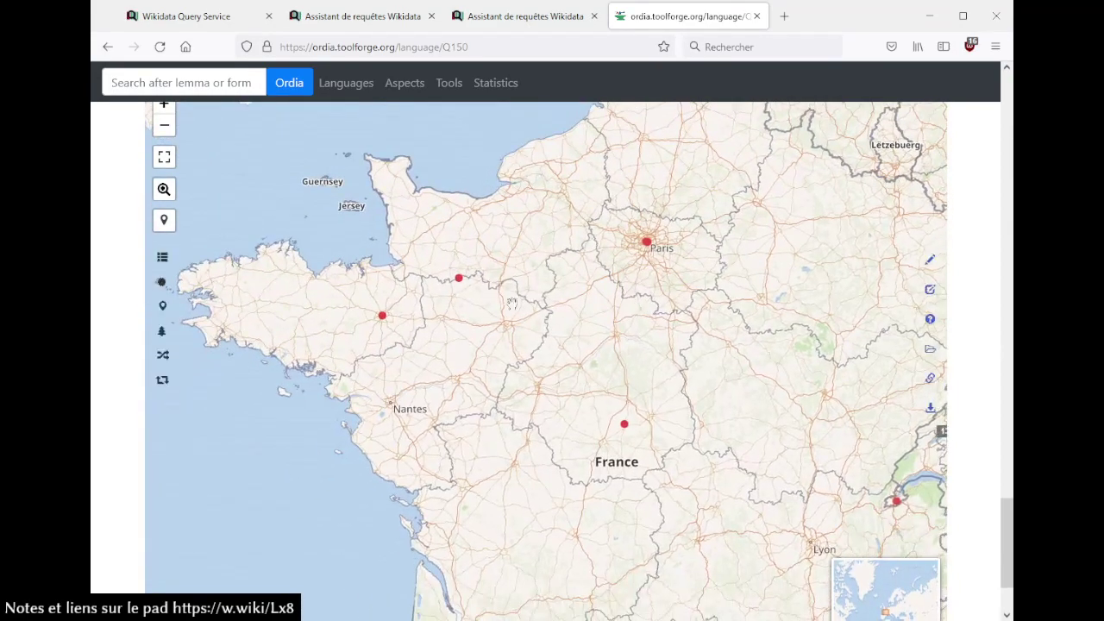
left_click(458, 278)
left_click(383, 317)
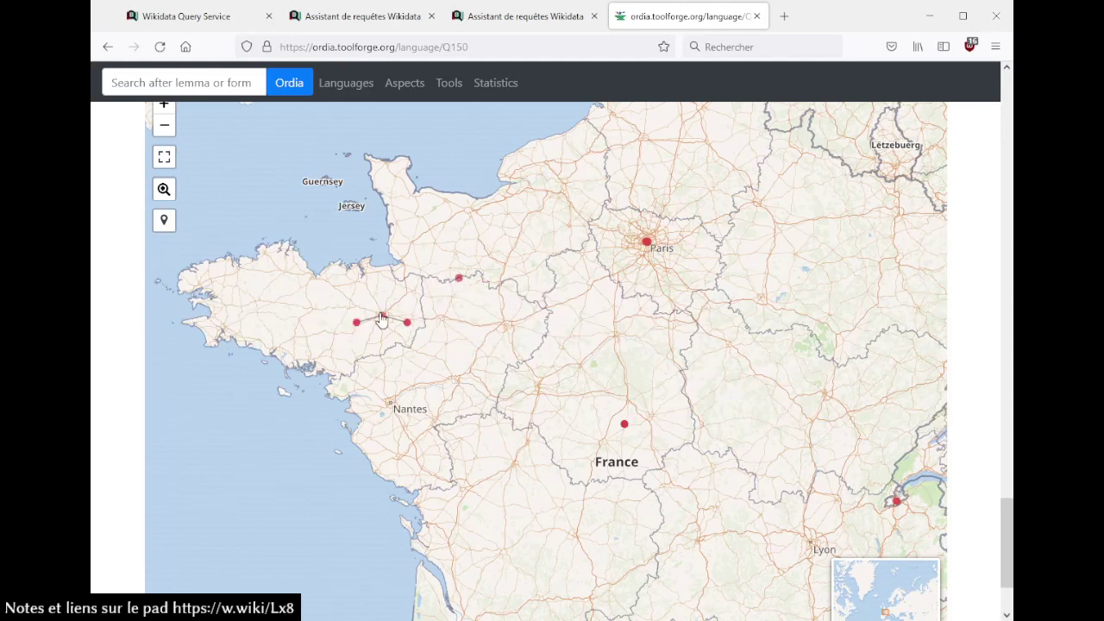
left_click(458, 278)
left_click(434, 286)
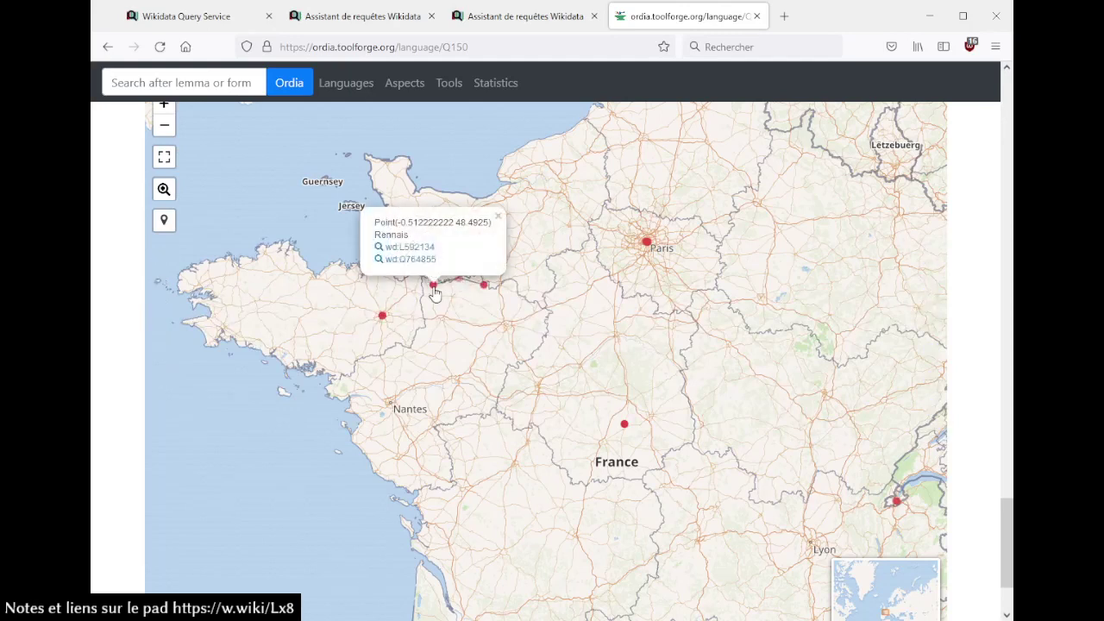
- Open the Rennais lexeme (L592134), compare its two senses and their gentilé de statements, and close it
left_click(423, 255)
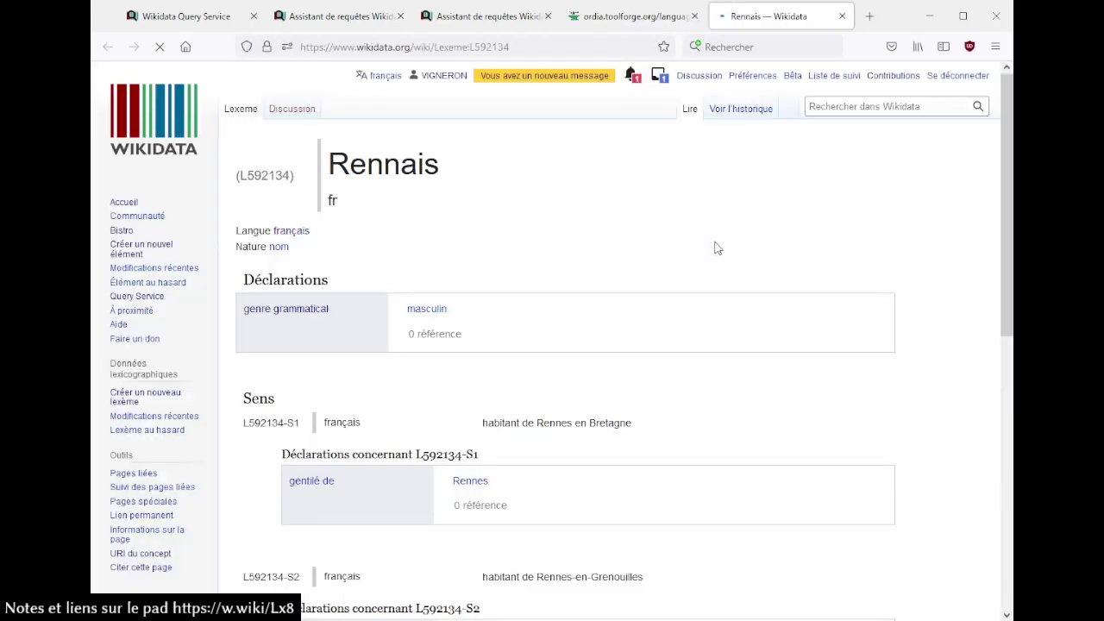
scroll(606, 413, "down", 3)
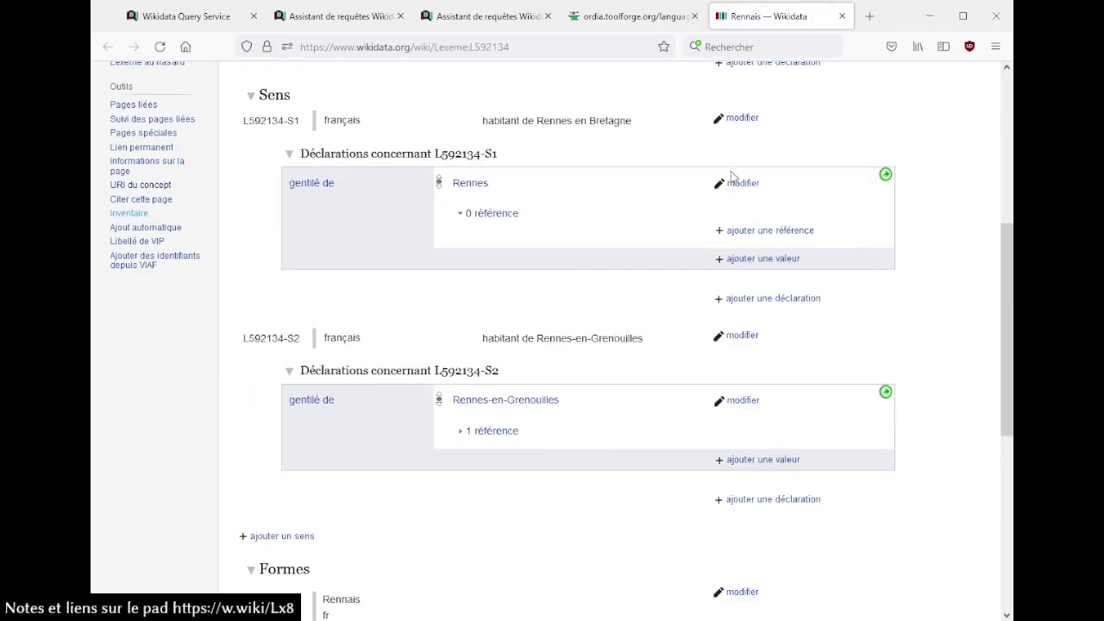
left_click(842, 16)
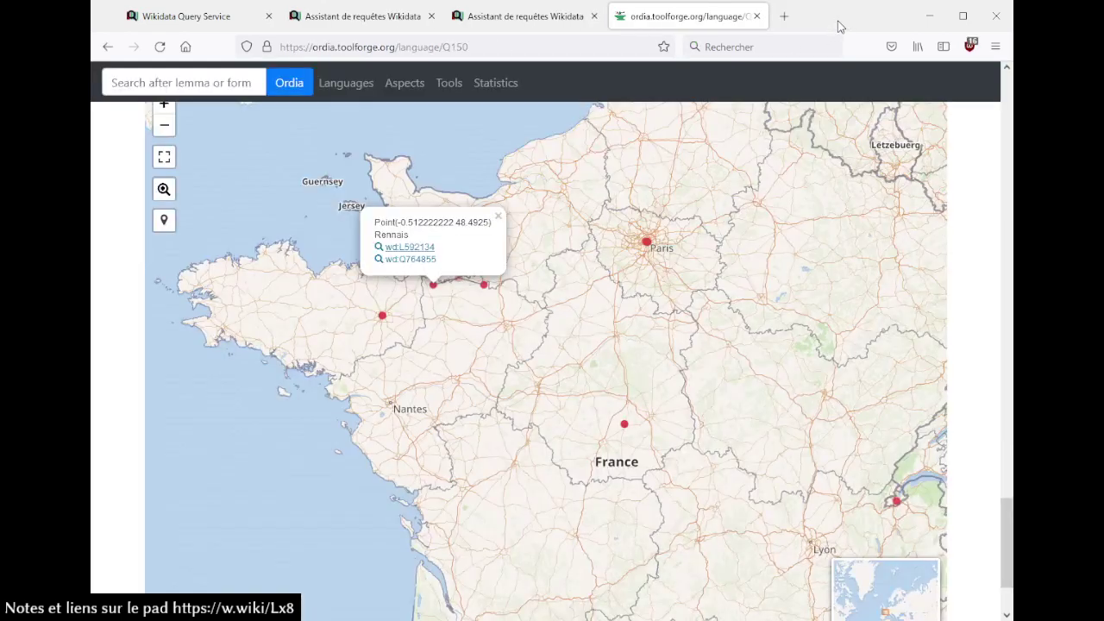
- Locate the La Trinité marker northeast of Nice and open the lexeme for its demonym Trinitaire (L592221)
left_click(652, 428)
scroll(652, 427, "down", 1)
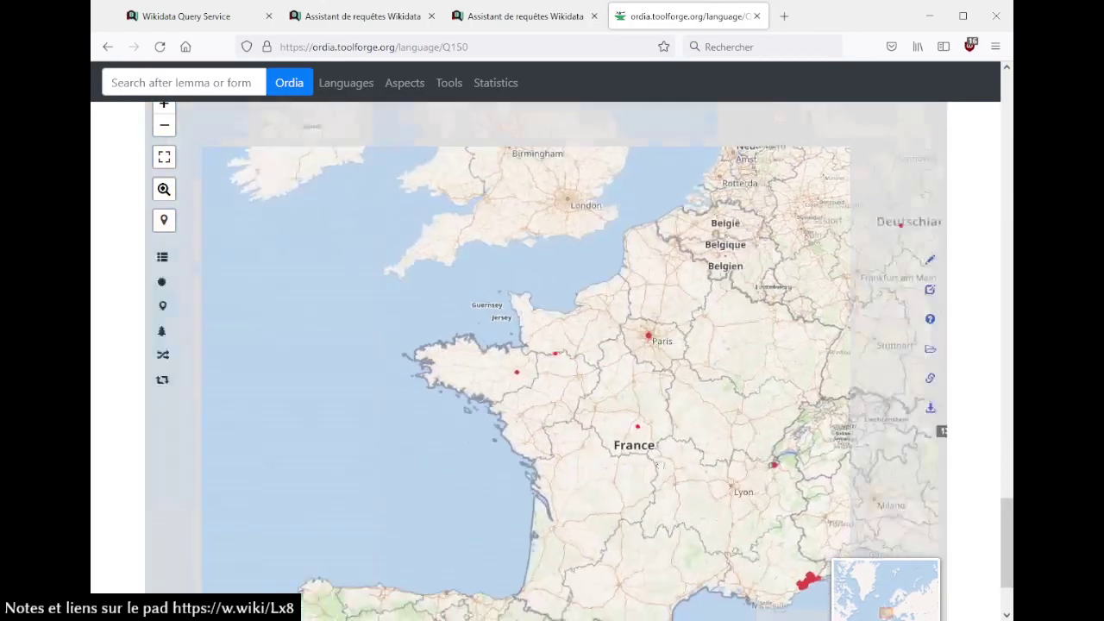
left_click_drag(816, 599, 648, 461)
scroll(648, 462, "up", 1)
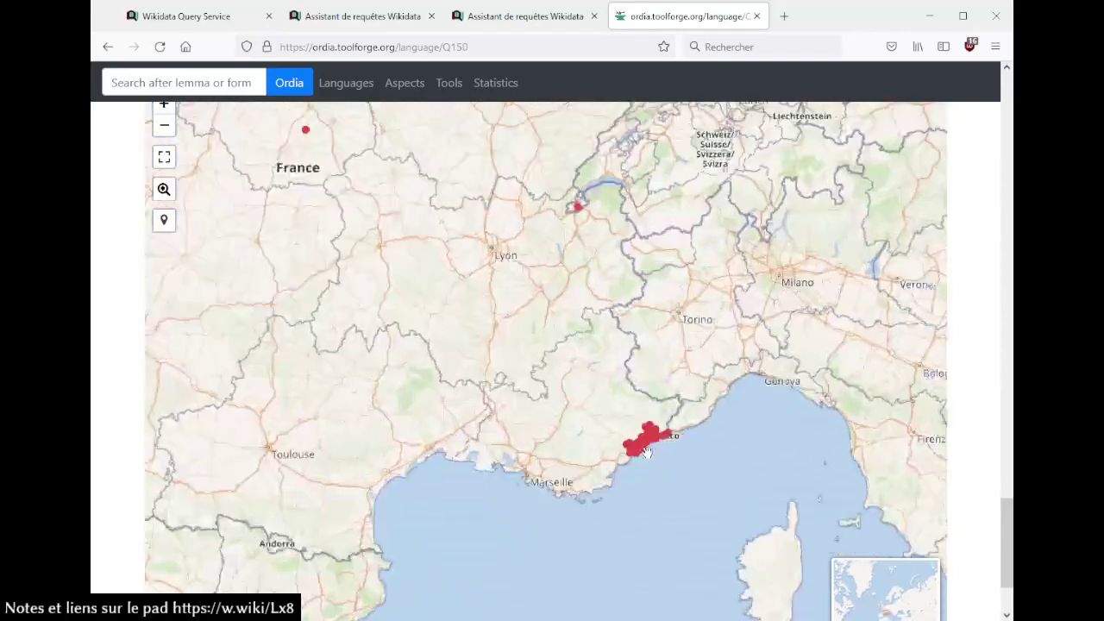
scroll(648, 445, "up", 1)
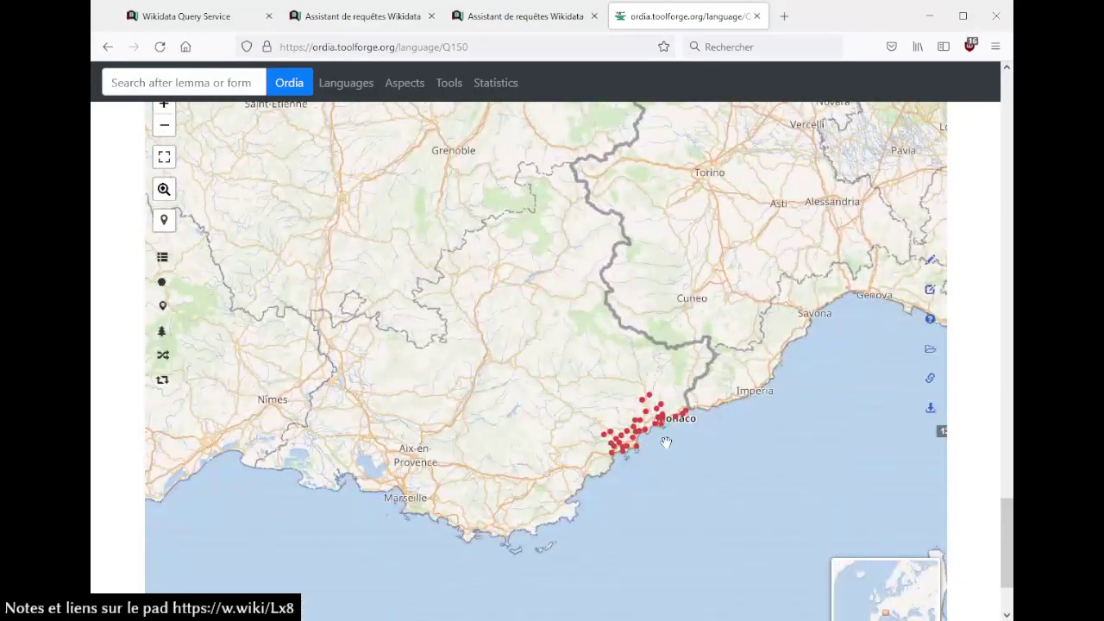
scroll(656, 444, "up", 1)
scroll(630, 423, "up", 1)
scroll(616, 372, "up", 3)
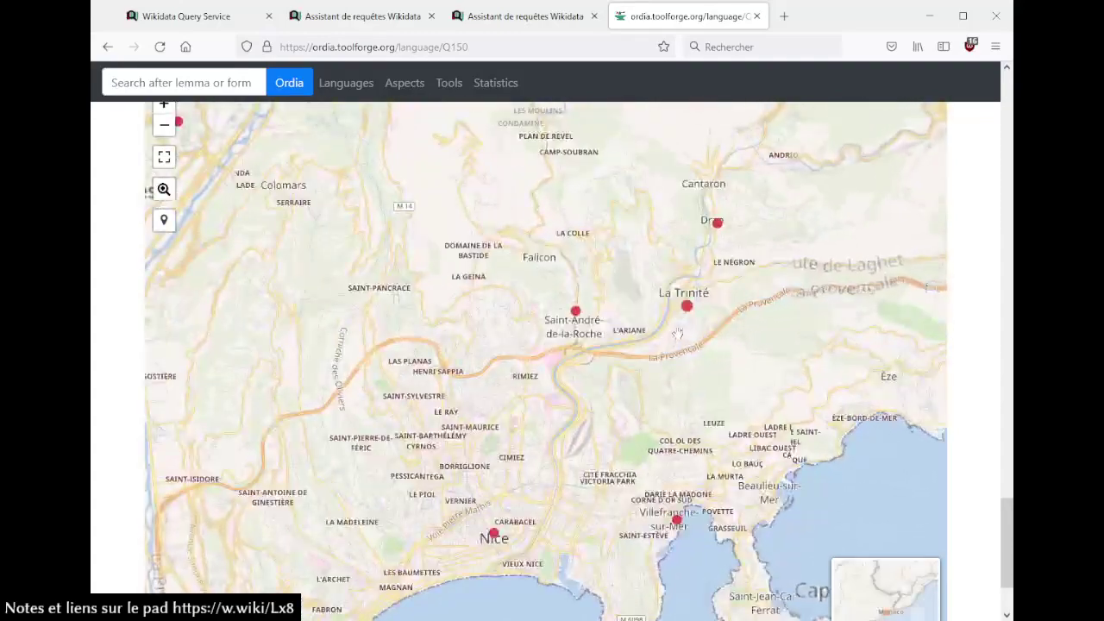
scroll(683, 304, "up", 2)
left_click(697, 301)
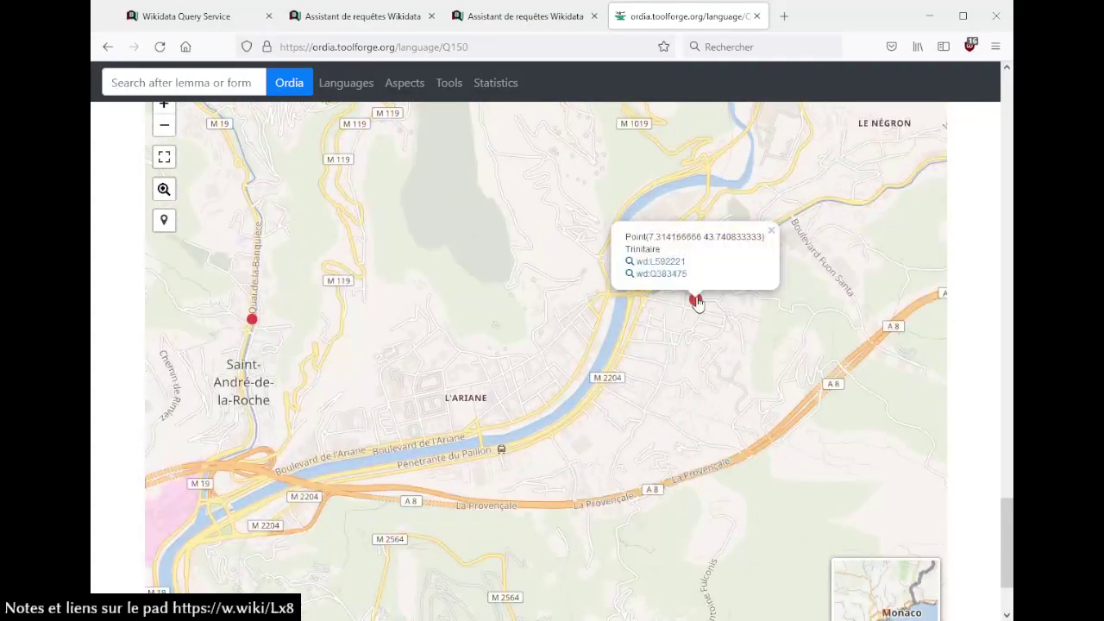
left_click(668, 263)
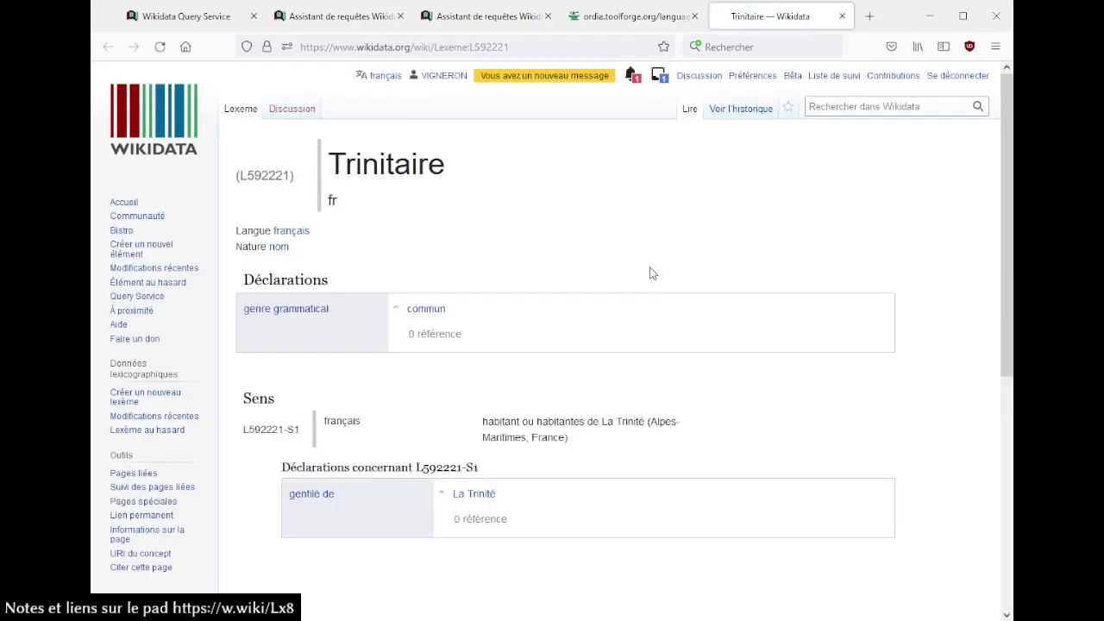
- Examine the Trinitaire lexeme's grammatical gender, its French gloss and its gentilé de statement
scroll(587, 244, "down", 3)
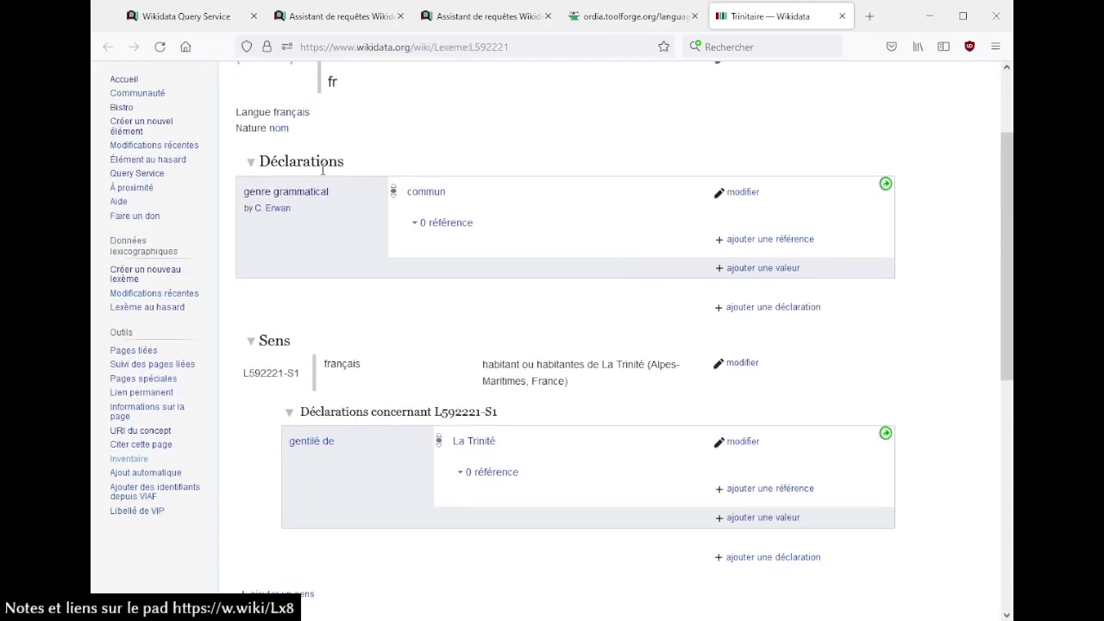
left_click_drag(466, 191, 403, 195)
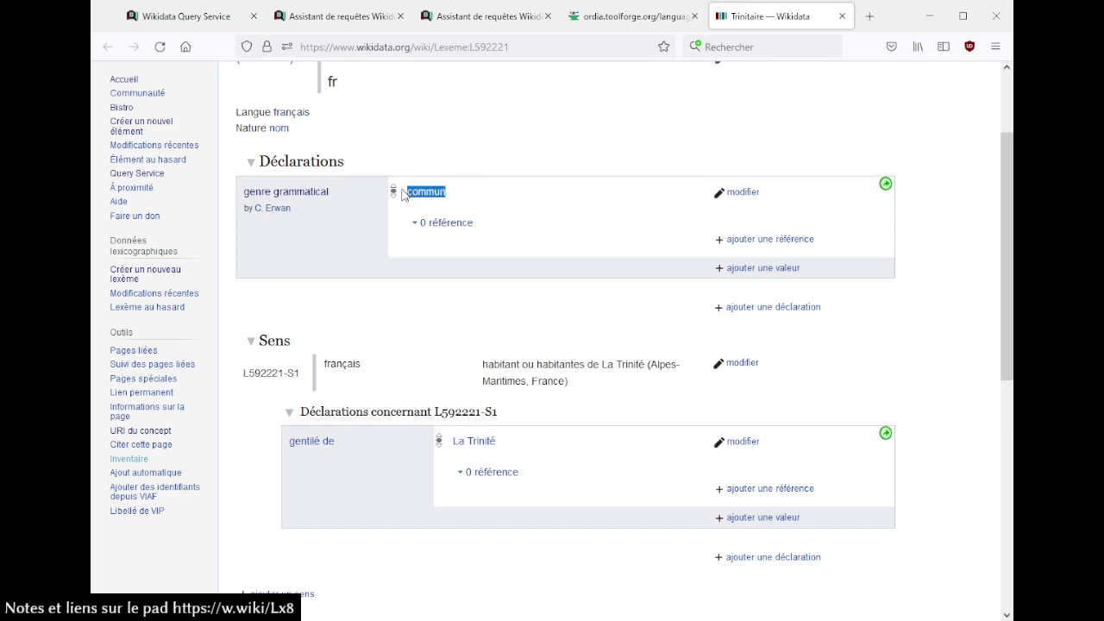
left_click(408, 337)
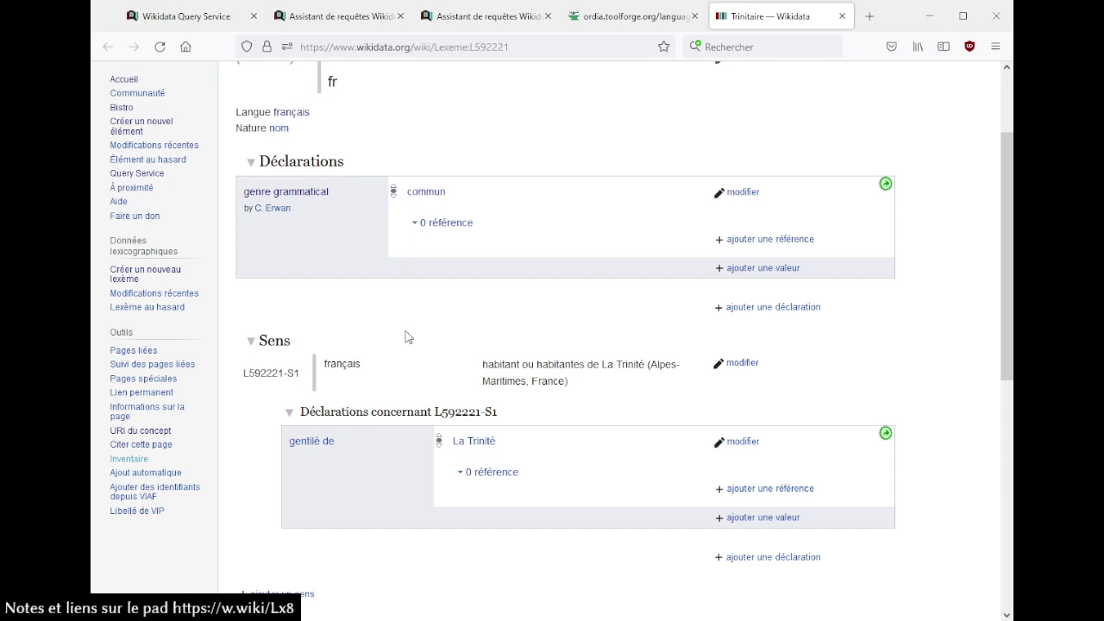
- Correct the French gloss of sense L592221-S1 to "habitant ou habitante de La Trinité (Alpes-Maritimes, France)" and publish it
left_click(740, 362)
left_click(578, 387)
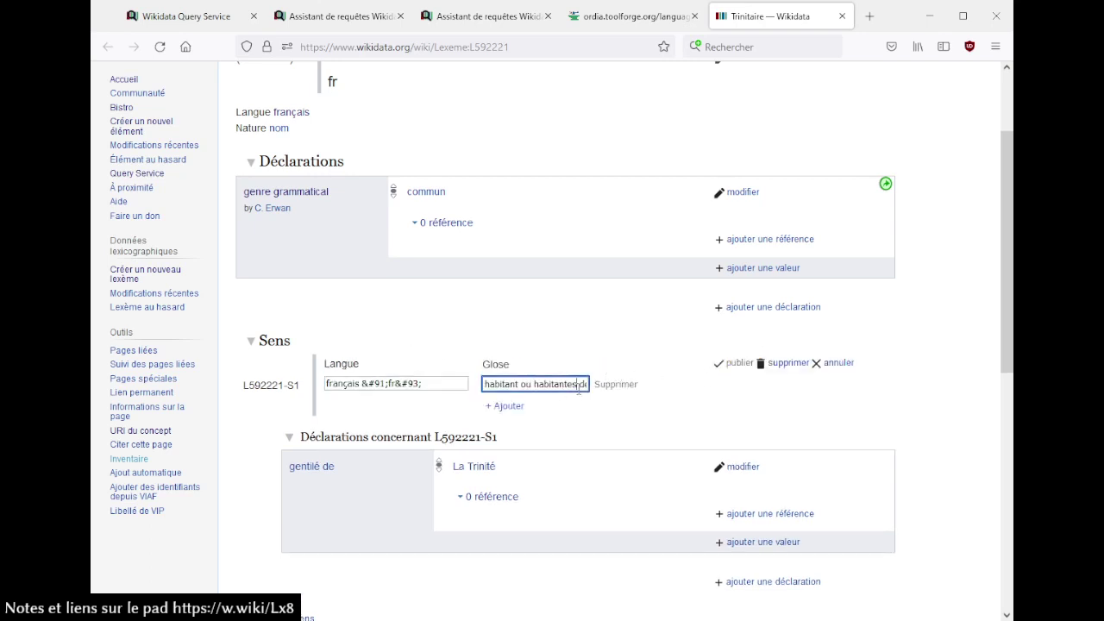
key("BackSpace")
key("Return")
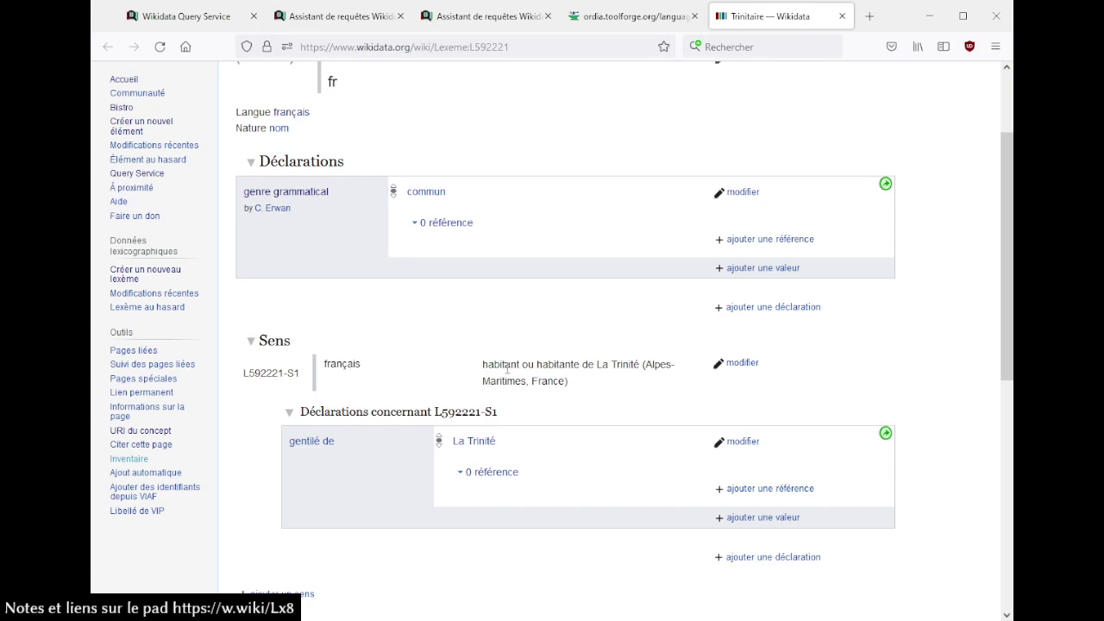
- Review the Trinitaire lexeme's singular and plural forms and its lemma, and close it to return to the demonym map
scroll(544, 365, "down", 5)
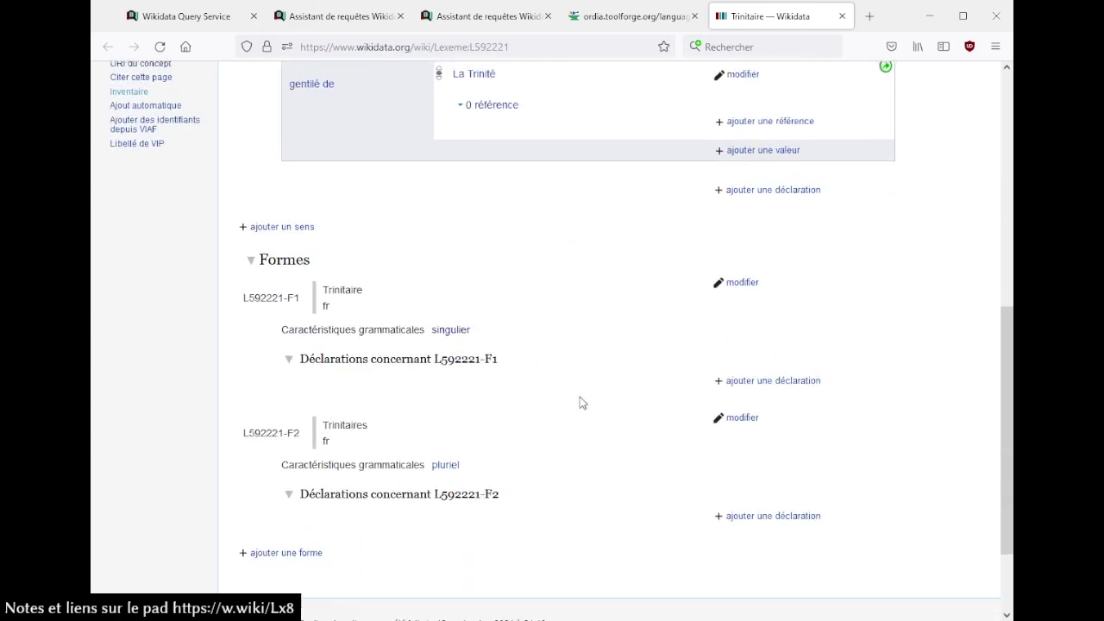
scroll(580, 400, "up", 7)
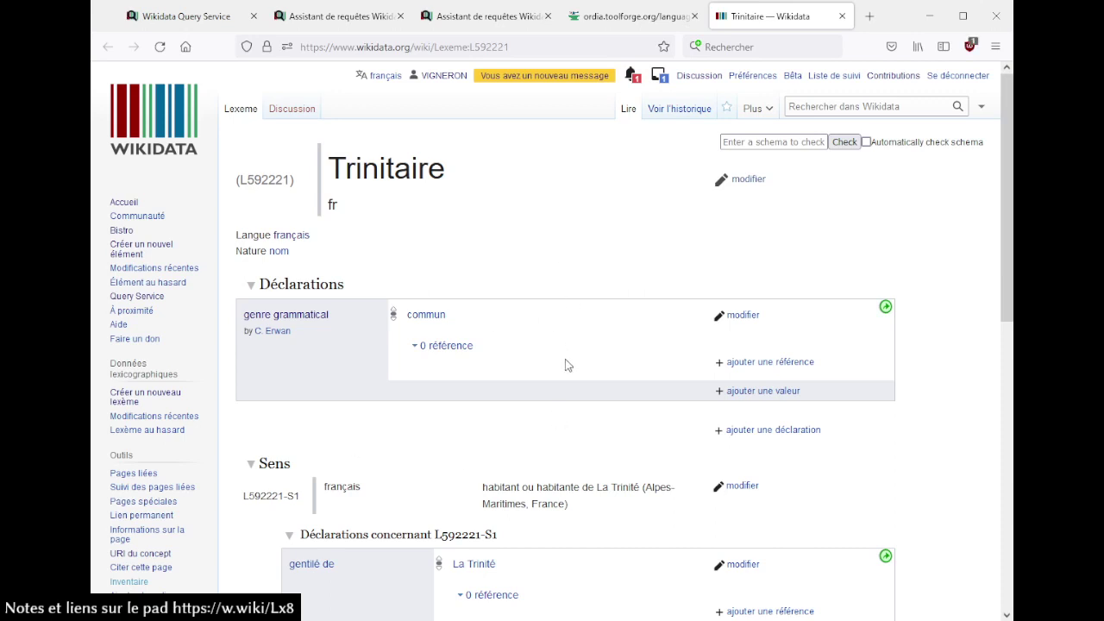
double_click(415, 170)
left_click(584, 215)
left_click(843, 16)
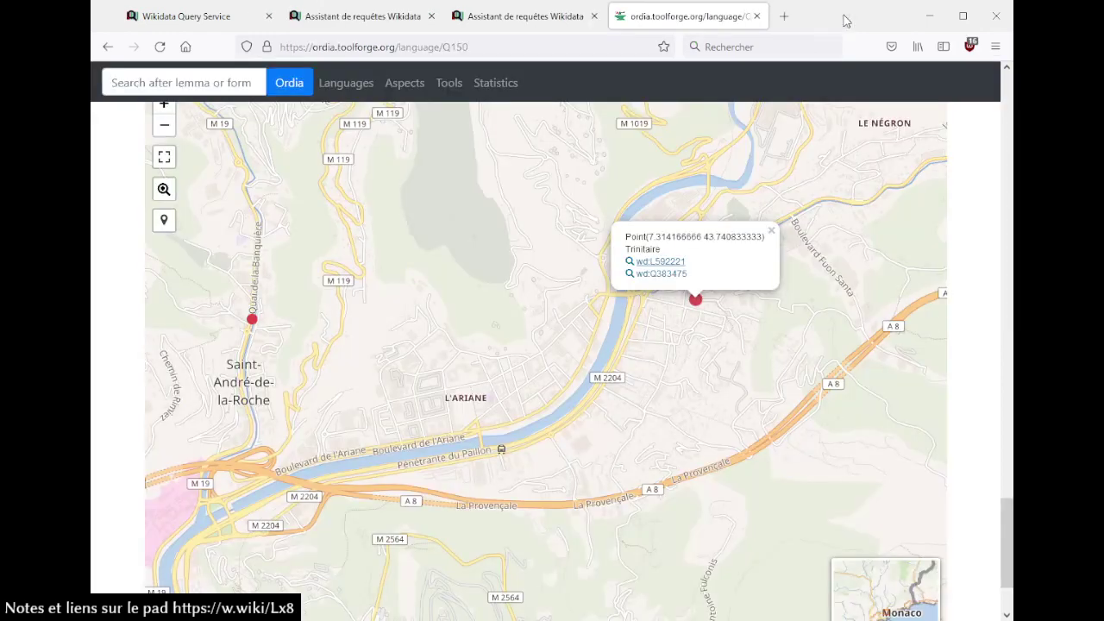
- Expand the marker at Beausoleil near Monaco and compare the masculine and feminine demonyms attached to it
left_click(656, 424)
scroll(656, 424, "down", 1)
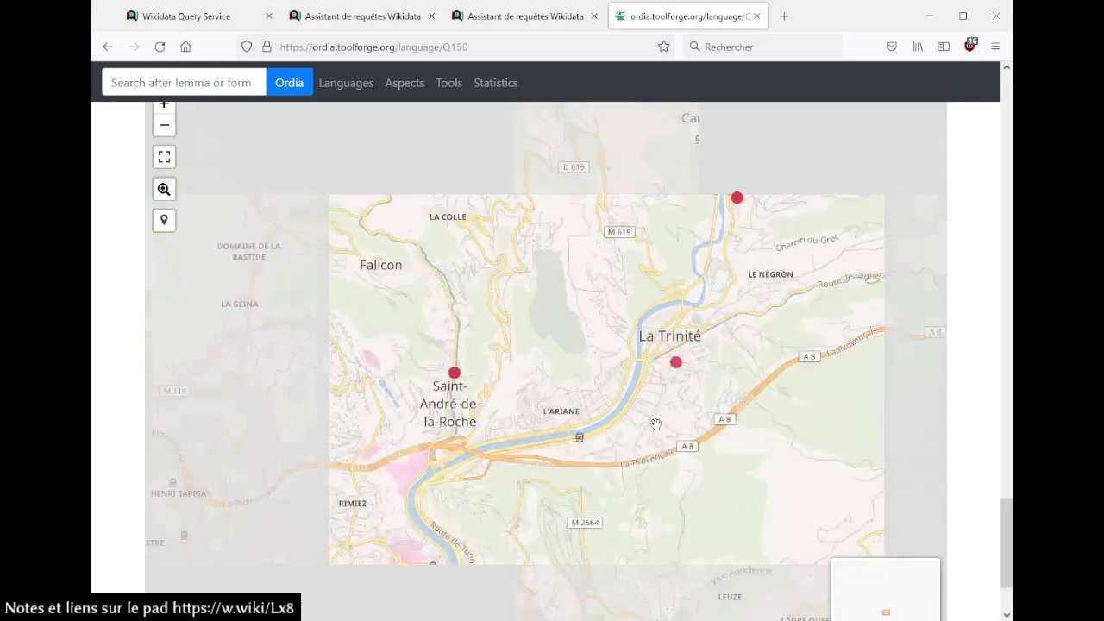
scroll(656, 424, "down", 1)
scroll(655, 425, "down", 1)
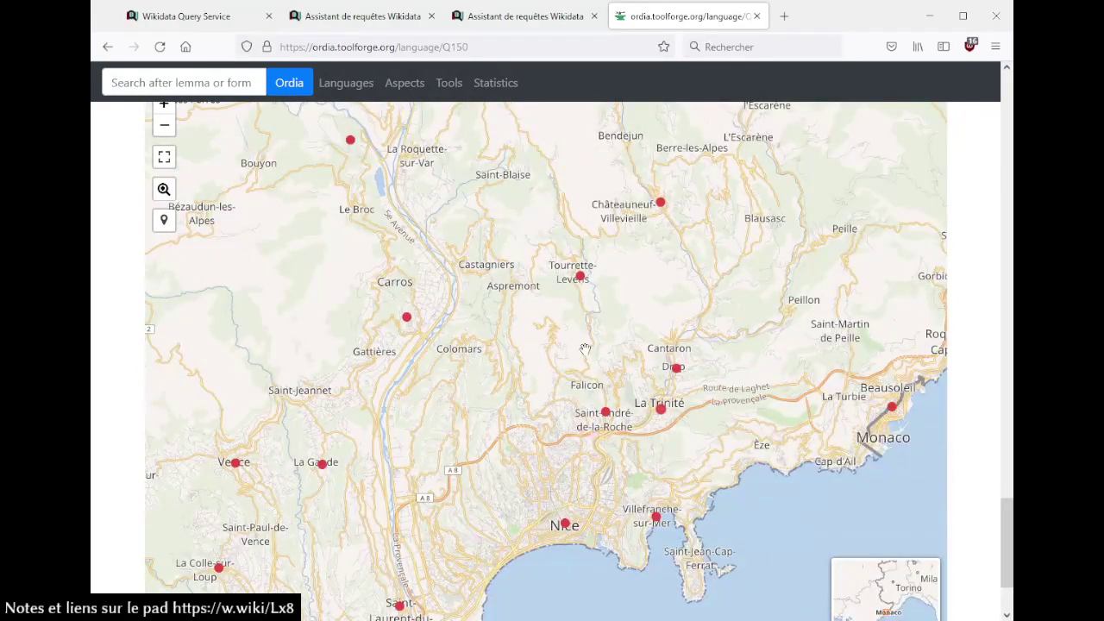
left_click_drag(682, 345, 569, 339)
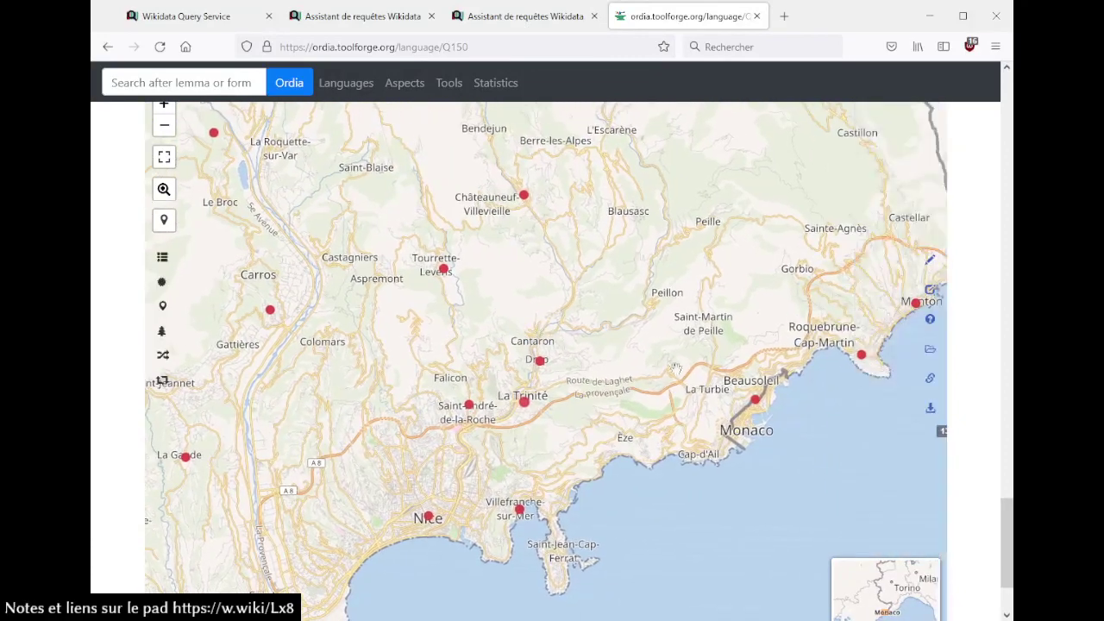
left_click(754, 403)
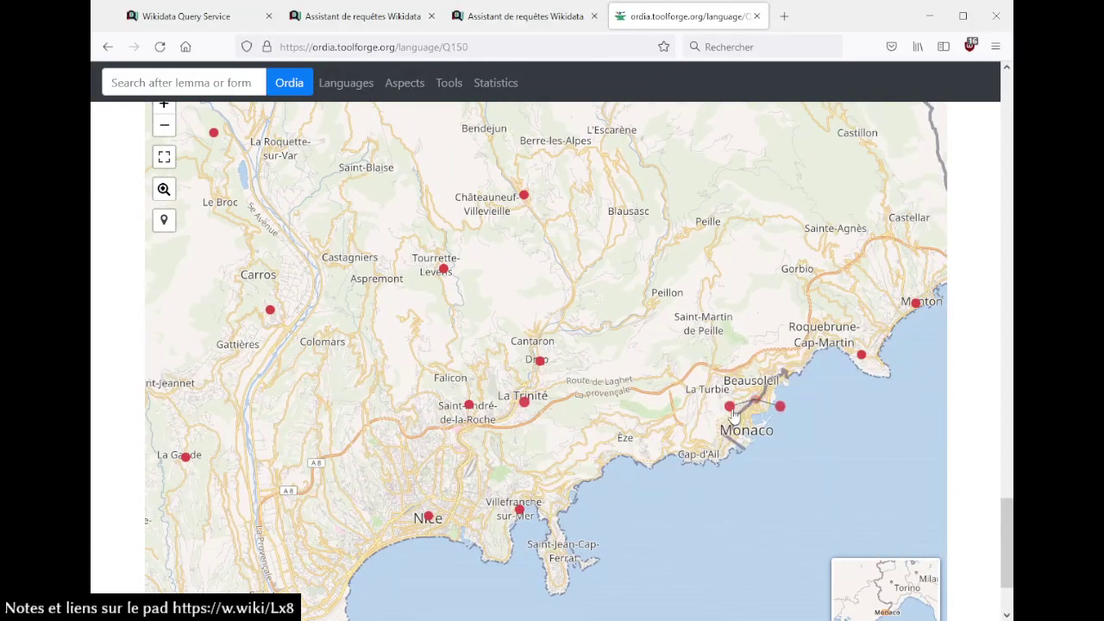
mouse_move(728, 415)
left_click(781, 408)
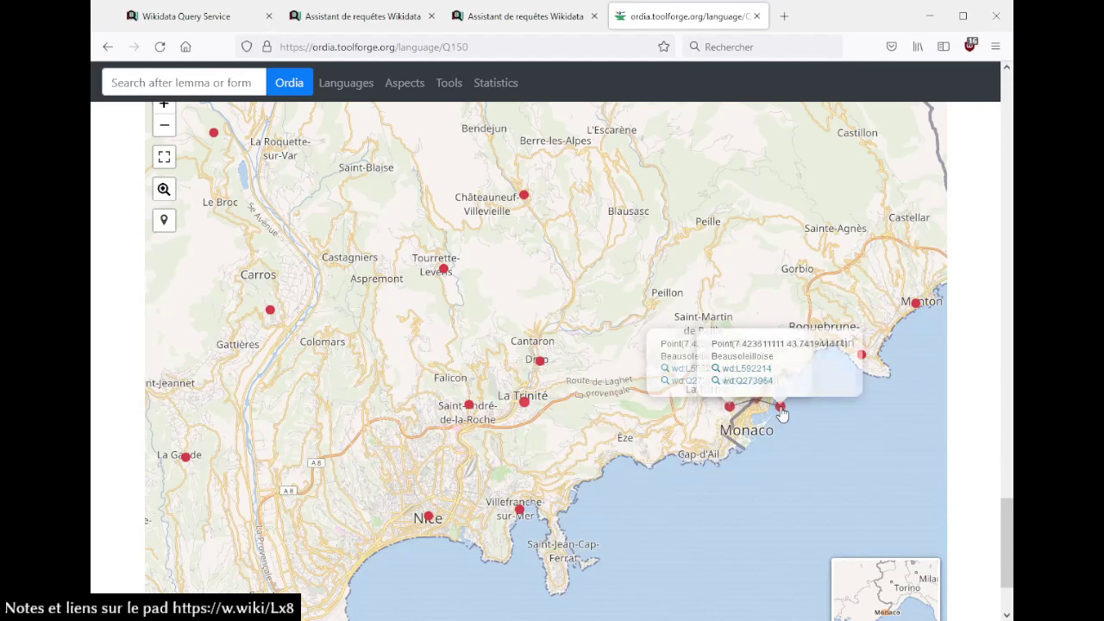
left_click(730, 411)
left_click(875, 395)
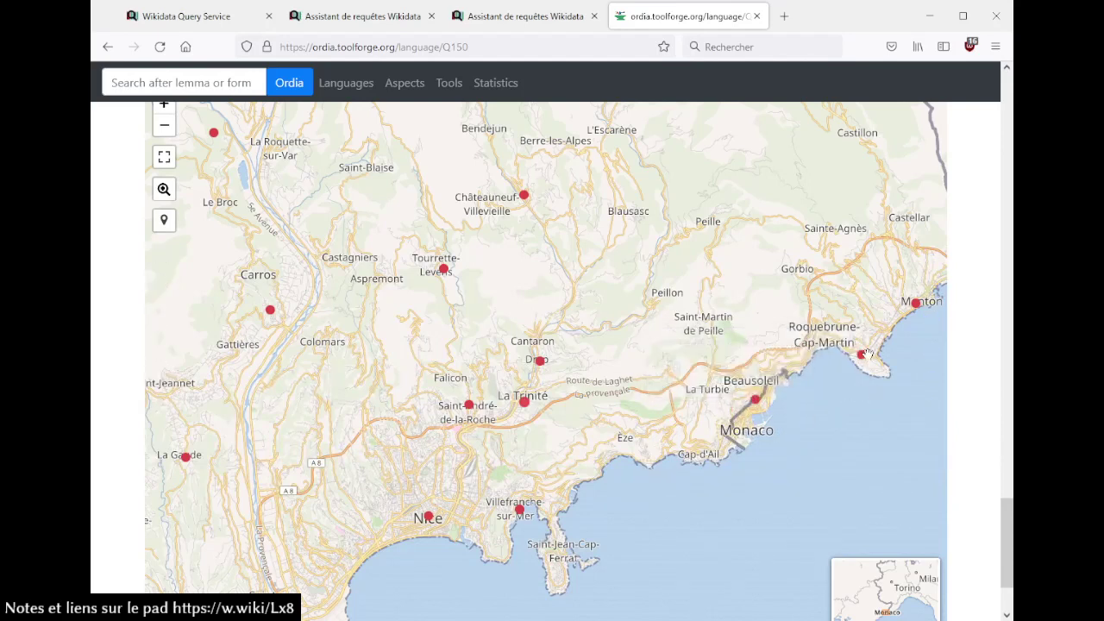
- Widen the demonym map from the Nice coast to survey the markers across France and neighbouring countries
scroll(838, 414, "down", 3)
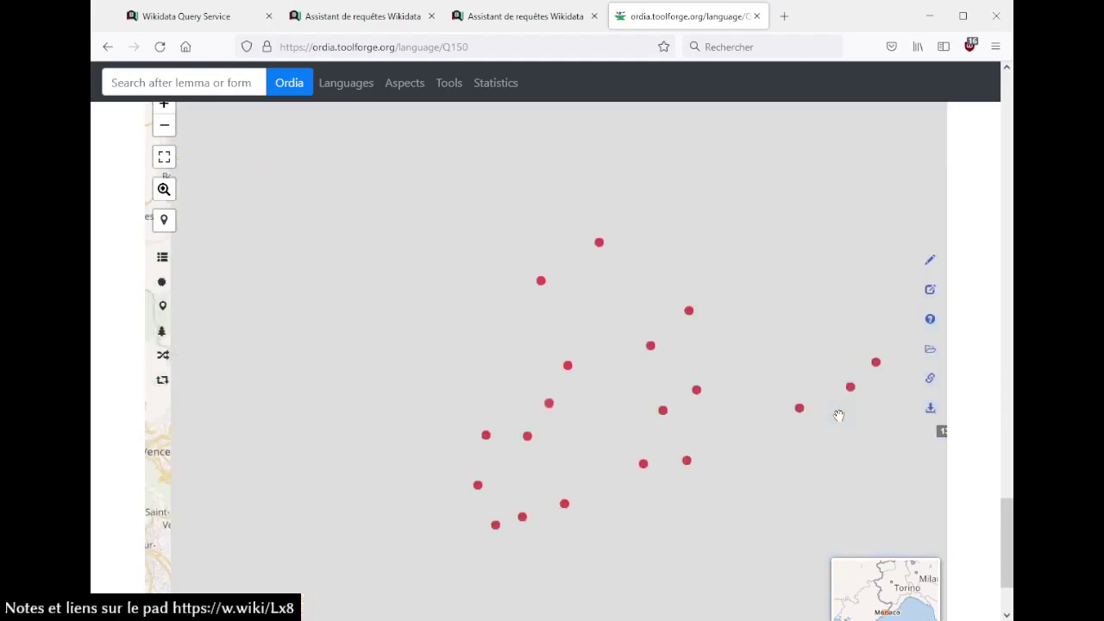
scroll(838, 414, "down", 2)
left_click_drag(666, 406, 565, 362)
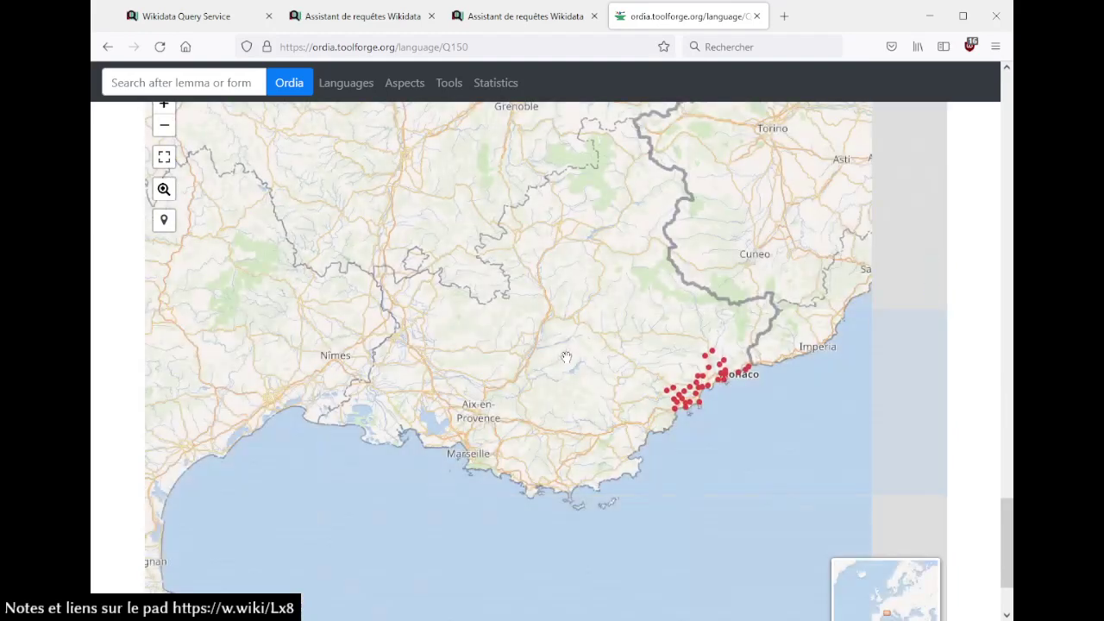
scroll(566, 356, "down", 3)
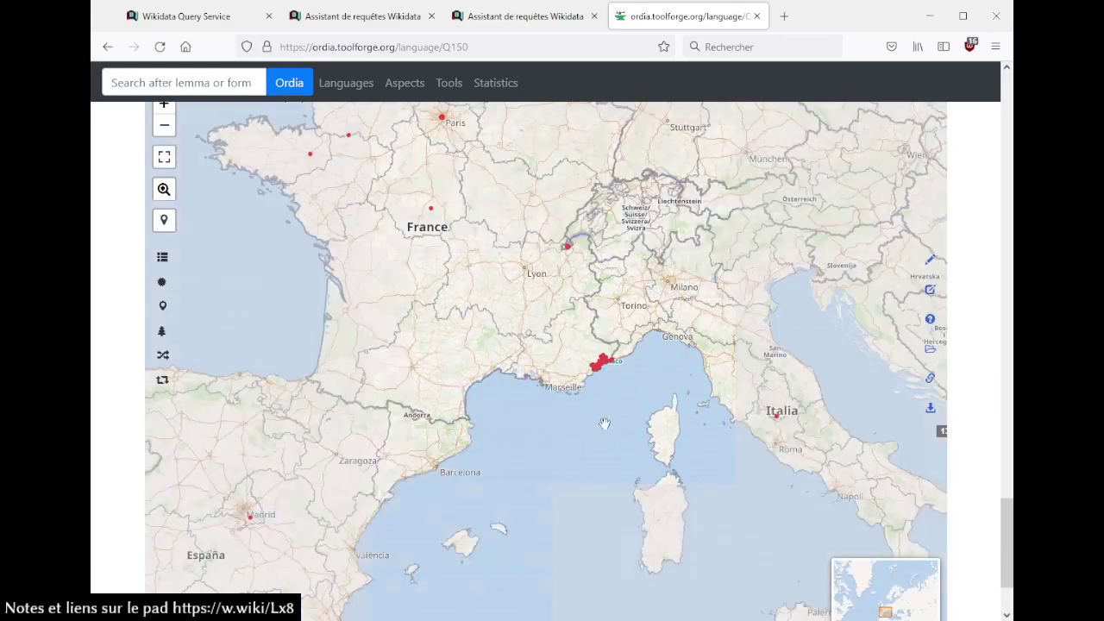
- Expand the Italian marker on the demonym map and open the lexeme Italienne from its feminine point
left_click_drag(605, 423, 616, 375)
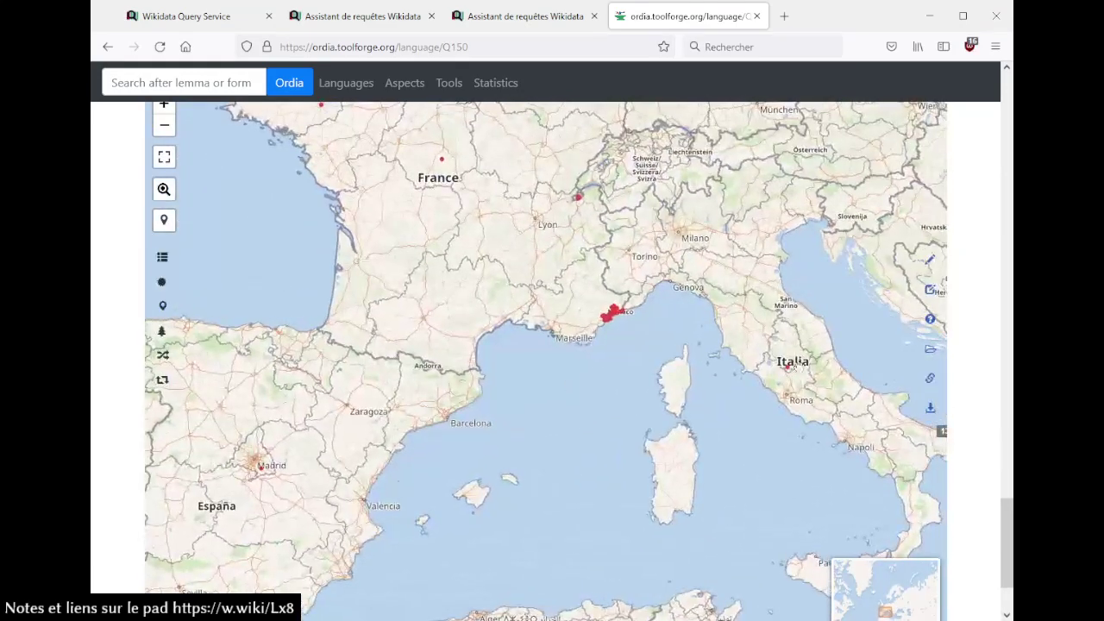
left_click(789, 369)
left_click(762, 377)
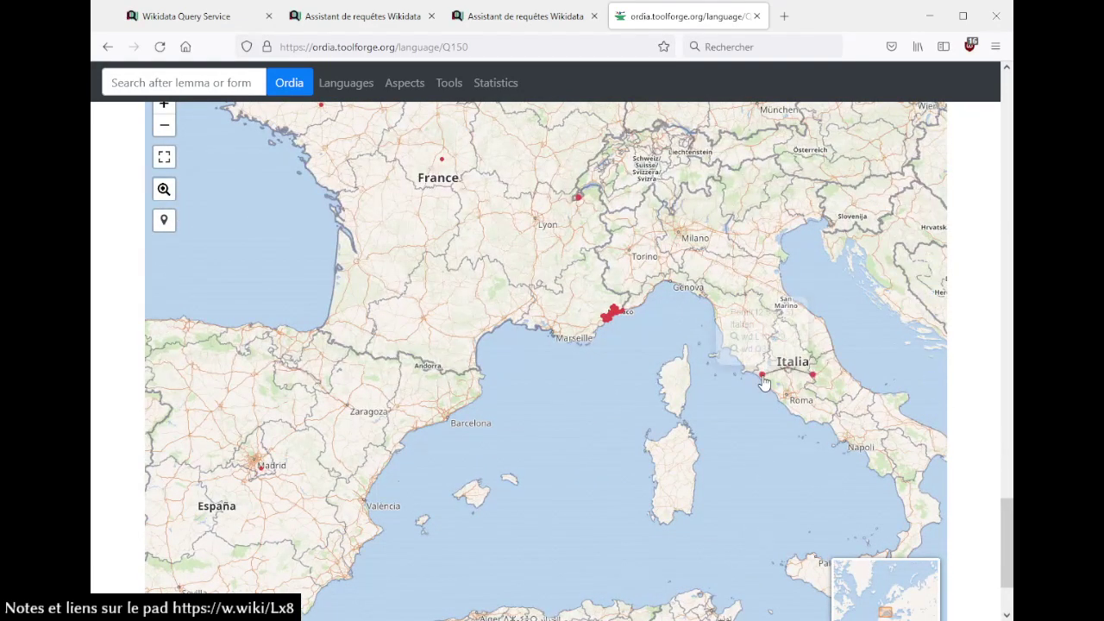
left_click(815, 380)
left_click(814, 336)
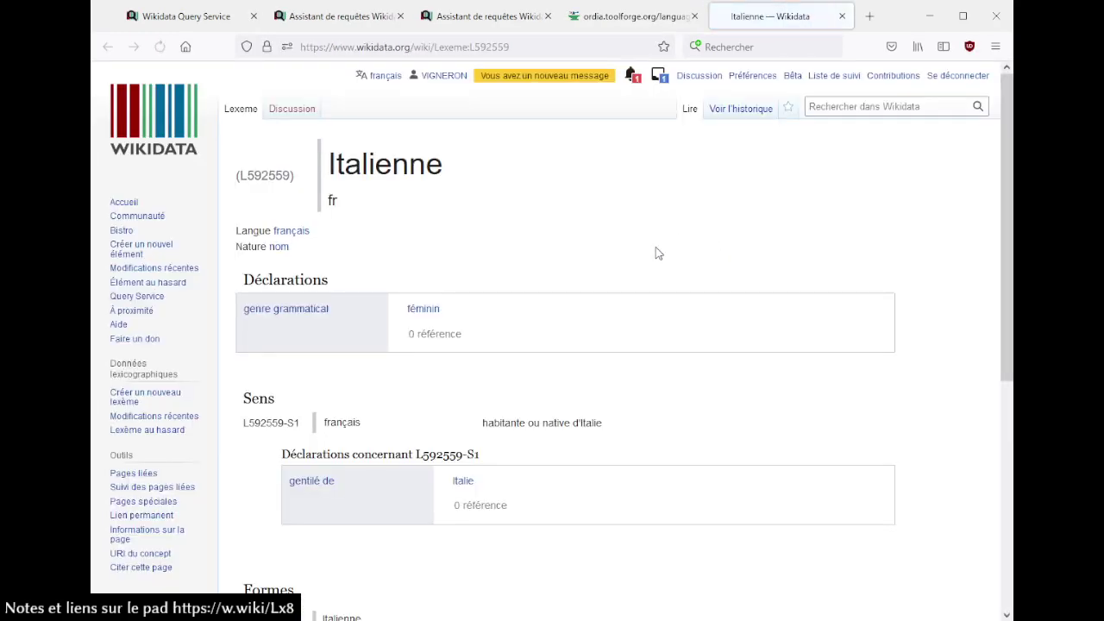
- Review the Italienne lexeme's gender, sense and singular and plural forms, and close it to return to the demonym map
scroll(587, 328, "down", 5)
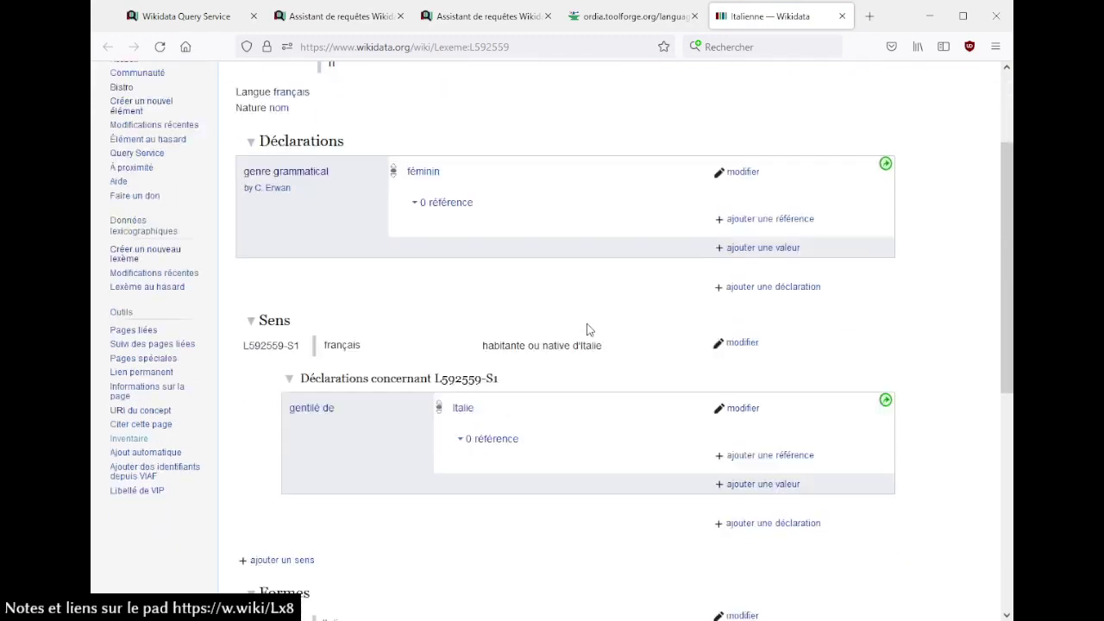
scroll(586, 330, "down", 3)
scroll(589, 330, "down", 5)
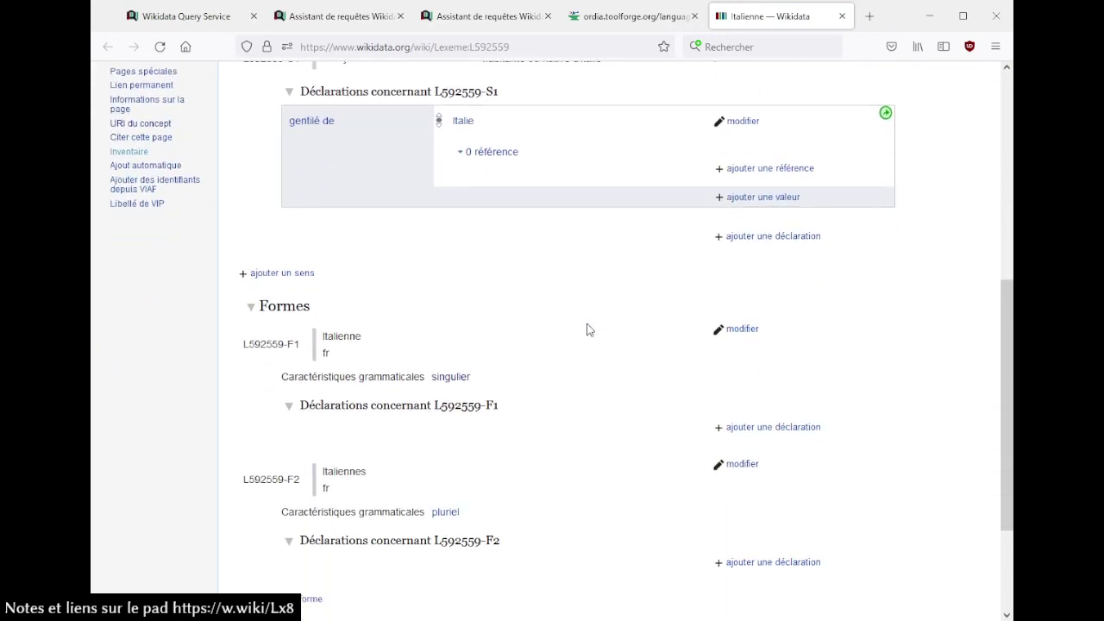
scroll(594, 323, "up", 10)
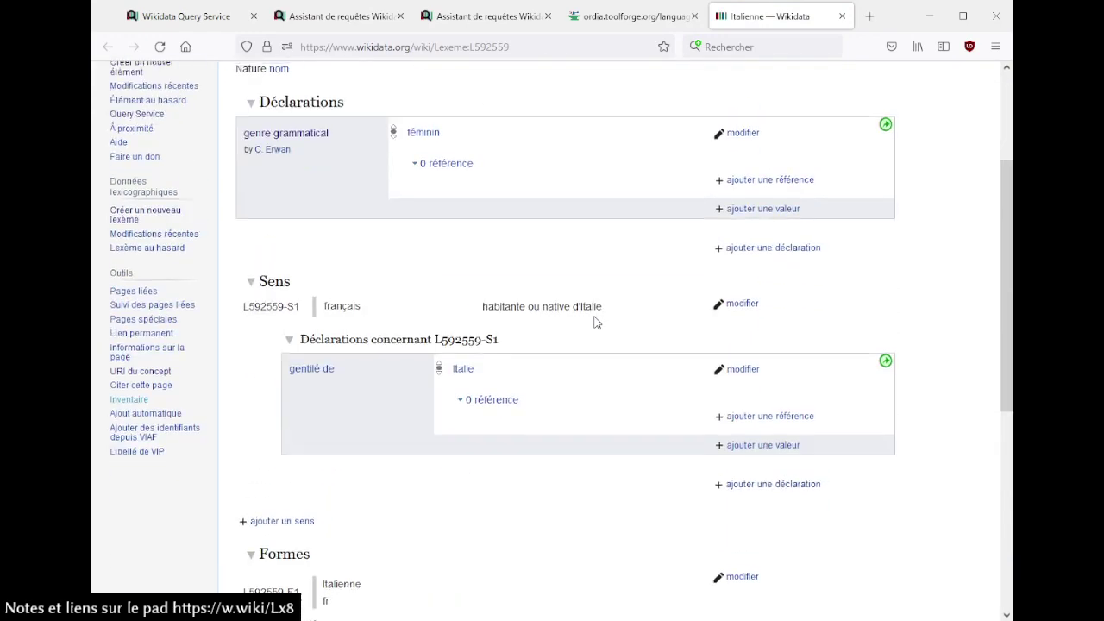
left_click(842, 16)
- Widen the demonym map to world scale and survey the markers across Europe, Africa, Asia and the Americas
left_click(658, 380)
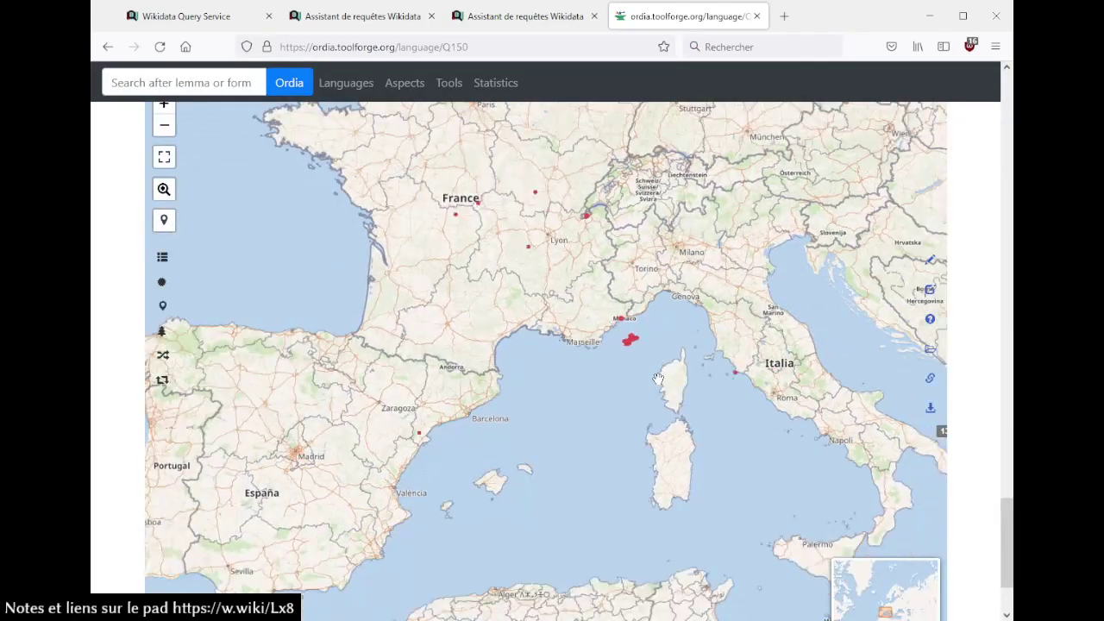
scroll(657, 380, "down", 3)
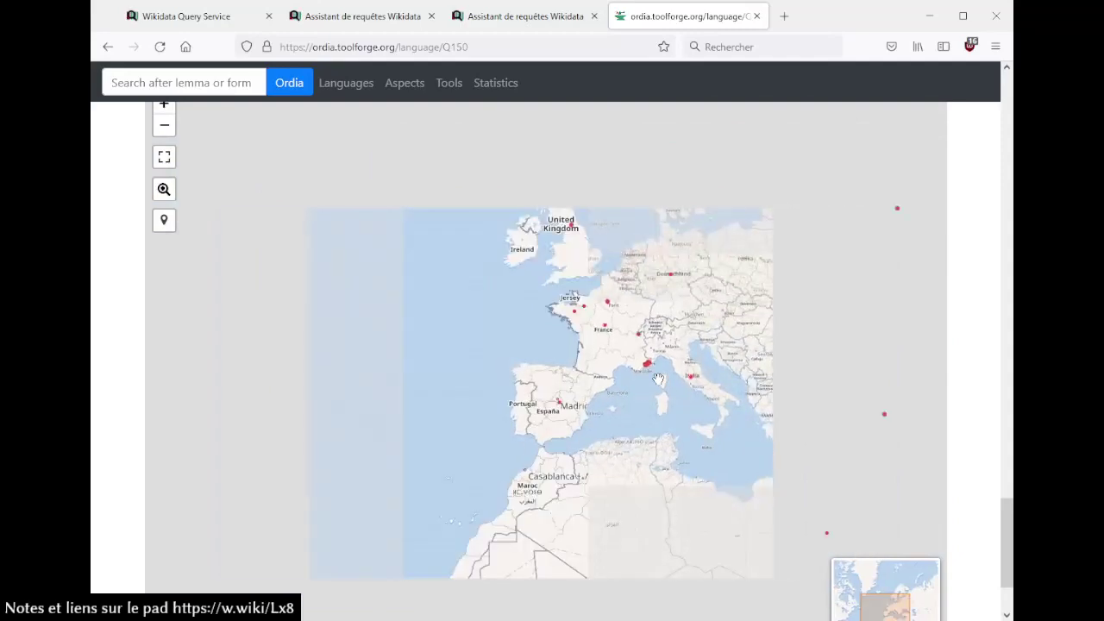
scroll(658, 379, "down", 2)
left_click_drag(571, 366, 599, 333)
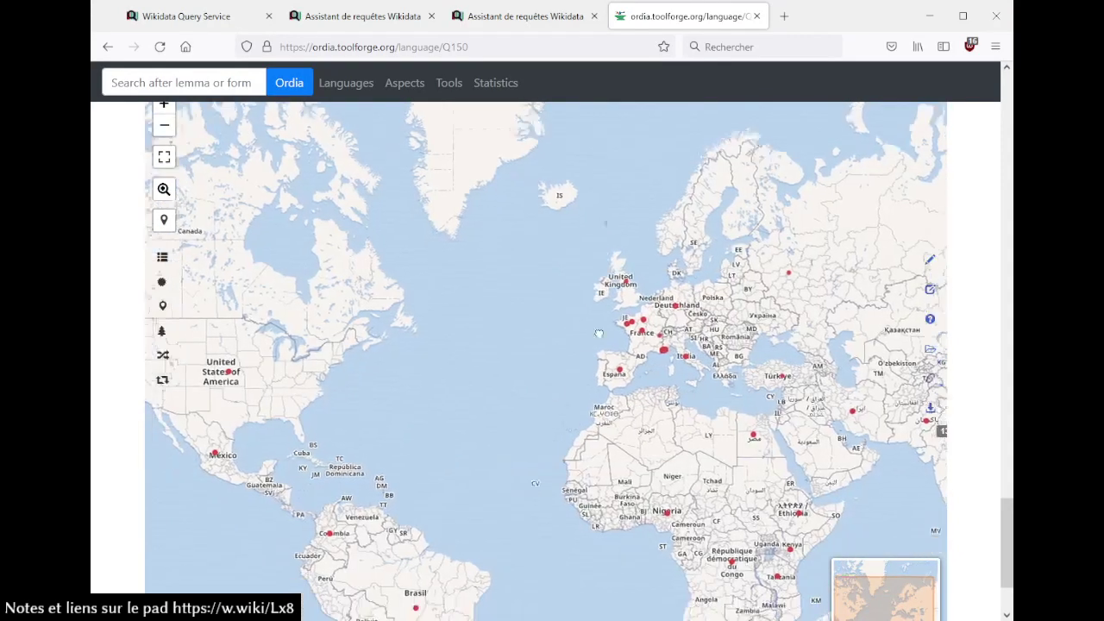
left_click_drag(556, 607, 305, 491)
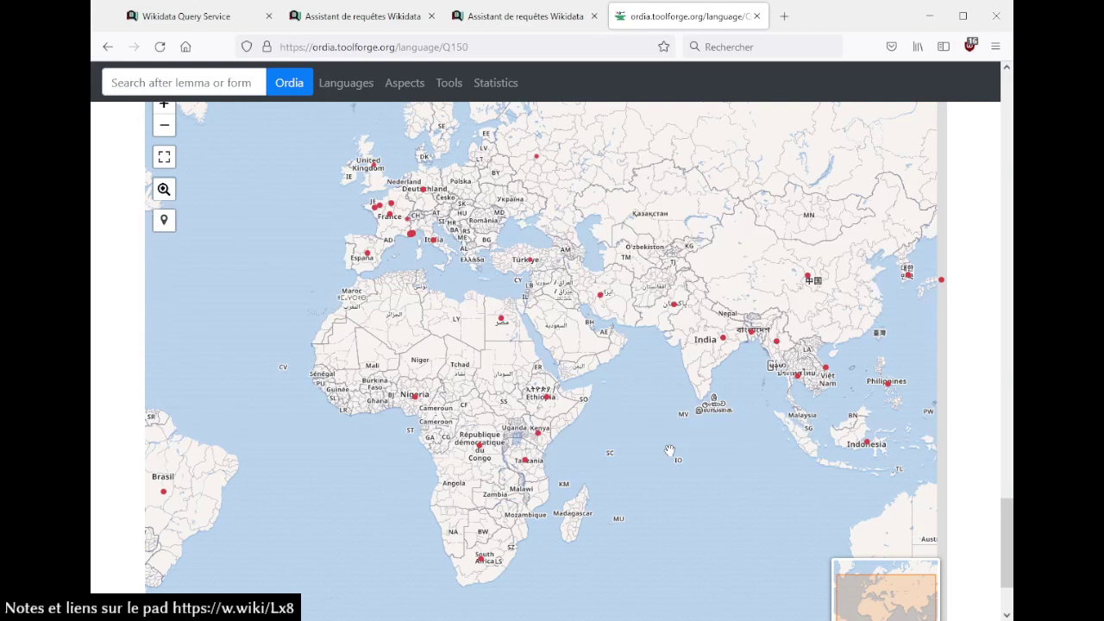
left_click_drag(347, 258, 499, 314)
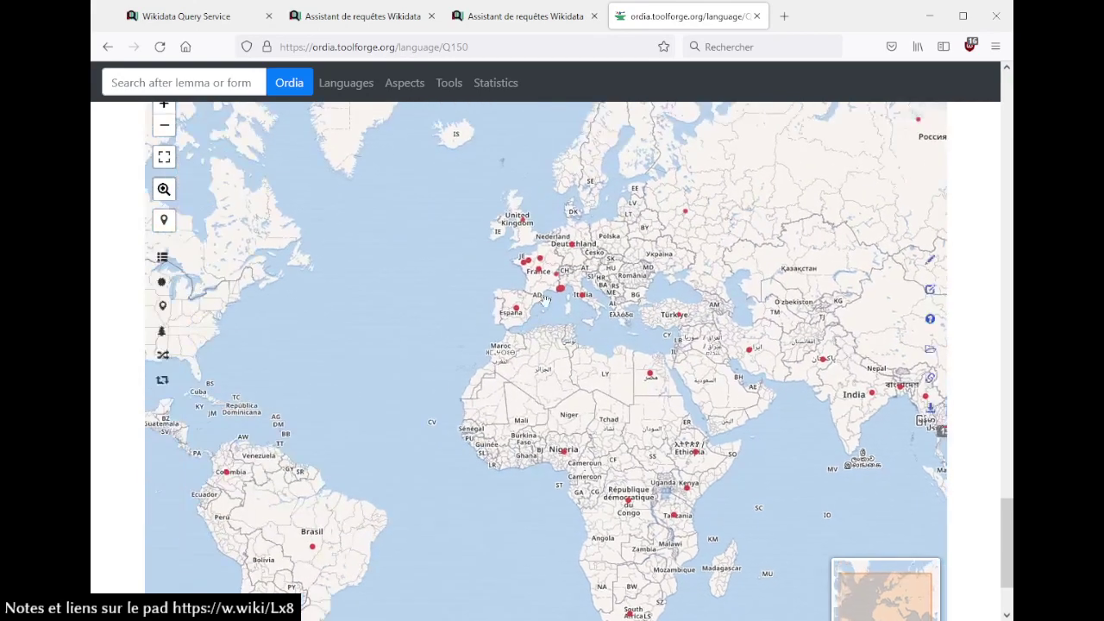
- Reopen the Trinitaire lexeme, close the restored Italienne page, and open the grammatical gender value "commun" in its own tab
left_click(584, 273)
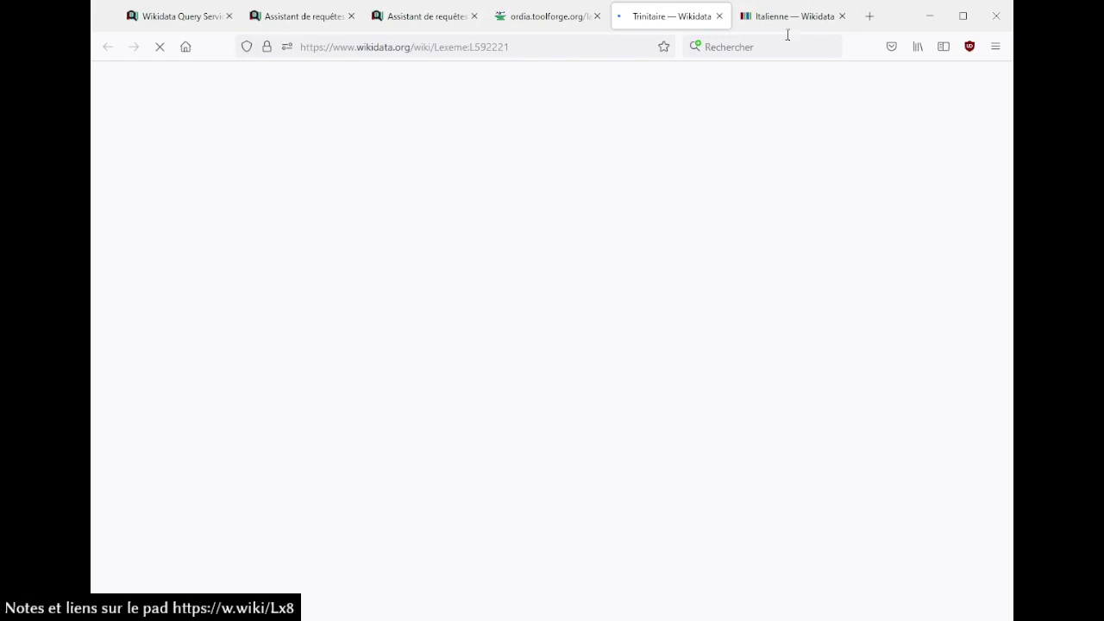
left_click(842, 15)
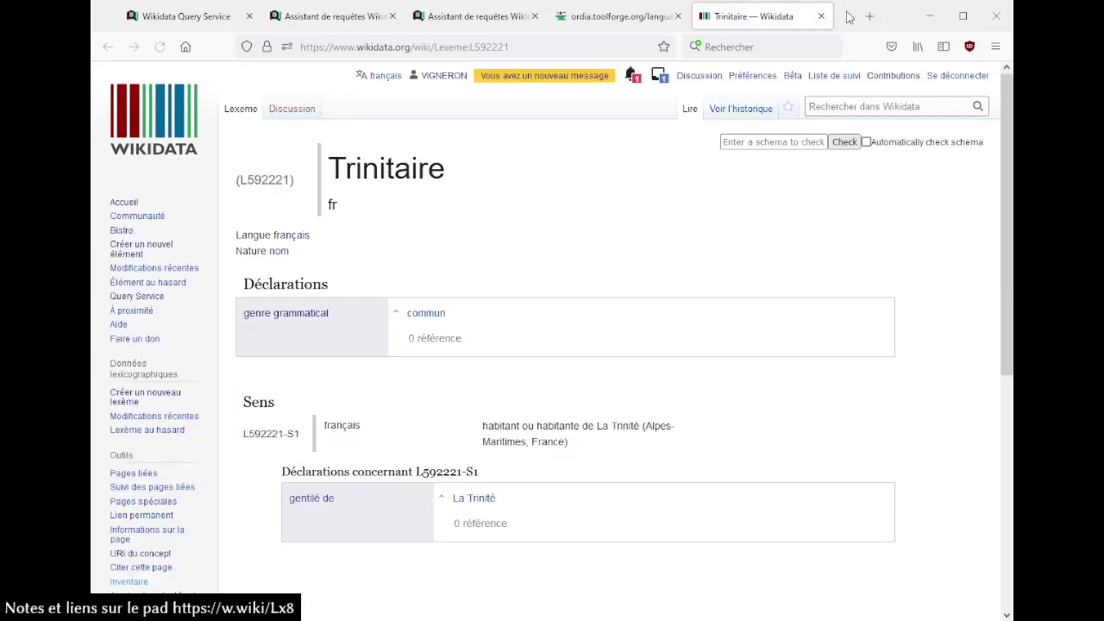
middle_click(423, 315)
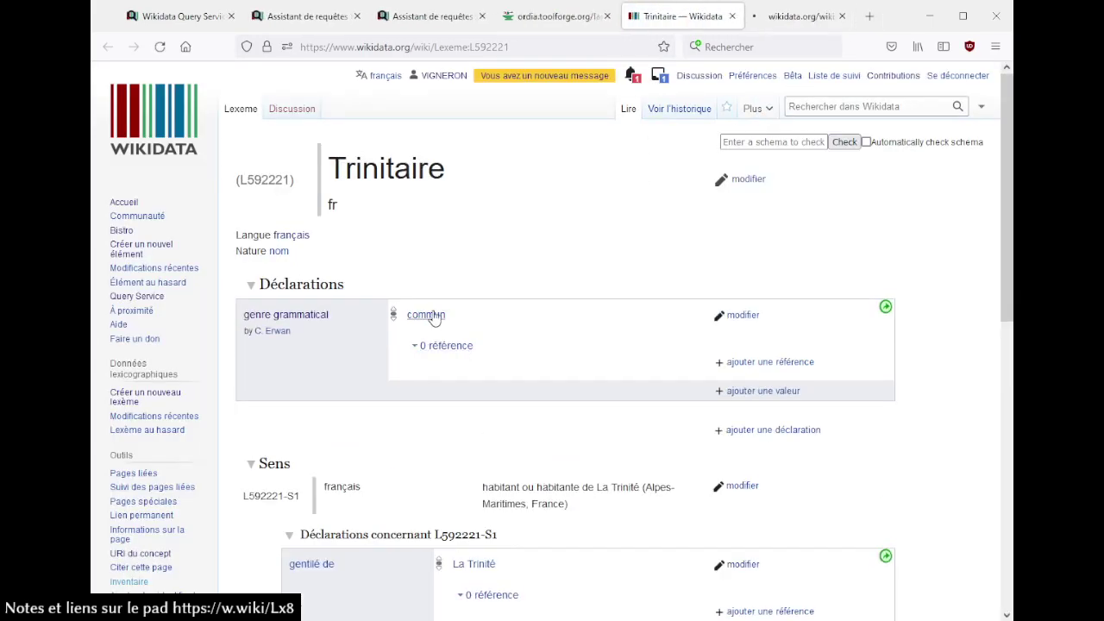
left_click(759, 23)
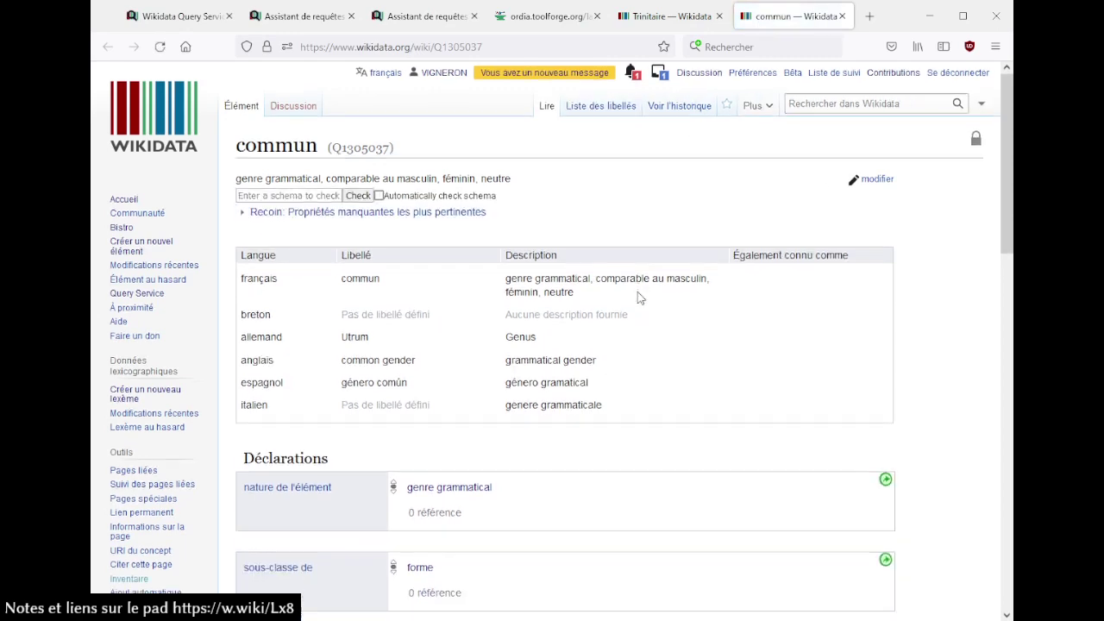
- Review the statements of the "commun" item and open its partially coinciding item "common of two genders"
scroll(638, 297, "down", 6)
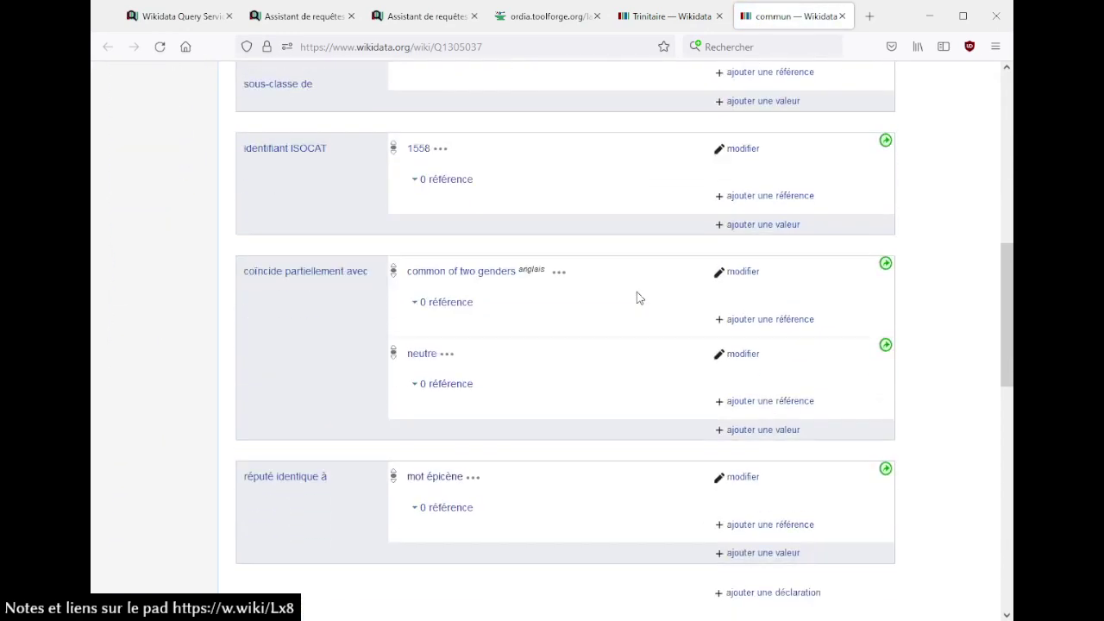
scroll(638, 298, "down", 3)
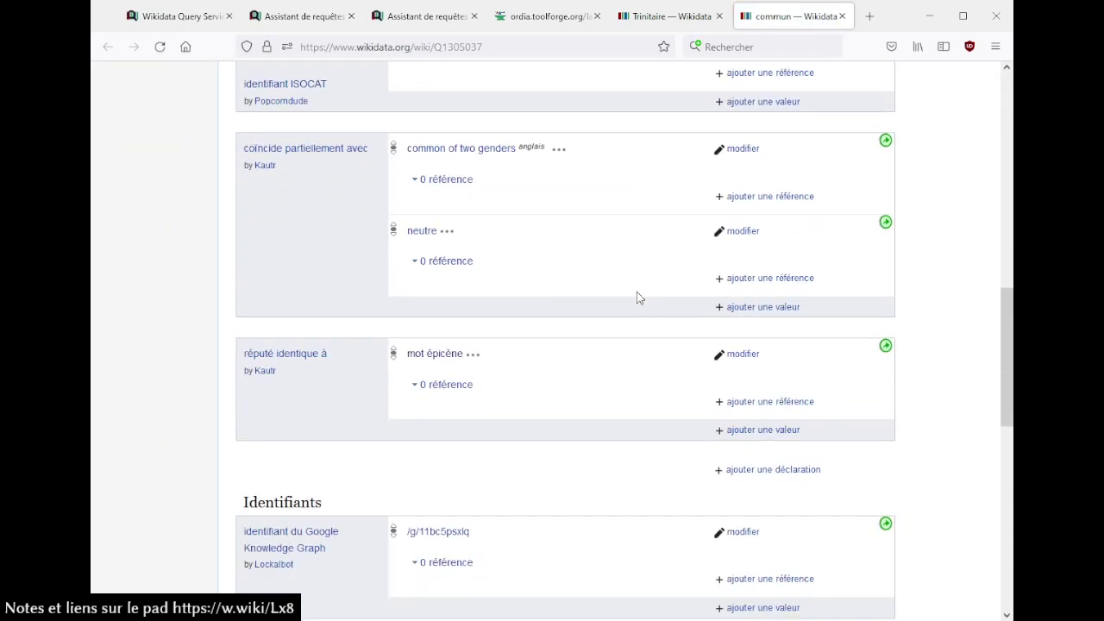
scroll(637, 298, "down", 1)
scroll(637, 297, "up", 1)
middle_click(483, 152)
left_click(820, 15)
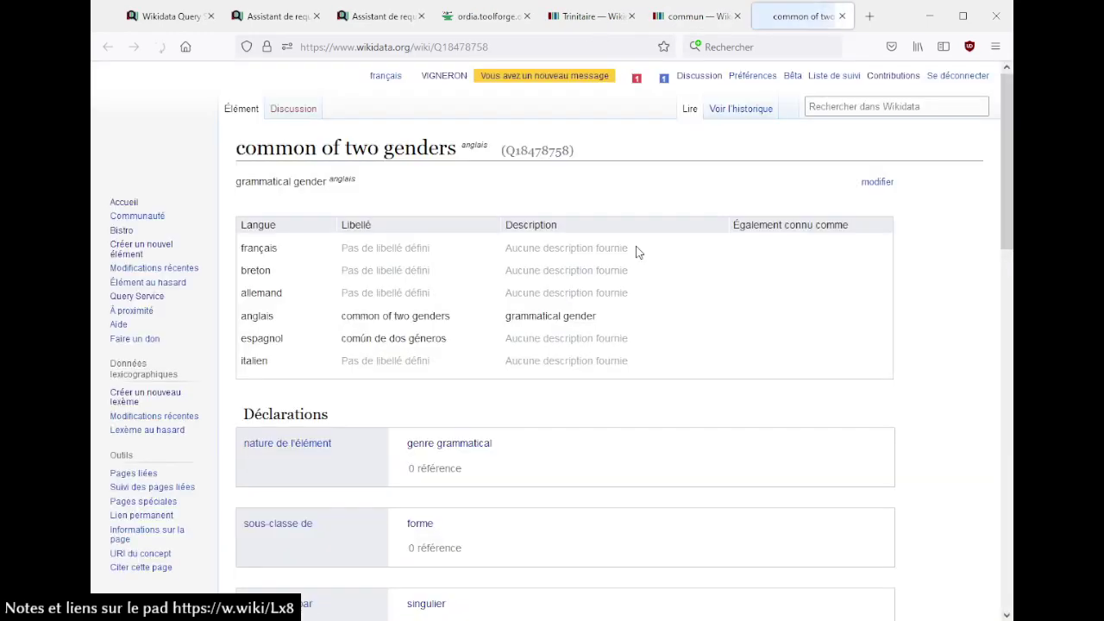
- Examine the "common of two genders" item's characteristics, overlapping and distinct concepts, identifiers and Wikipedia links
scroll(641, 299, "down", 4)
scroll(642, 300, "down", 1)
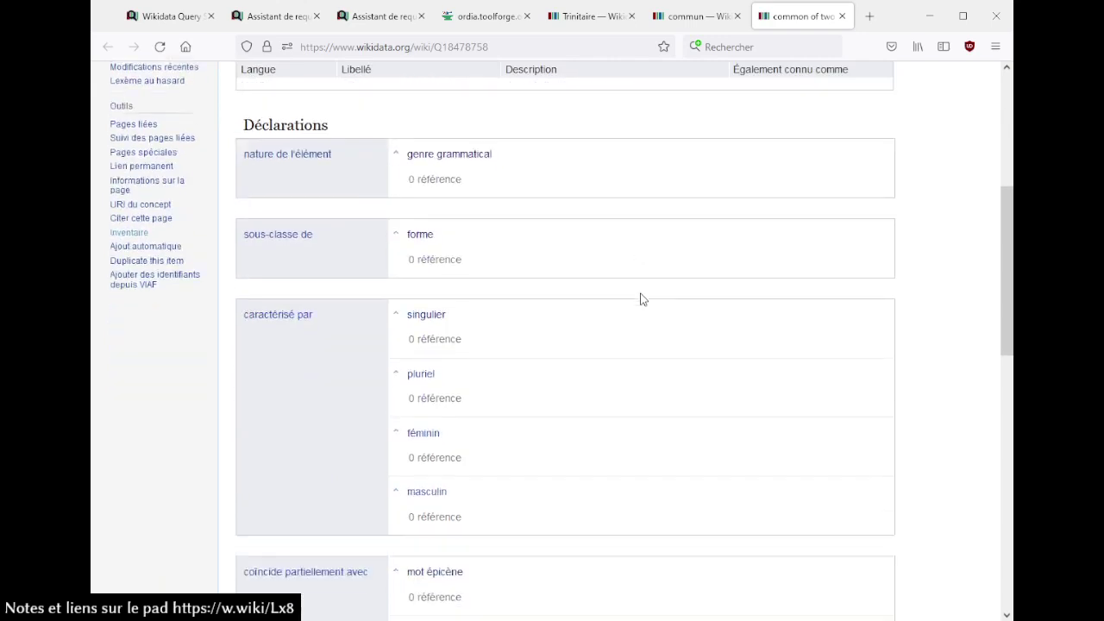
scroll(641, 299, "down", 4)
scroll(642, 300, "down", 2)
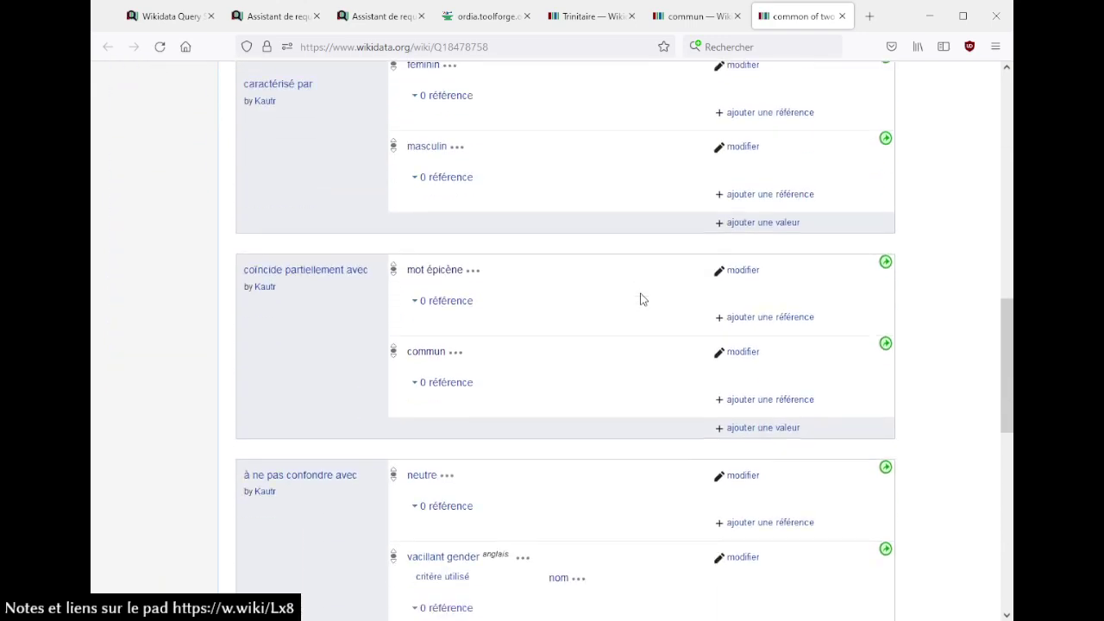
scroll(641, 299, "down", 2)
scroll(641, 299, "up", 1)
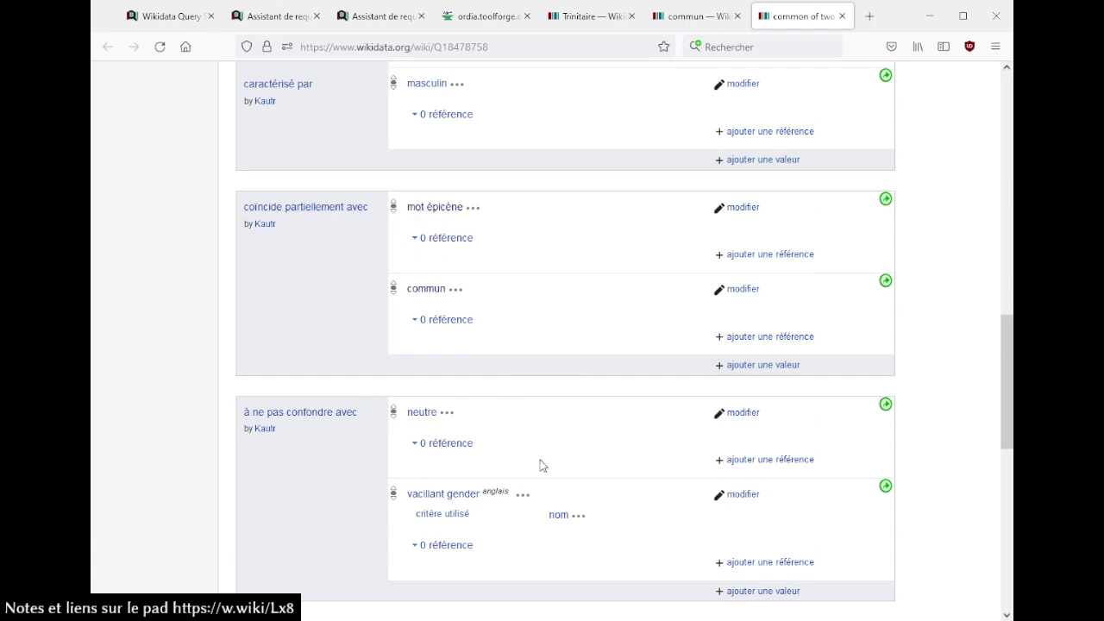
scroll(541, 466, "down", 5)
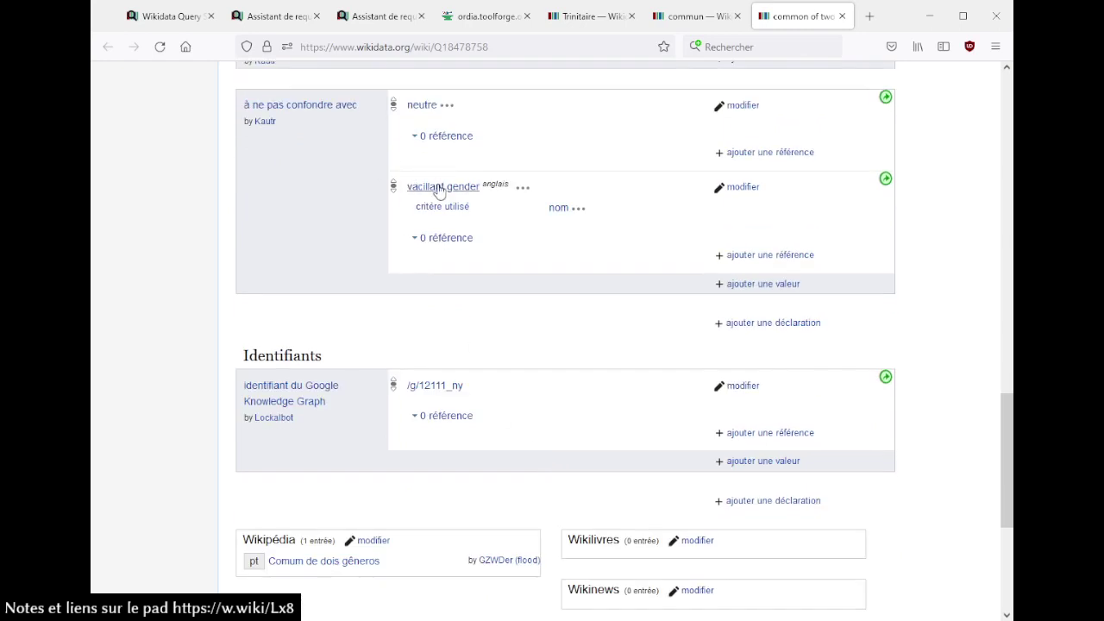
mouse_move(441, 185)
scroll(304, 297, "down", 4)
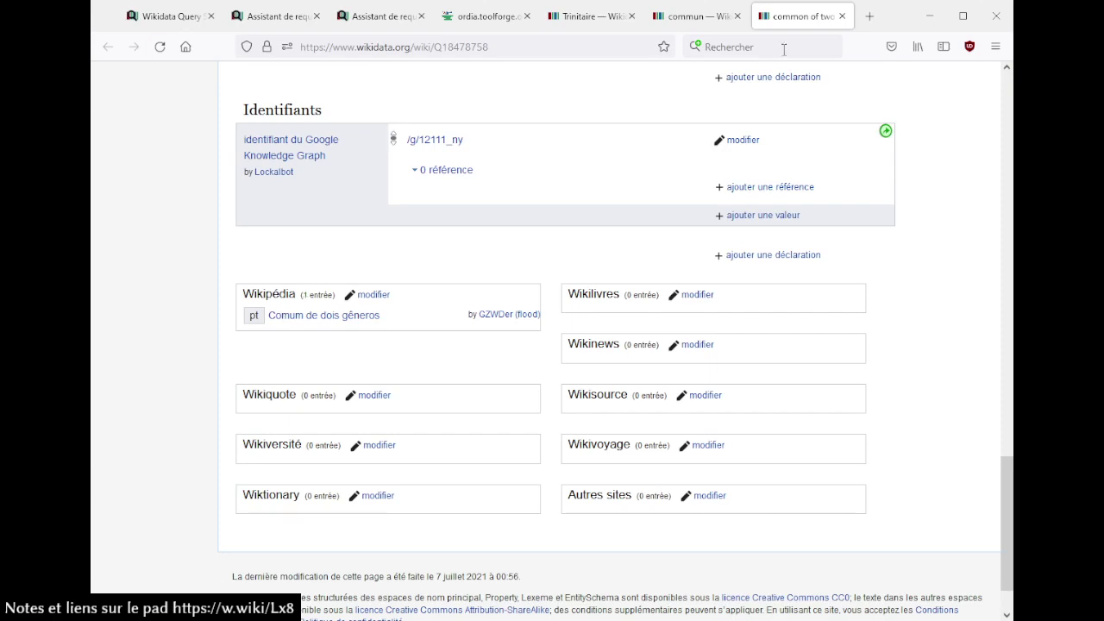
- Open the Portuguese Wikipedia article "Comum de dois gêneros", examine the example "O gerente – A gerente", and close the article
left_click(345, 319)
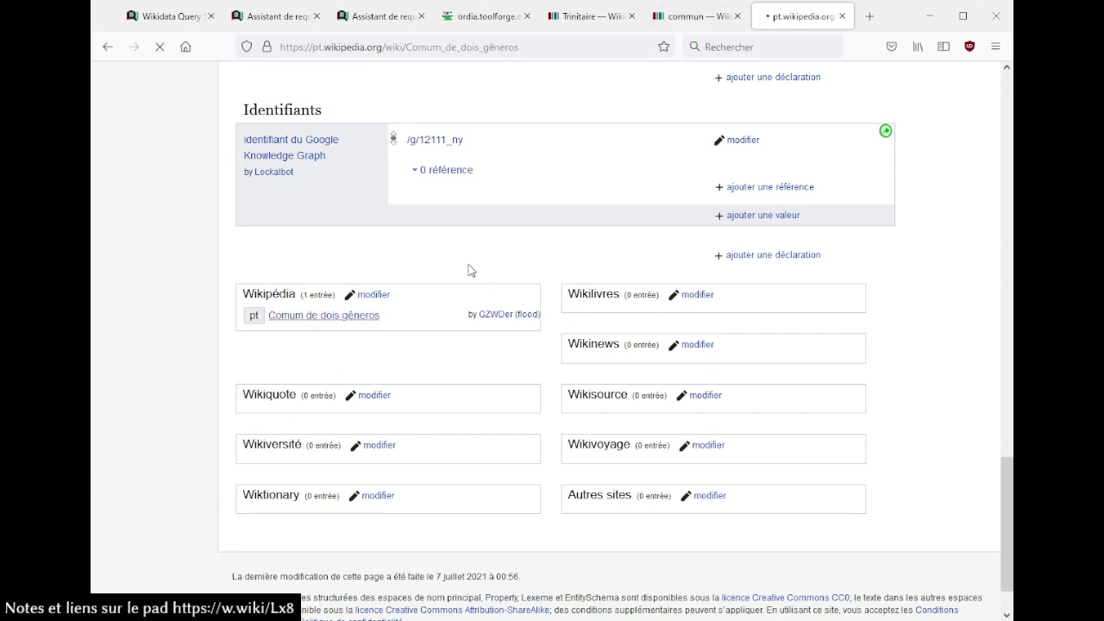
scroll(470, 264, "down", 2)
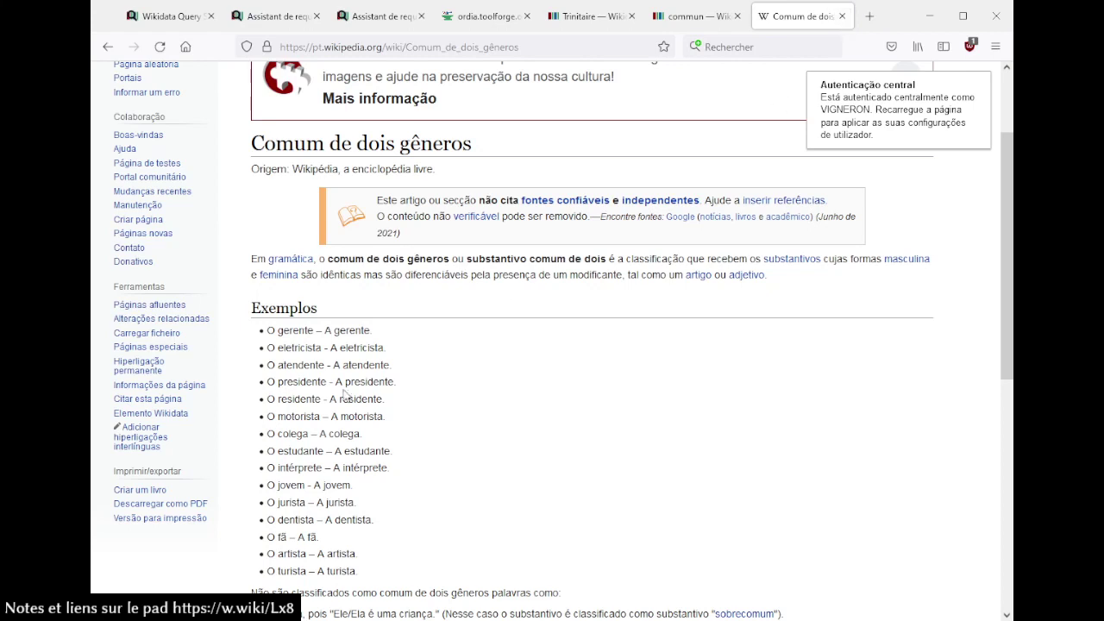
left_click_drag(269, 330, 402, 331)
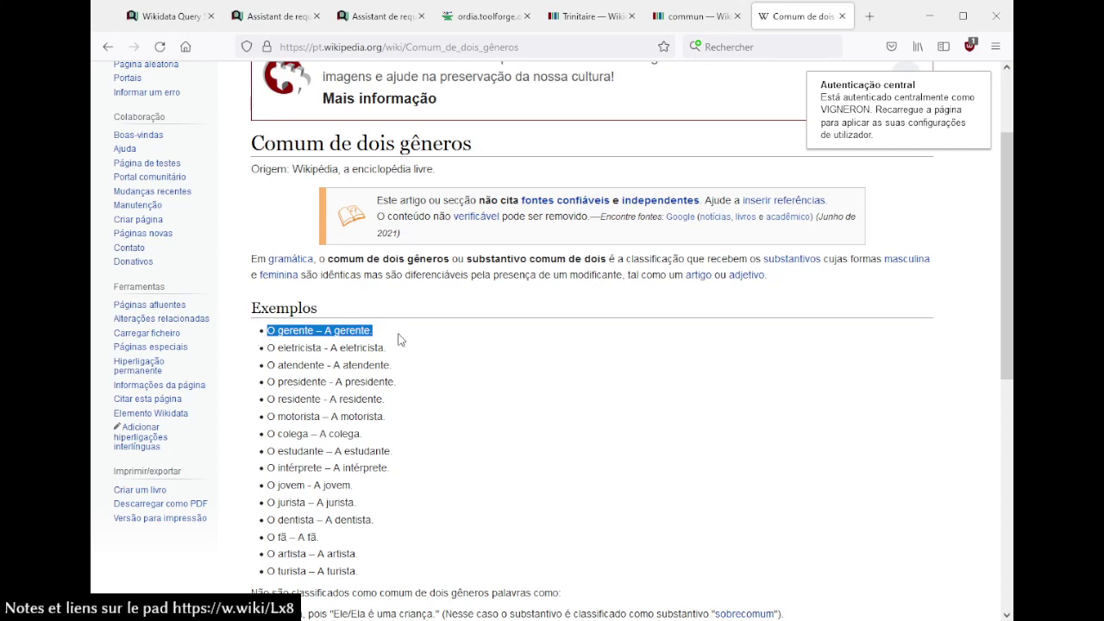
left_click(289, 335)
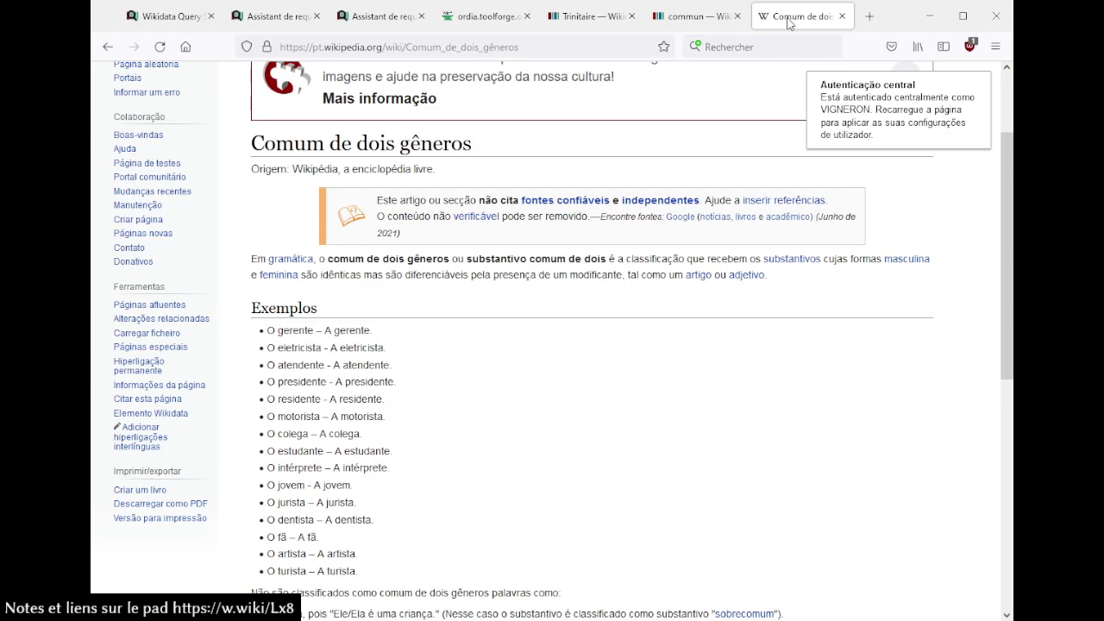
left_click(842, 16)
- Check the labels and descriptions of the "commun" item, focusing on the French description's comparison with masculine, feminine and neuter
scroll(530, 291, "up", 10)
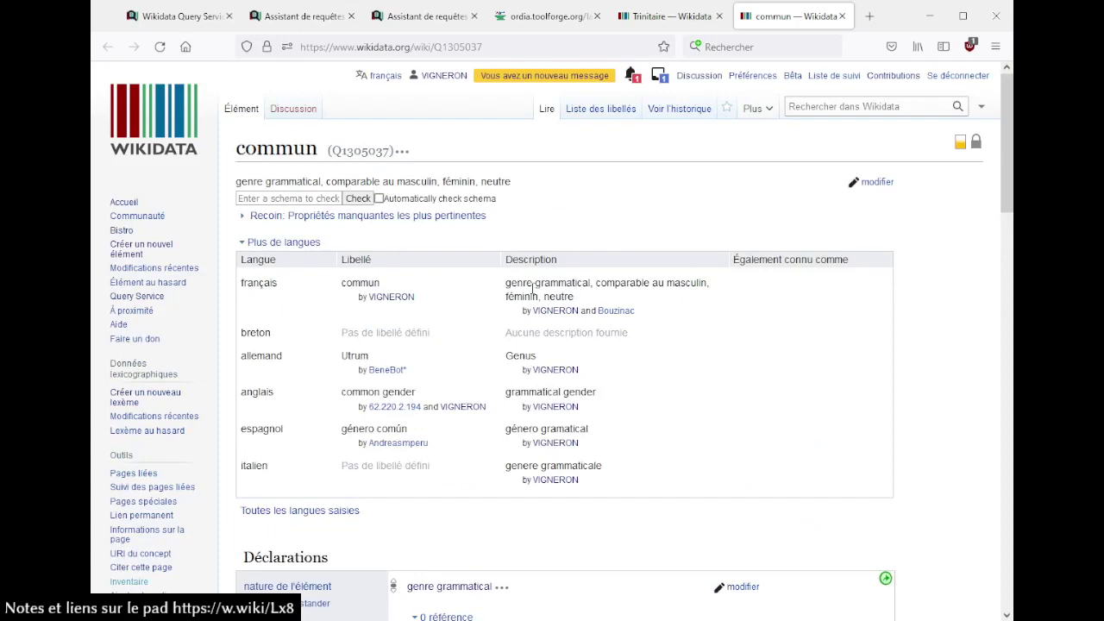
scroll(532, 291, "down", 3)
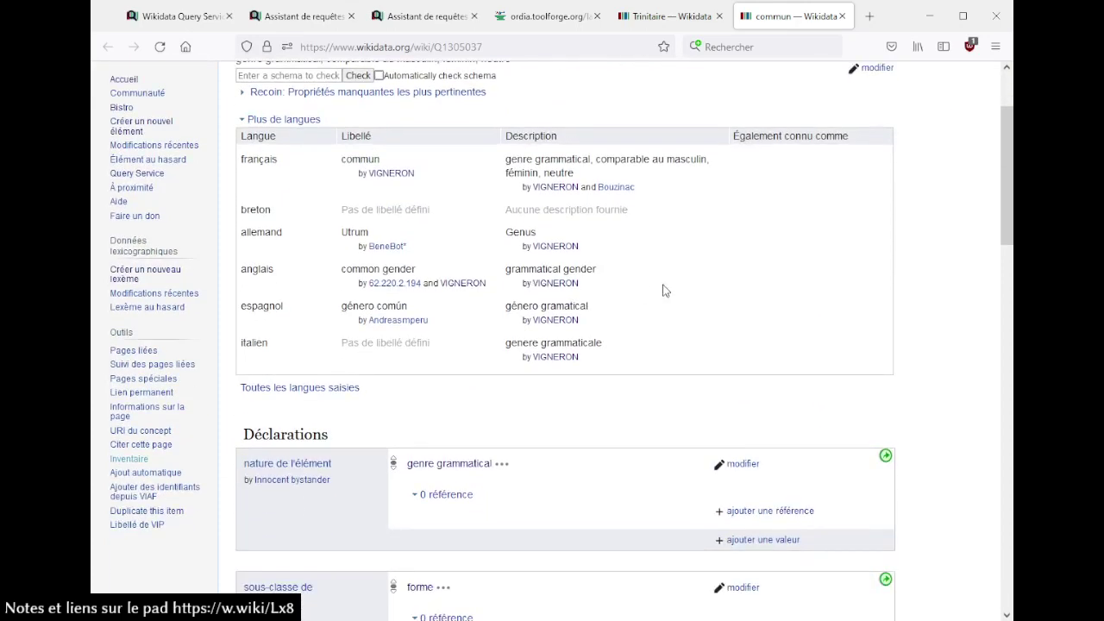
scroll(665, 285, "up", 3)
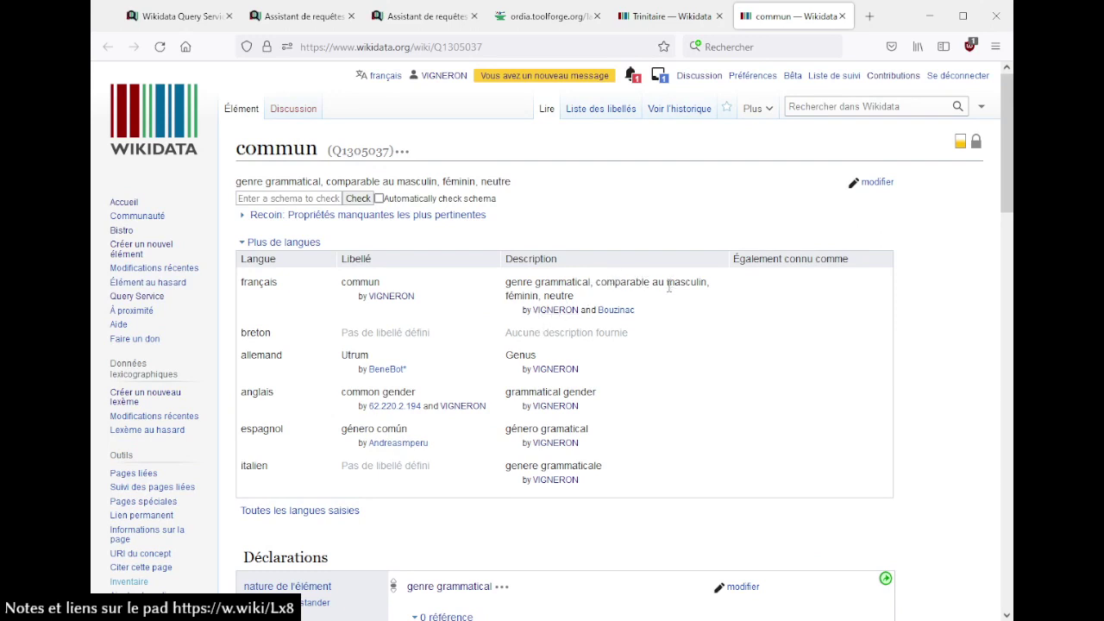
left_click_drag(667, 285, 648, 298)
left_click(589, 301)
- Close the Trinitaire lexeme and the "commun" item, and switch to the Wikidata query builder containing the "nature de l'élément" condition
left_click(668, 16)
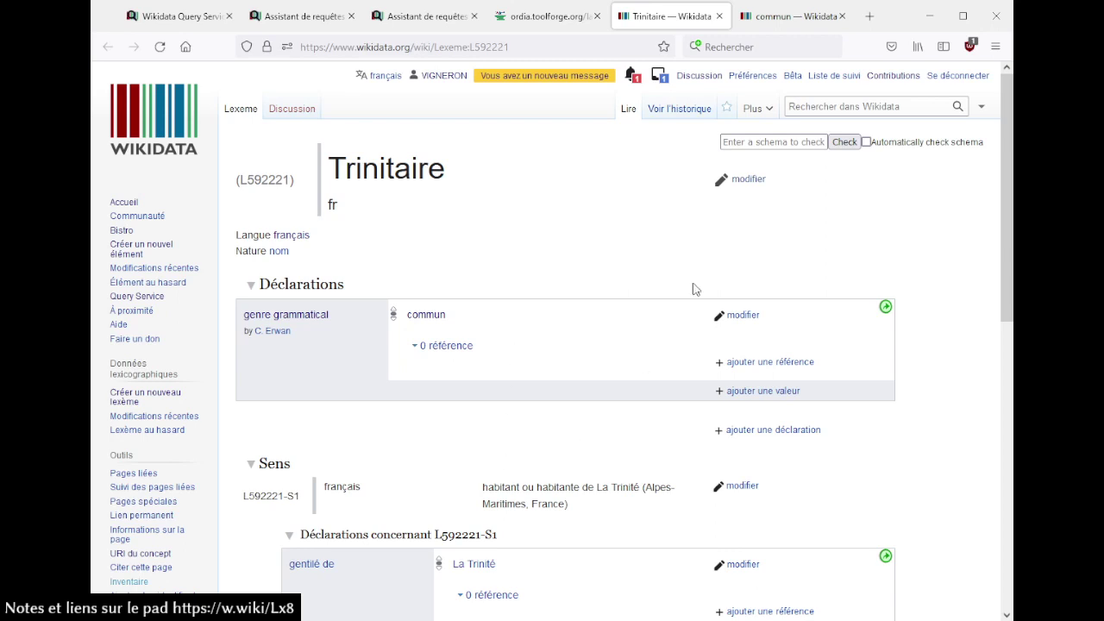
left_click(715, 23)
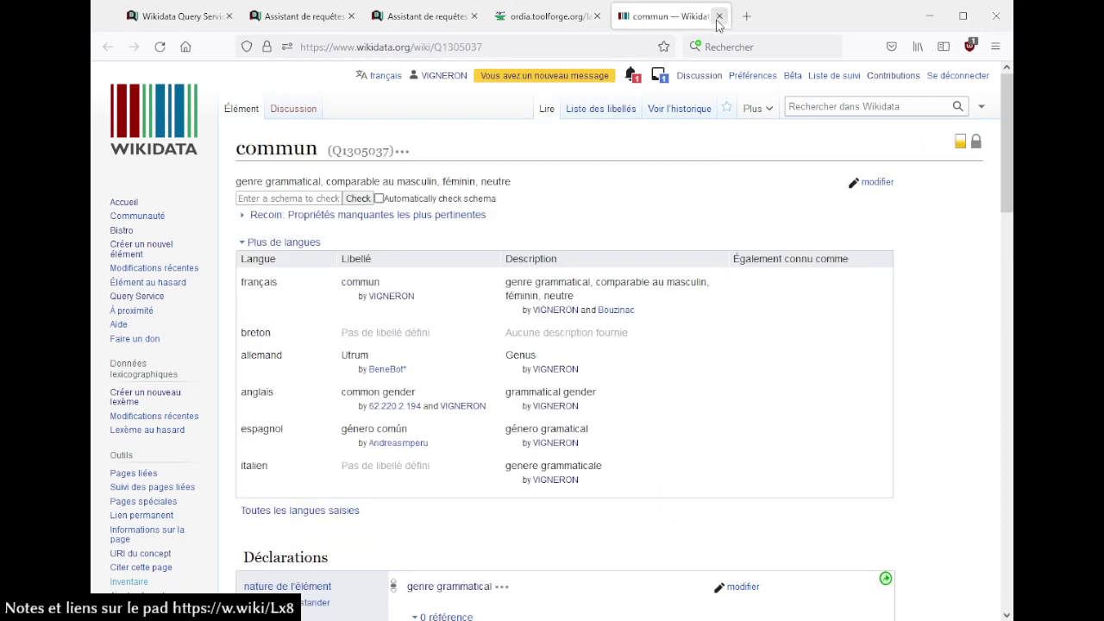
left_click(716, 24)
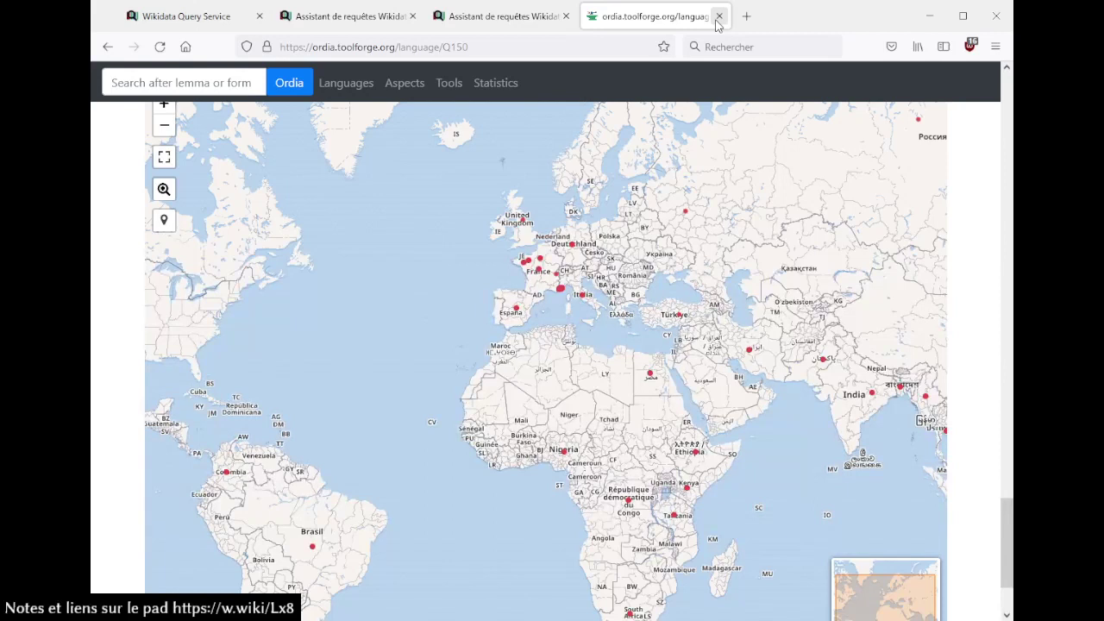
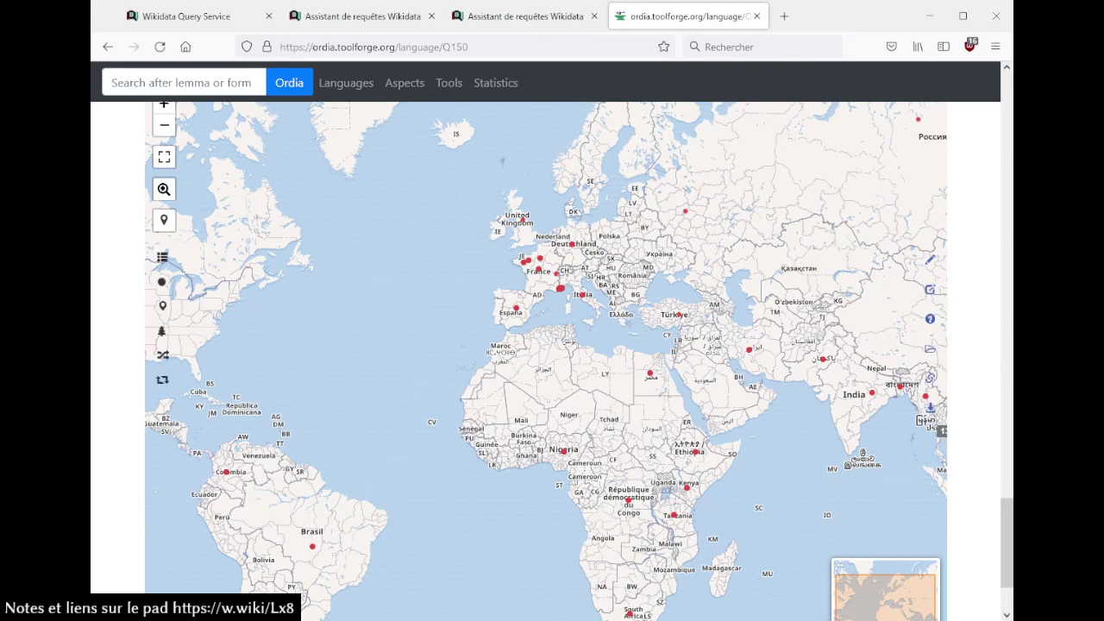
left_click(507, 14)
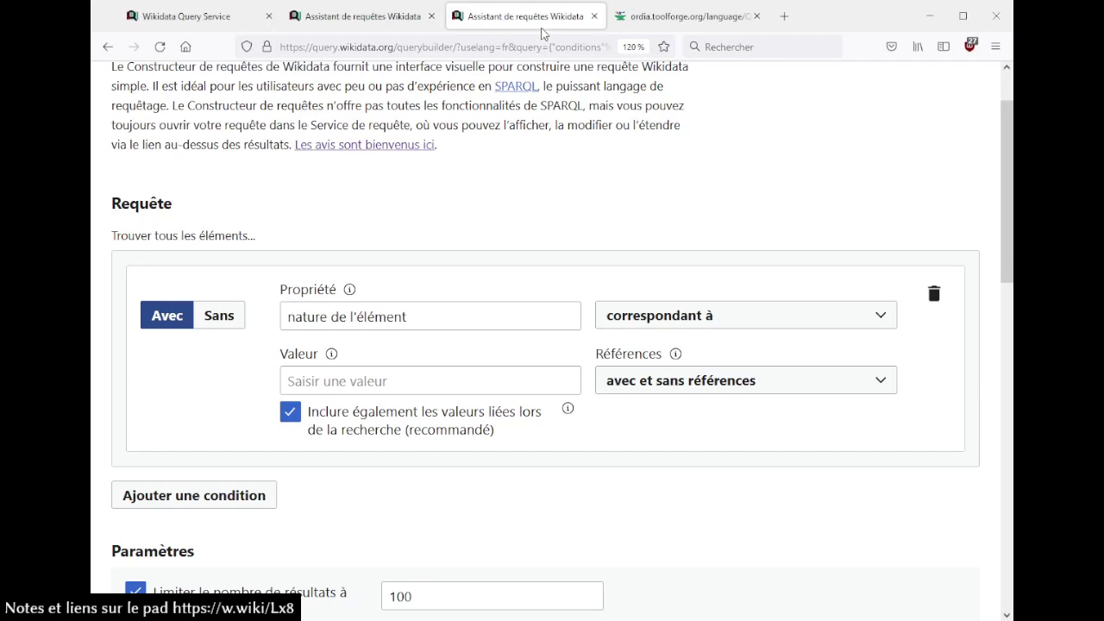
- Replace the current query builder page with the Wikidata Query Service at query.wikidata.org
left_click(504, 46)
type("query.wikidata.org")
key("Return")
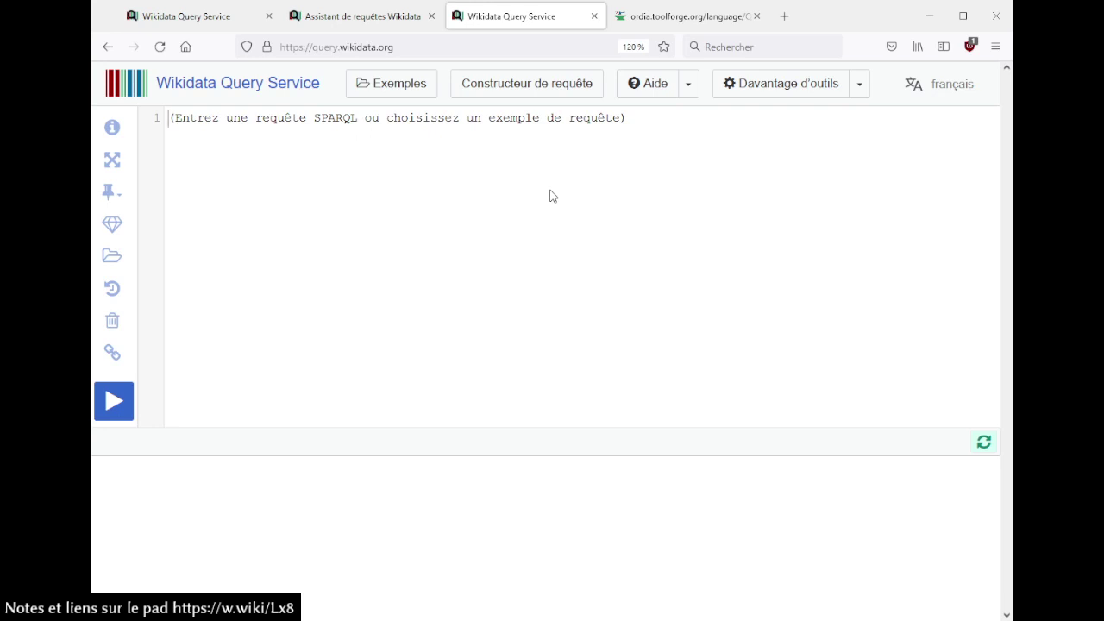
- Return to the other query builder page and delete its "statut patrimonial" and "identifiant Mérimée" conditions
left_click(388, 9)
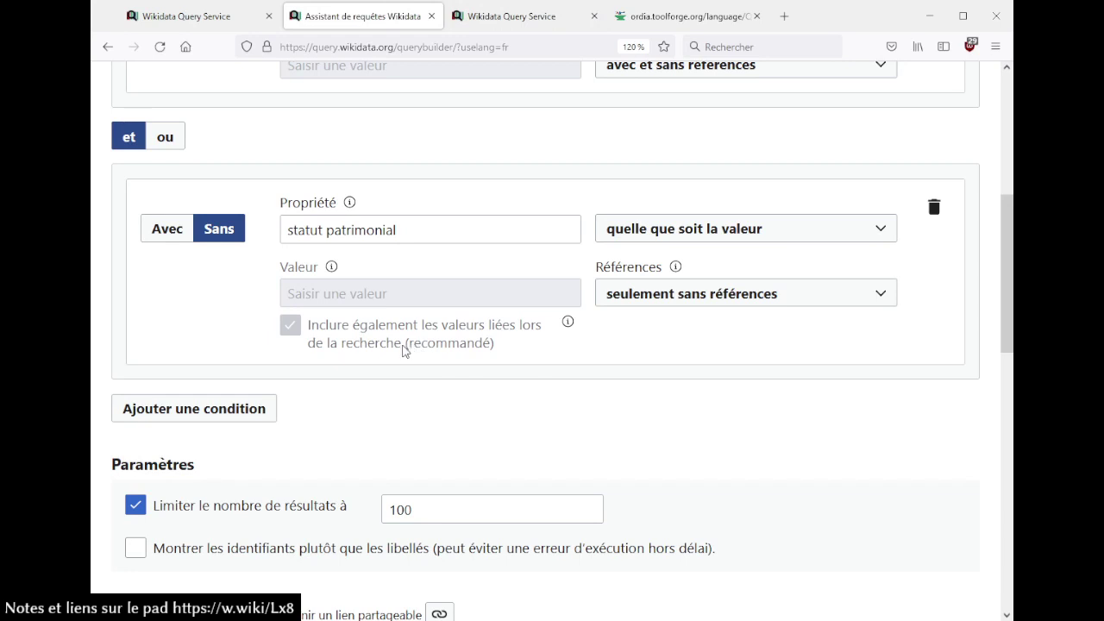
left_click_drag(405, 345, 553, 360)
left_click(556, 360)
left_click(934, 208)
scroll(691, 261, "up", 3)
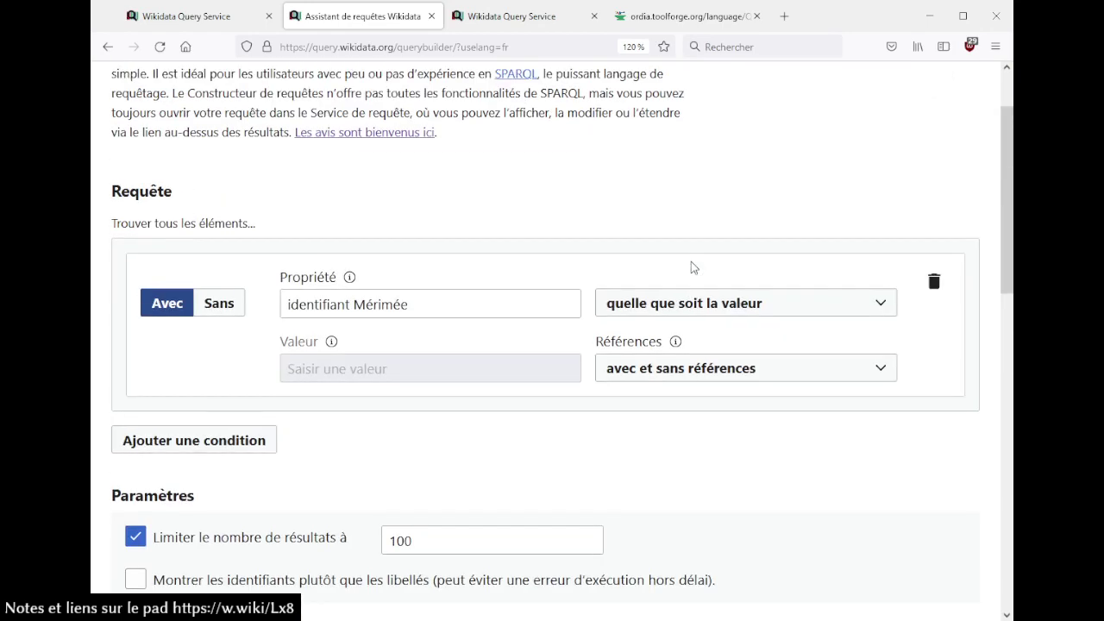
left_click(934, 283)
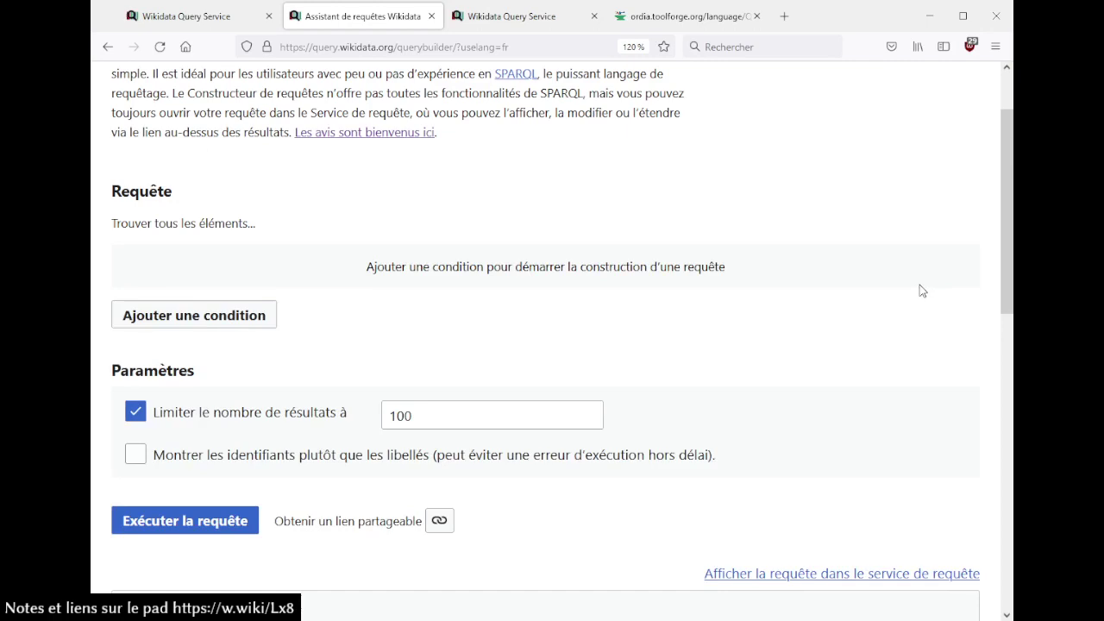
- Add a condition with the property "localisation administrative" matching the value "Suisse", the country in central Europe
left_click(263, 321)
scroll(408, 233, "down", 2)
left_click(420, 136)
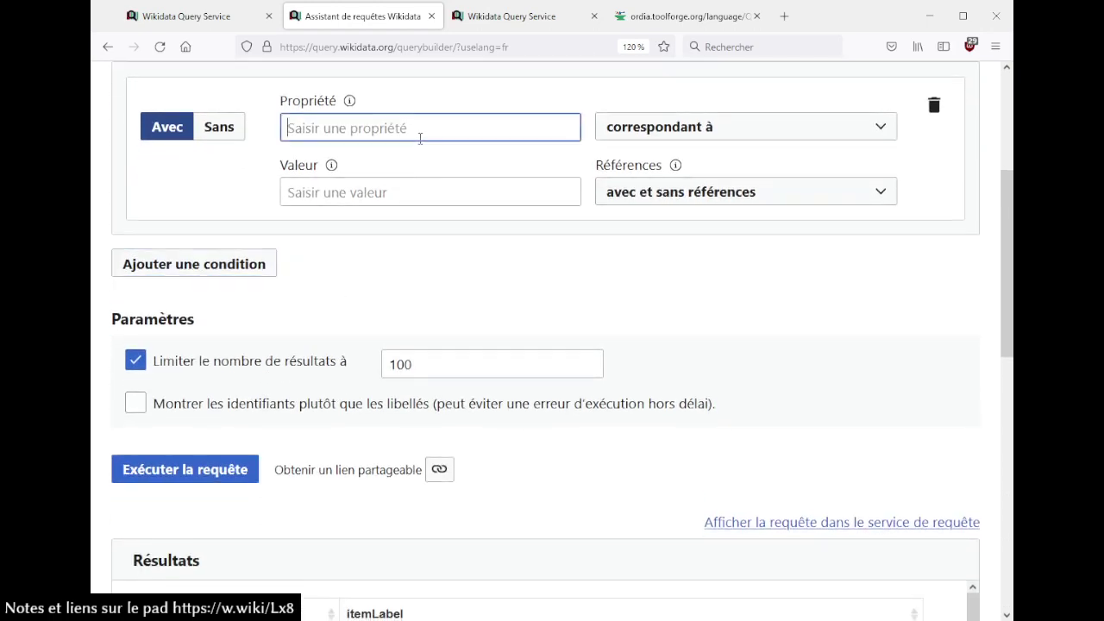
type("situé")
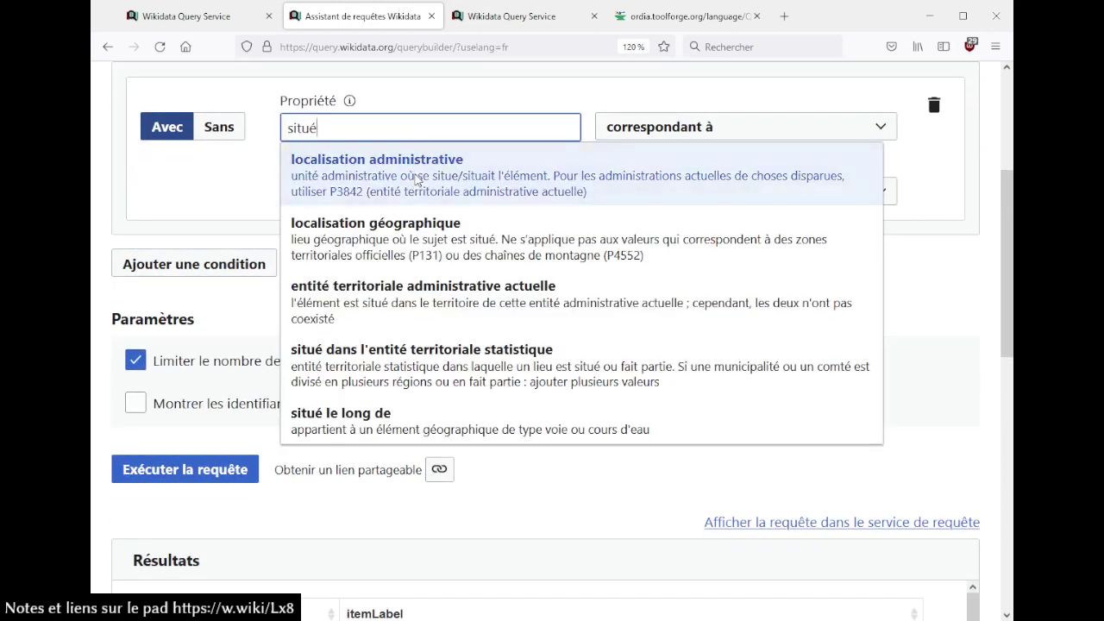
left_click(416, 172)
left_click(414, 182)
type("suisse")
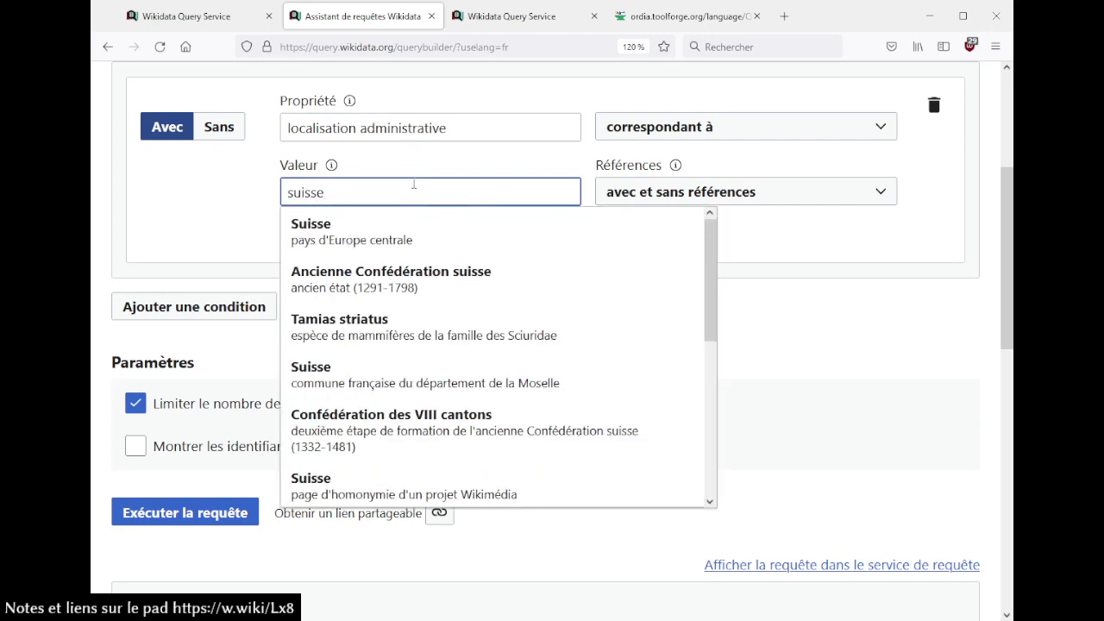
left_click(397, 237)
scroll(445, 265, "up", 2)
left_click(578, 385)
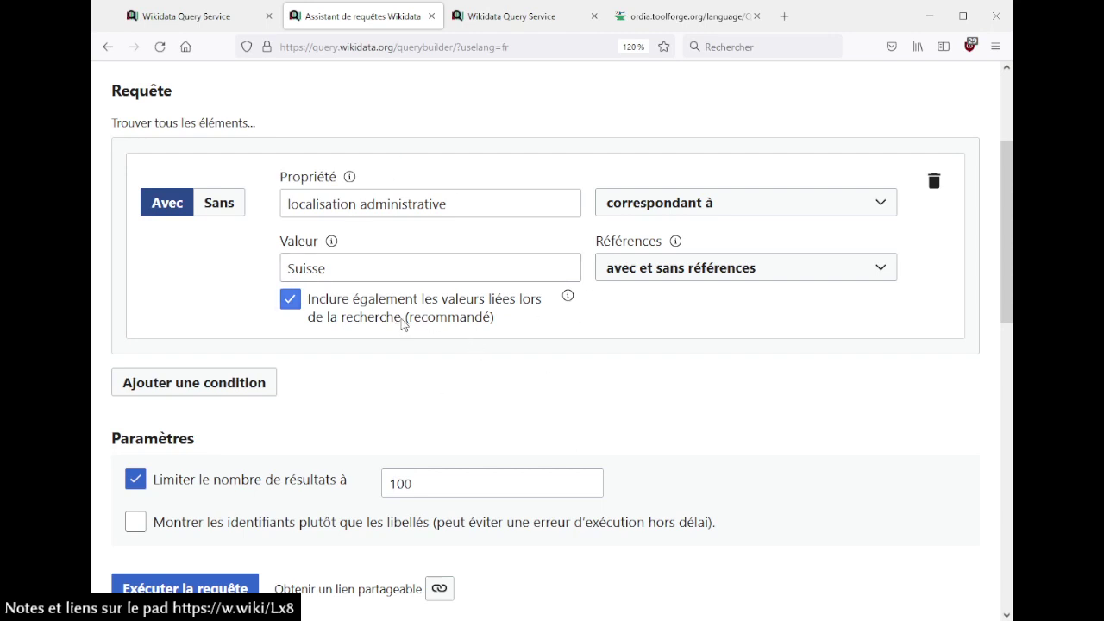
- Turn off the inclusion of related values for the Suisse condition and read that option's help text on more complete results
left_click_drag(402, 322, 512, 314)
left_click(513, 314)
mouse_move(570, 299)
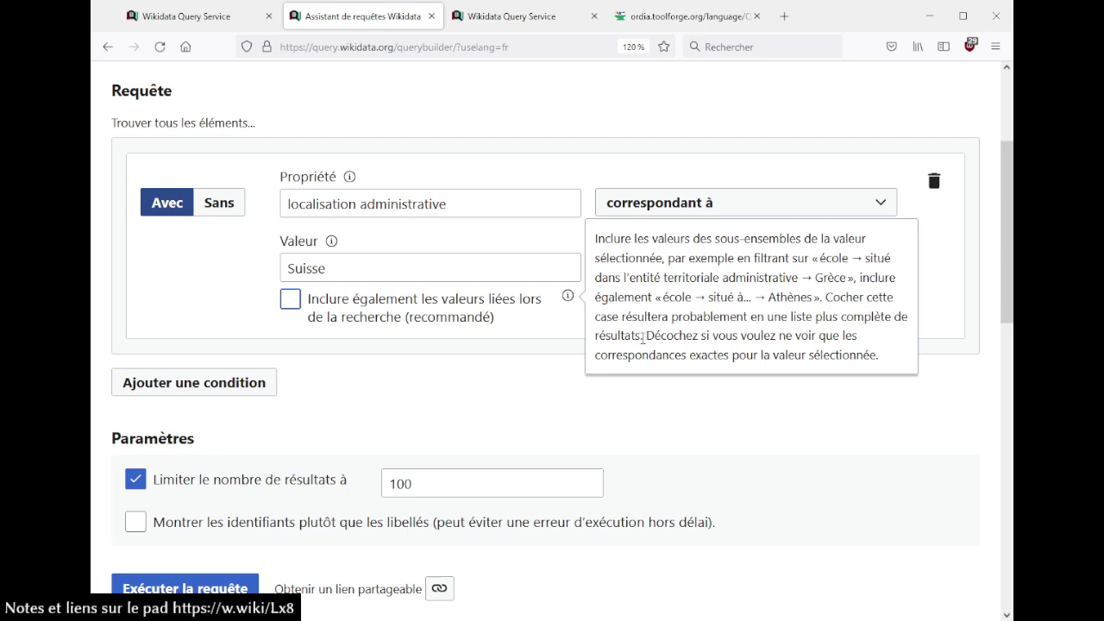
left_click_drag(833, 298, 644, 342)
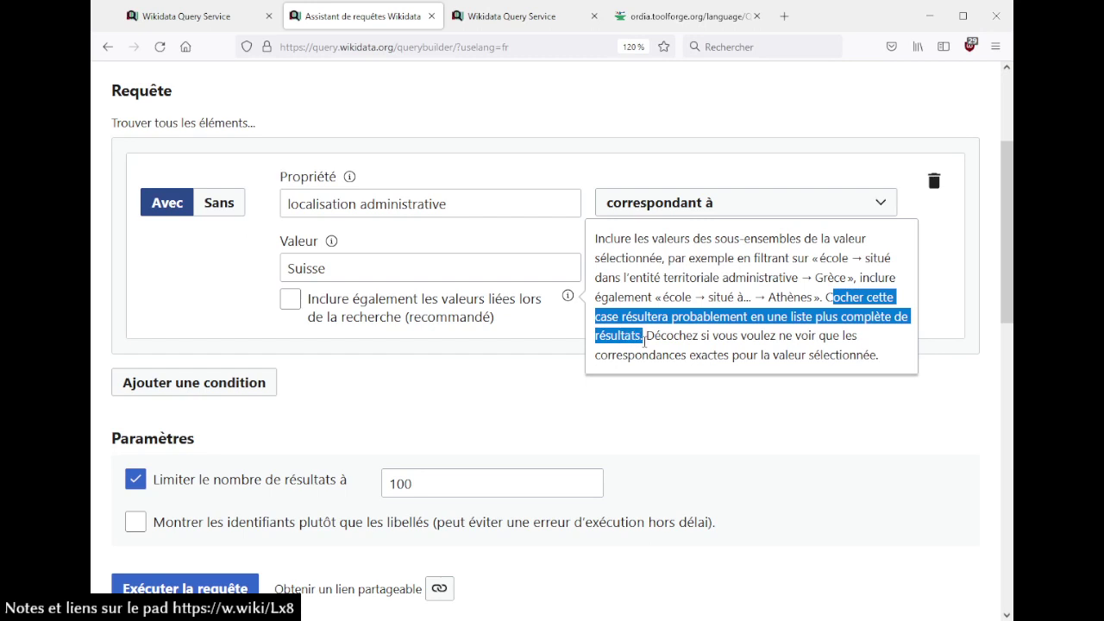
left_click(645, 342)
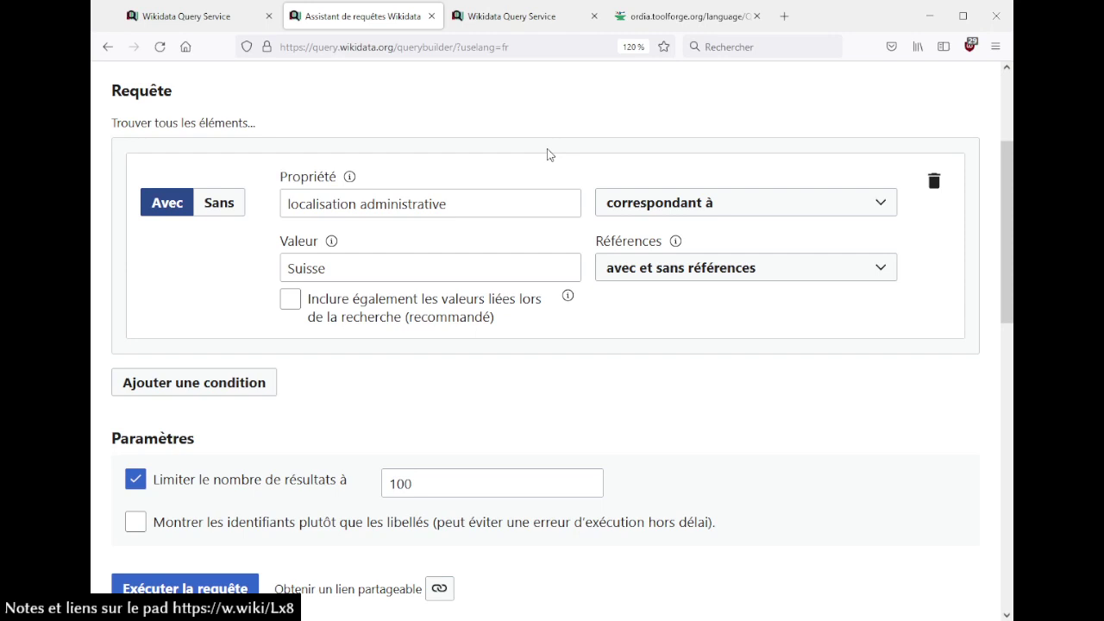
- Go back to the Wikidata Query Service, open the query builder from it, and close that new builder page and the Ordia page
left_click(672, 28)
left_click(507, 19)
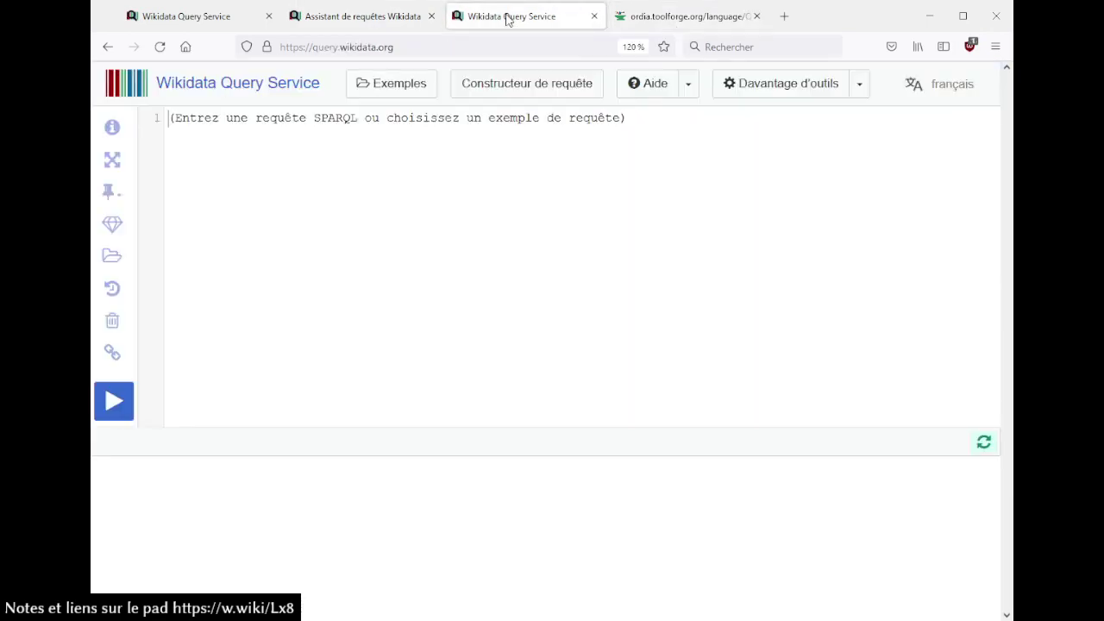
left_click(527, 83)
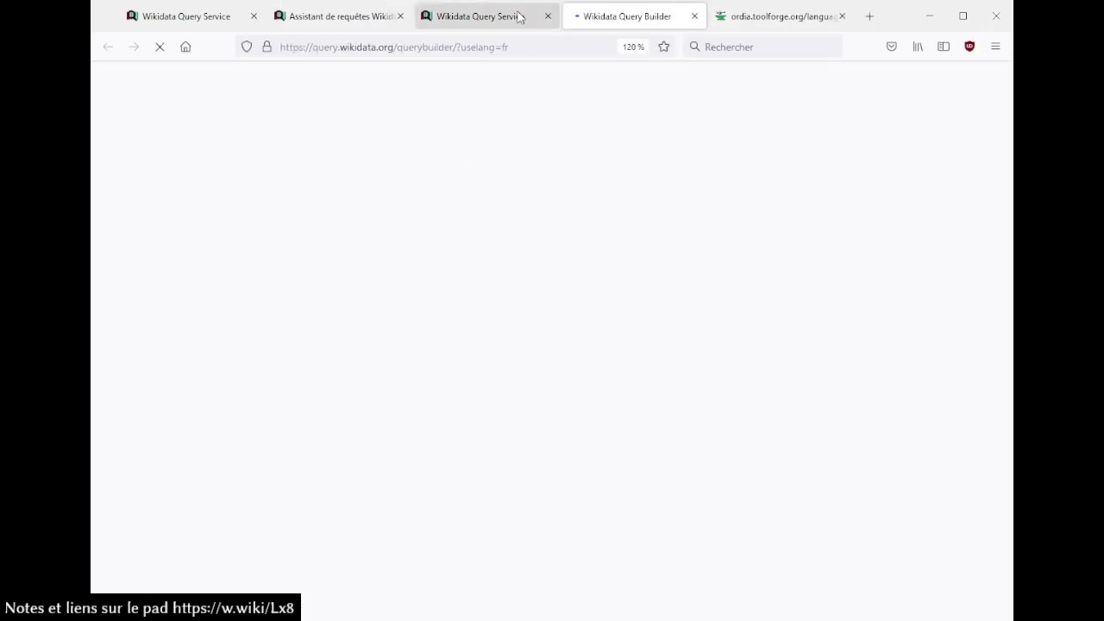
left_click(694, 15)
left_click(696, 16)
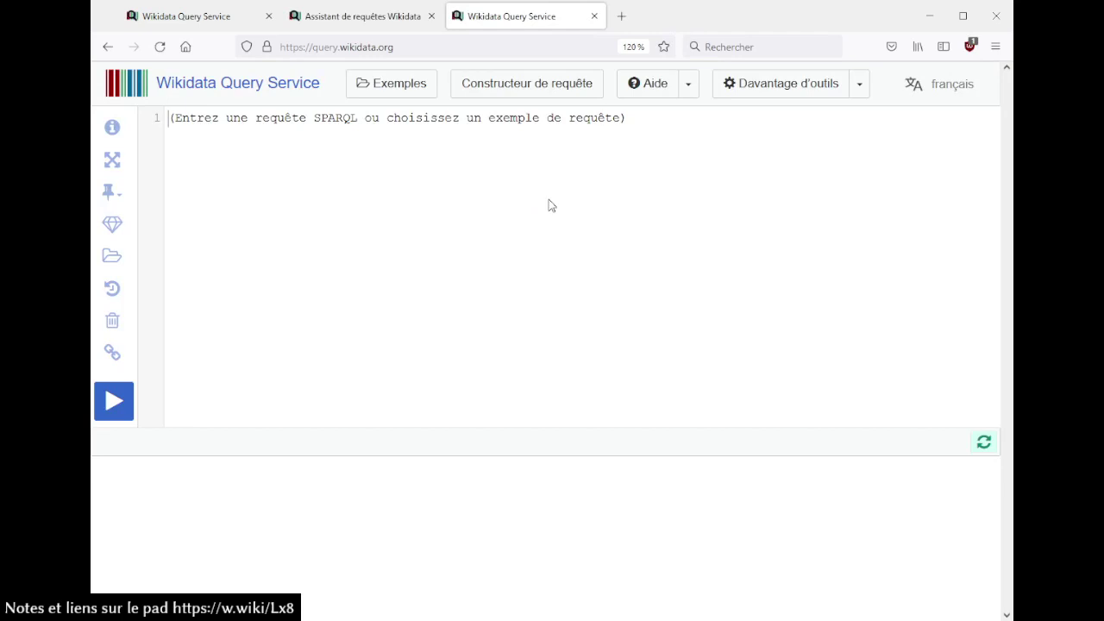
- Start a SELECT * WHERE query with the triple ?lexeme wdt:P5185 ?genre, using the grammatical gender property
type("sele")
key("ctrl+space")
key("Return")
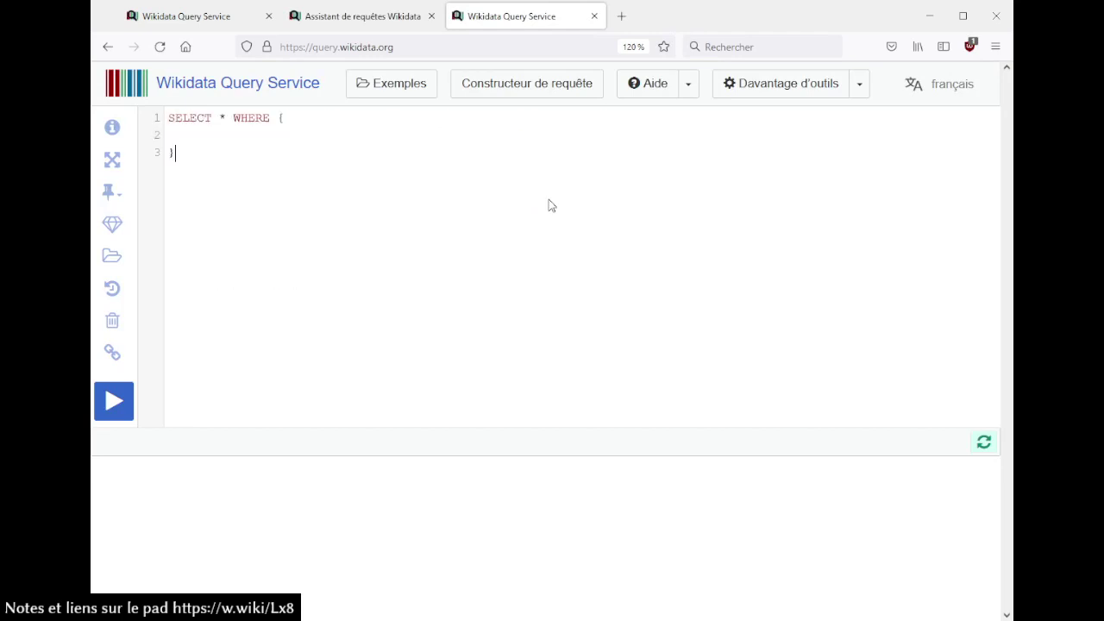
key("Tab")
type("?")
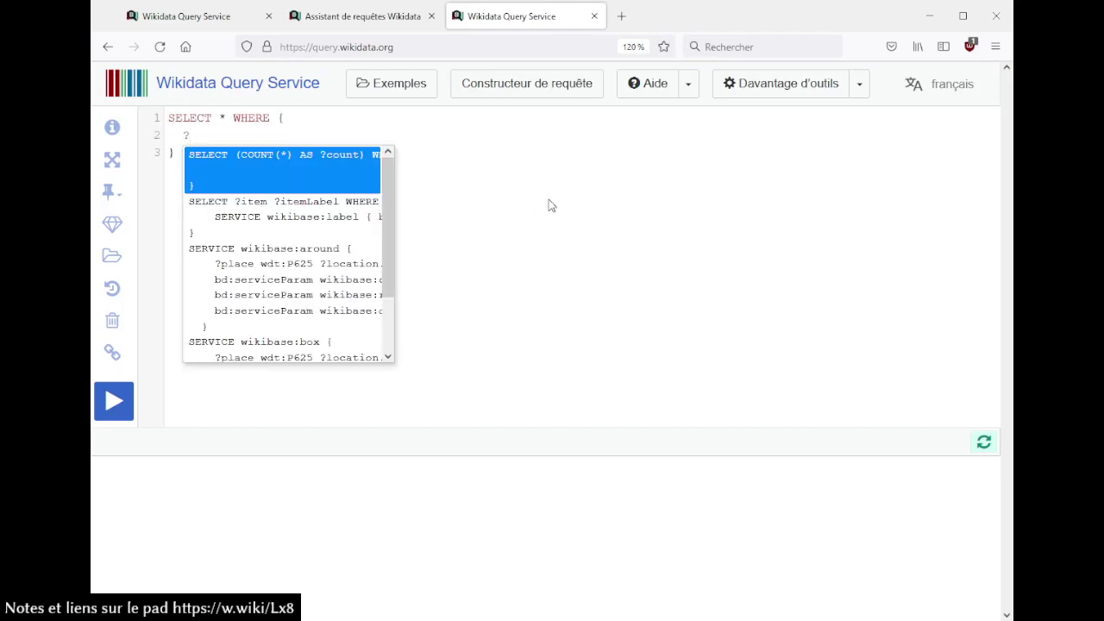
type("lexeme ")
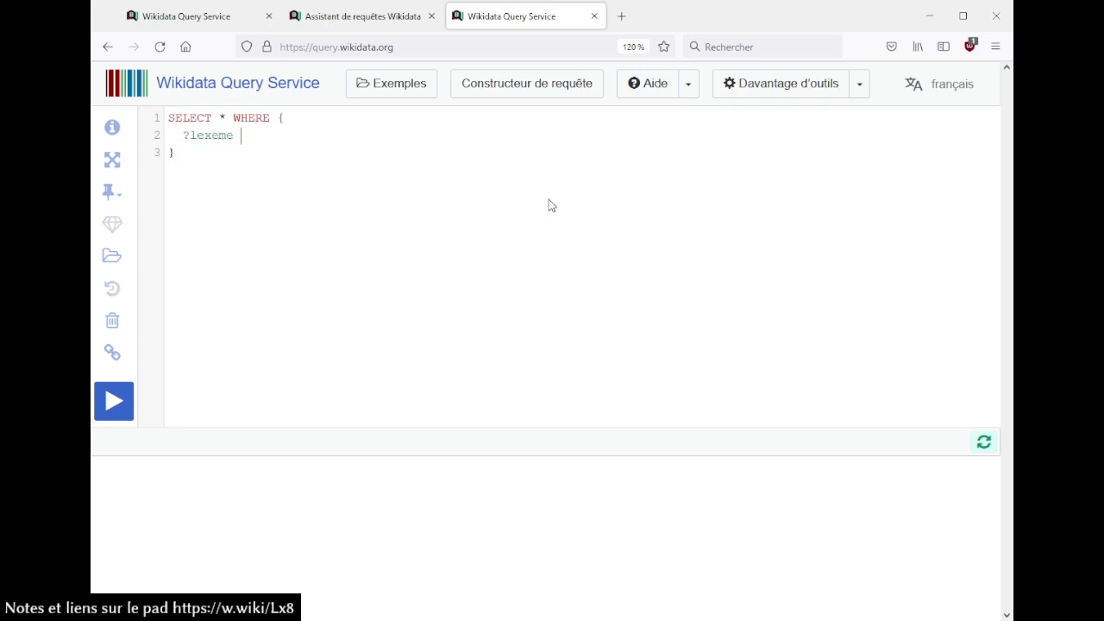
type("wdt:g")
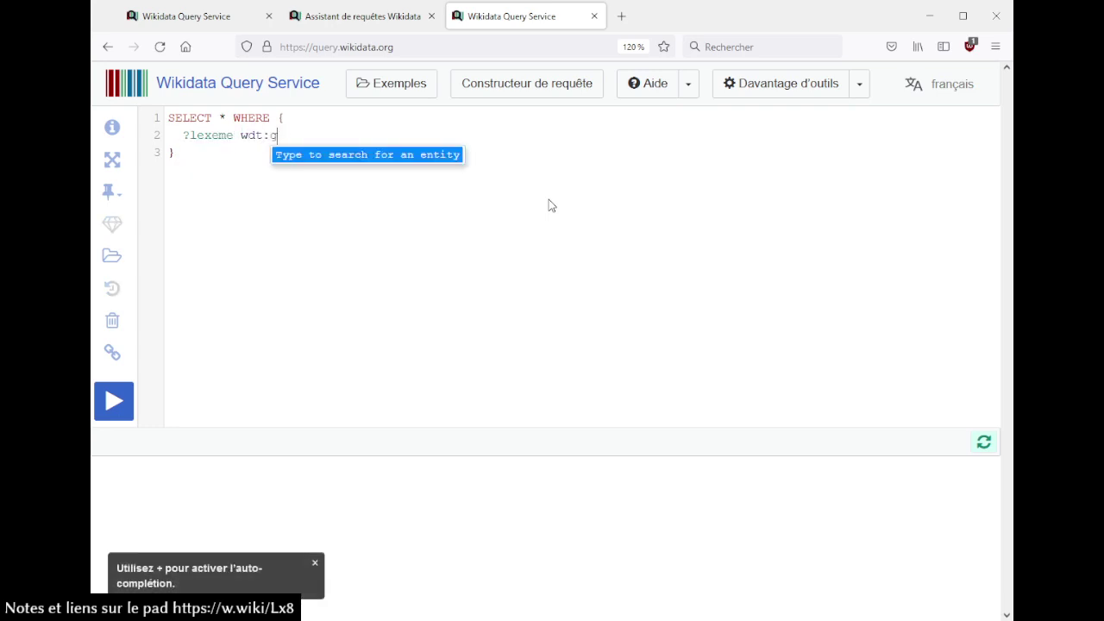
type("enre gr")
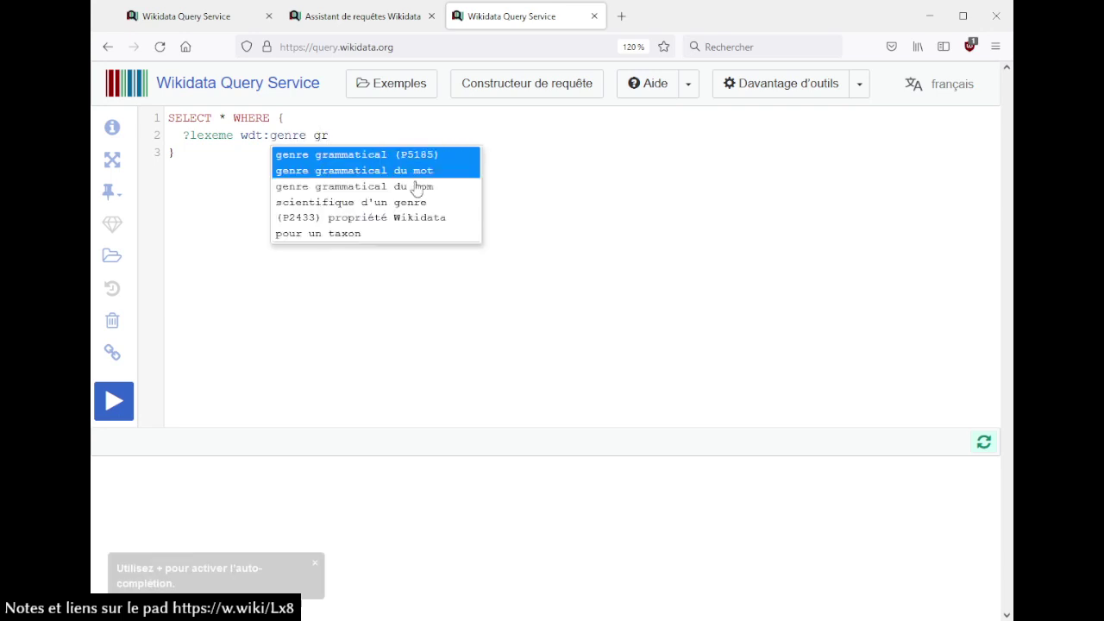
left_click(417, 173)
type("?genr")
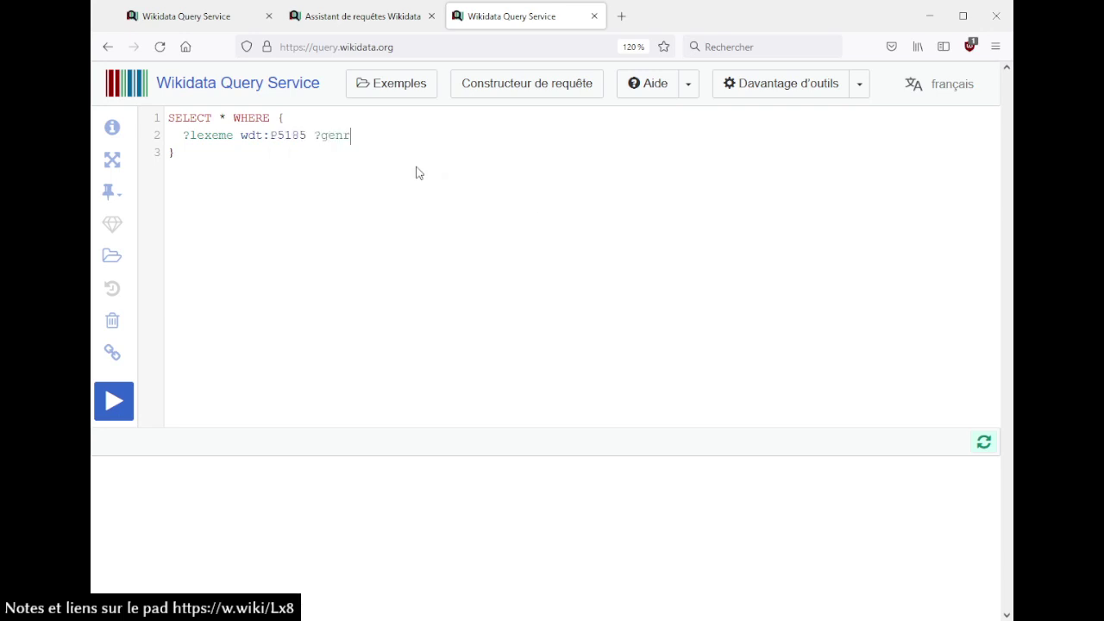
type("e")
- Add a GROUP BY ?genre ?genreLabel clause after the query's closing brace
type("GROUP BY ?")
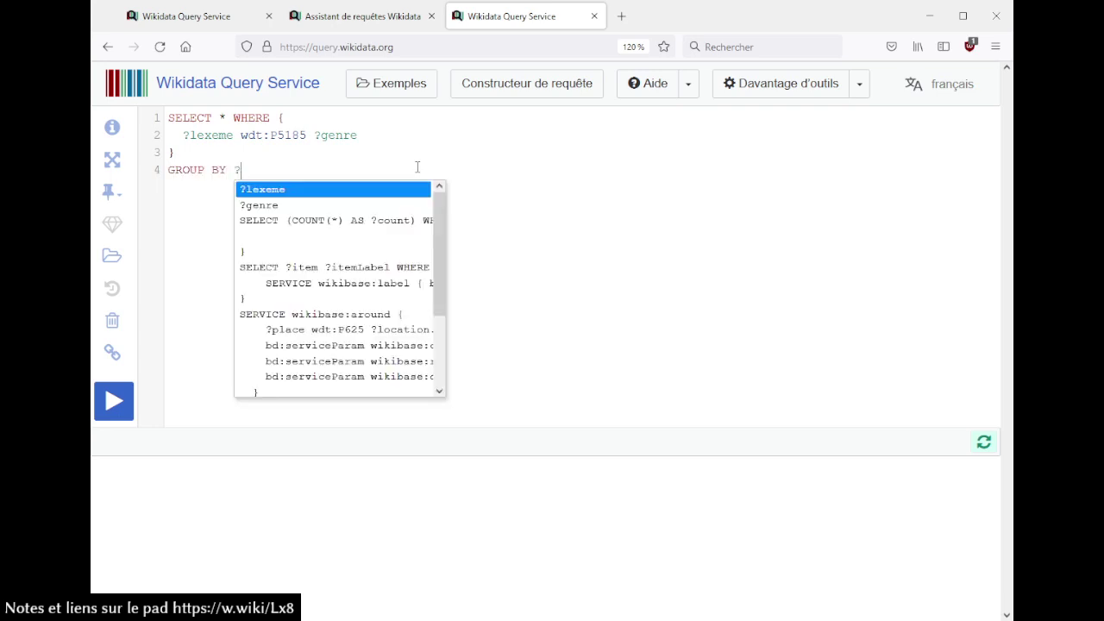
key("Down")
key("Return")
type("?")
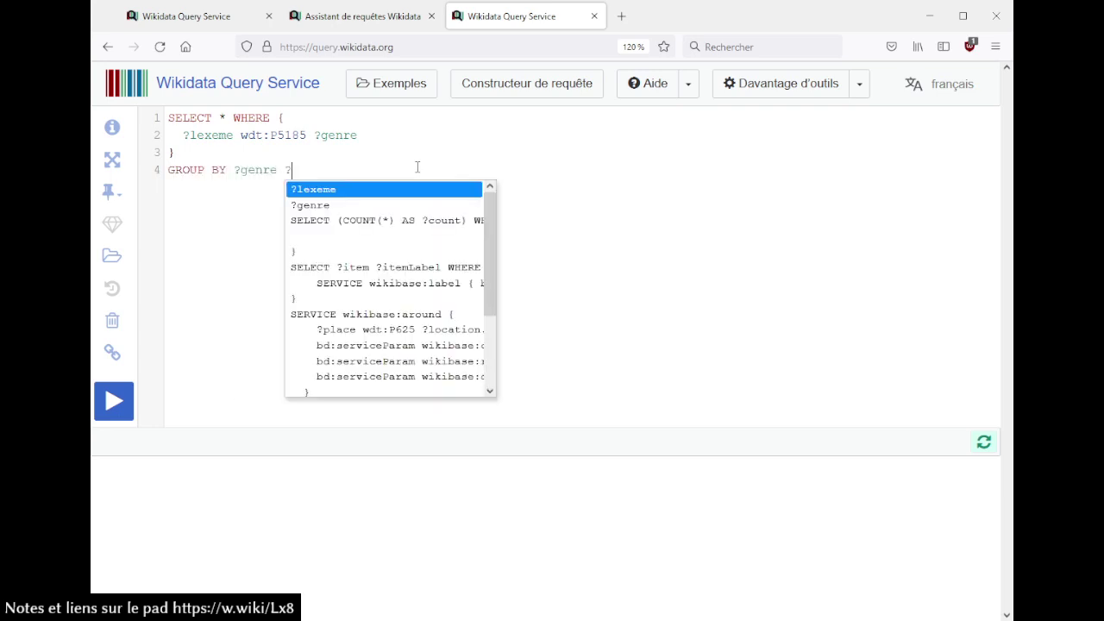
key("Down")
key("Return")
type("Label")
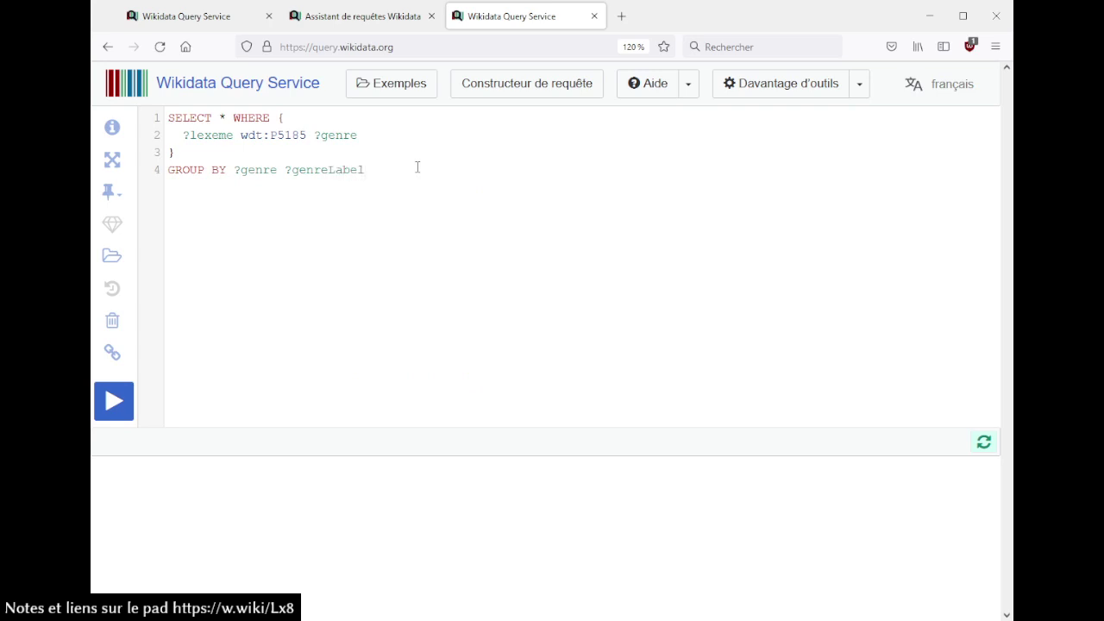
- Add the wikibase:label SERVICE line with the languages "[AUTO_LANGUAGE],en" below the gender triple
key("Return")
type("servic")
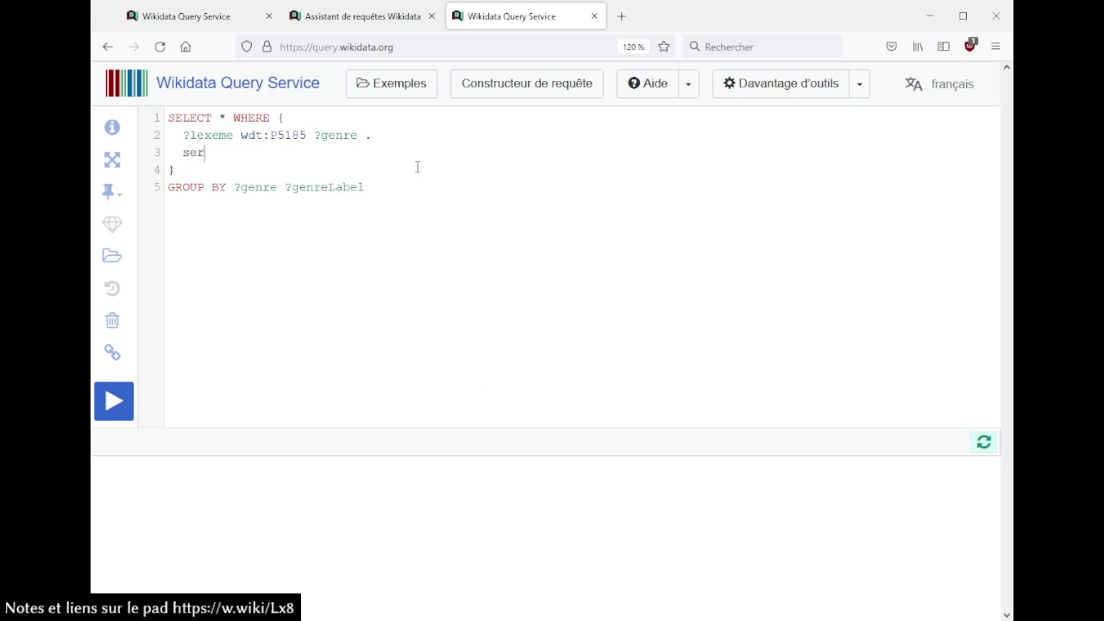
key("Down")
key("Down")
key("Return")
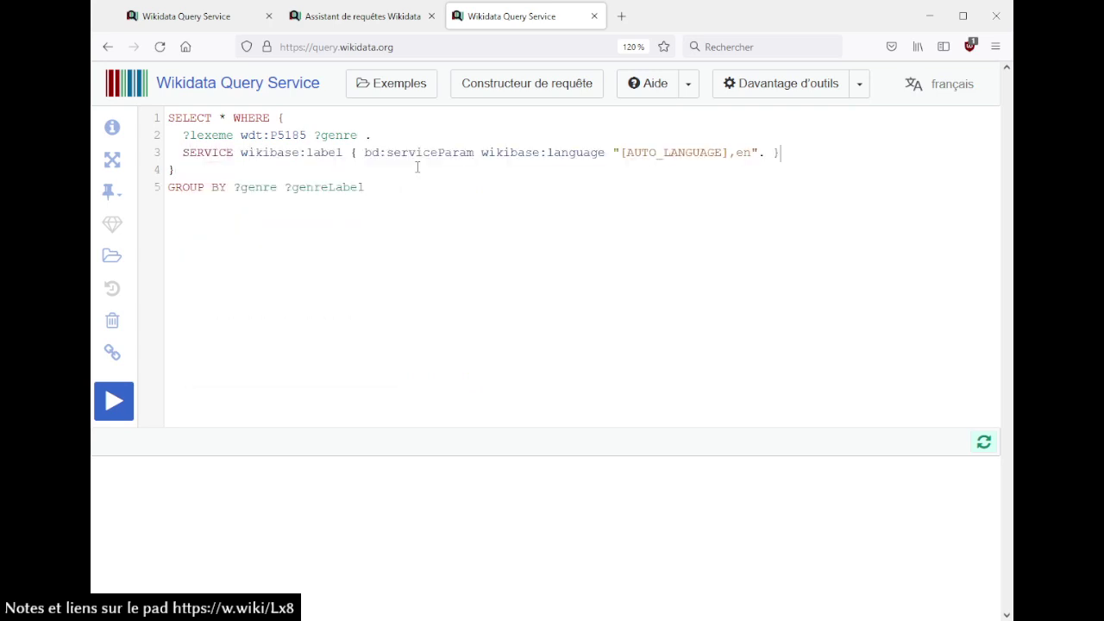
- Replace the asterisk in the SELECT clause with the variables ?genre and ?genreLabel
key("Up")
key("Up")
key("Left")
key("Left")
key("Left")
key("Left")
key("Left")
key("Left")
key("Left")
key("Left")
key("BackSpace")
type("?genre")
key("ctrl+space")
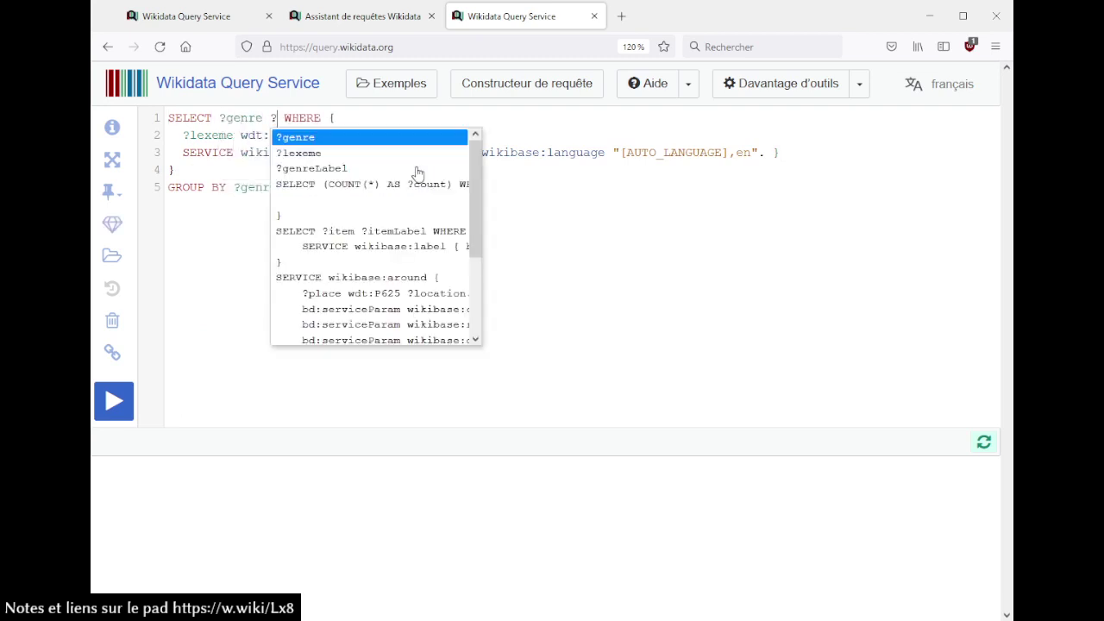
key("Down")
key("Down")
key("Return")
- Add a COUNT(DISTINCT ?lexeme) expression after ?genreLabel in the SELECT clause
type("count")
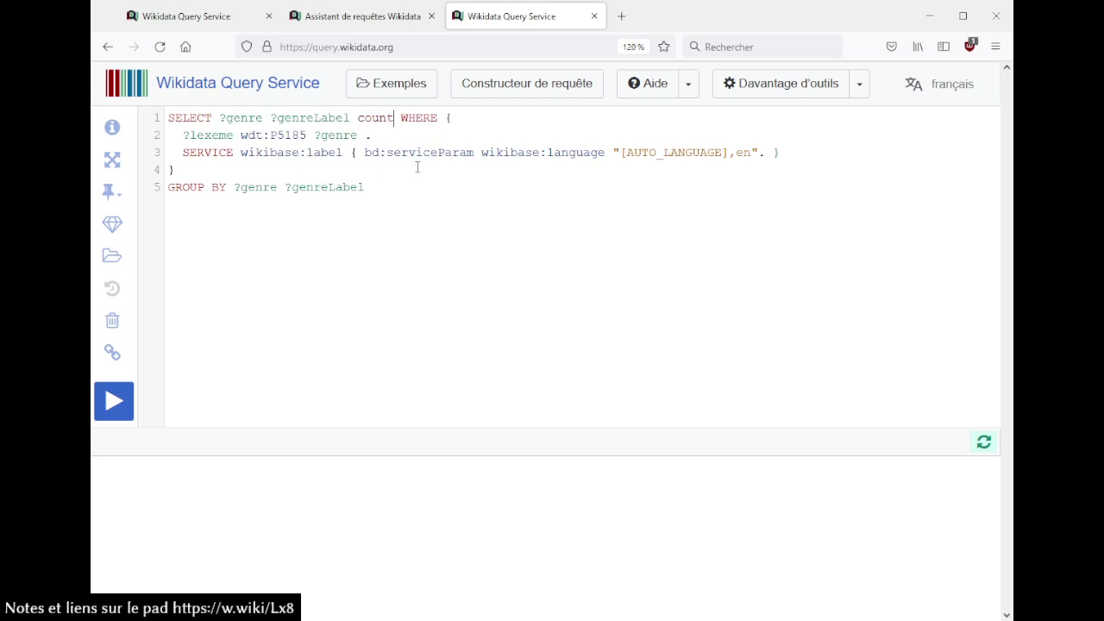
key("ctrl+space")
key("Down")
key("Down")
key("Return")
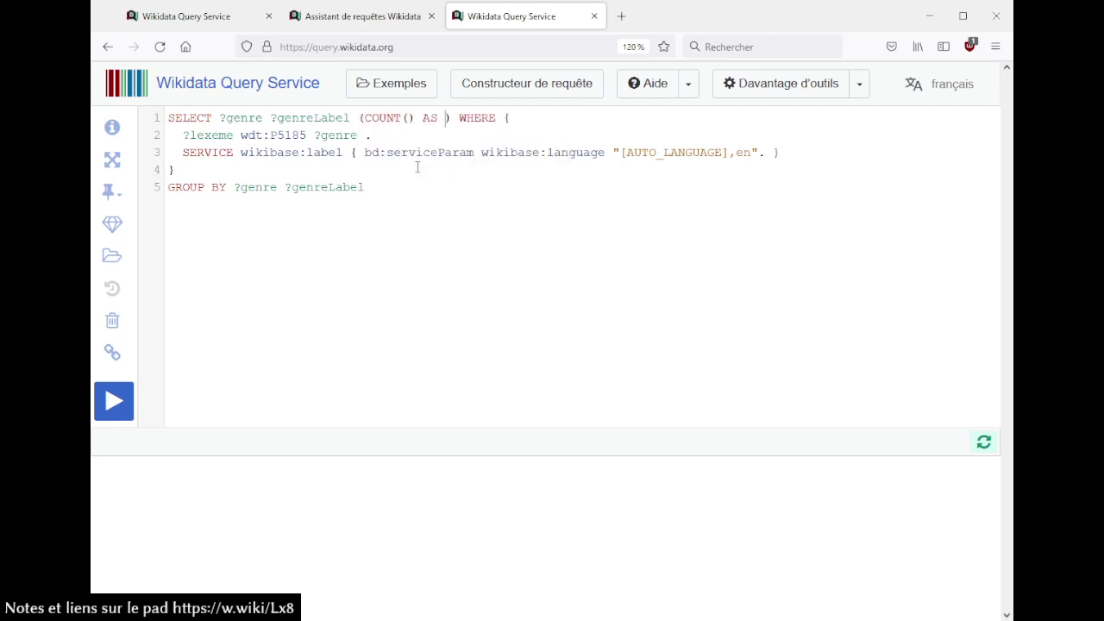
key("Left")
key("Left")
key("Left")
key("Left")
key("Left")
type("DISTINCT ?")
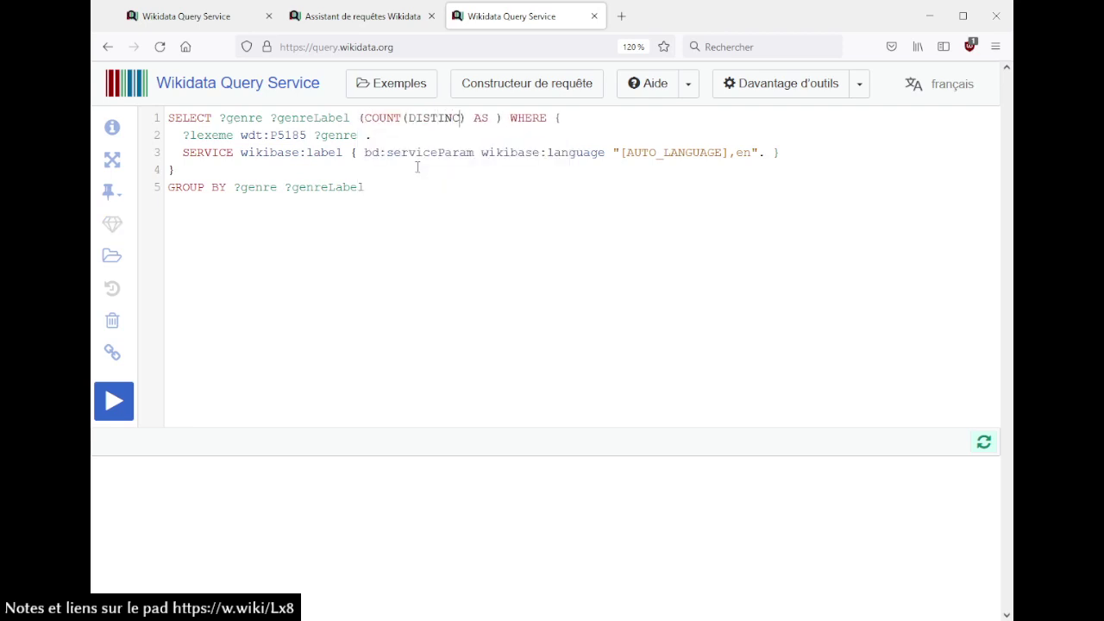
key("ctrl+space")
key("Down")
key("Down")
key("Return")
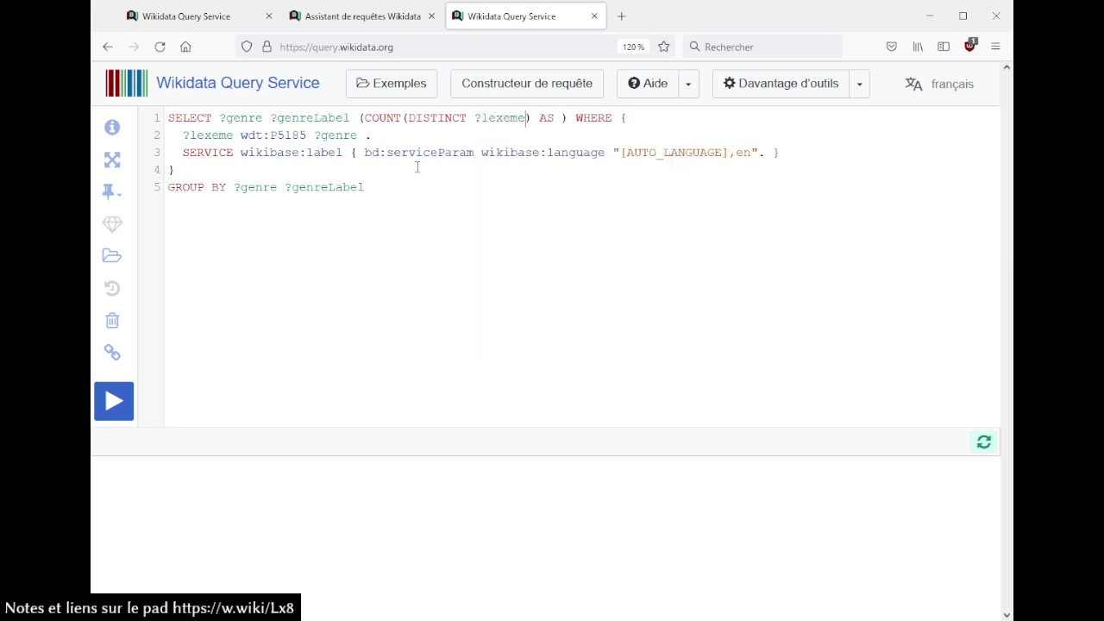
- Name the lexeme count ?compte and run the query
type("?compteur")
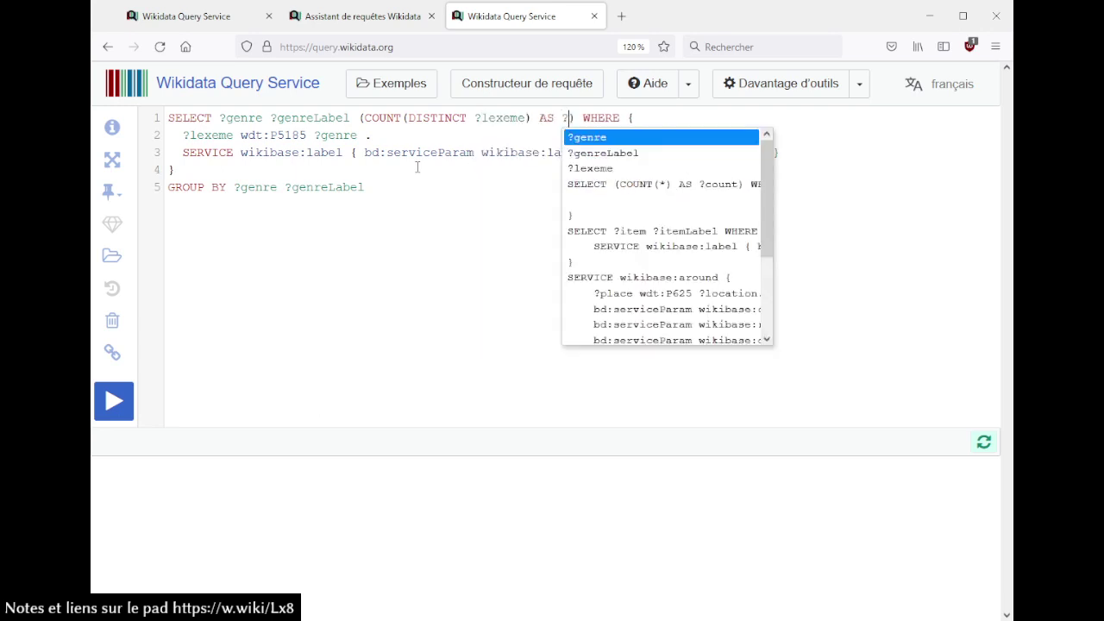
key("BackSpace")
key("BackSpace")
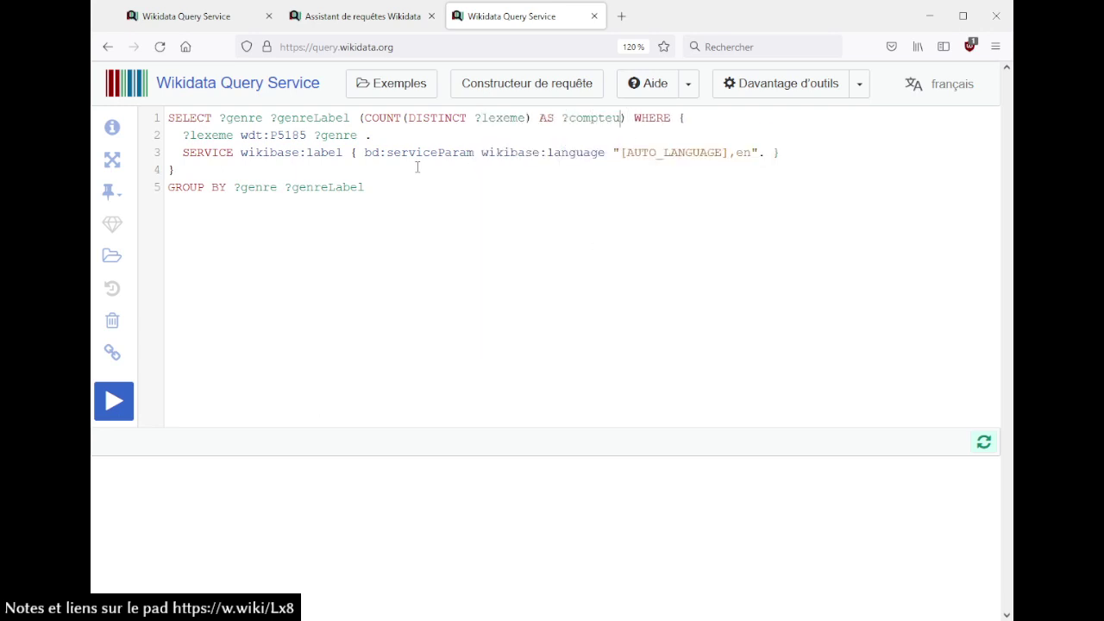
key("ctrl+Return")
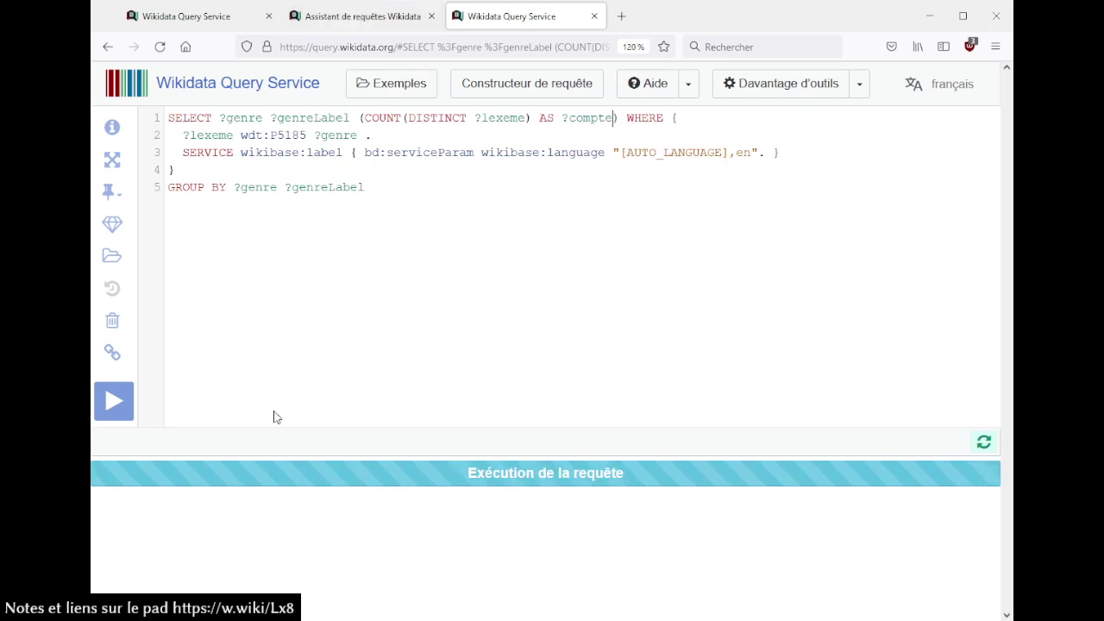
- Return to the query builder with the Suisse condition and reread the help text on including related values
left_click(368, 19)
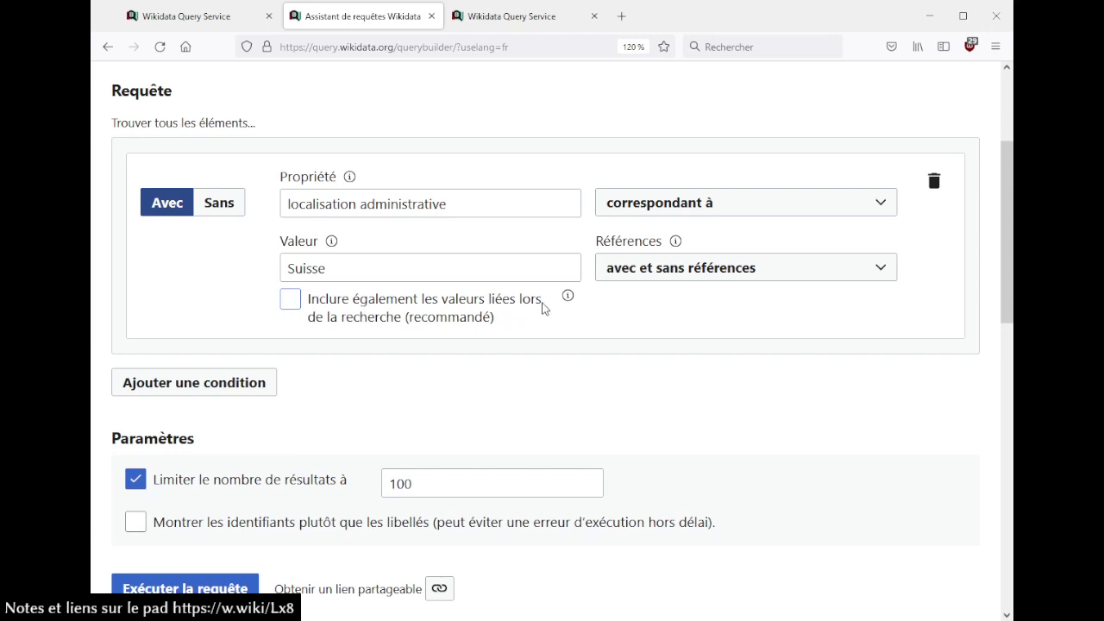
mouse_move(568, 298)
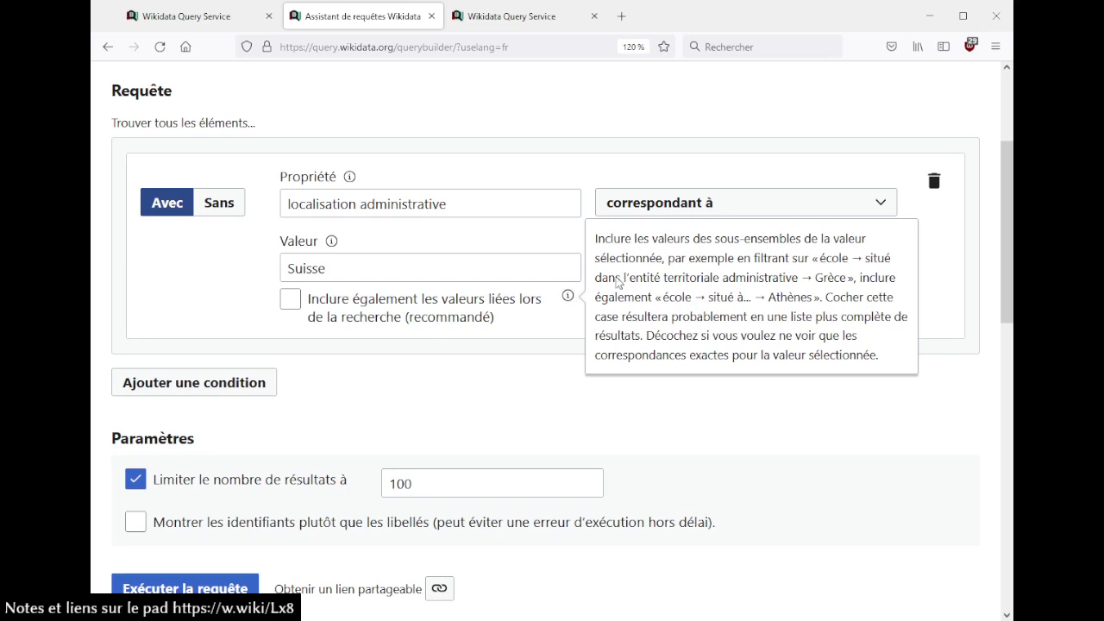
- Reread the related-values help text, highlighting the word for subsets and the school example about Grèce and Athènes
left_click_drag(729, 240, 787, 241)
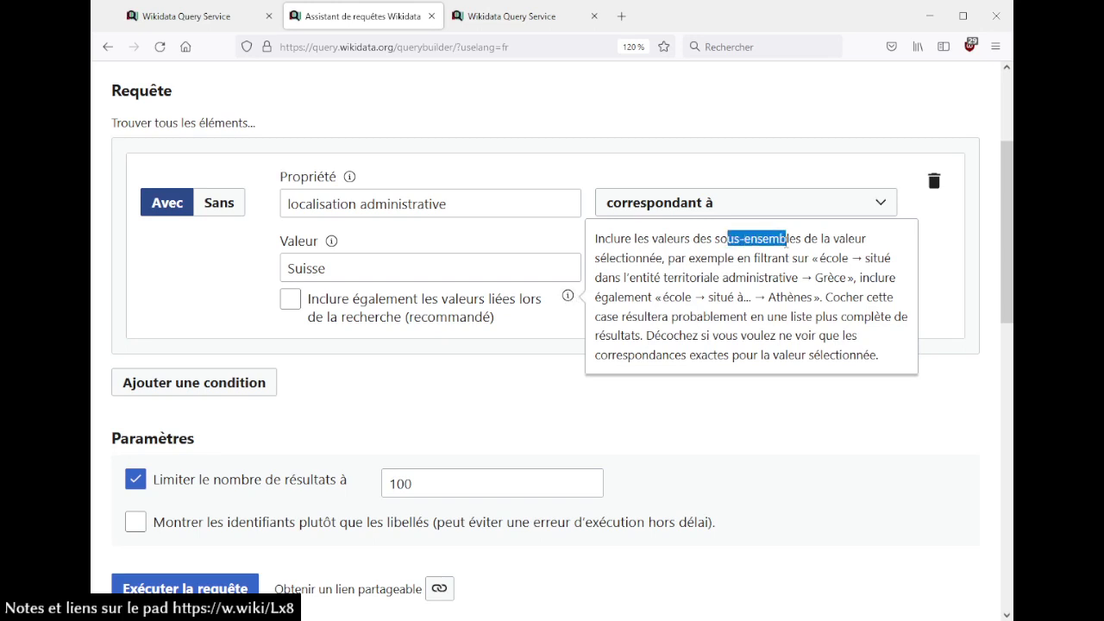
left_click(786, 241)
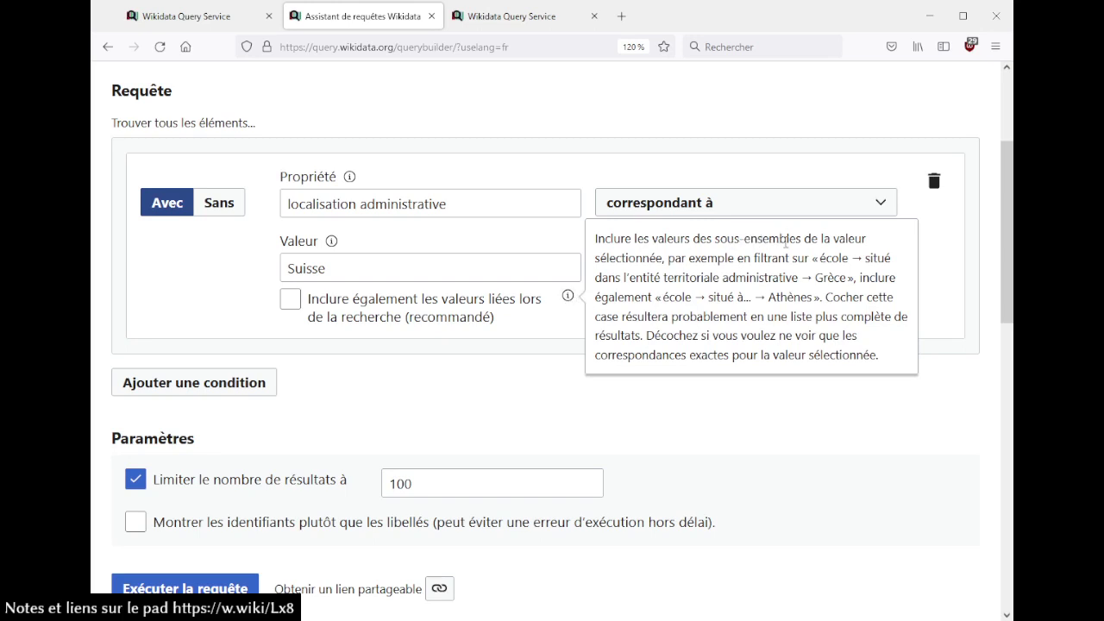
left_click_drag(787, 242, 725, 236)
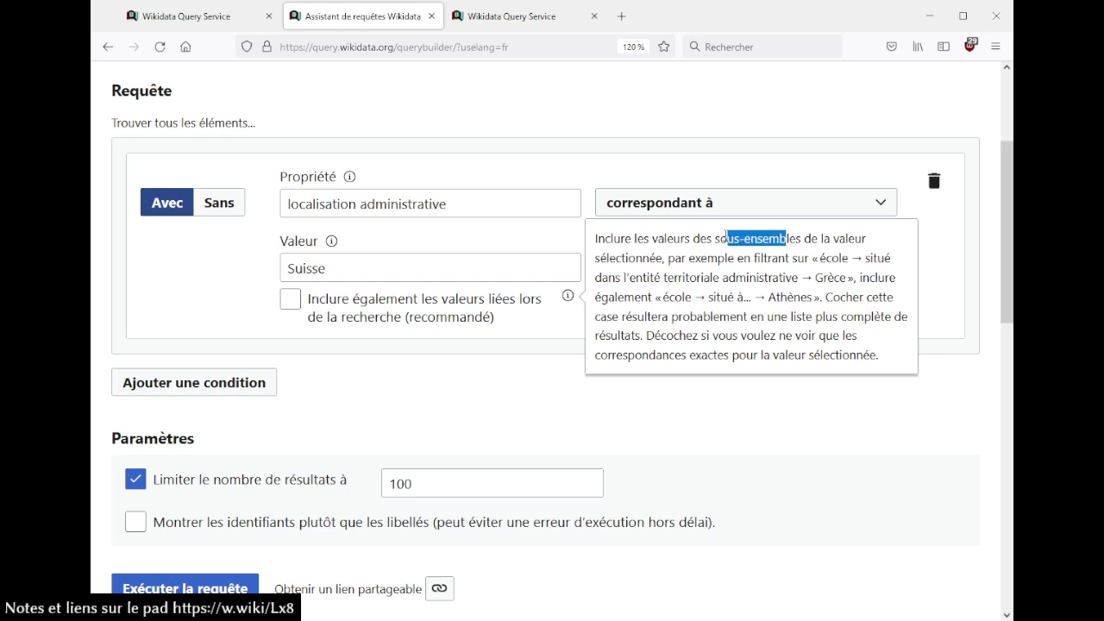
left_click(725, 235)
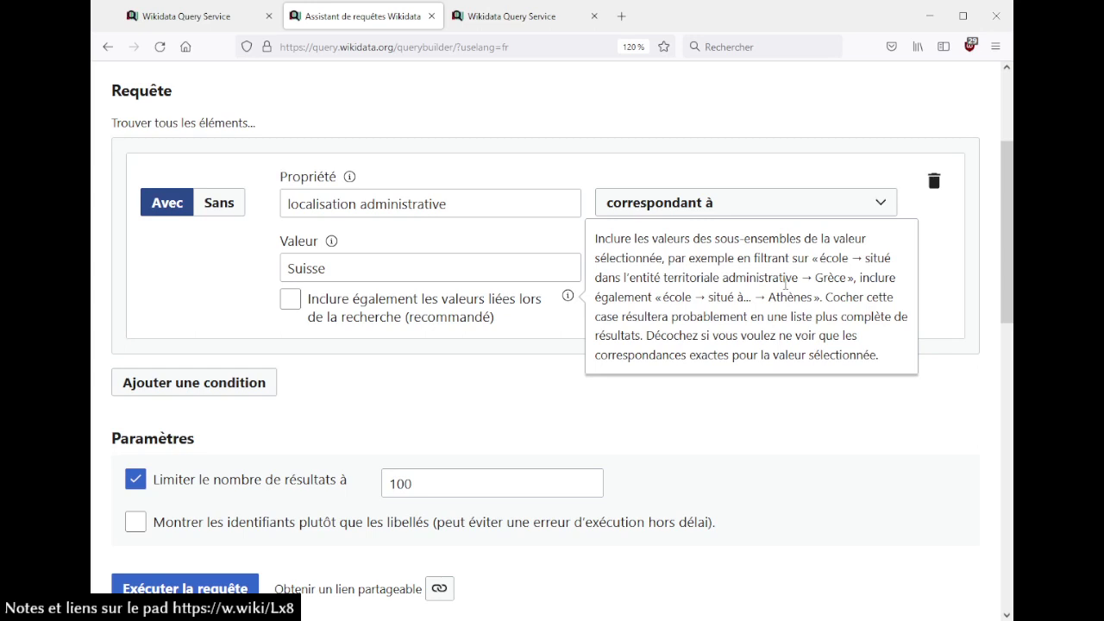
left_click_drag(821, 259, 828, 296)
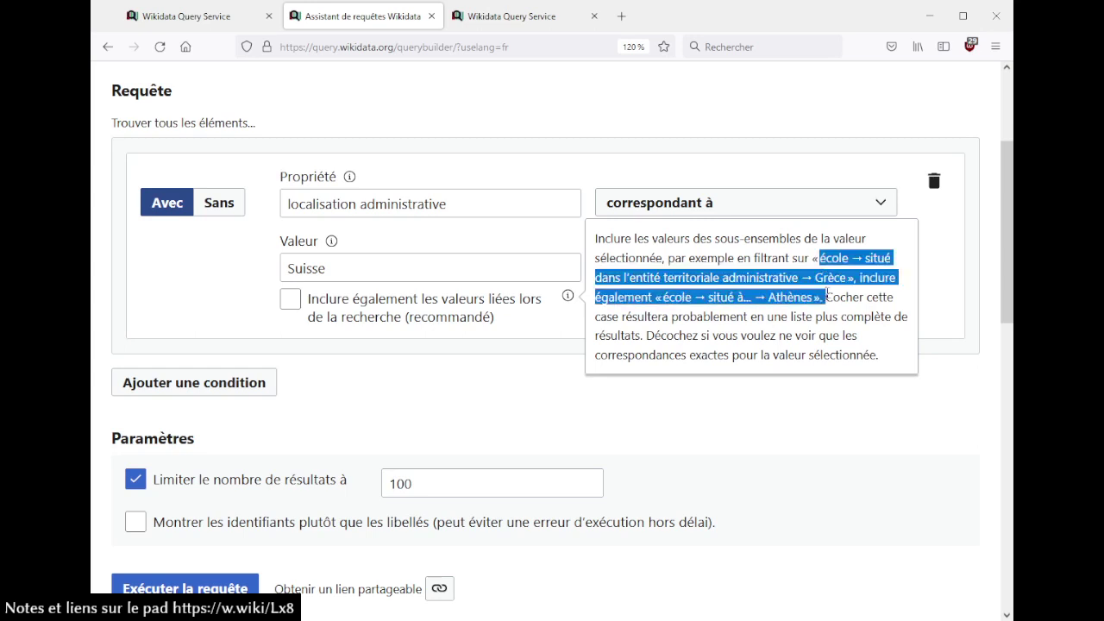
left_click(775, 260)
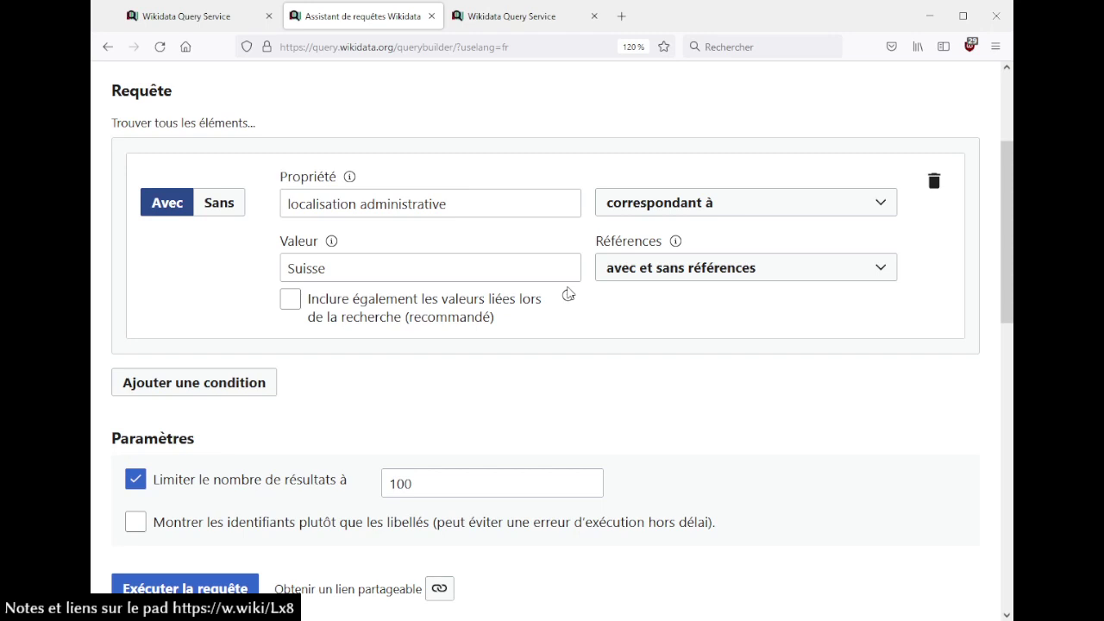
- Open the query builder's feedback page and examine the "Underwhelming" comment about props and items not being explained in the UI
scroll(568, 293, "up", 4)
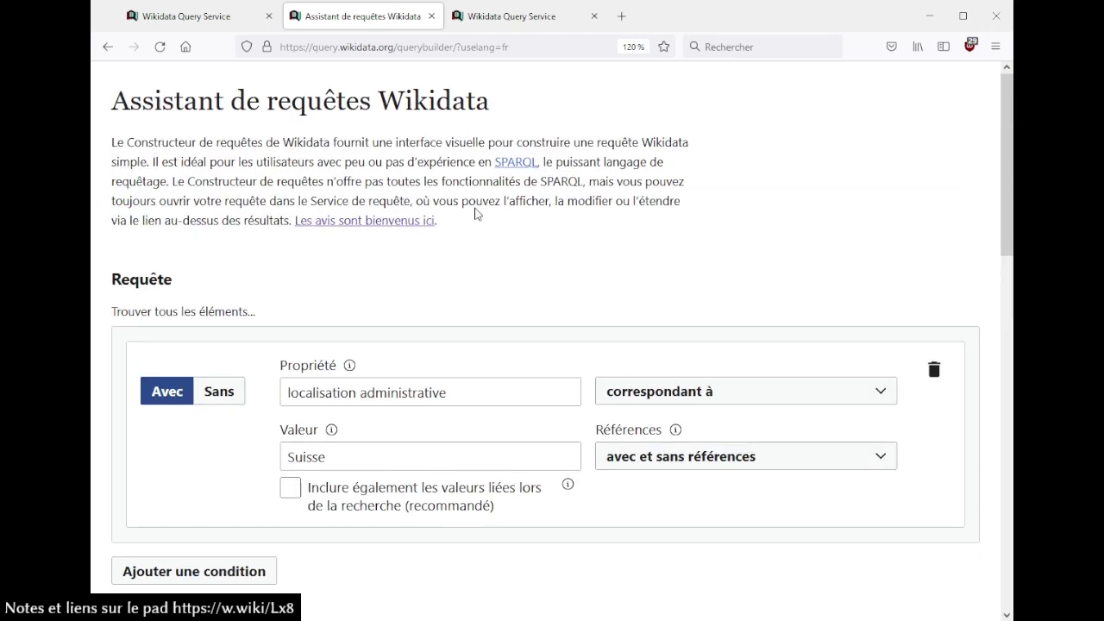
left_click(385, 222)
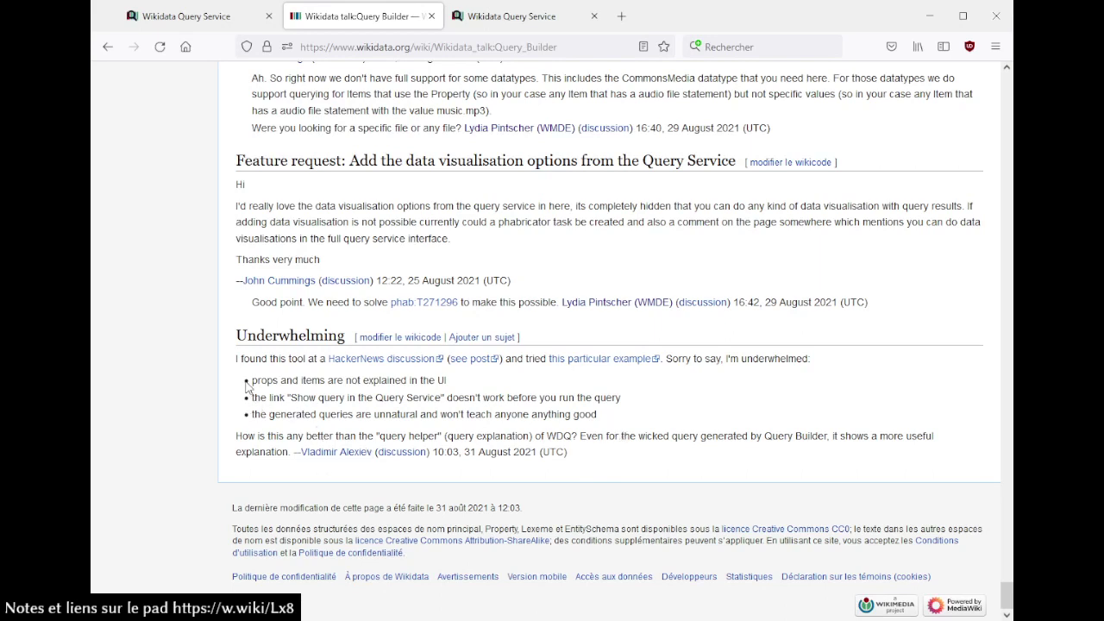
left_click_drag(325, 383, 231, 388)
left_click(373, 381)
left_click_drag(325, 383, 263, 377)
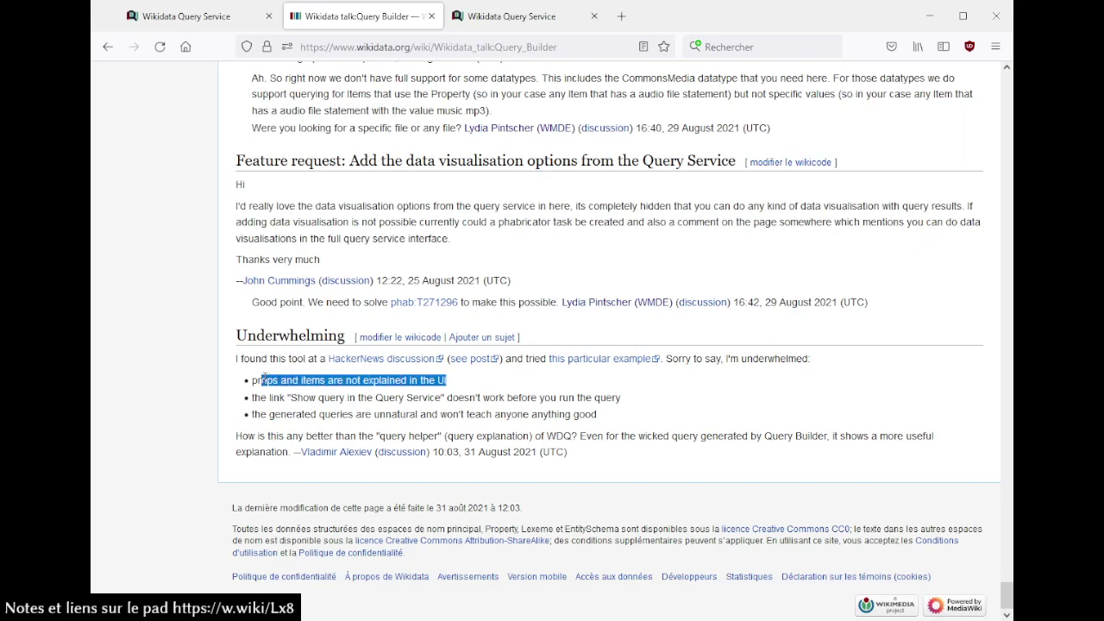
left_click(264, 378)
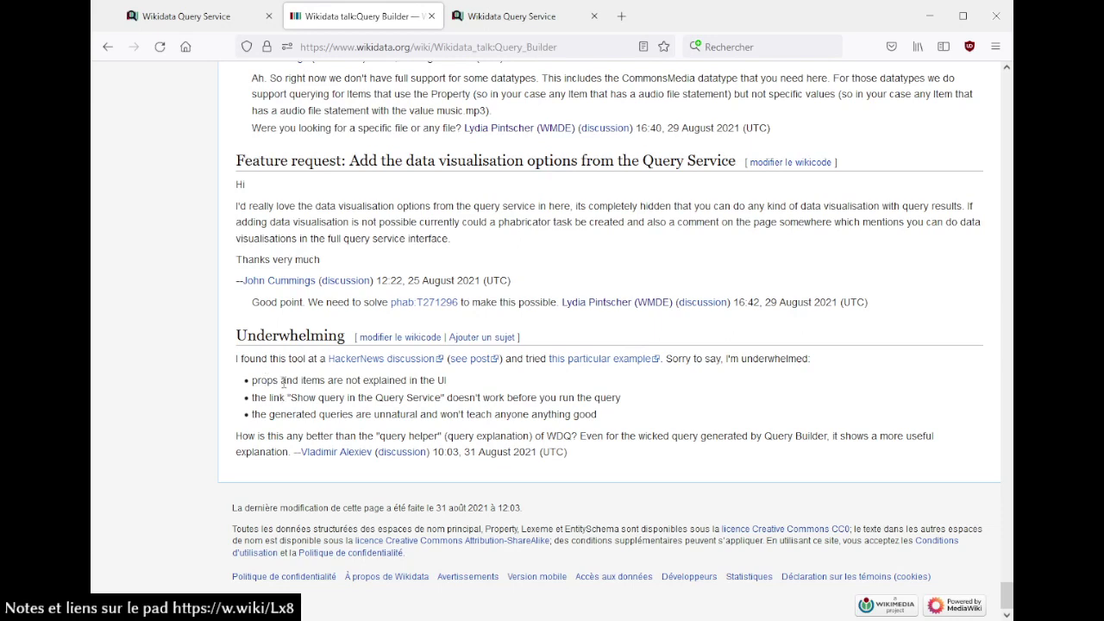
left_click_drag(252, 380, 343, 384)
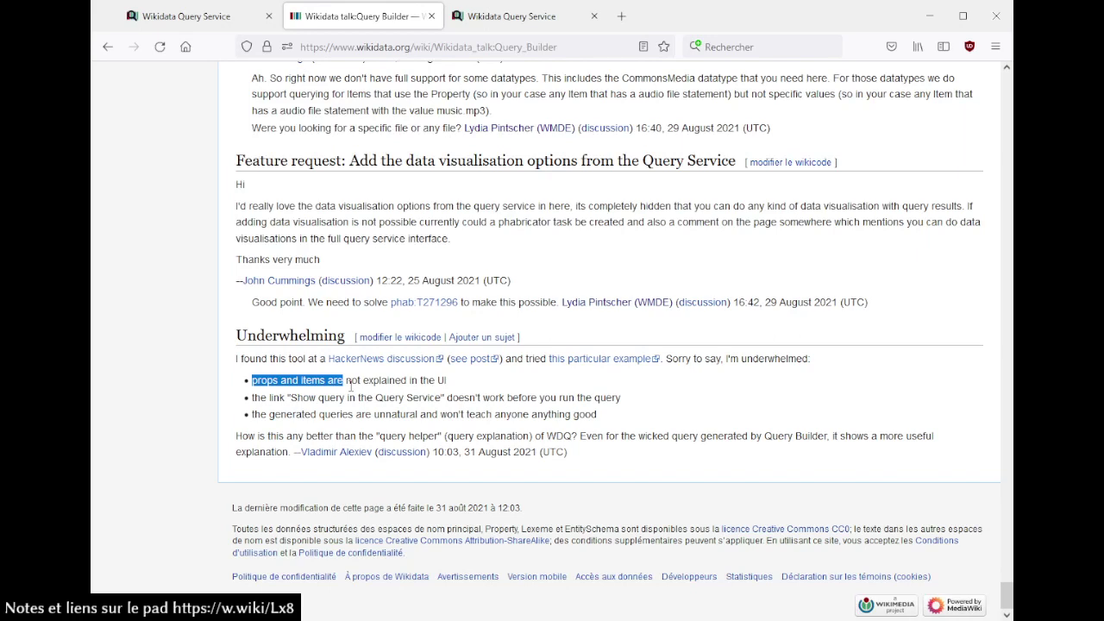
left_click_drag(462, 384, 314, 390)
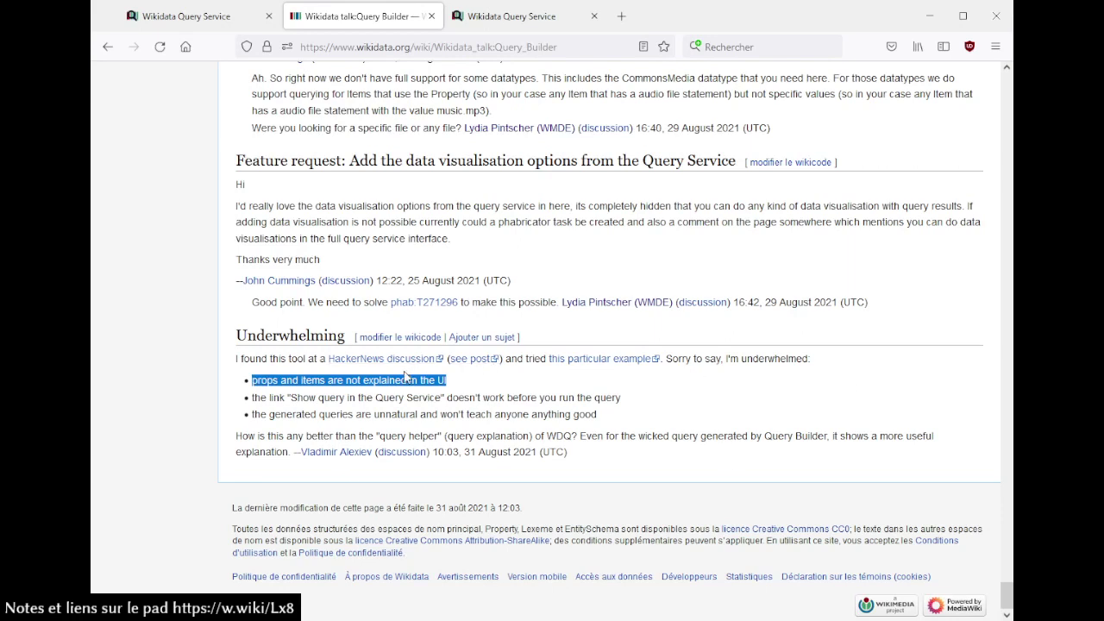
left_click(440, 380)
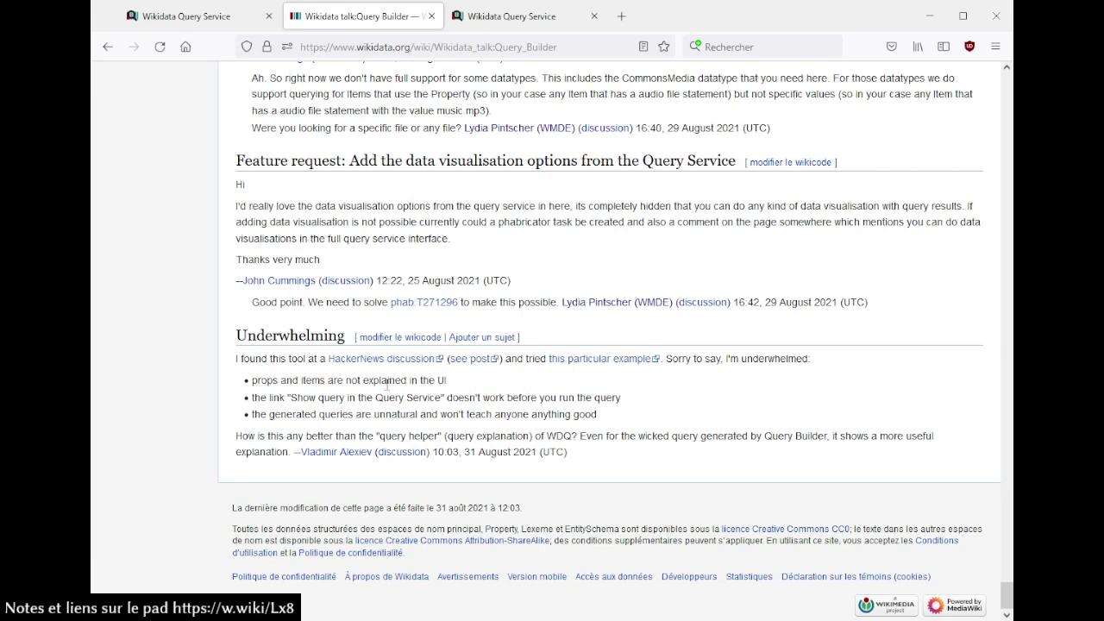
left_click_drag(459, 385, 241, 393)
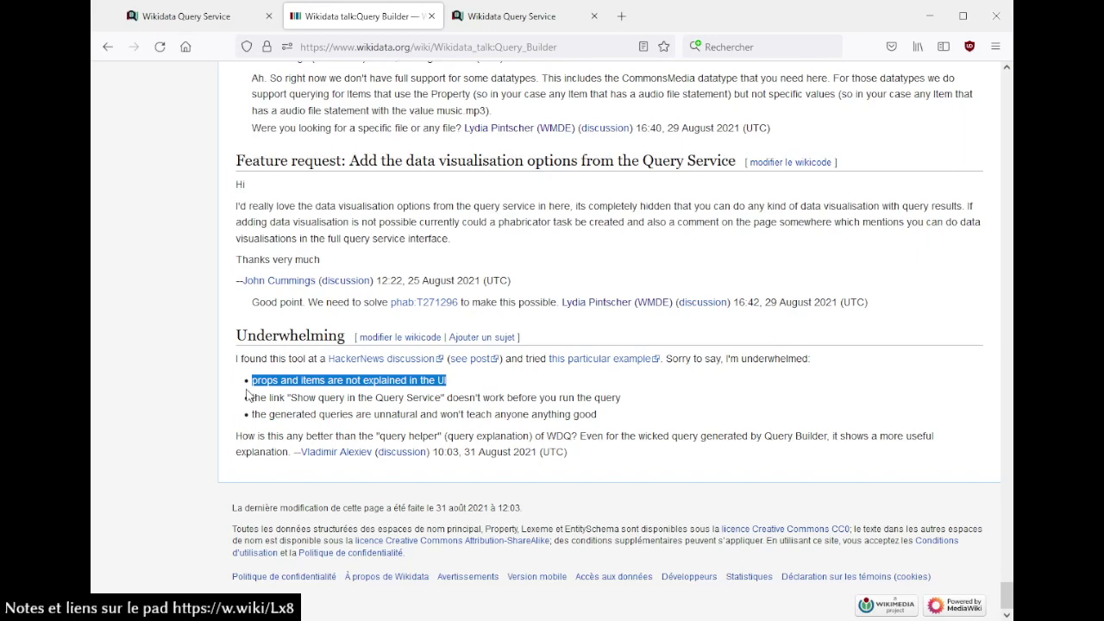
left_click(593, 394)
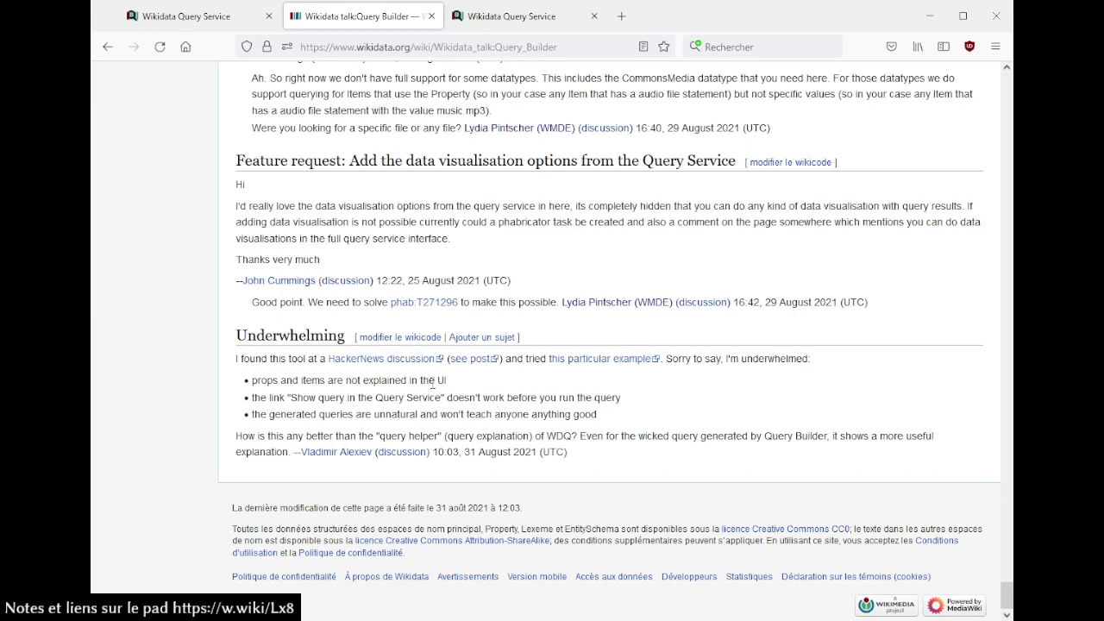
left_click_drag(332, 385, 214, 385)
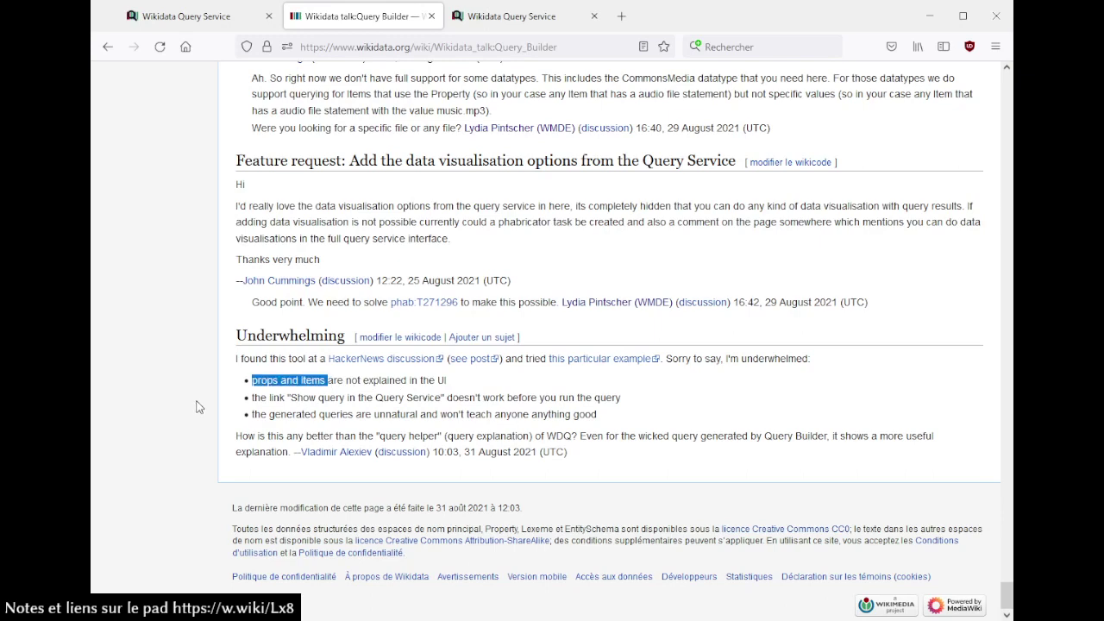
left_click(201, 409)
- Return to the query builder and consult the help notes for the Propriété and Valeur fields
left_click(108, 46)
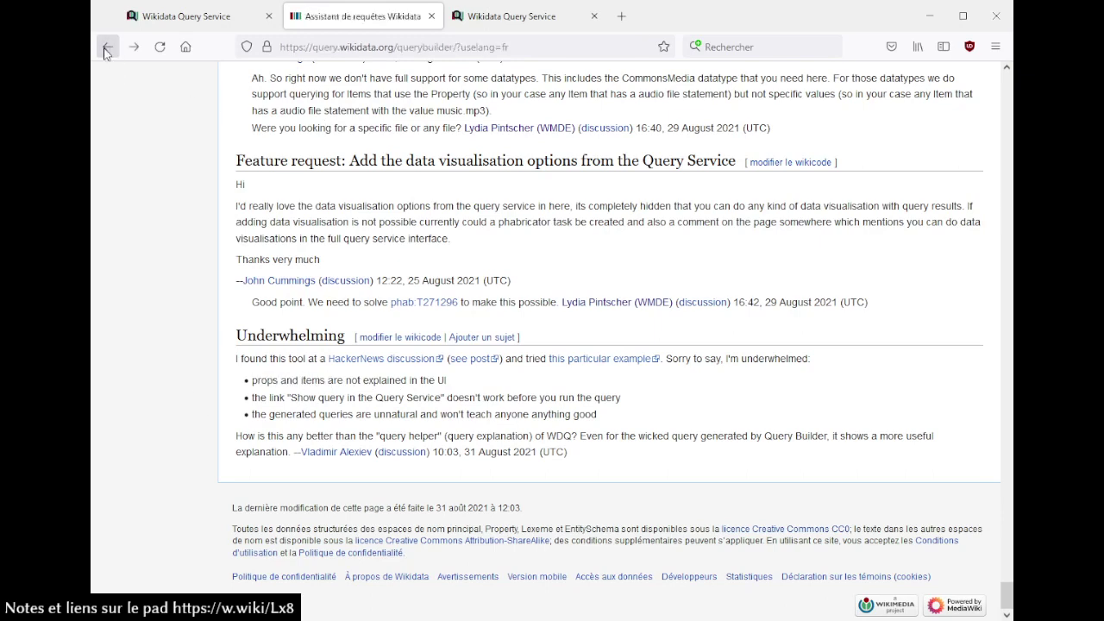
left_click(291, 365)
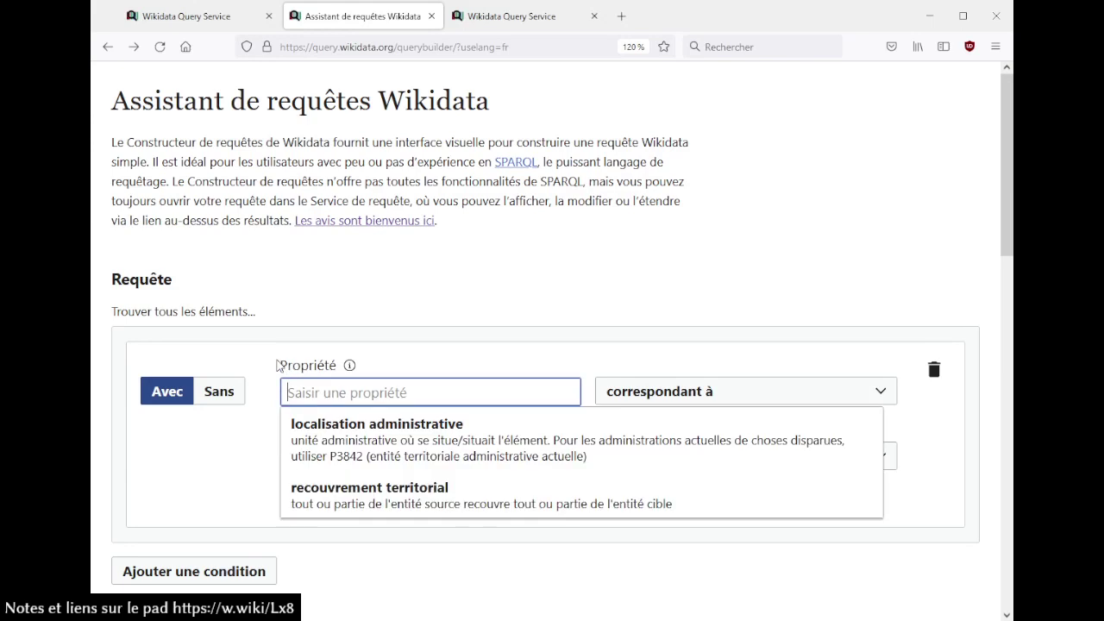
left_click(274, 366)
left_click_drag(274, 366, 321, 433)
left_click(297, 431)
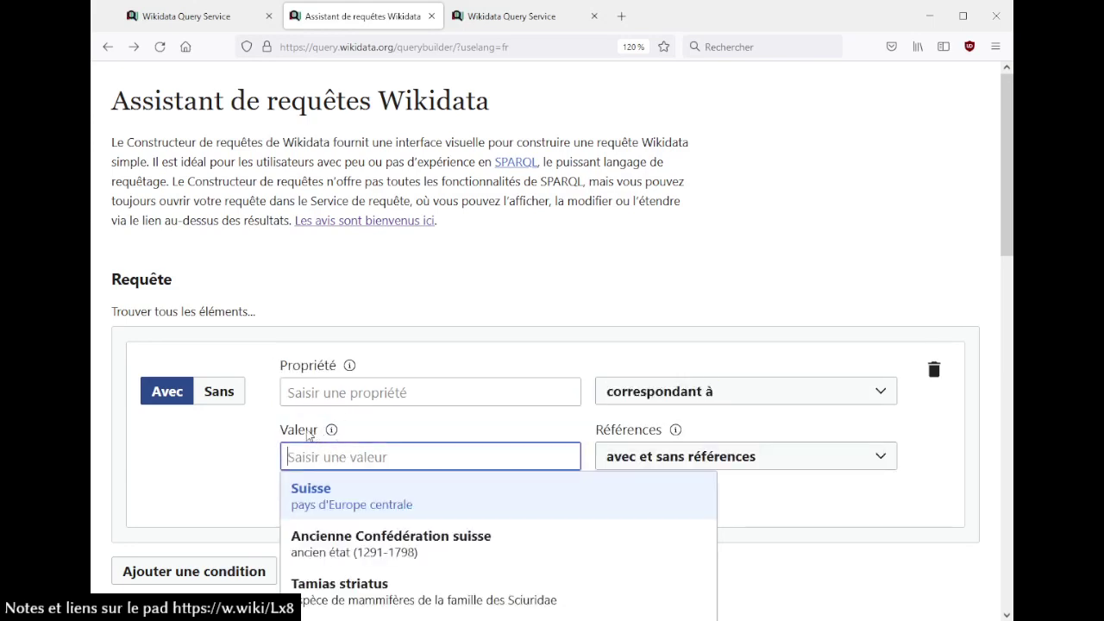
left_click(330, 431)
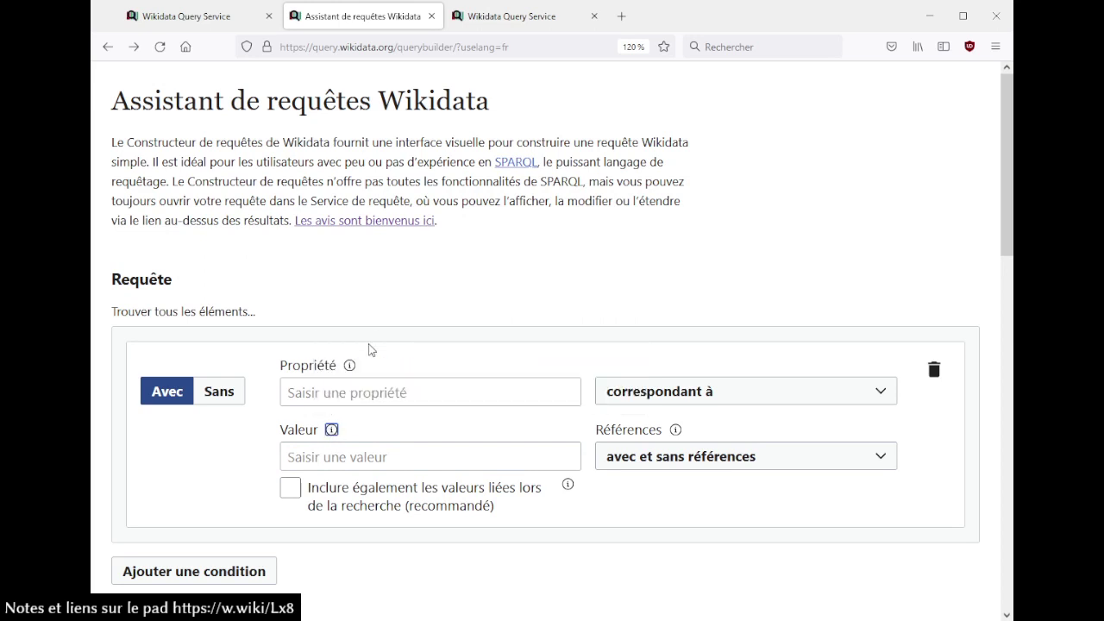
left_click(350, 369)
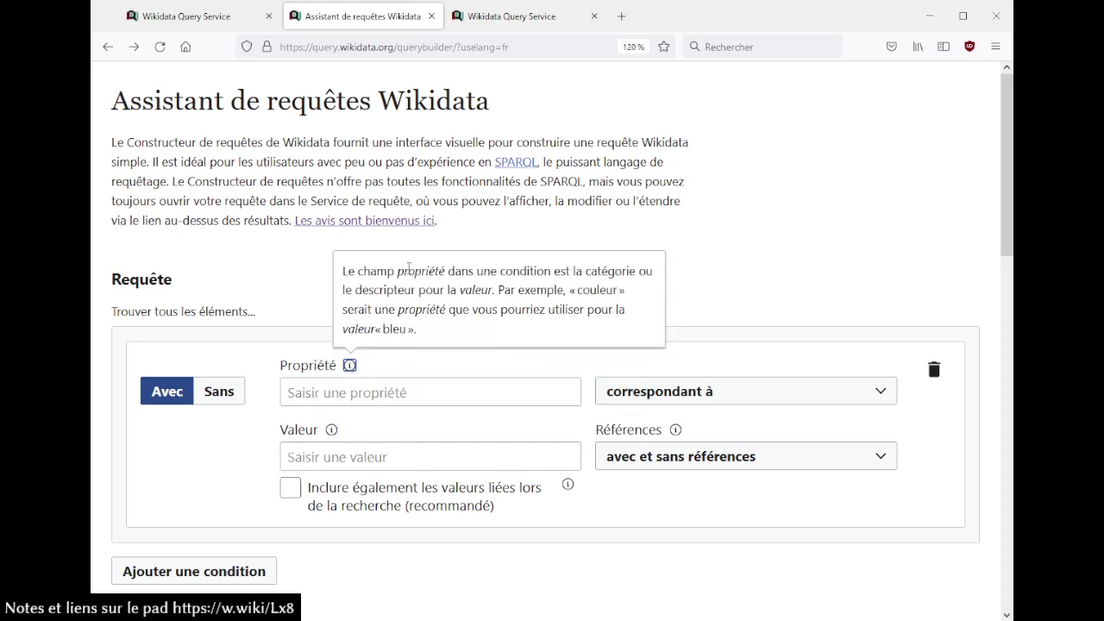
left_click_drag(418, 331, 331, 279)
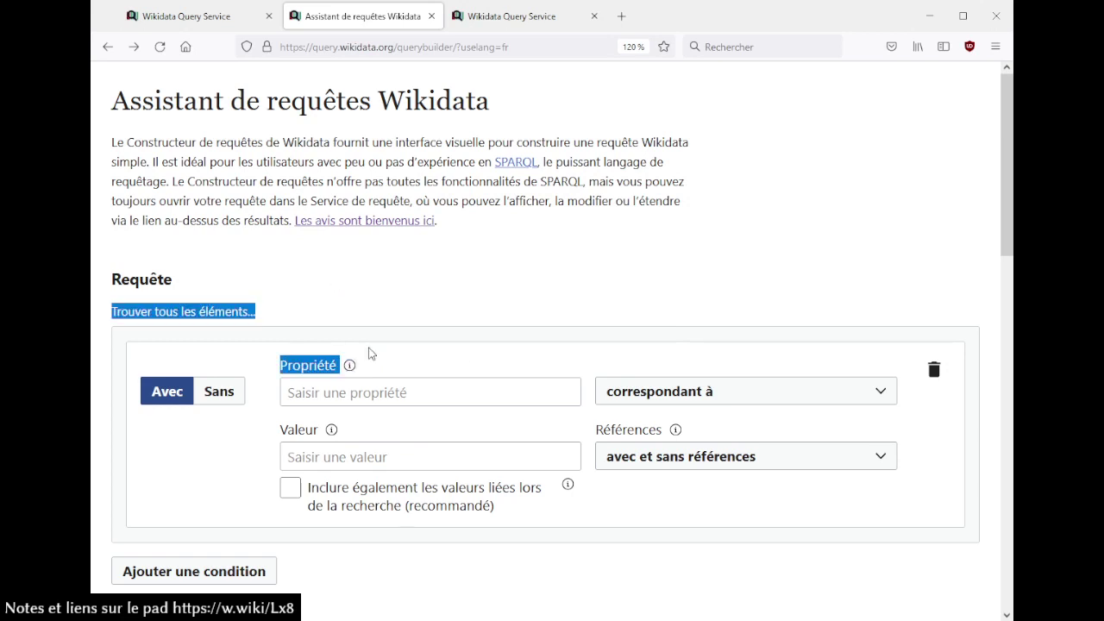
left_click(350, 365)
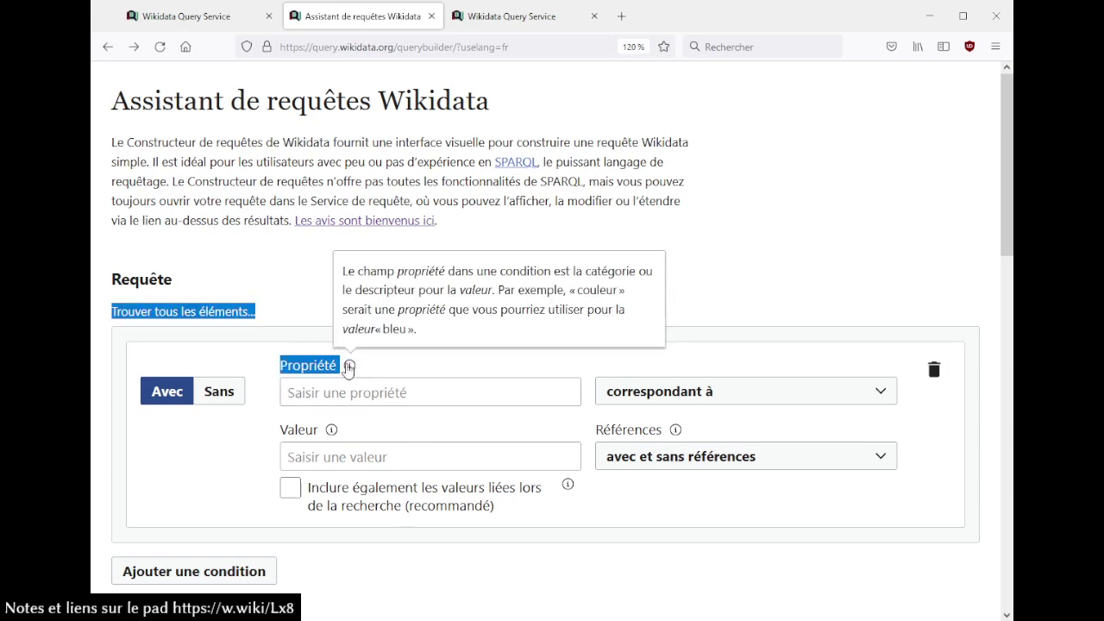
left_click(441, 365)
- Display the help note on including related values again and dismiss it
left_click(568, 484)
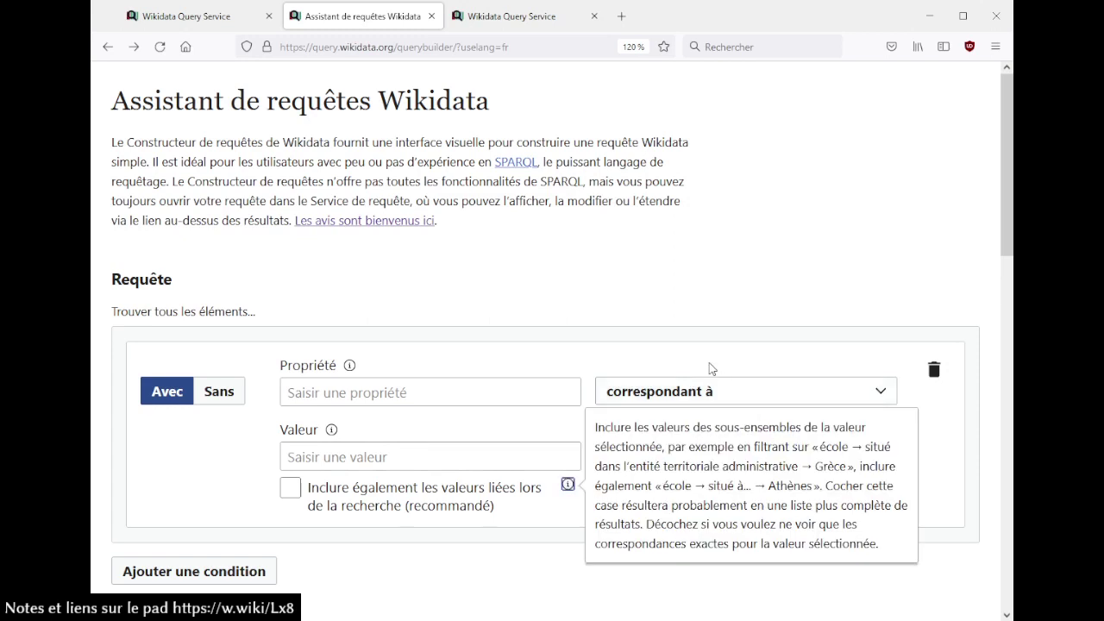
left_click(630, 294)
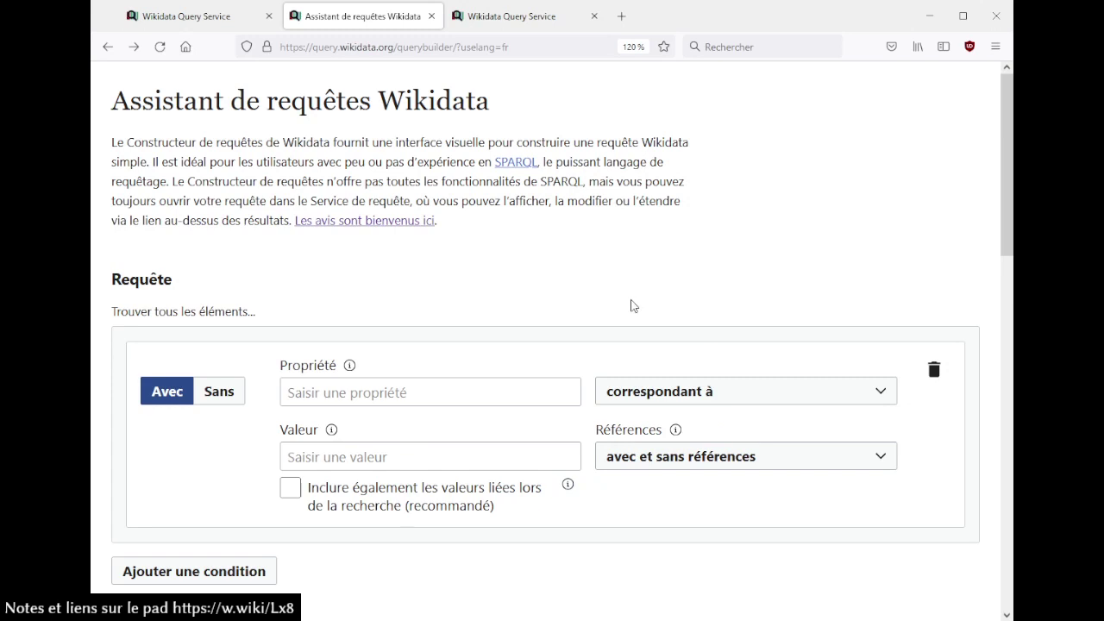
left_click(567, 488)
left_click(568, 304)
- Open the query builder's feedback page in a separate tab and close that tab
middle_click(404, 229)
left_click(516, 16)
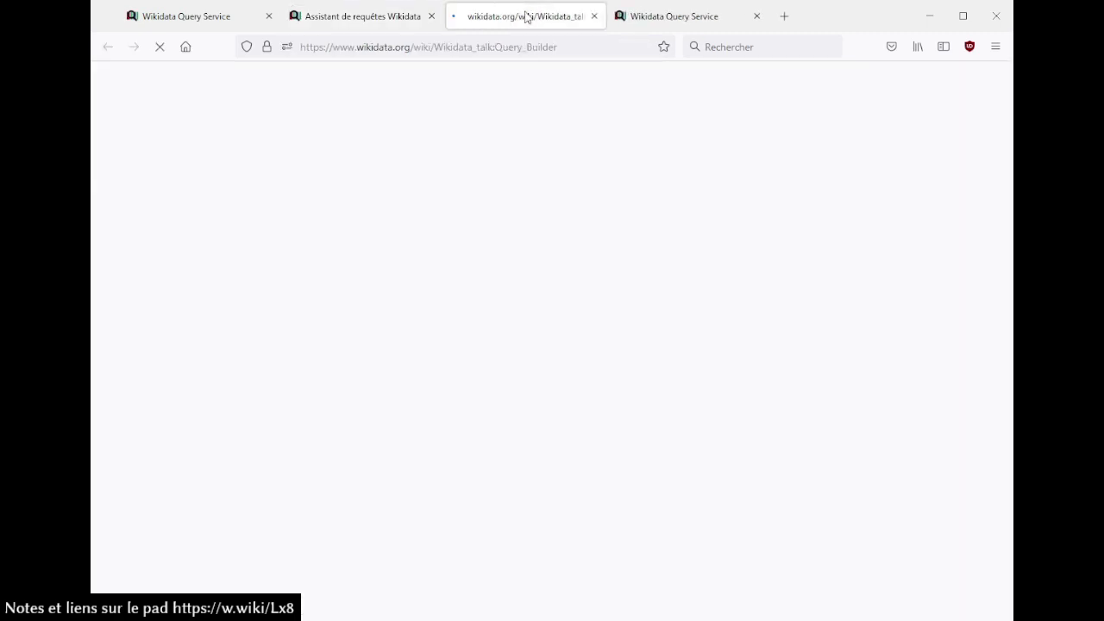
left_click(592, 17)
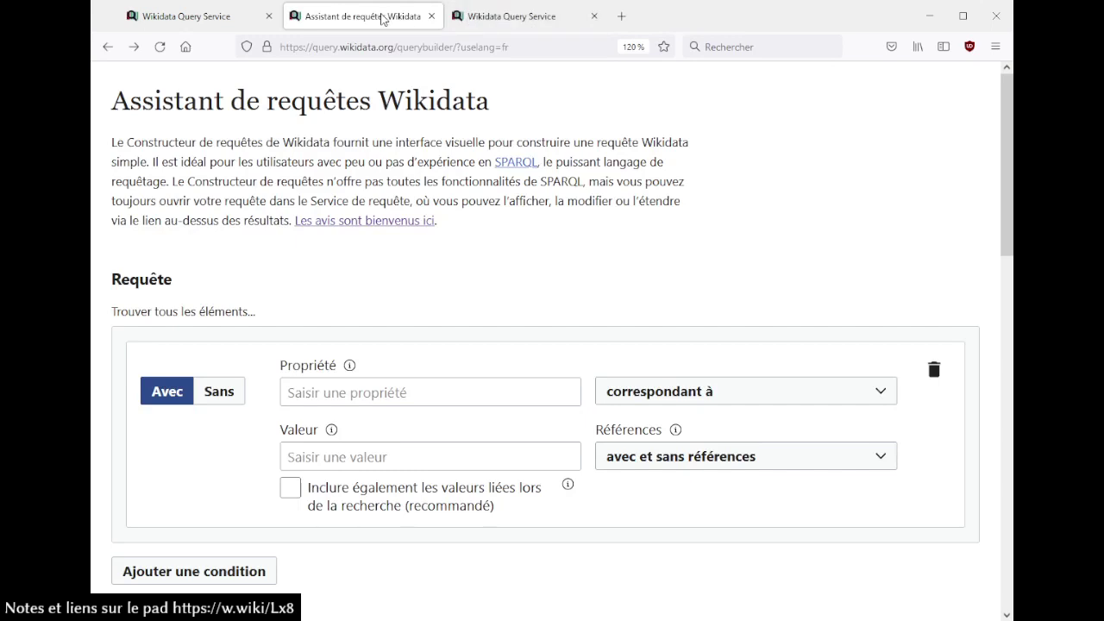
- Switch to the lexeme-count query and sort its results by compte in descending order
left_click(480, 19)
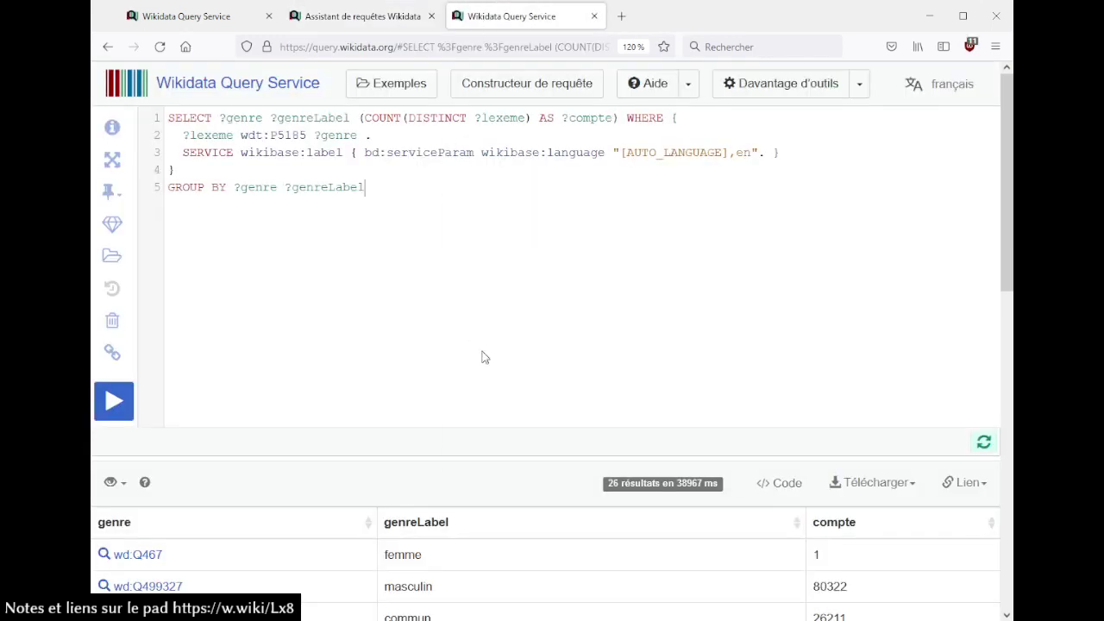
scroll(486, 352, "down", 5)
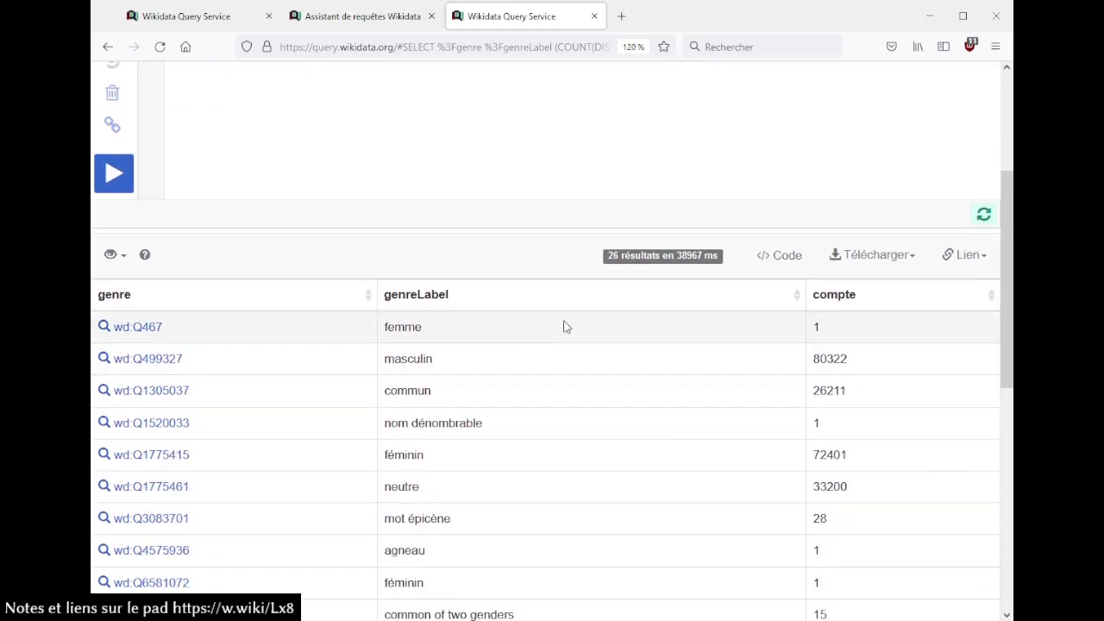
left_click(832, 302)
- Review the query and its sorted gender counts, highlighting the commun, masculin animé impersonnel and mot épicène rows
scroll(509, 399, "up", 4)
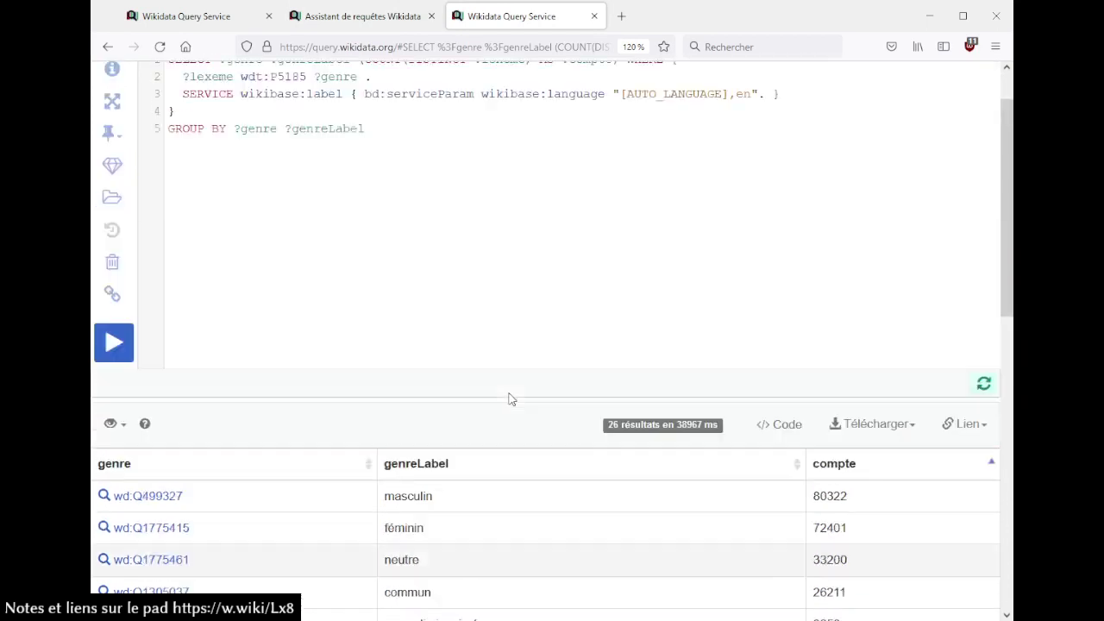
scroll(509, 398, "up", 1)
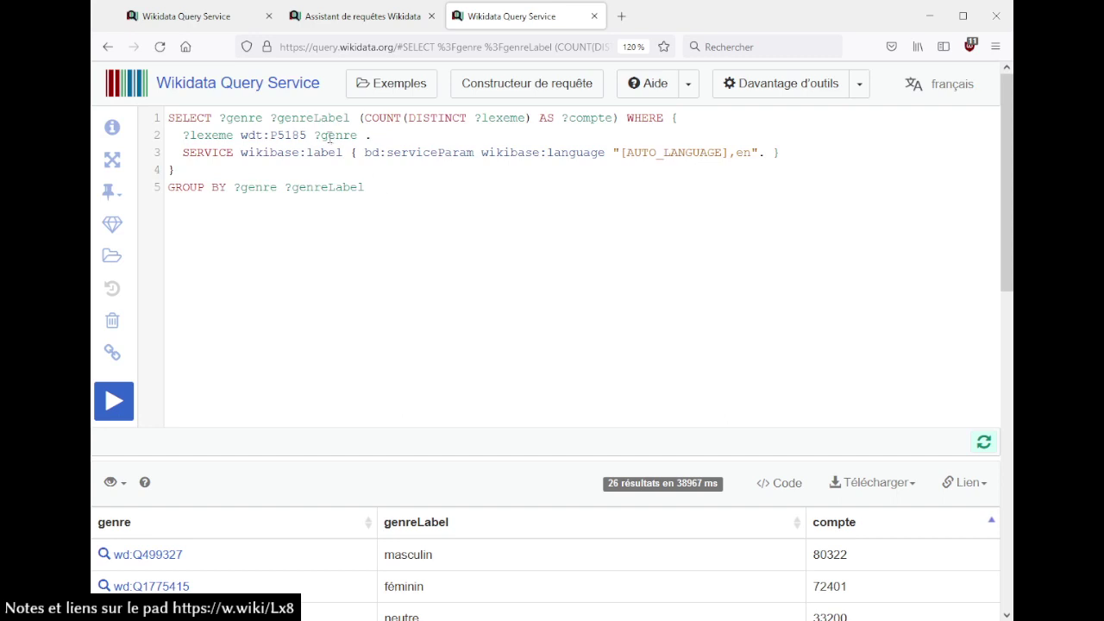
scroll(446, 303, "down", 8)
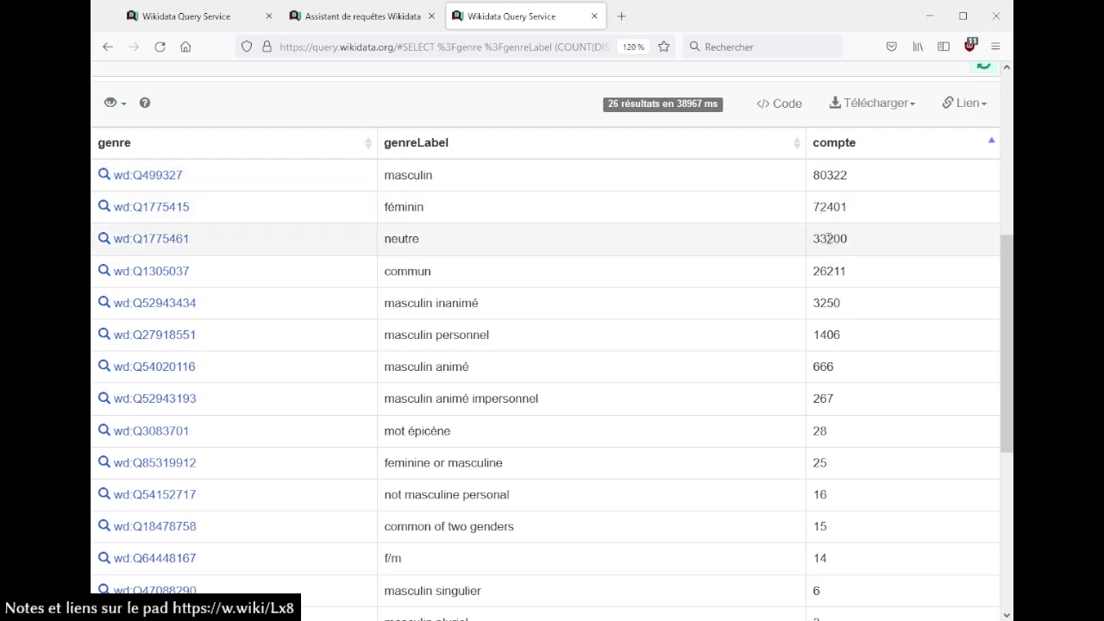
left_click_drag(815, 269, 829, 270)
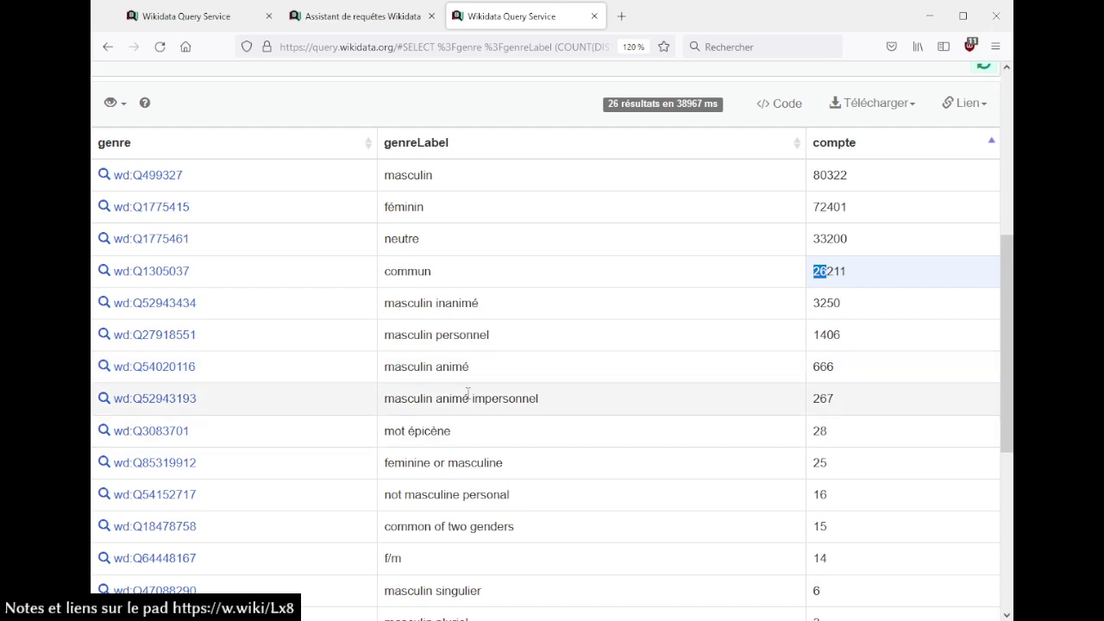
left_click_drag(452, 398, 574, 402)
left_click(582, 404)
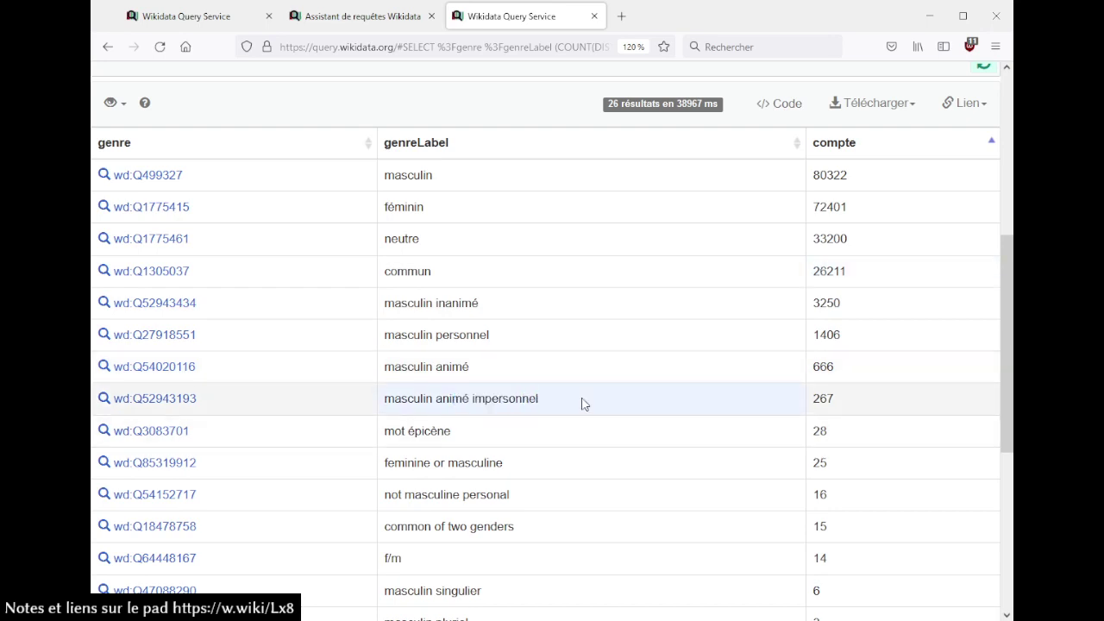
scroll(569, 397, "down", 2)
left_click_drag(395, 355, 515, 361)
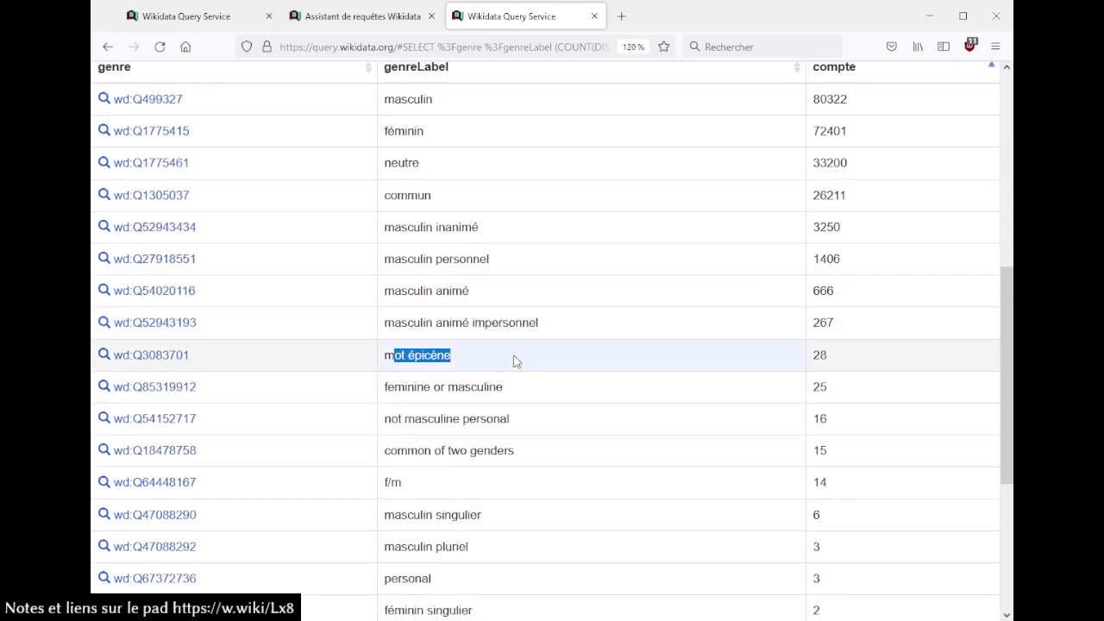
- Highlight the mot épicène and feminine or masculine labels in the gender results
left_click(434, 355)
left_click_drag(395, 355, 405, 355)
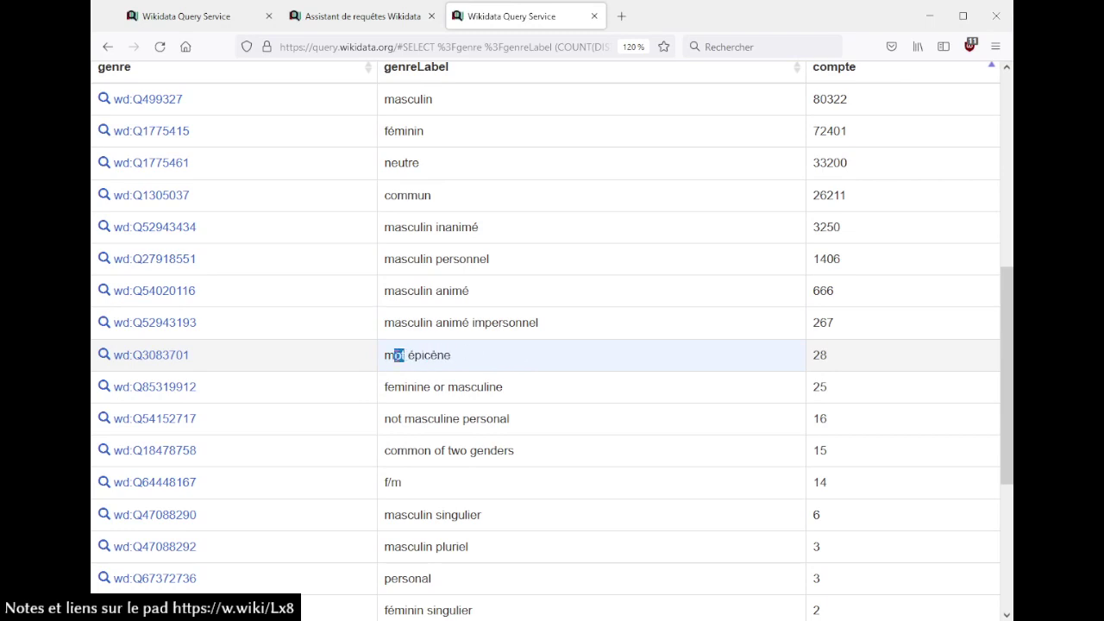
left_click(536, 355)
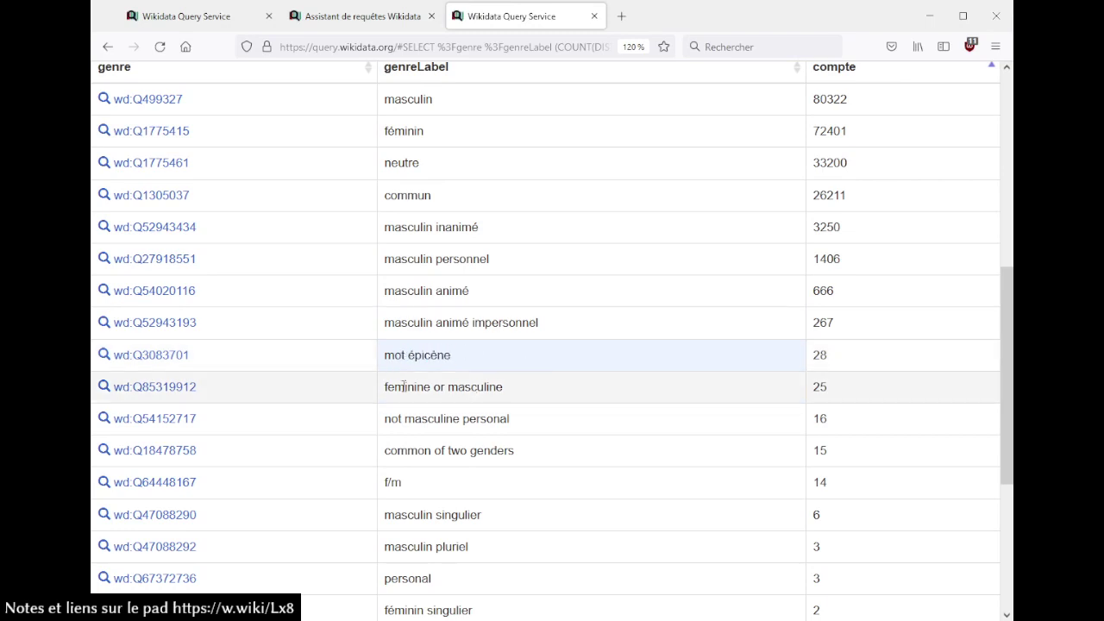
left_click_drag(396, 387, 500, 386)
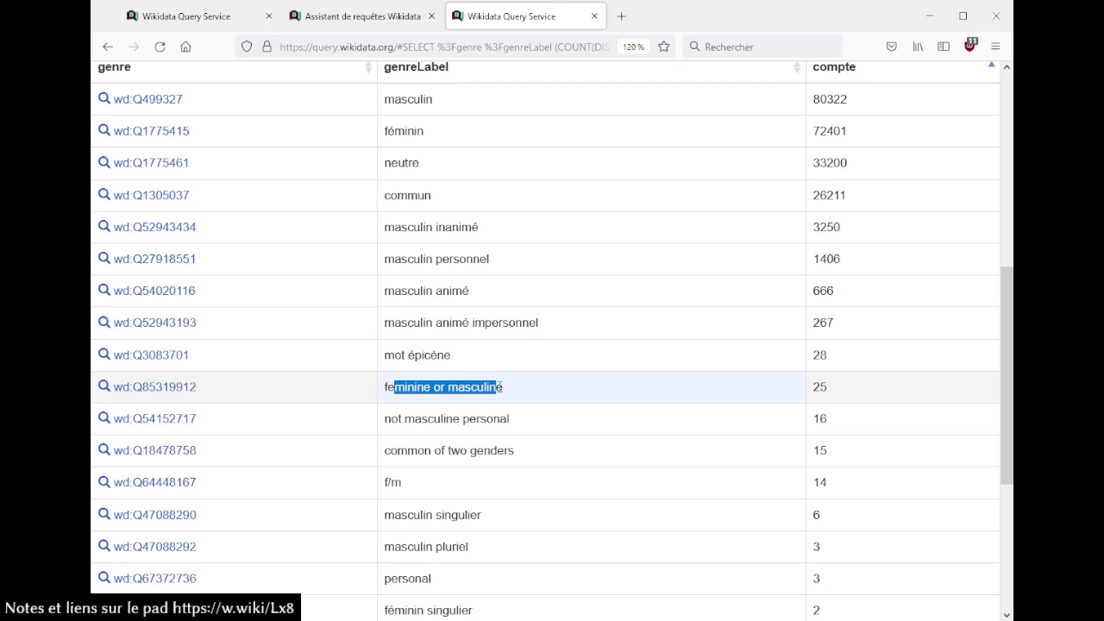
- Open the feminine or masculine item in a separate tab and review its English description, highlighting "Hebrew grammatical gender"
middle_click(183, 394)
left_click(648, 19)
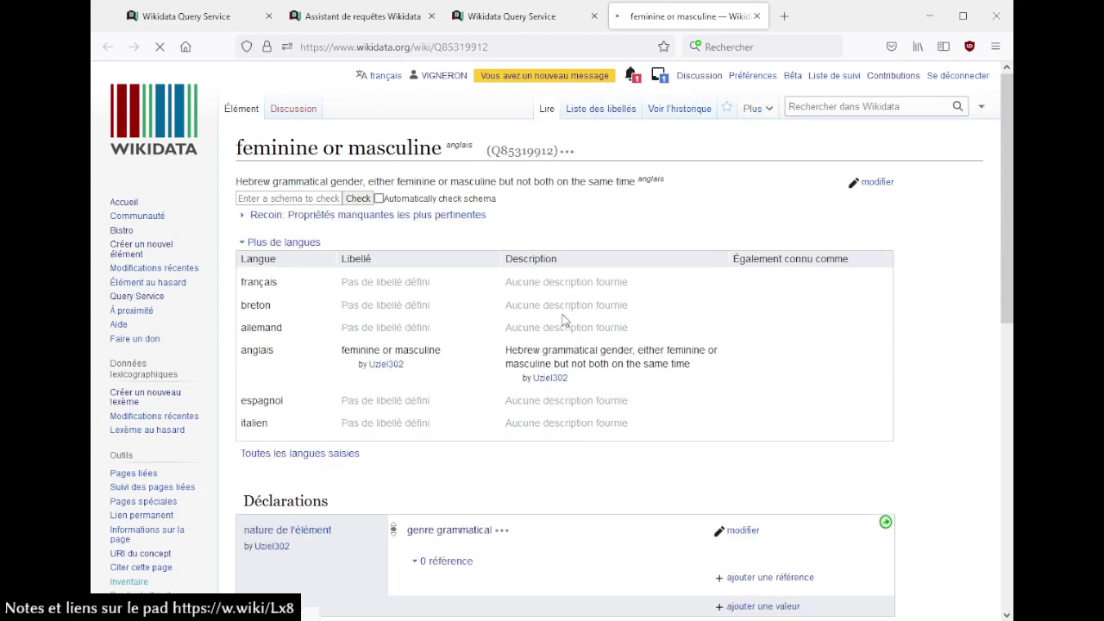
scroll(509, 240, "down", 2)
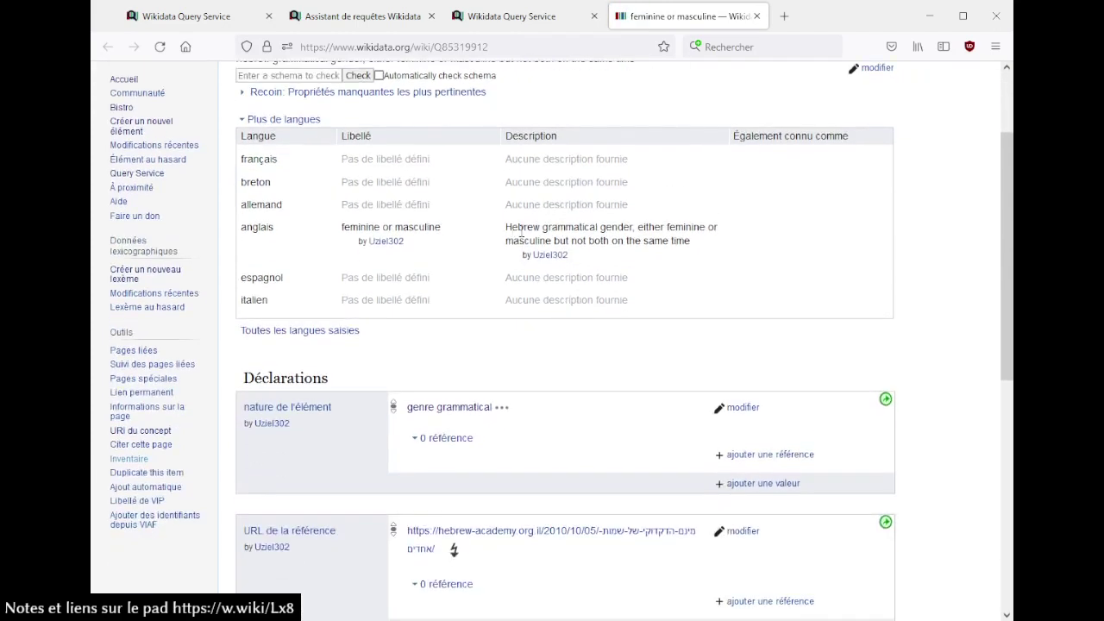
left_click_drag(511, 227, 635, 227)
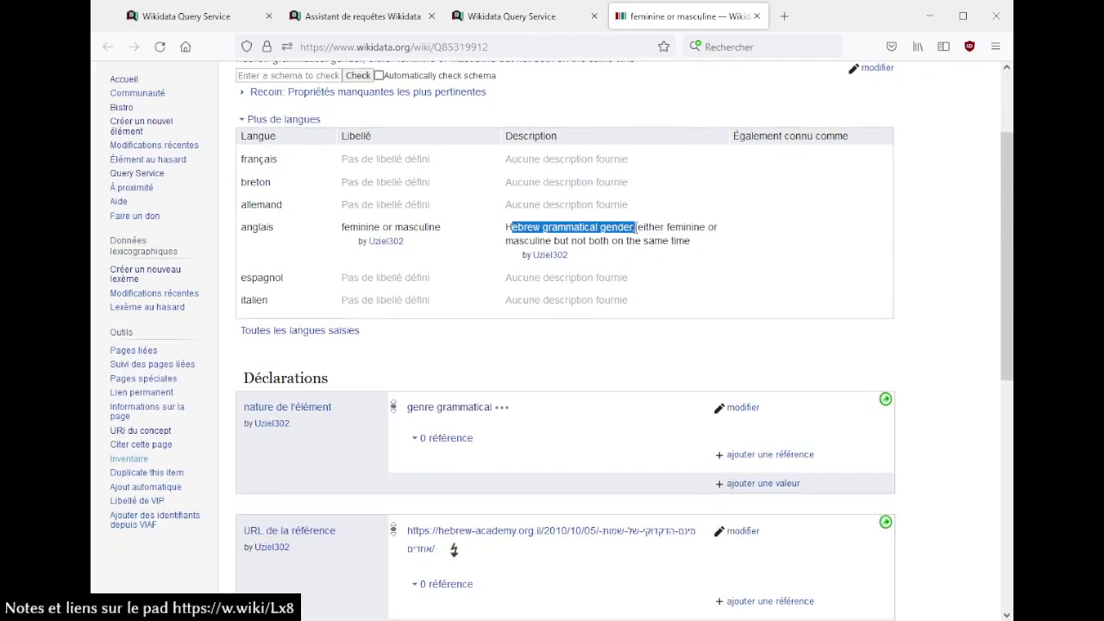
left_click(587, 379)
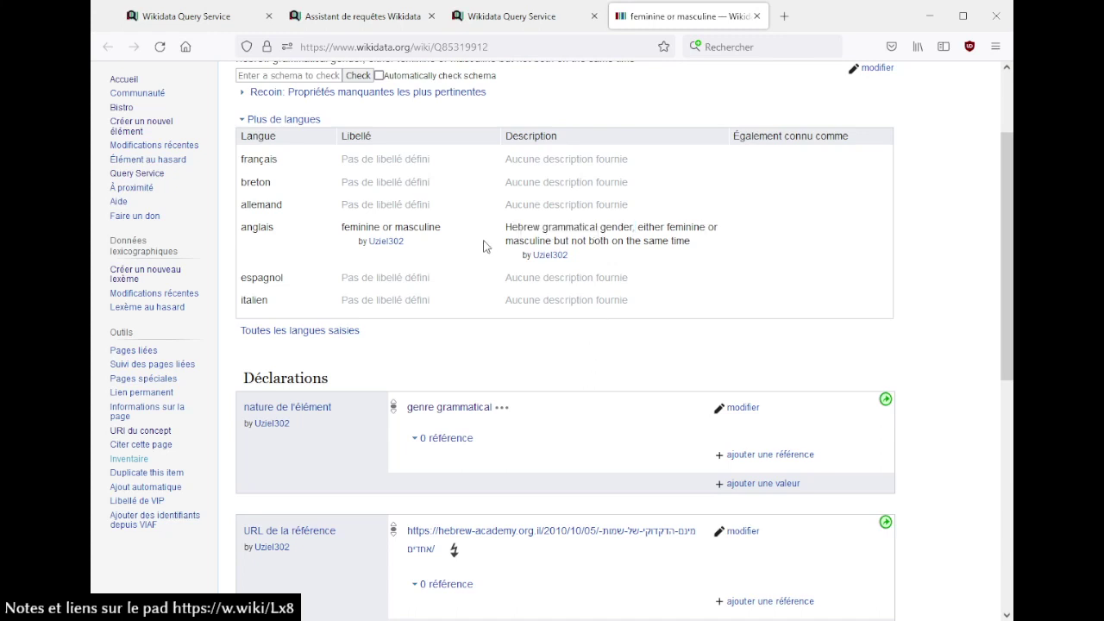
left_click_drag(675, 227, 709, 244)
left_click(709, 244)
- Open the item's hebrew-academy.org.il reference URL in a separate tab and switch to it
scroll(530, 428, "down", 5)
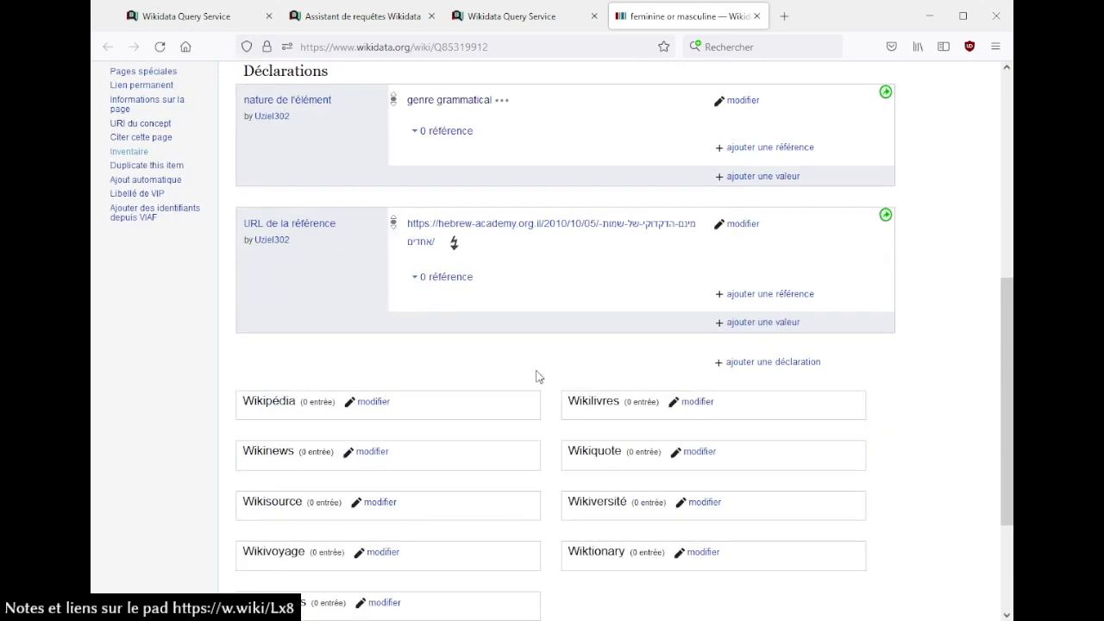
middle_click(623, 226)
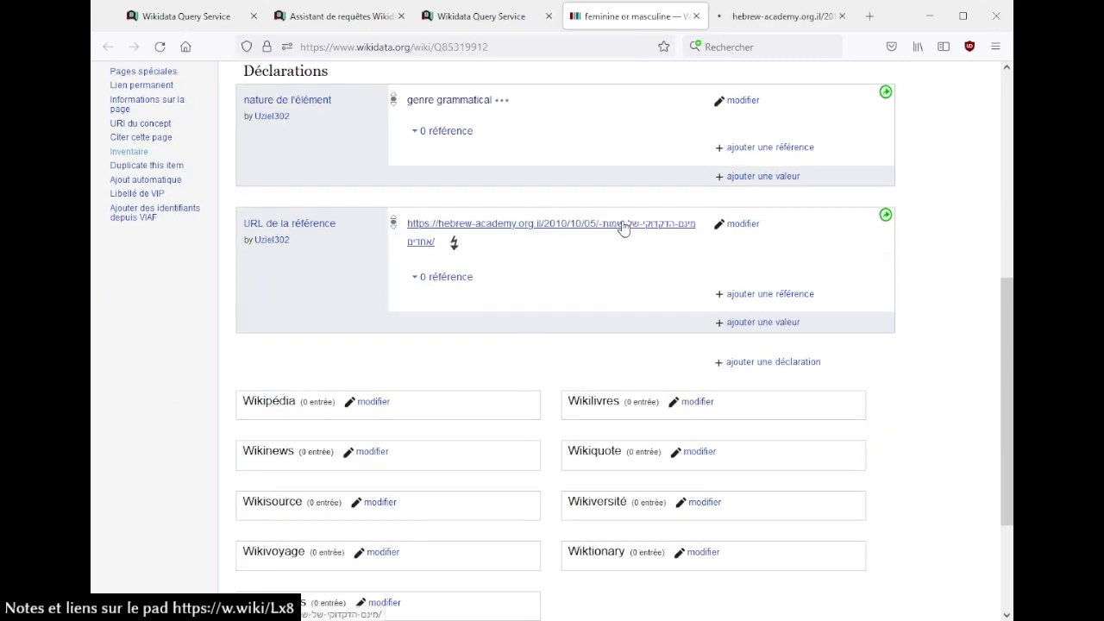
left_click(763, 10)
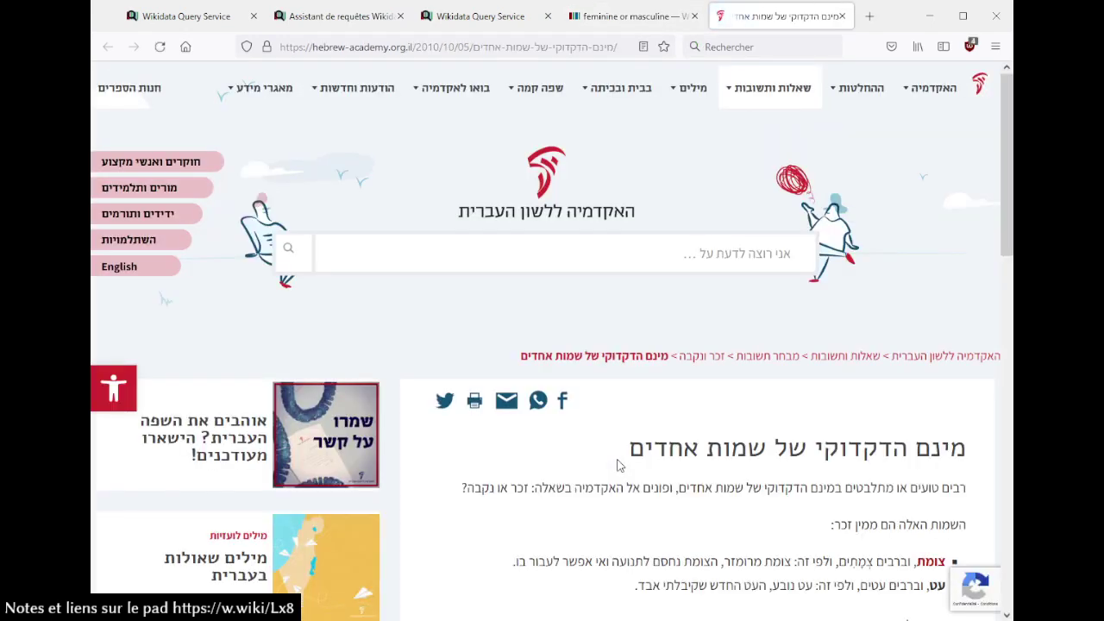
- Examine the Hebrew Academy article on the grammatical gender of nouns from its heading down to its related links
scroll(617, 466, "down", 1)
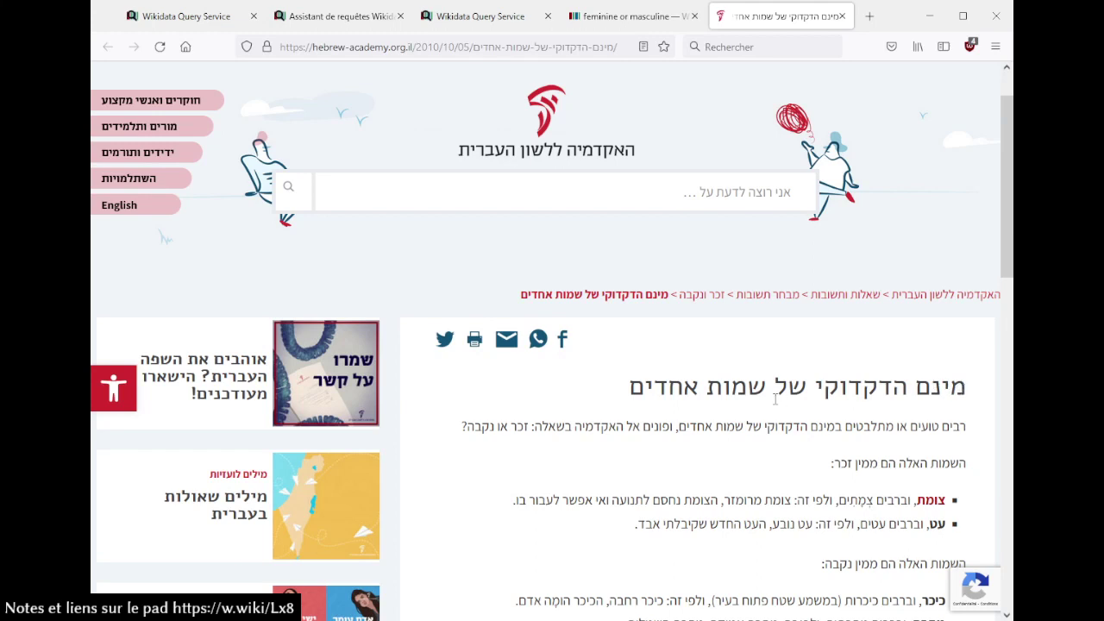
mouse_move(794, 391)
left_mouse_down()
mouse_move(806, 390)
mouse_move(773, 390)
left_mouse_up()
scroll(770, 428, "down", 3)
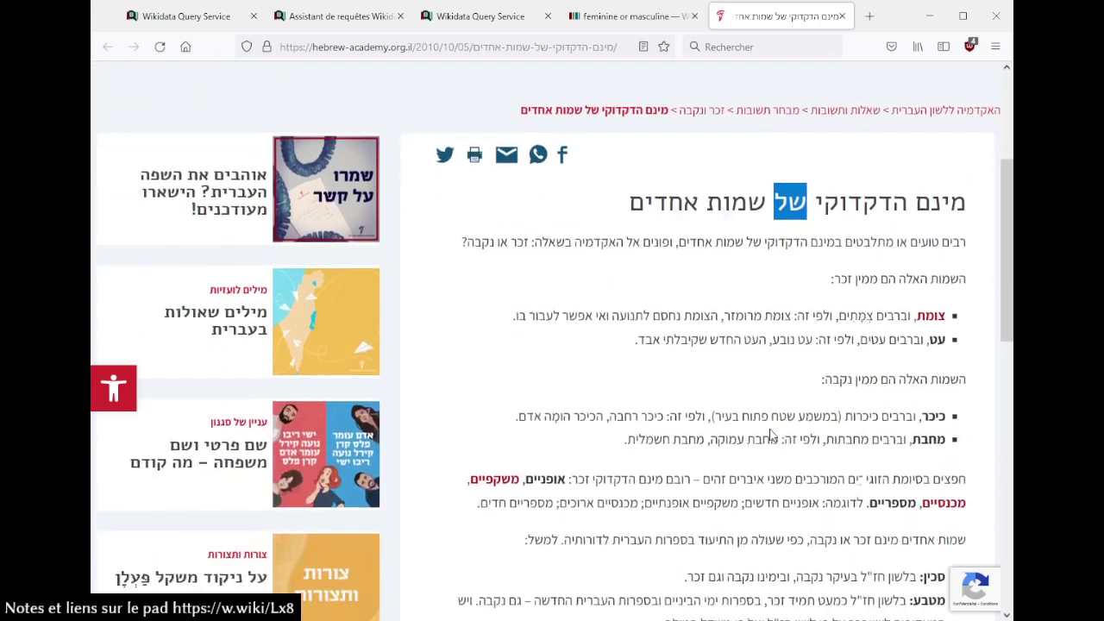
scroll(773, 436, "up", 1)
scroll(773, 436, "up", 1)
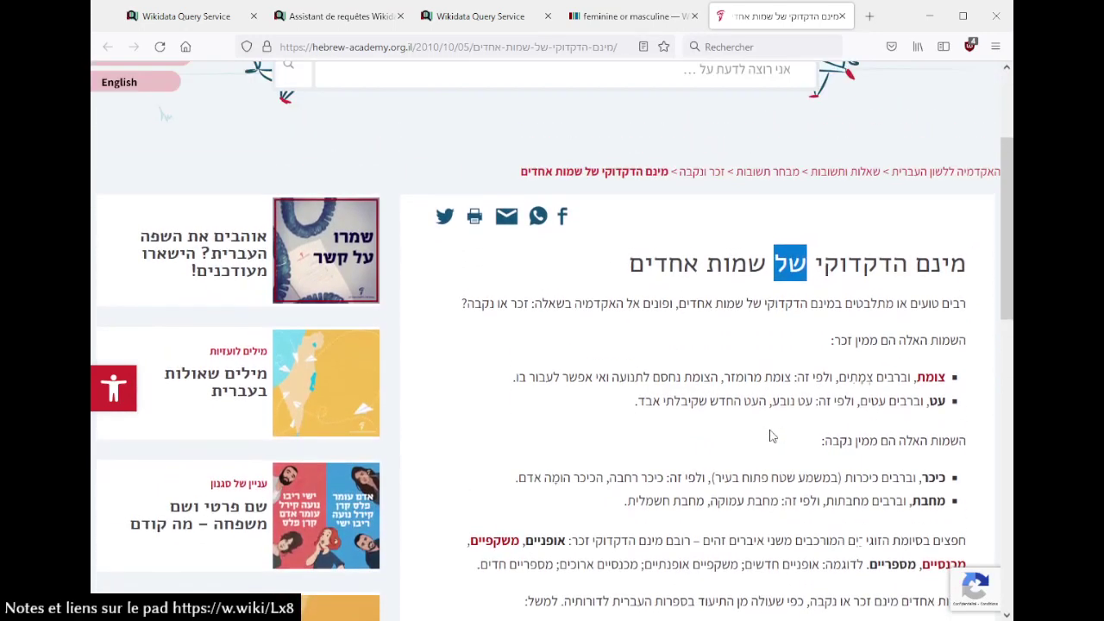
left_click(774, 437)
scroll(772, 436, "up", 2)
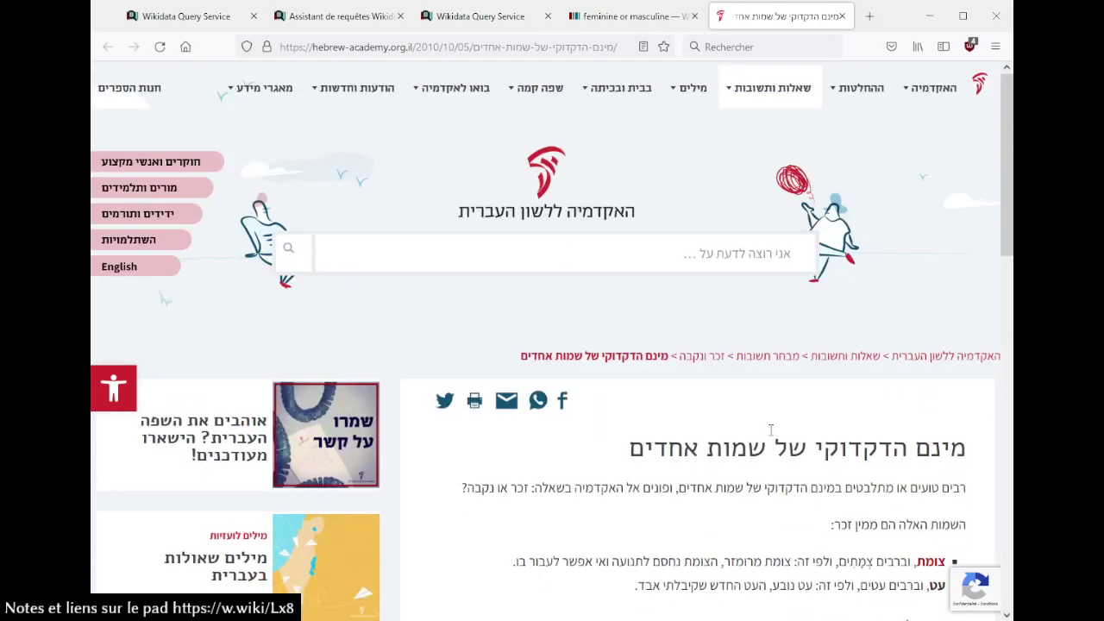
scroll(771, 429, "down", 4)
scroll(771, 431, "down", 3)
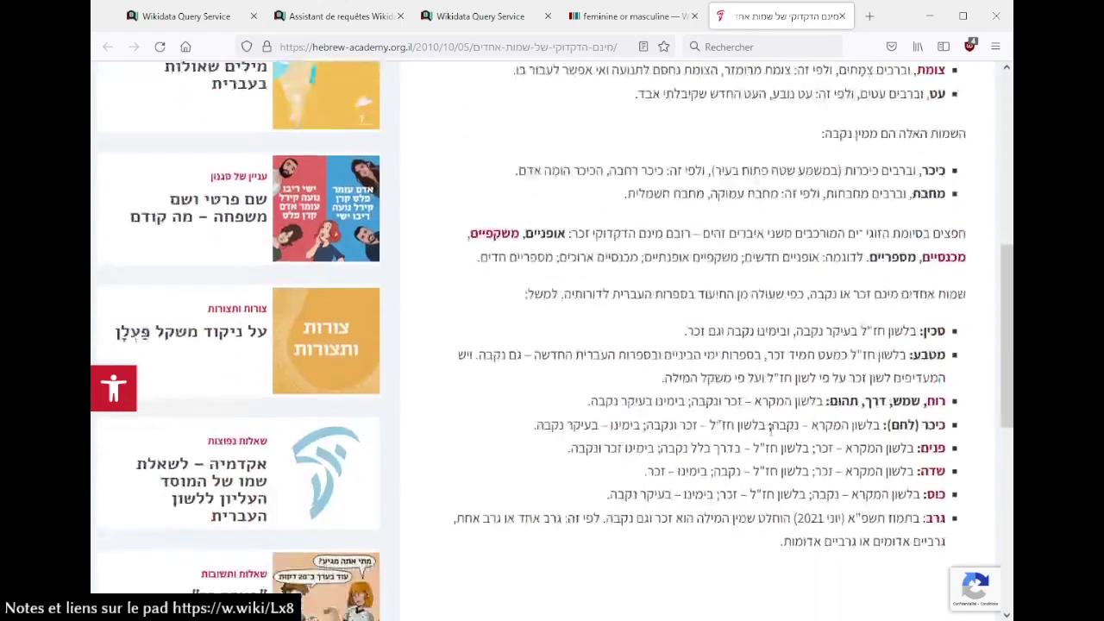
scroll(771, 434, "up", 5)
scroll(770, 437, "up", 2)
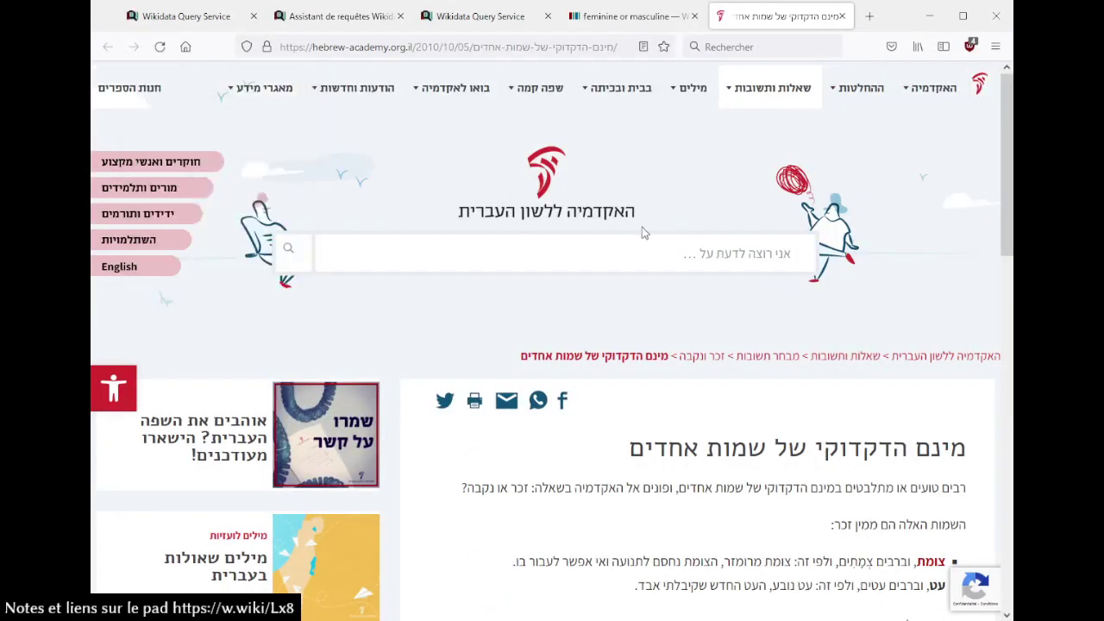
scroll(592, 370, "down", 7)
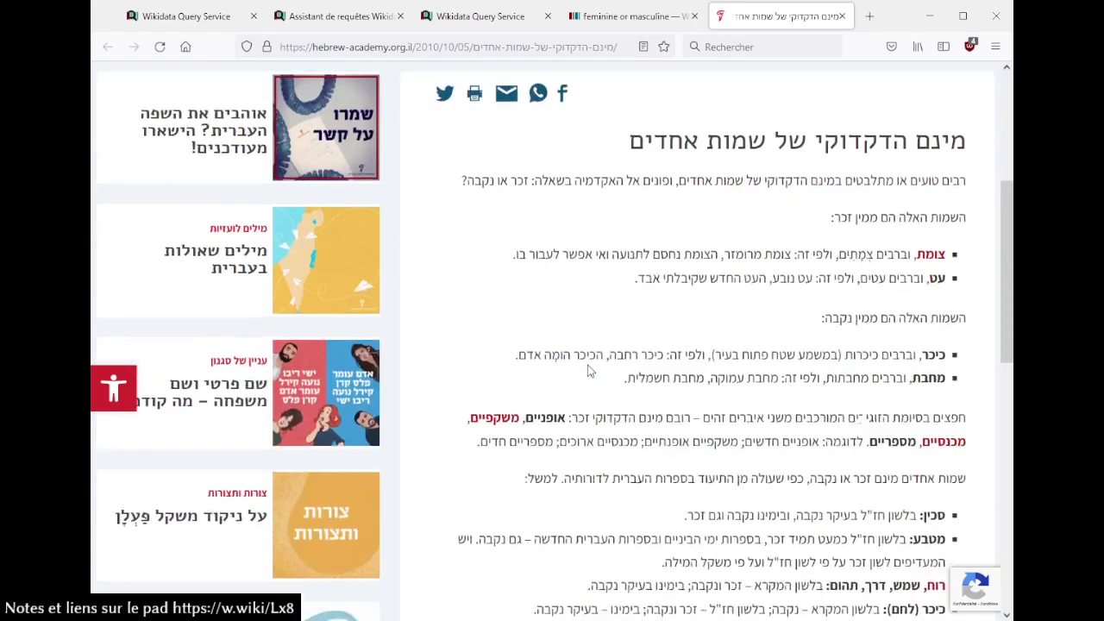
scroll(588, 371, "down", 3)
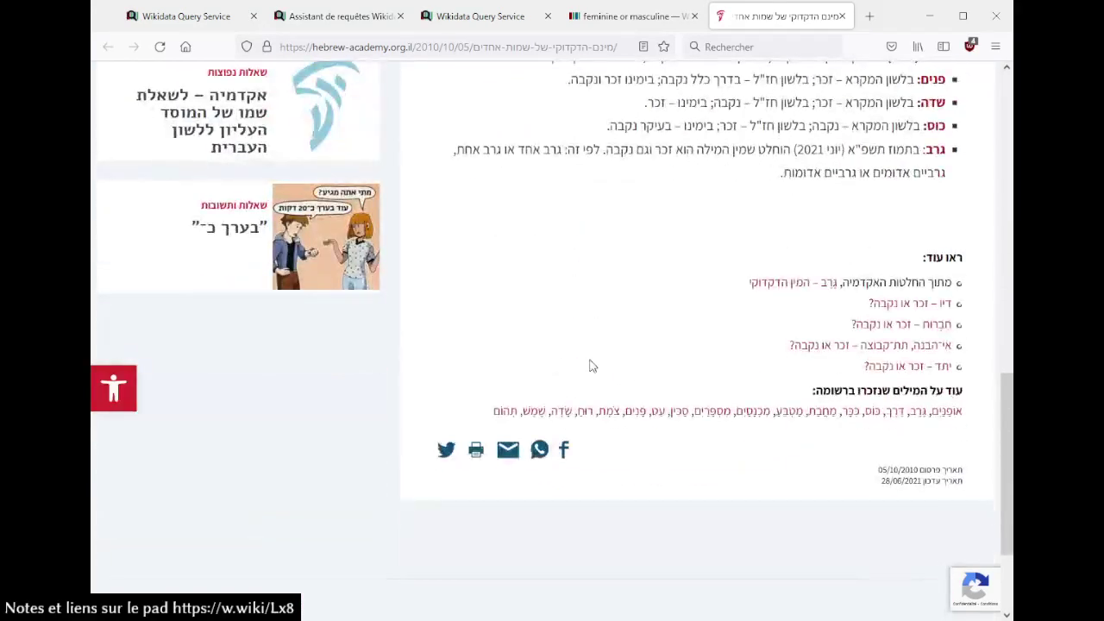
- Search the page for "engl" and open the English version of the site
key("ctrl+f")
type("engl")
key("Escape")
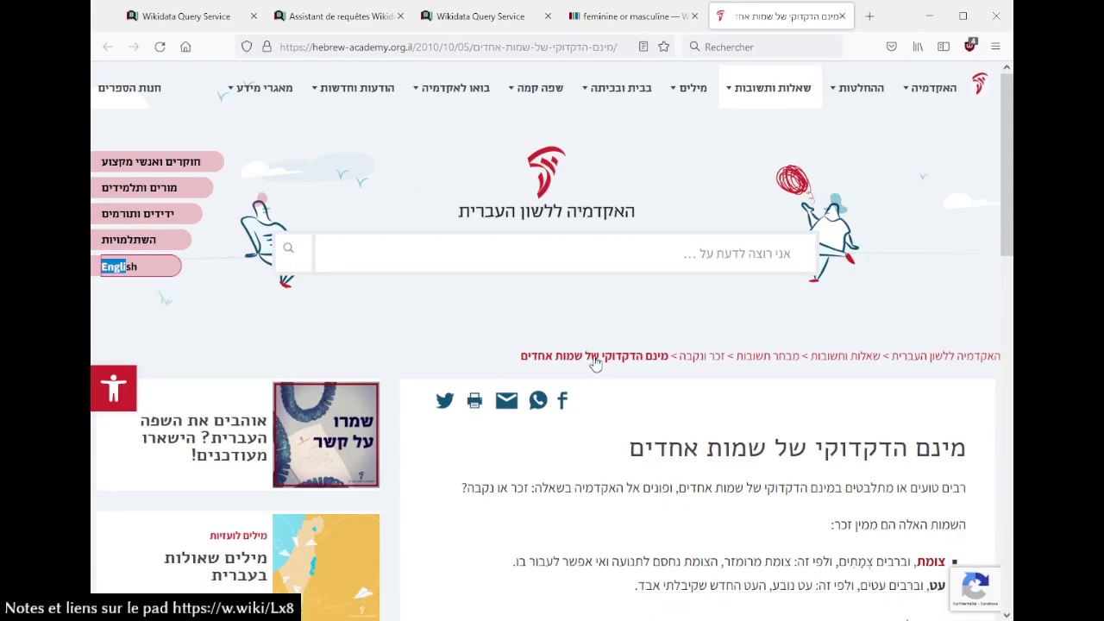
left_click(131, 269)
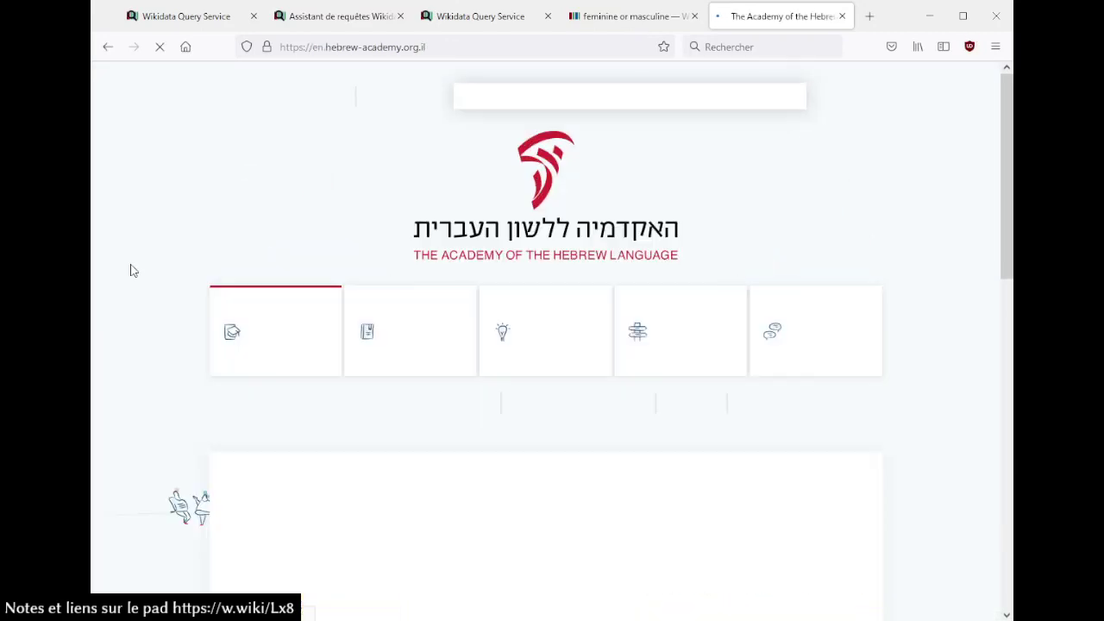
- Look over the Academy's English home page and return to the Hebrew article
scroll(177, 271, "down", 3)
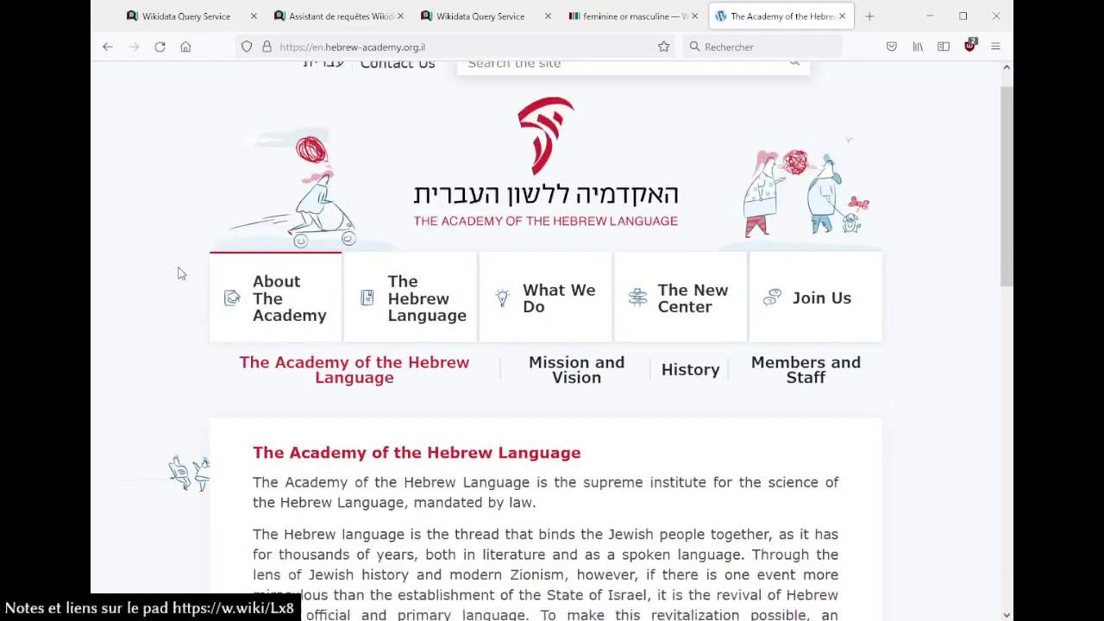
scroll(180, 271, "up", 3)
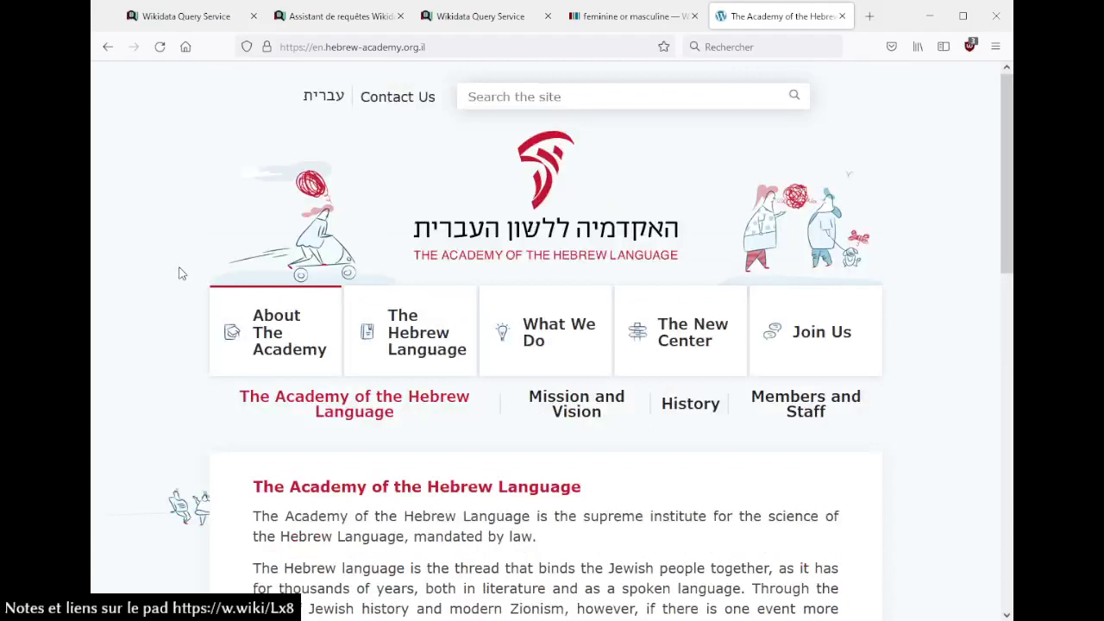
left_click(108, 48)
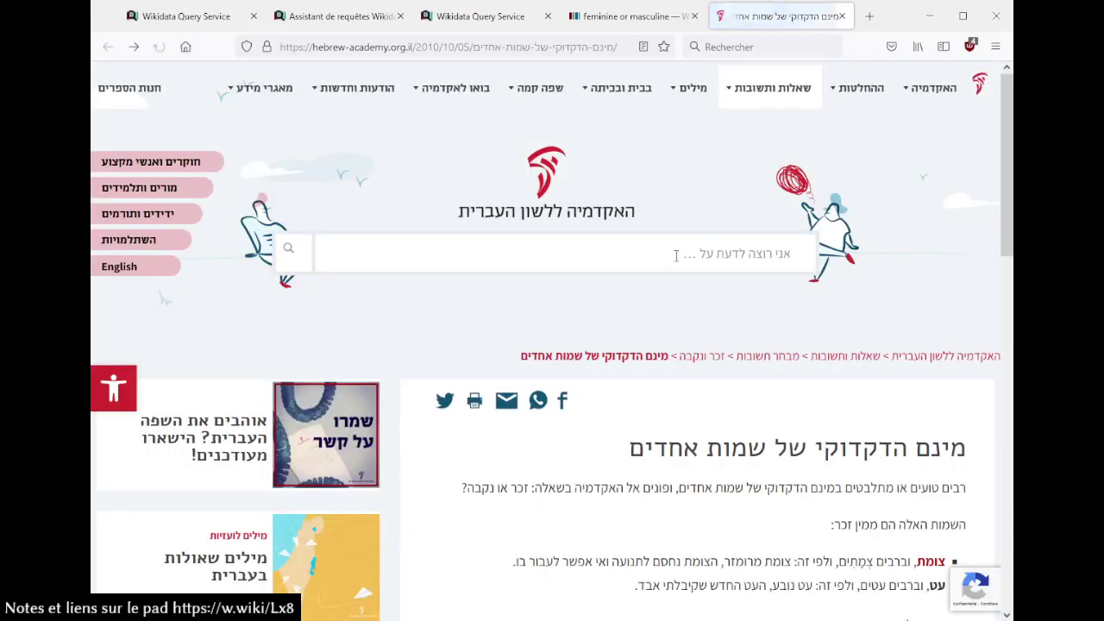